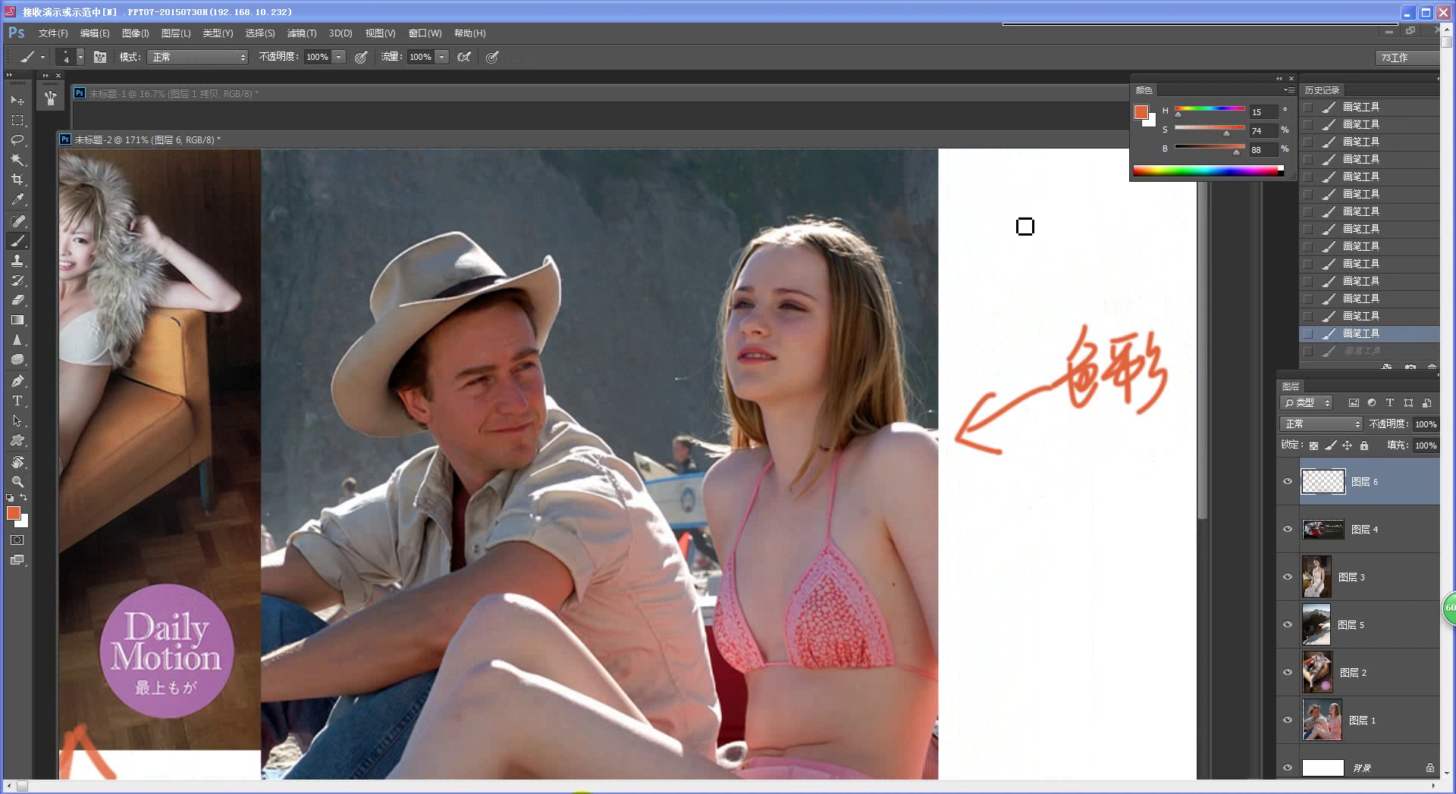
# Step: Sketch a small lamp-like shape on the white area above the 色彩 note, undoing the stray extra strokes
pyautogui.moveTo(1016, 186)
pyautogui.mouseDown()
pyautogui.moveTo(1004, 260)
pyautogui.moveTo(1048, 210)
pyautogui.moveTo(1028, 200)
pyautogui.moveTo(1070, 225)
pyautogui.moveTo(1053, 229)
pyautogui.moveTo(1056, 200)
pyautogui.moveTo(1081, 201)
pyautogui.moveTo(973, 268)
pyautogui.mouseUp()
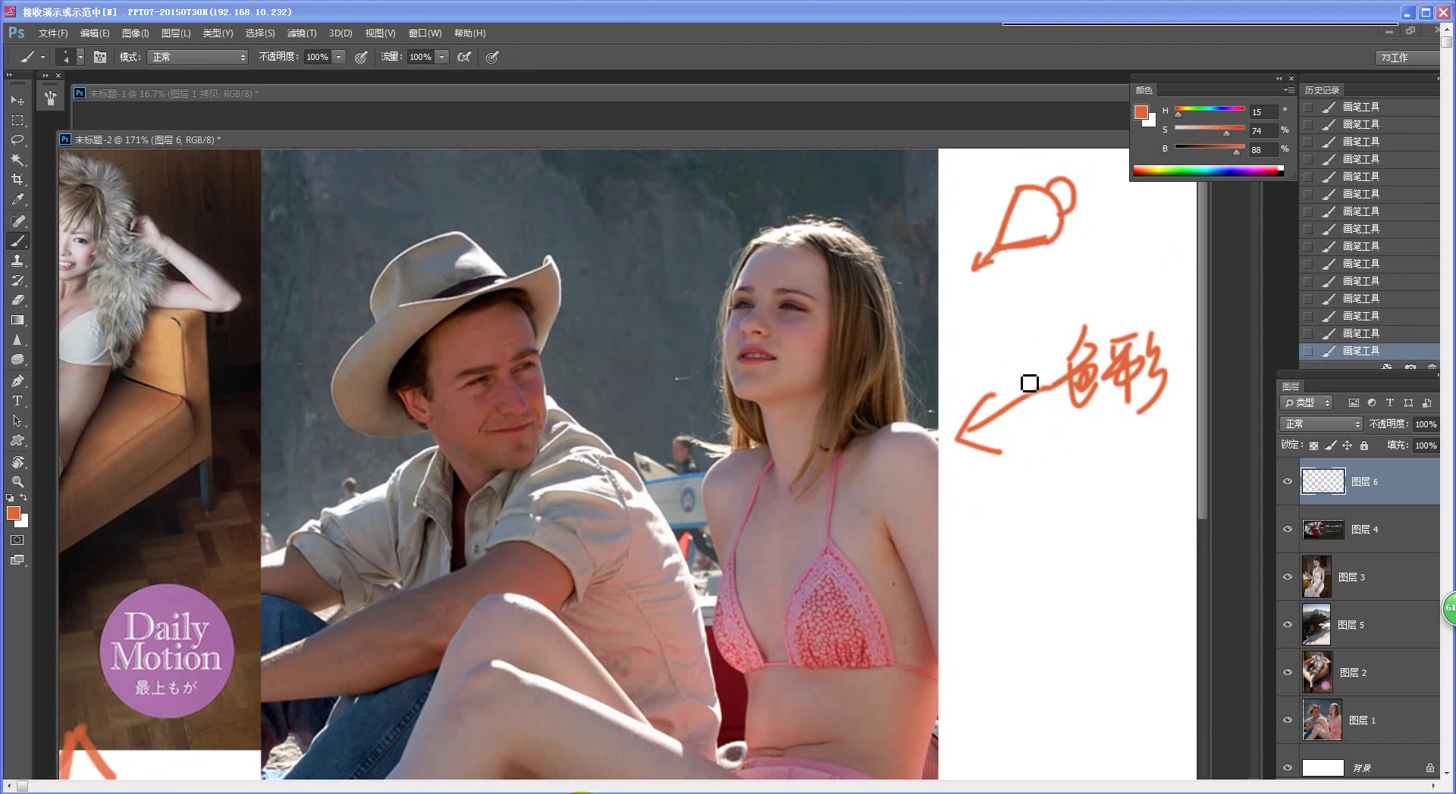
pyautogui.hotkey('ctrl', 'alt', 'z')
pyautogui.hotkey('ctrl', 'alt', 'z')
pyautogui.moveTo(1069, 188)
pyautogui.mouseDown()
pyautogui.moveTo(1069, 221)
pyautogui.moveTo(1024, 200)
pyautogui.moveTo(1005, 256)
pyautogui.moveTo(1054, 211)
pyautogui.mouseUp()
pyautogui.hotkey('ctrl', 'z')
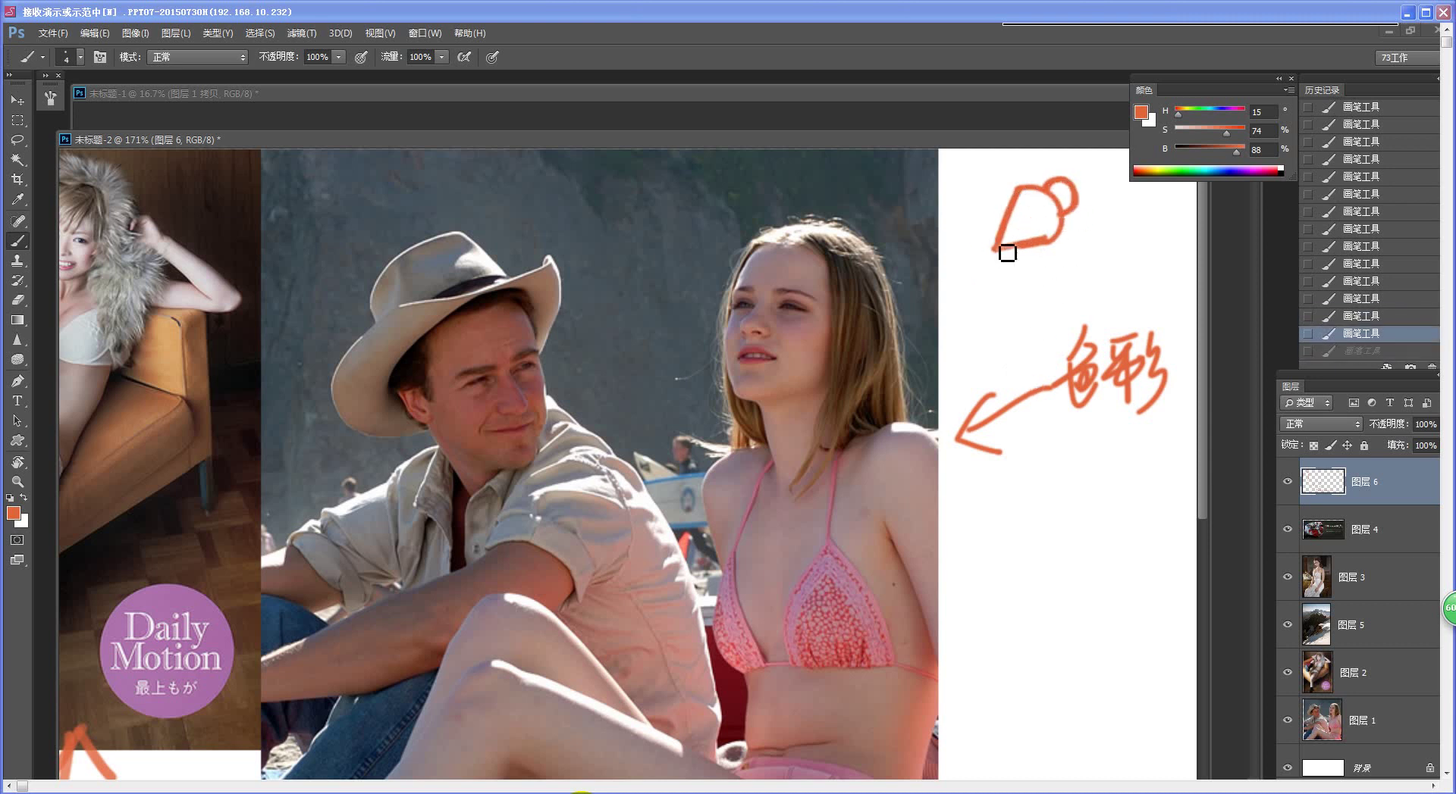
pyautogui.moveTo(1007, 253); pyautogui.dragTo(1066, 206)
pyautogui.hotkey('ctrl', 'z')
# Step: Write 背光 and 逆光 on the grey backdrop between the man and the woman, and dismiss the chat message
pyautogui.moveTo(799, 420)
pyautogui.mouseDown()
pyautogui.moveTo(812, 248)
pyautogui.moveTo(799, 422)
pyautogui.mouseUp()
pyautogui.moveTo(580, 190)
pyautogui.mouseDown()
pyautogui.moveTo(589, 227)
pyautogui.moveTo(586, 202)
pyautogui.mouseUp()
pyautogui.moveTo(567, 227); pyautogui.dragTo(596, 205)
pyautogui.moveTo(597, 193)
pyautogui.mouseDown()
pyautogui.moveTo(611, 214)
pyautogui.moveTo(594, 259)
pyautogui.mouseUp()
pyautogui.moveTo(593, 223); pyautogui.dragTo(612, 254)
pyautogui.moveTo(615, 199)
pyautogui.mouseDown()
pyautogui.moveTo(629, 247)
pyautogui.moveTo(648, 212)
pyautogui.moveTo(678, 219)
pyautogui.moveTo(611, 315)
pyautogui.moveTo(630, 309)
pyautogui.moveTo(637, 334)
pyautogui.moveTo(670, 295)
pyautogui.moveTo(685, 334)
pyautogui.mouseUp()
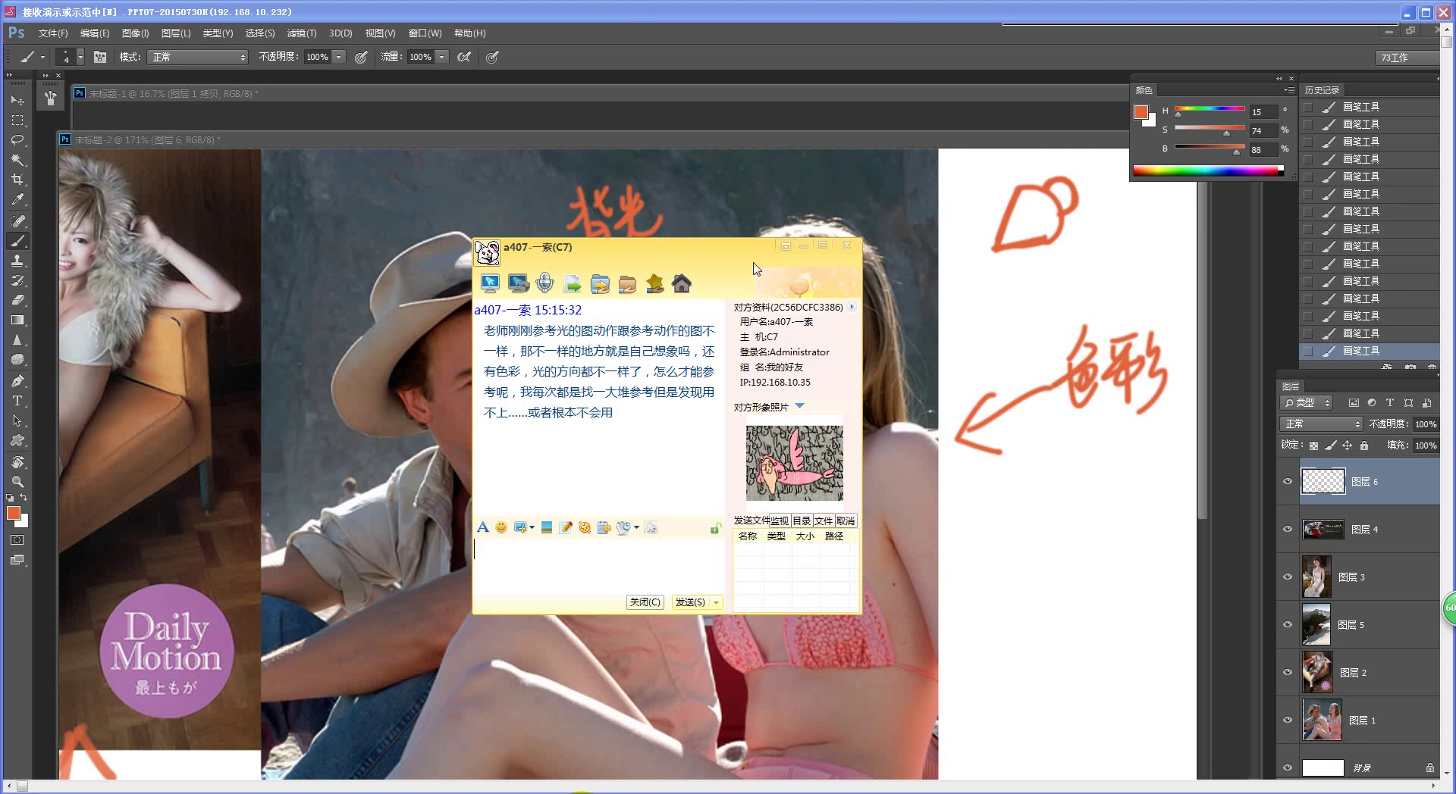
pyautogui.moveTo(755, 269); pyautogui.dragTo(670, 363)
pyautogui.click(718, 345)
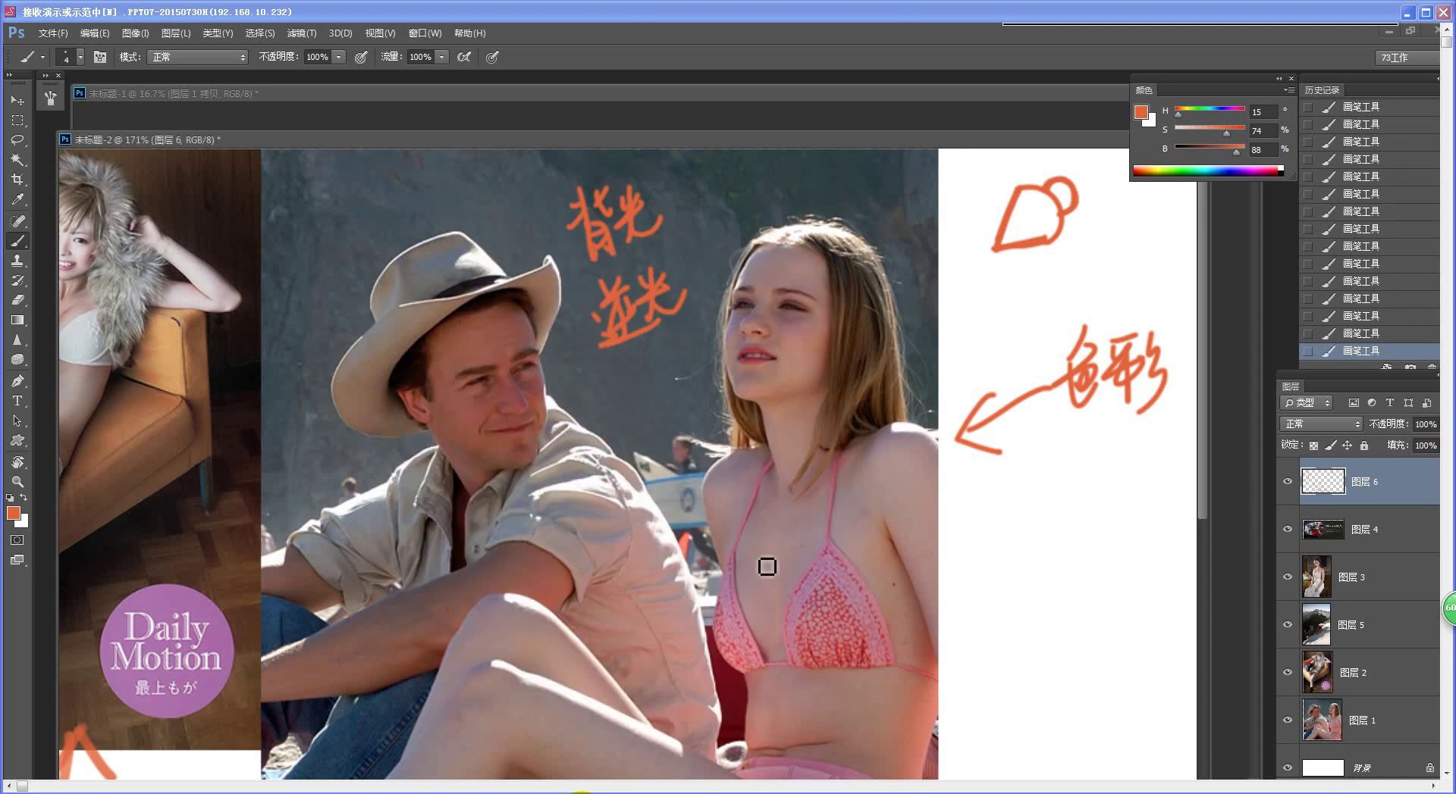
# Step: Examine the lighting in the neighbouring reference photos and on the woman's face in the beach photo
pyautogui.moveTo(749, 603); pyautogui.dragTo(791, 598)
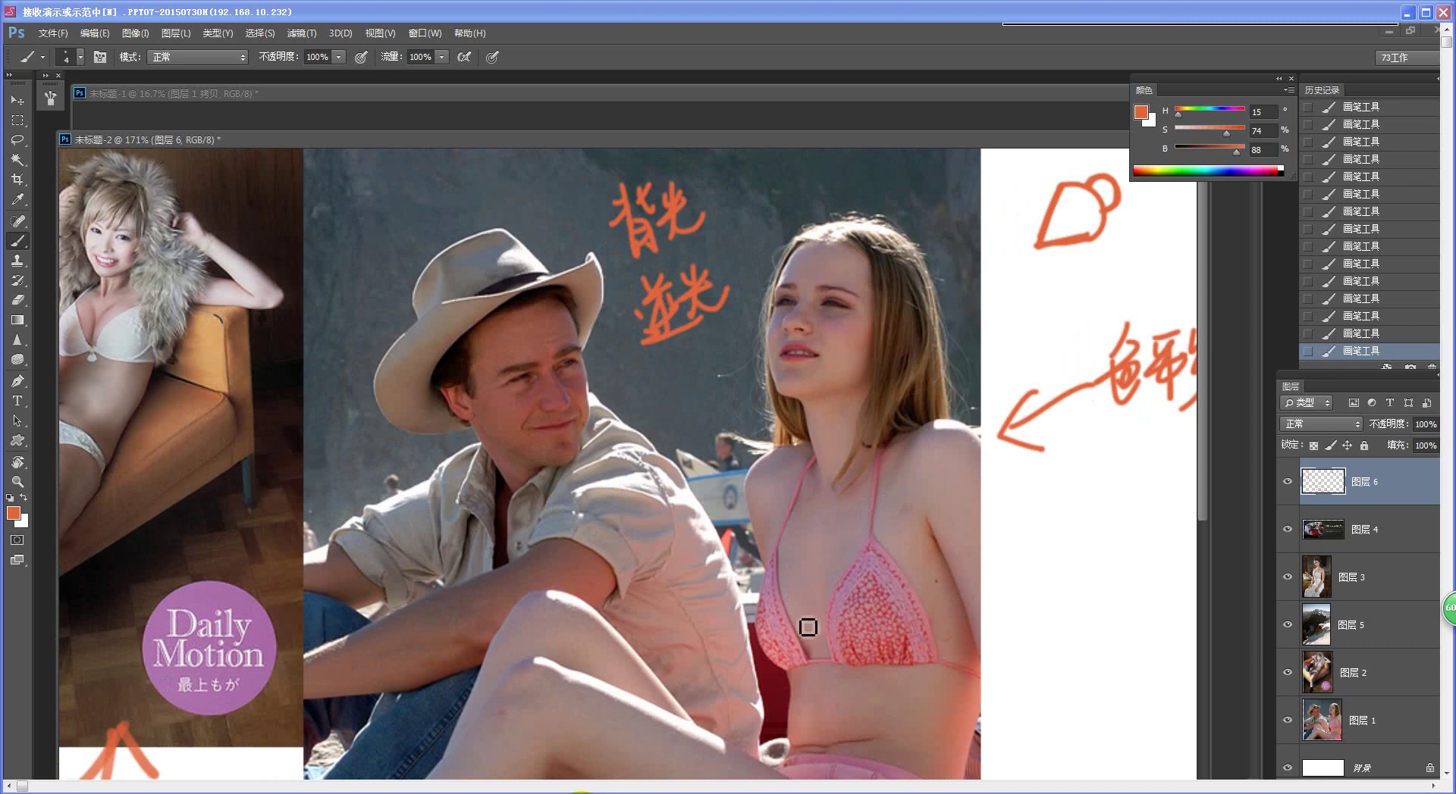
pyautogui.moveTo(803, 566); pyautogui.dragTo(1298, 569)
pyautogui.moveTo(550, 429); pyautogui.dragTo(861, 426)
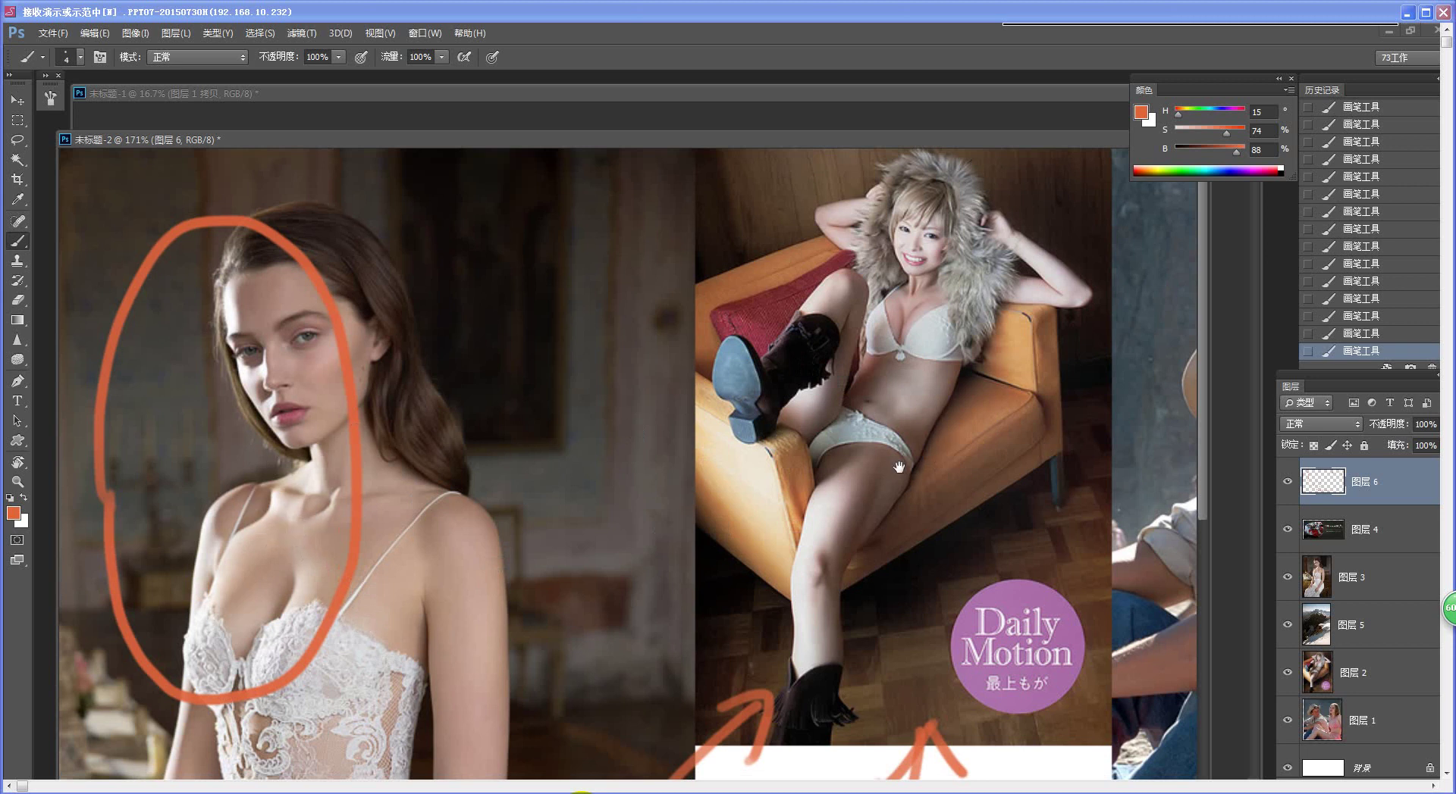
pyautogui.moveTo(899, 468); pyautogui.dragTo(538, 462)
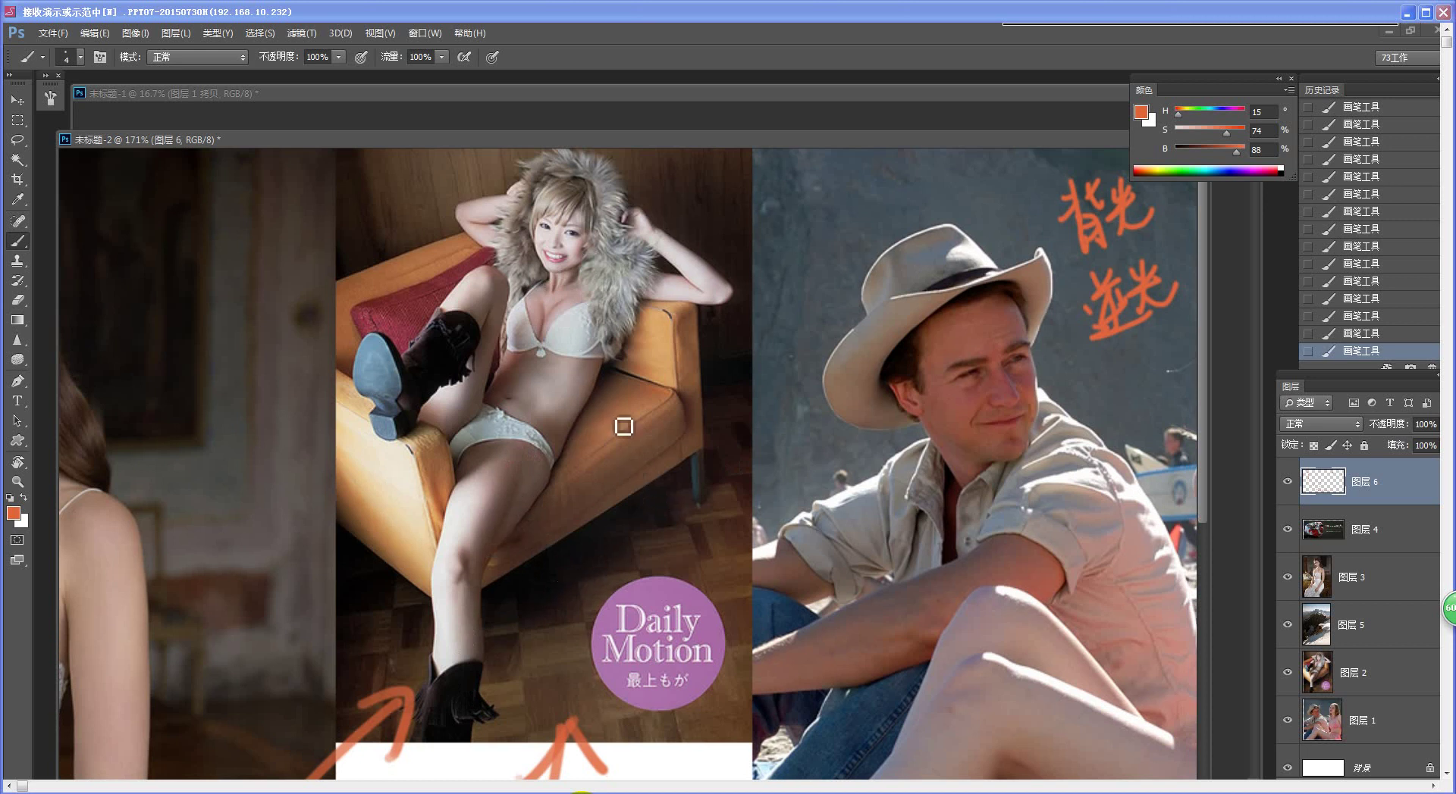
pyautogui.moveTo(770, 554)
pyautogui.mouseDown()
pyautogui.moveTo(279, 561)
pyautogui.moveTo(703, 545)
pyautogui.moveTo(395, 535)
pyautogui.mouseUp()
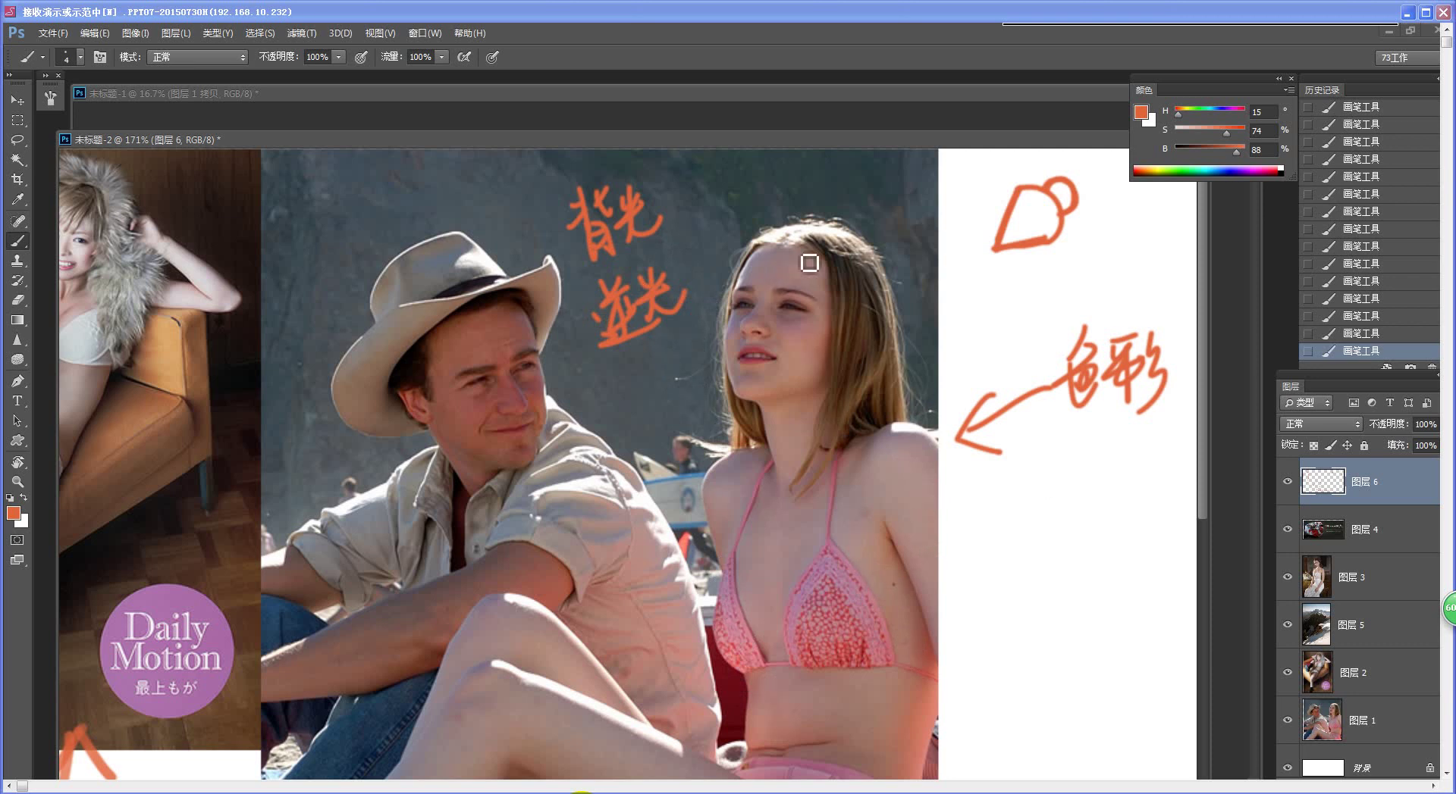
pyautogui.click(756, 256)
pyautogui.click(749, 318)
pyautogui.click(739, 320)
pyautogui.click(738, 378)
pyautogui.click(735, 335)
pyautogui.click(736, 464)
# Step: Draw vertical strokes on both sides of the woman's hair and over her forehead to mark the light from above
pyautogui.moveTo(903, 201); pyautogui.dragTo(895, 436)
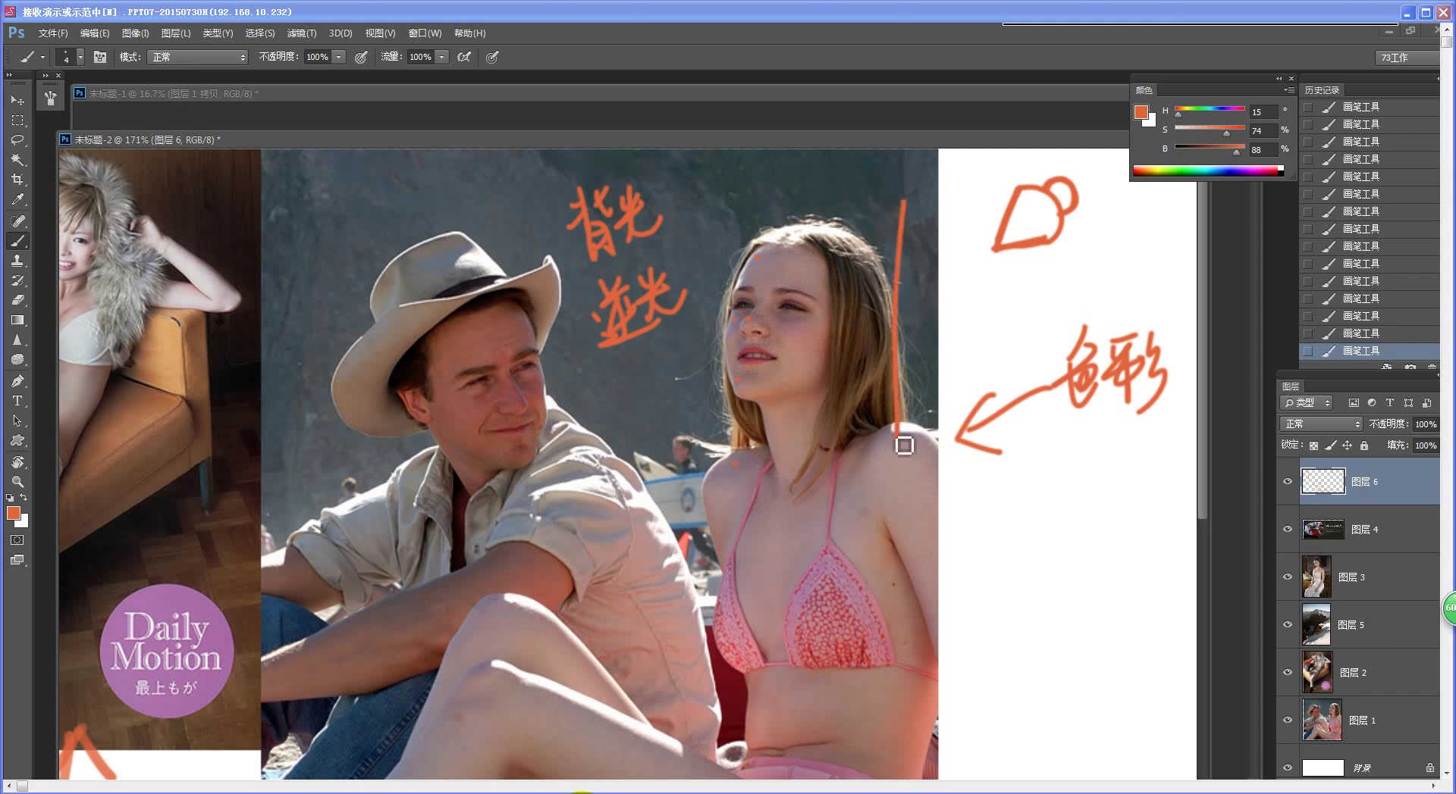
pyautogui.moveTo(711, 273); pyautogui.dragTo(736, 466)
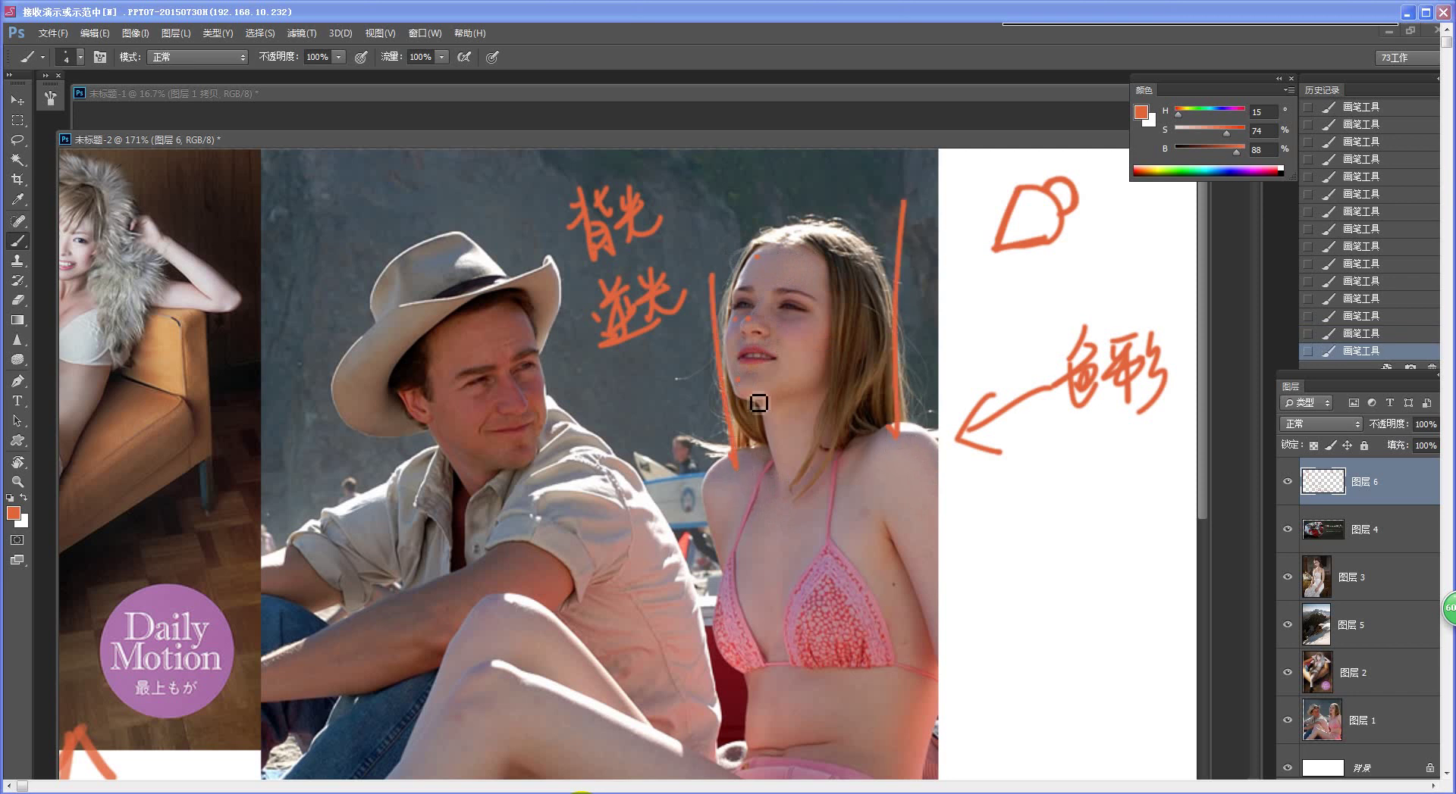
pyautogui.moveTo(741, 222); pyautogui.dragTo(749, 318)
pyautogui.moveTo(724, 233); pyautogui.dragTo(734, 320)
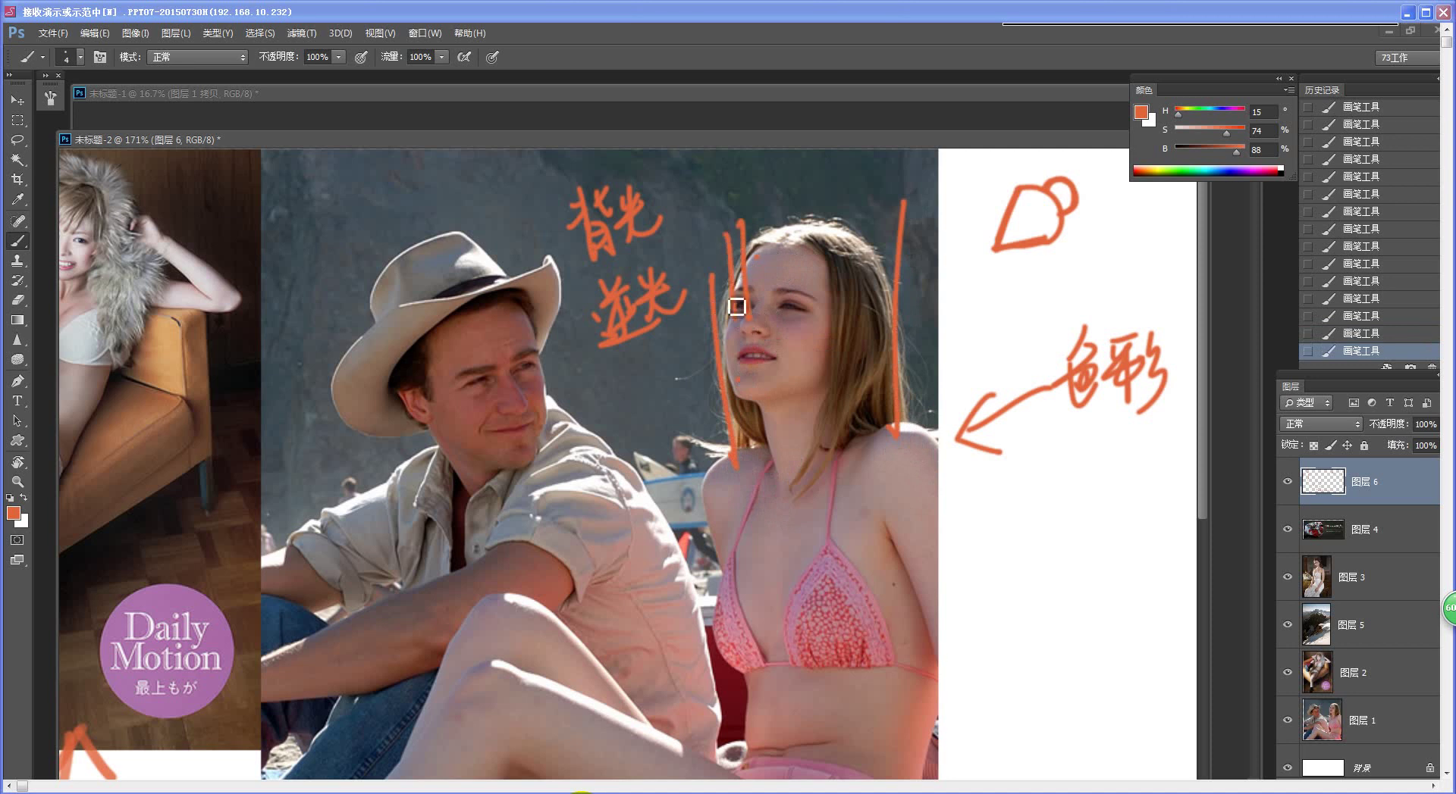
pyautogui.moveTo(755, 214); pyautogui.dragTo(751, 260)
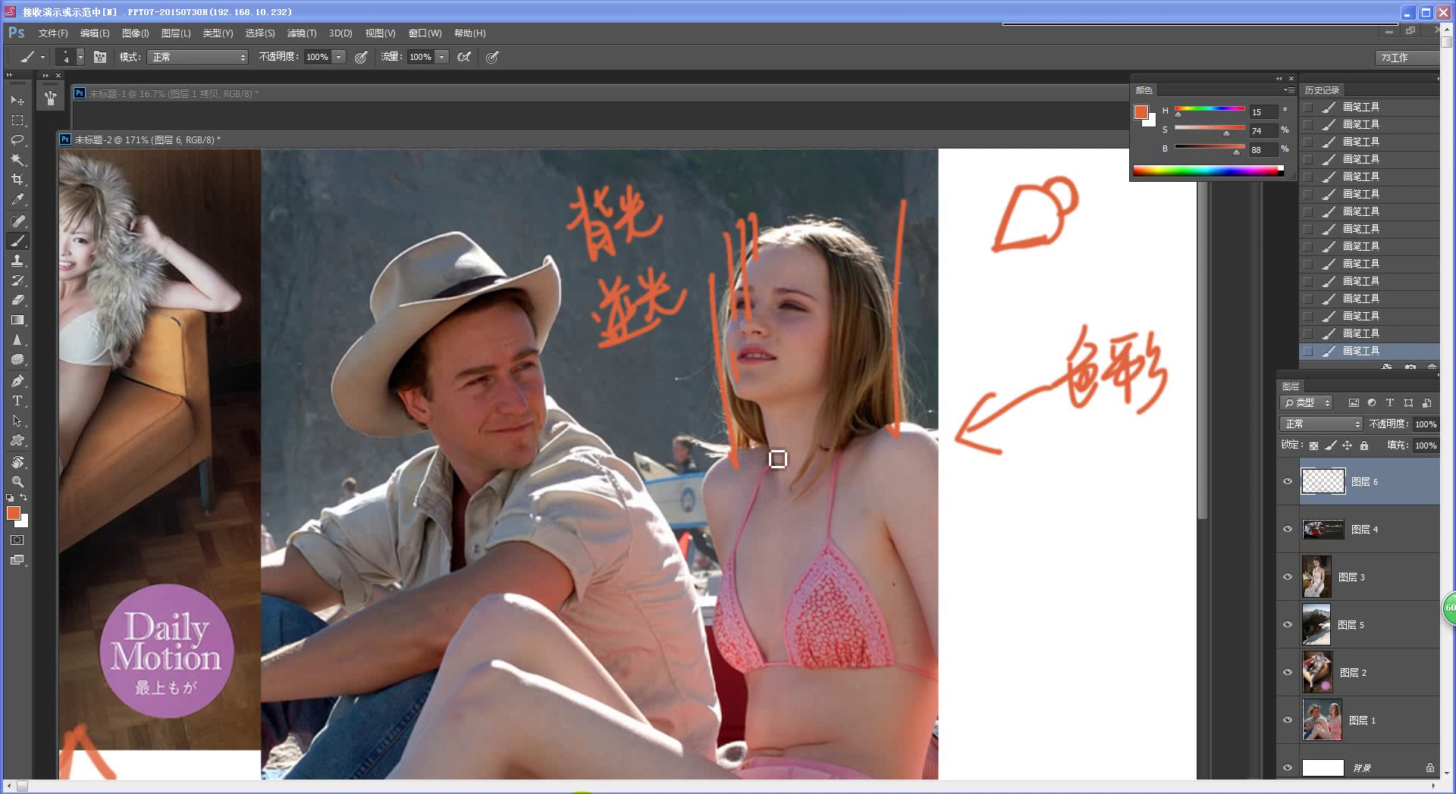
pyautogui.moveTo(783, 182); pyautogui.dragTo(788, 252)
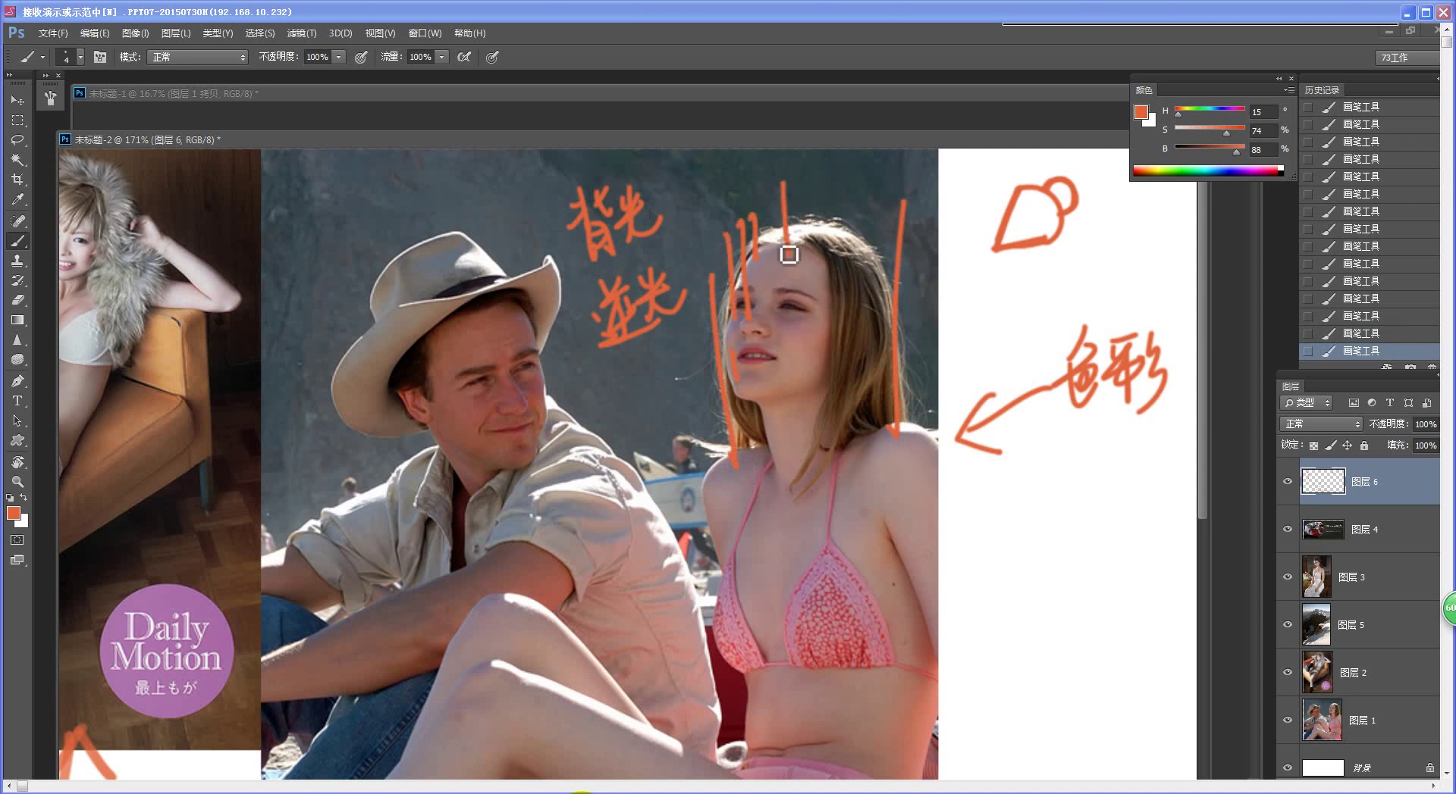
pyautogui.moveTo(743, 188); pyautogui.dragTo(742, 270)
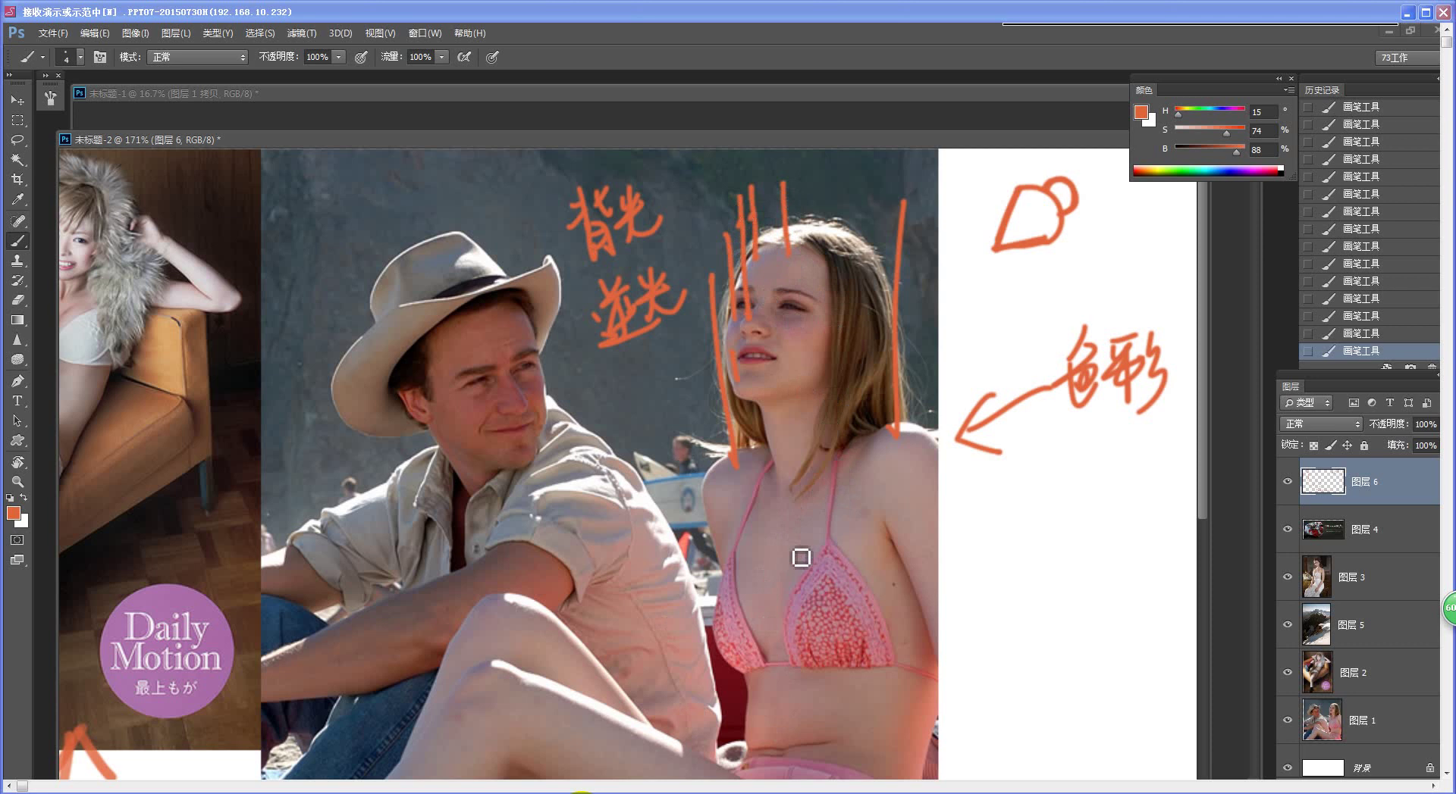
# Step: Draw an arrow pointing to the woman's upper arm and write 底光 at its tail on the white area
pyautogui.moveTo(1015, 633)
pyautogui.mouseDown()
pyautogui.moveTo(921, 536)
pyautogui.moveTo(944, 545)
pyautogui.mouseUp()
pyautogui.moveTo(1035, 605); pyautogui.dragTo(1052, 608)
pyautogui.moveTo(1026, 620)
pyautogui.mouseDown()
pyautogui.moveTo(1065, 612)
pyautogui.moveTo(1045, 676)
pyautogui.mouseUp()
pyautogui.moveTo(1067, 627)
pyautogui.mouseDown()
pyautogui.moveTo(1059, 677)
pyautogui.moveTo(1079, 637)
pyautogui.mouseUp()
pyautogui.moveTo(1062, 631); pyautogui.dragTo(1069, 668)
pyautogui.moveTo(1090, 617); pyautogui.dragTo(1105, 638)
pyautogui.moveTo(1120, 618); pyautogui.dragTo(1113, 632)
pyautogui.moveTo(1085, 645); pyautogui.dragTo(1124, 635)
pyautogui.moveTo(1100, 641); pyautogui.dragTo(1085, 658)
pyautogui.moveTo(1110, 639)
pyautogui.mouseDown()
pyautogui.moveTo(1107, 660)
pyautogui.moveTo(1135, 629)
pyautogui.mouseUp()
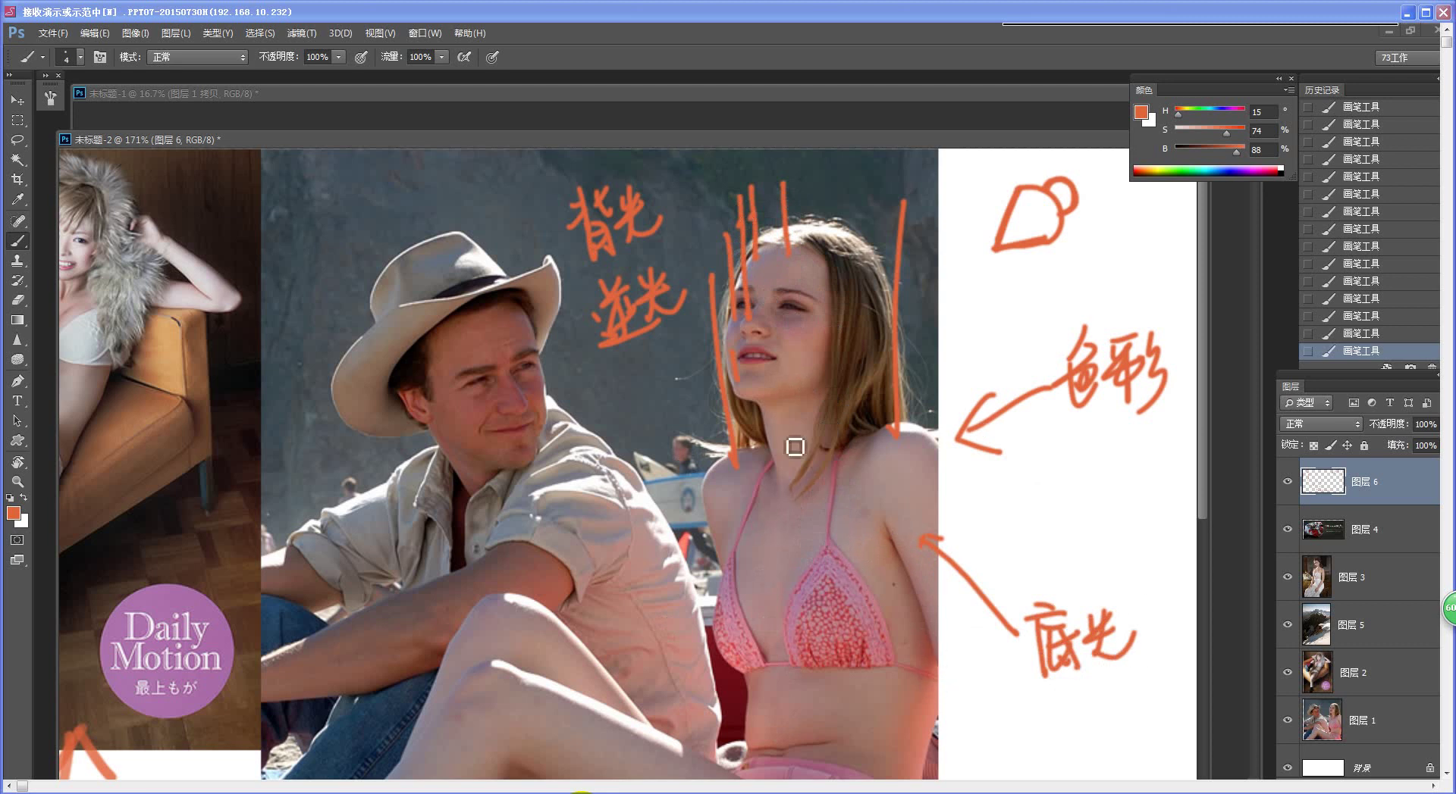
# Step: Mark the underside of the woman's chin with short horizontal strokes and undo them
pyautogui.moveTo(742, 395); pyautogui.dragTo(817, 390)
pyautogui.moveTo(744, 366); pyautogui.dragTo(772, 366)
pyautogui.hotkey('ctrl', 'alt', 'z')
pyautogui.hotkey('ctrl', 'alt', 'z')
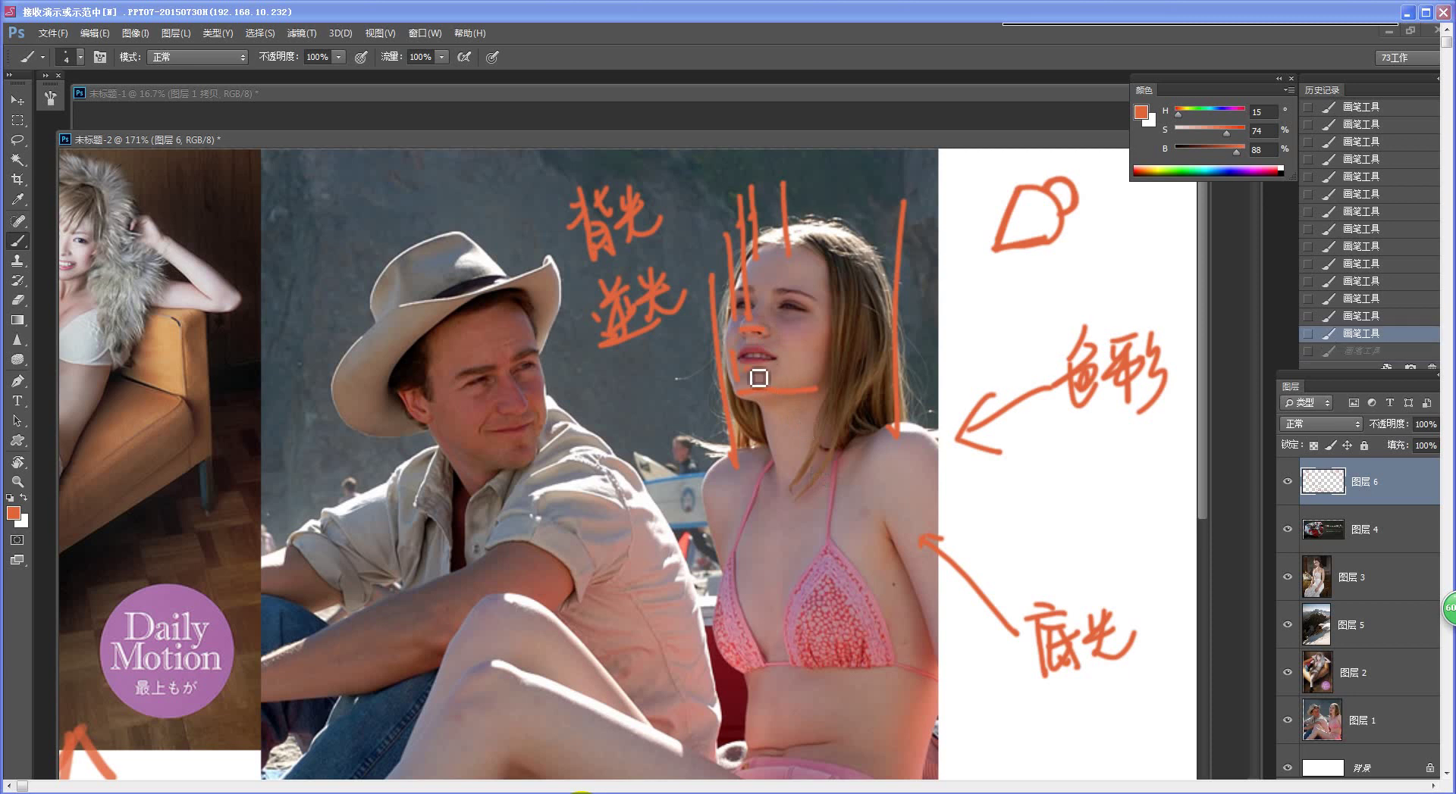
pyautogui.hotkey('ctrl', 'alt', 'z')
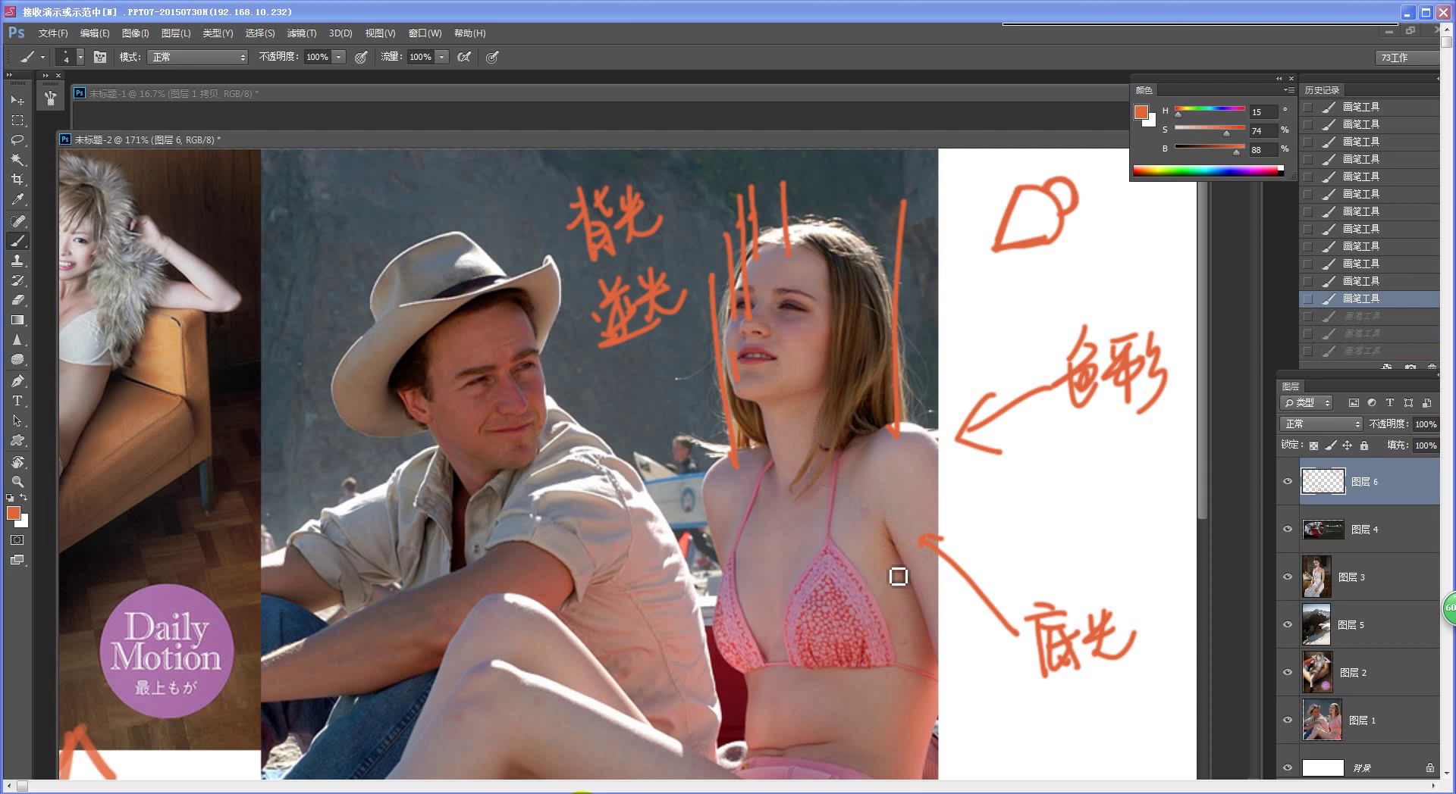
# Step: Circle the woman's thigh, draw two arrows from it up to her shoulder and collarbone, and circle her neck
pyautogui.moveTo(715, 711)
pyautogui.mouseDown()
pyautogui.moveTo(604, 572)
pyautogui.moveTo(750, 705)
pyautogui.mouseUp()
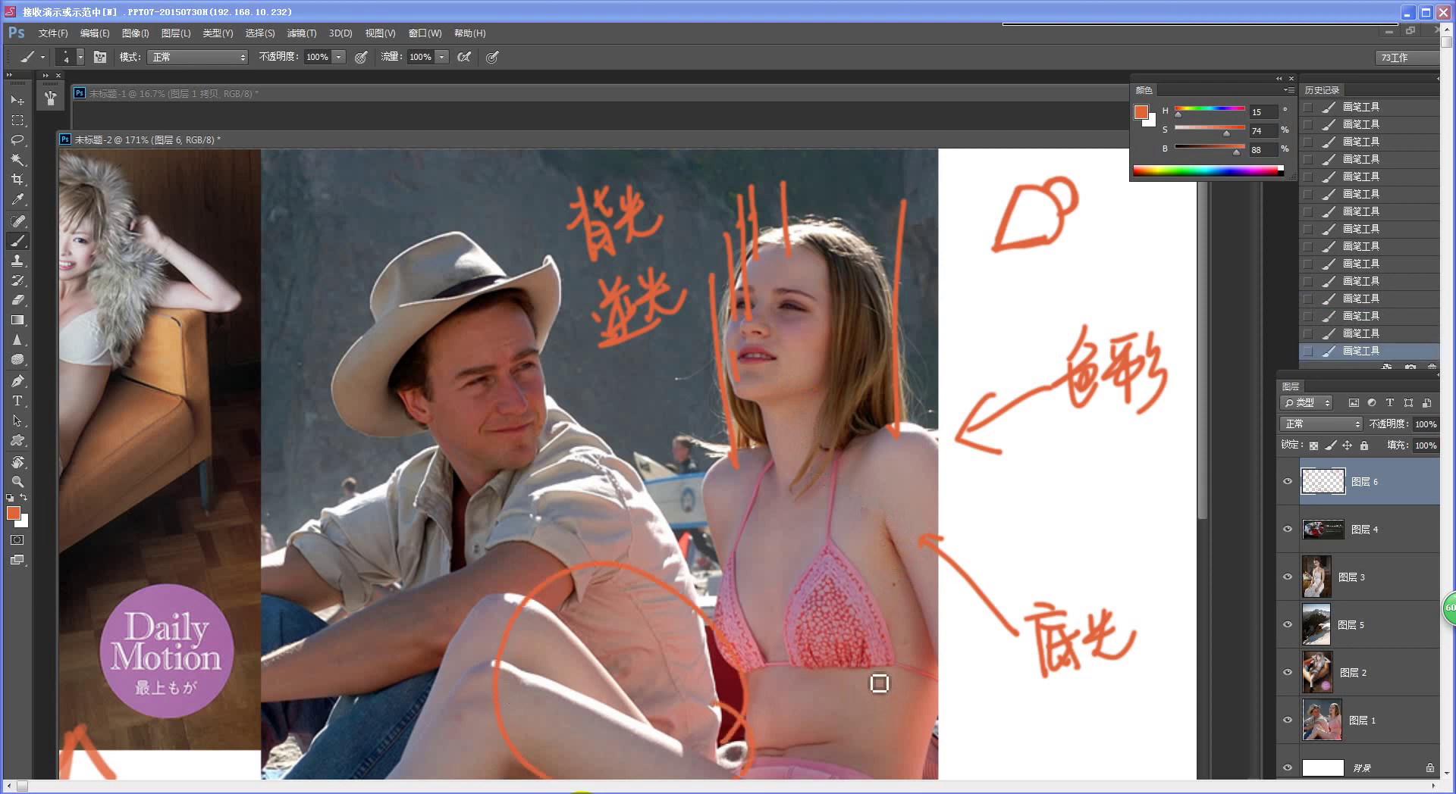
pyautogui.moveTo(645, 713); pyautogui.dragTo(758, 504)
pyautogui.moveTo(630, 603)
pyautogui.mouseDown()
pyautogui.moveTo(712, 461)
pyautogui.moveTo(712, 479)
pyautogui.mouseUp()
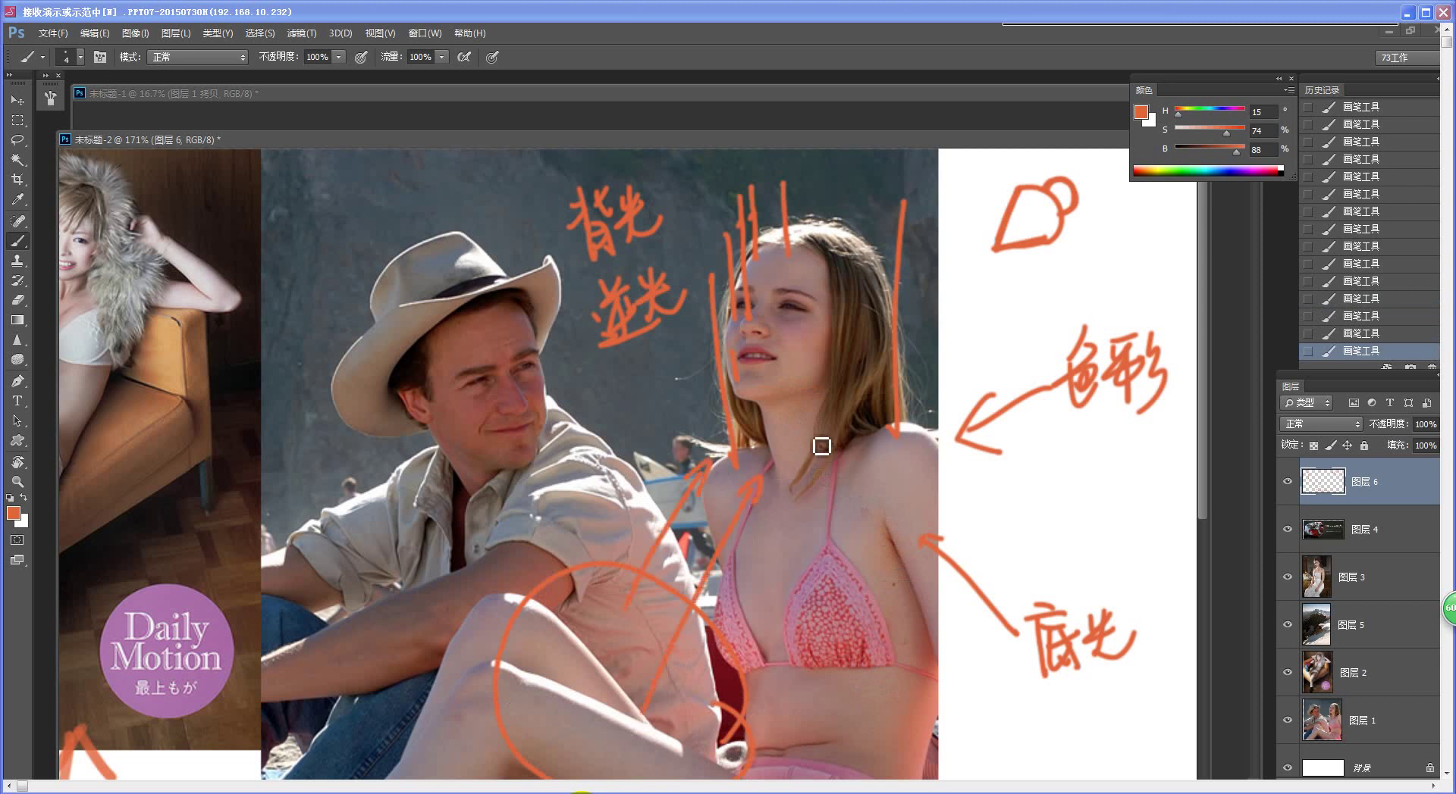
pyautogui.moveTo(821, 446)
pyautogui.mouseDown()
pyautogui.moveTo(768, 468)
pyautogui.moveTo(833, 461)
pyautogui.moveTo(809, 419)
pyautogui.mouseUp()
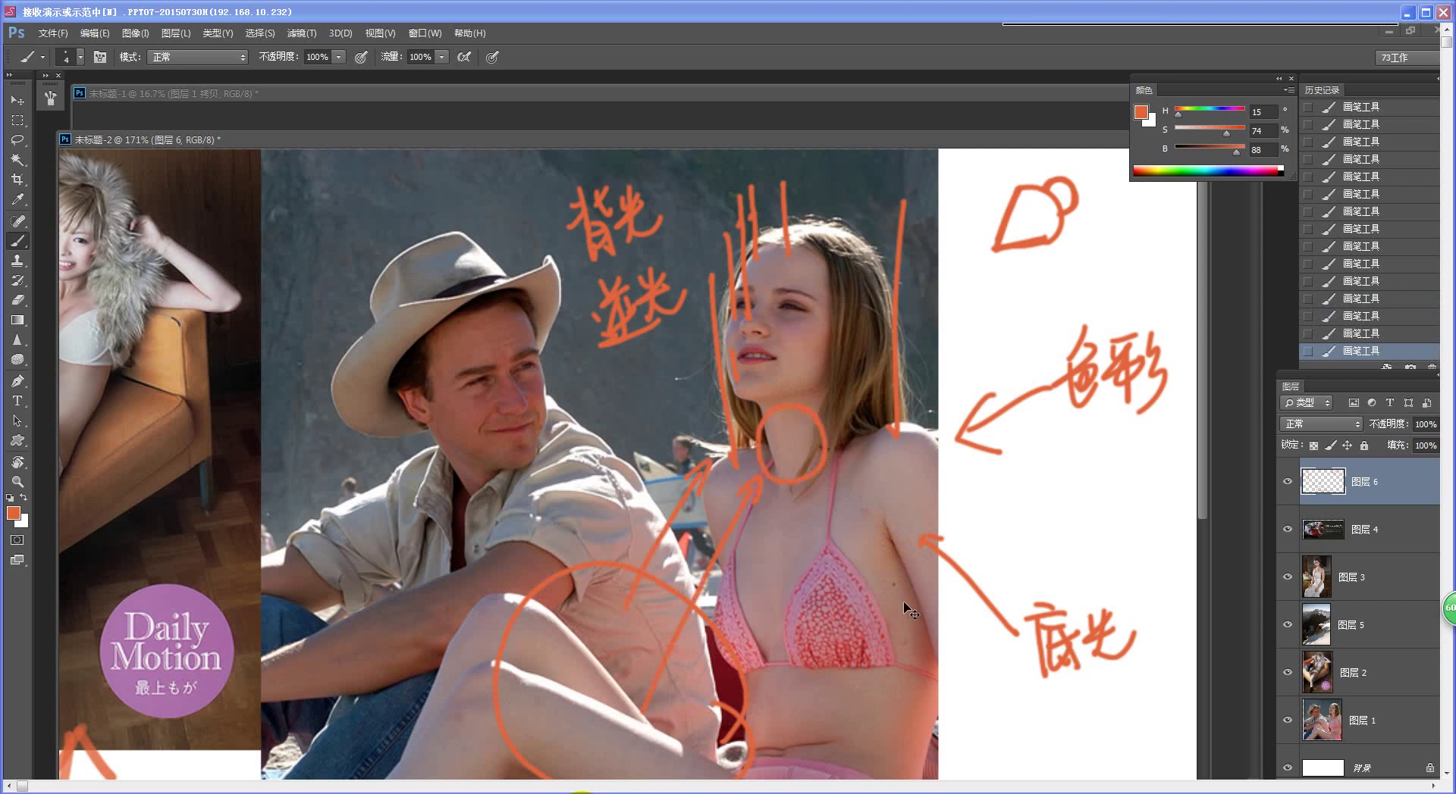
# Step: Undo the neck circle, the two arrows and the thigh circle
pyautogui.hotkey('ctrl', 'z')
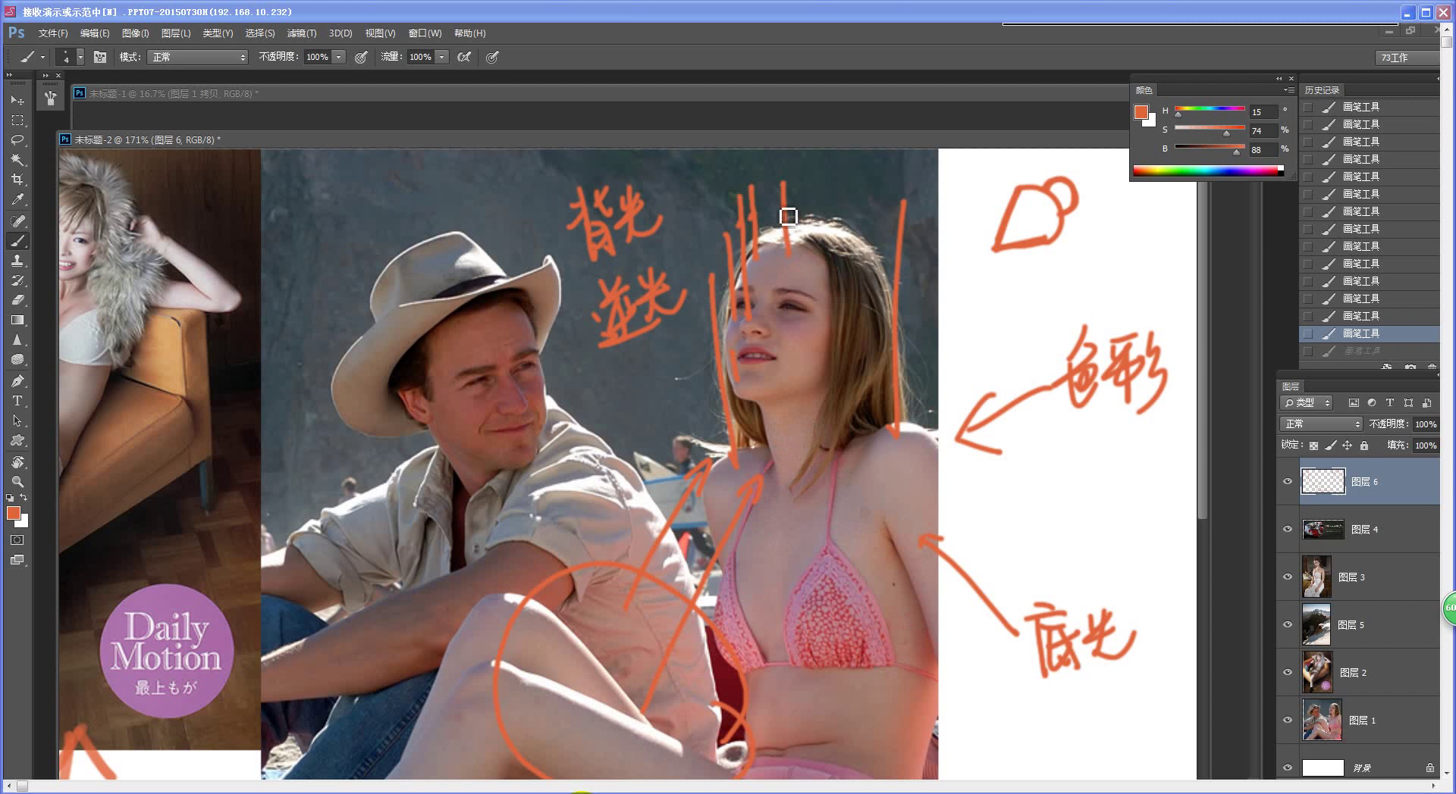
pyautogui.hotkey('ctrl', 'alt', 'z')
pyautogui.hotkey('ctrl', 'alt', 'z')
pyautogui.hotkey('ctrl', 'alt', 'z')
pyautogui.hotkey('ctrl', 'alt', 'z')
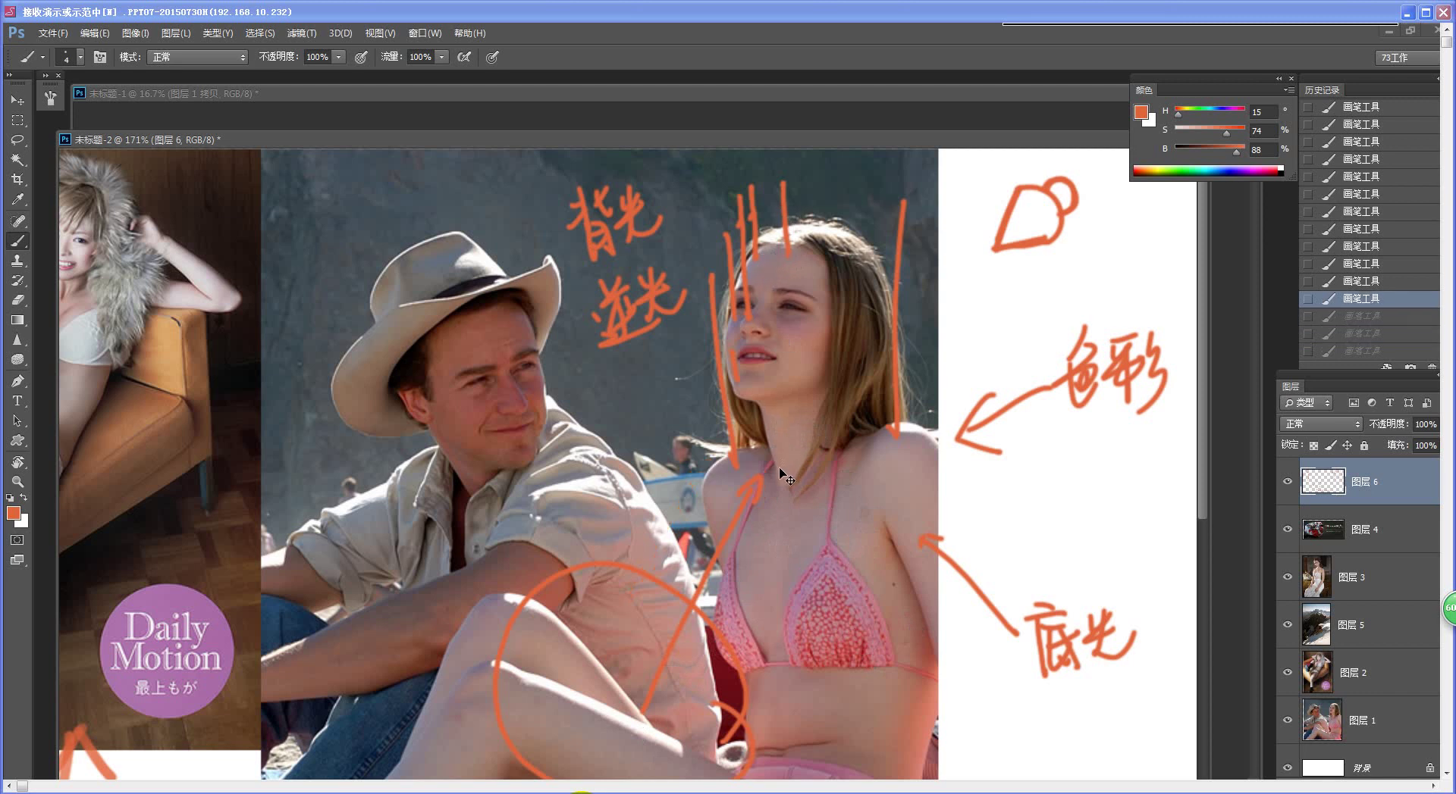
pyautogui.hotkey('ctrl', 'alt', 'z')
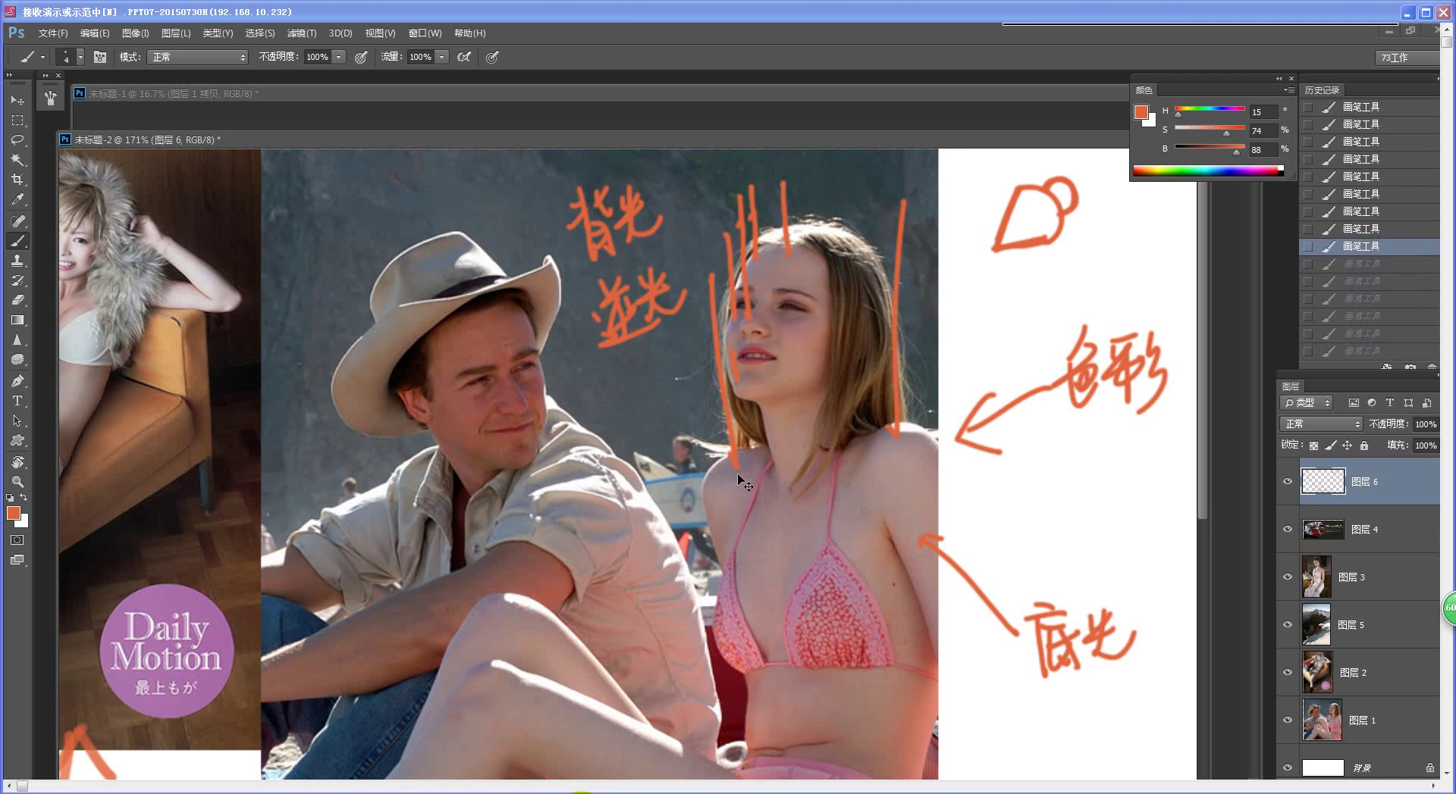
# Step: Circle the woman's far shoulder, mark her forehead, and undo the latest strokes
pyautogui.moveTo(753, 484)
pyautogui.mouseDown()
pyautogui.moveTo(750, 458)
pyautogui.moveTo(712, 480)
pyautogui.moveTo(754, 457)
pyautogui.moveTo(722, 477)
pyautogui.mouseUp()
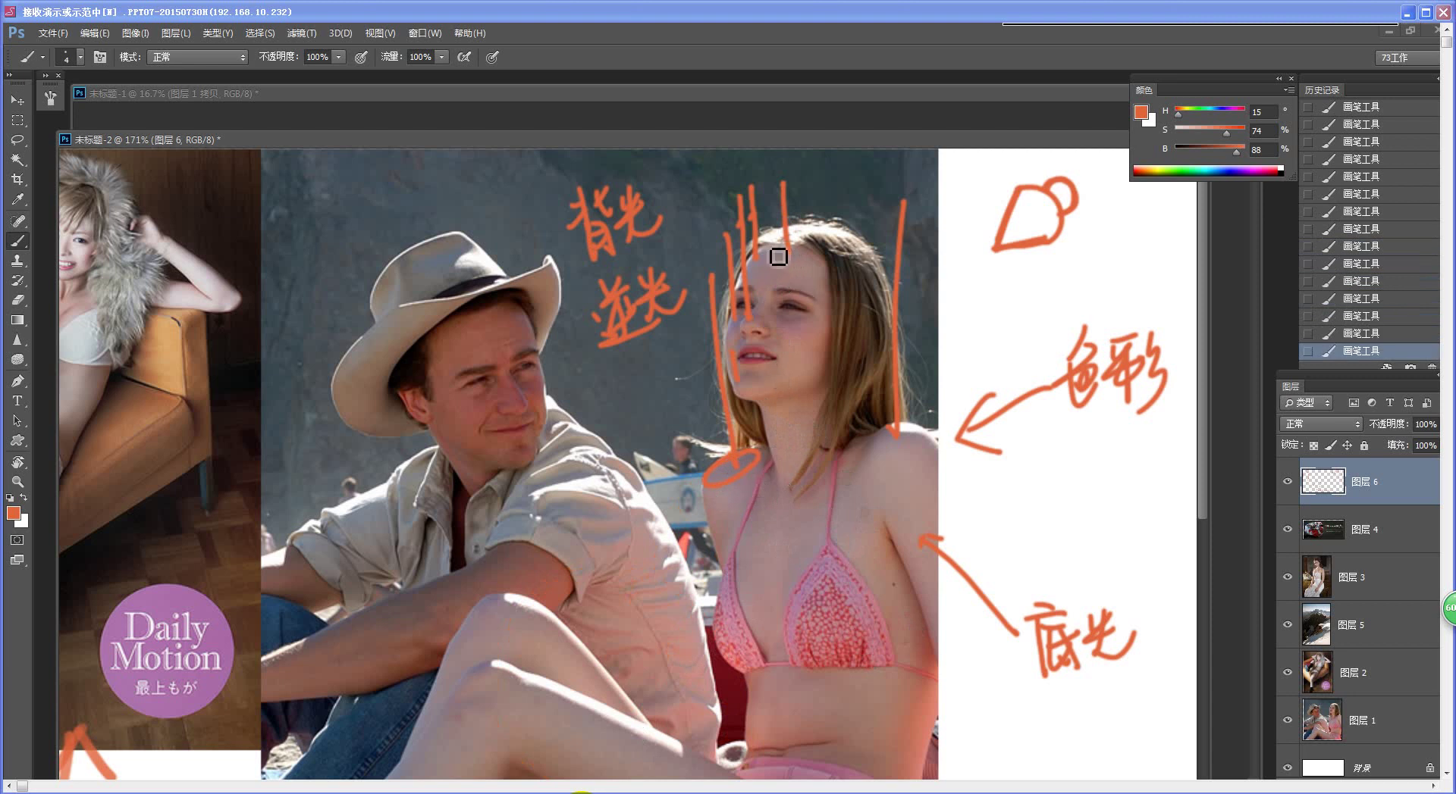
pyautogui.moveTo(779, 251); pyautogui.dragTo(747, 276)
pyautogui.hotkey('ctrl', 'alt', 'z')
pyautogui.hotkey('ctrl', 'alt', 'z')
pyautogui.hotkey('ctrl', 'alt', 'z')
# Step: Draw an arrow from the woman's thigh up to her collarbone and outline the area along her bikini strap
pyautogui.moveTo(629, 739)
pyautogui.mouseDown()
pyautogui.moveTo(792, 489)
pyautogui.moveTo(775, 523)
pyautogui.mouseUp()
pyautogui.moveTo(747, 500); pyautogui.dragTo(785, 479)
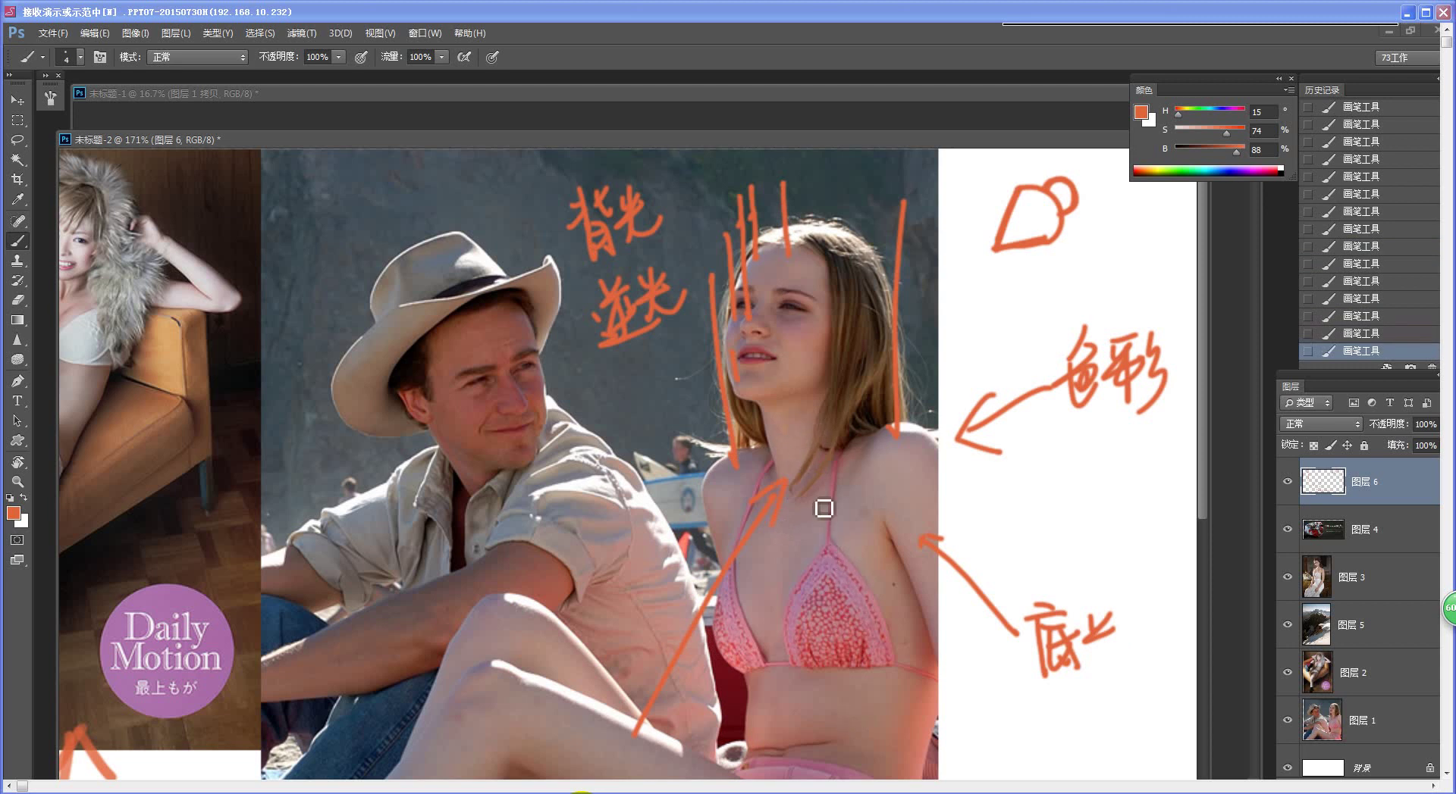
pyautogui.moveTo(824, 646); pyautogui.dragTo(792, 436)
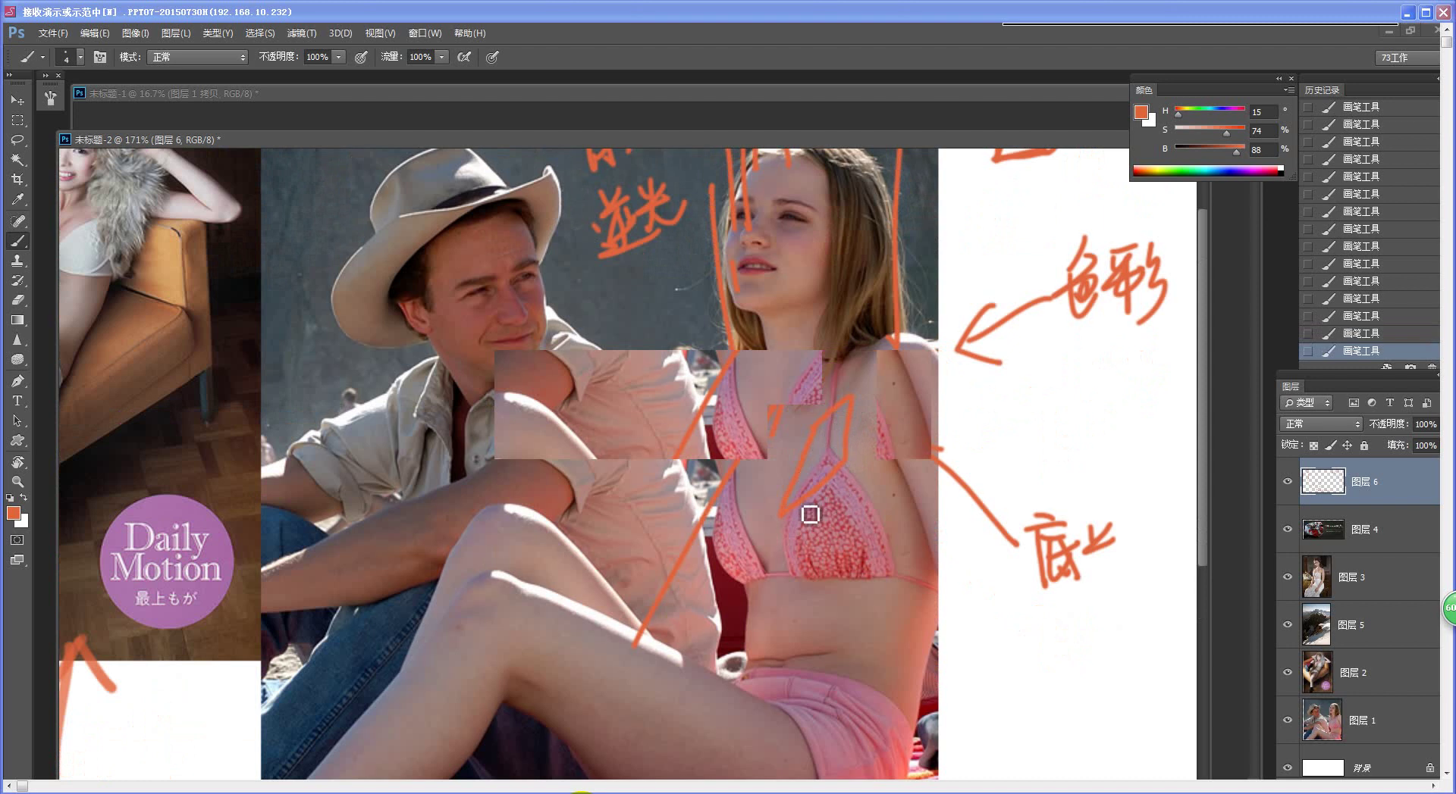
# Step: Circle the woman's waist and draw an upward arrow from her shorts into the circle
pyautogui.scroll(-2, 749, 620)
pyautogui.moveTo(749, 621)
pyautogui.mouseDown()
pyautogui.moveTo(725, 594)
pyautogui.moveTo(749, 558)
pyautogui.moveTo(818, 538)
pyautogui.moveTo(873, 553)
pyautogui.moveTo(879, 640)
pyautogui.moveTo(862, 657)
pyautogui.moveTo(796, 646)
pyautogui.mouseUp()
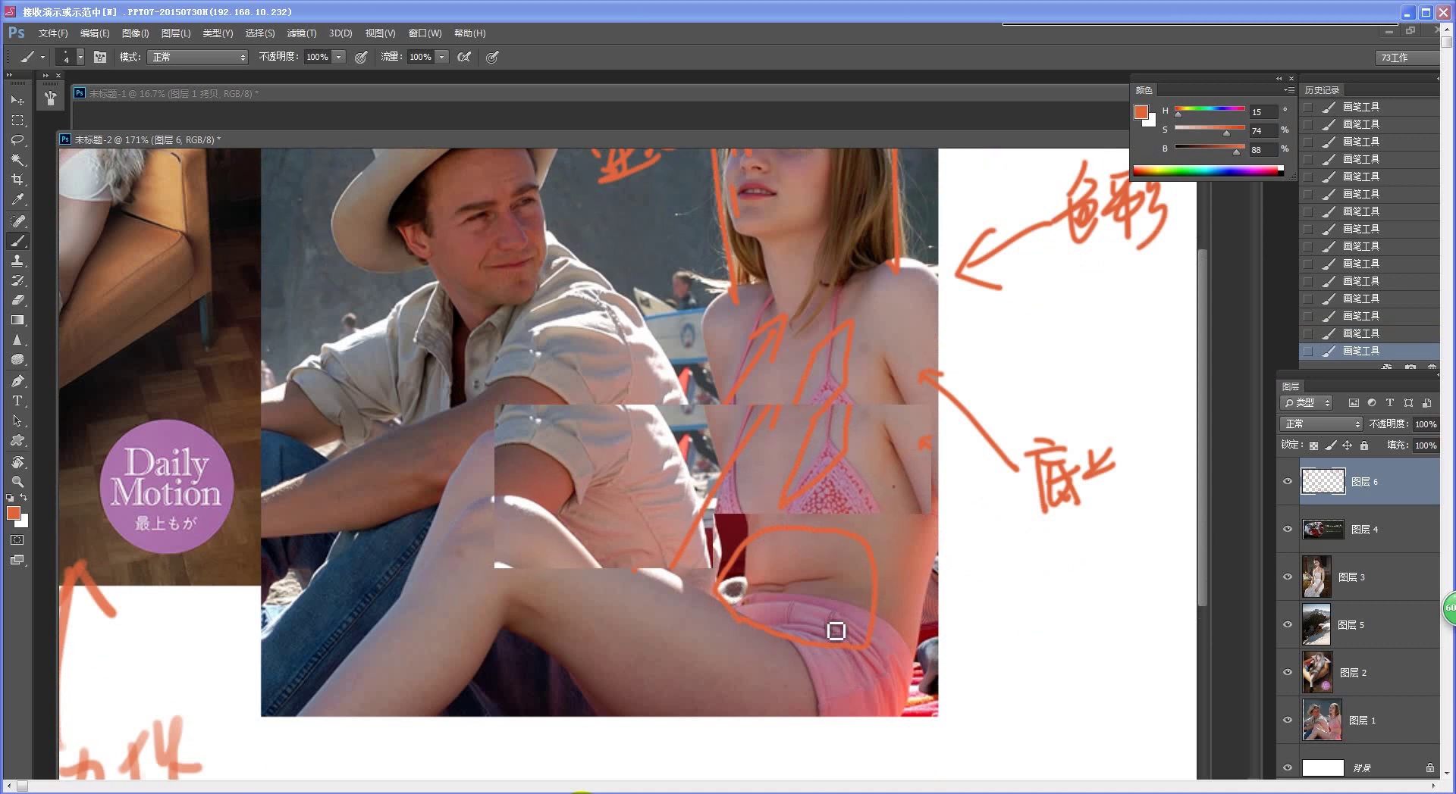
pyautogui.moveTo(834, 676)
pyautogui.mouseDown()
pyautogui.moveTo(839, 598)
pyautogui.moveTo(844, 610)
pyautogui.mouseUp()
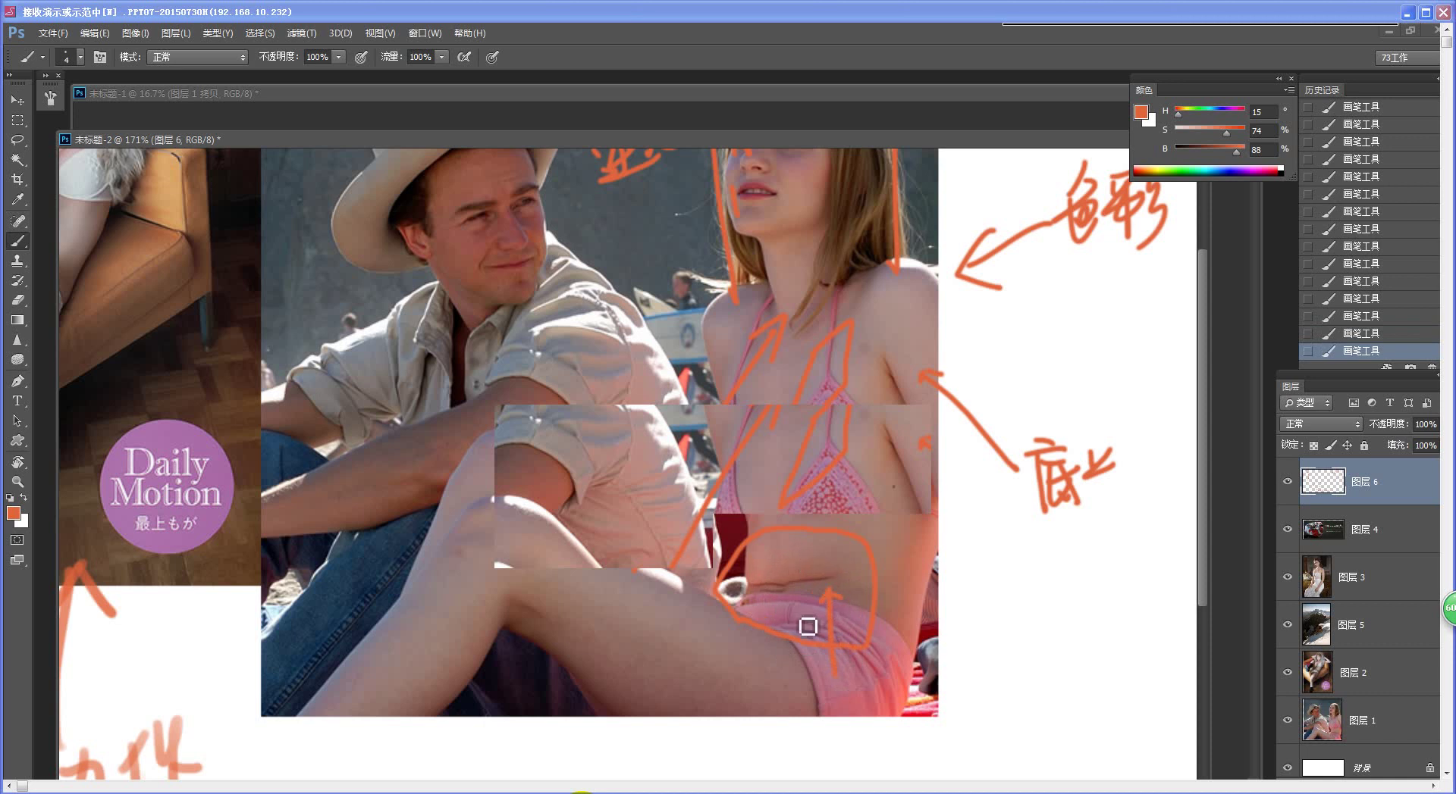
# Step: Outline the inner side of the woman's upper arm and circle the ground beside her hip at the photo's corner
pyautogui.moveTo(929, 384)
pyautogui.mouseDown()
pyautogui.moveTo(885, 396)
pyautogui.moveTo(899, 451)
pyautogui.moveTo(946, 509)
pyautogui.moveTo(937, 390)
pyautogui.mouseUp()
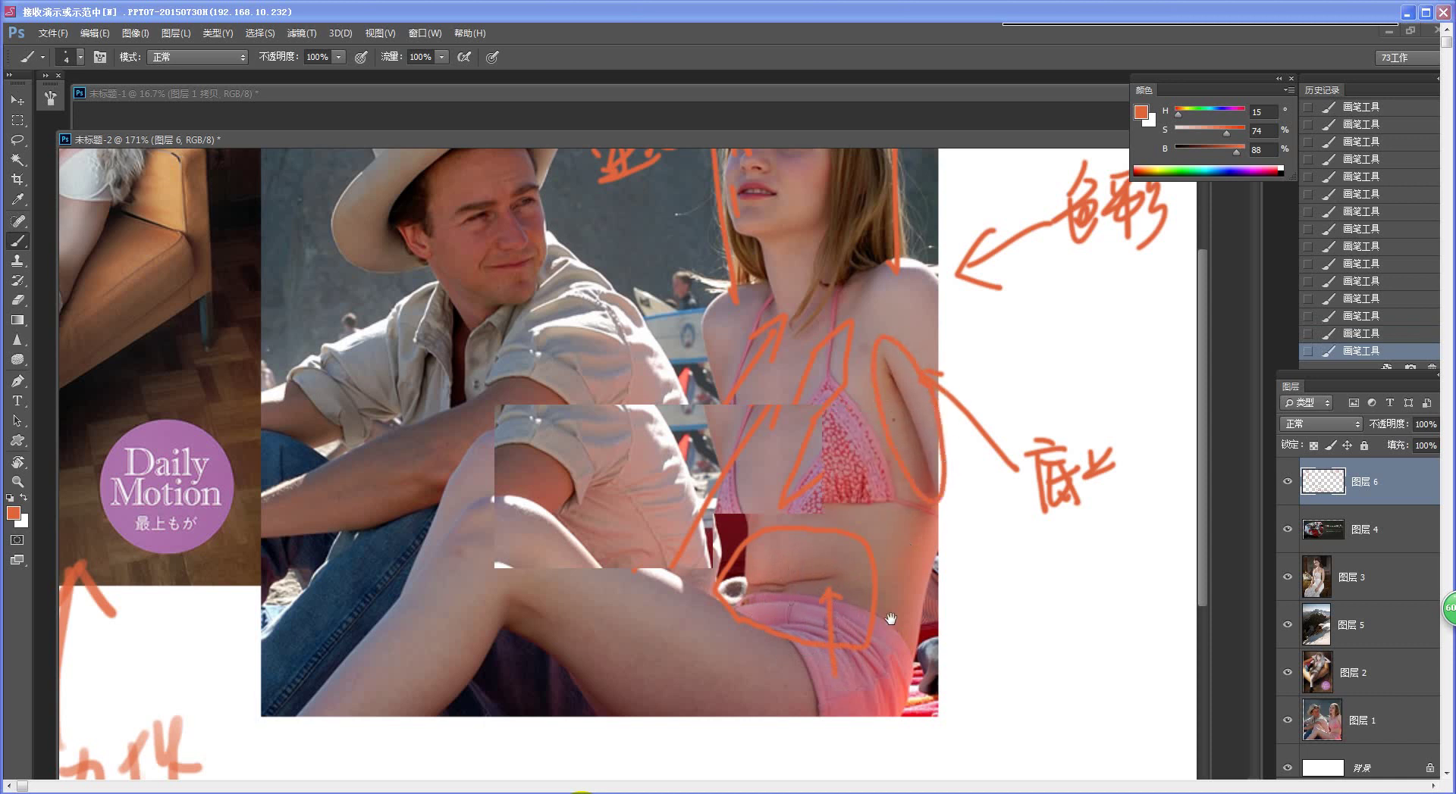
pyautogui.moveTo(914, 541); pyautogui.dragTo(902, 453)
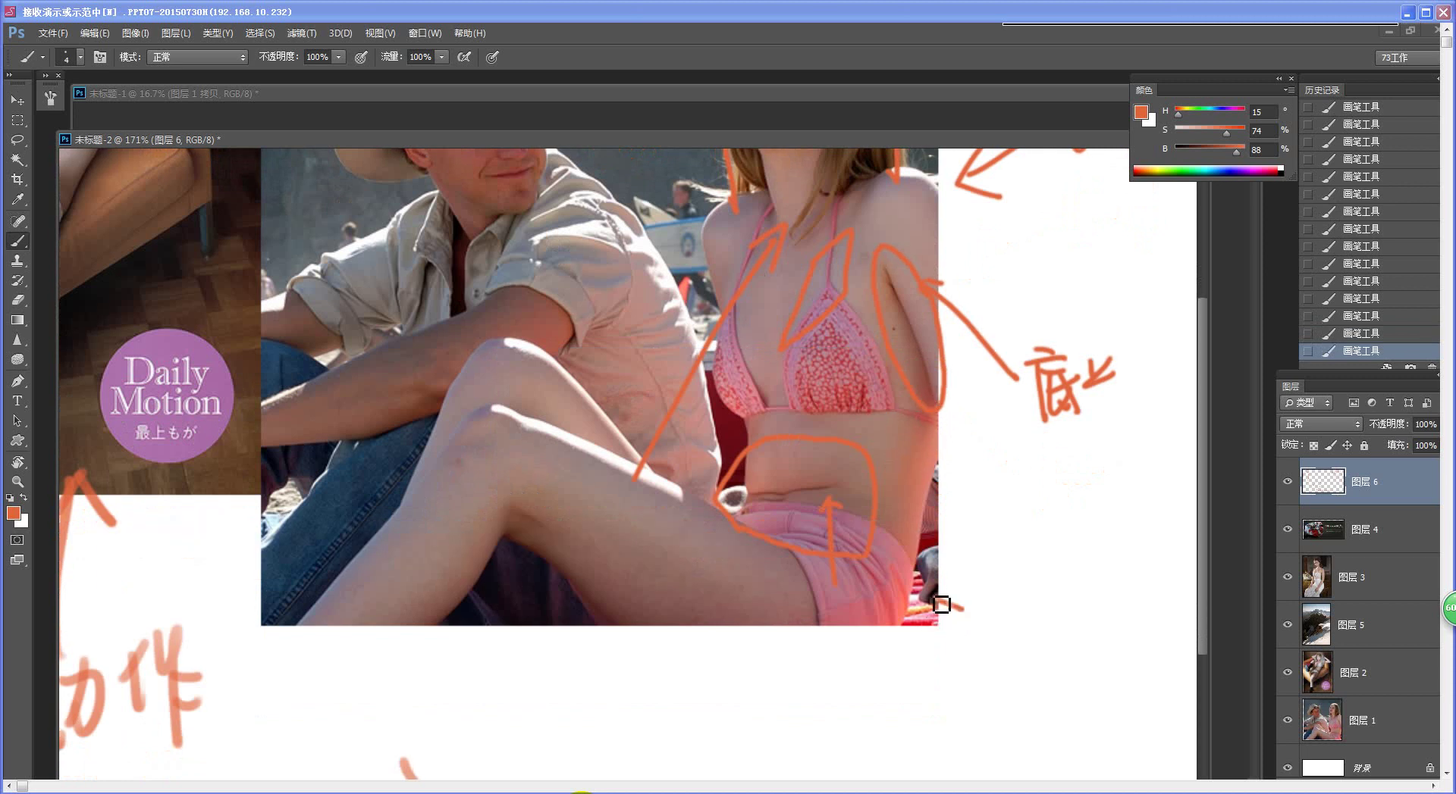
pyautogui.moveTo(928, 581)
pyautogui.mouseDown()
pyautogui.moveTo(910, 630)
pyautogui.moveTo(971, 650)
pyautogui.moveTo(901, 594)
pyautogui.moveTo(919, 588)
pyautogui.moveTo(921, 626)
pyautogui.moveTo(872, 629)
pyautogui.mouseUp()
# Step: Draw short downward arrows onto the woman's knees, shin and upper thigh to show the light falling on her legs
pyautogui.hotkey('ctrl', 'space')
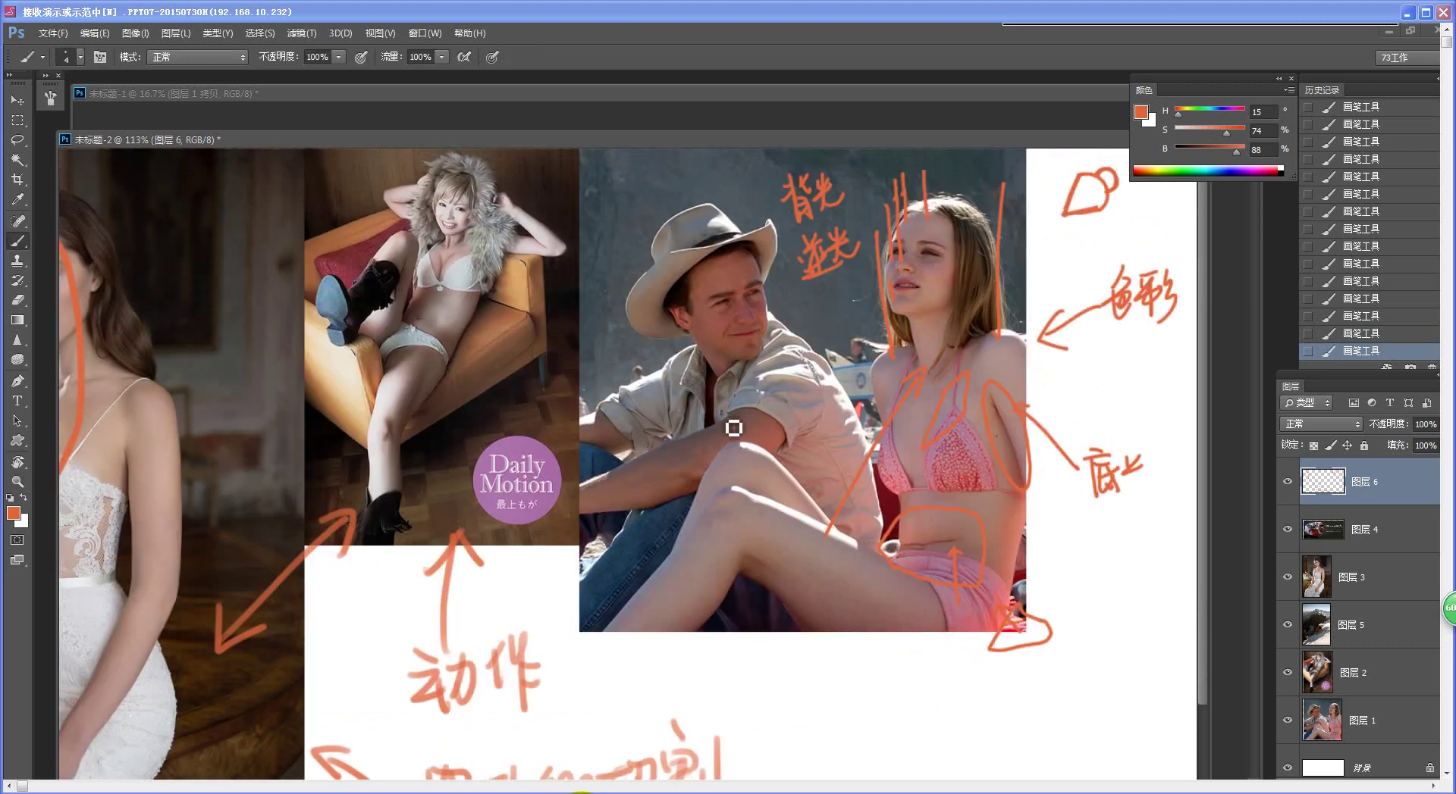
pyautogui.moveTo(726, 411); pyautogui.dragTo(718, 489)
pyautogui.moveTo(646, 522); pyautogui.dragTo(670, 566)
pyautogui.moveTo(878, 524); pyautogui.dragTo(868, 561)
pyautogui.moveTo(866, 542); pyautogui.dragTo(914, 583)
pyautogui.hotkey('ctrl', 'space')
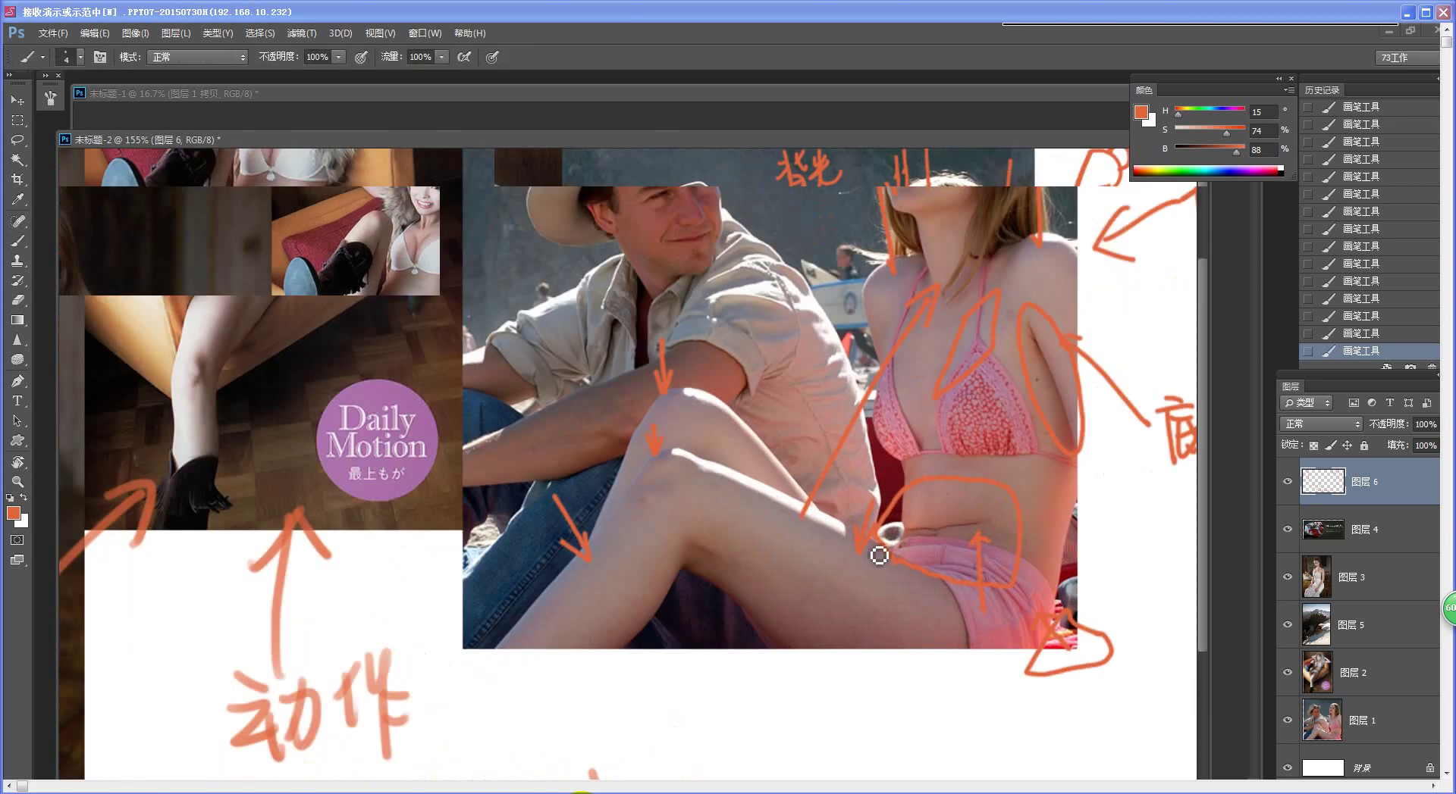
pyautogui.moveTo(908, 524); pyautogui.dragTo(878, 588)
# Step: Outline a strip along the woman's thigh, add an upward arrow beneath it, and draw a long ground line below
pyautogui.moveTo(675, 554)
pyautogui.mouseDown()
pyautogui.moveTo(661, 595)
pyautogui.moveTo(879, 722)
pyautogui.moveTo(689, 567)
pyautogui.moveTo(900, 688)
pyautogui.moveTo(902, 658)
pyautogui.mouseUp()
pyautogui.moveTo(766, 753)
pyautogui.mouseDown()
pyautogui.moveTo(764, 698)
pyautogui.moveTo(776, 699)
pyautogui.mouseUp()
pyautogui.moveTo(1028, 710); pyautogui.dragTo(510, 761)
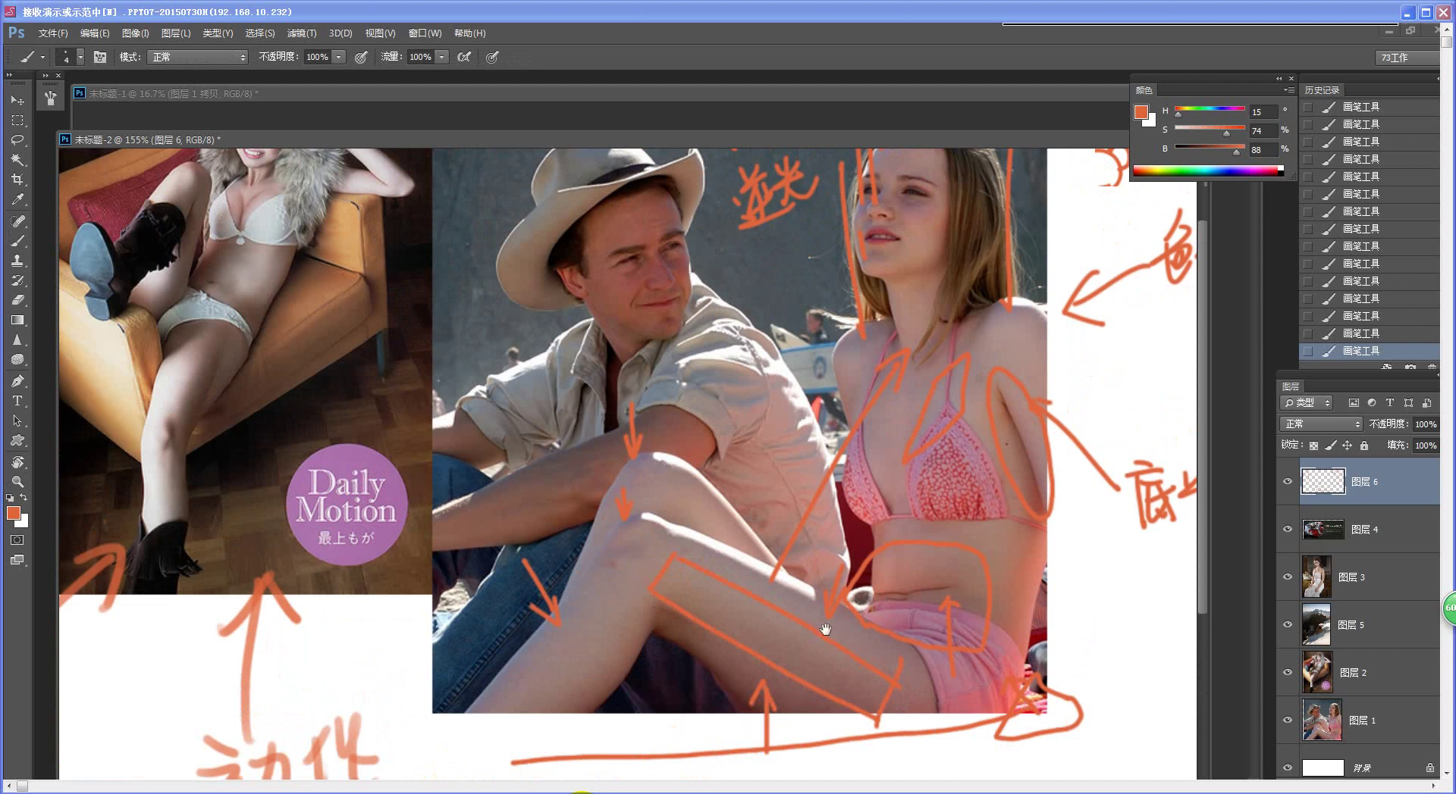
pyautogui.moveTo(825, 630); pyautogui.dragTo(765, 628)
pyautogui.moveTo(877, 582); pyautogui.dragTo(992, 442)
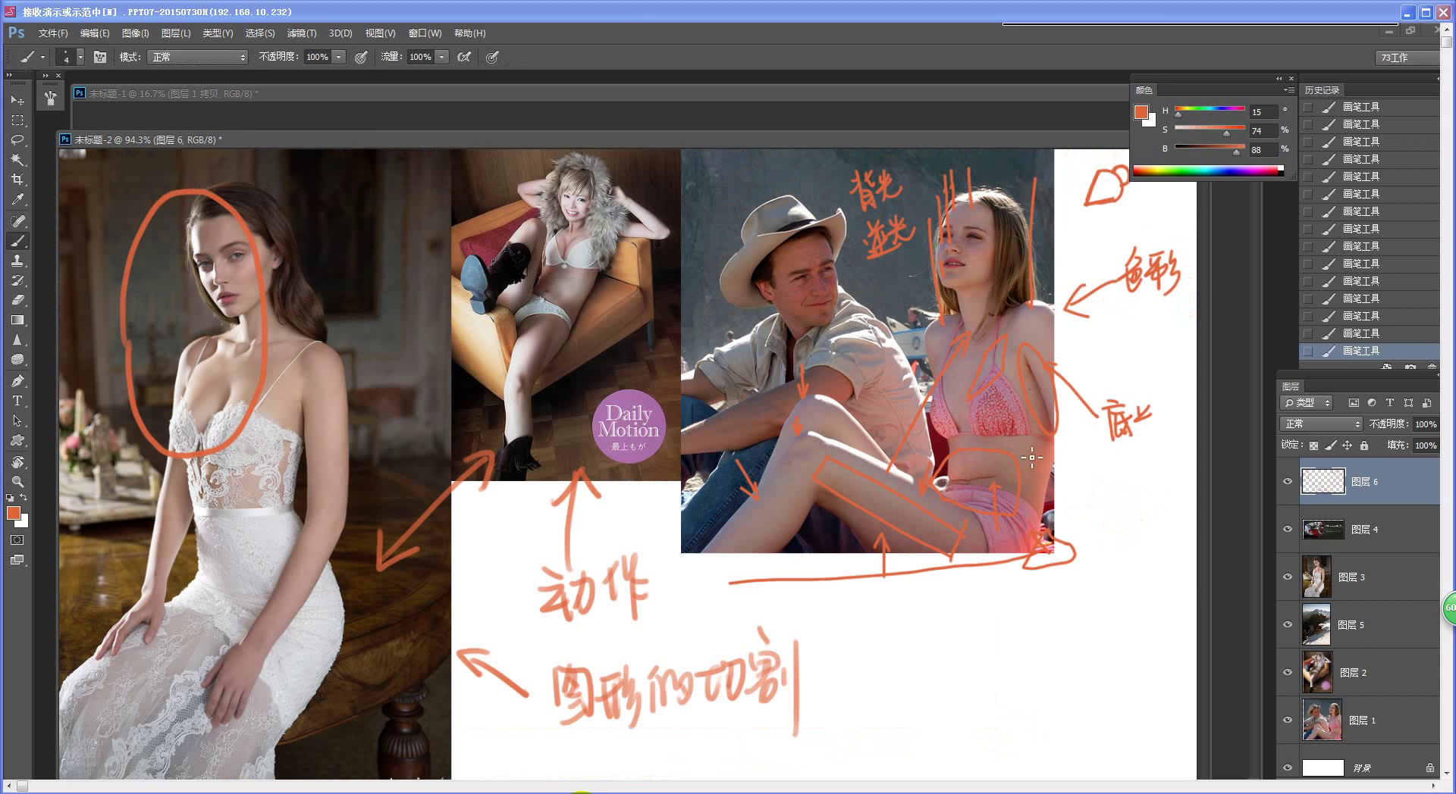
pyautogui.press('e')
pyautogui.moveTo(978, 470); pyautogui.dragTo(800, 517)
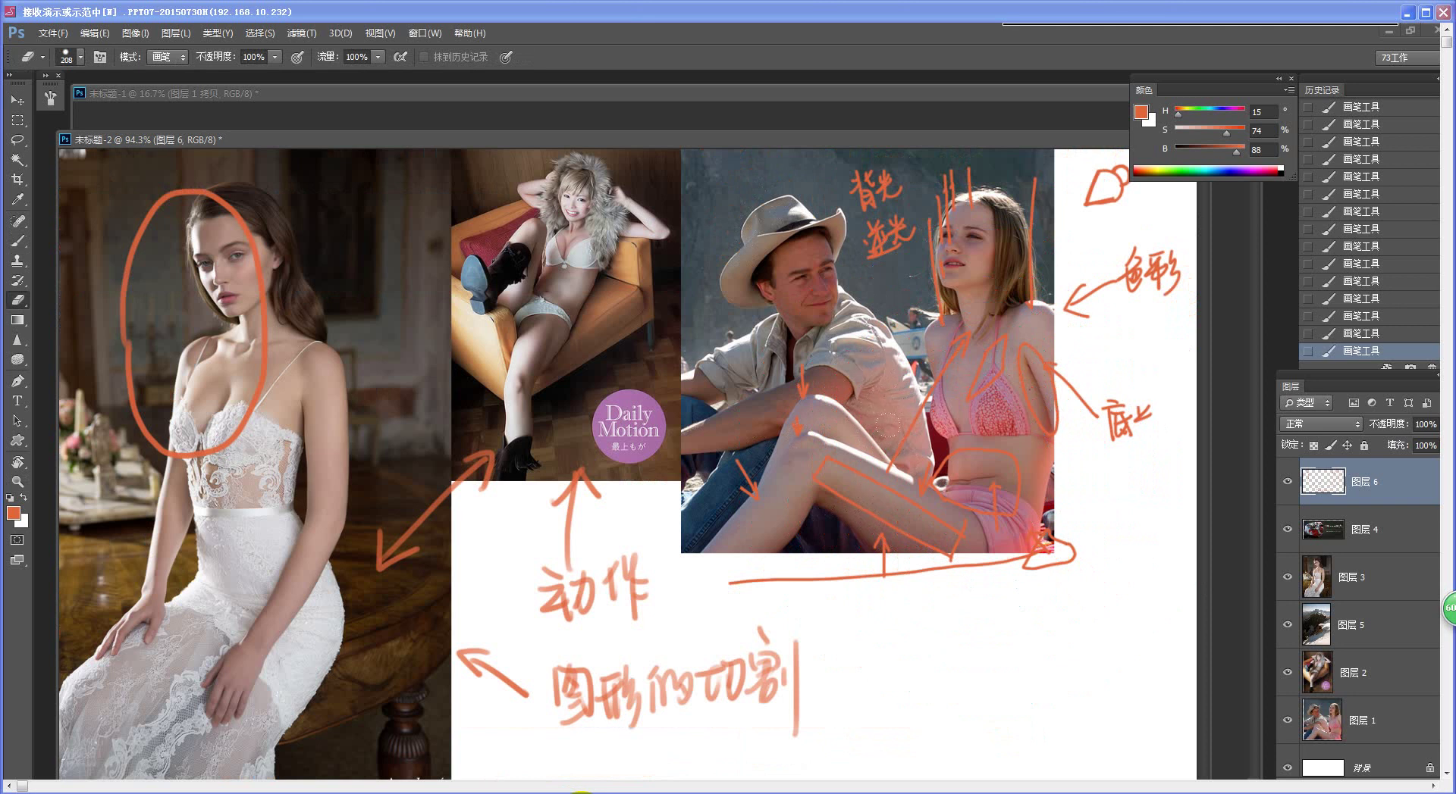
pyautogui.press('b')
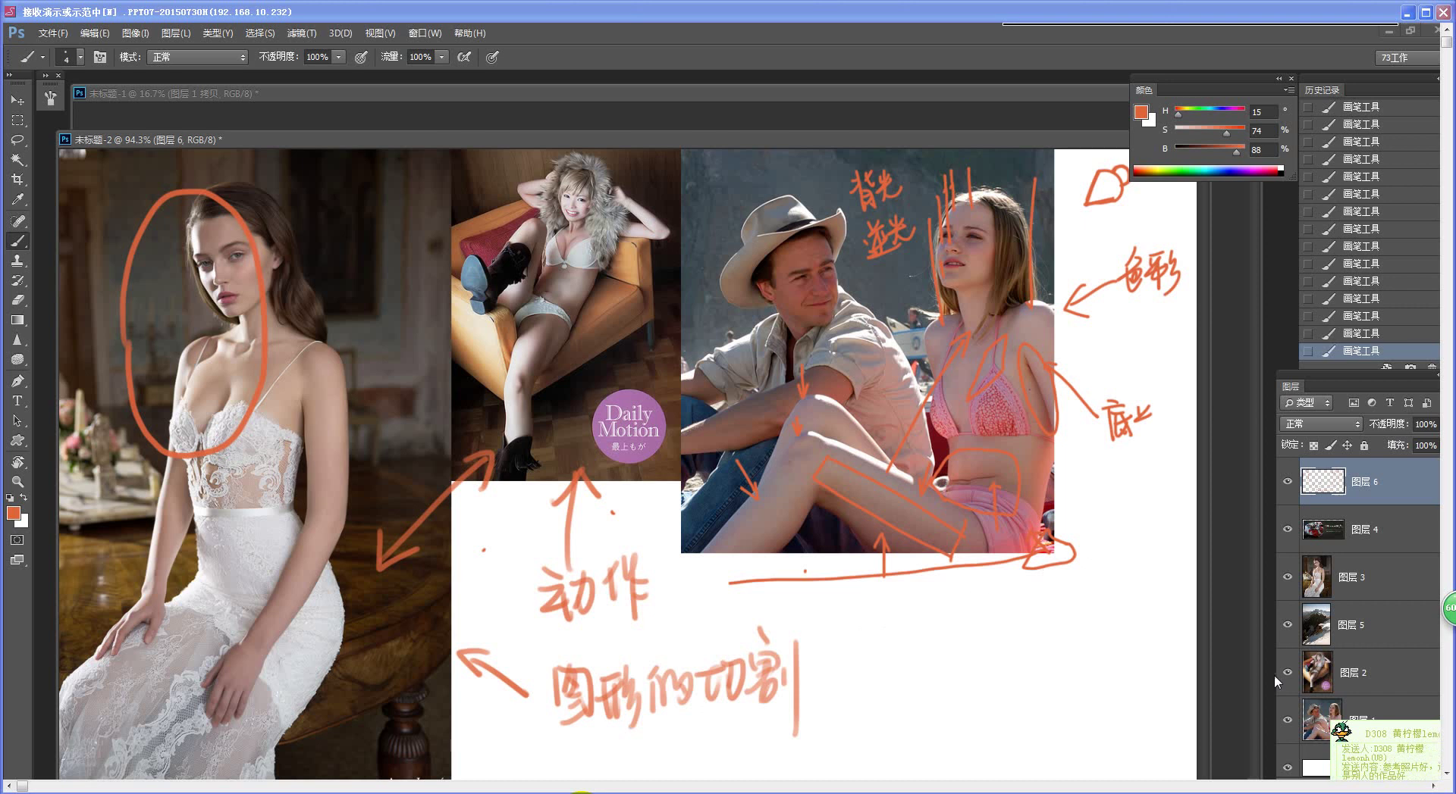
# Step: Open and read the incoming chat message, close its window, and undo the last brush stroke
pyautogui.click(1389, 769)
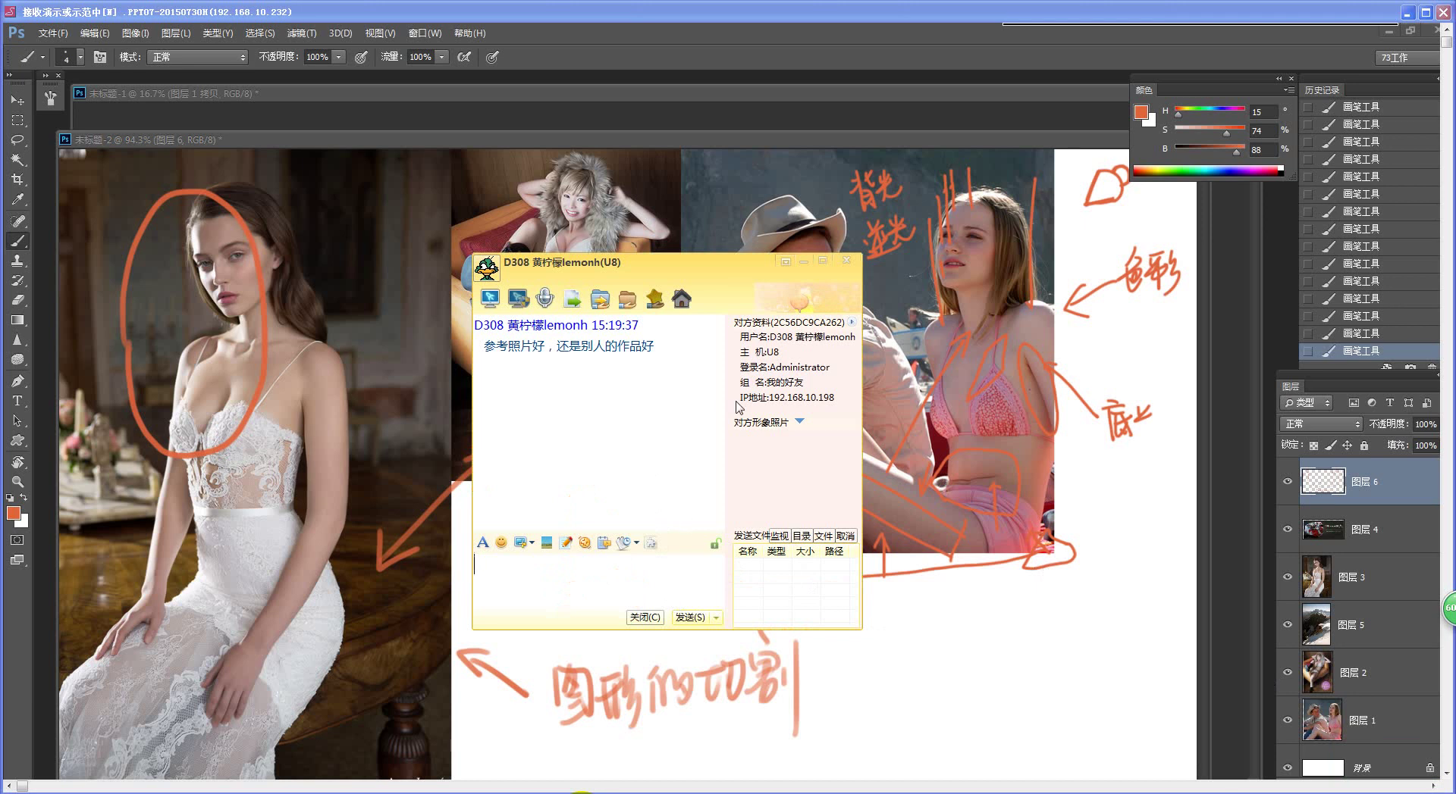
pyautogui.moveTo(734, 269); pyautogui.dragTo(567, 285)
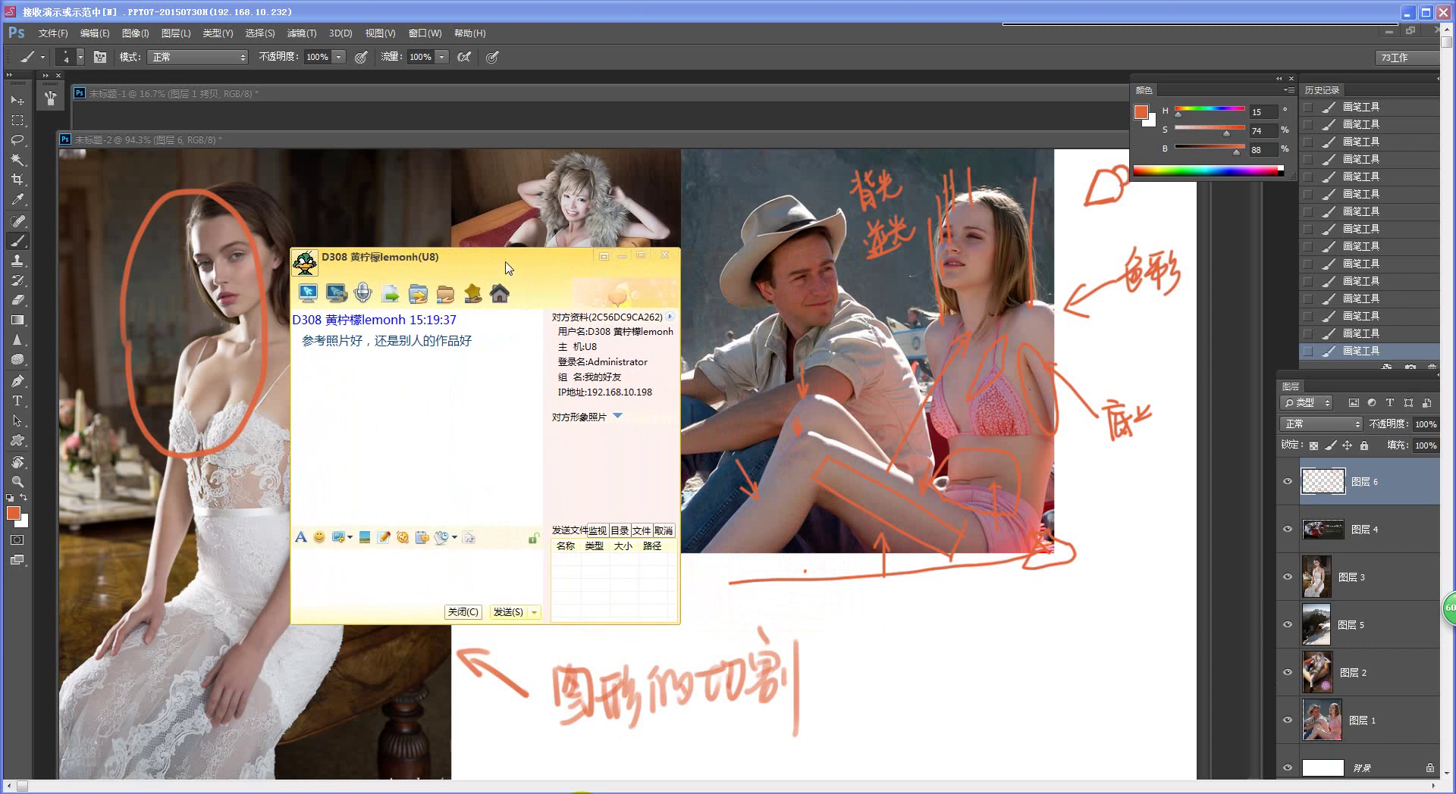
pyautogui.moveTo(506, 262); pyautogui.dragTo(258, 281)
pyautogui.click(375, 277)
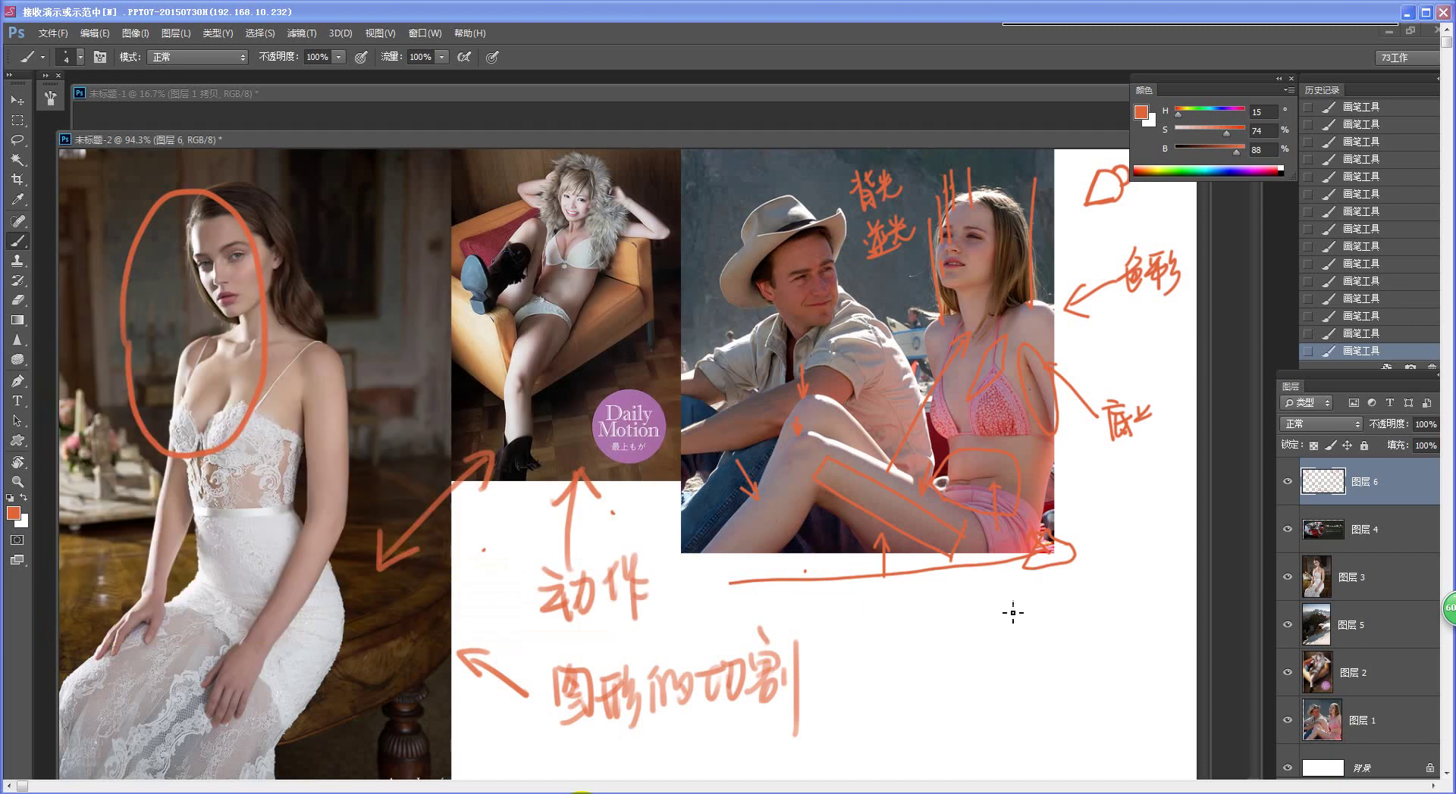
pyautogui.hotkey('ctrl', 'z')
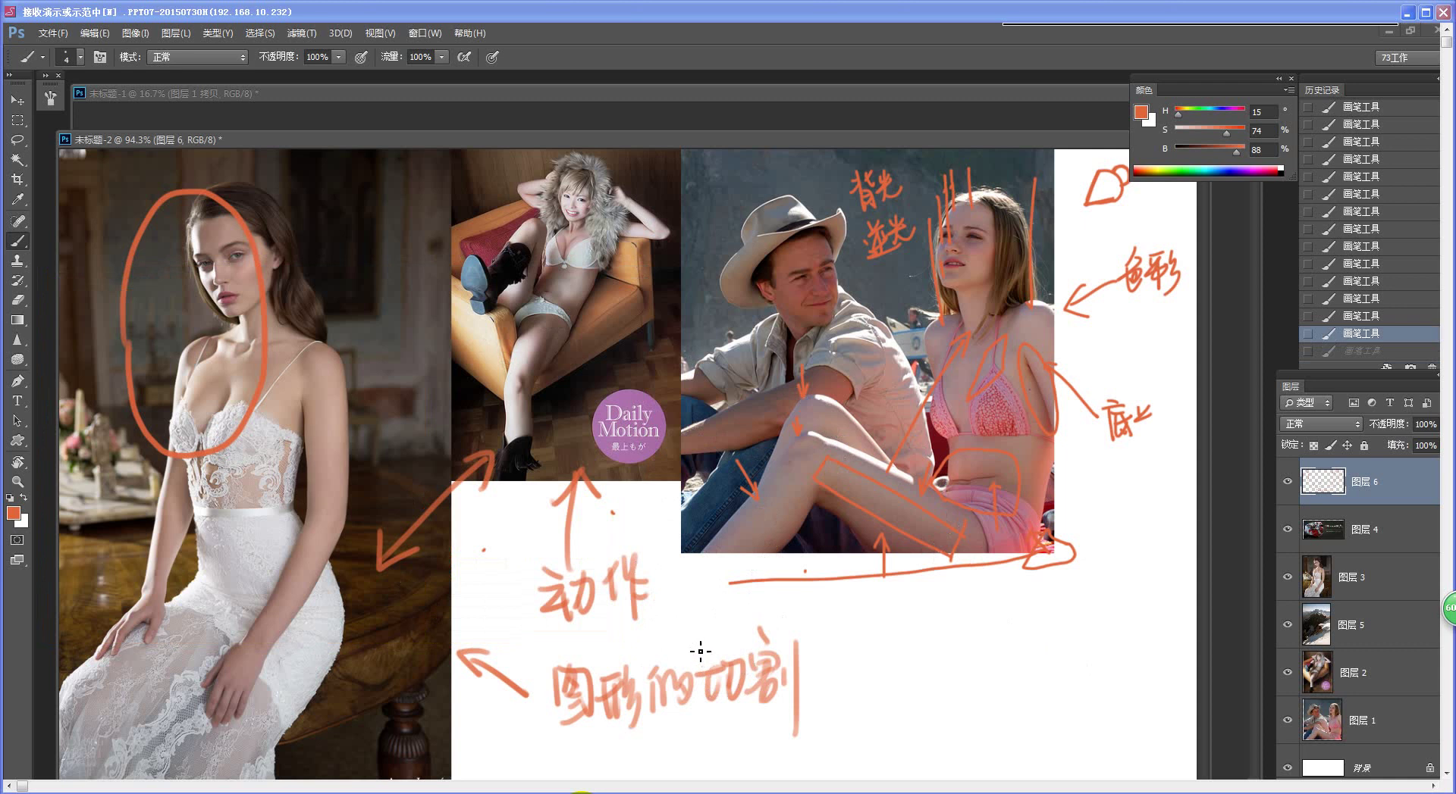
# Step: Move the annotated reference window aside to uncover the figure sketch, and narrow it to about a third of the workspace width
pyautogui.moveTo(711, 178); pyautogui.dragTo(724, 623)
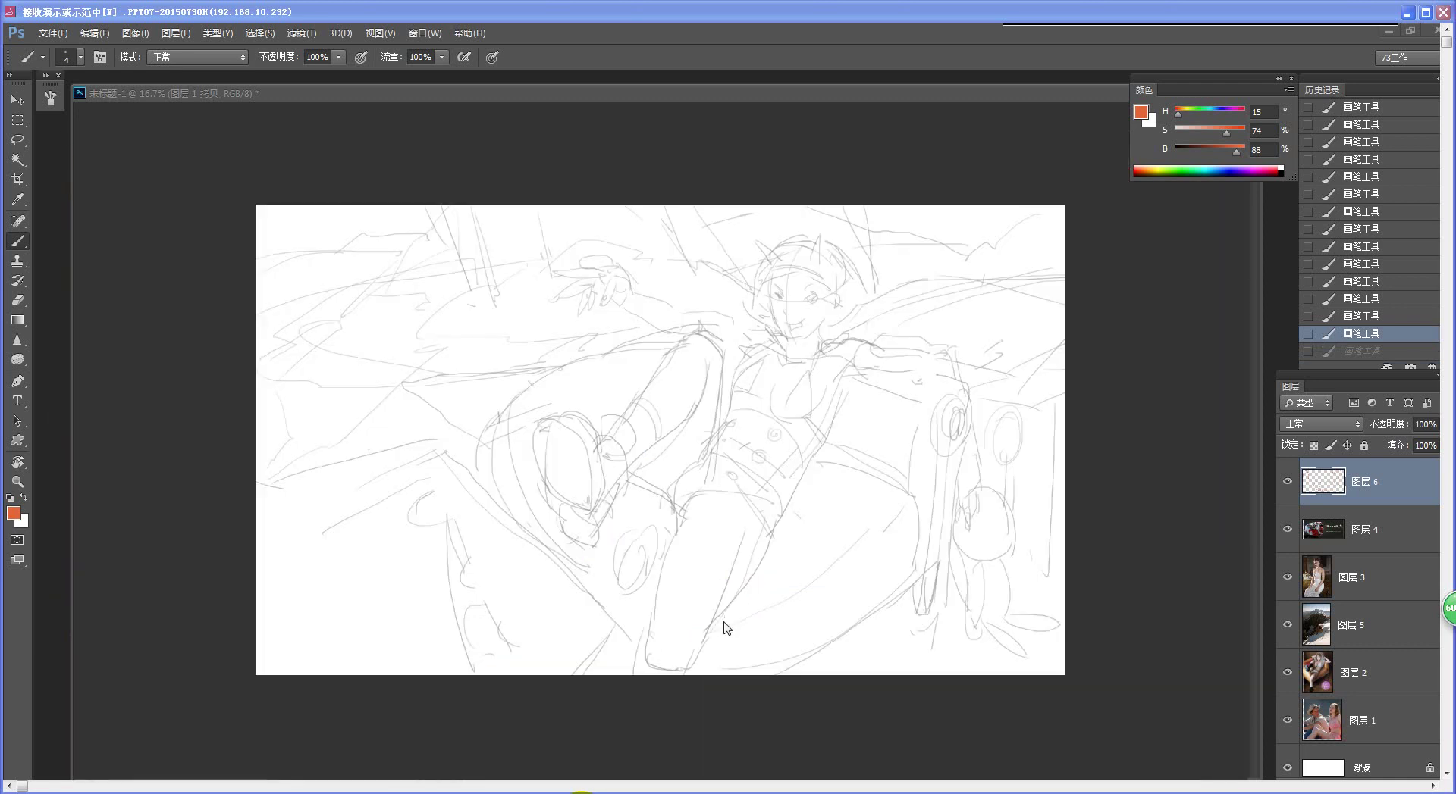
pyautogui.hotkey('ctrl', 'Tab')
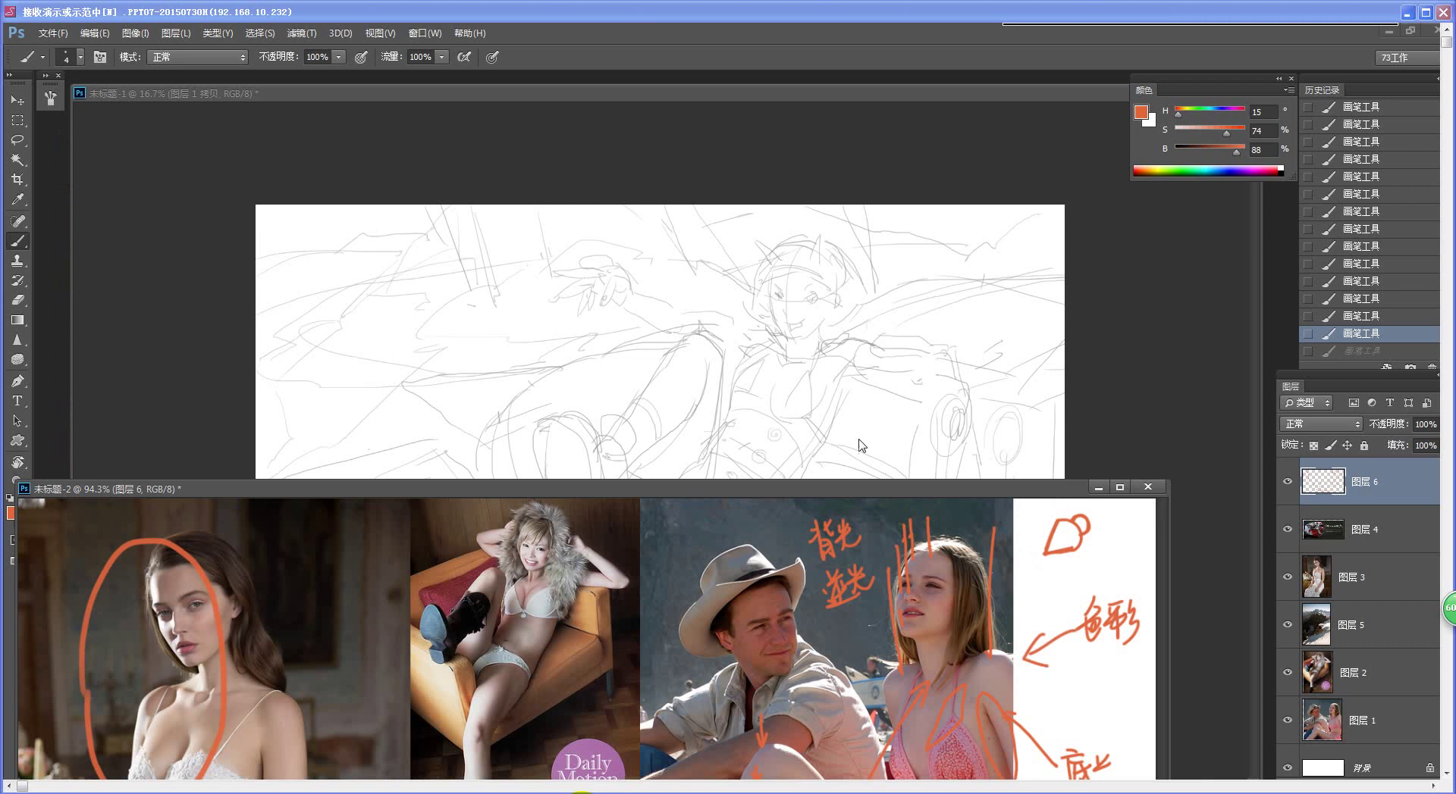
pyautogui.hotkey('ctrl', 'Tab')
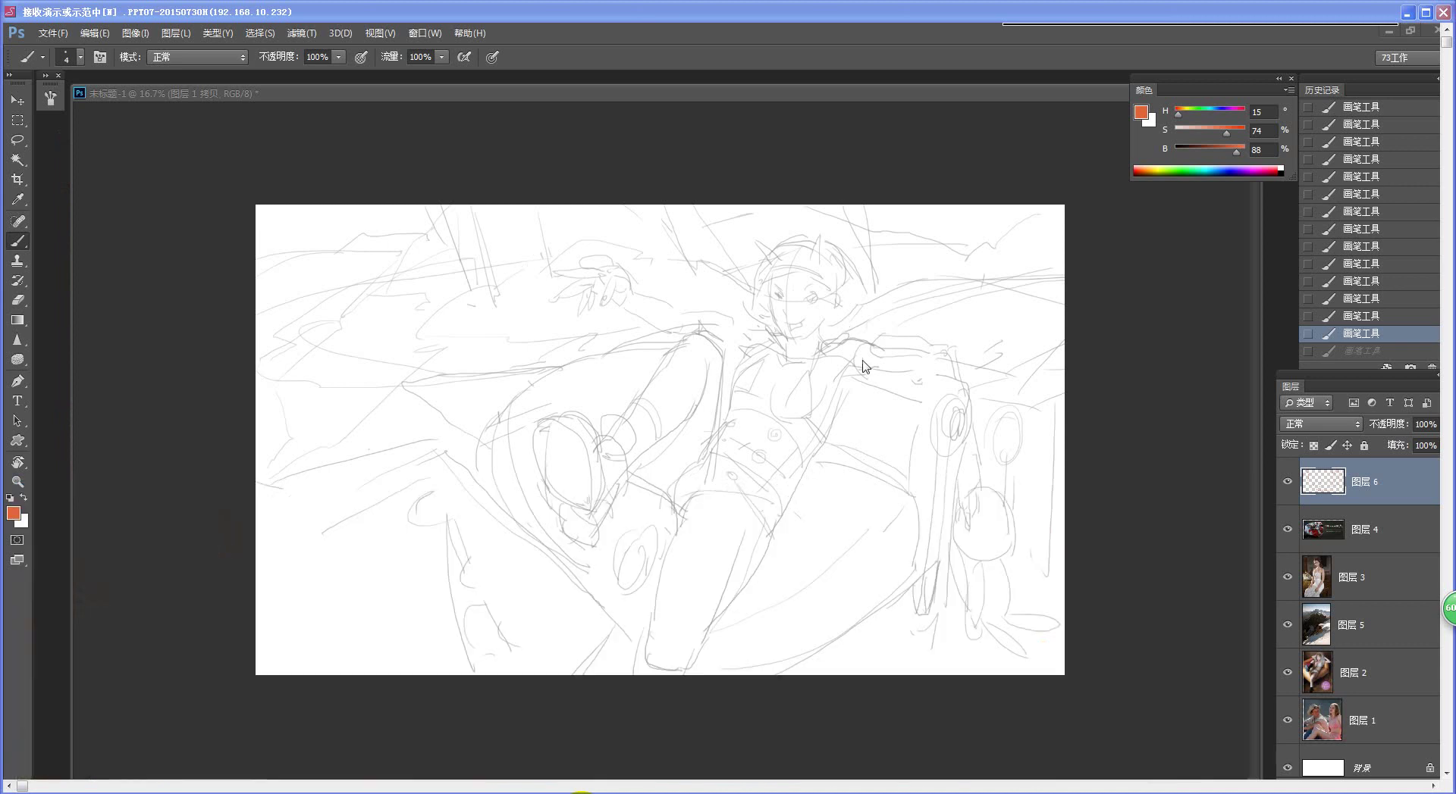
pyautogui.click(1163, 420)
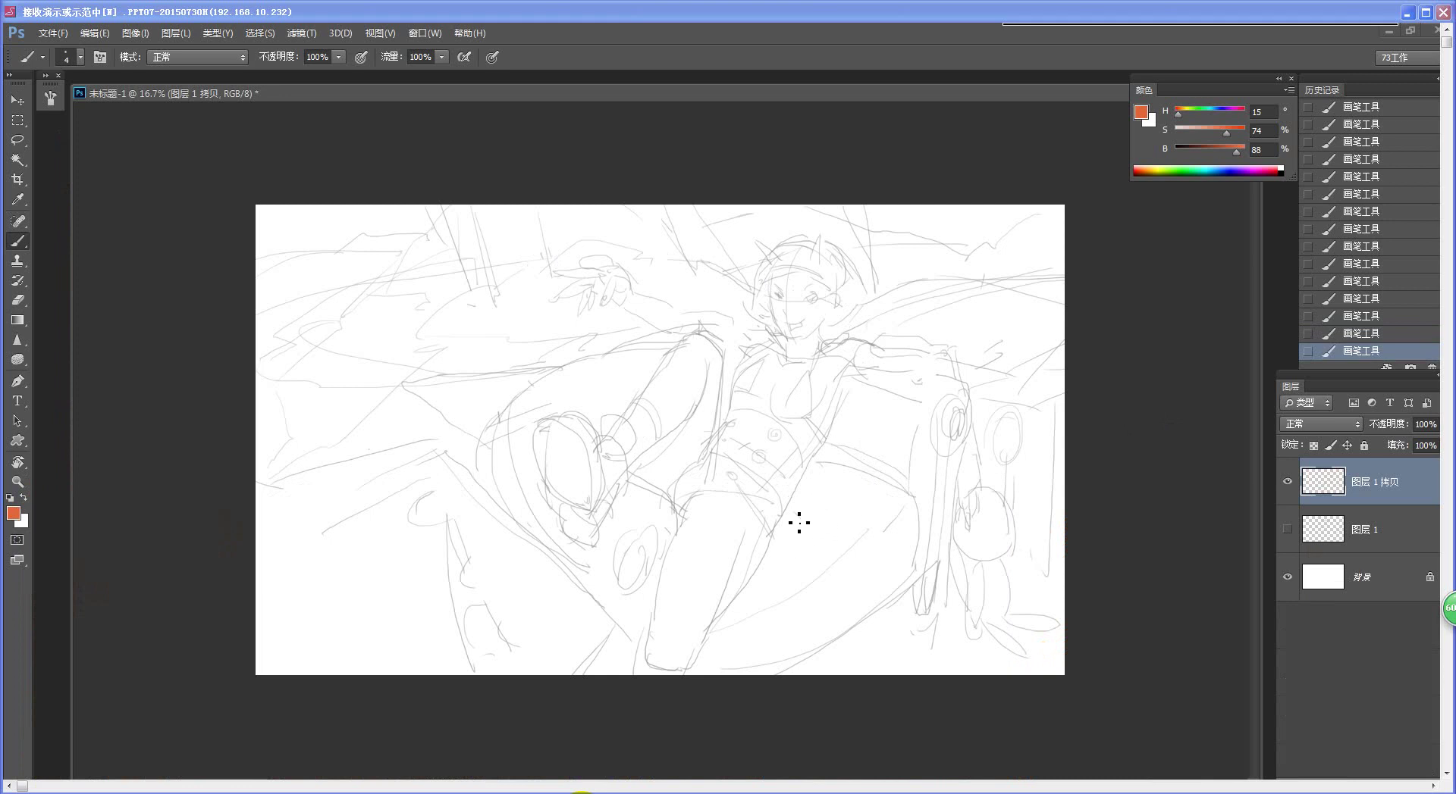
pyautogui.hotkey('ctrl', 'Tab')
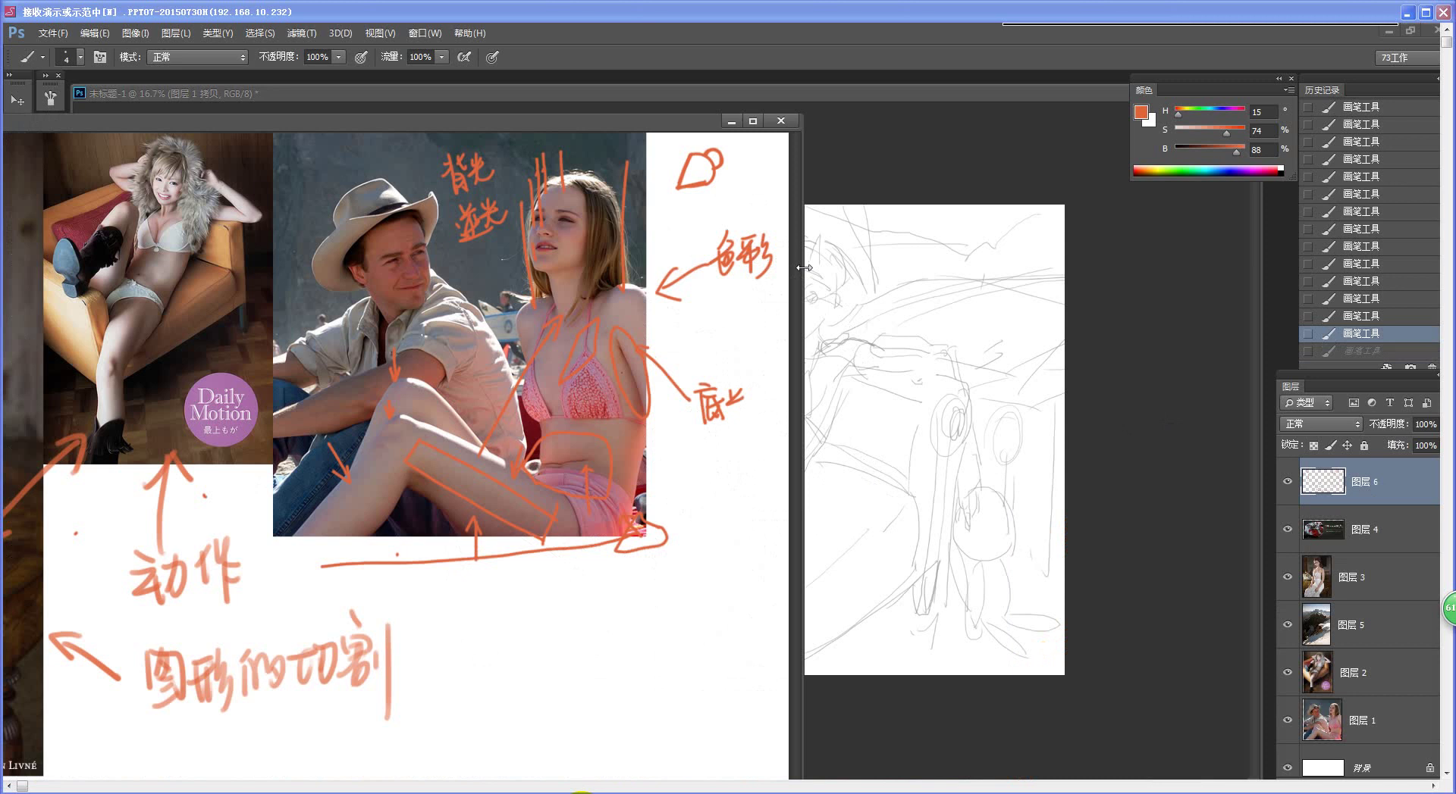
pyautogui.moveTo(803, 268); pyautogui.dragTo(269, 268)
pyautogui.moveTo(89, 123); pyautogui.dragTo(326, 148)
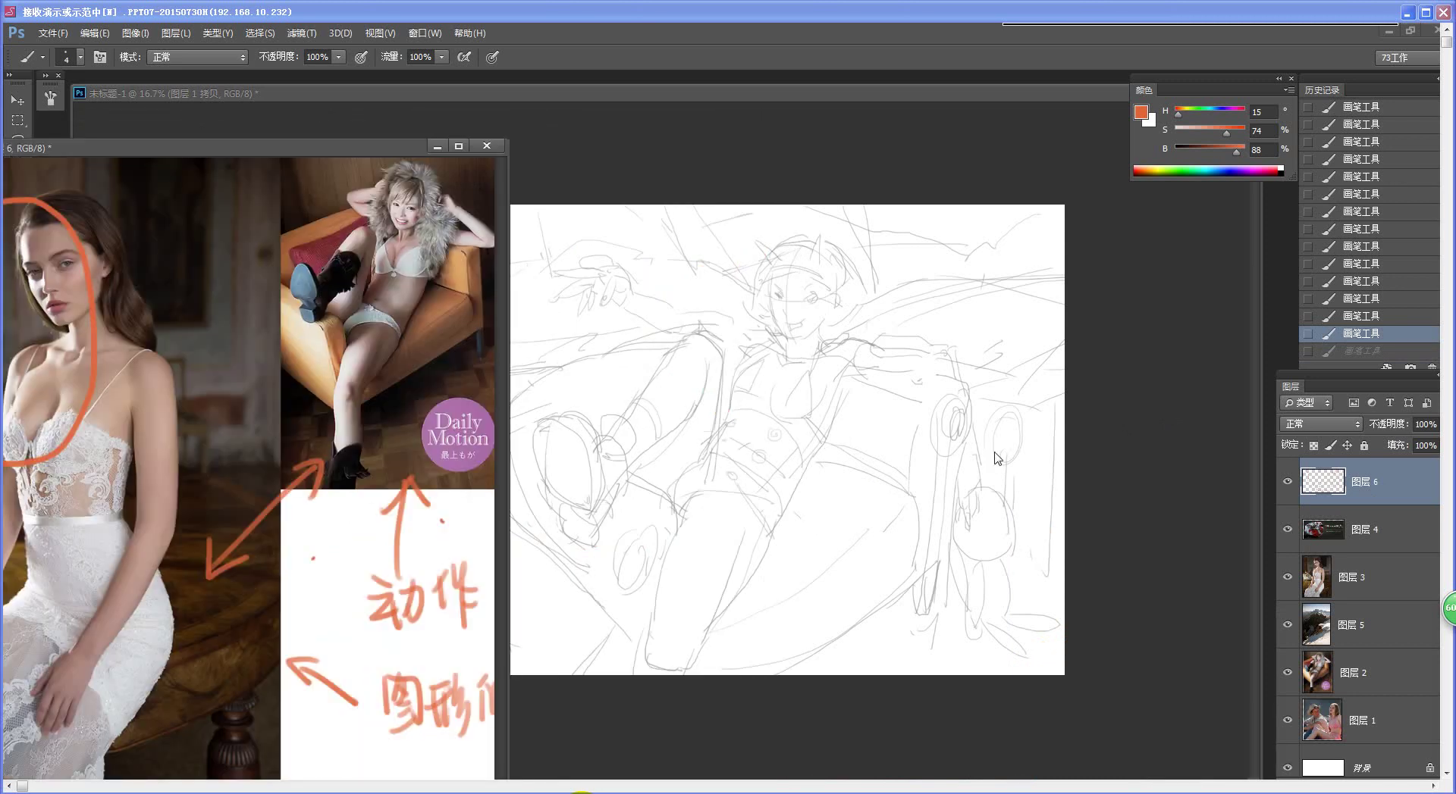
# Step: Resize the sketch document's window to sit beside the reference photos and fit the whole drawing in it
pyautogui.click(916, 570)
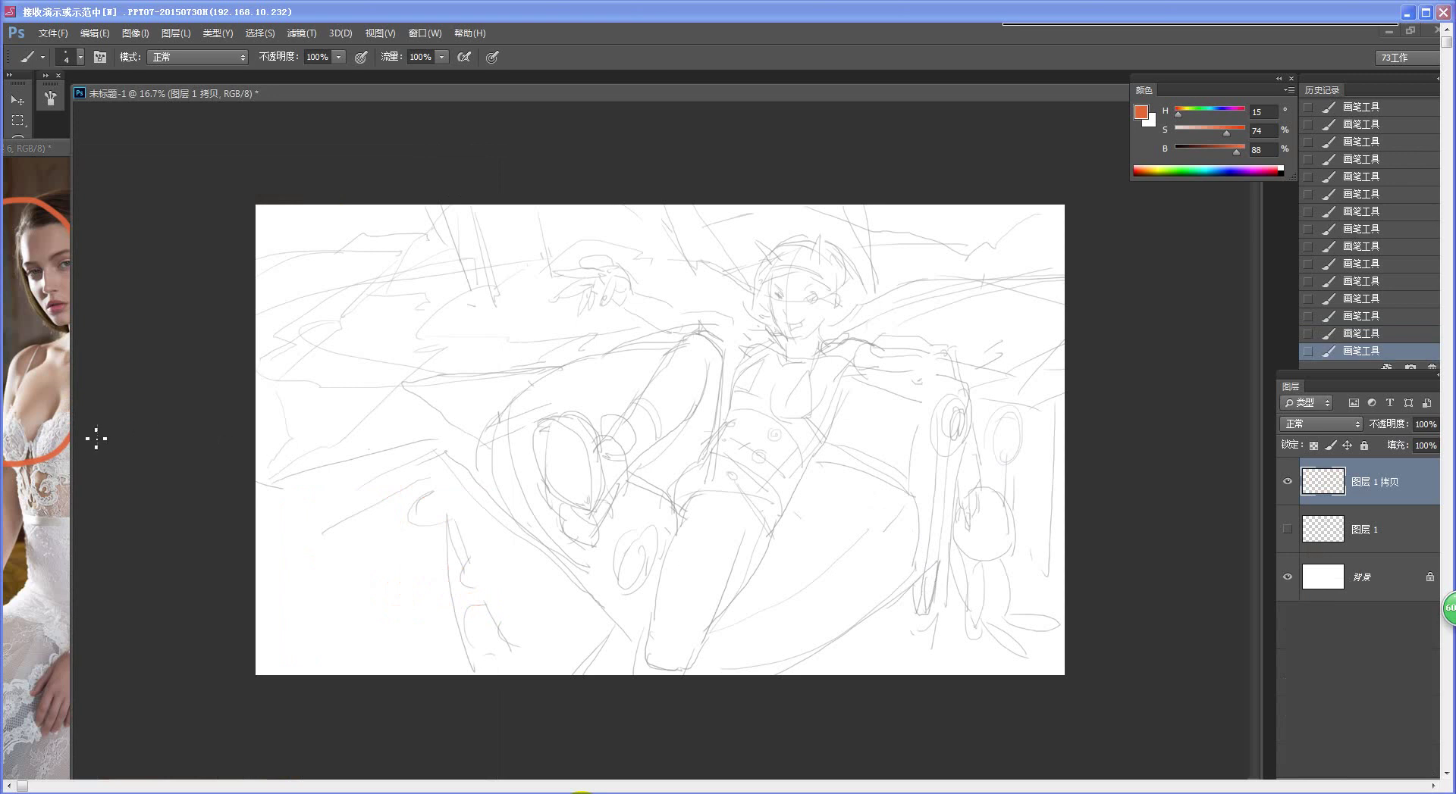
pyautogui.moveTo(70, 427)
pyautogui.mouseDown()
pyautogui.moveTo(293, 443)
pyautogui.moveTo(478, 504)
pyautogui.moveTo(474, 517)
pyautogui.mouseUp()
pyautogui.moveTo(1004, 467); pyautogui.dragTo(789, 487)
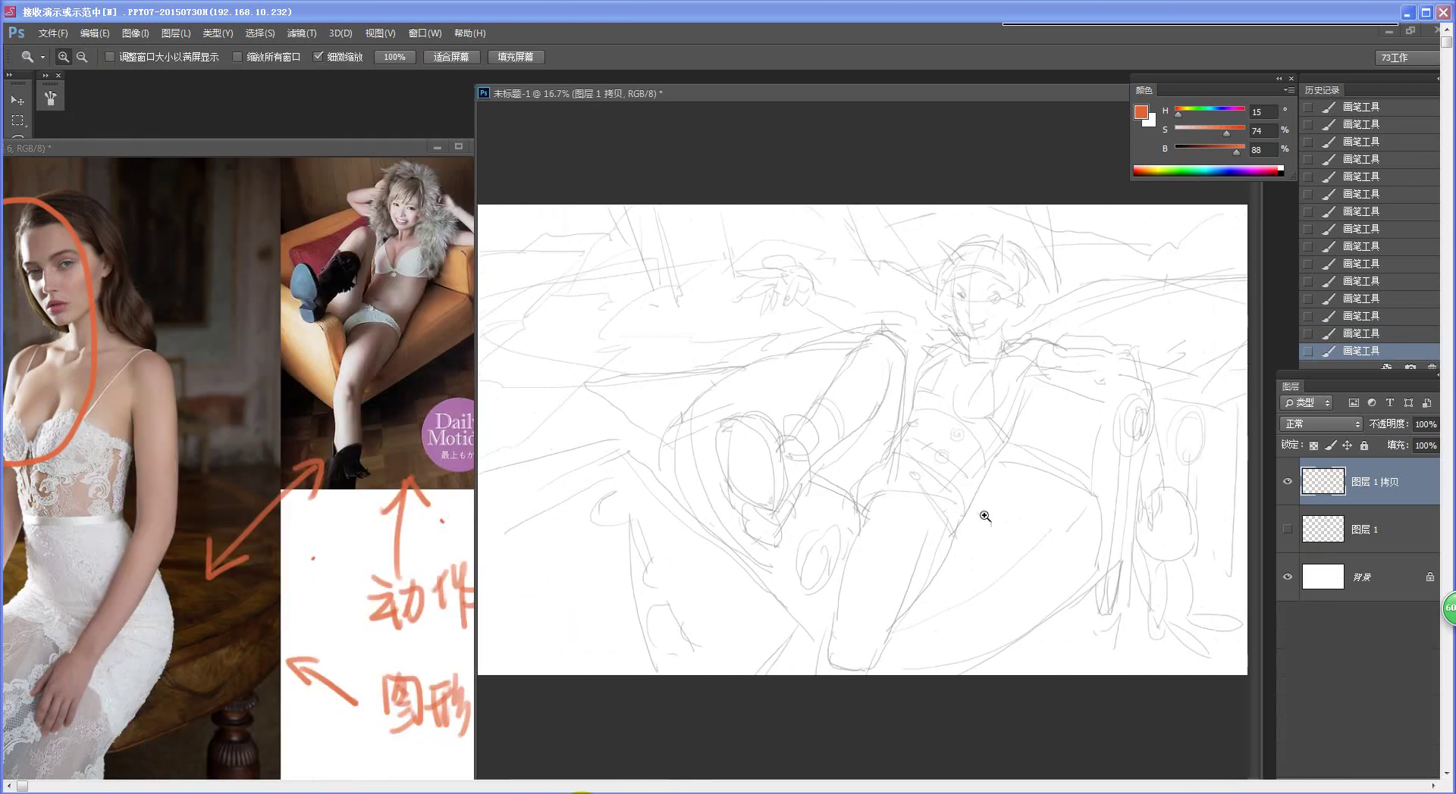
pyautogui.moveTo(985, 516)
pyautogui.mouseDown()
pyautogui.moveTo(1024, 520)
pyautogui.moveTo(934, 509)
pyautogui.mouseUp()
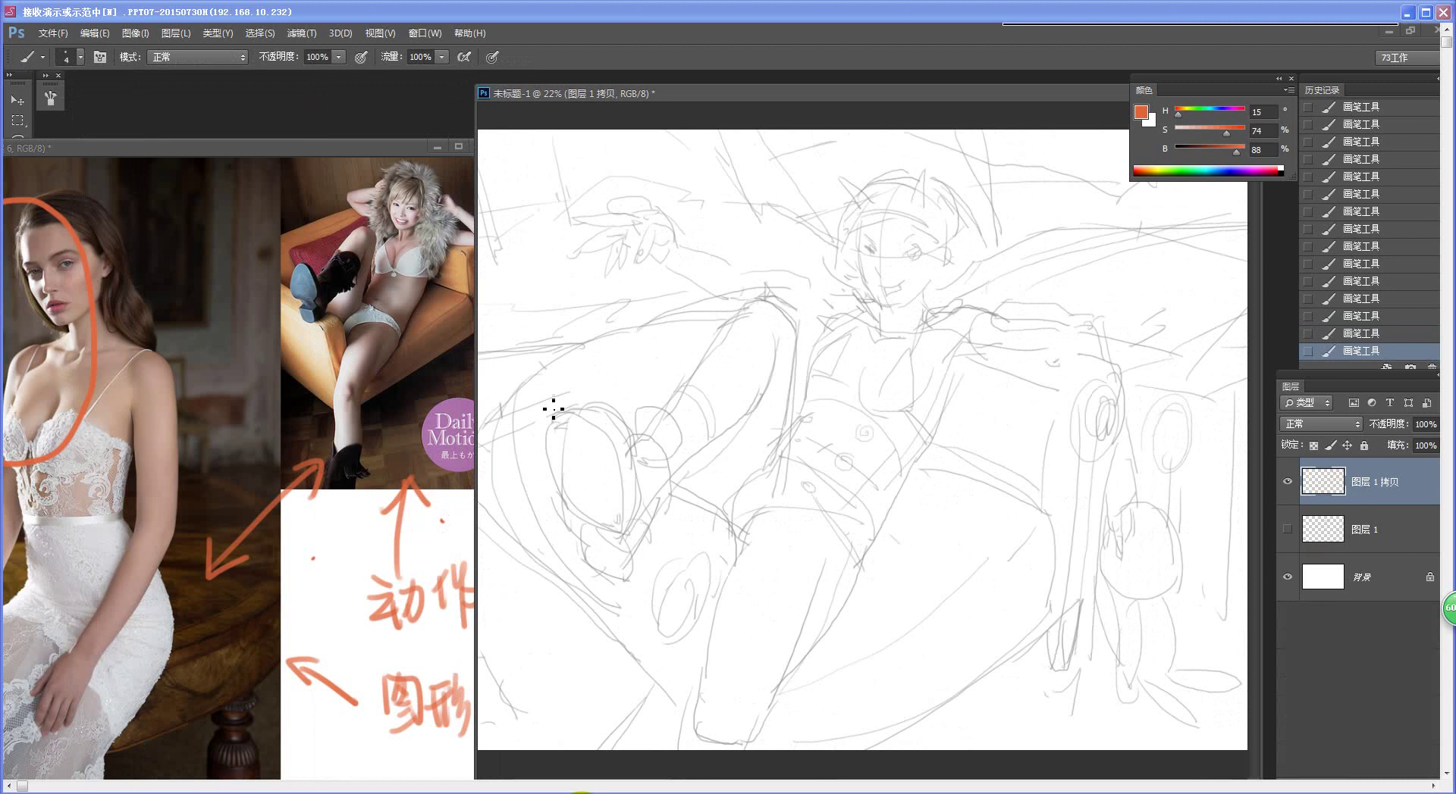
pyautogui.scroll(-2, 636, 515)
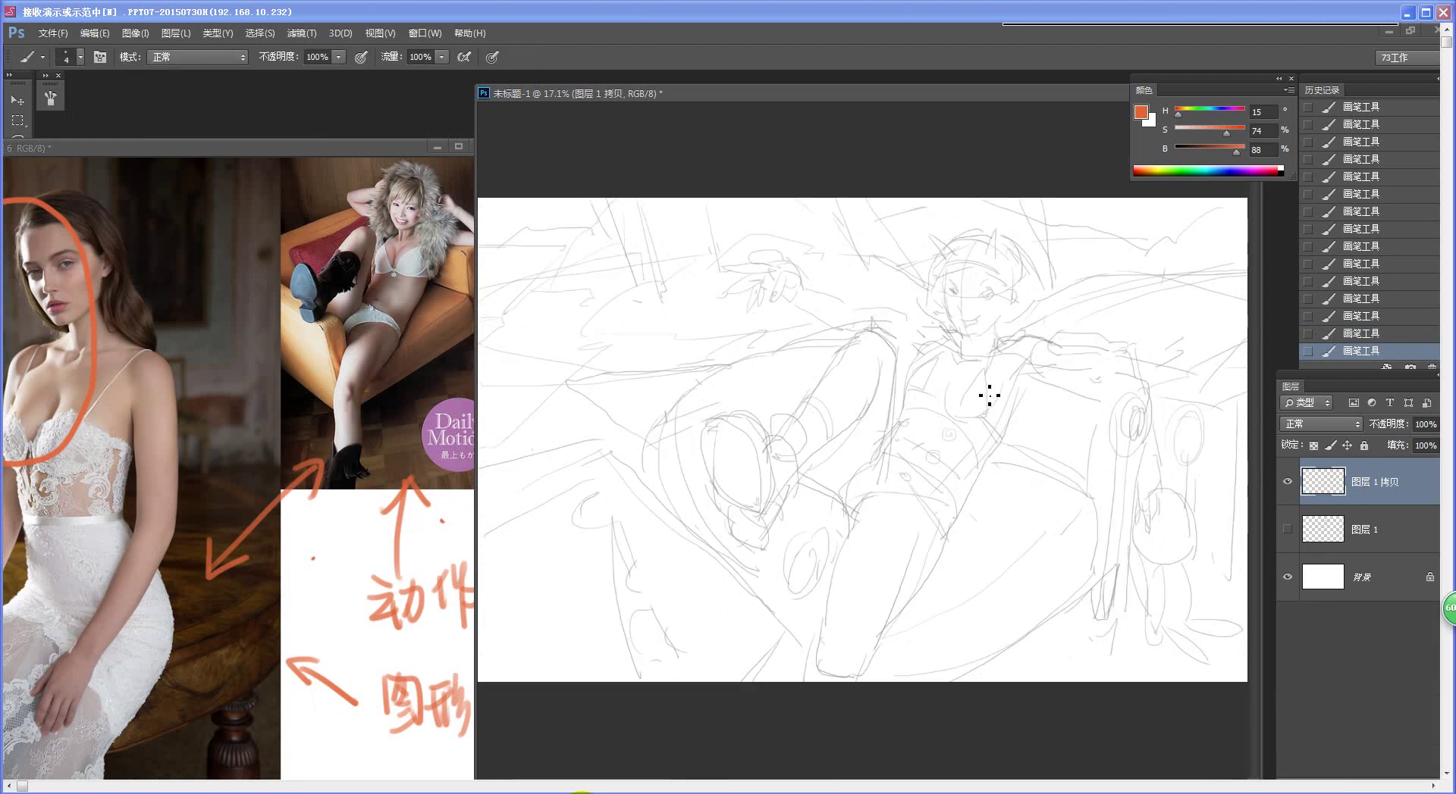
# Step: Create a new layer above the sketch, try a large circle around the seated figure and undo it
pyautogui.hotkey('ctrl', 'shift', 'alt', 'n')
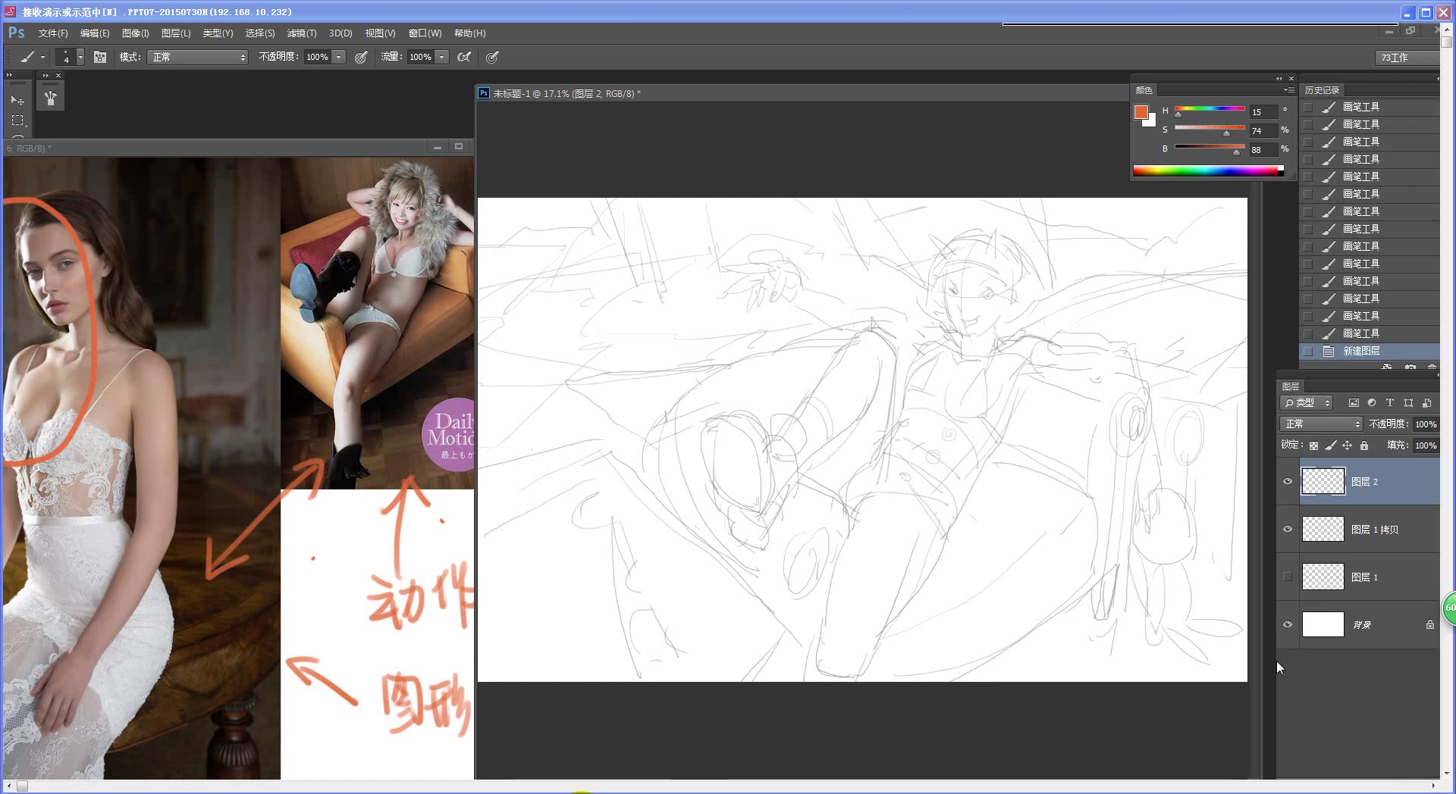
pyautogui.moveTo(908, 310)
pyautogui.mouseDown()
pyautogui.moveTo(748, 611)
pyautogui.moveTo(925, 287)
pyautogui.mouseUp()
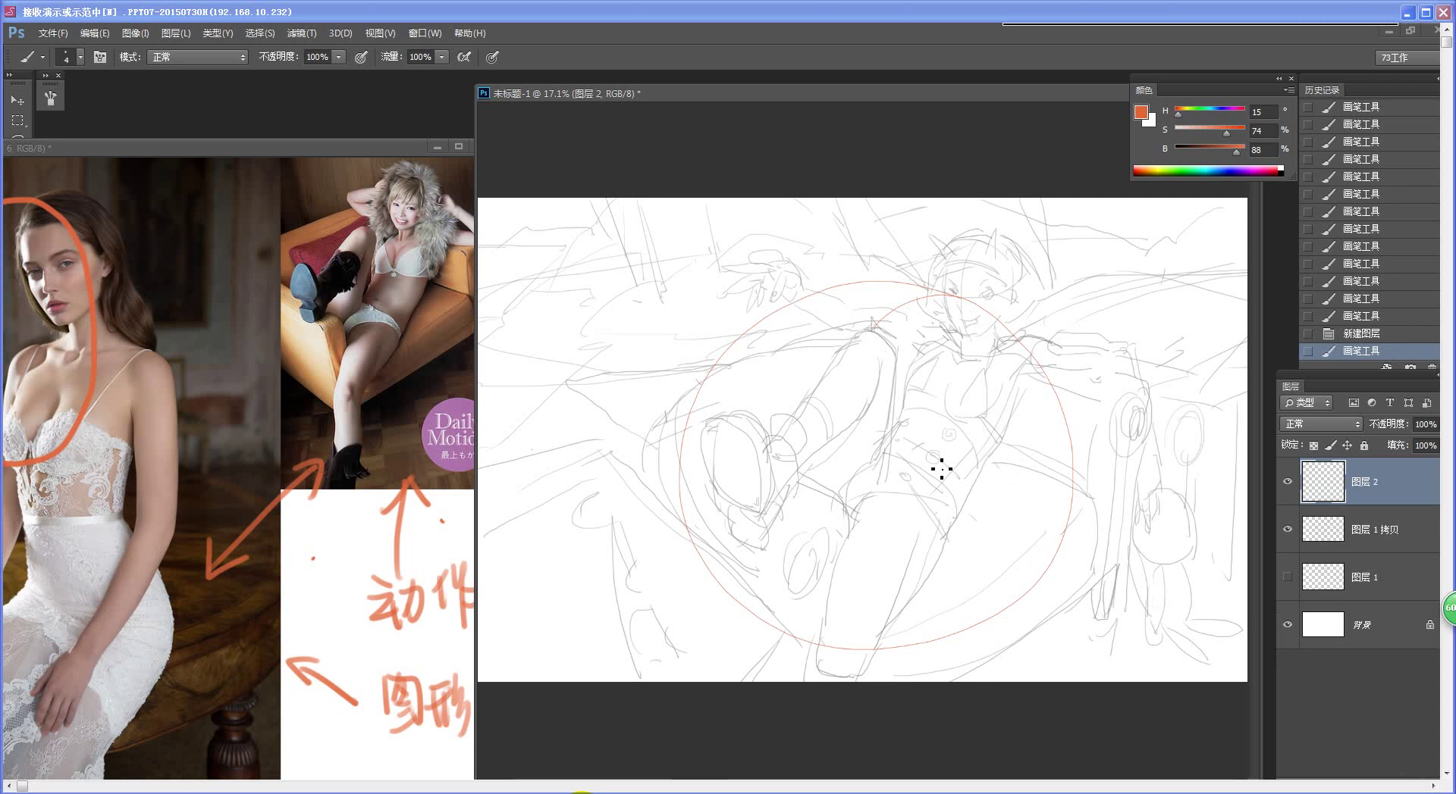
pyautogui.hotkey('ctrl', 'z')
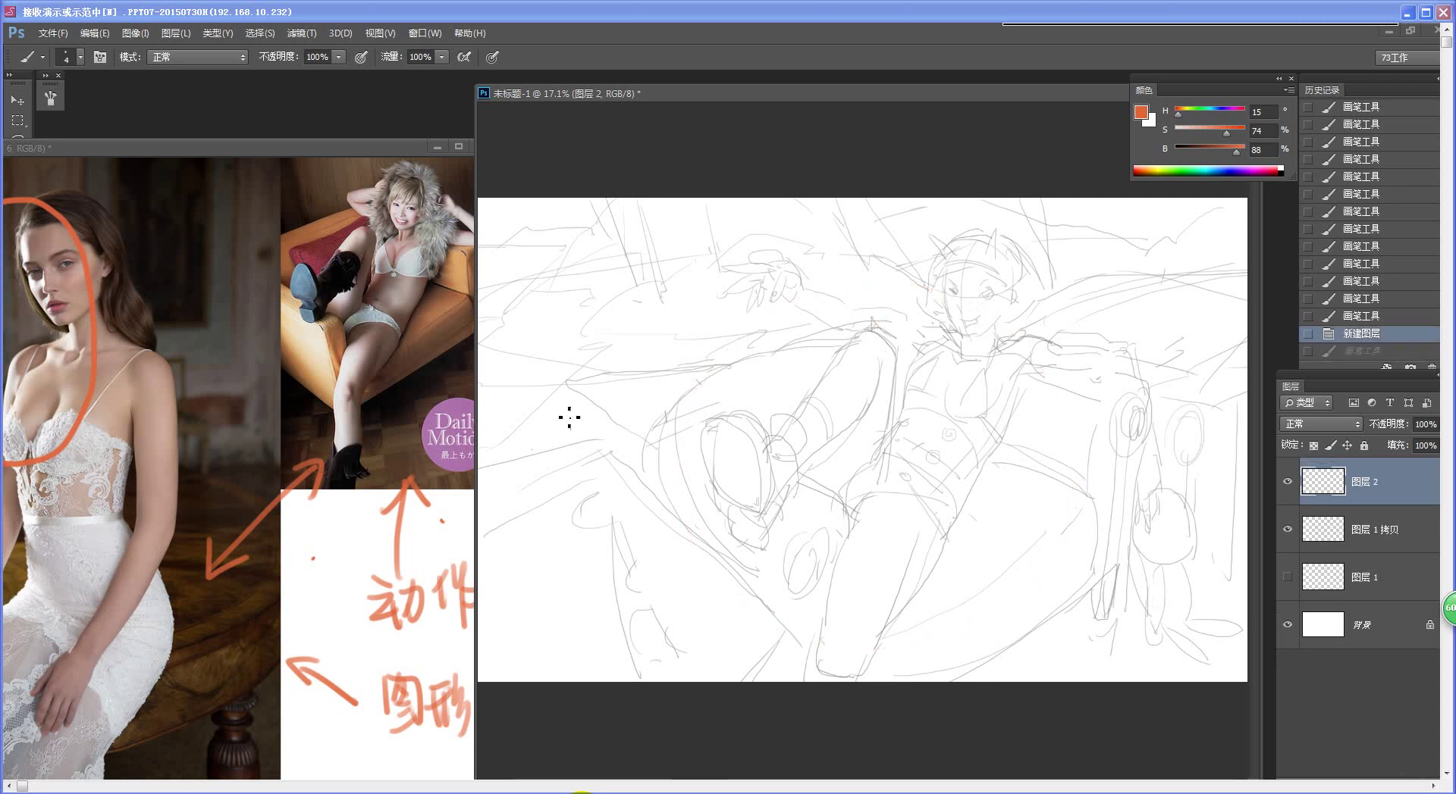
# Step: Review the annotated reference photos, comparing the portrait in the white dress with the backlit couple
pyautogui.hotkey('ctrl', 'Tab')
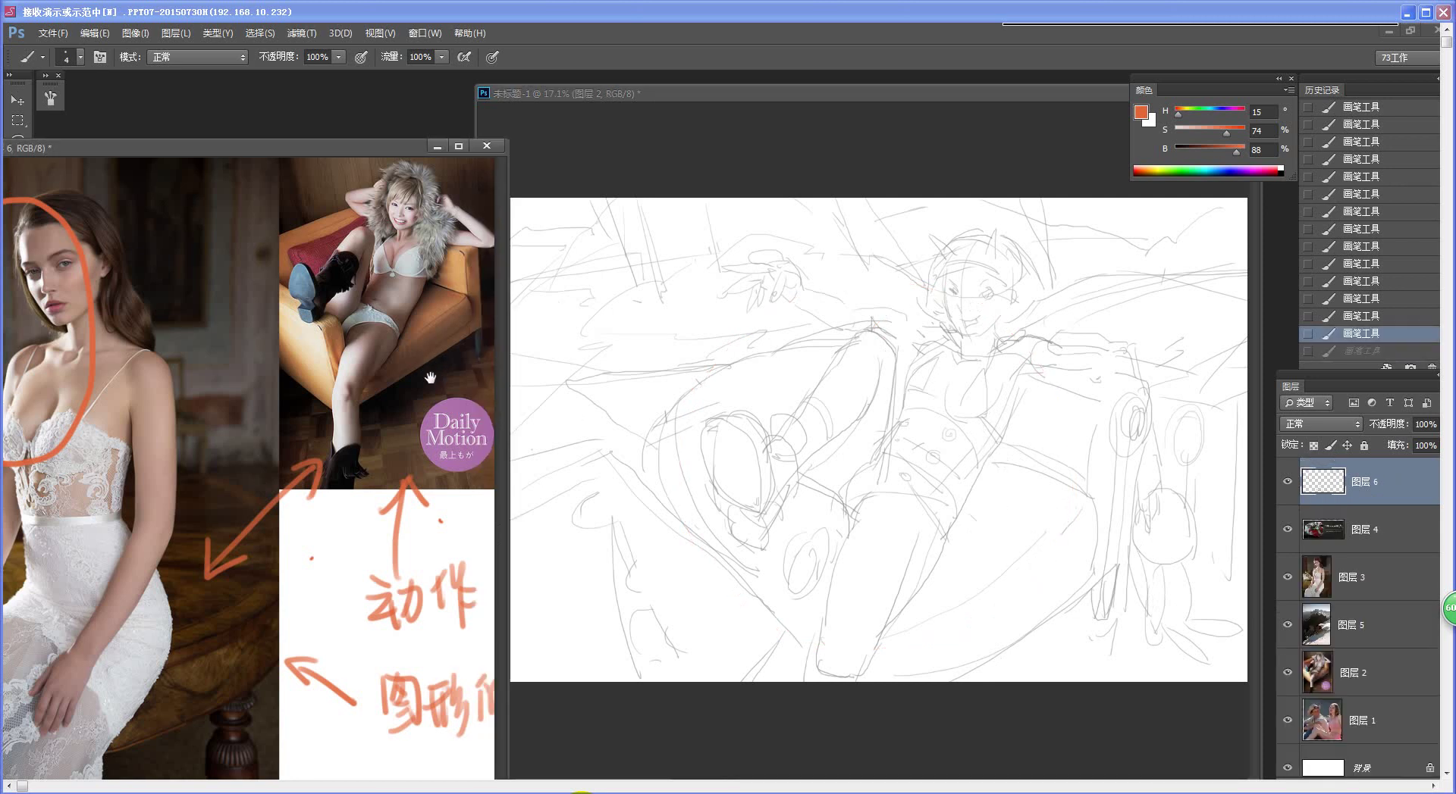
pyautogui.moveTo(429, 380); pyautogui.dragTo(89, 402)
pyautogui.moveTo(448, 432); pyautogui.dragTo(351, 421)
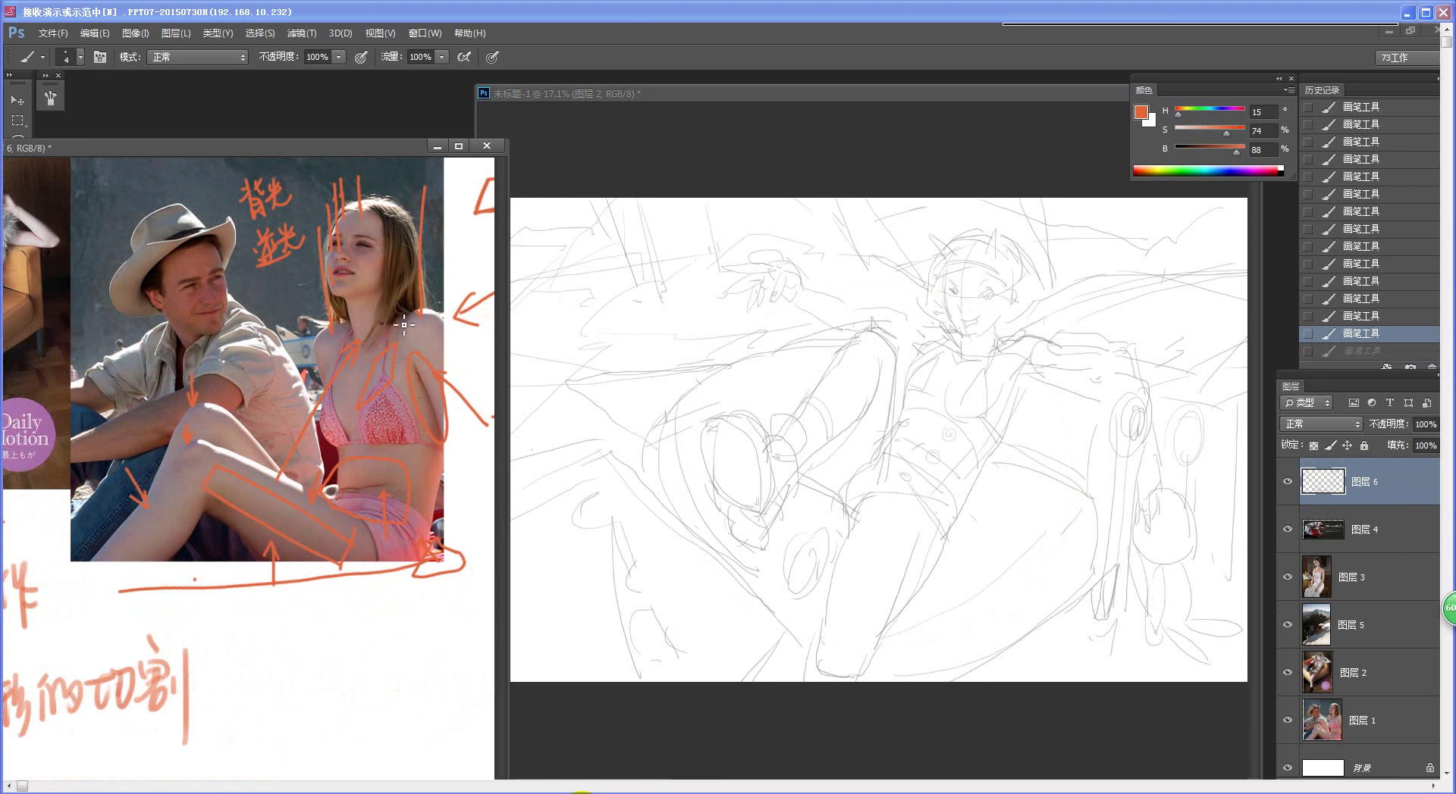
pyautogui.moveTo(299, 377); pyautogui.dragTo(478, 401)
pyautogui.moveTo(244, 449); pyautogui.dragTo(429, 444)
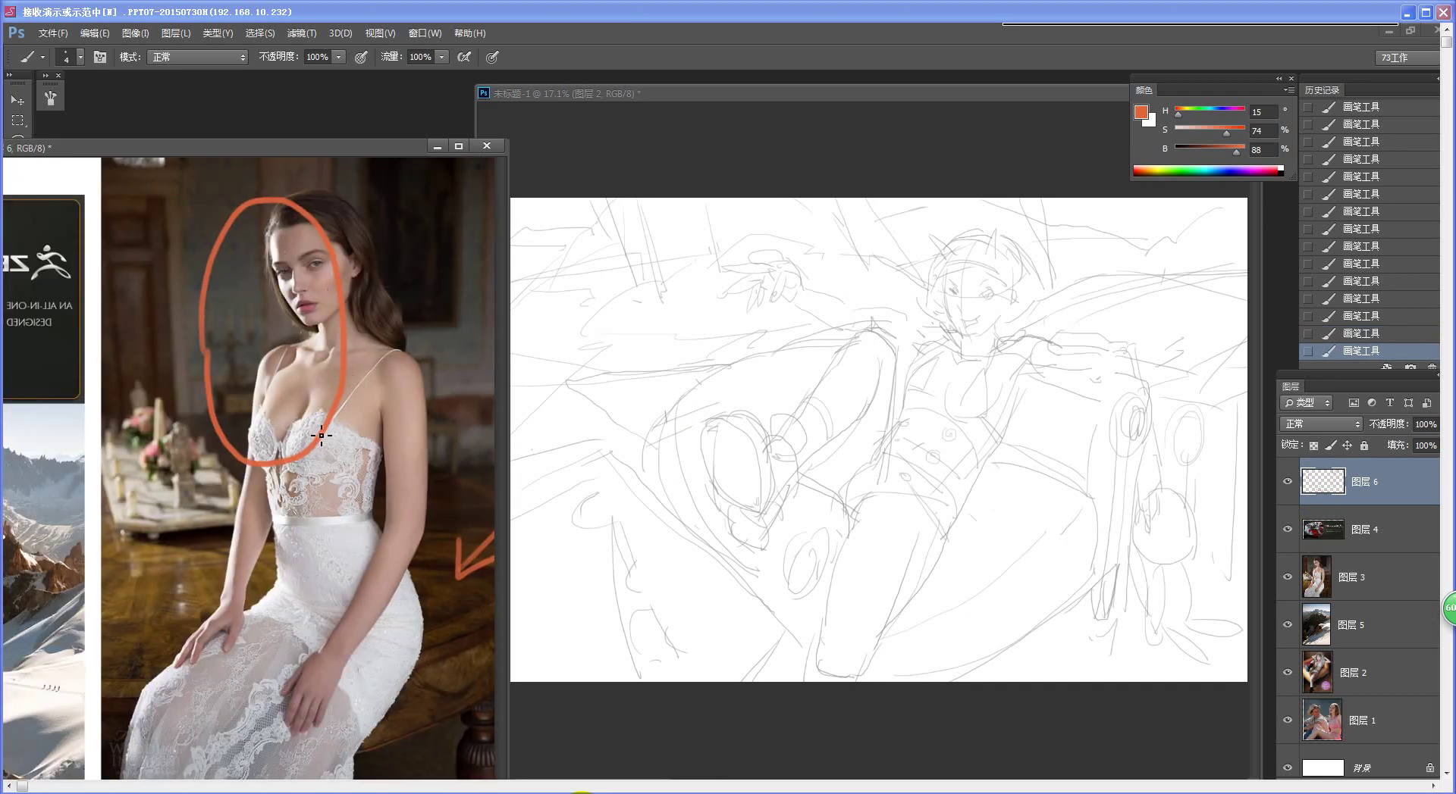
pyautogui.moveTo(413, 477); pyautogui.dragTo(143, 489)
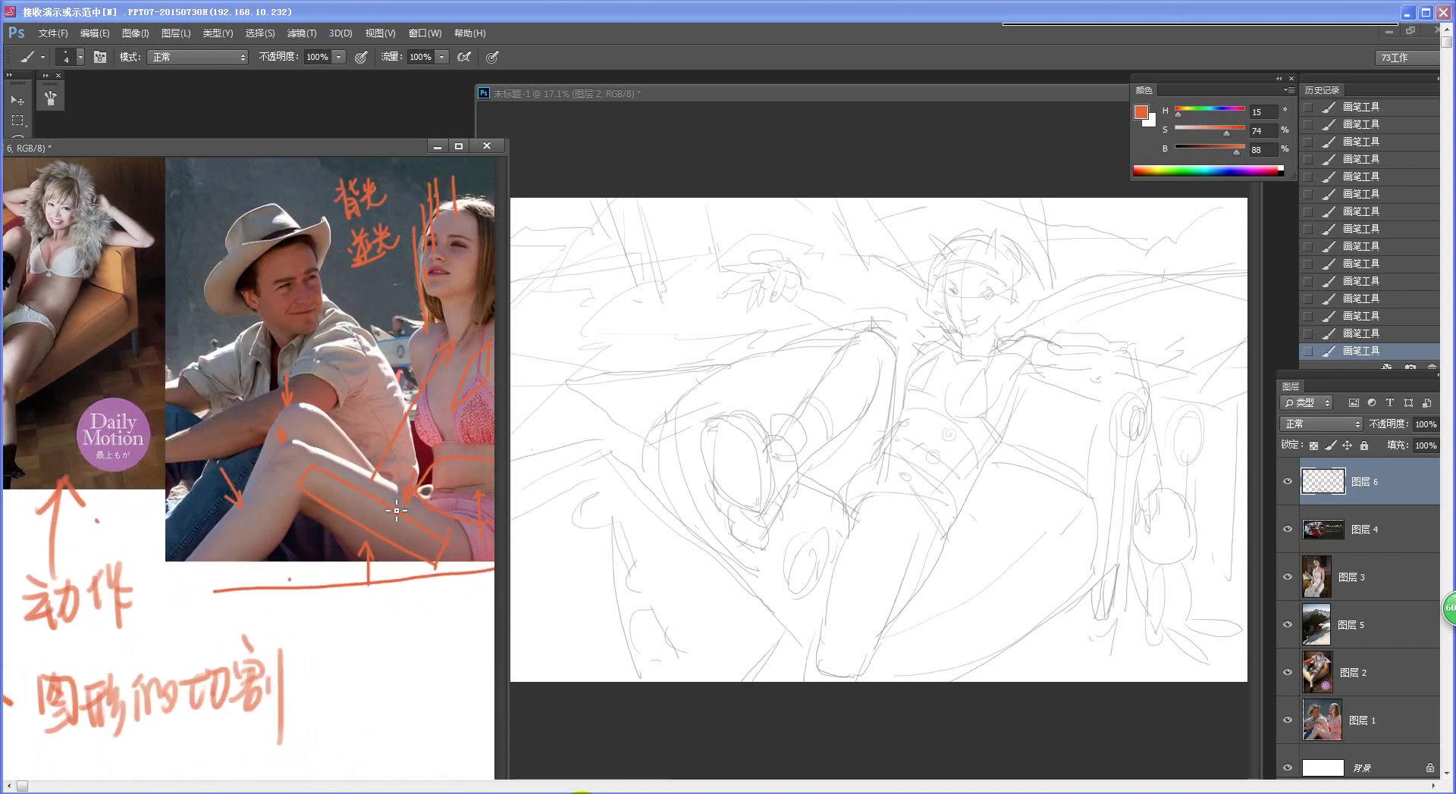
pyautogui.moveTo(401, 489); pyautogui.dragTo(311, 478)
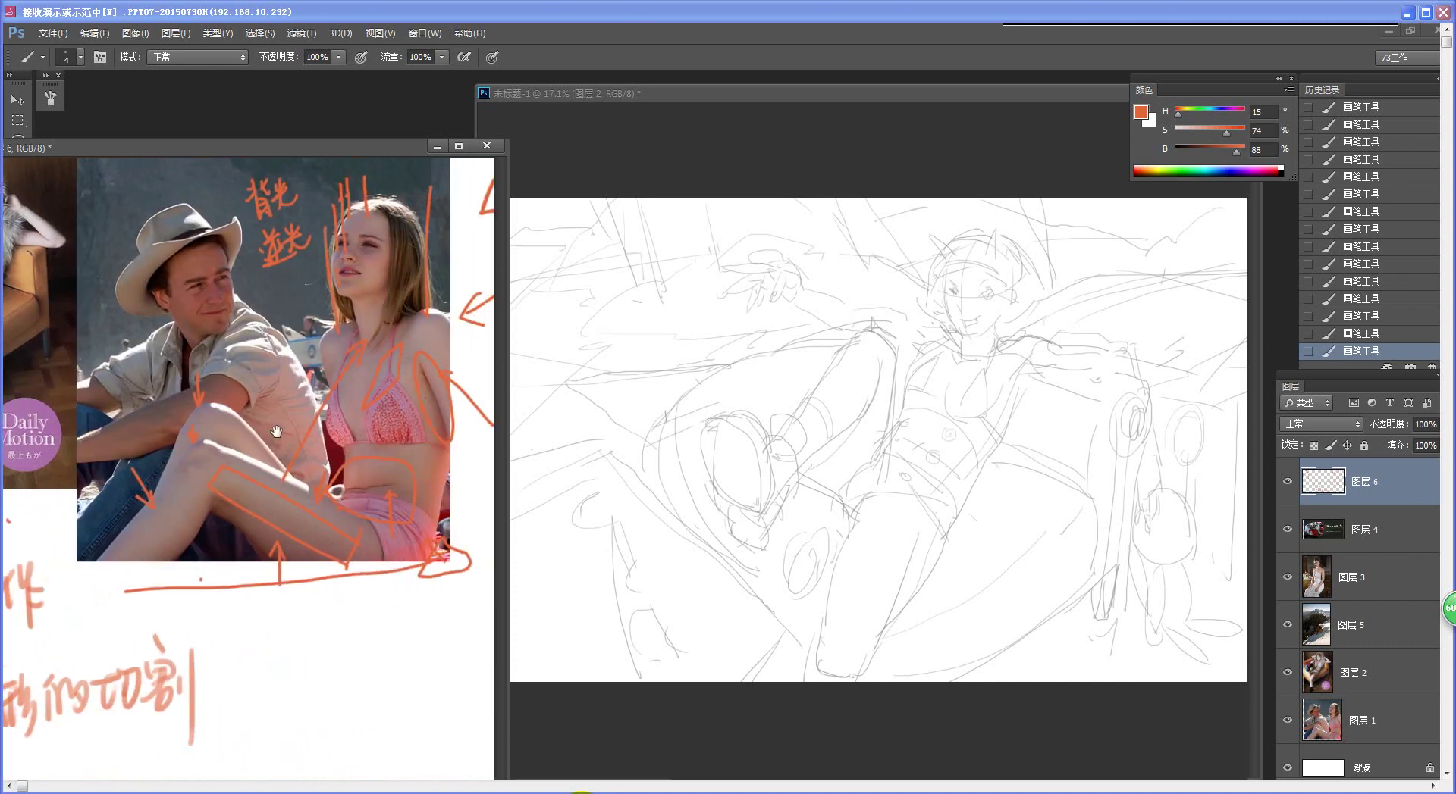
pyautogui.moveTo(201, 435); pyautogui.dragTo(780, 448)
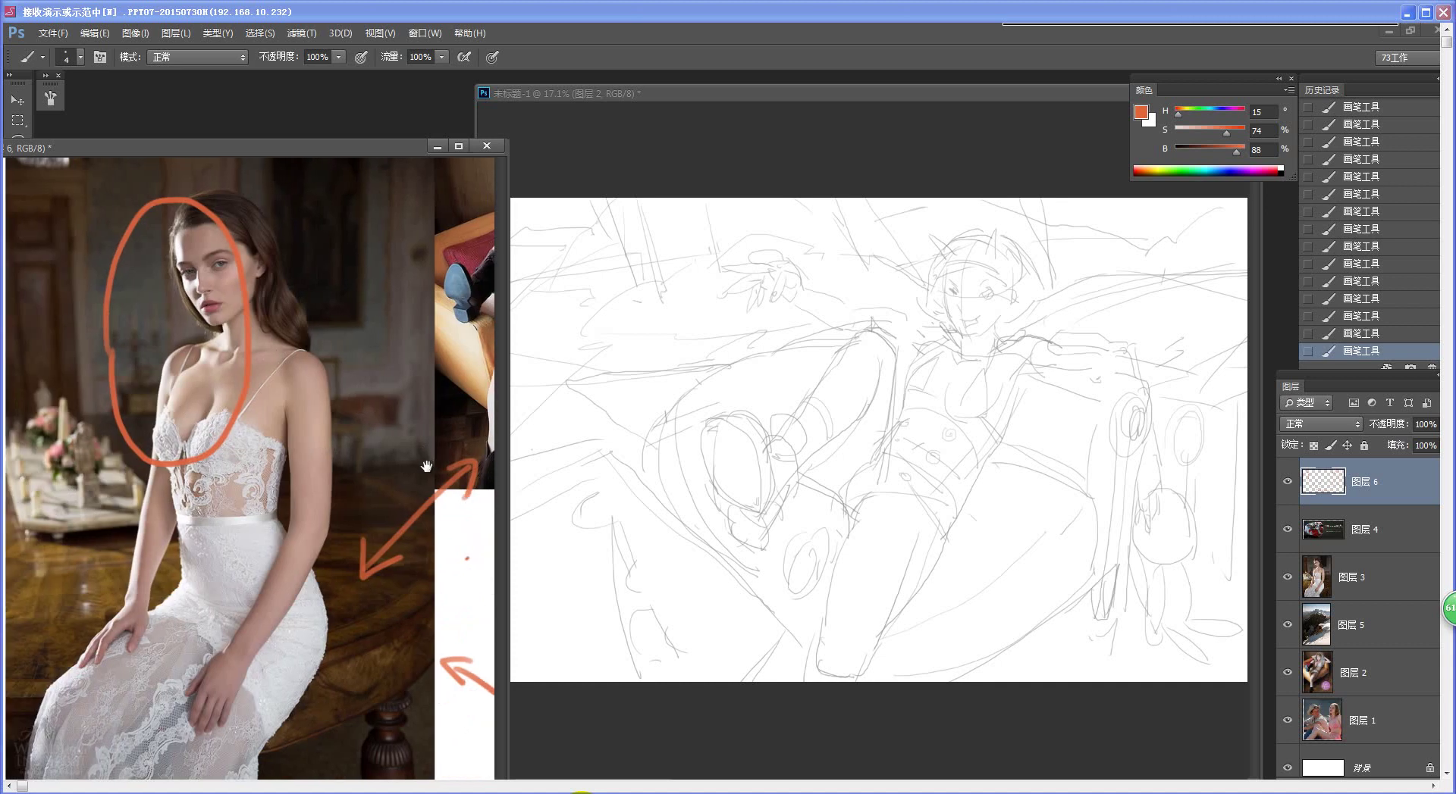
pyautogui.moveTo(432, 460); pyautogui.dragTo(184, 477)
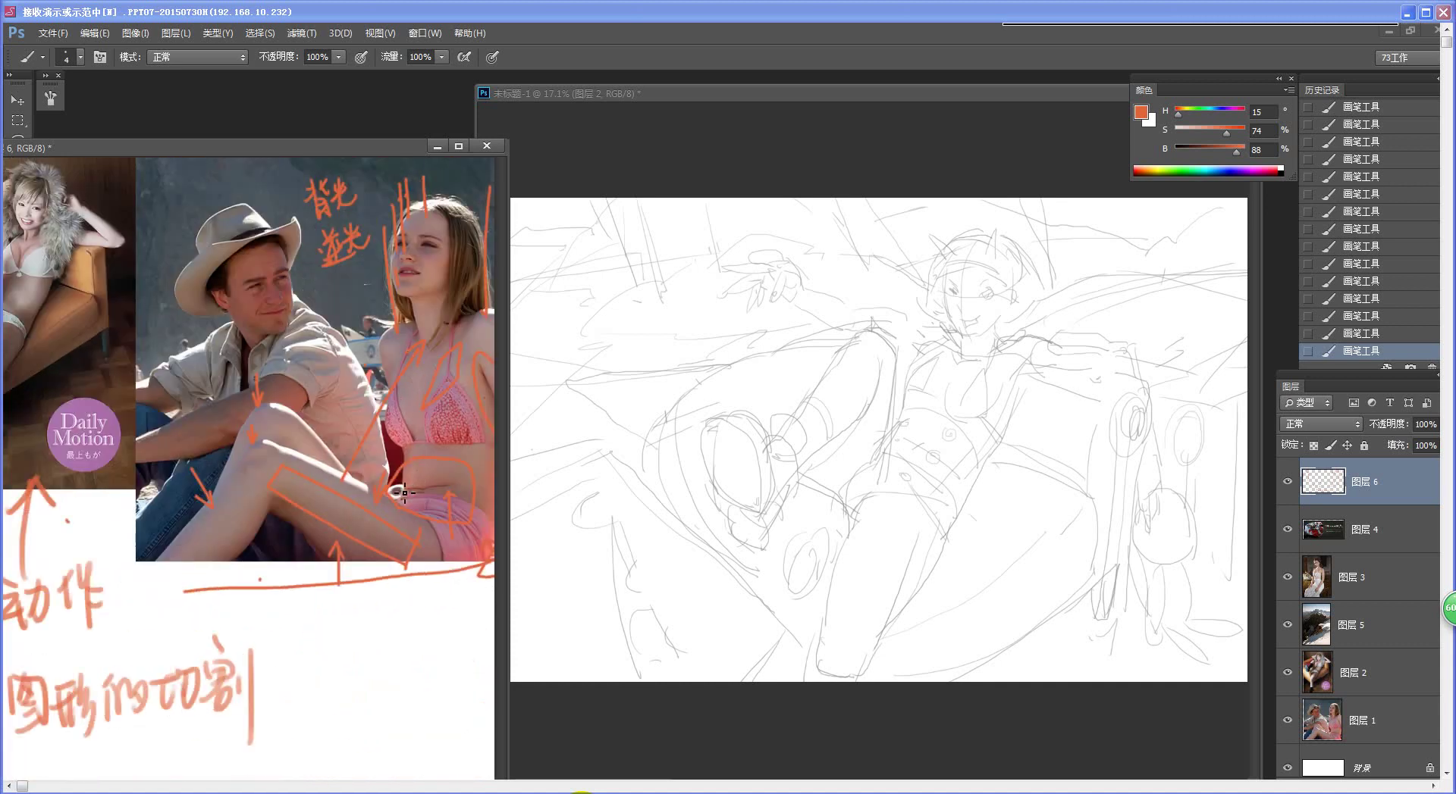
pyautogui.moveTo(444, 197)
pyautogui.mouseDown()
pyautogui.moveTo(463, 182)
pyautogui.moveTo(435, 164)
pyautogui.mouseUp()
pyautogui.moveTo(231, 430); pyautogui.dragTo(398, 442)
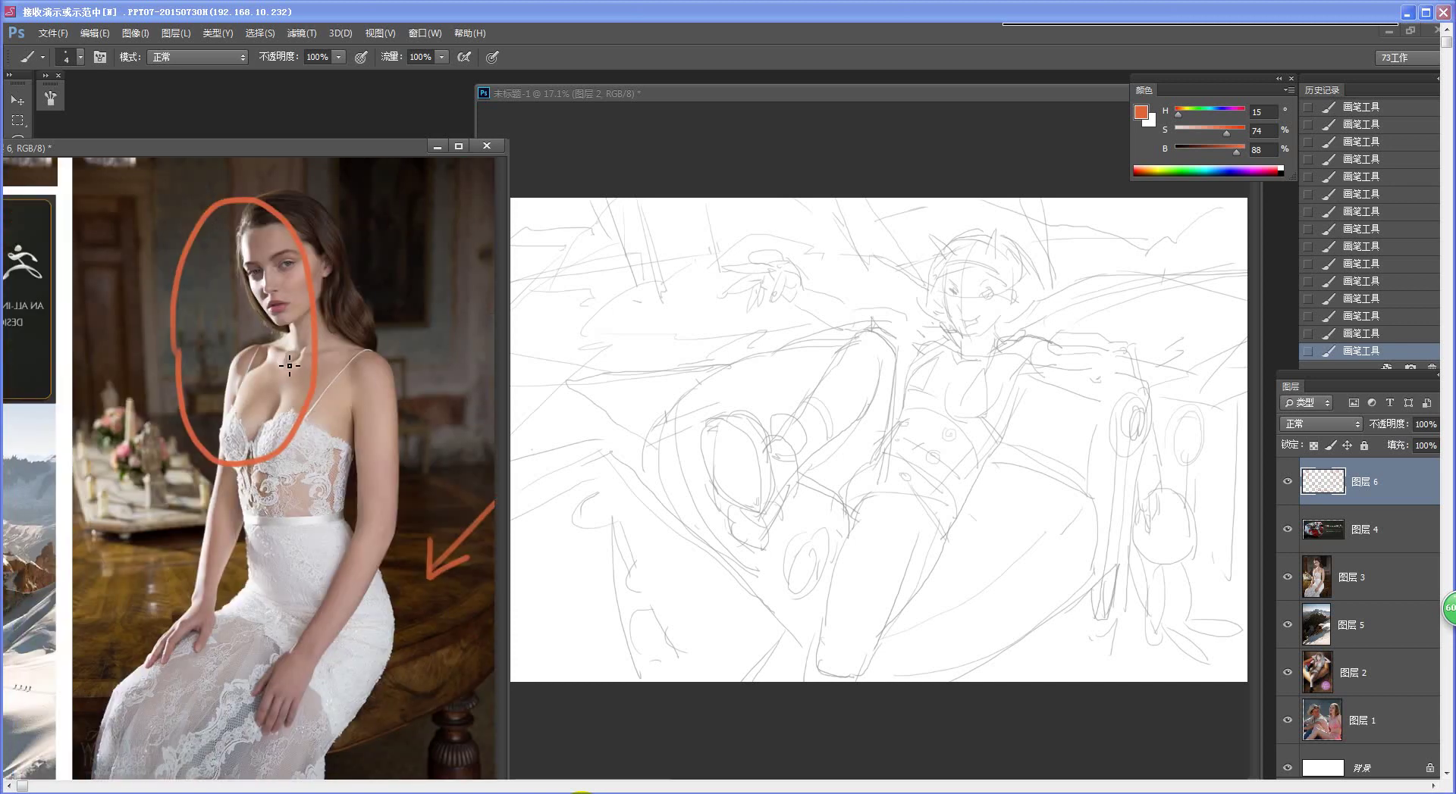
pyautogui.moveTo(400, 462); pyautogui.dragTo(220, 486)
pyautogui.moveTo(335, 514); pyautogui.dragTo(282, 513)
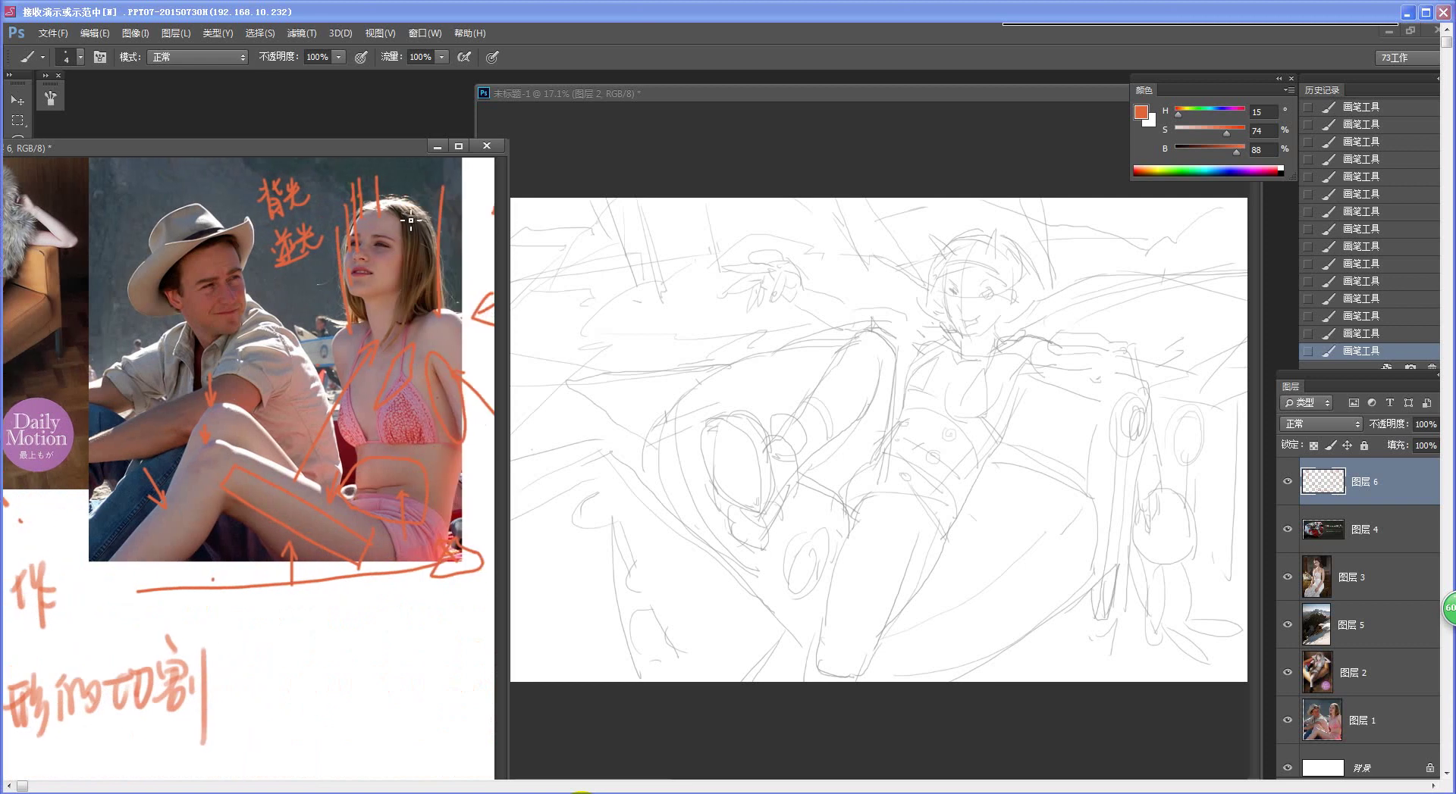
pyautogui.moveTo(429, 332)
pyautogui.mouseDown()
pyautogui.moveTo(343, 335)
pyautogui.moveTo(340, 420)
pyautogui.mouseUp()
pyautogui.moveTo(460, 369); pyautogui.dragTo(439, 309)
pyautogui.hotkey('ctrl', 'z')
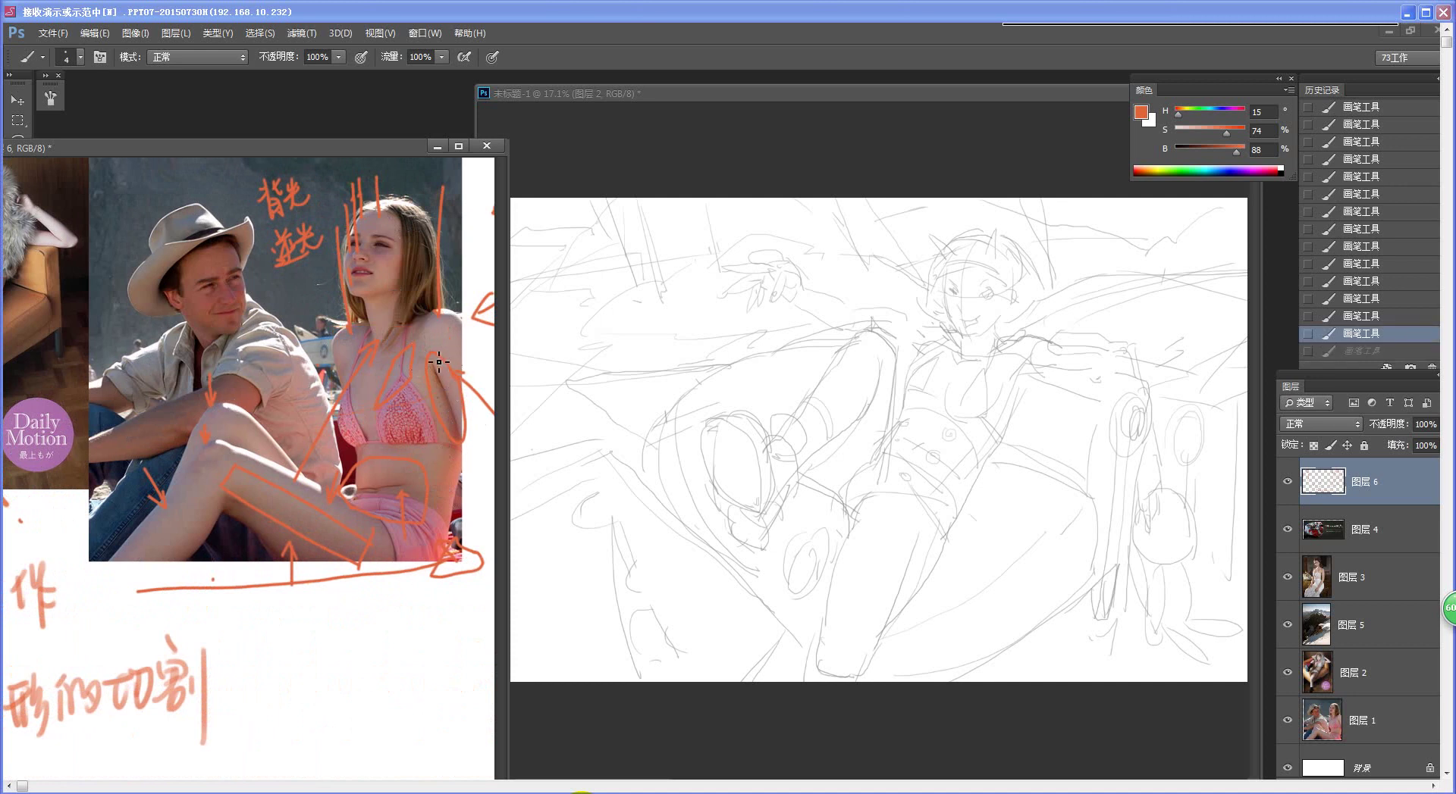
# Step: Try circling the sketched figure's chest on the new layer and undo the circle
pyautogui.click(1014, 402)
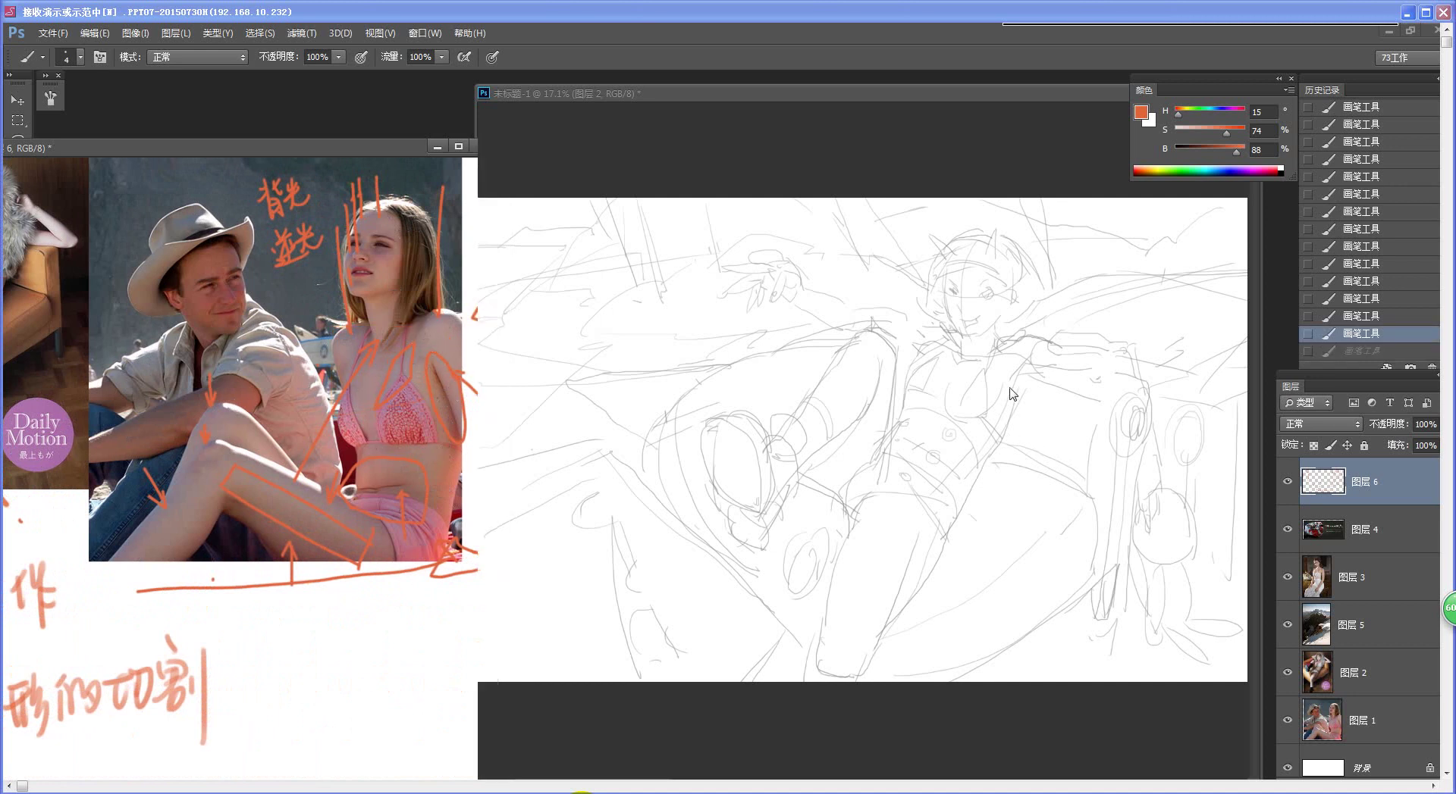
pyautogui.moveTo(910, 409)
pyautogui.mouseDown()
pyautogui.moveTo(1020, 379)
pyautogui.moveTo(912, 362)
pyautogui.mouseUp()
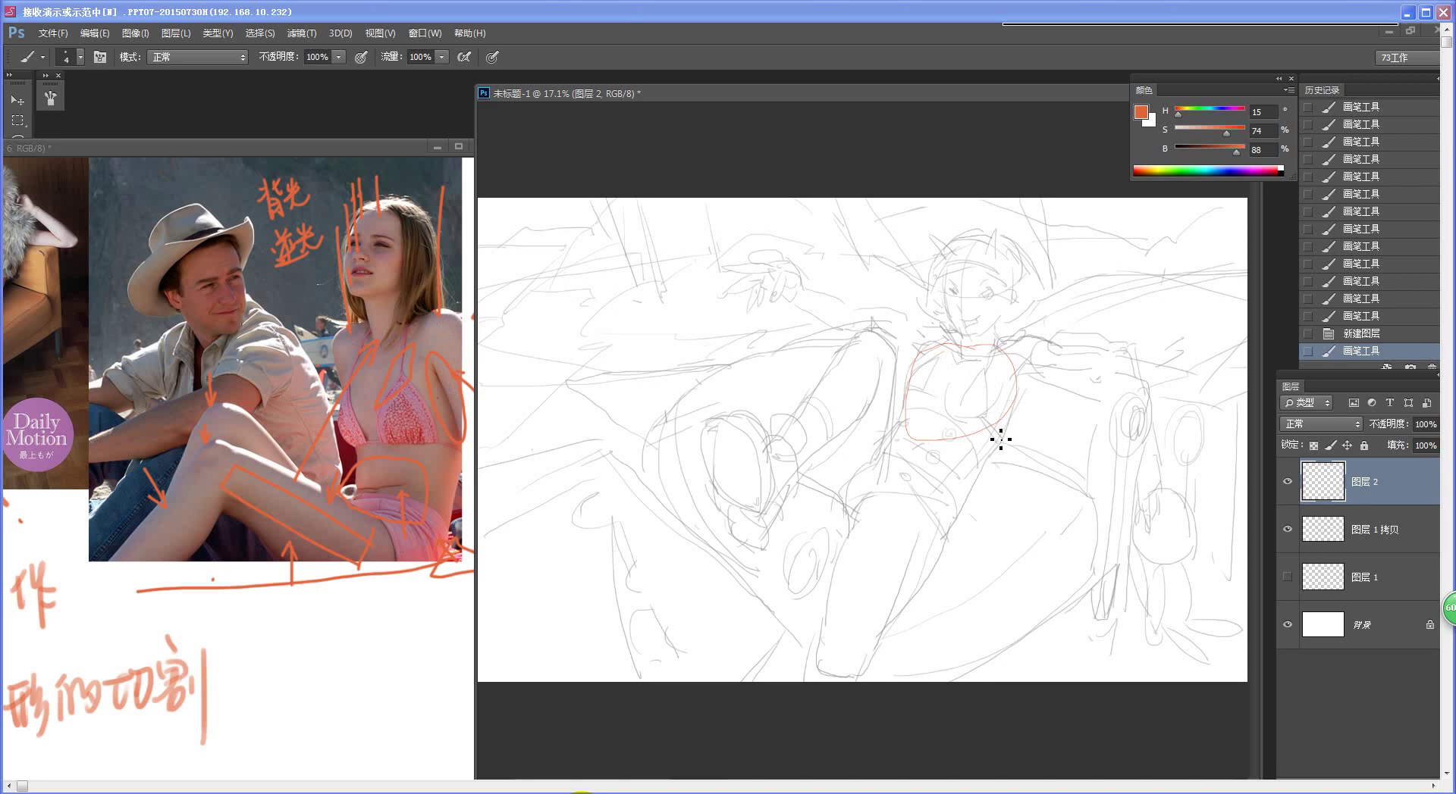
pyautogui.hotkey('ctrl', 'z')
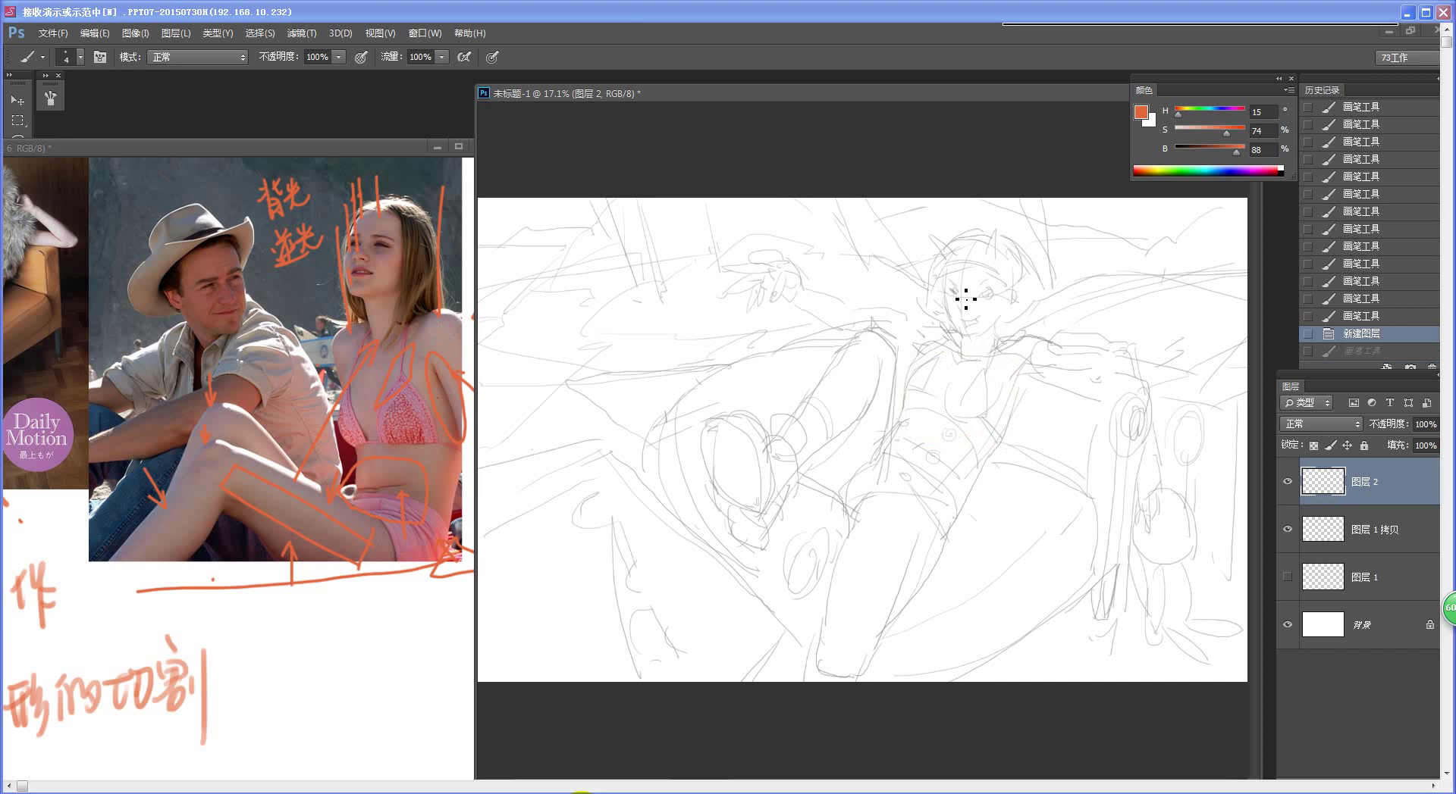
# Step: Draw a small arrow slanting down toward the back of the woman's hair in the couple photo and return to the sketch
pyautogui.click(411, 193)
pyautogui.moveTo(434, 175); pyautogui.dragTo(421, 195)
pyautogui.moveTo(420, 180); pyautogui.dragTo(429, 193)
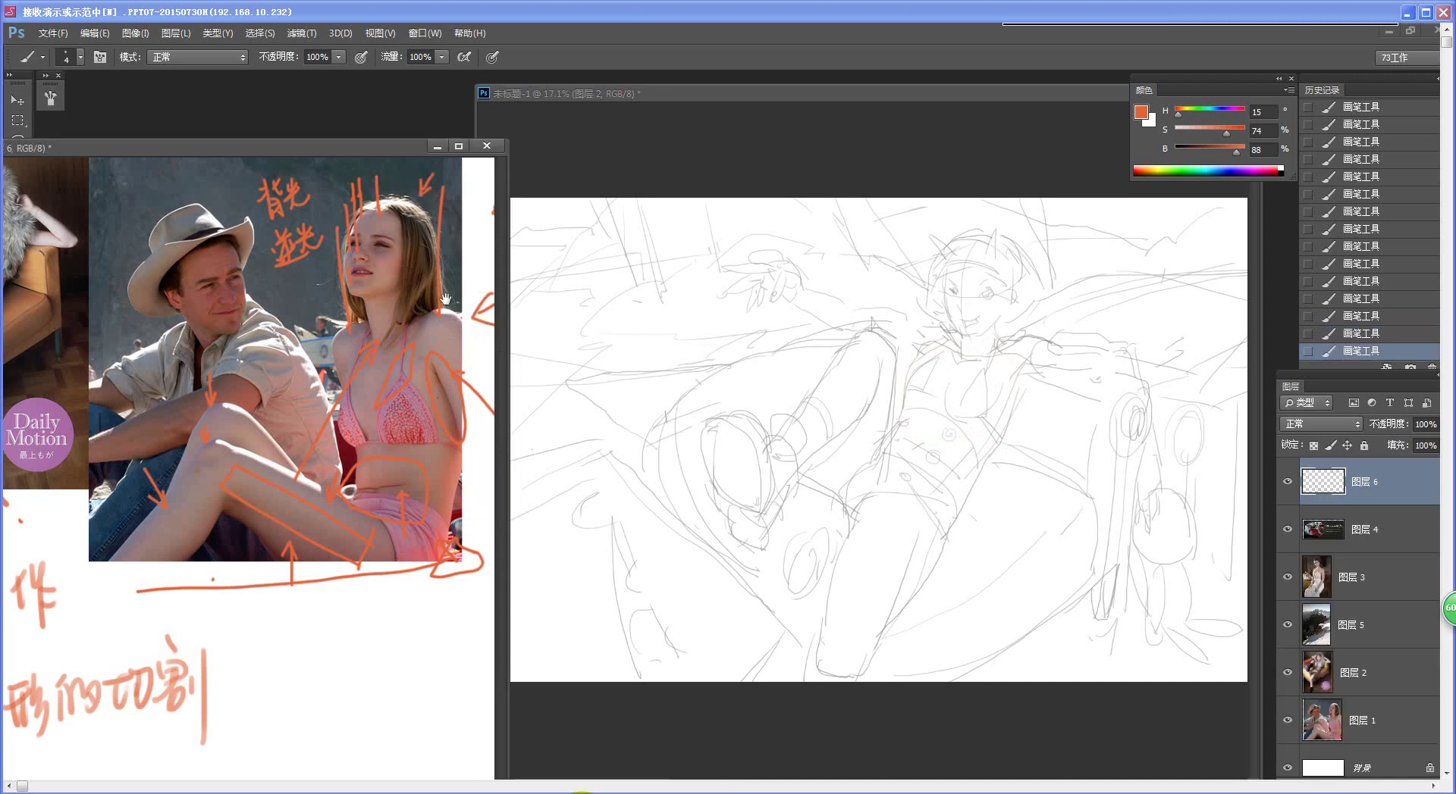
pyautogui.moveTo(445, 299); pyautogui.dragTo(335, 299)
pyautogui.click(981, 351)
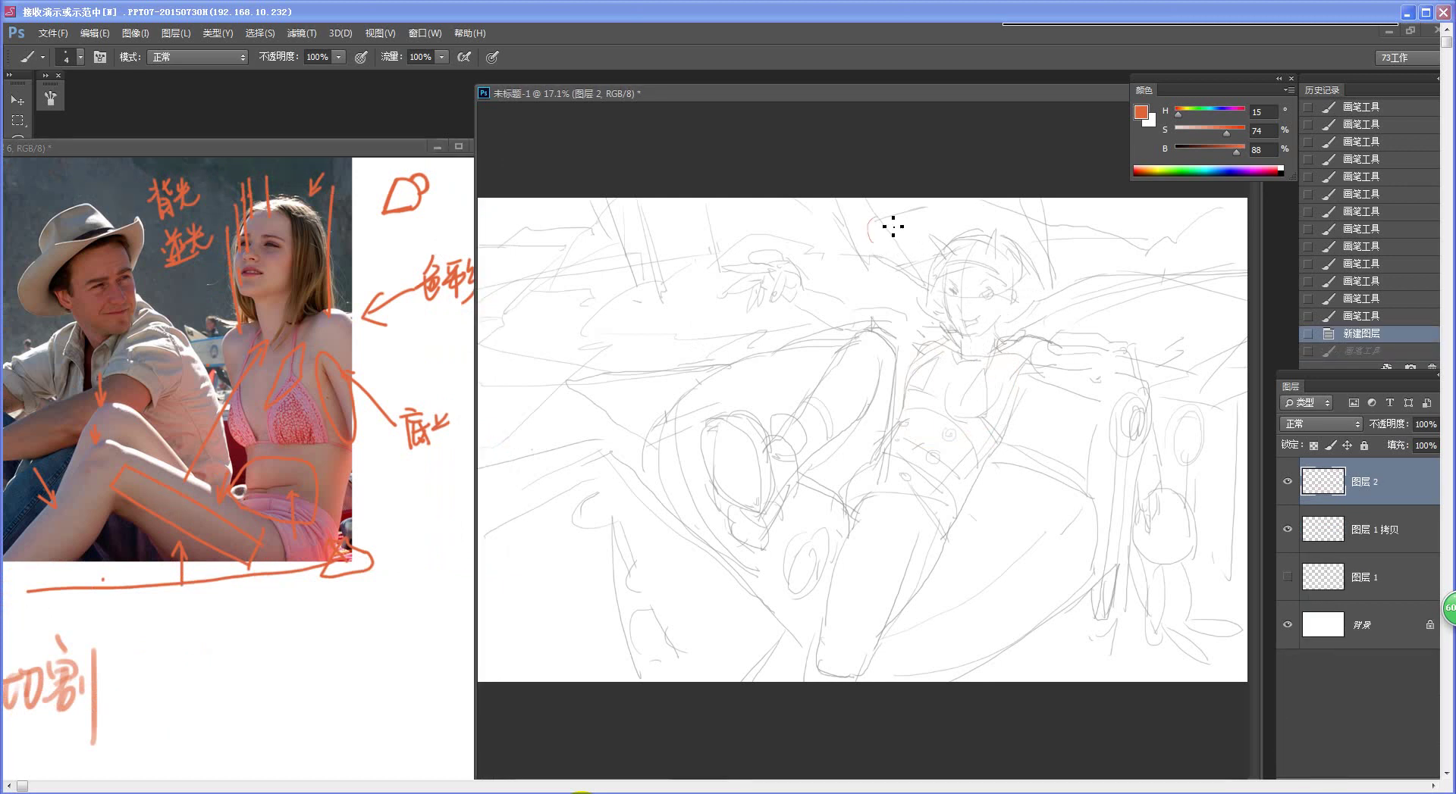
# Step: Draw two small touching loops beside the sketched figure's head and compare the sketch with the white-dress portrait
pyautogui.moveTo(893, 226)
pyautogui.mouseDown()
pyautogui.moveTo(879, 246)
pyautogui.moveTo(898, 236)
pyautogui.moveTo(895, 258)
pyautogui.moveTo(891, 234)
pyautogui.mouseUp()
pyautogui.moveTo(890, 223); pyautogui.dragTo(888, 238)
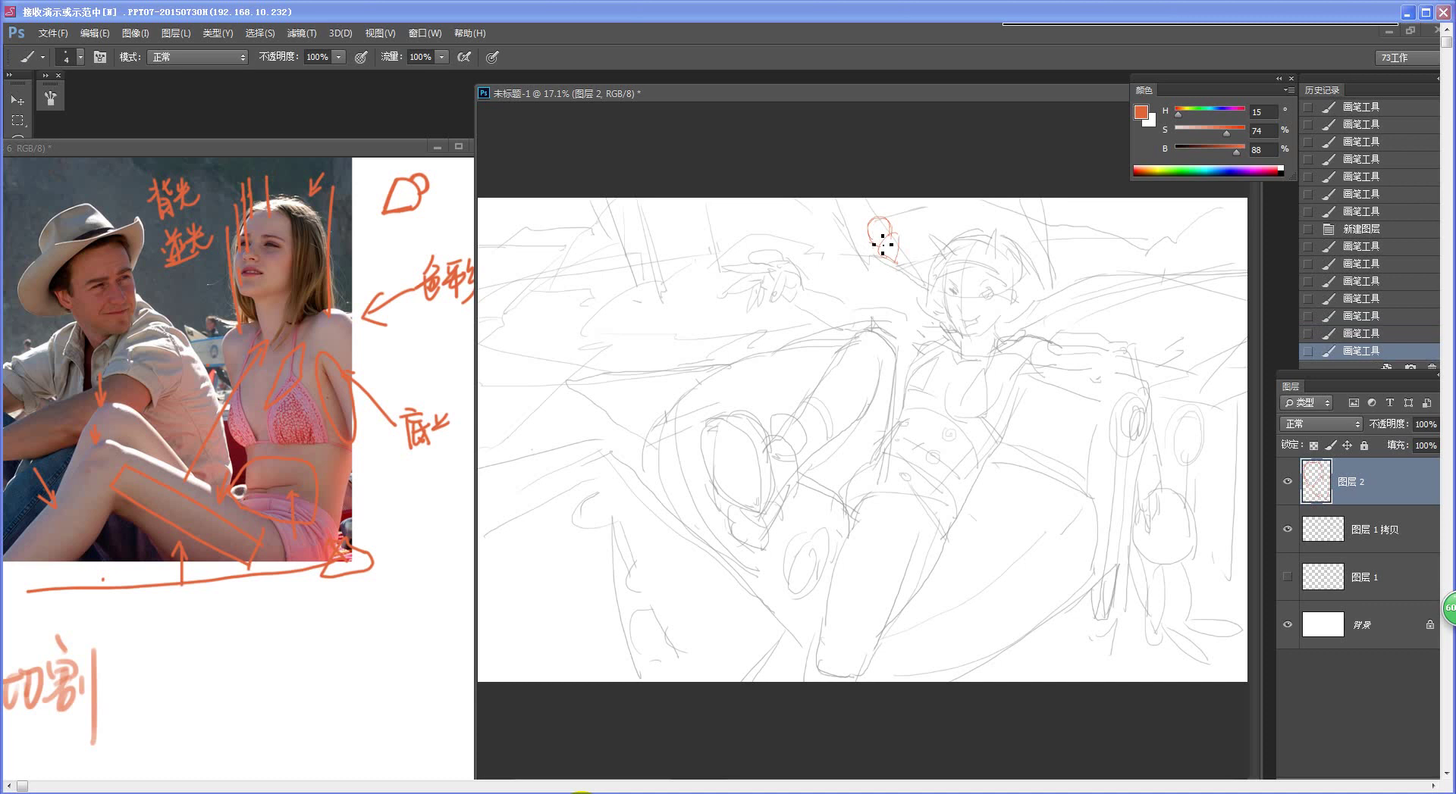
pyautogui.click(360, 430)
pyautogui.moveTo(356, 428); pyautogui.dragTo(420, 426)
pyautogui.moveTo(245, 504); pyautogui.dragTo(834, 507)
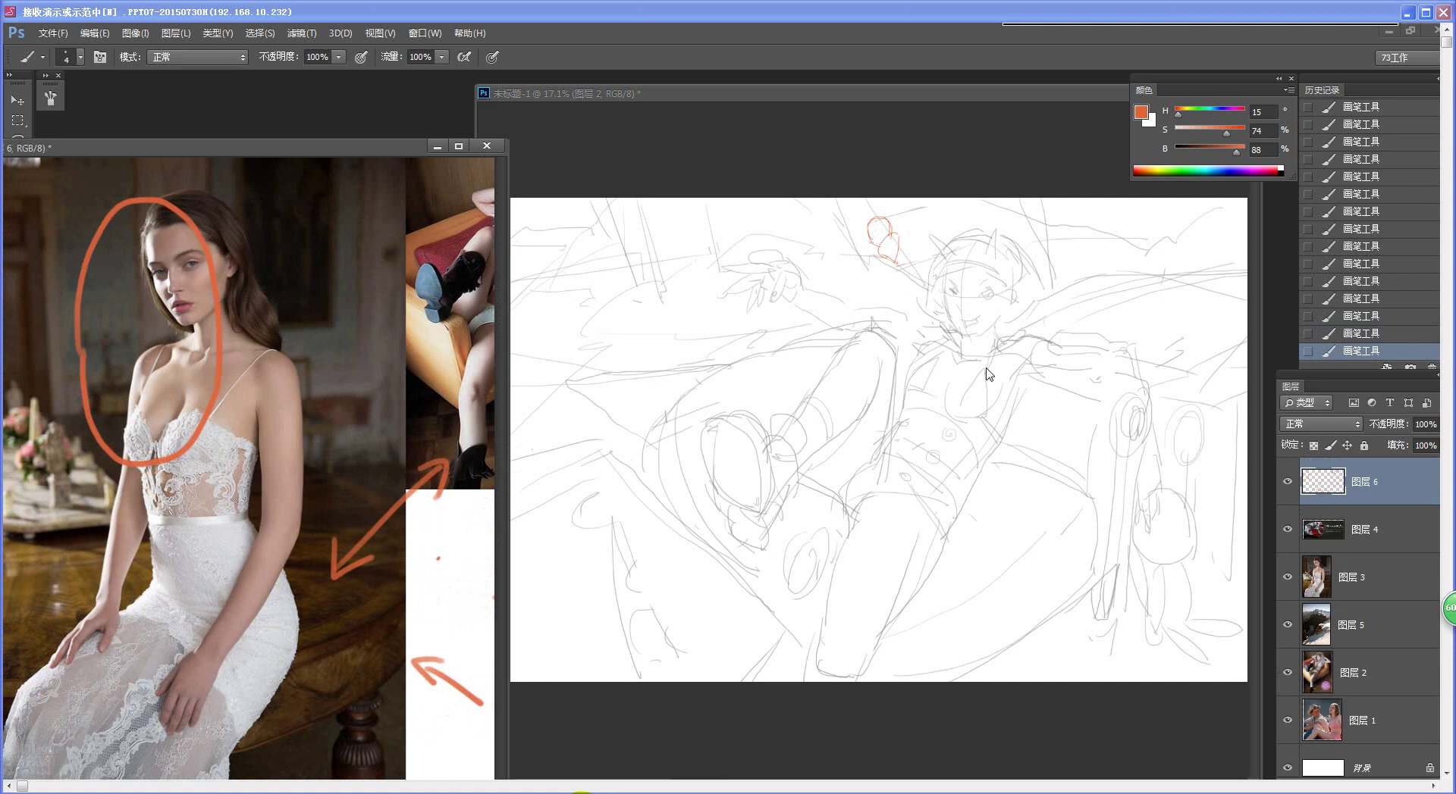
pyautogui.click(953, 330)
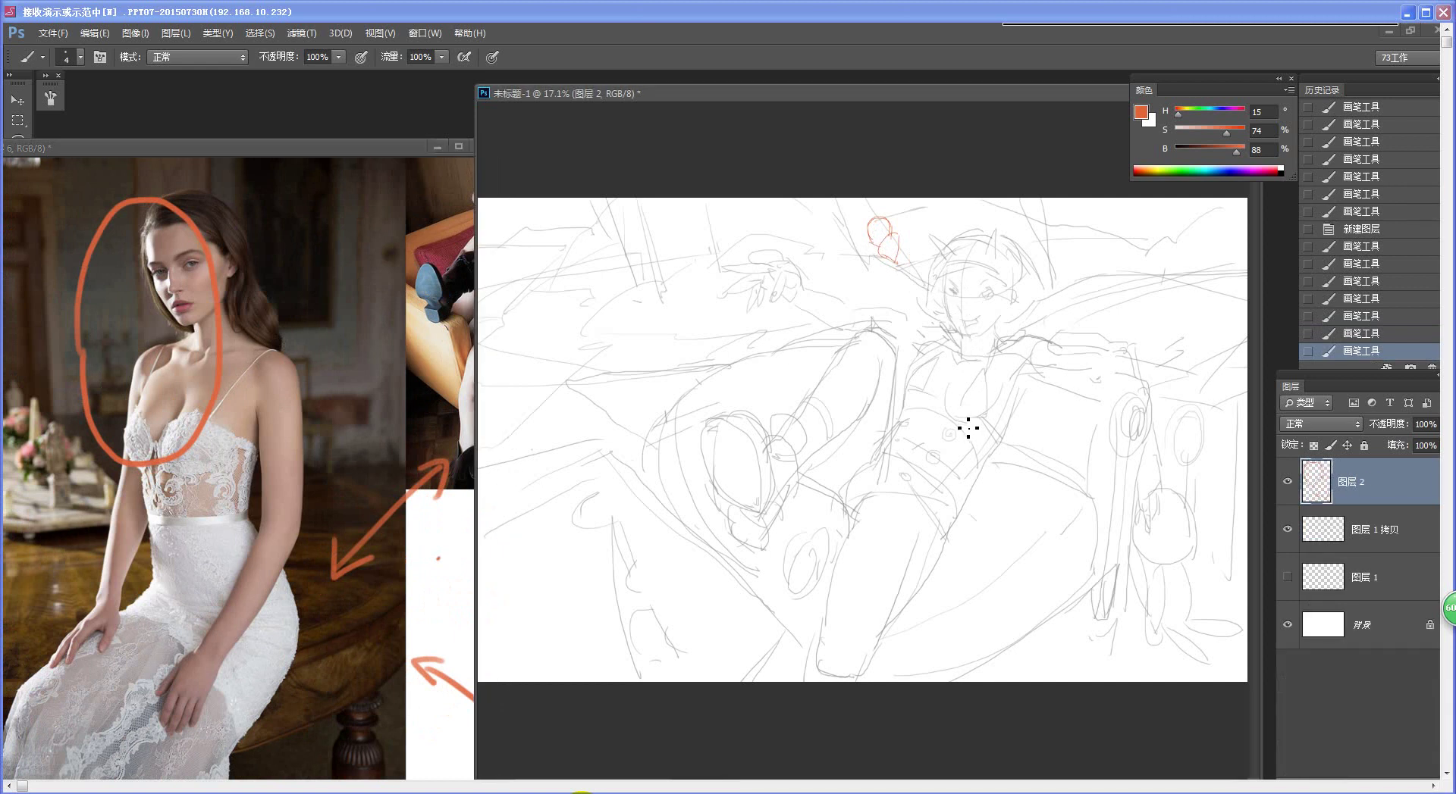
# Step: Examine the white-dress portrait's face and shoulders up close and undo the last brush stroke on the reference sheet
pyautogui.click(267, 393)
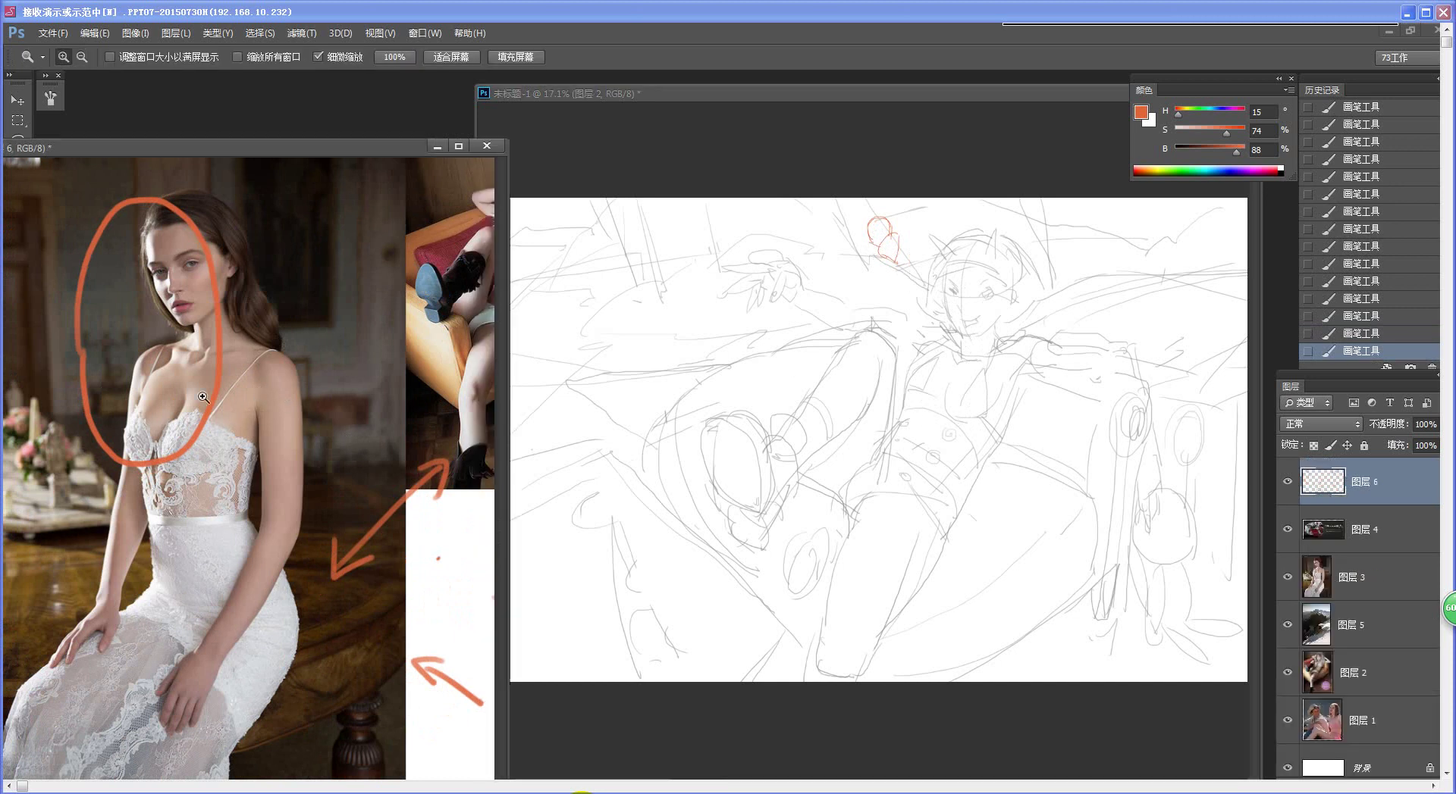
pyautogui.moveTo(198, 392); pyautogui.dragTo(219, 395)
pyautogui.moveTo(218, 395)
pyautogui.mouseDown()
pyautogui.moveTo(435, 655)
pyautogui.moveTo(439, 448)
pyautogui.mouseUp()
pyautogui.hotkey('ctrl', 'z')
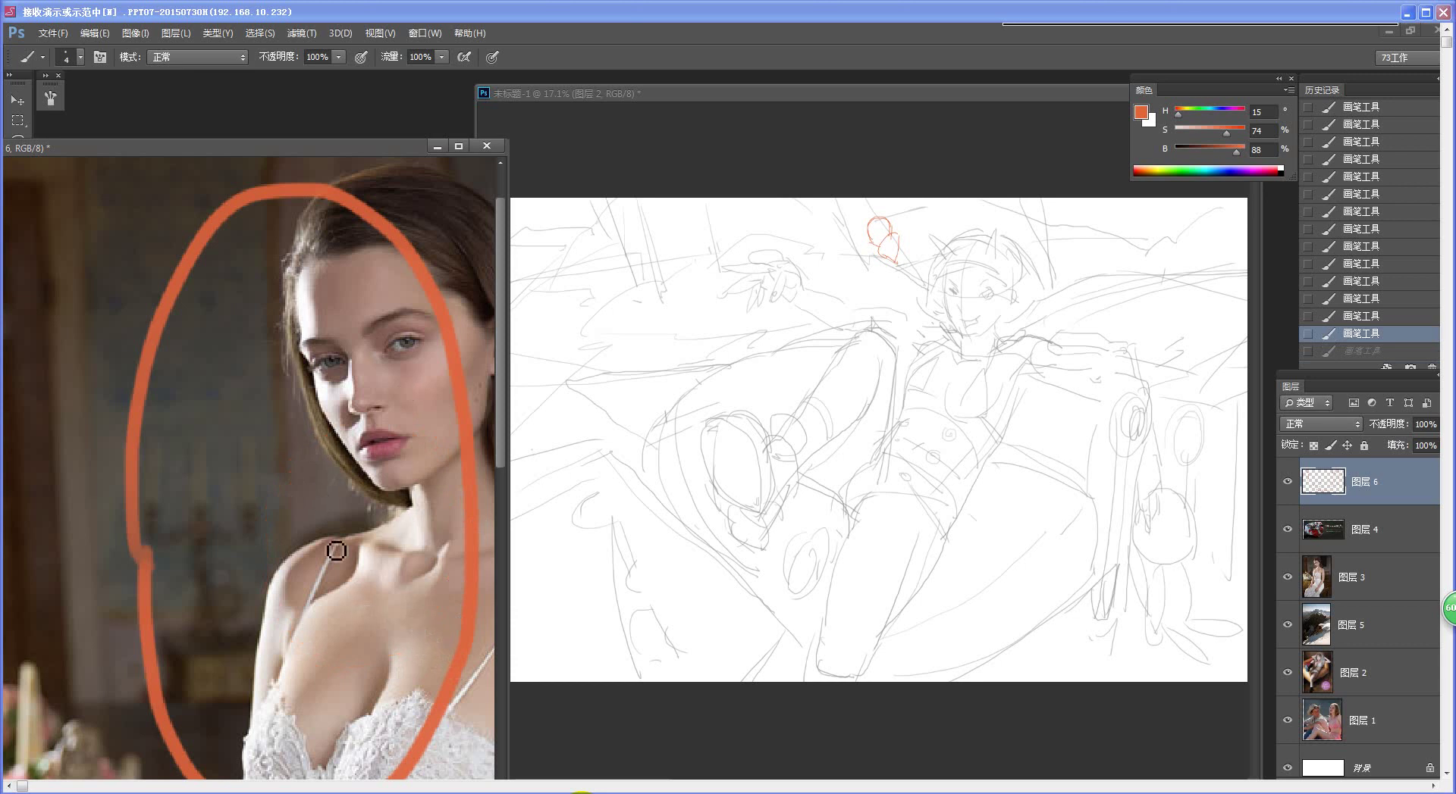
# Step: Circle the sketched figure's neck and shoulder area on the annotation layer
pyautogui.click(993, 372)
pyautogui.press('z')
pyautogui.click(1018, 405)
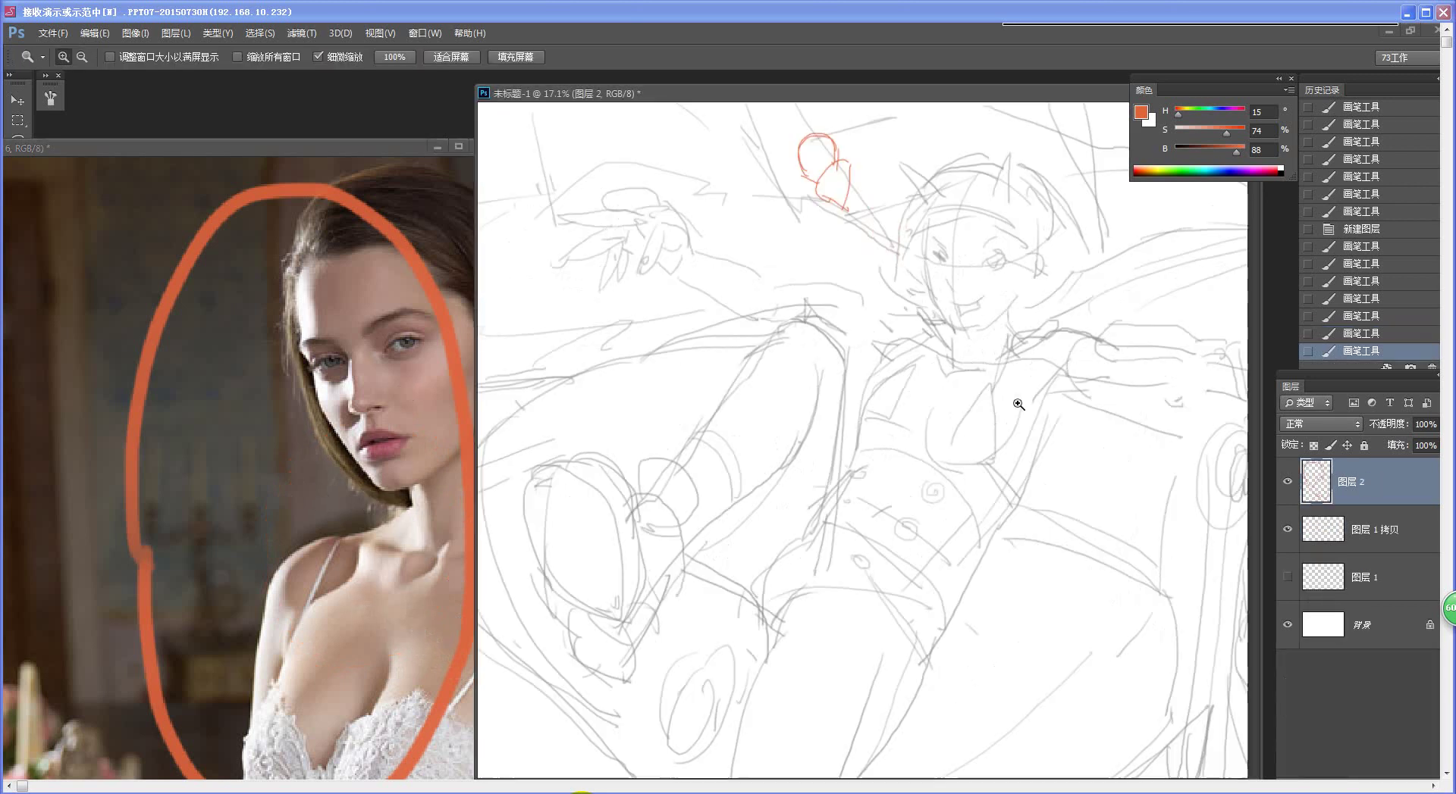
pyautogui.moveTo(1018, 405); pyautogui.dragTo(1058, 408)
pyautogui.moveTo(944, 350); pyautogui.dragTo(925, 515)
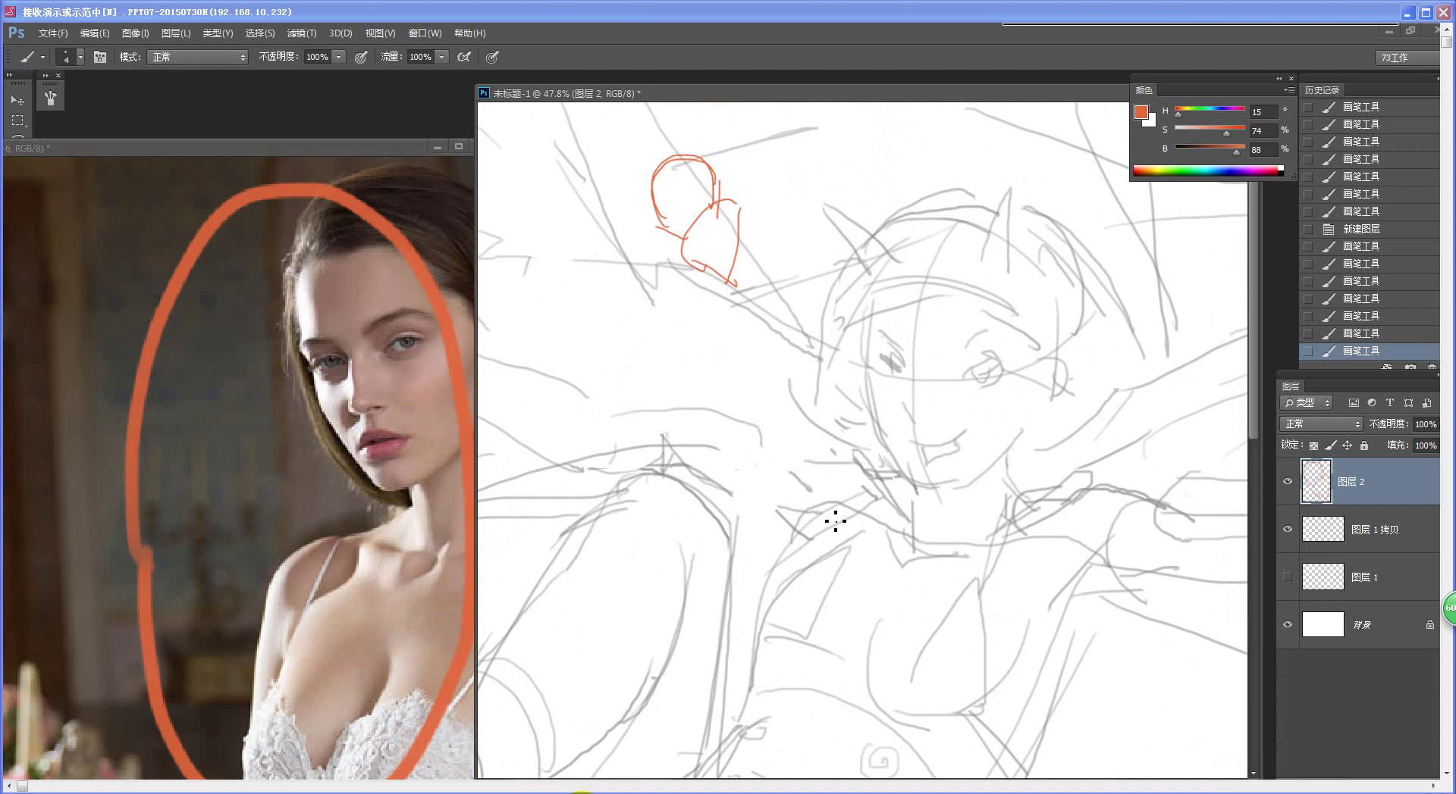
pyautogui.moveTo(900, 455)
pyautogui.mouseDown()
pyautogui.moveTo(768, 541)
pyautogui.moveTo(877, 620)
pyautogui.moveTo(939, 480)
pyautogui.moveTo(902, 455)
pyautogui.mouseUp()
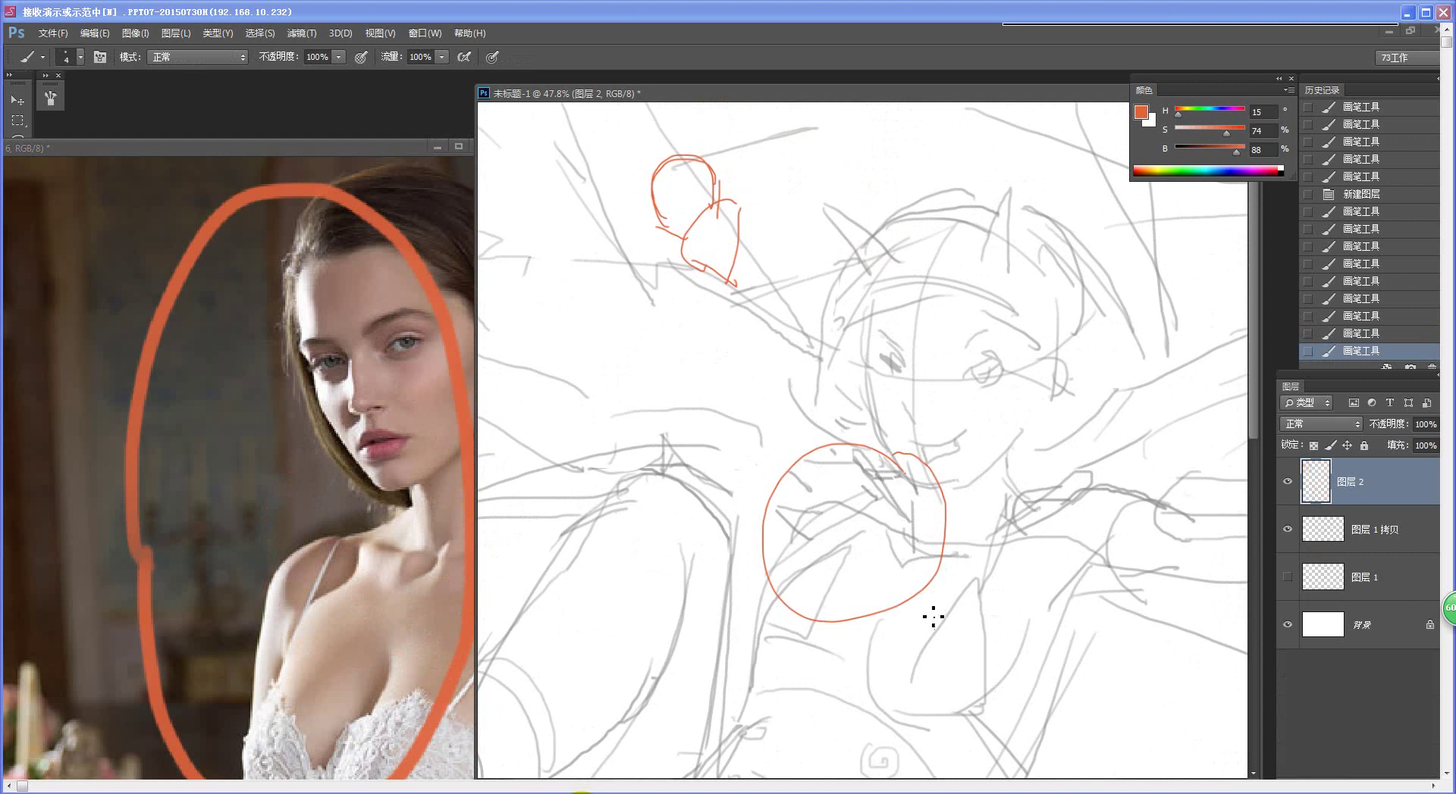
# Step: Compare the circled shoulder area of the sketch with the full figure in the white-dress portrait
pyautogui.click(396, 589)
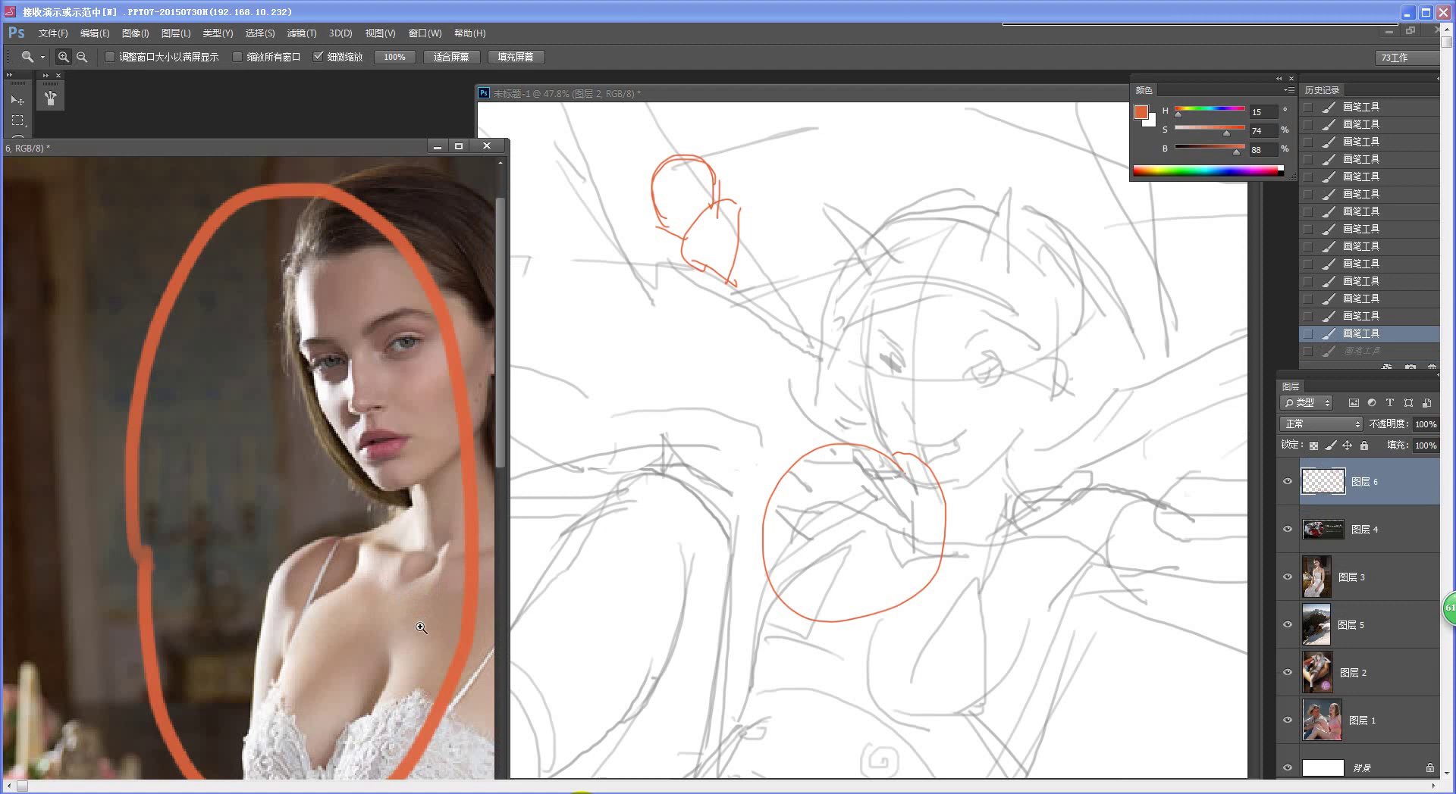
pyautogui.keyDown('alt'); pyautogui.click(428, 586); pyautogui.keyUp('alt')
pyautogui.moveTo(405, 538)
pyautogui.mouseDown()
pyautogui.moveTo(442, 585)
pyautogui.moveTo(489, 588)
pyautogui.mouseUp()
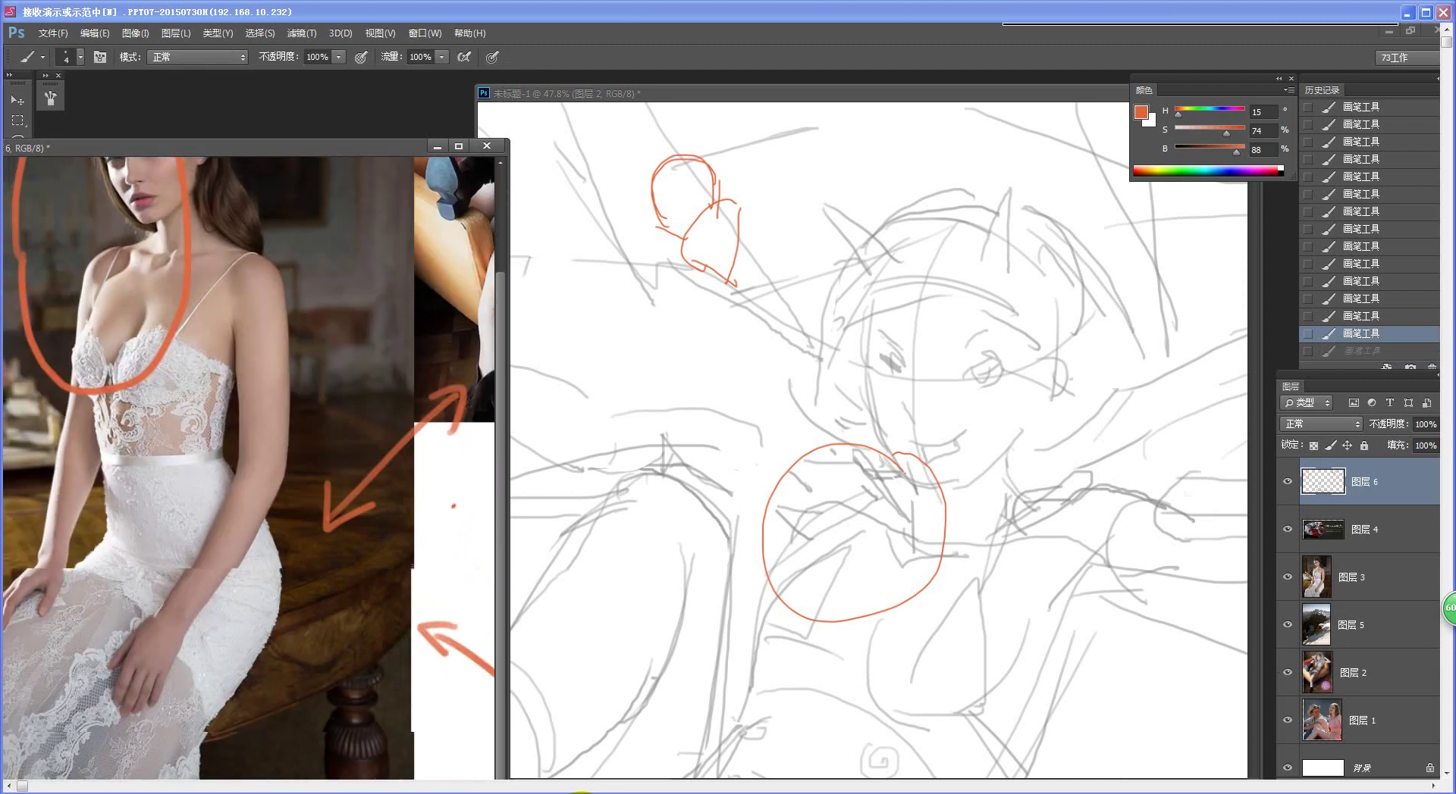
pyautogui.moveTo(273, 489); pyautogui.dragTo(396, 584)
# Step: Erase the orange circle around the sketched figure's neck and shoulder with a large Eraser
pyautogui.click(1013, 532)
pyautogui.moveTo(1014, 531); pyautogui.dragTo(926, 392)
pyautogui.press('b')
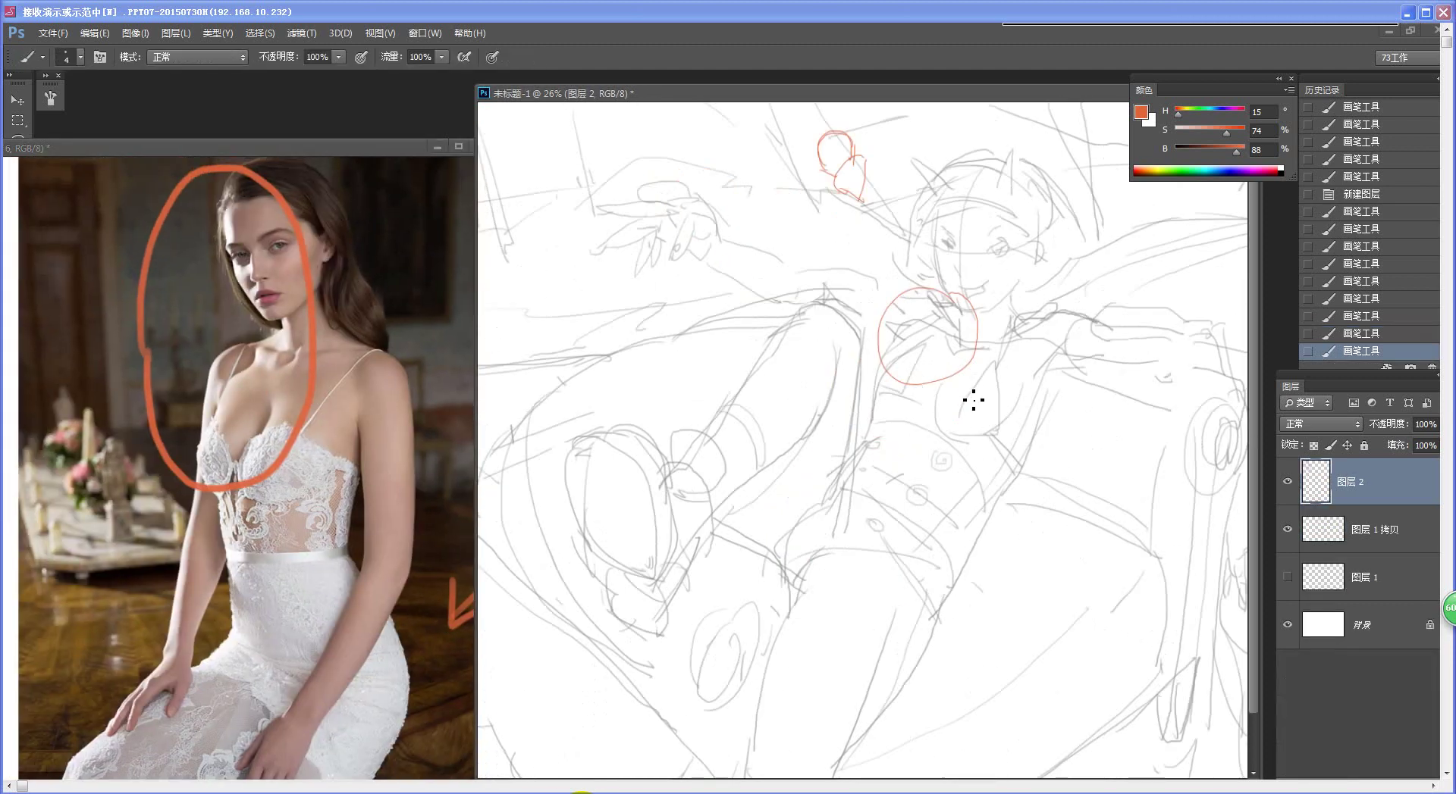
pyautogui.moveTo(999, 470); pyautogui.dragTo(942, 507)
pyautogui.press('e')
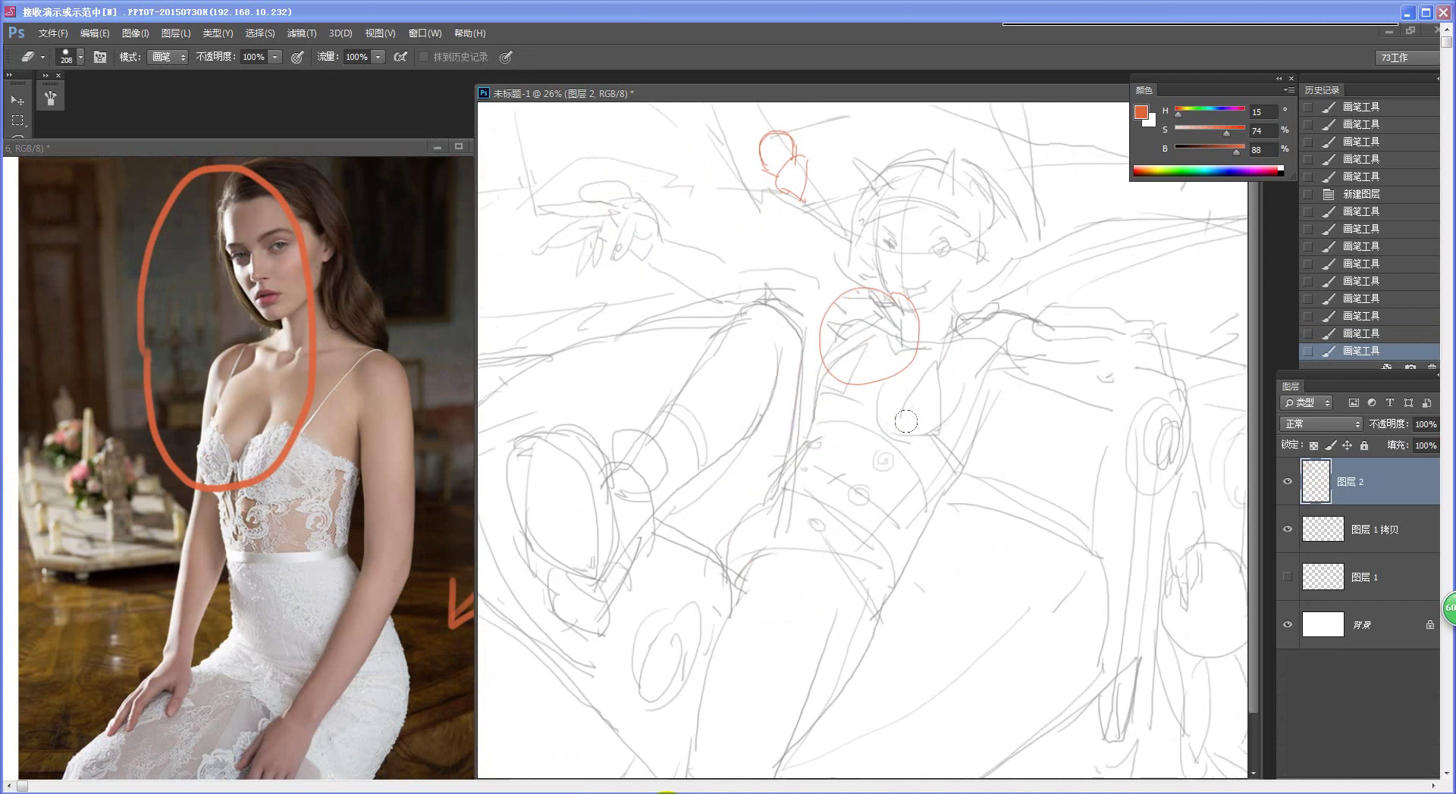
pyautogui.moveTo(928, 400)
pyautogui.mouseDown()
pyautogui.moveTo(944, 401)
pyautogui.moveTo(922, 442)
pyautogui.mouseUp()
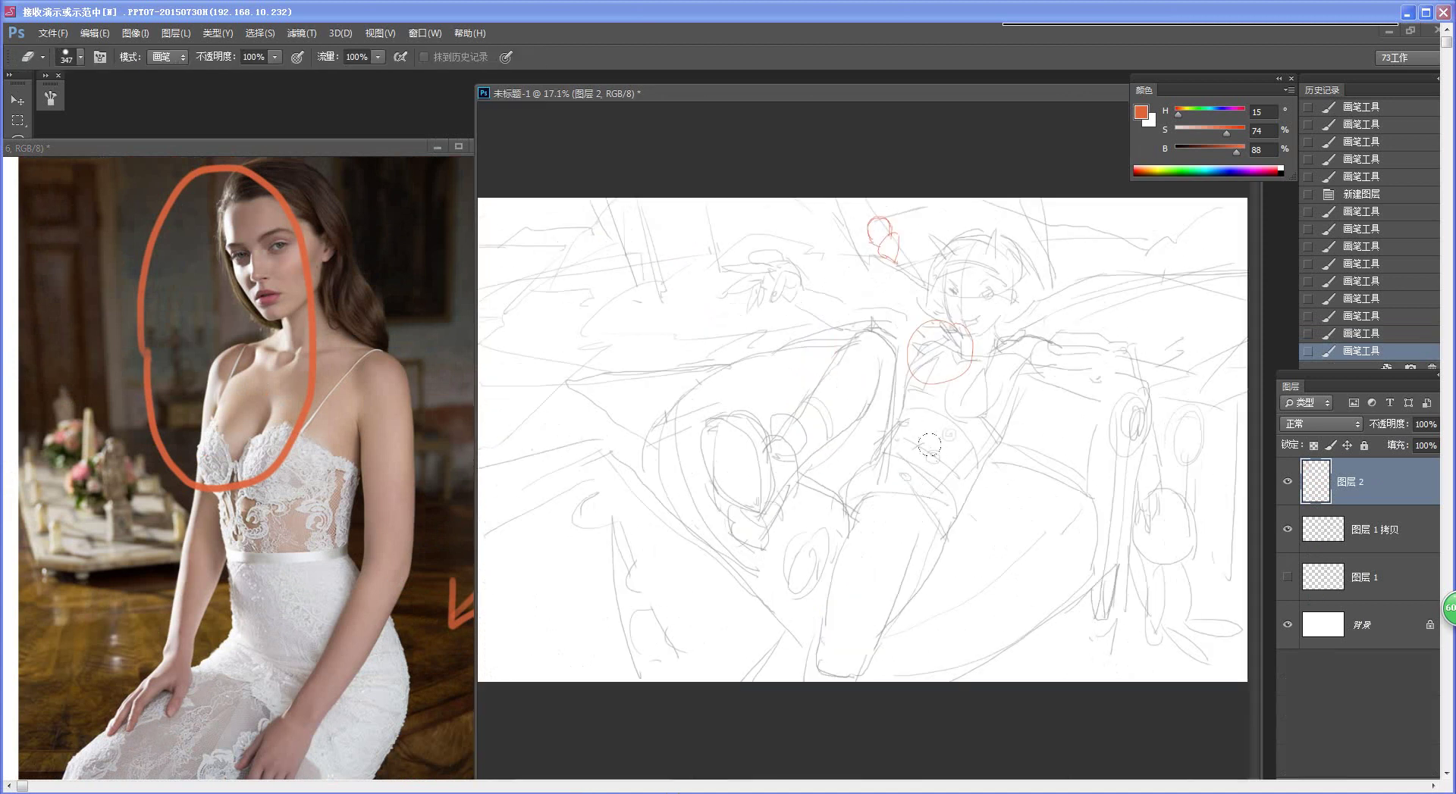
pyautogui.press('alt')
pyautogui.moveTo(931, 374)
pyautogui.mouseDown()
pyautogui.moveTo(963, 349)
pyautogui.moveTo(948, 352)
pyautogui.mouseUp()
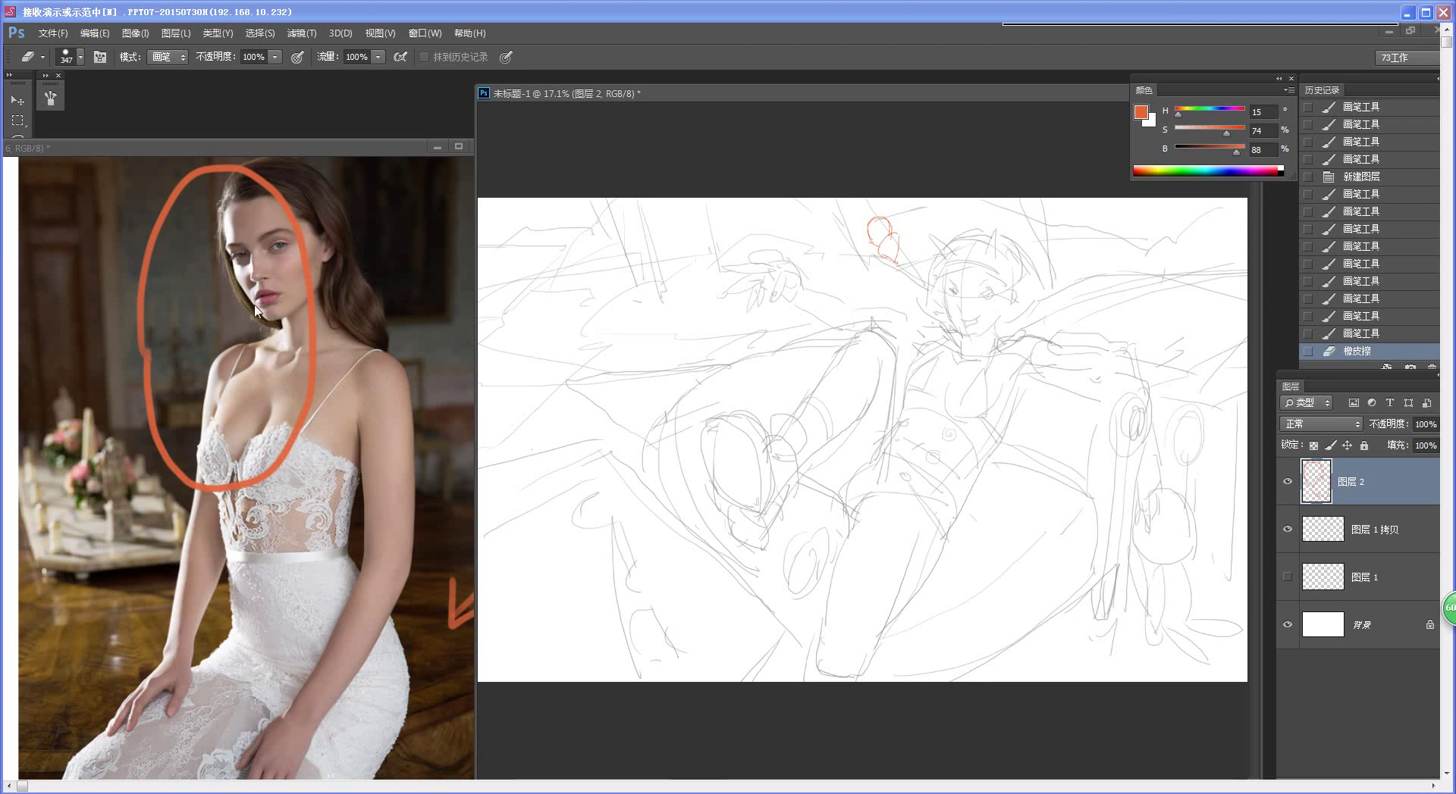
# Step: Mark a small orange dot on the crown of the woman's hair in the backlit couple photo
pyautogui.click(376, 517)
pyautogui.moveTo(399, 499); pyautogui.dragTo(15, 485)
pyautogui.moveTo(316, 309); pyautogui.dragTo(233, 341)
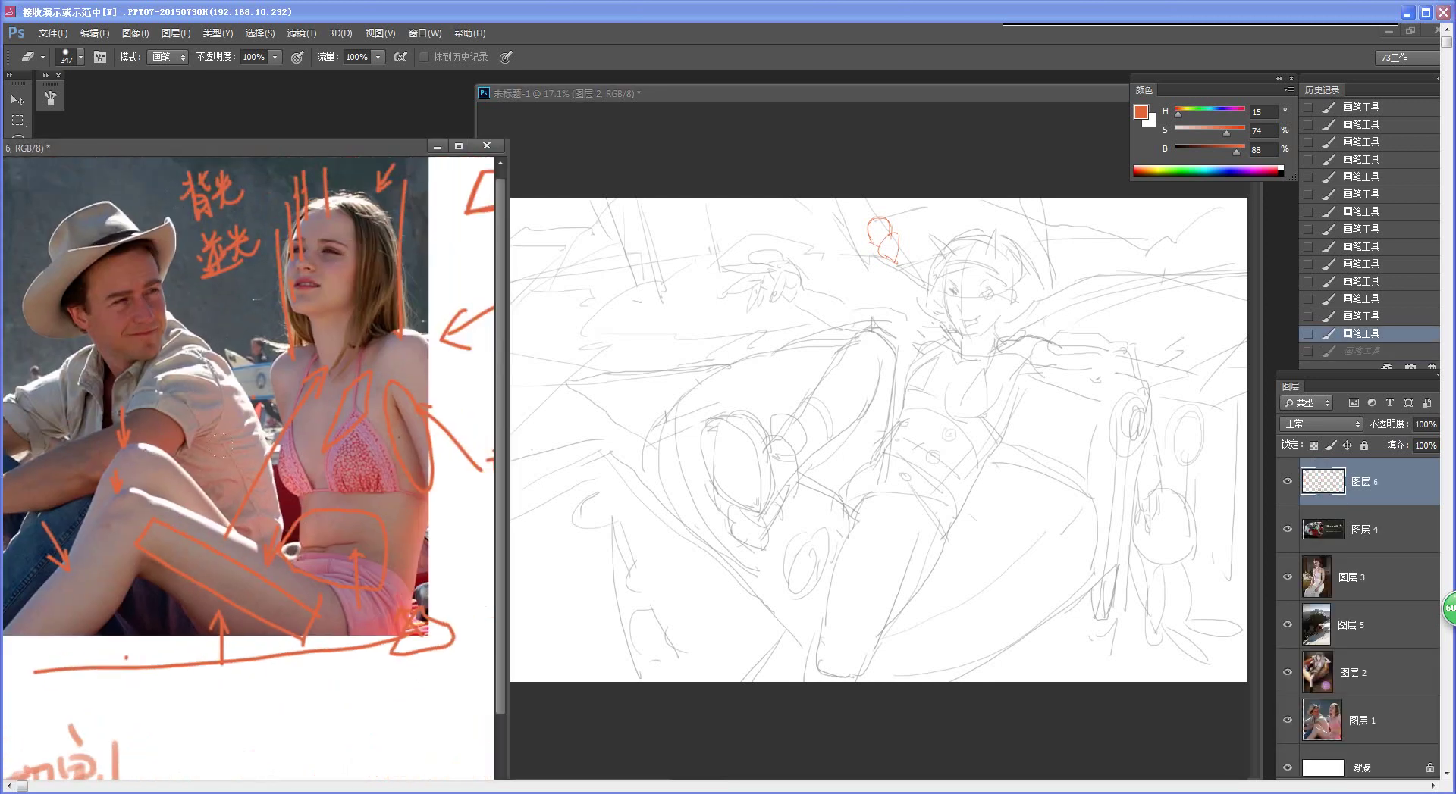
pyautogui.press('b')
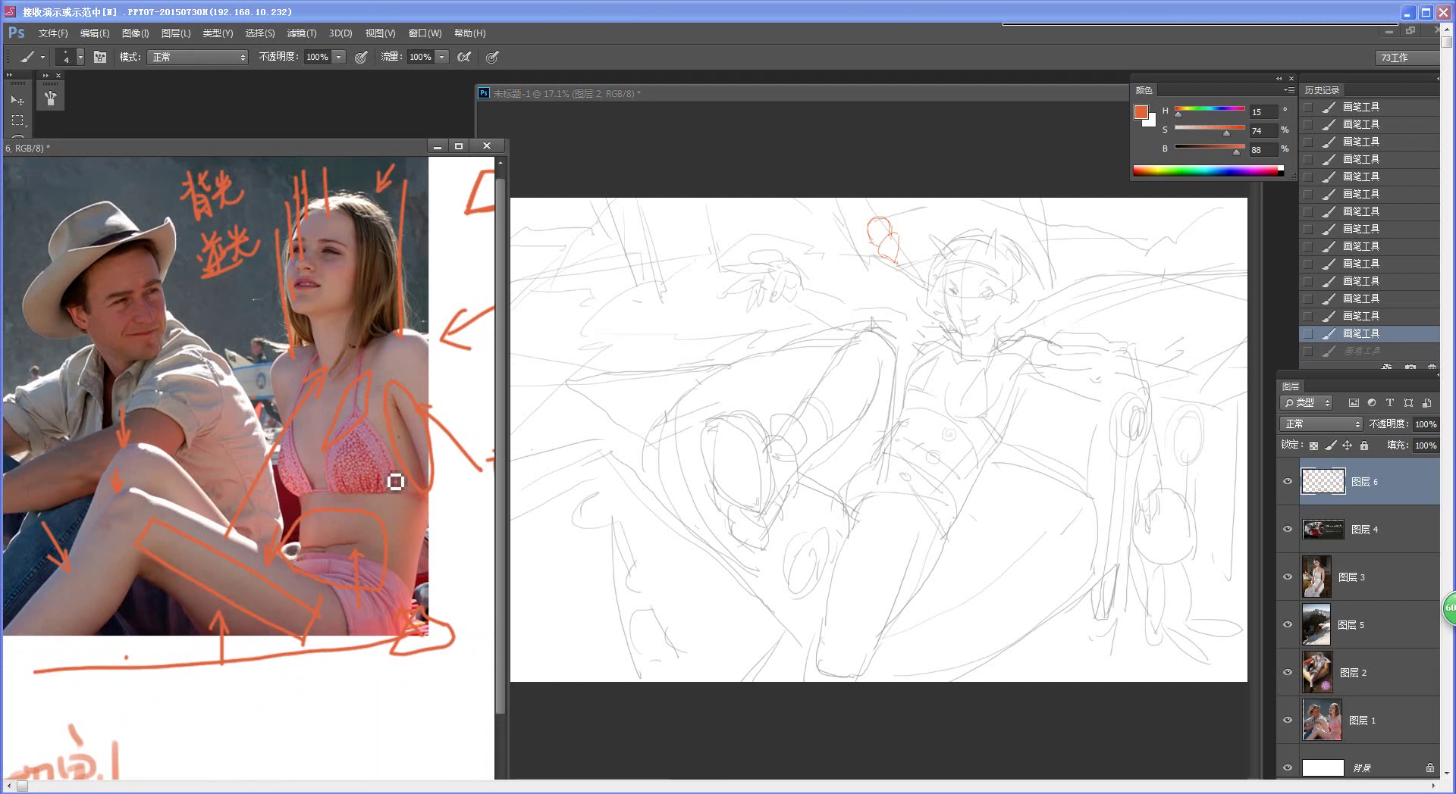
pyautogui.moveTo(353, 458)
pyautogui.mouseDown()
pyautogui.moveTo(474, 469)
pyautogui.moveTo(234, 463)
pyautogui.mouseUp()
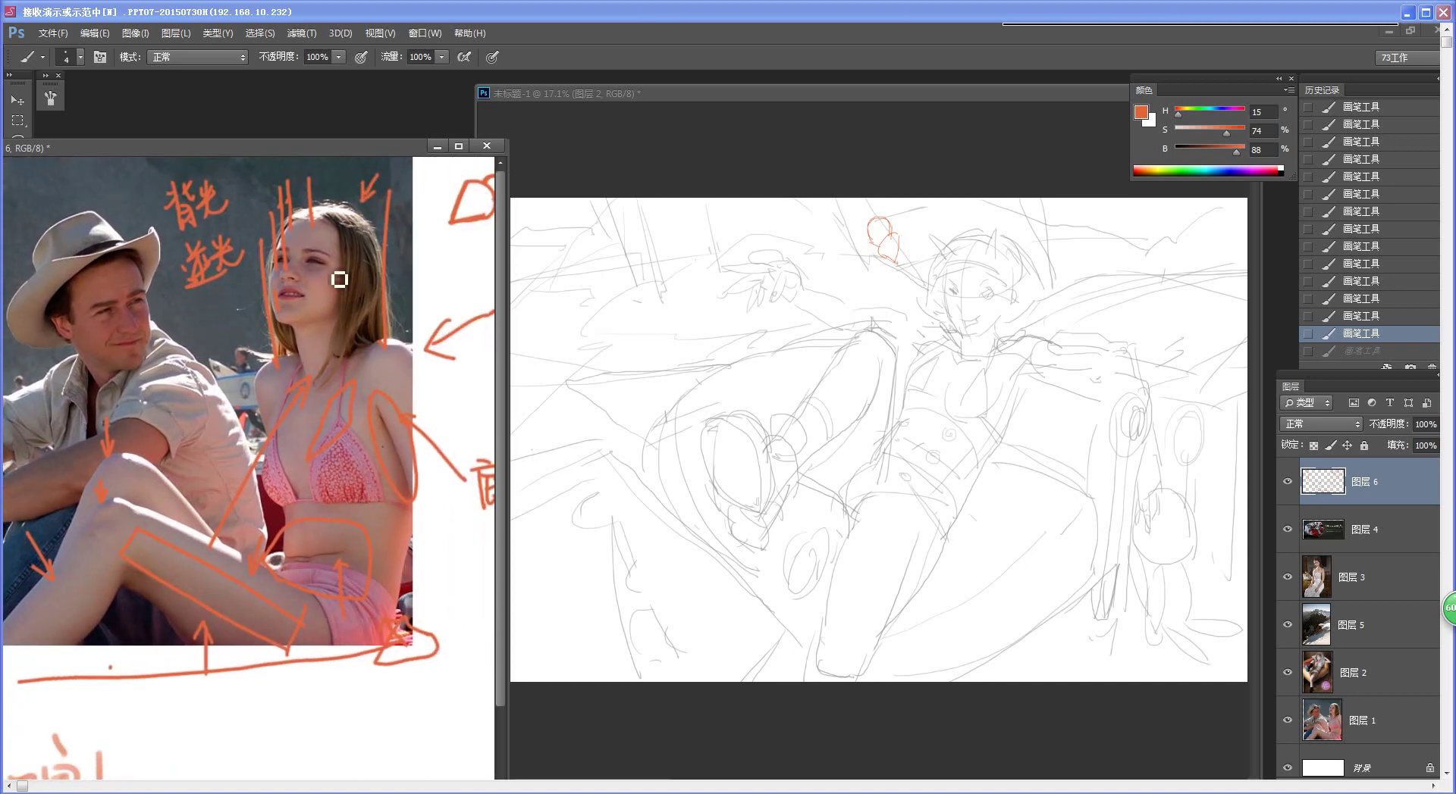
pyautogui.click(349, 213)
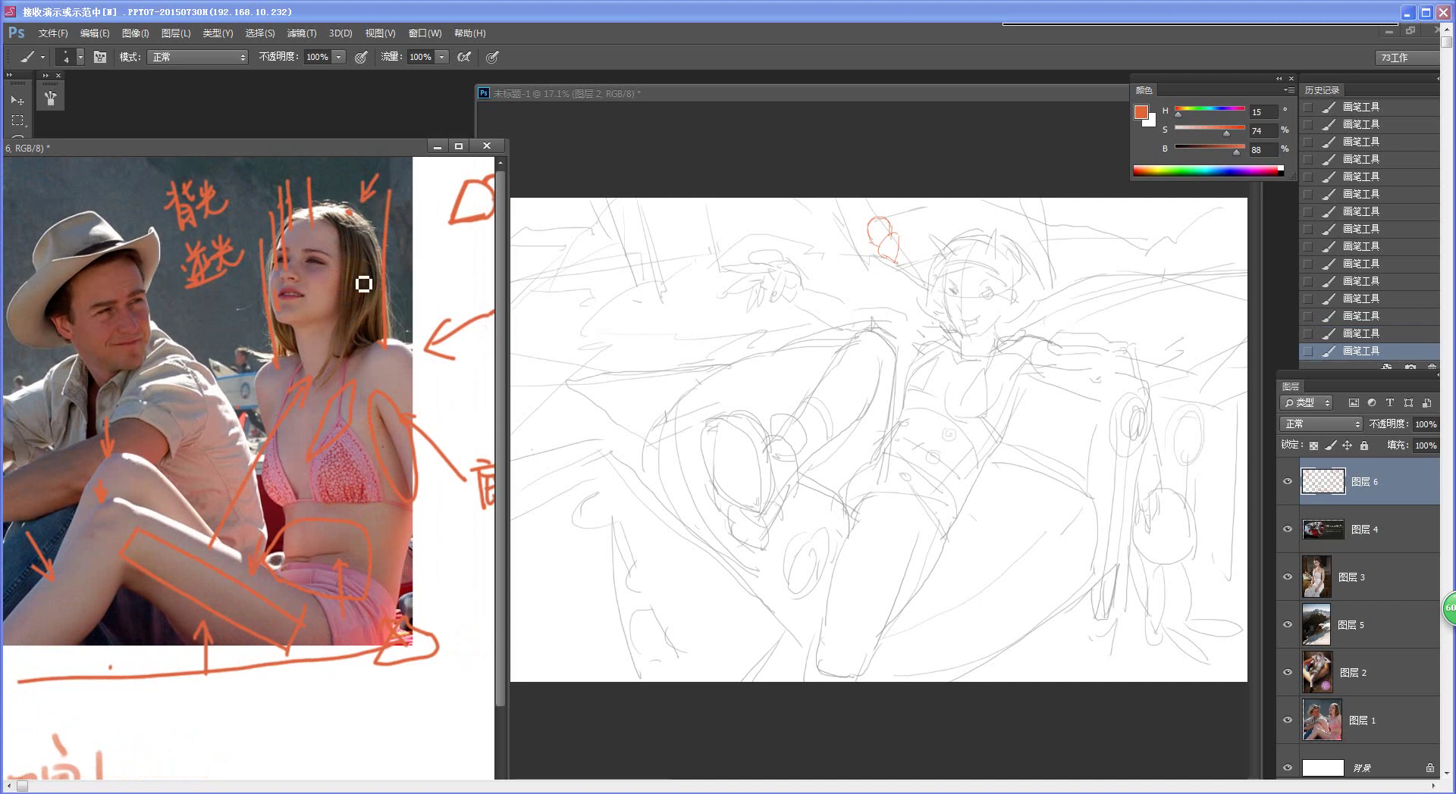
# Step: Review the armchair pose photo beside the backlit couple and return to the sketch
pyautogui.keyDown('alt'); pyautogui.click(400, 480); pyautogui.keyUp('alt')
pyautogui.moveTo(98, 476); pyautogui.dragTo(468, 419)
pyautogui.moveTo(438, 495); pyautogui.dragTo(333, 497)
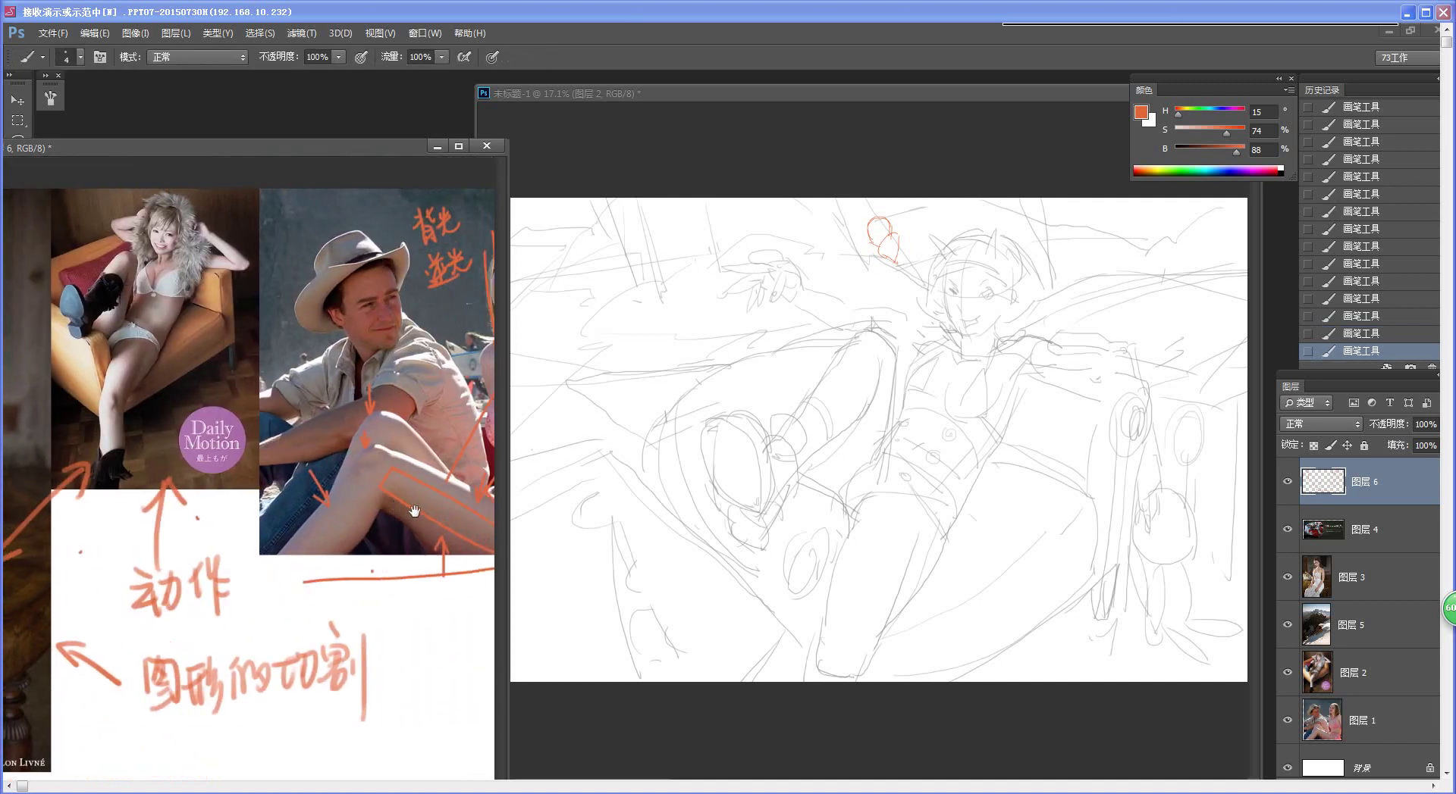
pyautogui.keyDown('alt'); pyautogui.click(442, 492); pyautogui.keyUp('alt')
pyautogui.moveTo(446, 496); pyautogui.dragTo(486, 493)
pyautogui.keyDown('ctrl'); pyautogui.click(402, 494); pyautogui.keyUp('ctrl')
pyautogui.click(1039, 402)
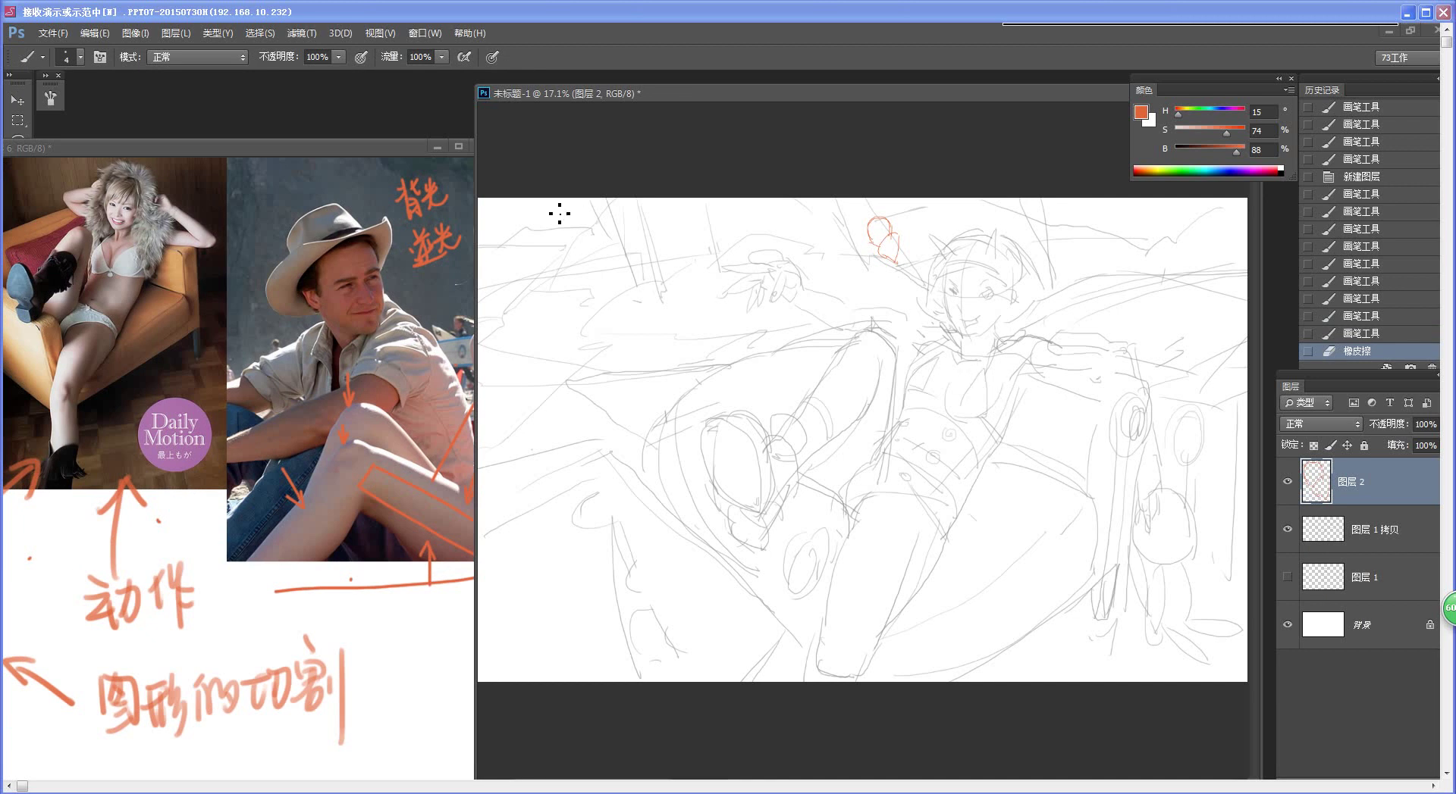
# Step: Try framing the sketch's upper background with a large rectangular outline and undo it
pyautogui.moveTo(497, 200)
pyautogui.mouseDown()
pyautogui.moveTo(518, 389)
pyautogui.moveTo(814, 396)
pyautogui.moveTo(1159, 339)
pyautogui.moveTo(1134, 191)
pyautogui.mouseUp()
pyautogui.moveTo(759, 180); pyautogui.dragTo(556, 169)
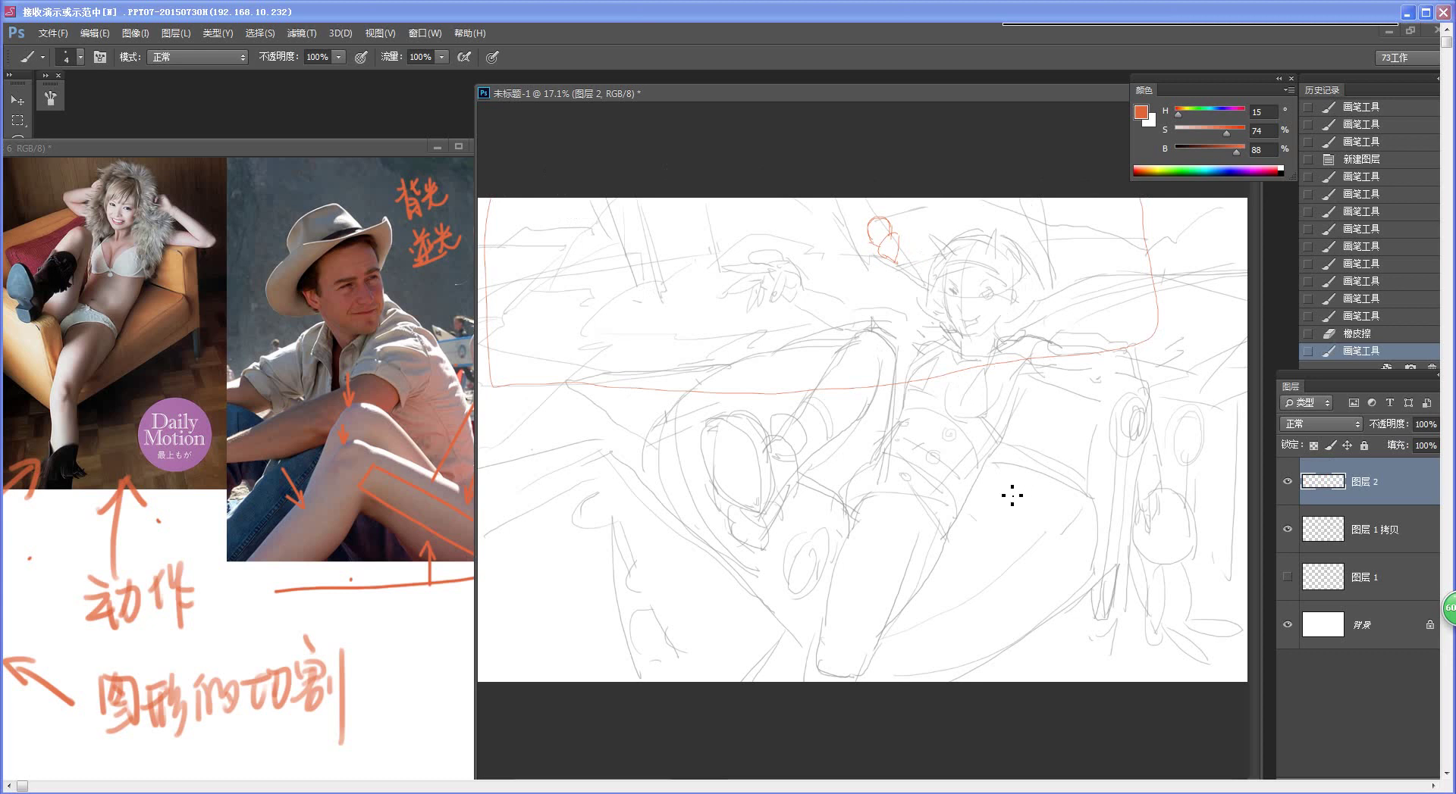
pyautogui.hotkey('ctrl', 'z')
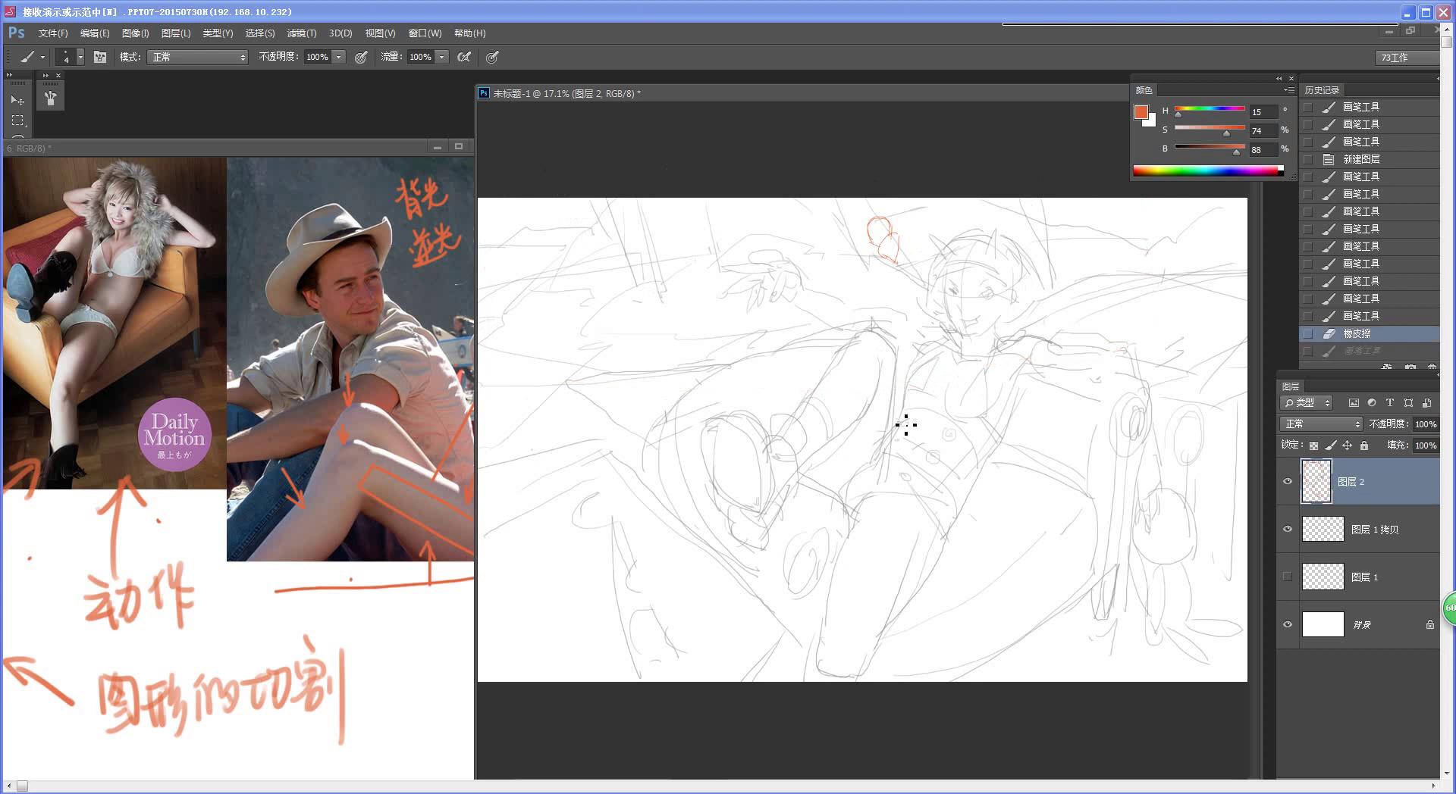
# Step: Look through the references to the ZBrush engine image and the mountain photo, and return to the sketch
pyautogui.click(305, 469)
pyautogui.moveTo(295, 485); pyautogui.dragTo(474, 504)
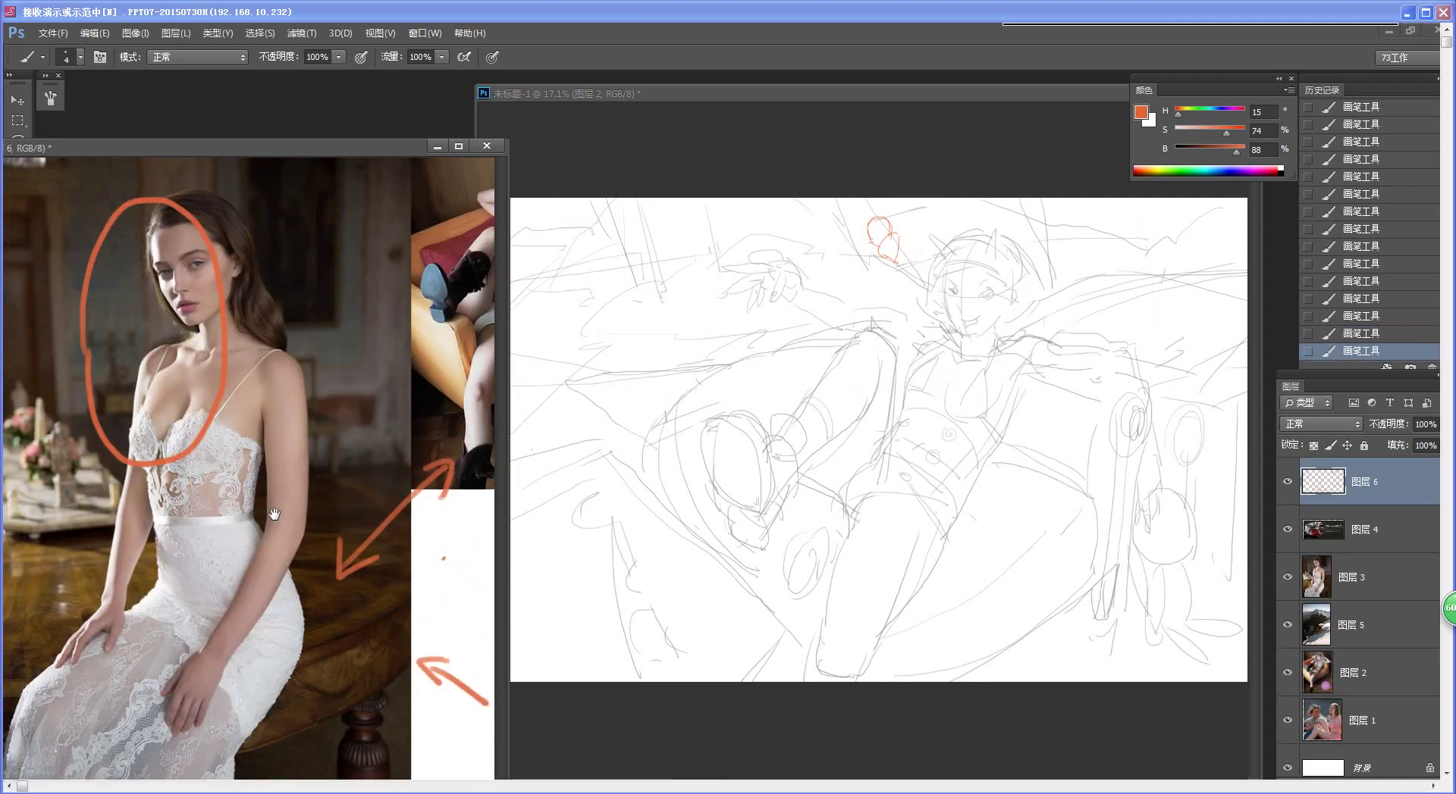
pyautogui.hscroll(-10, 275, 514)
pyautogui.click(898, 373)
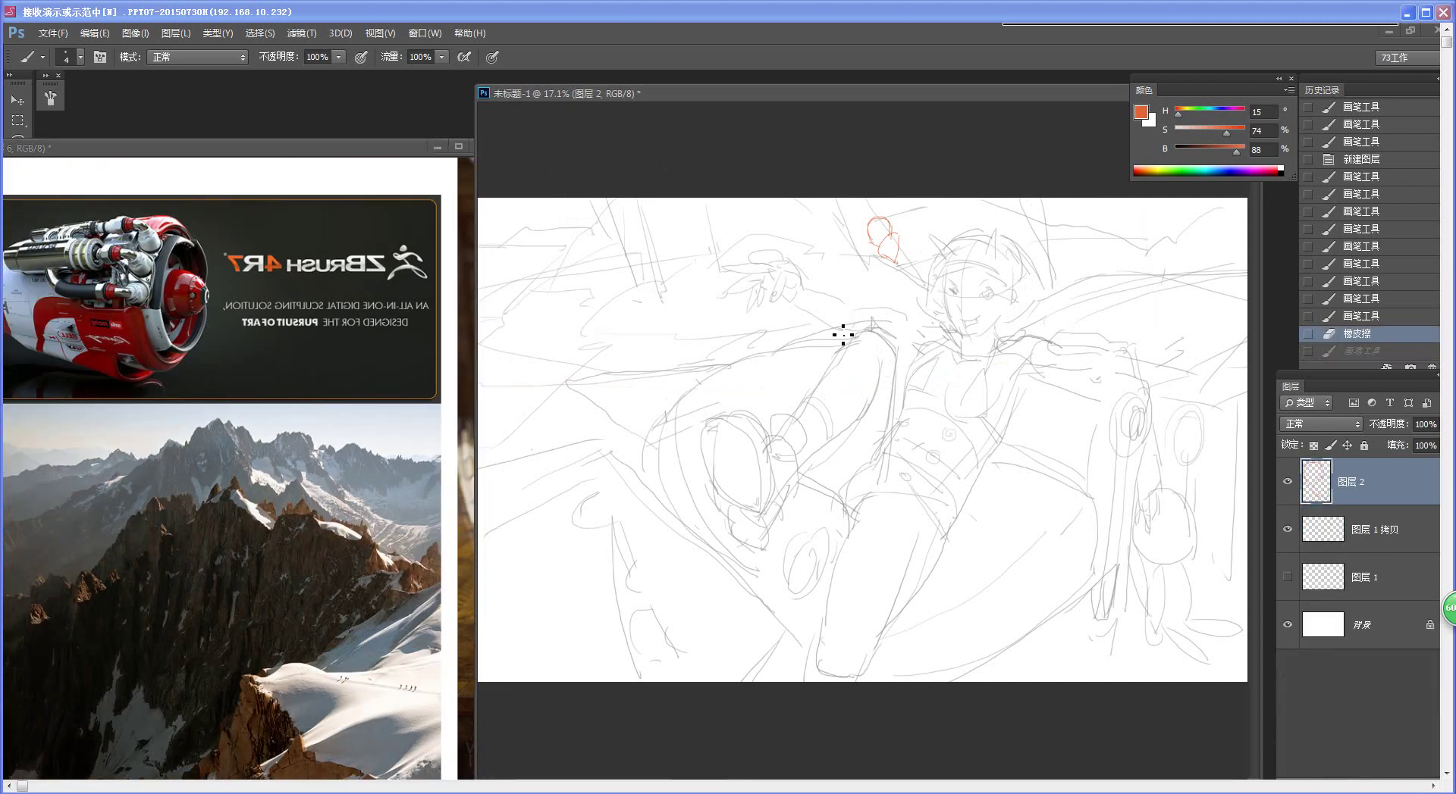
# Step: Try outlining the background area behind the sketched figure's raised hand and knee, and undo all of these strokes
pyautogui.moveTo(587, 333)
pyautogui.mouseDown()
pyautogui.moveTo(531, 454)
pyautogui.moveTo(590, 458)
pyautogui.moveTo(671, 414)
pyautogui.mouseUp()
pyautogui.moveTo(926, 299); pyautogui.dragTo(871, 273)
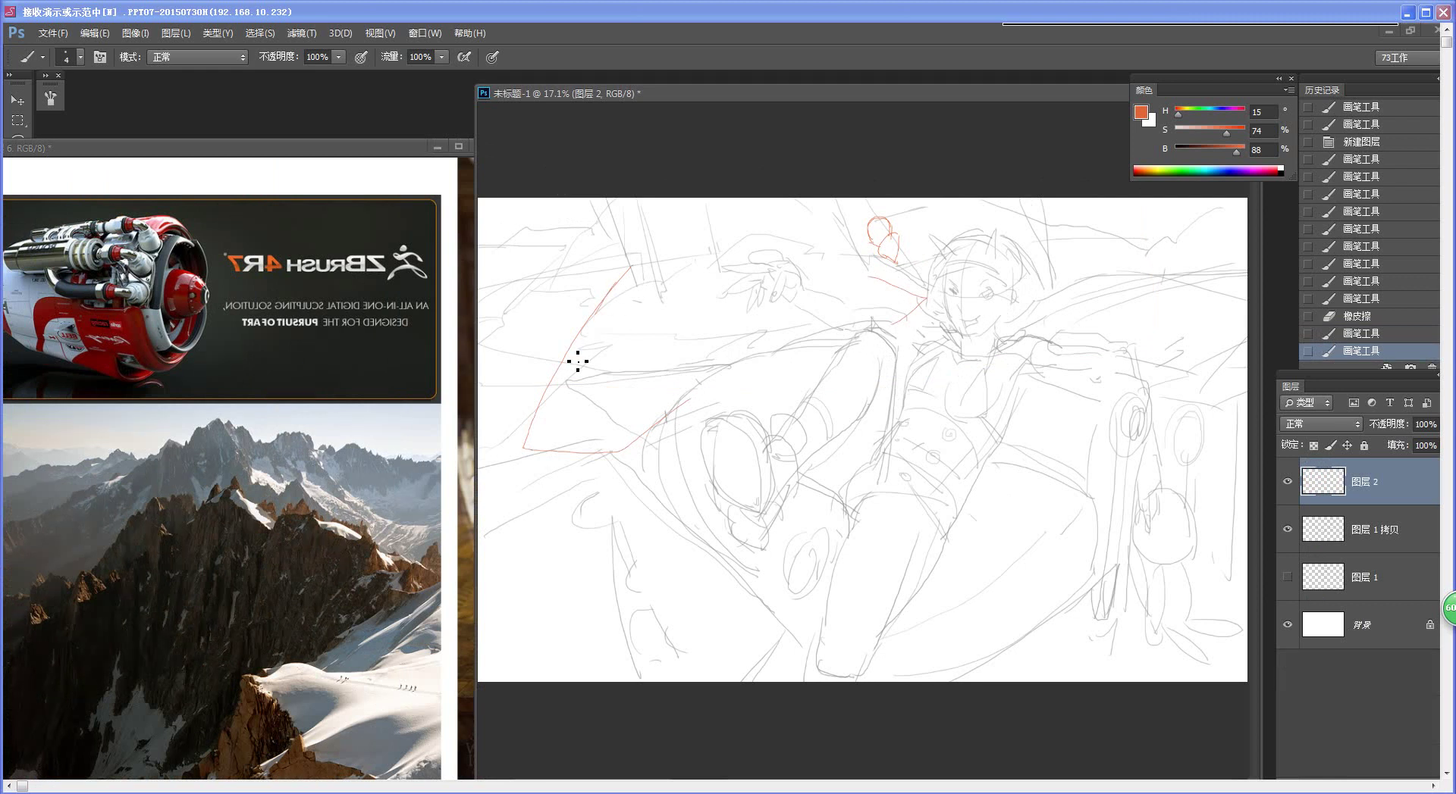
pyautogui.moveTo(578, 361)
pyautogui.mouseDown()
pyautogui.moveTo(540, 441)
pyautogui.moveTo(598, 466)
pyautogui.mouseUp()
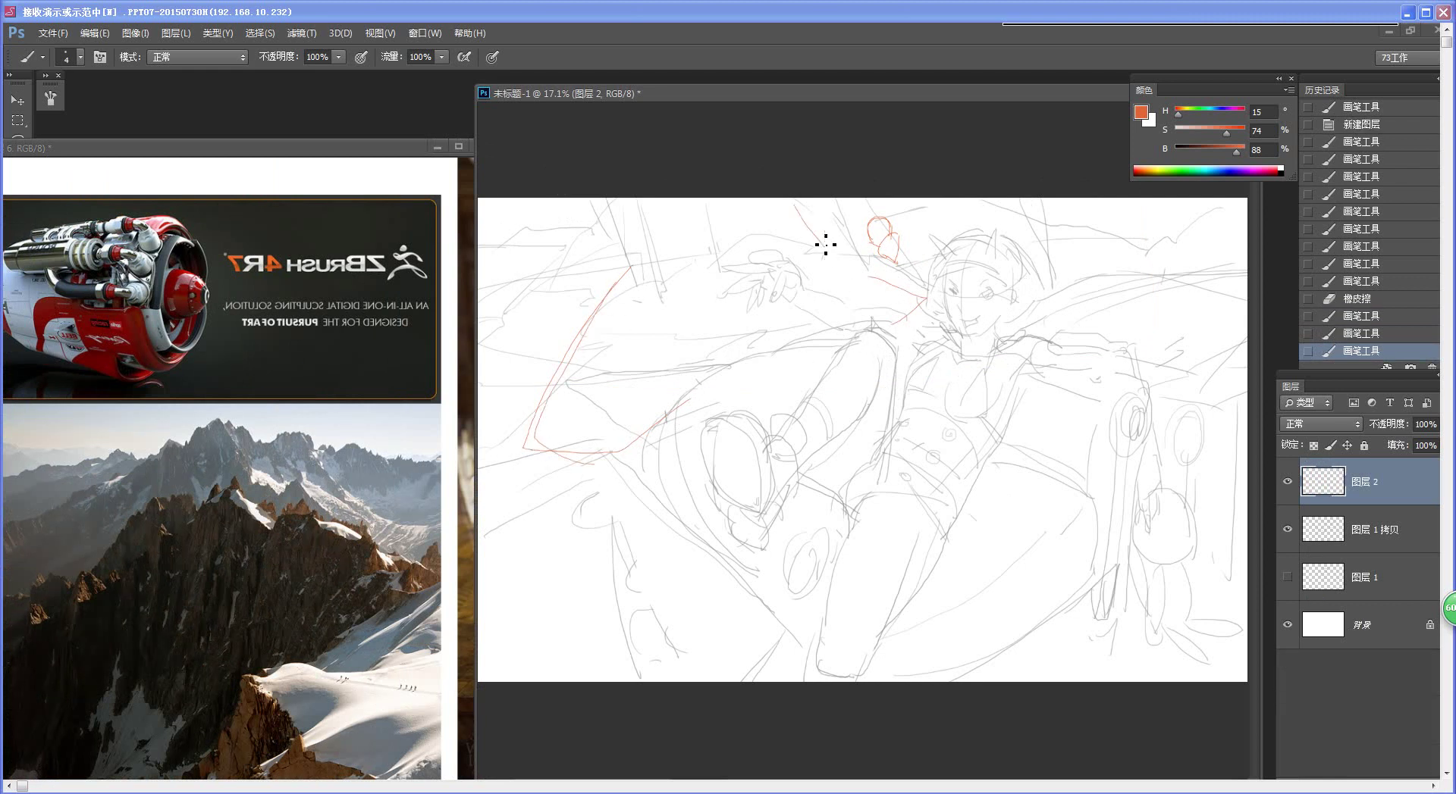
pyautogui.hotkey('ctrl', 'z')
pyautogui.moveTo(798, 199)
pyautogui.mouseDown()
pyautogui.moveTo(833, 229)
pyautogui.moveTo(839, 216)
pyautogui.mouseUp()
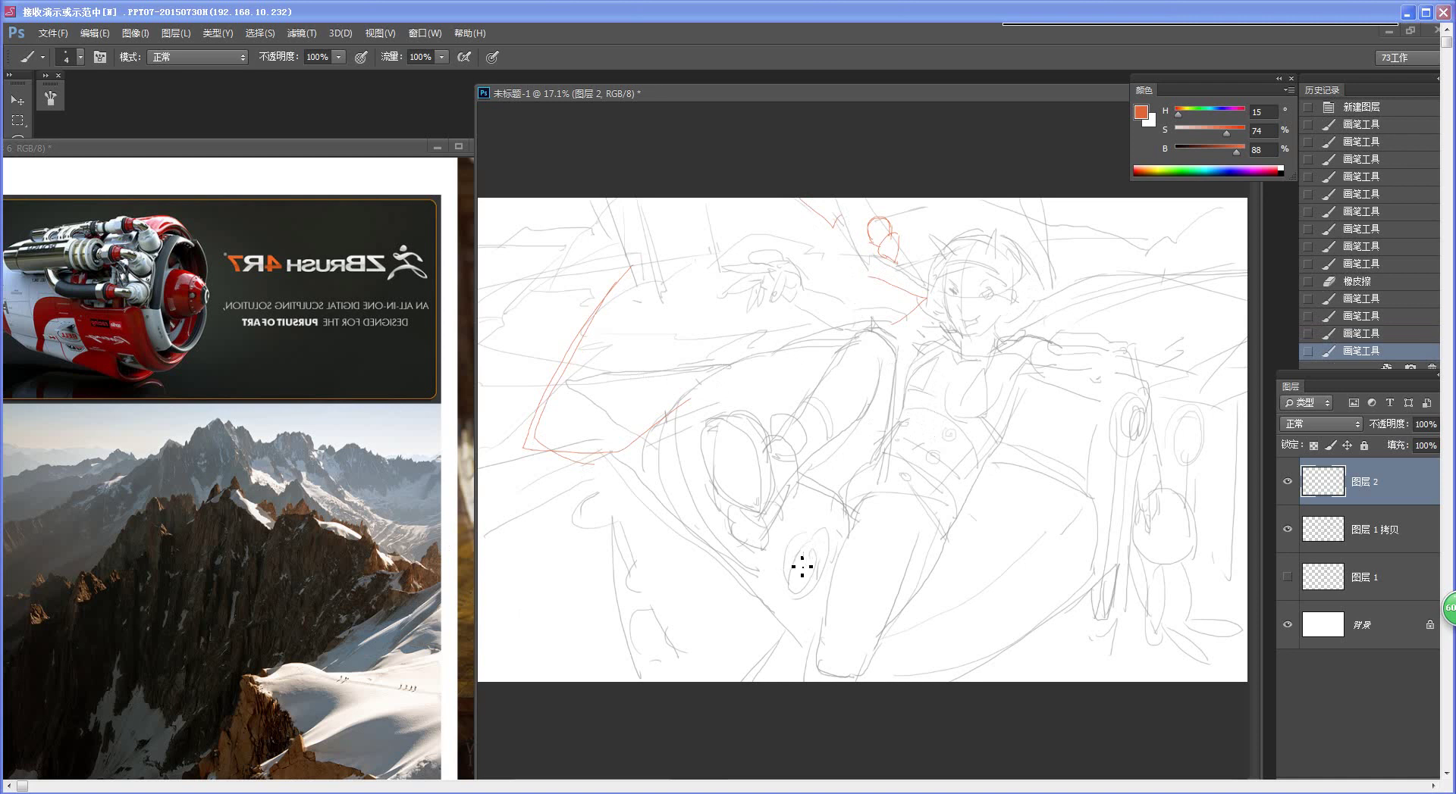
pyautogui.hotkey('ctrl', 'alt', 'z')
pyautogui.hotkey('ctrl', 'alt', 'z')
pyautogui.hotkey('ctrl', 'alt', 'z')
pyautogui.hotkey('ctrl', 'alt', 'z')
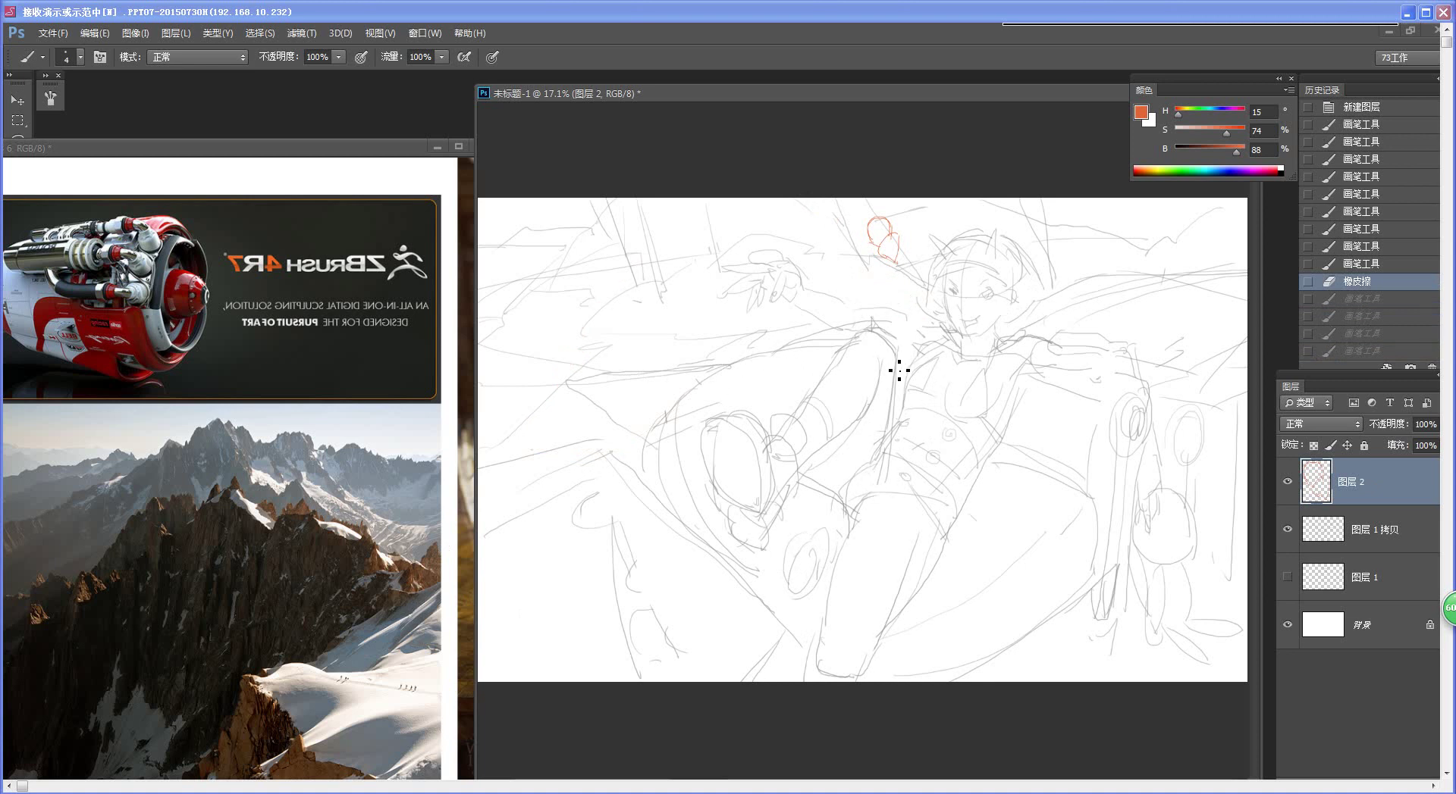
# Step: Compare the white-dress portrait, the armchair pose and the backlit couple photos with the sketch
pyautogui.moveTo(939, 455)
pyautogui.mouseDown()
pyautogui.moveTo(919, 463)
pyautogui.moveTo(952, 455)
pyautogui.mouseUp()
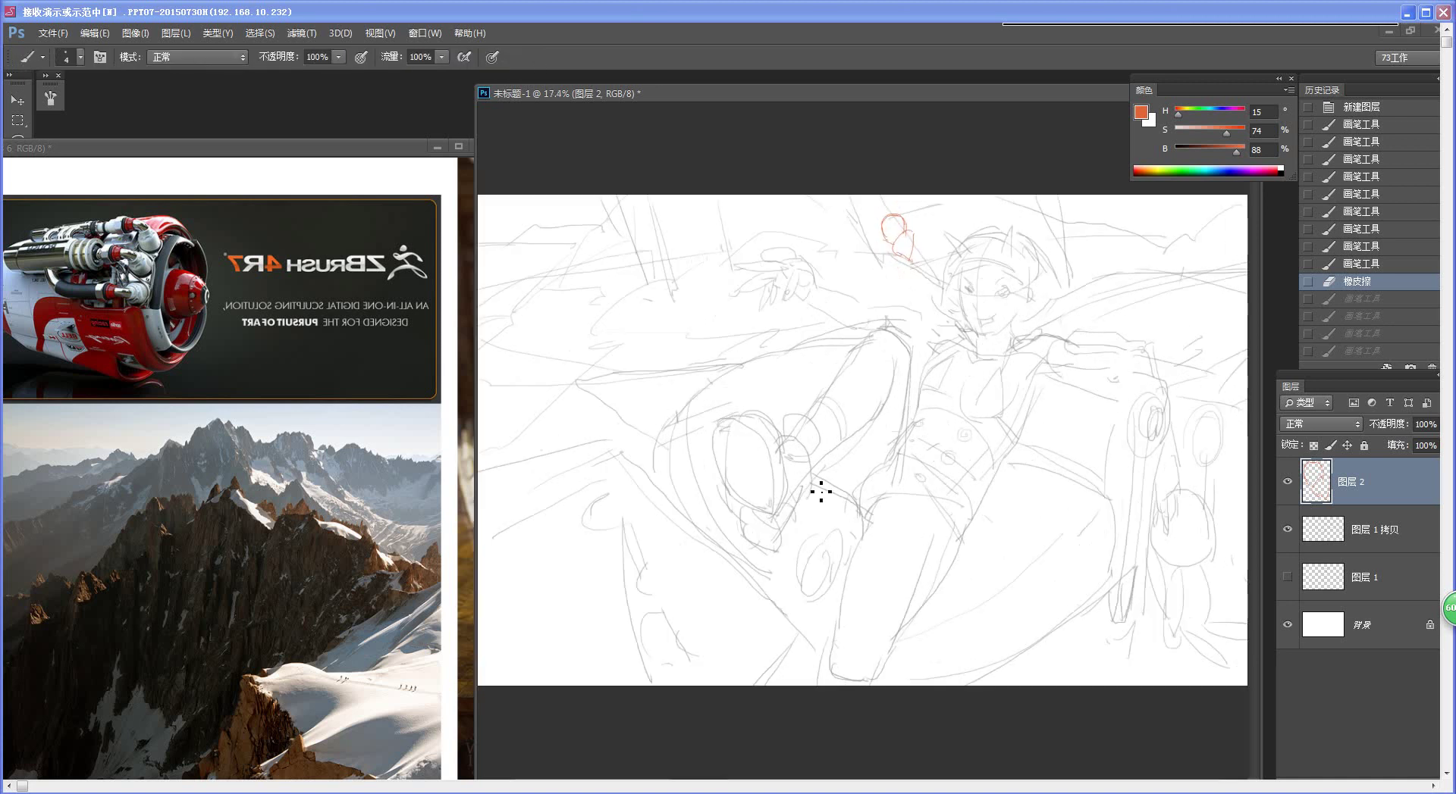
pyautogui.click(385, 554)
pyautogui.moveTo(408, 552); pyautogui.dragTo(351, 530)
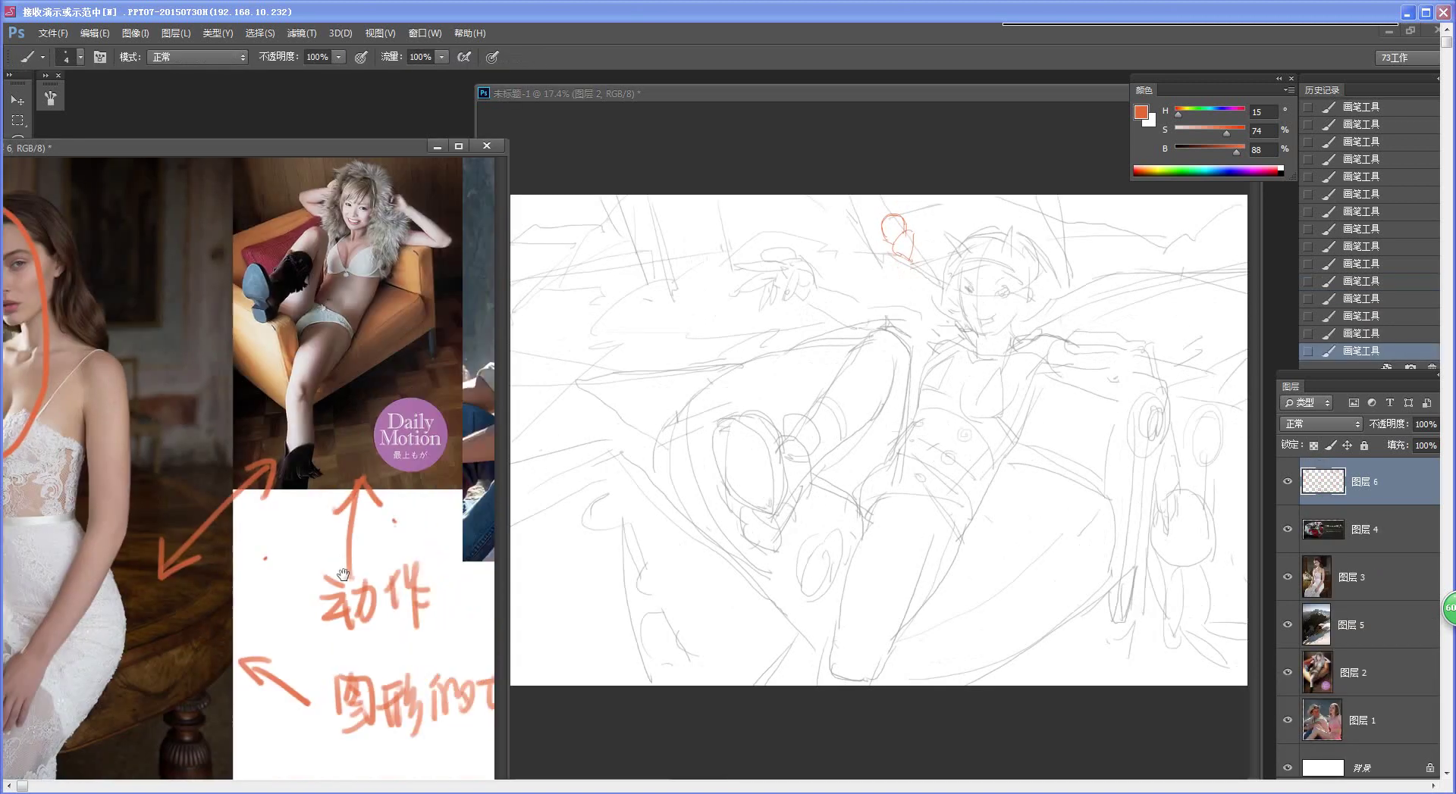
pyautogui.moveTo(418, 605); pyautogui.dragTo(611, 605)
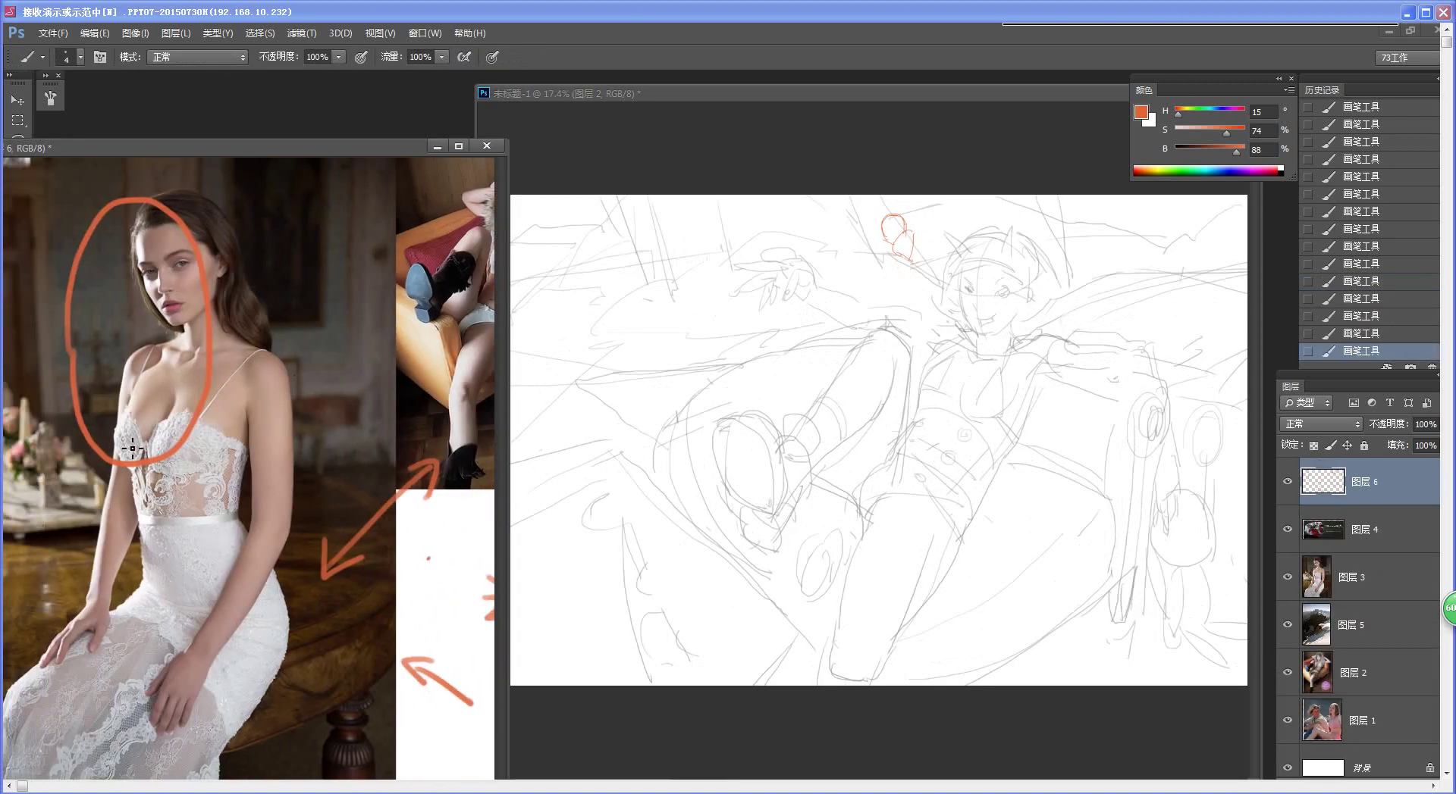
pyautogui.moveTo(311, 453); pyautogui.dragTo(83, 492)
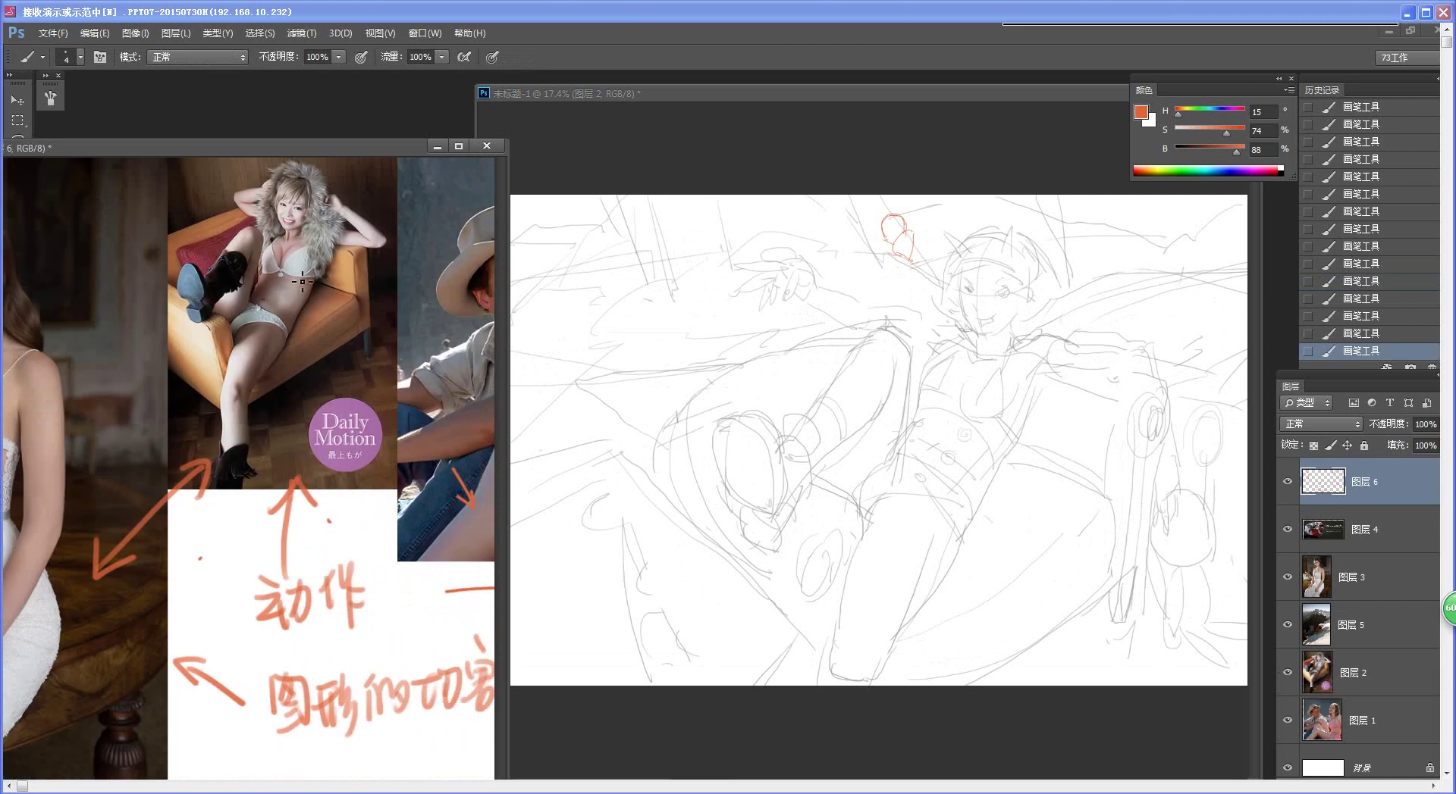
pyautogui.hscroll(6, 322, 477)
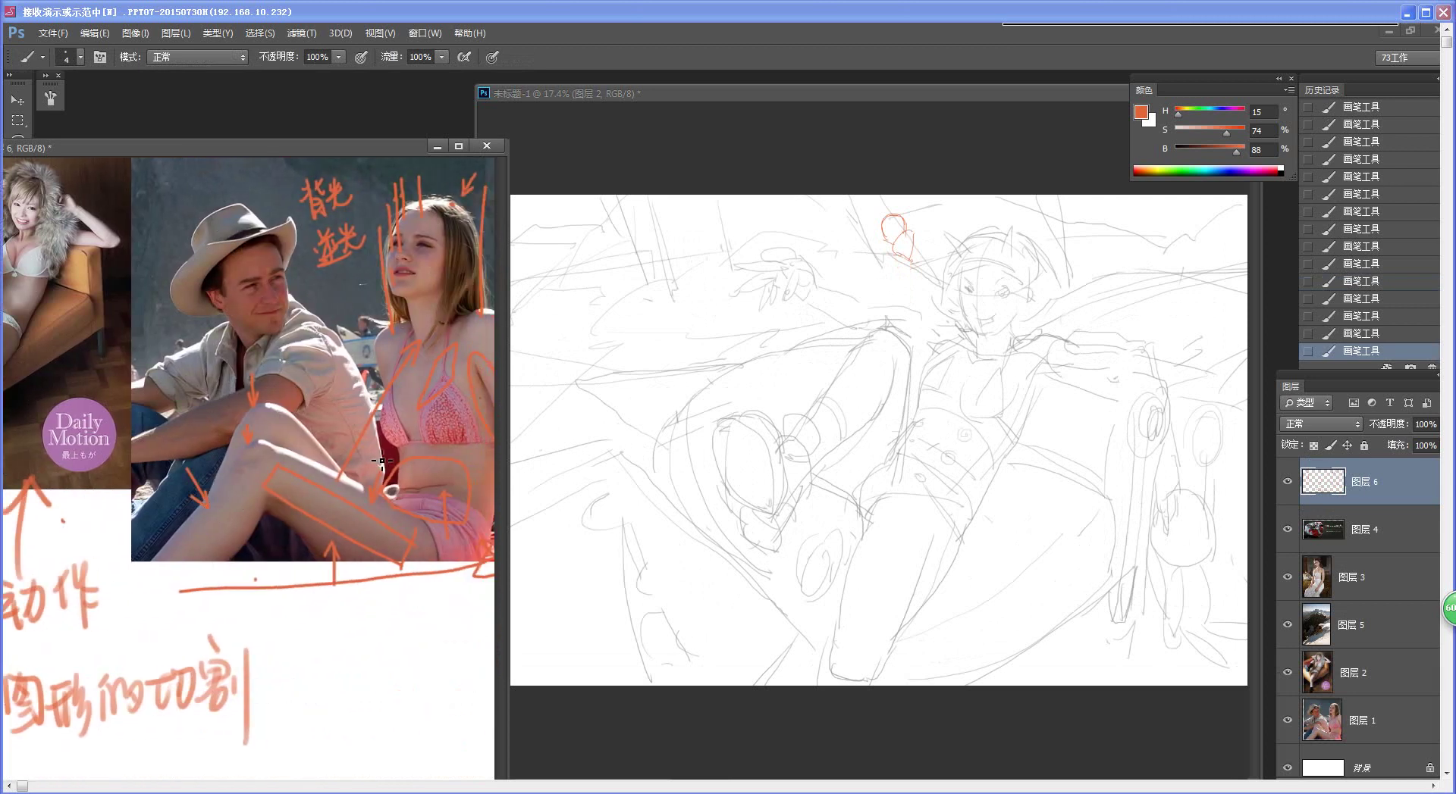
pyautogui.hscroll(3, 376, 261)
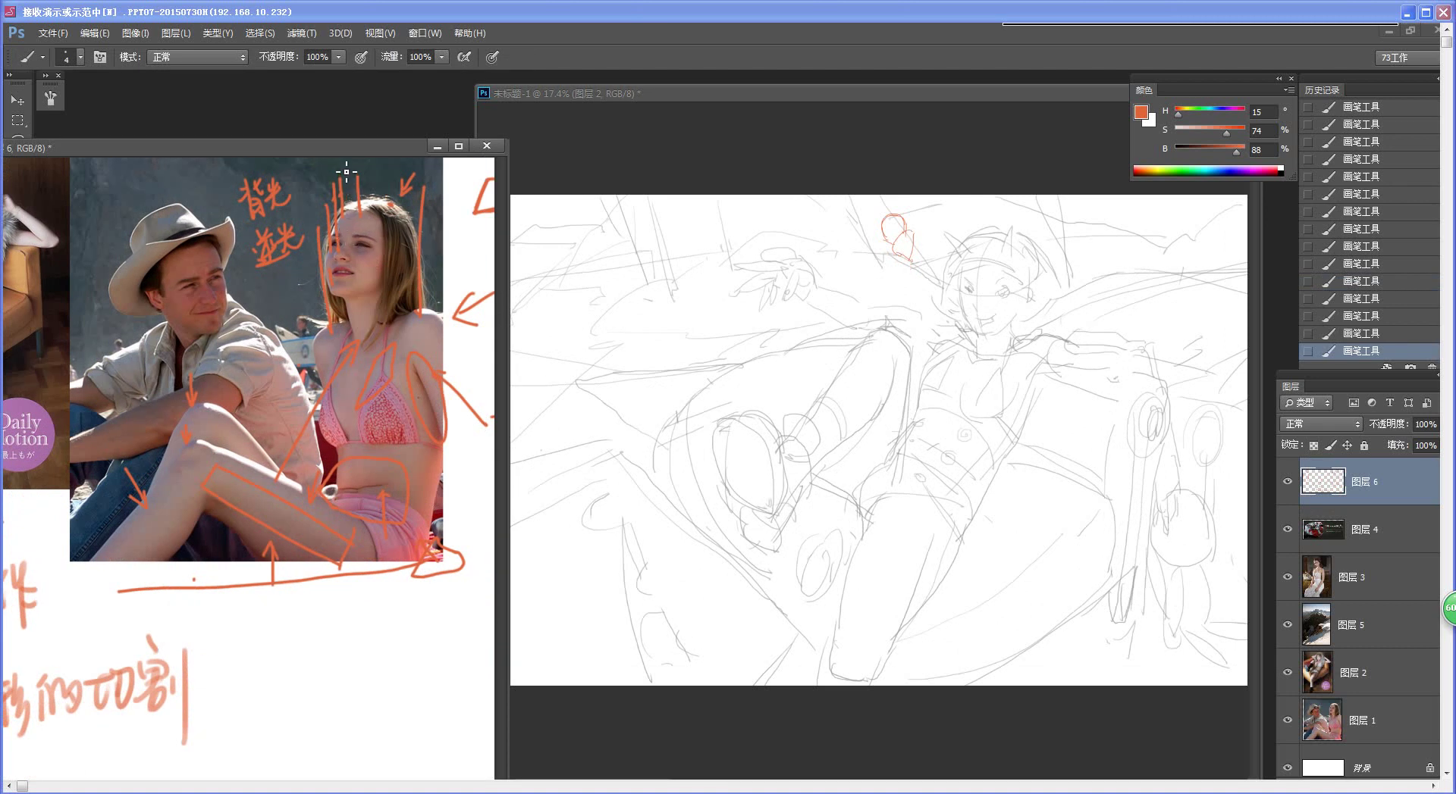
# Step: Add a short downward stroke above the woman's hair in the couple photo and examine the portrait's shoulder up close
pyautogui.moveTo(356, 178); pyautogui.dragTo(358, 200)
pyautogui.moveTo(229, 447); pyautogui.dragTo(320, 449)
pyautogui.moveTo(323, 448)
pyautogui.mouseDown()
pyautogui.moveTo(396, 445)
pyautogui.moveTo(260, 503)
pyautogui.mouseUp()
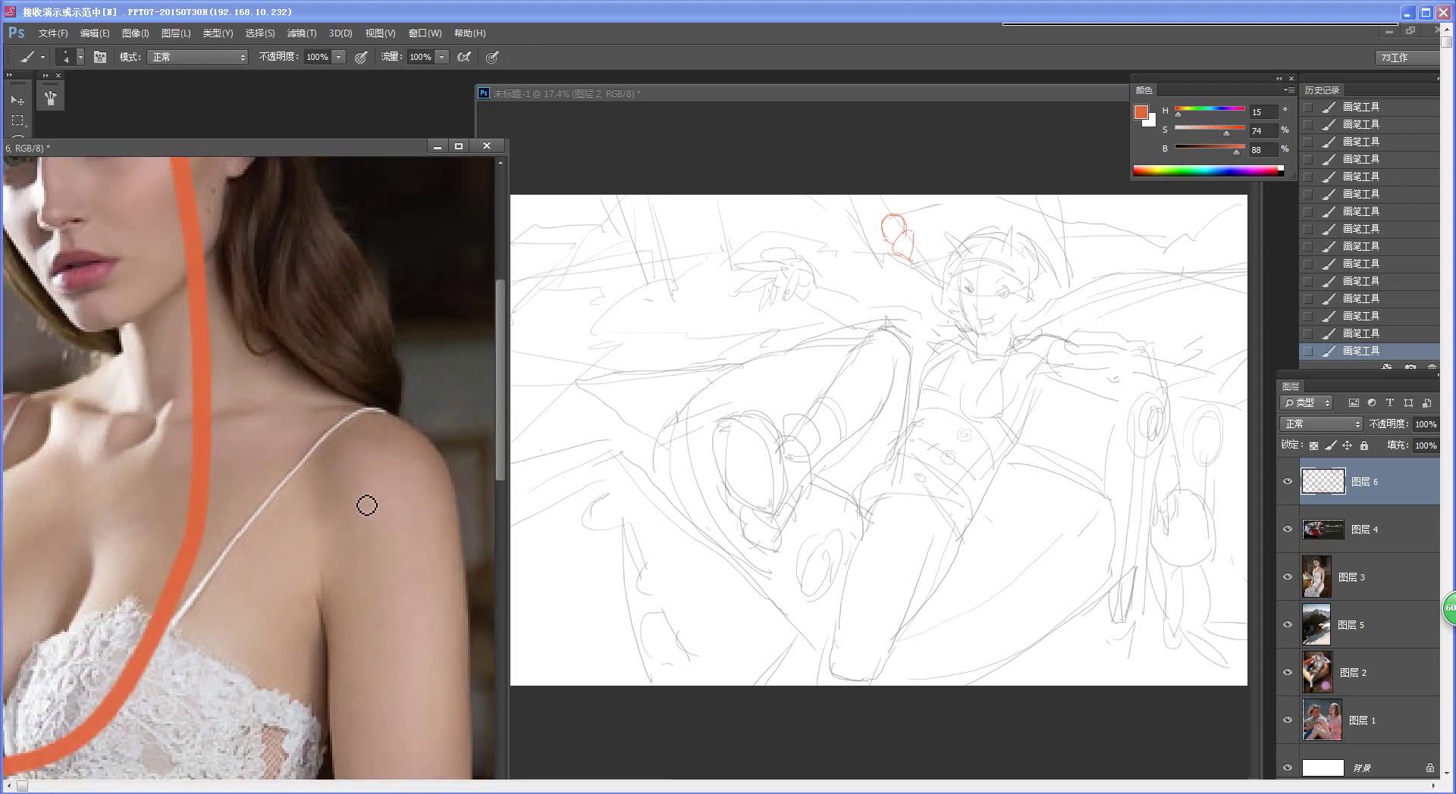
# Step: Compare the white-dress portrait, the armchair pose and the backlit couple photo, and return to the figure sketch
pyautogui.scroll(-3, 366, 507)
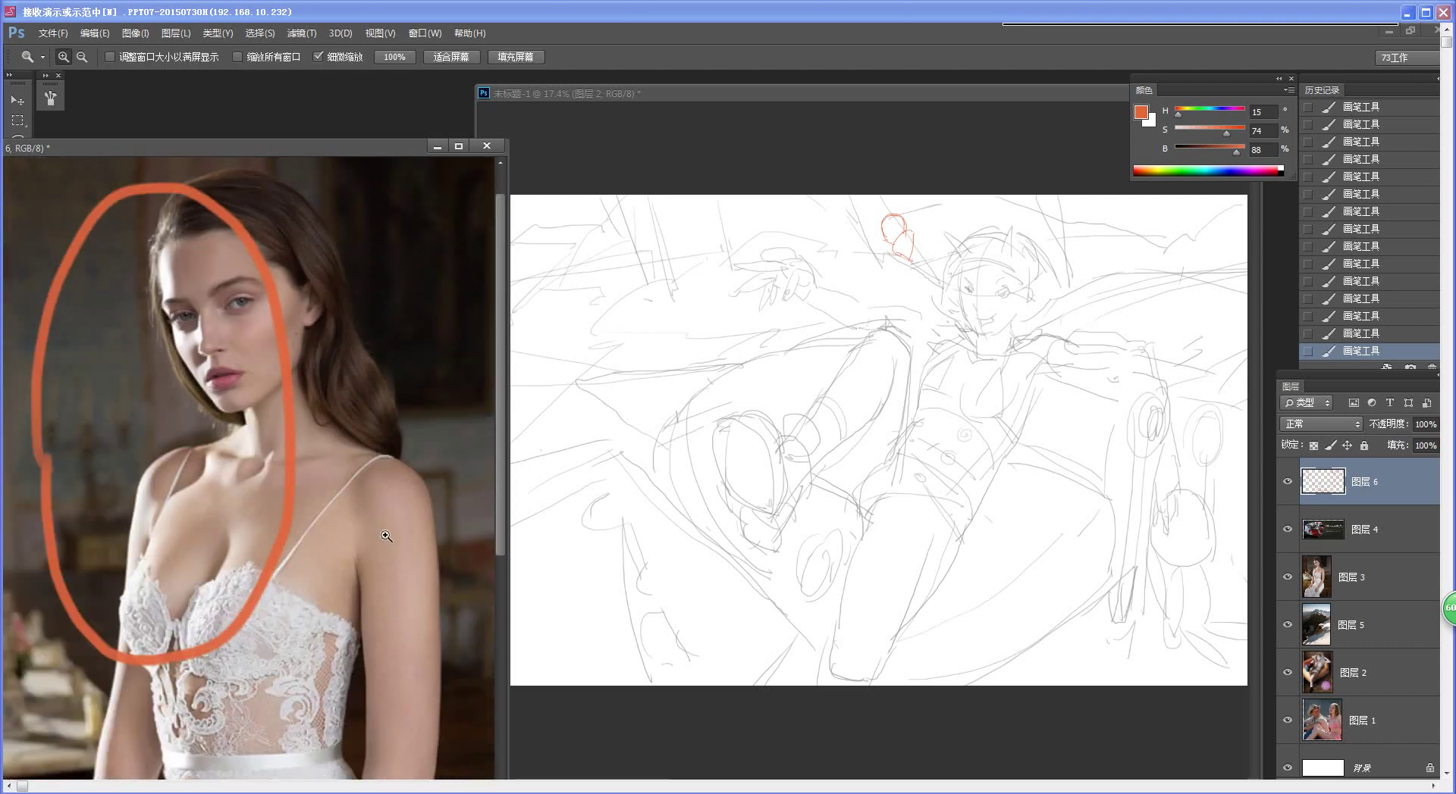
pyautogui.scroll(-2, 370, 506)
pyautogui.hscroll(5, 386, 558)
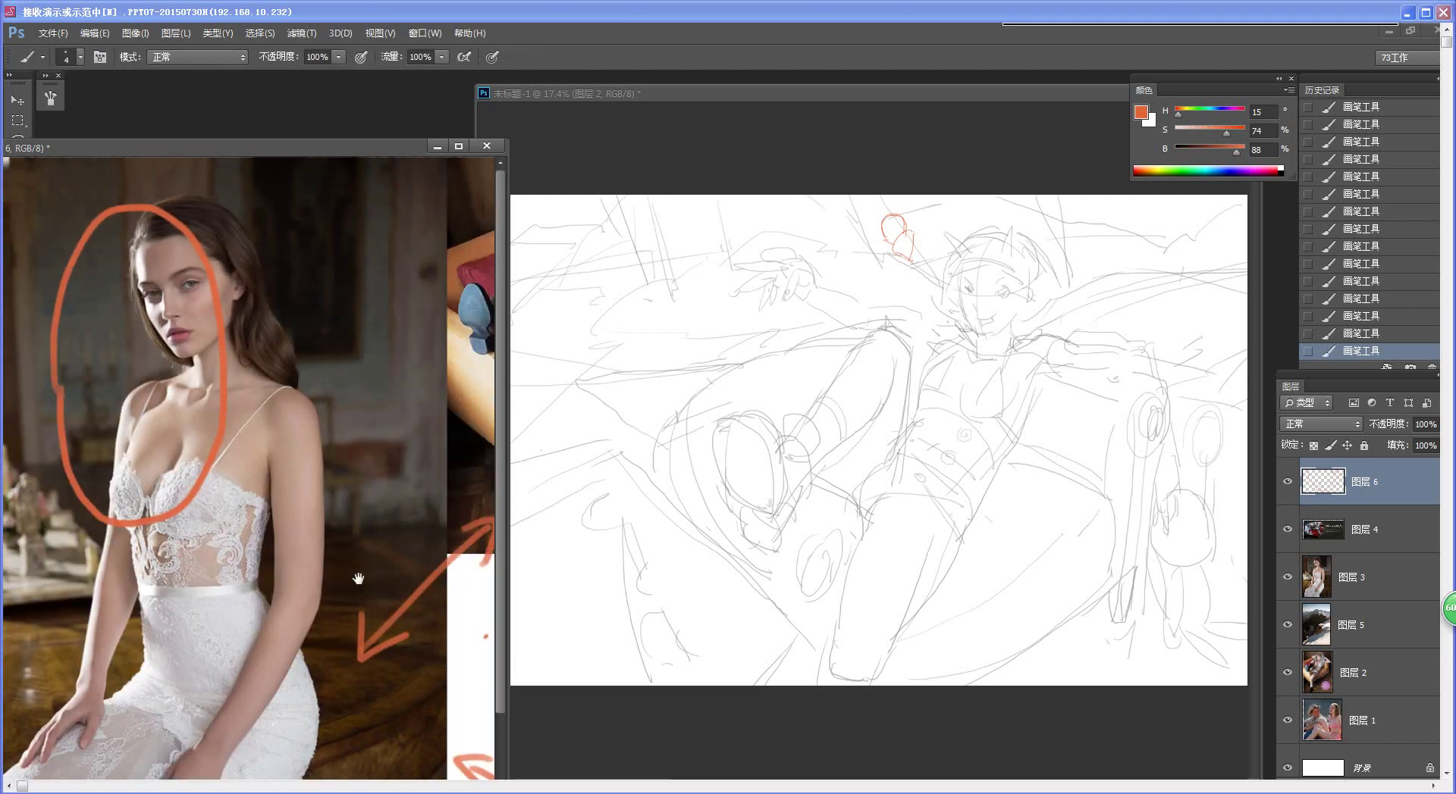
pyautogui.hscroll(3, 307, 586)
pyautogui.click(1022, 407)
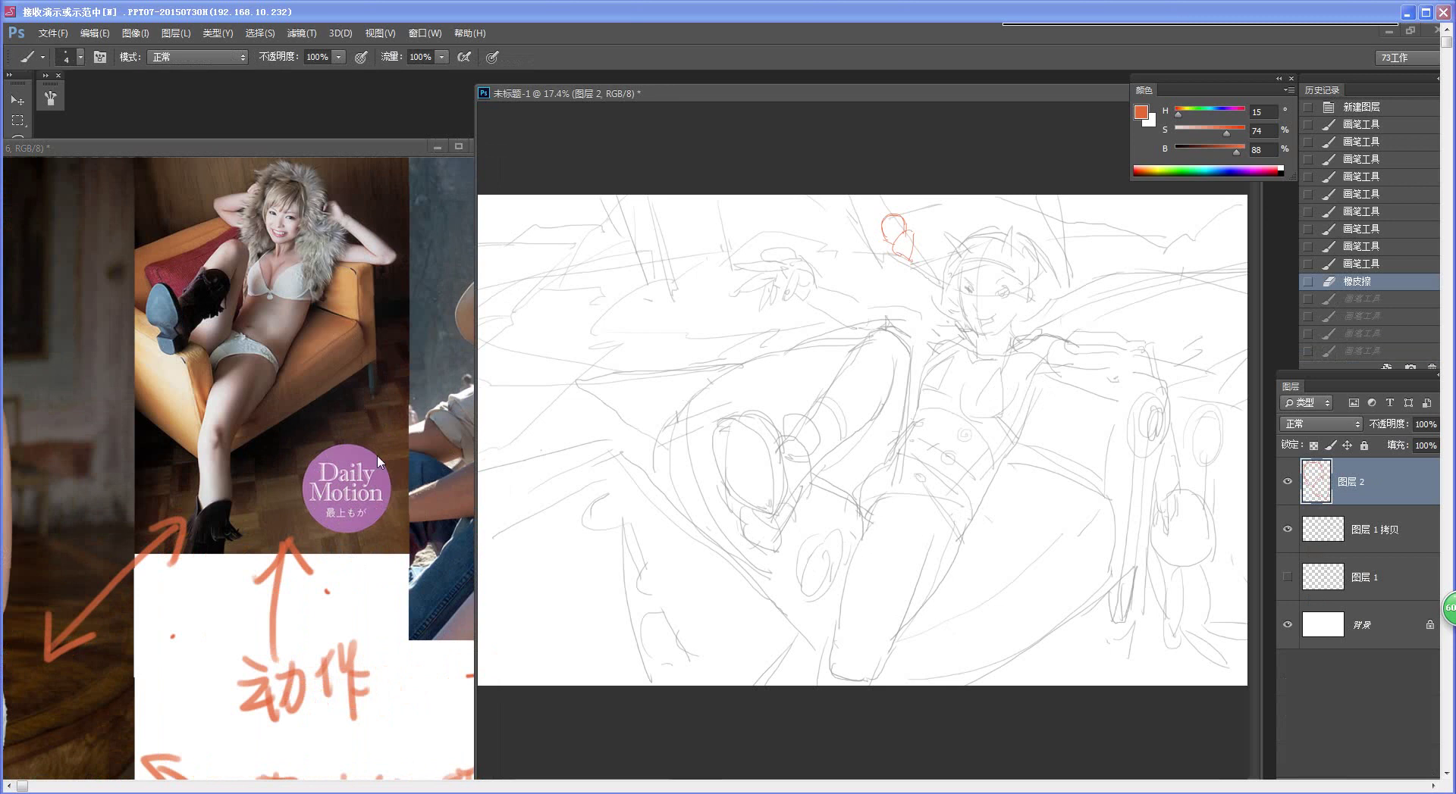
pyautogui.click(385, 495)
pyautogui.moveTo(385, 495); pyautogui.dragTo(170, 499)
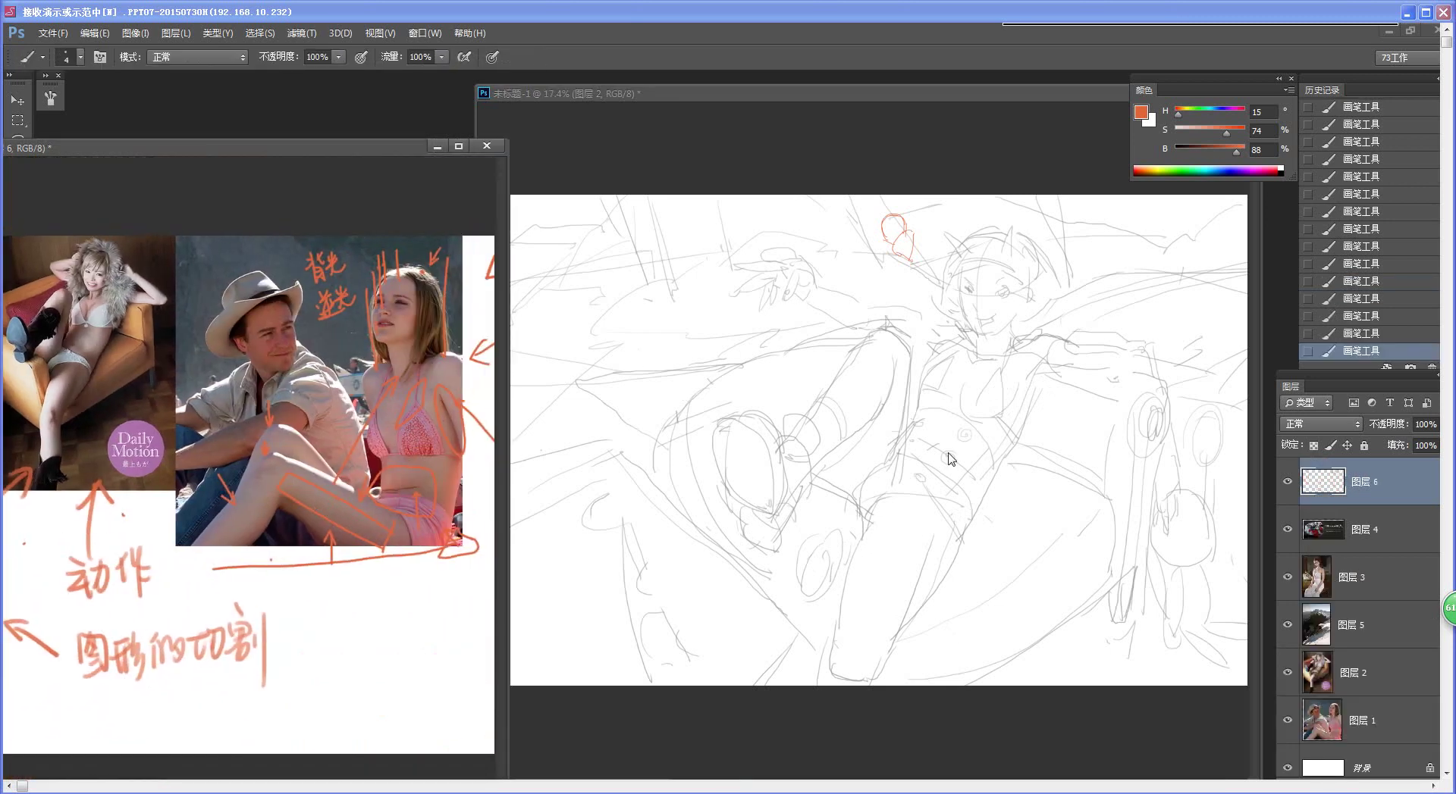
pyautogui.click(998, 545)
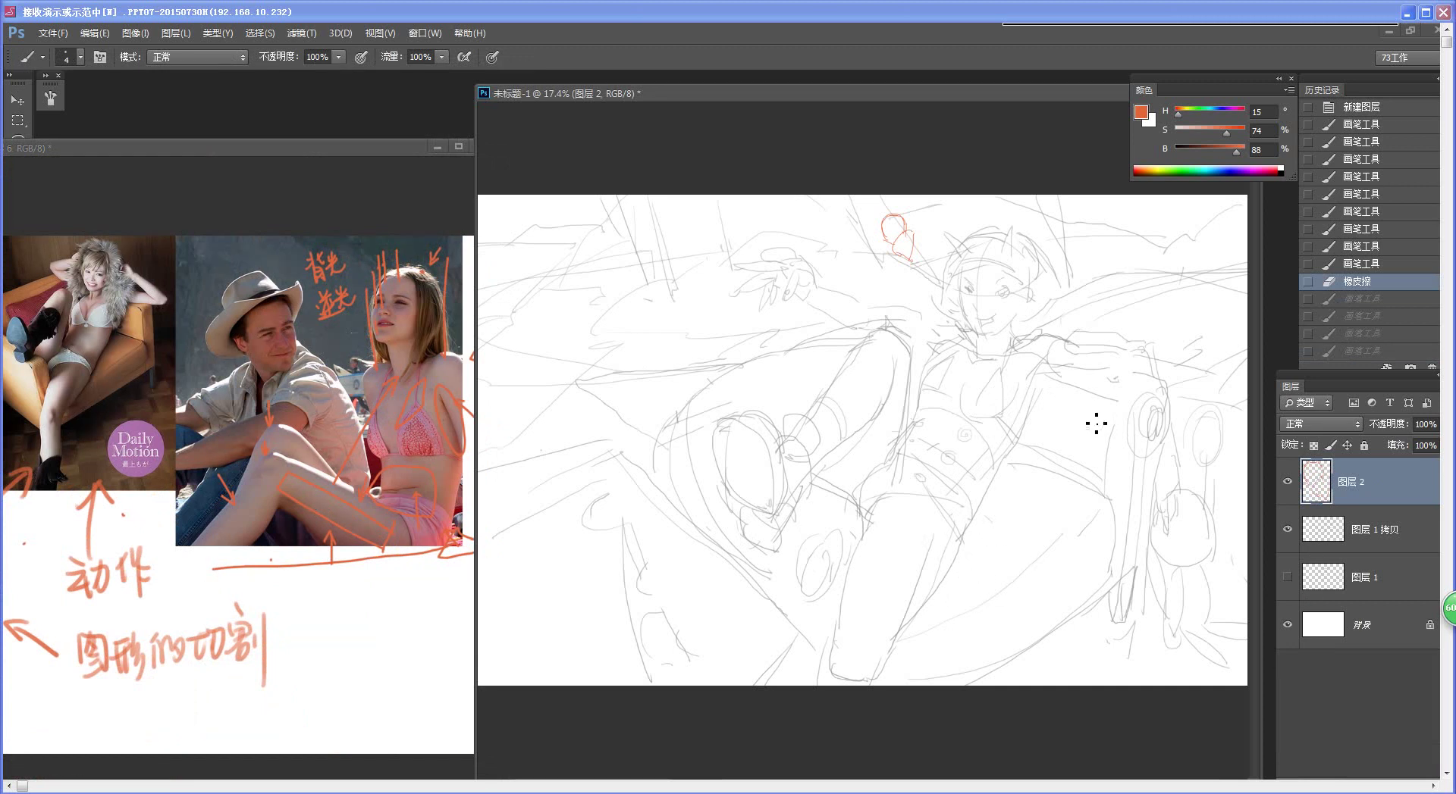
# Step: Sketch an orange tabletop with a small ornament and an upright post in the background behind the figure's raised hand
pyautogui.moveTo(561, 305)
pyautogui.mouseDown()
pyautogui.moveTo(561, 421)
pyautogui.moveTo(743, 307)
pyautogui.mouseUp()
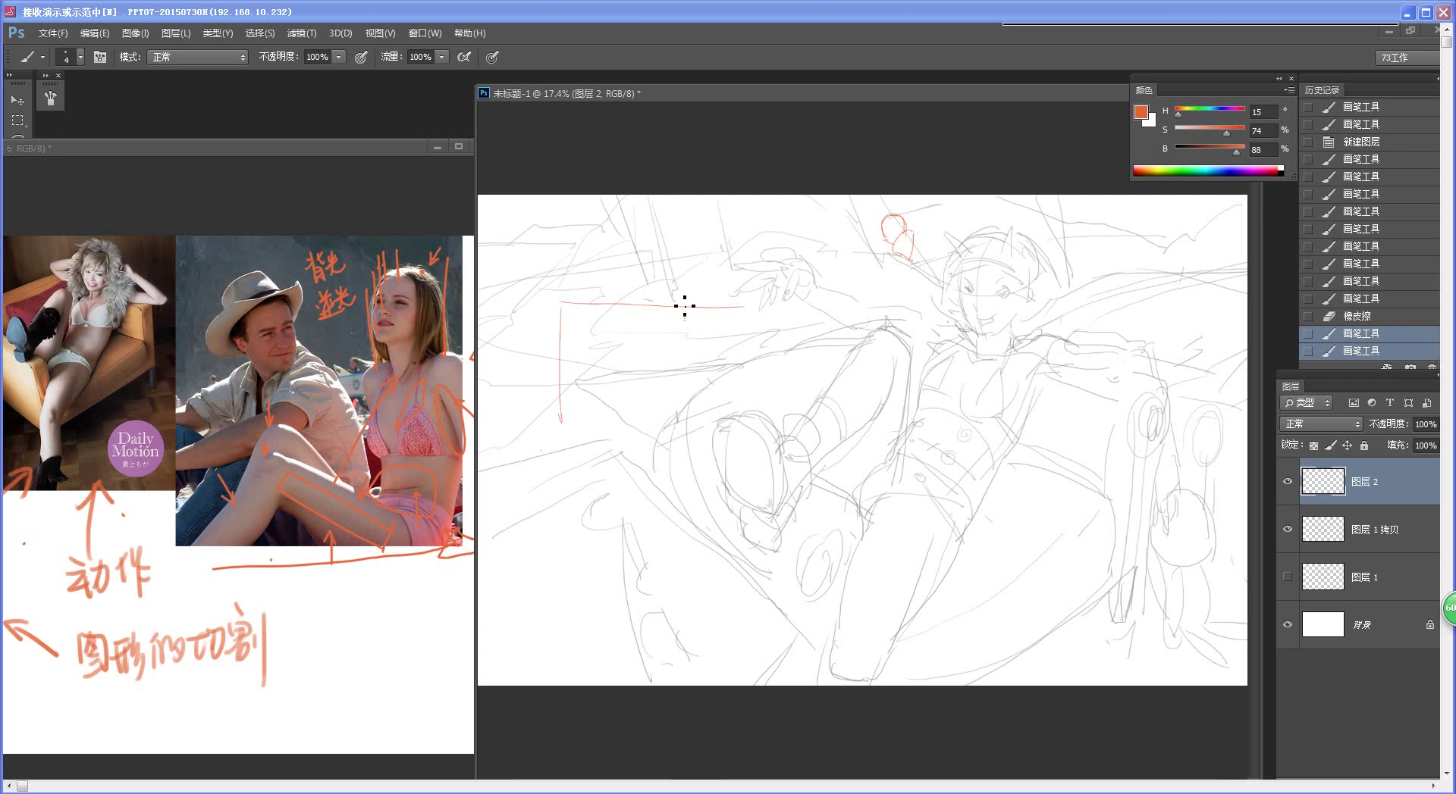
pyautogui.moveTo(572, 292)
pyautogui.mouseDown()
pyautogui.moveTo(623, 298)
pyautogui.moveTo(578, 313)
pyautogui.mouseUp()
pyautogui.moveTo(583, 264)
pyautogui.mouseDown()
pyautogui.moveTo(593, 288)
pyautogui.moveTo(640, 200)
pyautogui.moveTo(614, 200)
pyautogui.moveTo(628, 303)
pyautogui.moveTo(554, 307)
pyautogui.mouseUp()
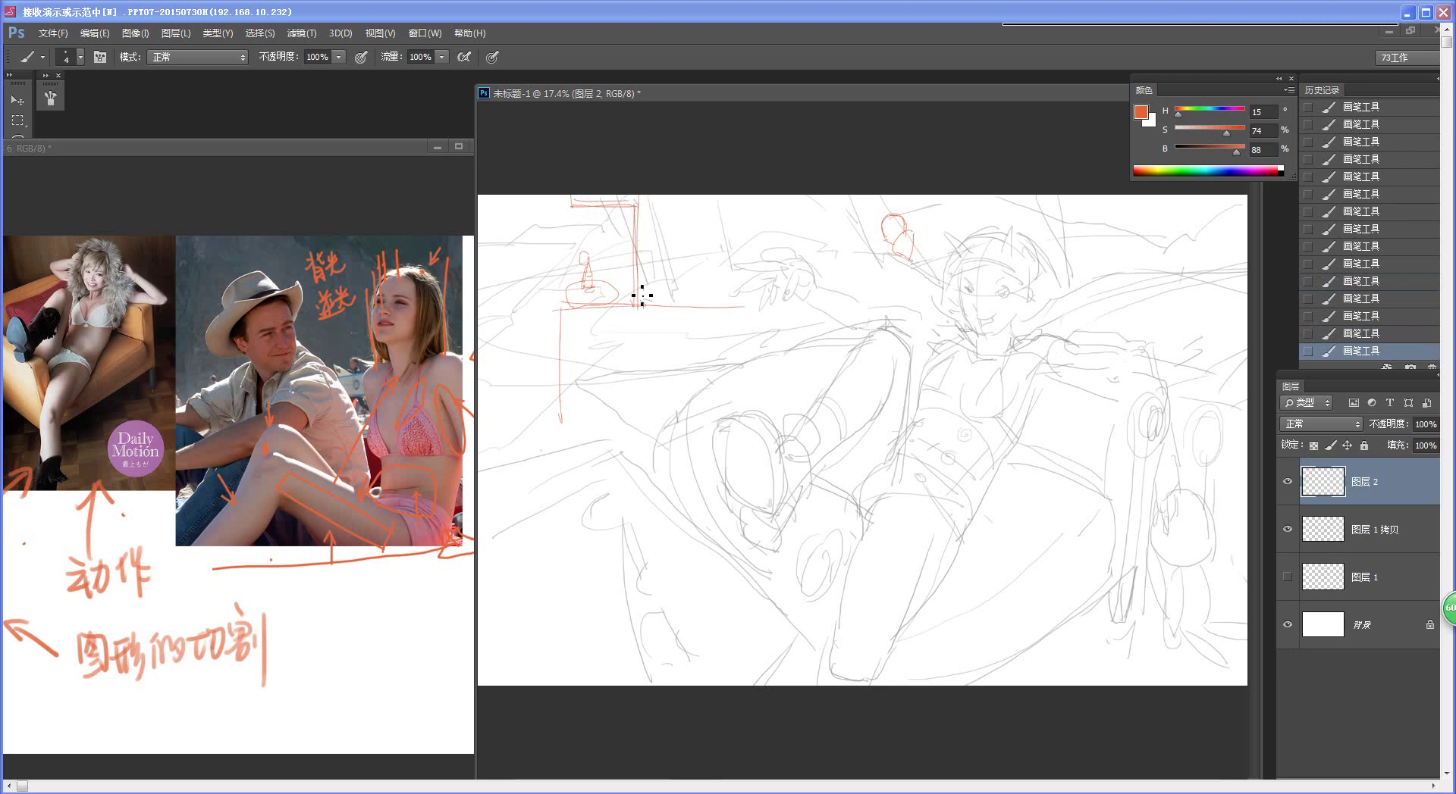
pyautogui.moveTo(637, 215)
pyautogui.mouseDown()
pyautogui.moveTo(633, 303)
pyautogui.moveTo(791, 307)
pyautogui.moveTo(747, 307)
pyautogui.mouseUp()
# Step: Clean up the lines around the post with the eraser and add a top line and second post above the tabletop
pyautogui.hotkey('ctrl', 'space')
pyautogui.hotkey('ctrl', 'space')
pyautogui.press('e')
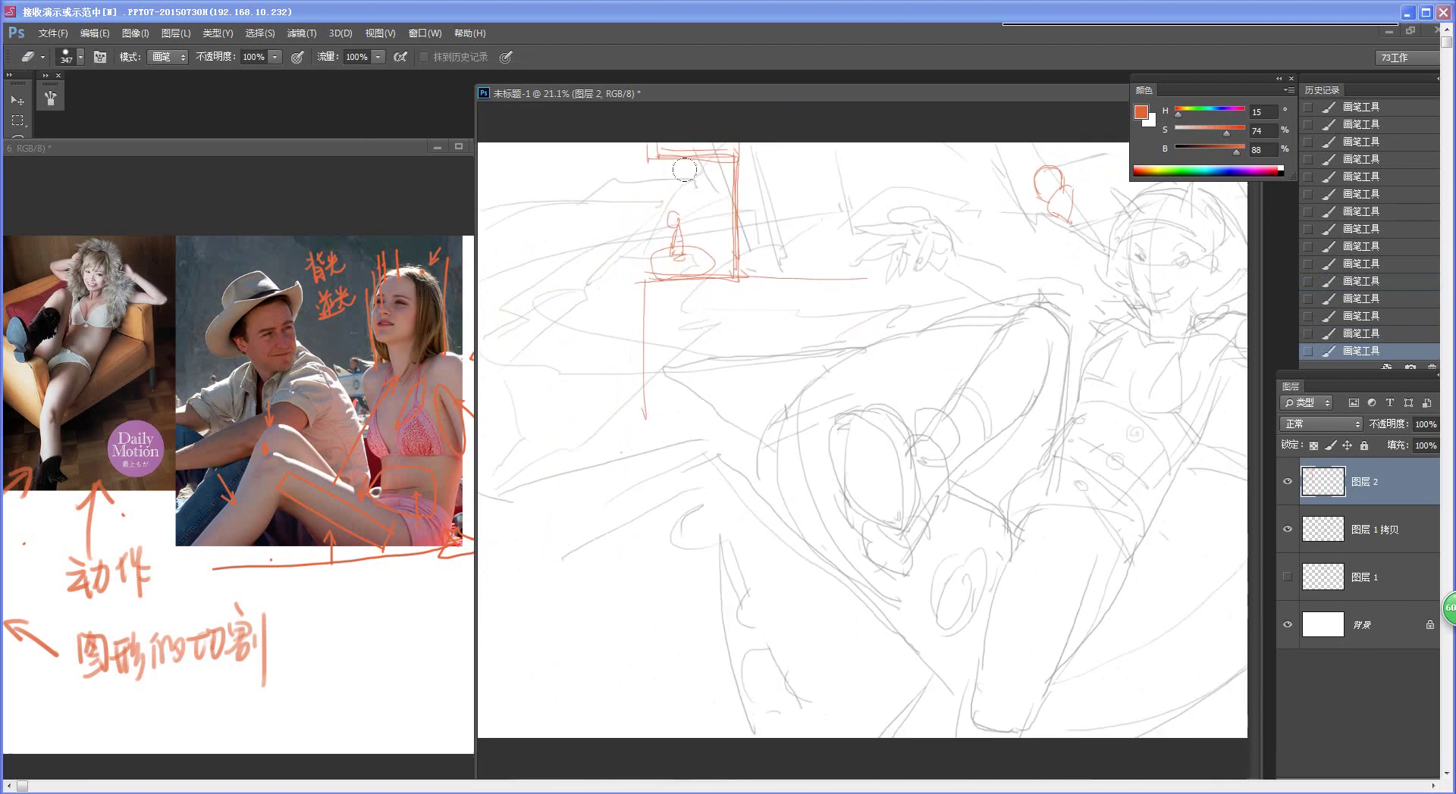
pyautogui.press('b')
pyautogui.moveTo(682, 144)
pyautogui.mouseDown()
pyautogui.moveTo(742, 171)
pyautogui.moveTo(704, 153)
pyautogui.moveTo(737, 166)
pyautogui.moveTo(708, 149)
pyautogui.moveTo(928, 160)
pyautogui.moveTo(901, 181)
pyautogui.moveTo(891, 262)
pyautogui.moveTo(928, 269)
pyautogui.mouseUp()
pyautogui.hotkey('ctrl', 'space')
pyautogui.moveTo(802, 439); pyautogui.dragTo(747, 449)
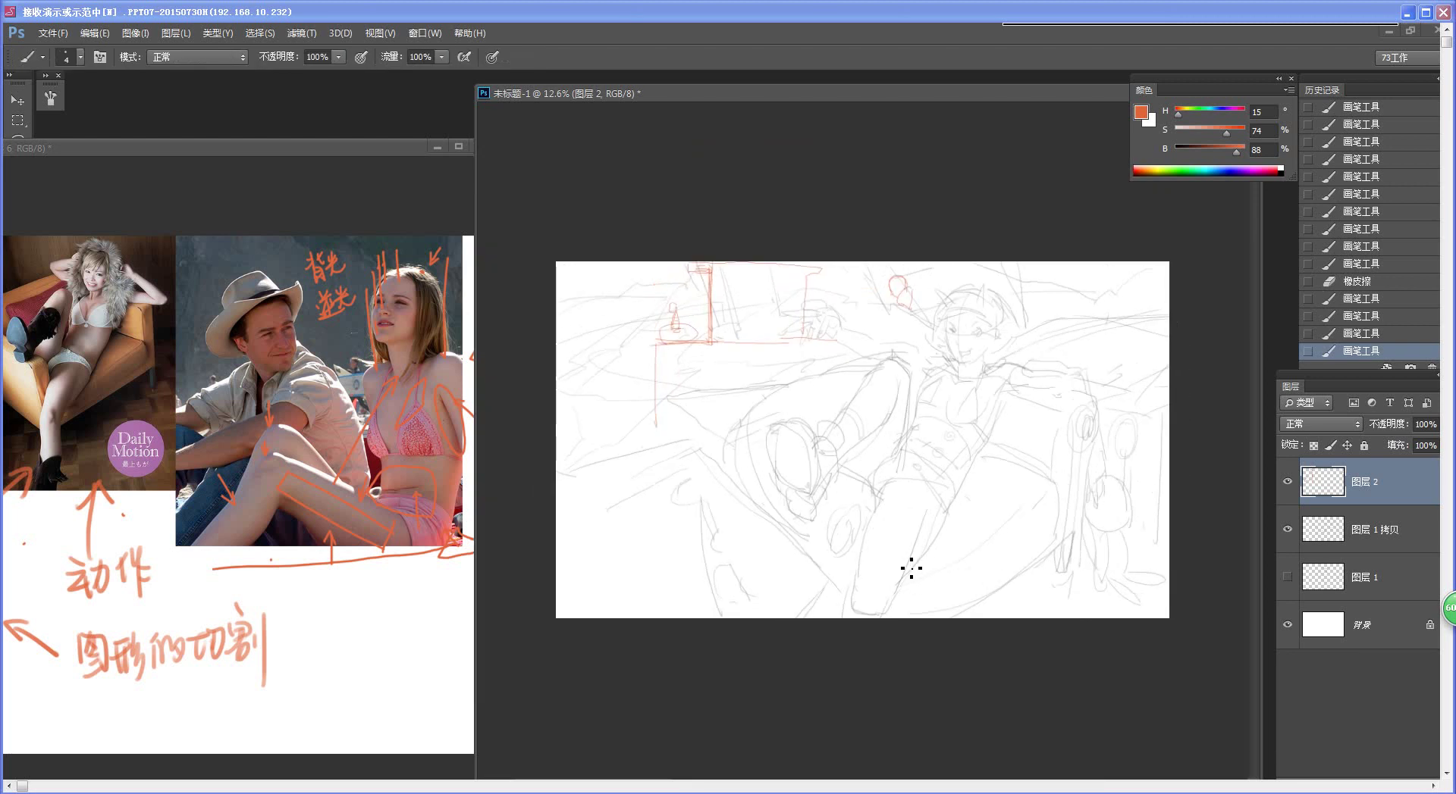
# Step: Sketch a tall and a short upright box standing on a ground line beside the table's left edge
pyautogui.scroll(1, 903, 445)
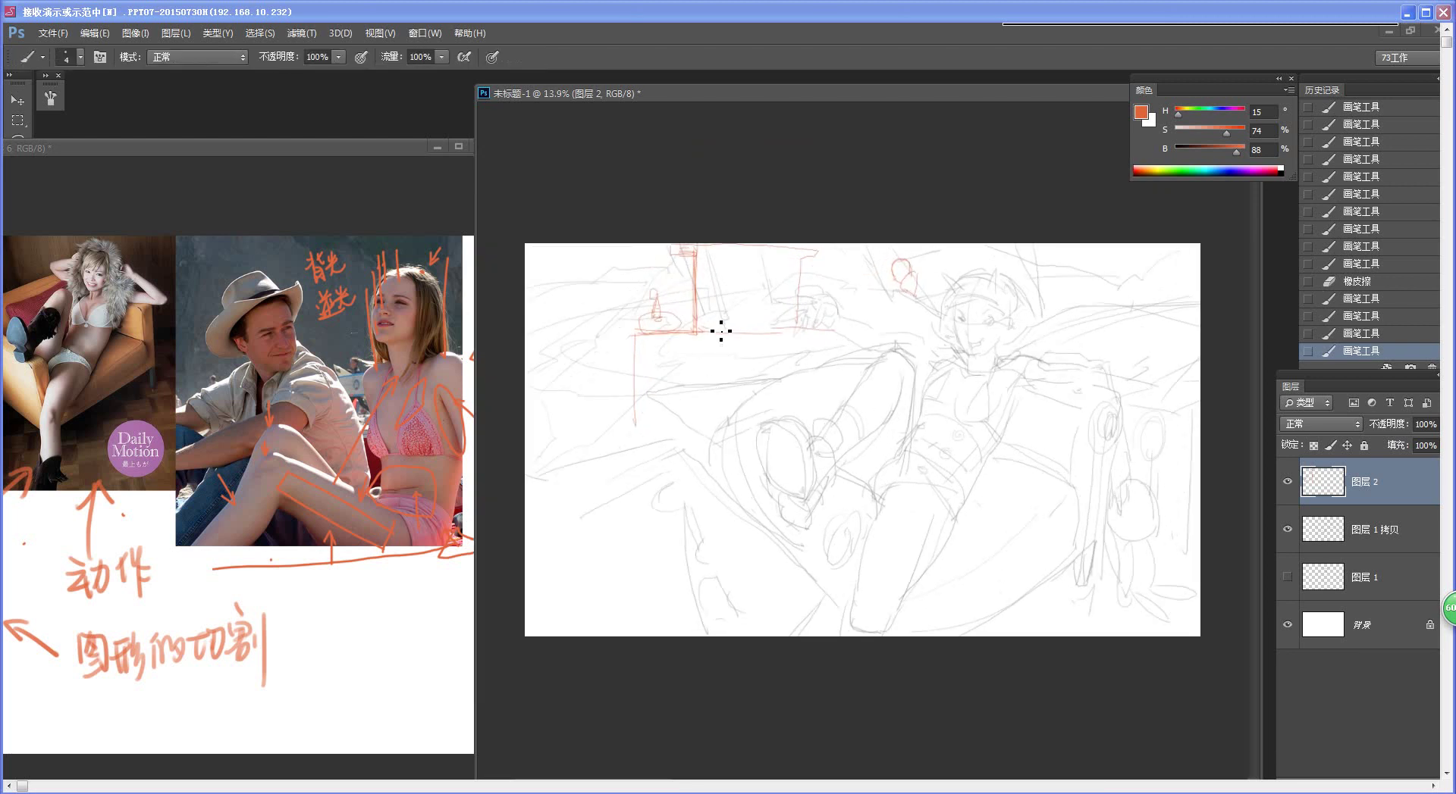
pyautogui.scroll(2, 721, 330)
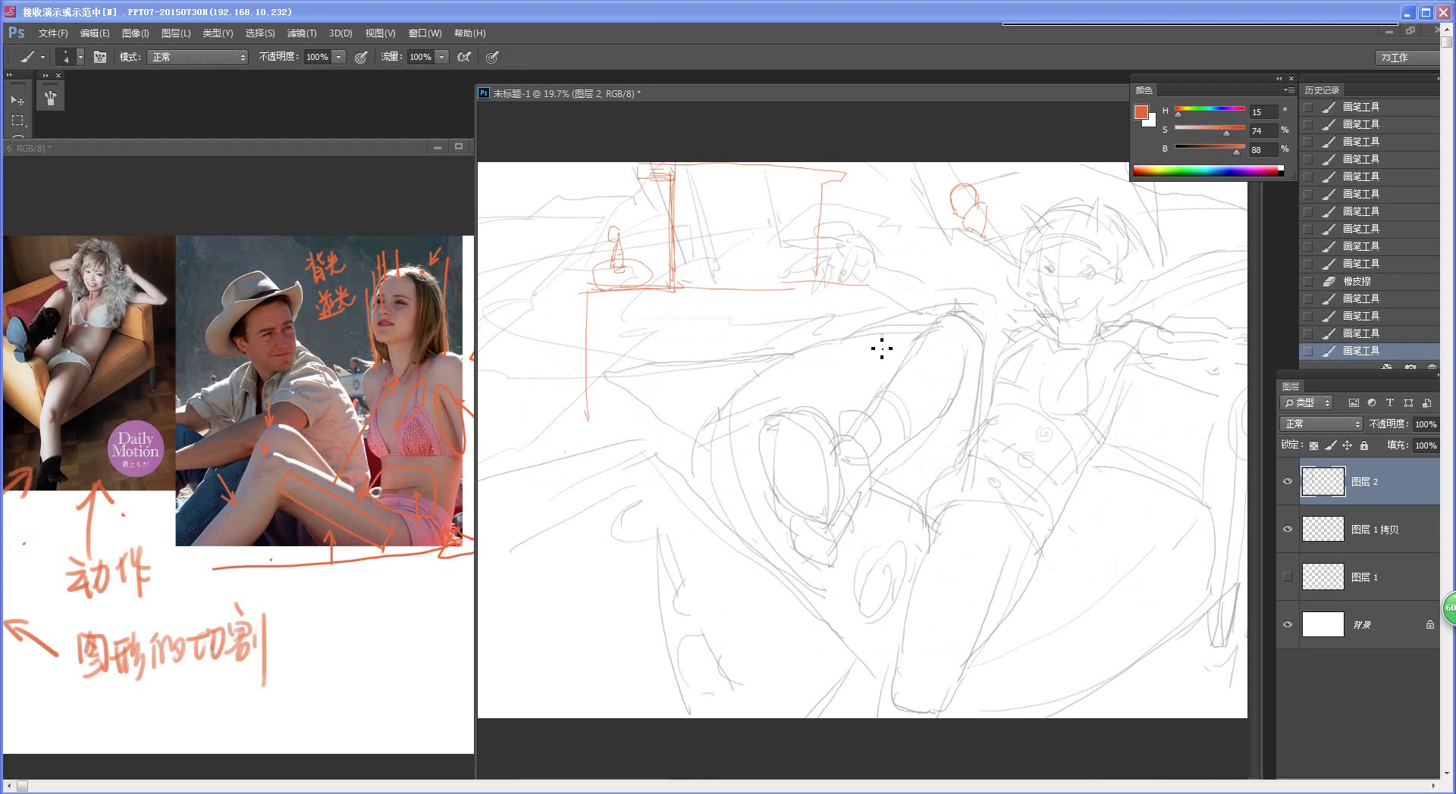
pyautogui.scroll(-2, 882, 349)
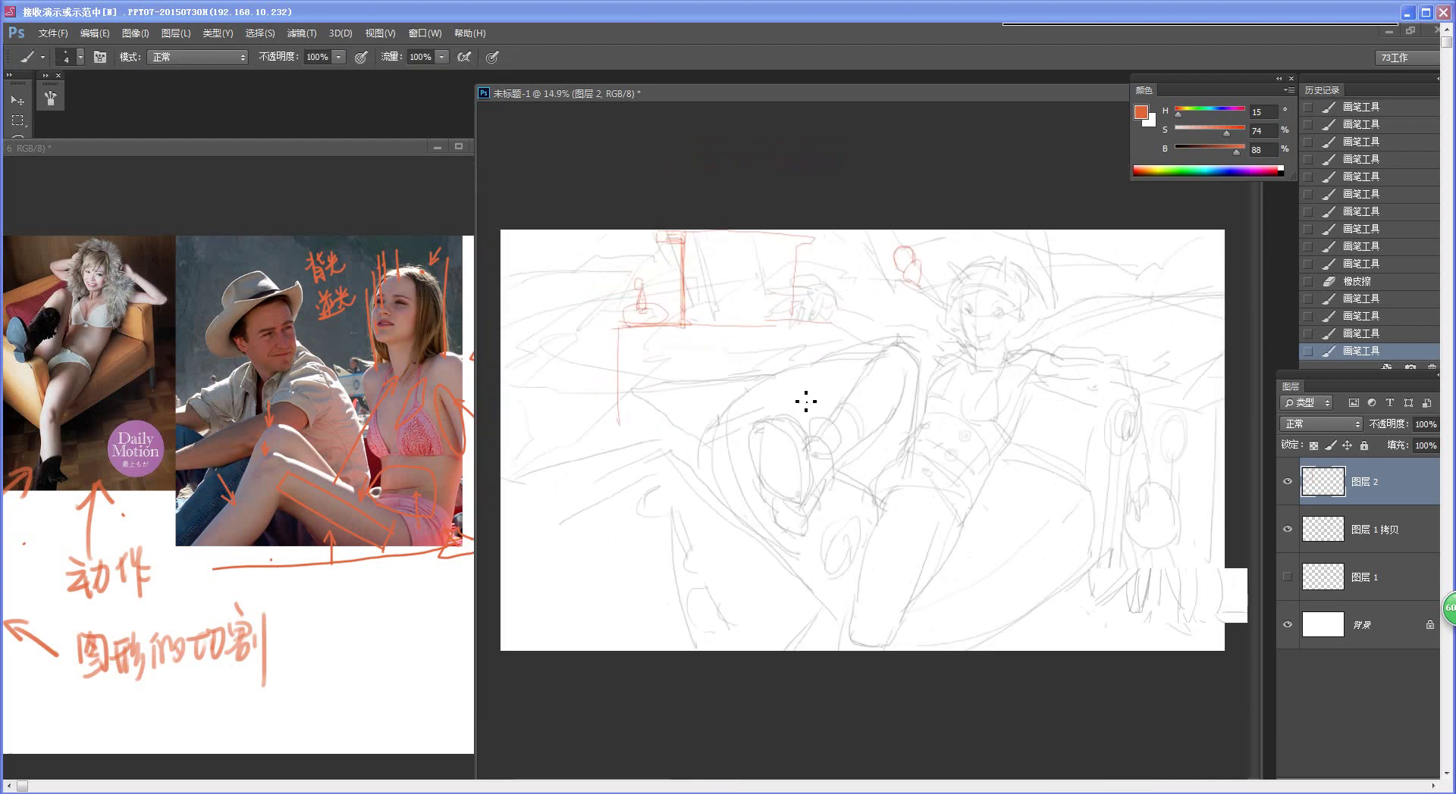
pyautogui.moveTo(530, 305)
pyautogui.mouseDown()
pyautogui.moveTo(532, 408)
pyautogui.moveTo(548, 417)
pyautogui.moveTo(533, 416)
pyautogui.mouseUp()
pyautogui.moveTo(510, 419); pyautogui.dragTo(575, 419)
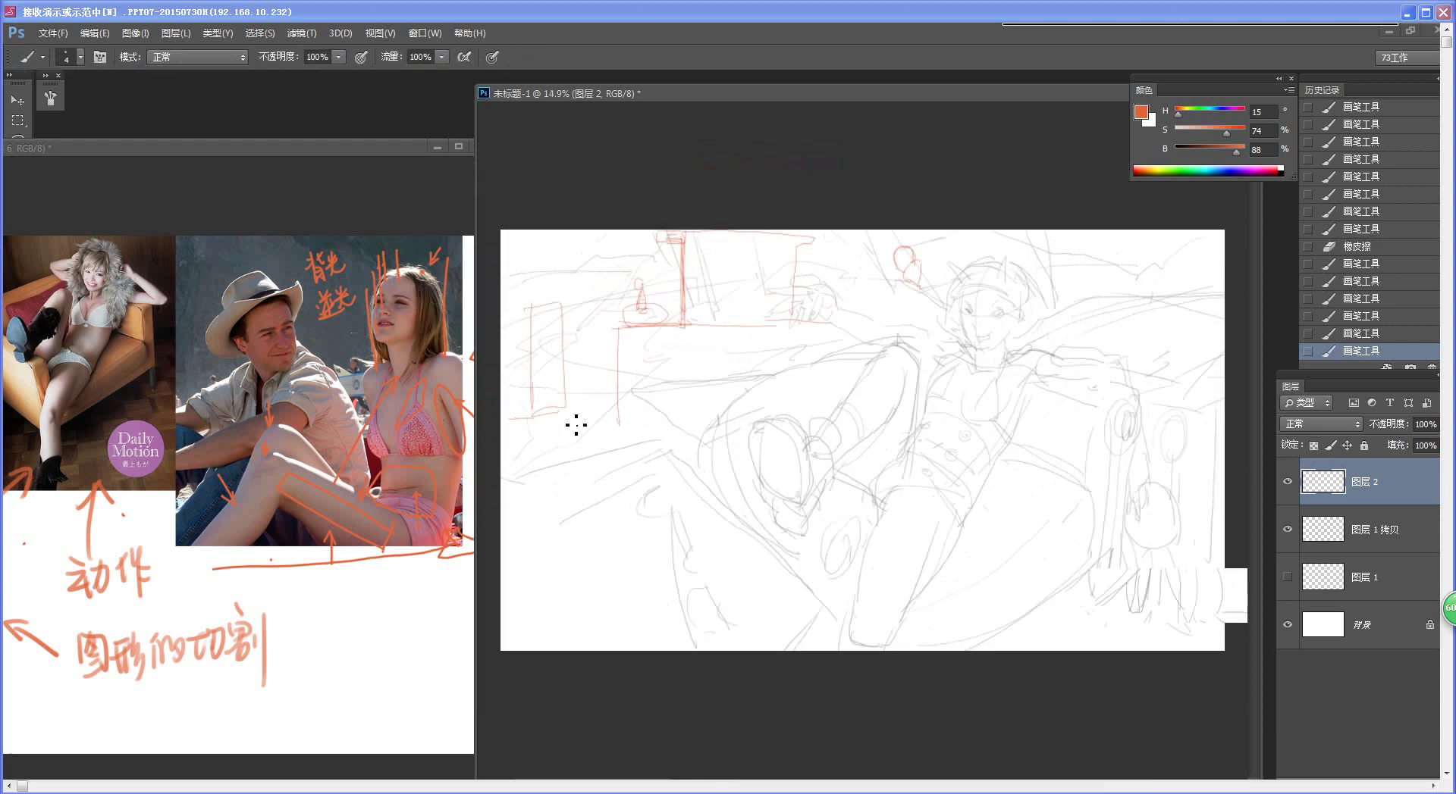
pyautogui.moveTo(585, 369)
pyautogui.mouseDown()
pyautogui.moveTo(583, 405)
pyautogui.moveTo(599, 417)
pyautogui.mouseUp()
pyautogui.moveTo(574, 420)
pyautogui.mouseDown()
pyautogui.moveTo(605, 423)
pyautogui.moveTo(525, 435)
pyautogui.moveTo(613, 425)
pyautogui.mouseUp()
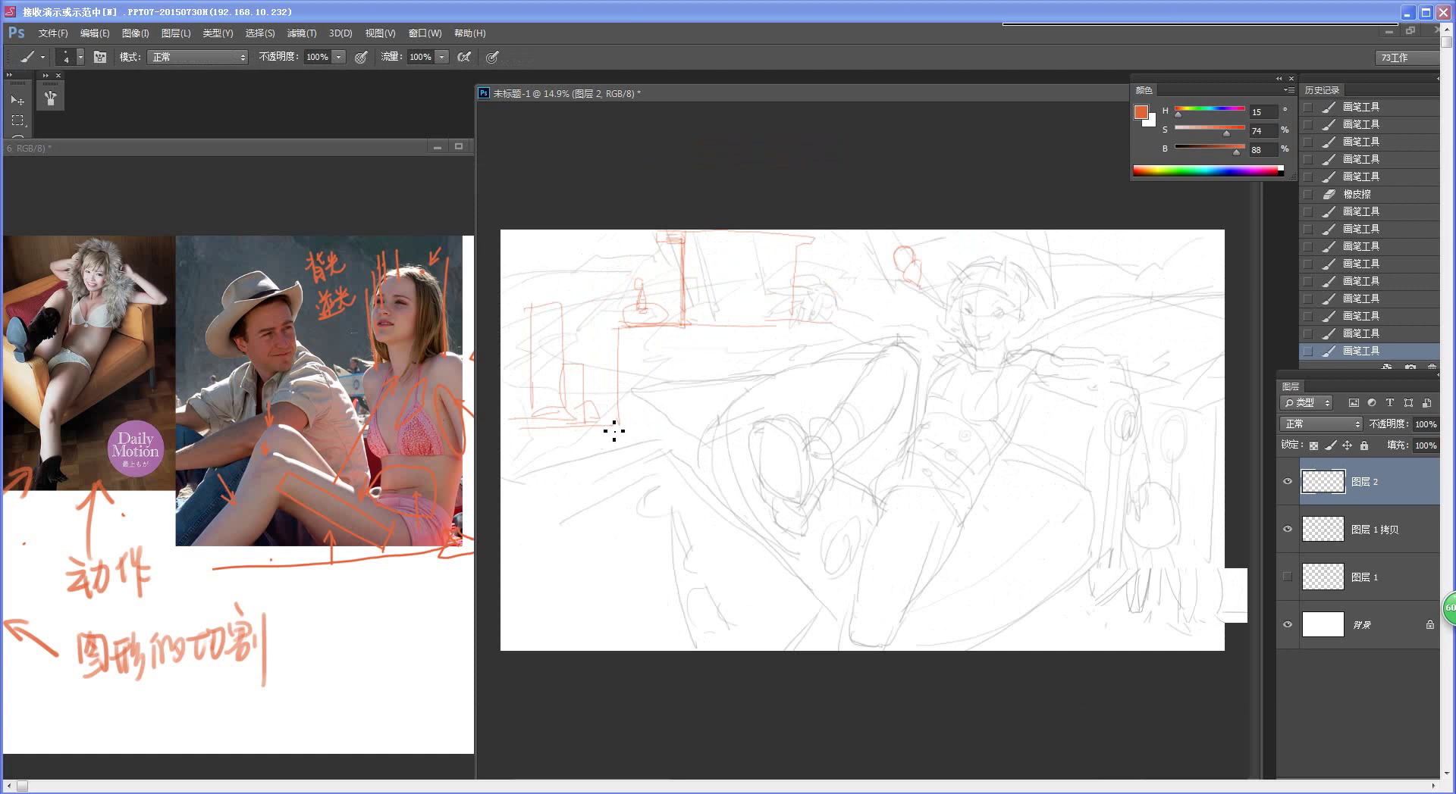
# Step: Erase the upright boxes beside the table and draw a diagonal line running down to the table's lower corner
pyautogui.hotkey('ctrl', 'space')
pyautogui.moveTo(827, 408); pyautogui.dragTo(840, 401)
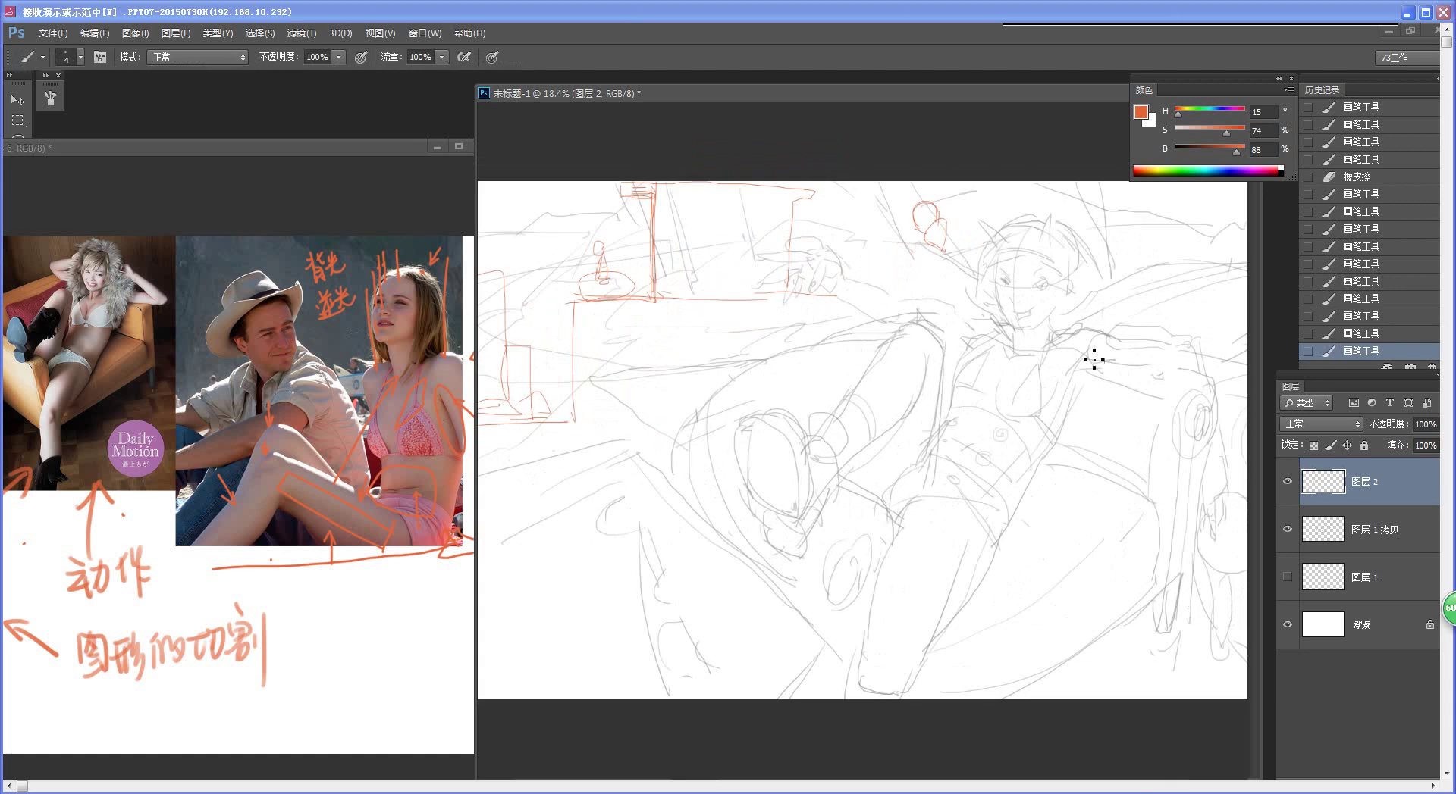
pyautogui.moveTo(978, 408); pyautogui.dragTo(755, 337)
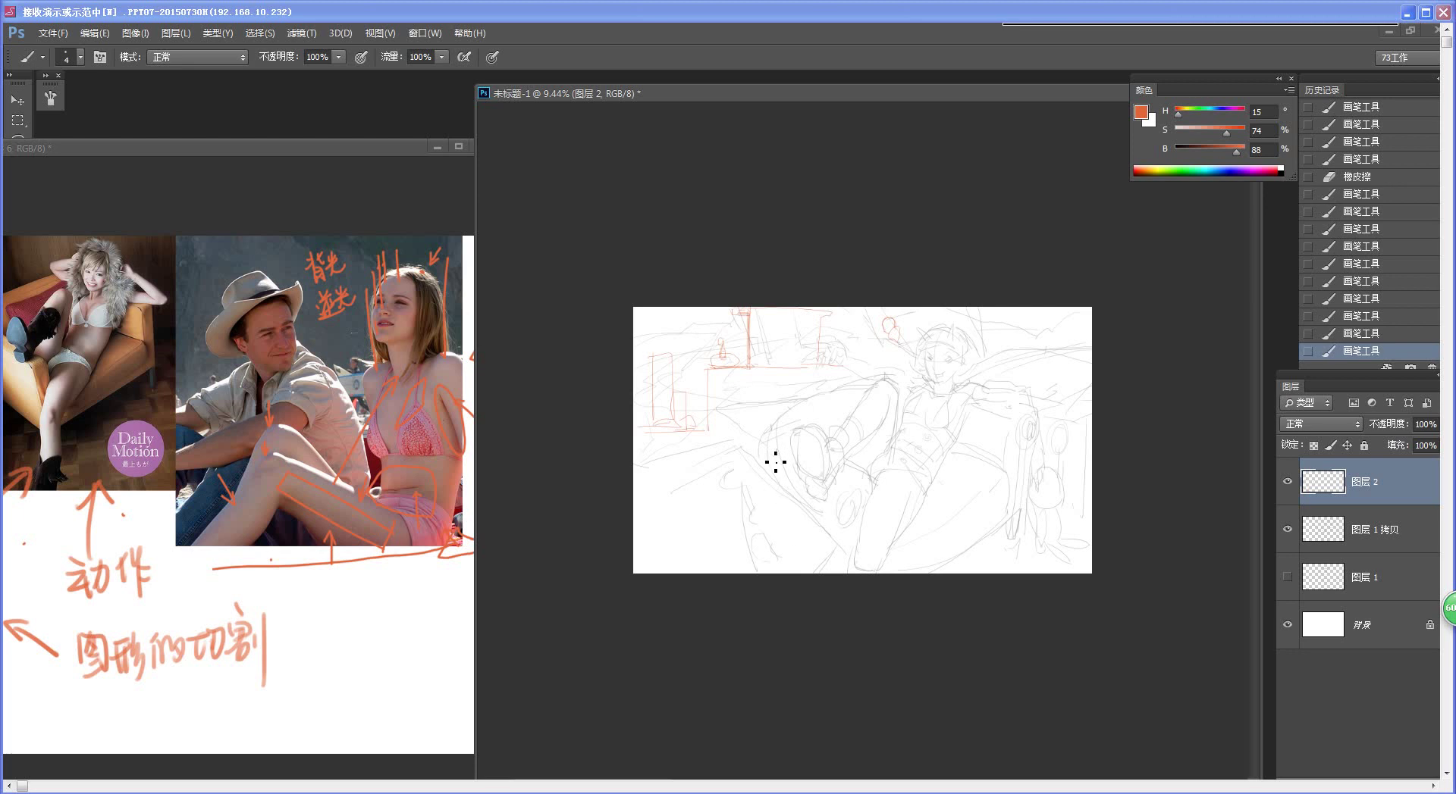
pyautogui.moveTo(747, 396); pyautogui.dragTo(764, 435)
pyautogui.press('e')
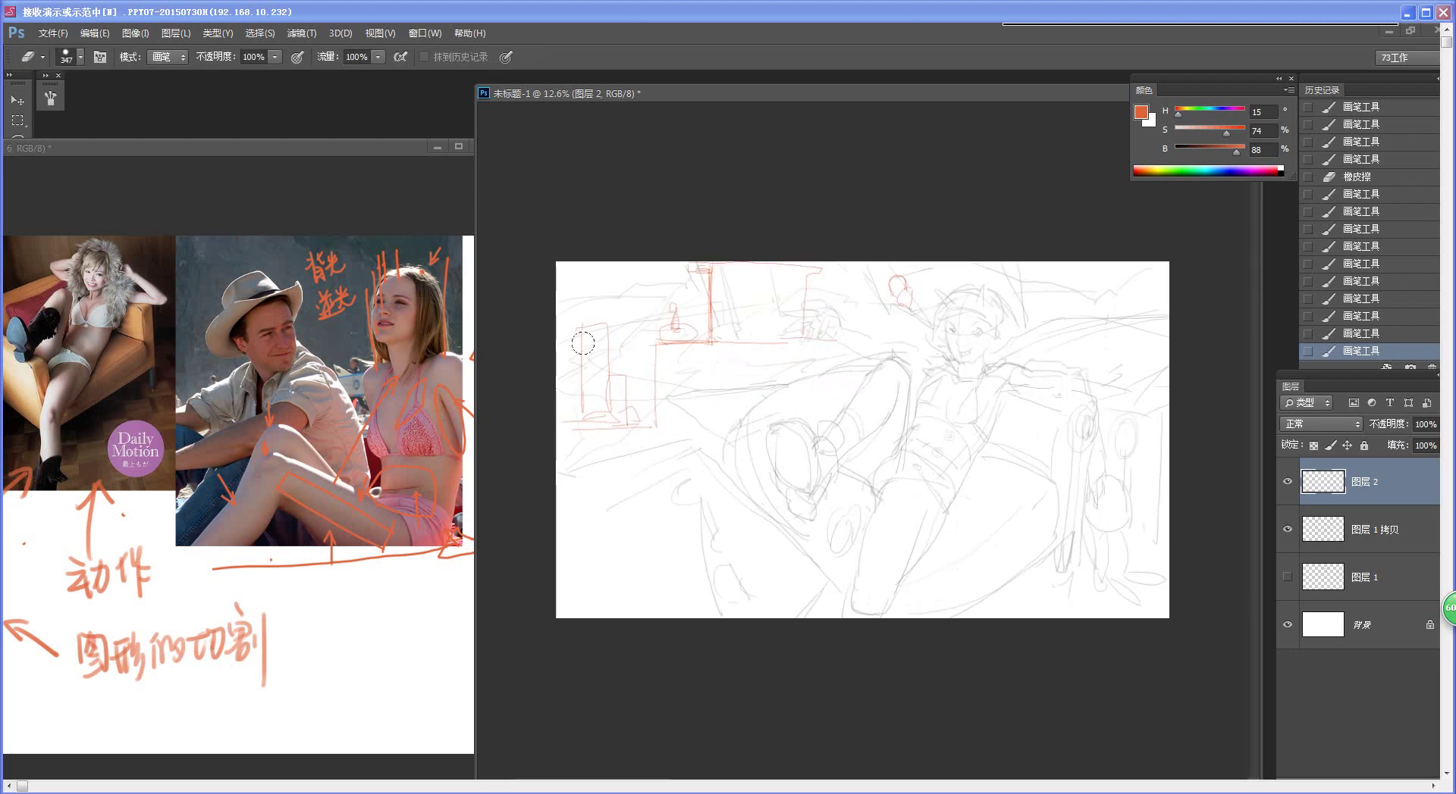
pyautogui.moveTo(580, 341)
pyautogui.mouseDown()
pyautogui.moveTo(602, 322)
pyautogui.moveTo(620, 413)
pyautogui.moveTo(570, 350)
pyautogui.moveTo(634, 426)
pyautogui.moveTo(582, 430)
pyautogui.moveTo(641, 423)
pyautogui.mouseUp()
pyautogui.press('b')
pyautogui.moveTo(796, 456); pyautogui.dragTo(806, 466)
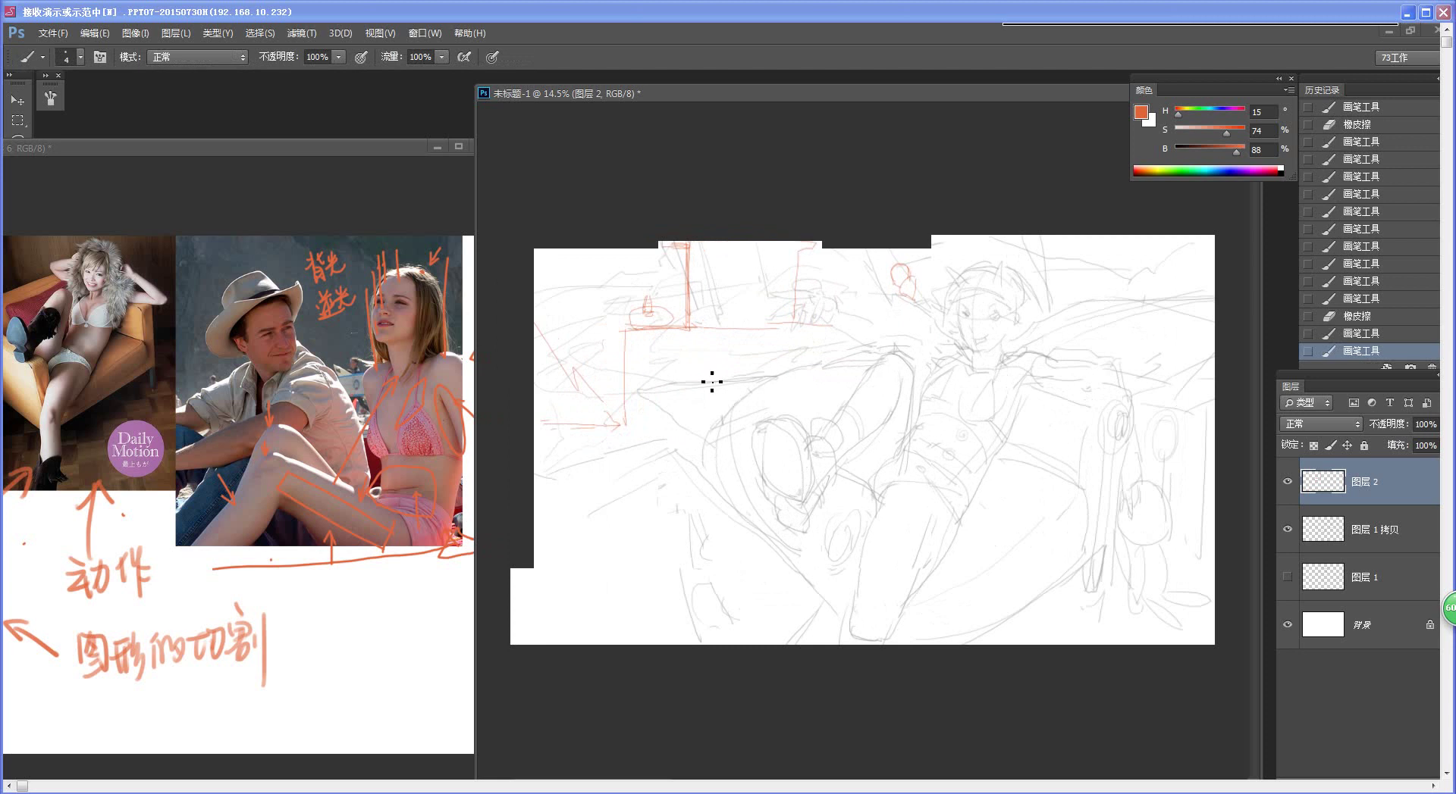
pyautogui.moveTo(735, 490); pyautogui.dragTo(885, 472)
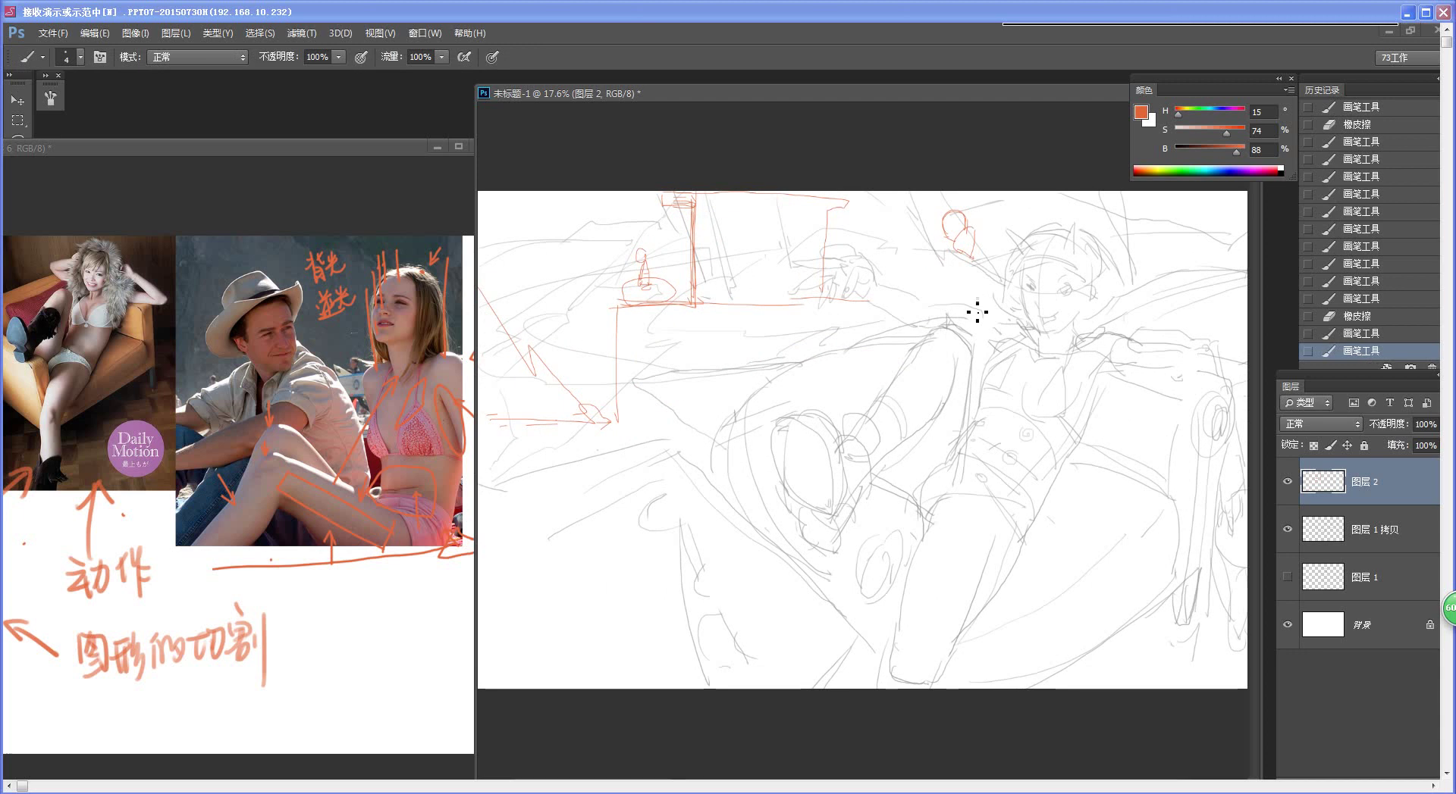
# Step: Check the notes beside the couple photo and sketch a slanted box and a rounded shape beside the figure's waist
pyautogui.click(453, 516)
pyautogui.moveTo(453, 516); pyautogui.dragTo(400, 523)
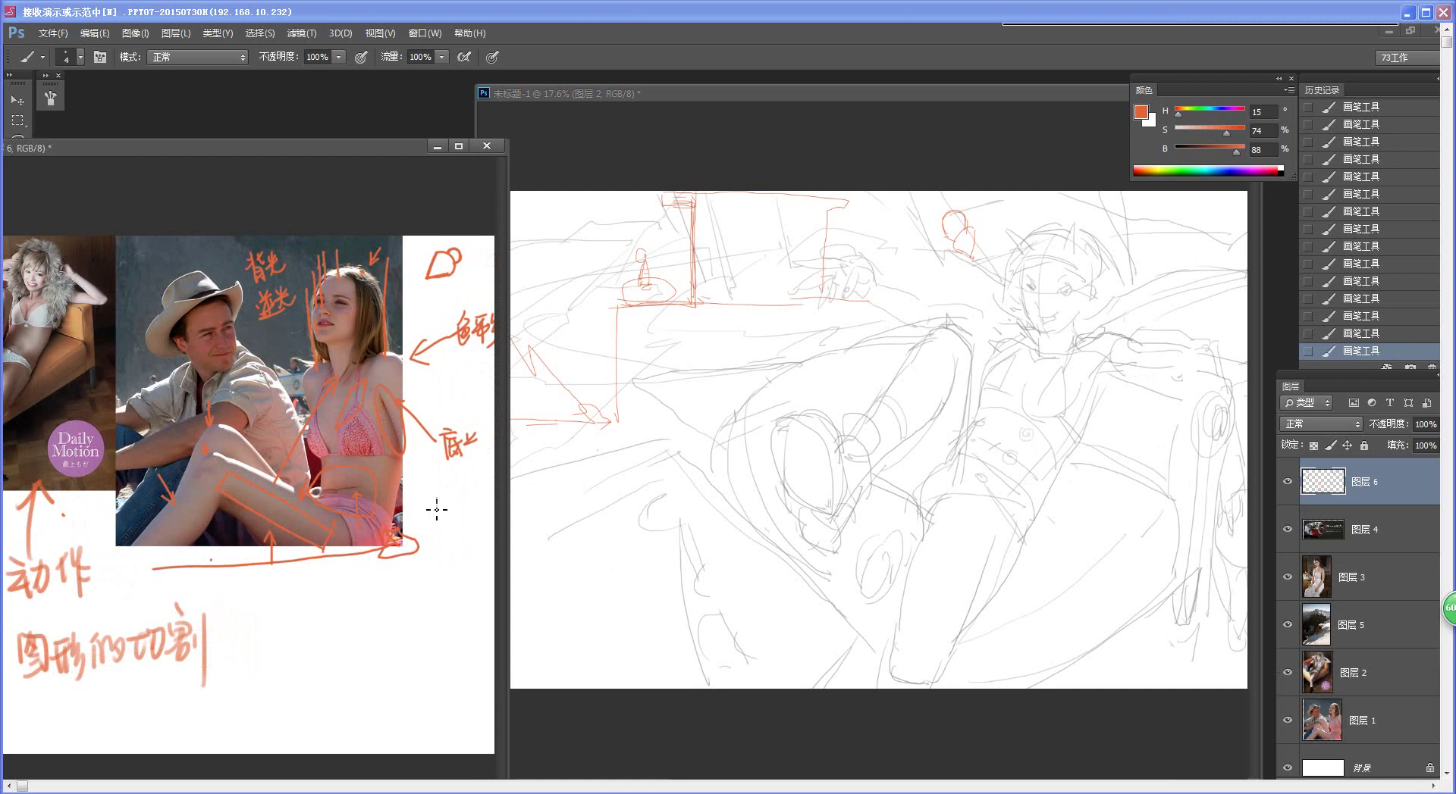
pyautogui.click(1091, 404)
pyautogui.moveTo(1099, 445); pyautogui.dragTo(919, 471)
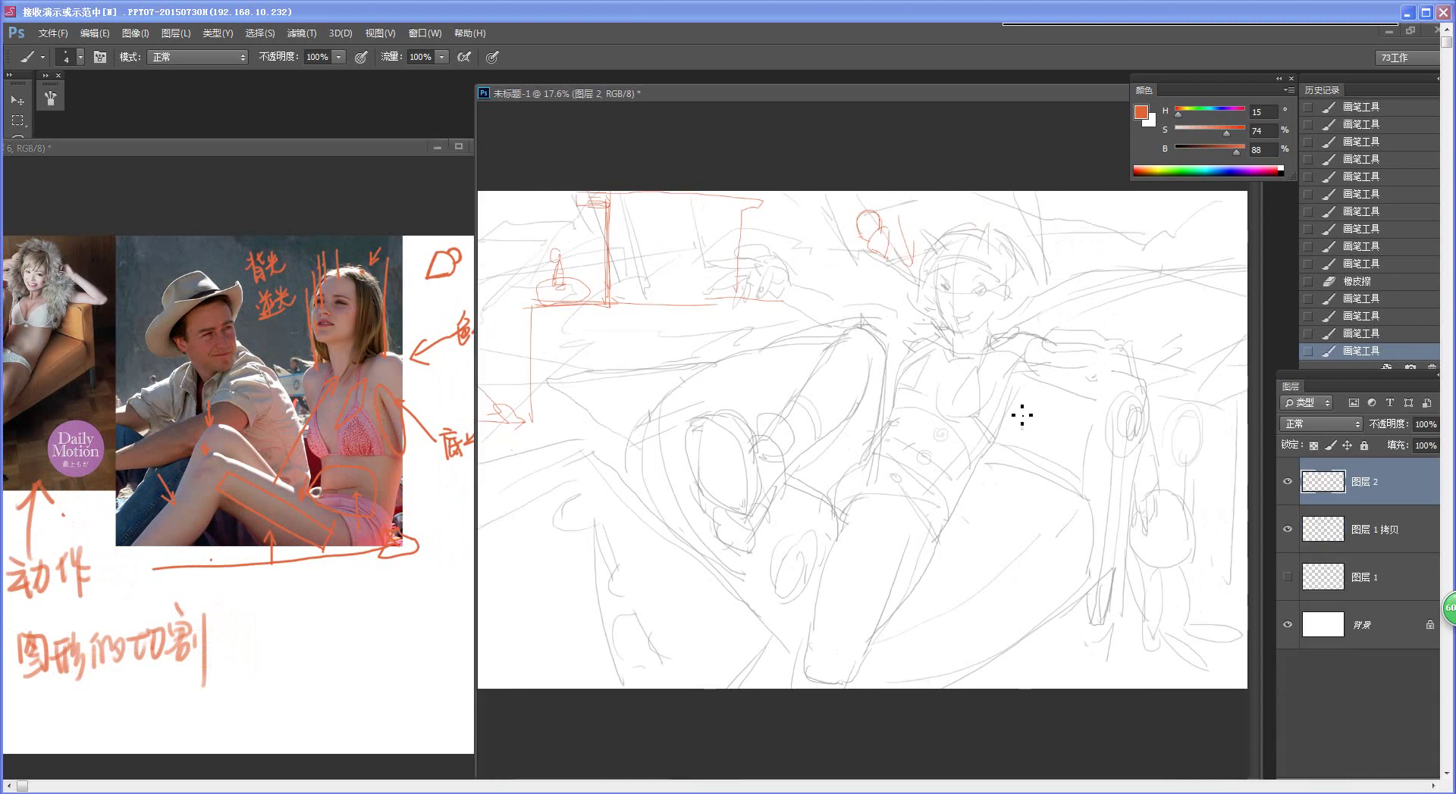
pyautogui.moveTo(1010, 403)
pyautogui.mouseDown()
pyautogui.moveTo(1088, 436)
pyautogui.moveTo(1085, 474)
pyautogui.mouseUp()
pyautogui.moveTo(997, 441); pyautogui.dragTo(1098, 468)
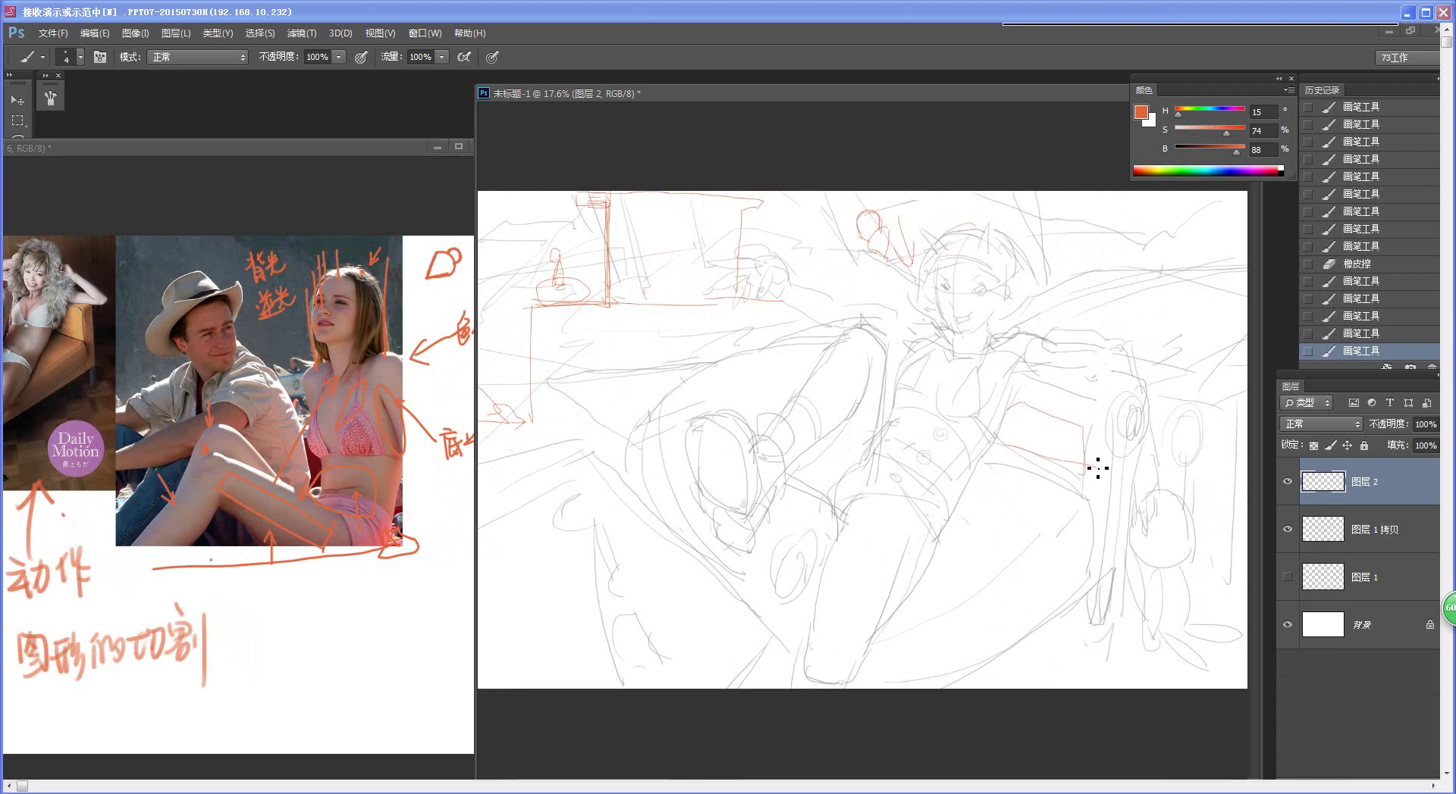
pyautogui.moveTo(1010, 410); pyautogui.dragTo(1084, 473)
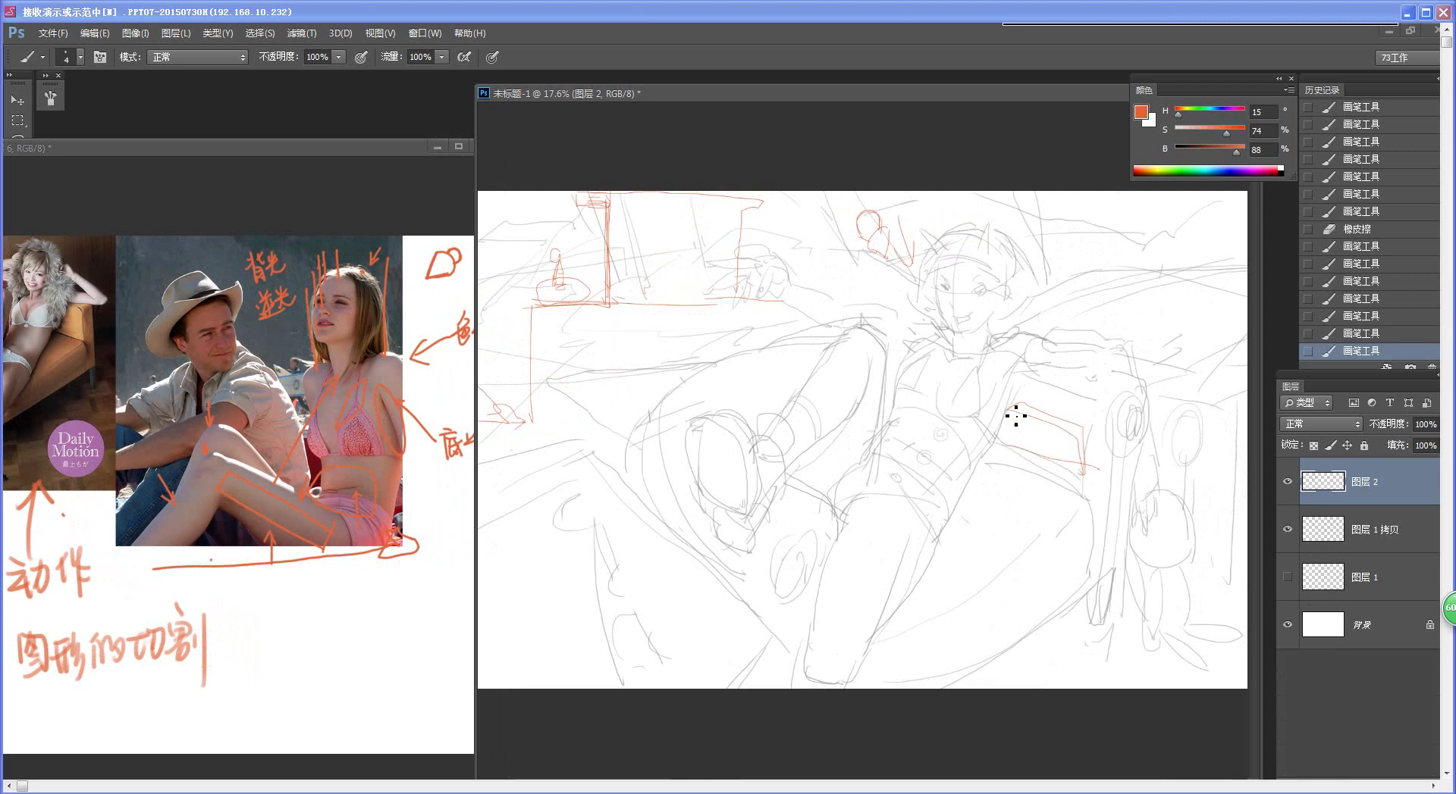
pyautogui.moveTo(1015, 415)
pyautogui.mouseDown()
pyautogui.moveTo(1050, 478)
pyautogui.moveTo(1031, 522)
pyautogui.moveTo(982, 482)
pyautogui.moveTo(1078, 506)
pyautogui.moveTo(1007, 523)
pyautogui.moveTo(997, 484)
pyautogui.moveTo(1048, 493)
pyautogui.moveTo(1014, 494)
pyautogui.moveTo(994, 464)
pyautogui.mouseUp()
pyautogui.moveTo(942, 525); pyautogui.dragTo(984, 460)
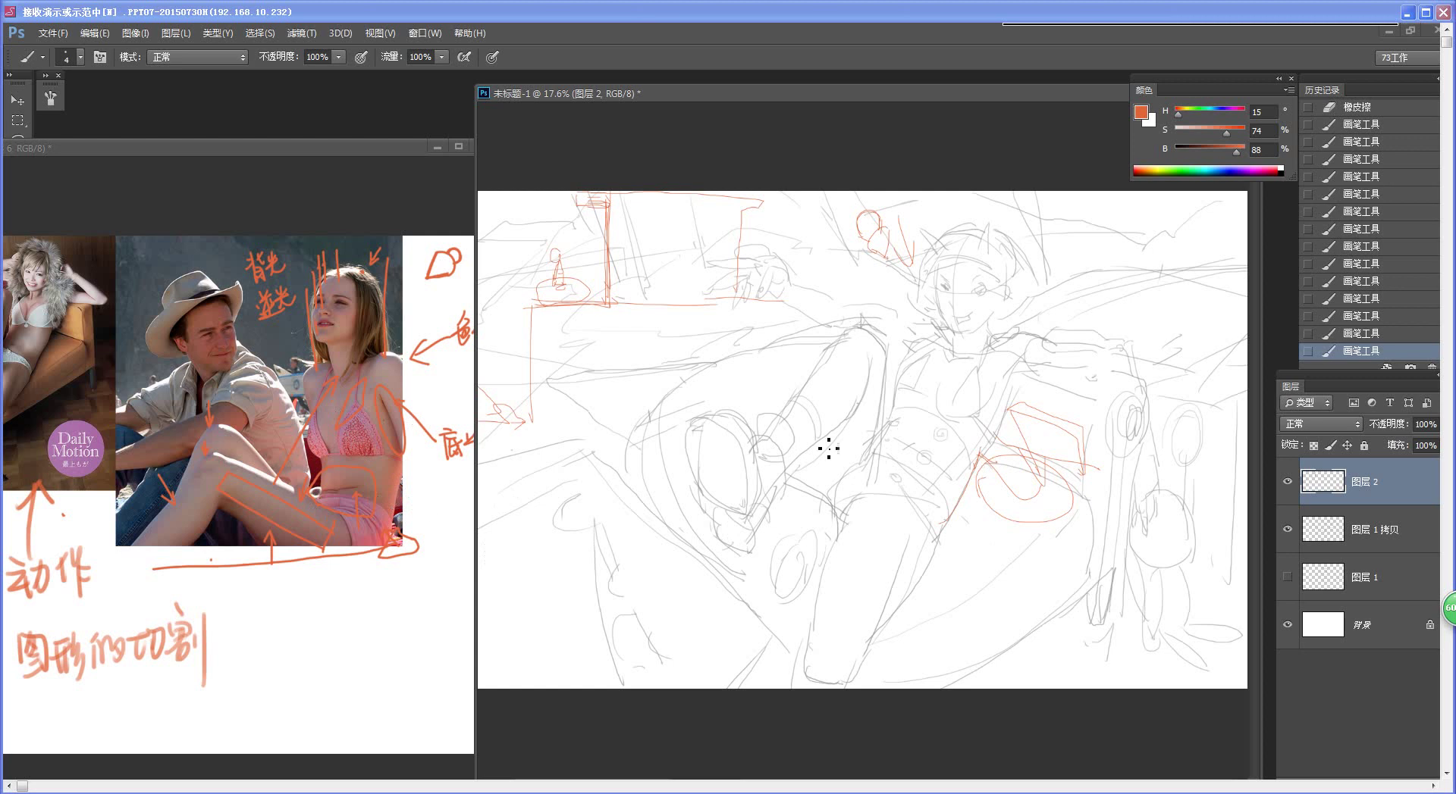
# Step: Add a jagged shape along the diagonal line and extra ground lines in the sketch's left background
pyautogui.moveTo(787, 455); pyautogui.dragTo(871, 467)
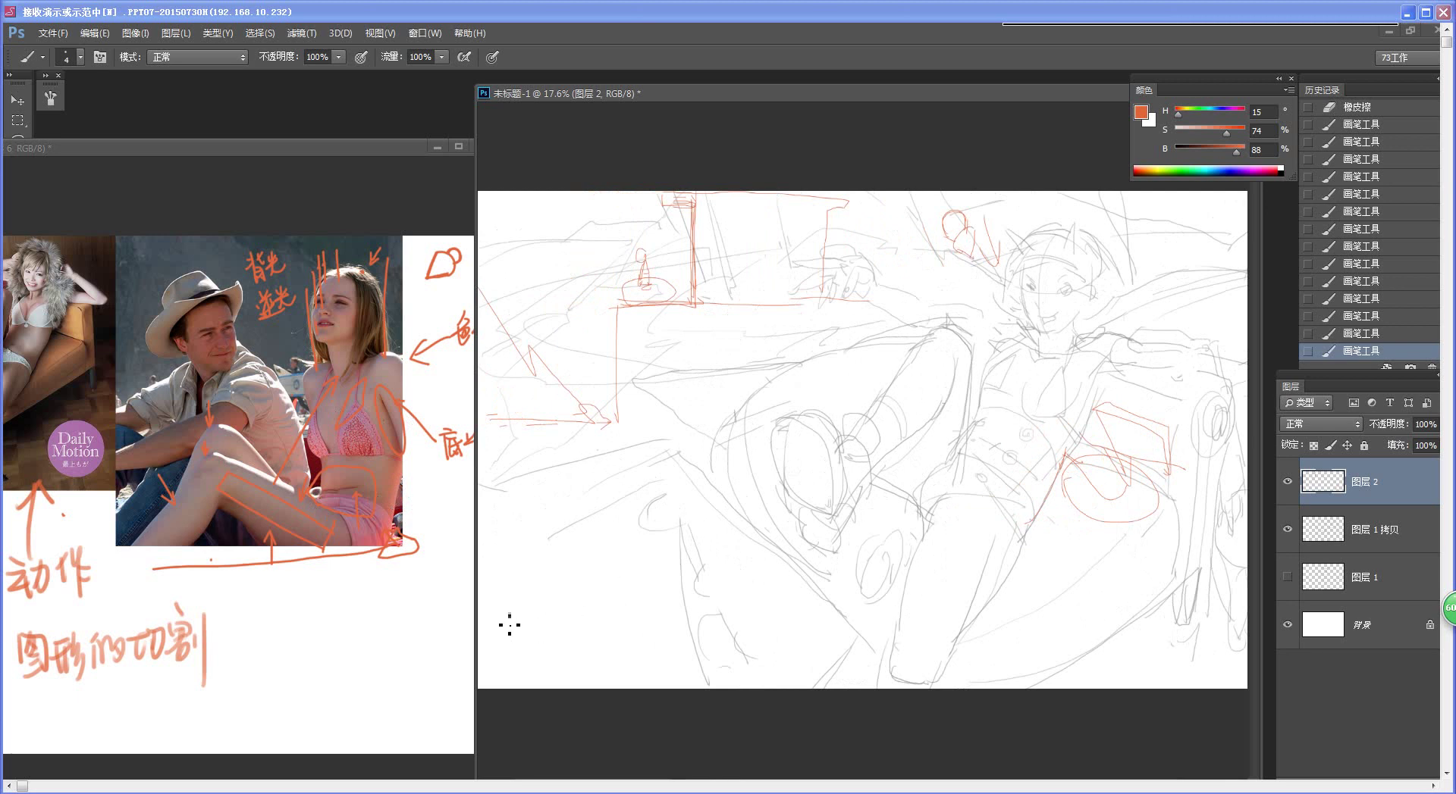
pyautogui.moveTo(488, 540); pyautogui.dragTo(598, 659)
pyautogui.hotkey('ctrl', 'z')
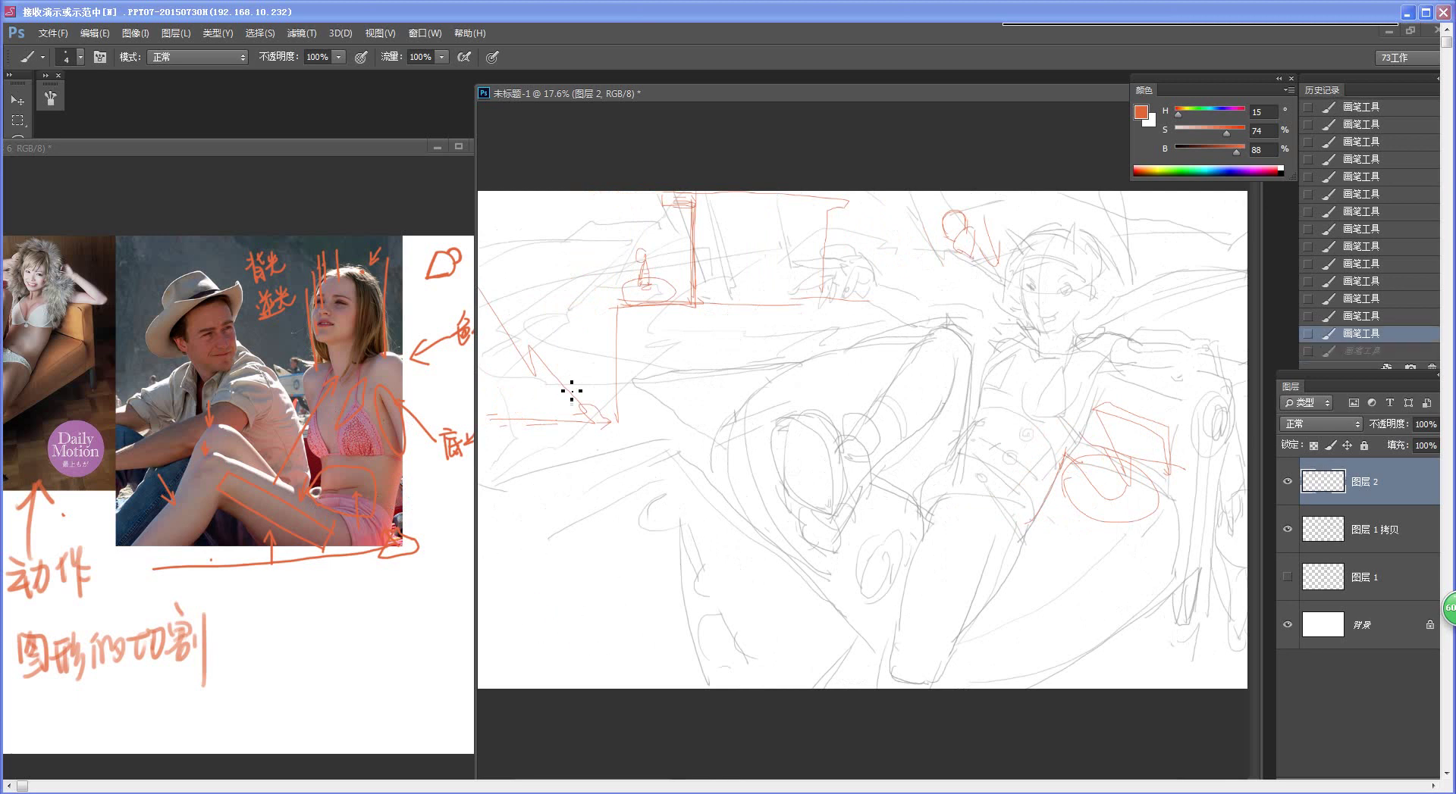
pyautogui.moveTo(544, 375)
pyautogui.mouseDown()
pyautogui.moveTo(514, 356)
pyautogui.moveTo(520, 408)
pyautogui.moveTo(567, 402)
pyautogui.moveTo(551, 376)
pyautogui.mouseUp()
pyautogui.moveTo(503, 445)
pyautogui.mouseDown()
pyautogui.moveTo(607, 425)
pyautogui.moveTo(656, 489)
pyautogui.mouseUp()
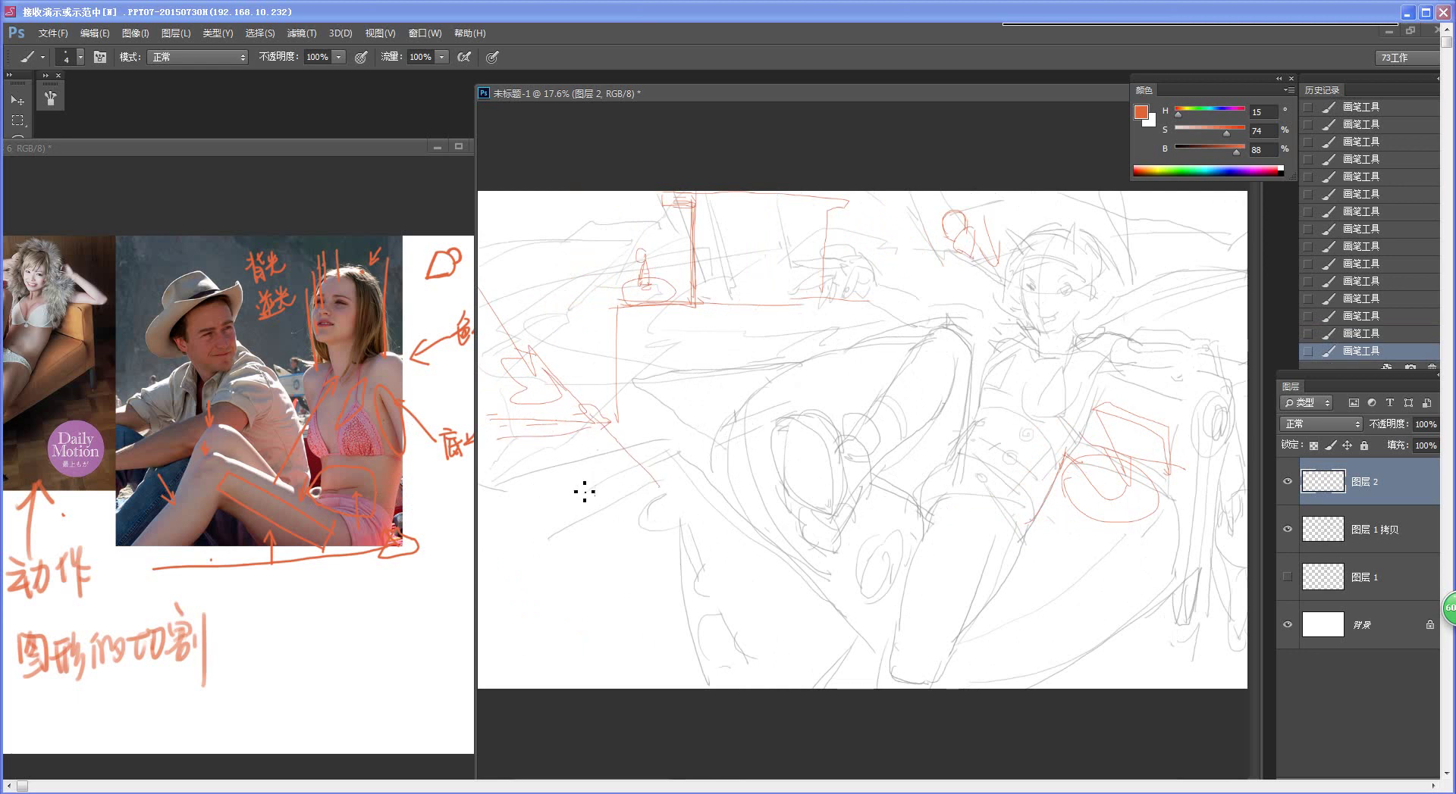
pyautogui.moveTo(494, 502); pyautogui.dragTo(645, 496)
# Step: Close the table front into a large rectangle and extend its reinforced left edge up to the canvas's upper border
pyautogui.moveTo(620, 423)
pyautogui.mouseDown()
pyautogui.moveTo(623, 457)
pyautogui.moveTo(653, 488)
pyautogui.moveTo(625, 521)
pyautogui.moveTo(631, 353)
pyautogui.moveTo(671, 323)
pyautogui.moveTo(629, 315)
pyautogui.moveTo(906, 309)
pyautogui.moveTo(884, 317)
pyautogui.moveTo(883, 502)
pyautogui.mouseUp()
pyautogui.moveTo(618, 518)
pyautogui.mouseDown()
pyautogui.moveTo(882, 517)
pyautogui.moveTo(899, 492)
pyautogui.moveTo(888, 504)
pyautogui.moveTo(877, 305)
pyautogui.mouseUp()
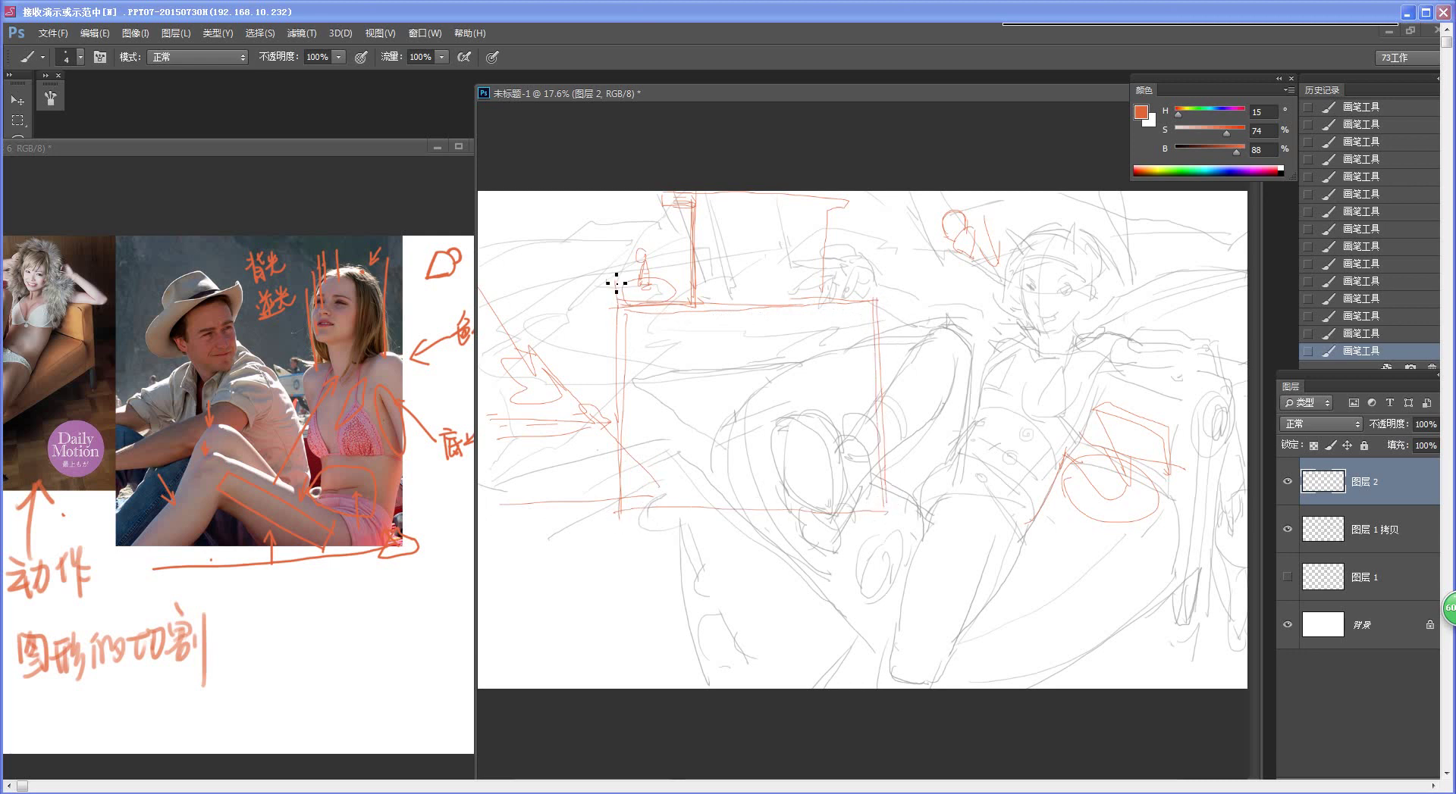
pyautogui.moveTo(632, 307)
pyautogui.mouseDown()
pyautogui.moveTo(679, 298)
pyautogui.moveTo(629, 315)
pyautogui.mouseUp()
pyautogui.moveTo(618, 200); pyautogui.dragTo(615, 507)
pyautogui.moveTo(623, 377); pyautogui.dragTo(619, 493)
pyautogui.hotkey('ctrl', 'z')
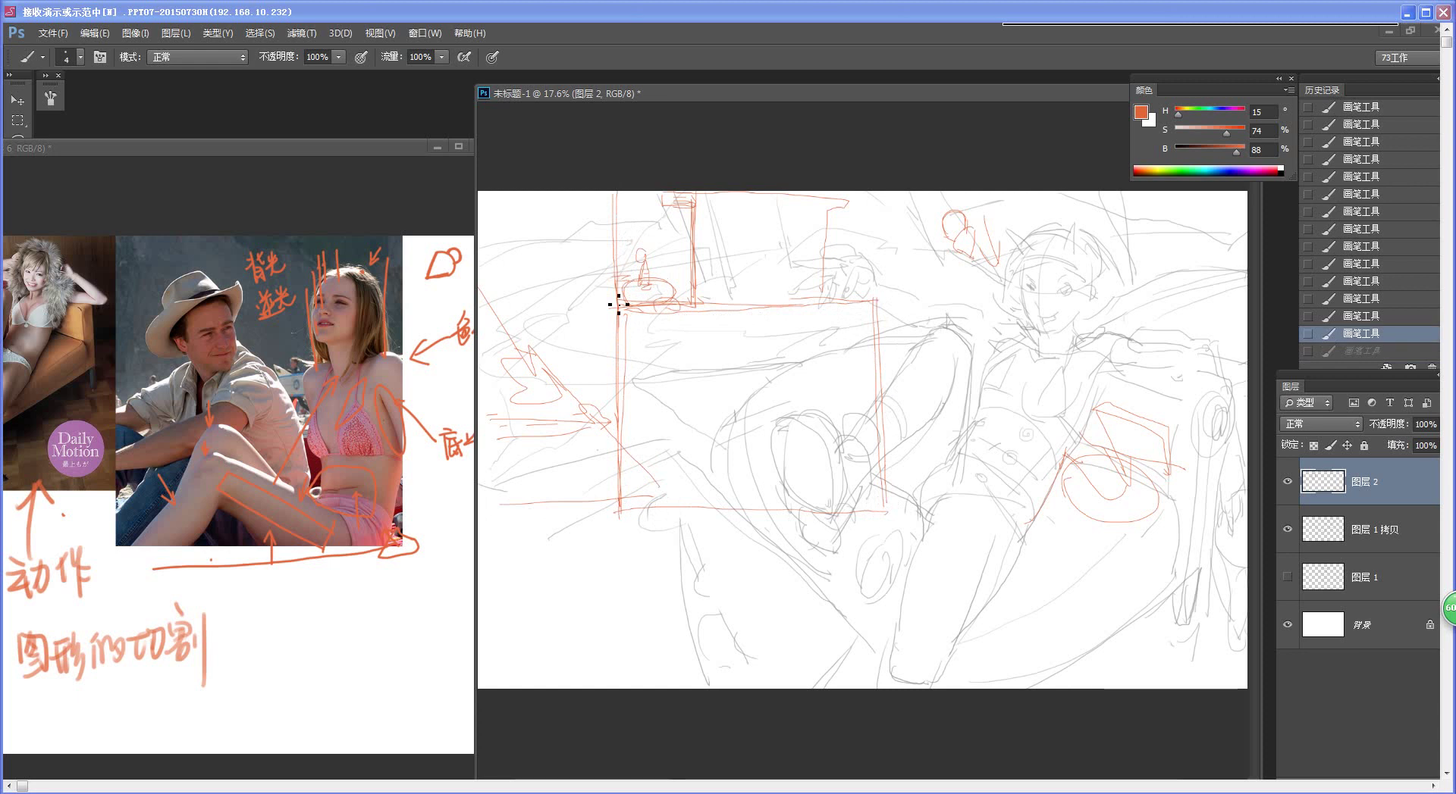
pyautogui.moveTo(617, 306); pyautogui.dragTo(619, 517)
pyautogui.moveTo(620, 200); pyautogui.dragTo(619, 293)
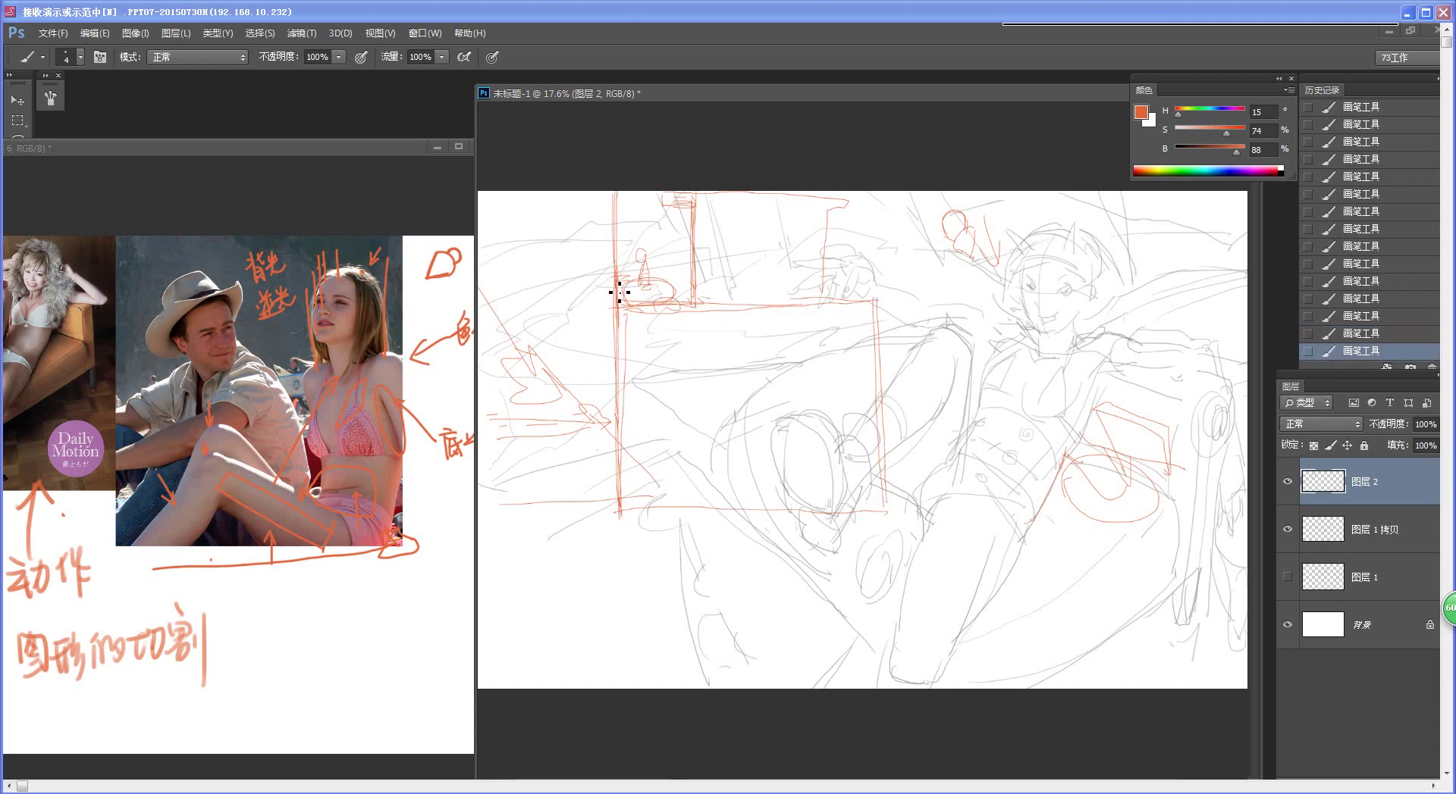
# Step: Draw an arrow pointing at the small ornament and reinforce the outlines of the large rectangle and the post above it
pyautogui.moveTo(625, 199)
pyautogui.mouseDown()
pyautogui.moveTo(622, 284)
pyautogui.moveTo(627, 244)
pyautogui.moveTo(635, 252)
pyautogui.mouseUp()
pyautogui.moveTo(629, 237); pyautogui.dragTo(636, 253)
pyautogui.scroll(-1, 1032, 577)
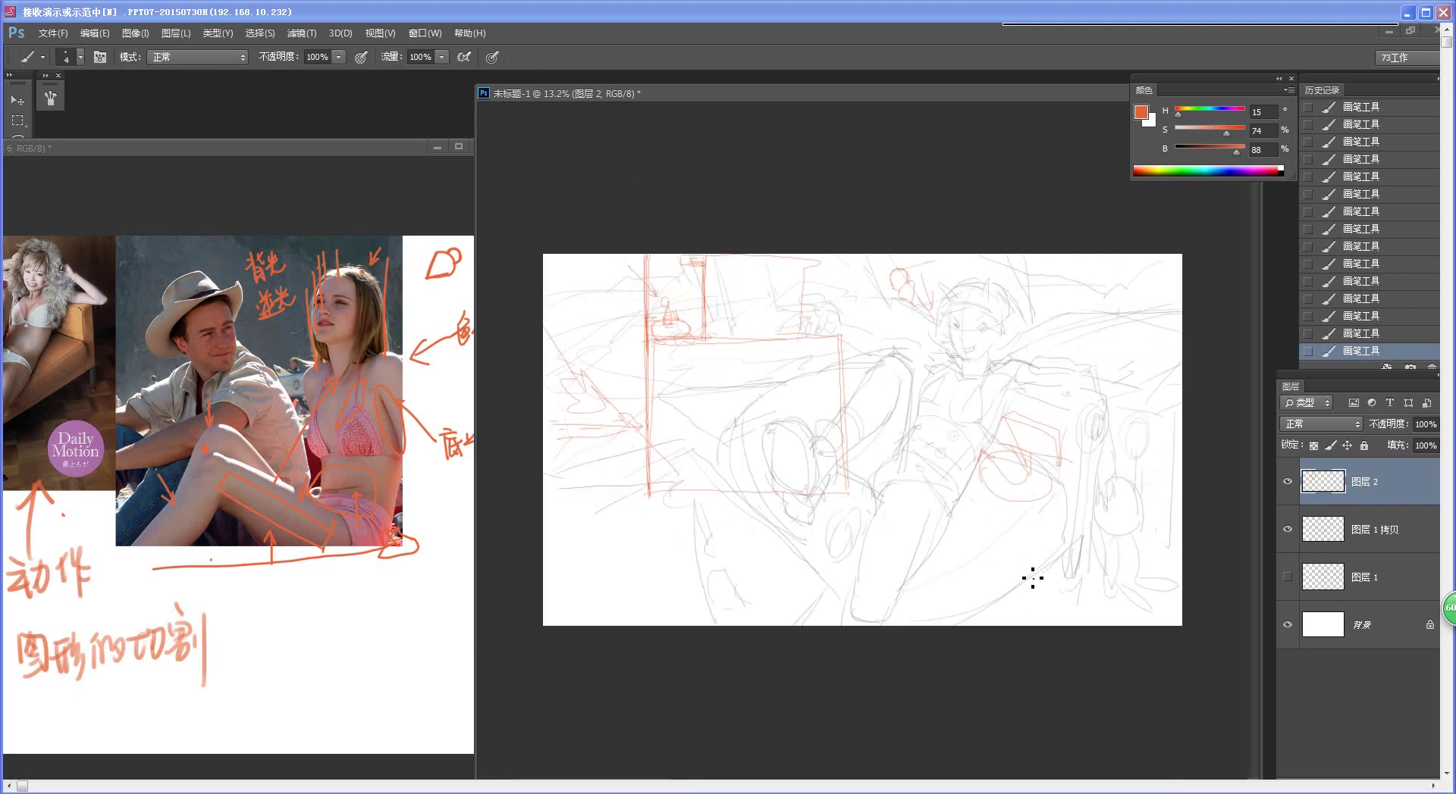
pyautogui.scroll(2, 807, 432)
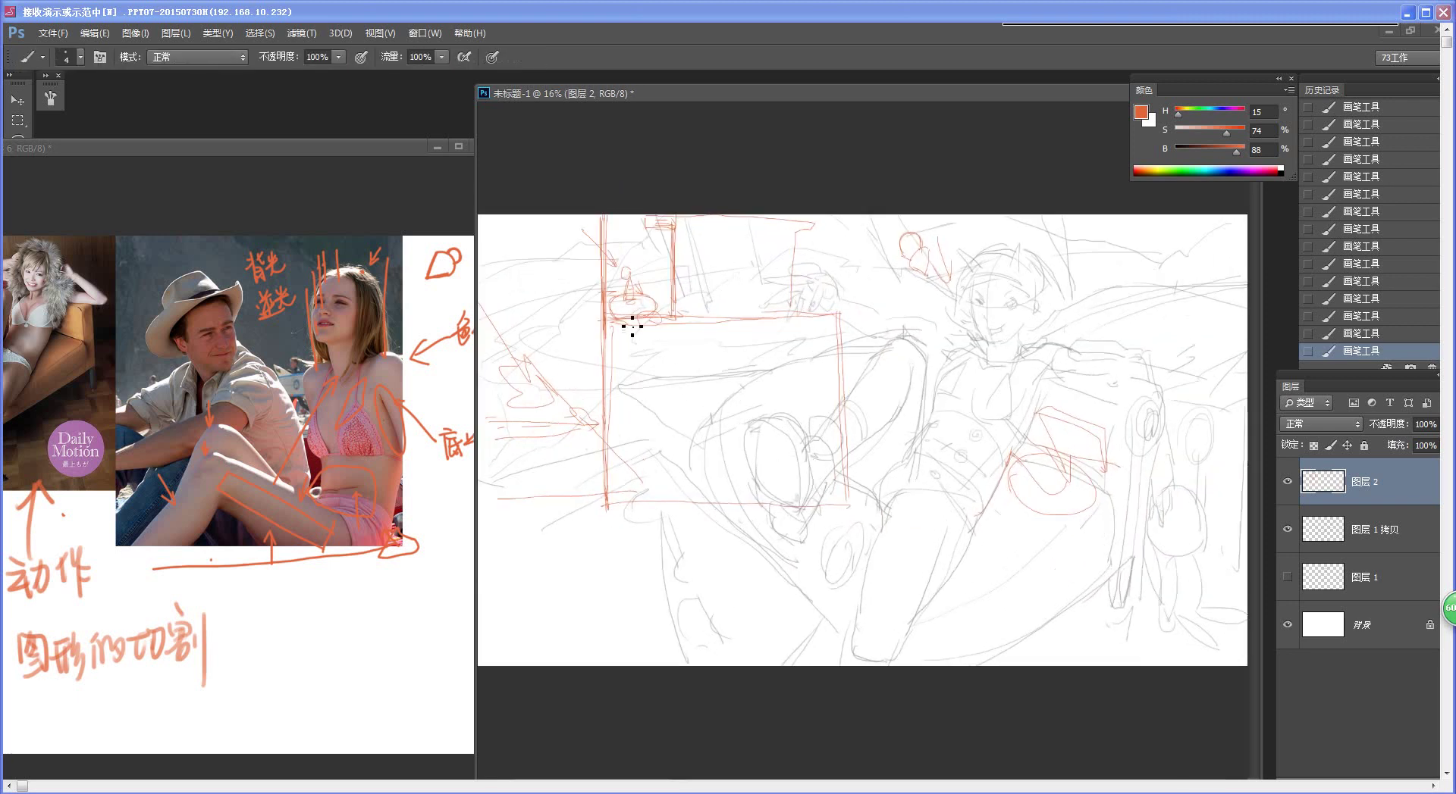
pyautogui.moveTo(607, 324)
pyautogui.mouseDown()
pyautogui.moveTo(796, 315)
pyautogui.moveTo(848, 328)
pyautogui.moveTo(837, 515)
pyautogui.mouseUp()
pyautogui.moveTo(608, 512); pyautogui.dragTo(846, 506)
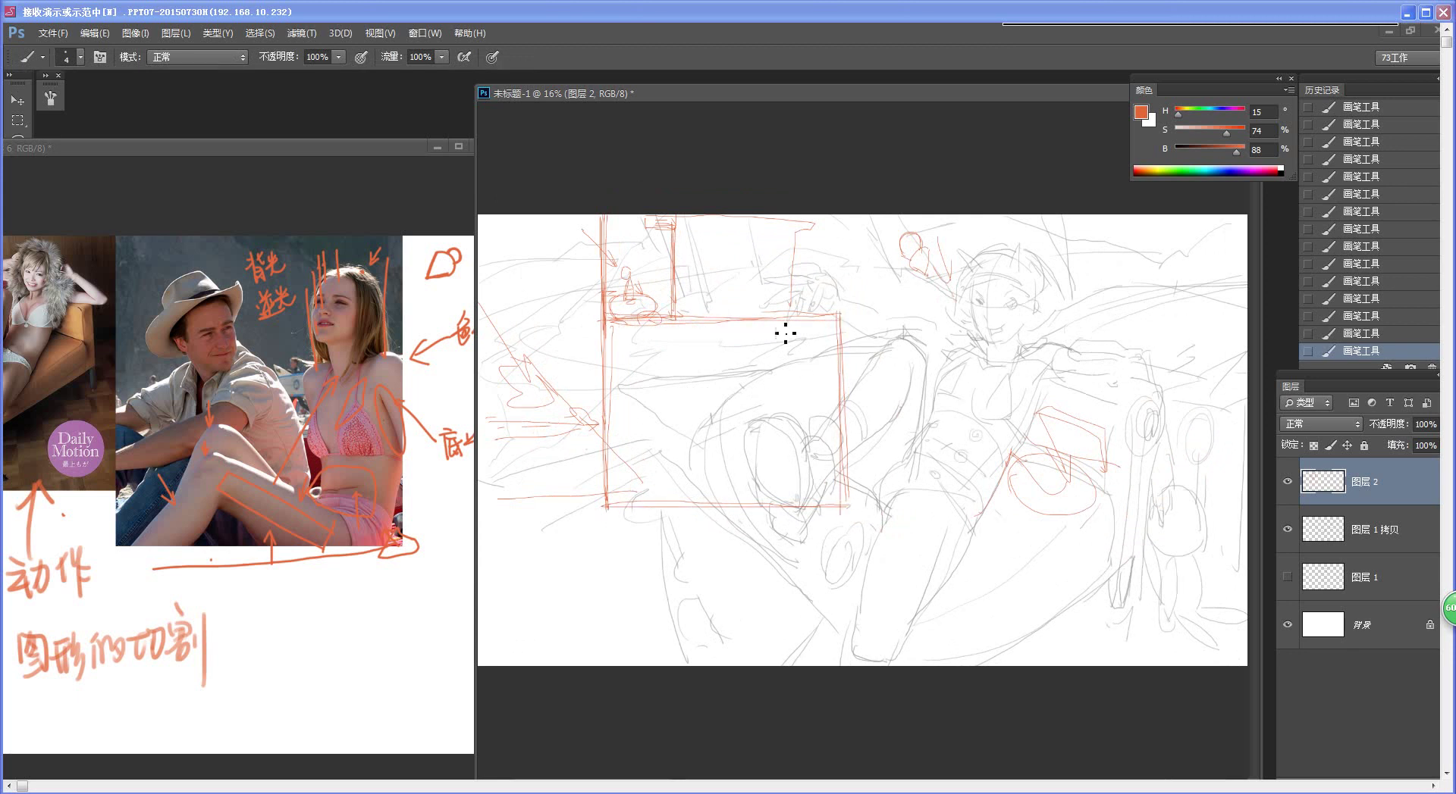
pyautogui.hotkey('ctrl', 'z')
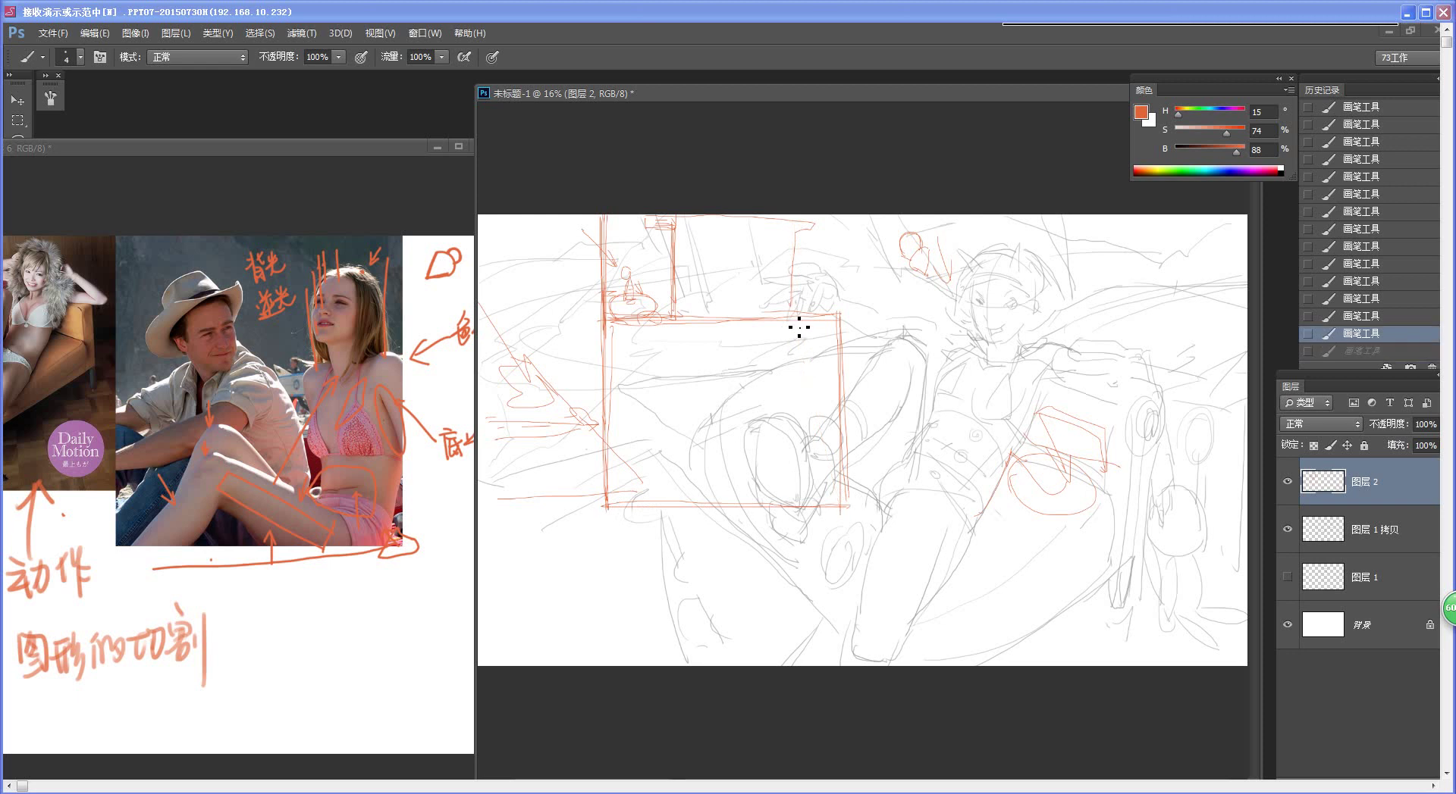
pyautogui.moveTo(791, 225); pyautogui.dragTo(793, 227)
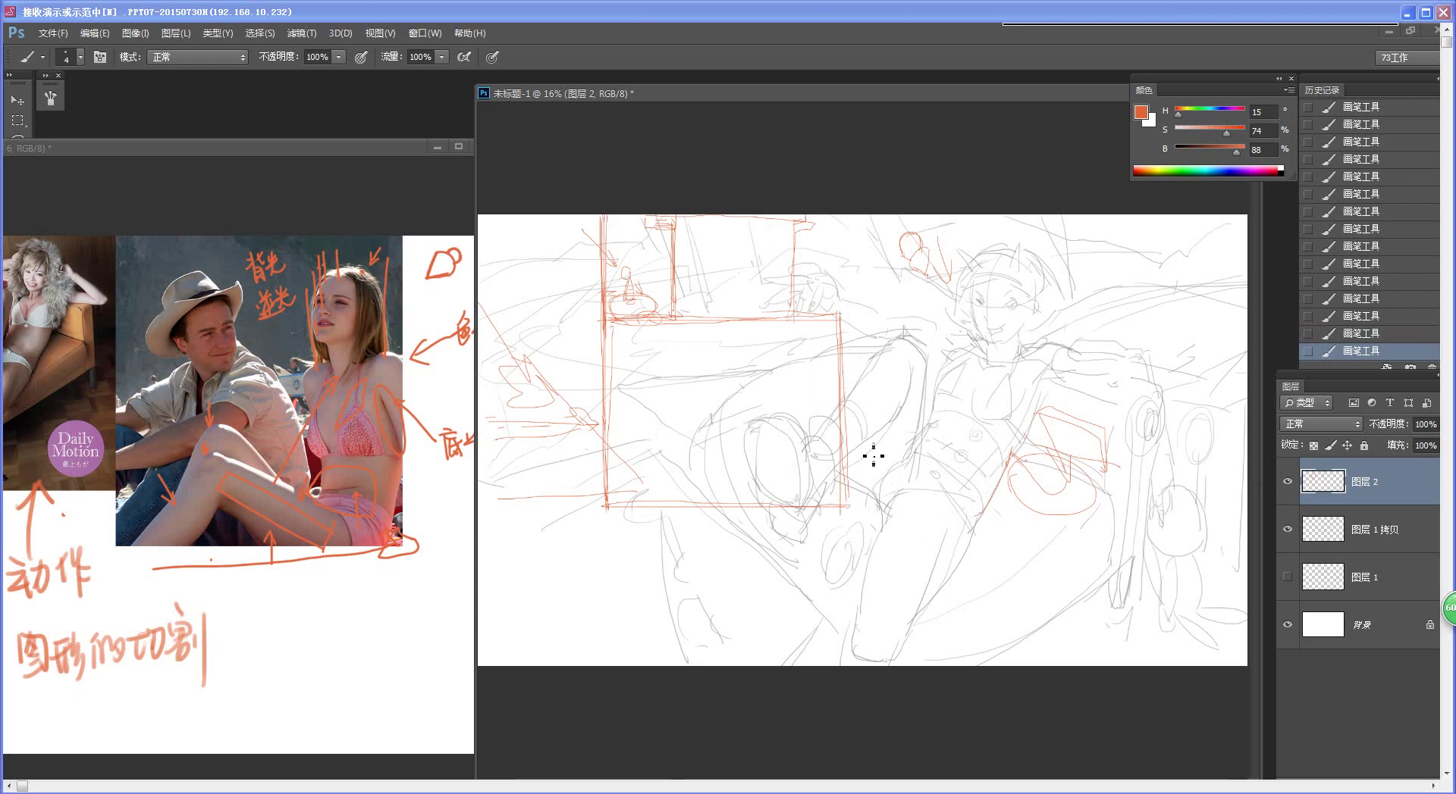
# Step: Hide layer 图层 2 so that only the pencil sketch is displayed without the orange block-in lines
pyautogui.click(1287, 481)
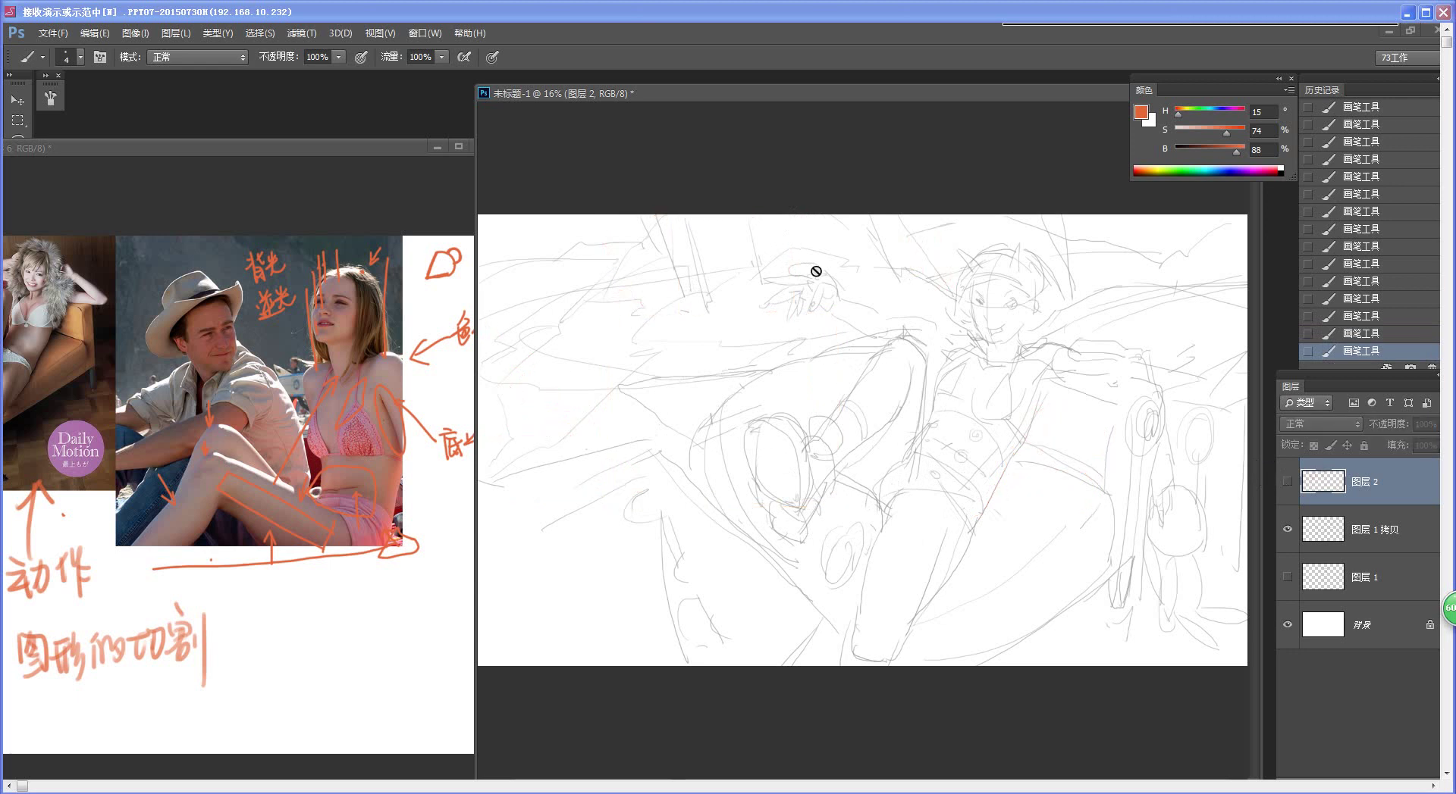
pyautogui.moveTo(976, 435)
pyautogui.mouseDown()
pyautogui.moveTo(1007, 431)
pyautogui.moveTo(793, 426)
pyautogui.mouseUp()
pyautogui.press('space')
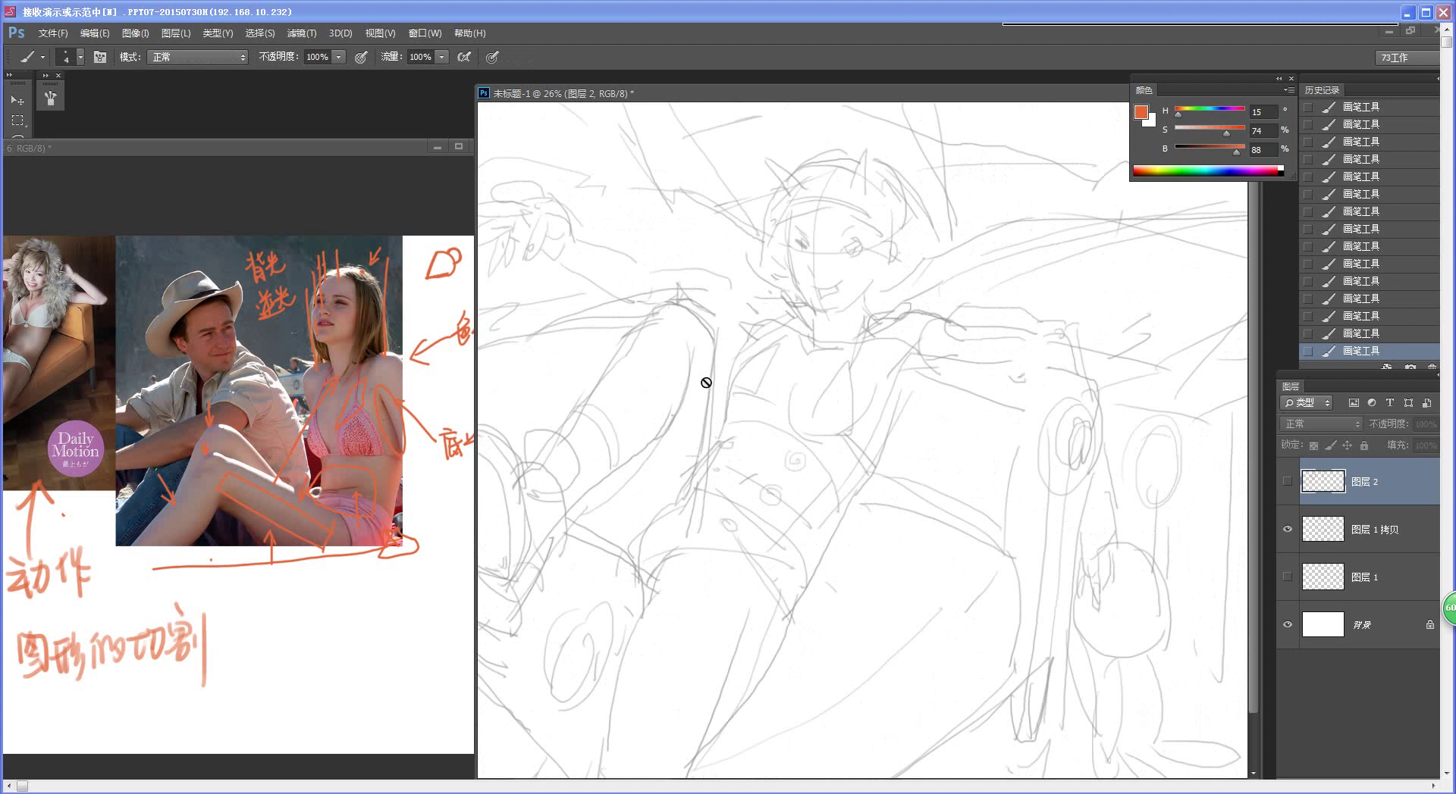
# Step: Move and narrow the reference photo window so the armchair pose photo sits beside the complete sketch
pyautogui.moveTo(301, 148); pyautogui.dragTo(532, 176)
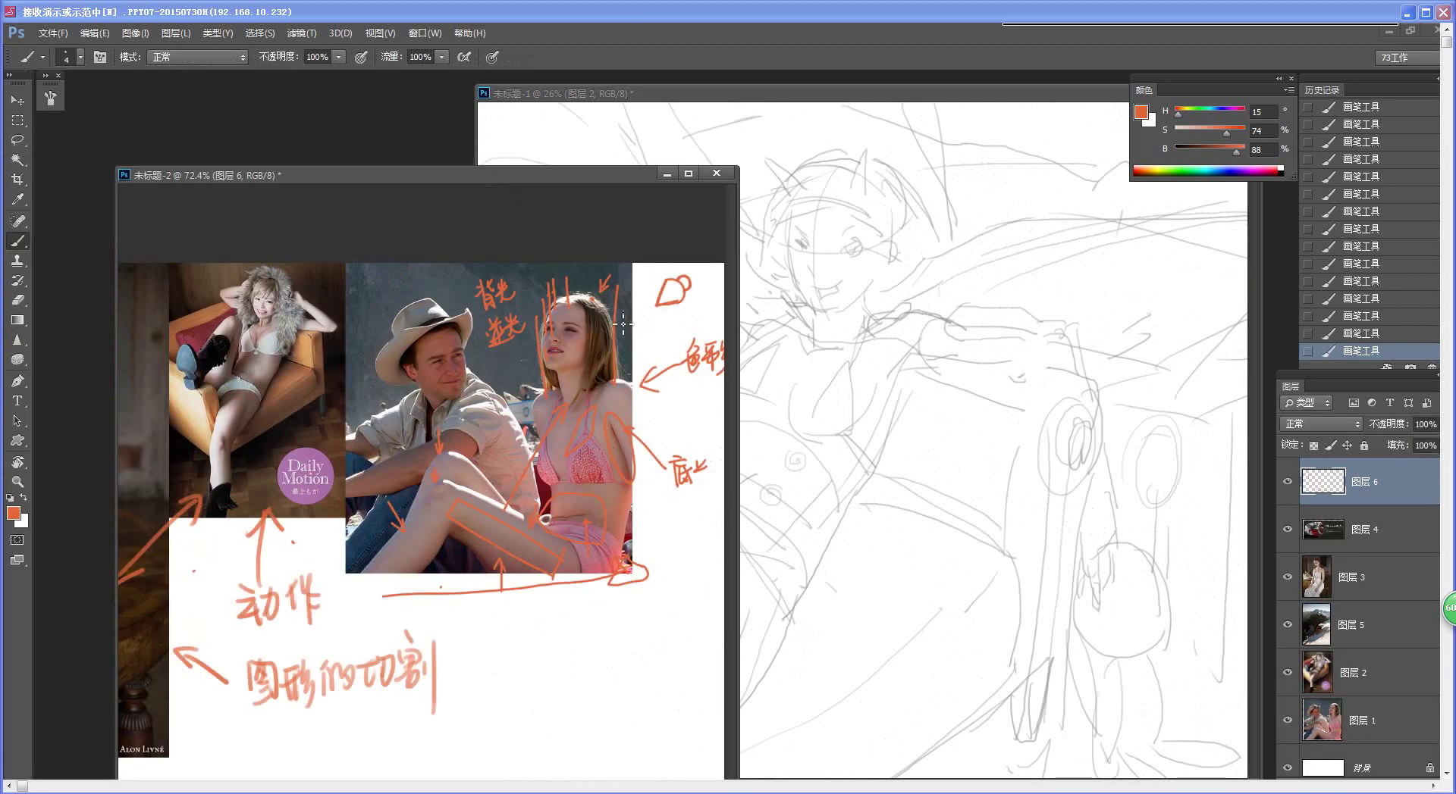
pyautogui.moveTo(738, 342)
pyautogui.mouseDown()
pyautogui.moveTo(425, 345)
pyautogui.moveTo(422, 410)
pyautogui.mouseUp()
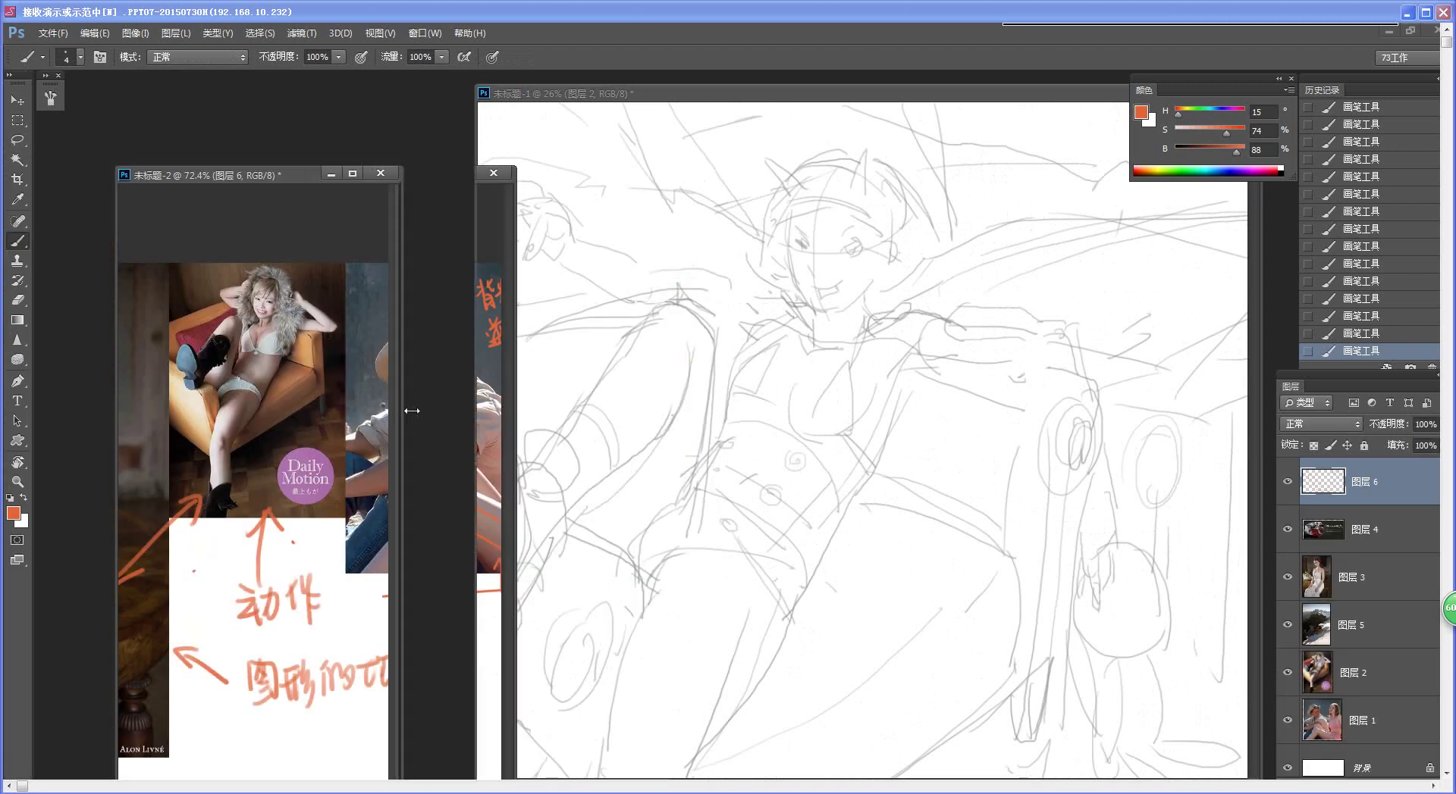
pyautogui.click(834, 488)
pyautogui.hotkey('ctrl', 'space')
pyautogui.moveTo(925, 520)
pyautogui.mouseDown()
pyautogui.moveTo(880, 520)
pyautogui.moveTo(821, 436)
pyautogui.moveTo(837, 437)
pyautogui.mouseUp()
pyautogui.press('space')
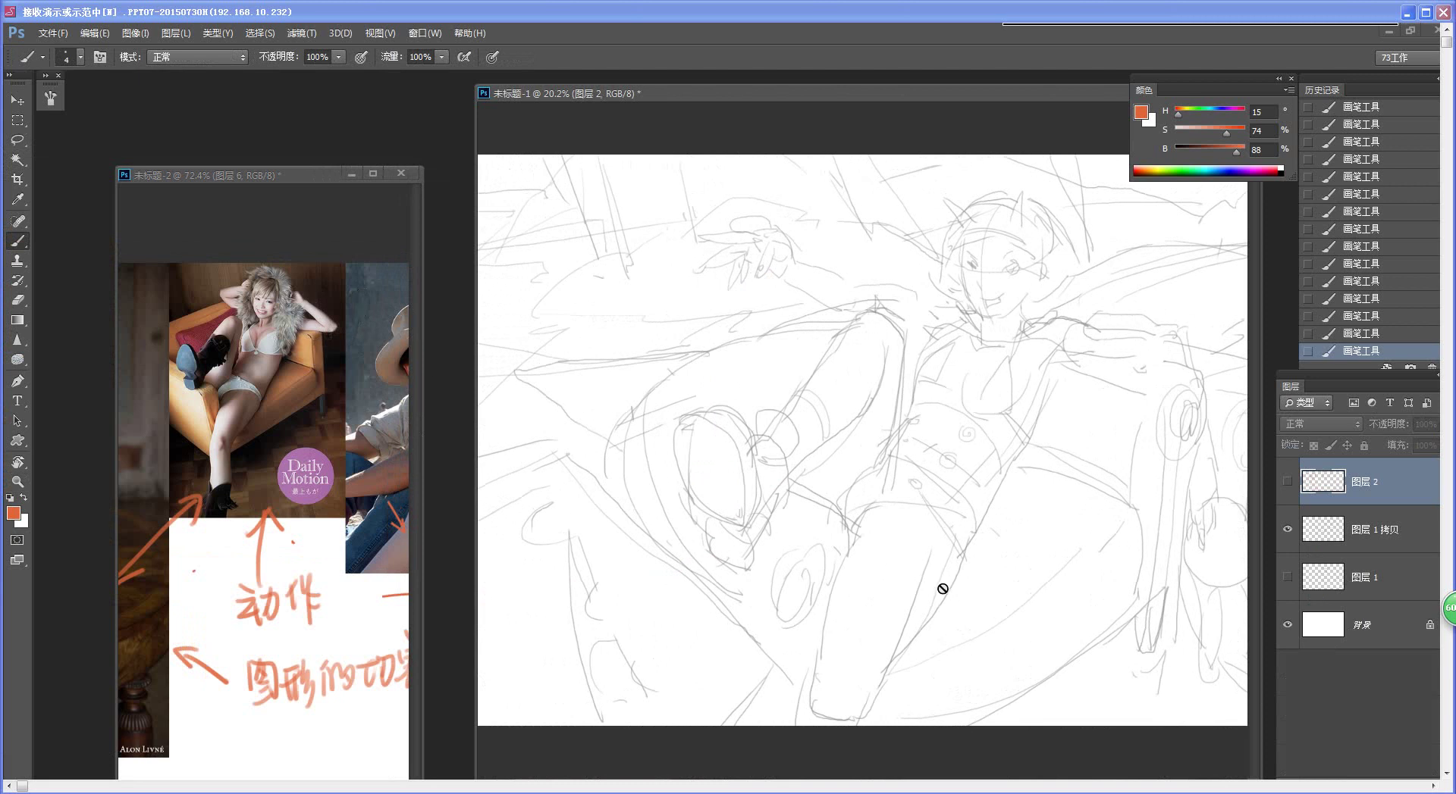
pyautogui.hscroll(5, 942, 510)
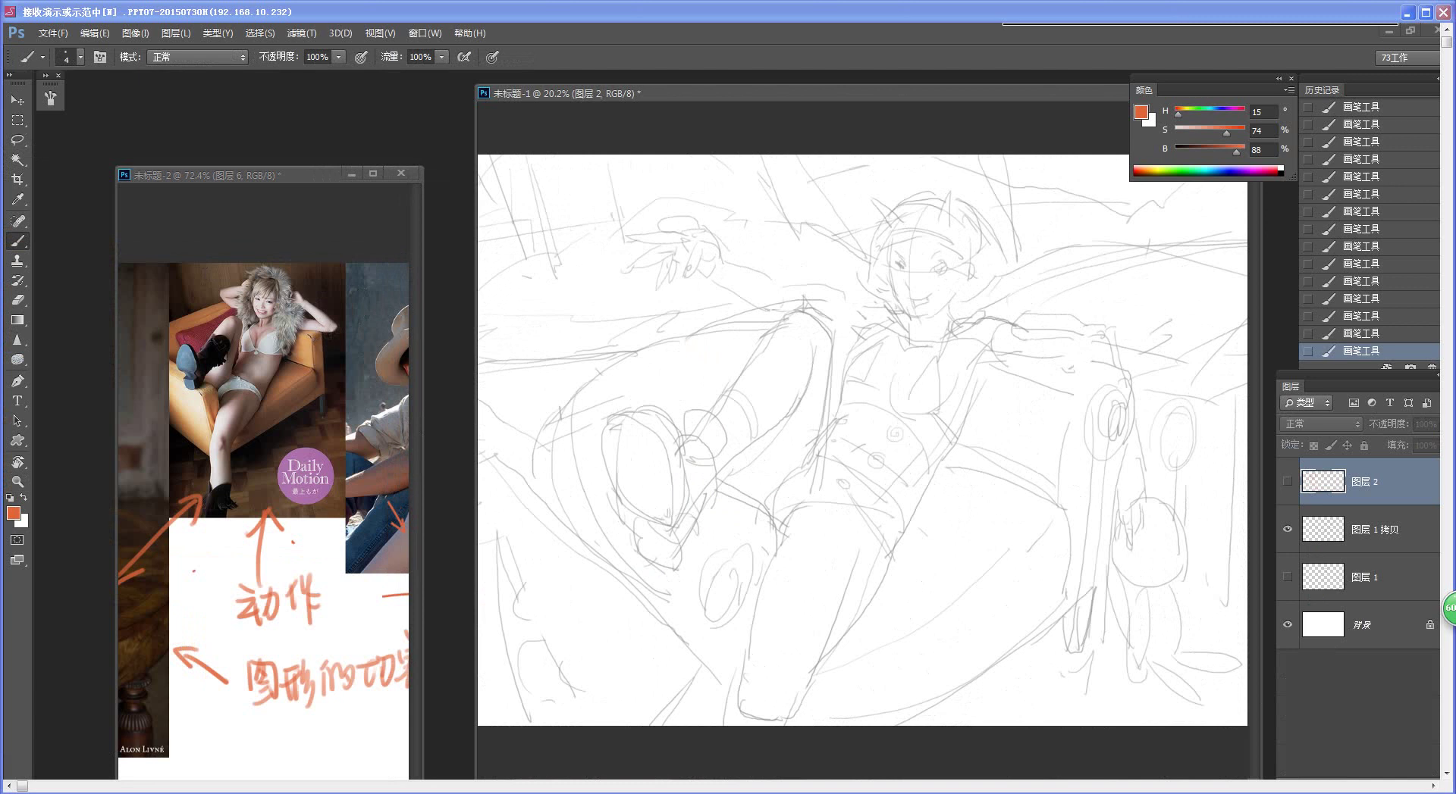
# Step: Bring up the 火女.psd character design, place its window beside the sketch, and return to the sketch document
pyautogui.hotkey('ctrl', 'Tab')
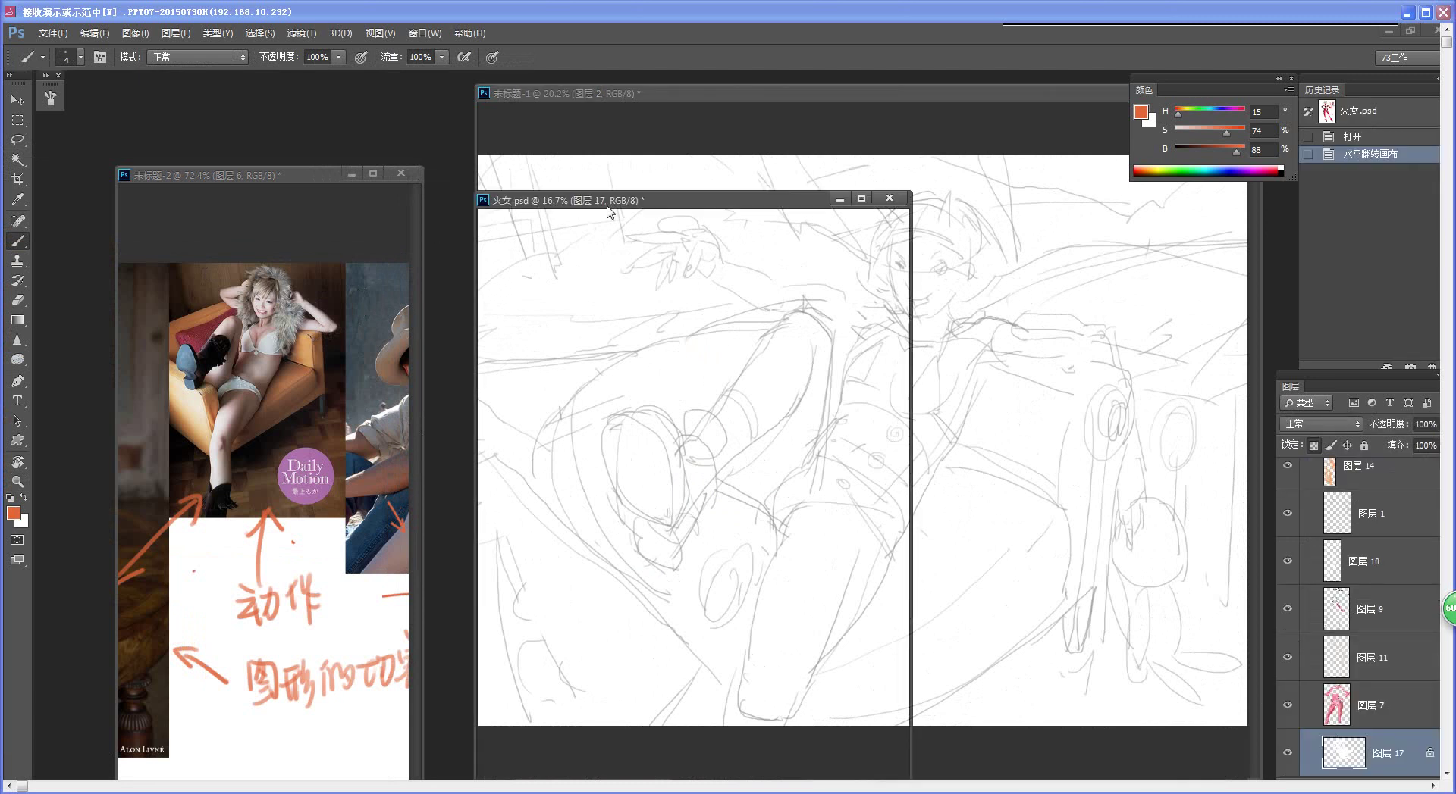
pyautogui.moveTo(706, 206); pyautogui.dragTo(416, 244)
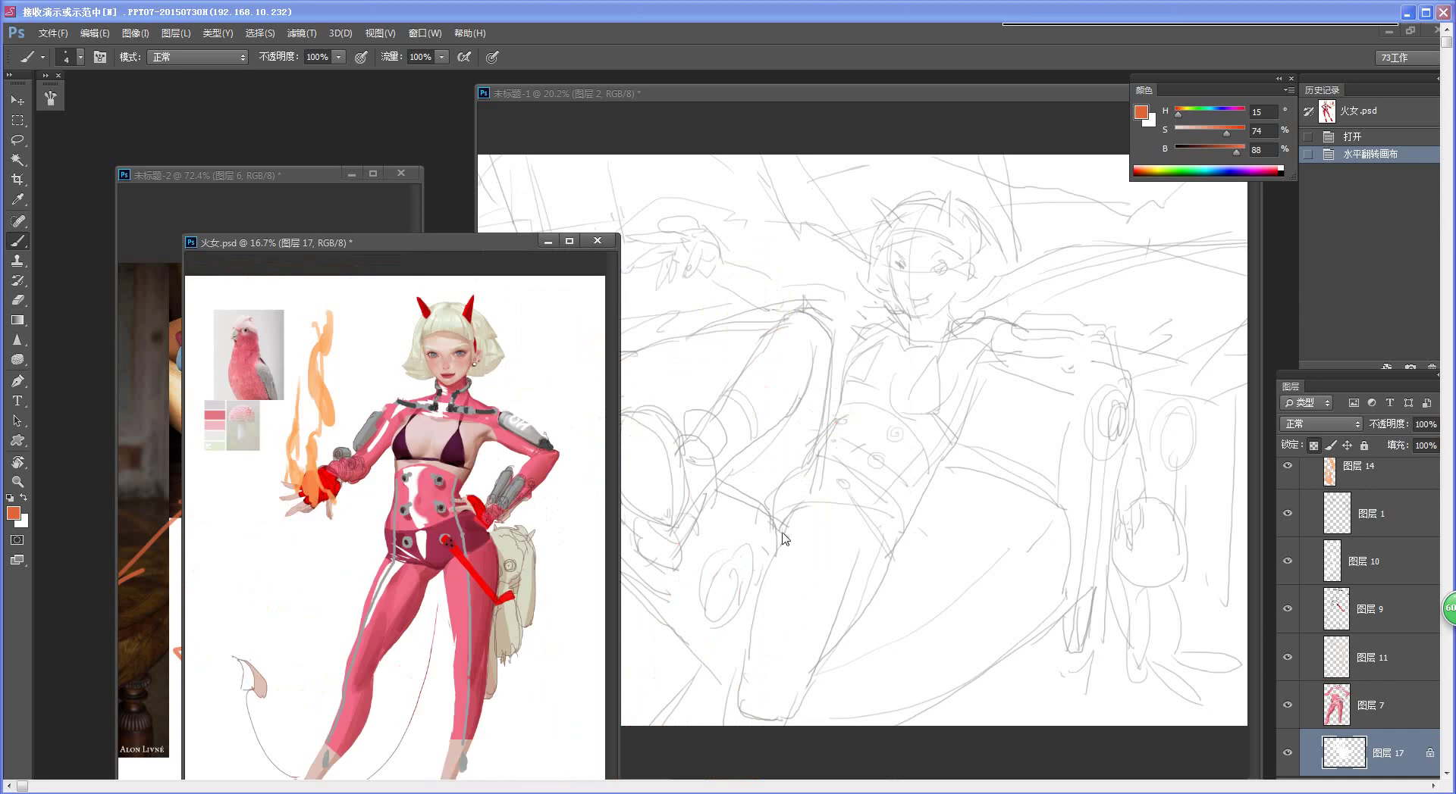
pyautogui.click(872, 464)
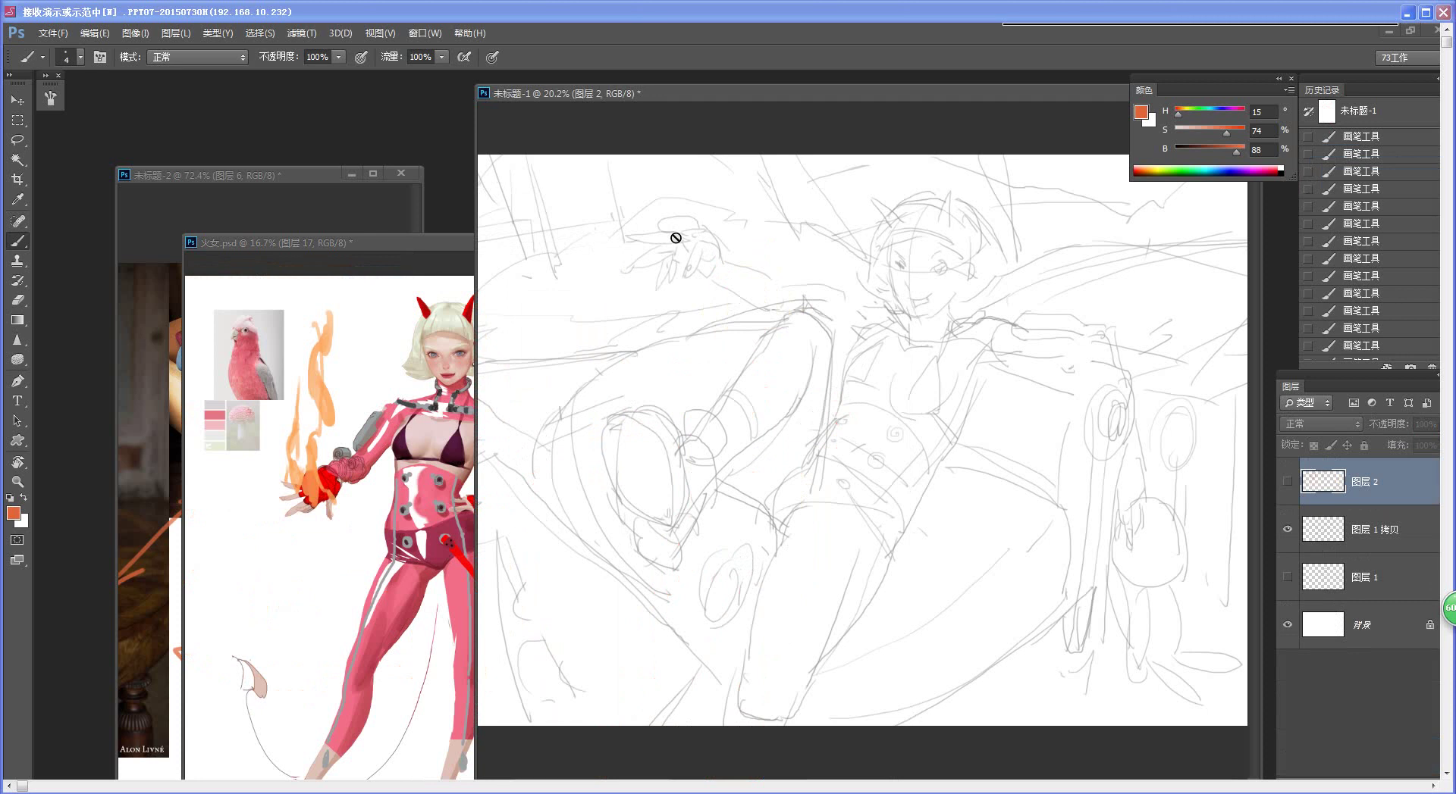
# Step: On layer 图层 1 拷贝, circle the figure's raised and hanging hands and mark the face and extended arm in orange
pyautogui.click(1389, 536)
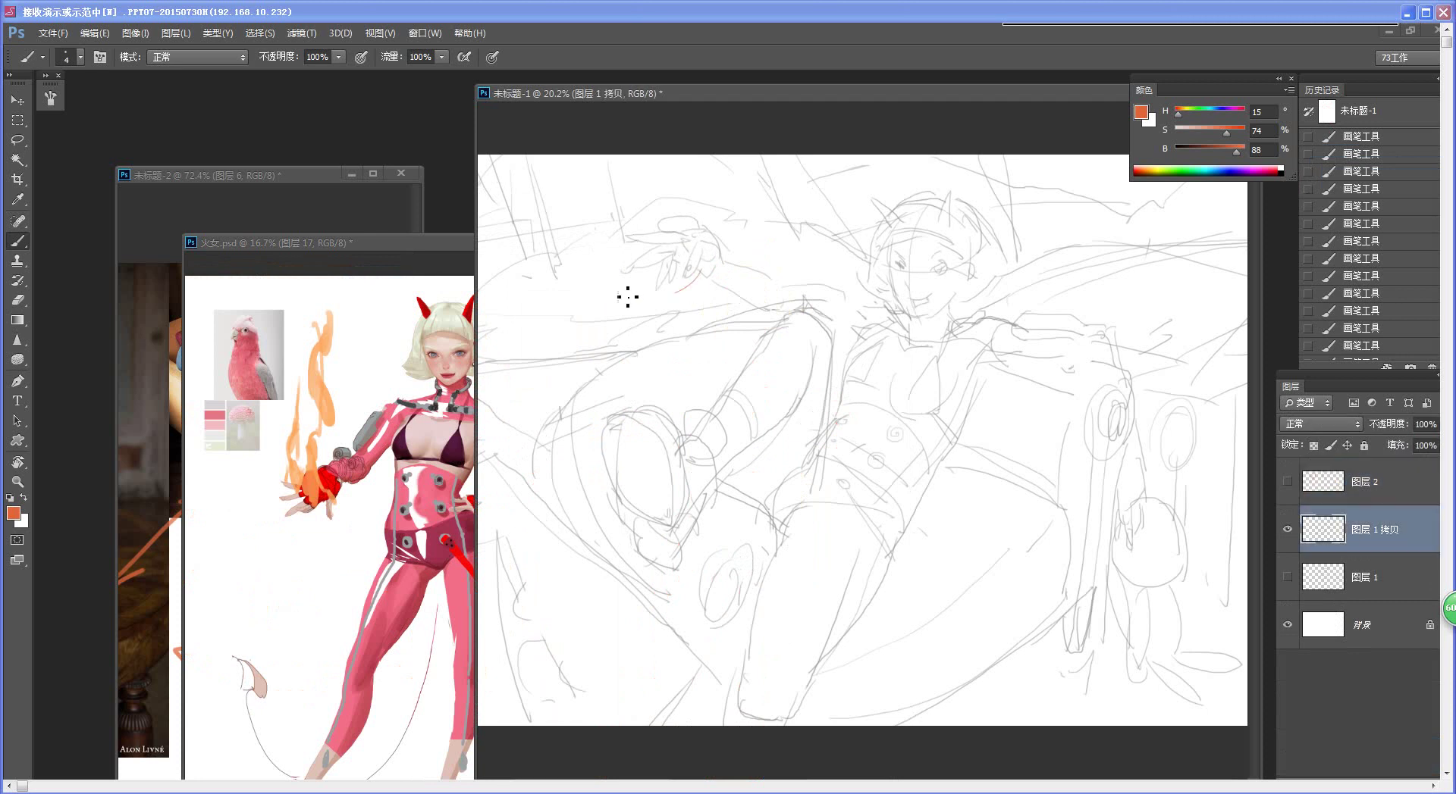
pyautogui.moveTo(628, 297)
pyautogui.mouseDown()
pyautogui.moveTo(667, 207)
pyautogui.moveTo(803, 188)
pyautogui.moveTo(737, 215)
pyautogui.moveTo(806, 174)
pyautogui.moveTo(861, 164)
pyautogui.mouseUp()
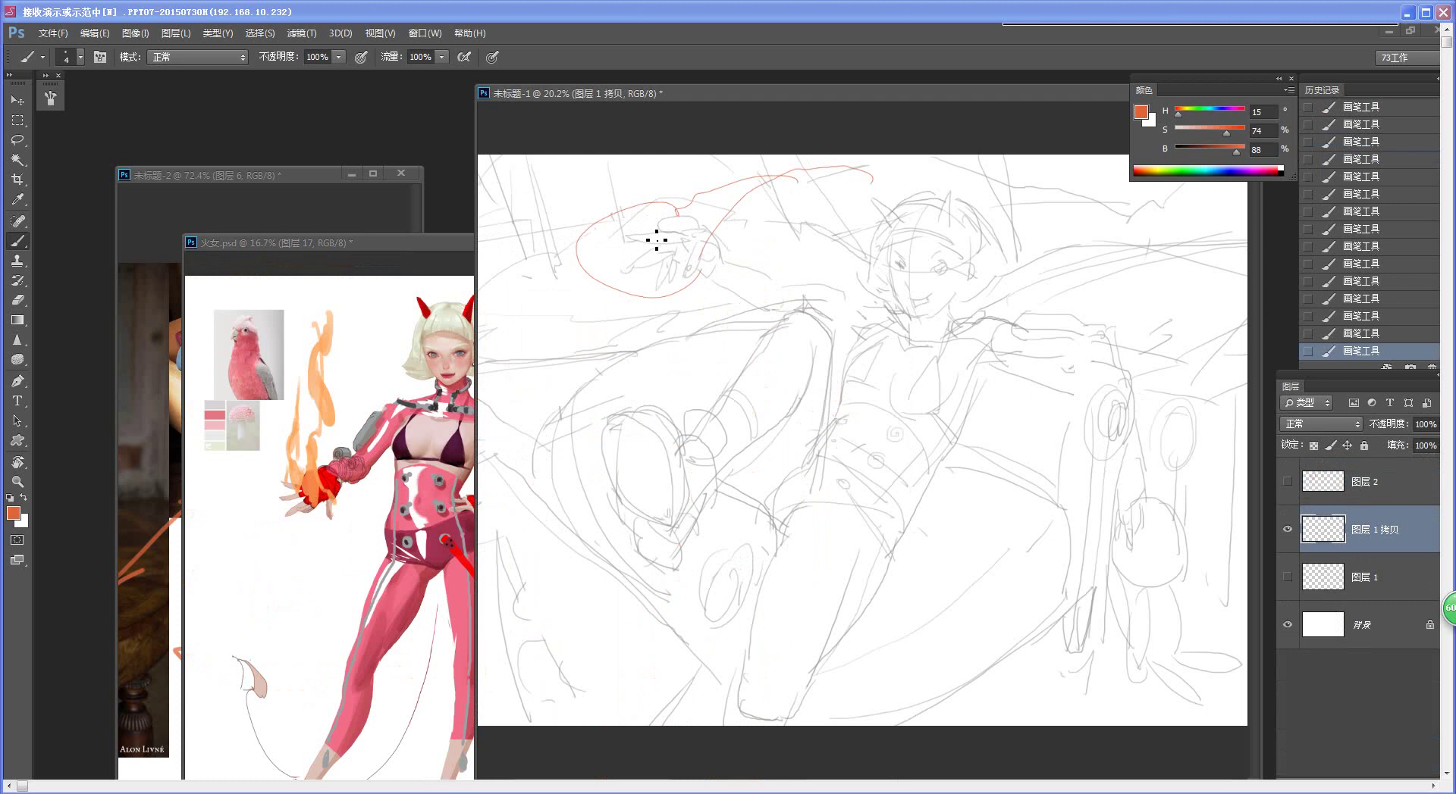
pyautogui.moveTo(637, 231); pyautogui.dragTo(685, 244)
pyautogui.moveTo(918, 303); pyautogui.dragTo(914, 302)
pyautogui.moveTo(931, 279); pyautogui.dragTo(943, 266)
pyautogui.moveTo(1060, 339); pyautogui.dragTo(1108, 351)
pyautogui.moveTo(1031, 326)
pyautogui.mouseDown()
pyautogui.moveTo(1098, 328)
pyautogui.moveTo(1113, 371)
pyautogui.mouseUp()
pyautogui.moveTo(1131, 484)
pyautogui.mouseDown()
pyautogui.moveTo(1117, 535)
pyautogui.moveTo(1141, 489)
pyautogui.moveTo(1140, 578)
pyautogui.moveTo(1094, 521)
pyautogui.moveTo(1148, 489)
pyautogui.mouseUp()
pyautogui.press('z')
pyautogui.moveTo(1088, 598); pyautogui.dragTo(1074, 632)
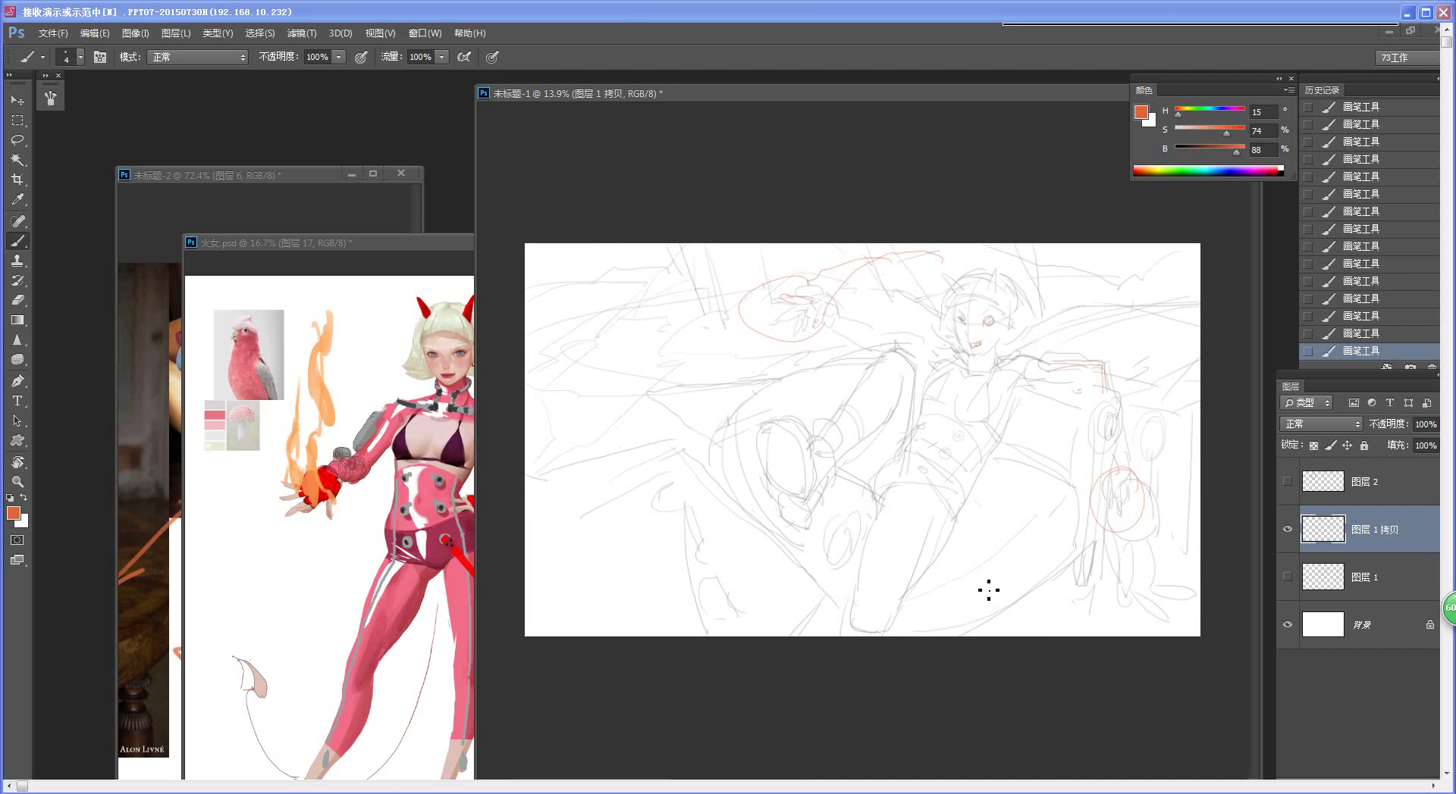
# Step: Undo all the orange marks on the hands, face and arm of the sketch
pyautogui.hotkey('ctrl', 'alt', 'z')
pyautogui.hotkey('ctrl', 'alt', 'z')
pyautogui.hotkey('ctrl', 'alt', 'z')
pyautogui.hotkey('ctrl', 'alt', 'z')
pyautogui.hotkey('ctrl', 'alt', 'z')
pyautogui.hotkey('ctrl', 'alt', 'z')
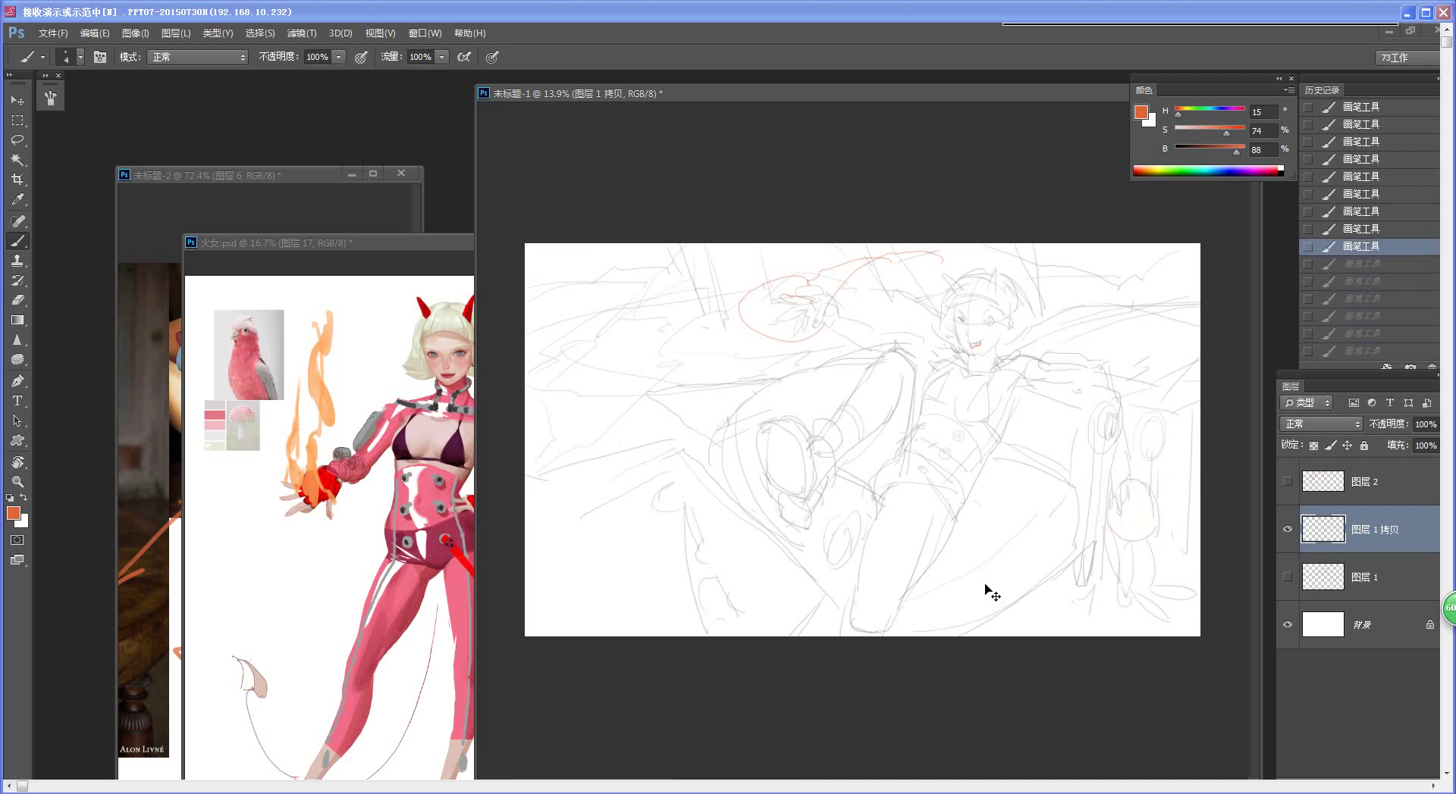
pyautogui.hotkey('ctrl', 'alt', 'z')
pyautogui.hotkey('ctrl', 'alt', 'z')
pyautogui.hotkey('ctrl', 'alt', 'z')
pyautogui.hotkey('ctrl', 'alt', 'z')
pyautogui.hotkey('ctrl', 'alt', 'z')
pyautogui.hotkey('ctrl', 'alt', 'z')
pyautogui.hotkey('ctrl', 'alt', 'z')
pyautogui.hotkey('ctrl', 'alt', 'z')
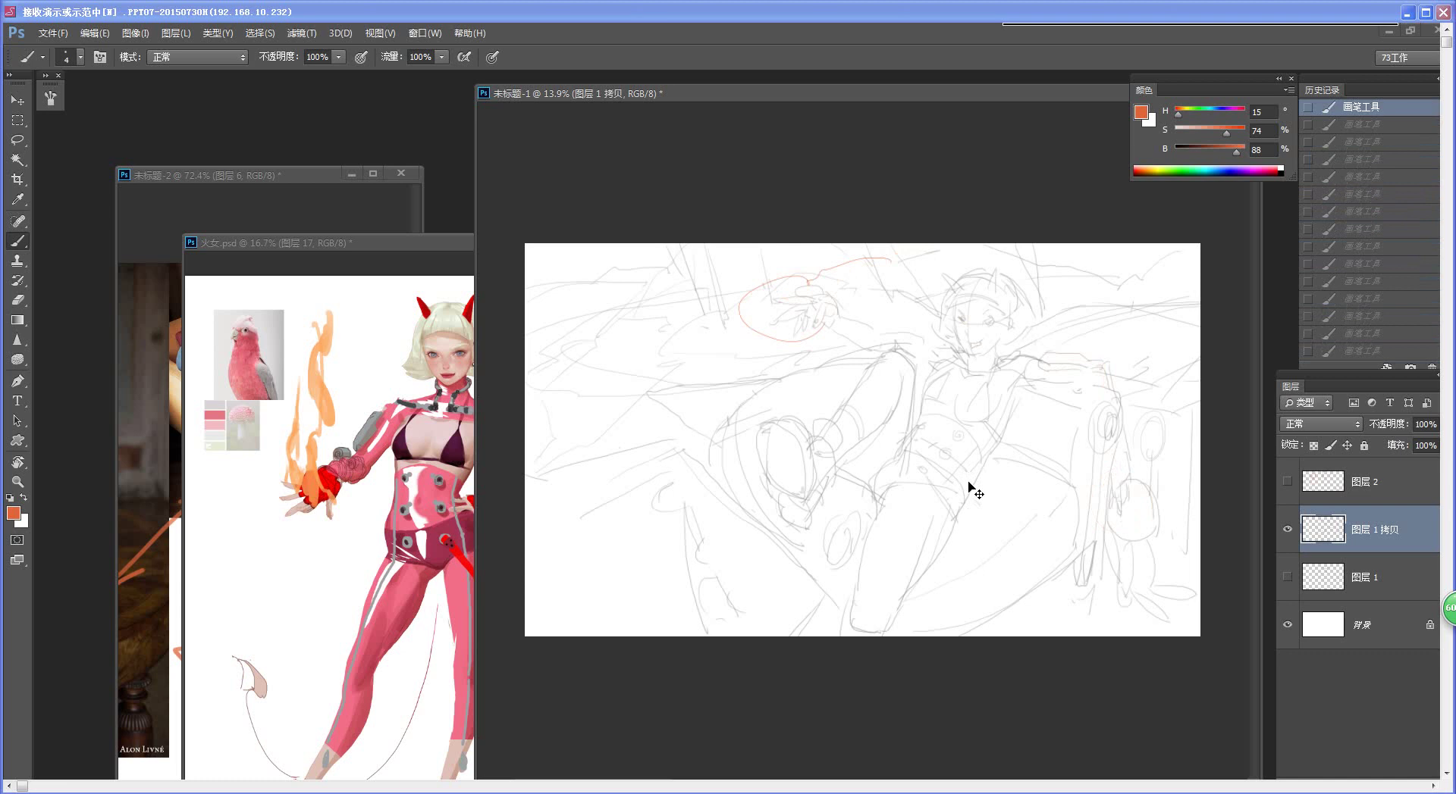
pyautogui.hotkey('ctrl', 'alt', 'z')
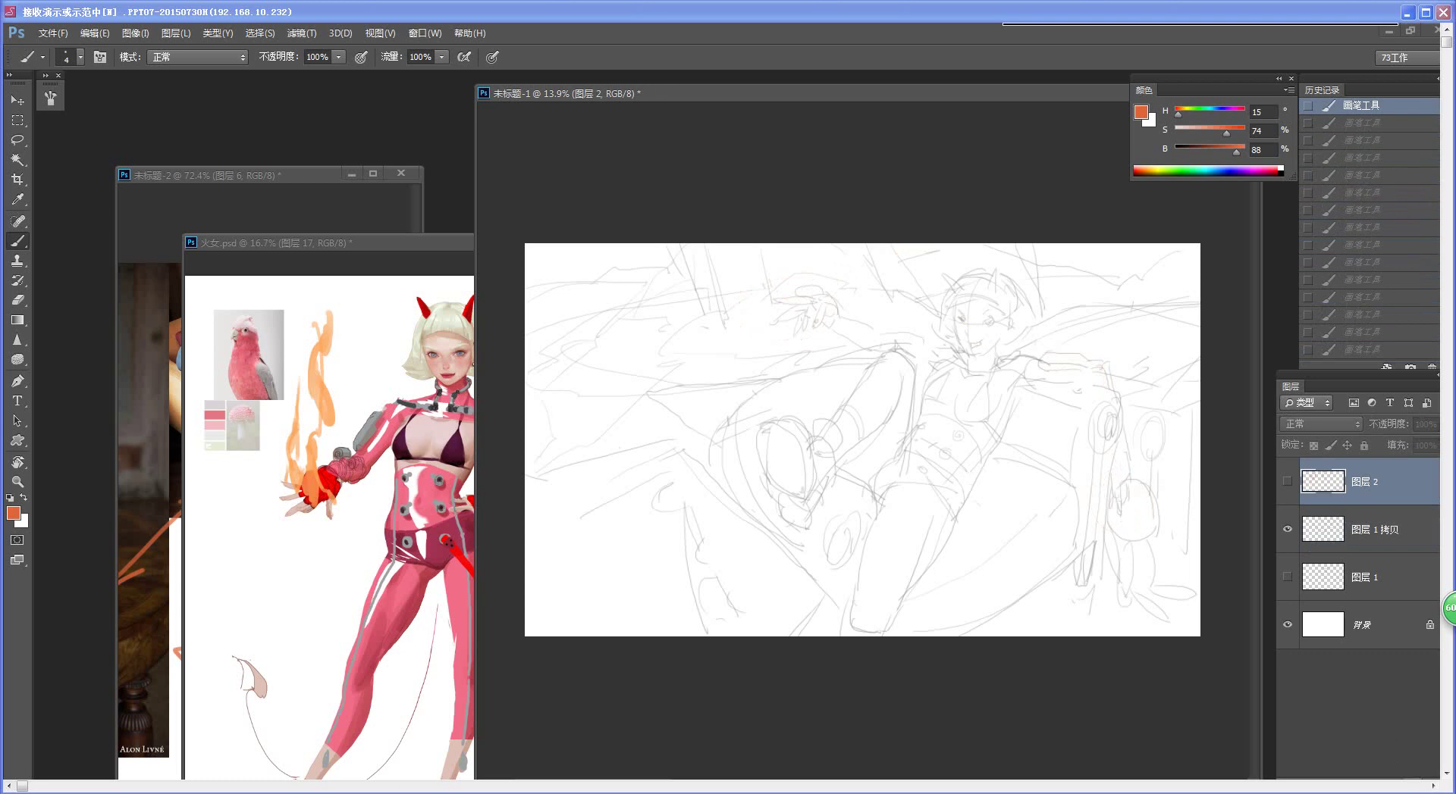
# Step: Add a new layer and draw a large triangular composition guide with a long baseline across the sketch
pyautogui.hotkey('ctrl', 'shift', 'alt', 'n')
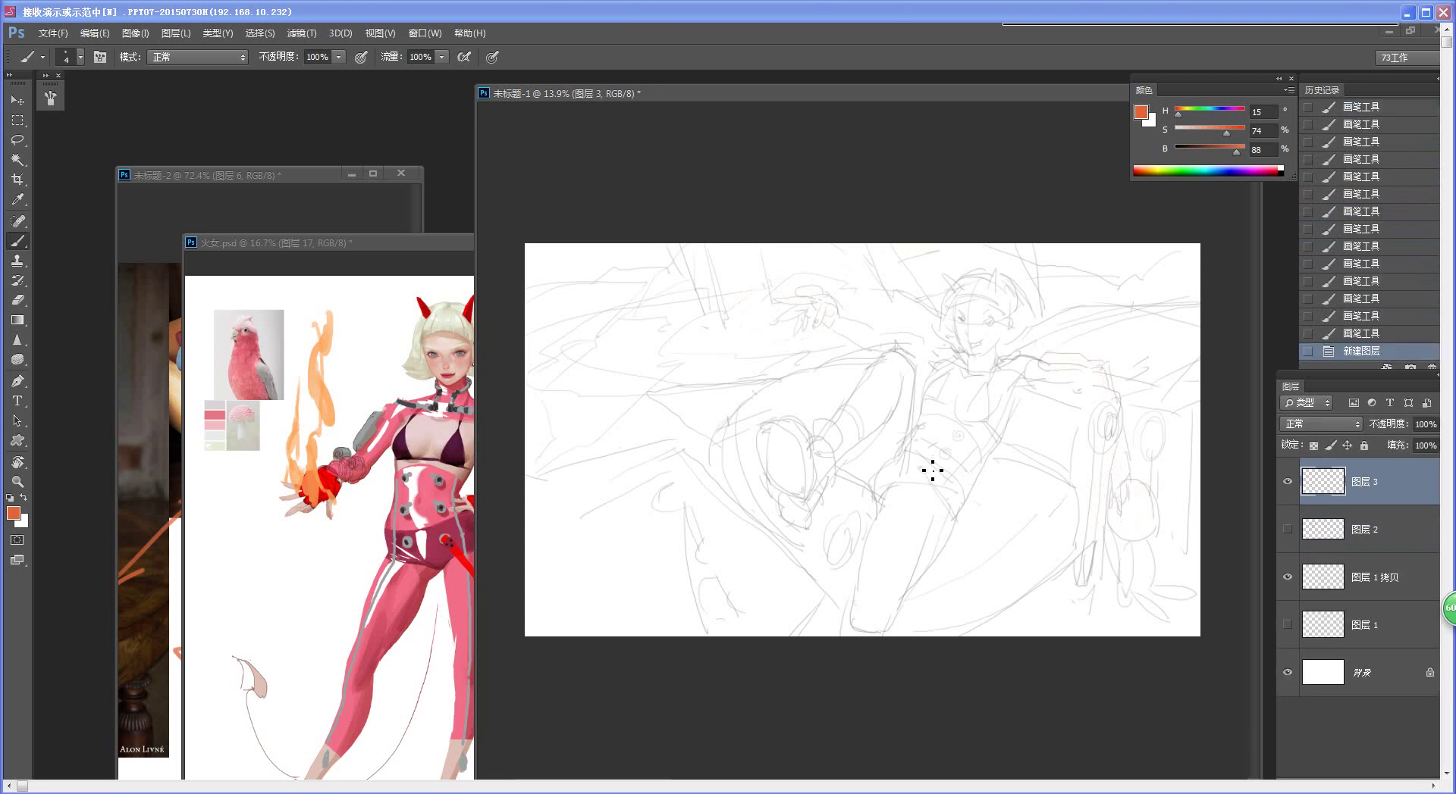
pyautogui.moveTo(524, 609)
pyautogui.mouseDown()
pyautogui.moveTo(932, 240)
pyautogui.moveTo(1201, 596)
pyautogui.mouseUp()
pyautogui.keyDown('shift'); pyautogui.click(527, 591); pyautogui.keyUp('shift')
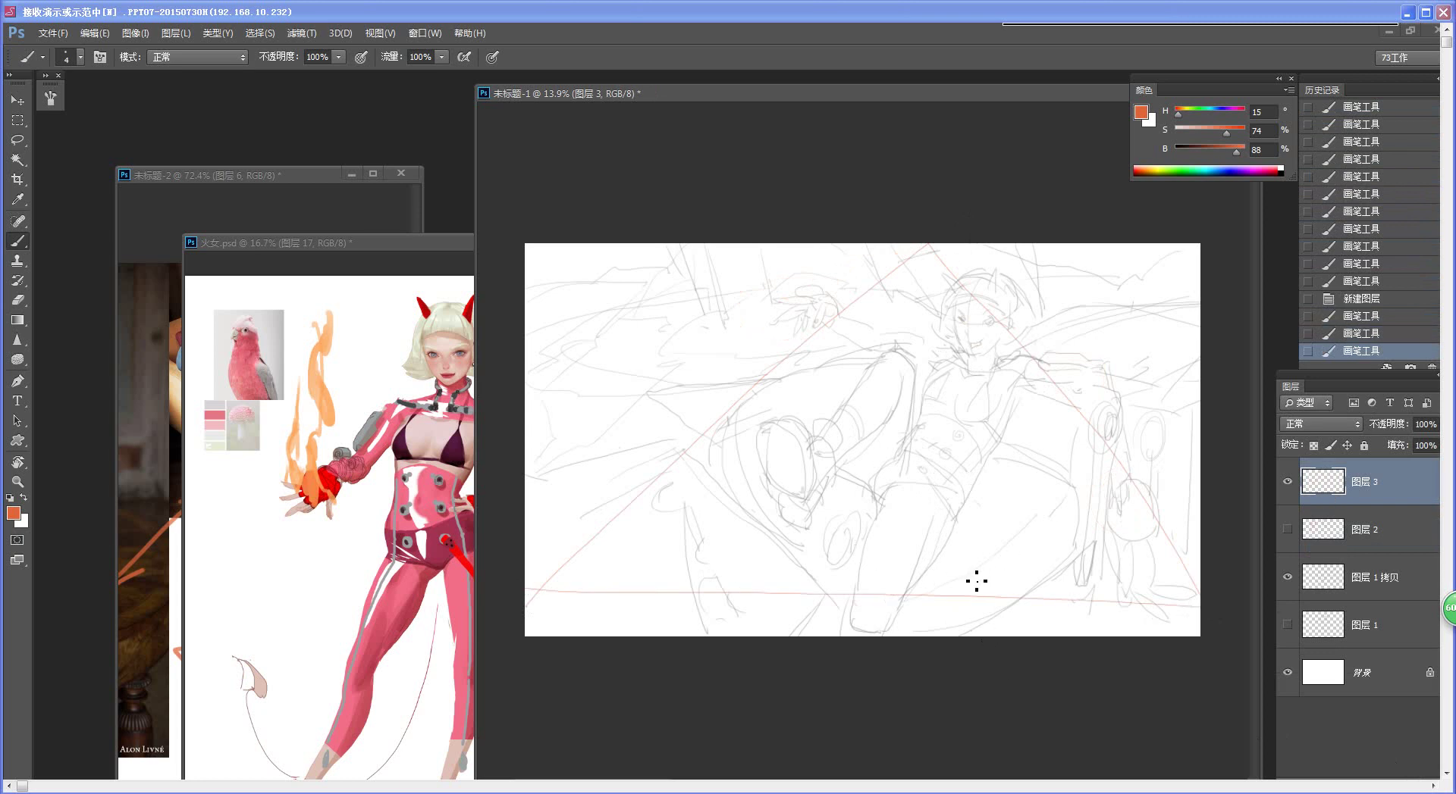
# Step: Undo the triangular composition guide lines
pyautogui.hotkey('ctrl', 'alt', 'z')
pyautogui.hotkey('ctrl', 'alt', 'z')
pyautogui.hotkey('ctrl', 'alt', 'z')
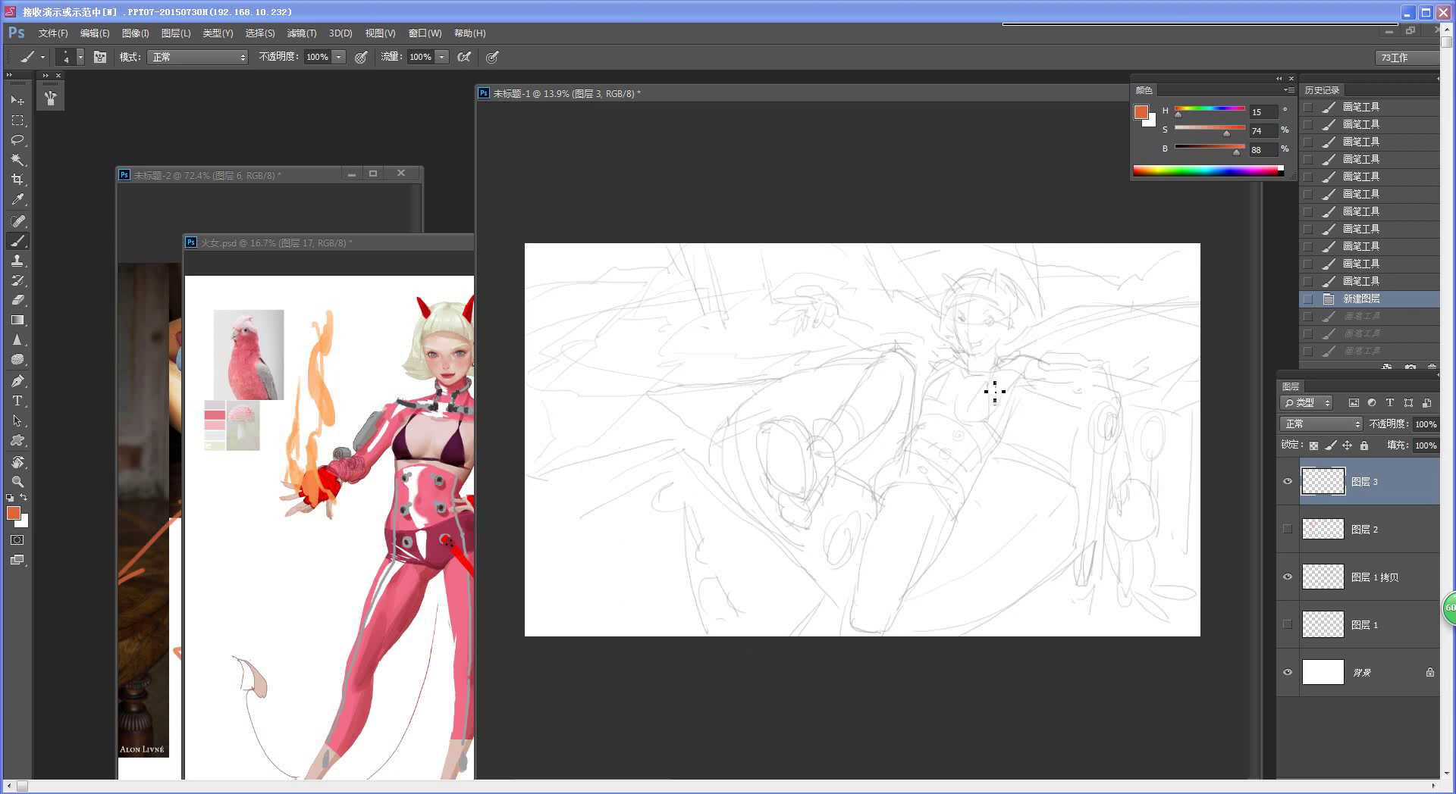
# Step: Hide layer 图层 3 and fade the sketch layer 图层 1 拷贝 to 30% opacity
pyautogui.scroll(5, 995, 392)
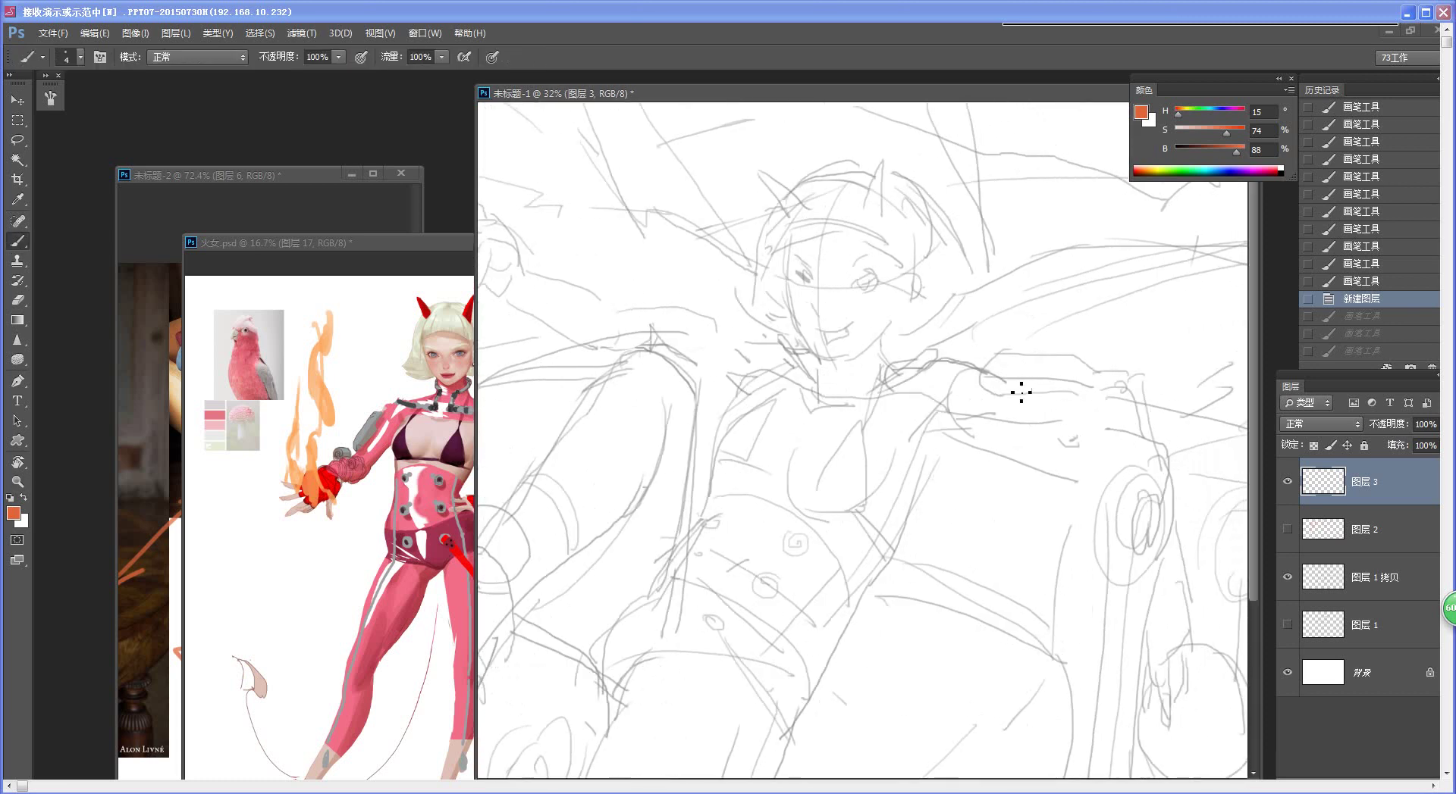
pyautogui.click(1287, 481)
pyautogui.scroll(-5, 926, 477)
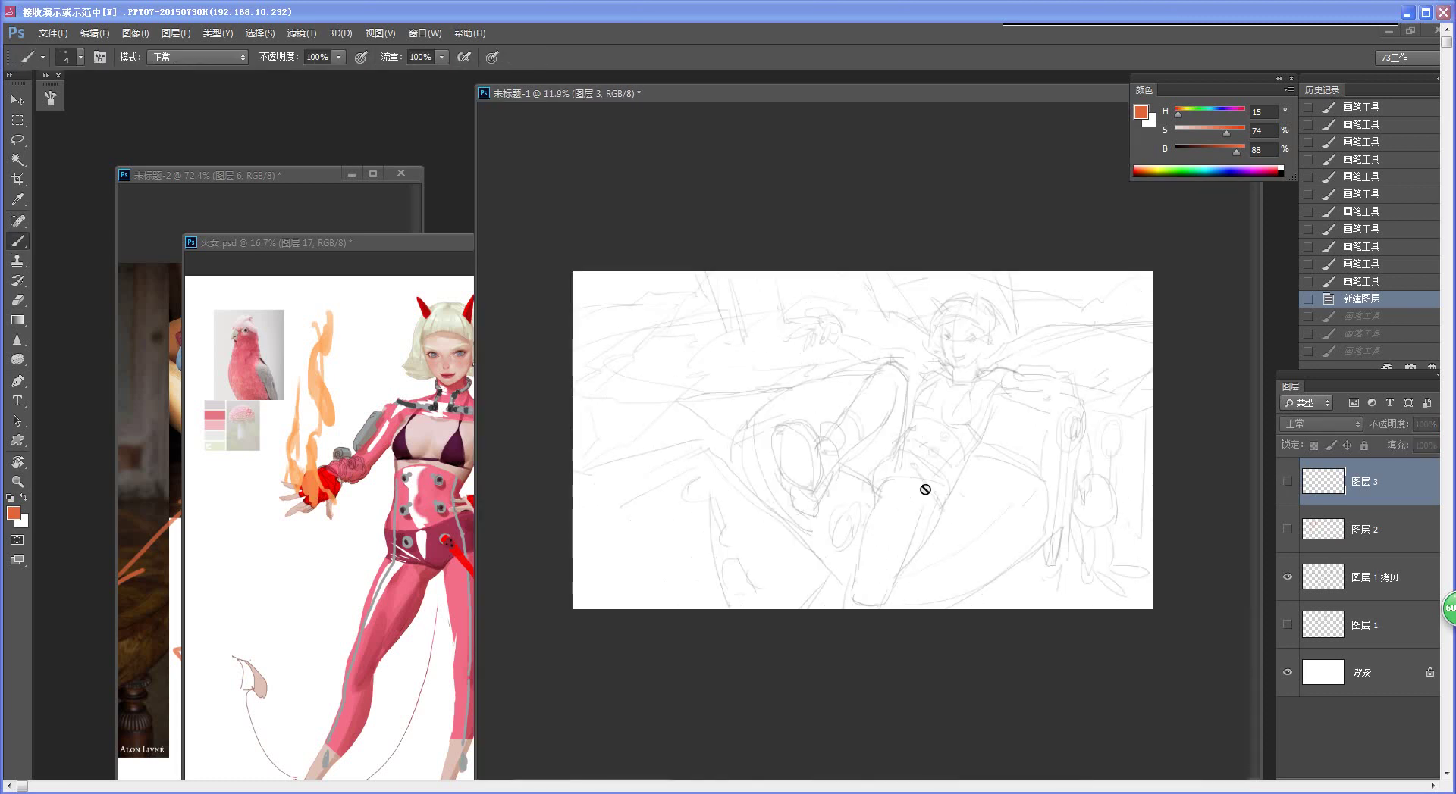
pyautogui.click(1370, 588)
pyautogui.press('v')
pyautogui.press('3')
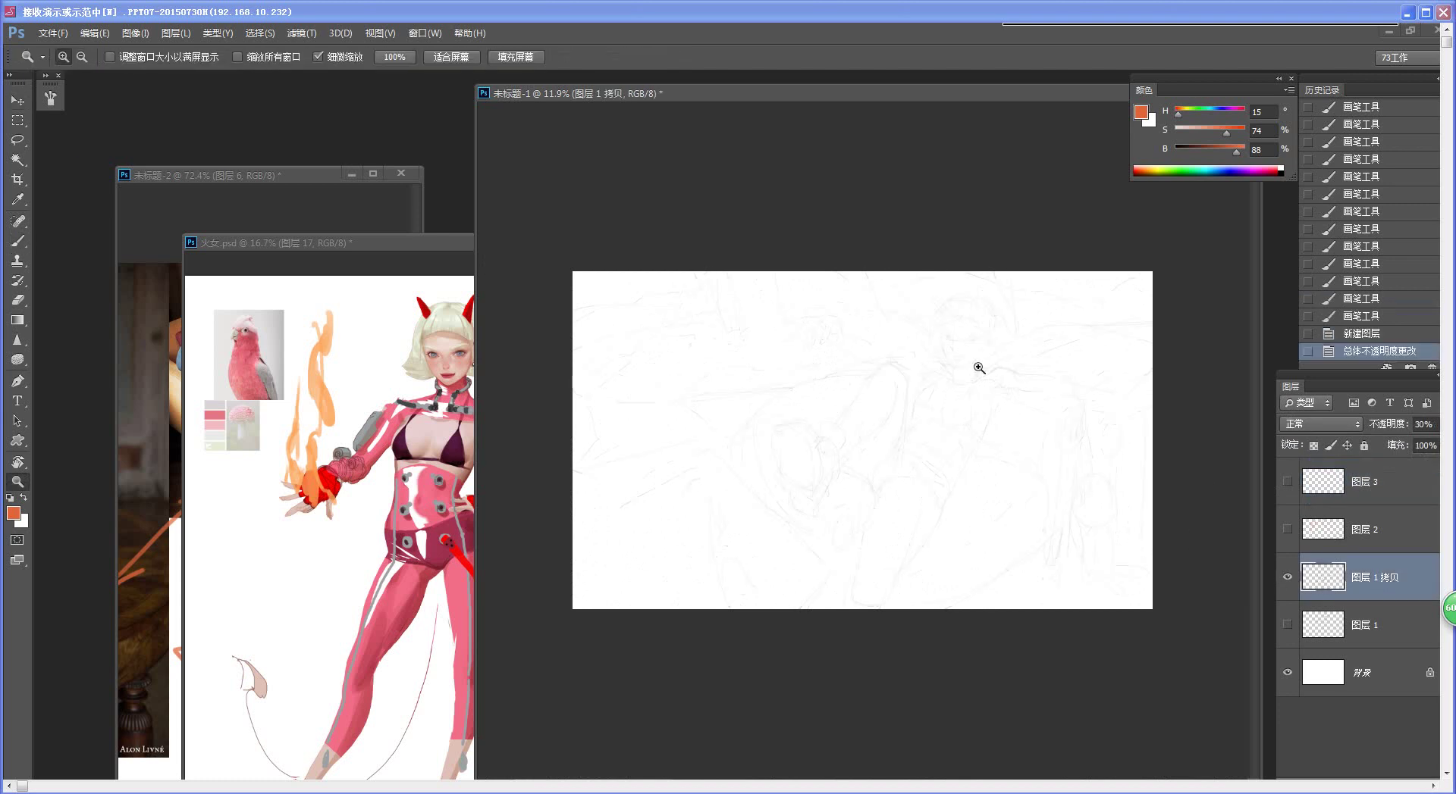
# Step: Set the brush colour to grey 787878 and add a new layer above the faded sketch for the line drawing
pyautogui.moveTo(977, 333); pyautogui.dragTo(1036, 447)
pyautogui.press('b')
pyautogui.click(1138, 114)
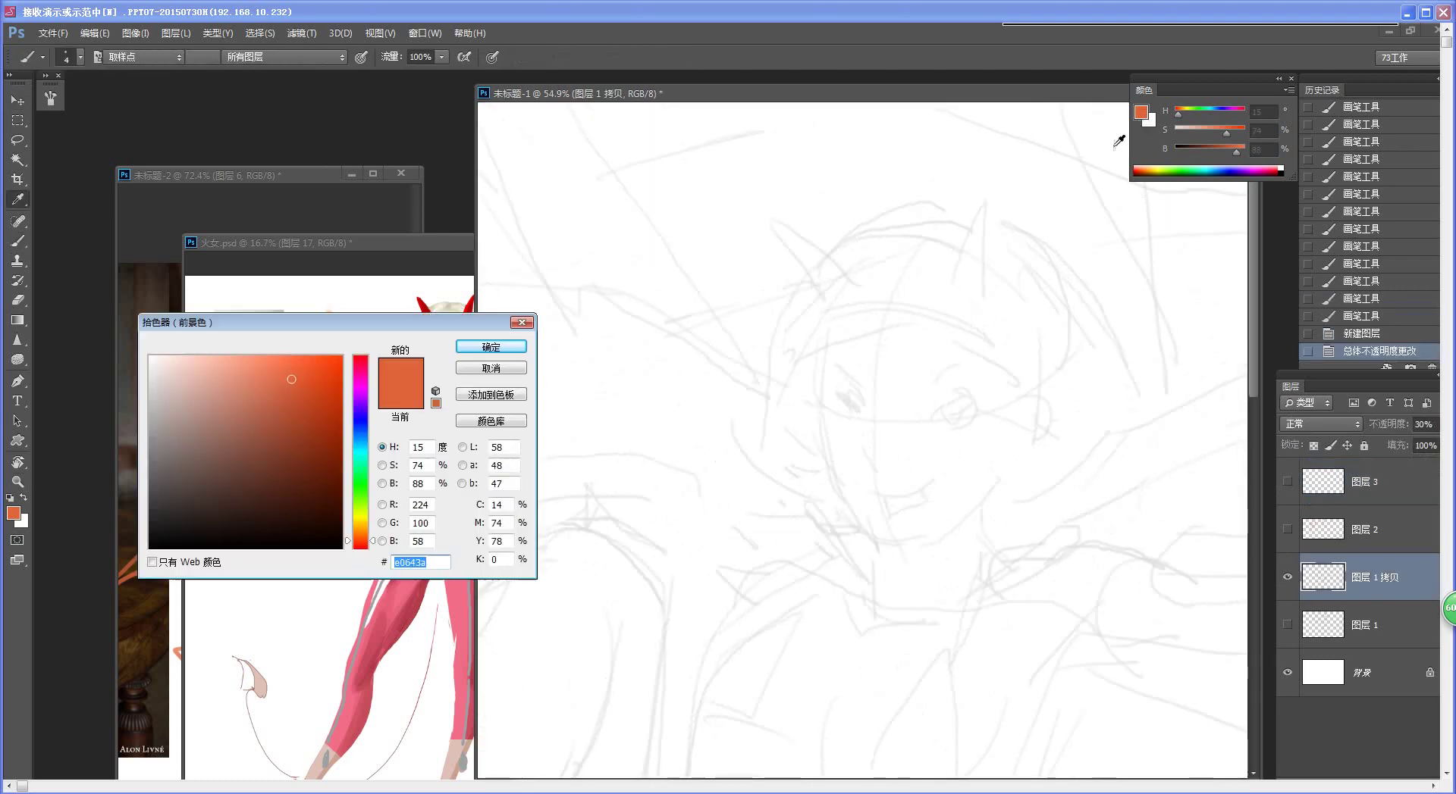
pyautogui.write('787878')
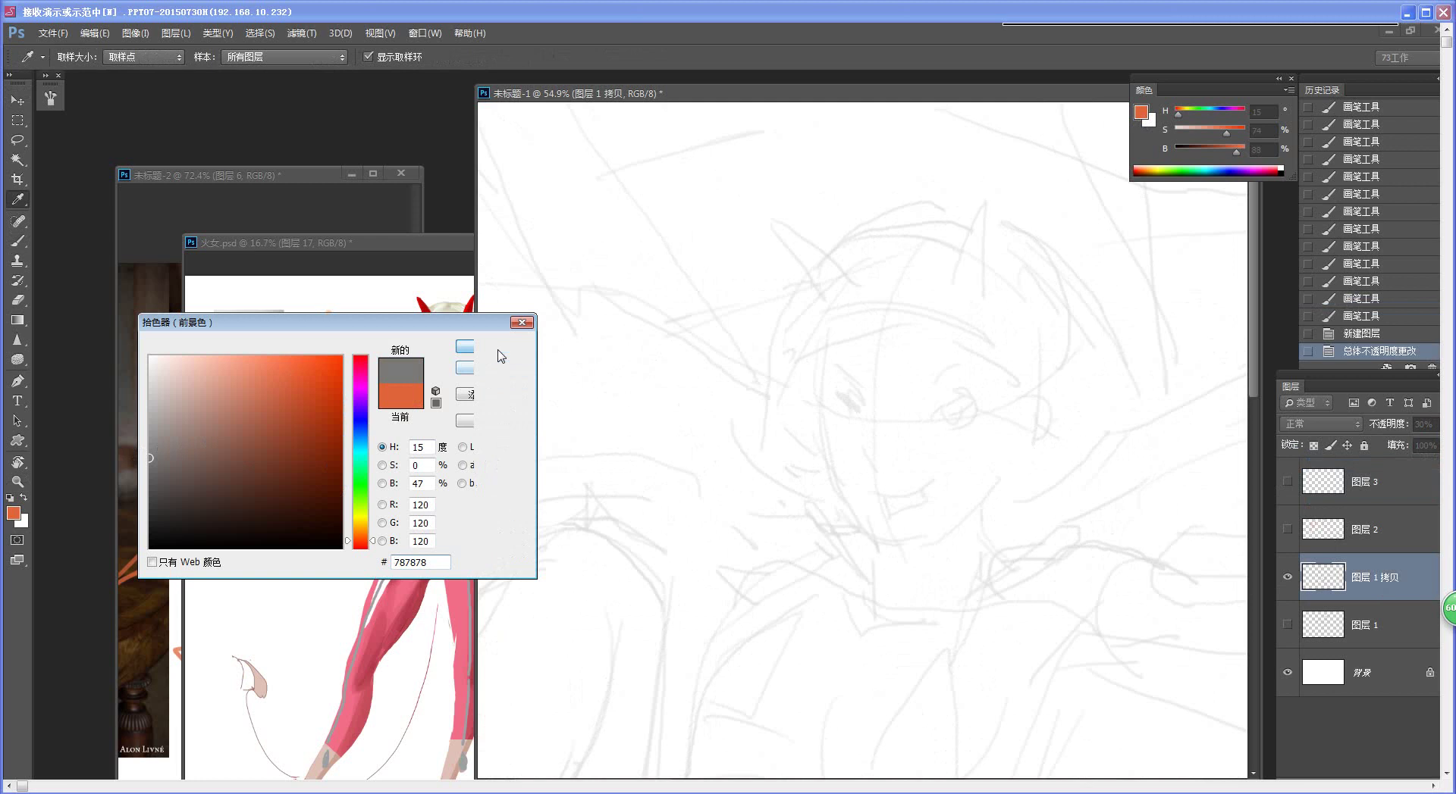
pyautogui.click(498, 350)
pyautogui.moveTo(997, 486); pyautogui.dragTo(921, 500)
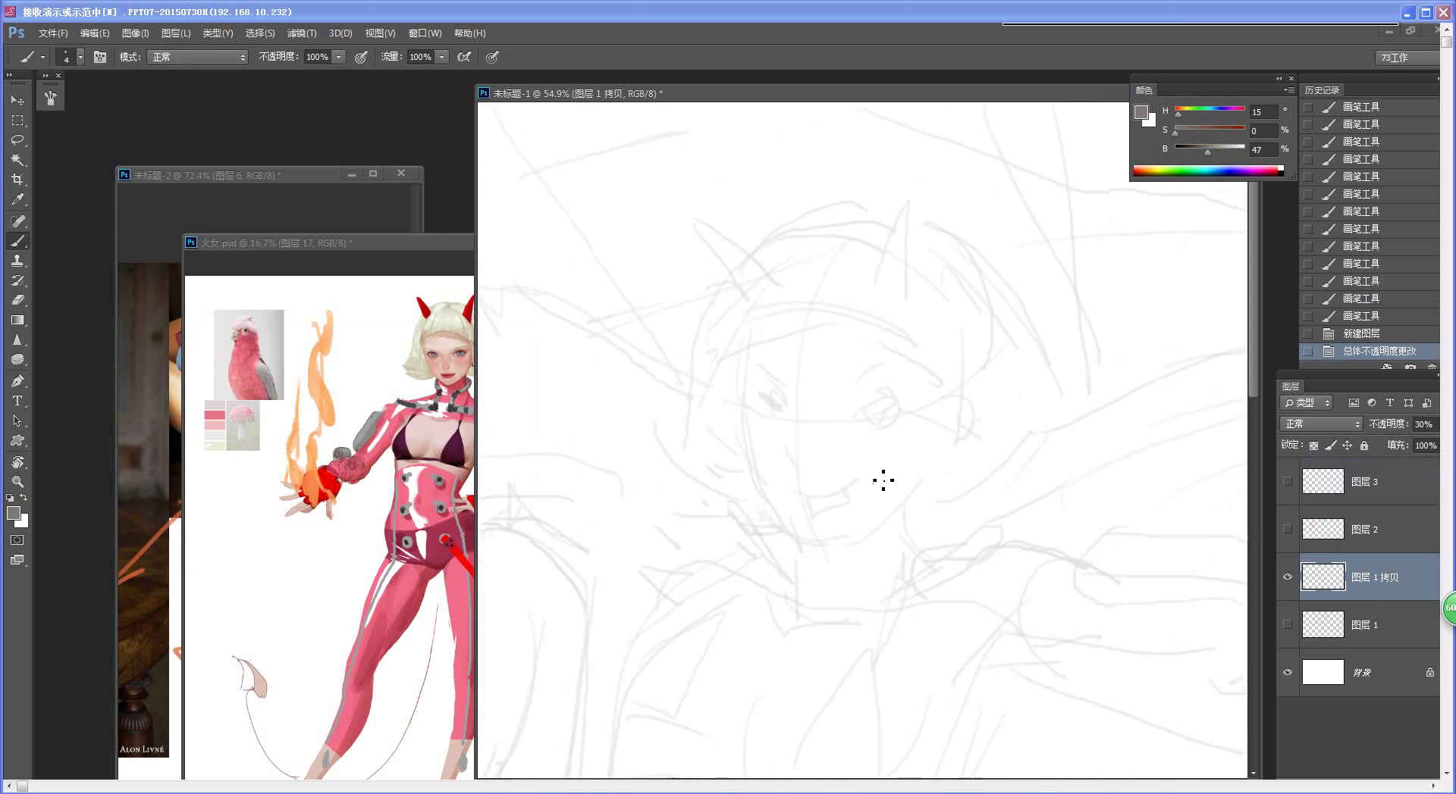
pyautogui.hotkey('ctrl', 'shift', 'alt', 'n')
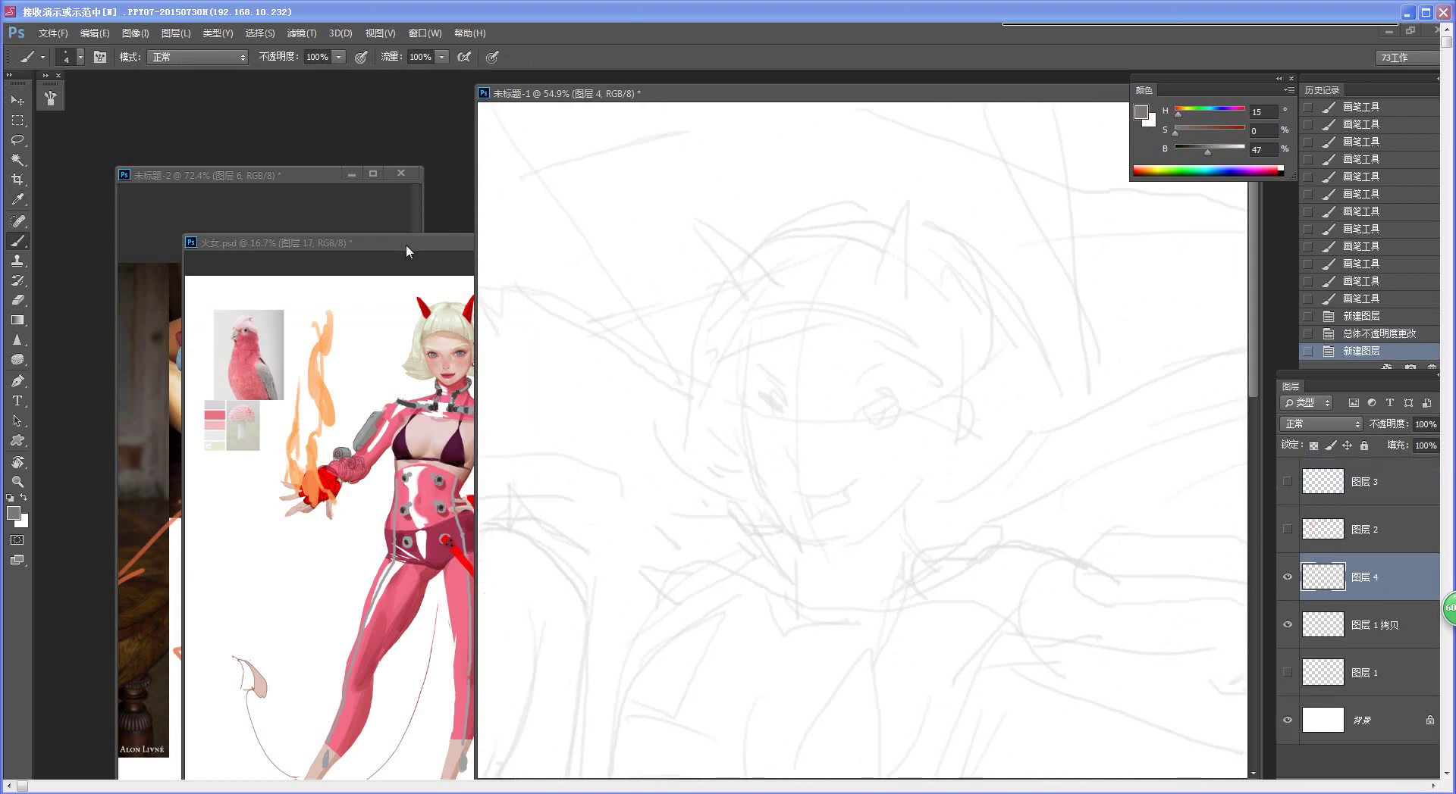
# Step: Move the 火女.psd window out of the way and place the reference window beside the sketch, showing the couple photo
pyautogui.moveTo(407, 244); pyautogui.dragTo(0, 250)
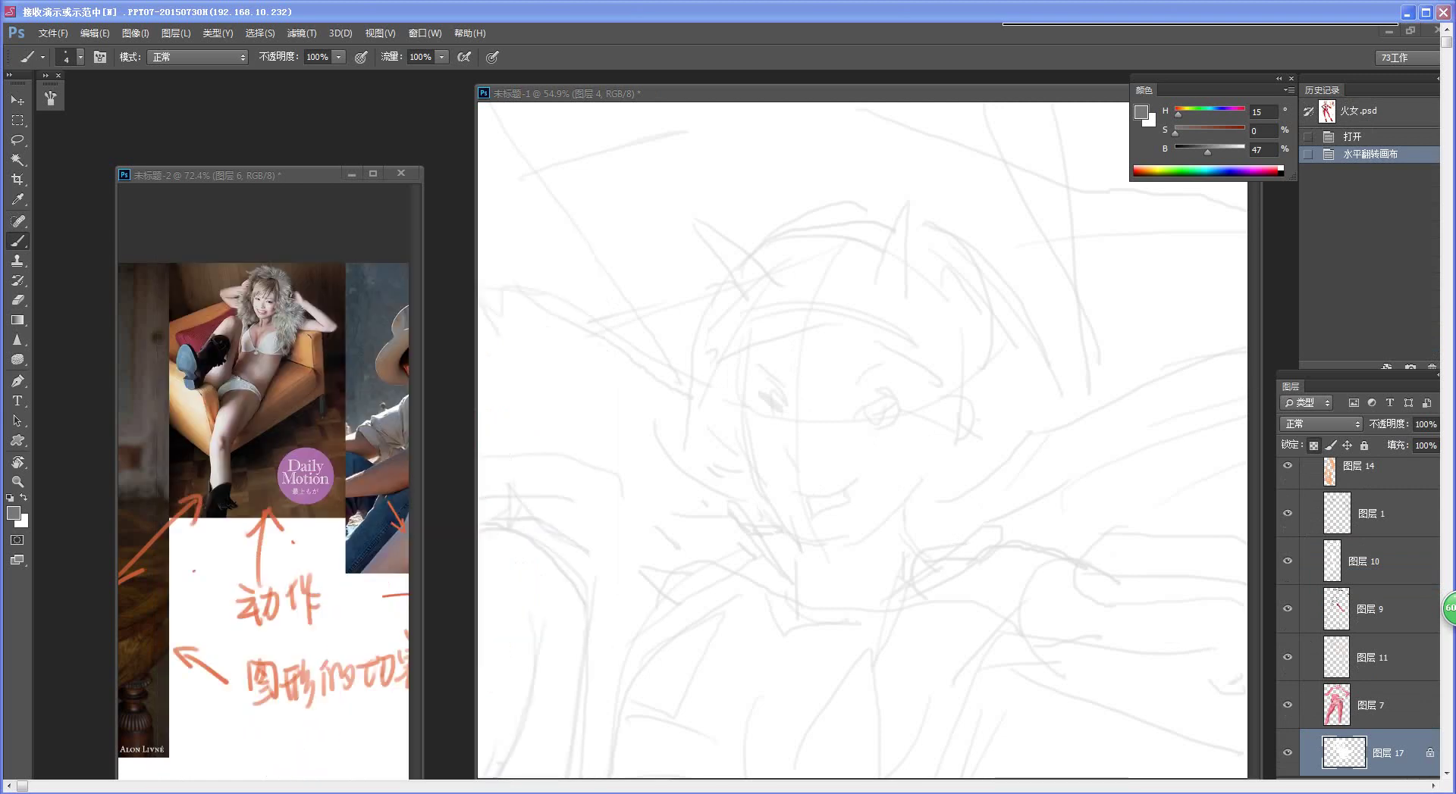
pyautogui.moveTo(285, 176); pyautogui.dragTo(224, 118)
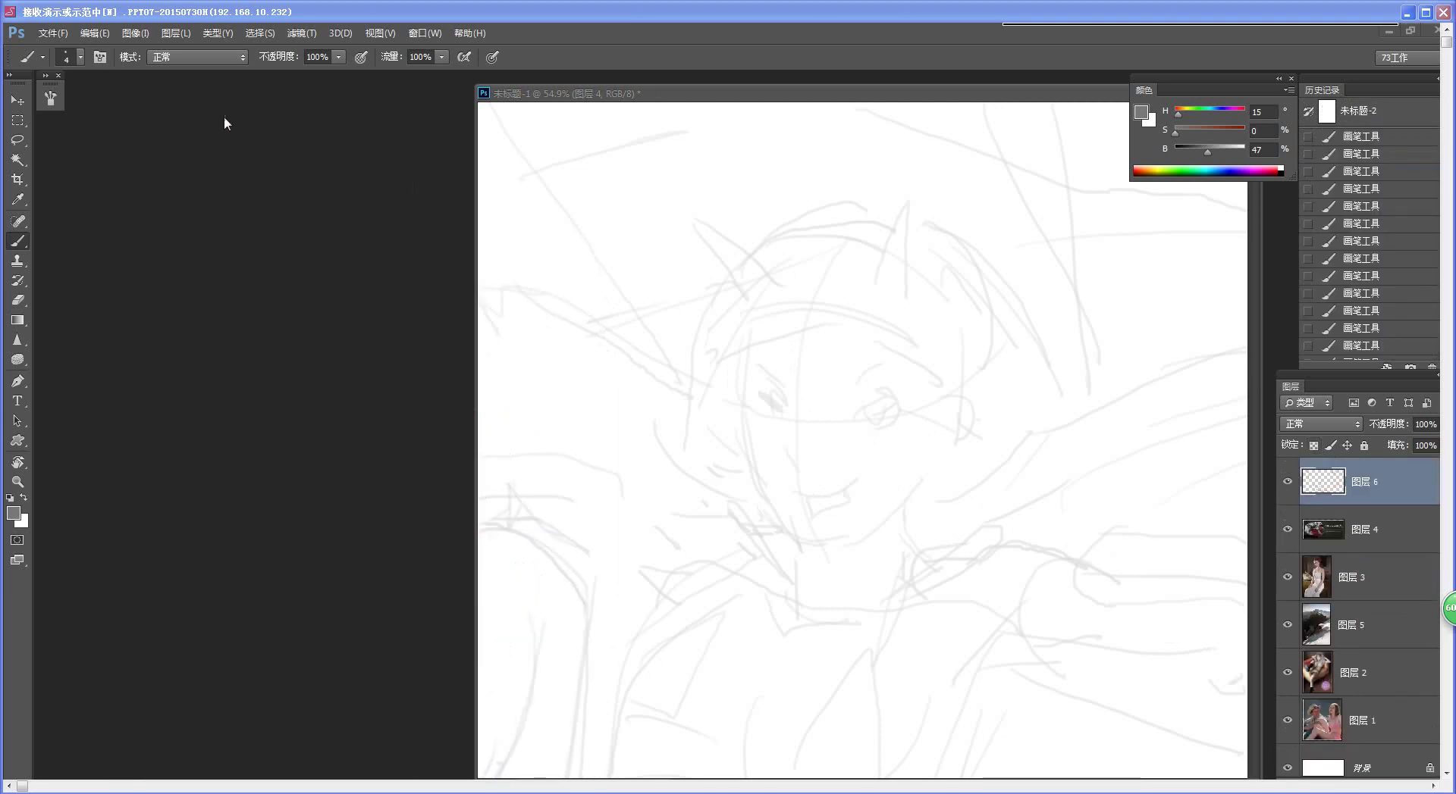
pyautogui.moveTo(356, 299); pyautogui.dragTo(124, 314)
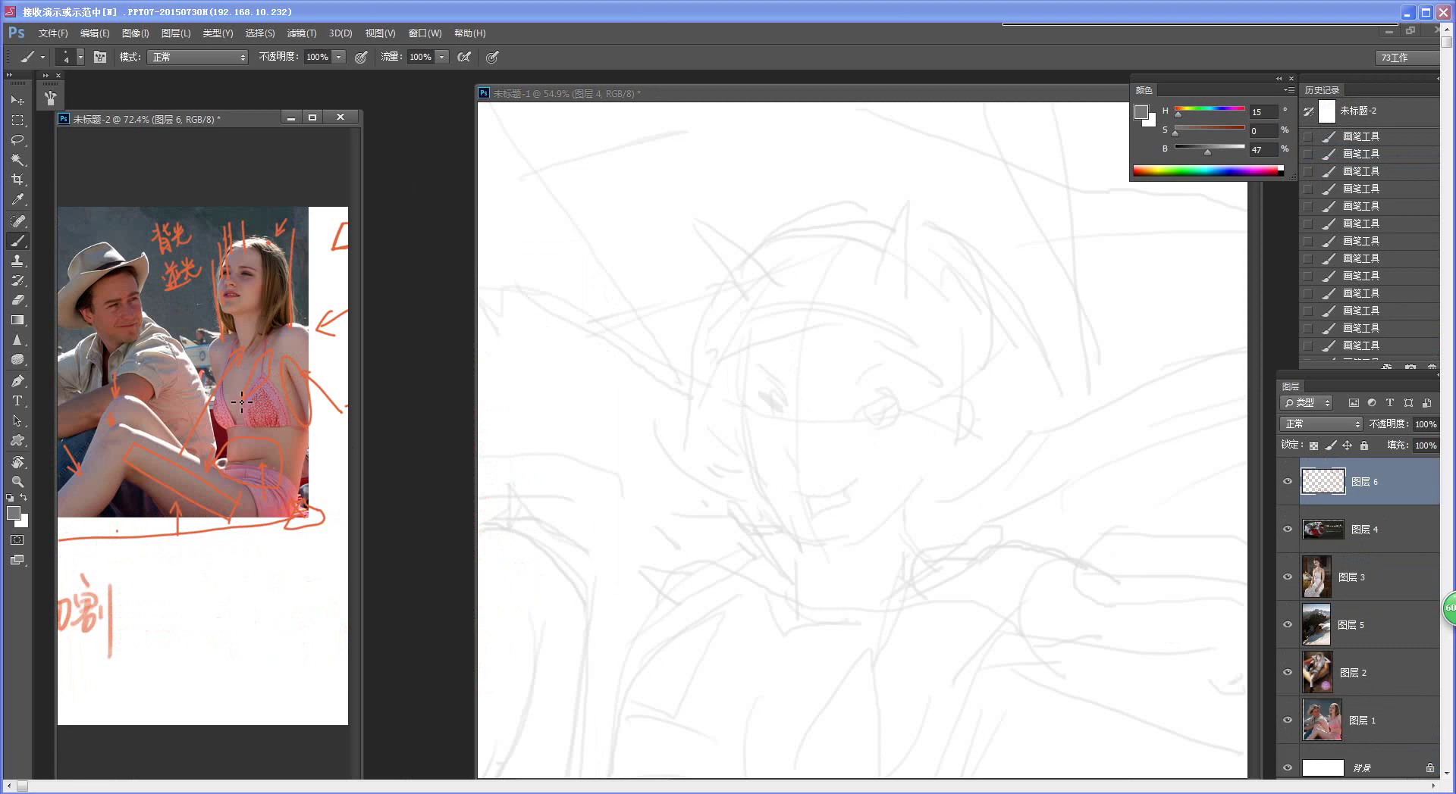
pyautogui.click(811, 496)
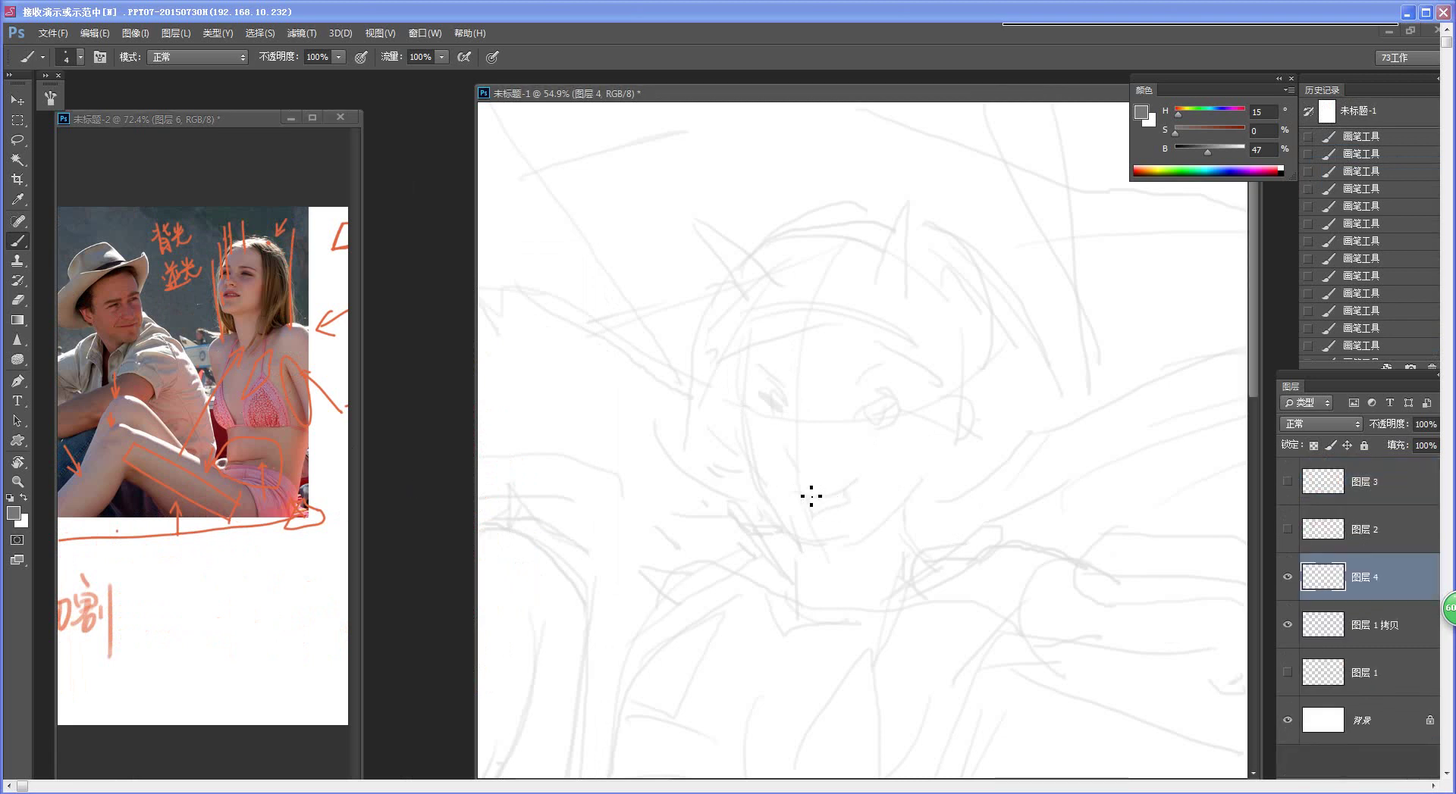
# Step: With the brush at size 5, draw the left contour of the face from the temple down towards the chin, redoing unsatisfactory strokes
pyautogui.press(']')
pyautogui.moveTo(732, 344); pyautogui.dragTo(747, 459)
pyautogui.hotkey('ctrl', 'z')
pyautogui.hotkey('ctrl', 'z')
pyautogui.moveTo(742, 402)
pyautogui.mouseDown()
pyautogui.moveTo(766, 514)
pyautogui.moveTo(802, 545)
pyautogui.mouseUp()
pyautogui.hotkey('ctrl', 'z')
pyautogui.hotkey('ctrl', 'z')
pyautogui.moveTo(762, 500)
pyautogui.mouseDown()
pyautogui.moveTo(790, 539)
pyautogui.moveTo(818, 545)
pyautogui.mouseUp()
pyautogui.hotkey('ctrl', 'alt', 'z')
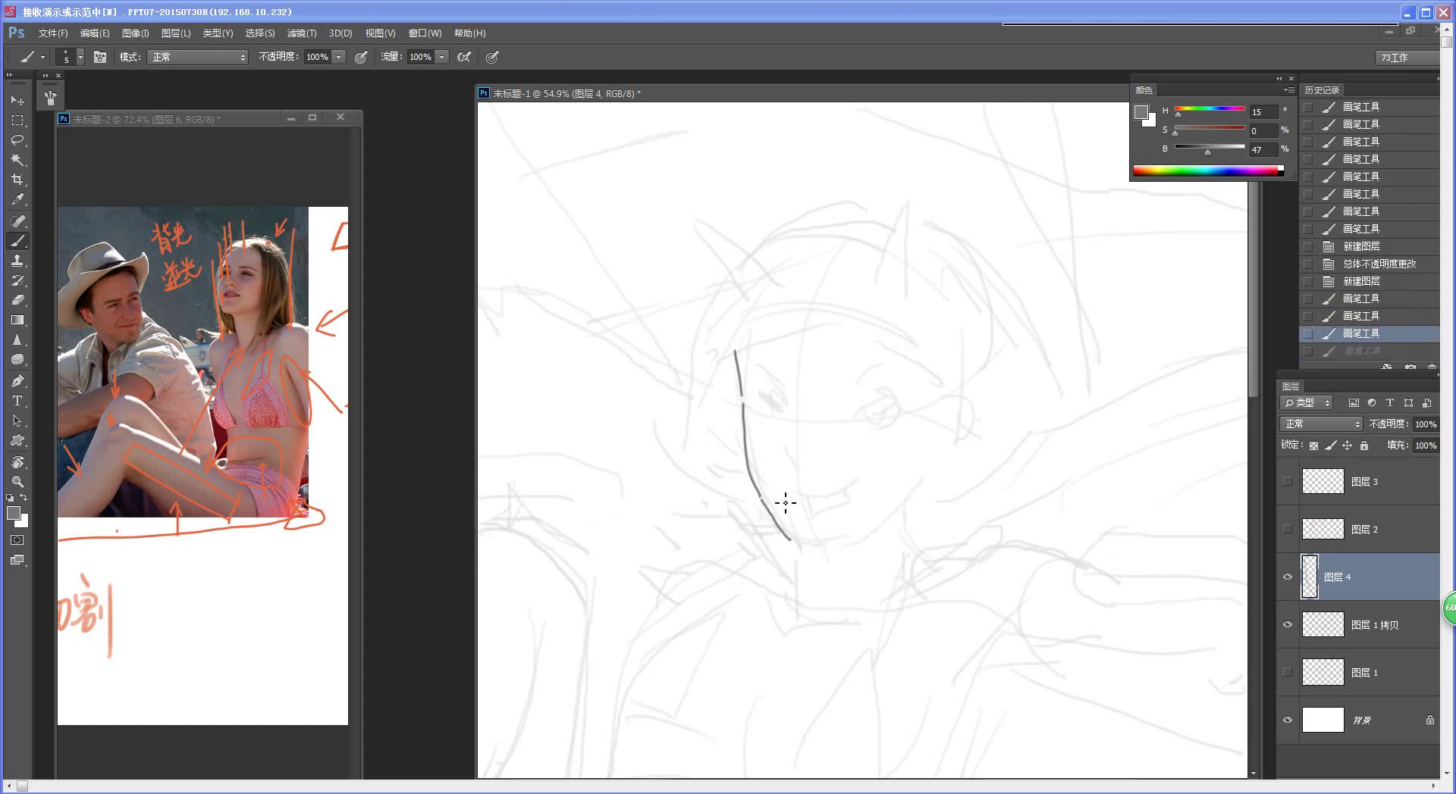
pyautogui.hotkey('ctrl', 'alt', 'z')
# Step: Draw the chin and the right jawline rising from it, redrawing the stroke until it follows the rough sketch
pyautogui.moveTo(764, 502)
pyautogui.mouseDown()
pyautogui.moveTo(809, 547)
pyautogui.moveTo(844, 551)
pyautogui.moveTo(912, 504)
pyautogui.mouseUp()
pyautogui.hotkey('ctrl', 'z')
pyautogui.hotkey('ctrl', 'z')
pyautogui.hotkey('ctrl', 'z')
pyautogui.moveTo(833, 549)
pyautogui.mouseDown()
pyautogui.moveTo(884, 529)
pyautogui.moveTo(918, 498)
pyautogui.mouseUp()
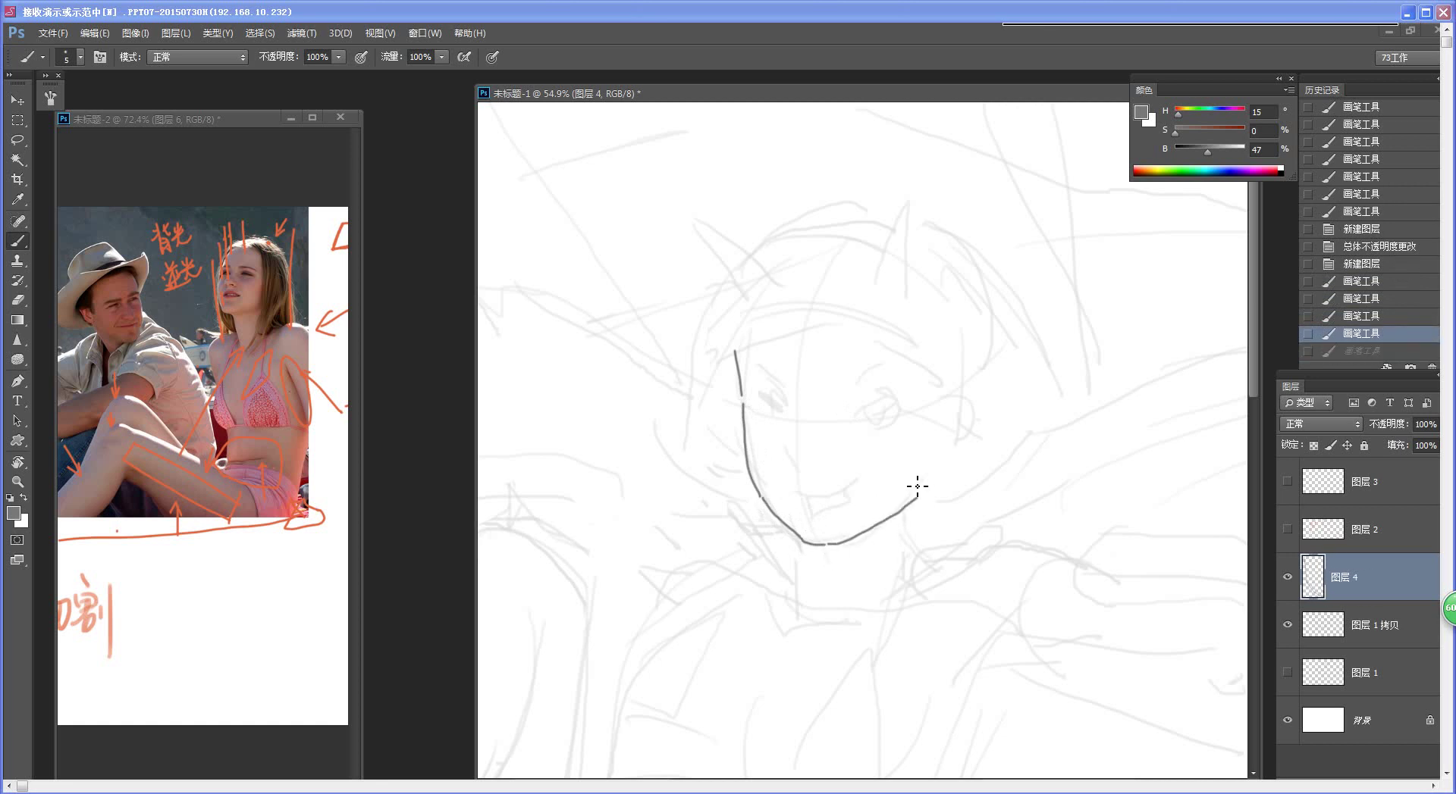
# Step: Mark the nose with a short dab and draw the mouth as two curved strokes above the chin
pyautogui.click(797, 447)
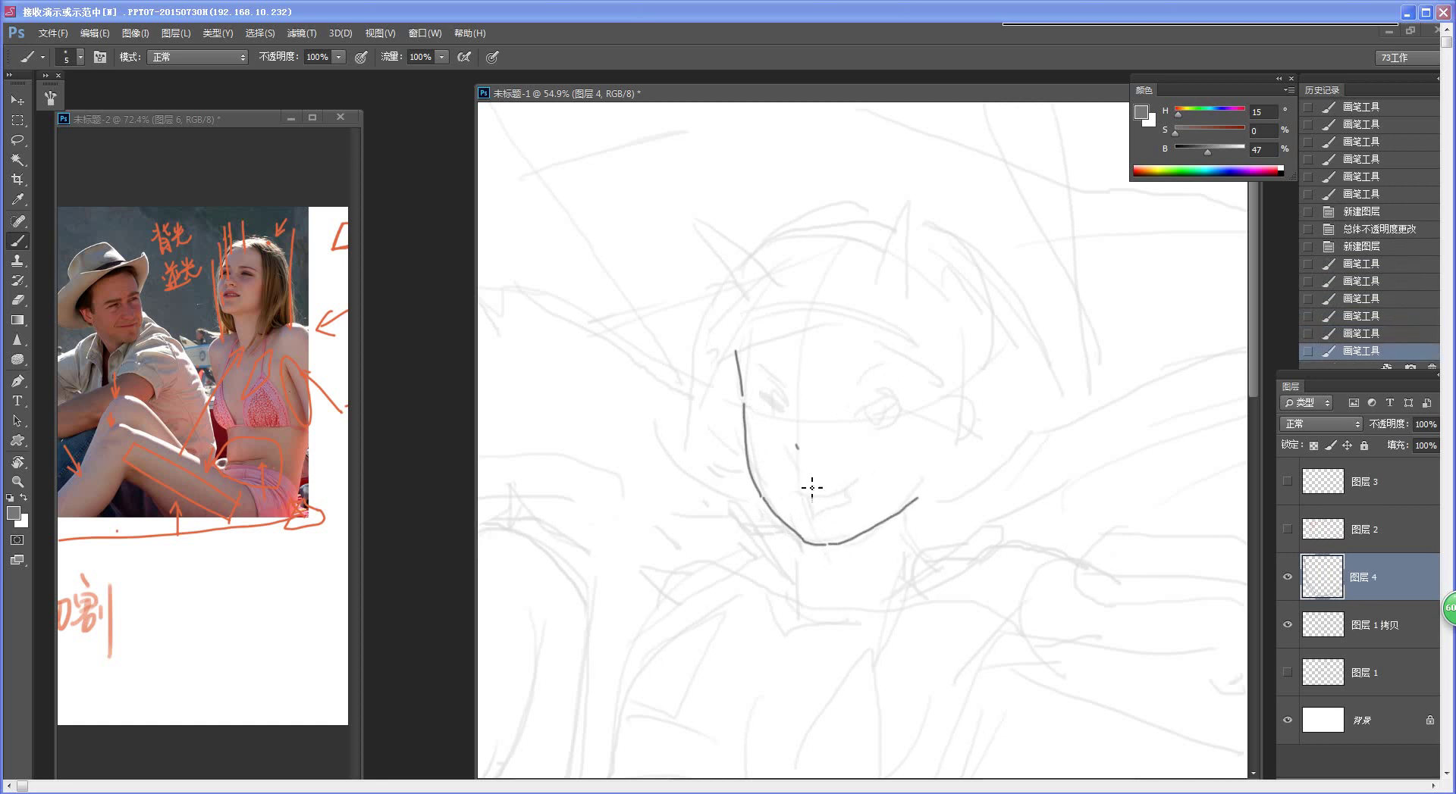
pyautogui.moveTo(790, 486); pyautogui.dragTo(860, 474)
pyautogui.moveTo(788, 603); pyautogui.dragTo(767, 579)
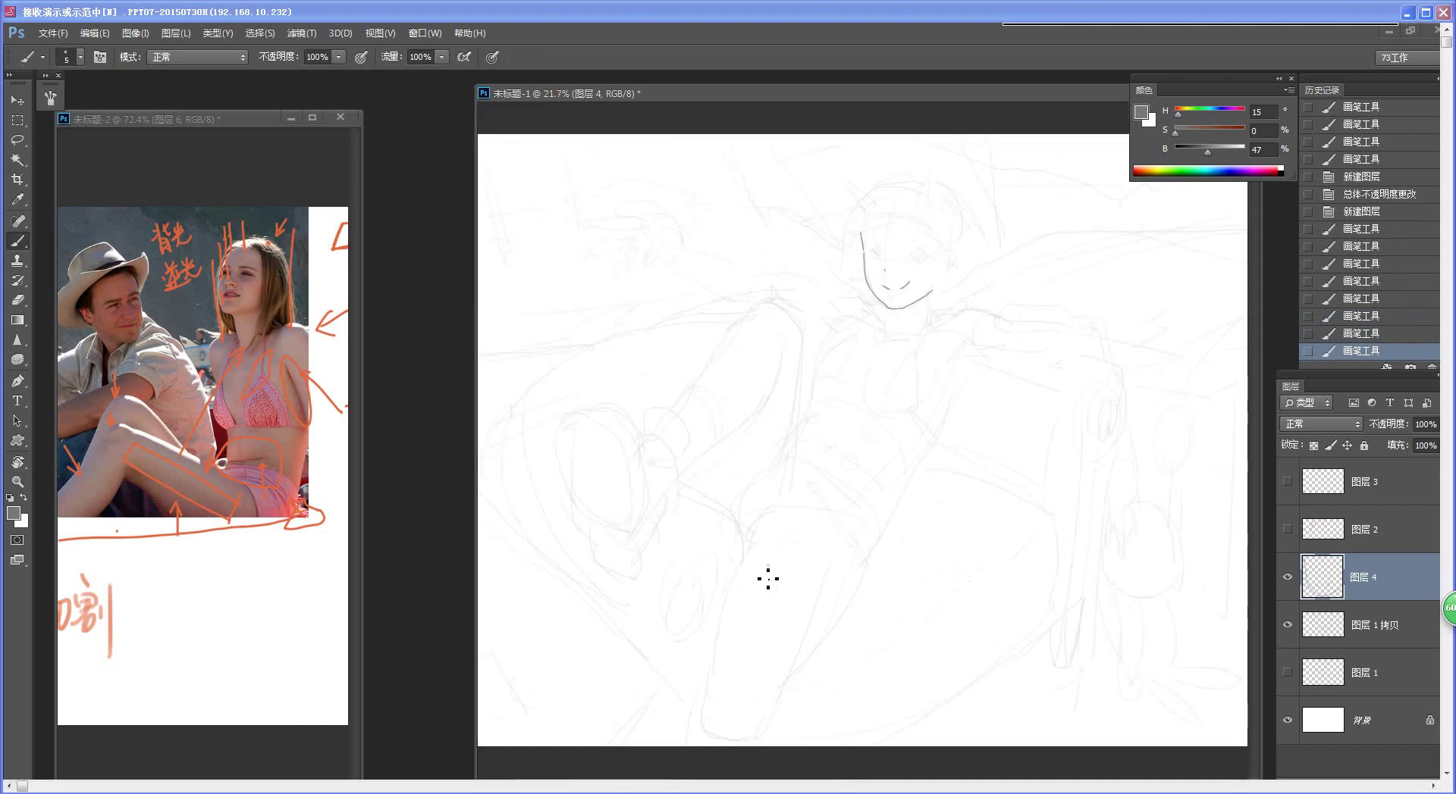
# Step: Draw the eyebrows and both eyes over the rough sketch, including the iris of the eye nearest the ear, redoing unsatisfactory strokes
pyautogui.moveTo(944, 232); pyautogui.dragTo(997, 387)
pyautogui.moveTo(899, 393); pyautogui.dragTo(906, 520)
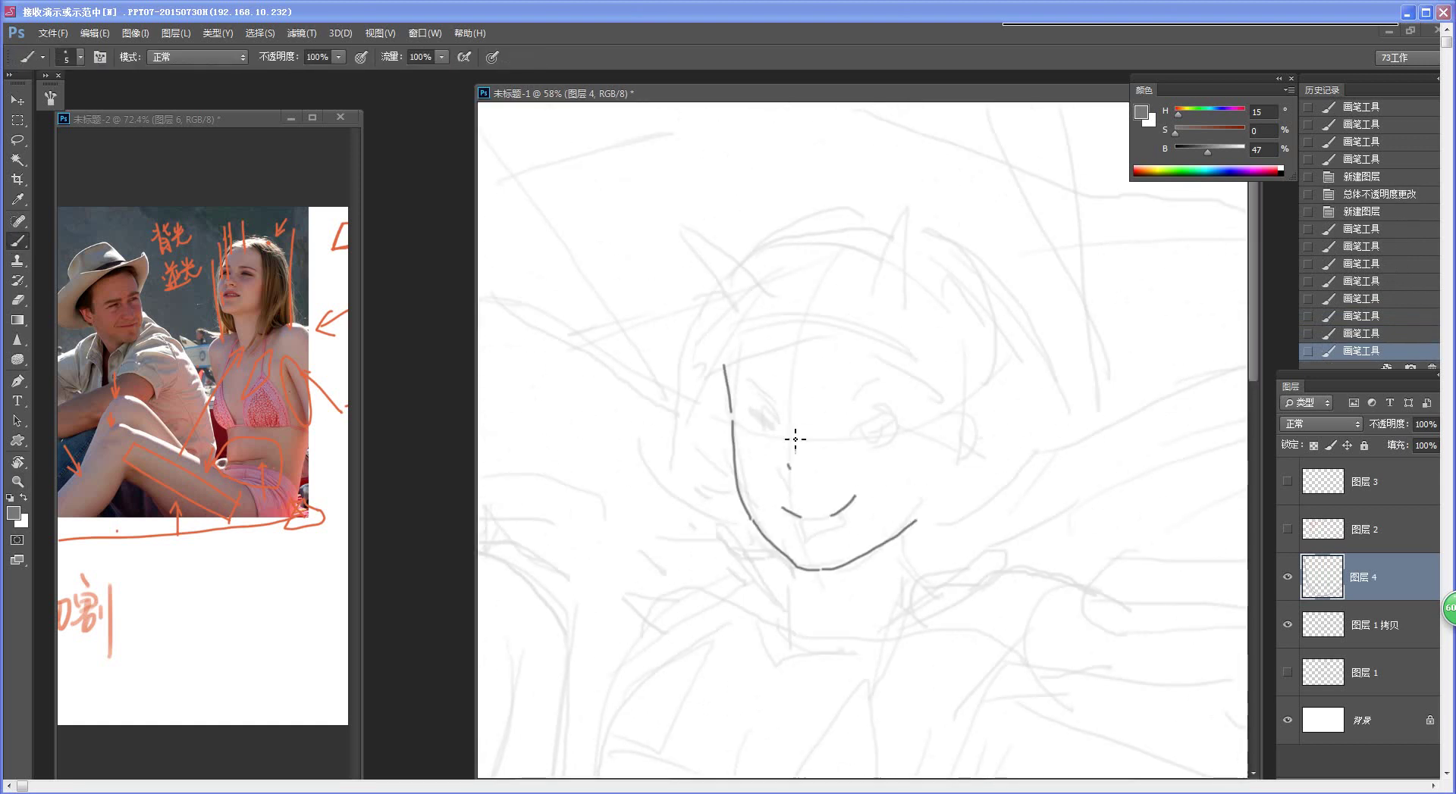
pyautogui.moveTo(749, 417)
pyautogui.mouseDown()
pyautogui.moveTo(783, 449)
pyautogui.moveTo(762, 407)
pyautogui.moveTo(883, 421)
pyautogui.moveTo(904, 410)
pyautogui.moveTo(884, 382)
pyautogui.moveTo(901, 380)
pyautogui.moveTo(881, 384)
pyautogui.moveTo(909, 371)
pyautogui.mouseUp()
pyautogui.hotkey('ctrl', 'z')
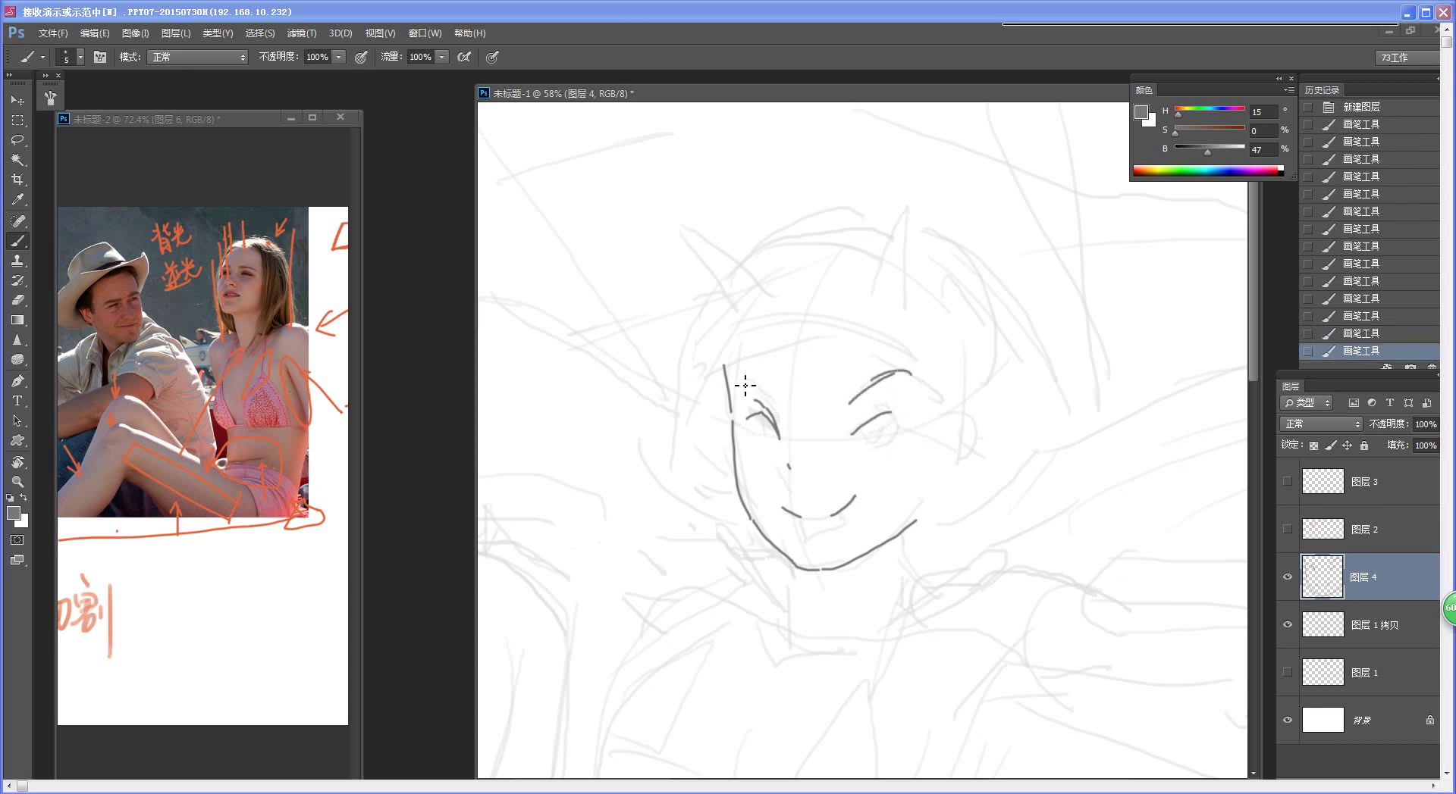
pyautogui.moveTo(739, 379); pyautogui.dragTo(766, 398)
pyautogui.moveTo(871, 416); pyautogui.dragTo(904, 413)
pyautogui.hotkey('ctrl', 'z')
pyautogui.hotkey('ctrl', 'z')
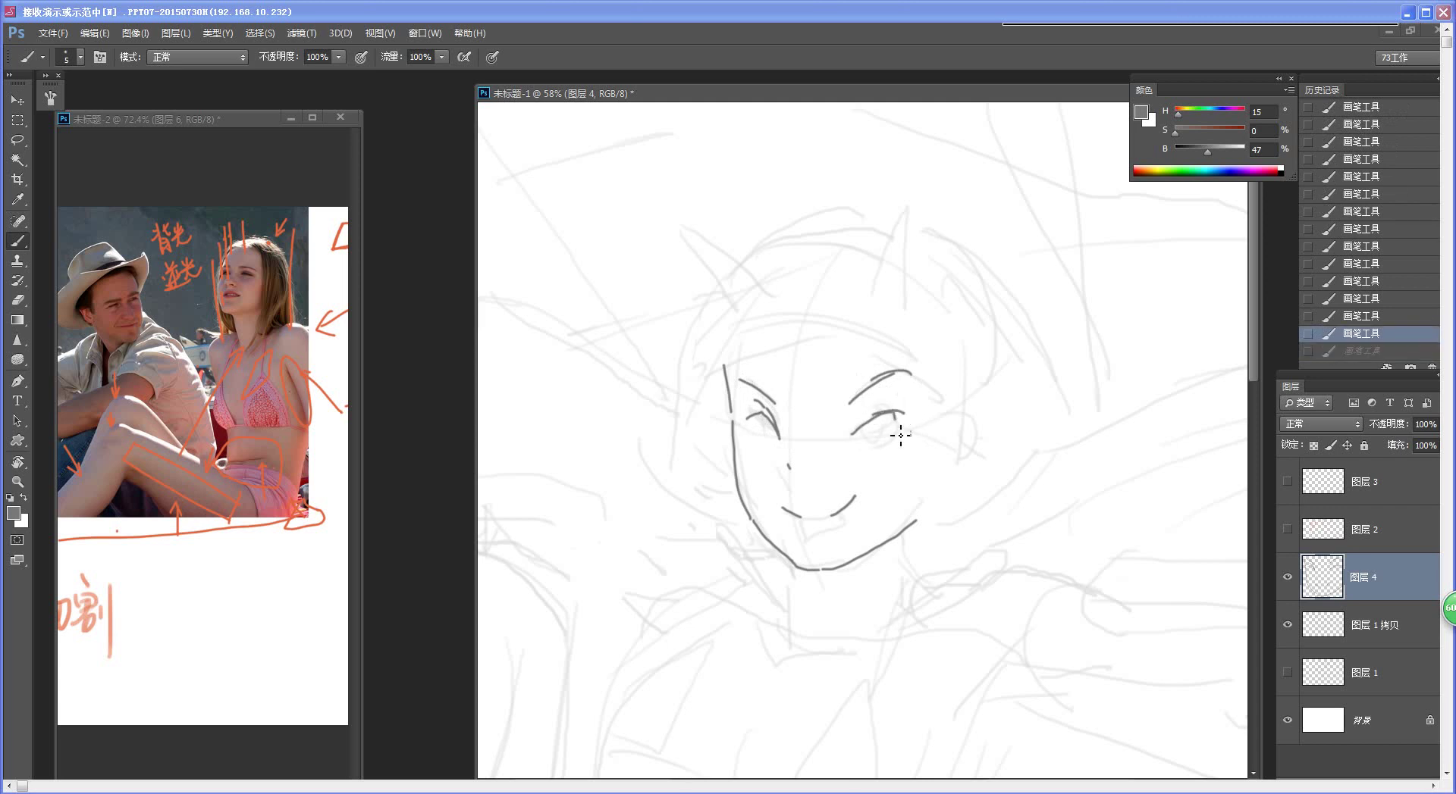
pyautogui.moveTo(895, 418)
pyautogui.mouseDown()
pyautogui.moveTo(886, 438)
pyautogui.moveTo(859, 431)
pyautogui.mouseUp()
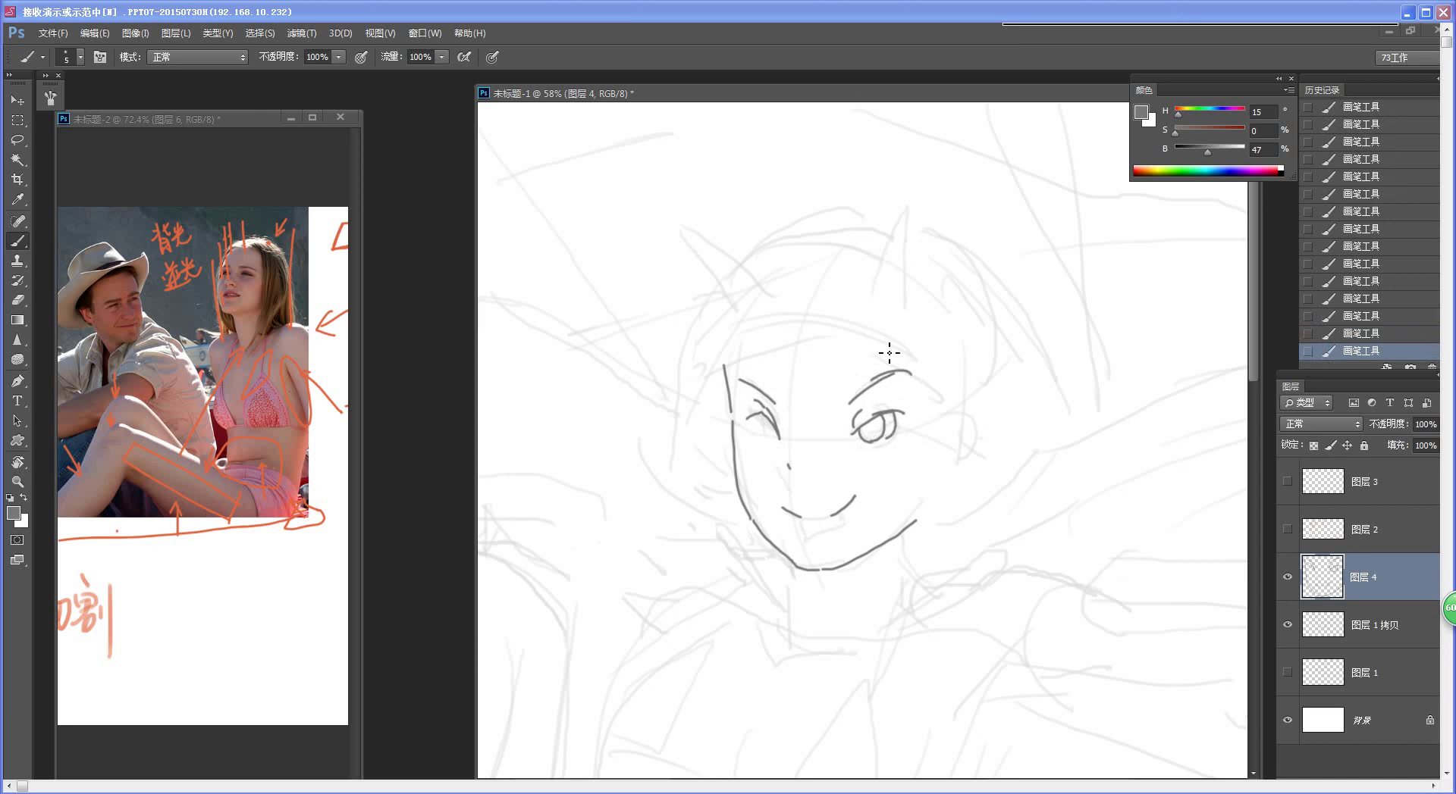
# Step: Erase the end of the right jawline and redraw it as a cleaner curve rising from the chin
pyautogui.press('z')
pyautogui.moveTo(834, 543)
pyautogui.mouseDown()
pyautogui.moveTo(769, 568)
pyautogui.moveTo(843, 540)
pyautogui.mouseUp()
pyautogui.press('b')
pyautogui.moveTo(913, 445); pyautogui.dragTo(884, 501)
pyautogui.press('e')
pyautogui.moveTo(893, 570)
pyautogui.mouseDown()
pyautogui.moveTo(791, 623)
pyautogui.moveTo(874, 587)
pyautogui.mouseUp()
pyautogui.press('b')
pyautogui.hotkey('ctrl', 'z')
pyautogui.moveTo(784, 629)
pyautogui.mouseDown()
pyautogui.moveTo(828, 614)
pyautogui.moveTo(874, 571)
pyautogui.mouseUp()
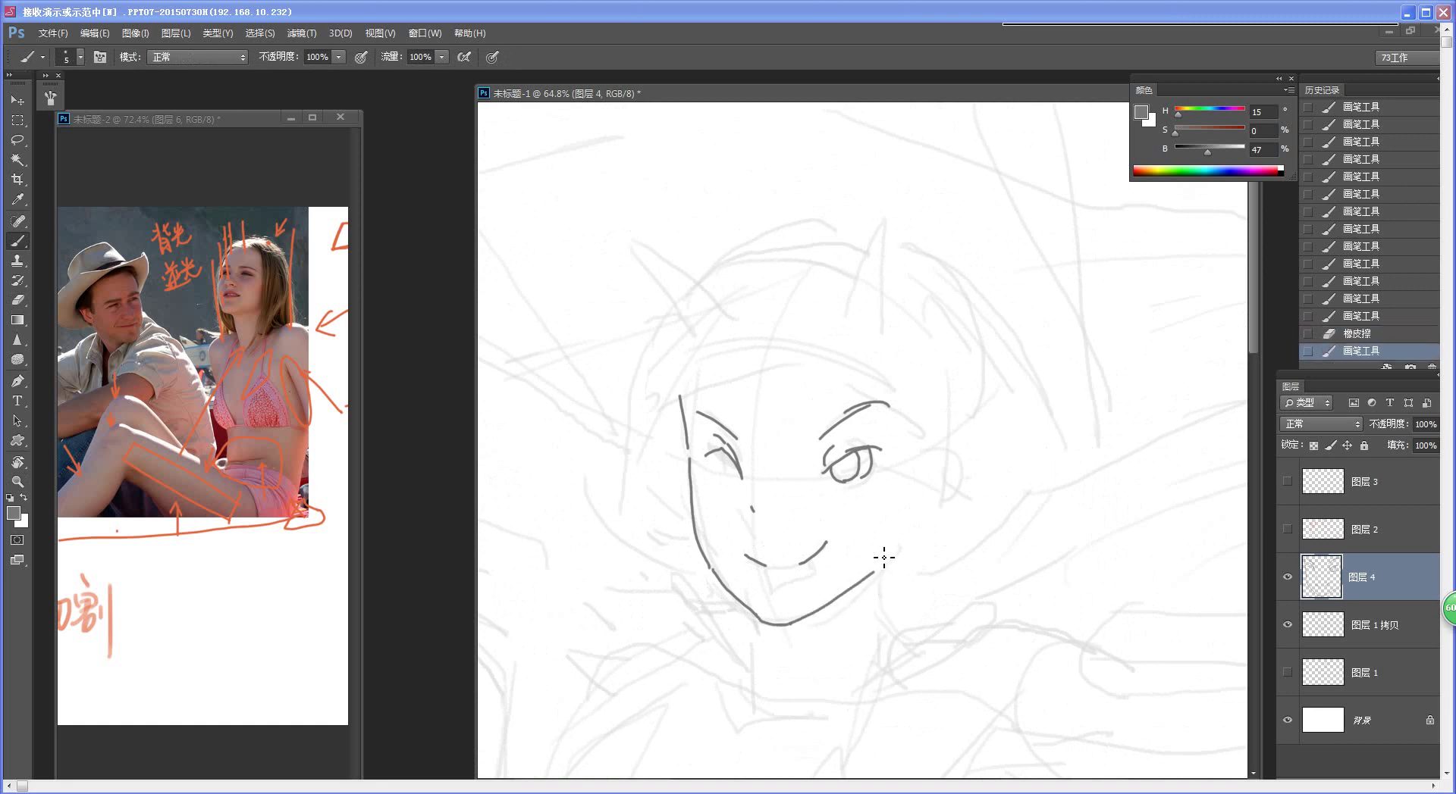
pyautogui.hotkey('ctrl', 'z')
pyautogui.moveTo(792, 623); pyautogui.dragTo(867, 576)
# Step: Erase the chin and lower left cheek contour, and redraw them as a continuous curve joining the right jawline
pyautogui.press('e')
pyautogui.moveTo(795, 630); pyautogui.dragTo(718, 634)
pyautogui.moveTo(718, 578)
pyautogui.mouseDown()
pyautogui.moveTo(762, 600)
pyautogui.moveTo(746, 612)
pyautogui.moveTo(780, 636)
pyautogui.moveTo(809, 610)
pyautogui.mouseUp()
pyautogui.press('b')
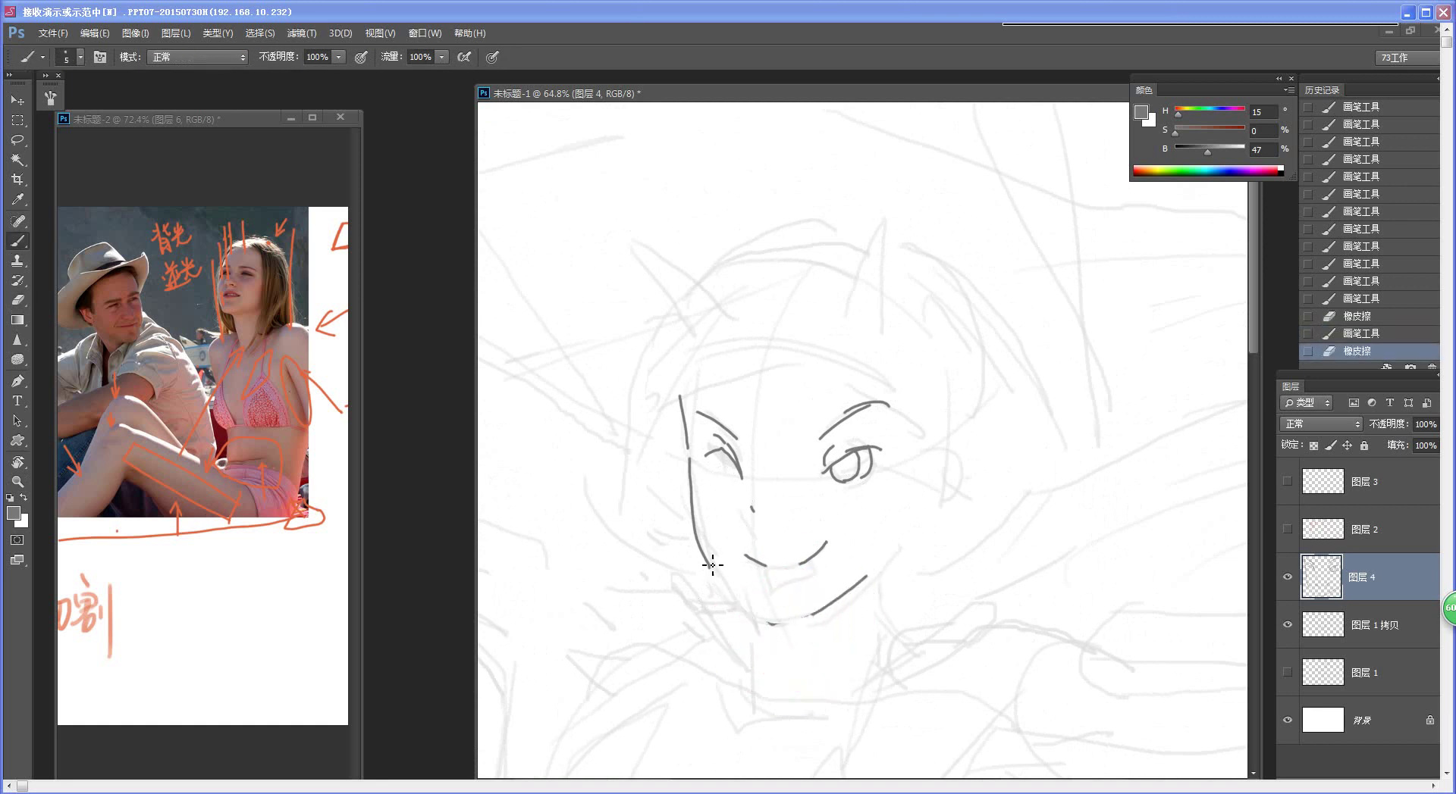
pyautogui.moveTo(708, 564)
pyautogui.mouseDown()
pyautogui.moveTo(776, 626)
pyautogui.moveTo(837, 616)
pyautogui.moveTo(803, 619)
pyautogui.moveTo(909, 561)
pyautogui.mouseUp()
pyautogui.press('e')
pyautogui.press('b')
pyautogui.moveTo(792, 629)
pyautogui.mouseDown()
pyautogui.moveTo(831, 614)
pyautogui.moveTo(885, 556)
pyautogui.mouseUp()
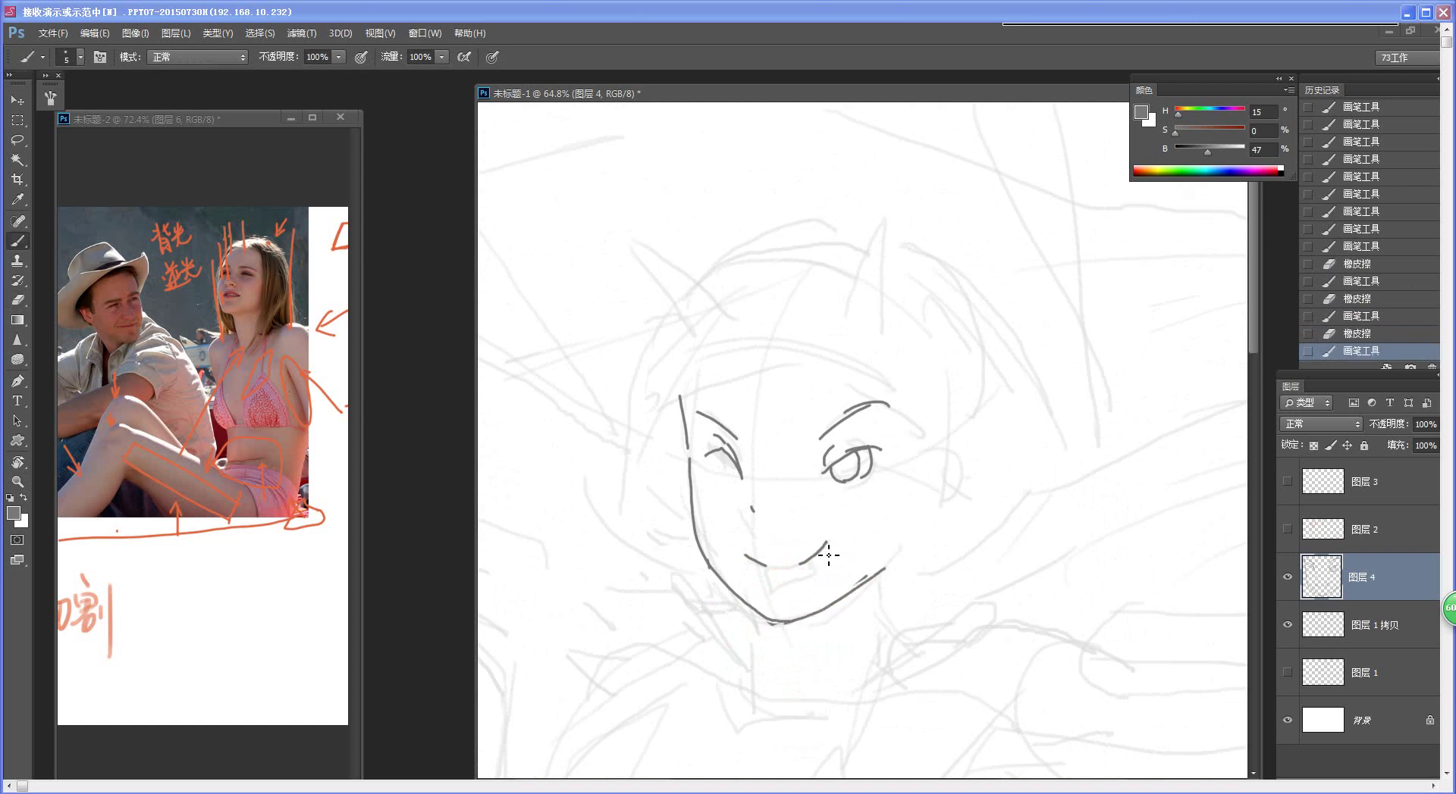
# Step: Add short corner strokes to both eyes and extend the left face contour upward from the temple along the forehead
pyautogui.moveTo(723, 453); pyautogui.dragTo(702, 448)
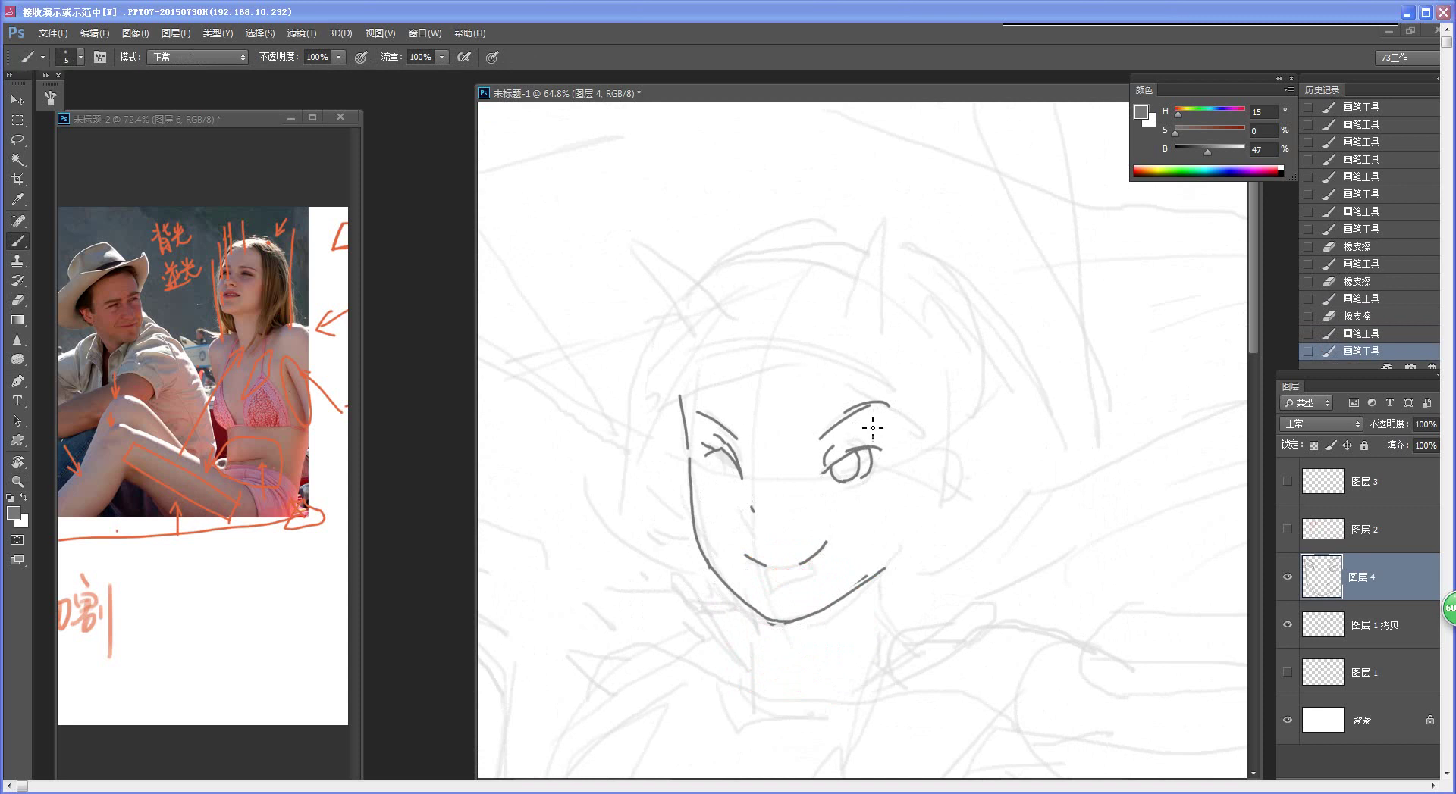
pyautogui.moveTo(837, 477); pyautogui.dragTo(820, 477)
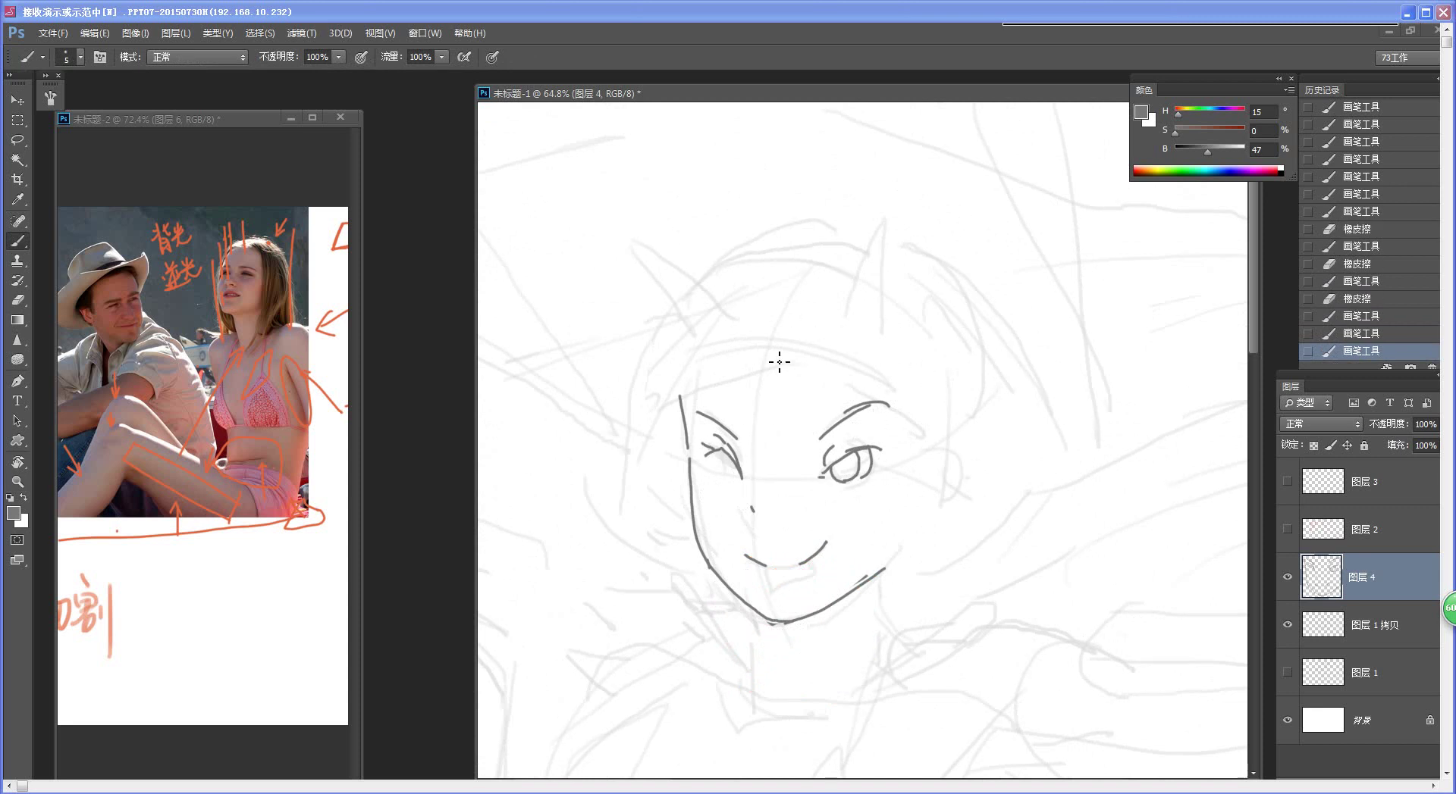
pyautogui.moveTo(696, 340); pyautogui.dragTo(682, 420)
pyautogui.hotkey('ctrl', 'z')
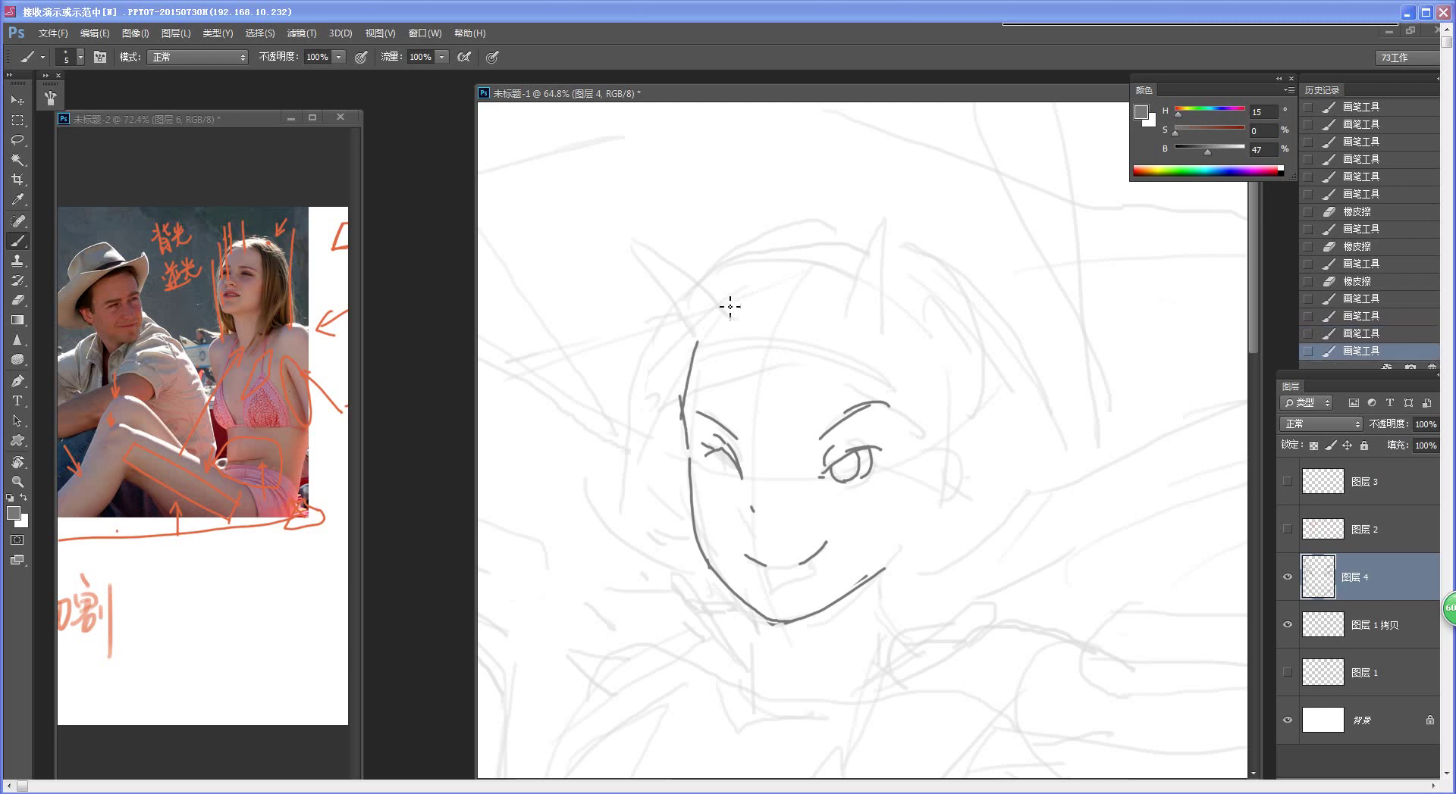
# Step: Draw the outer left curve of the hair from the crown down to cheek level, redrawing it until it follows the sketch
pyautogui.moveTo(720, 265); pyautogui.dragTo(652, 389)
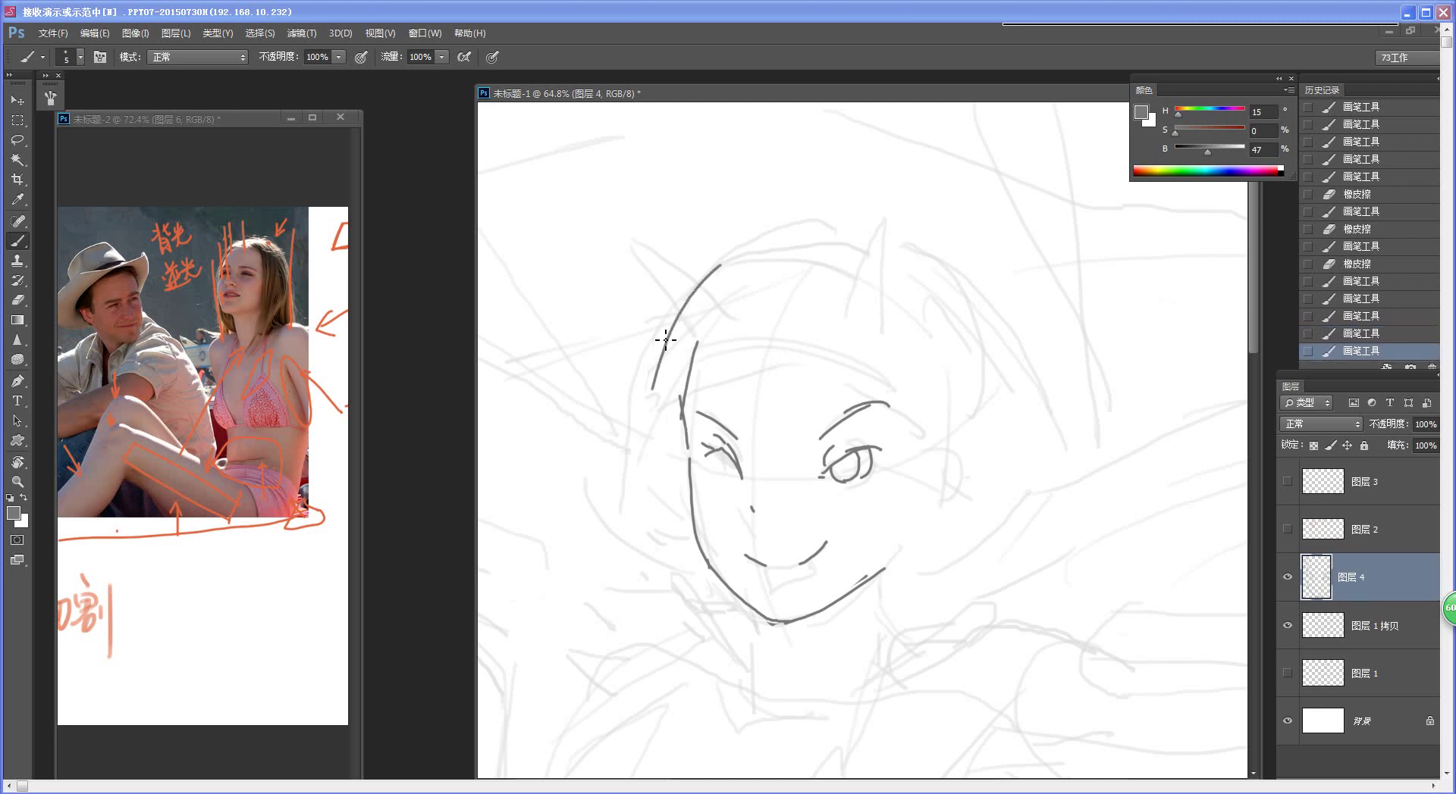
pyautogui.moveTo(677, 303); pyautogui.dragTo(643, 513)
pyautogui.hotkey('ctrl', 'z')
pyautogui.hotkey('ctrl', 'z')
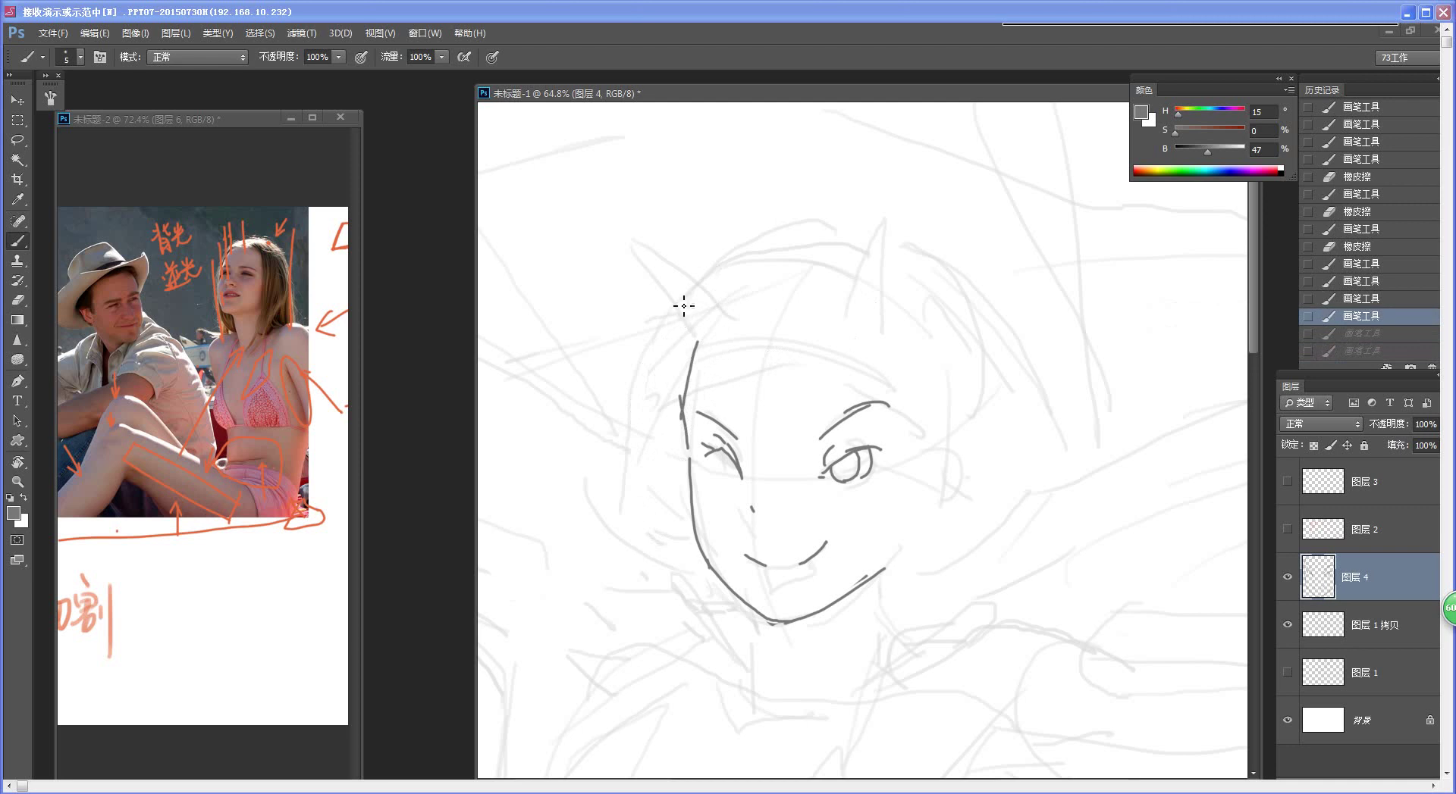
pyautogui.moveTo(710, 268)
pyautogui.mouseDown()
pyautogui.moveTo(629, 463)
pyautogui.moveTo(636, 493)
pyautogui.mouseUp()
pyautogui.moveTo(632, 436); pyautogui.dragTo(660, 516)
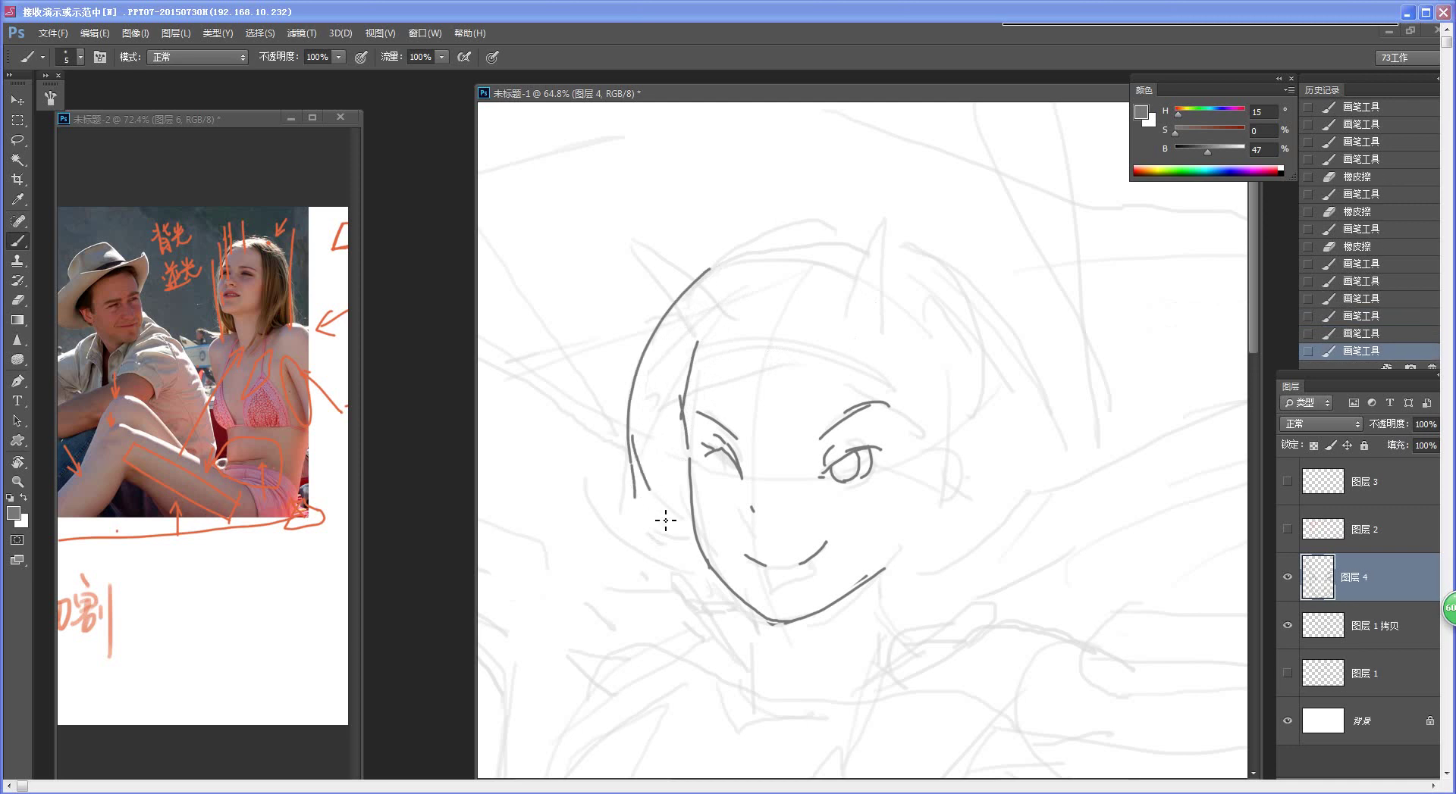
pyautogui.hotkey('ctrl', 'alt', 'z')
pyautogui.hotkey('ctrl', 'alt', 'z')
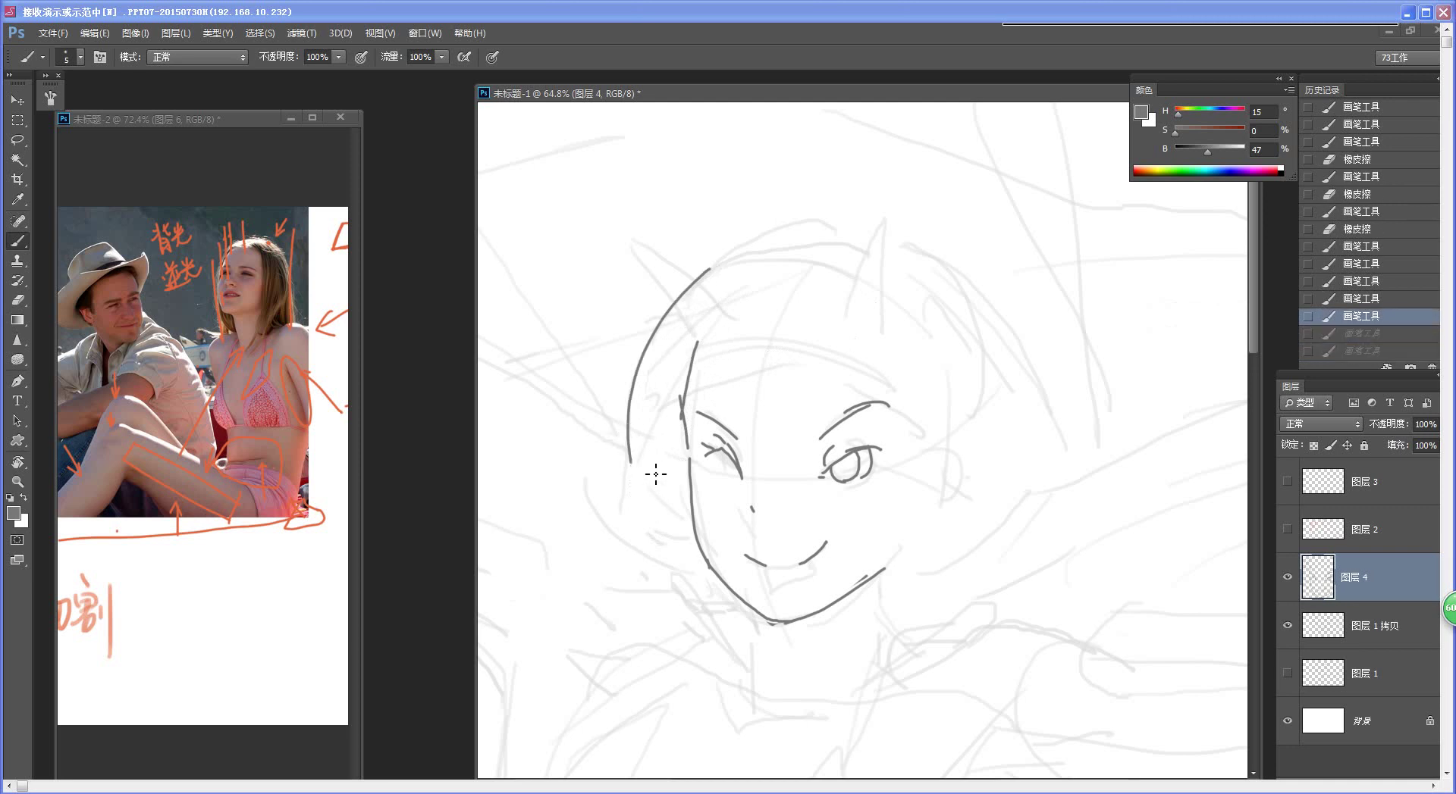
# Step: Draw the flipped-out hair tips beside the left jaw and the inner hair strand along the cheek
pyautogui.moveTo(629, 462)
pyautogui.mouseDown()
pyautogui.moveTo(582, 530)
pyautogui.moveTo(615, 562)
pyautogui.moveTo(667, 569)
pyautogui.mouseUp()
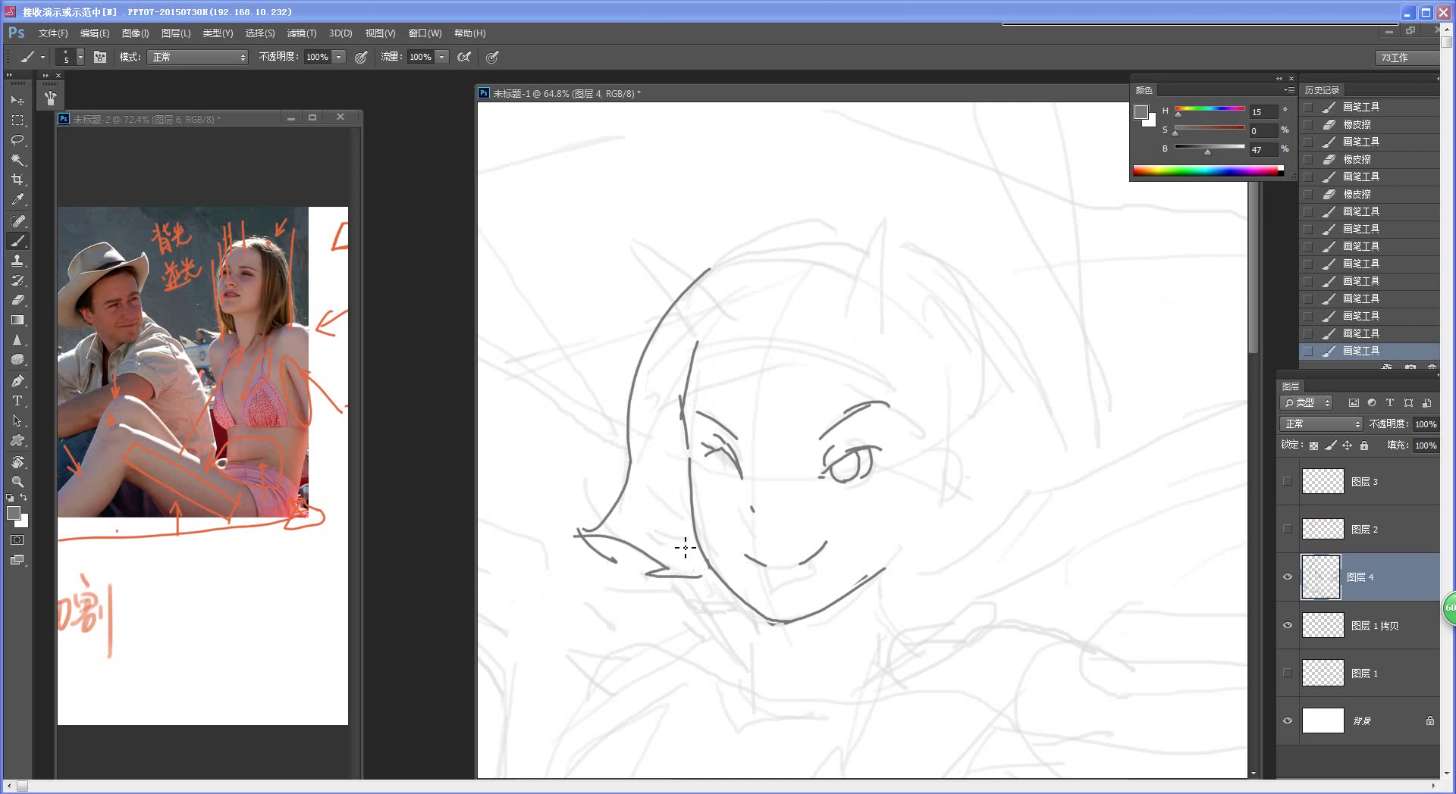
pyautogui.moveTo(676, 465)
pyautogui.mouseDown()
pyautogui.moveTo(675, 565)
pyautogui.moveTo(576, 580)
pyautogui.moveTo(631, 609)
pyautogui.mouseUp()
pyautogui.moveTo(610, 560)
pyautogui.mouseDown()
pyautogui.moveTo(580, 576)
pyautogui.moveTo(657, 611)
pyautogui.moveTo(705, 599)
pyautogui.mouseUp()
pyautogui.moveTo(821, 523); pyautogui.dragTo(780, 455)
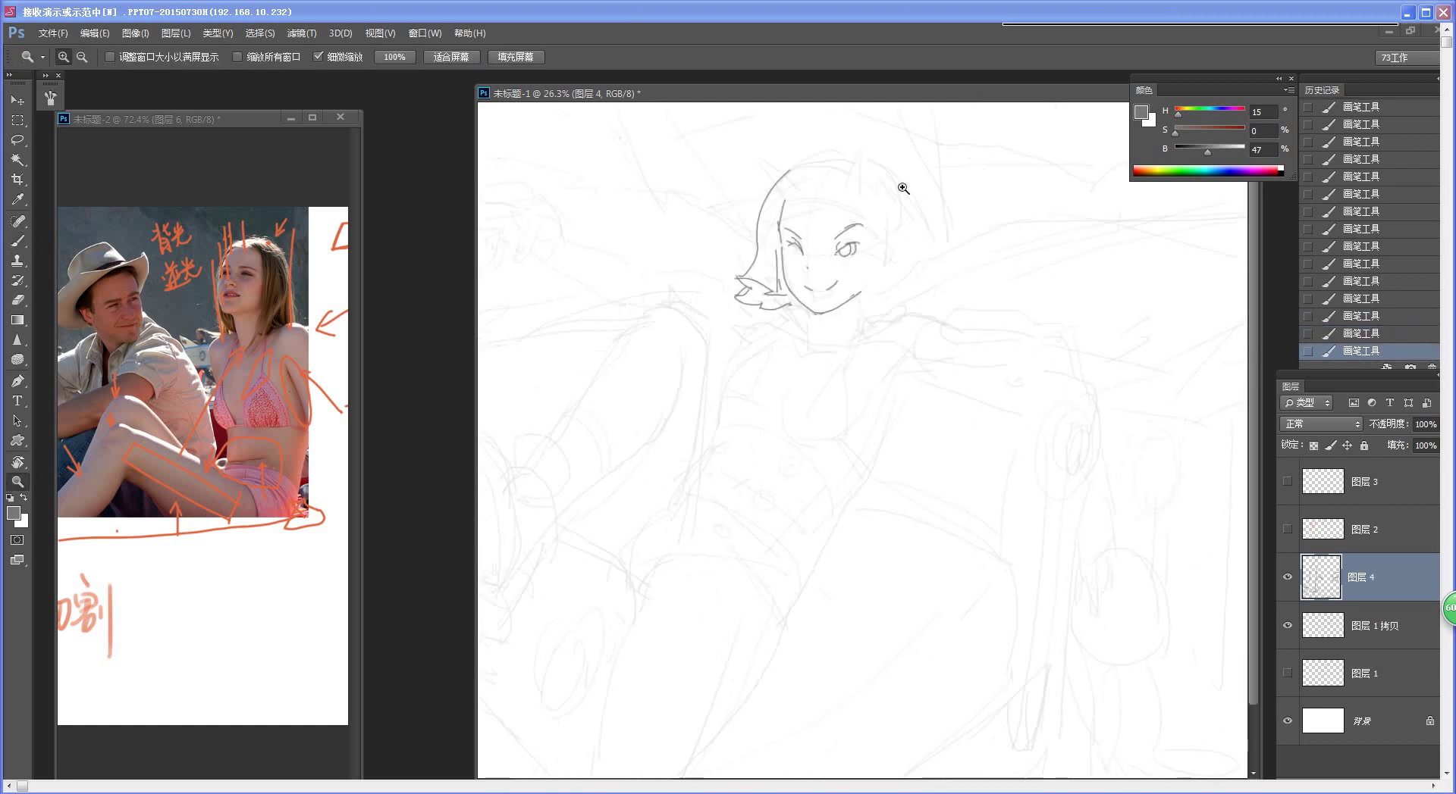
# Step: Draw a short hairline stroke over the left forehead and a strand from it up towards the crown
pyautogui.moveTo(903, 188); pyautogui.dragTo(948, 227)
pyautogui.moveTo(862, 347)
pyautogui.mouseDown()
pyautogui.moveTo(803, 301)
pyautogui.moveTo(815, 434)
pyautogui.mouseUp()
pyautogui.moveTo(578, 369); pyautogui.dragTo(686, 331)
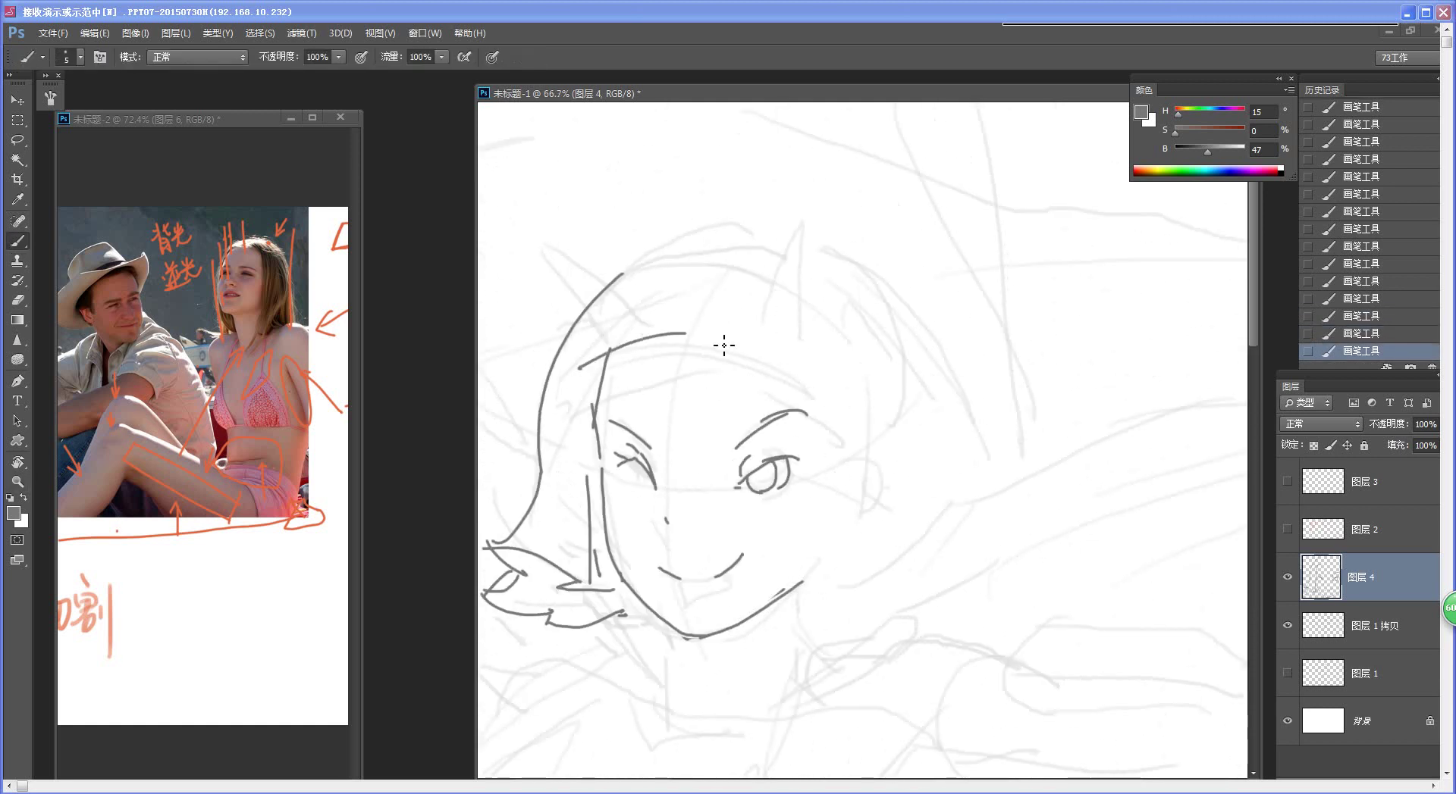
pyautogui.hotkey('ctrl', 'z')
pyautogui.moveTo(584, 379); pyautogui.dragTo(678, 337)
pyautogui.moveTo(585, 381); pyautogui.dragTo(662, 248)
# Step: Redraw the upper left hair contour as a higher, fuller curve reaching the top of the head
pyautogui.moveTo(553, 361); pyautogui.dragTo(641, 236)
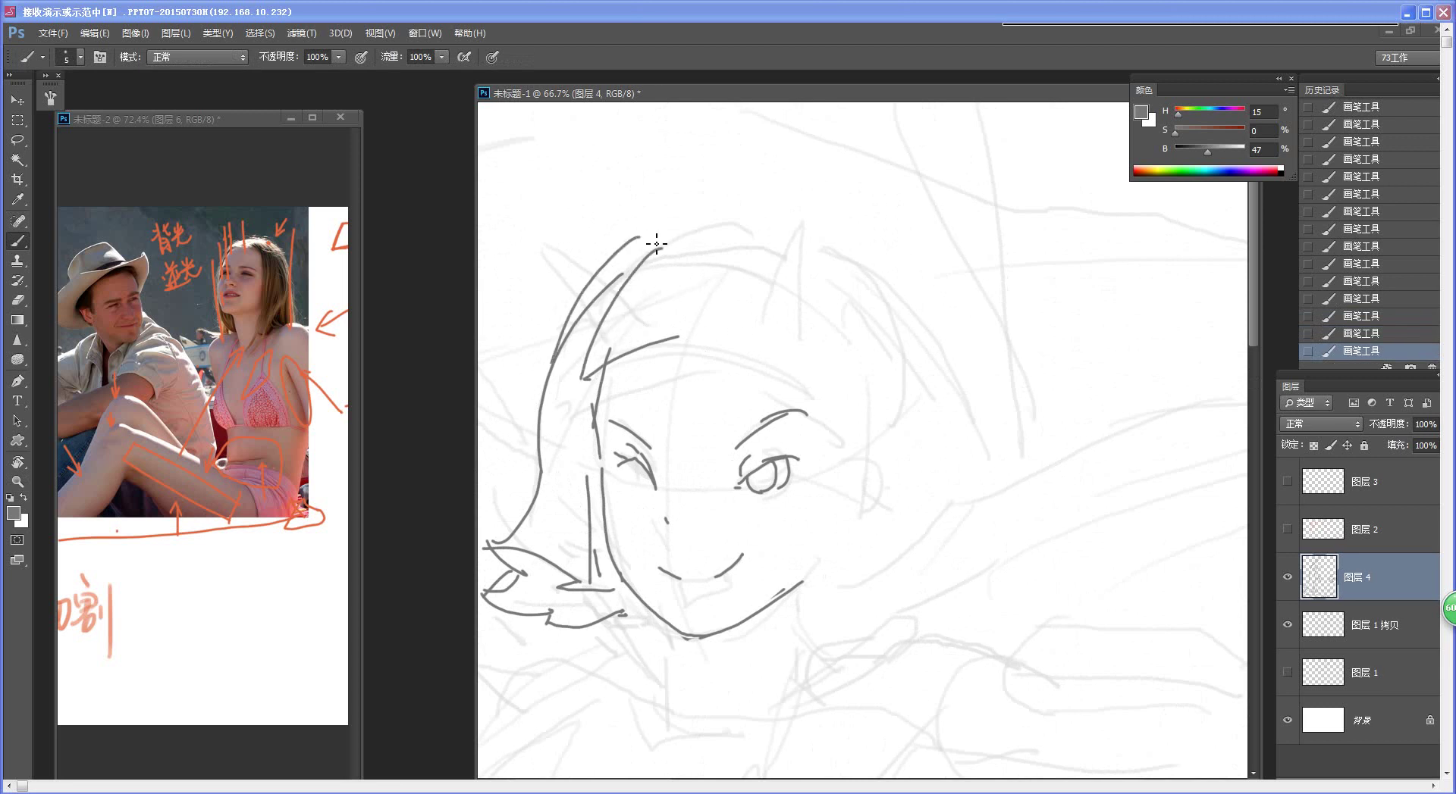
pyautogui.hotkey('ctrl', 'z')
pyautogui.moveTo(550, 355)
pyautogui.mouseDown()
pyautogui.moveTo(648, 244)
pyautogui.moveTo(678, 221)
pyautogui.mouseUp()
pyautogui.hotkey('ctrl', 'z')
pyautogui.moveTo(549, 370)
pyautogui.mouseDown()
pyautogui.moveTo(647, 229)
pyautogui.moveTo(713, 208)
pyautogui.moveTo(745, 206)
pyautogui.mouseUp()
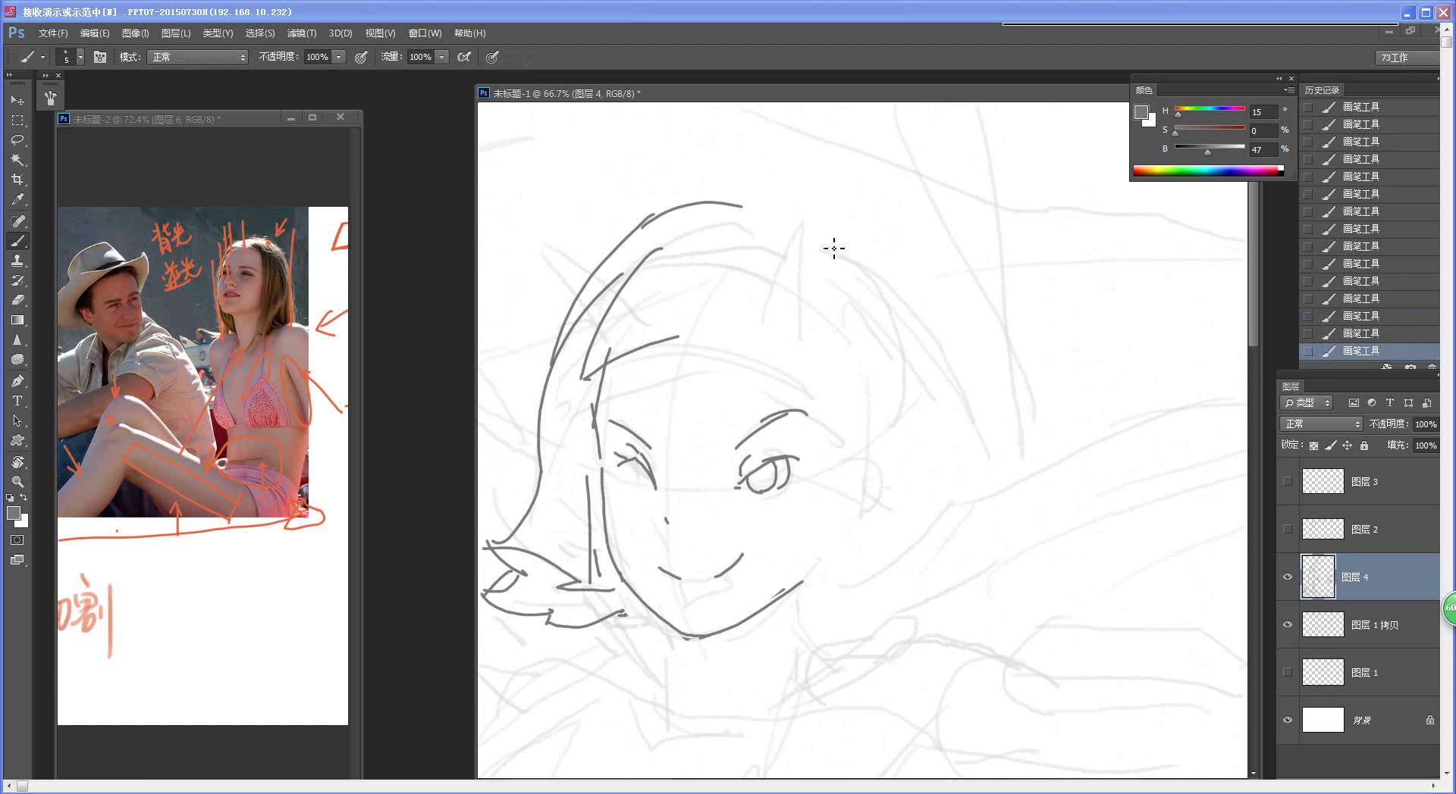
pyautogui.hotkey('ctrl', 'alt', 'z')
pyautogui.hotkey('ctrl', 'alt', 'z')
pyautogui.hotkey('ctrl', 'shift', 'z')
pyautogui.hotkey('ctrl', 'shift', 'z')
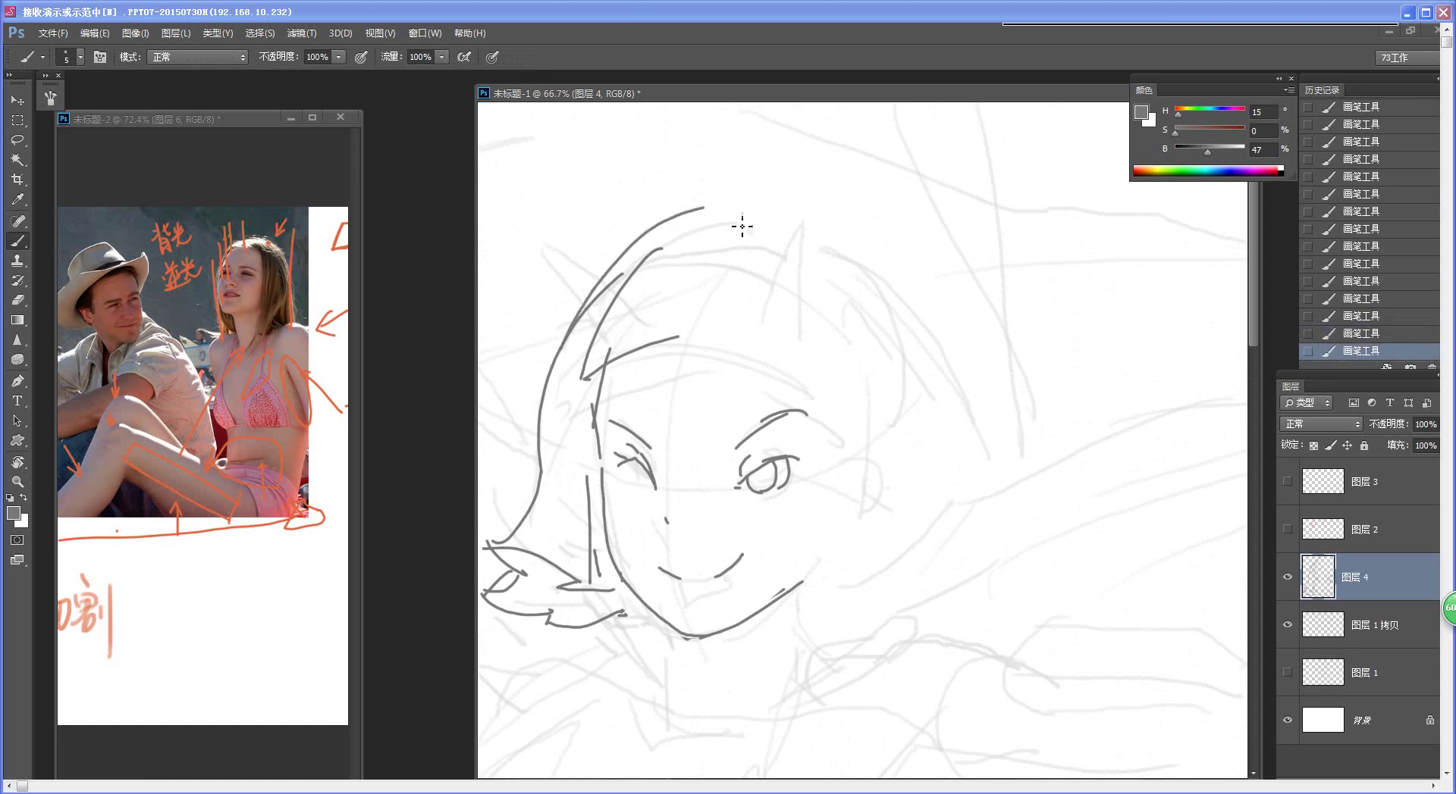
# Step: Continue the hair outline over the crown and down the right side, adding a pointed tip and a lower curved strand
pyautogui.moveTo(707, 210)
pyautogui.mouseDown()
pyautogui.moveTo(809, 225)
pyautogui.moveTo(947, 370)
pyautogui.mouseUp()
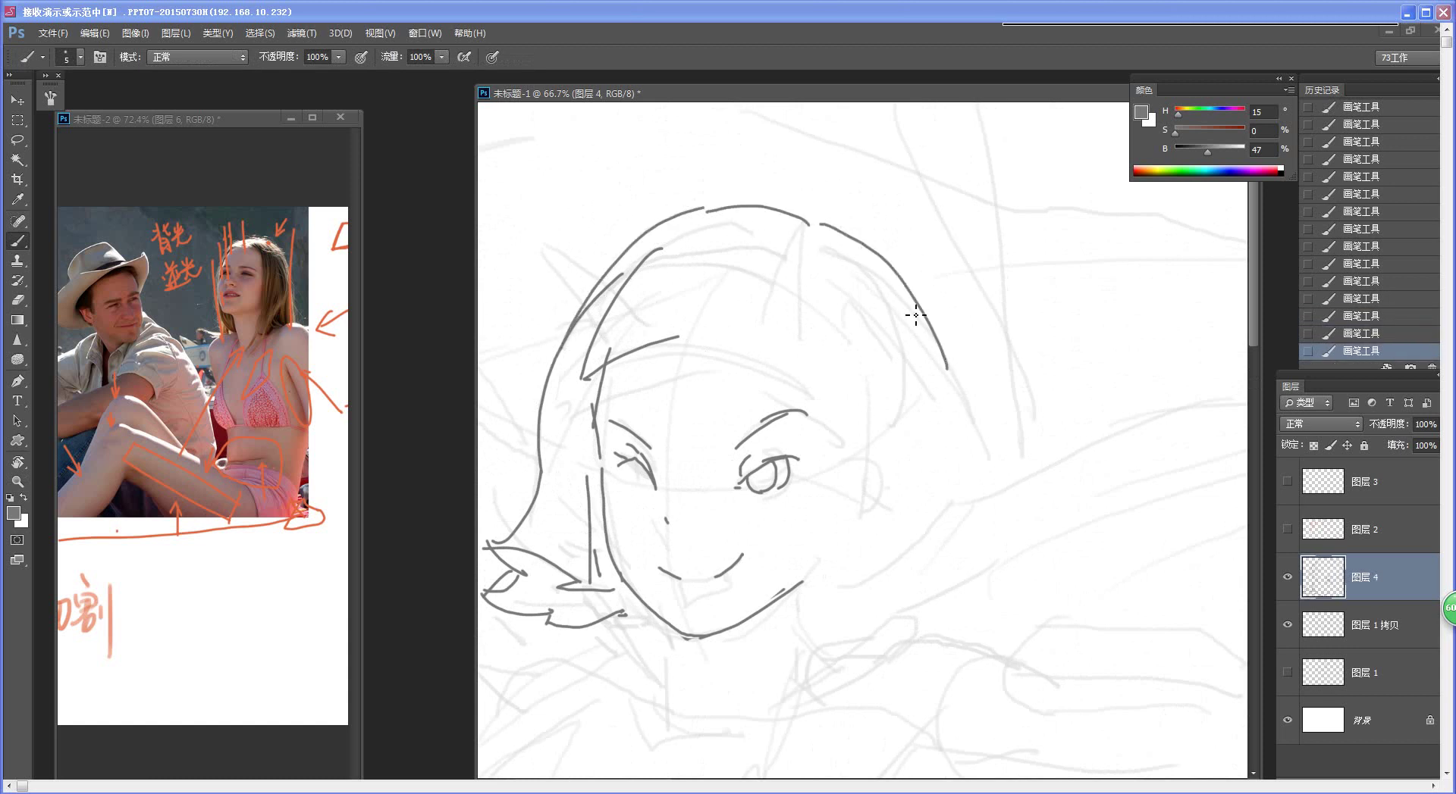
pyautogui.hotkey('ctrl', 'z')
pyautogui.moveTo(806, 221)
pyautogui.mouseDown()
pyautogui.moveTo(889, 273)
pyautogui.moveTo(950, 389)
pyautogui.moveTo(978, 401)
pyautogui.mouseUp()
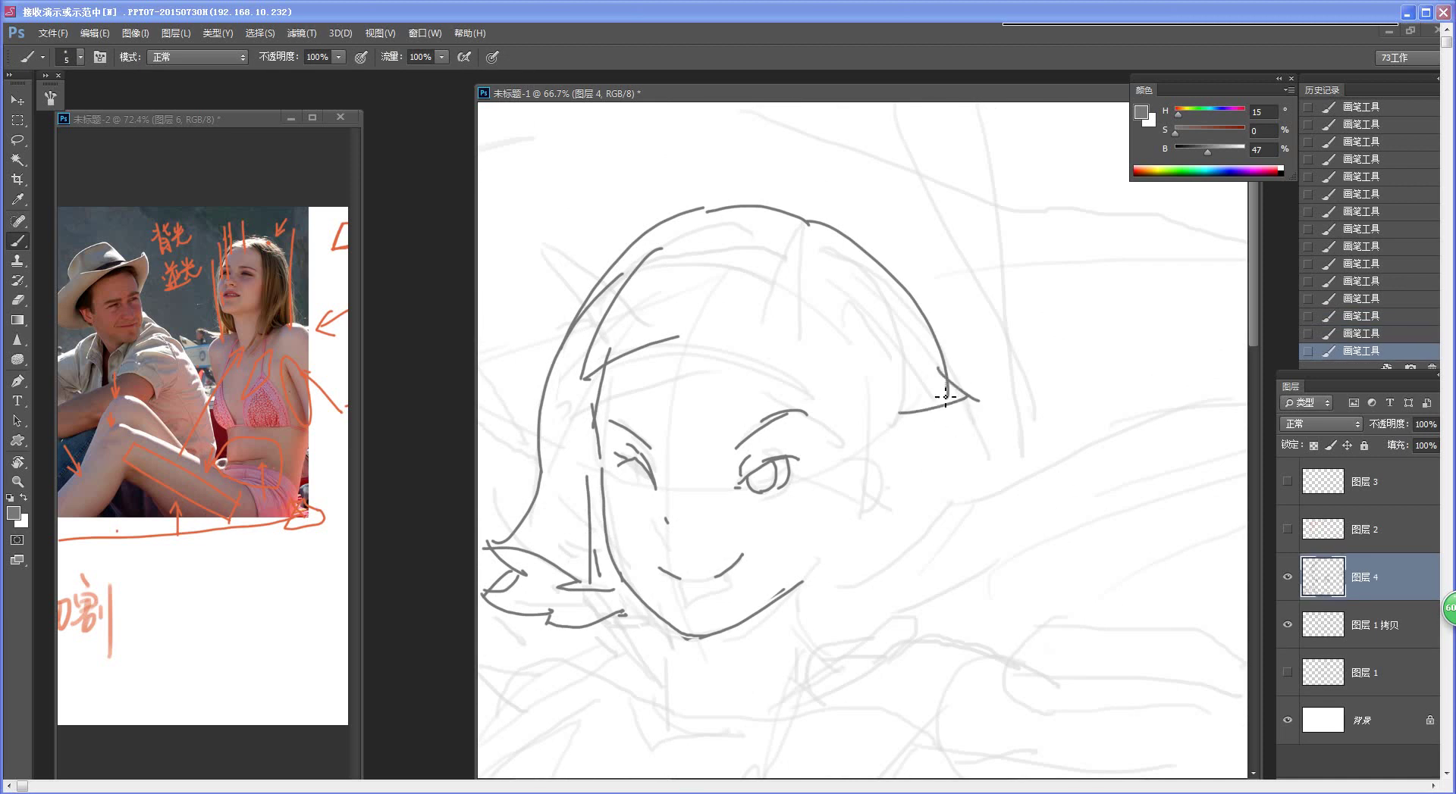
pyautogui.moveTo(914, 365); pyautogui.dragTo(987, 529)
# Step: Draw the side line of the face in front of the right ear and outline the ear with its inner fold
pyautogui.moveTo(887, 576); pyautogui.dragTo(926, 458)
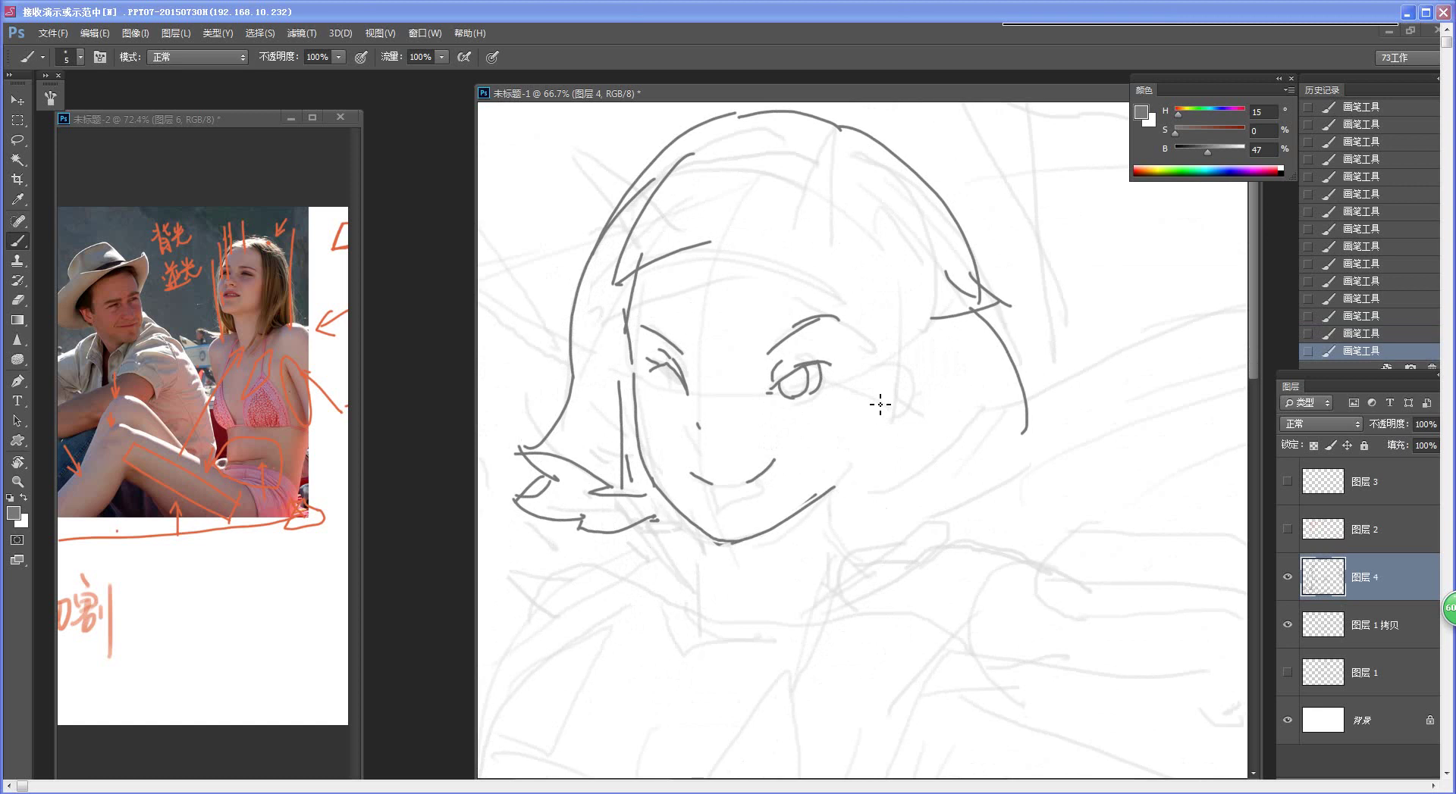
pyautogui.moveTo(863, 370); pyautogui.dragTo(861, 447)
pyautogui.moveTo(881, 362); pyautogui.dragTo(854, 452)
pyautogui.moveTo(881, 382)
pyautogui.mouseDown()
pyautogui.moveTo(929, 432)
pyautogui.moveTo(867, 455)
pyautogui.moveTo(898, 447)
pyautogui.moveTo(903, 400)
pyautogui.mouseUp()
pyautogui.moveTo(906, 407)
pyautogui.mouseDown()
pyautogui.moveTo(897, 425)
pyautogui.moveTo(911, 420)
pyautogui.moveTo(907, 392)
pyautogui.moveTo(875, 438)
pyautogui.moveTo(895, 389)
pyautogui.moveTo(879, 422)
pyautogui.mouseUp()
# Step: Try out fuller, puckered lips over the smiling mouth
pyautogui.hotkey('ctrl', 'alt', 'z')
pyautogui.hotkey('ctrl', 'alt', 'z')
pyautogui.hotkey('ctrl', 'alt', 'z')
pyautogui.hotkey('ctrl', 'alt', 'z')
pyautogui.hotkey('ctrl', 'alt', 'z')
pyautogui.moveTo(773, 507)
pyautogui.mouseDown()
pyautogui.moveTo(778, 543)
pyautogui.moveTo(769, 507)
pyautogui.moveTo(719, 496)
pyautogui.moveTo(764, 503)
pyautogui.mouseUp()
pyautogui.hotkey('ctrl', 'alt', 'z')
pyautogui.moveTo(718, 510); pyautogui.dragTo(757, 522)
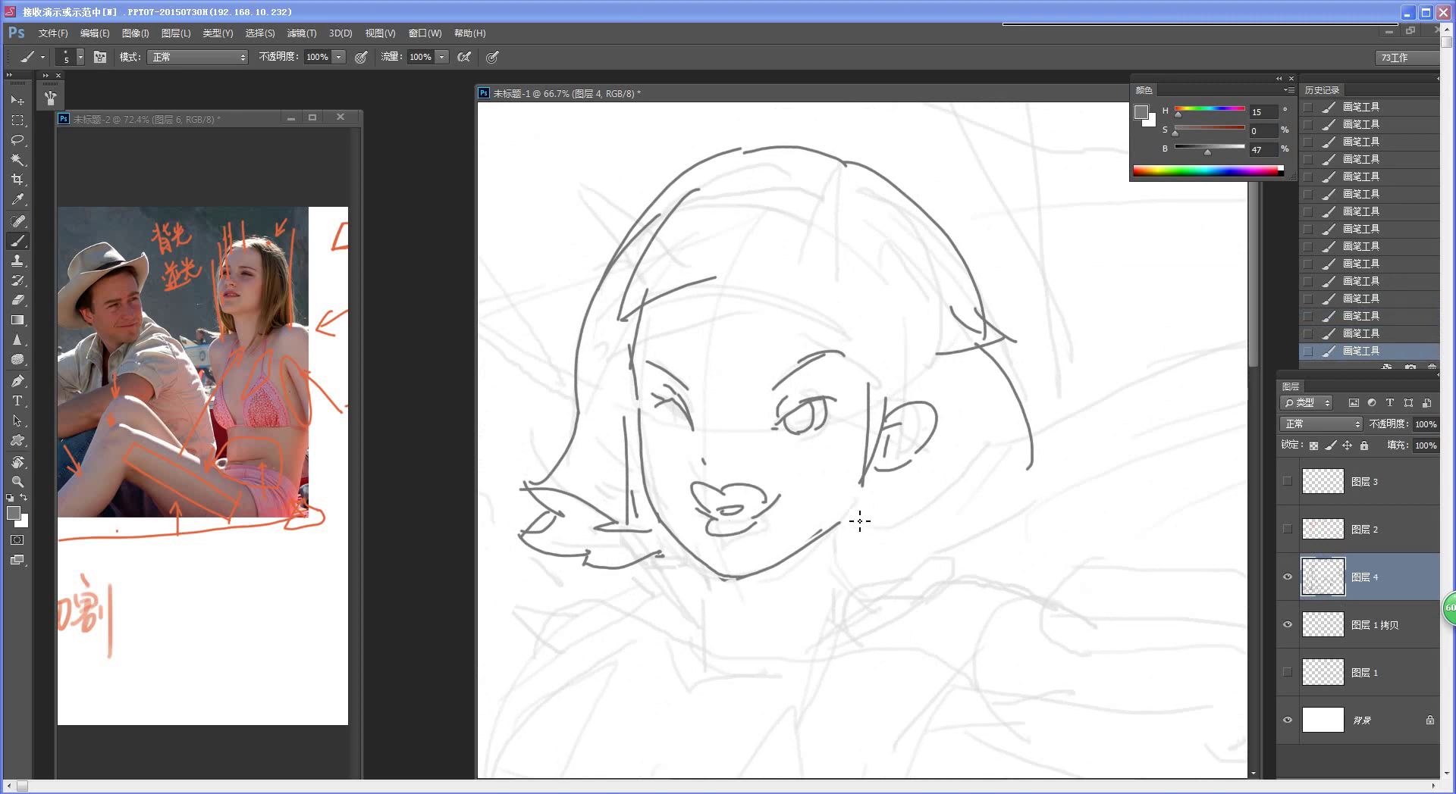
# Step: Undo the full lip strokes and close the smile with a curved line joining the mouth corners
pyautogui.hotkey('ctrl', 'alt', 'z')
pyautogui.hotkey('ctrl', 'alt', 'z')
pyautogui.hotkey('ctrl', 'alt', 'z')
pyautogui.hotkey('ctrl', 'alt', 'z')
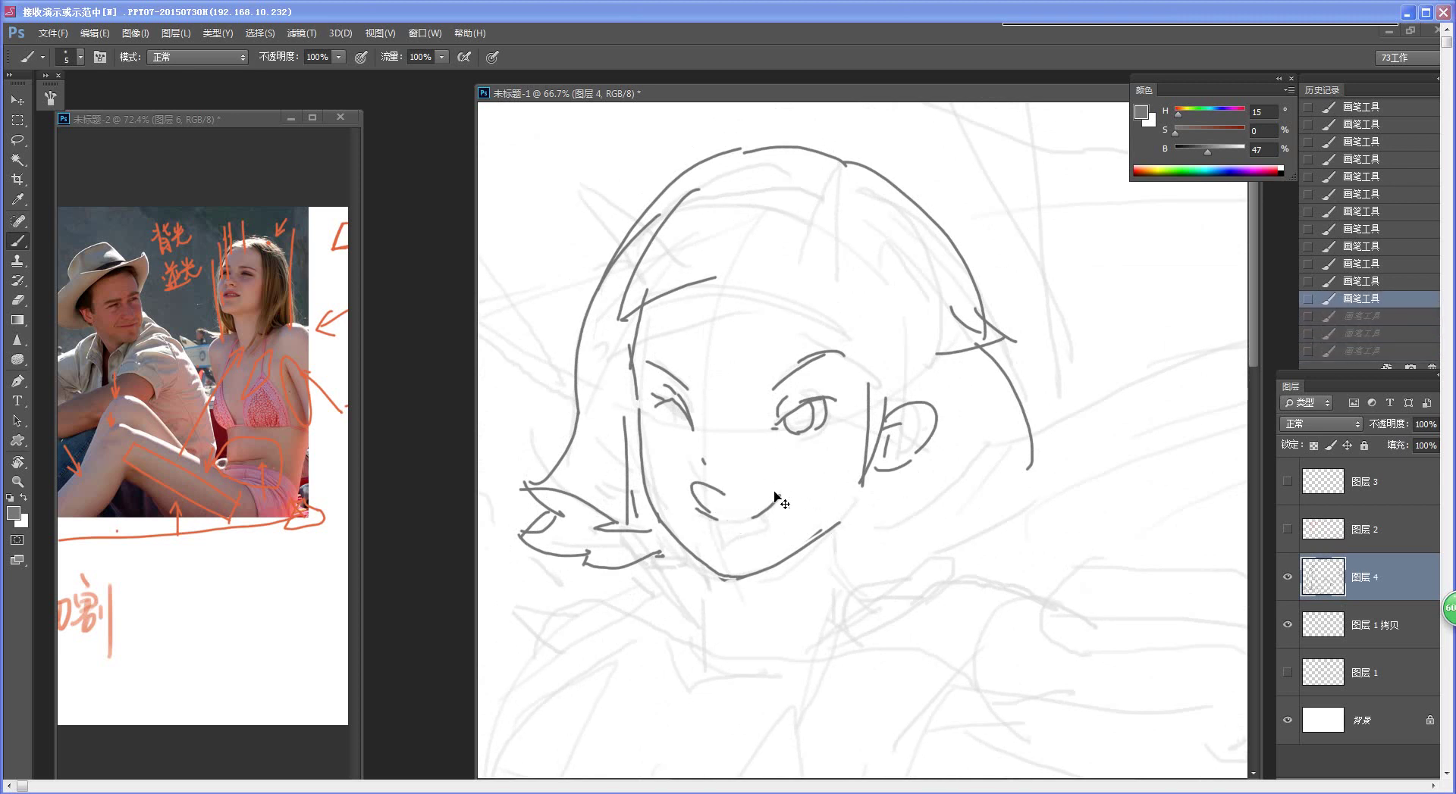
pyautogui.hotkey('ctrl', 'shift', 'z')
pyautogui.hotkey('ctrl', 'shift', 'z')
pyautogui.hotkey('ctrl', 'shift', 'z')
pyautogui.hotkey('ctrl', 'shift', 'z')
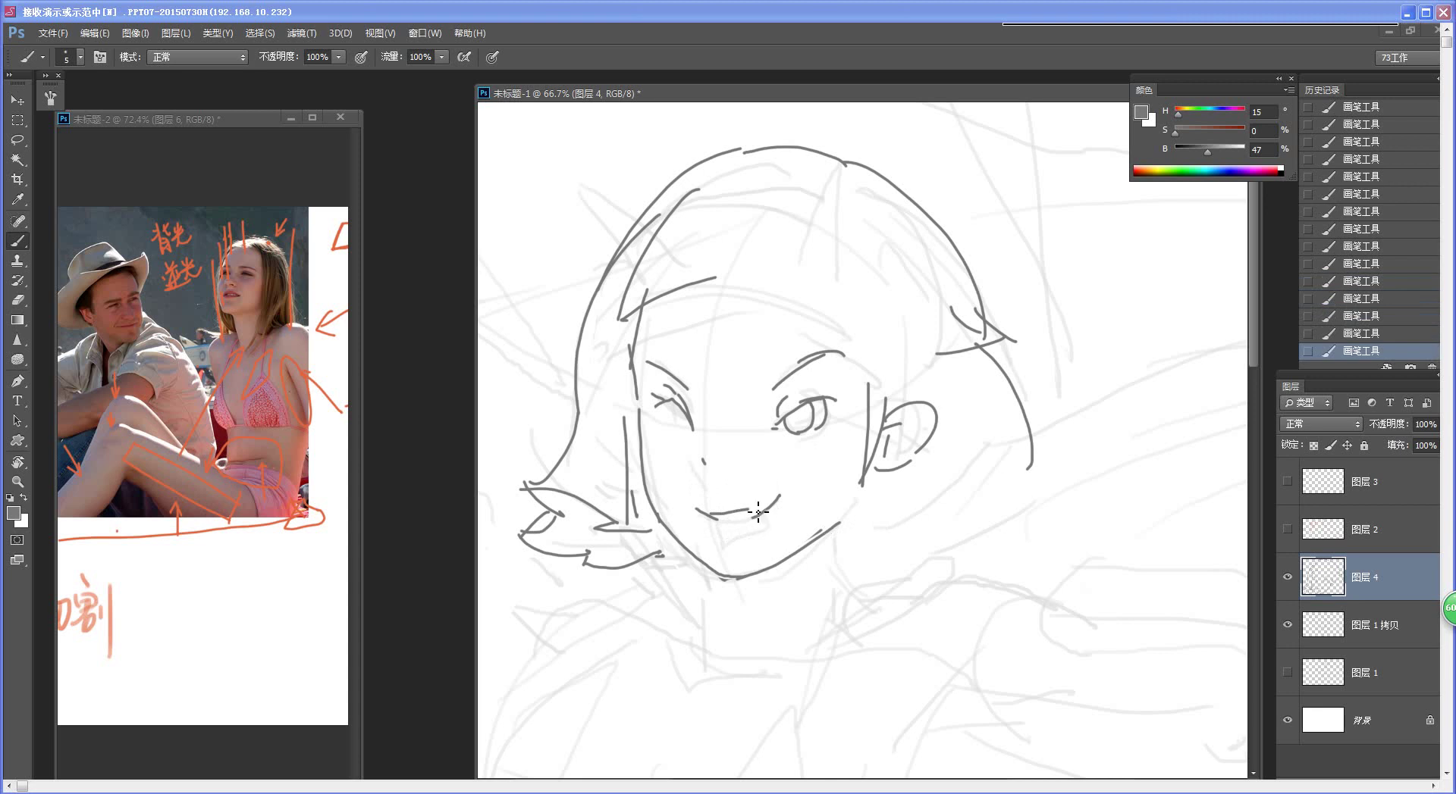
pyautogui.hotkey('ctrl', 'alt', 'z')
pyautogui.moveTo(707, 517); pyautogui.dragTo(759, 513)
pyautogui.moveTo(876, 489); pyautogui.dragTo(829, 556)
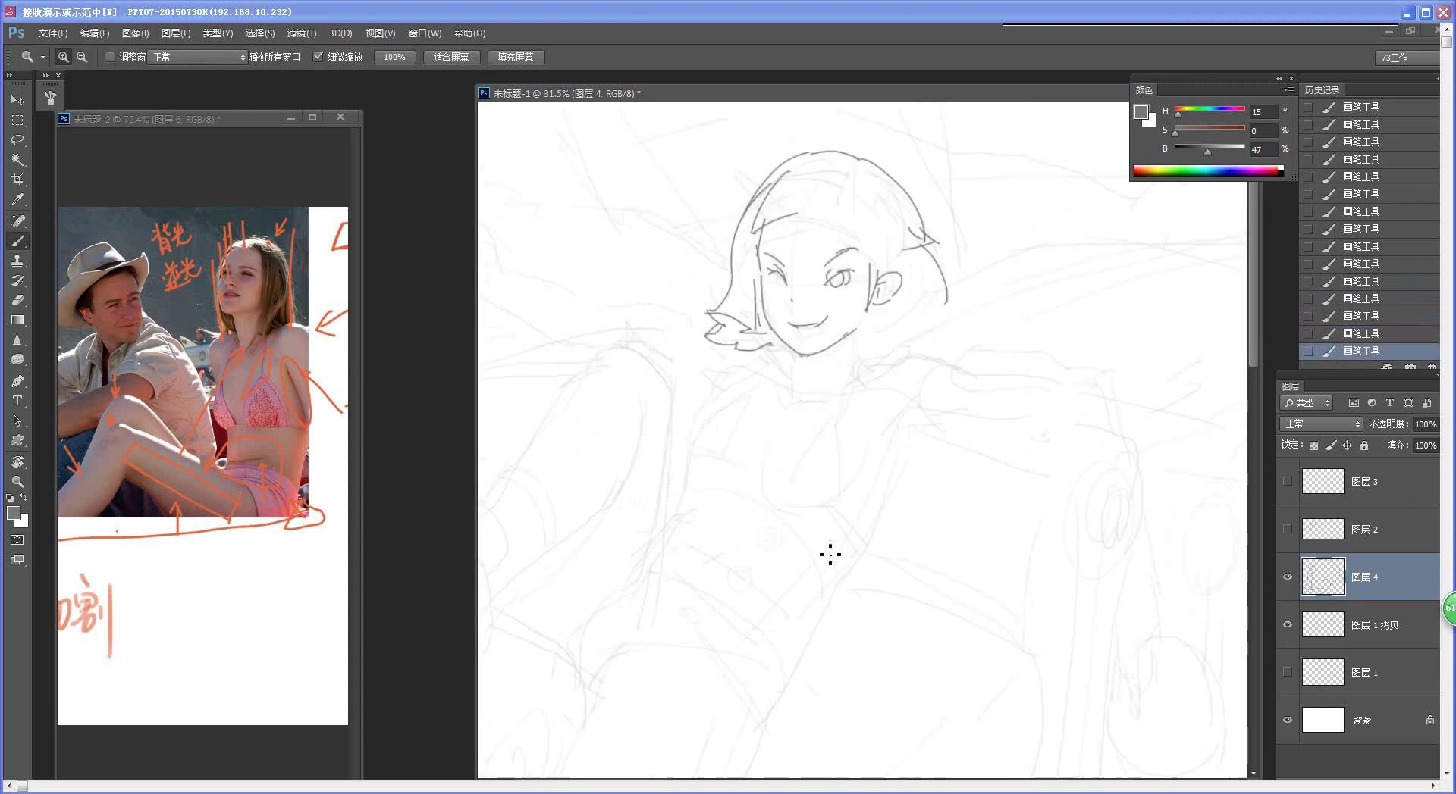
pyautogui.moveTo(892, 342); pyautogui.dragTo(910, 322)
pyautogui.moveTo(839, 404); pyautogui.dragTo(837, 451)
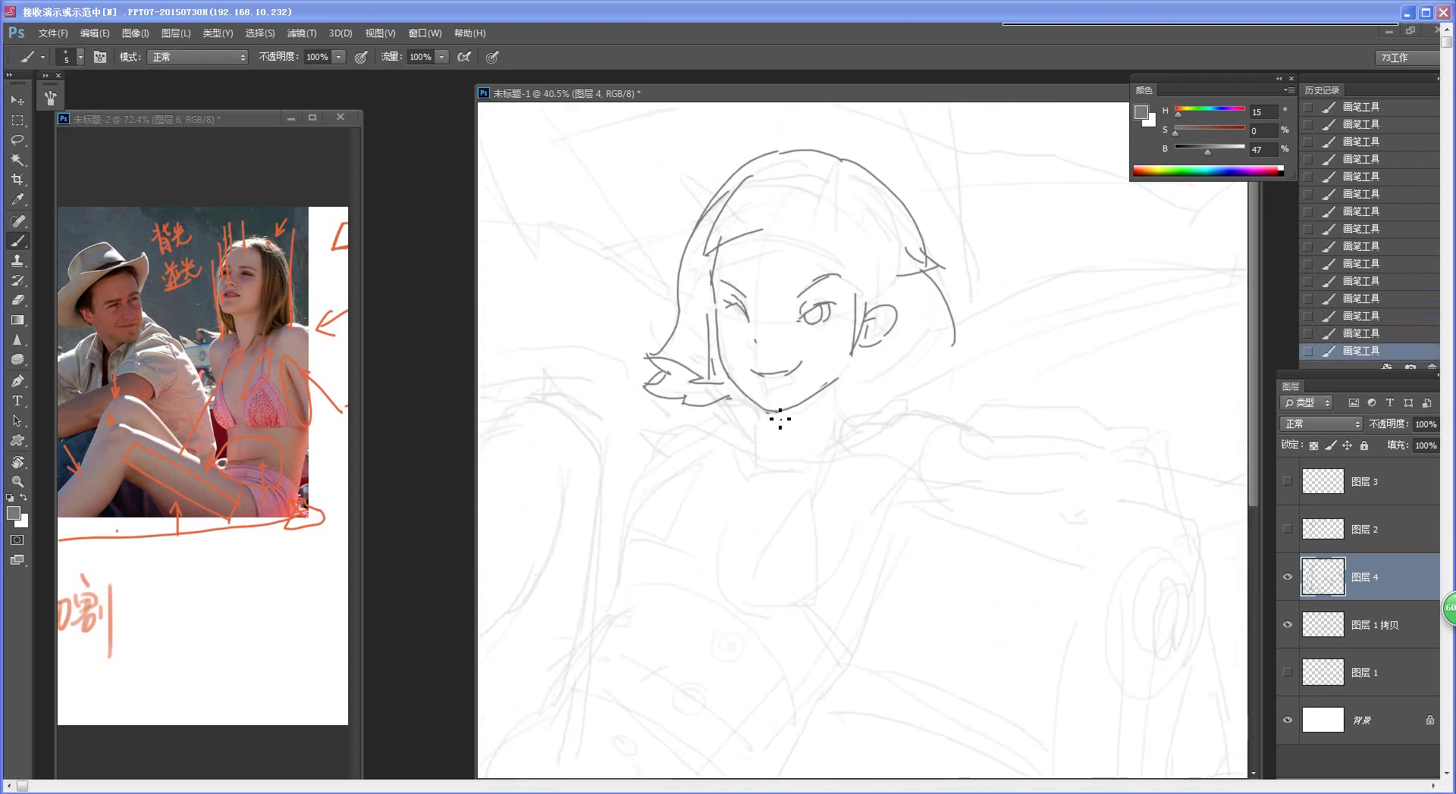
pyautogui.moveTo(756, 406); pyautogui.dragTo(766, 464)
pyautogui.hotkey('ctrl', 'z')
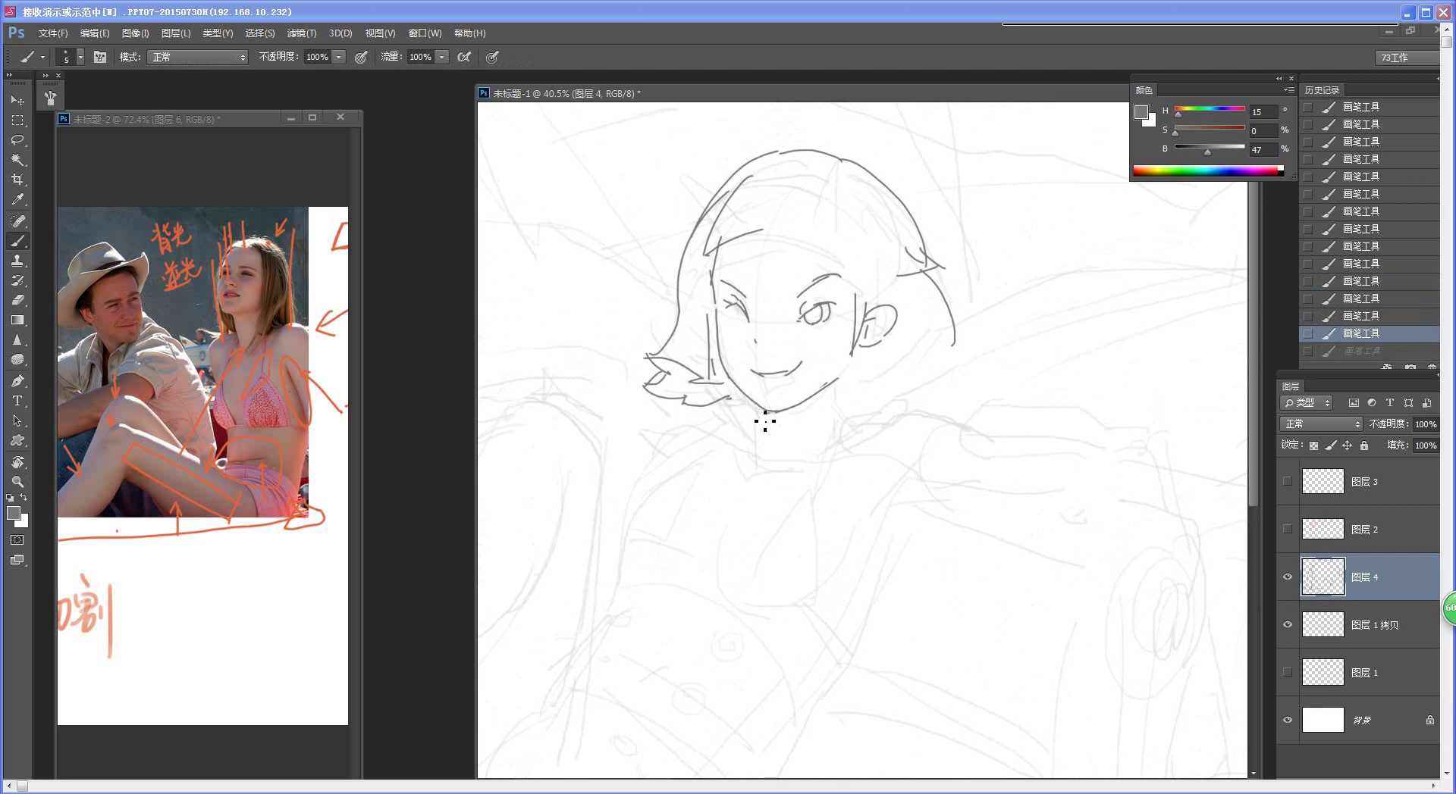
pyautogui.moveTo(764, 416); pyautogui.dragTo(766, 461)
pyautogui.moveTo(837, 381)
pyautogui.mouseDown()
pyautogui.moveTo(843, 427)
pyautogui.moveTo(764, 520)
pyautogui.moveTo(836, 491)
pyautogui.mouseUp()
pyautogui.hotkey('ctrl', 'z')
pyautogui.press('z')
pyautogui.press('b')
pyautogui.hotkey('ctrl', 'alt', 'z')
pyautogui.hotkey('ctrl', 'alt', 'z')
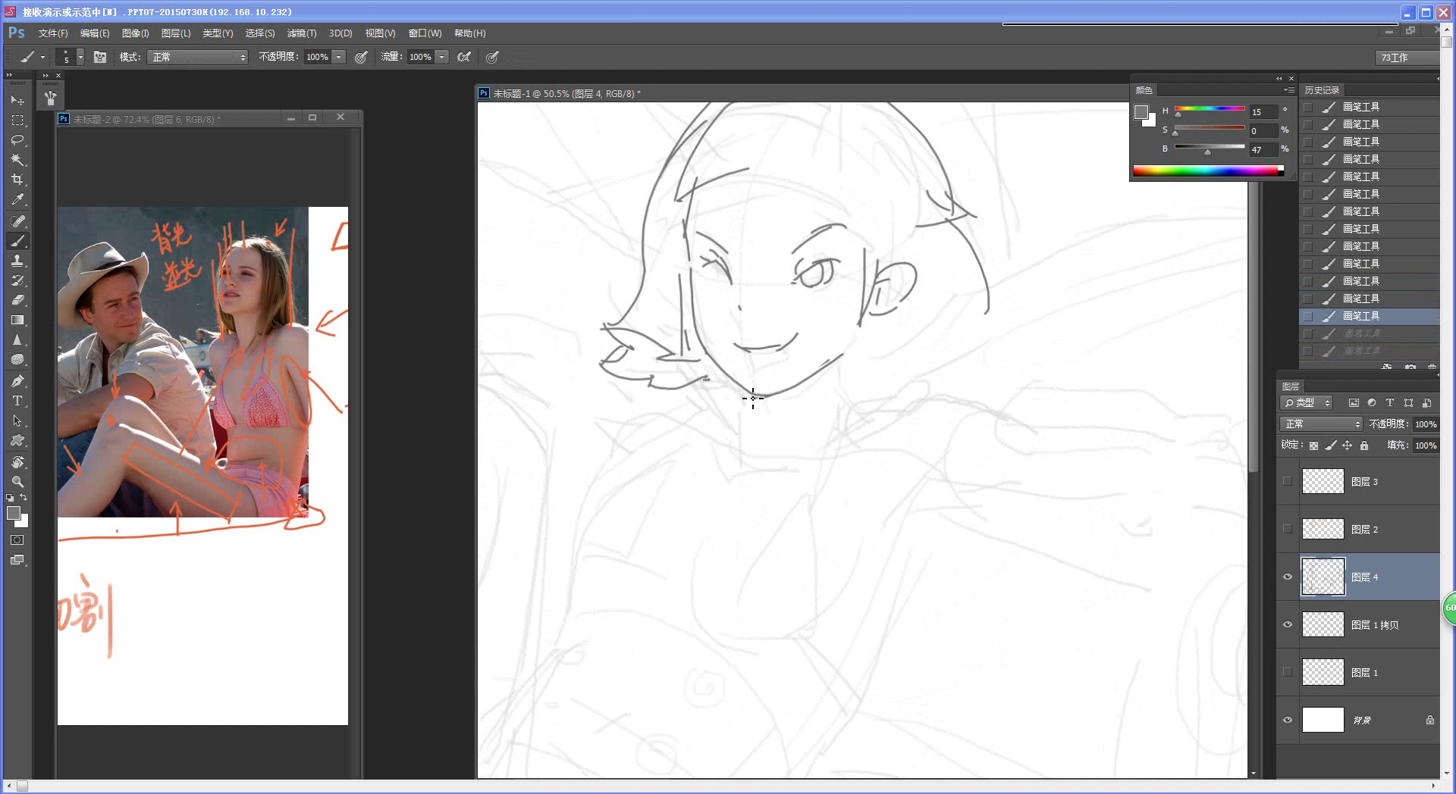
# Step: Draw the left neck line below the chin and the right neck line below the jaw, redoing the right one
pyautogui.moveTo(753, 398); pyautogui.dragTo(762, 435)
pyautogui.moveTo(836, 360); pyautogui.dragTo(859, 413)
pyautogui.press('z')
pyautogui.moveTo(841, 503); pyautogui.dragTo(773, 563)
pyautogui.press('b')
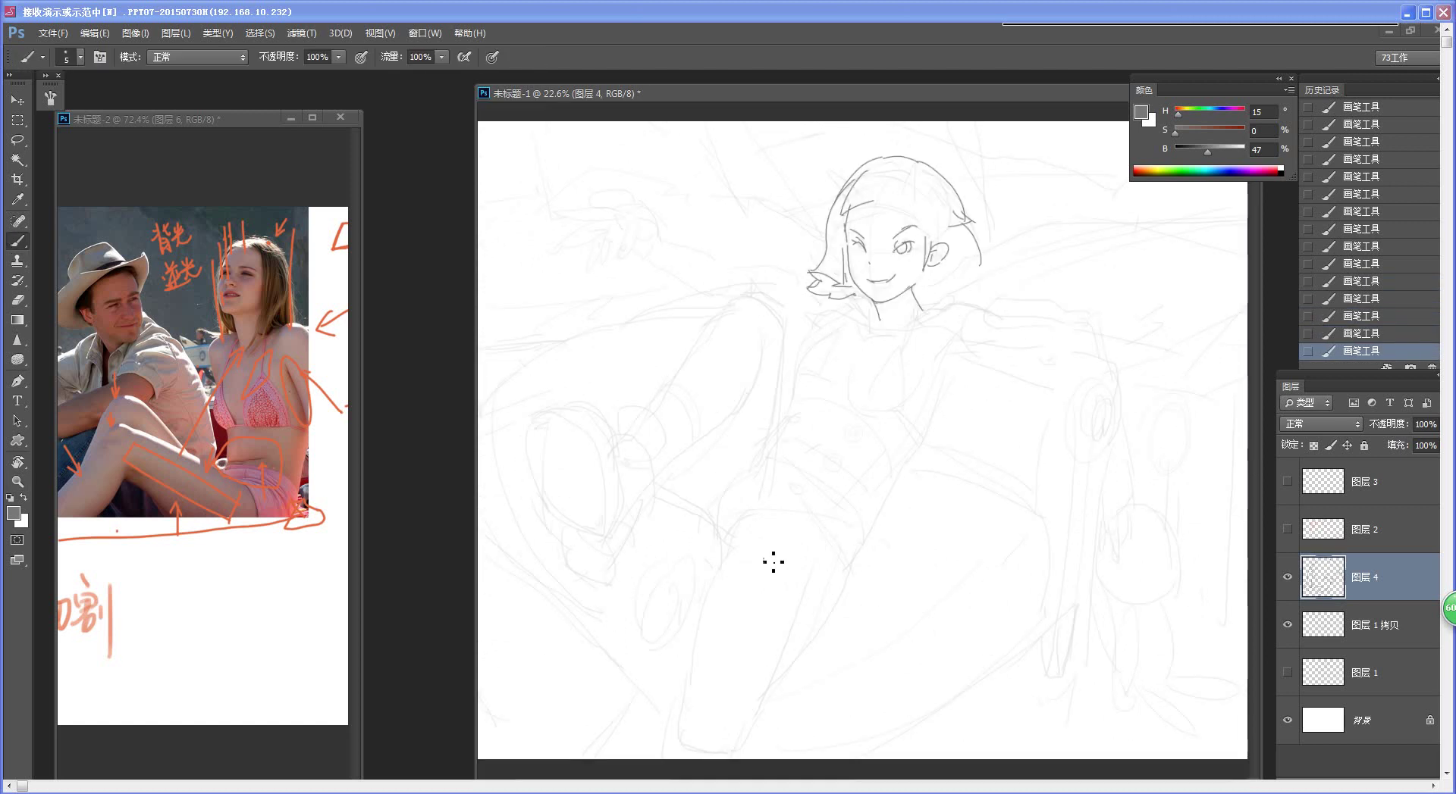
pyautogui.hotkey('ctrl', 'alt', 'z')
pyautogui.press('z')
pyautogui.moveTo(934, 274); pyautogui.dragTo(975, 426)
pyautogui.press('b')
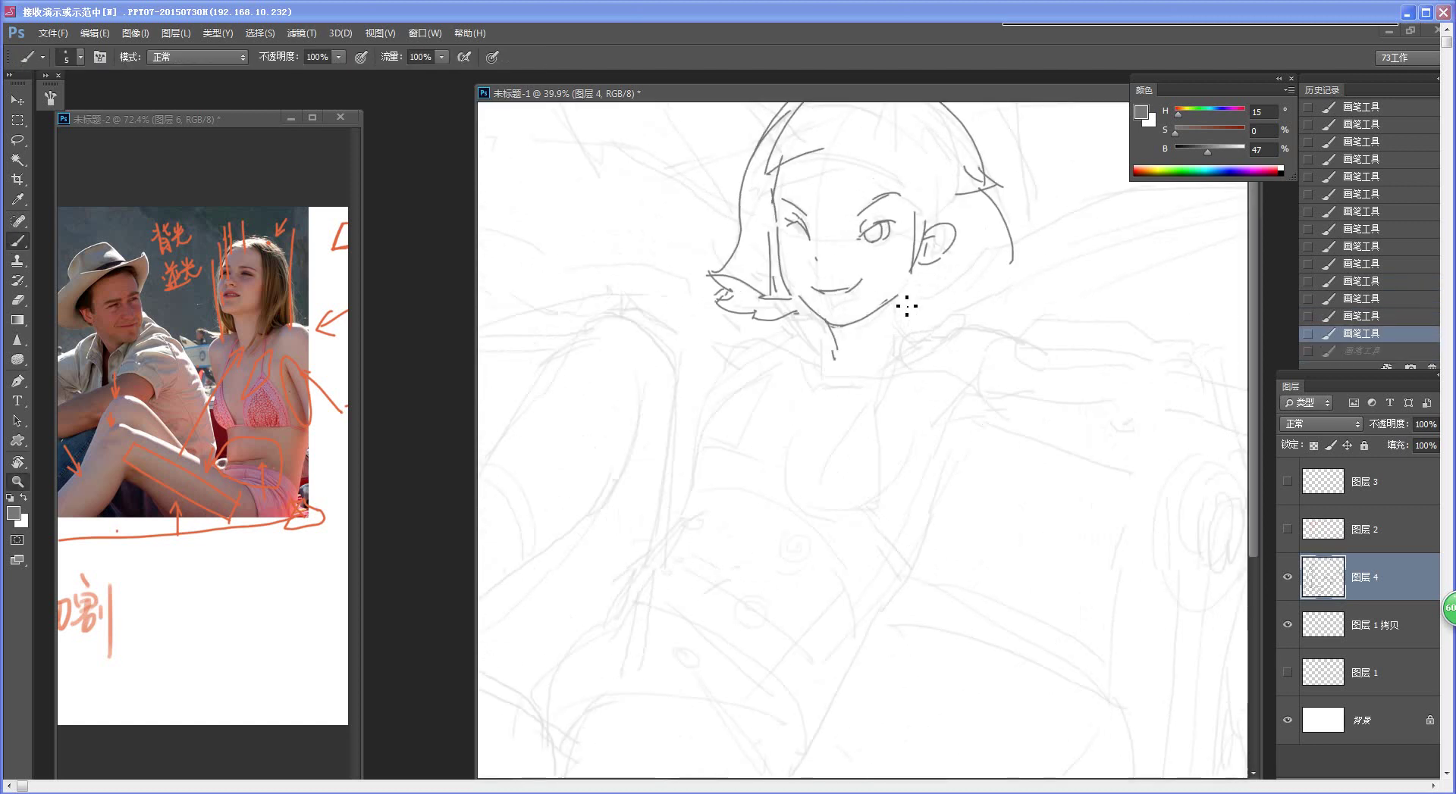
pyautogui.moveTo(904, 286)
pyautogui.mouseDown()
pyautogui.moveTo(901, 348)
pyautogui.moveTo(839, 480)
pyautogui.mouseUp()
# Step: Extend the hairline as an arc across the forehead to the top of the right ear
pyautogui.press('space')
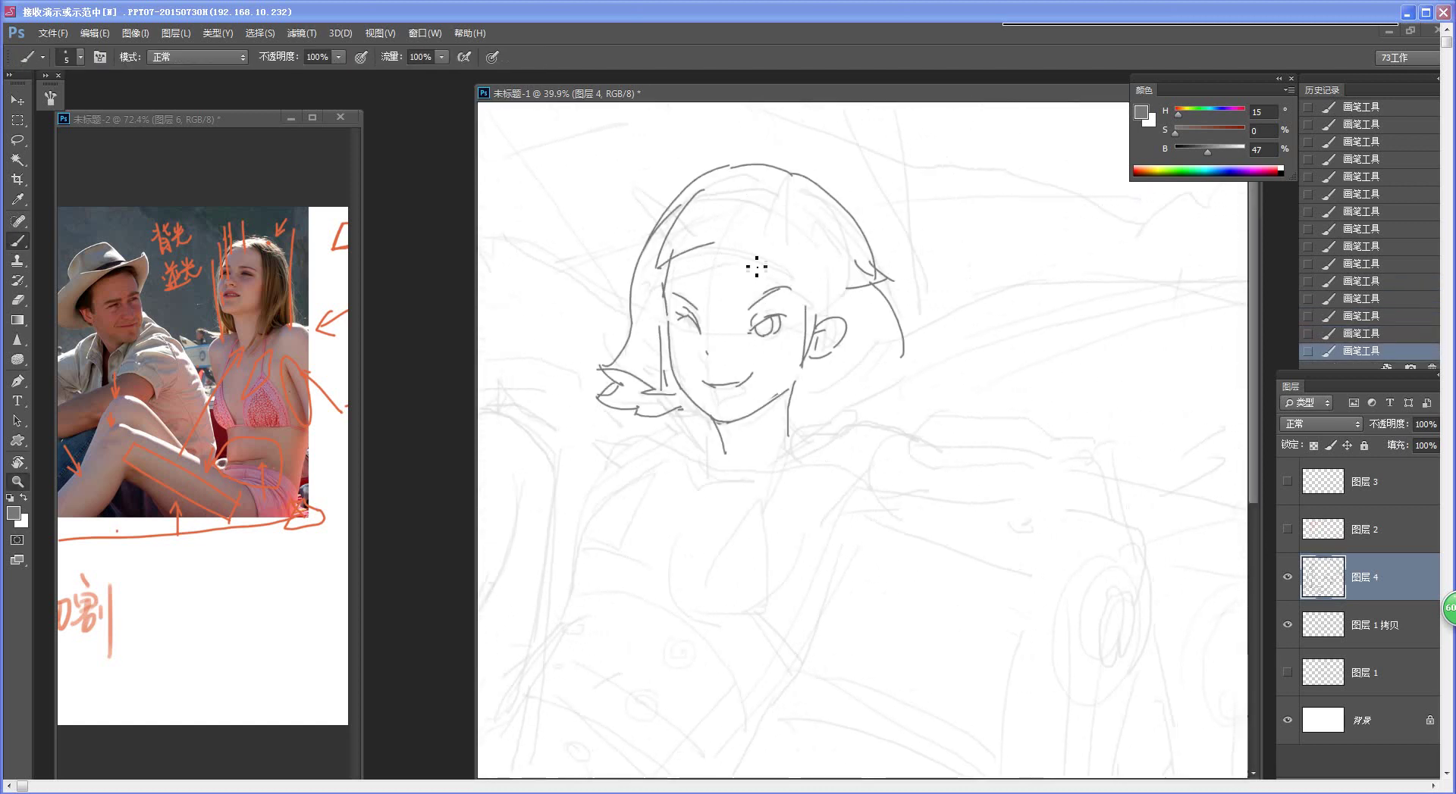
pyautogui.moveTo(690, 263)
pyautogui.mouseDown()
pyautogui.moveTo(799, 282)
pyautogui.moveTo(702, 256)
pyautogui.moveTo(790, 271)
pyautogui.moveTo(763, 269)
pyautogui.moveTo(813, 300)
pyautogui.mouseUp()
pyautogui.hotkey('ctrl', 'z')
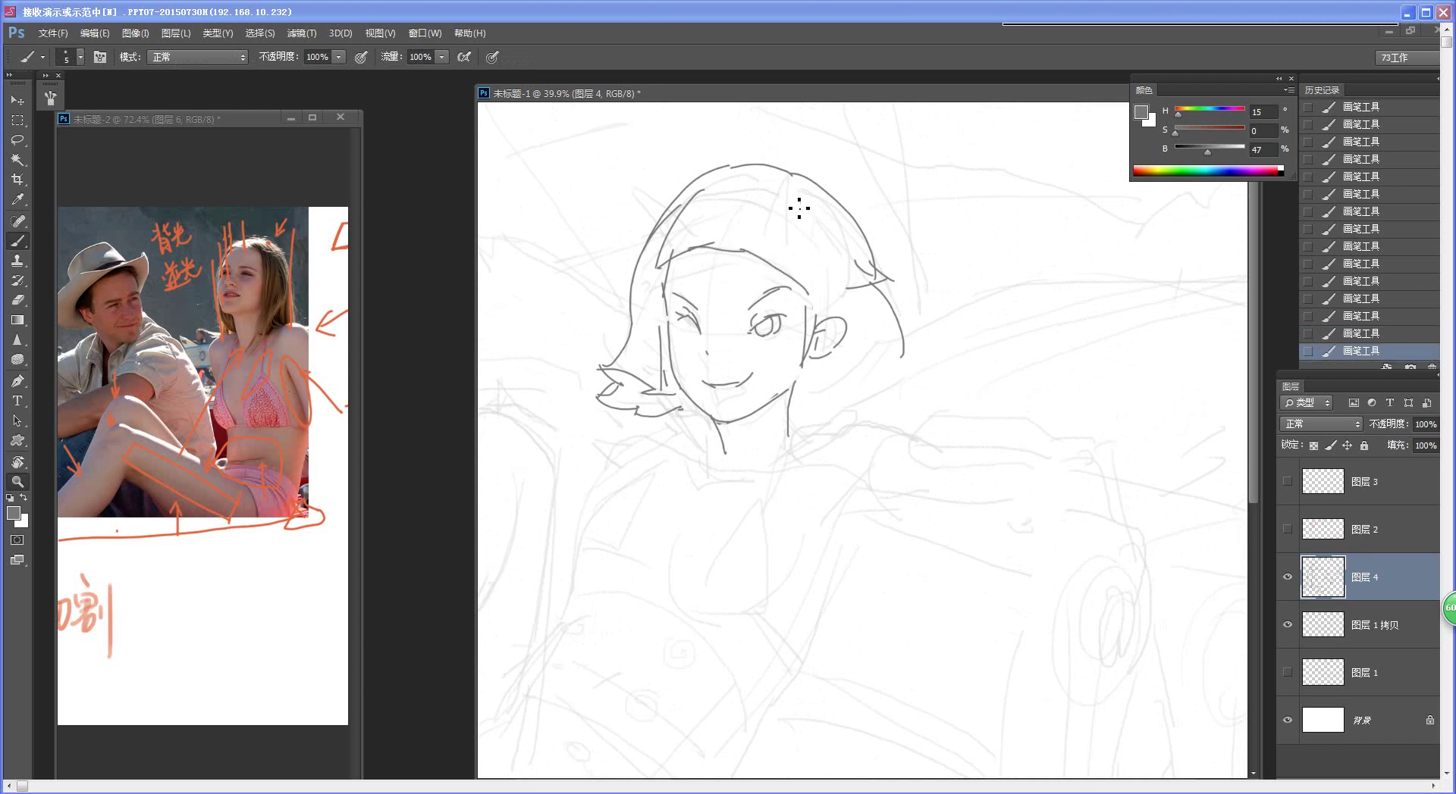
# Step: Draw a curved hair strand from the crown down towards the right ear and outline the left horn
pyautogui.moveTo(800, 210); pyautogui.dragTo(812, 303)
pyautogui.hotkey('ctrl', 'z')
pyautogui.moveTo(650, 147)
pyautogui.mouseDown()
pyautogui.moveTo(672, 213)
pyautogui.moveTo(681, 186)
pyautogui.mouseUp()
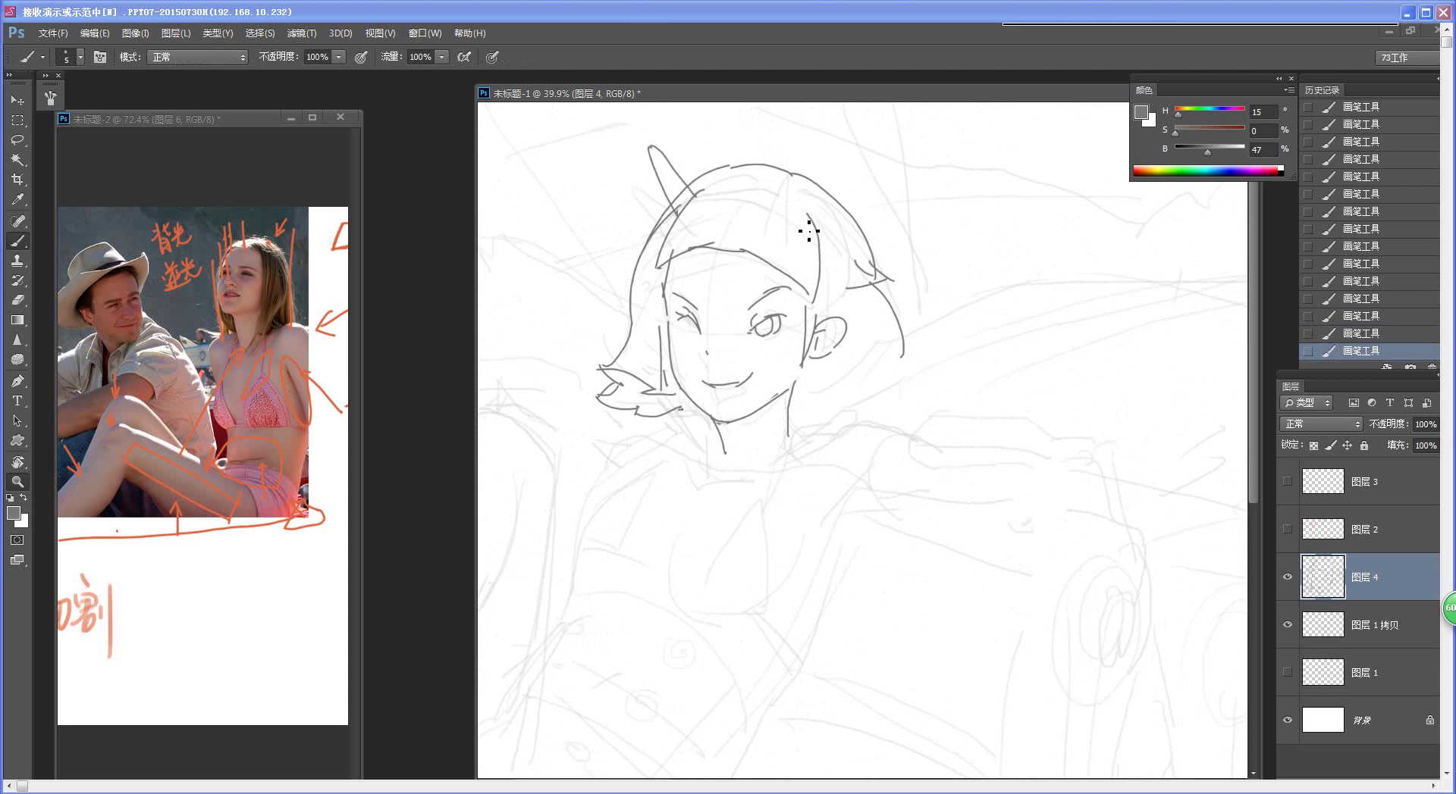
# Step: Outline the right horn as a narrow upright spike on the crown, undoing the first version and redrawing it taller
pyautogui.moveTo(837, 147)
pyautogui.mouseDown()
pyautogui.moveTo(803, 212)
pyautogui.moveTo(824, 219)
pyautogui.mouseUp()
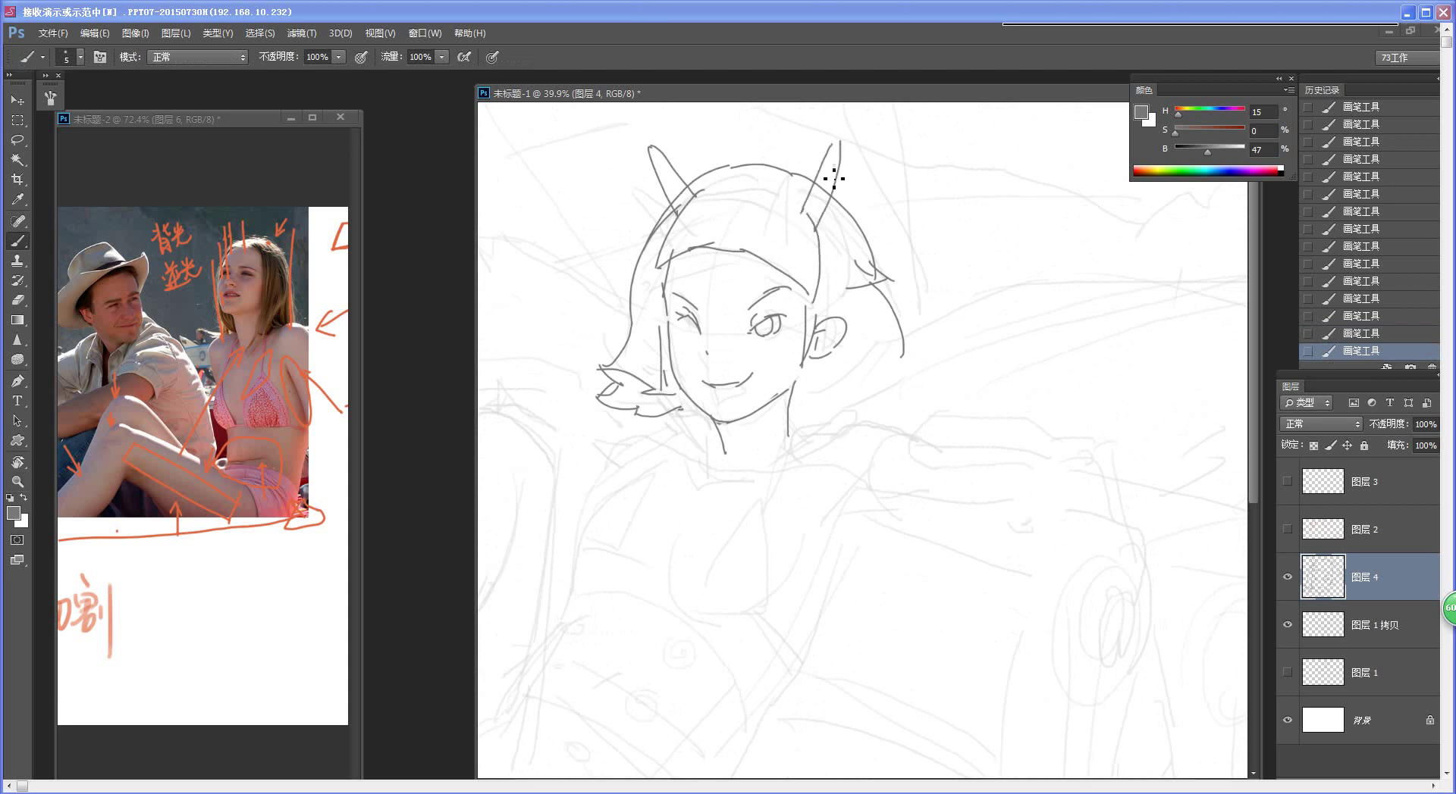
pyautogui.hotkey('ctrl', 'alt', 'z')
pyautogui.hotkey('ctrl', 'alt', 'z')
pyautogui.moveTo(846, 135)
pyautogui.mouseDown()
pyautogui.moveTo(805, 213)
pyautogui.moveTo(819, 224)
pyautogui.mouseUp()
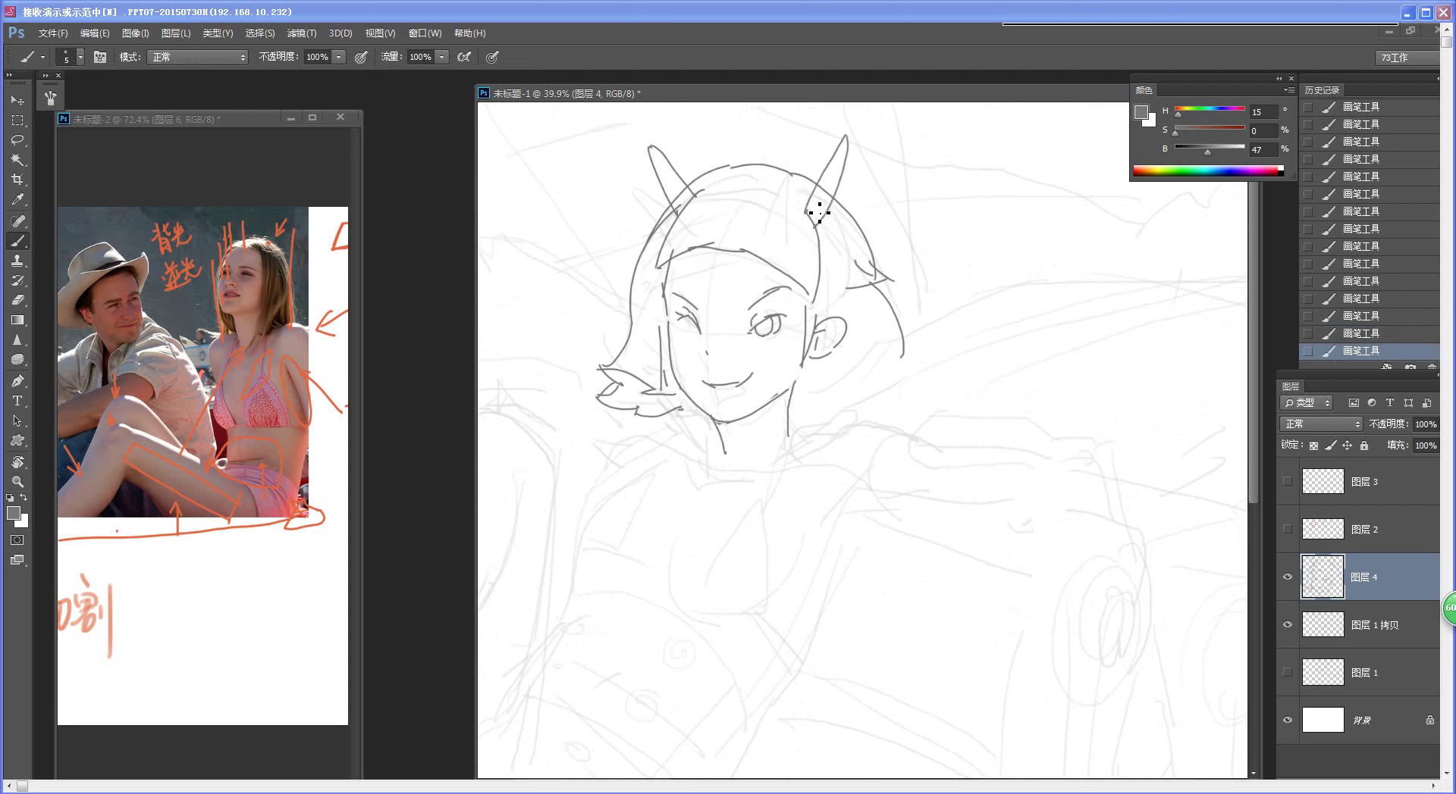
# Step: Draw the headband's upper edge from the left horn across the crown, continuing from the right horn's base down to the ear
pyautogui.moveTo(685, 215)
pyautogui.mouseDown()
pyautogui.moveTo(735, 181)
pyautogui.moveTo(797, 210)
pyautogui.moveTo(825, 319)
pyautogui.mouseUp()
pyautogui.hotkey('ctrl', 'z')
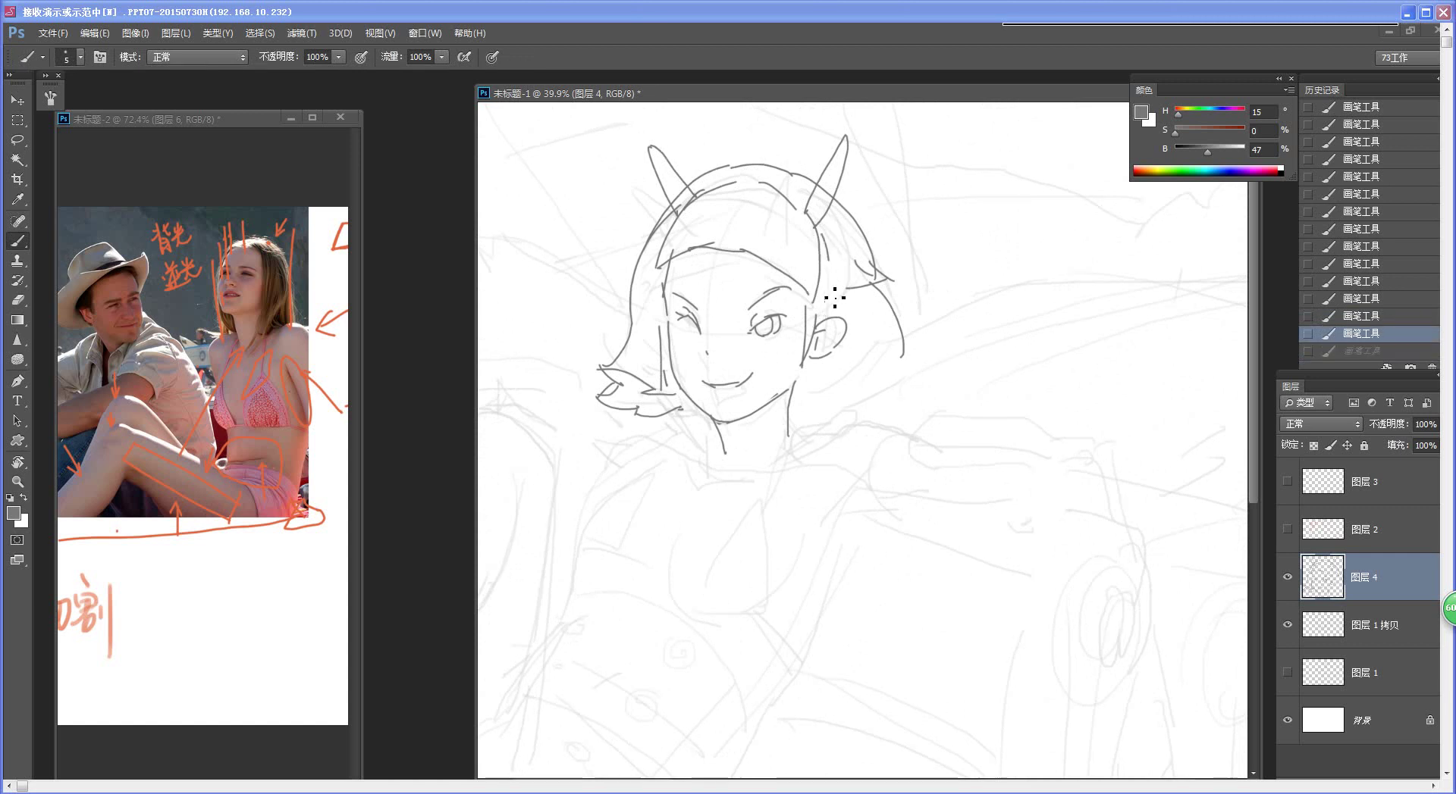
pyautogui.moveTo(824, 237); pyautogui.dragTo(820, 317)
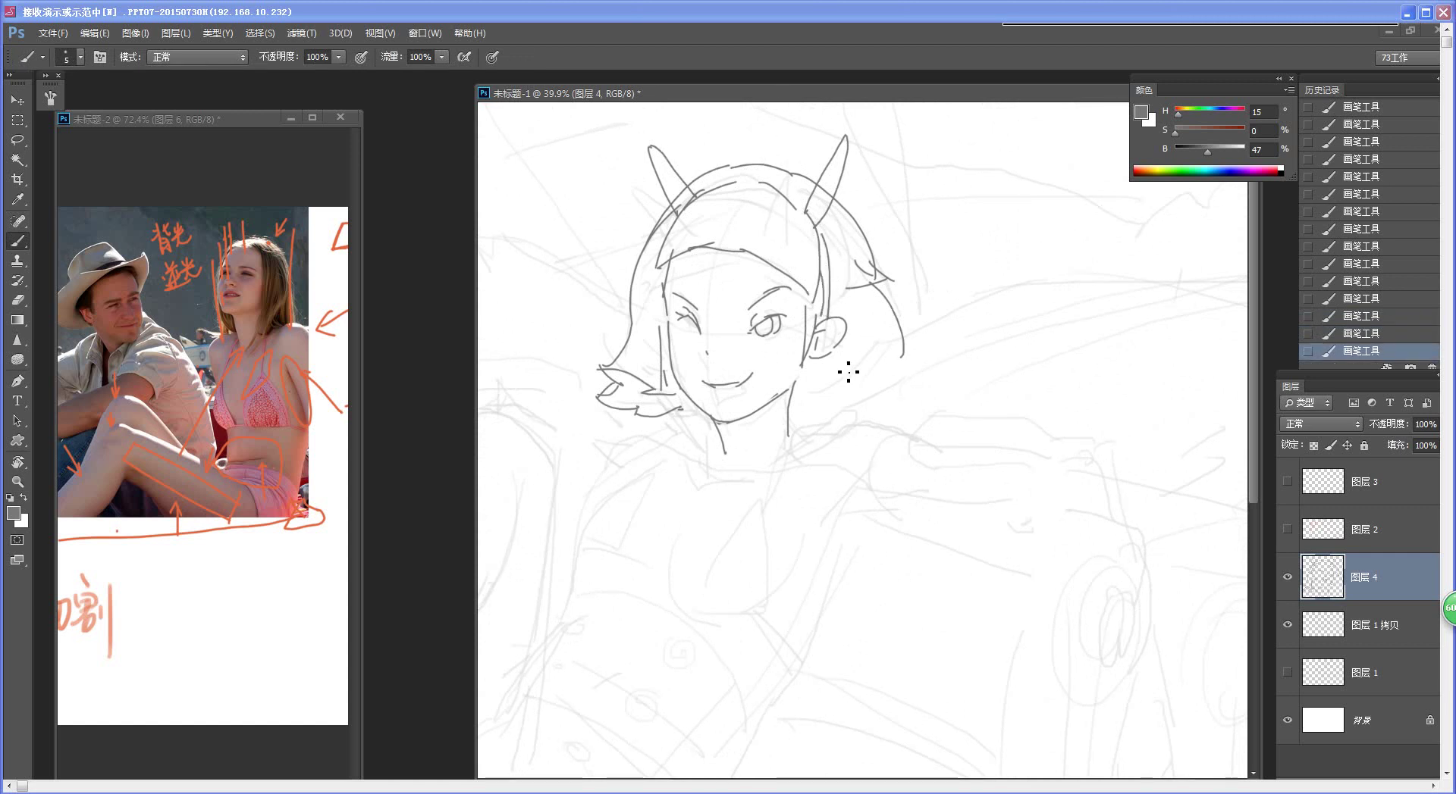
# Step: Draw the hair ends below the right ear, with an inner strand behind the ear and pointed tips flicking outwards
pyautogui.moveTo(795, 412)
pyautogui.mouseDown()
pyautogui.moveTo(827, 417)
pyautogui.moveTo(863, 390)
pyautogui.mouseUp()
pyautogui.moveTo(862, 318)
pyautogui.mouseDown()
pyautogui.moveTo(847, 364)
pyautogui.moveTo(861, 351)
pyautogui.mouseUp()
pyautogui.hotkey('ctrl', 'alt', 'z')
pyautogui.hotkey('ctrl', 'alt', 'z')
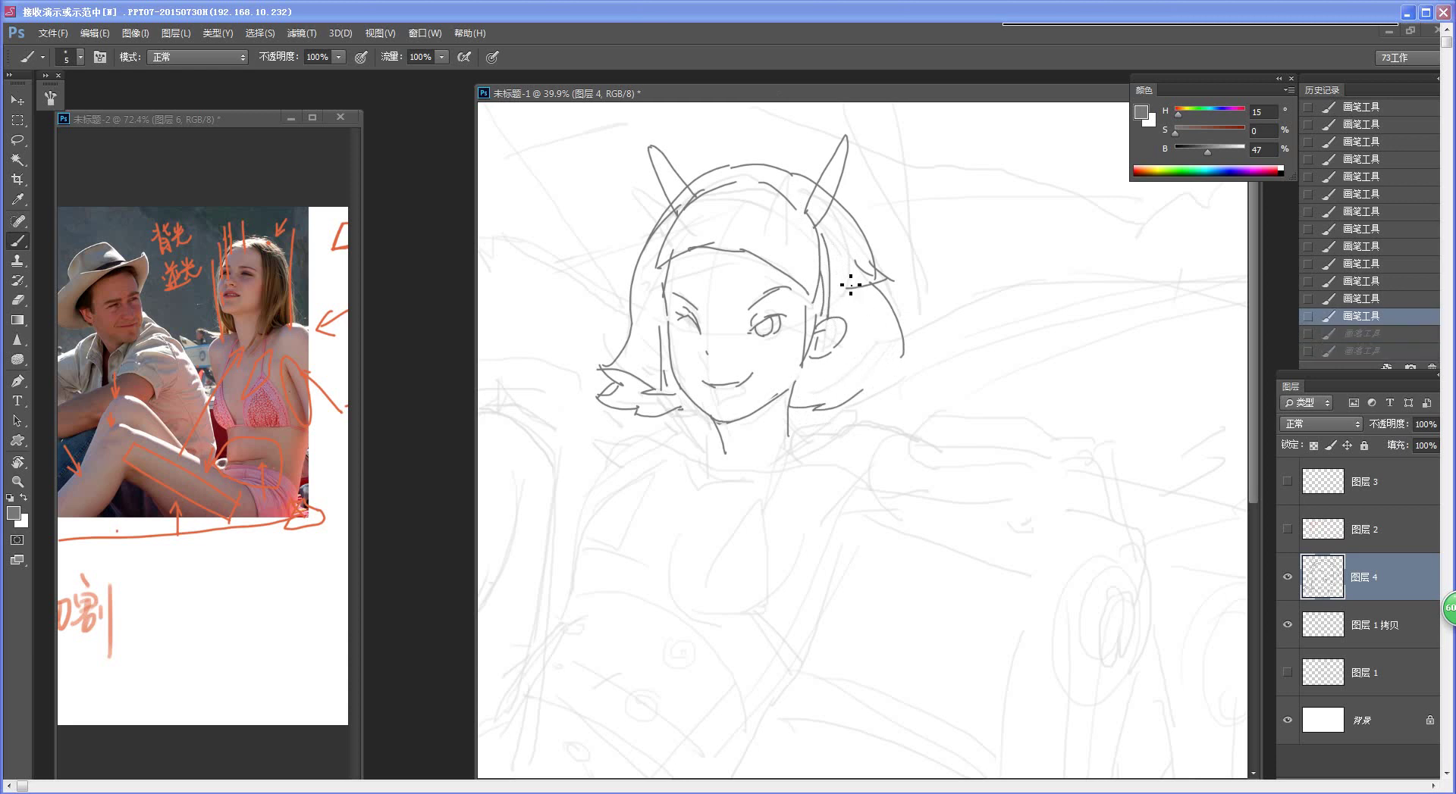
pyautogui.moveTo(844, 263); pyautogui.dragTo(850, 365)
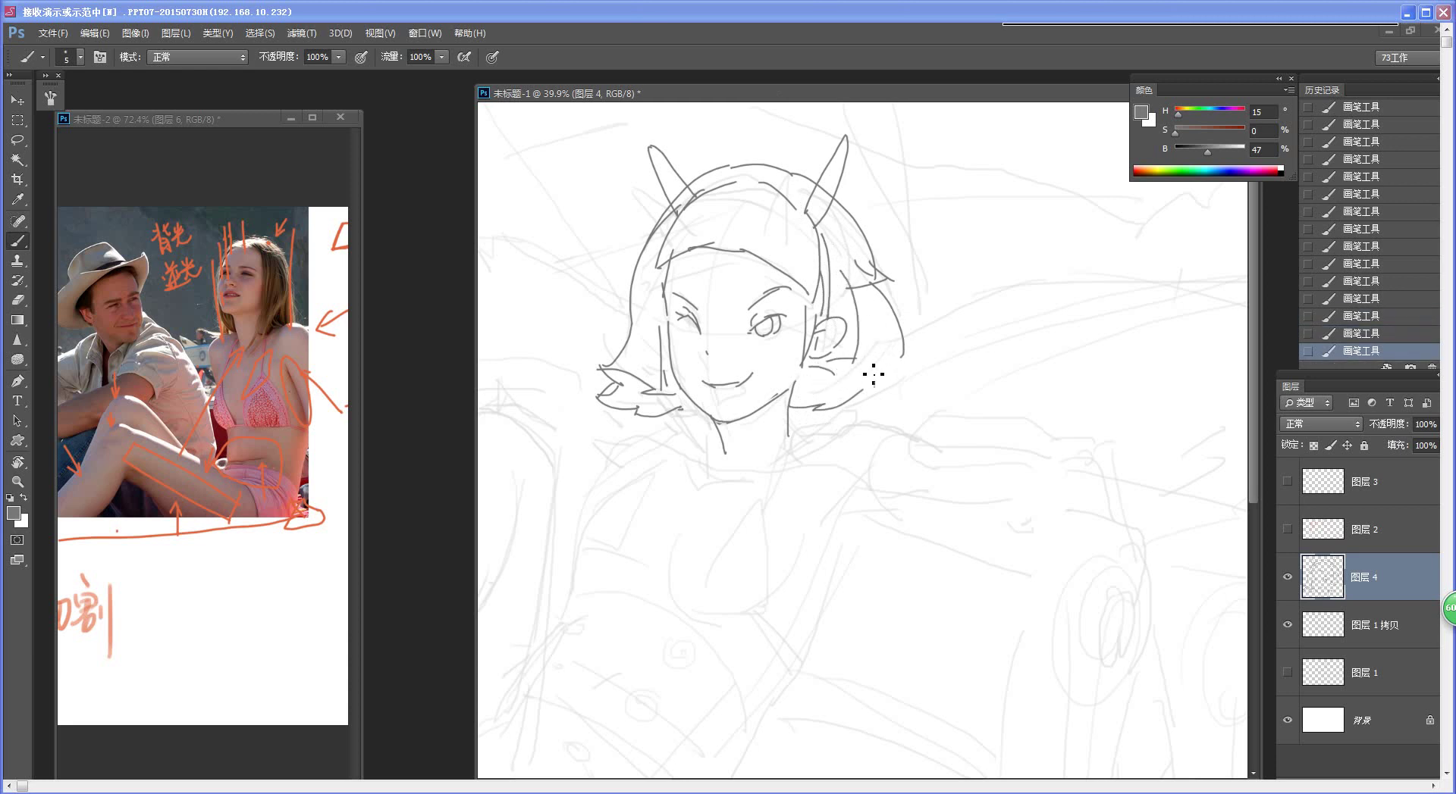
pyautogui.moveTo(847, 382); pyautogui.dragTo(893, 370)
# Step: Draw the left end of a collar beside the neck below the chin, replacing the first curved stroke
pyautogui.moveTo(879, 485); pyautogui.dragTo(796, 516)
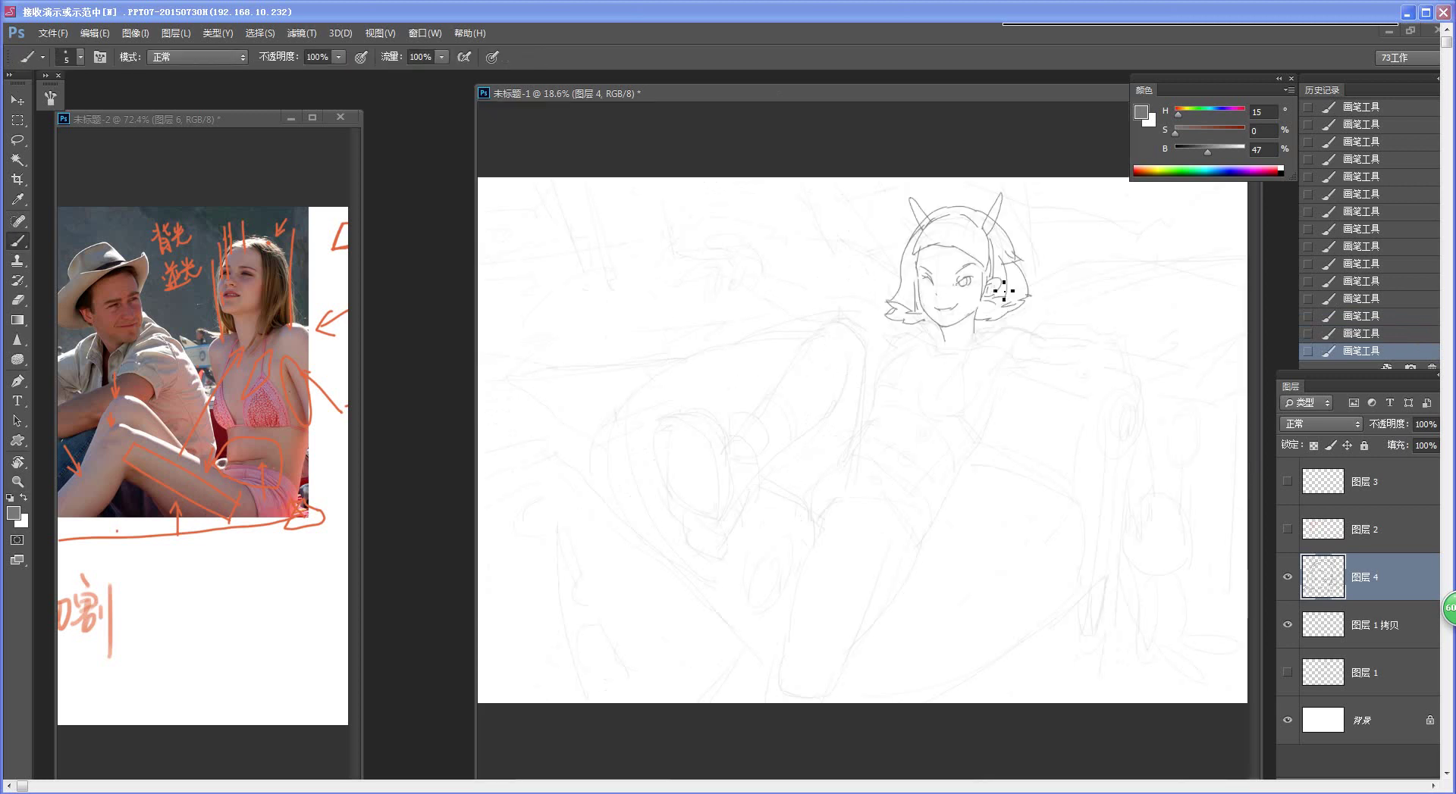
pyautogui.moveTo(980, 341); pyautogui.dragTo(1037, 356)
pyautogui.moveTo(920, 461); pyautogui.dragTo(821, 468)
pyautogui.moveTo(917, 426); pyautogui.dragTo(889, 417)
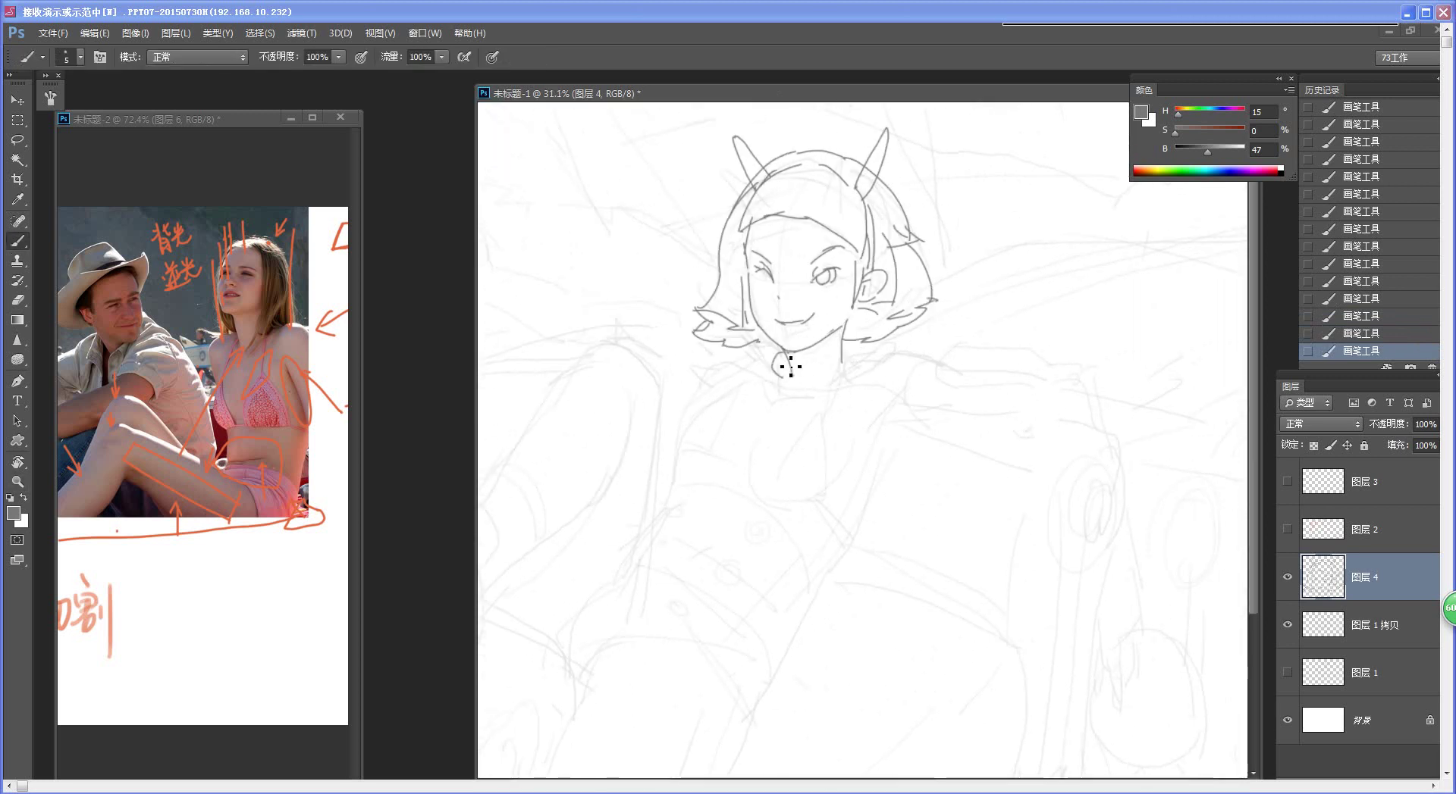
pyautogui.hotkey('ctrl', 'z')
pyautogui.moveTo(790, 363); pyautogui.dragTo(789, 373)
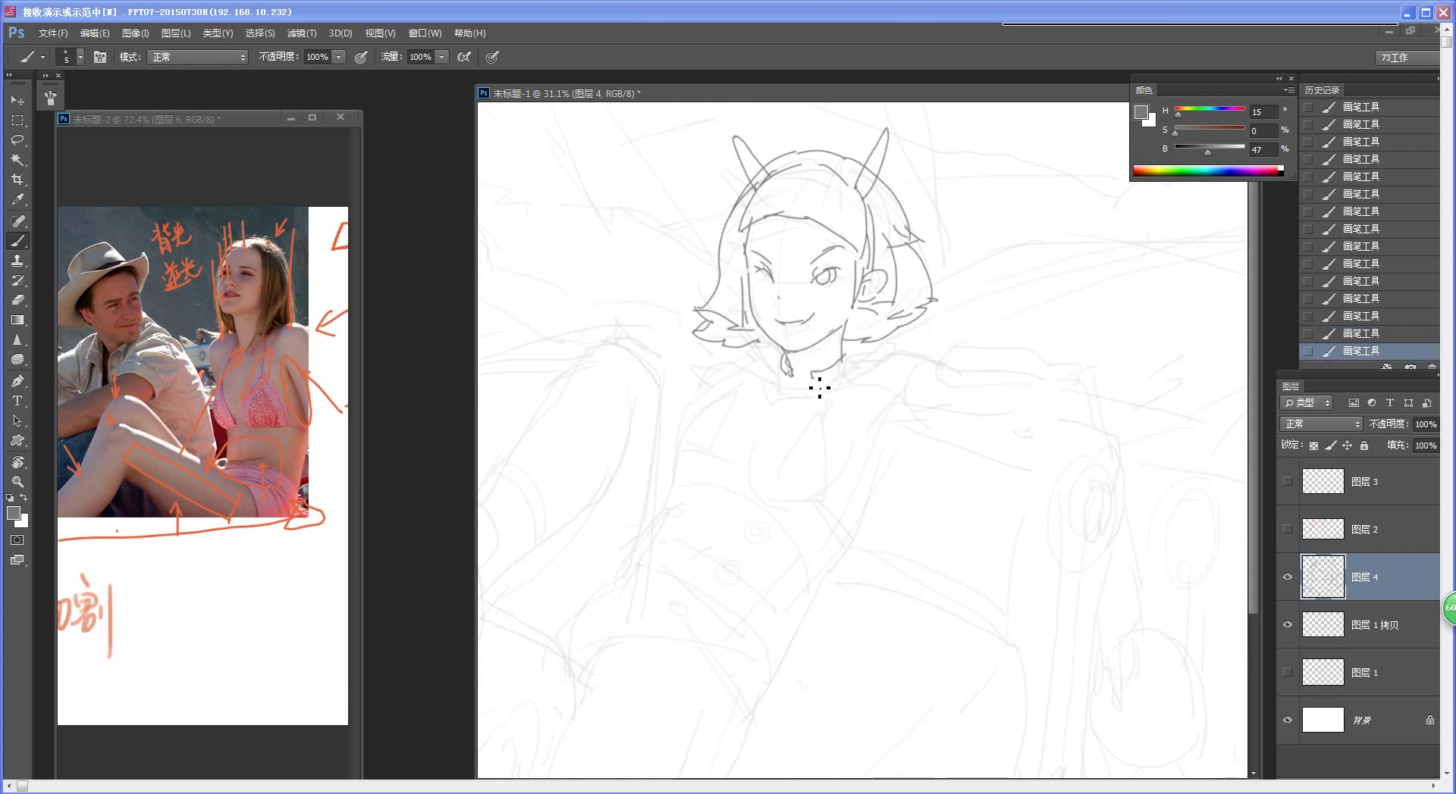
# Step: Draw the collar band around the right side of the neck and add two small clasps hanging at its front opening
pyautogui.hotkey('ctrl', 'alt', 'z')
pyautogui.hotkey('ctrl', 'alt', 'z')
pyautogui.hotkey('ctrl', 'shift', 'z')
pyautogui.hotkey('ctrl', 'shift', 'z')
pyautogui.moveTo(856, 360); pyautogui.dragTo(824, 378)
pyautogui.moveTo(786, 373)
pyautogui.mouseDown()
pyautogui.moveTo(775, 390)
pyautogui.moveTo(813, 383)
pyautogui.moveTo(810, 396)
pyautogui.mouseUp()
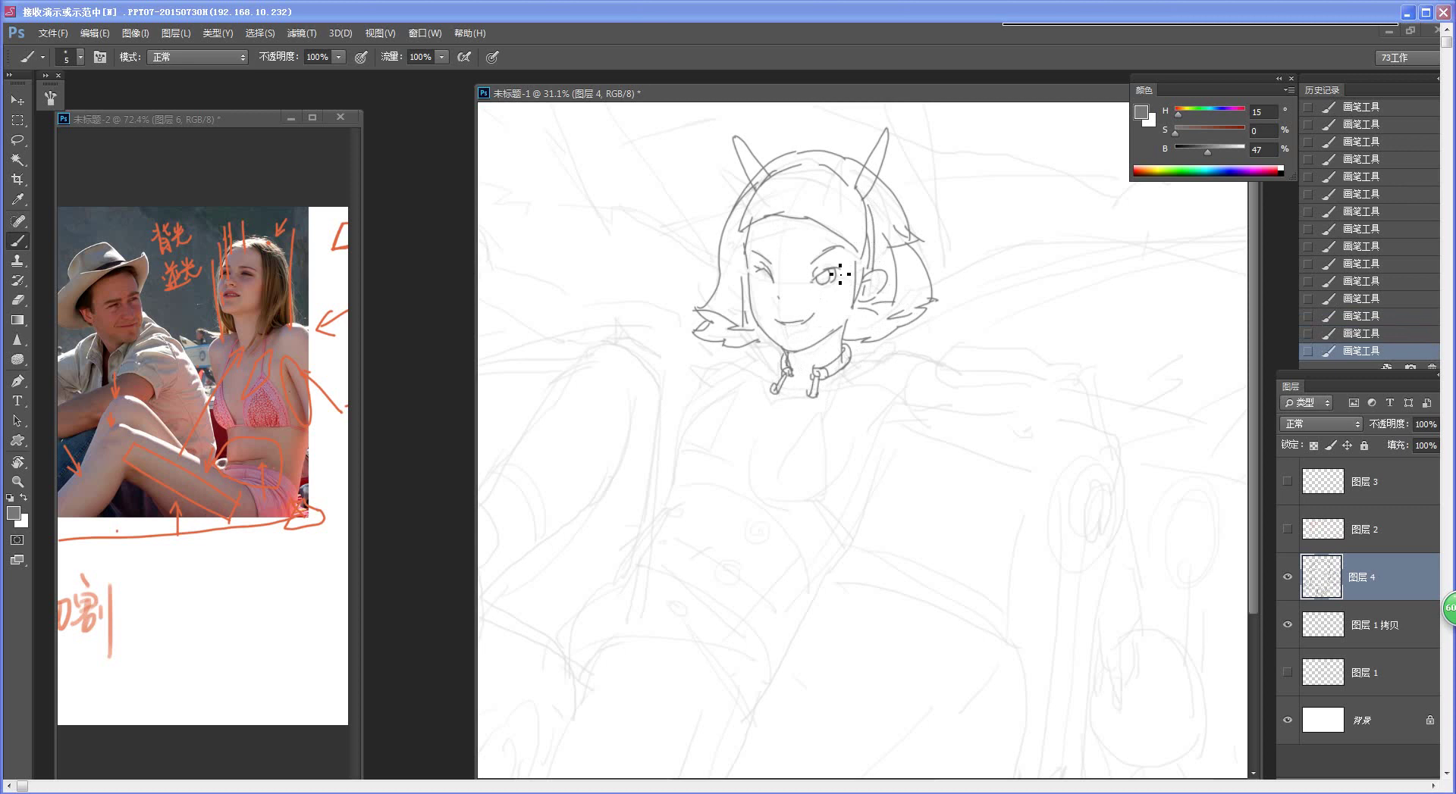
# Step: Redo the small detail stroke in the open right eye
pyautogui.hotkey('ctrl', 'z')
pyautogui.moveTo(835, 272); pyautogui.dragTo(832, 281)
pyautogui.hotkey('ctrl', 'space')
pyautogui.moveTo(888, 432); pyautogui.dragTo(841, 414)
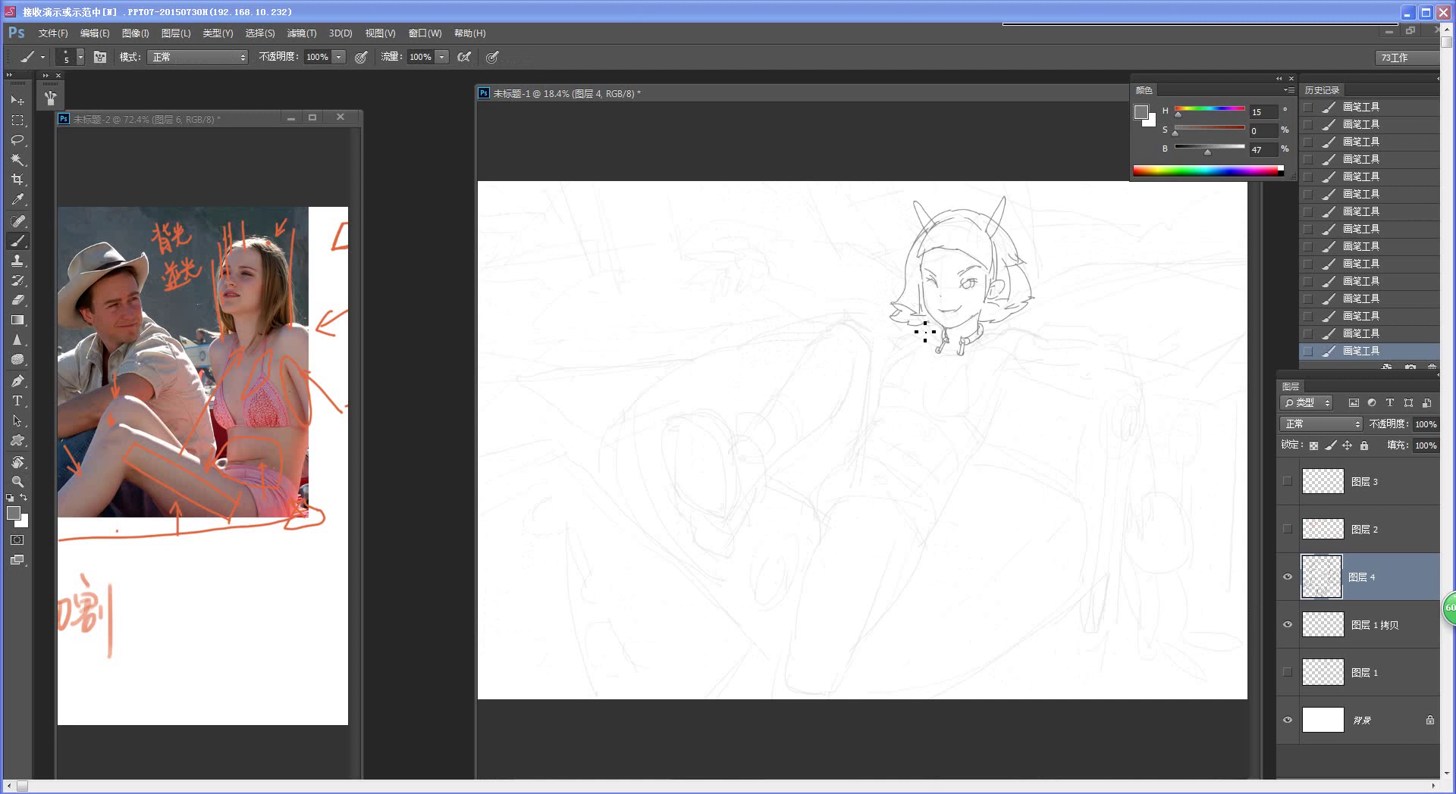
# Step: Bring the reference photo of the woman seated in the armchair into enlarged view beside the drawing
pyautogui.hotkey('ctrl', 'space')
pyautogui.moveTo(987, 389); pyautogui.dragTo(1010, 395)
pyautogui.moveTo(975, 442); pyautogui.dragTo(919, 435)
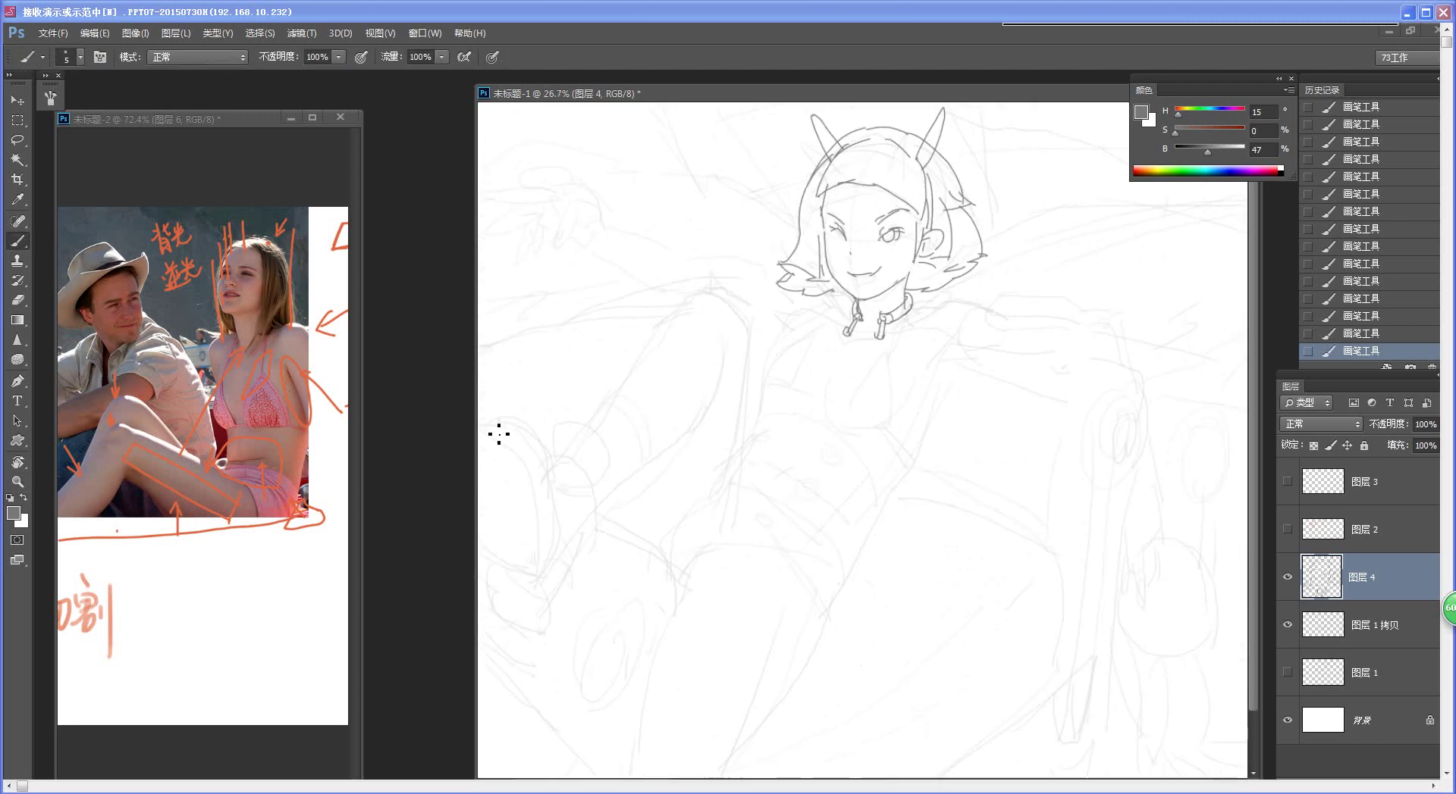
pyautogui.click(289, 394)
pyautogui.moveTo(89, 450); pyautogui.dragTo(323, 449)
pyautogui.moveTo(145, 448); pyautogui.dragTo(297, 410)
pyautogui.hotkey('ctrl', 'space')
pyautogui.moveTo(254, 417); pyautogui.dragTo(230, 477)
pyautogui.click(1029, 379)
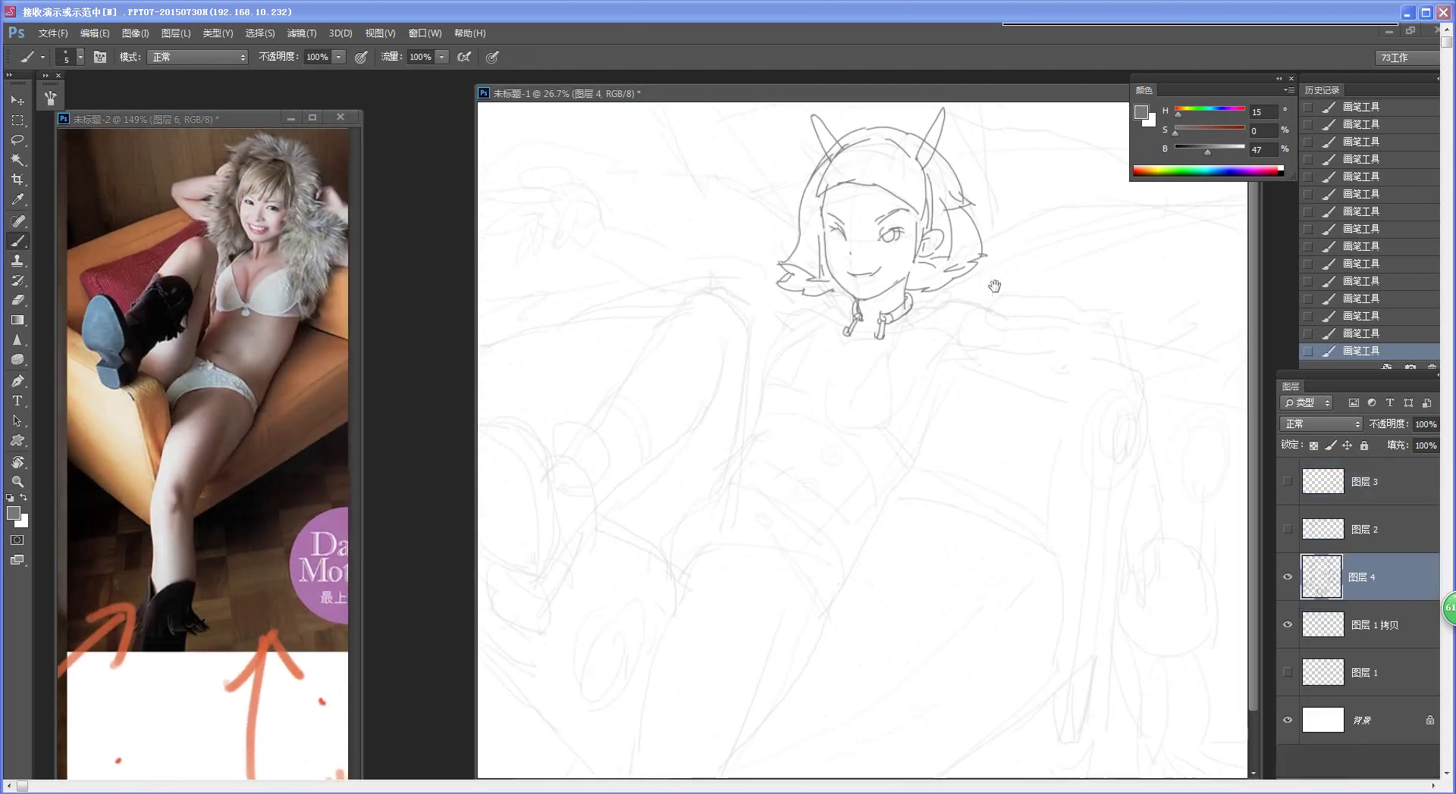
# Step: Erase a small part of the line work near the left collar end and rotate the head line art slightly clockwise
pyautogui.moveTo(984, 420); pyautogui.dragTo(955, 438)
pyautogui.hotkey('ctrl', 'space')
pyautogui.moveTo(895, 370); pyautogui.dragTo(897, 416)
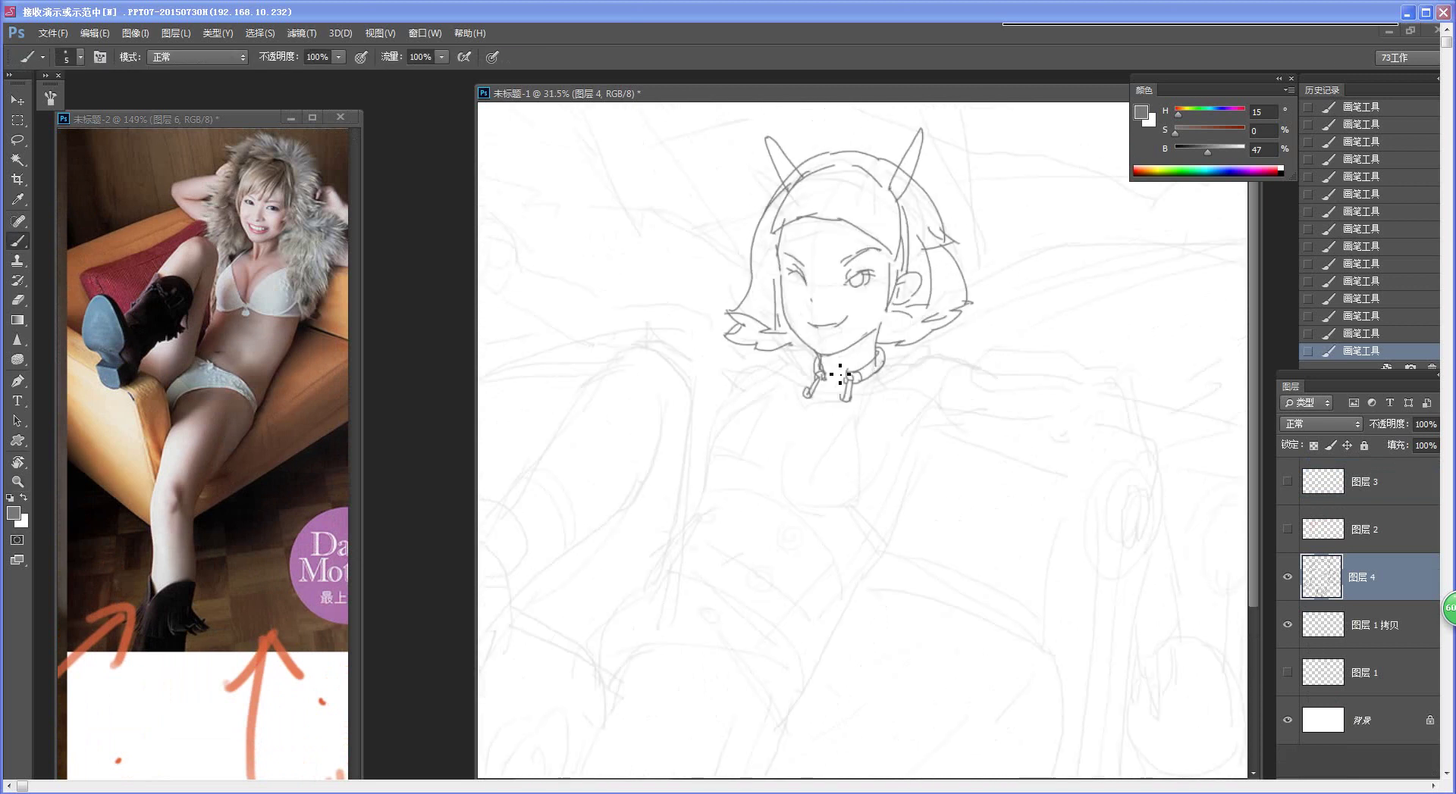
pyautogui.press('e')
pyautogui.moveTo(827, 369); pyautogui.dragTo(824, 377)
pyautogui.press('b')
pyautogui.hotkey('ctrl', 't')
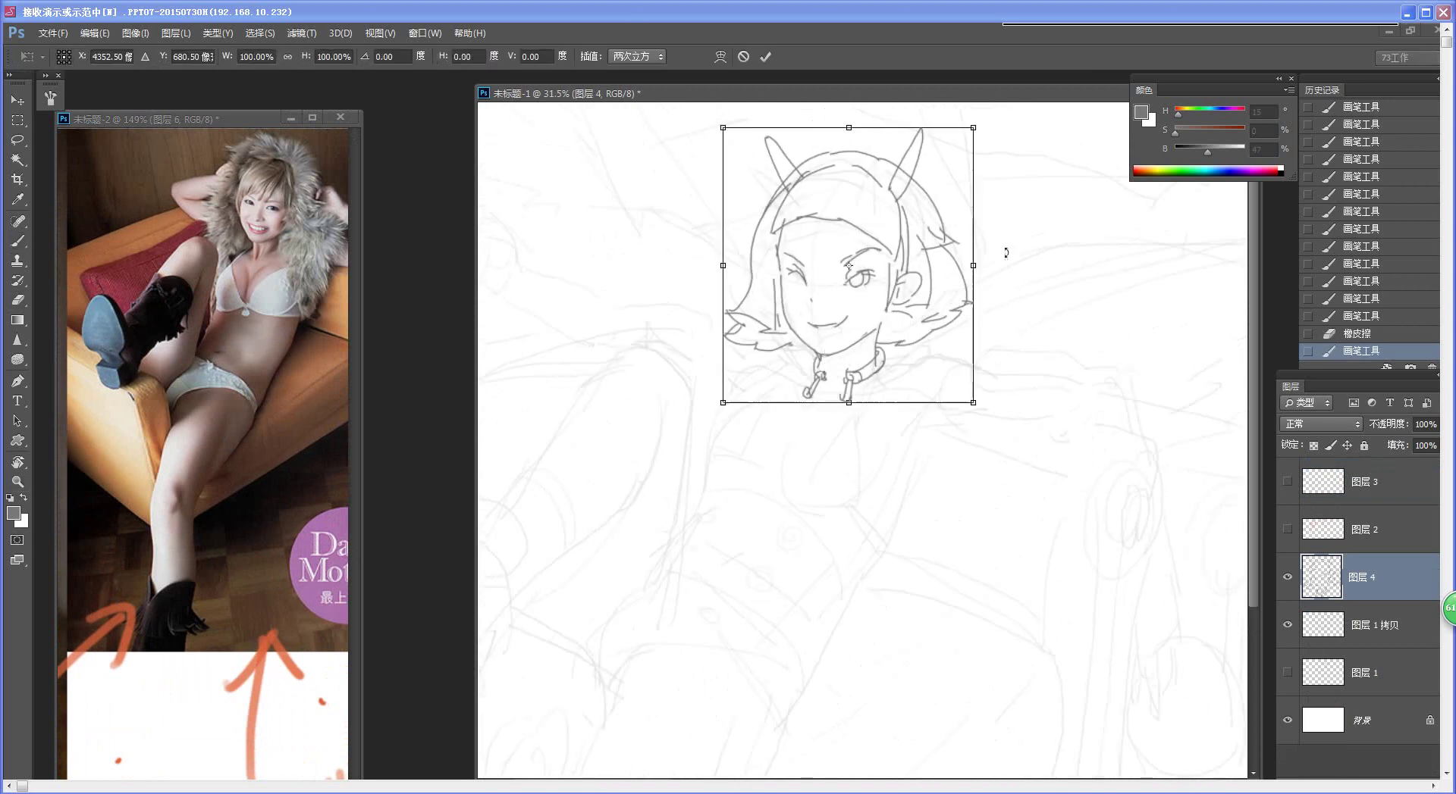
pyautogui.moveTo(1043, 221); pyautogui.dragTo(1047, 250)
pyautogui.press('Return')
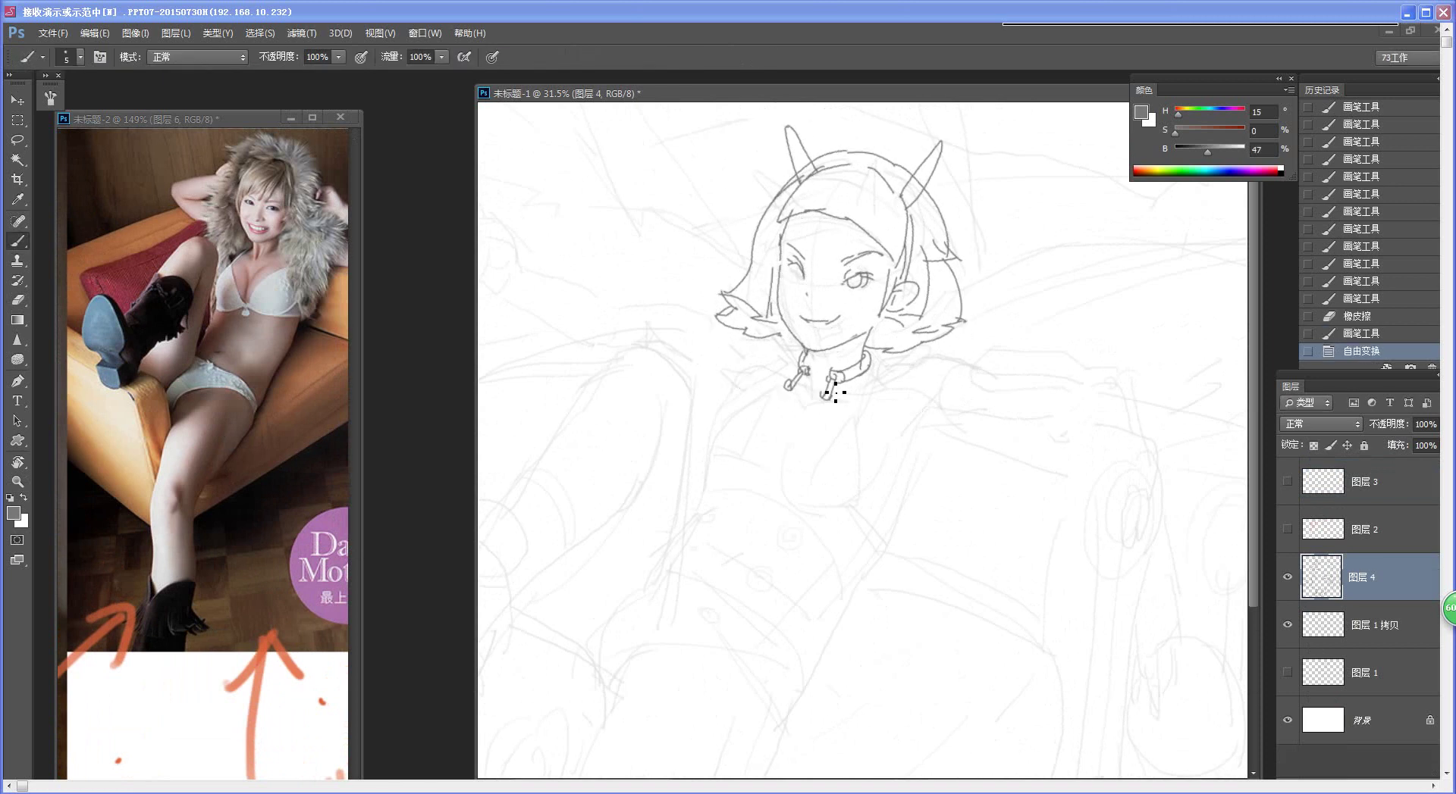
# Step: Erase the collar and its two hanging clasps from around the neck
pyautogui.press('e')
pyautogui.moveTo(870, 383)
pyautogui.mouseDown()
pyautogui.moveTo(867, 361)
pyautogui.moveTo(783, 367)
pyautogui.moveTo(839, 413)
pyautogui.moveTo(817, 371)
pyautogui.moveTo(838, 396)
pyautogui.moveTo(870, 356)
pyautogui.mouseUp()
pyautogui.press('b')
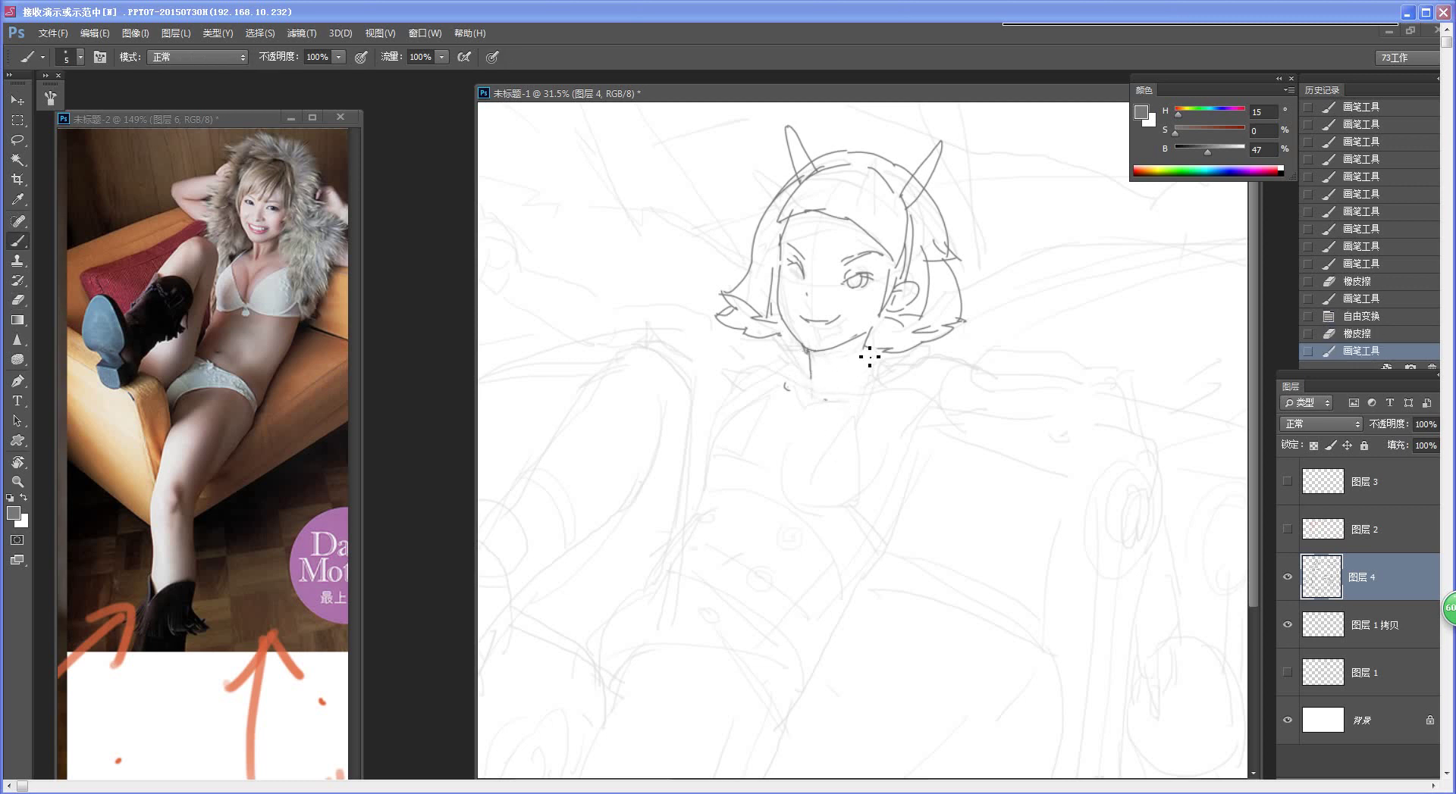
# Step: Redraw the right neck line and sketch an open collar with rounded ends on both sides of the neck
pyautogui.moveTo(838, 459)
pyautogui.mouseDown()
pyautogui.moveTo(796, 478)
pyautogui.moveTo(852, 460)
pyautogui.mouseUp()
pyautogui.moveTo(874, 303); pyautogui.dragTo(875, 343)
pyautogui.moveTo(877, 349)
pyautogui.mouseDown()
pyautogui.moveTo(873, 391)
pyautogui.moveTo(795, 409)
pyautogui.moveTo(792, 386)
pyautogui.moveTo(794, 414)
pyautogui.moveTo(838, 419)
pyautogui.mouseUp()
pyautogui.moveTo(843, 409)
pyautogui.mouseDown()
pyautogui.moveTo(871, 385)
pyautogui.moveTo(848, 410)
pyautogui.moveTo(861, 405)
pyautogui.mouseUp()
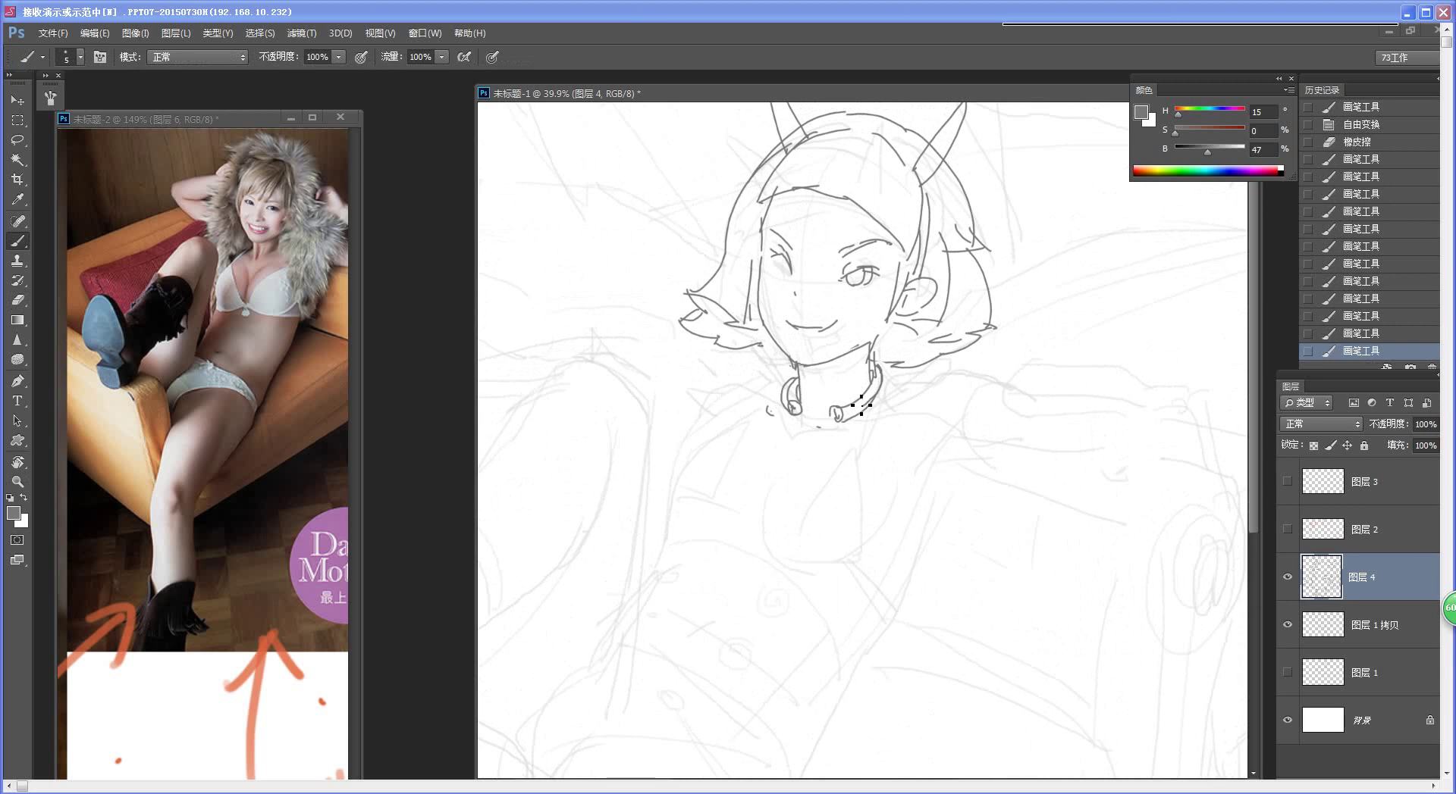
# Step: Undo the collar strokes on the right side and redraw that side with a hanging strap and a small ring
pyautogui.hotkey('ctrl', 'alt', 'z')
pyautogui.hotkey('ctrl', 'alt', 'z')
pyautogui.hotkey('ctrl', 'alt', 'z')
pyautogui.hotkey('ctrl', 'alt', 'z')
pyautogui.hotkey('ctrl', 'alt', 'z')
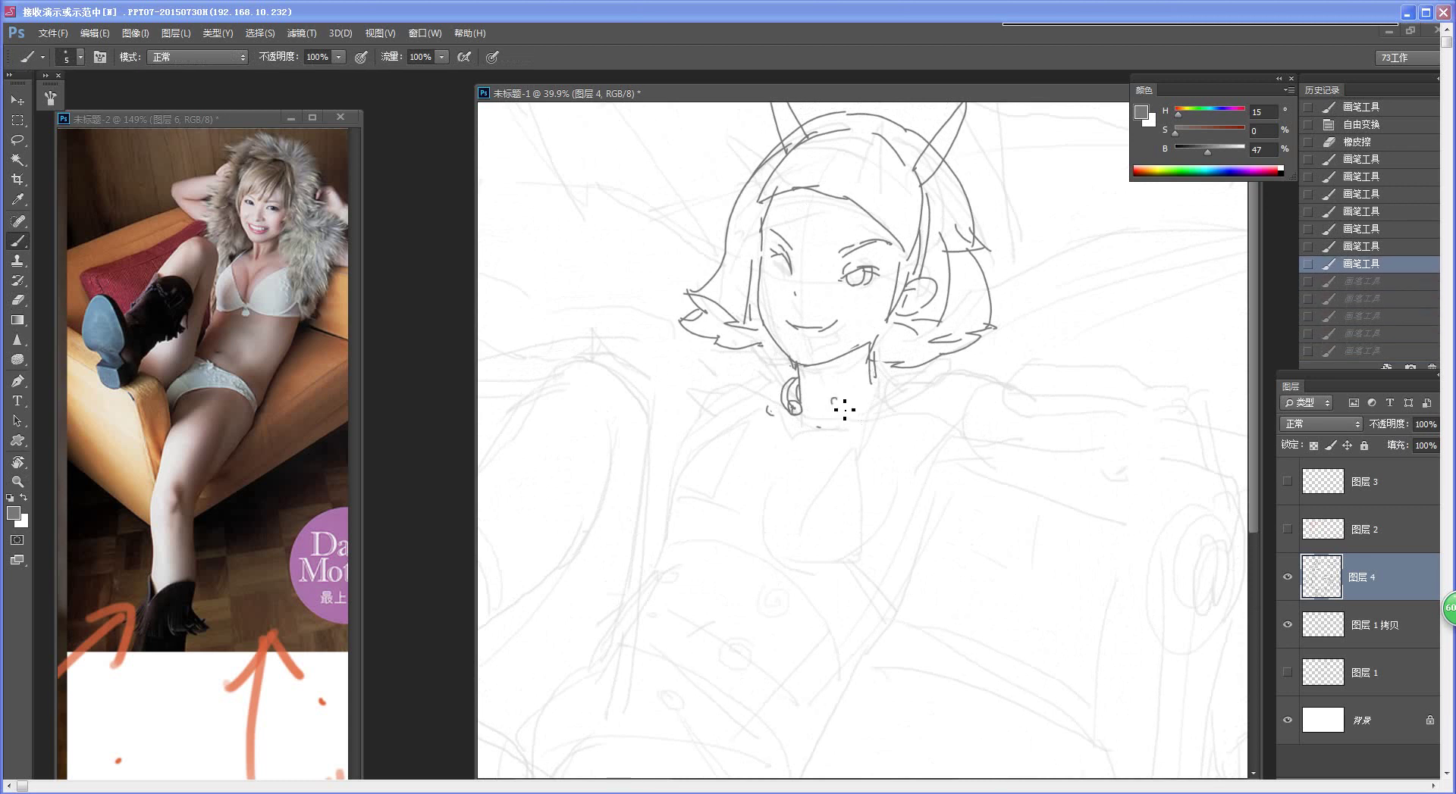
pyautogui.moveTo(836, 413); pyautogui.dragTo(834, 400)
pyautogui.moveTo(838, 403)
pyautogui.mouseDown()
pyautogui.moveTo(878, 371)
pyautogui.moveTo(838, 410)
pyautogui.mouseUp()
pyautogui.hotkey('ctrl', 'alt', 'z')
pyautogui.hotkey('ctrl', 'alt', 'z')
pyautogui.moveTo(879, 367)
pyautogui.mouseDown()
pyautogui.moveTo(825, 431)
pyautogui.moveTo(834, 447)
pyautogui.mouseUp()
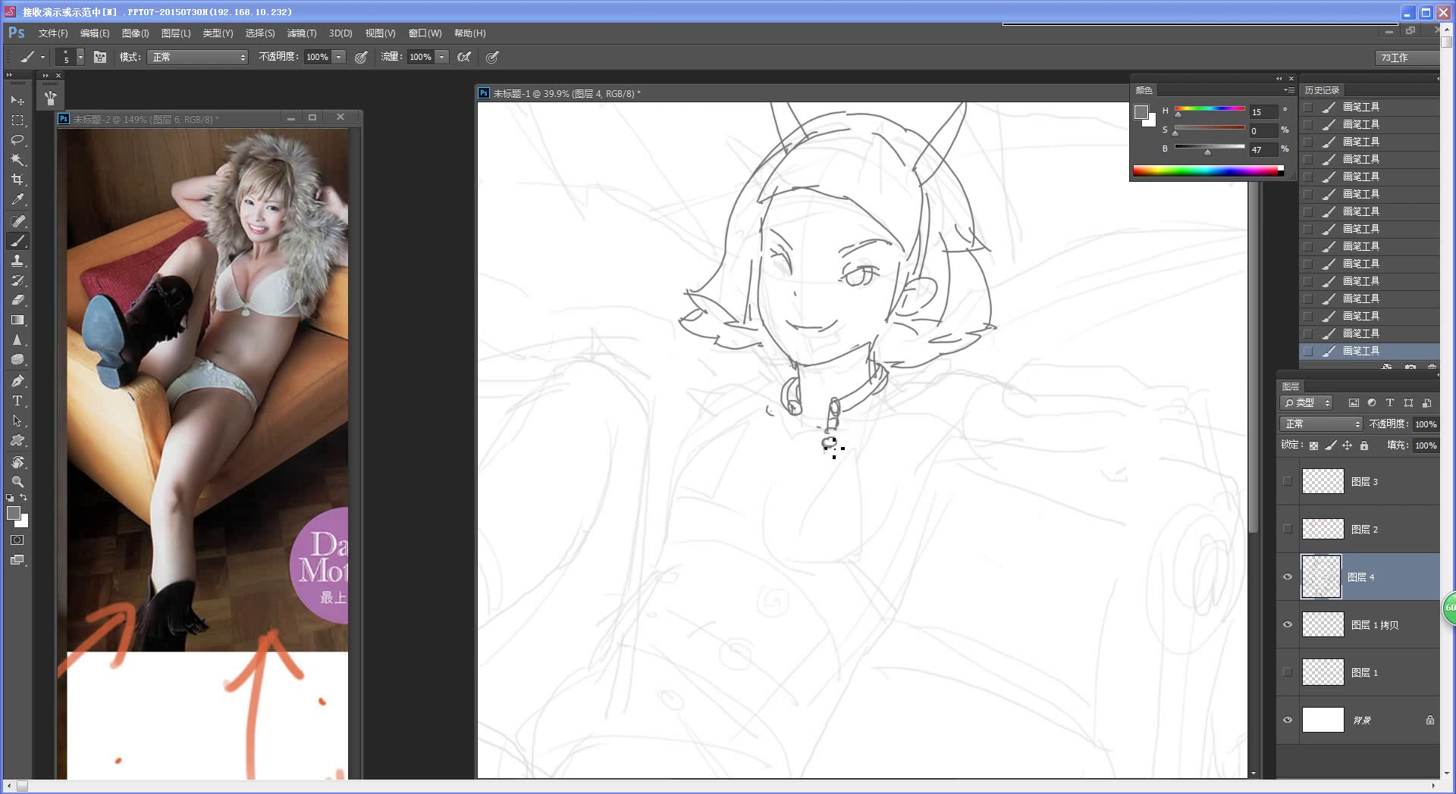
# Step: Undo the hanging strap and ring, and draw a jointed segment running outwards from the collar's right end
pyautogui.hotkey('ctrl', 'alt', 'z')
pyautogui.hotkey('ctrl', 'alt', 'z')
pyautogui.hotkey('ctrl', 'alt', 'z')
pyautogui.hotkey('ctrl', 'alt', 'z')
pyautogui.hotkey('ctrl', 'alt', 'z')
pyautogui.hotkey('ctrl', 'alt', 'z')
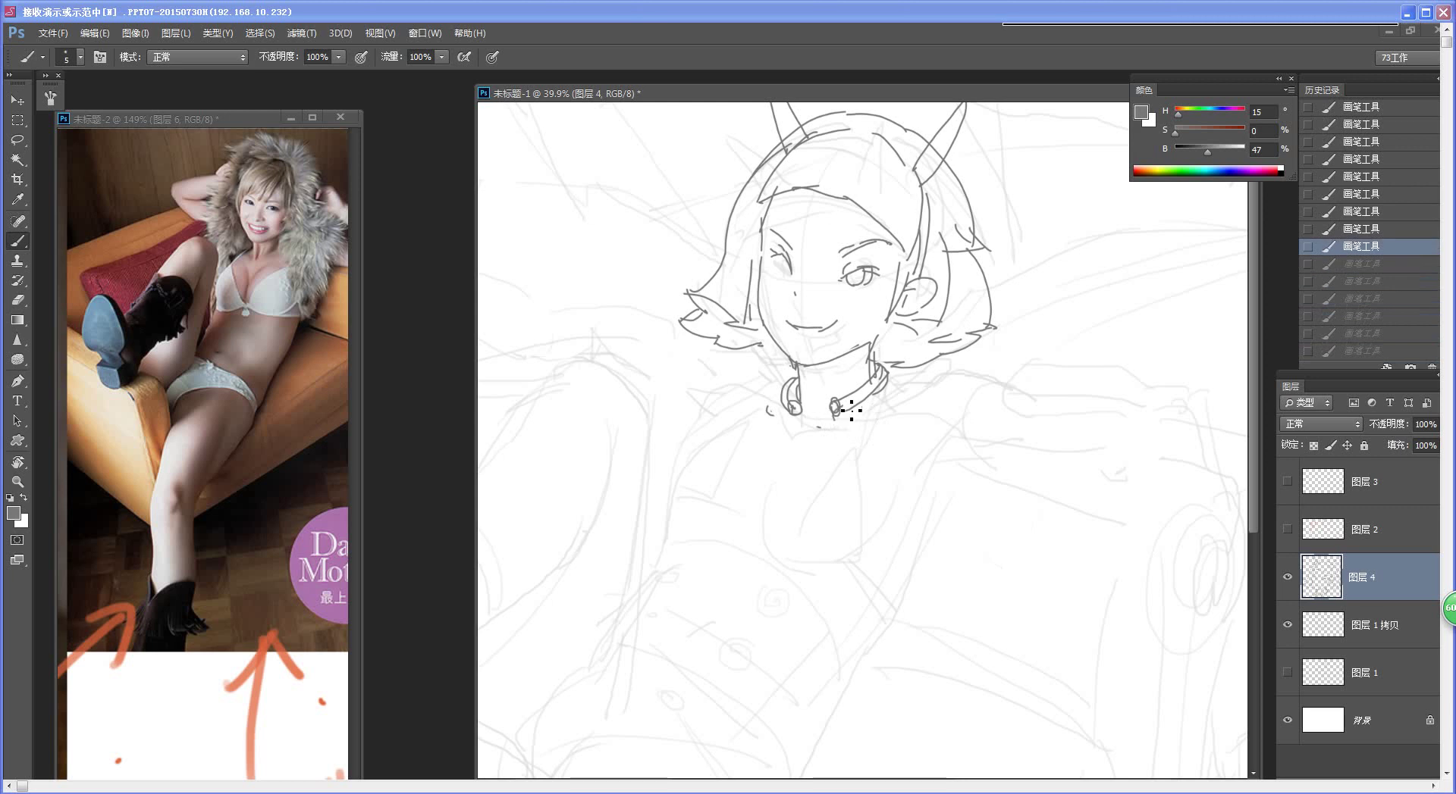
pyautogui.moveTo(836, 403); pyautogui.dragTo(840, 425)
pyautogui.moveTo(839, 416)
pyautogui.mouseDown()
pyautogui.moveTo(853, 427)
pyautogui.moveTo(896, 399)
pyautogui.moveTo(895, 415)
pyautogui.mouseUp()
pyautogui.hotkey('ctrl', 'z')
pyautogui.moveTo(893, 403); pyautogui.dragTo(901, 403)
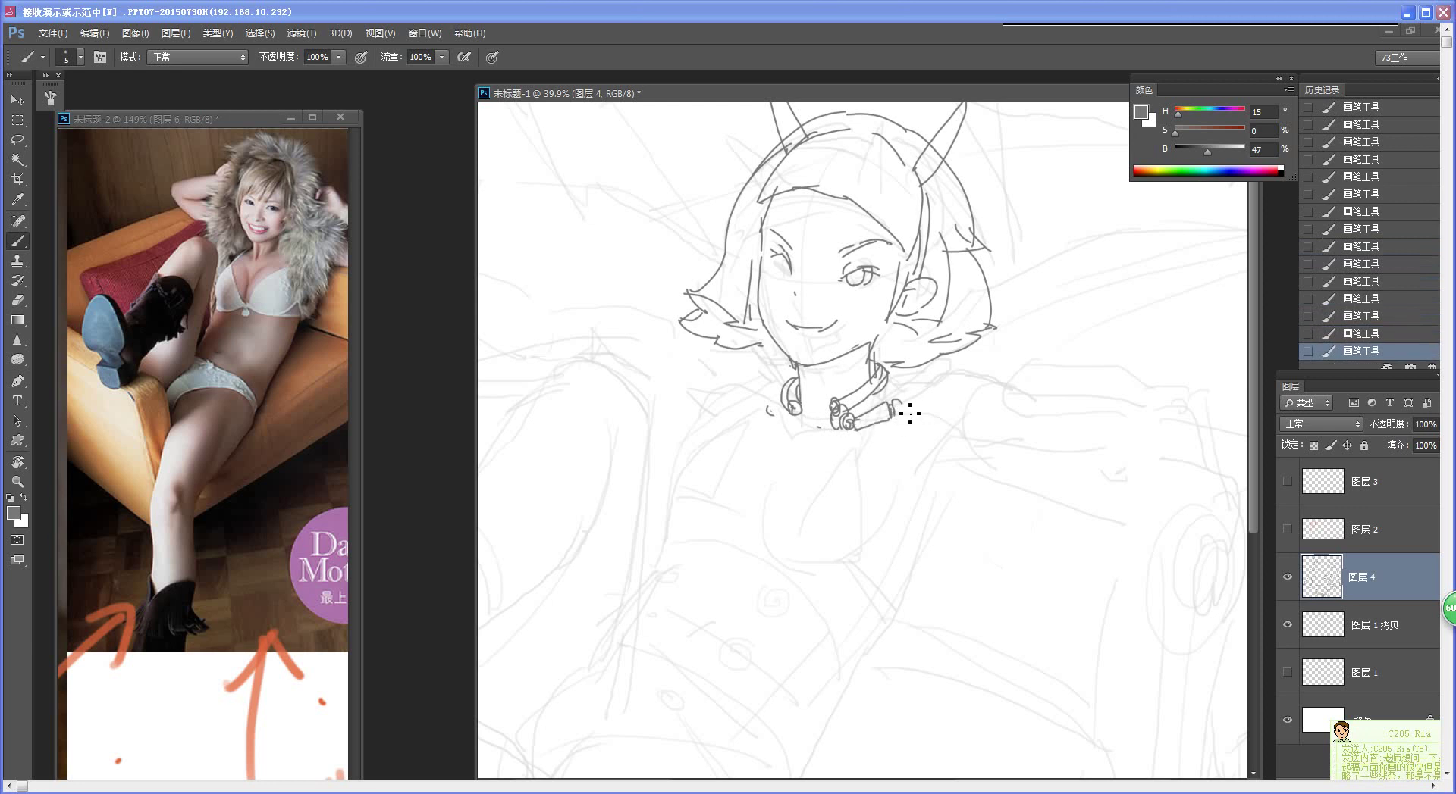
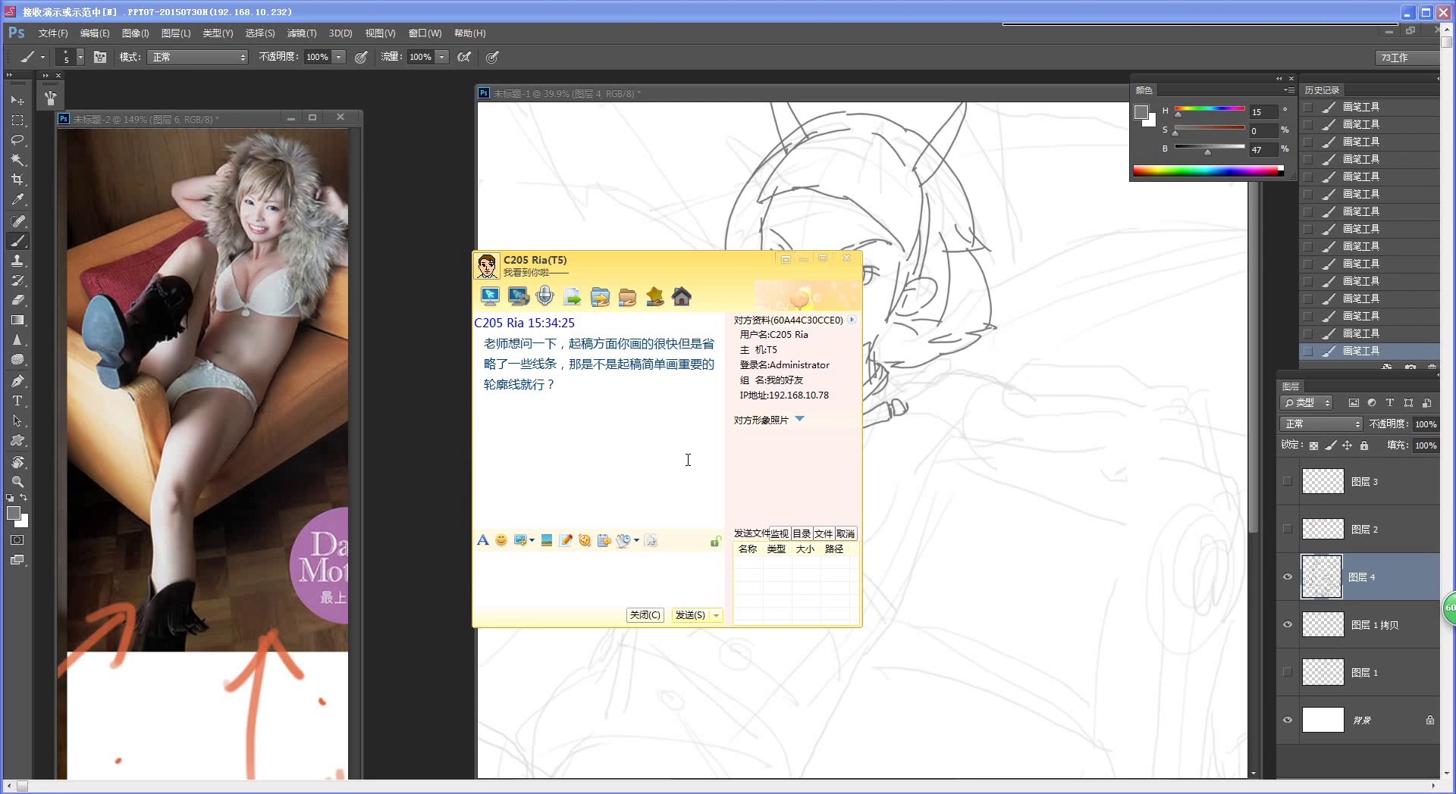
# Step: Close the chat message window and draw a small jointed piece at the collar's left end
pyautogui.click(648, 615)
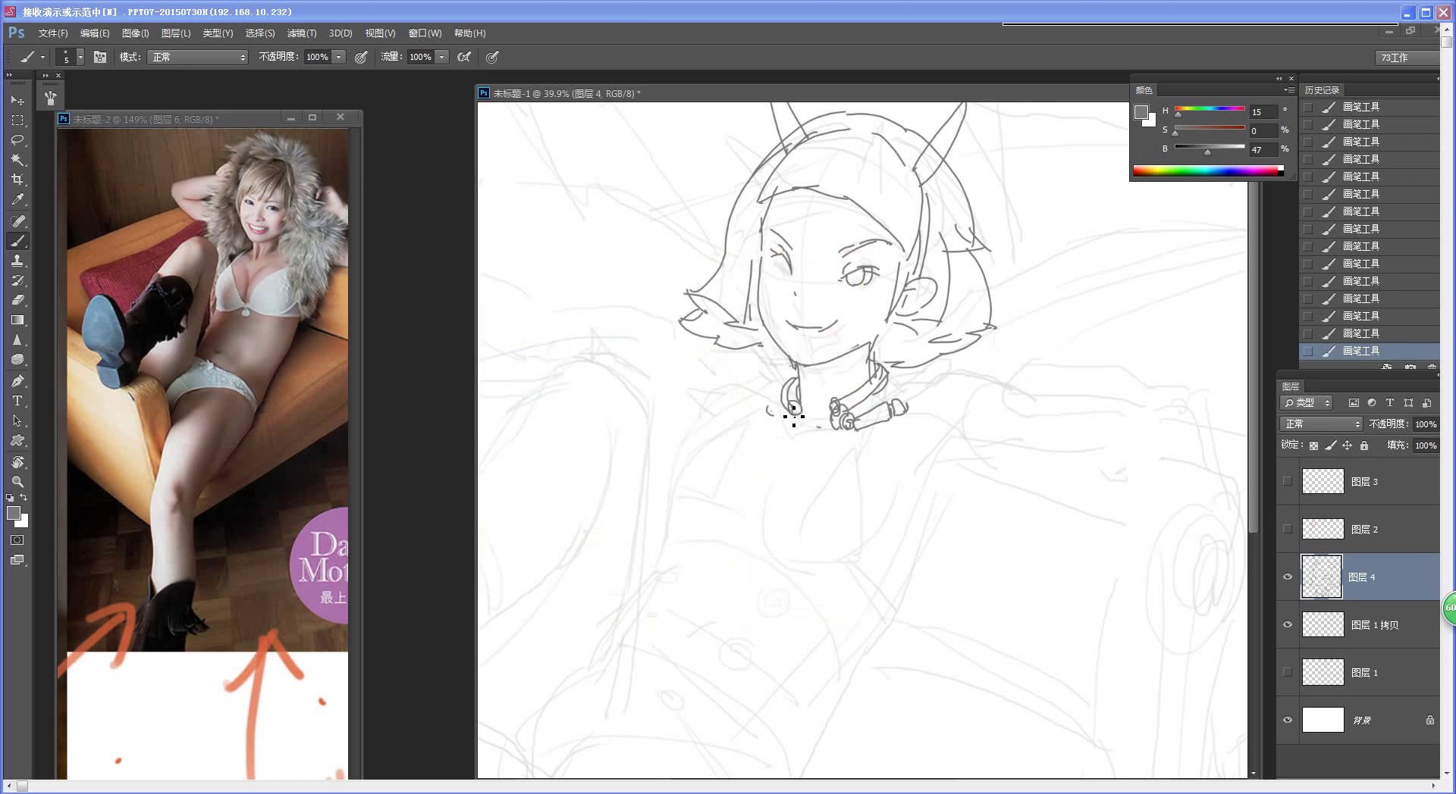
pyautogui.moveTo(793, 407); pyautogui.dragTo(769, 420)
pyautogui.hotkey('ctrl', 'z')
pyautogui.hotkey('ctrl', 'z')
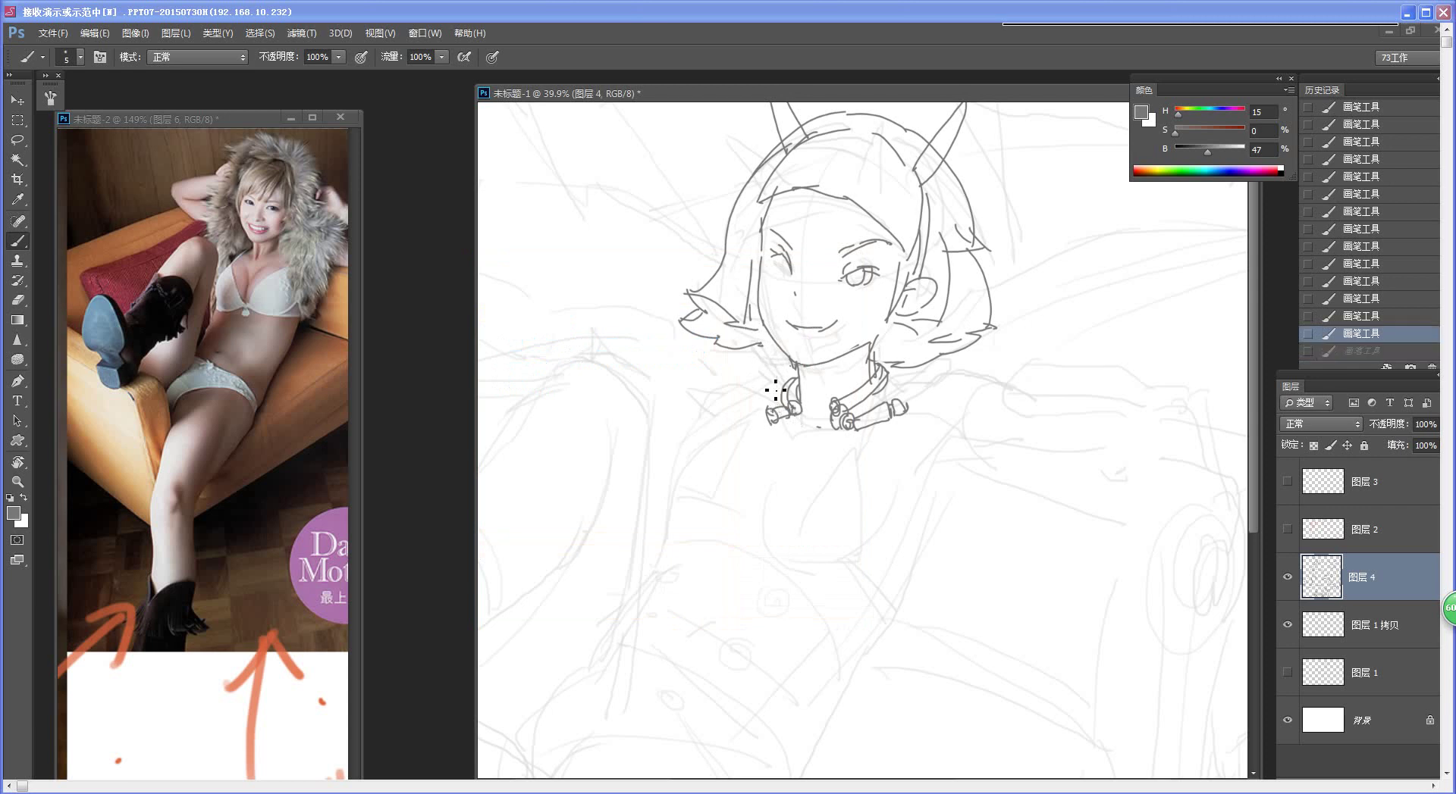
pyautogui.moveTo(787, 460); pyautogui.dragTo(790, 496)
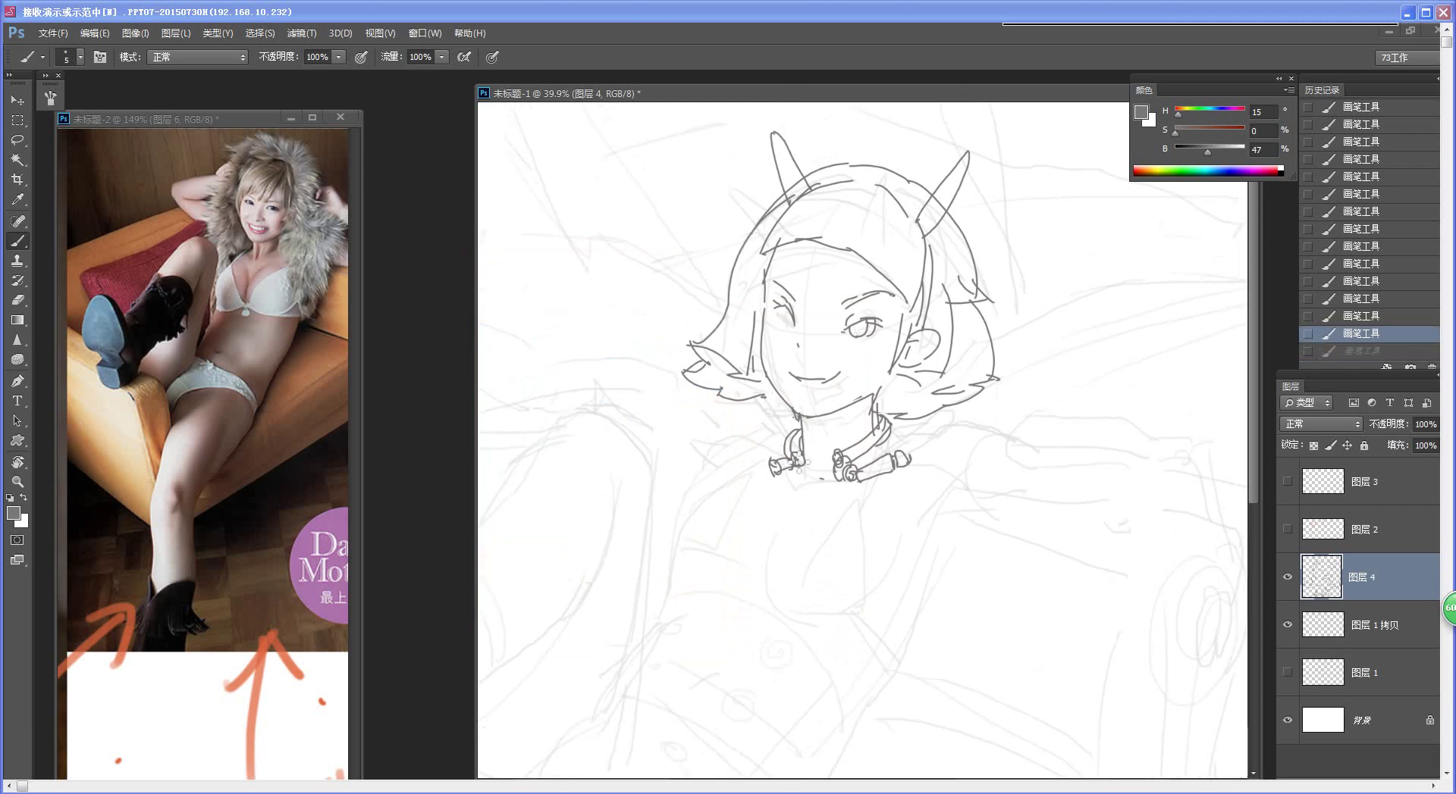
# Step: Draw a strap from the left joint up towards the hair and extend the right segment into a tapering strap over the shoulder
pyautogui.moveTo(747, 419); pyautogui.dragTo(774, 465)
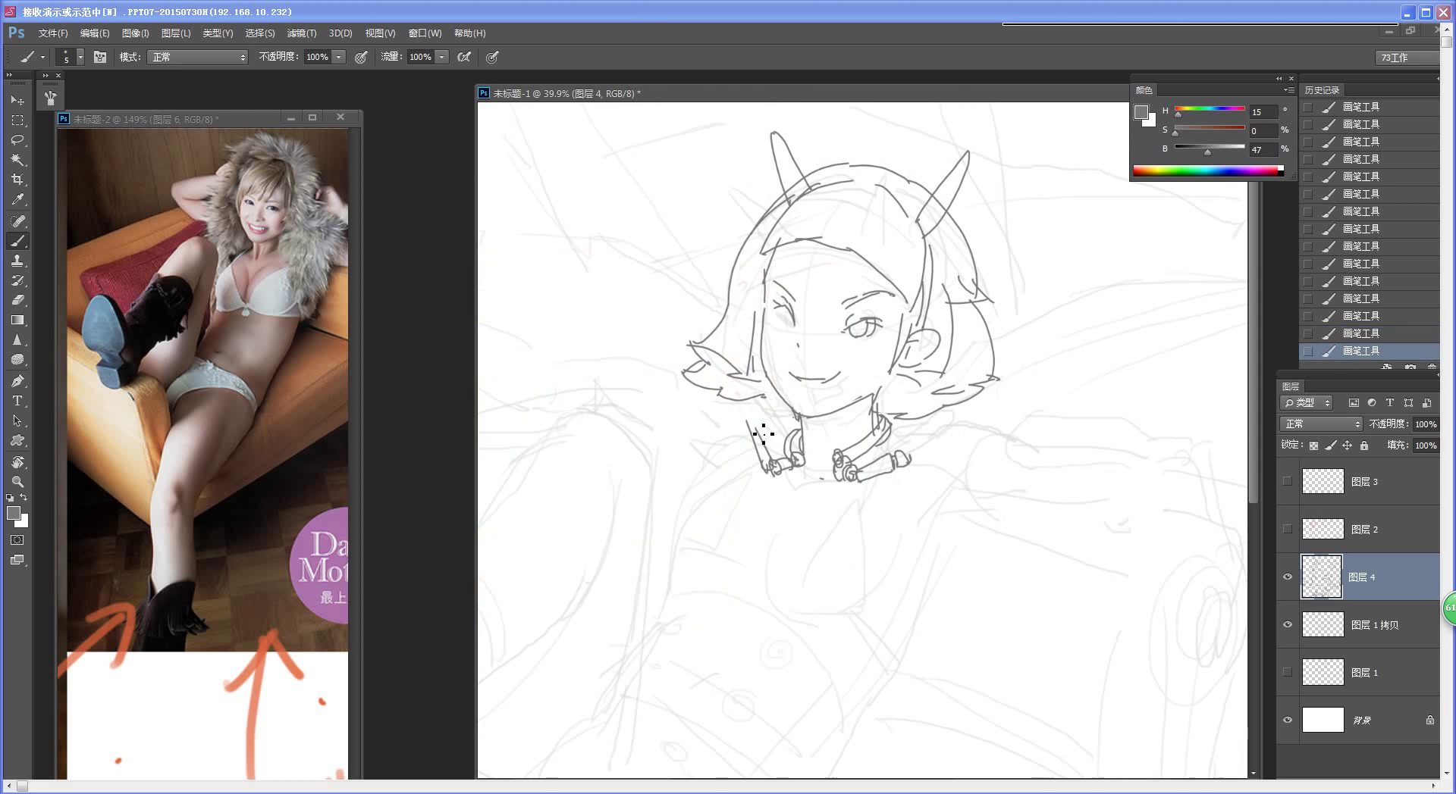
pyautogui.moveTo(766, 403); pyautogui.dragTo(750, 423)
pyautogui.hotkey('ctrl', 'z')
pyautogui.moveTo(911, 454); pyautogui.dragTo(959, 433)
pyautogui.moveTo(788, 472)
pyautogui.mouseDown()
pyautogui.moveTo(800, 486)
pyautogui.moveTo(837, 476)
pyautogui.mouseUp()
pyautogui.hotkey('ctrl', 'z')
pyautogui.hotkey('ctrl', 'z')
pyautogui.moveTo(749, 534); pyautogui.dragTo(763, 522)
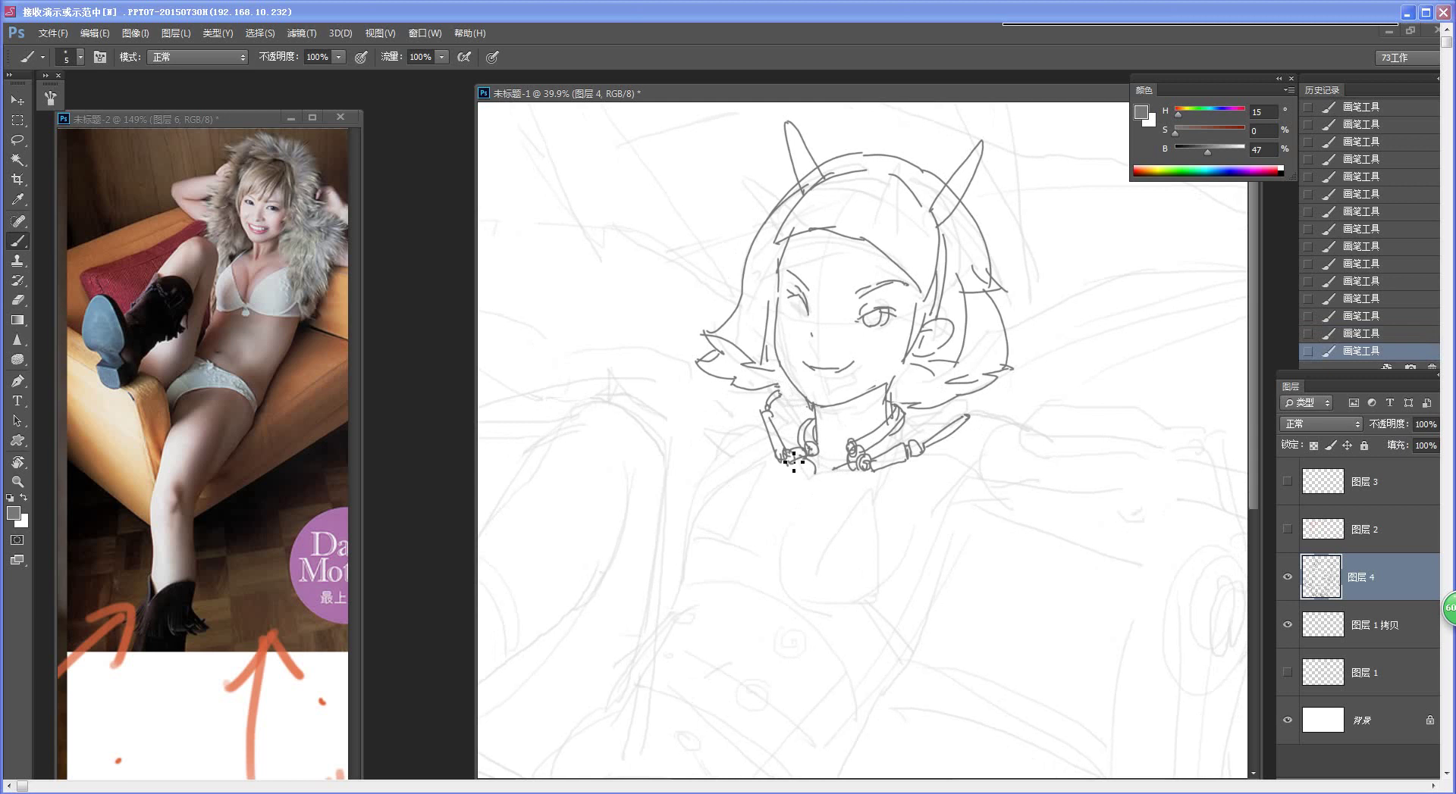
# Step: Draw the wide curved neckline from the left shoulder below the collar to the right shoulder, redoing strokes, and add the right shoulder line
pyautogui.moveTo(747, 443); pyautogui.dragTo(790, 484)
pyautogui.hotkey('ctrl', 'z')
pyautogui.moveTo(727, 447); pyautogui.dragTo(830, 499)
pyautogui.hotkey('ctrl', 'z')
pyautogui.moveTo(721, 450)
pyautogui.mouseDown()
pyautogui.moveTo(850, 495)
pyautogui.moveTo(820, 492)
pyautogui.moveTo(903, 486)
pyautogui.mouseUp()
pyautogui.hotkey('ctrl', 'alt', 'z')
pyautogui.hotkey('ctrl', 'alt', 'z')
pyautogui.moveTo(731, 460)
pyautogui.mouseDown()
pyautogui.moveTo(810, 487)
pyautogui.moveTo(913, 486)
pyautogui.moveTo(977, 476)
pyautogui.moveTo(903, 434)
pyautogui.moveTo(1014, 444)
pyautogui.mouseUp()
pyautogui.hotkey('ctrl', 'alt', 'z')
pyautogui.hotkey('ctrl', 'z')
pyautogui.hotkey('ctrl', 'z')
pyautogui.hotkey('ctrl', 'z')
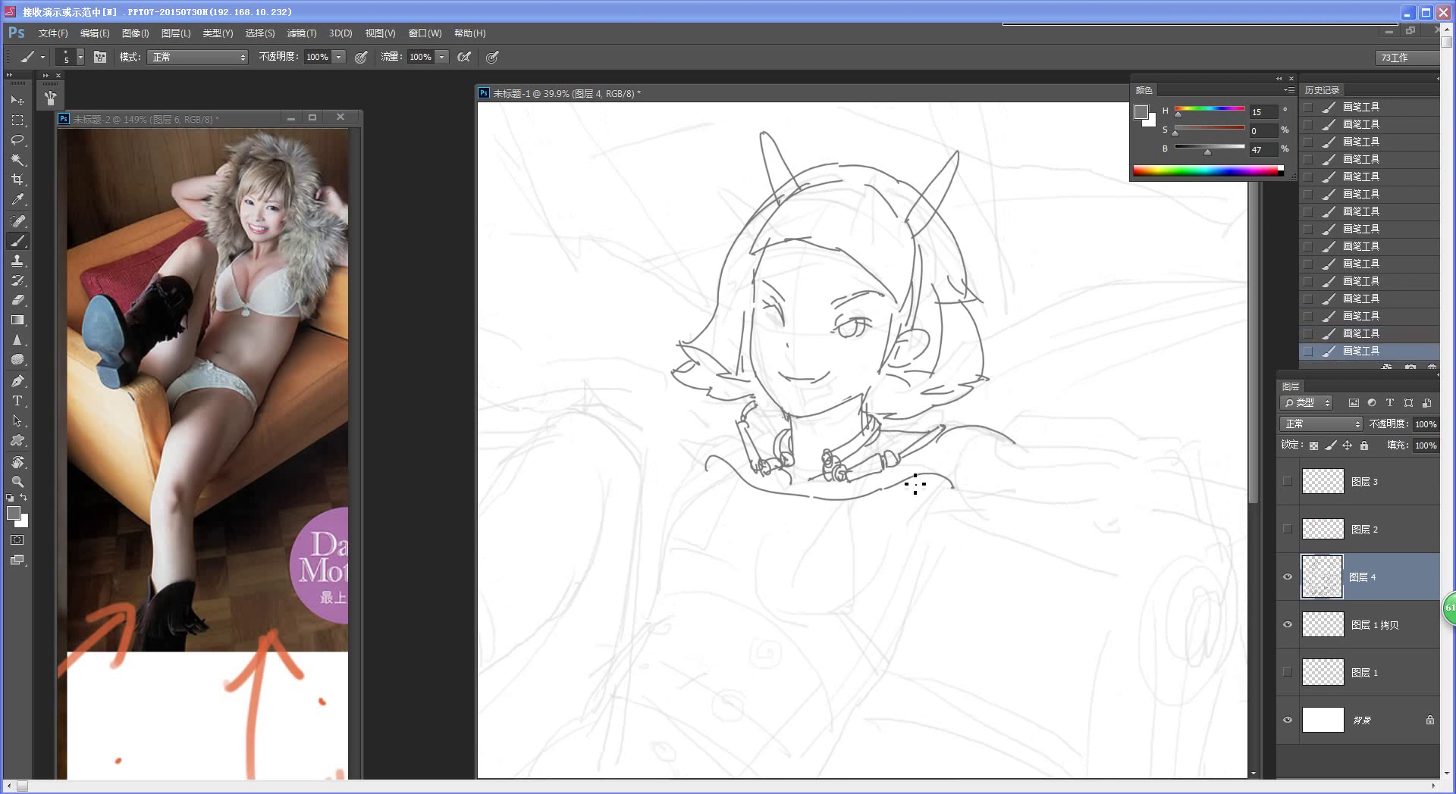
# Step: Draw the left shoulder contour curving from the neckline down the outer side of the chest, redoing the stroke several times
pyautogui.moveTo(853, 525); pyautogui.dragTo(912, 438)
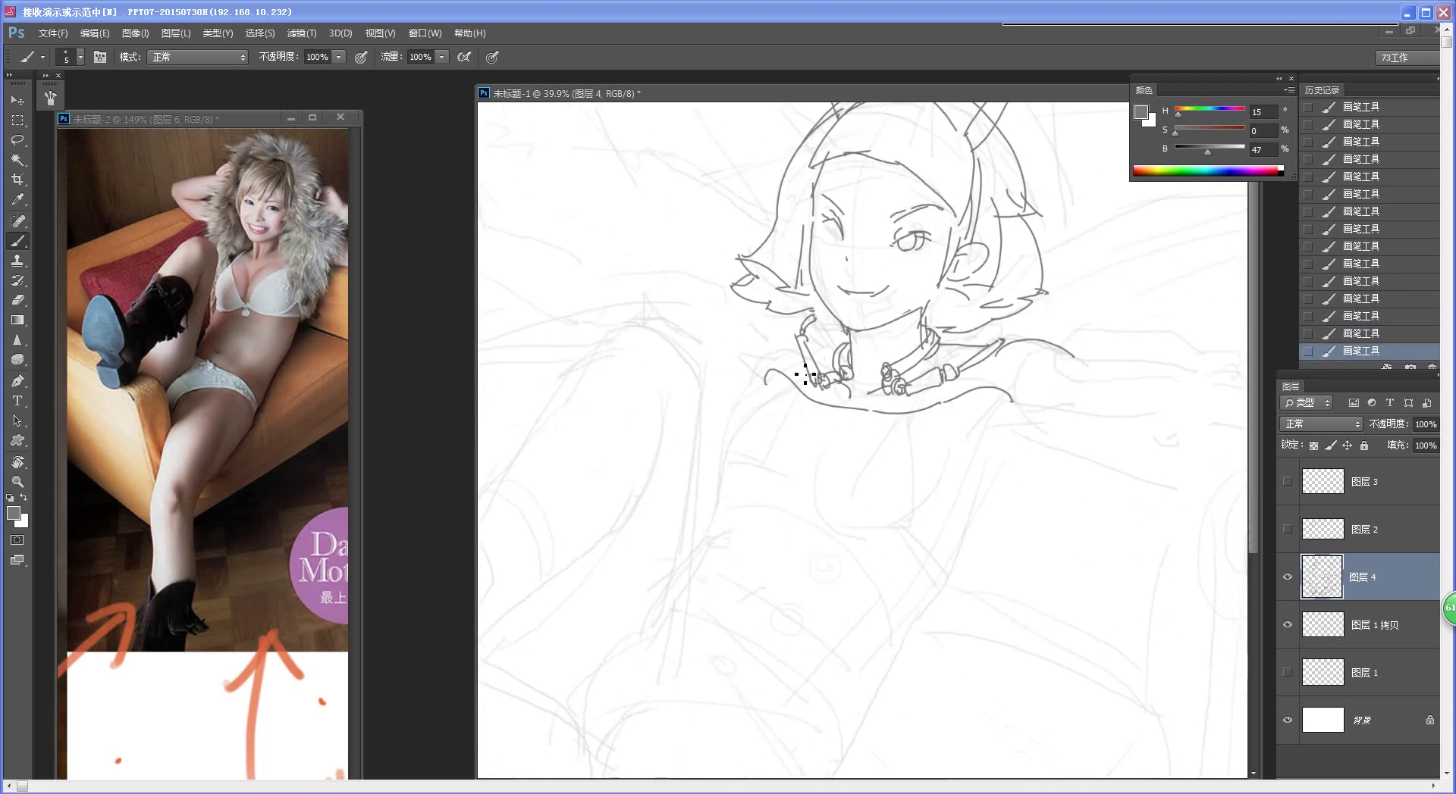
pyautogui.moveTo(794, 383); pyautogui.dragTo(721, 457)
pyautogui.hotkey('ctrl', 'z')
pyautogui.hotkey('ctrl', 'z')
pyautogui.hotkey('ctrl', 'z')
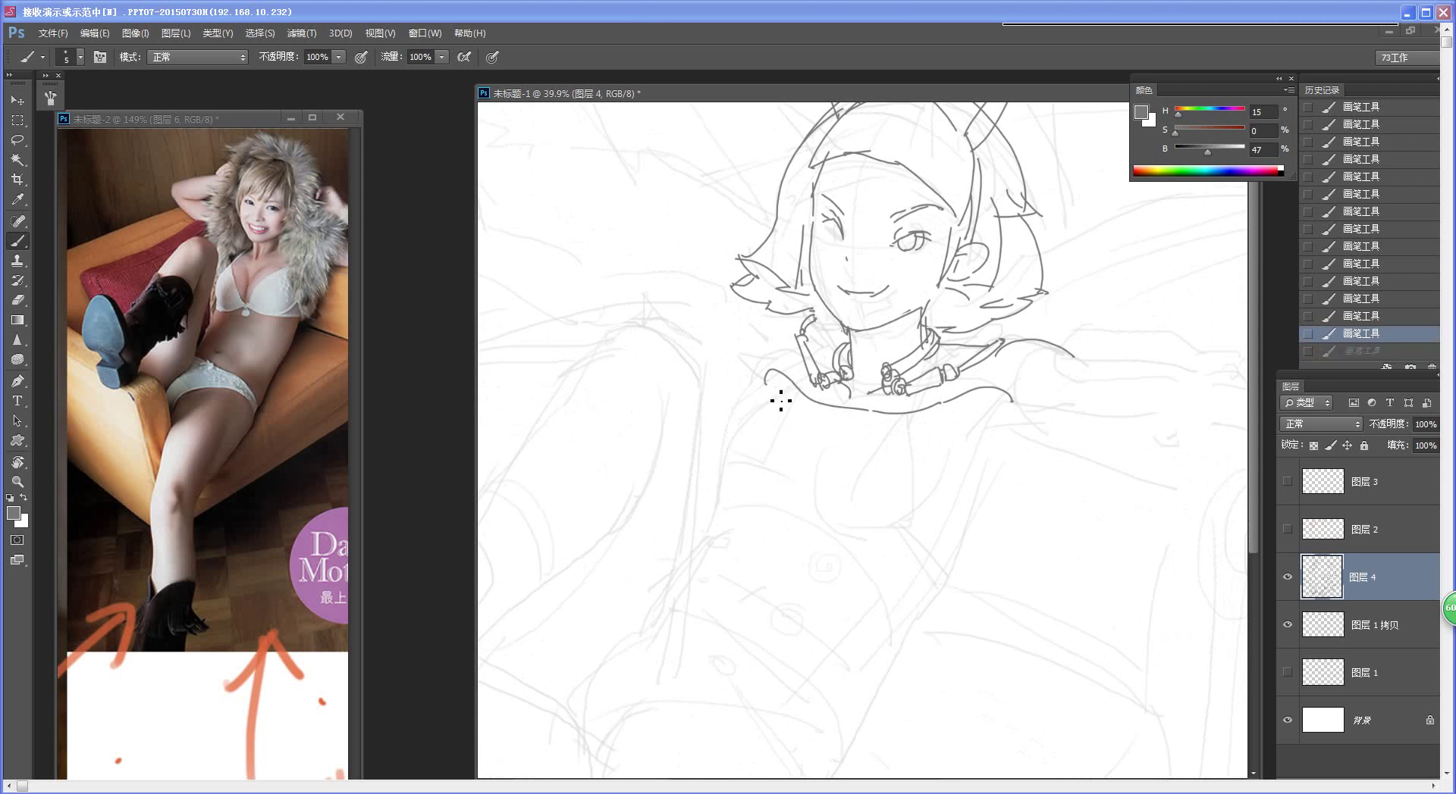
pyautogui.moveTo(796, 379)
pyautogui.mouseDown()
pyautogui.moveTo(730, 423)
pyautogui.moveTo(721, 455)
pyautogui.mouseUp()
pyautogui.hotkey('ctrl', 'z')
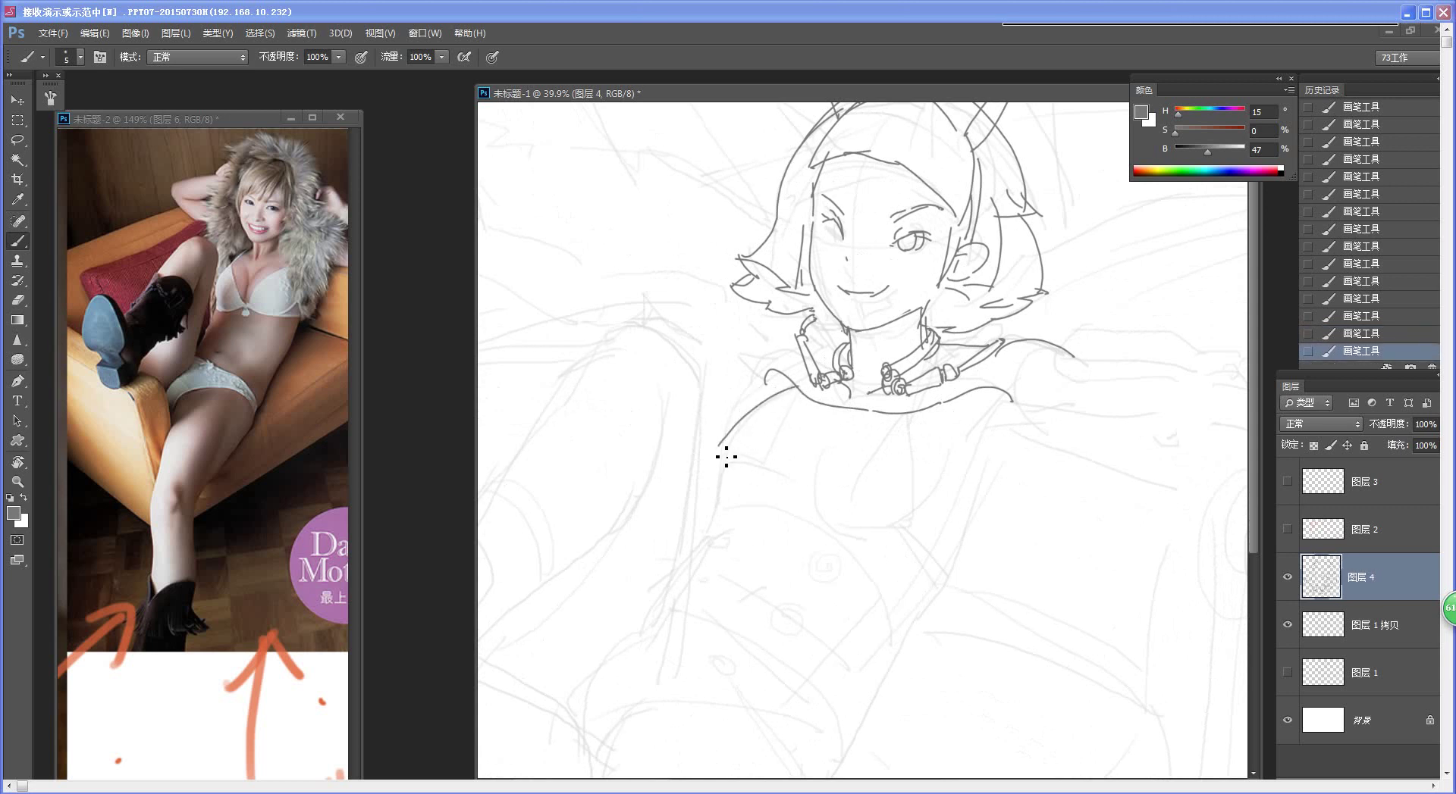
pyautogui.hotkey('ctrl', 'z')
pyautogui.moveTo(783, 393); pyautogui.dragTo(724, 458)
pyautogui.hotkey('ctrl', 'z')
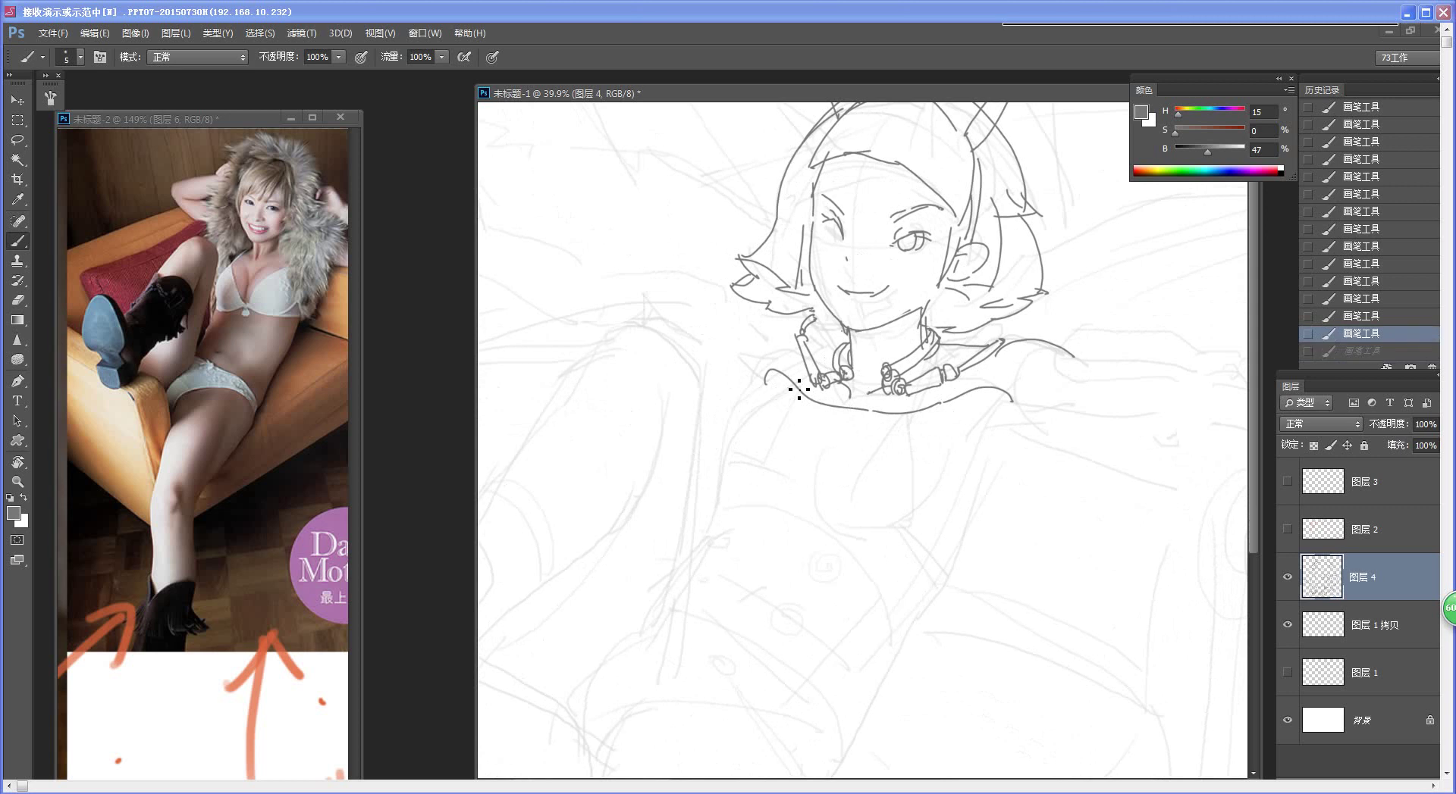
pyautogui.moveTo(793, 391)
pyautogui.mouseDown()
pyautogui.moveTo(727, 464)
pyautogui.moveTo(739, 432)
pyautogui.moveTo(728, 496)
pyautogui.mouseUp()
pyautogui.hotkey('ctrl', 'z')
# Step: Extend the left body contour from beside the chest down and outwards towards the raised leg, redoing the stroke until it flares out
pyautogui.moveTo(740, 425); pyautogui.dragTo(715, 552)
pyautogui.hotkey('ctrl', 'z')
pyautogui.moveTo(730, 493); pyautogui.dragTo(714, 559)
pyautogui.hotkey('ctrl', 'z')
pyautogui.moveTo(730, 494); pyautogui.dragTo(711, 558)
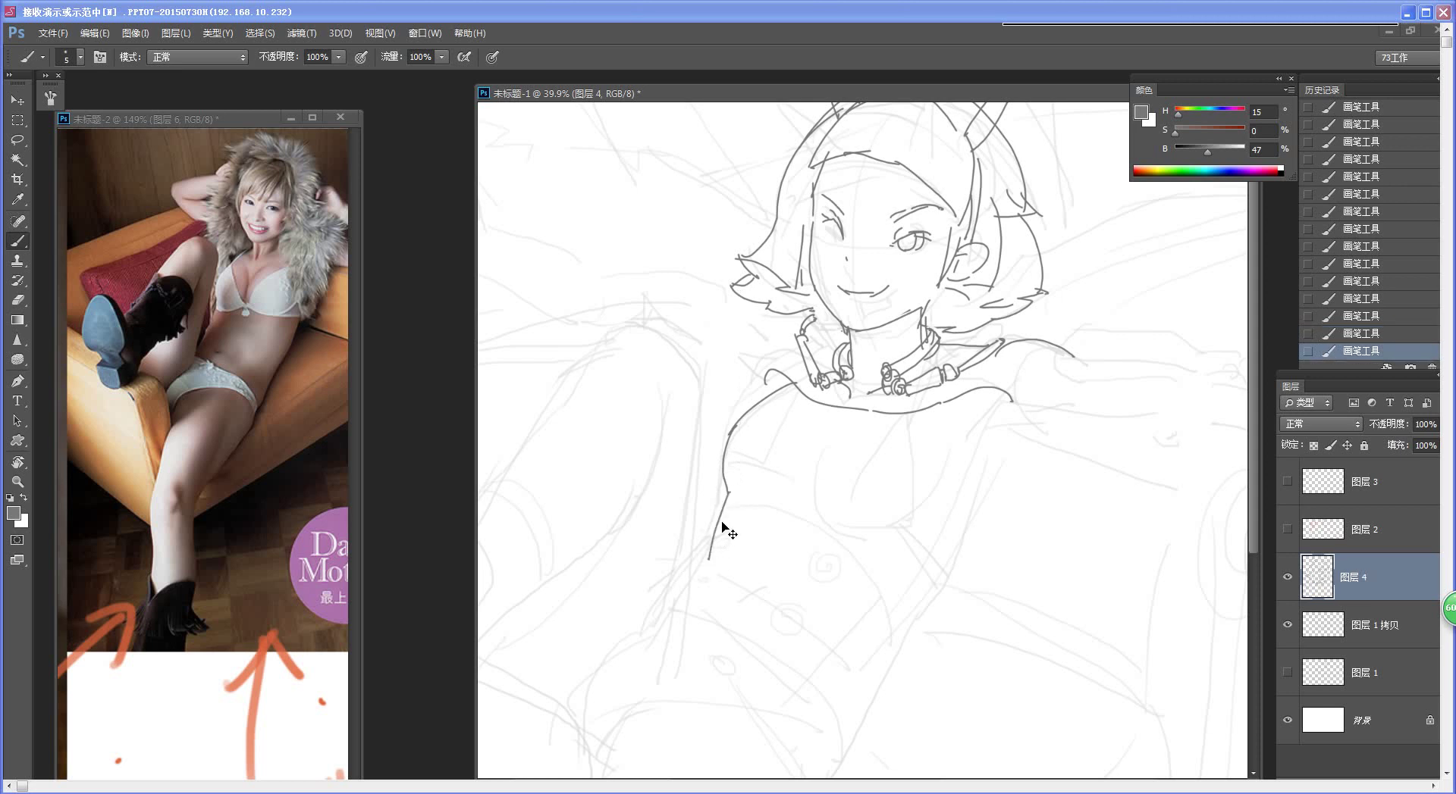
pyautogui.hotkey('ctrl', 'z')
pyautogui.moveTo(729, 493)
pyautogui.mouseDown()
pyautogui.moveTo(710, 564)
pyautogui.moveTo(661, 598)
pyautogui.mouseUp()
pyautogui.hotkey('ctrl', 'z')
pyautogui.moveTo(733, 563); pyautogui.dragTo(702, 569)
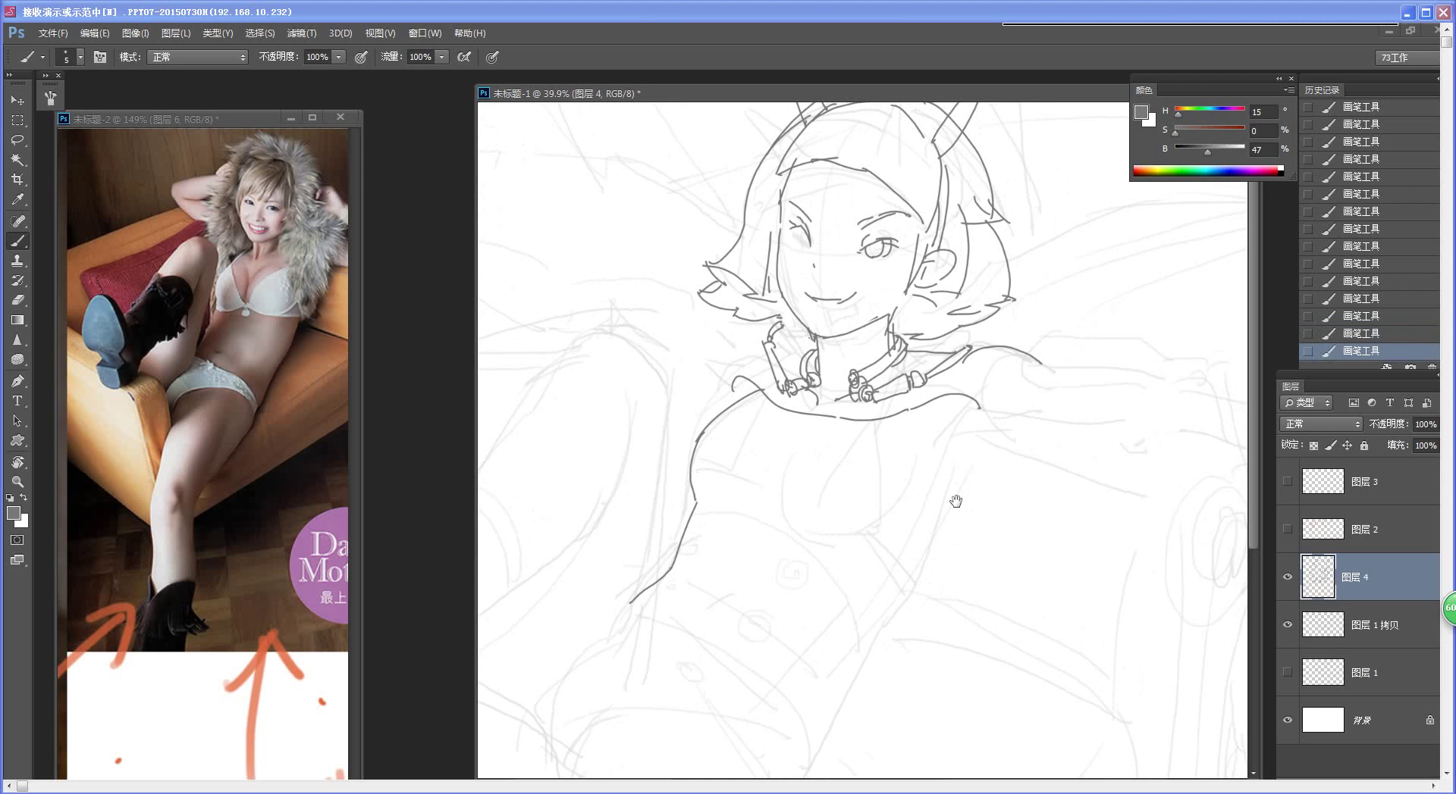
# Step: Draw the right torso contour from the armpit down to the waist, redoing strokes and erasing part of the line to refine the curve
pyautogui.moveTo(955, 502); pyautogui.dragTo(953, 501)
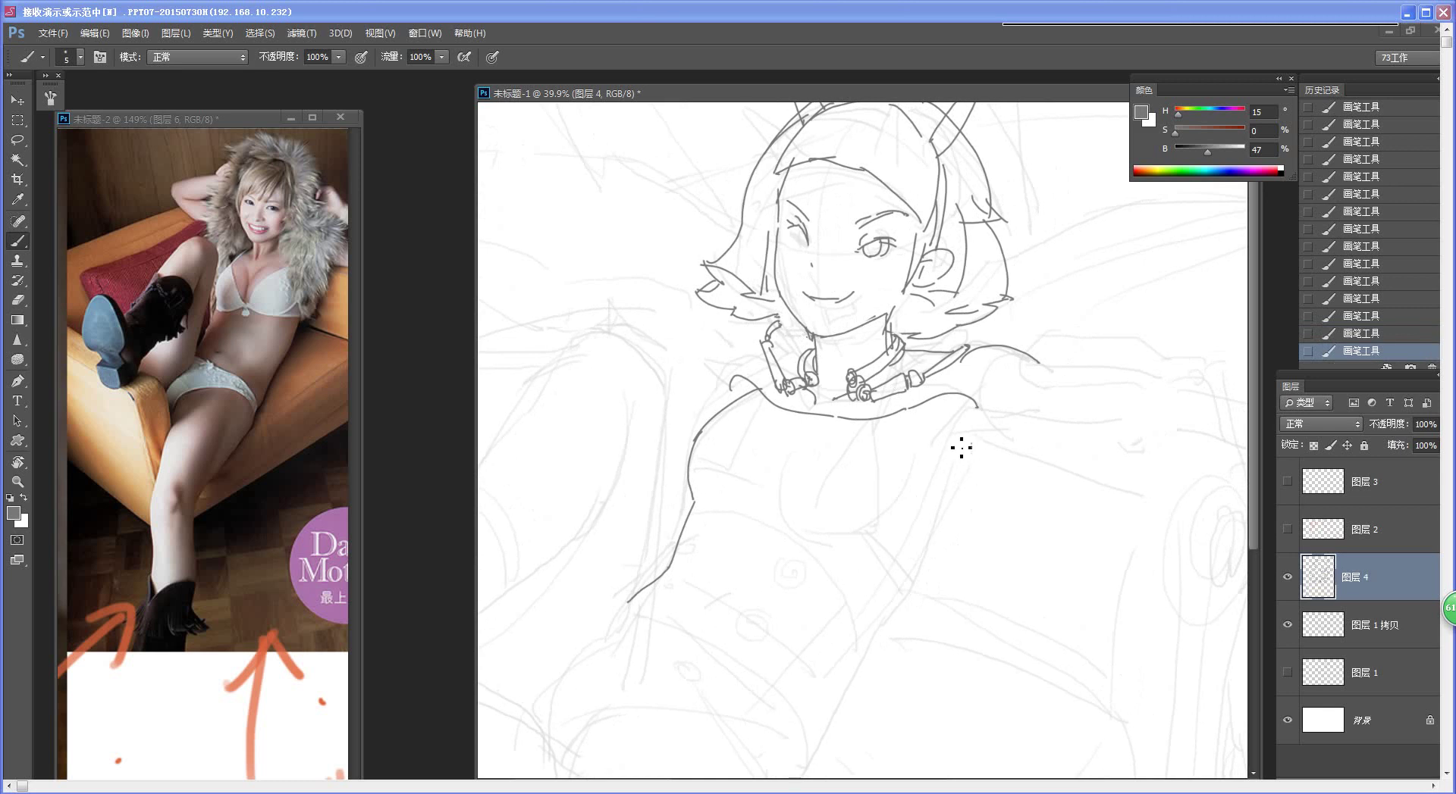
pyautogui.moveTo(963, 438)
pyautogui.mouseDown()
pyautogui.moveTo(988, 428)
pyautogui.moveTo(884, 617)
pyautogui.mouseUp()
pyautogui.hotkey('ctrl', 'z')
pyautogui.hotkey('ctrl', 'z')
pyautogui.moveTo(941, 520); pyautogui.dragTo(953, 445)
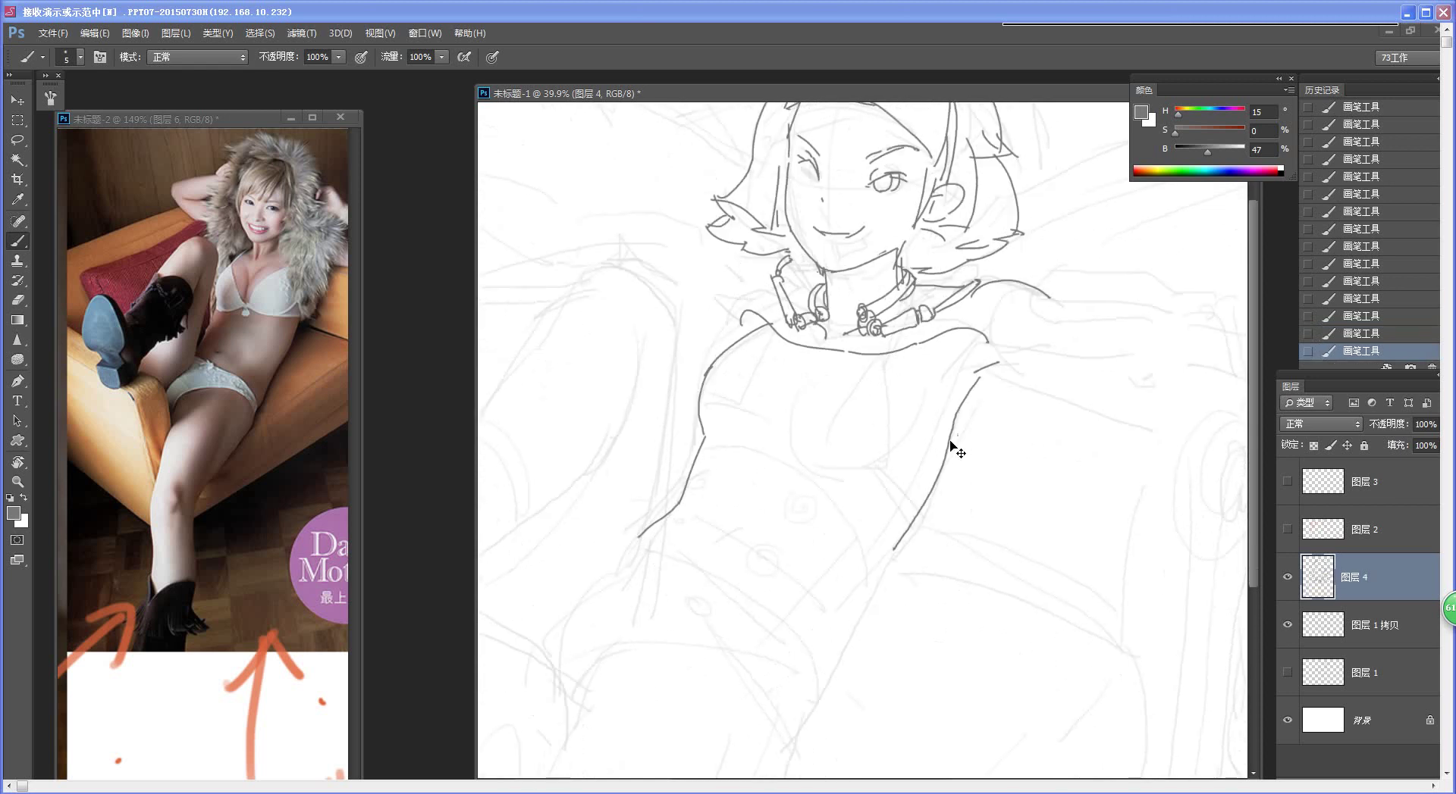
pyautogui.hotkey('ctrl', 'z')
pyautogui.moveTo(984, 383); pyautogui.dragTo(930, 501)
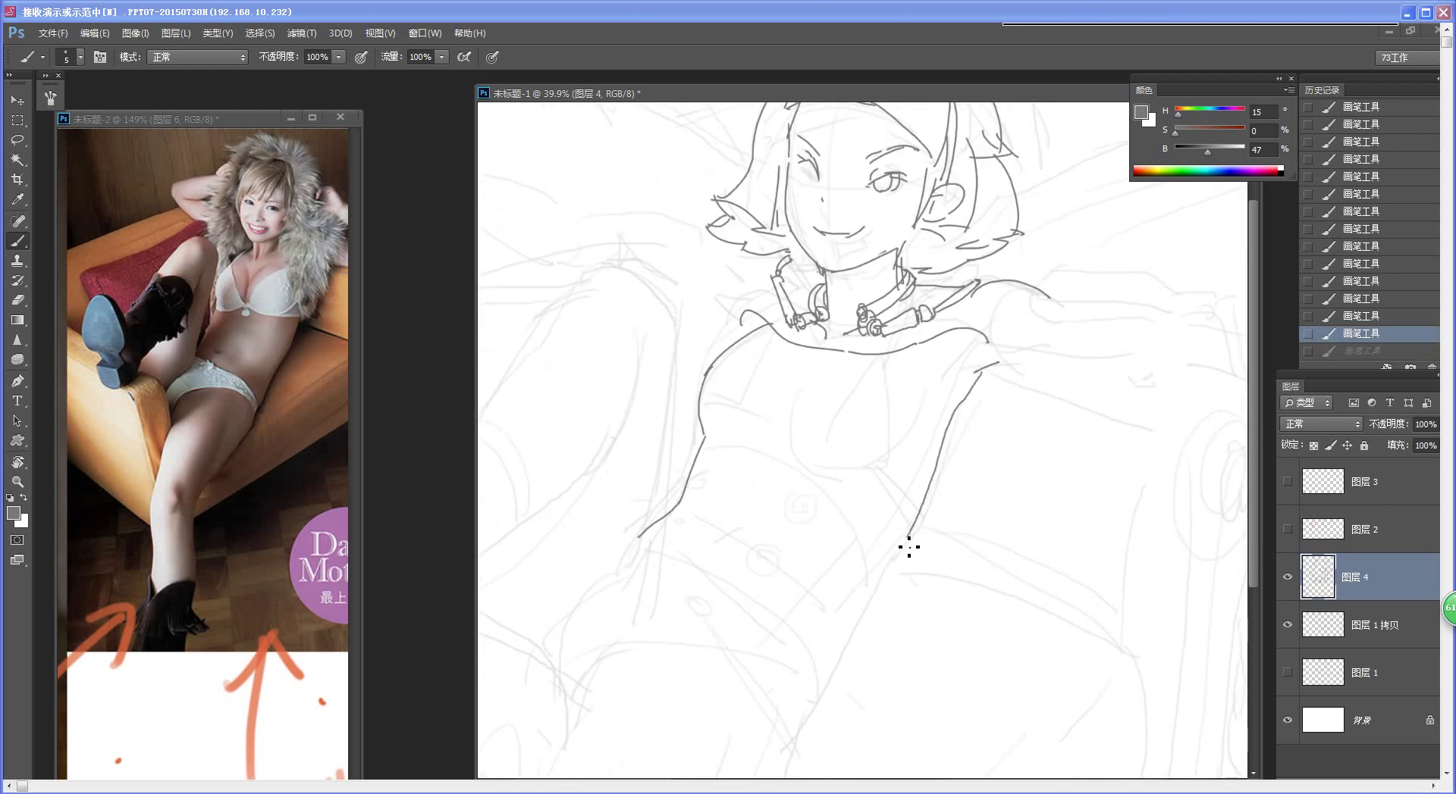
pyautogui.moveTo(909, 547); pyautogui.dragTo(882, 576)
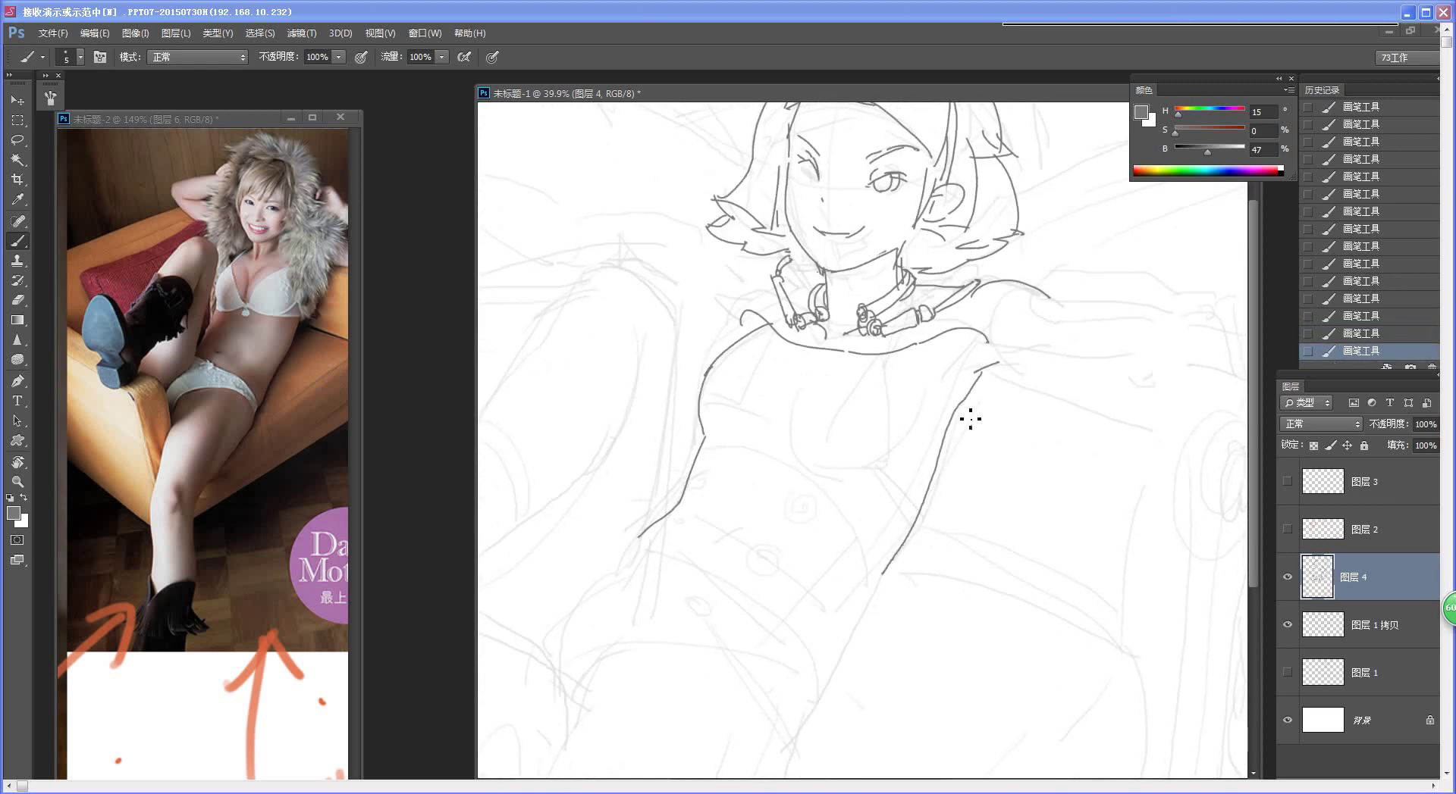
pyautogui.hotkey('ctrl', 'z')
pyautogui.moveTo(981, 377); pyautogui.dragTo(960, 401)
pyautogui.moveTo(947, 454); pyautogui.dragTo(887, 568)
pyautogui.press('e')
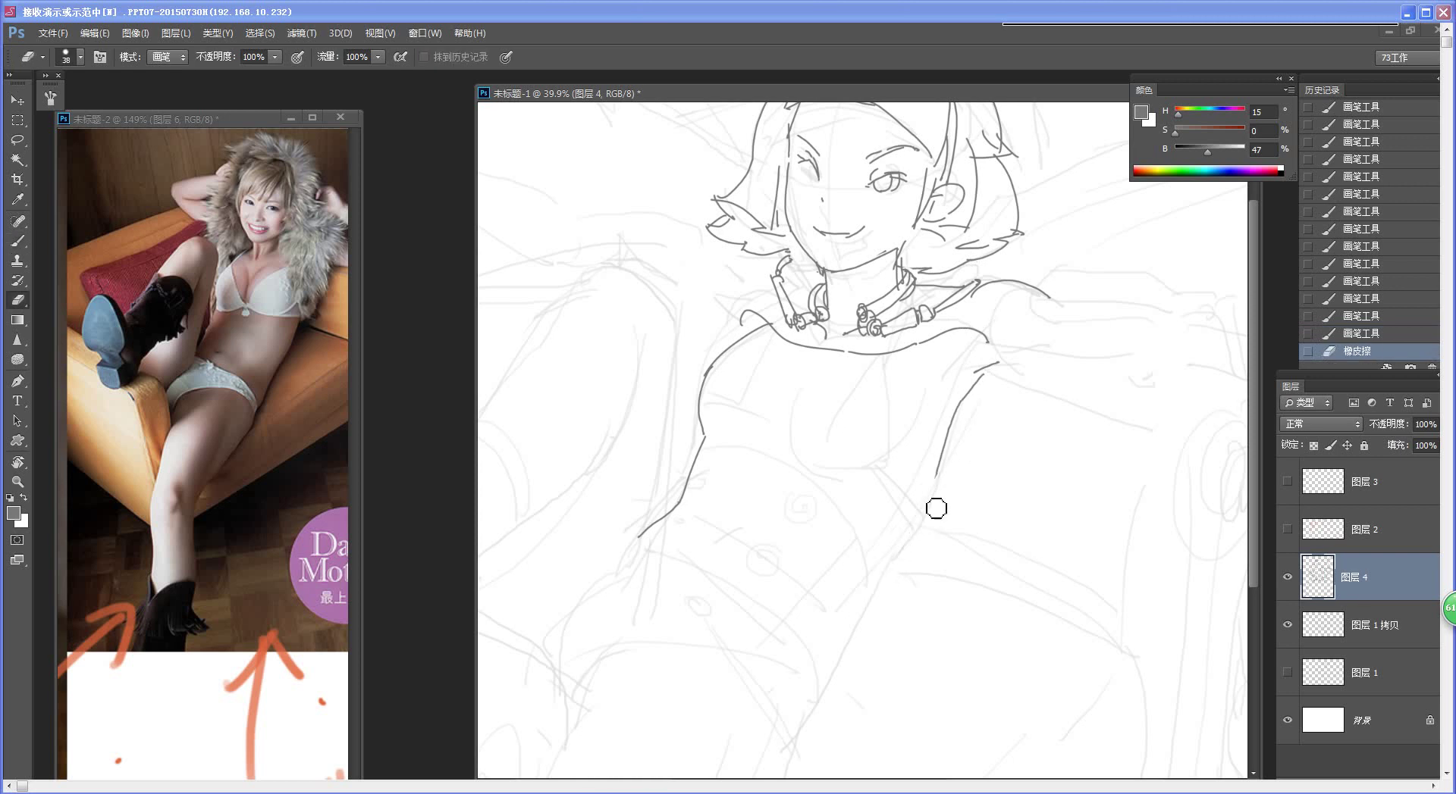
pyautogui.press('b')
pyautogui.moveTo(940, 479); pyautogui.dragTo(881, 574)
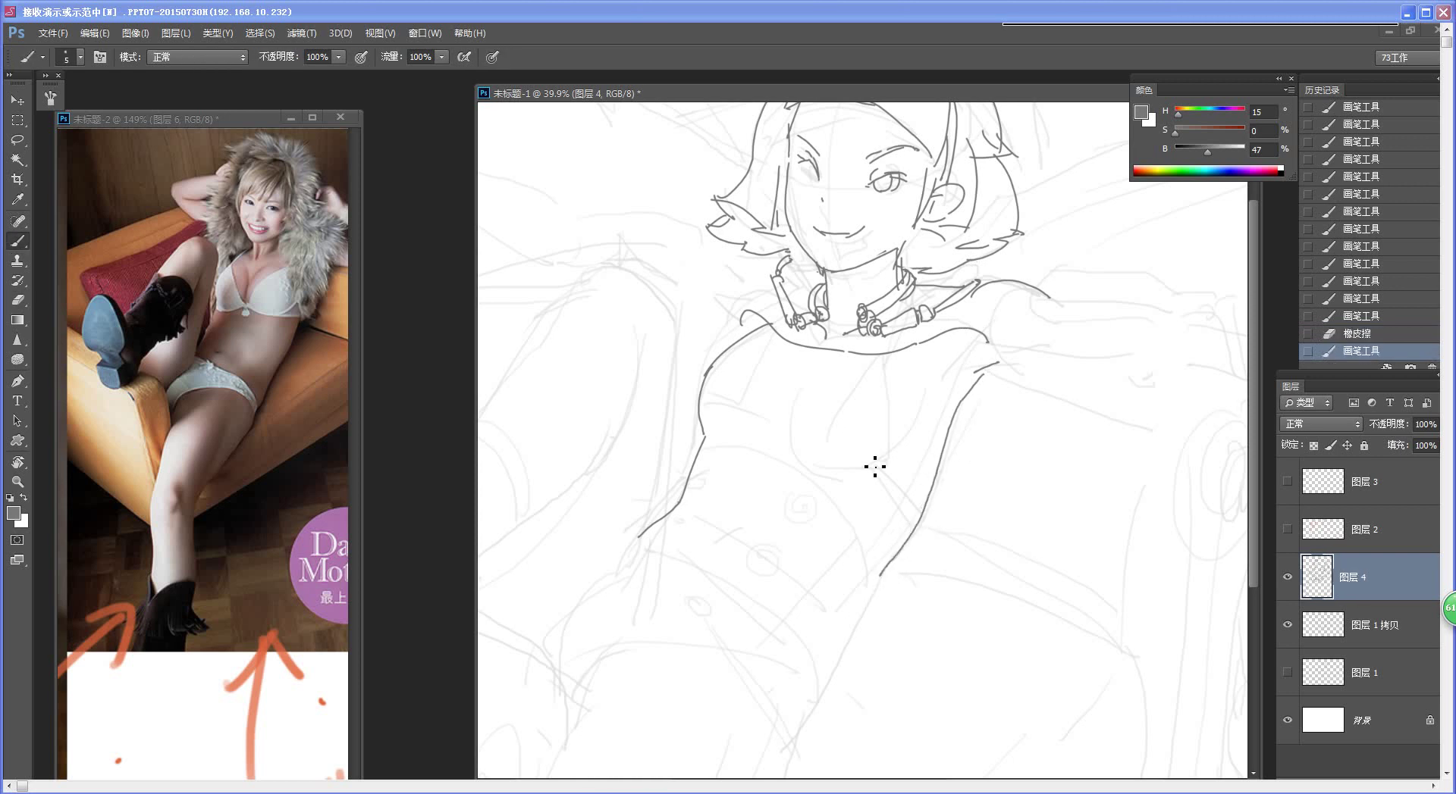
# Step: Extend the right body contour from the waist down along the hip, redoing the stroke once
pyautogui.moveTo(910, 506); pyautogui.dragTo(909, 482)
pyautogui.moveTo(874, 565); pyautogui.dragTo(842, 653)
pyautogui.hotkey('ctrl', 'z')
pyautogui.moveTo(876, 559); pyautogui.dragTo(844, 648)
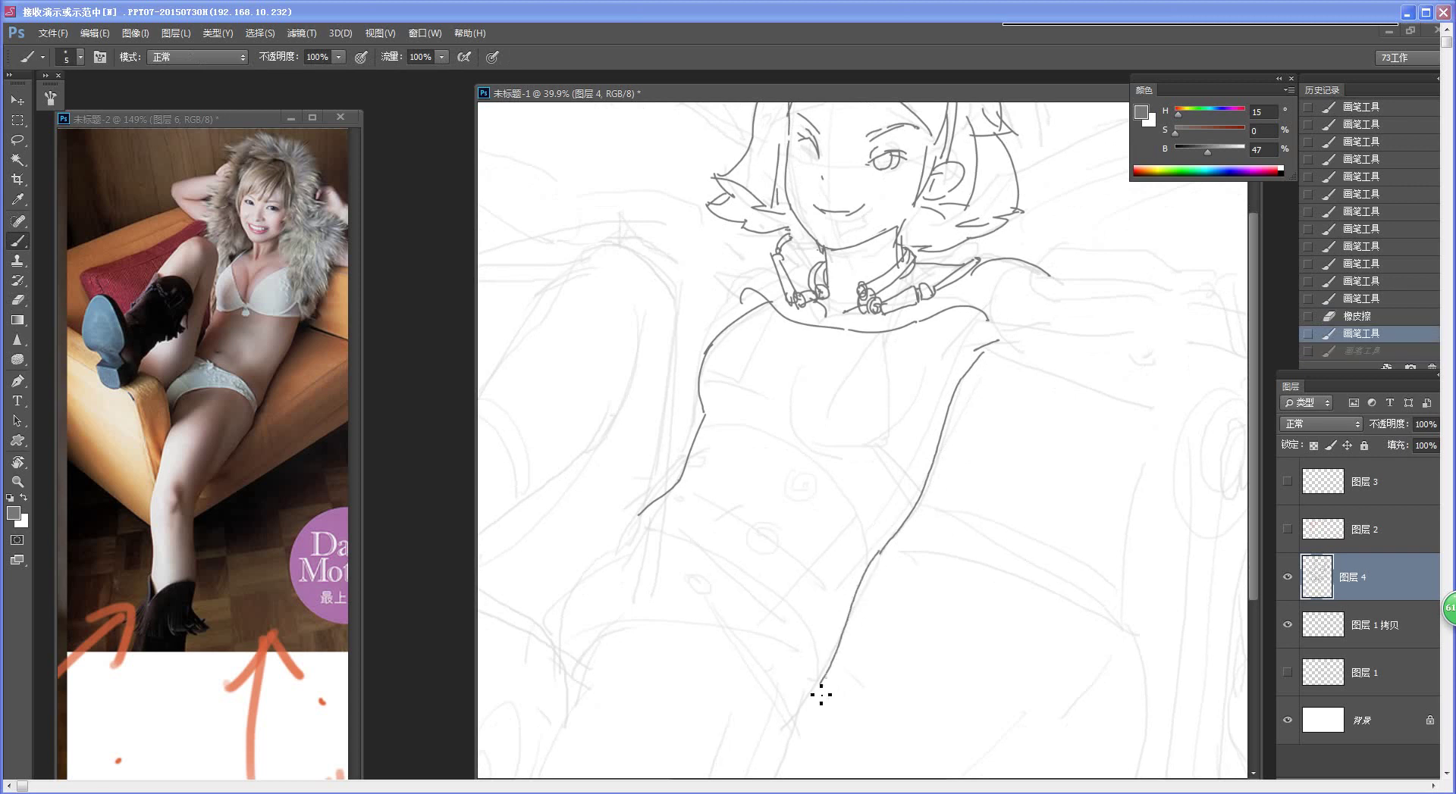
pyautogui.moveTo(821, 695); pyautogui.dragTo(821, 694)
pyautogui.scroll(-2, 822, 551)
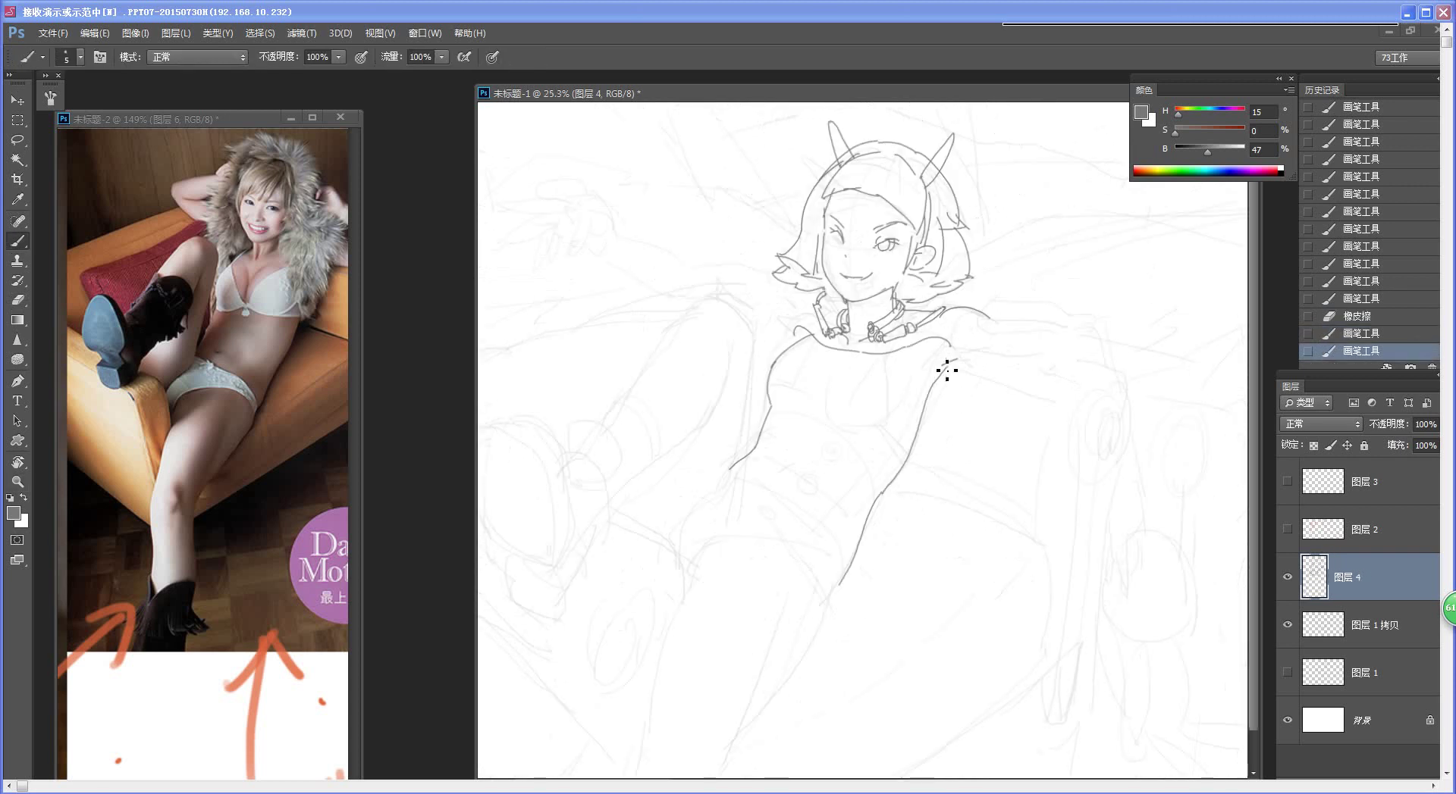
# Step: Lasso the lower torso and hip lines, shift them slightly to the right and deselect
pyautogui.scroll(1, 971, 432)
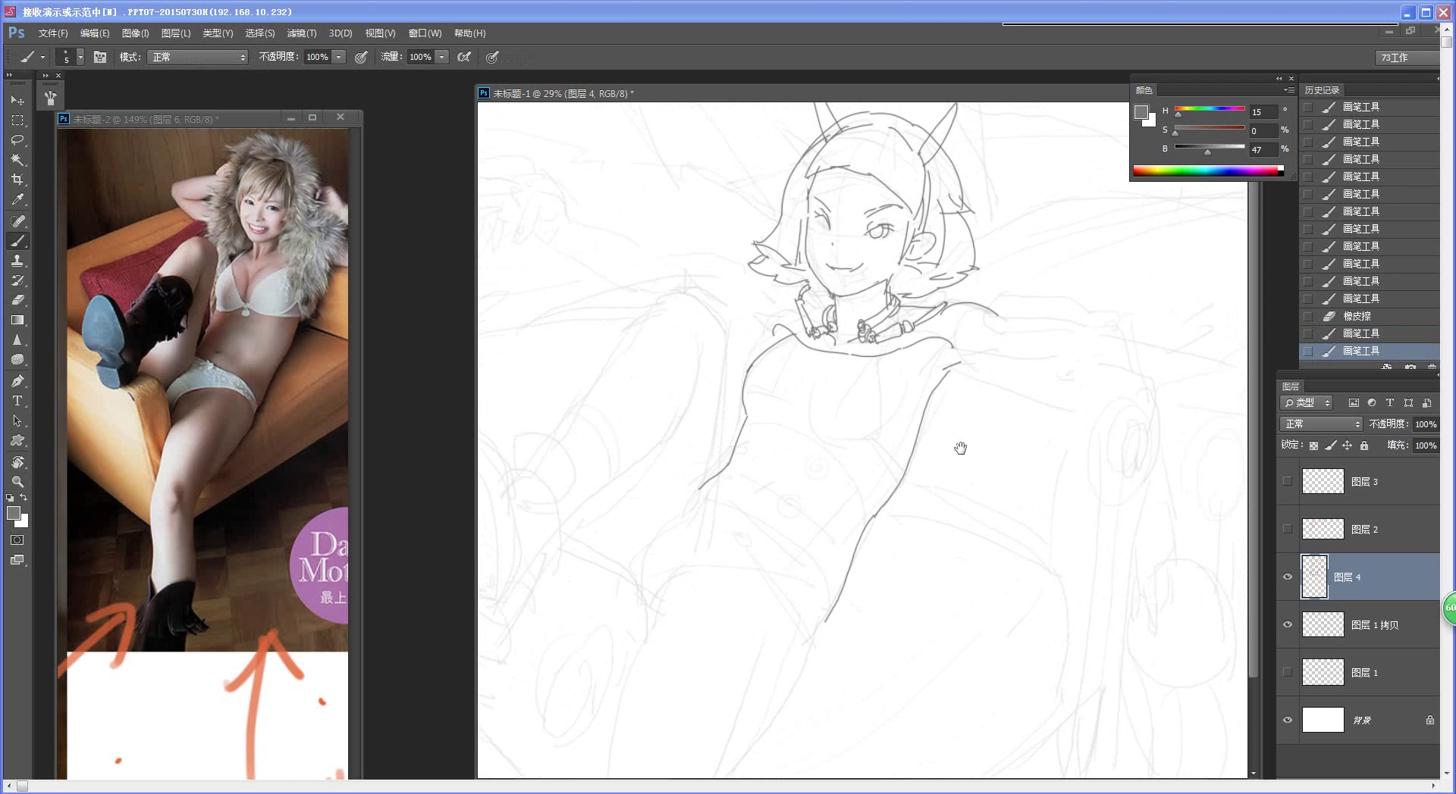
pyautogui.moveTo(980, 470); pyautogui.dragTo(974, 464)
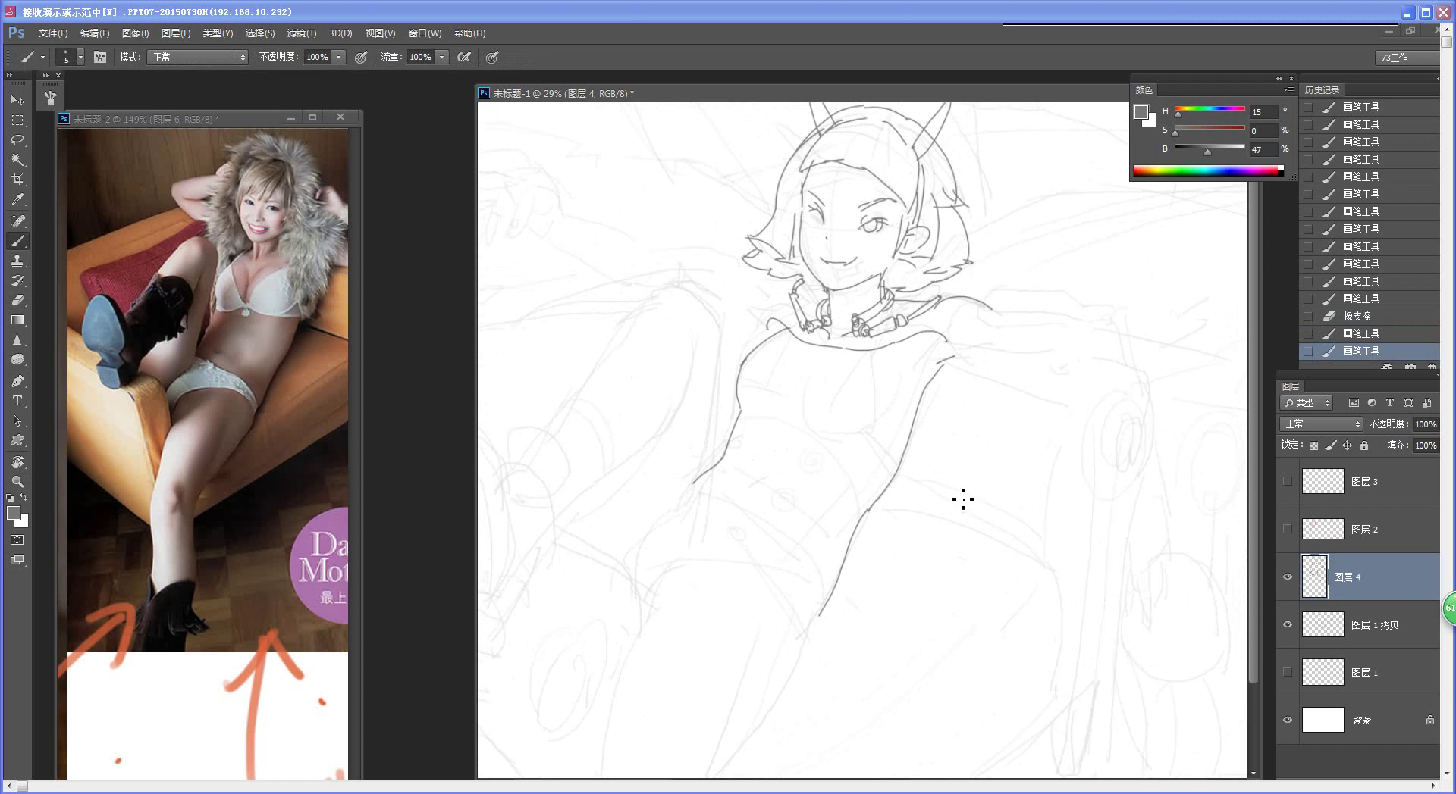
pyautogui.press('l')
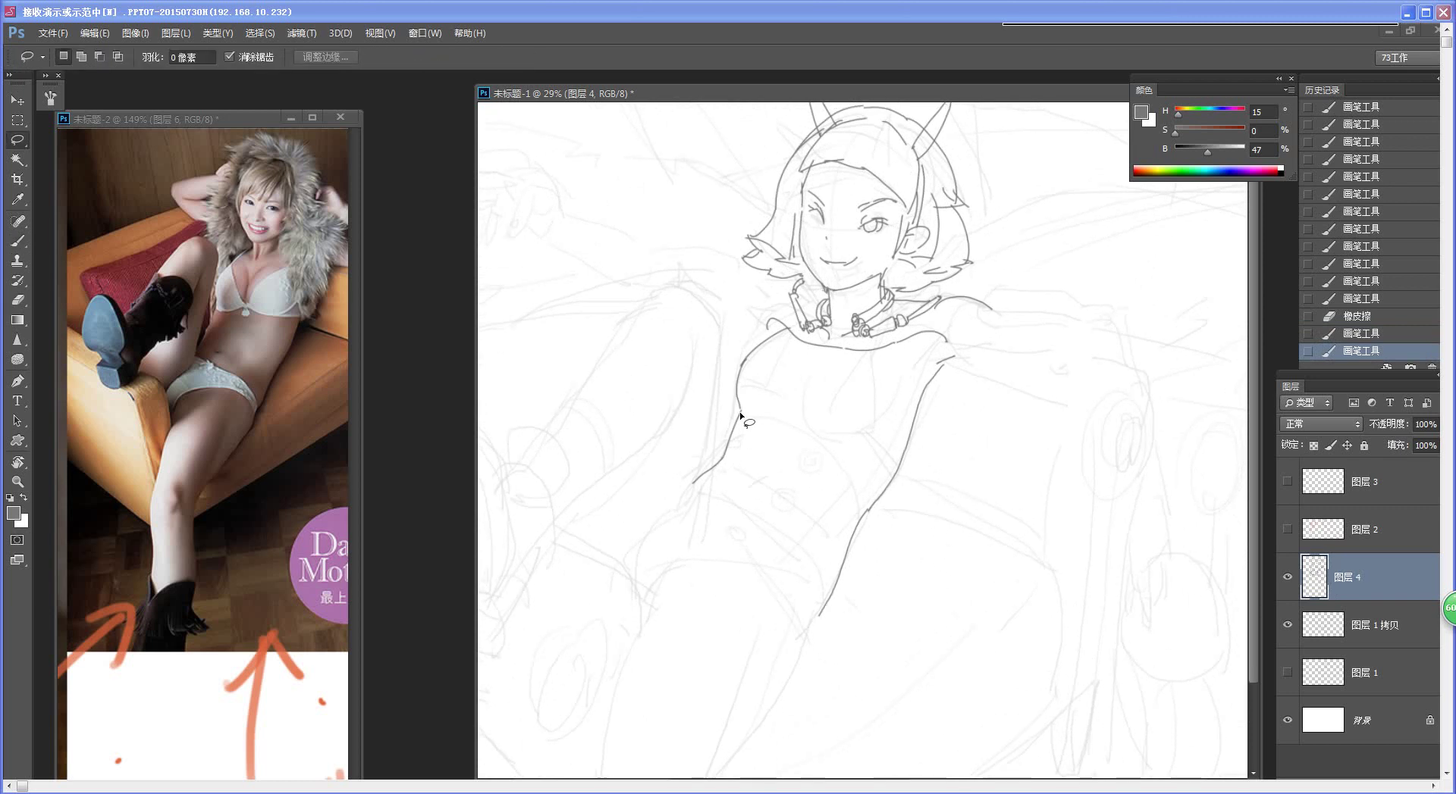
pyautogui.moveTo(740, 415)
pyautogui.mouseDown()
pyautogui.moveTo(860, 489)
pyautogui.moveTo(806, 703)
pyautogui.moveTo(648, 447)
pyautogui.mouseUp()
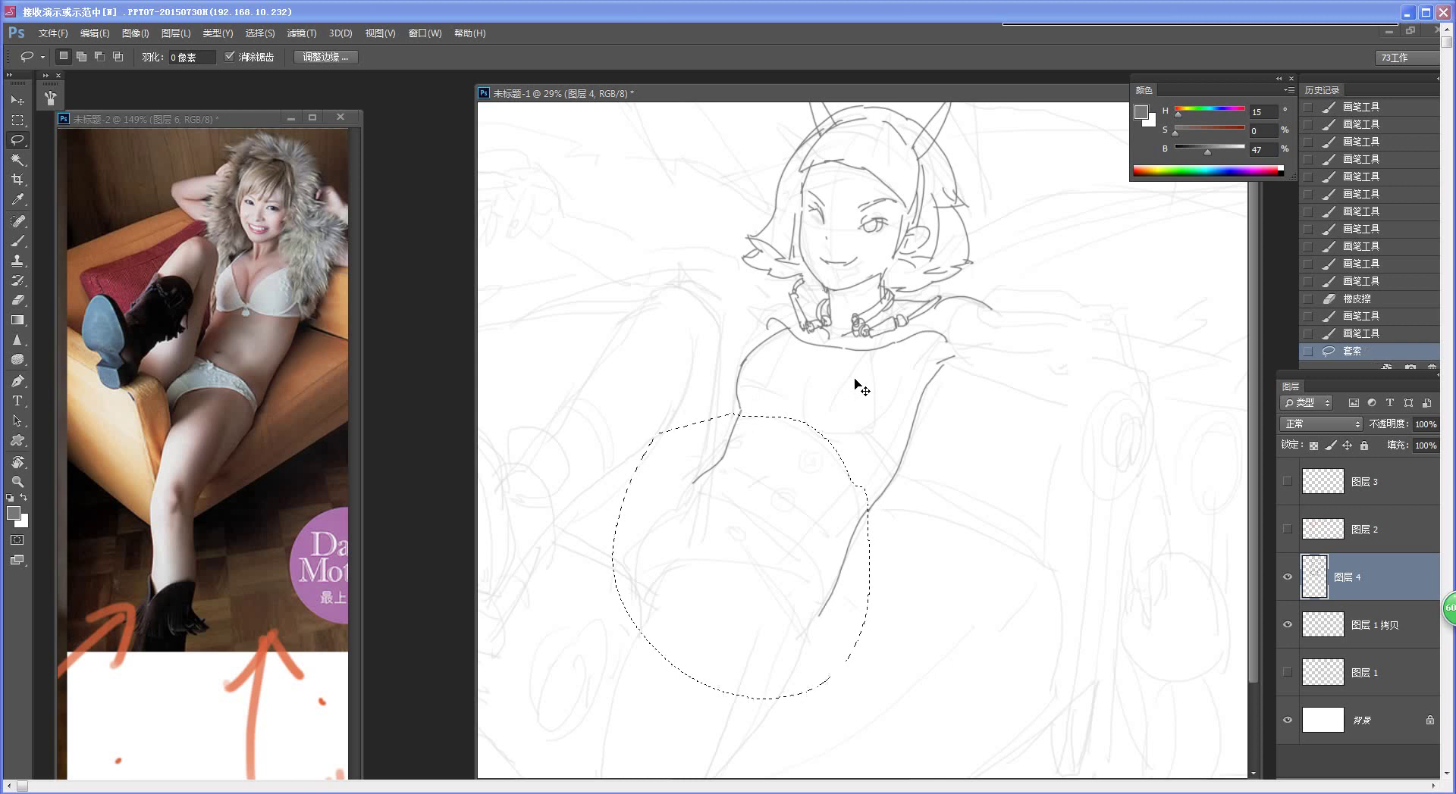
pyautogui.moveTo(822, 550)
pyautogui.mouseDown()
pyautogui.moveTo(851, 525)
pyautogui.moveTo(857, 571)
pyautogui.mouseUp()
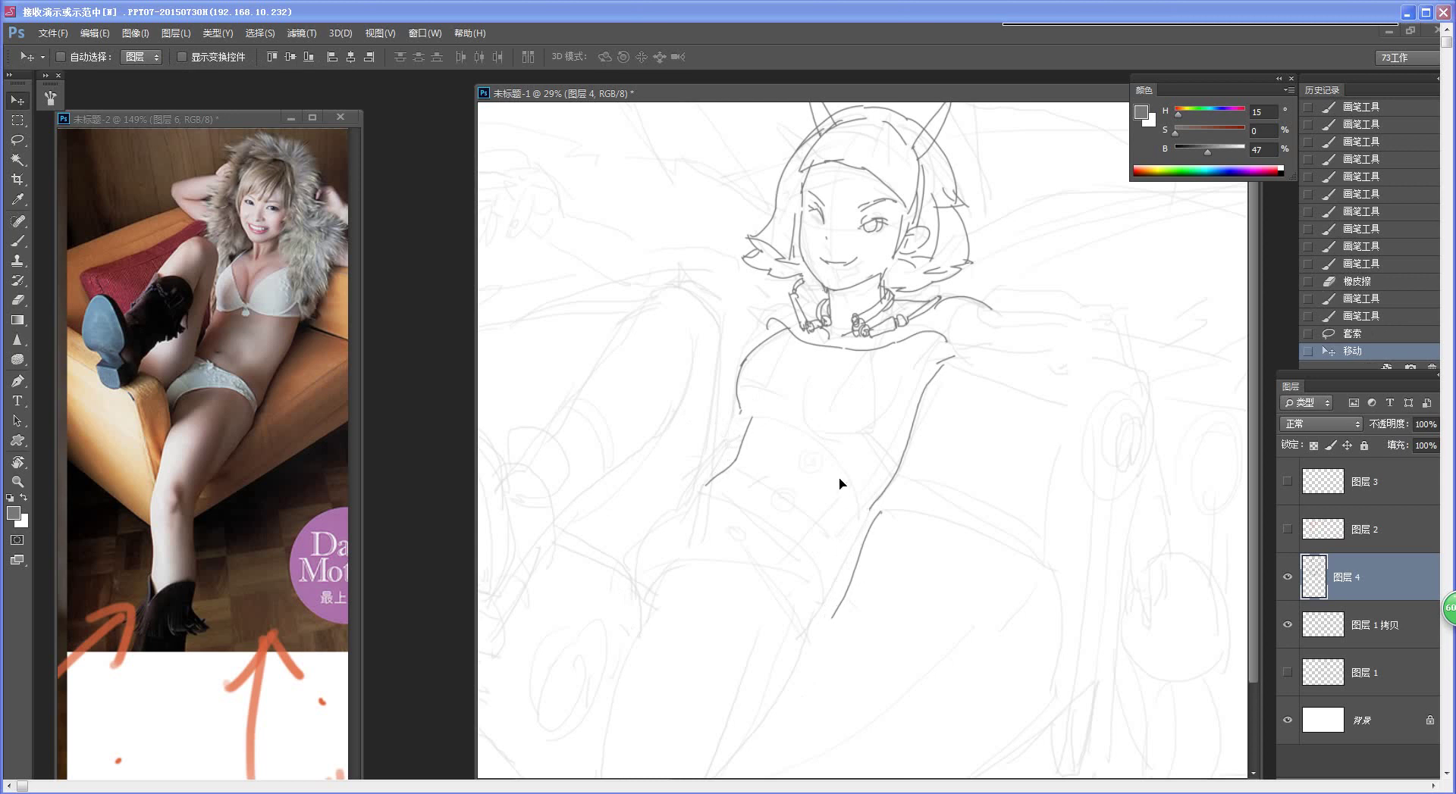
pyautogui.hotkey('ctrl', 'd')
# Step: Erase the left chest contour and redraw it from the neckline down to meet the shifted waist line
pyautogui.press('e')
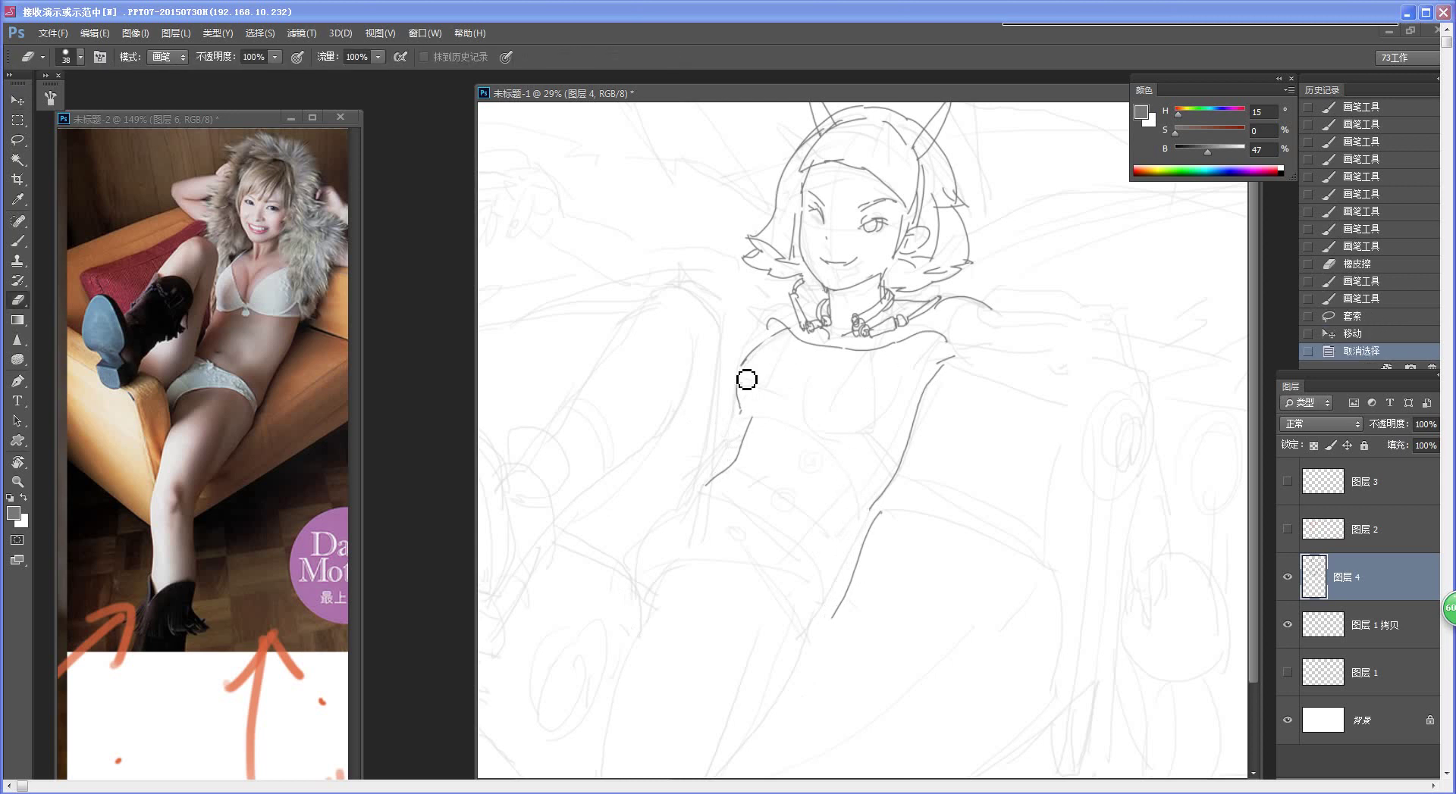
pyautogui.press('b')
pyautogui.moveTo(777, 344)
pyautogui.mouseDown()
pyautogui.moveTo(770, 334)
pyautogui.moveTo(747, 396)
pyautogui.moveTo(746, 443)
pyautogui.mouseUp()
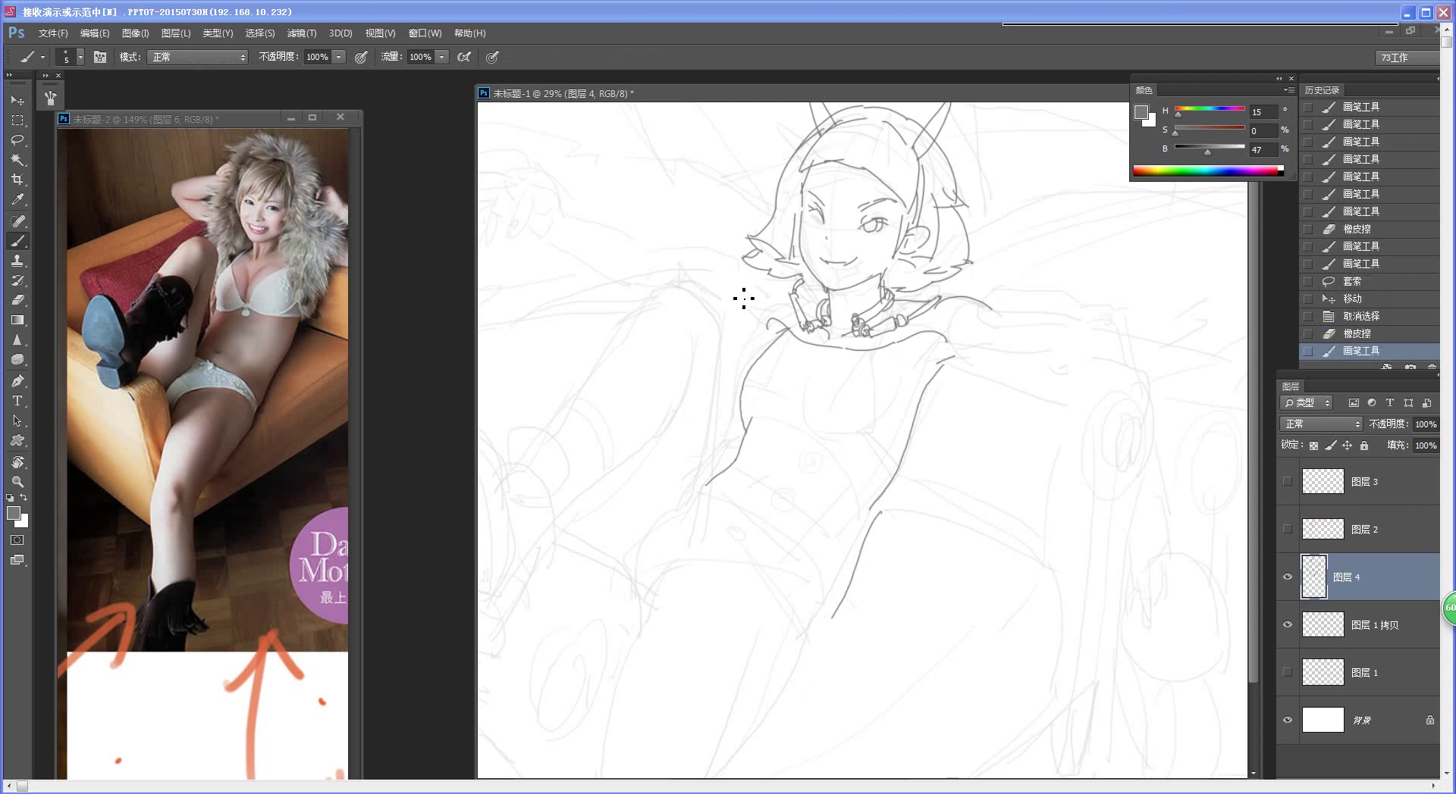
# Step: Erase the broken joint at the right waist and redraw the contour so the torso and hip lines connect
pyautogui.moveTo(807, 497)
pyautogui.mouseDown()
pyautogui.moveTo(763, 526)
pyautogui.moveTo(879, 489)
pyautogui.moveTo(812, 454)
pyautogui.moveTo(933, 497)
pyautogui.moveTo(894, 516)
pyautogui.mouseUp()
pyautogui.press('e')
pyautogui.press('b')
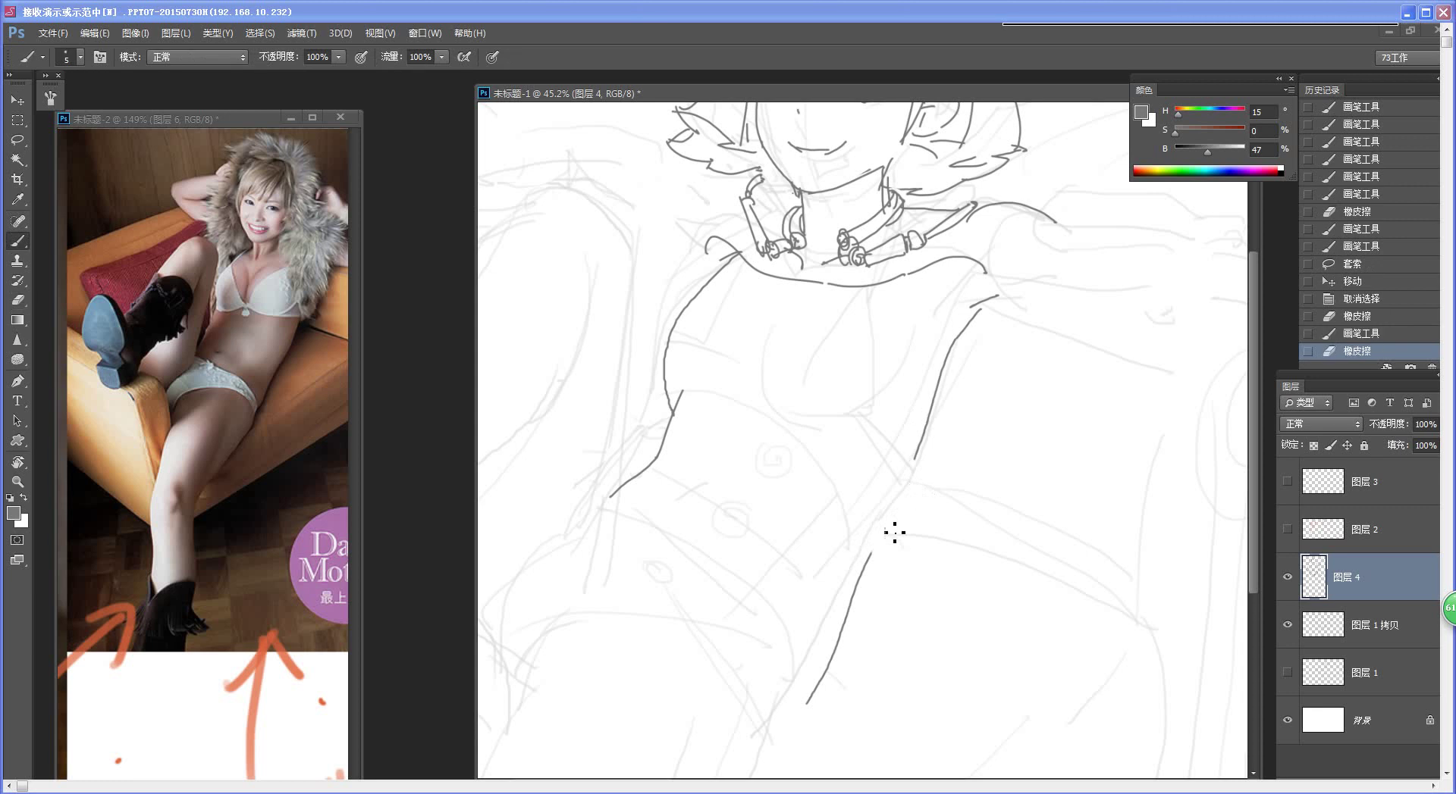
pyautogui.moveTo(912, 496)
pyautogui.mouseDown()
pyautogui.moveTo(941, 352)
pyautogui.moveTo(907, 458)
pyautogui.mouseUp()
pyautogui.press('e')
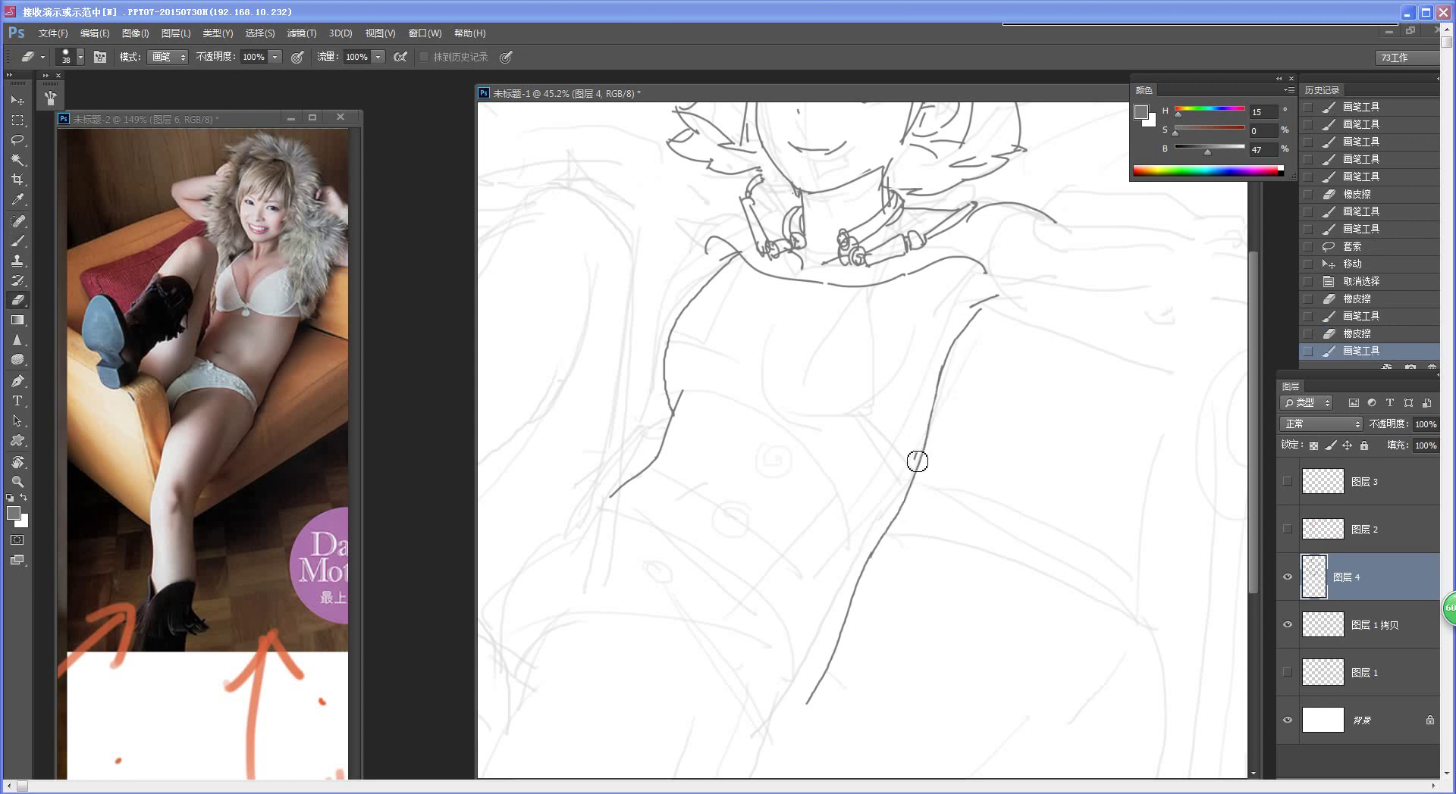
pyautogui.moveTo(942, 357)
pyautogui.mouseDown()
pyautogui.moveTo(909, 515)
pyautogui.moveTo(922, 488)
pyautogui.moveTo(894, 544)
pyautogui.moveTo(919, 489)
pyautogui.mouseUp()
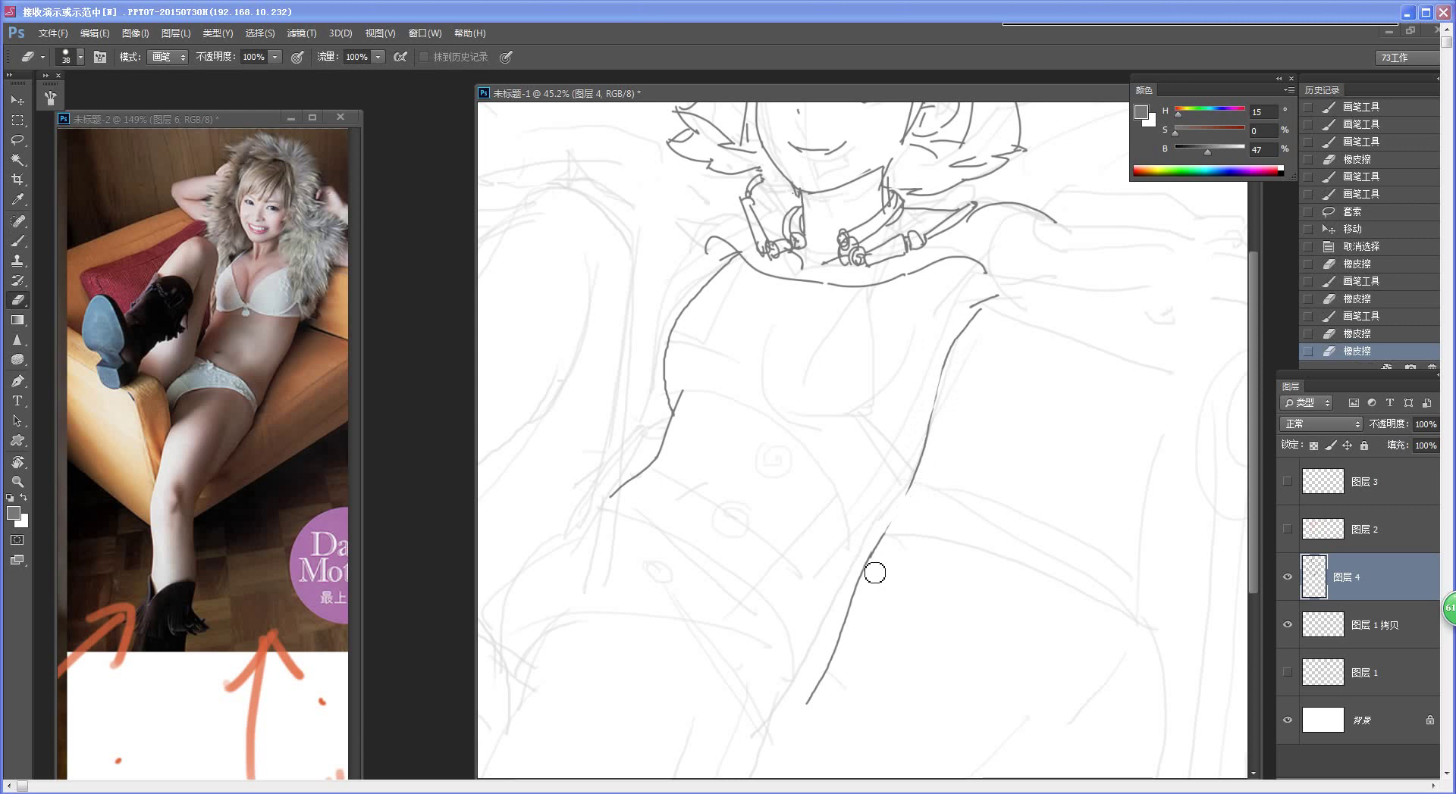
pyautogui.press('b')
pyautogui.moveTo(878, 558); pyautogui.dragTo(907, 506)
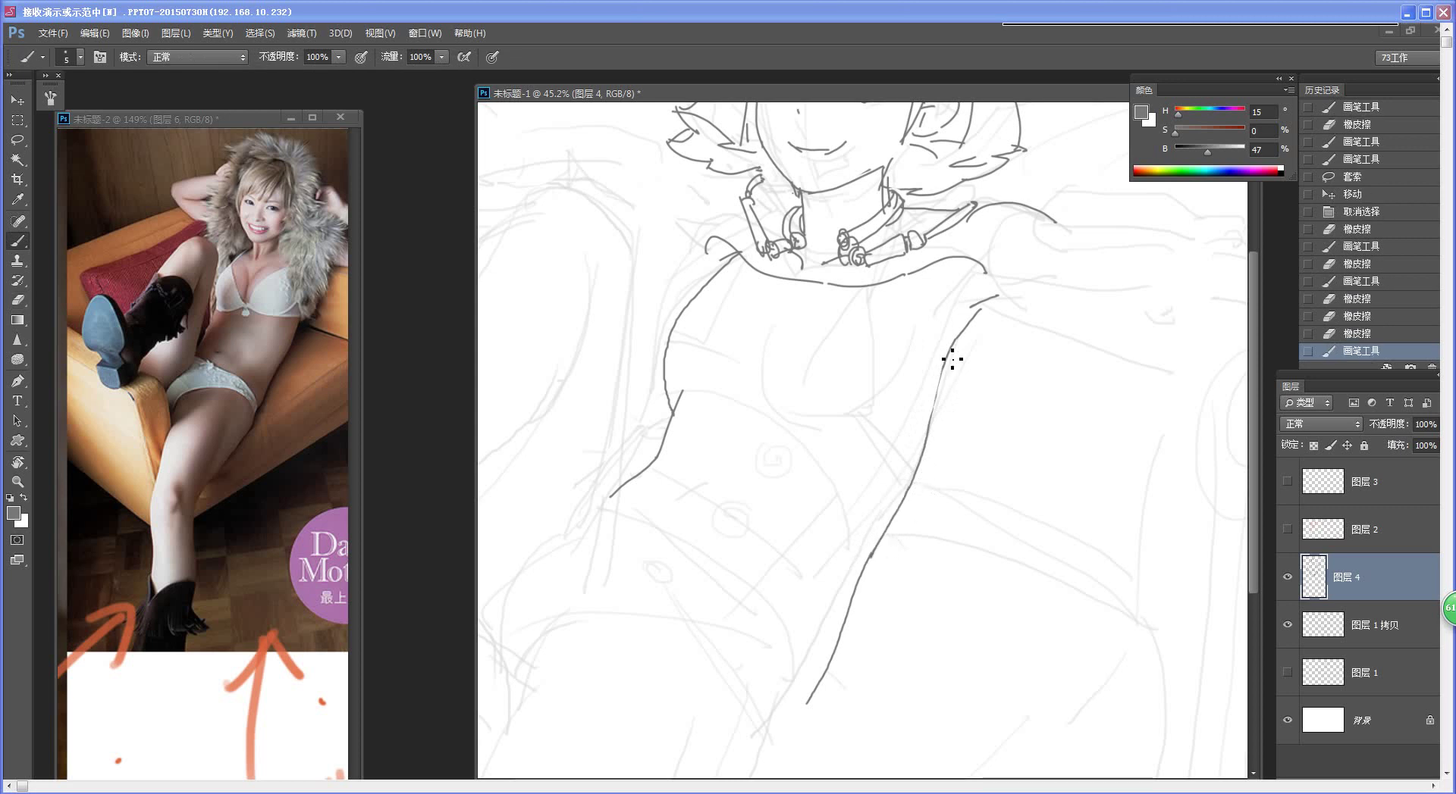
# Step: Redraw the right side contour below the armpit down to the waist, repeating the stroke until it runs smoothly
pyautogui.moveTo(948, 350); pyautogui.dragTo(922, 444)
pyautogui.hotkey('ctrl', 'z')
pyautogui.moveTo(948, 350); pyautogui.dragTo(922, 478)
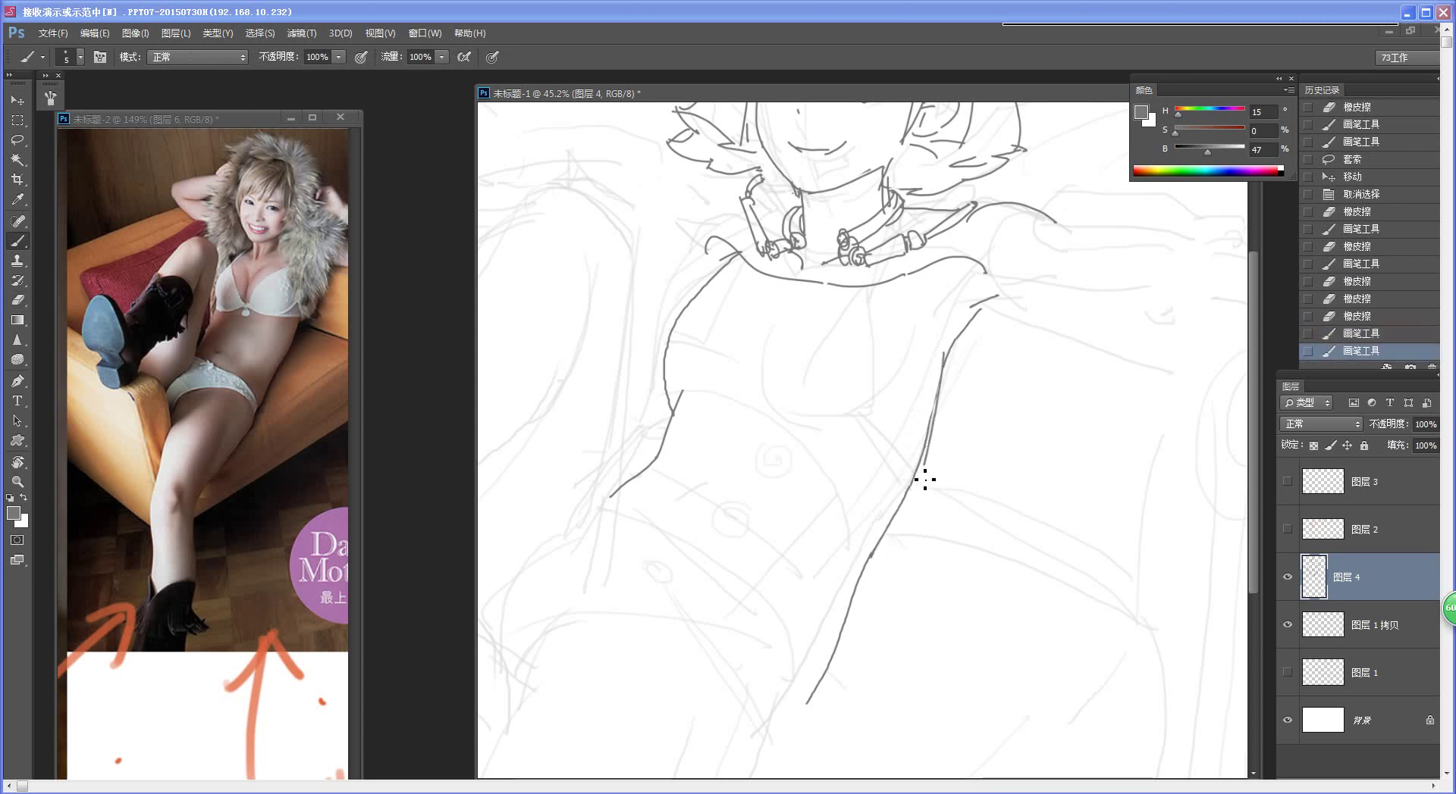
pyautogui.hotkey('ctrl', 'z')
pyautogui.moveTo(949, 348); pyautogui.dragTo(917, 491)
pyautogui.hotkey('ctrl', 'z')
pyautogui.moveTo(948, 349)
pyautogui.mouseDown()
pyautogui.moveTo(910, 512)
pyautogui.moveTo(808, 555)
pyautogui.mouseUp()
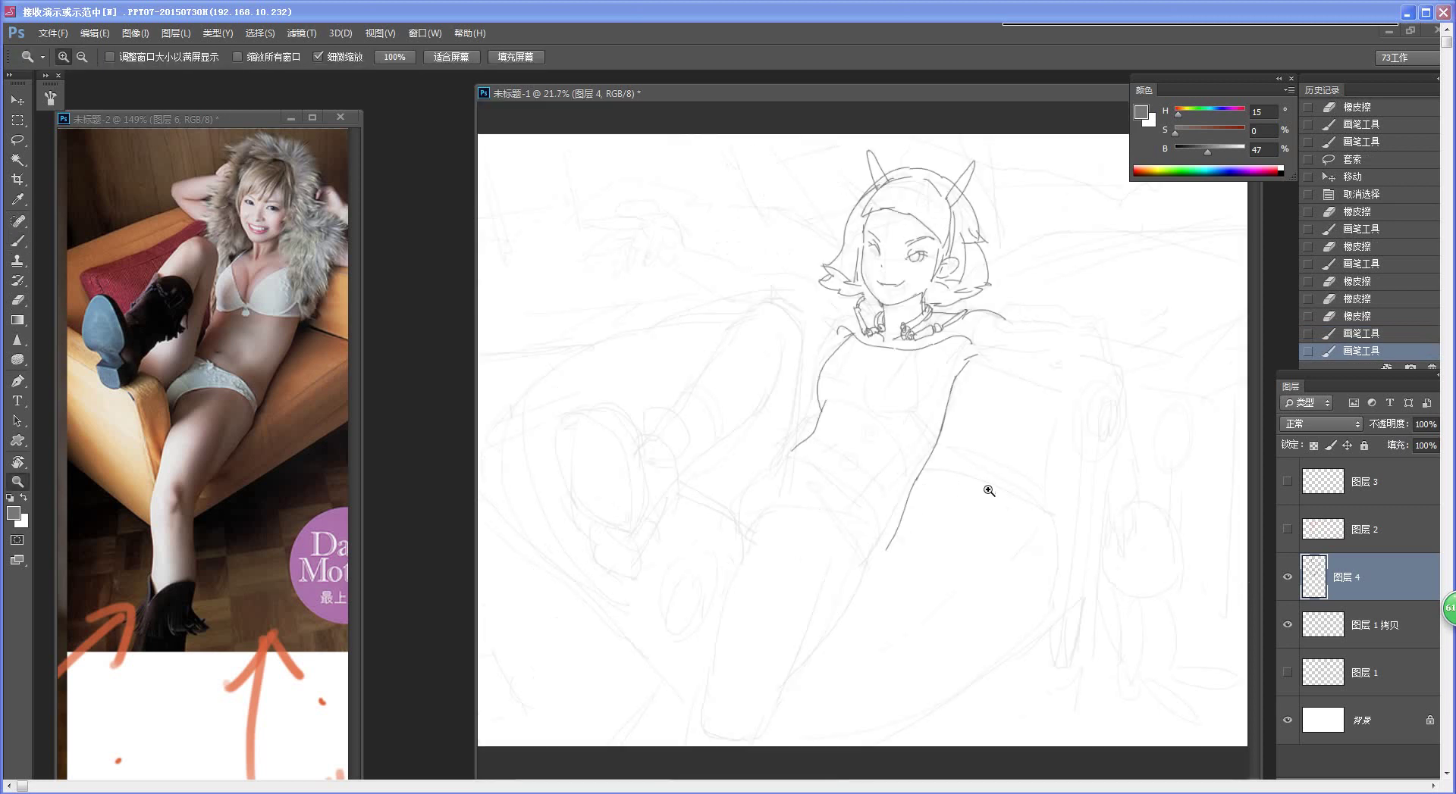
# Step: Erase the lower end of the left waist line and redraw it curving outwards to the hip
pyautogui.moveTo(951, 506); pyautogui.dragTo(968, 510)
pyautogui.moveTo(839, 529); pyautogui.dragTo(833, 530)
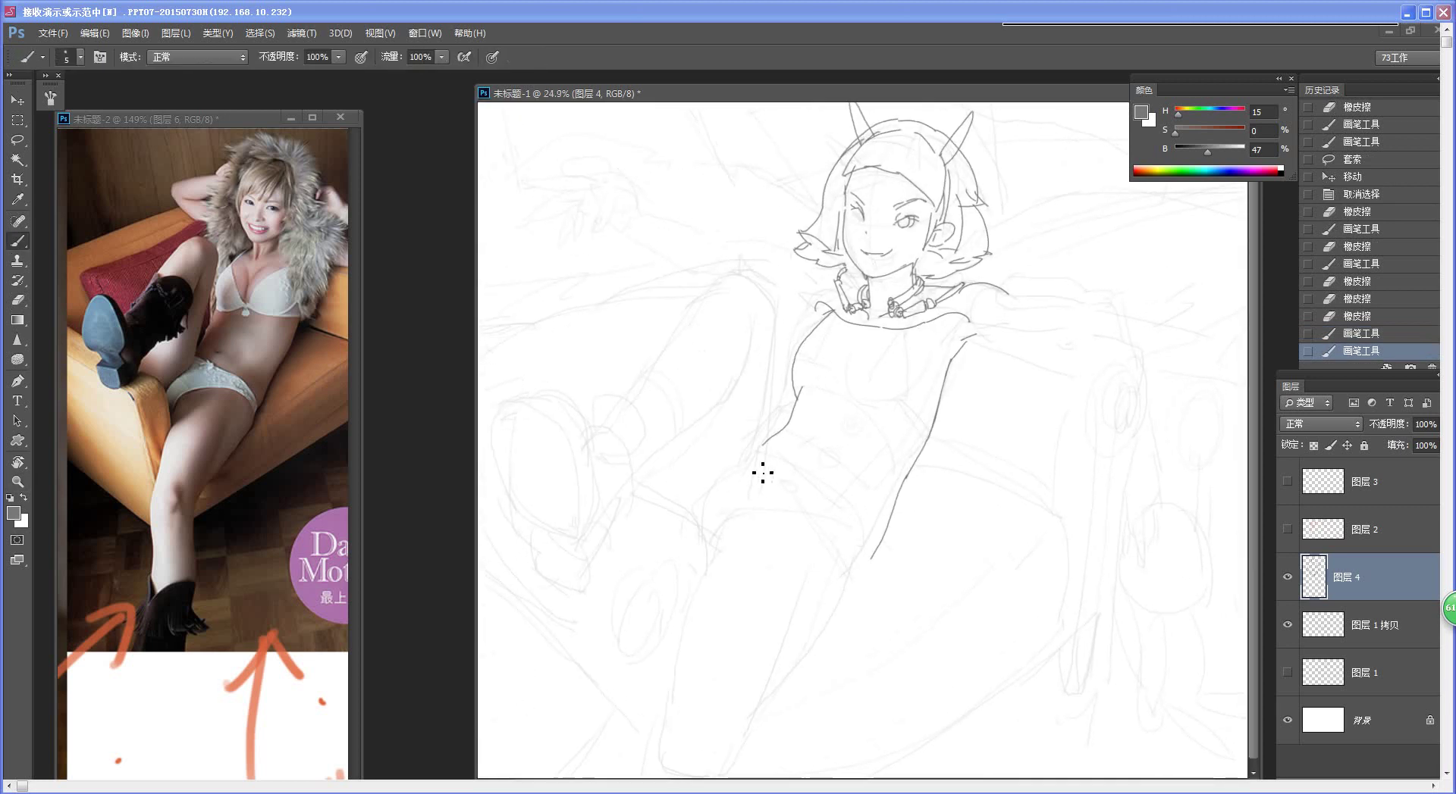
pyautogui.moveTo(761, 458)
pyautogui.mouseDown()
pyautogui.moveTo(796, 479)
pyautogui.moveTo(770, 435)
pyautogui.mouseUp()
pyautogui.hotkey('ctrl', 'z')
pyautogui.press('e')
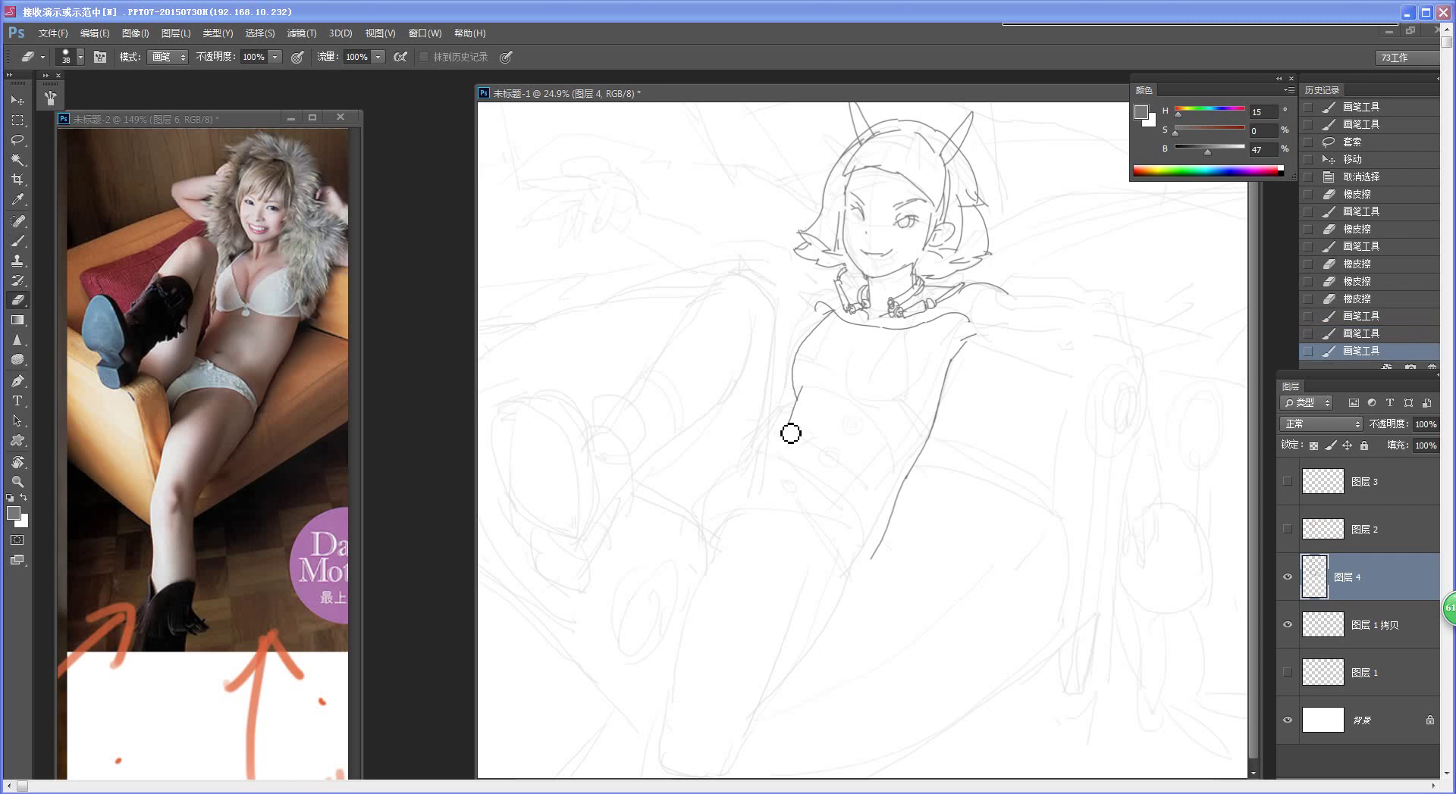
pyautogui.click(791, 433)
pyautogui.press('b')
pyautogui.moveTo(782, 439)
pyautogui.mouseDown()
pyautogui.moveTo(746, 453)
pyautogui.moveTo(789, 433)
pyautogui.mouseUp()
pyautogui.hotkey('ctrl', 'z')
pyautogui.moveTo(776, 435)
pyautogui.mouseDown()
pyautogui.moveTo(790, 424)
pyautogui.moveTo(748, 446)
pyautogui.mouseUp()
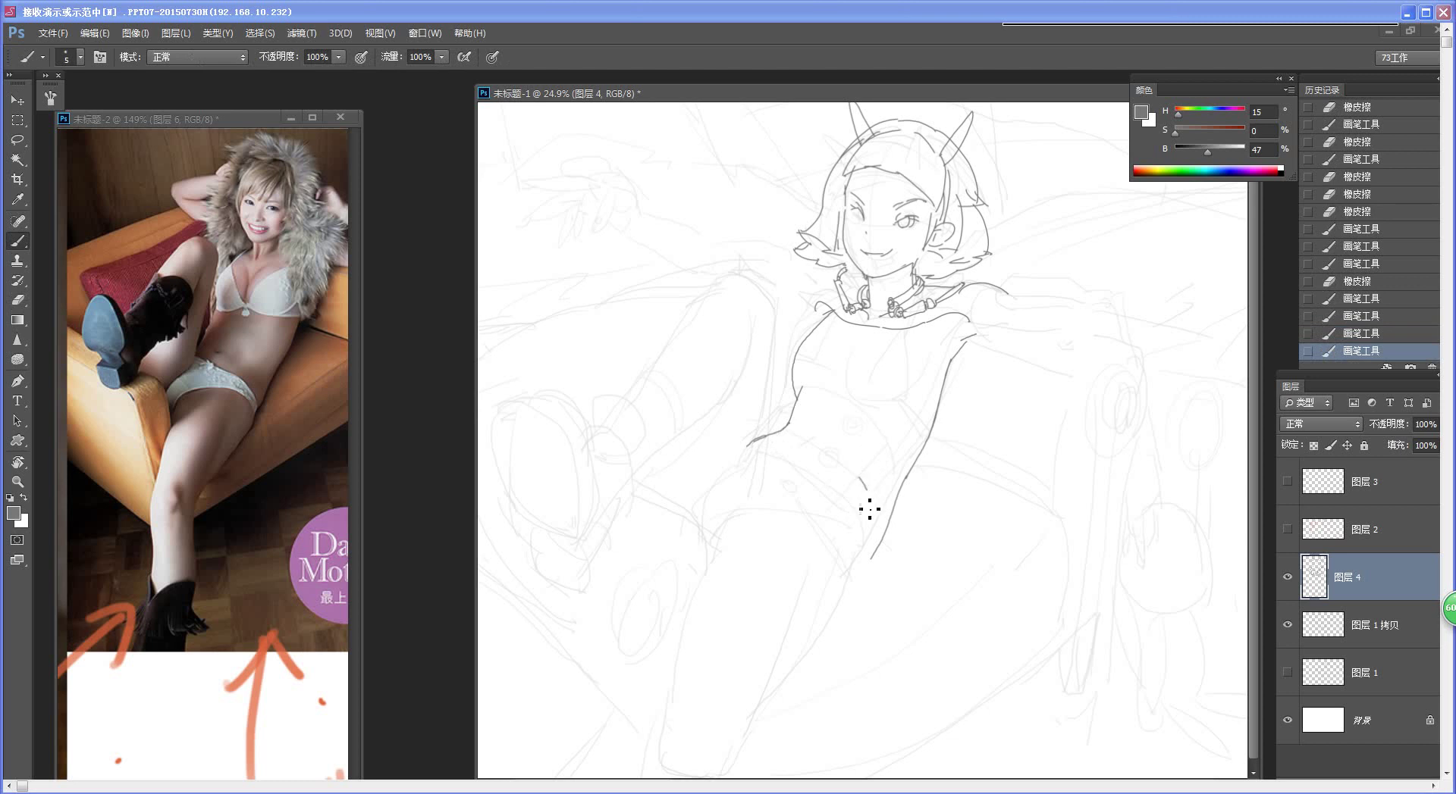
# Step: Draw the inner hip line curving down to a point at the end of the right contour, redoing the stroke
pyautogui.moveTo(869, 509); pyautogui.dragTo(874, 550)
pyautogui.hotkey('ctrl', 'alt', 'z')
pyautogui.hotkey('ctrl', 'alt', 'z')
pyautogui.moveTo(847, 477)
pyautogui.mouseDown()
pyautogui.moveTo(873, 504)
pyautogui.moveTo(869, 557)
pyautogui.mouseUp()
pyautogui.moveTo(927, 472); pyautogui.dragTo(931, 466)
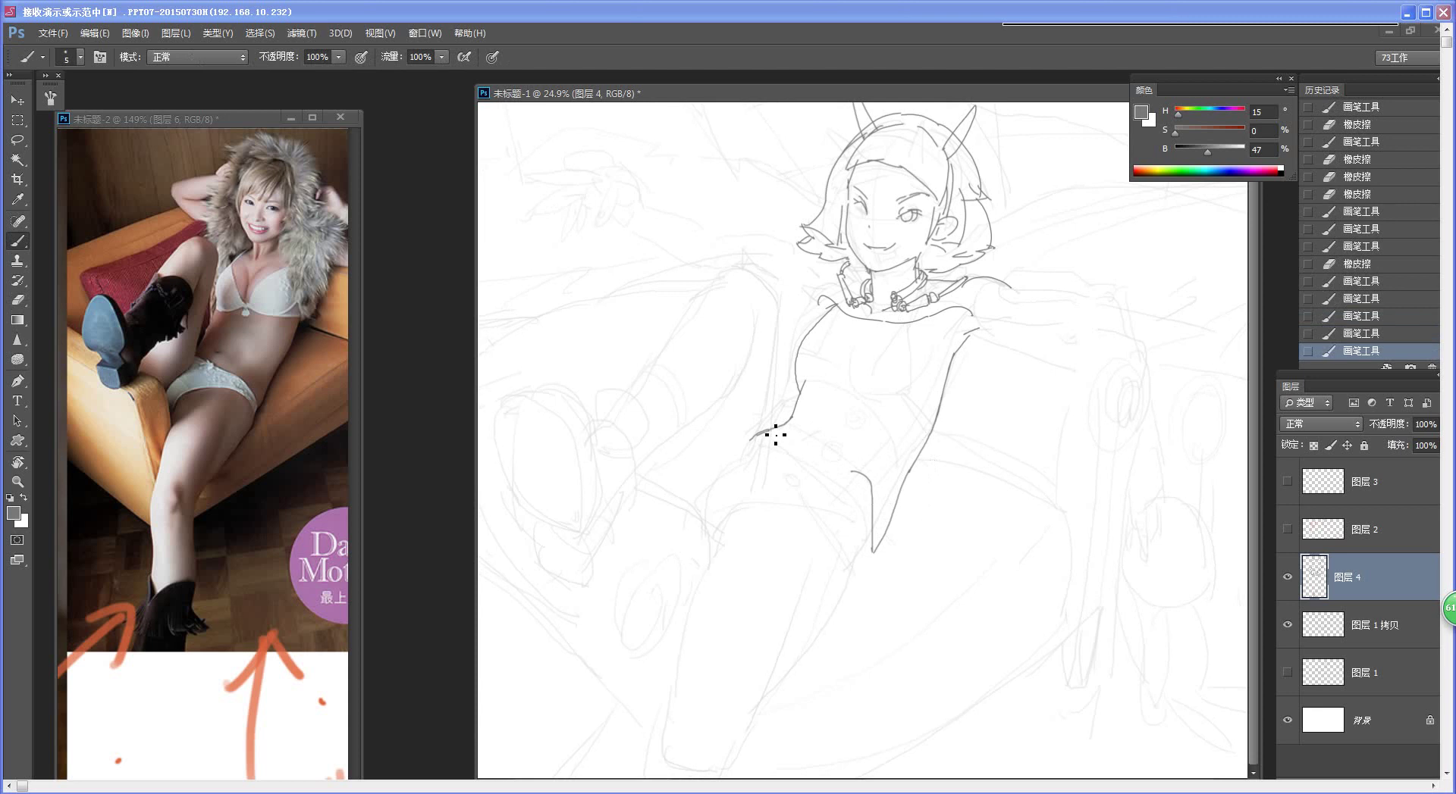
# Step: Draw the slanted lower edge of the top from the left waist tip across the belly to the inner hip line
pyautogui.moveTo(774, 434); pyautogui.dragTo(853, 475)
pyautogui.hotkey('ctrl', 'alt', 'z')
pyautogui.moveTo(758, 438); pyautogui.dragTo(859, 499)
pyautogui.hotkey('ctrl', 'alt', 'z')
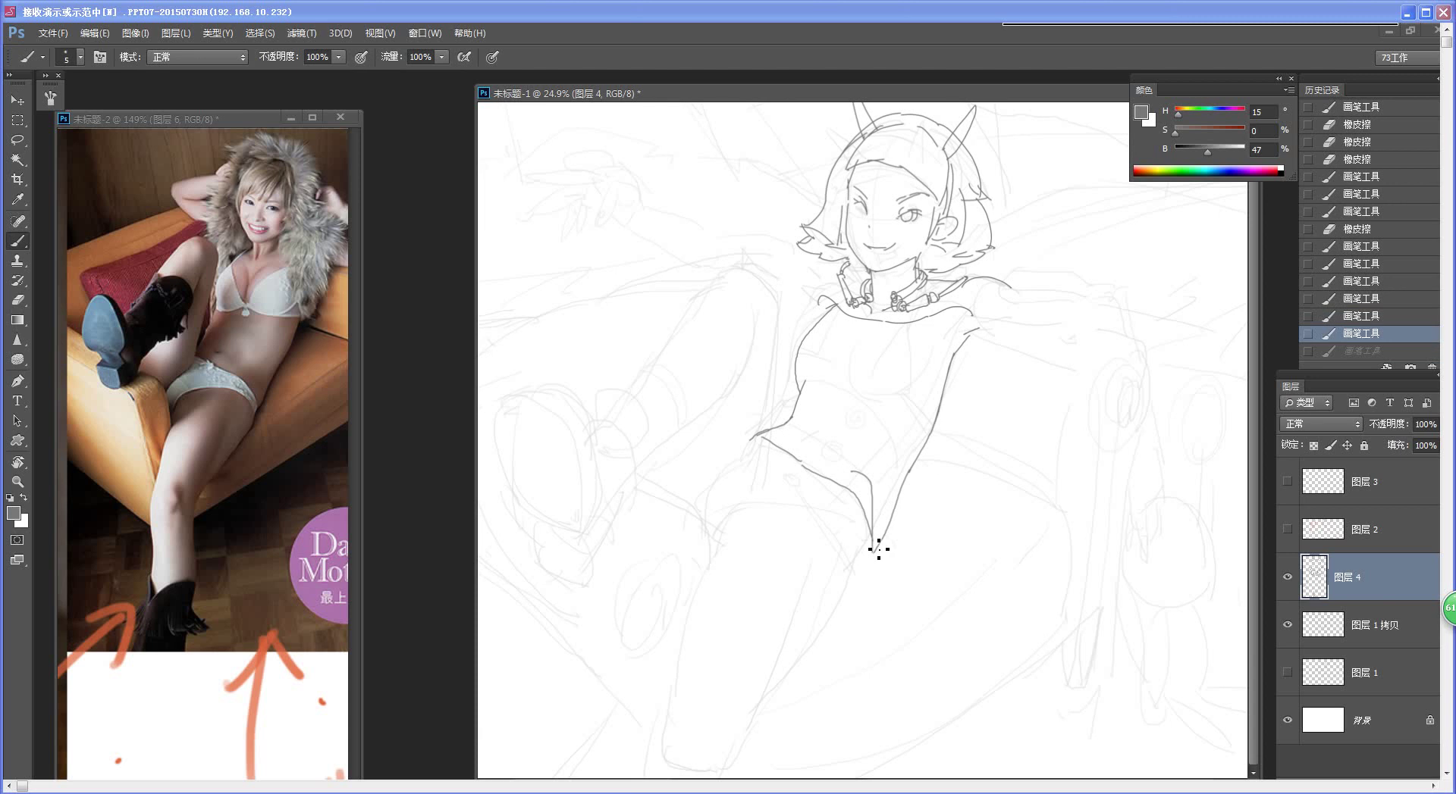
# Step: Draw the outer thigh contour of the extended leg from the right hip point down to the knee, redoing the stroke
pyautogui.moveTo(878, 549); pyautogui.dragTo(865, 563)
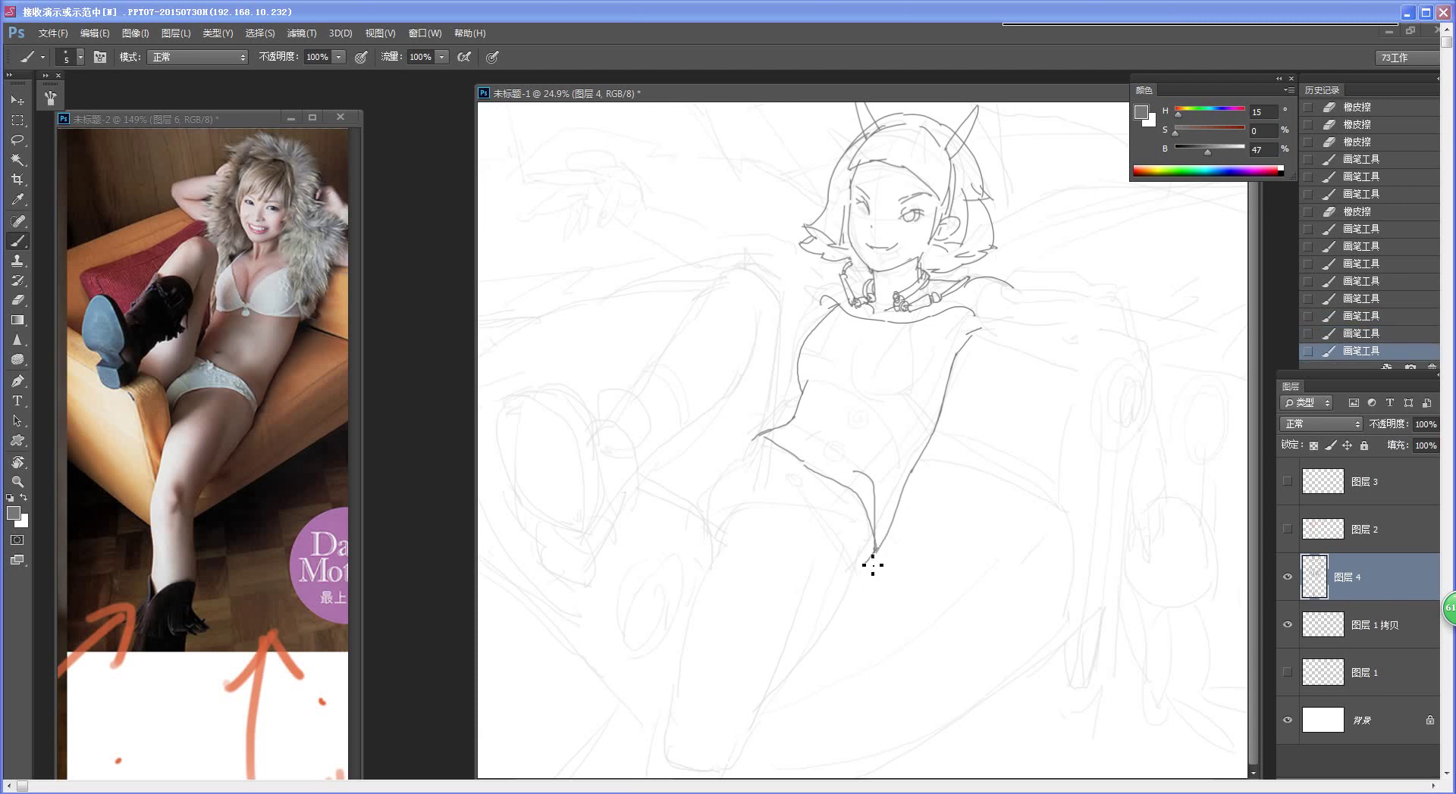
pyautogui.moveTo(845, 616); pyautogui.dragTo(815, 650)
pyautogui.hotkey('ctrl', 'alt', 'z')
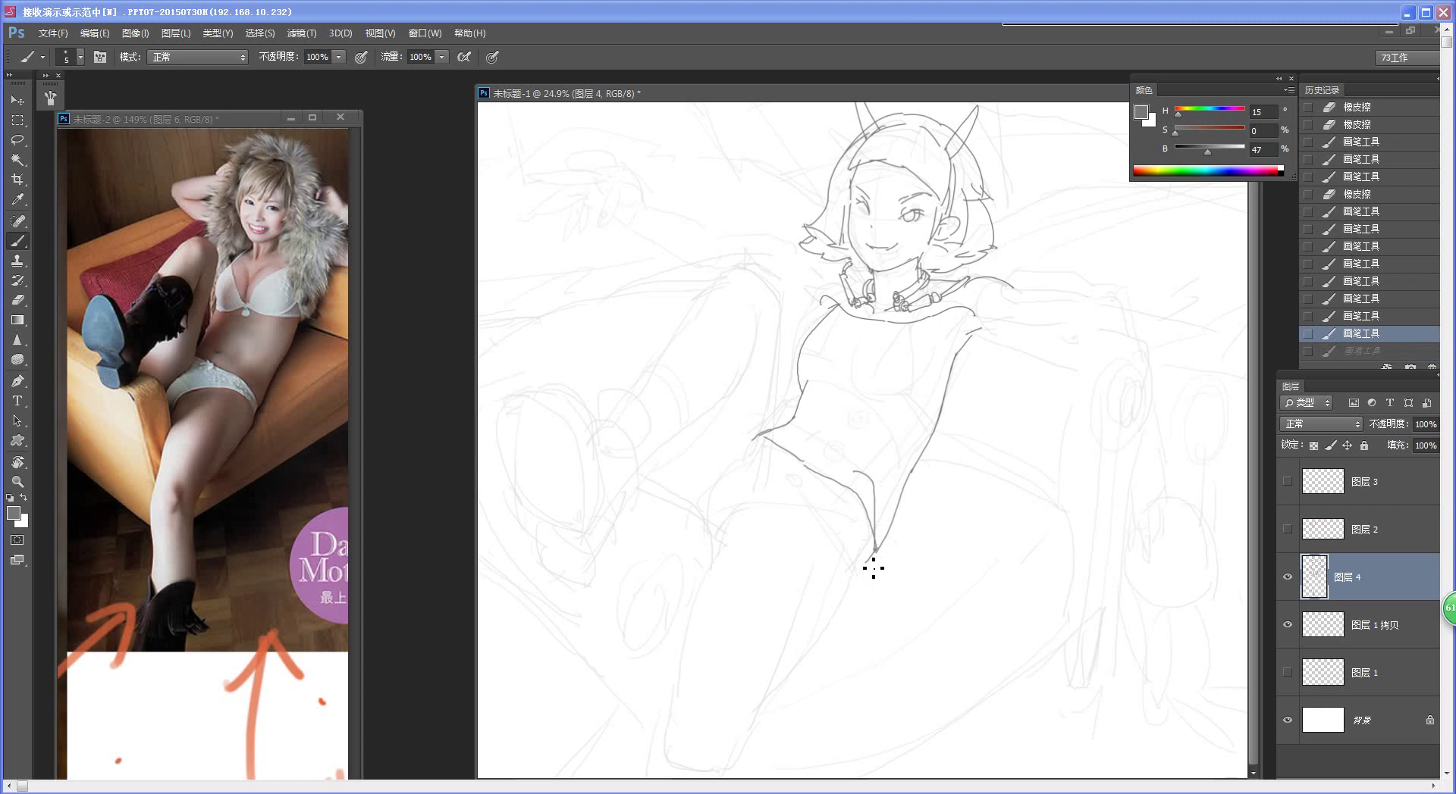
pyautogui.moveTo(866, 544)
pyautogui.mouseDown()
pyautogui.moveTo(826, 649)
pyautogui.moveTo(767, 699)
pyautogui.mouseUp()
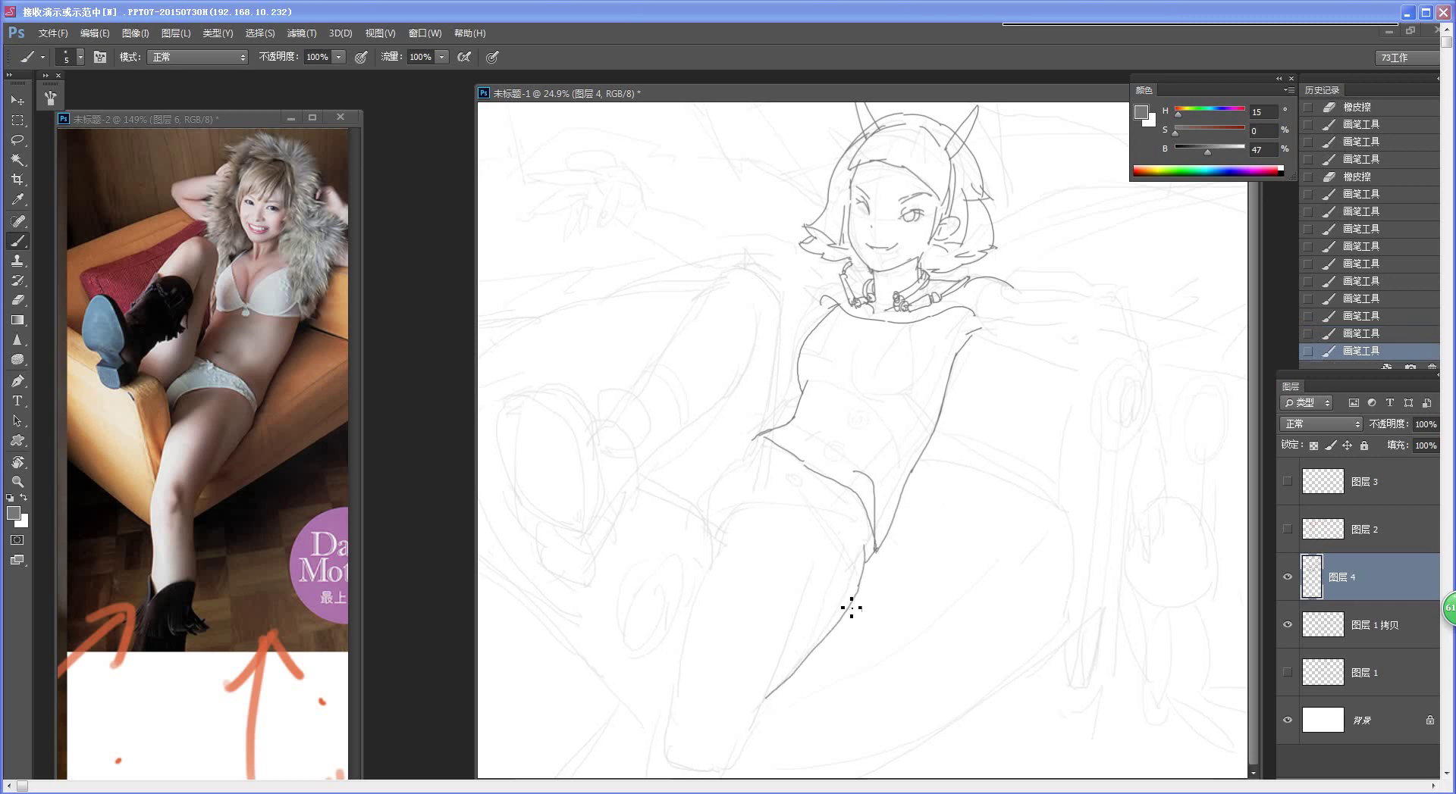
pyautogui.hotkey('ctrl', 'alt', 'z')
pyautogui.moveTo(862, 587); pyautogui.dragTo(758, 713)
# Step: Draw the upper curve of the extended thigh and the left hip line from the waist tip down to the crotch, redoing strokes
pyautogui.moveTo(728, 542)
pyautogui.mouseDown()
pyautogui.moveTo(749, 507)
pyautogui.moveTo(792, 502)
pyautogui.mouseUp()
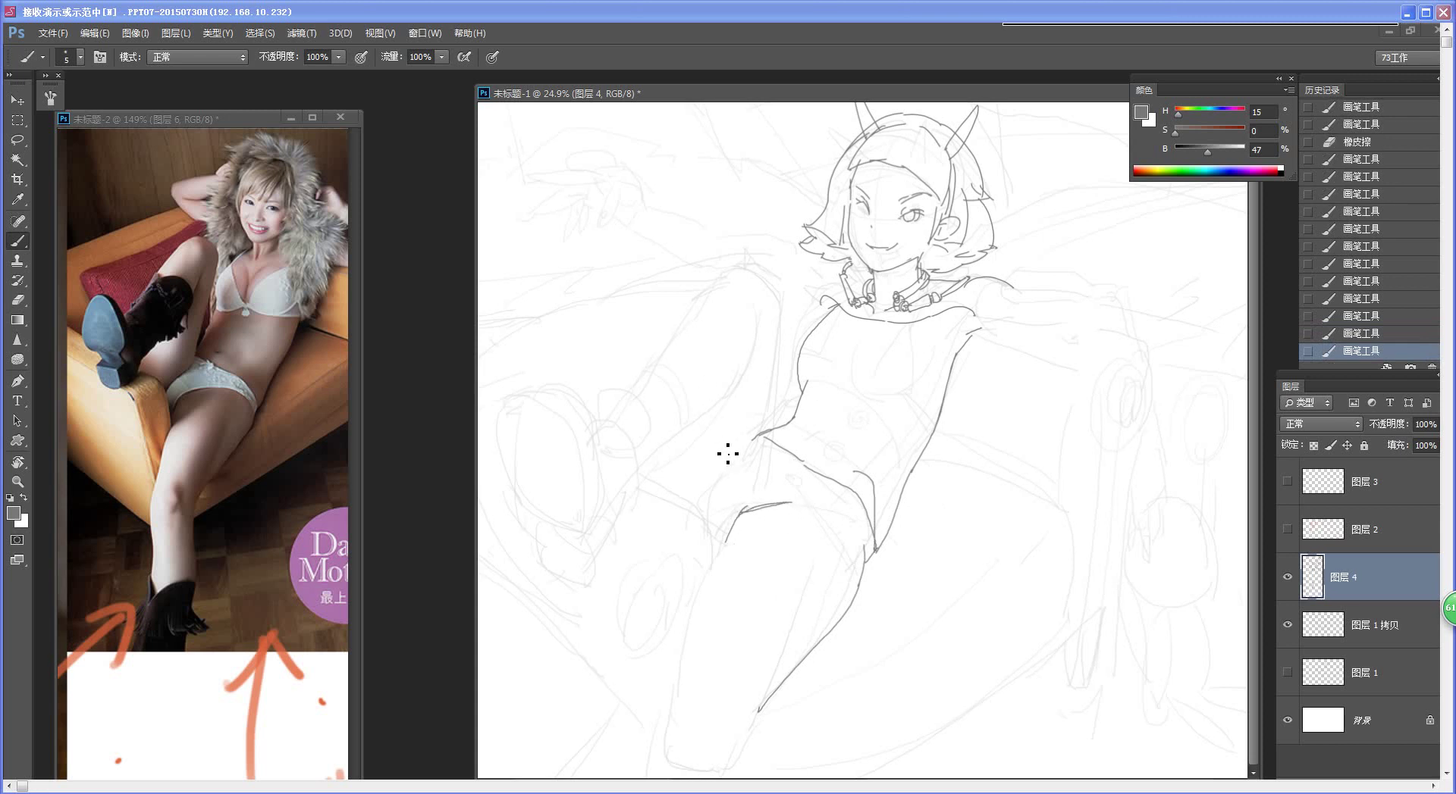
pyautogui.moveTo(728, 492); pyautogui.dragTo(718, 491)
pyautogui.hotkey('ctrl', 'z')
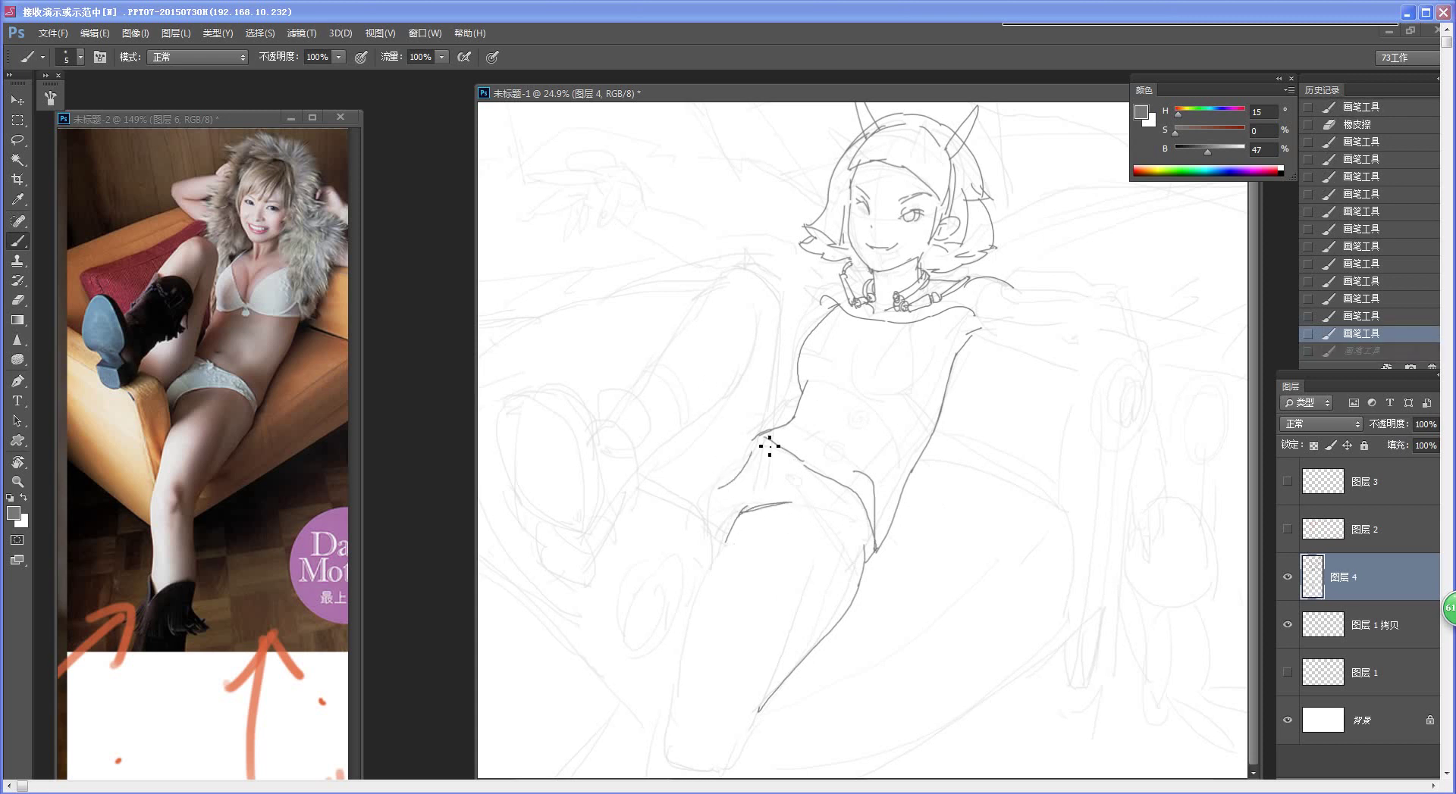
pyautogui.moveTo(765, 438); pyautogui.dragTo(731, 488)
pyautogui.hotkey('ctrl', 'z')
pyautogui.moveTo(765, 439)
pyautogui.mouseDown()
pyautogui.moveTo(764, 461)
pyautogui.moveTo(717, 493)
pyautogui.moveTo(757, 473)
pyautogui.moveTo(707, 492)
pyautogui.moveTo(713, 542)
pyautogui.mouseUp()
pyautogui.hotkey('ctrl', 'z')
pyautogui.hotkey('ctrl', 'z')
pyautogui.moveTo(719, 486); pyautogui.dragTo(708, 524)
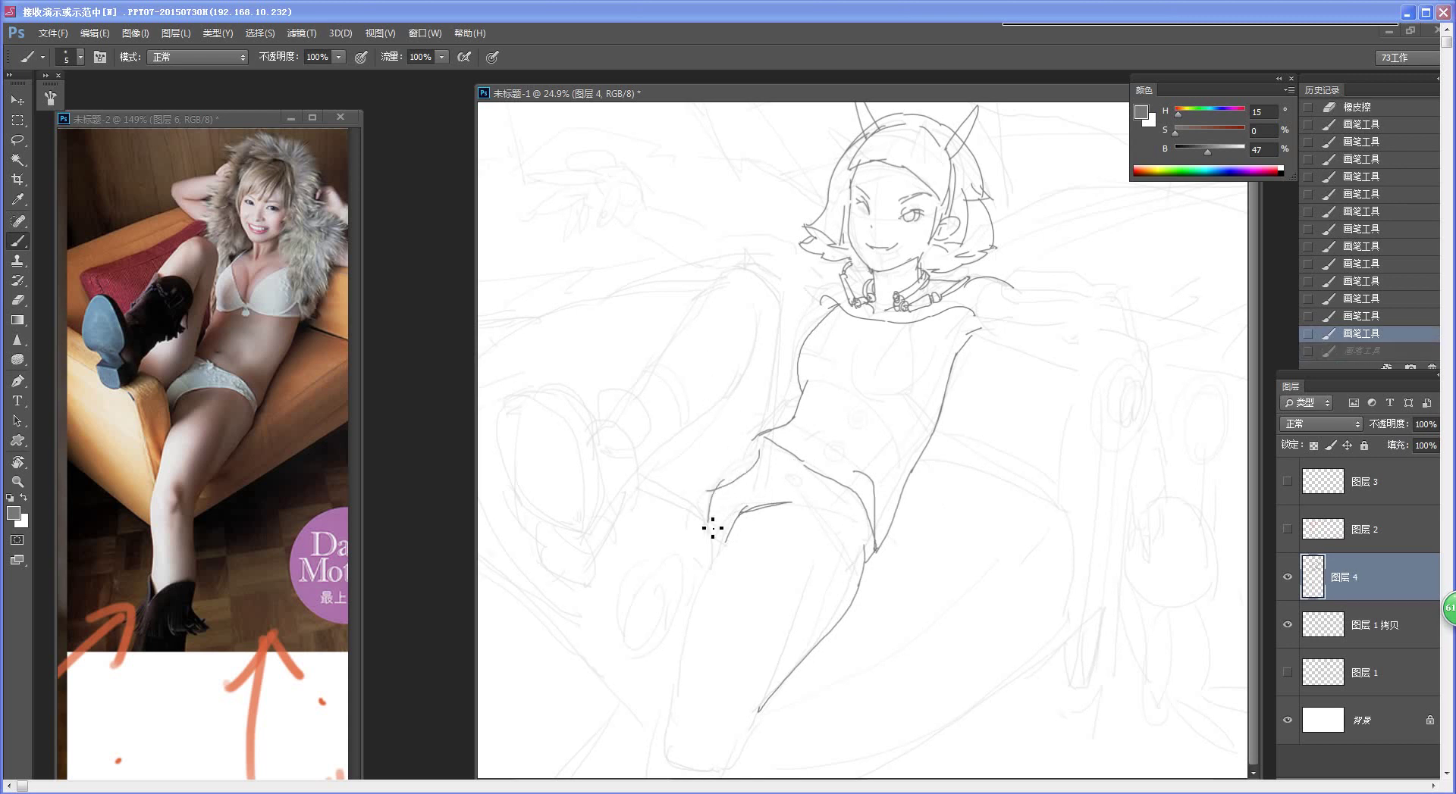
# Step: Draw the underside line of the bent thigh from below the boot down to the crotch, redoing the stroke
pyautogui.moveTo(645, 486)
pyautogui.mouseDown()
pyautogui.moveTo(715, 515)
pyautogui.moveTo(715, 571)
pyautogui.mouseUp()
pyautogui.moveTo(774, 511); pyautogui.dragTo(781, 474)
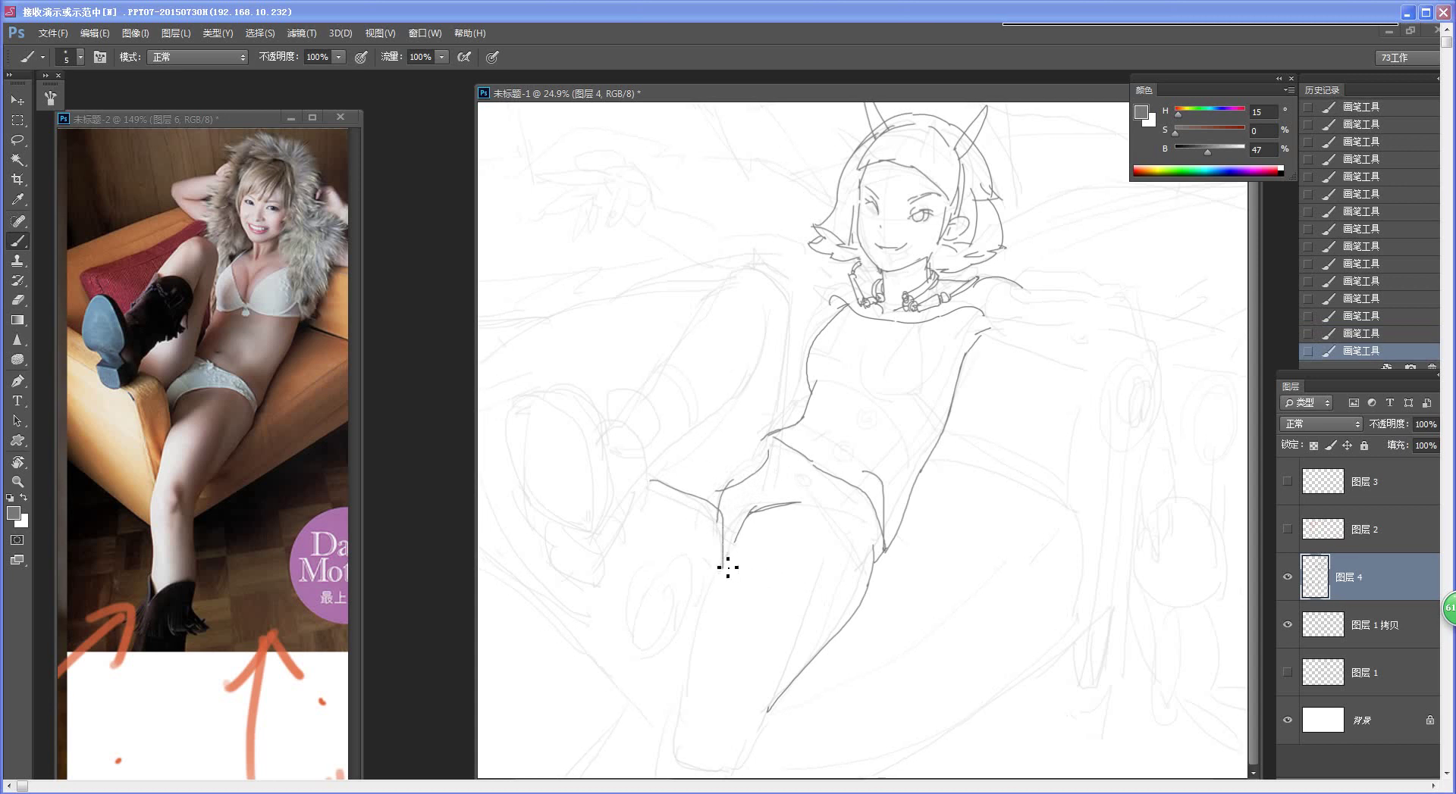
pyautogui.hotkey('ctrl', 'alt', 'z')
pyautogui.hotkey('ctrl', 'alt', 'z')
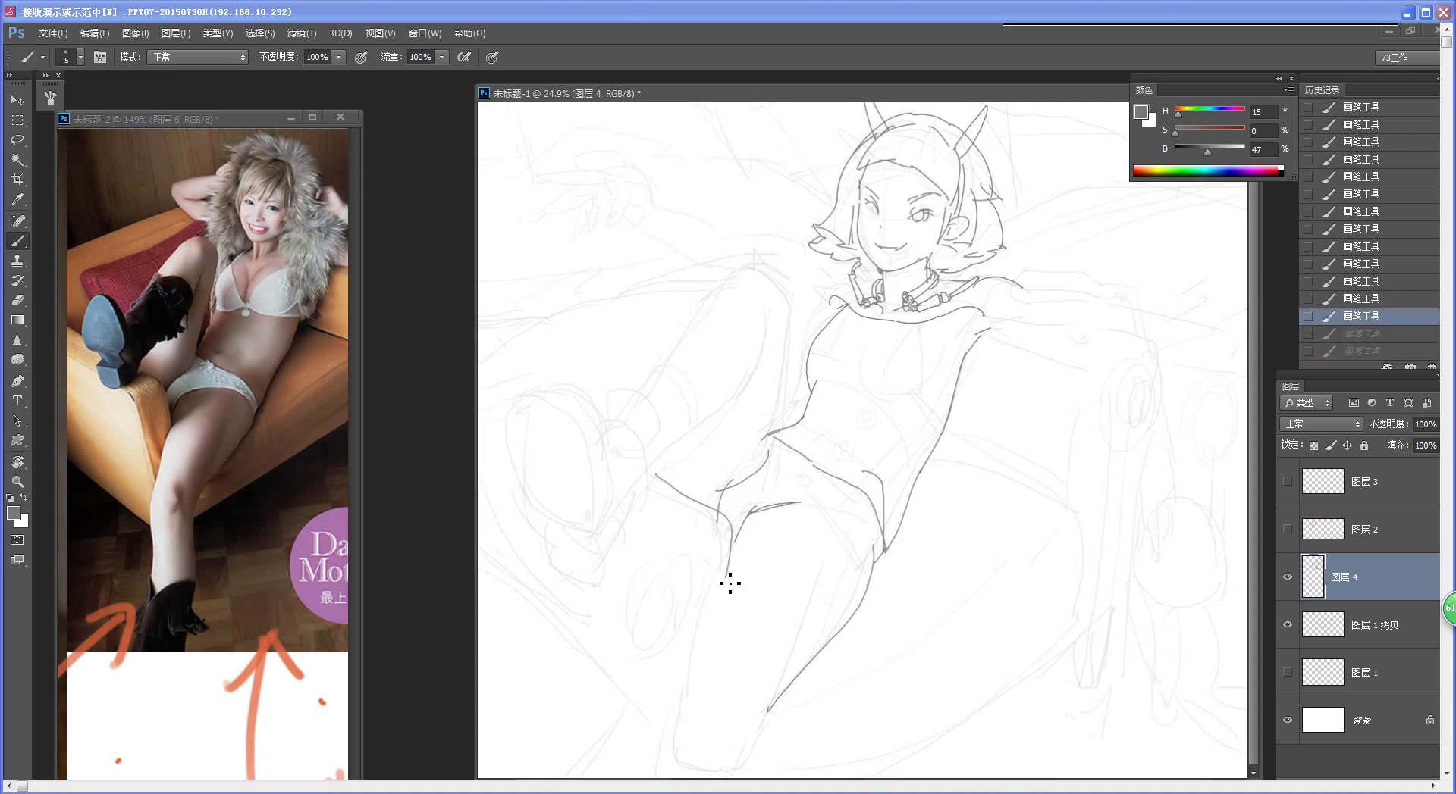
pyautogui.hotkey('ctrl', 'alt', 'z')
pyautogui.moveTo(647, 470); pyautogui.dragTo(722, 576)
pyautogui.hotkey('ctrl', 'alt', 'z')
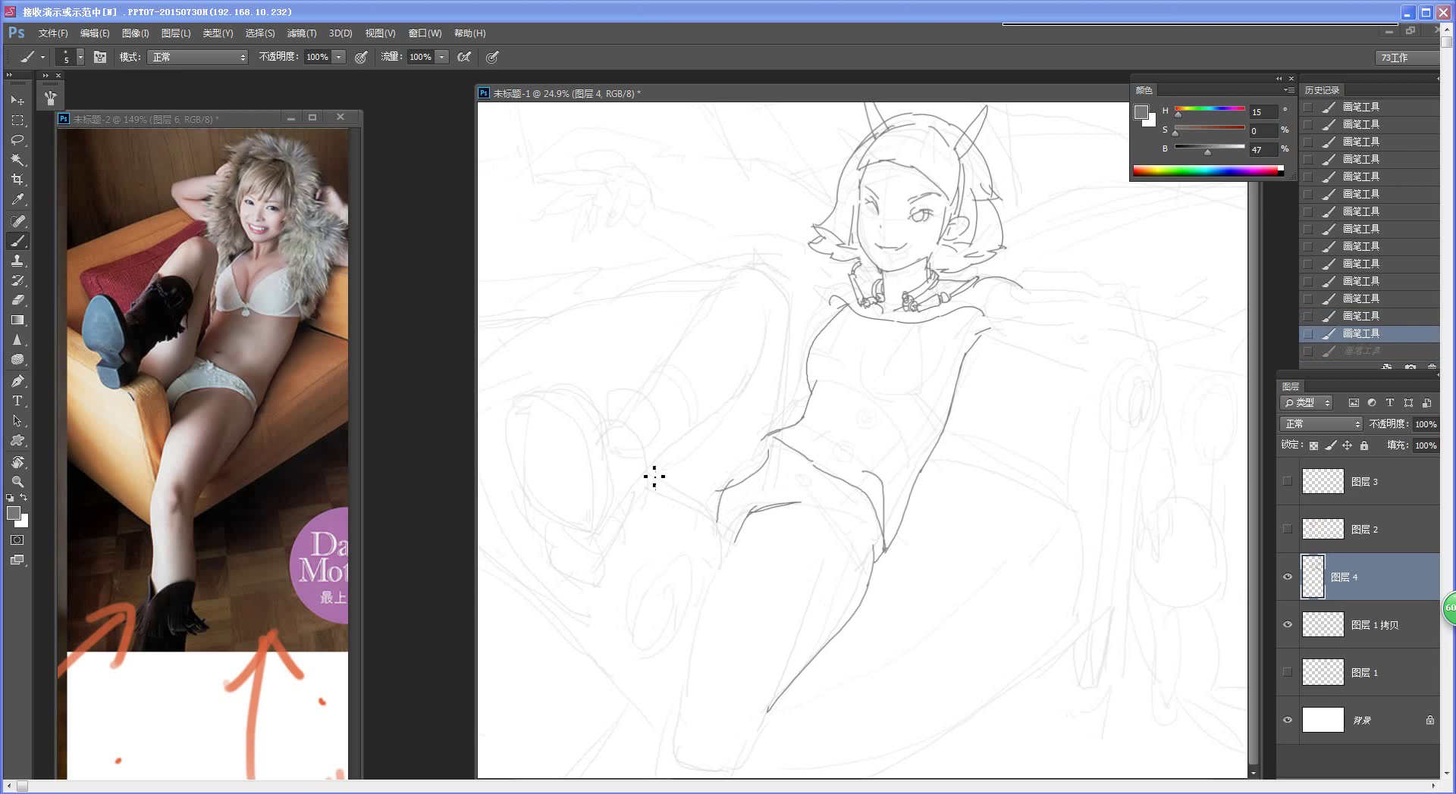
pyautogui.moveTo(643, 470); pyautogui.dragTo(718, 510)
pyautogui.hotkey('ctrl', 'alt', 'z')
pyautogui.moveTo(634, 470)
pyautogui.mouseDown()
pyautogui.moveTo(705, 503)
pyautogui.moveTo(730, 578)
pyautogui.mouseUp()
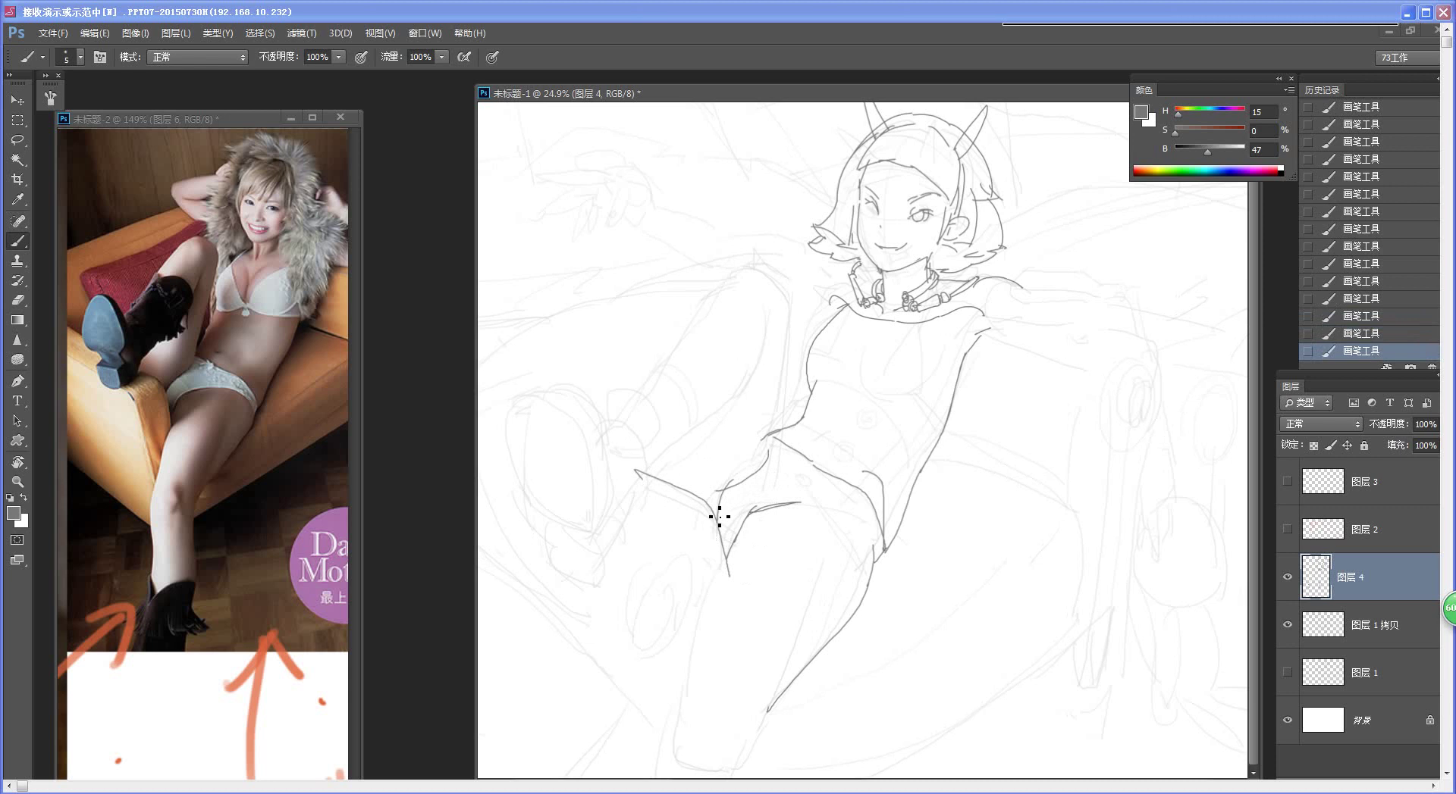
# Step: Erase the overlapping lines at the crotch where the bent thigh meets the extended one
pyautogui.press('e')
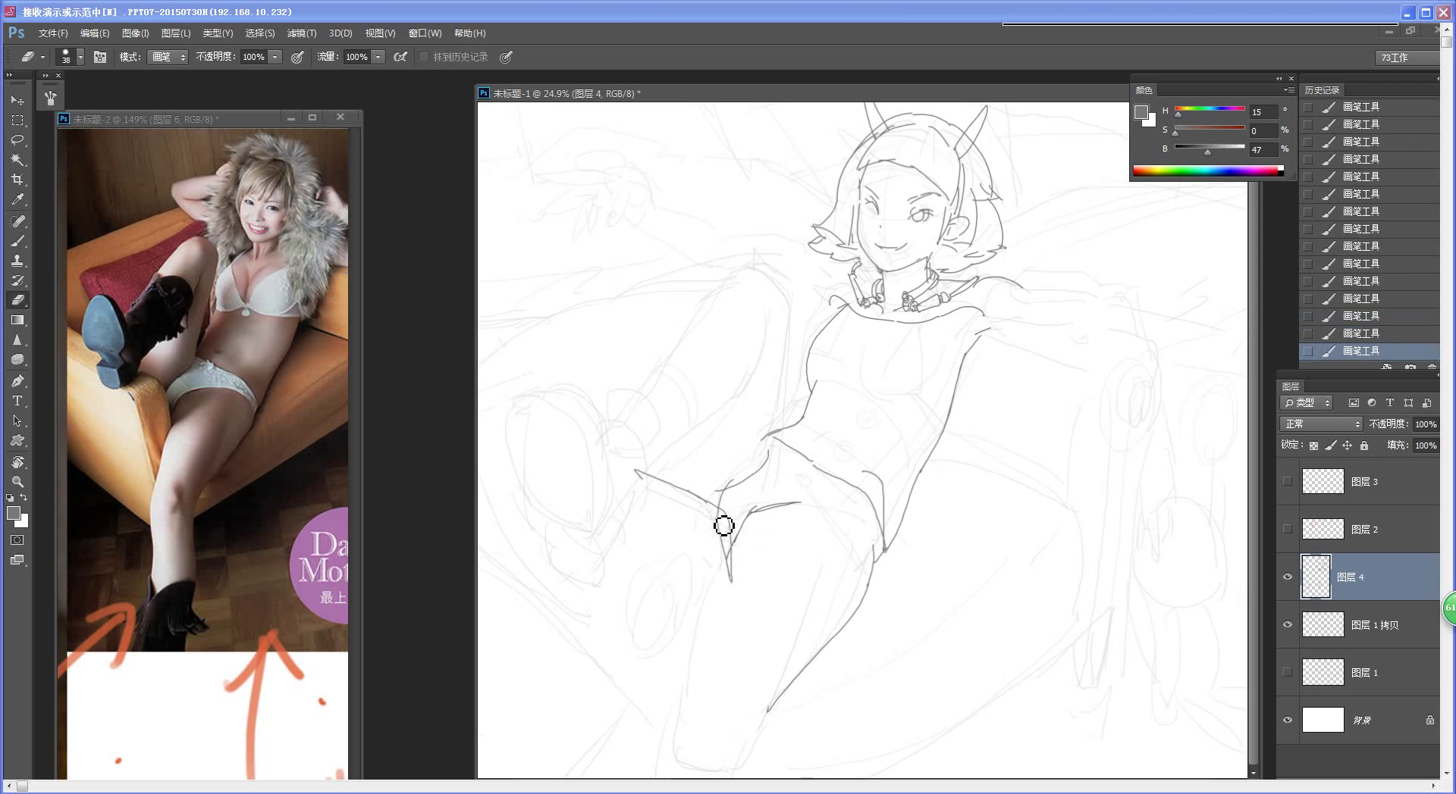
pyautogui.moveTo(728, 535); pyautogui.dragTo(732, 569)
pyautogui.press('b')
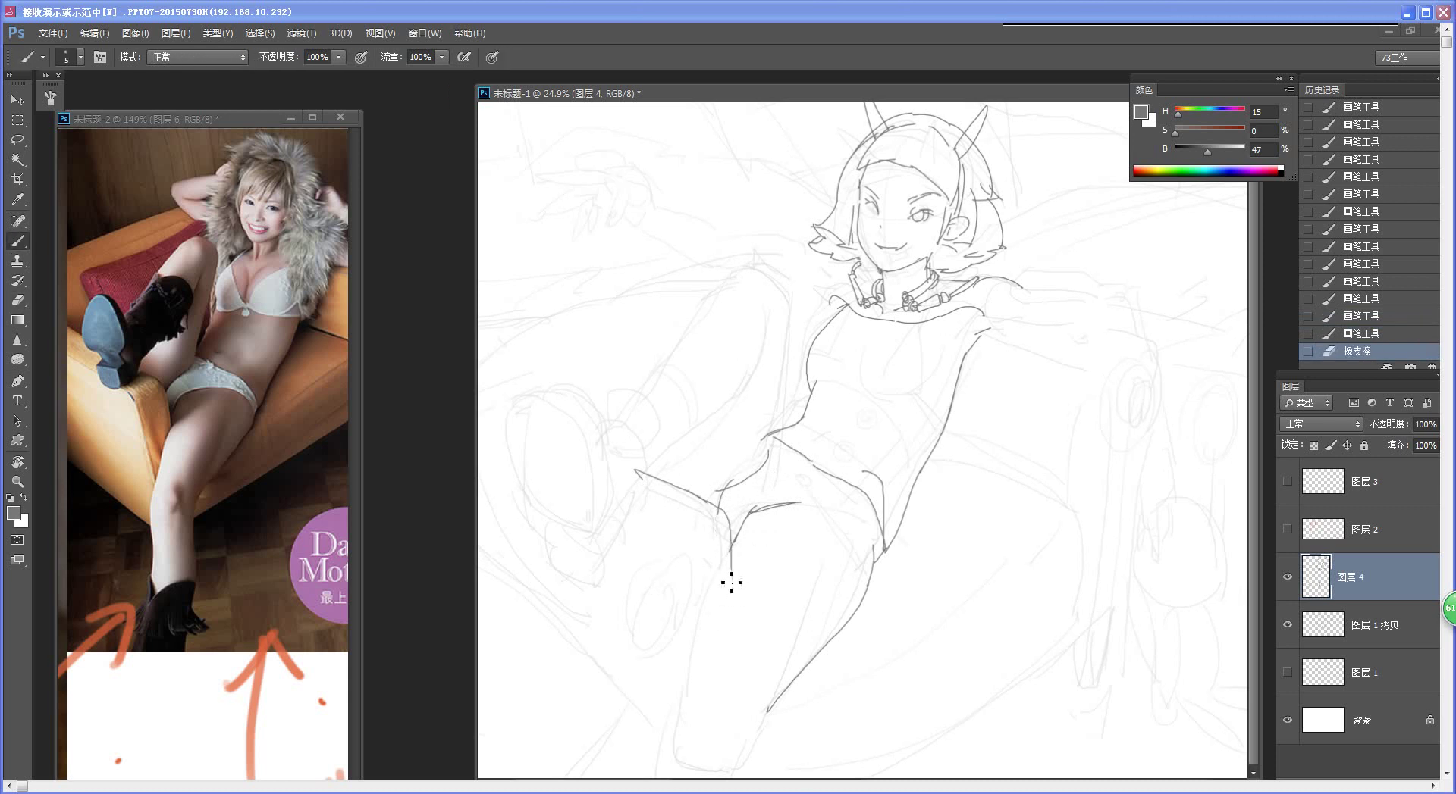
# Step: Draw the inner contour of the extended leg from the crotch down past the knee, redoing the stroke
pyautogui.hotkey('ctrl', 'z')
pyautogui.moveTo(740, 555); pyautogui.dragTo(707, 661)
pyautogui.hotkey('ctrl', 'z')
pyautogui.moveTo(740, 554); pyautogui.dragTo(676, 744)
pyautogui.hotkey('ctrl', 'z')
pyautogui.moveTo(741, 544)
pyautogui.mouseDown()
pyautogui.moveTo(708, 729)
pyautogui.moveTo(674, 747)
pyautogui.mouseUp()
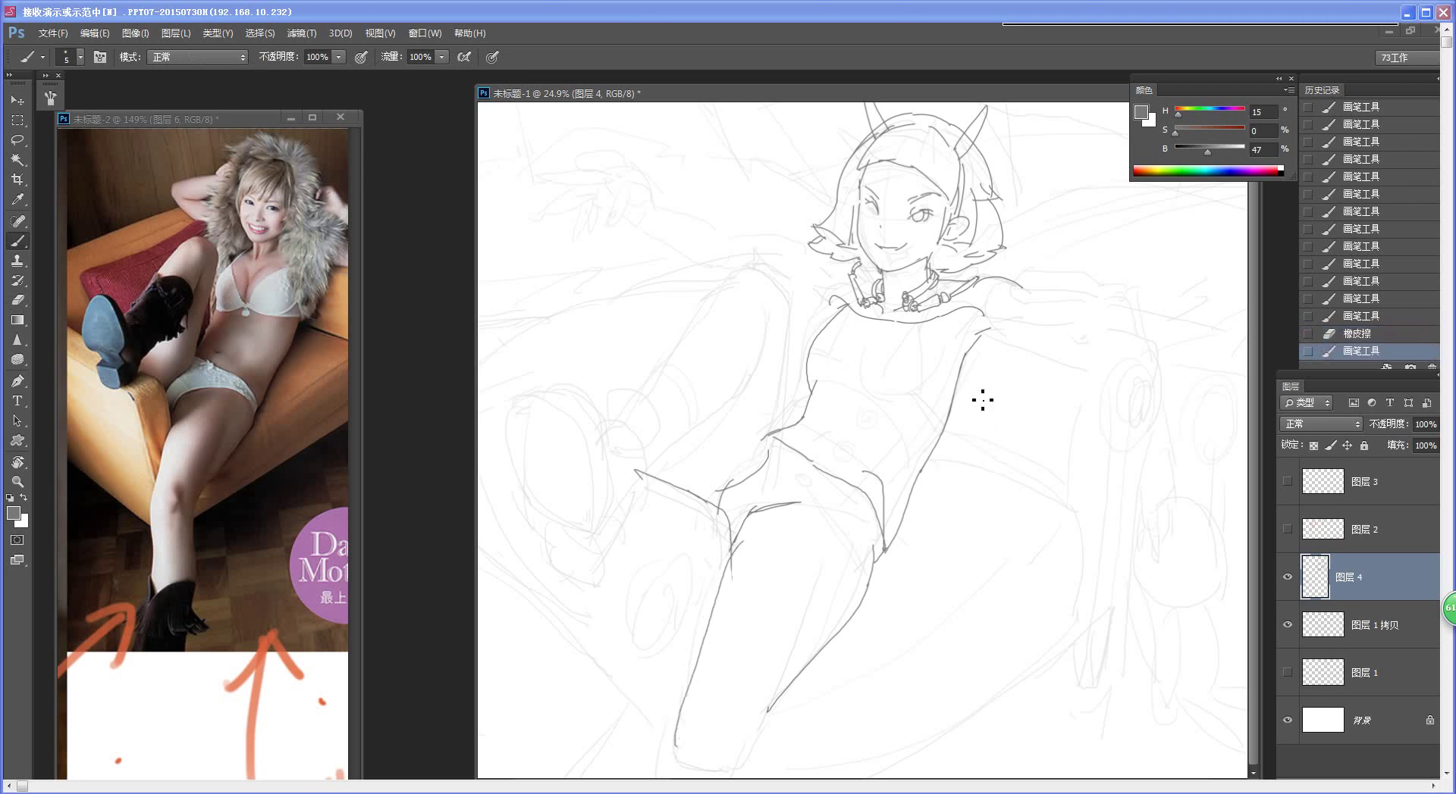
# Step: Draw the extended leg's second lower contour from mid-thigh to the shin, trim the overlapping thigh line, and lengthen the opposite contour
pyautogui.moveTo(882, 528); pyautogui.dragTo(901, 515)
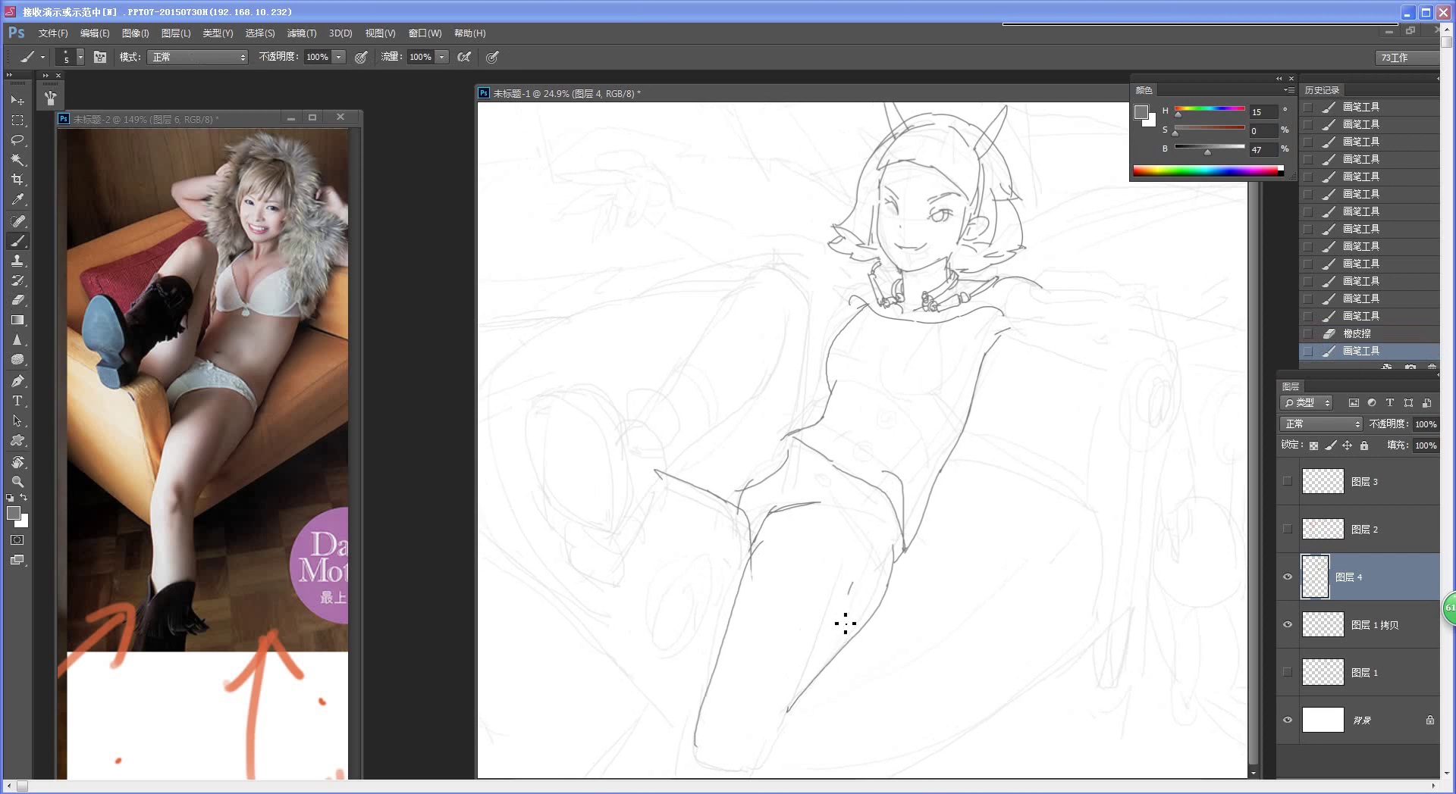
pyautogui.moveTo(845, 624); pyautogui.dragTo(795, 736)
pyautogui.hotkey('ctrl', 'z')
pyautogui.moveTo(774, 767); pyautogui.dragTo(762, 772)
pyautogui.press('e')
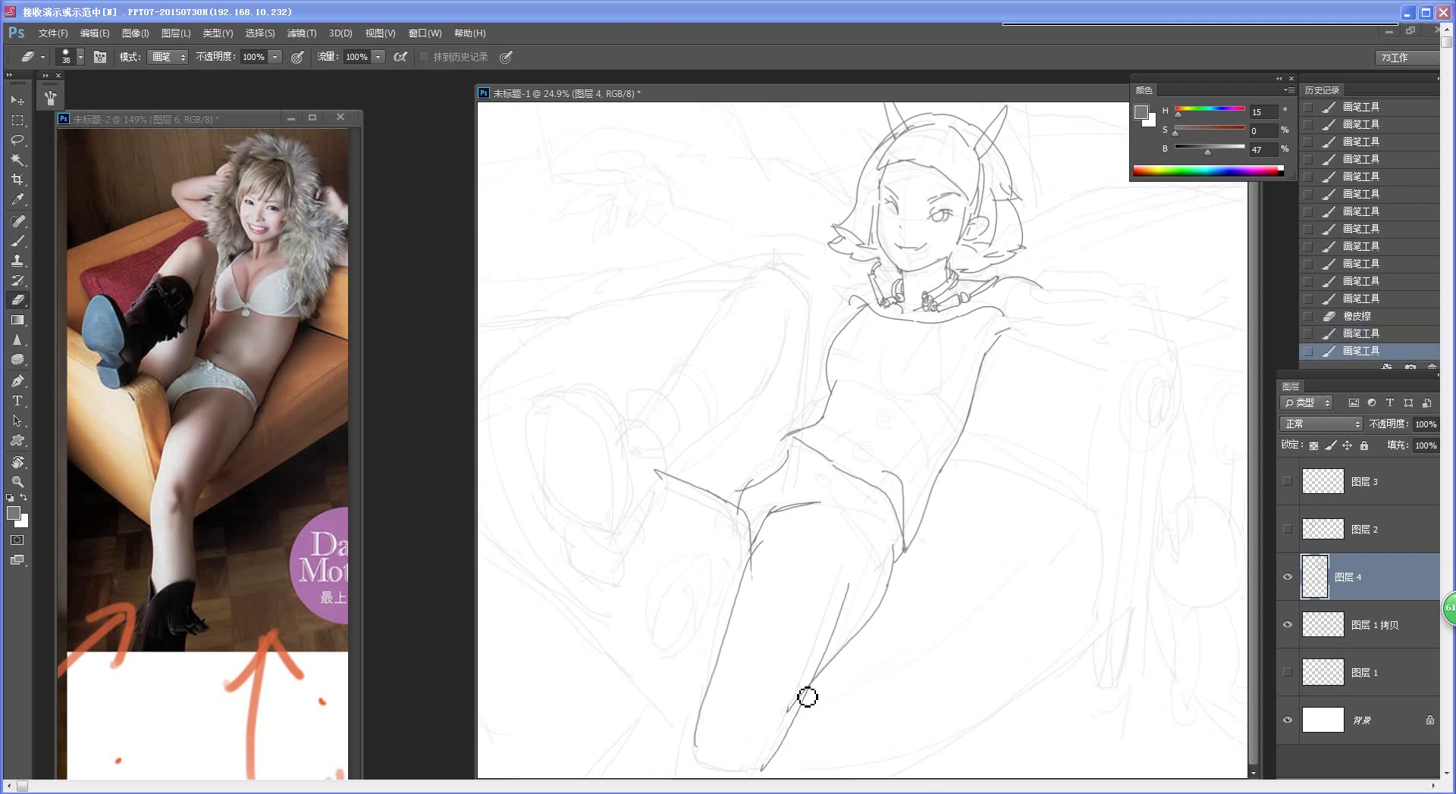
pyautogui.moveTo(806, 696); pyautogui.dragTo(804, 707)
pyautogui.press('b')
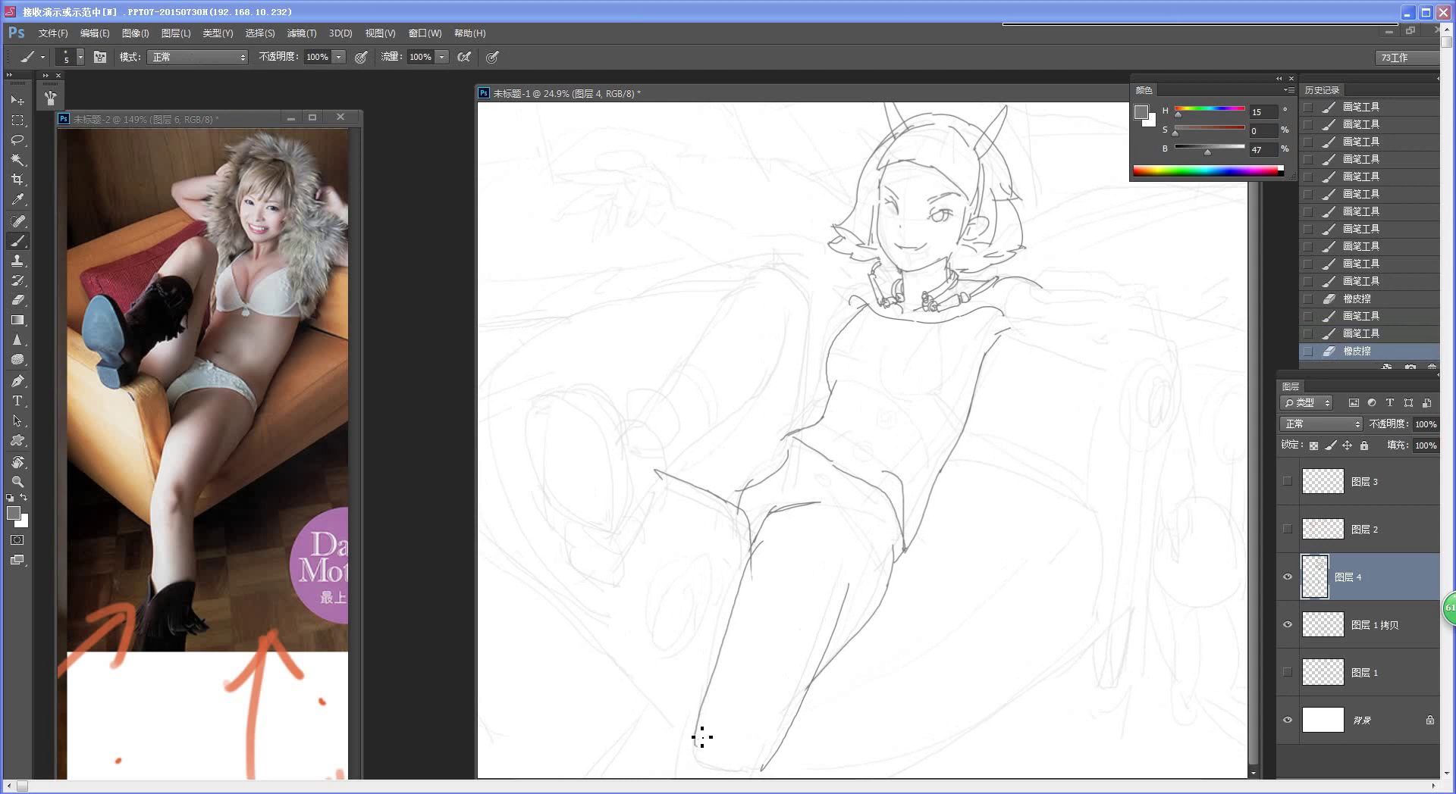
pyautogui.moveTo(702, 737); pyautogui.dragTo(690, 777)
# Step: Draw the rounded top of the bent knee and the thigh contour from it down to the waist tip, redoing strokes
pyautogui.scroll(-3, 816, 566)
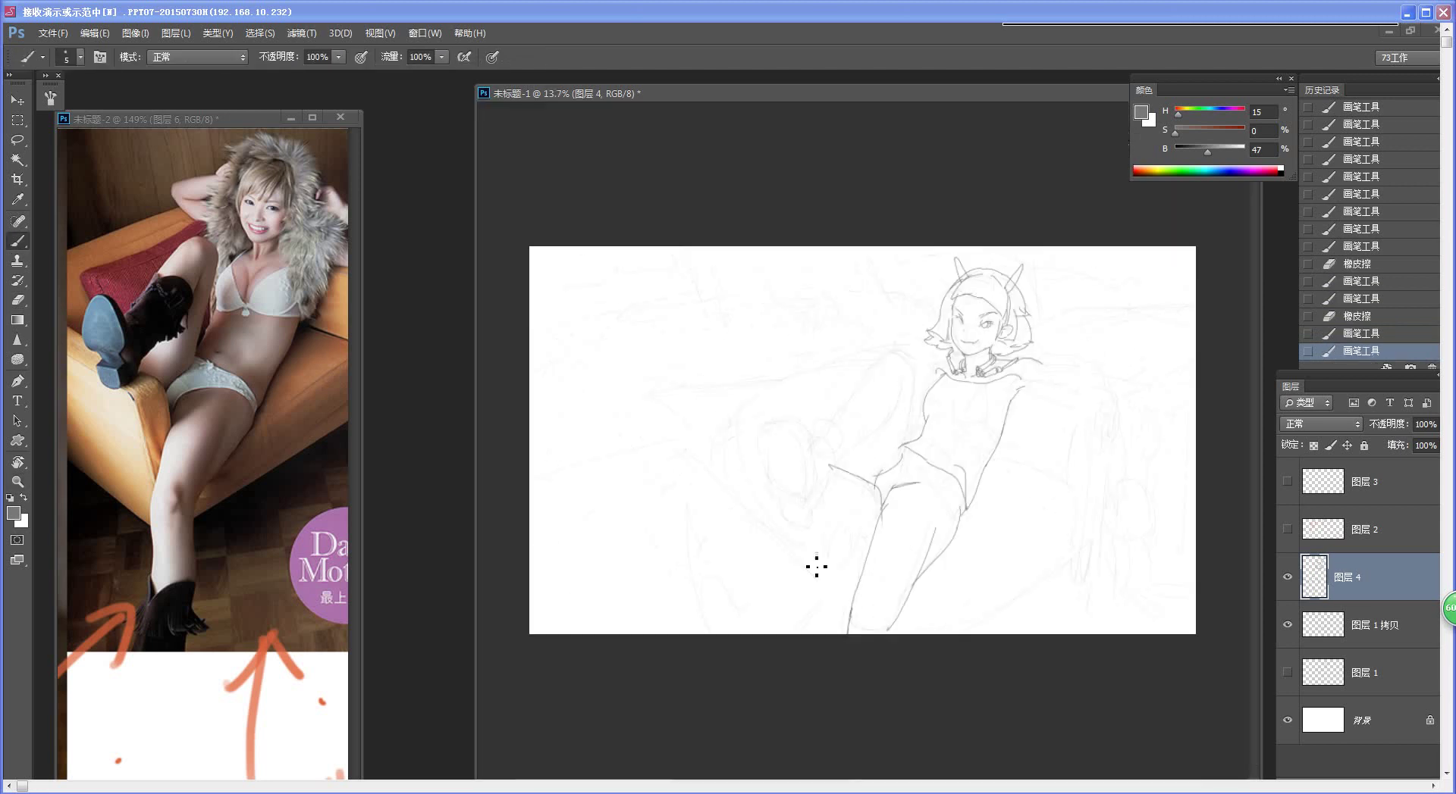
pyautogui.scroll(3, 1008, 510)
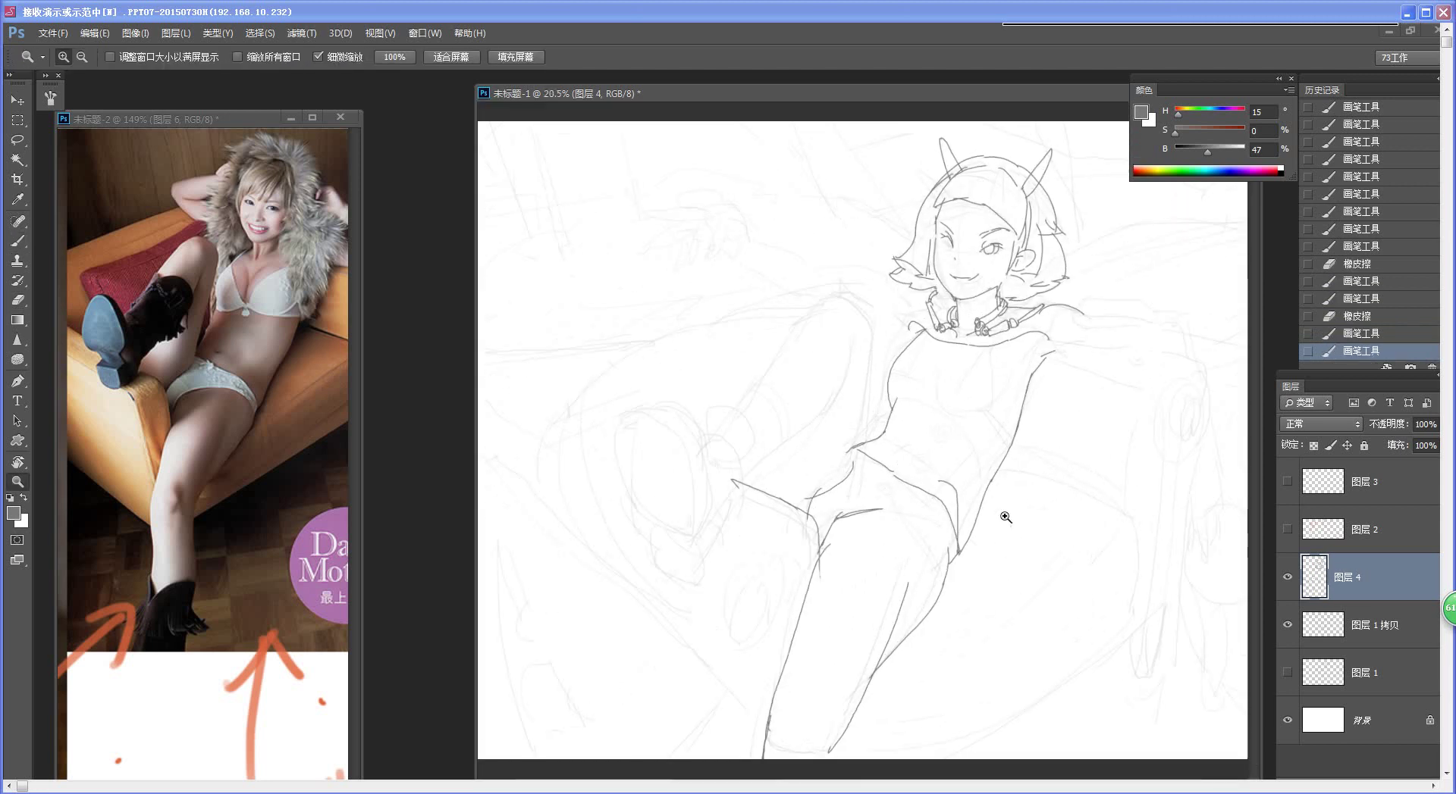
pyautogui.moveTo(836, 367); pyautogui.dragTo(819, 436)
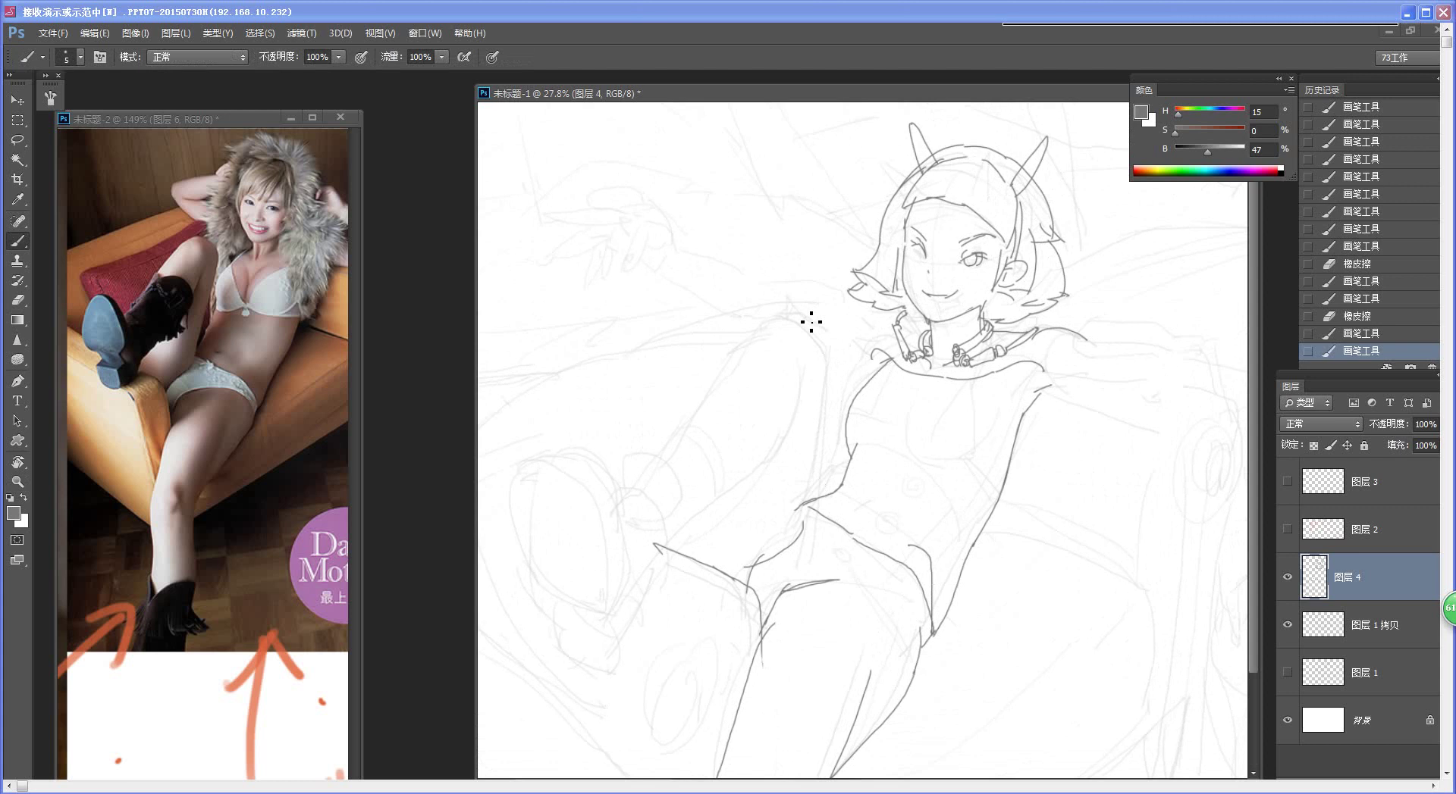
pyautogui.moveTo(810, 322)
pyautogui.mouseDown()
pyautogui.moveTo(846, 347)
pyautogui.moveTo(831, 382)
pyautogui.moveTo(784, 324)
pyautogui.moveTo(800, 315)
pyautogui.moveTo(835, 337)
pyautogui.moveTo(838, 385)
pyautogui.moveTo(840, 344)
pyautogui.moveTo(822, 425)
pyautogui.mouseUp()
pyautogui.hotkey('ctrl', 'z')
pyautogui.hotkey('ctrl', 'z')
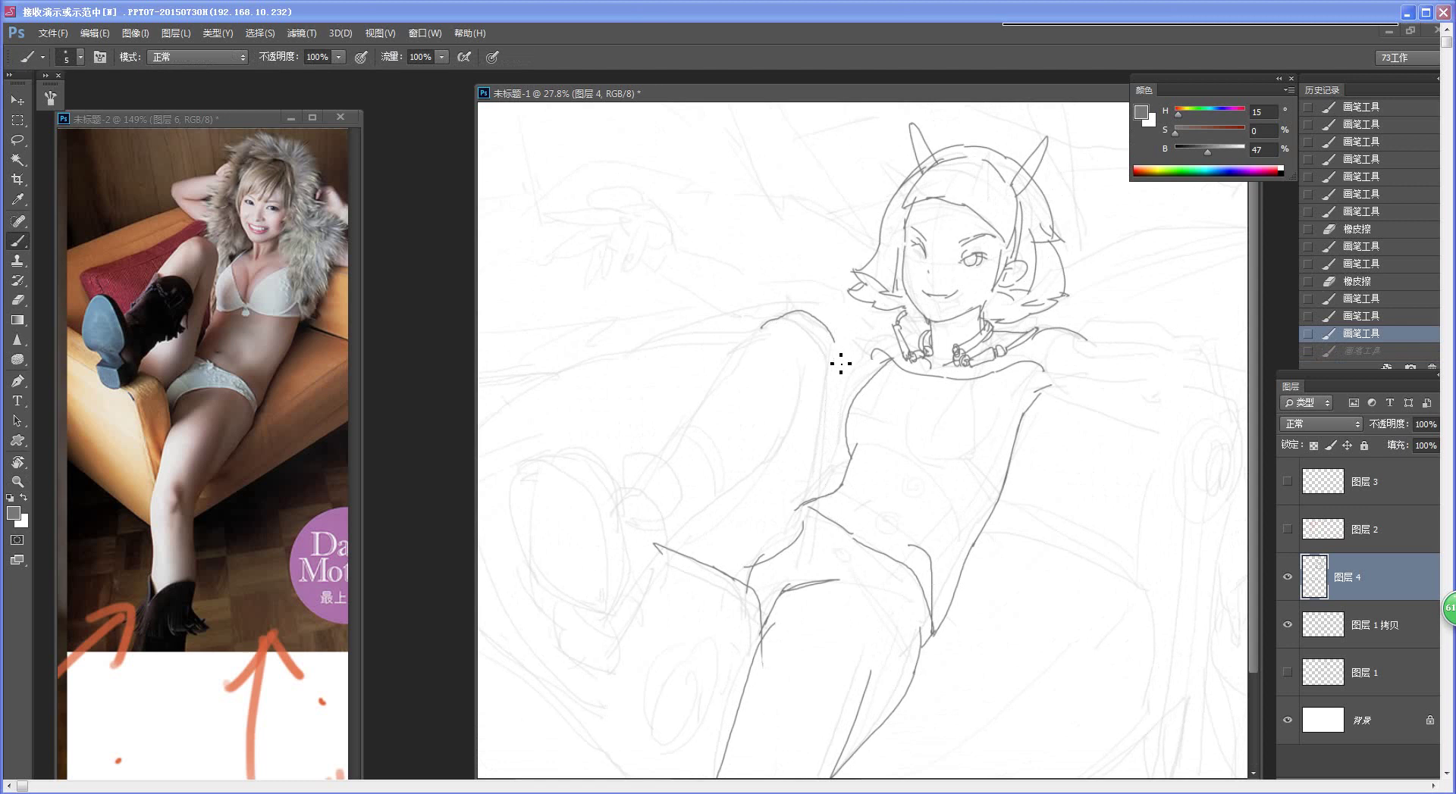
pyautogui.hotkey('ctrl', 'z')
pyautogui.hotkey('ctrl', 'z')
pyautogui.moveTo(838, 335); pyautogui.dragTo(805, 525)
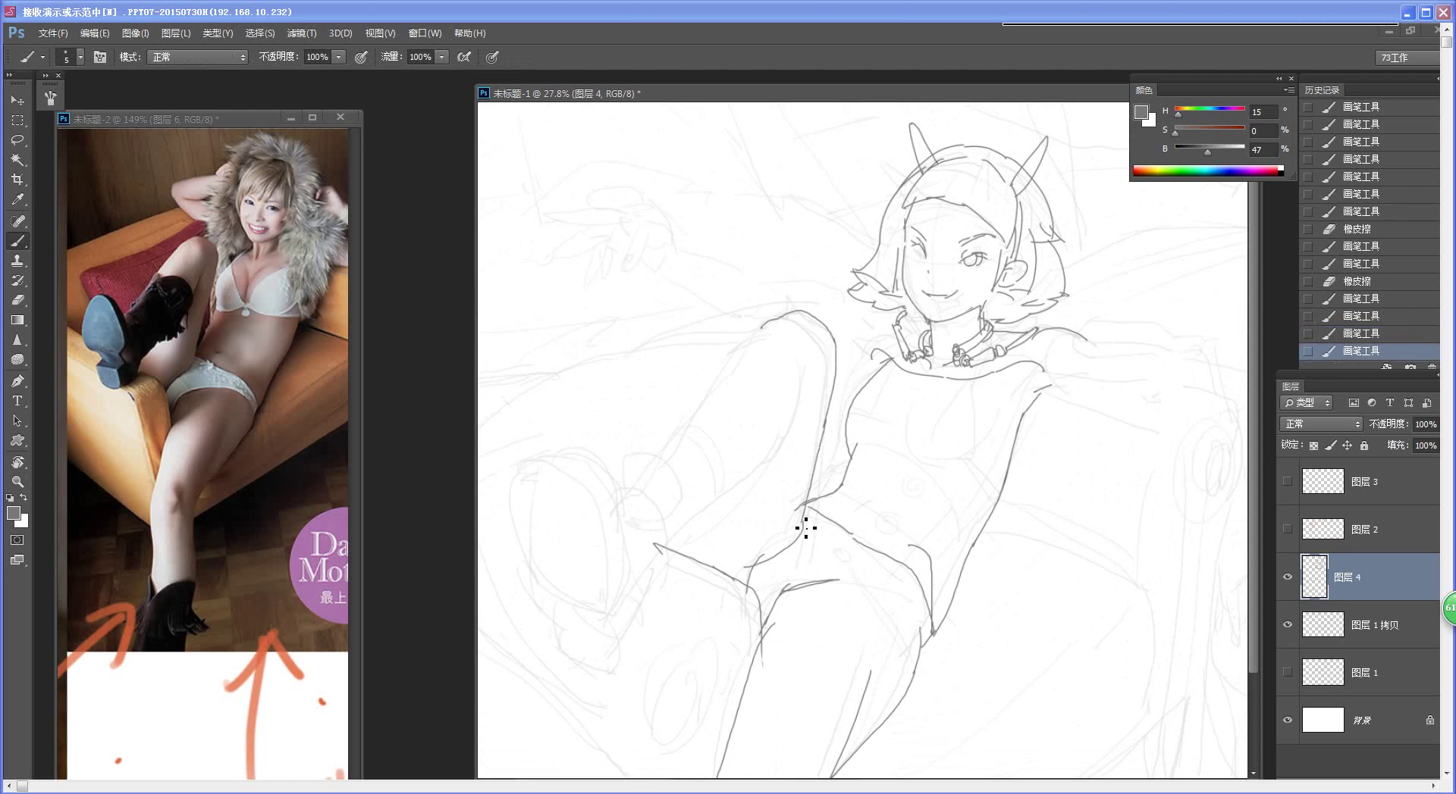
pyautogui.hotkey('ctrl', 'z')
pyautogui.moveTo(827, 422); pyautogui.dragTo(808, 529)
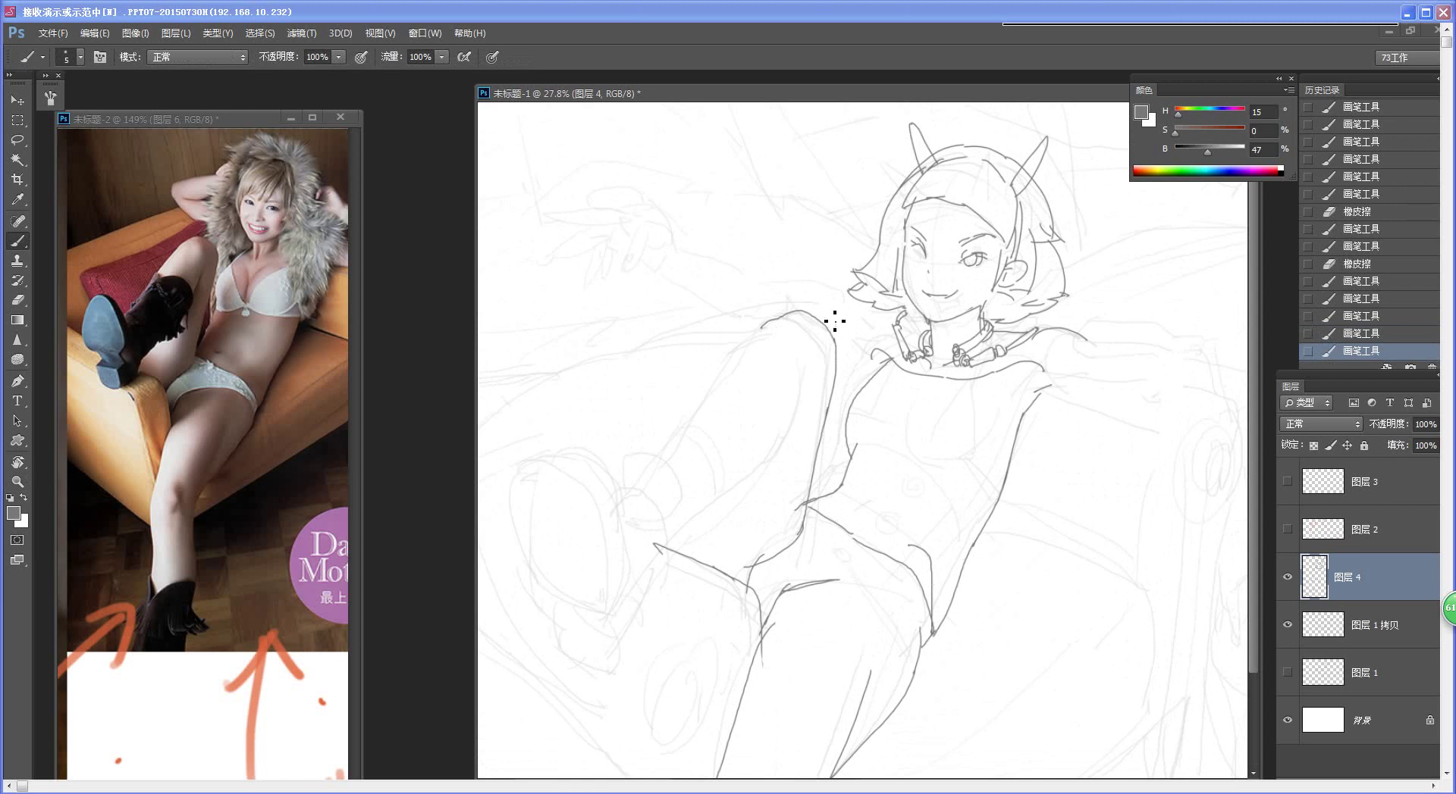
# Step: Lasso the bent knee's top curve, move it slightly upward and deselect it
pyautogui.press('l')
pyautogui.moveTo(845, 342)
pyautogui.mouseDown()
pyautogui.moveTo(728, 356)
pyautogui.moveTo(849, 352)
pyautogui.moveTo(838, 302)
pyautogui.moveTo(815, 308)
pyautogui.mouseUp()
pyautogui.press('v')
pyautogui.hotkey('ctrl', 'd')
pyautogui.press('b')
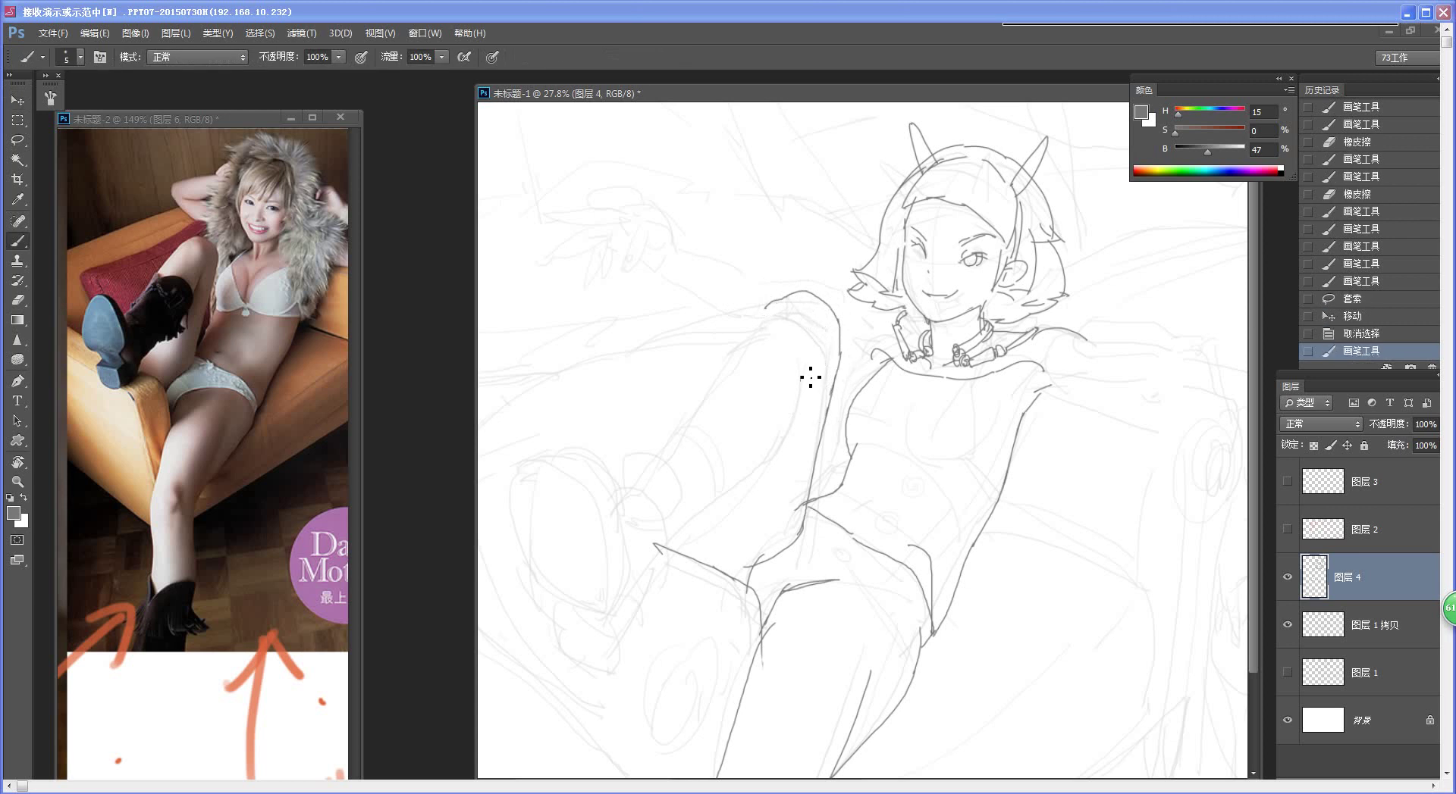
# Step: Draw the calf contour of the bent leg from behind the knee down to the ankle, redoing the lower part
pyautogui.moveTo(808, 358)
pyautogui.mouseDown()
pyautogui.moveTo(801, 405)
pyautogui.moveTo(751, 475)
pyautogui.moveTo(658, 562)
pyautogui.mouseUp()
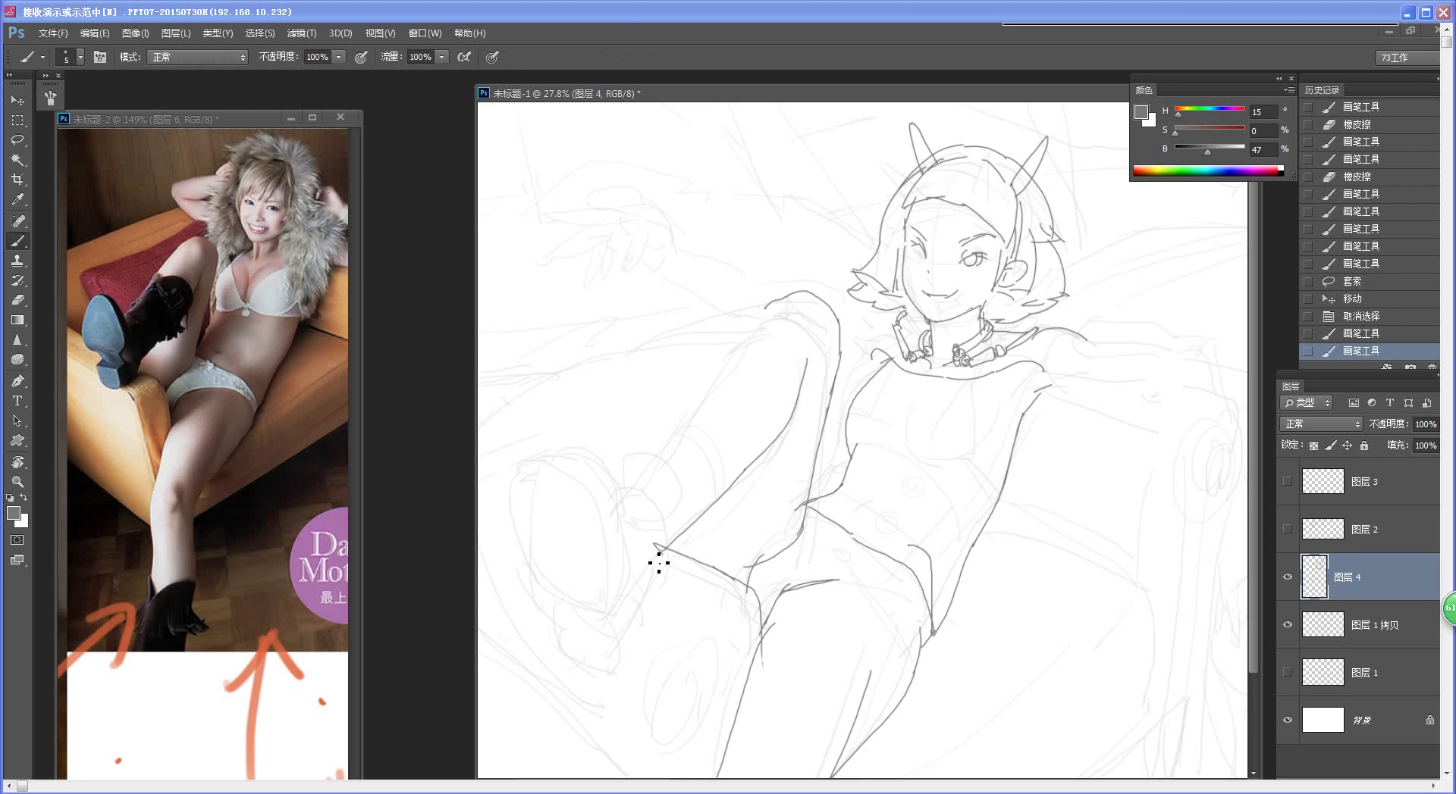
pyautogui.hotkey('ctrl', 'z')
pyautogui.moveTo(739, 475); pyautogui.dragTo(645, 574)
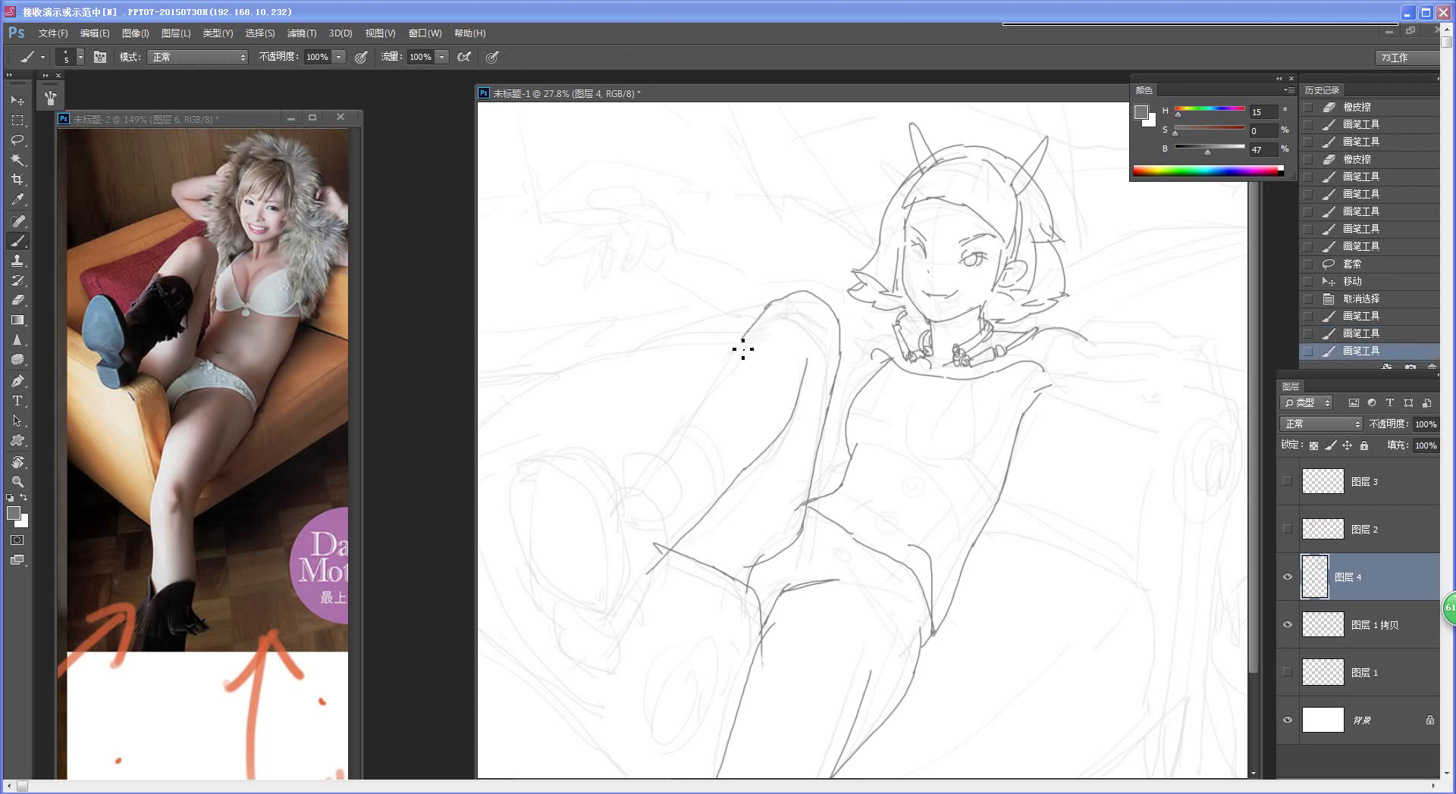
# Step: Draw the shin contour of the bent leg from the knee down to the ankle and clean up the line at the knee's top
pyautogui.moveTo(742, 352); pyautogui.dragTo(686, 419)
pyautogui.hotkey('ctrl', 'z')
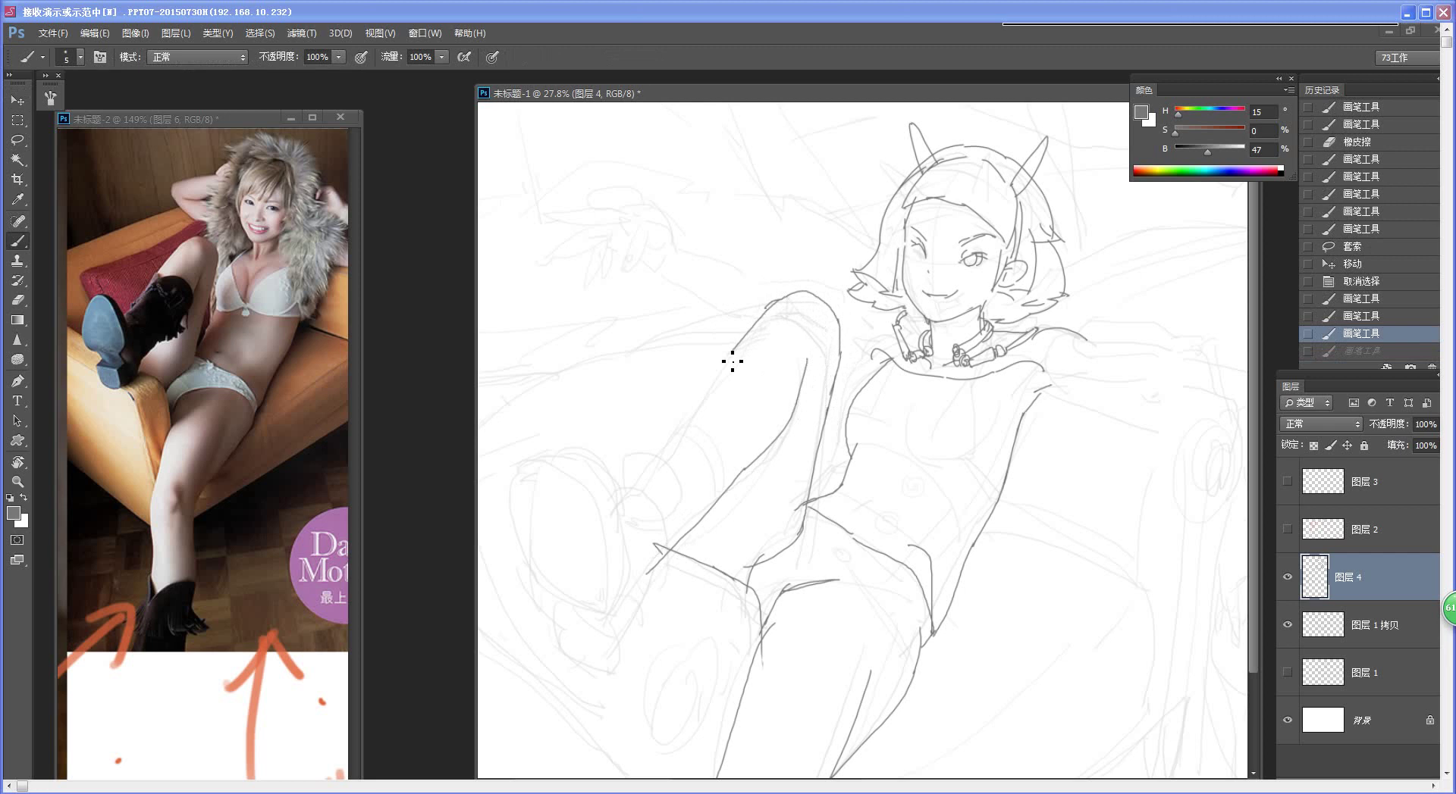
pyautogui.moveTo(732, 361); pyautogui.dragTo(621, 504)
pyautogui.keyDown('alt'); pyautogui.click(699, 333); pyautogui.keyUp('alt')
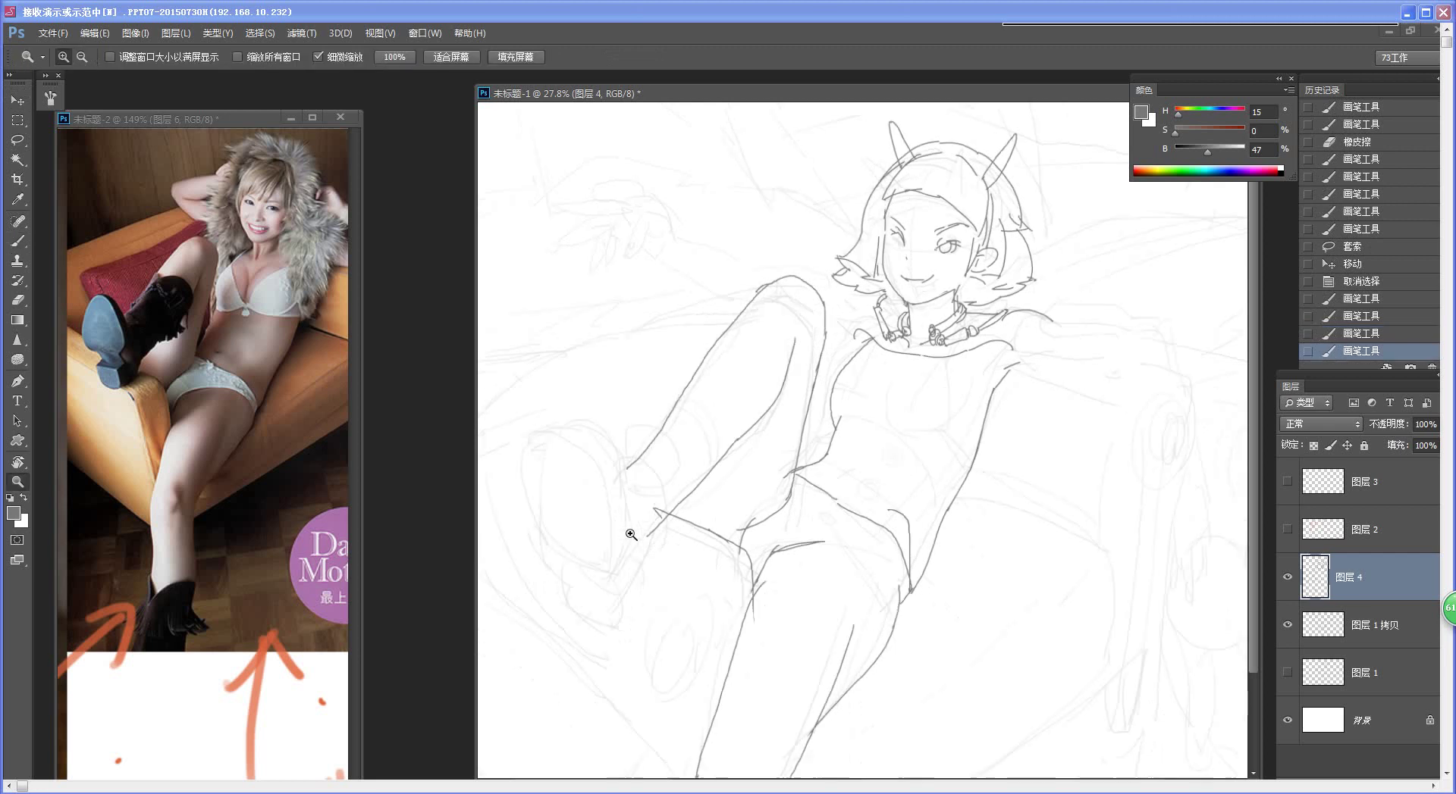
pyautogui.scroll(3, 887, 390)
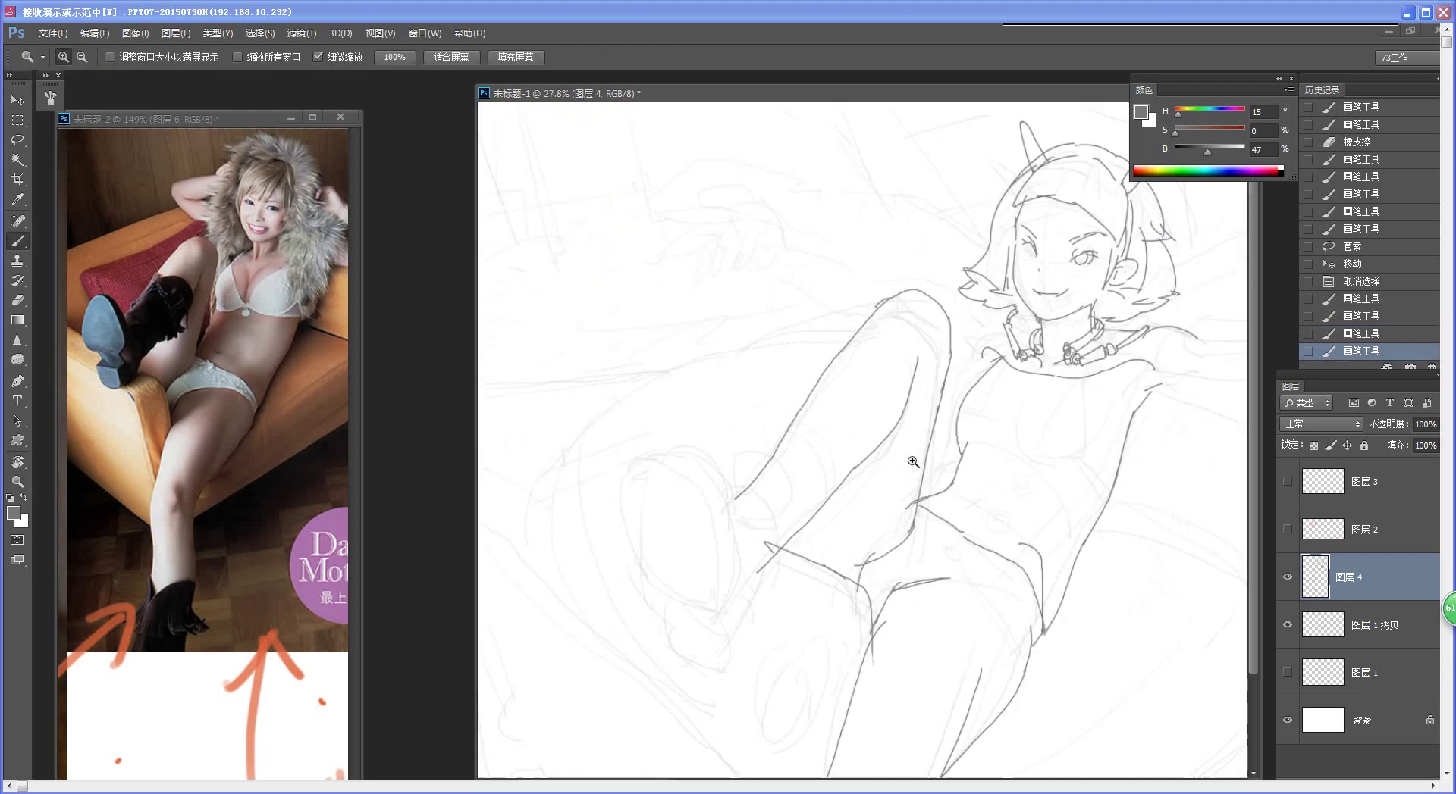
pyautogui.press('e')
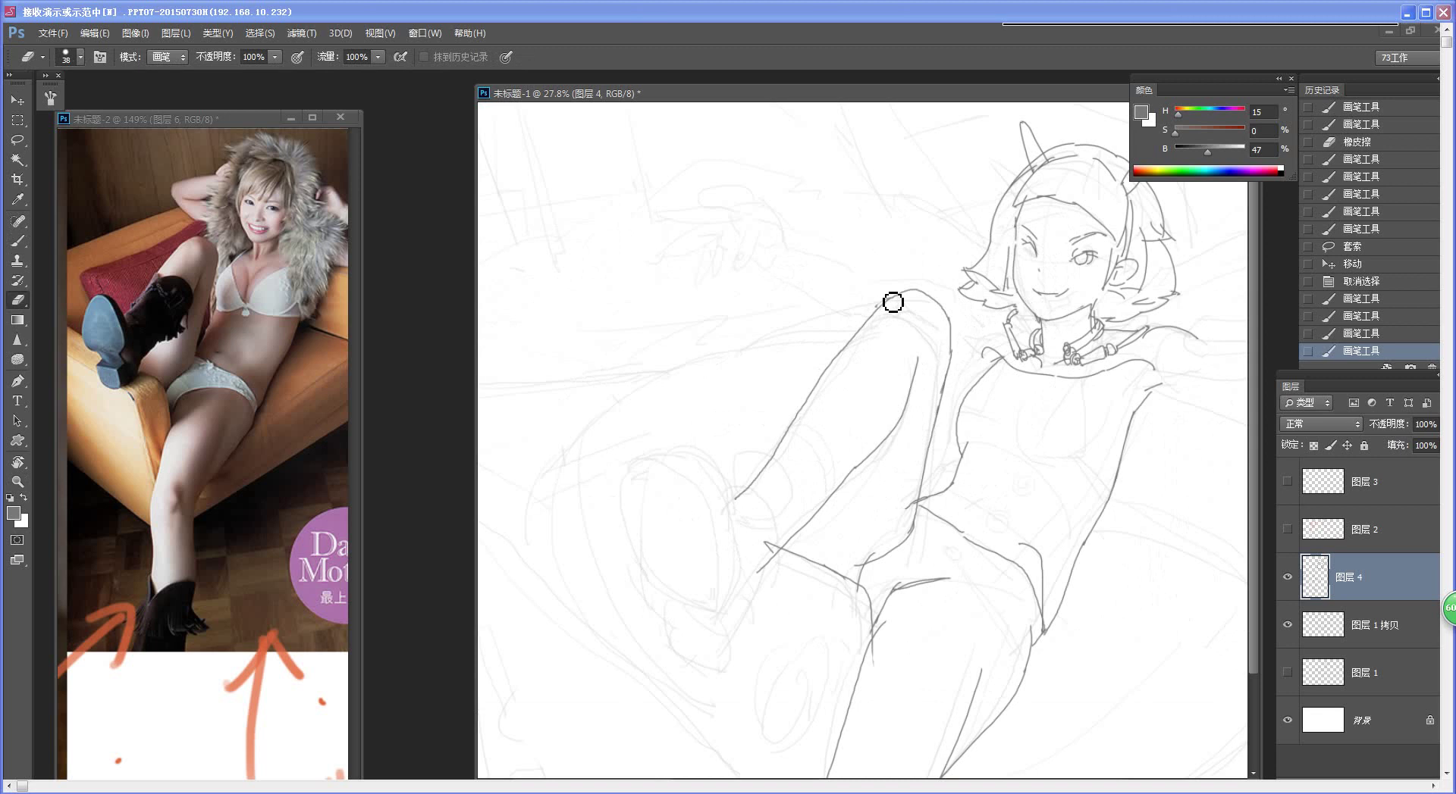
pyautogui.moveTo(929, 273); pyautogui.dragTo(913, 292)
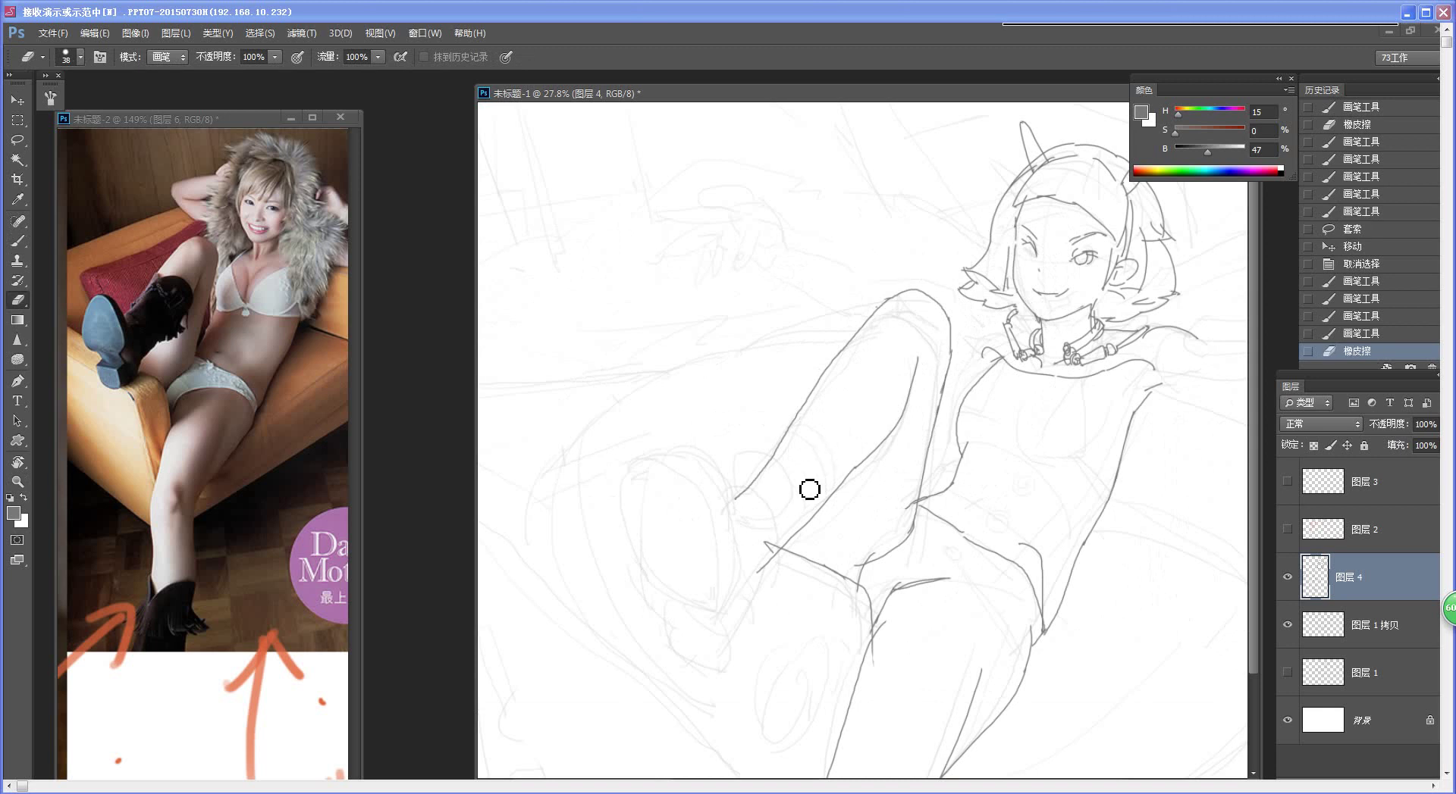
# Step: Draw the curved cuff line across the middle of the bent lower leg
pyautogui.press('b')
pyautogui.moveTo(782, 510); pyautogui.dragTo(785, 473)
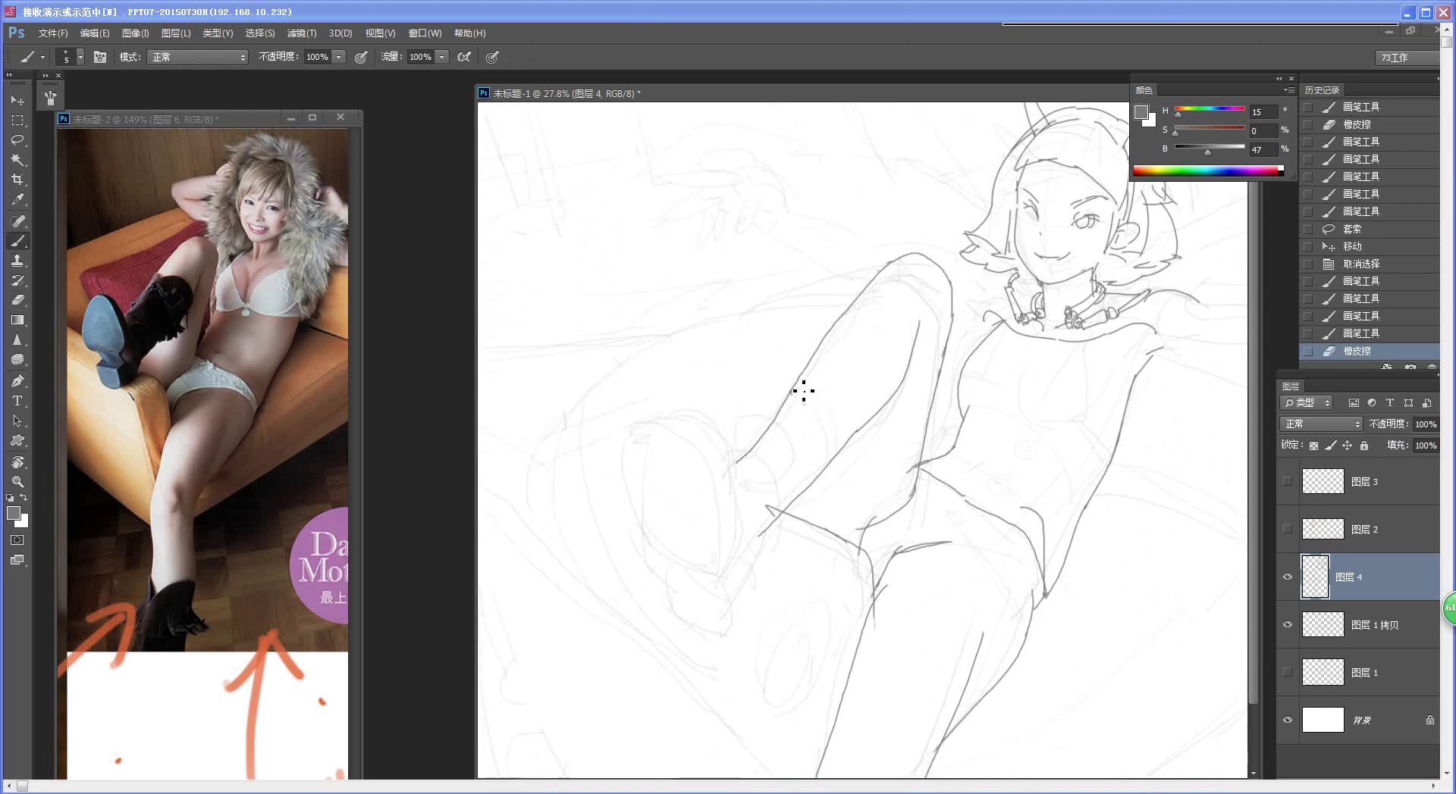
pyautogui.moveTo(799, 389)
pyautogui.mouseDown()
pyautogui.moveTo(835, 428)
pyautogui.moveTo(827, 451)
pyautogui.moveTo(829, 420)
pyautogui.moveTo(822, 390)
pyautogui.mouseUp()
# Step: Erase the bent leg's shin contour and redraw it from below the knee down to the ankle
pyautogui.press('e')
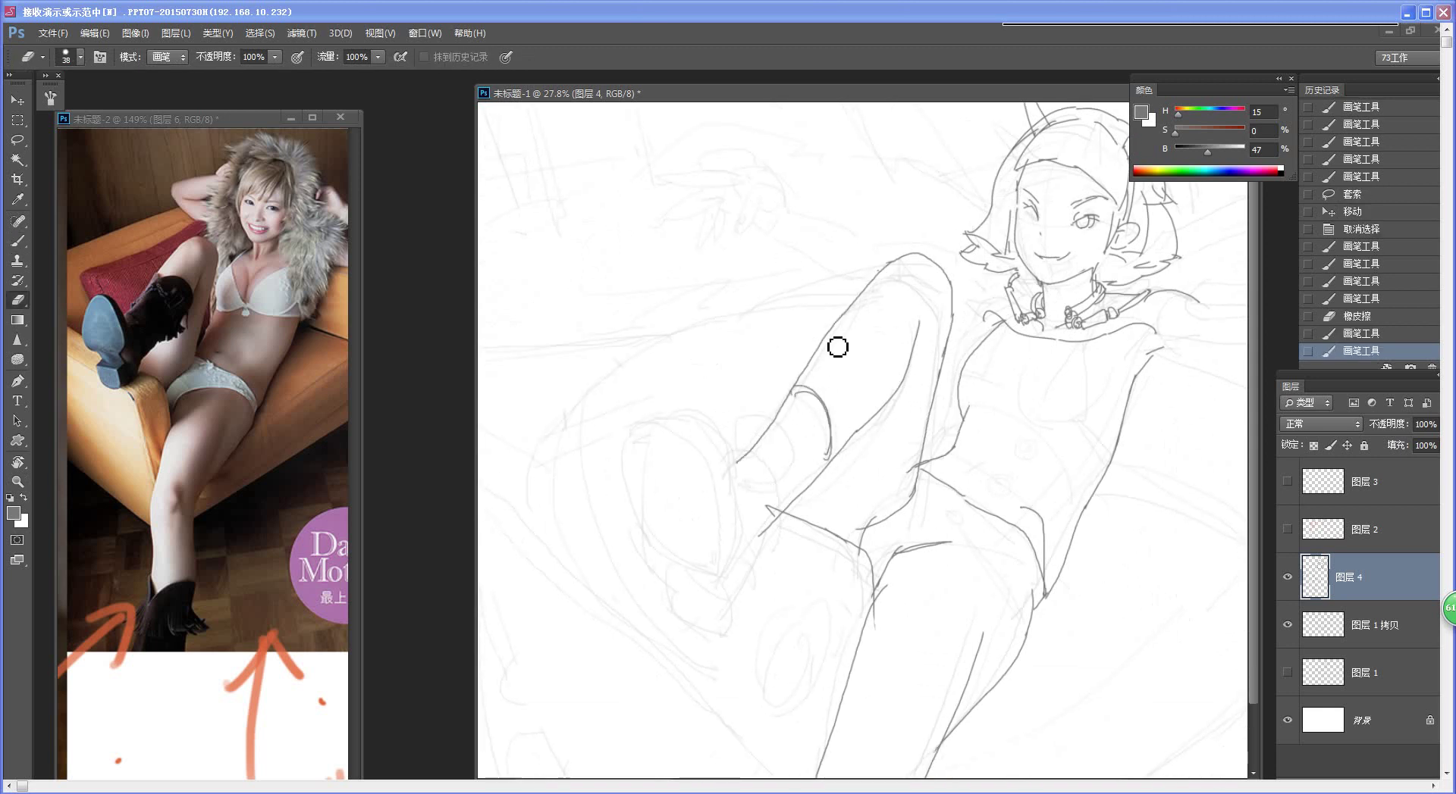
pyautogui.moveTo(851, 312); pyautogui.dragTo(761, 454)
pyautogui.press('b')
pyautogui.moveTo(849, 317); pyautogui.dragTo(723, 489)
pyautogui.press('e')
pyautogui.moveTo(856, 454)
pyautogui.mouseDown()
pyautogui.moveTo(761, 546)
pyautogui.moveTo(899, 396)
pyautogui.mouseUp()
pyautogui.press('b')
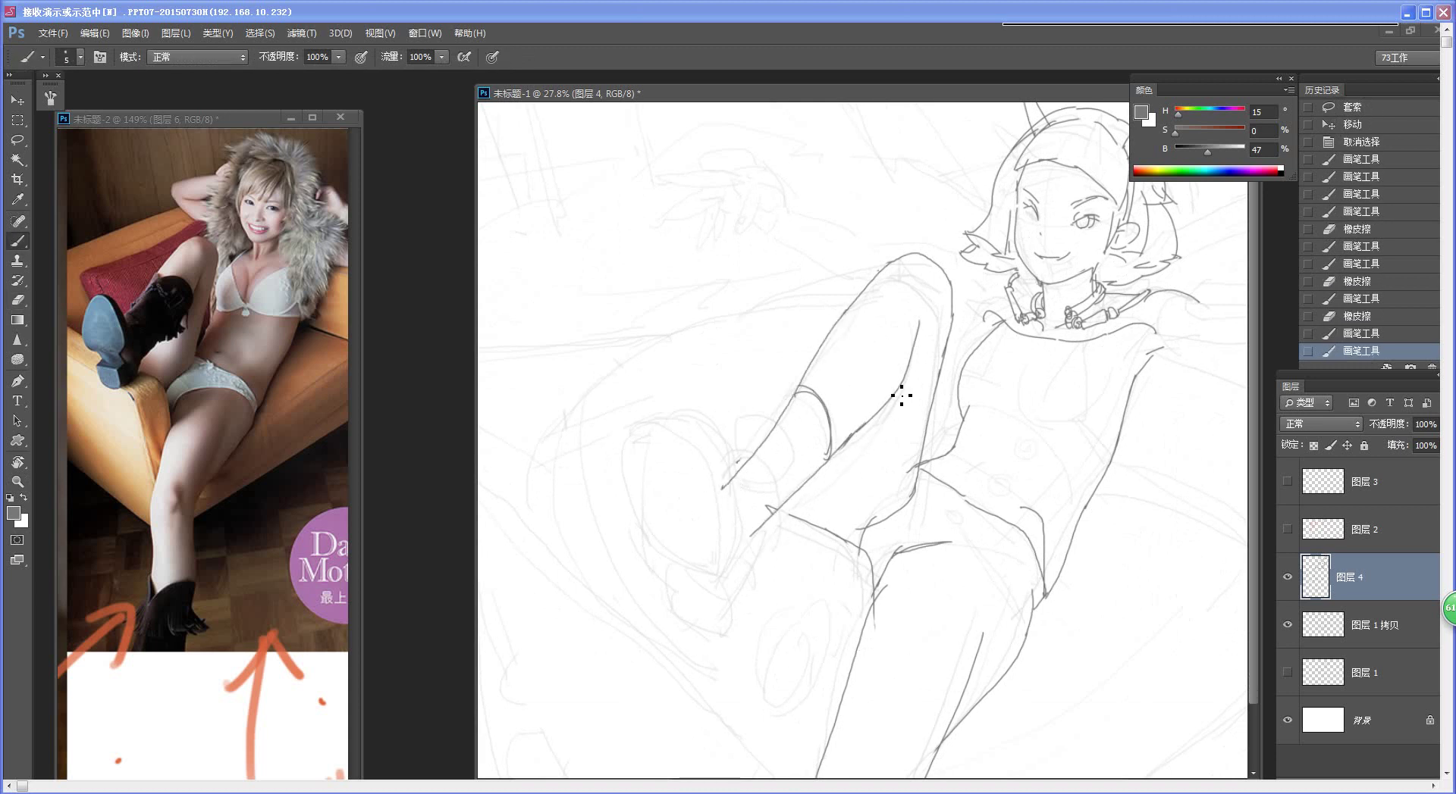
pyautogui.press('z')
pyautogui.moveTo(817, 520); pyautogui.dragTo(786, 522)
pyautogui.moveTo(889, 425); pyautogui.dragTo(921, 425)
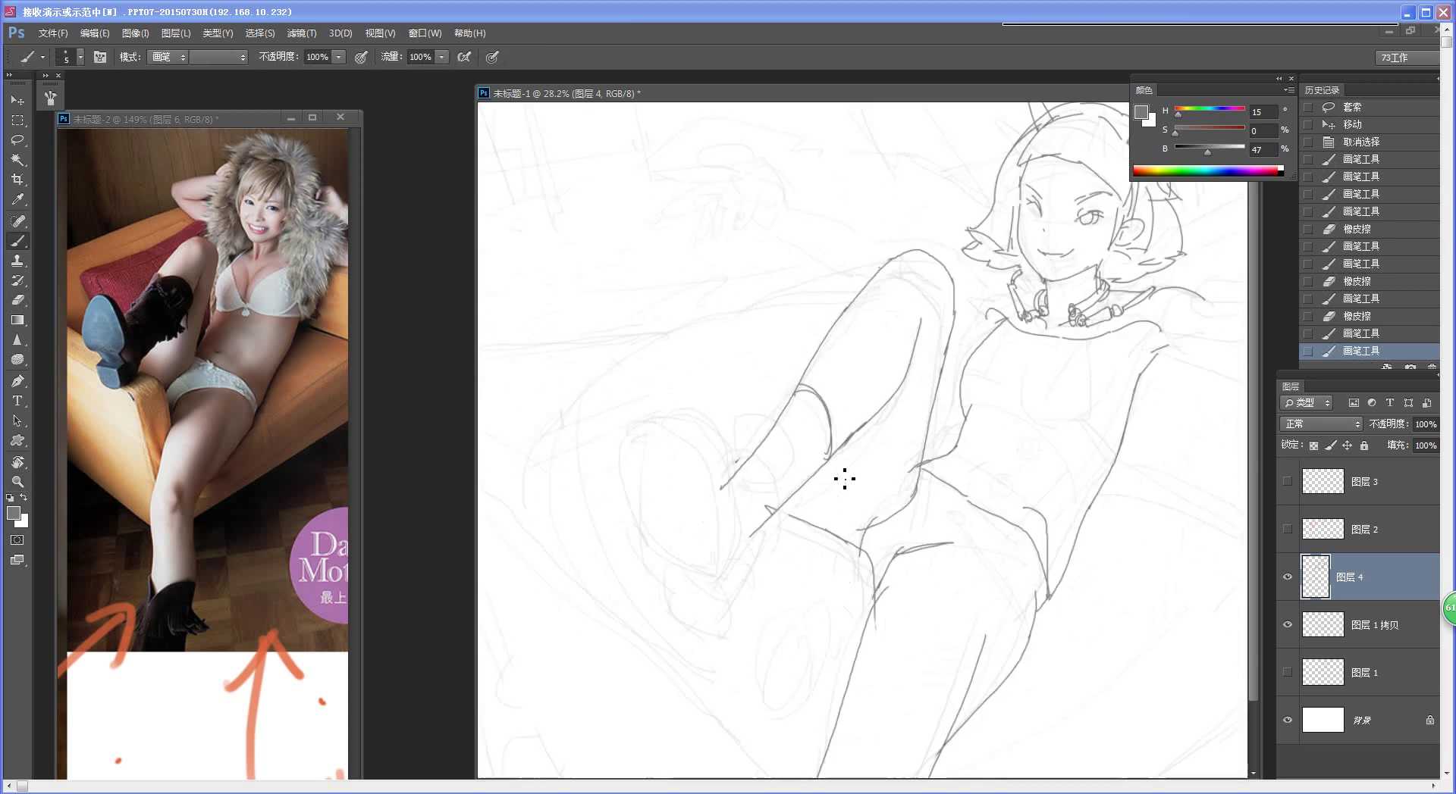
pyautogui.press('e')
pyautogui.moveTo(832, 475); pyautogui.dragTo(806, 485)
pyautogui.hotkey('ctrl', 'alt', 'z')
pyautogui.hotkey('ctrl', 'alt', 'z')
pyautogui.hotkey('ctrl', 'alt', 'z')
pyautogui.hotkey('ctrl', 'alt', 'z')
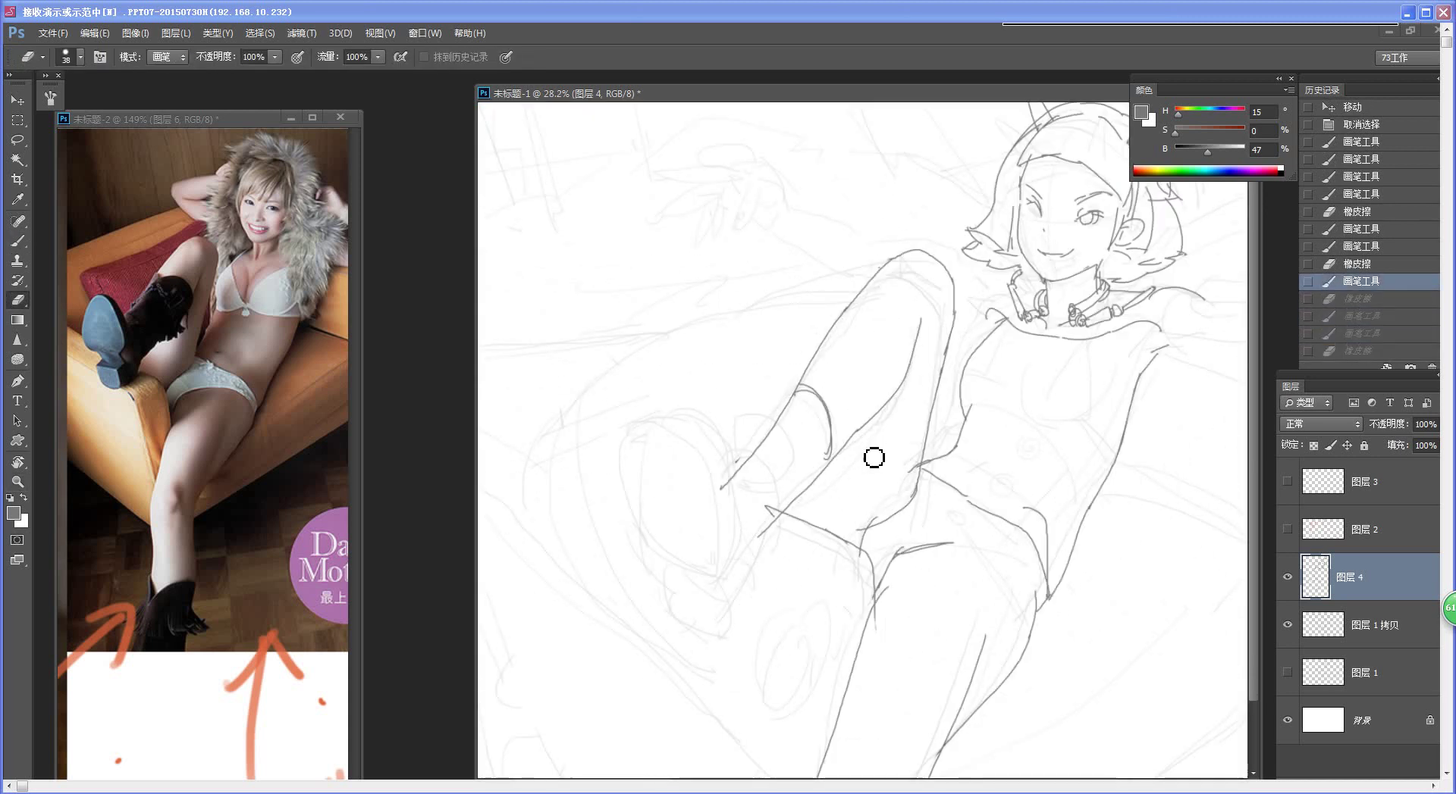
# Step: Erase the lower part of the bent leg's calf contour and redraw it down past the thigh's underside line
pyautogui.moveTo(840, 471); pyautogui.dragTo(749, 562)
pyautogui.press('b')
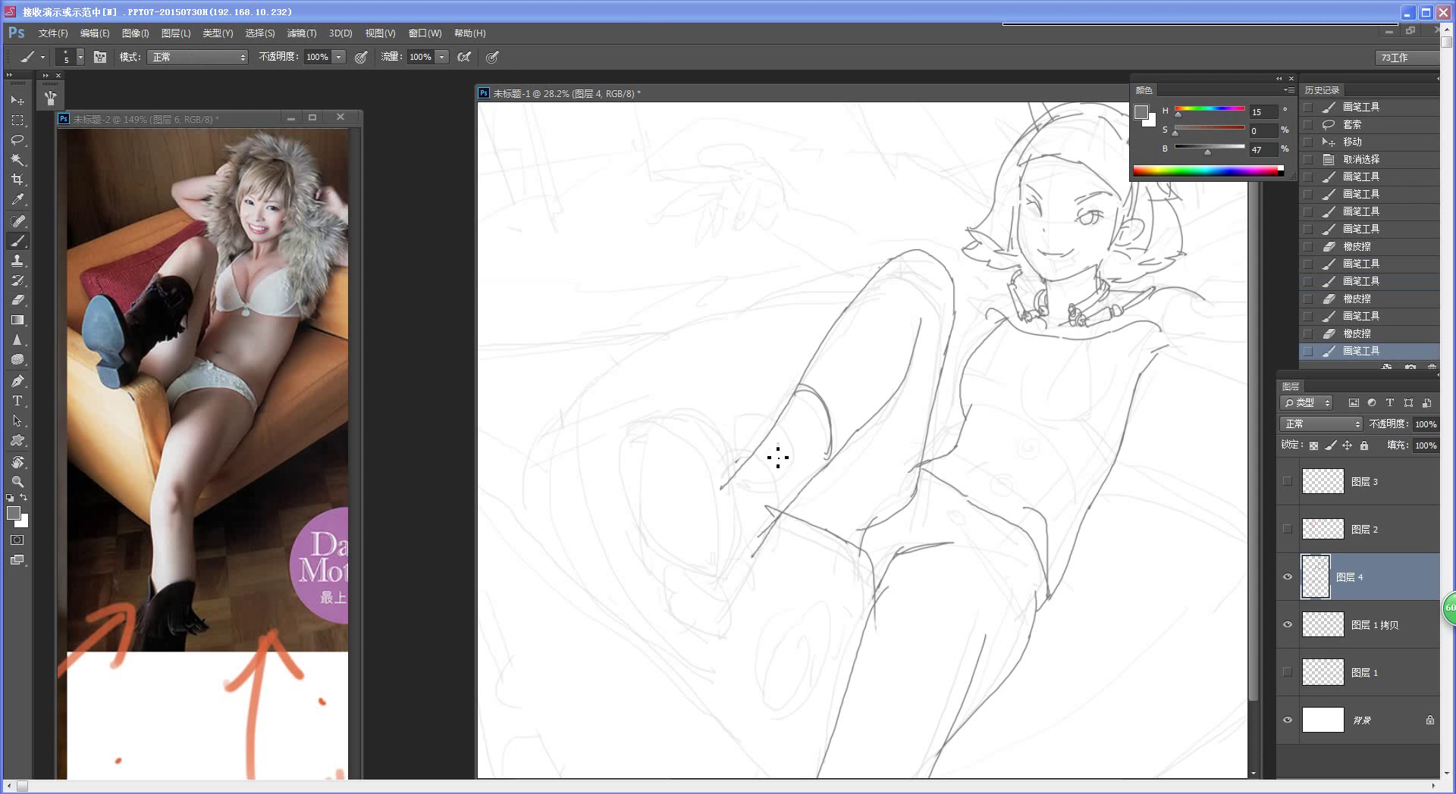
# Step: Draw the oval outline of the raised boot sole at the end of the bent leg, redoing the first stroke
pyautogui.moveTo(641, 443)
pyautogui.mouseDown()
pyautogui.moveTo(697, 436)
pyautogui.moveTo(684, 429)
pyautogui.moveTo(720, 507)
pyautogui.moveTo(711, 558)
pyautogui.mouseUp()
pyautogui.hotkey('ctrl', 'z')
pyautogui.moveTo(694, 440)
pyautogui.mouseDown()
pyautogui.moveTo(731, 521)
pyautogui.moveTo(711, 558)
pyautogui.mouseUp()
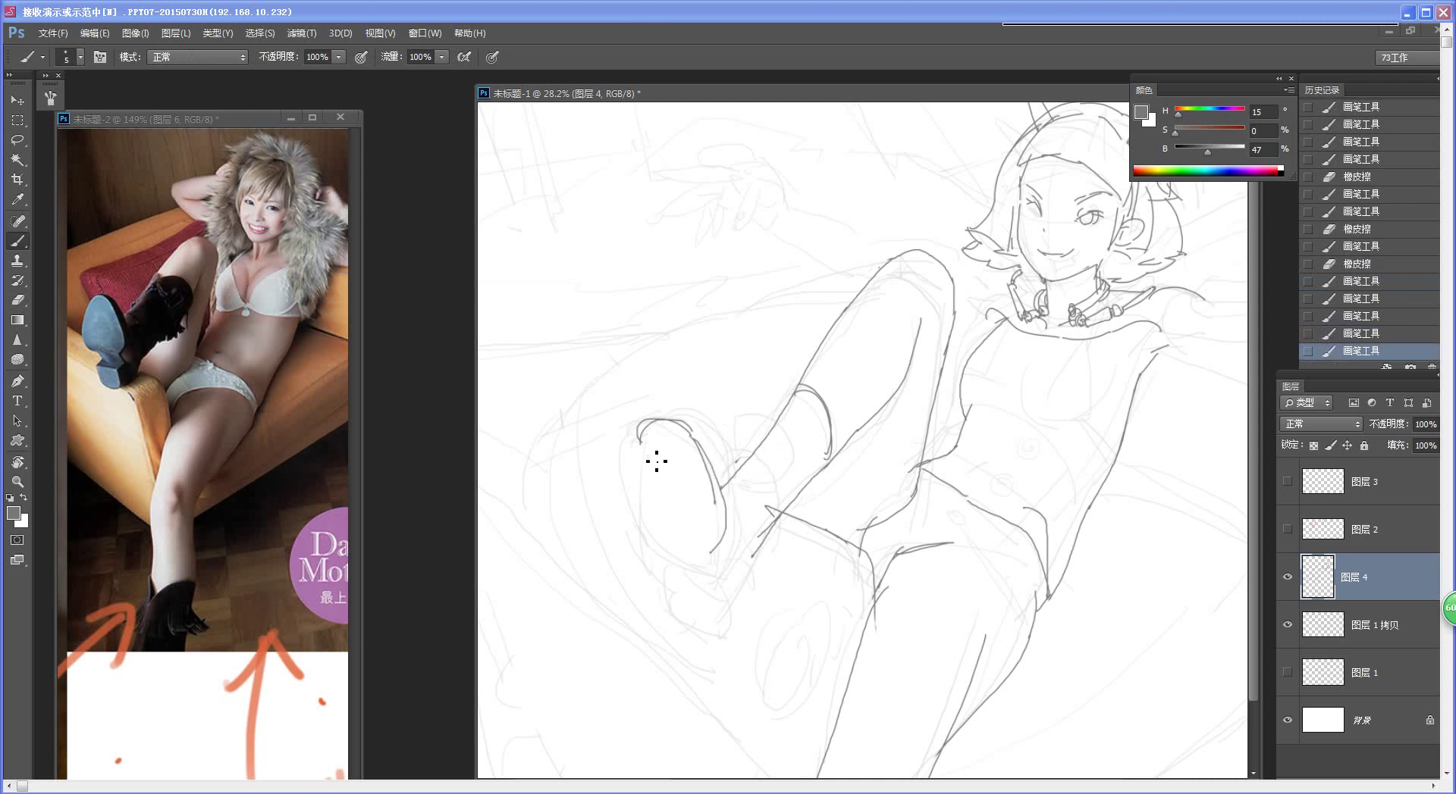
pyautogui.moveTo(637, 452)
pyautogui.mouseDown()
pyautogui.moveTo(639, 529)
pyautogui.moveTo(664, 551)
pyautogui.moveTo(714, 558)
pyautogui.mouseUp()
pyautogui.moveTo(631, 525)
pyautogui.mouseDown()
pyautogui.moveTo(682, 559)
pyautogui.moveTo(702, 545)
pyautogui.mouseUp()
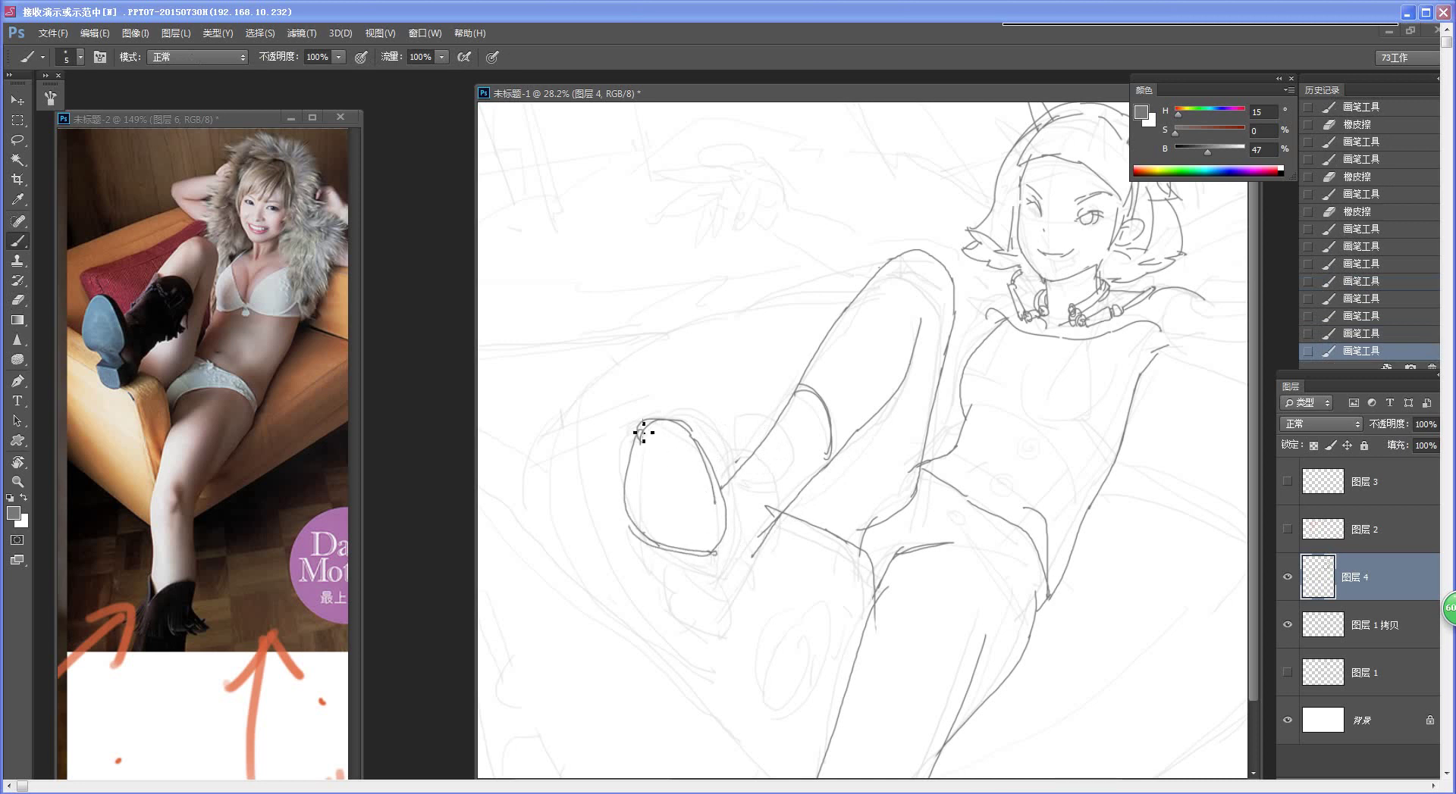
# Step: Add an inner edge line and four round studs to the raised boot sole, redoing strokes
pyautogui.moveTo(643, 422); pyautogui.dragTo(626, 531)
pyautogui.moveTo(641, 437)
pyautogui.mouseDown()
pyautogui.moveTo(691, 436)
pyautogui.moveTo(715, 481)
pyautogui.moveTo(637, 442)
pyautogui.moveTo(637, 461)
pyautogui.mouseUp()
pyautogui.moveTo(636, 455)
pyautogui.mouseDown()
pyautogui.moveTo(699, 467)
pyautogui.moveTo(677, 470)
pyautogui.moveTo(680, 457)
pyautogui.moveTo(692, 468)
pyautogui.moveTo(631, 501)
pyautogui.moveTo(699, 498)
pyautogui.moveTo(684, 550)
pyautogui.moveTo(697, 554)
pyautogui.moveTo(710, 479)
pyautogui.moveTo(708, 532)
pyautogui.moveTo(655, 544)
pyautogui.moveTo(715, 516)
pyautogui.moveTo(714, 502)
pyautogui.moveTo(688, 437)
pyautogui.moveTo(648, 430)
pyautogui.moveTo(705, 451)
pyautogui.mouseUp()
pyautogui.hotkey('ctrl', 'alt', 'z')
pyautogui.hotkey('ctrl', 'alt', 'z')
pyautogui.click(681, 463)
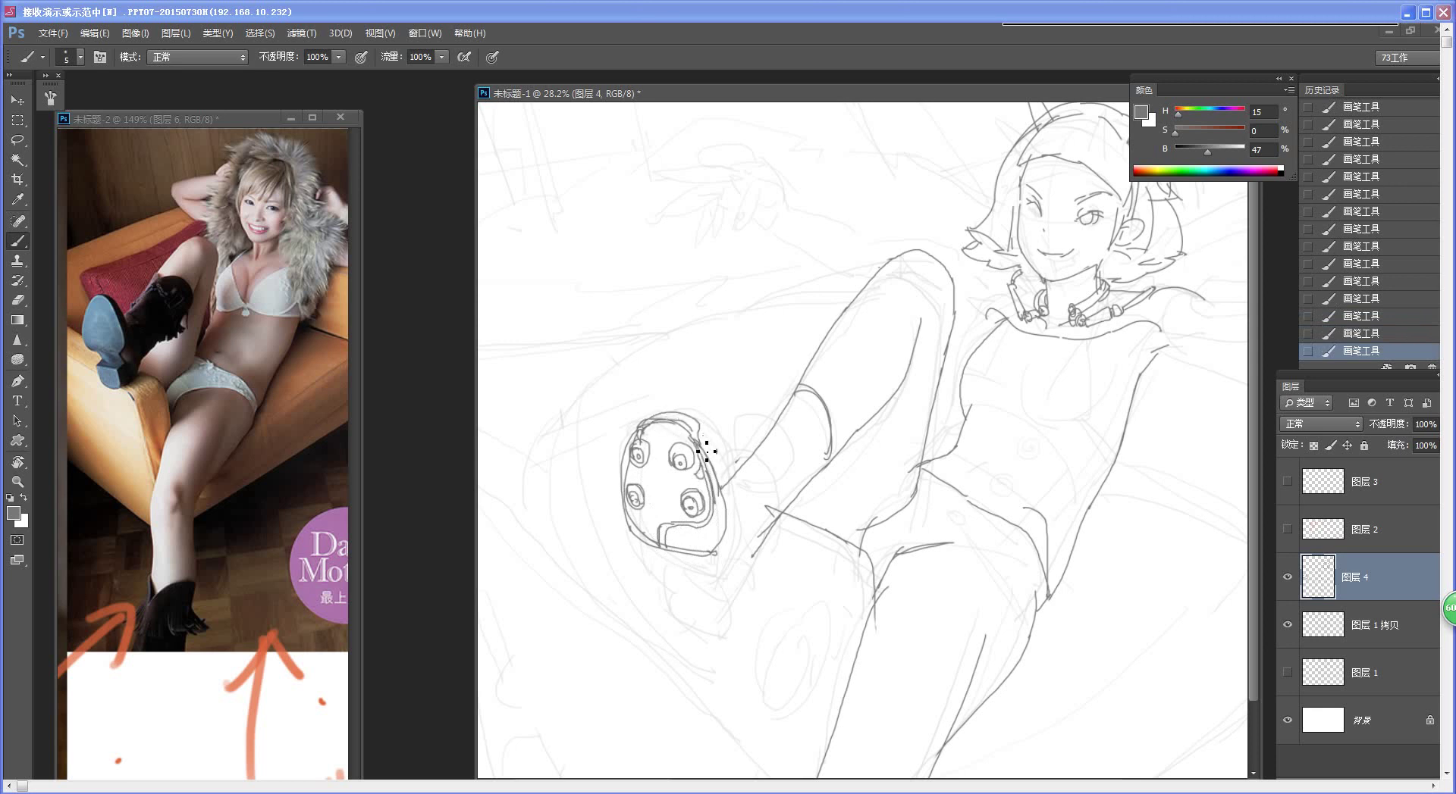
# Step: Erase the lower edge of the boot sole and redraw it with a curved notch where the heel begins
pyautogui.press('e')
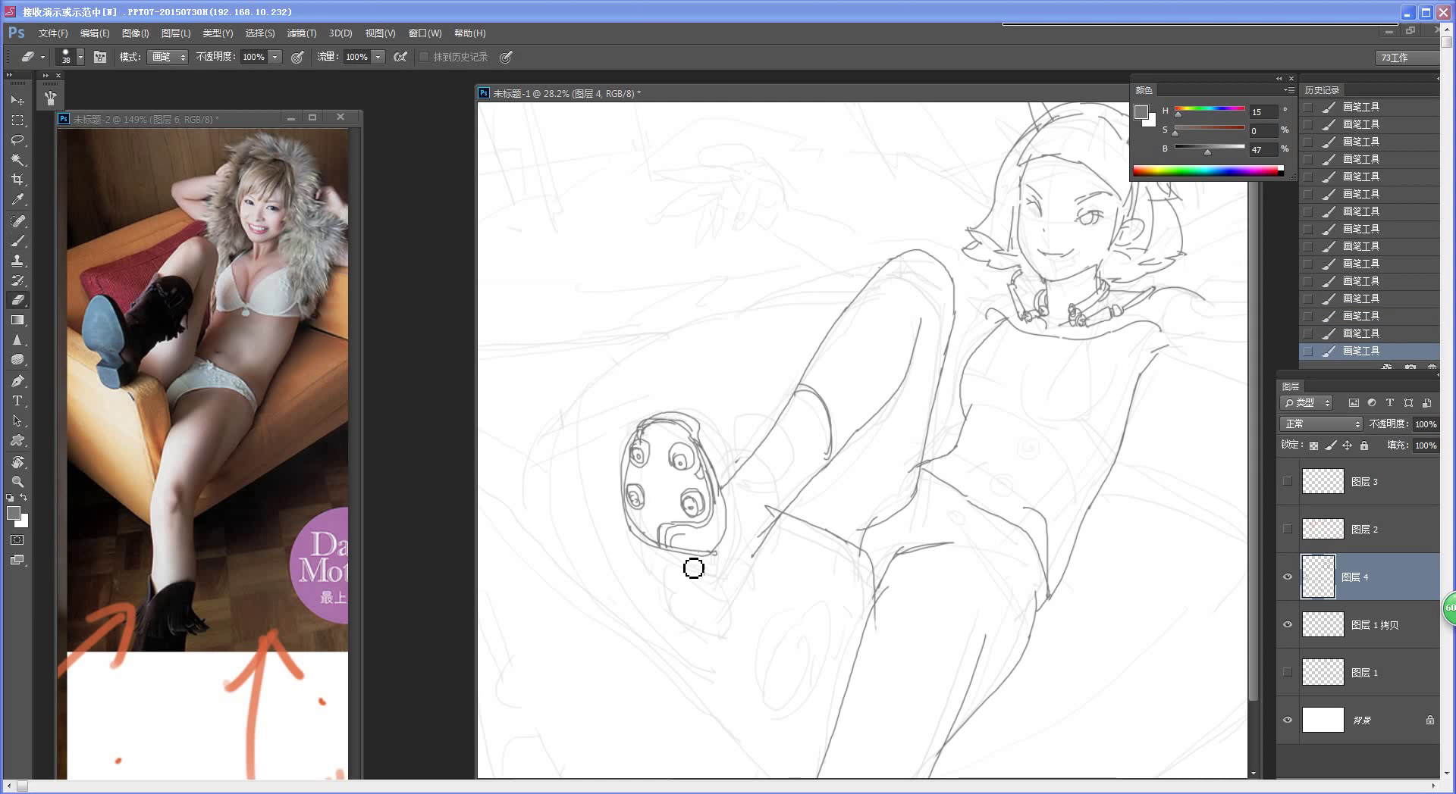
pyautogui.moveTo(692, 567)
pyautogui.mouseDown()
pyautogui.moveTo(711, 561)
pyautogui.moveTo(696, 542)
pyautogui.moveTo(717, 545)
pyautogui.moveTo(682, 550)
pyautogui.mouseUp()
pyautogui.press('b')
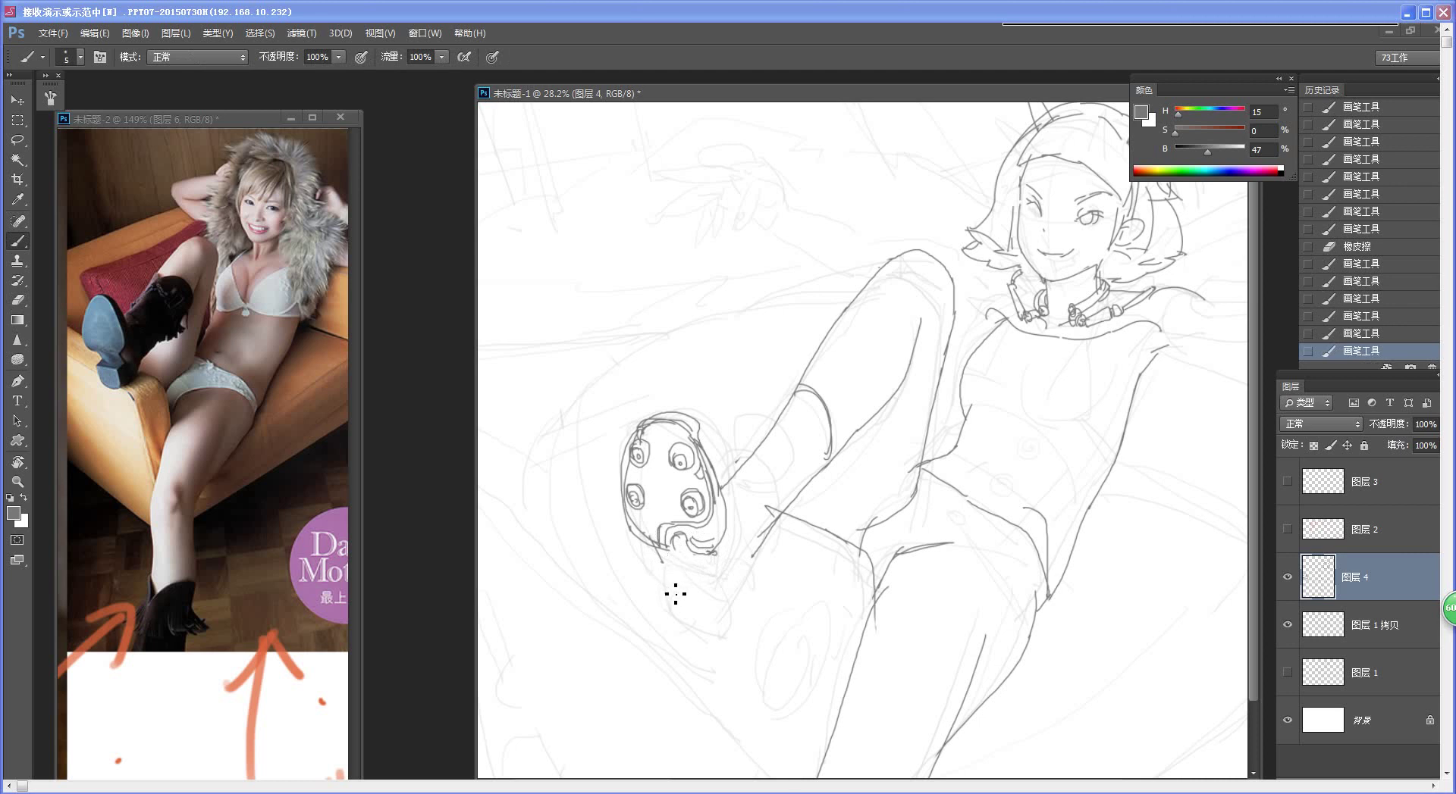
# Step: Draw centre ridge lines between the studs of the raised boot sole and the heel's front edge, redoing the first stroke
pyautogui.hotkey('ctrl', 'z')
pyautogui.moveTo(668, 576)
pyautogui.mouseDown()
pyautogui.moveTo(655, 545)
pyautogui.moveTo(663, 587)
pyautogui.mouseUp()
pyautogui.moveTo(670, 427); pyautogui.dragTo(663, 470)
pyautogui.moveTo(658, 455)
pyautogui.mouseDown()
pyautogui.moveTo(651, 477)
pyautogui.moveTo(684, 483)
pyautogui.mouseUp()
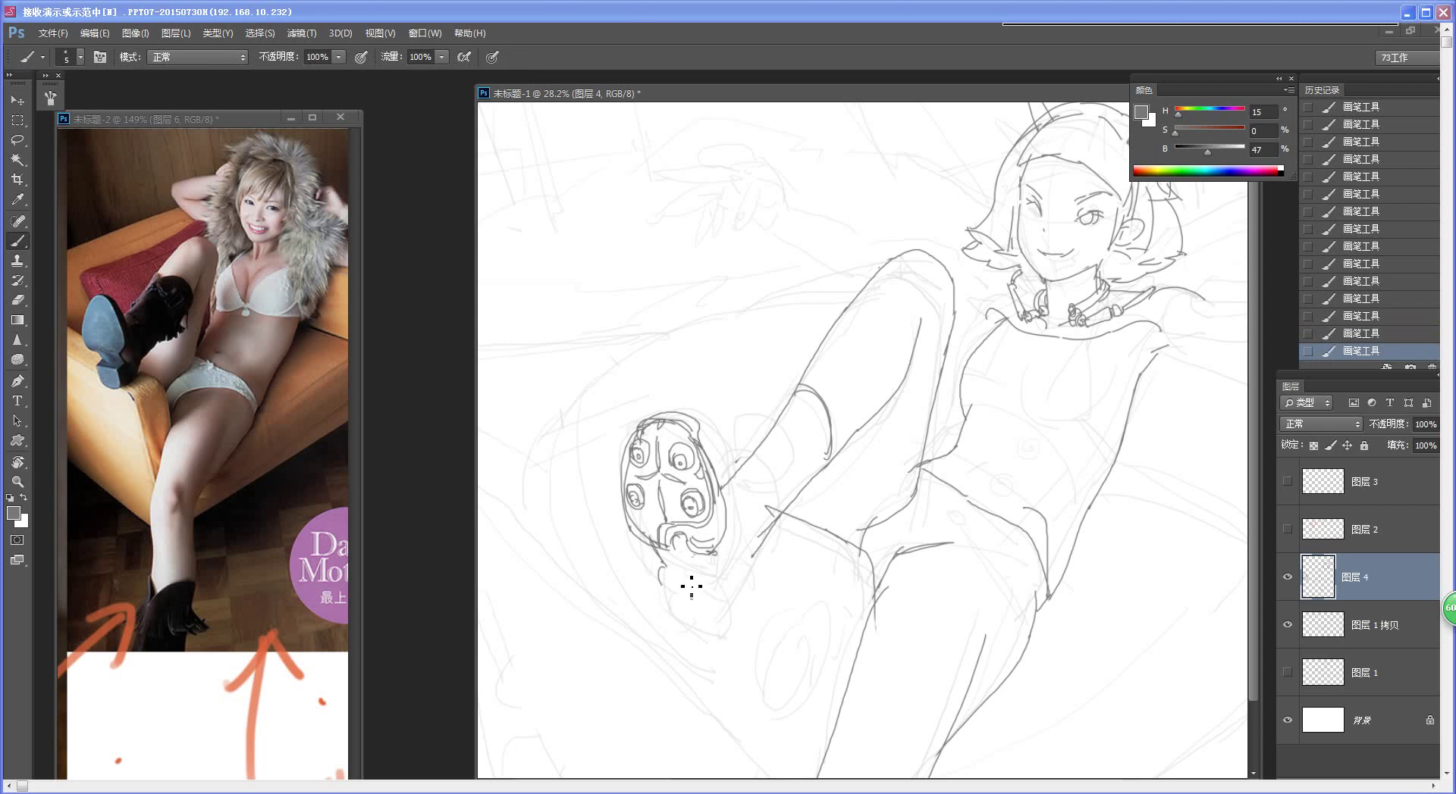
pyautogui.moveTo(669, 584); pyautogui.dragTo(709, 581)
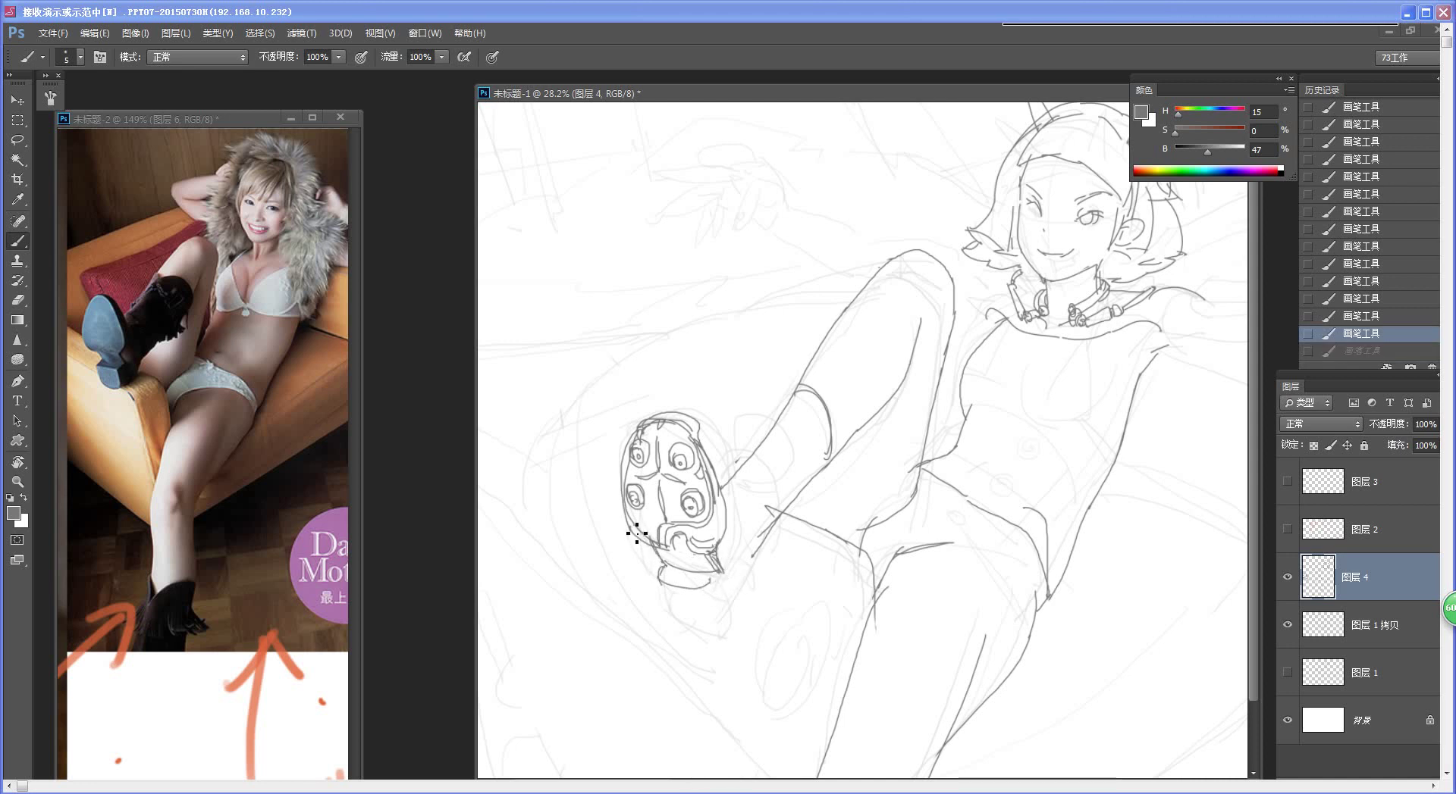
# Step: Erase excess strokes around the heel's front edge where it meets the sole of the raised boot
pyautogui.press('e')
pyautogui.moveTo(660, 554)
pyautogui.mouseDown()
pyautogui.moveTo(659, 574)
pyautogui.moveTo(712, 581)
pyautogui.mouseUp()
pyautogui.press('b')
pyautogui.press('e')
pyautogui.press('b')
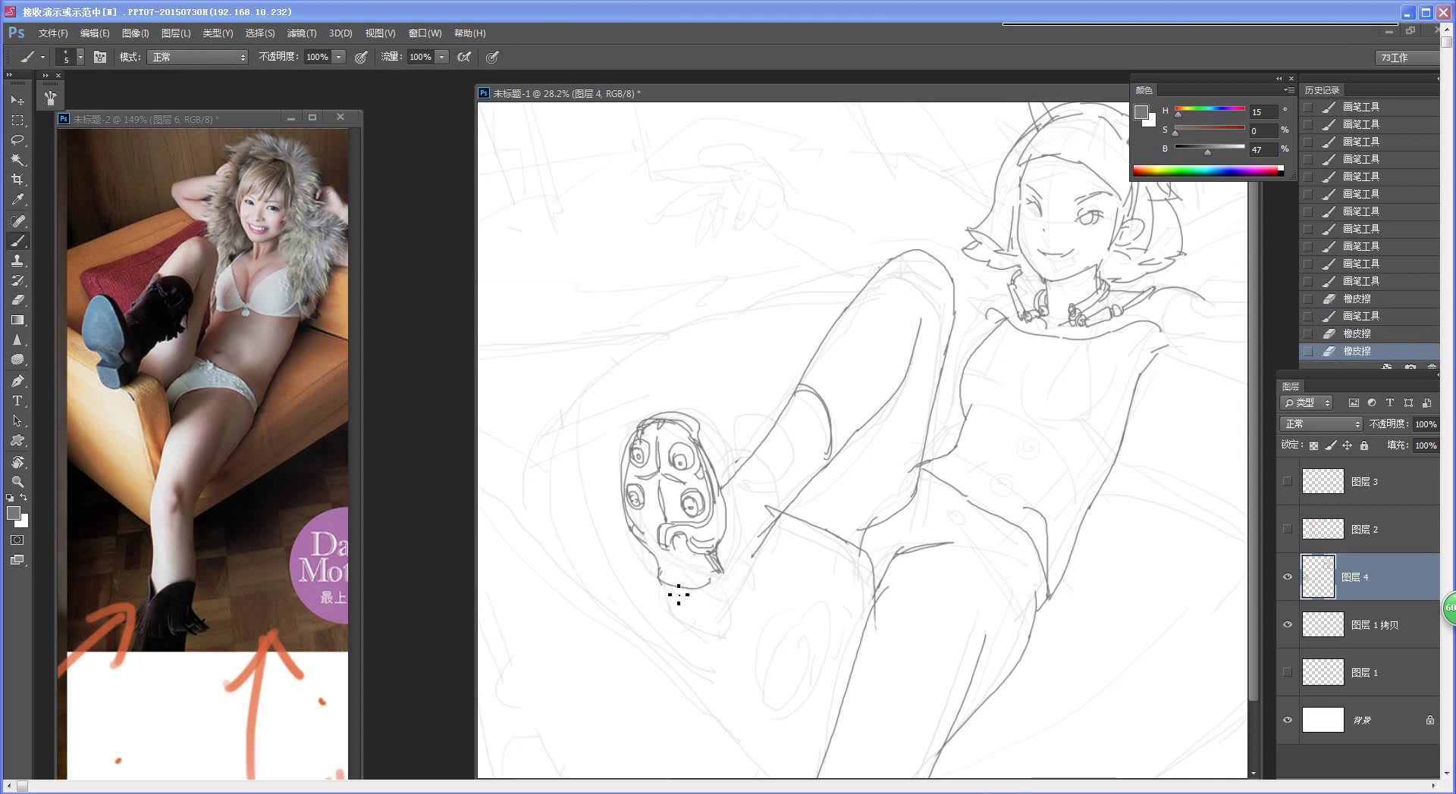
# Step: Draw the rounded heel outline below the sole and its side edge up toward the calf, erasing and redoing strokes
pyautogui.moveTo(669, 560)
pyautogui.mouseDown()
pyautogui.moveTo(716, 579)
pyautogui.moveTo(673, 590)
pyautogui.moveTo(710, 613)
pyautogui.moveTo(722, 593)
pyautogui.moveTo(701, 598)
pyautogui.moveTo(653, 549)
pyautogui.moveTo(676, 596)
pyautogui.moveTo(675, 618)
pyautogui.mouseUp()
pyautogui.hotkey('ctrl', 'z')
pyautogui.press('e')
pyautogui.press('b')
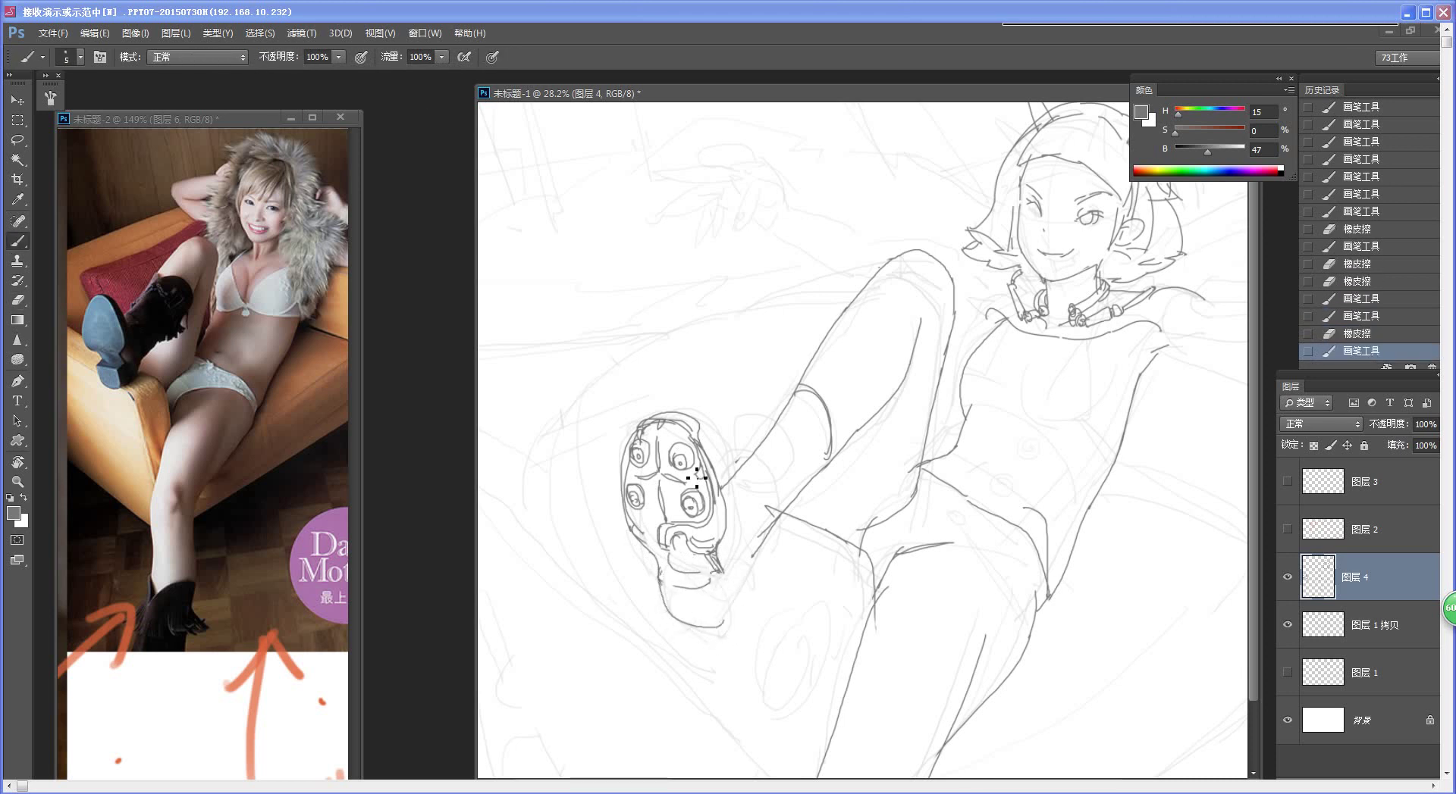
pyautogui.hotkey('ctrl', 'z')
pyautogui.moveTo(658, 583)
pyautogui.mouseDown()
pyautogui.moveTo(690, 637)
pyautogui.moveTo(725, 603)
pyautogui.moveTo(670, 609)
pyautogui.moveTo(710, 640)
pyautogui.moveTo(725, 596)
pyautogui.moveTo(725, 629)
pyautogui.mouseUp()
pyautogui.hotkey('ctrl', 'z')
pyautogui.press('e')
pyautogui.press('b')
pyautogui.press('e')
pyautogui.moveTo(726, 616)
pyautogui.mouseDown()
pyautogui.moveTo(719, 630)
pyautogui.moveTo(756, 579)
pyautogui.moveTo(747, 598)
pyautogui.moveTo(751, 552)
pyautogui.mouseUp()
pyautogui.press('b')
pyautogui.hotkey('ctrl', 'z')
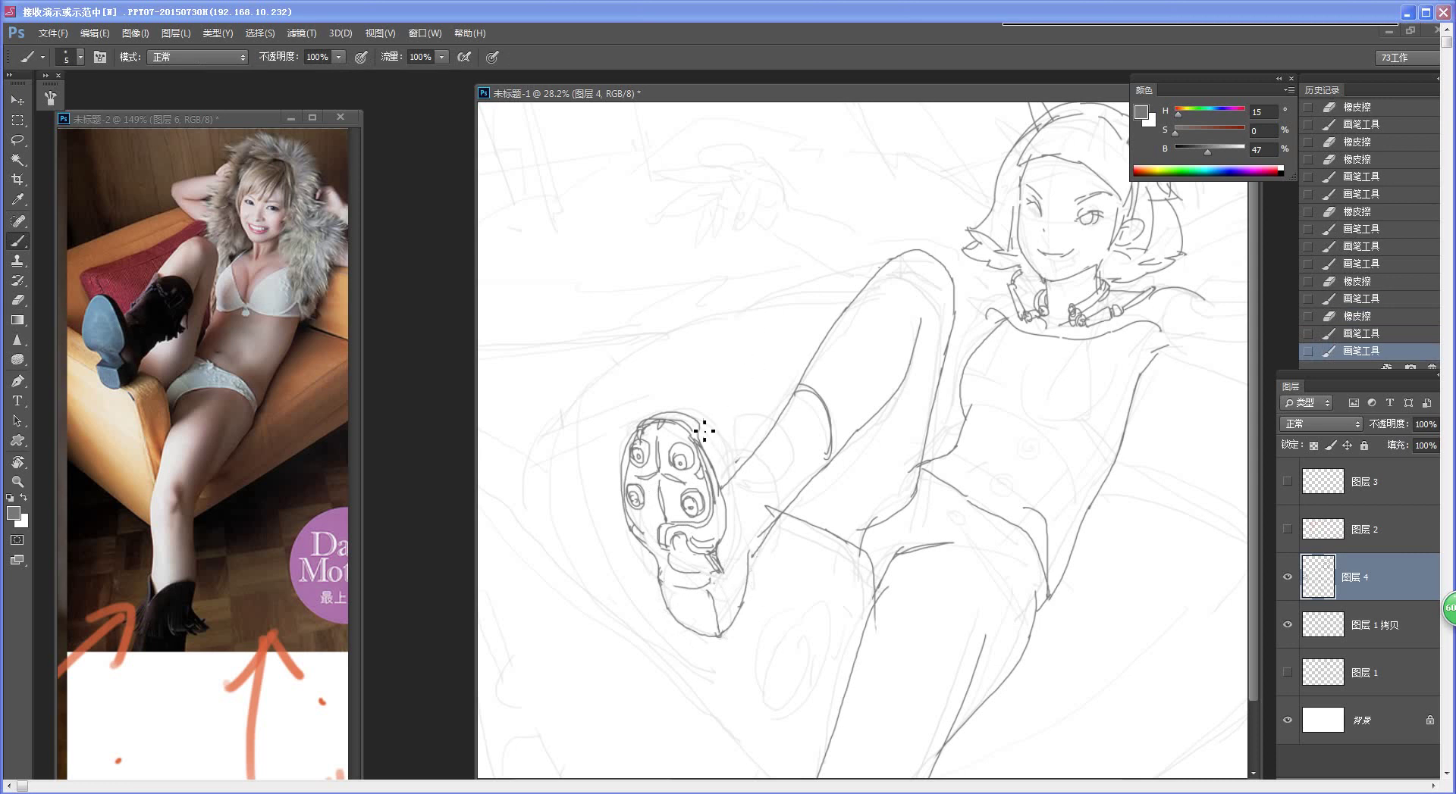
# Step: Draw the boot's side edge alongside the sole from the toe toward the heel, redoing the first stroke
pyautogui.moveTo(734, 480); pyautogui.dragTo(711, 463)
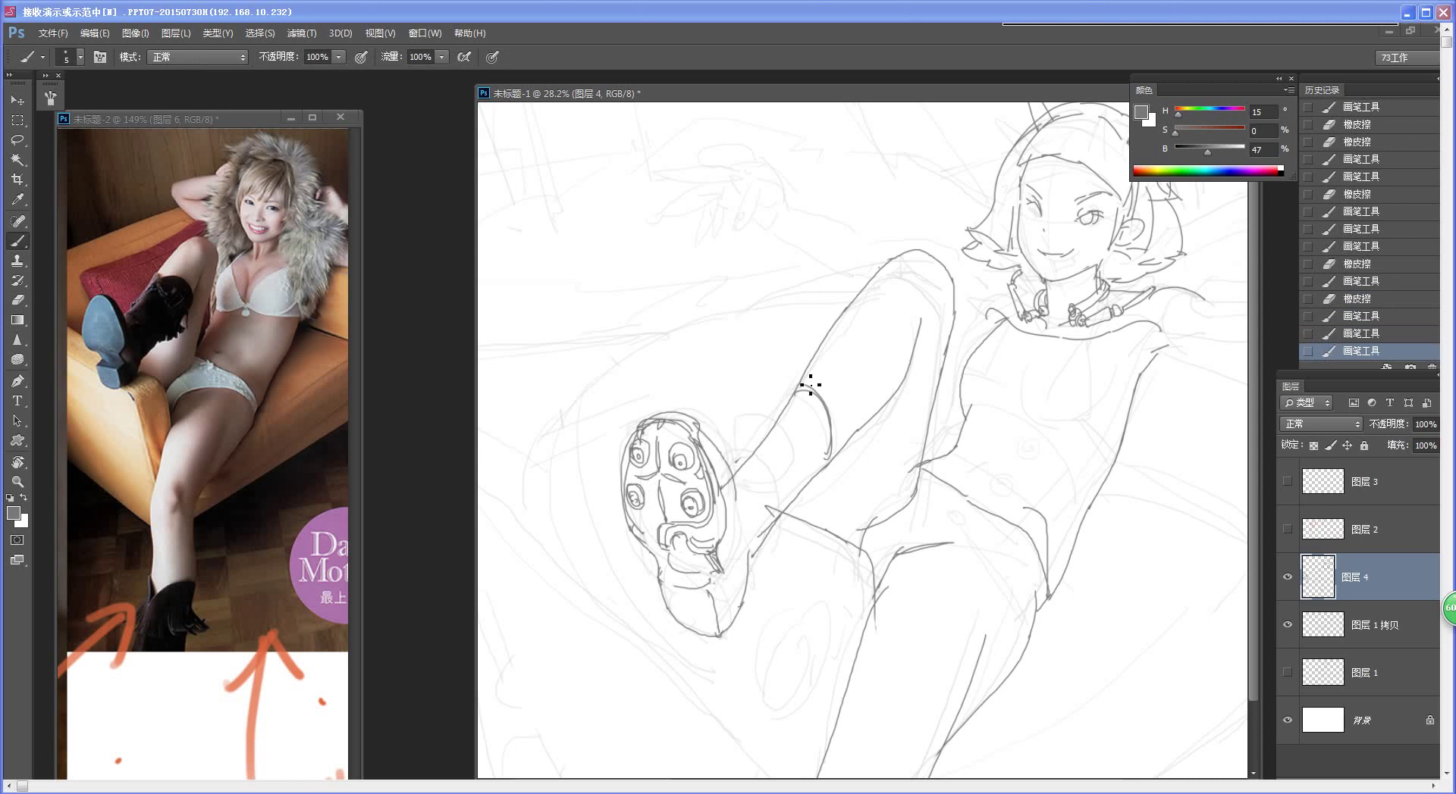
pyautogui.hotkey('ctrl', 'z')
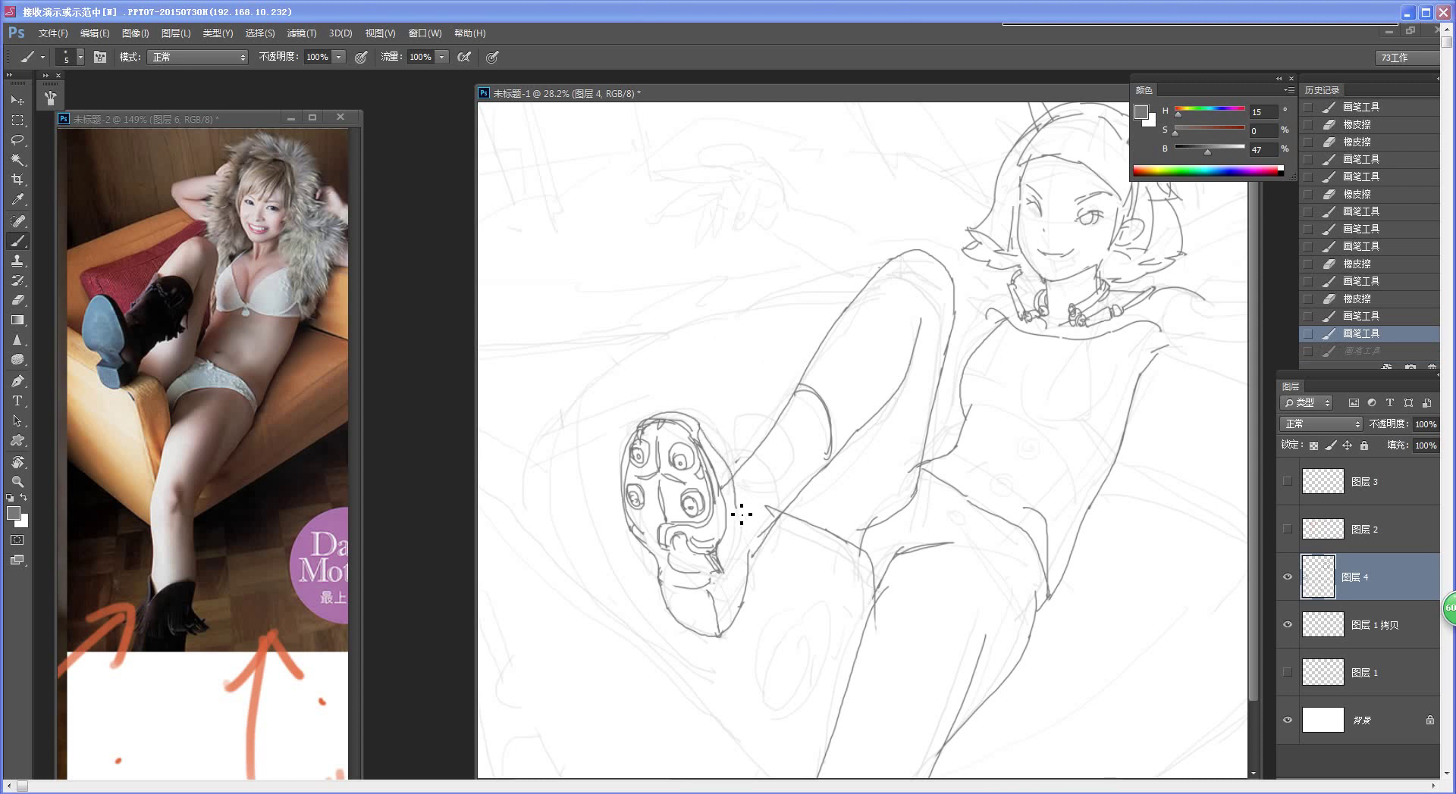
pyautogui.moveTo(731, 477); pyautogui.dragTo(733, 553)
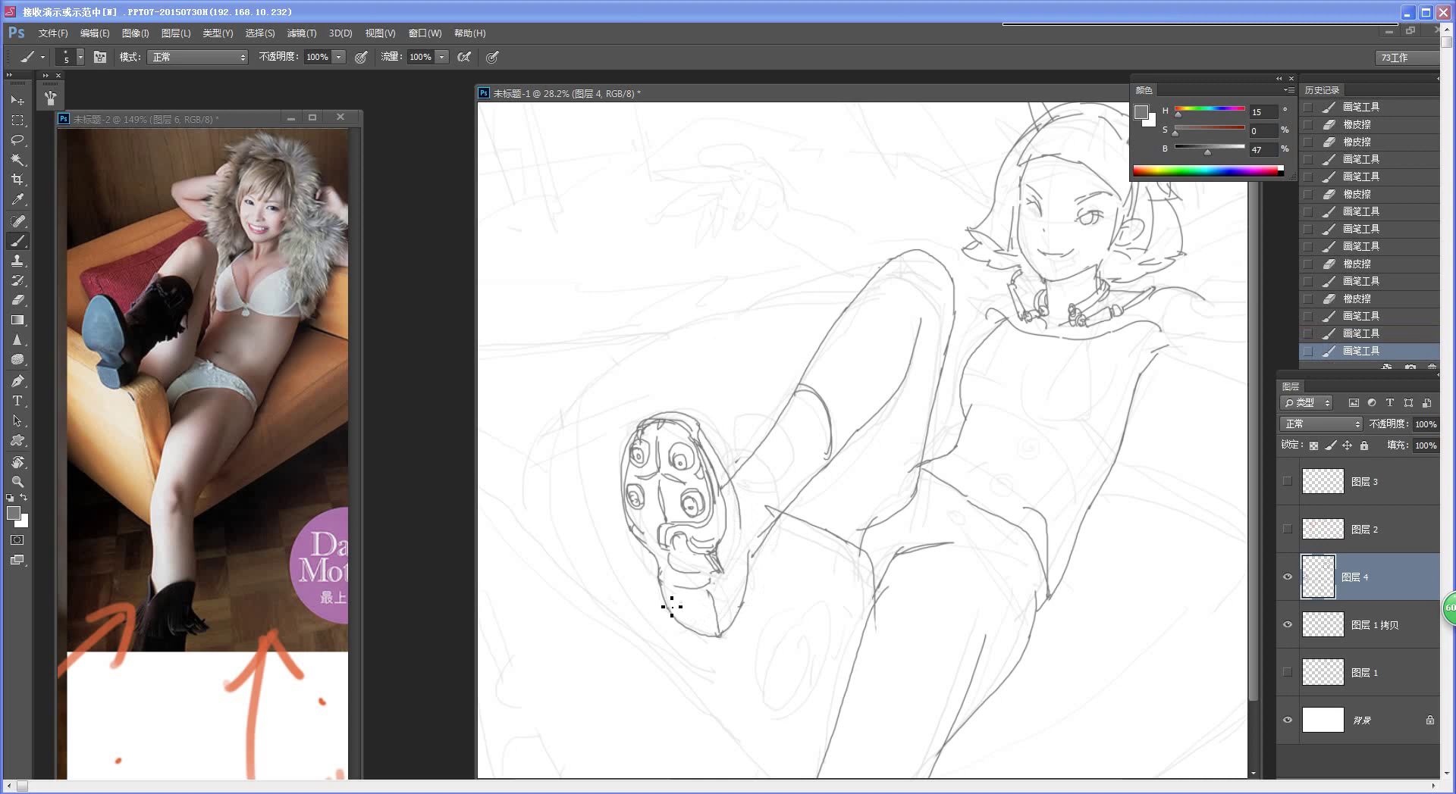
# Step: Add small round studs to the heel of the raised boot and detail its edge
pyautogui.moveTo(671, 606)
pyautogui.mouseDown()
pyautogui.moveTo(705, 602)
pyautogui.moveTo(681, 636)
pyautogui.moveTo(725, 623)
pyautogui.moveTo(708, 634)
pyautogui.mouseUp()
pyautogui.hotkey('ctrl', 'z')
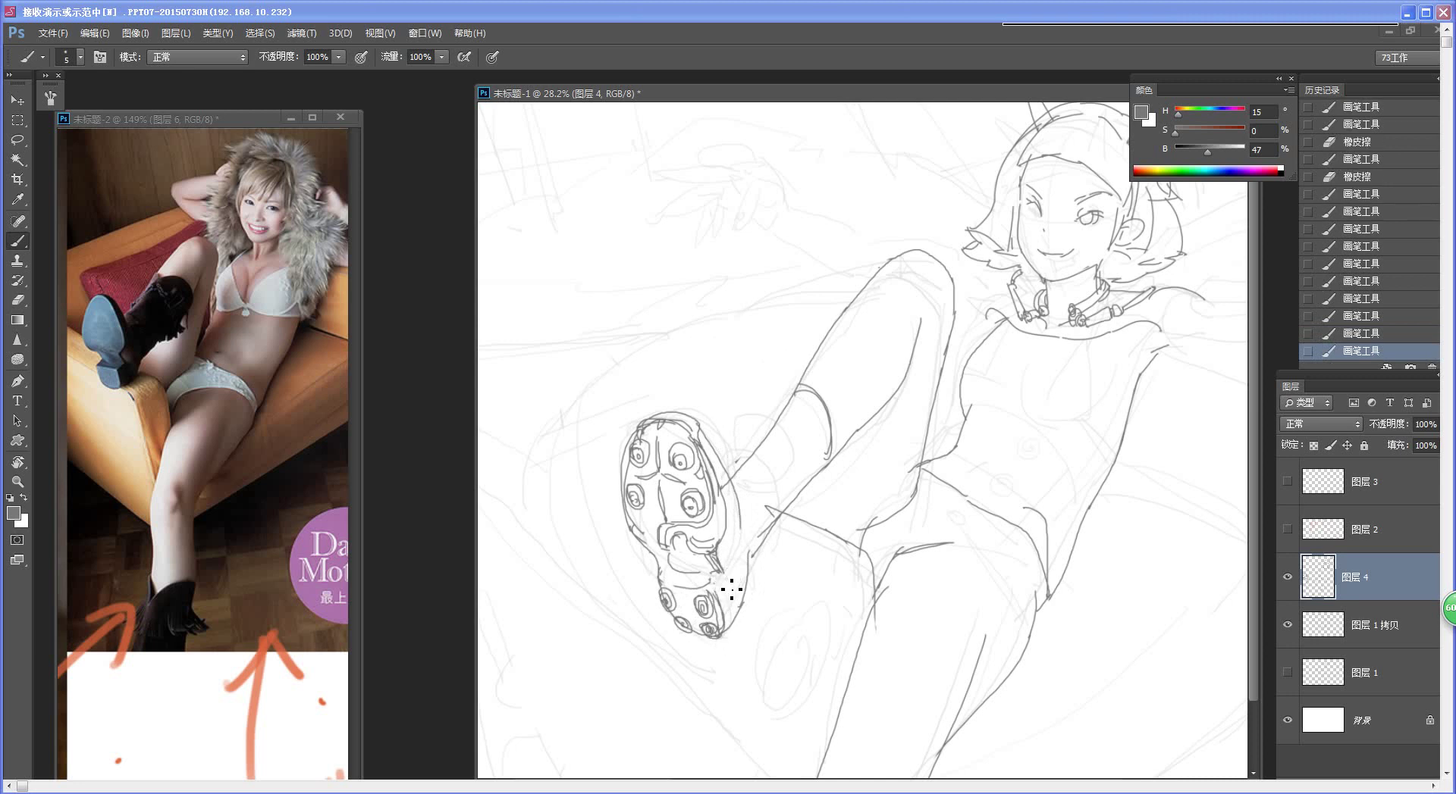
pyautogui.moveTo(732, 634)
pyautogui.mouseDown()
pyautogui.moveTo(735, 595)
pyautogui.moveTo(739, 616)
pyautogui.moveTo(724, 602)
pyautogui.mouseUp()
# Step: Erase the side contour between heel and calf and redraw it as the rounded back of the boot
pyautogui.press('z')
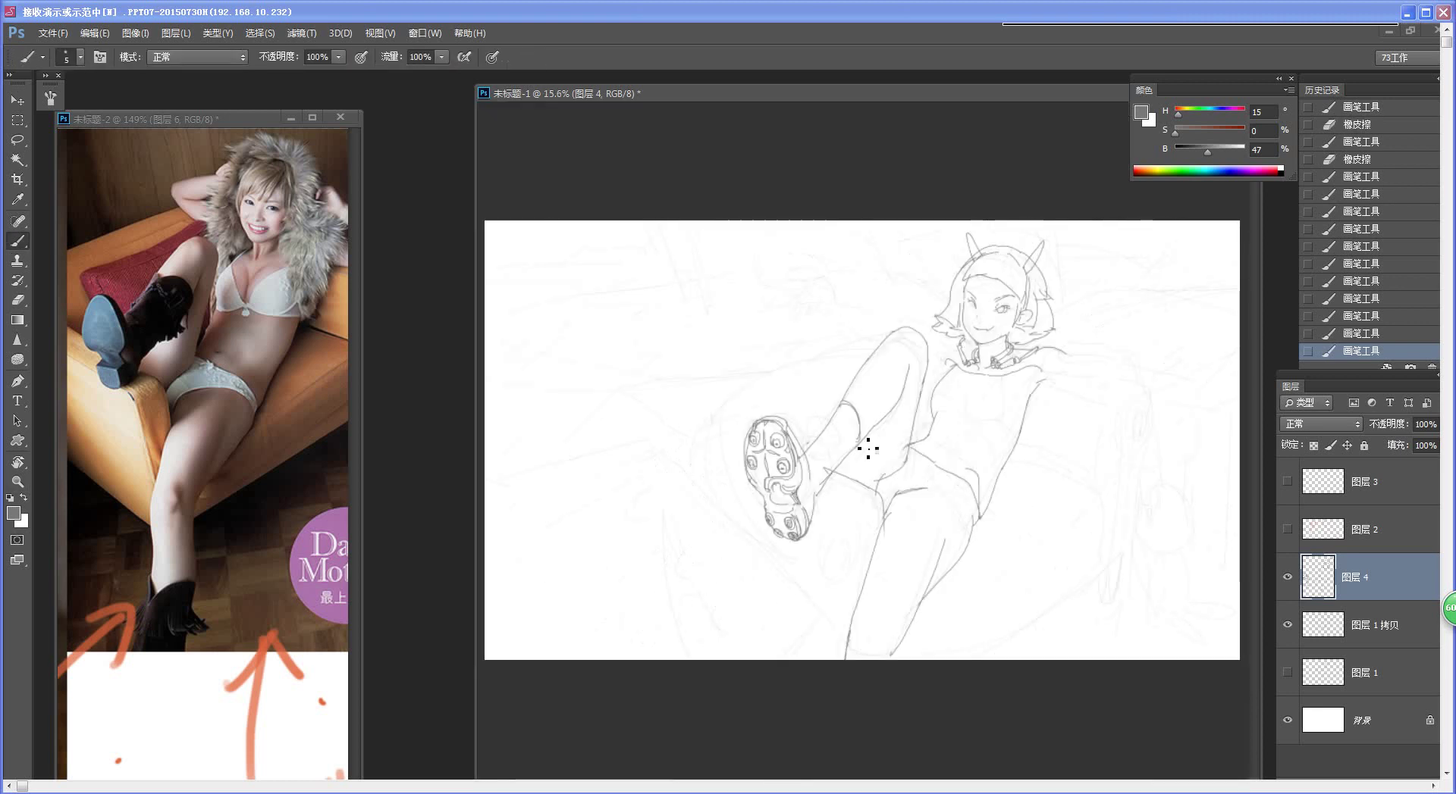
pyautogui.press('z')
pyautogui.moveTo(844, 484); pyautogui.dragTo(868, 520)
pyautogui.press('e')
pyautogui.moveTo(785, 548); pyautogui.dragTo(788, 504)
pyautogui.press('b')
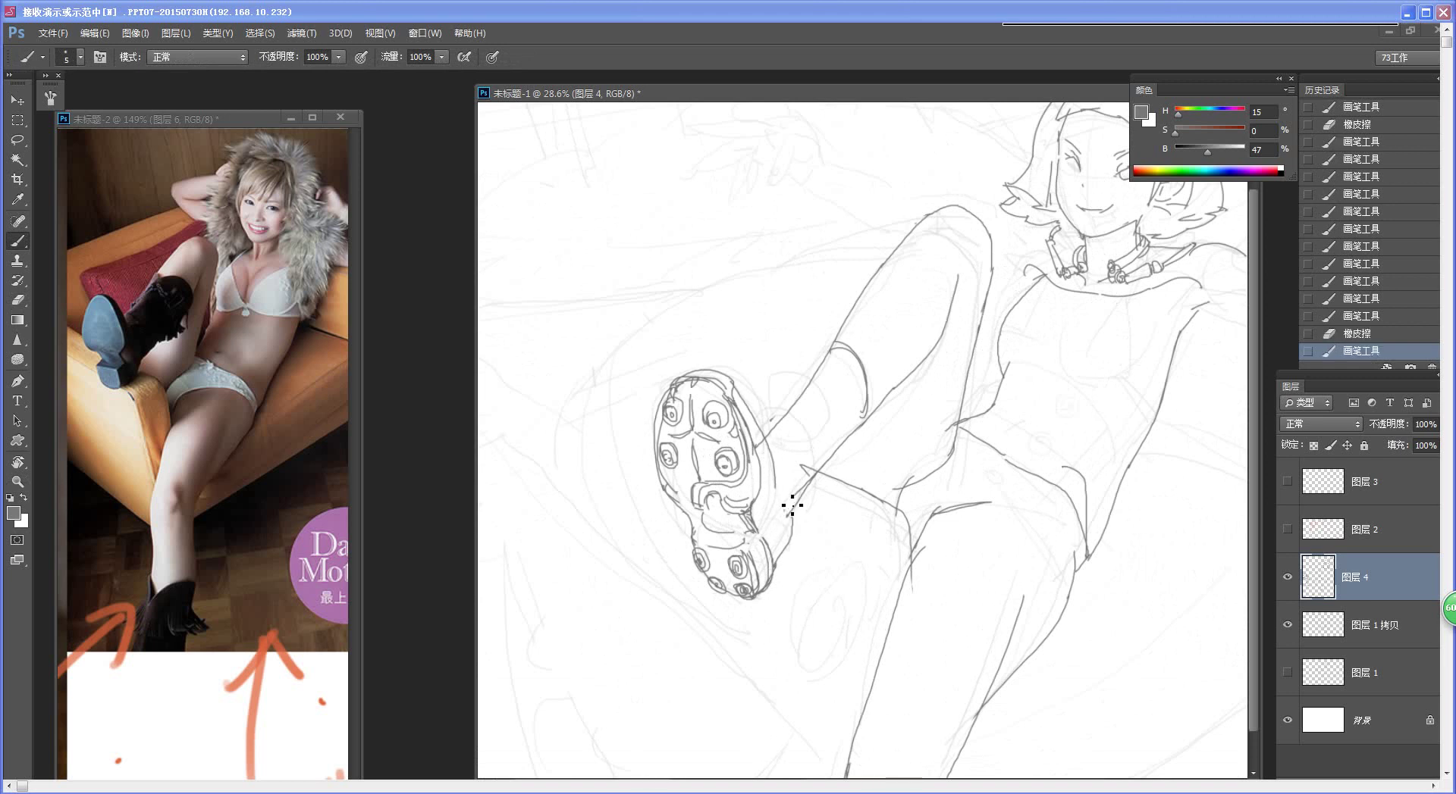
pyautogui.moveTo(781, 485); pyautogui.dragTo(790, 526)
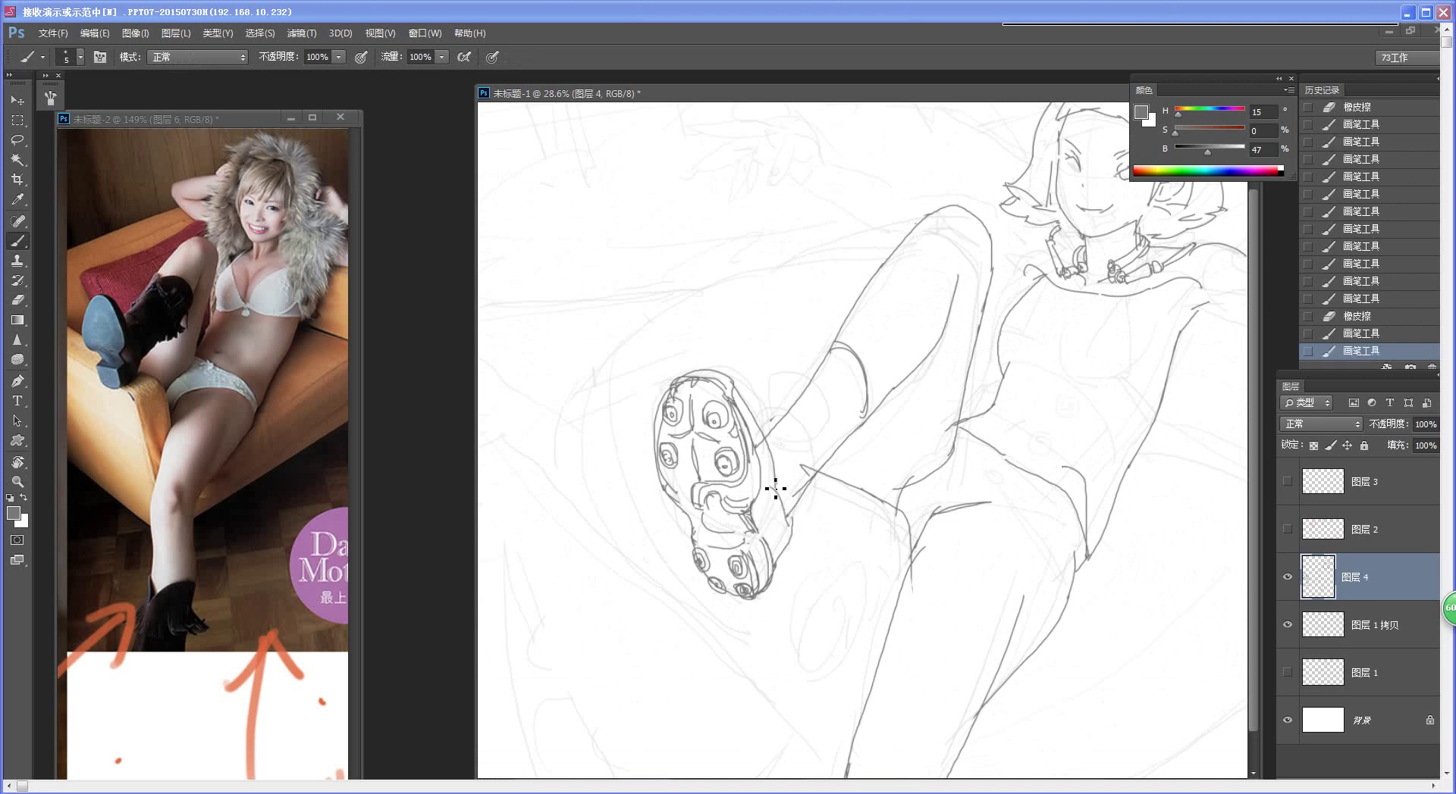
pyautogui.moveTo(786, 546); pyautogui.dragTo(776, 564)
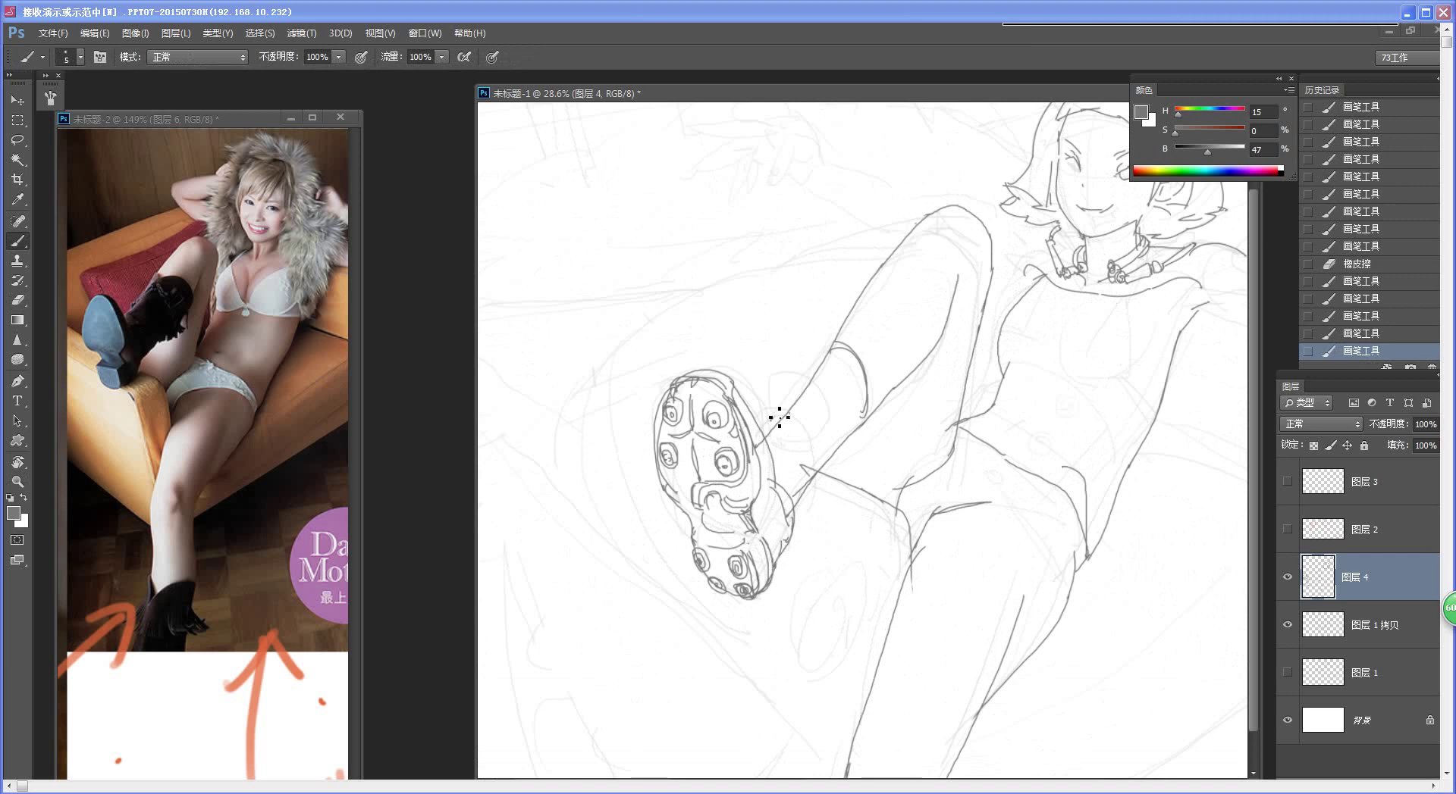
# Step: Draw the boot's ankle opening behind the sole at the end of the bent leg
pyautogui.moveTo(762, 437)
pyautogui.mouseDown()
pyautogui.moveTo(796, 455)
pyautogui.moveTo(802, 478)
pyautogui.moveTo(796, 453)
pyautogui.moveTo(793, 494)
pyautogui.moveTo(709, 516)
pyautogui.mouseUp()
pyautogui.hotkey('ctrl', 'space')
pyautogui.hotkey('ctrl', 'space')
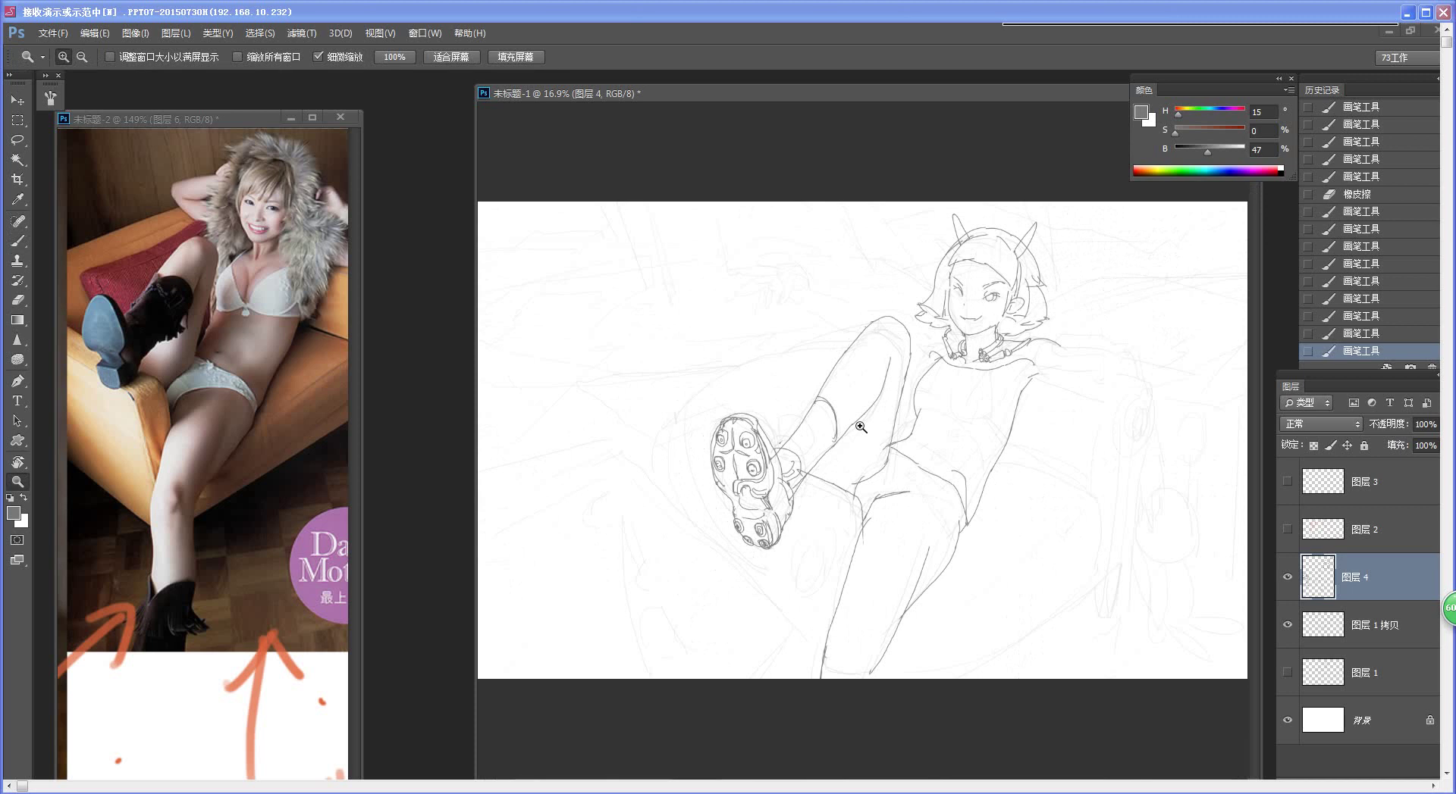
# Step: Erase overlapping lines at the cuff on the bent calf and redraw the cuff and the lower-leg contour
pyautogui.moveTo(868, 428); pyautogui.dragTo(940, 426)
pyautogui.moveTo(776, 403)
pyautogui.mouseDown()
pyautogui.moveTo(806, 399)
pyautogui.moveTo(835, 445)
pyautogui.mouseUp()
pyautogui.hotkey('ctrl', 'z')
pyautogui.press('e')
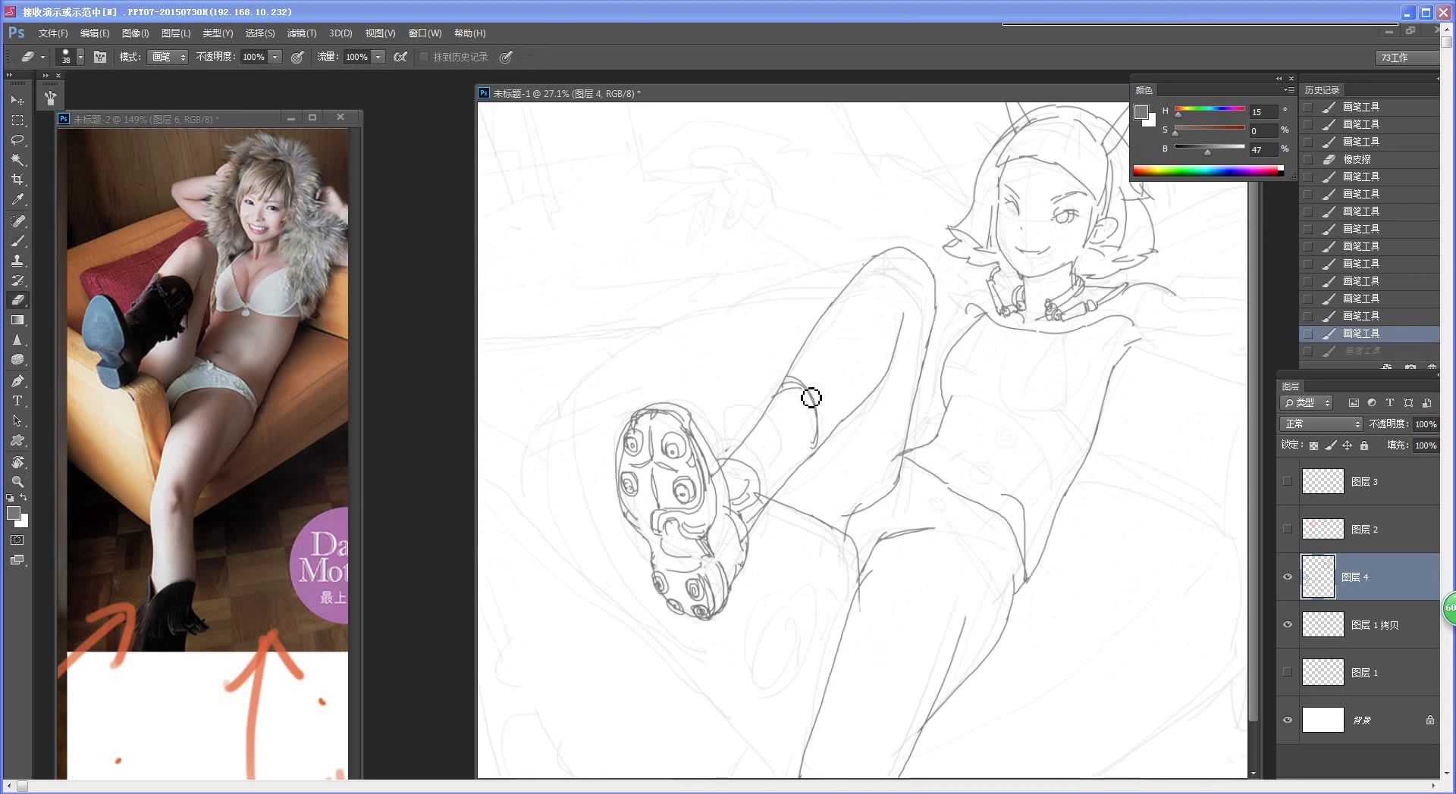
pyautogui.moveTo(793, 394)
pyautogui.mouseDown()
pyautogui.moveTo(824, 435)
pyautogui.moveTo(792, 391)
pyautogui.moveTo(831, 402)
pyautogui.moveTo(838, 435)
pyautogui.moveTo(790, 388)
pyautogui.moveTo(828, 389)
pyautogui.moveTo(838, 432)
pyautogui.moveTo(731, 529)
pyautogui.mouseUp()
pyautogui.press('b')
pyautogui.press('z')
pyautogui.press('b')
pyautogui.moveTo(878, 427)
pyautogui.mouseDown()
pyautogui.moveTo(910, 447)
pyautogui.moveTo(851, 468)
pyautogui.mouseUp()
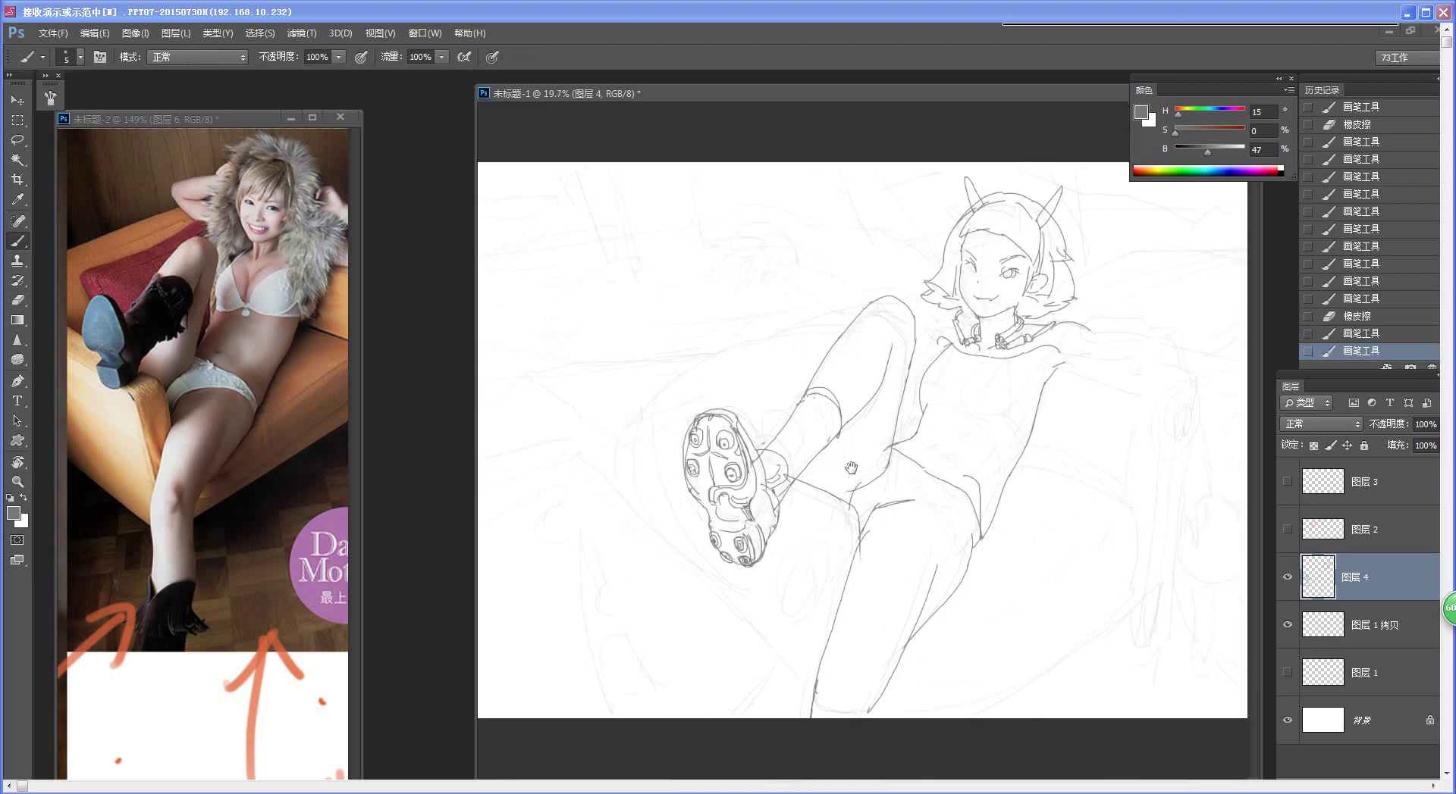
# Step: Refine the bent leg's contour lines between the cuff and the boot's ankle, undoing one stroke
pyautogui.moveTo(866, 357)
pyautogui.mouseDown()
pyautogui.moveTo(824, 422)
pyautogui.moveTo(816, 397)
pyautogui.mouseUp()
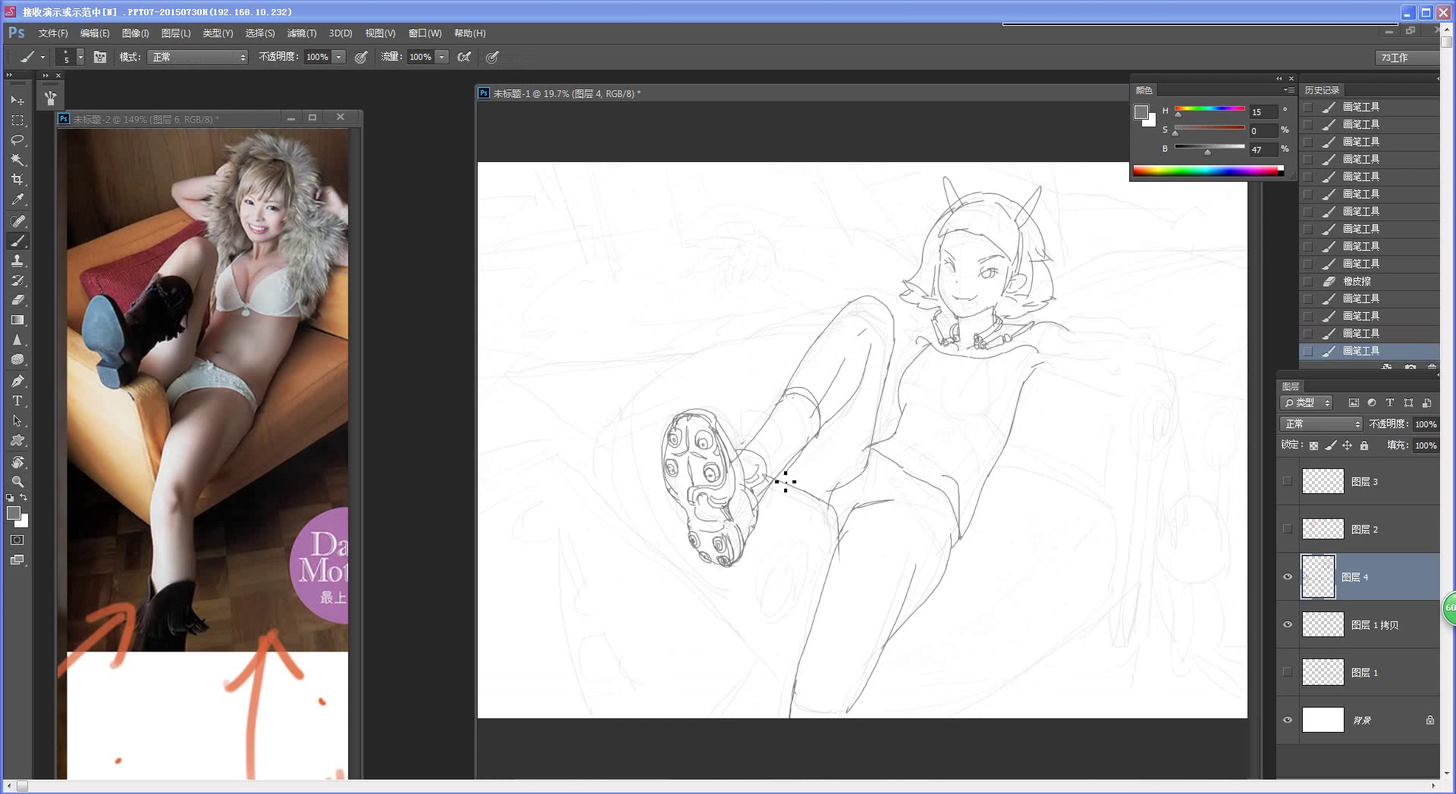
pyautogui.moveTo(776, 475)
pyautogui.mouseDown()
pyautogui.moveTo(783, 490)
pyautogui.moveTo(764, 459)
pyautogui.mouseUp()
pyautogui.hotkey('ctrl', 'z')
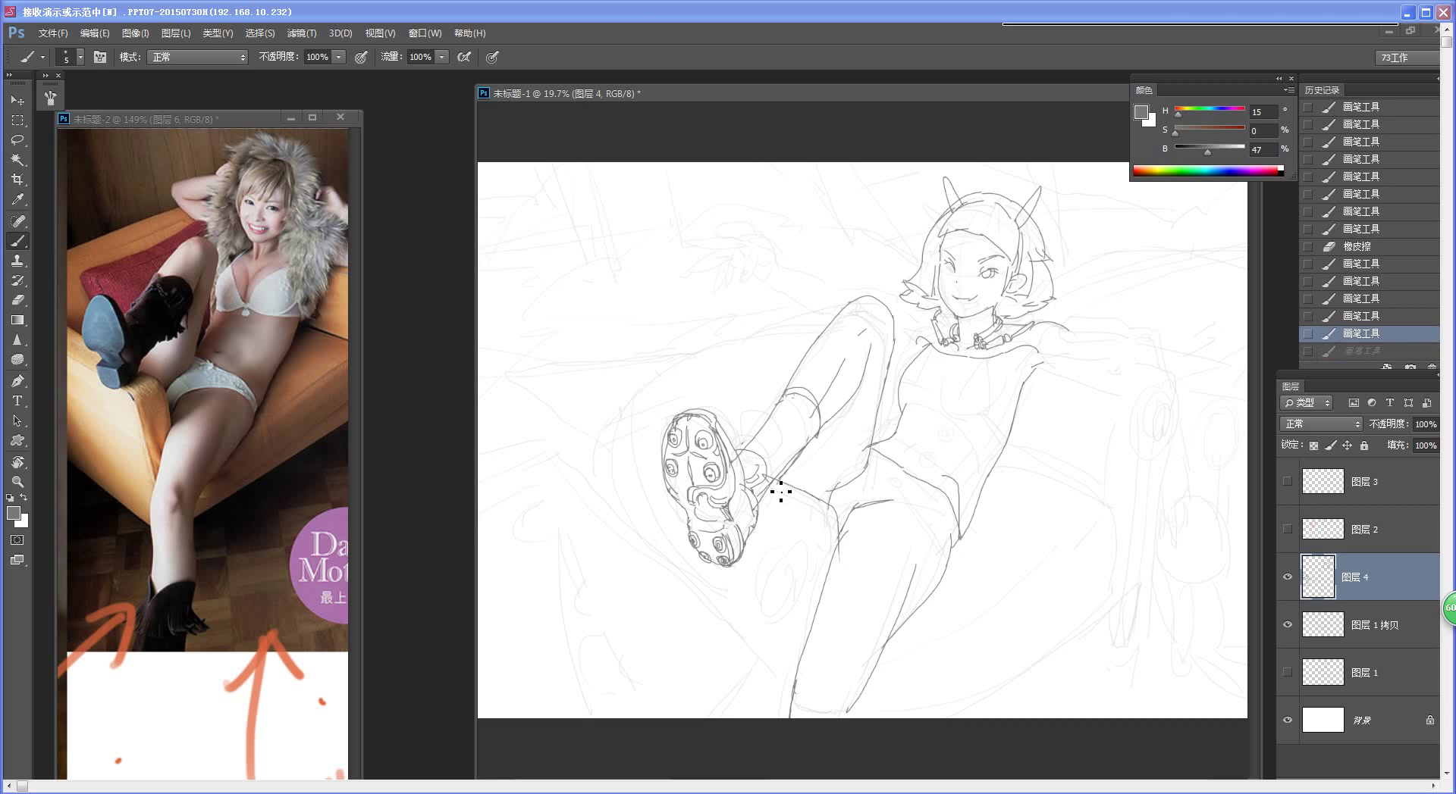
pyautogui.moveTo(768, 515); pyautogui.dragTo(758, 524)
pyautogui.moveTo(807, 454); pyautogui.dragTo(788, 482)
pyautogui.moveTo(788, 482); pyautogui.dragTo(741, 595)
# Step: Erase stray lines at the shoulder beside the shirt's neckline
pyautogui.hotkey('ctrl', 'space')
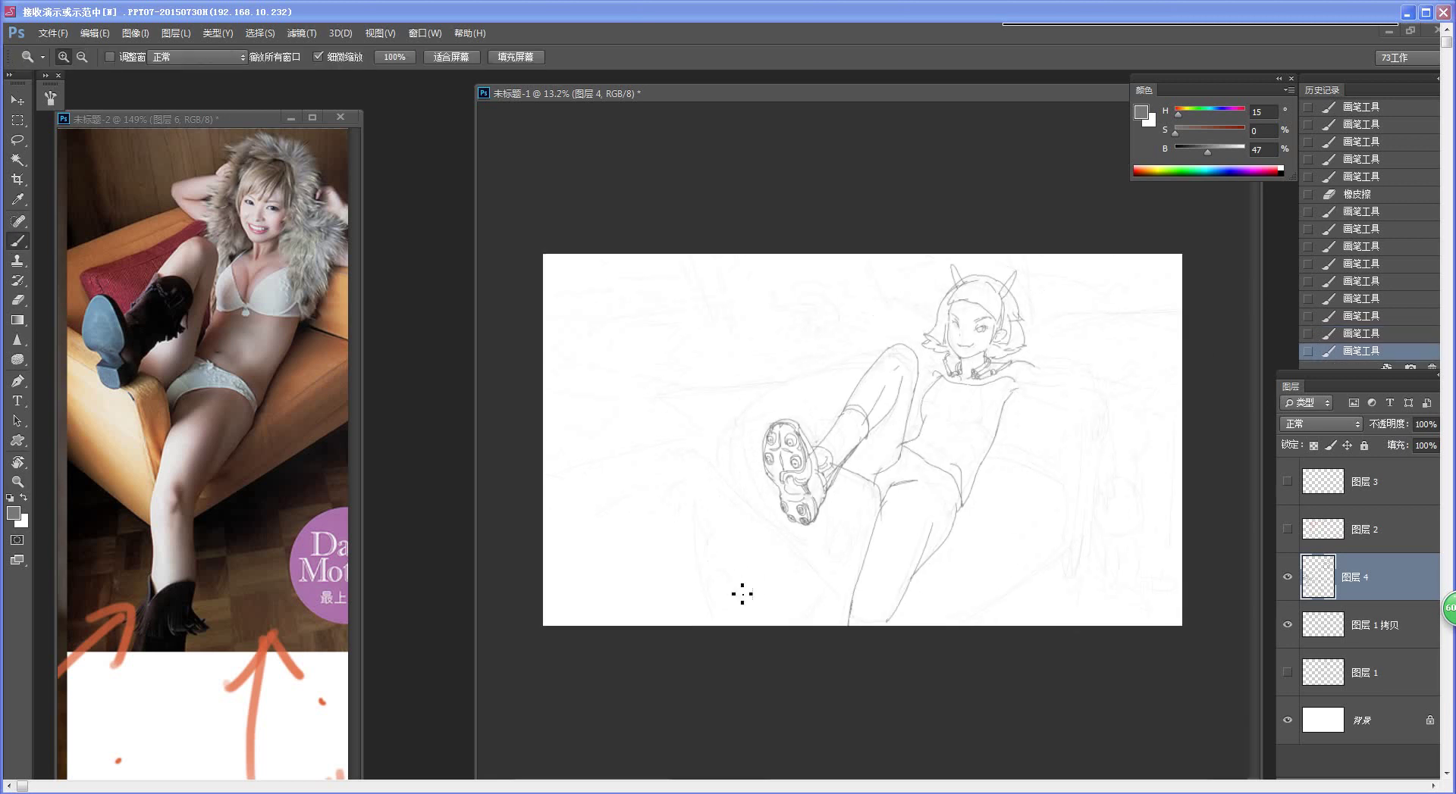
pyautogui.hotkey('ctrl', 'space')
pyautogui.moveTo(978, 458)
pyautogui.mouseDown()
pyautogui.moveTo(1023, 488)
pyautogui.moveTo(1061, 487)
pyautogui.moveTo(733, 557)
pyautogui.mouseUp()
pyautogui.press('space')
pyautogui.press('e')
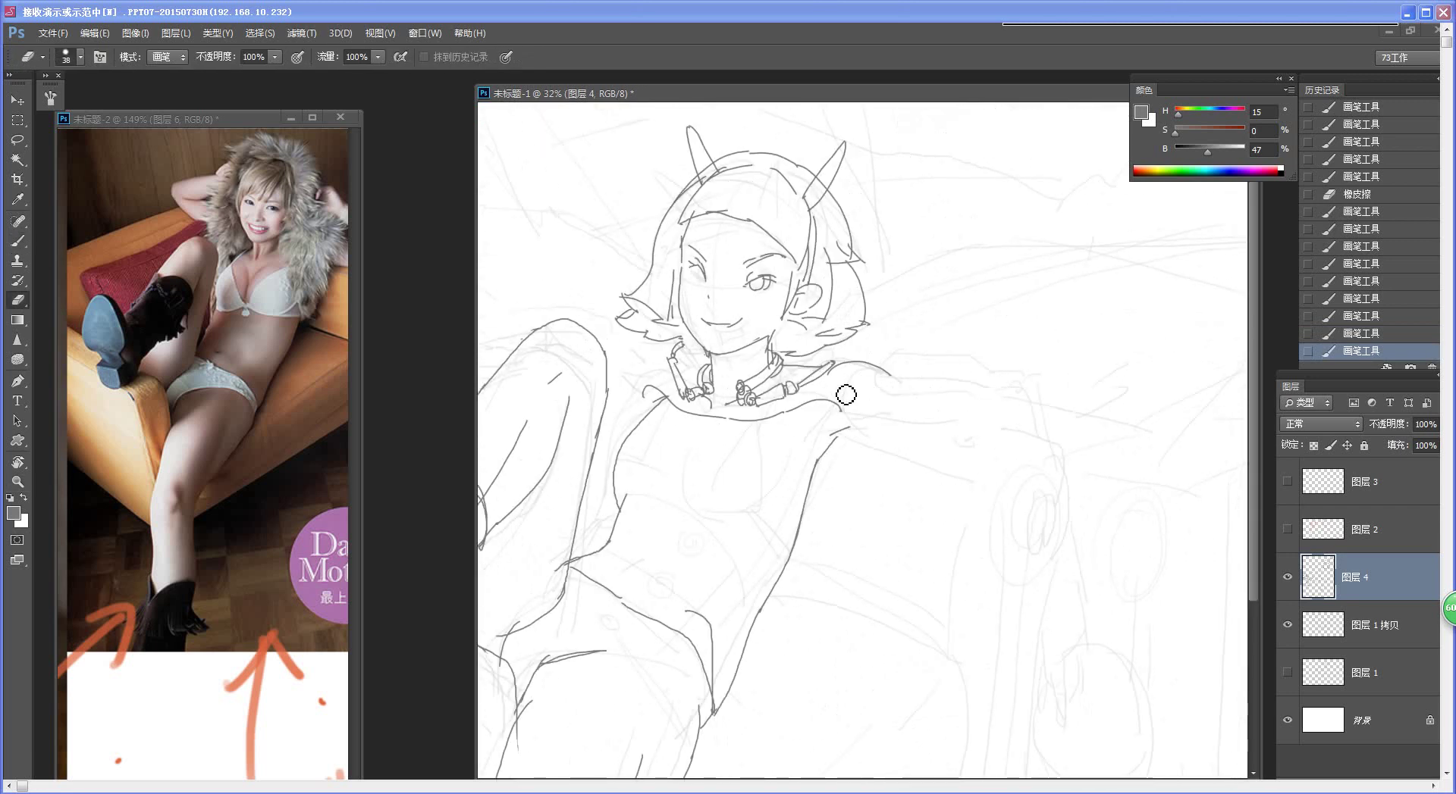
# Step: Erase the stray line at the armpit and ink the upper and lower contours of the arm resting on the sofa
pyautogui.click(843, 422)
pyautogui.press('b')
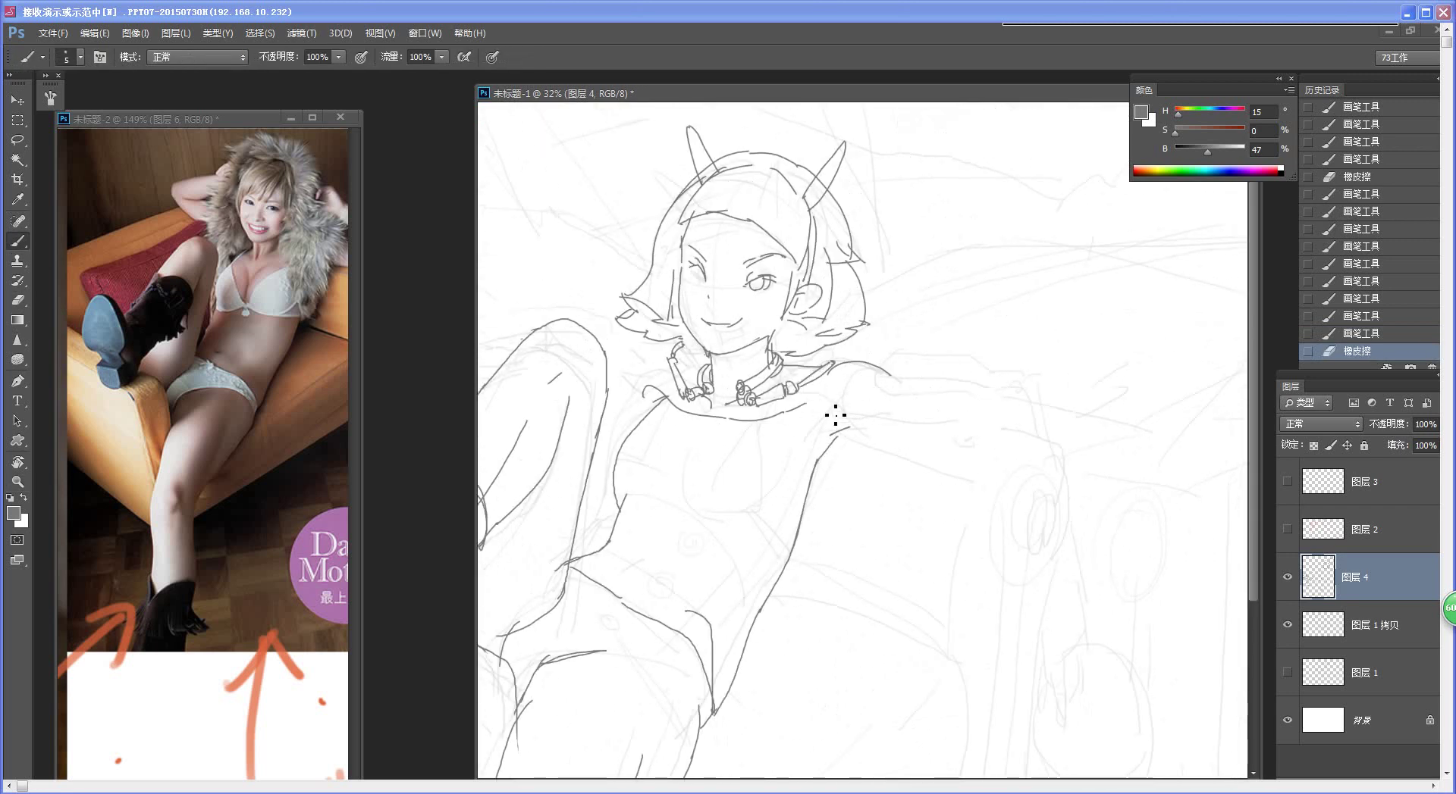
pyautogui.moveTo(834, 439); pyautogui.dragTo(879, 422)
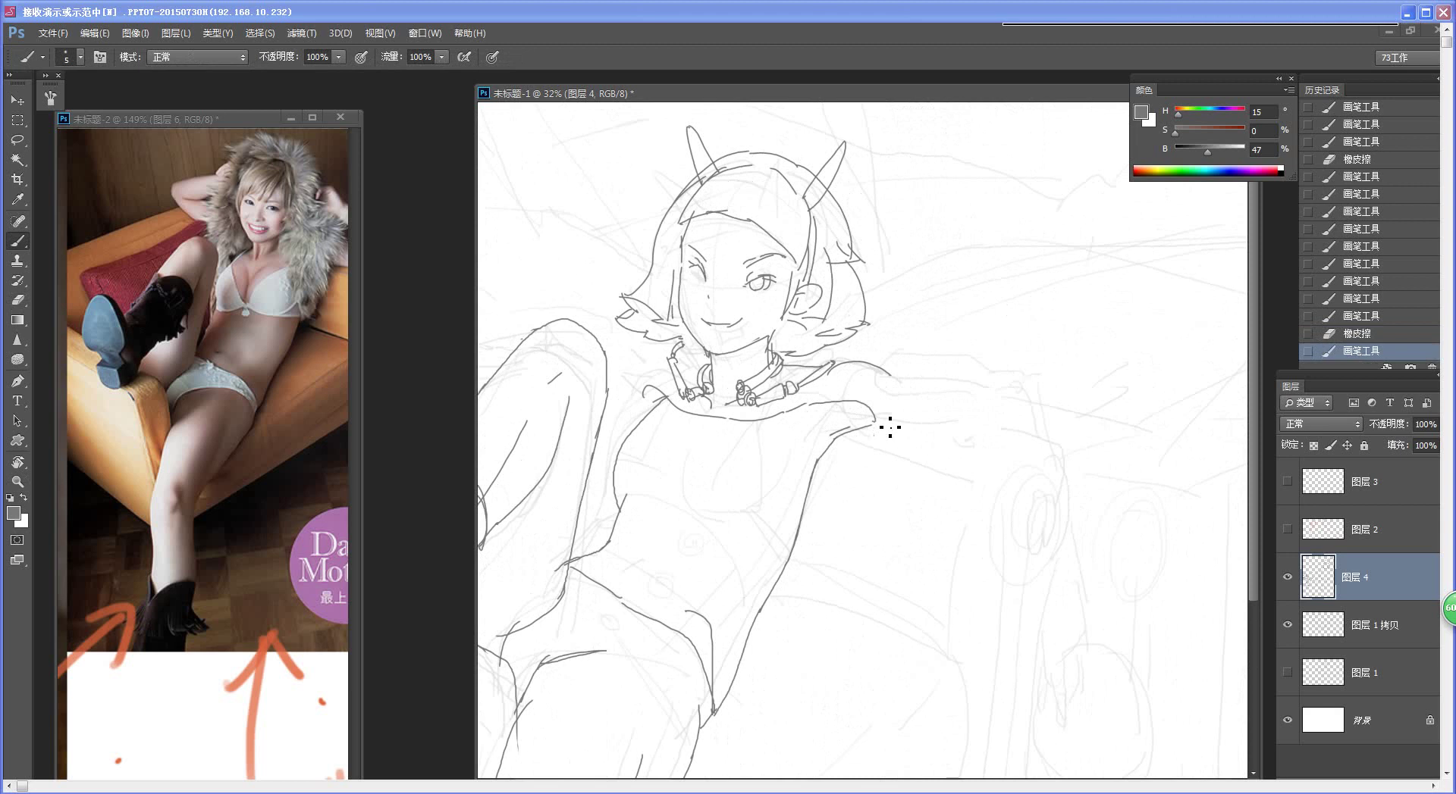
pyautogui.hotkey('ctrl', 'z')
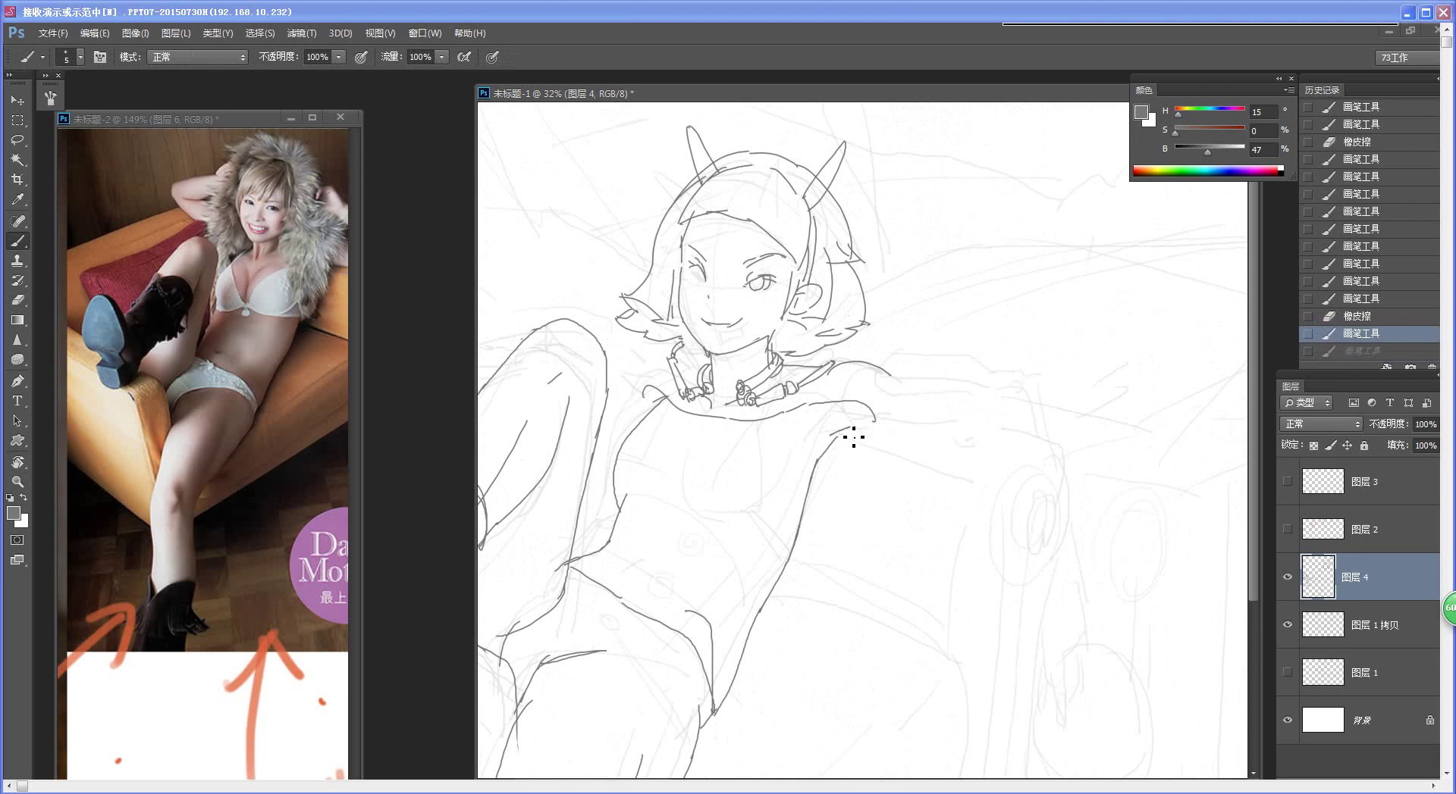
pyautogui.moveTo(834, 436); pyautogui.dragTo(996, 428)
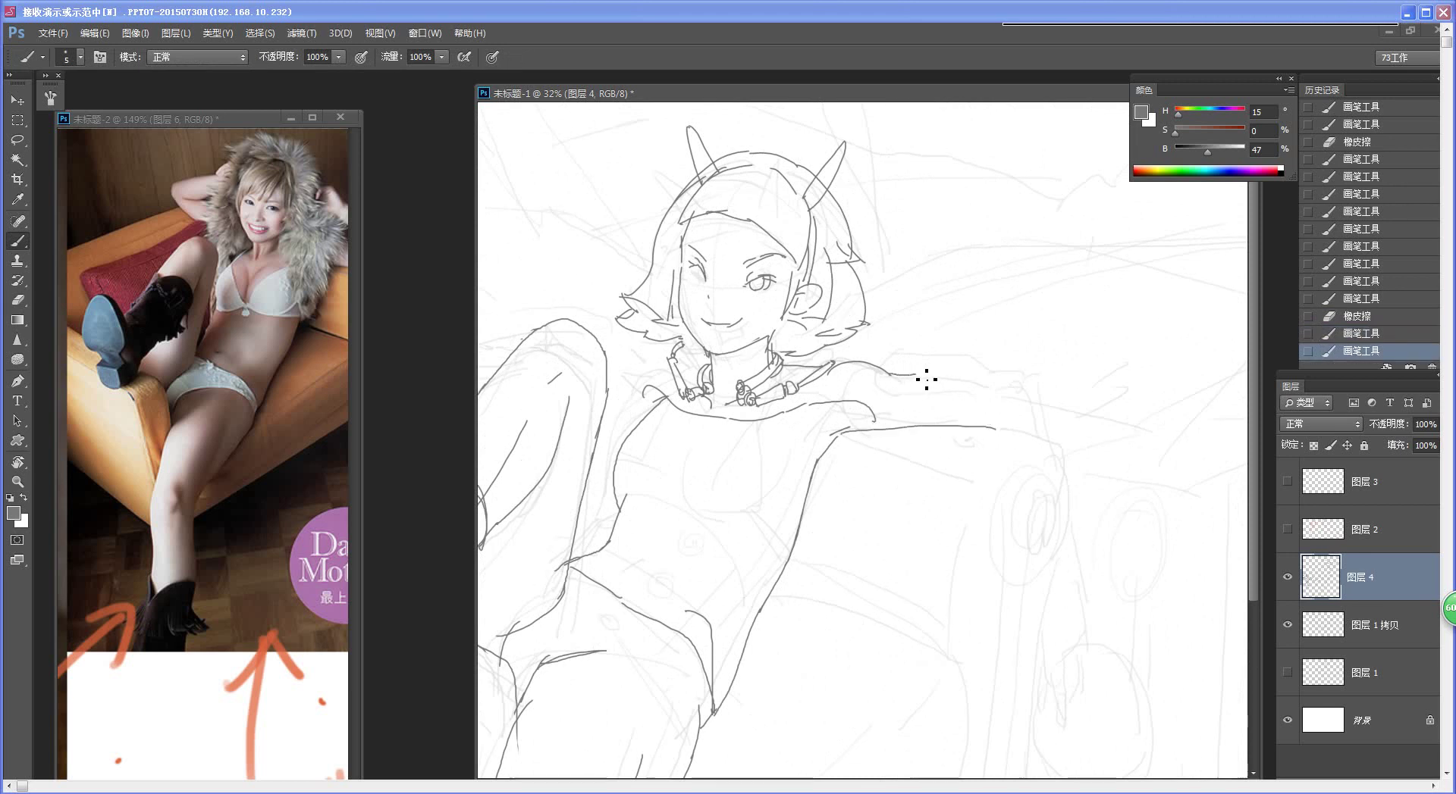
pyautogui.moveTo(914, 372)
pyautogui.mouseDown()
pyautogui.moveTo(1039, 409)
pyautogui.moveTo(1053, 444)
pyautogui.mouseUp()
# Step: Brush in the line where the other shoulder meets the neckline beside the collar, undoing misplaced strokes
pyautogui.press('z')
pyautogui.moveTo(907, 513); pyautogui.dragTo(854, 519)
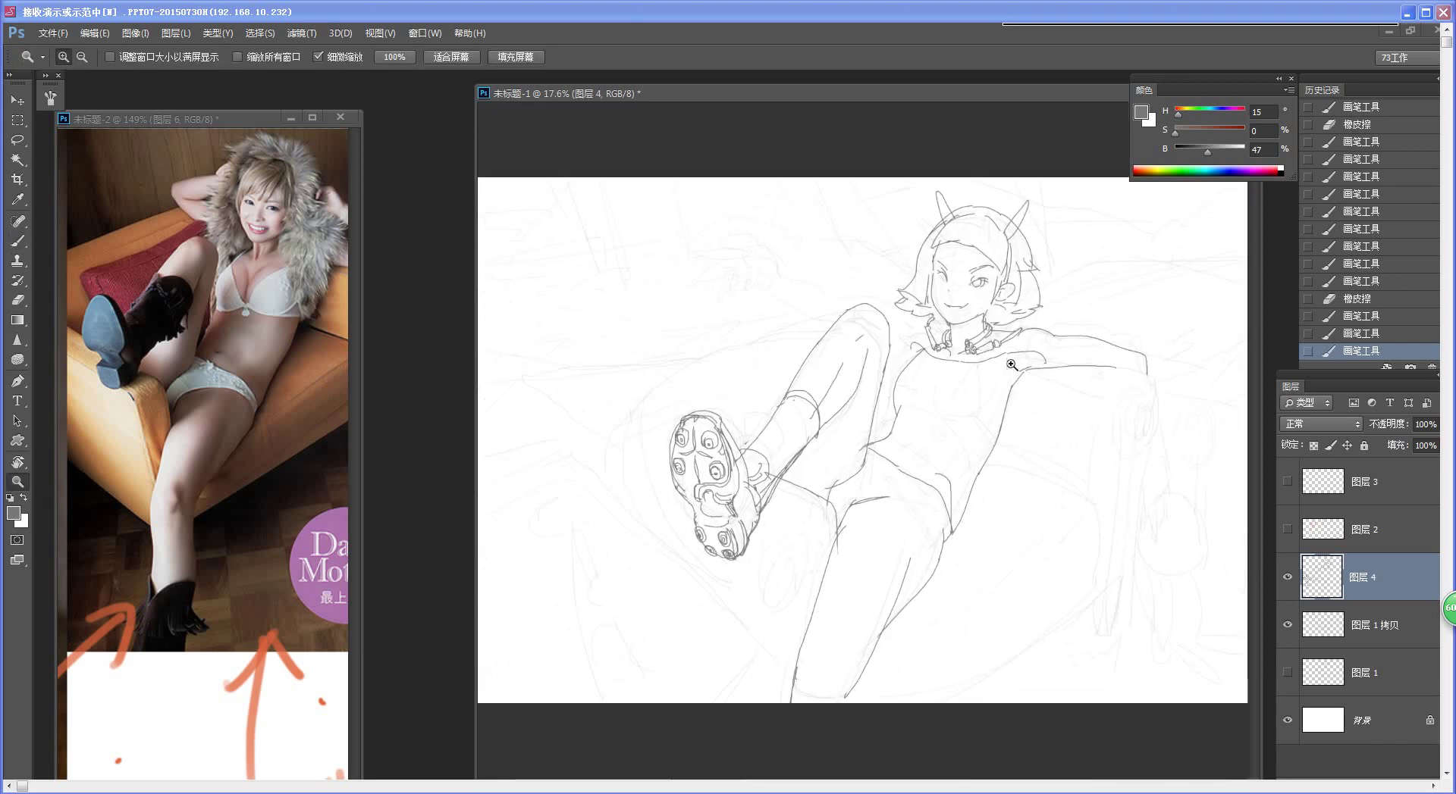
pyautogui.moveTo(1011, 365); pyautogui.dragTo(1078, 362)
pyautogui.press('b')
pyautogui.moveTo(899, 423)
pyautogui.mouseDown()
pyautogui.moveTo(867, 443)
pyautogui.moveTo(854, 513)
pyautogui.mouseUp()
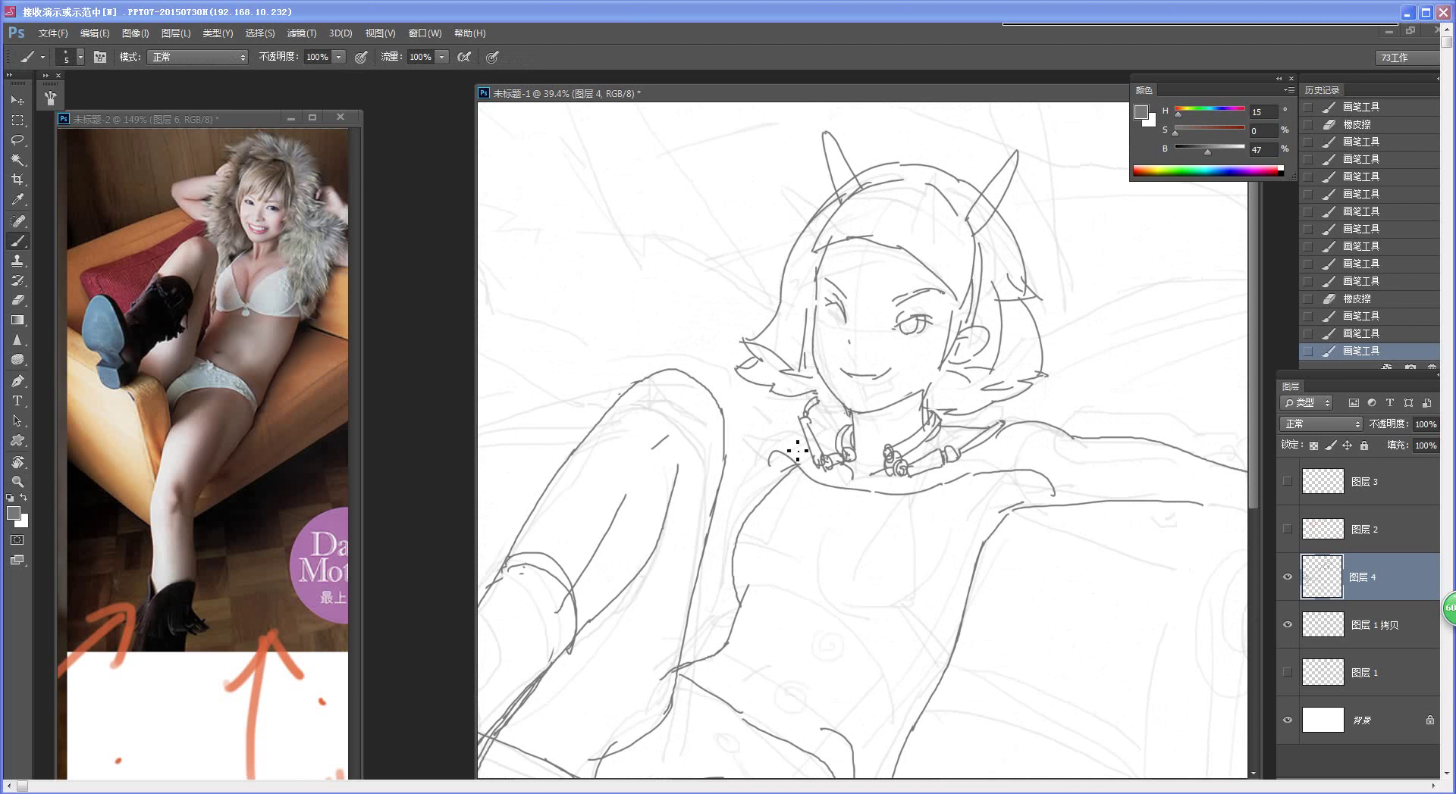
pyautogui.hotkey('ctrl', 'z')
pyautogui.moveTo(811, 420)
pyautogui.mouseDown()
pyautogui.moveTo(817, 409)
pyautogui.moveTo(846, 431)
pyautogui.moveTo(800, 415)
pyautogui.moveTo(834, 426)
pyautogui.mouseUp()
pyautogui.hotkey('ctrl', 'z')
pyautogui.moveTo(789, 506); pyautogui.dragTo(755, 539)
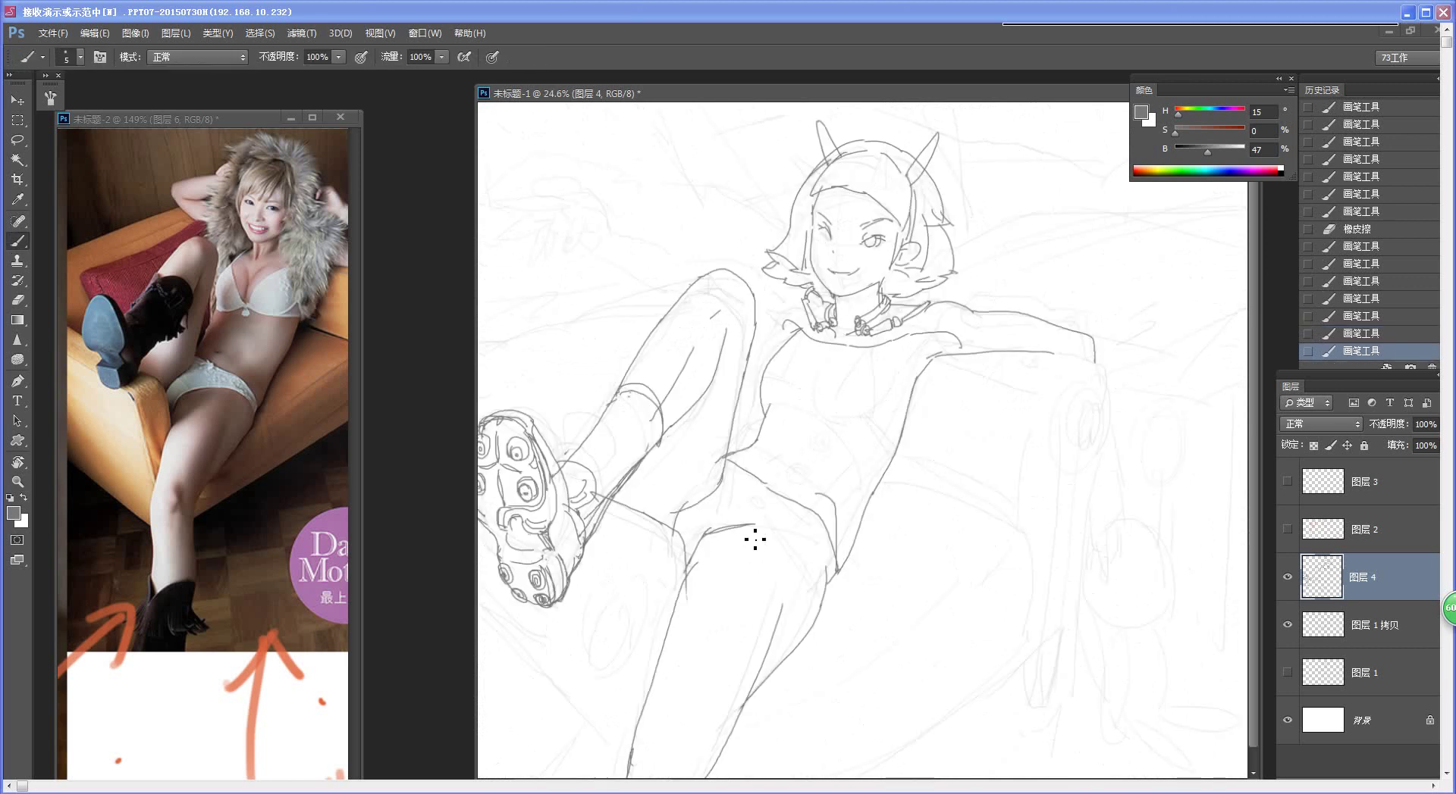
# Step: Replace the short shoulder line with a curved neckline edge beside the collar and erase the overlapping torso line
pyautogui.scroll(3, 756, 485)
pyautogui.press('e')
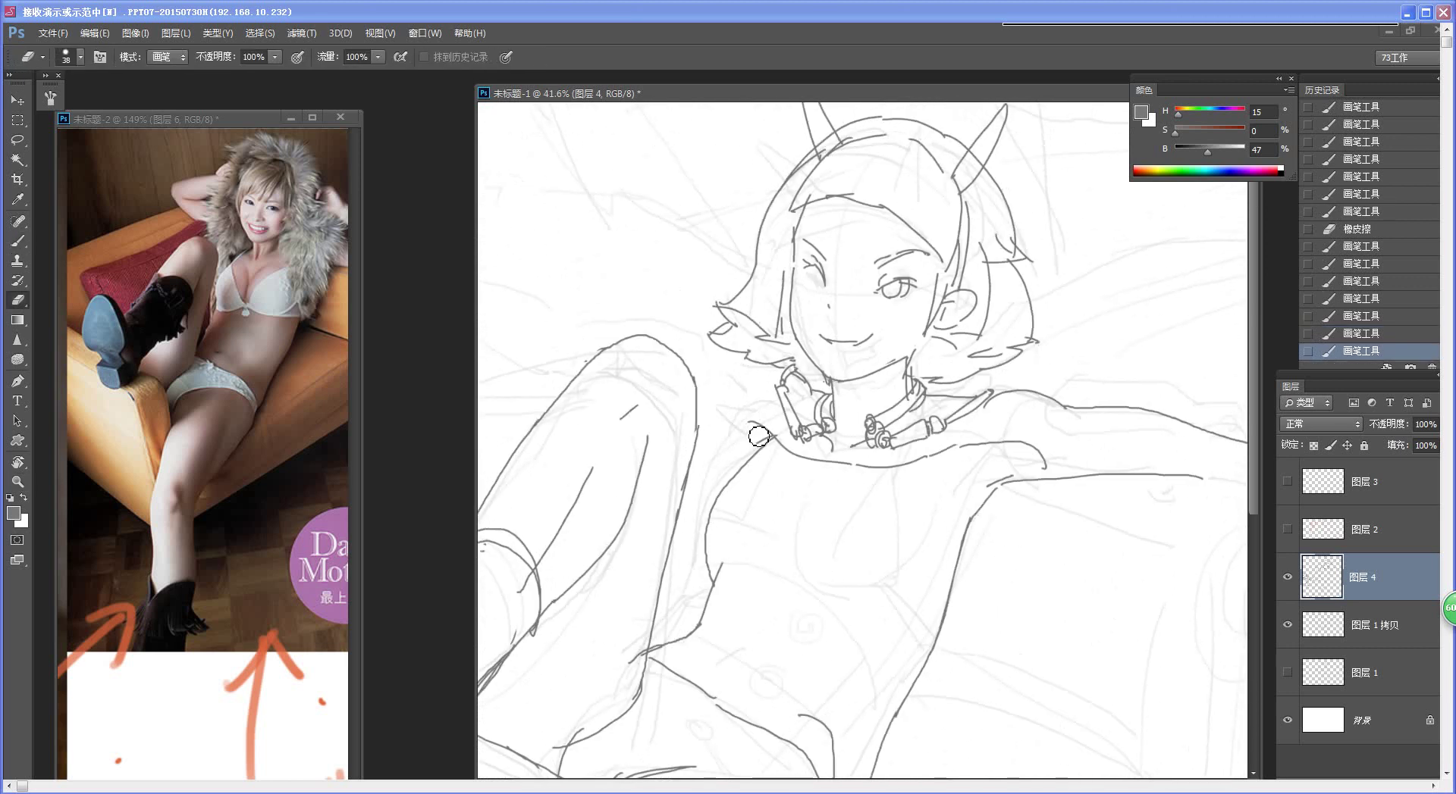
pyautogui.press('b')
pyautogui.moveTo(759, 436)
pyautogui.mouseDown()
pyautogui.moveTo(752, 384)
pyautogui.moveTo(788, 439)
pyautogui.moveTo(827, 462)
pyautogui.moveTo(776, 439)
pyautogui.moveTo(784, 449)
pyautogui.moveTo(832, 476)
pyautogui.moveTo(864, 460)
pyautogui.mouseUp()
pyautogui.press('e')
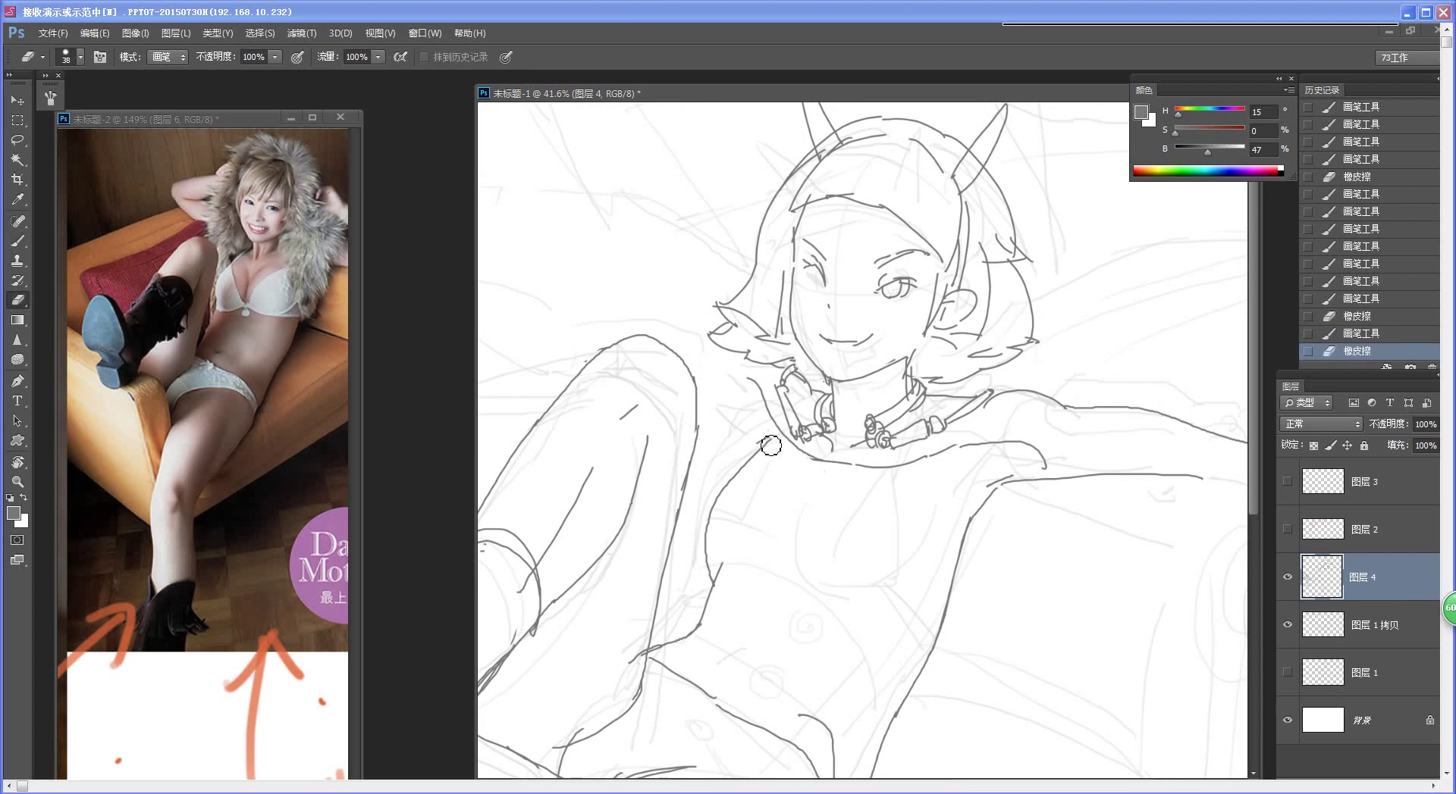
pyautogui.moveTo(771, 446); pyautogui.dragTo(767, 438)
pyautogui.press('b')
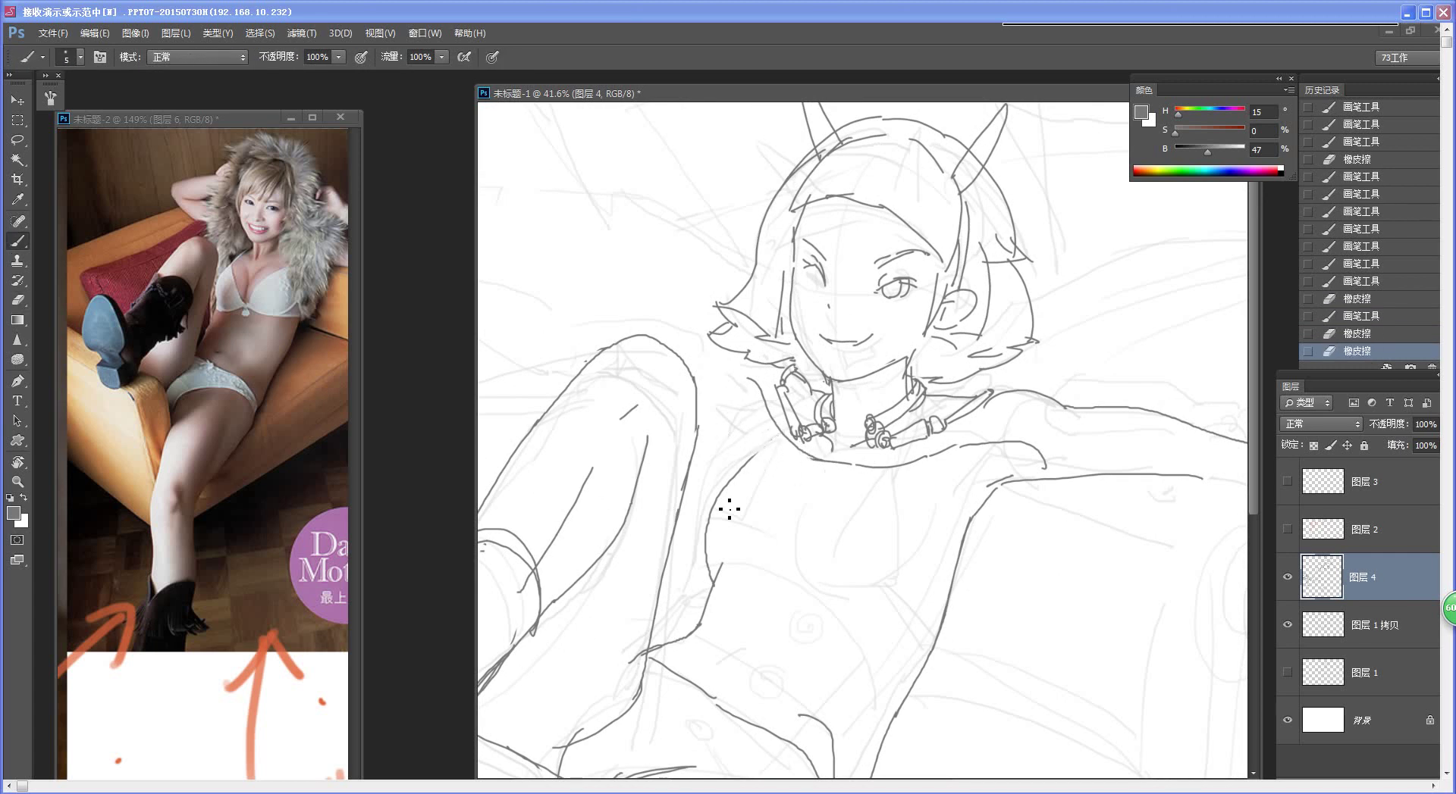
# Step: Redraw the torso's upper contour below the collar and add the underarm line between torso and raised knee
pyautogui.moveTo(733, 493); pyautogui.dragTo(770, 443)
pyautogui.hotkey('ctrl', 'z')
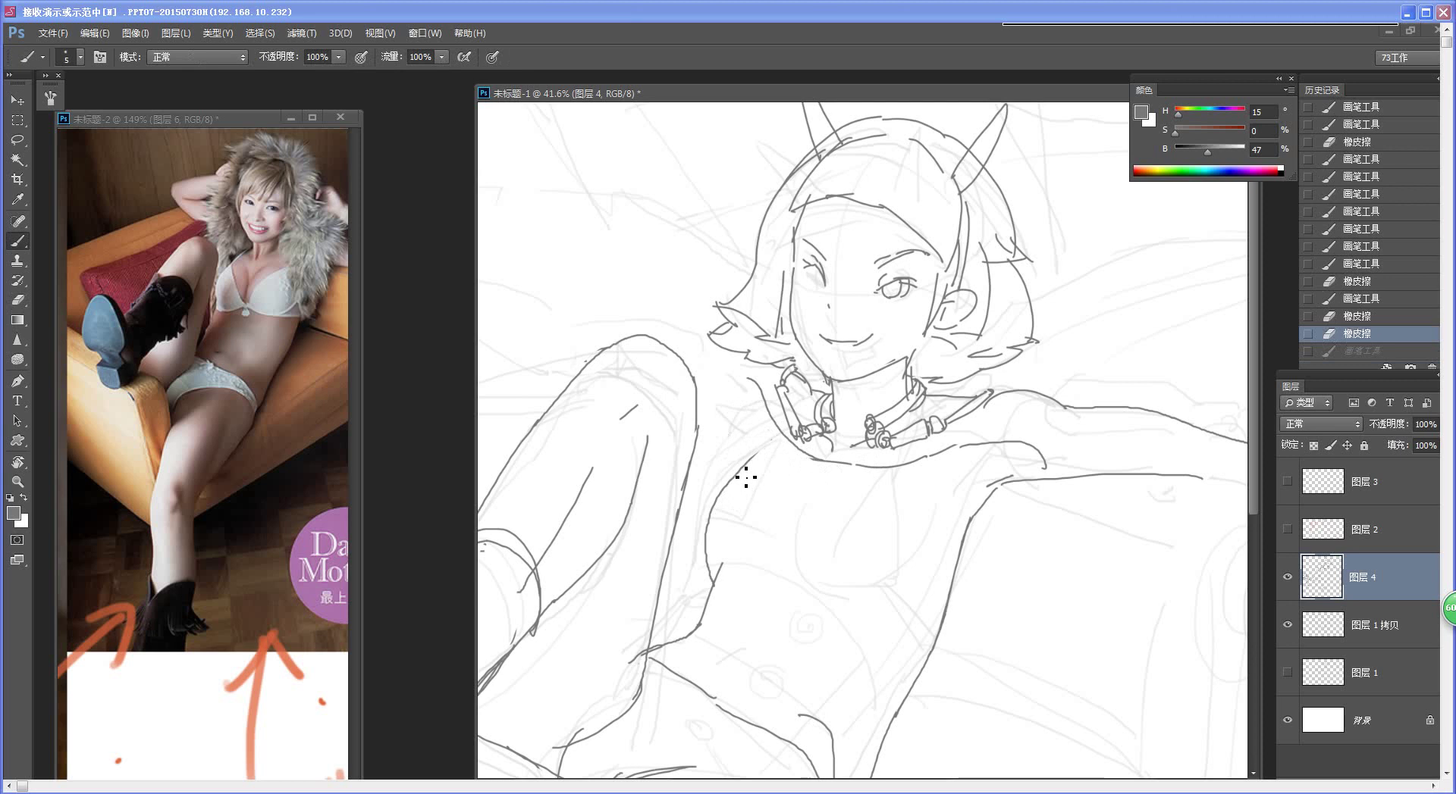
pyautogui.hotkey('ctrl', 'z')
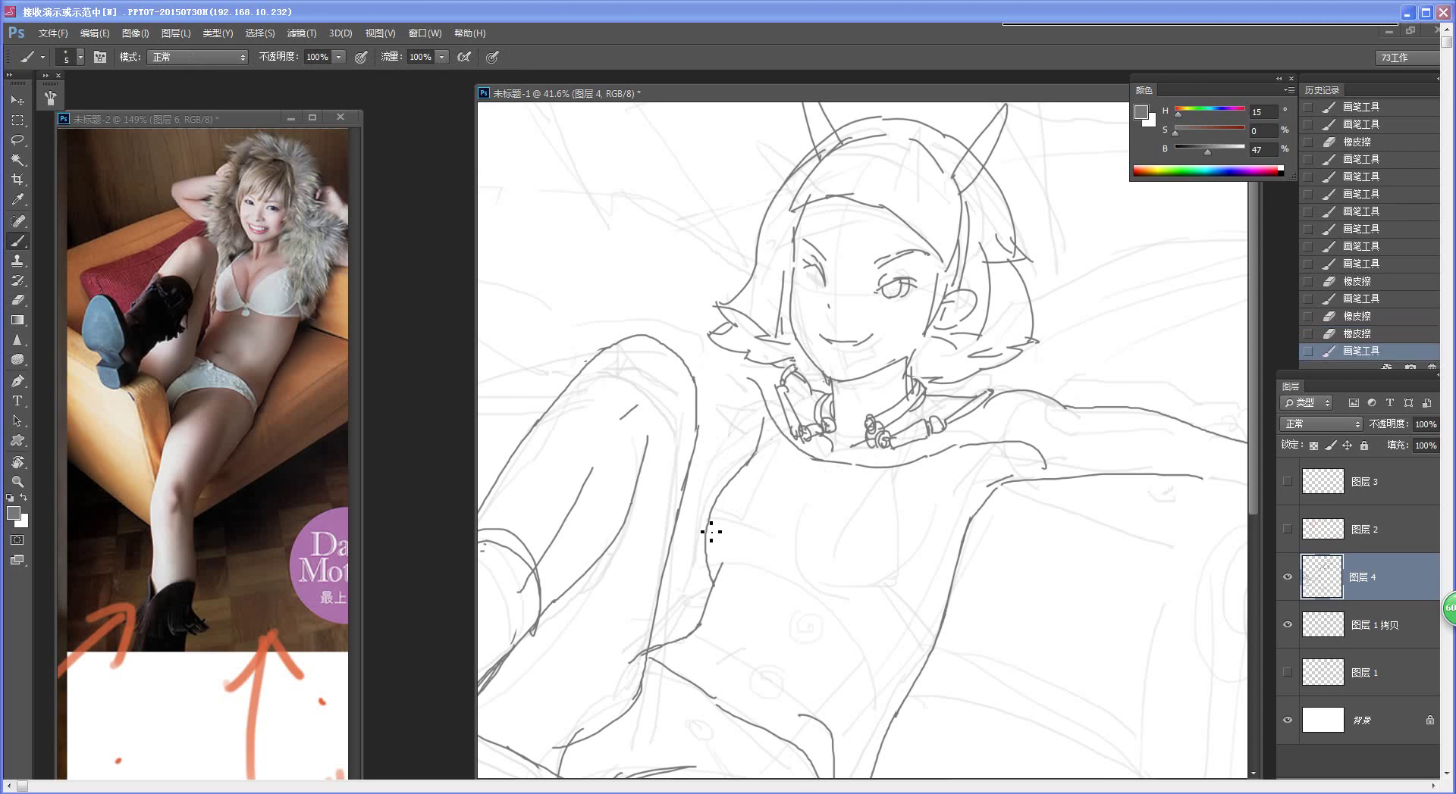
pyautogui.press('z')
pyautogui.moveTo(742, 519); pyautogui.dragTo(652, 515)
pyautogui.hotkey('ctrl', 'space')
pyautogui.moveTo(974, 365); pyautogui.dragTo(1024, 370)
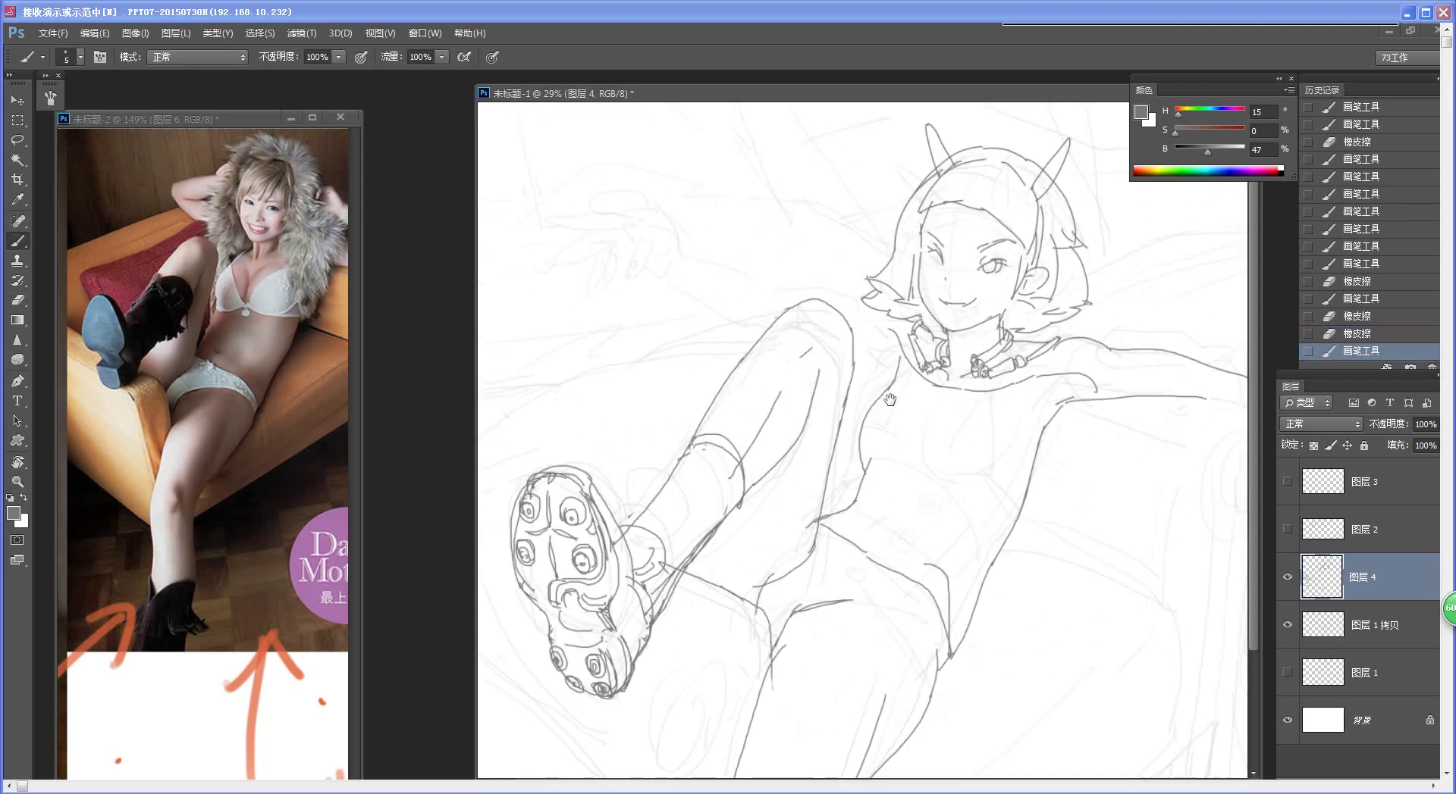
pyautogui.moveTo(898, 294); pyautogui.dragTo(872, 293)
pyautogui.moveTo(866, 372); pyautogui.dragTo(878, 389)
pyautogui.hotkey('ctrl', 'space')
pyautogui.moveTo(878, 485); pyautogui.dragTo(858, 514)
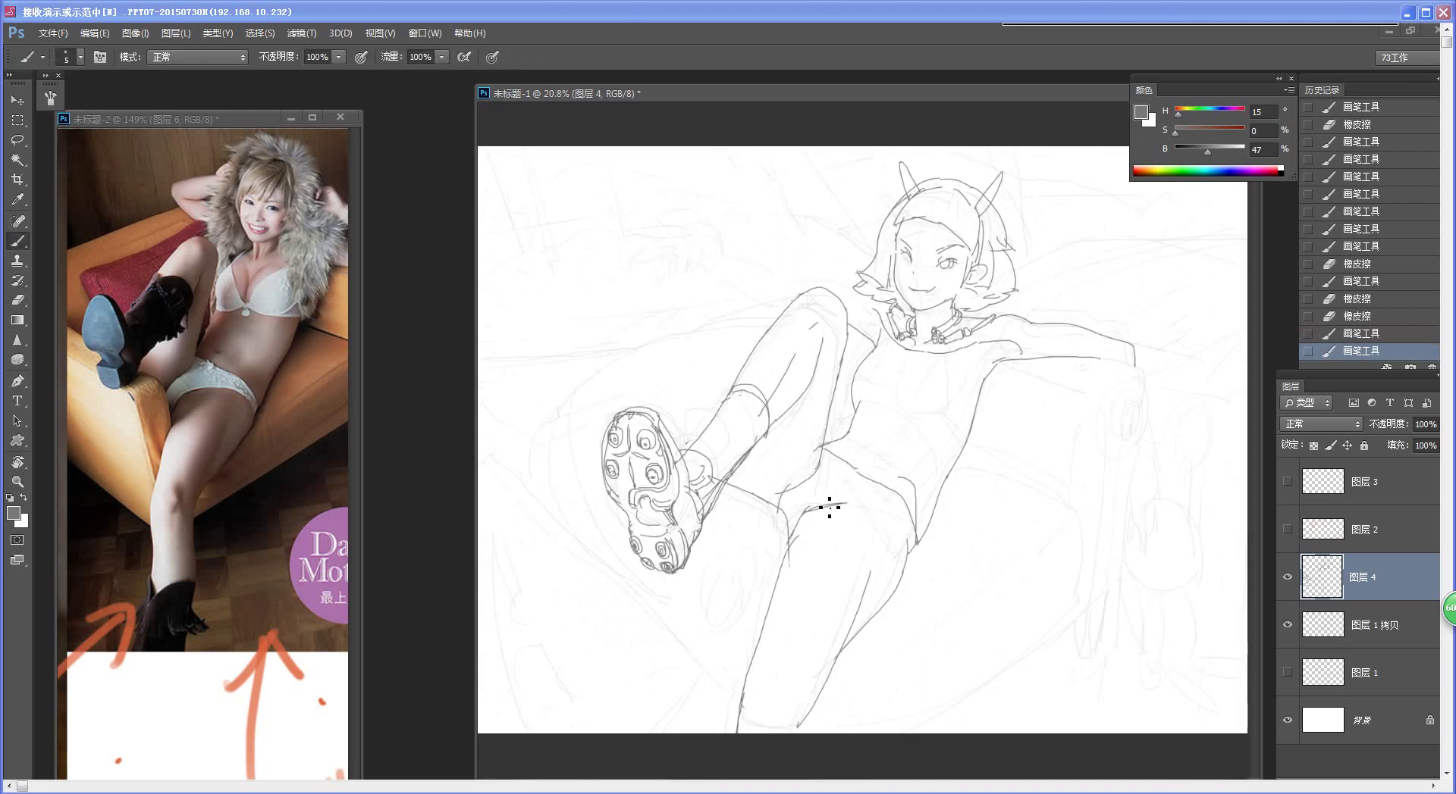
# Step: Draw the upper contour of the far shoulder and upper arm from the hair past the raised knee, redoing the first stroke
pyautogui.scroll(5, 872, 303)
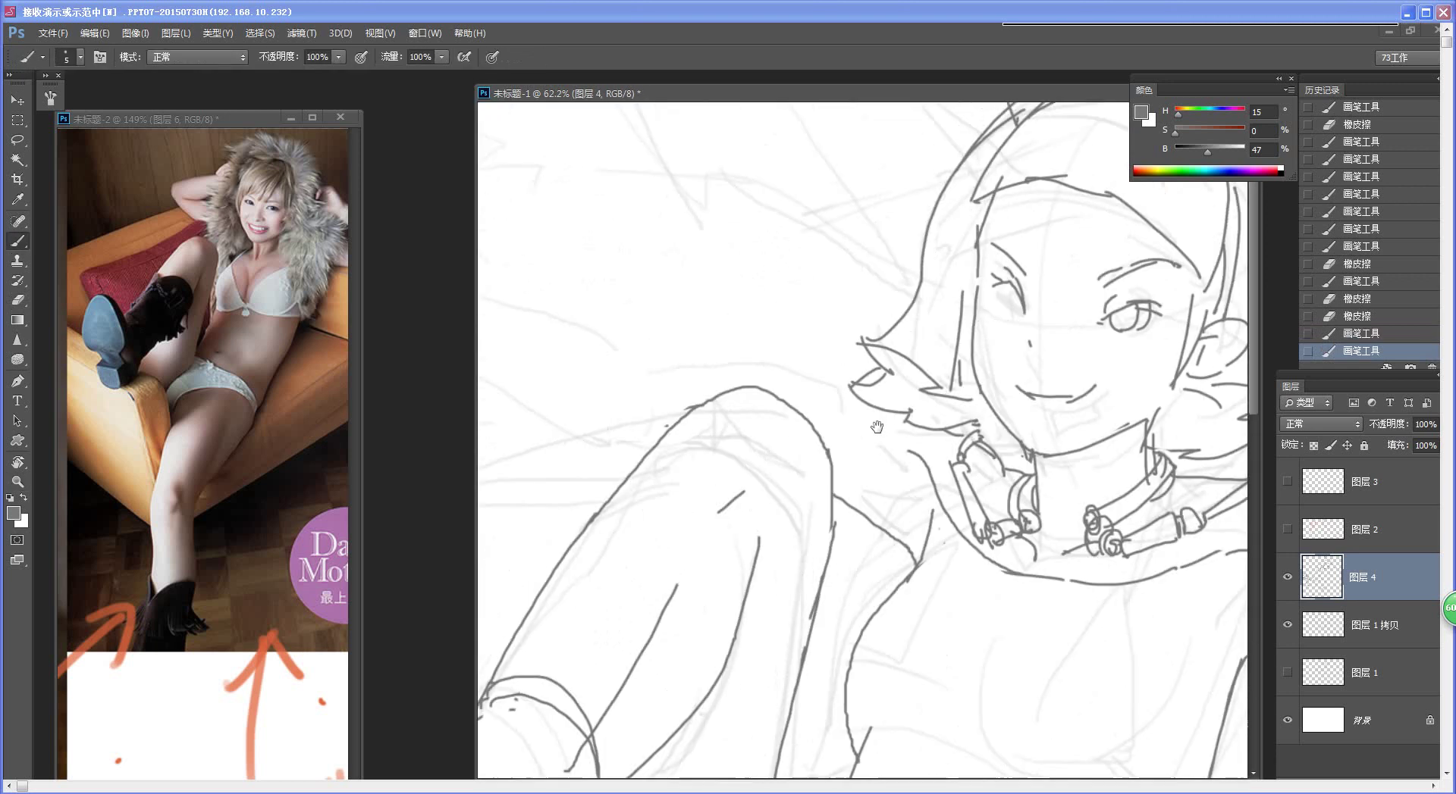
pyautogui.moveTo(731, 365); pyautogui.dragTo(868, 412)
pyautogui.hotkey('ctrl', 'z')
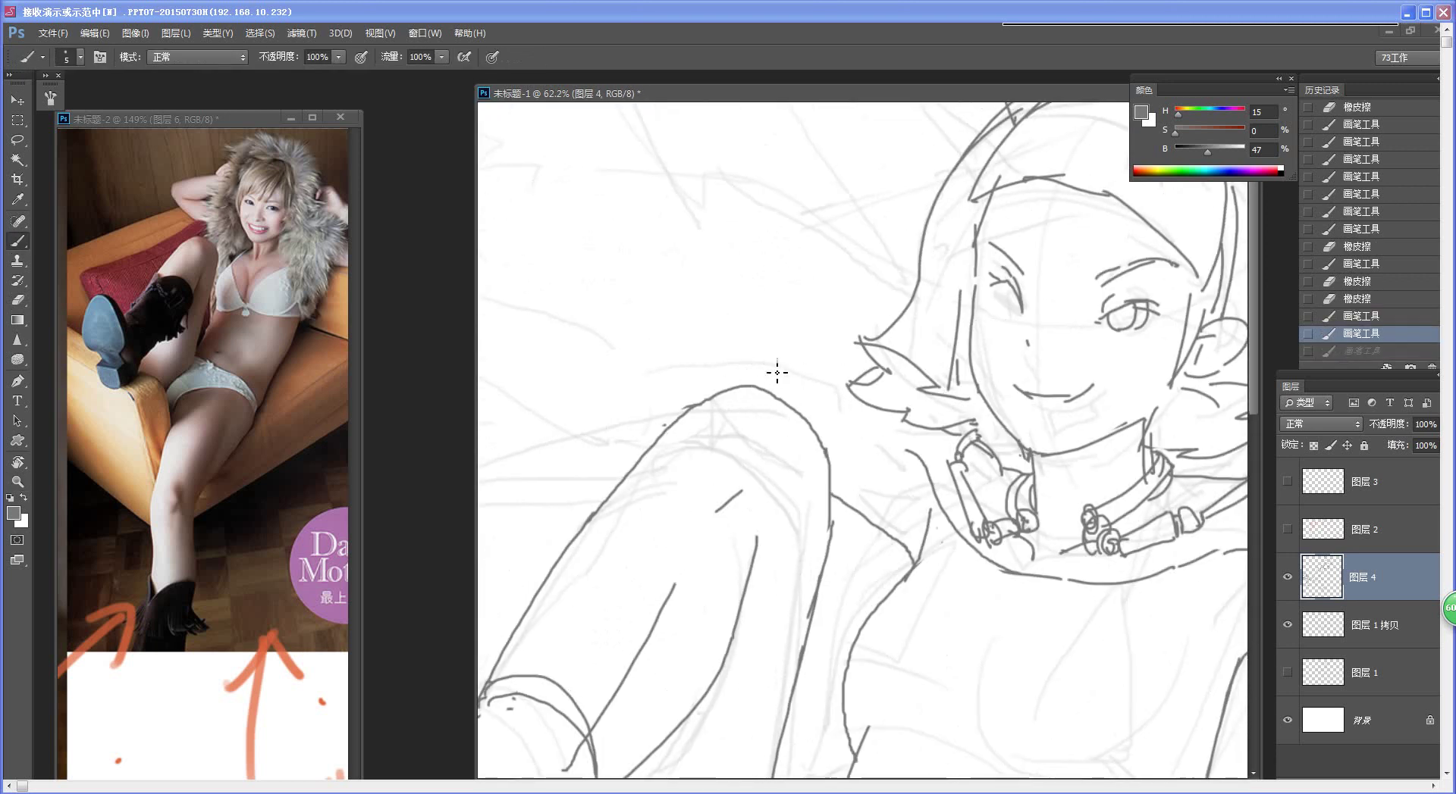
pyautogui.moveTo(761, 360)
pyautogui.mouseDown()
pyautogui.moveTo(865, 413)
pyautogui.moveTo(893, 407)
pyautogui.mouseUp()
pyautogui.scroll(-3, 782, 513)
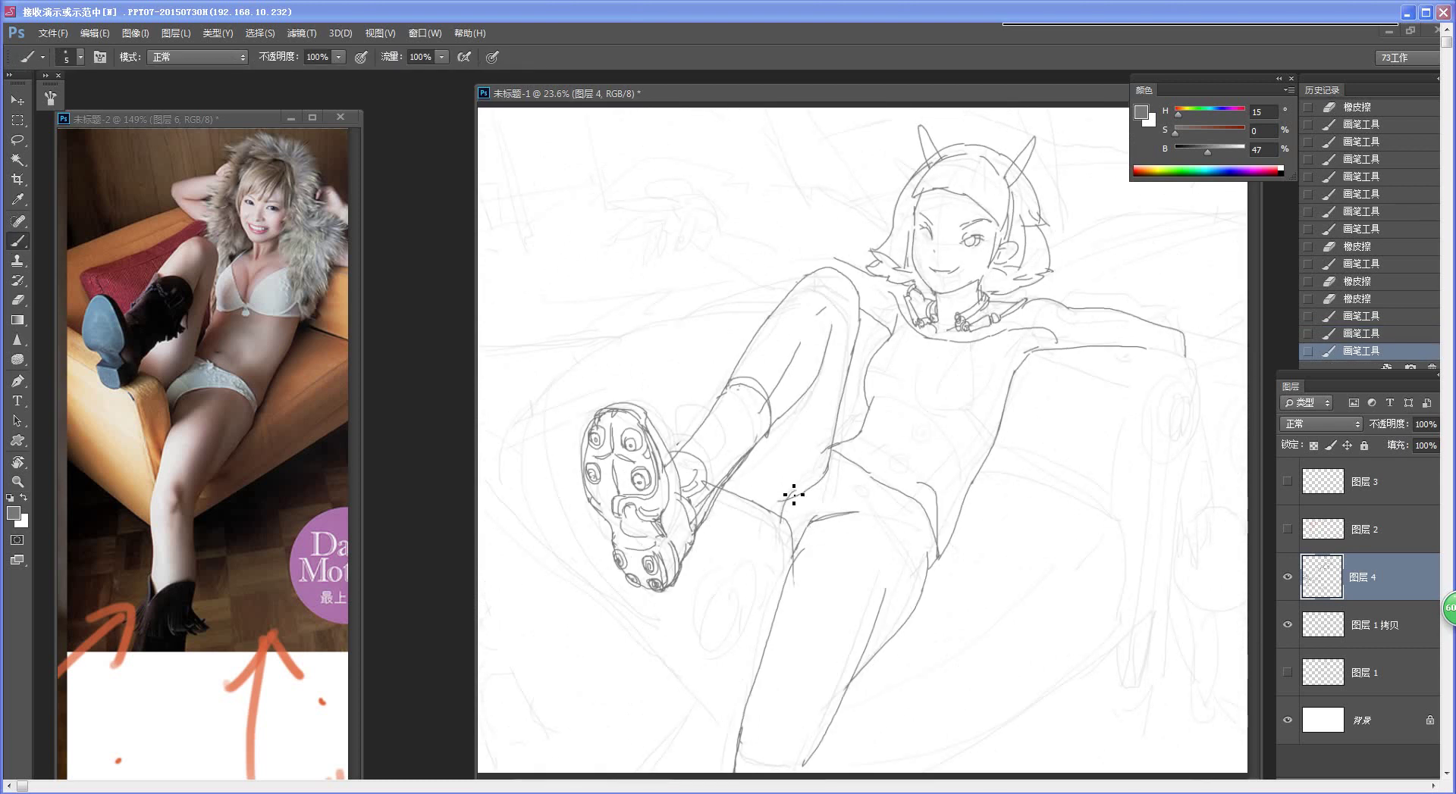
# Step: Erase the underarm line where it runs between the raised knee and the torso
pyautogui.hotkey('ctrl', 'space')
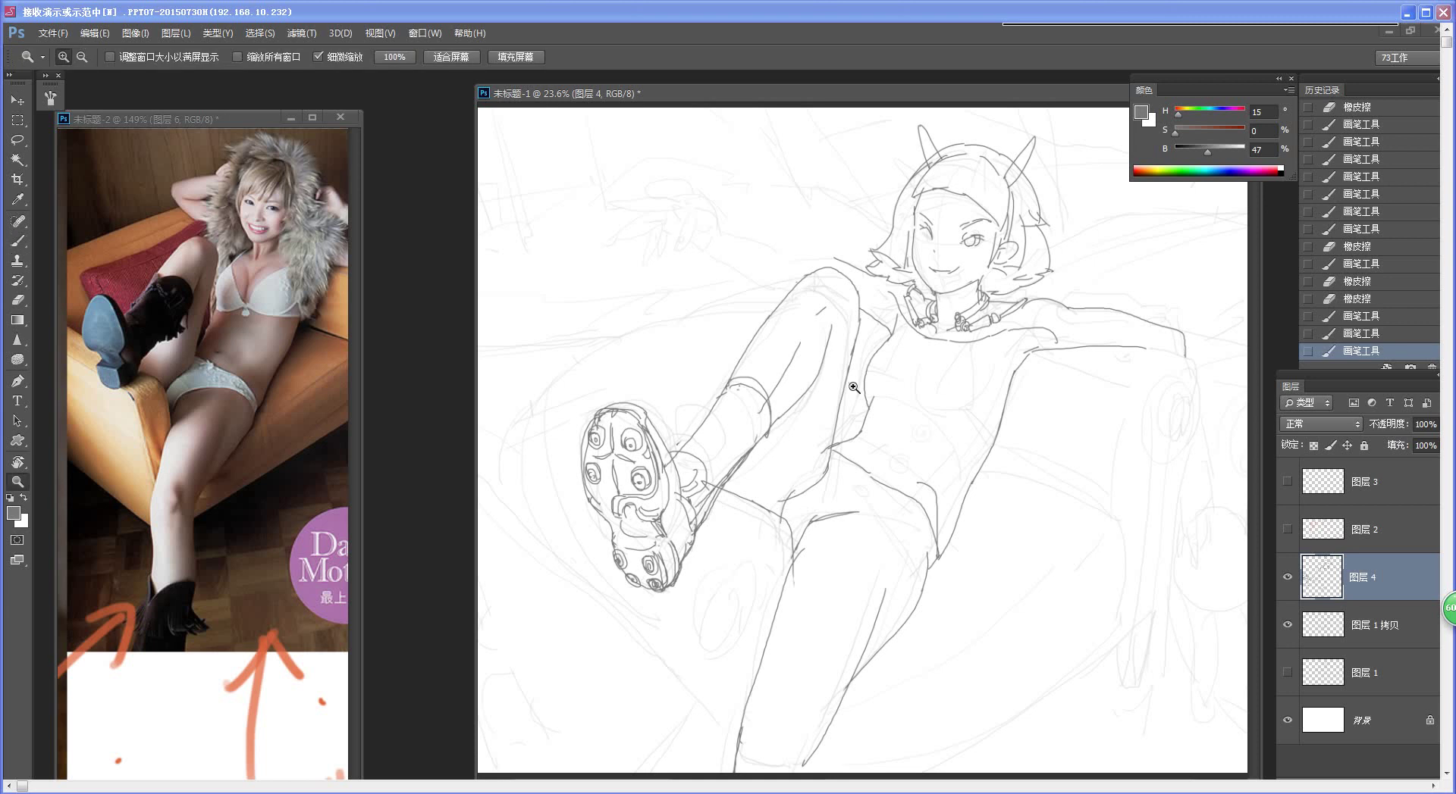
pyautogui.moveTo(856, 392); pyautogui.dragTo(832, 448)
pyautogui.hotkey('ctrl', 'space')
pyautogui.moveTo(940, 405); pyautogui.dragTo(1021, 443)
pyautogui.press('e')
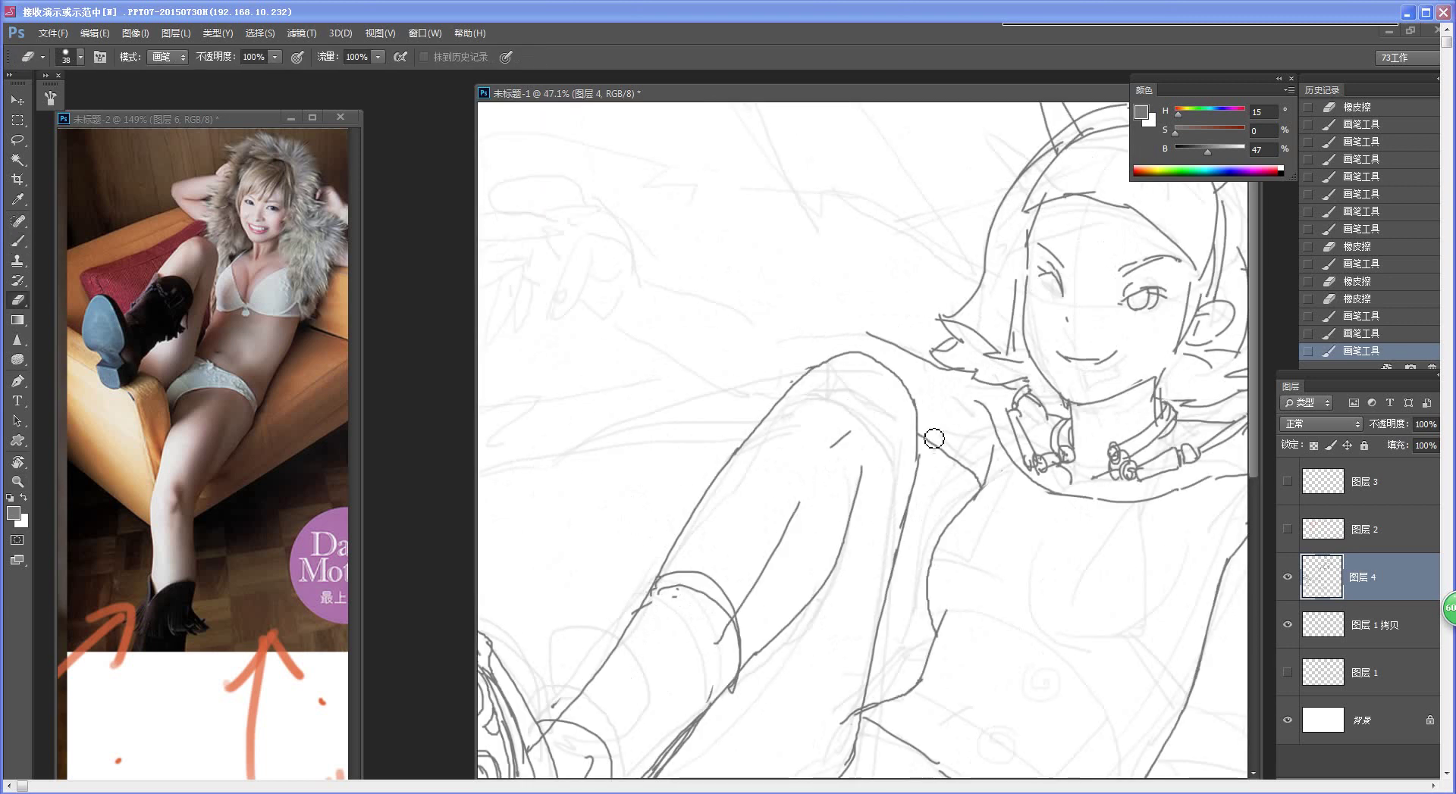
pyautogui.moveTo(932, 439)
pyautogui.mouseDown()
pyautogui.moveTo(953, 464)
pyautogui.moveTo(982, 441)
pyautogui.moveTo(881, 417)
pyautogui.mouseUp()
pyautogui.press('b')
# Step: Redraw the underarm as a rounded curve between the raised knee and the torso, erasing the excess
pyautogui.hotkey('ctrl', 'space')
pyautogui.hotkey('ctrl', 'space')
pyautogui.press('e')
pyautogui.moveTo(972, 362)
pyautogui.mouseDown()
pyautogui.moveTo(947, 392)
pyautogui.moveTo(953, 348)
pyautogui.moveTo(929, 370)
pyautogui.moveTo(961, 348)
pyautogui.moveTo(932, 374)
pyautogui.moveTo(949, 403)
pyautogui.moveTo(925, 374)
pyautogui.moveTo(946, 398)
pyautogui.mouseUp()
pyautogui.press('b')
pyautogui.press('e')
pyautogui.press('b')
pyautogui.hotkey('ctrl', 'z')
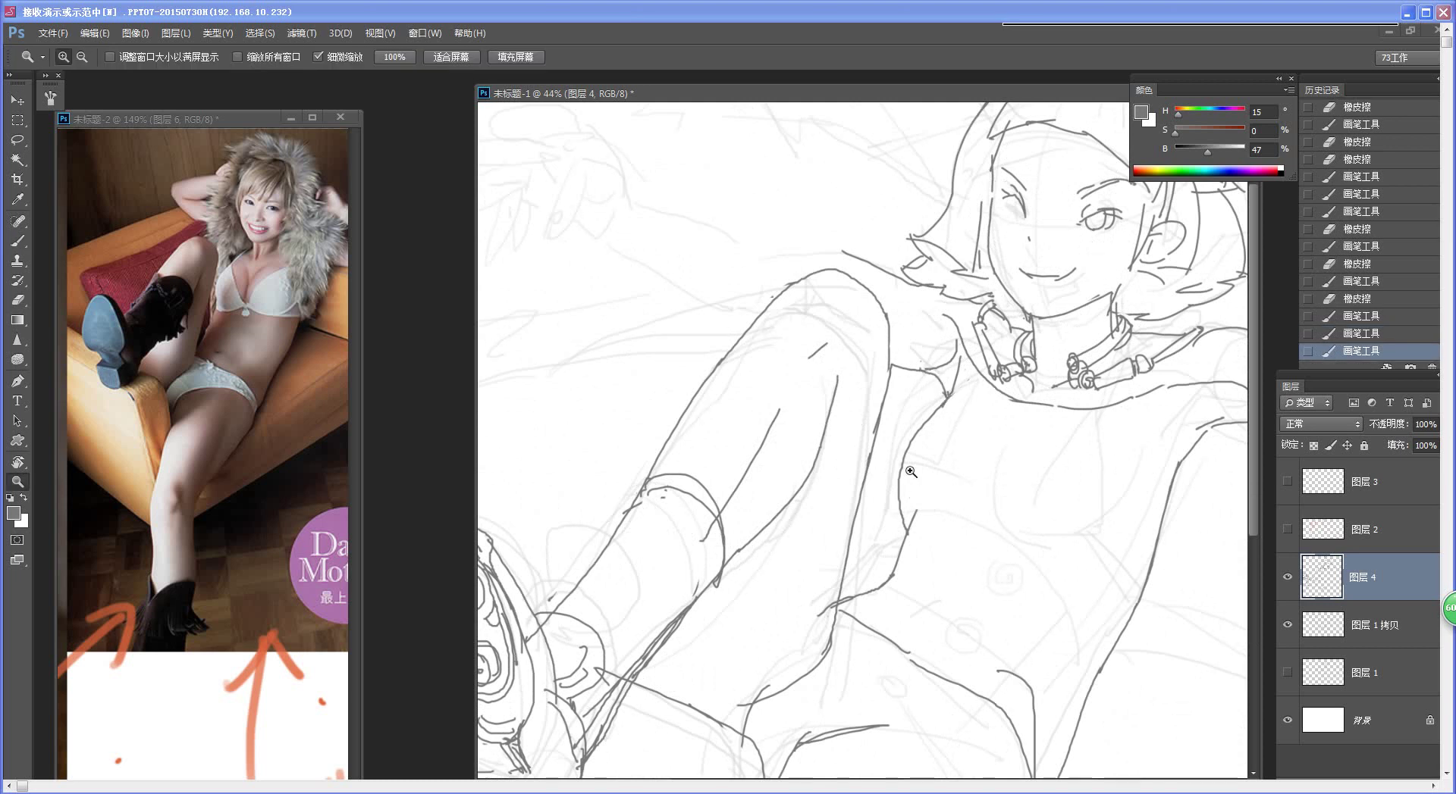
# Step: Erase the shoulder line between the raised knee and the hair, and redraw it as a cleaner contour
pyautogui.hotkey('ctrl', '0')
pyautogui.hotkey('ctrl', 'space')
pyautogui.moveTo(903, 301); pyautogui.dragTo(952, 413)
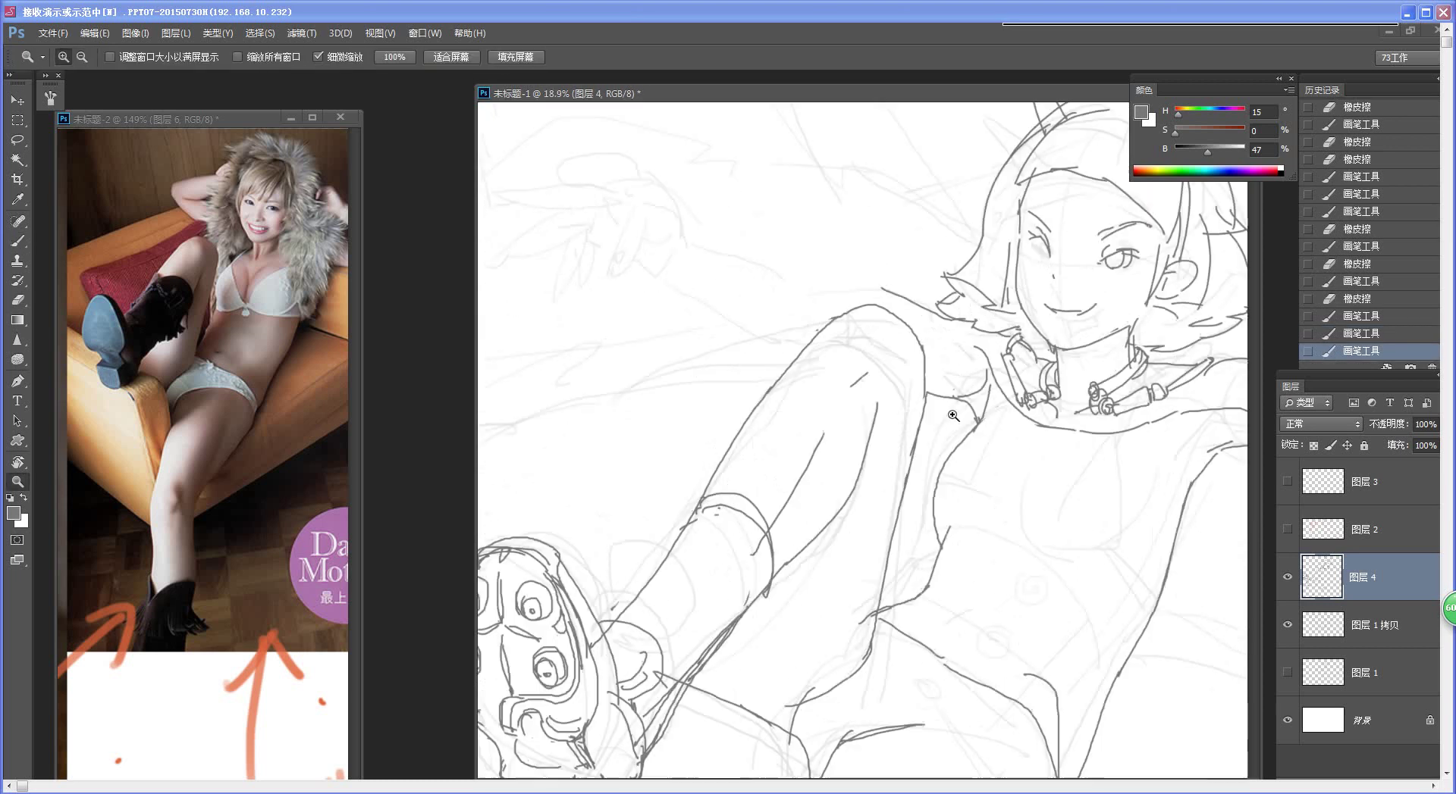
pyautogui.press('e')
pyautogui.moveTo(890, 288)
pyautogui.mouseDown()
pyautogui.moveTo(937, 321)
pyautogui.moveTo(893, 310)
pyautogui.moveTo(967, 326)
pyautogui.mouseUp()
pyautogui.press('b')
# Step: Draw the upper and lower contours of the outstretched forearm extending beyond the raised knee
pyautogui.hotkey('ctrl', 'space')
pyautogui.moveTo(894, 465); pyautogui.dragTo(851, 375)
pyautogui.hotkey('ctrl', 'space')
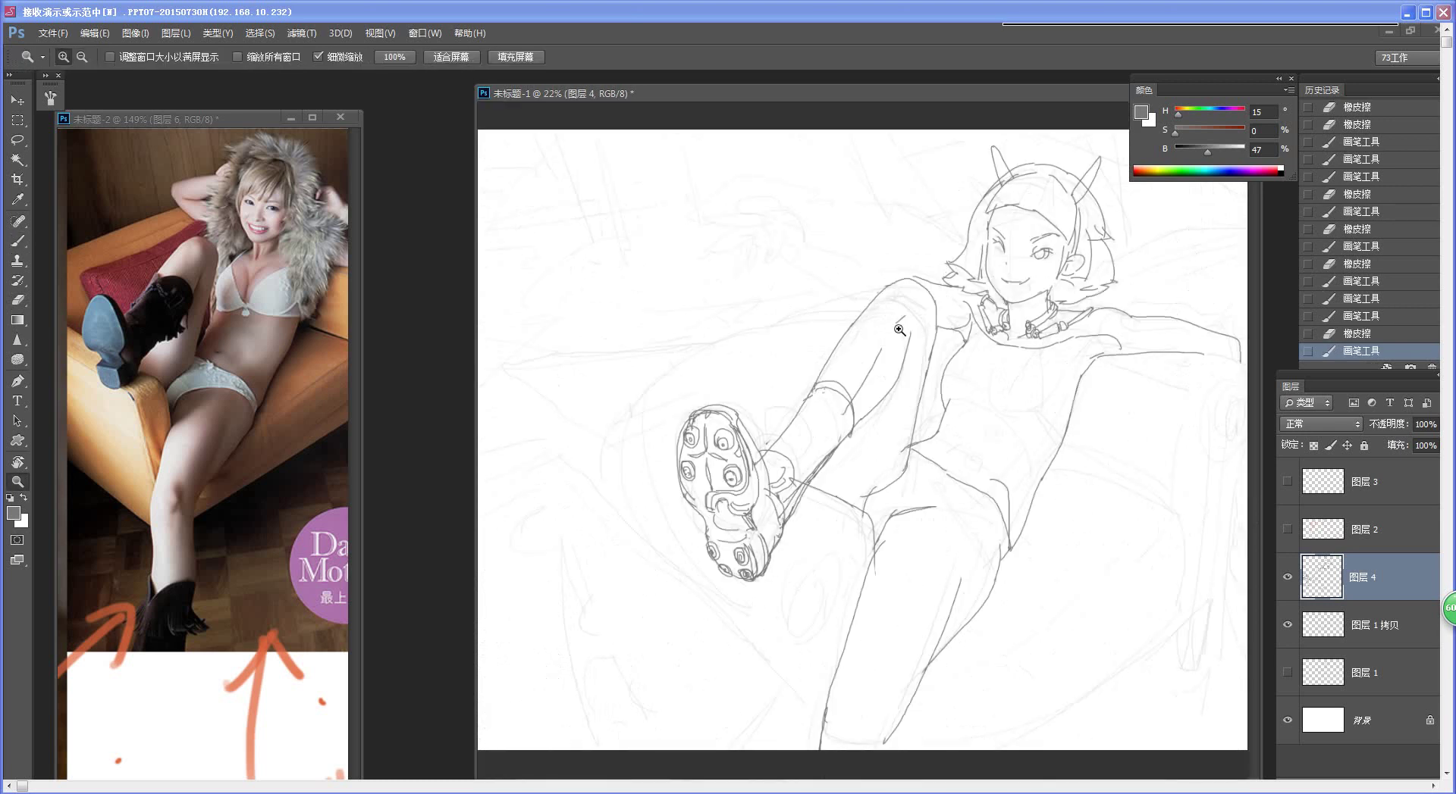
pyautogui.moveTo(897, 329); pyautogui.dragTo(929, 341)
pyautogui.press('space')
pyautogui.moveTo(1187, 437)
pyautogui.mouseDown()
pyautogui.moveTo(1059, 522)
pyautogui.moveTo(968, 549)
pyautogui.moveTo(990, 526)
pyautogui.moveTo(1094, 522)
pyautogui.mouseUp()
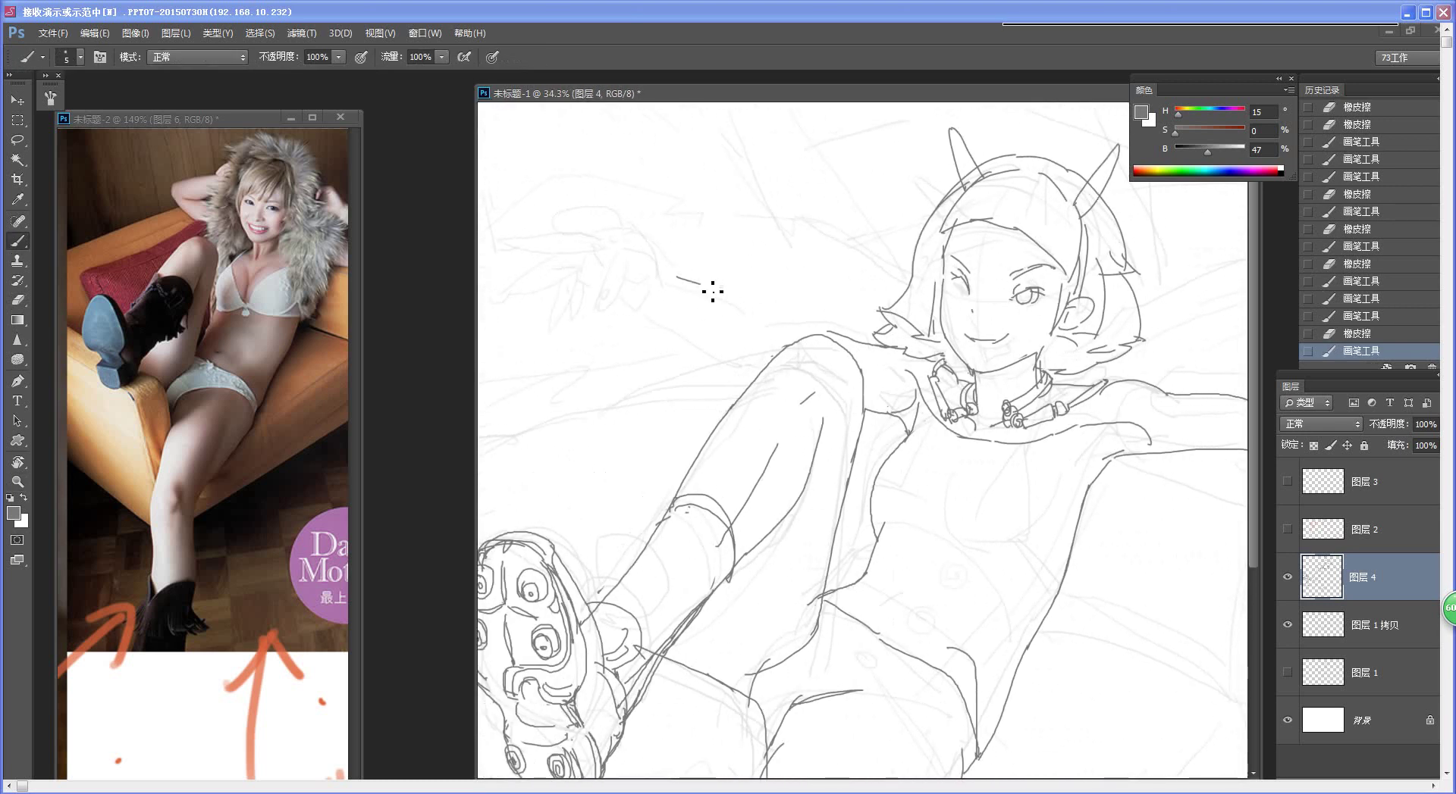
pyautogui.moveTo(766, 300); pyautogui.dragTo(831, 336)
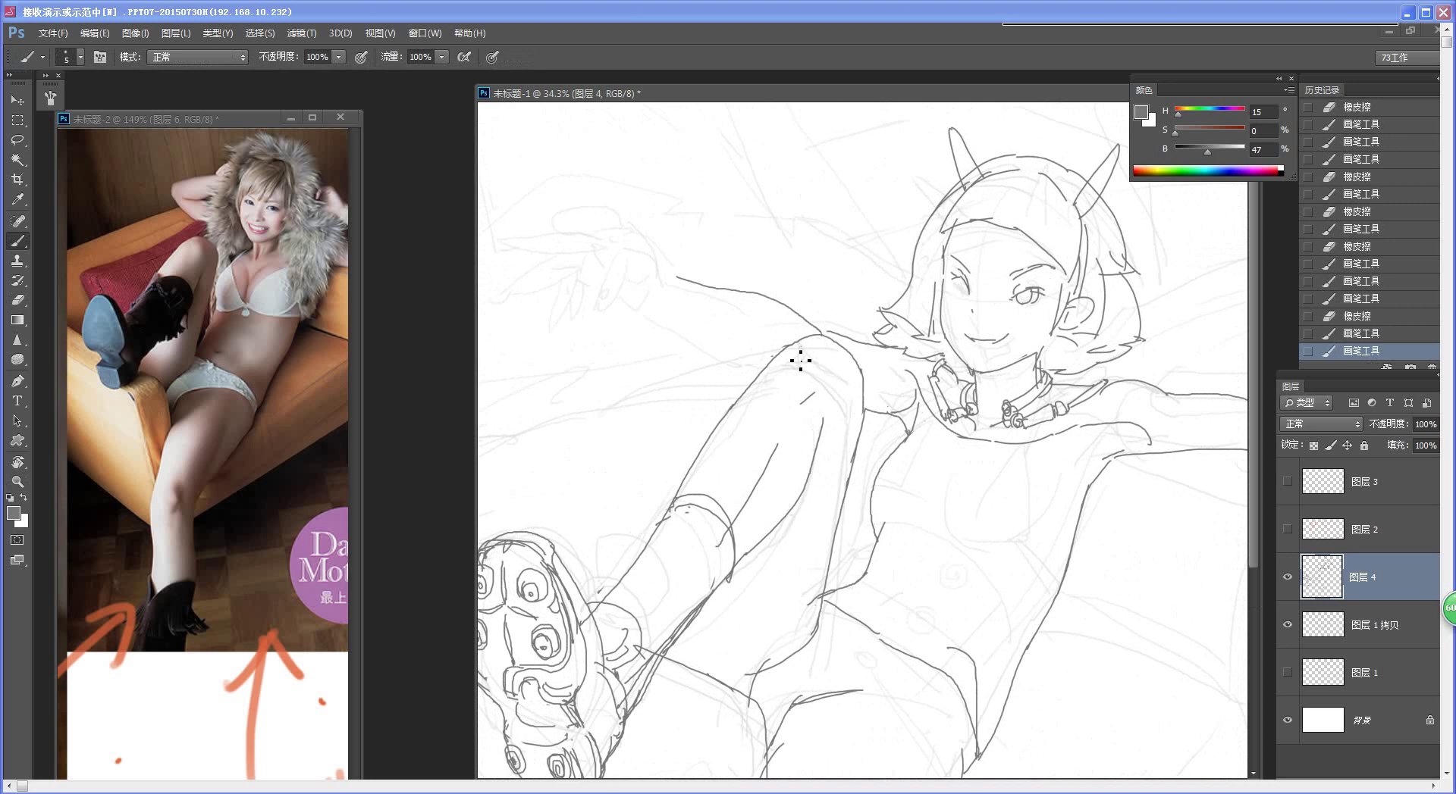
pyautogui.moveTo(621, 308); pyautogui.dragTo(683, 340)
pyautogui.moveTo(765, 376); pyautogui.dragTo(765, 375)
# Step: Draw the curved base of the palm at the outstretched wrist and the line along the back of the hand
pyautogui.scroll(-3, 748, 299)
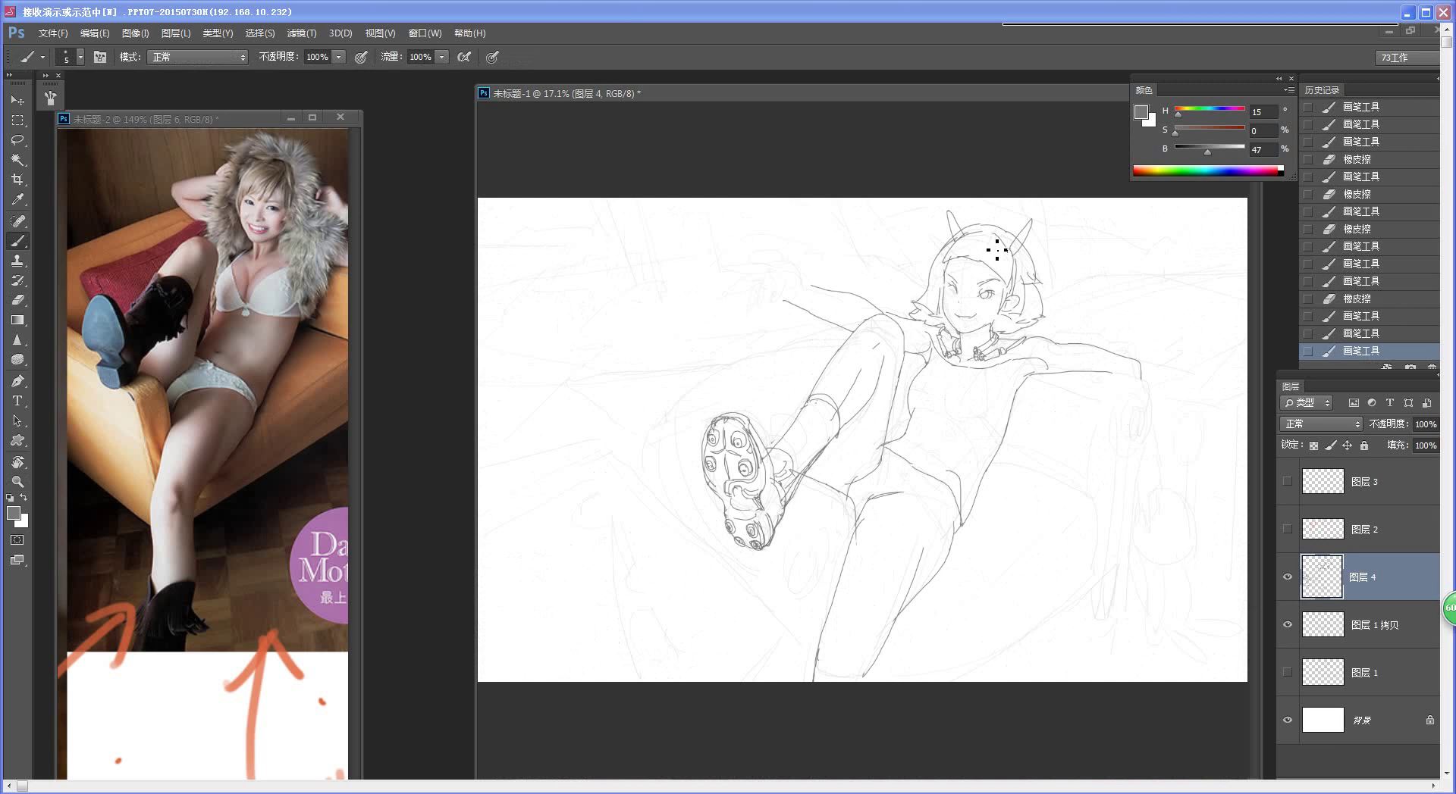
pyautogui.moveTo(876, 288)
pyautogui.mouseDown()
pyautogui.moveTo(903, 351)
pyautogui.moveTo(947, 360)
pyautogui.mouseUp()
pyautogui.moveTo(707, 269); pyautogui.dragTo(739, 298)
pyautogui.hotkey('ctrl', 'z')
pyautogui.moveTo(629, 300)
pyautogui.mouseDown()
pyautogui.moveTo(654, 326)
pyautogui.moveTo(697, 327)
pyautogui.moveTo(695, 274)
pyautogui.mouseUp()
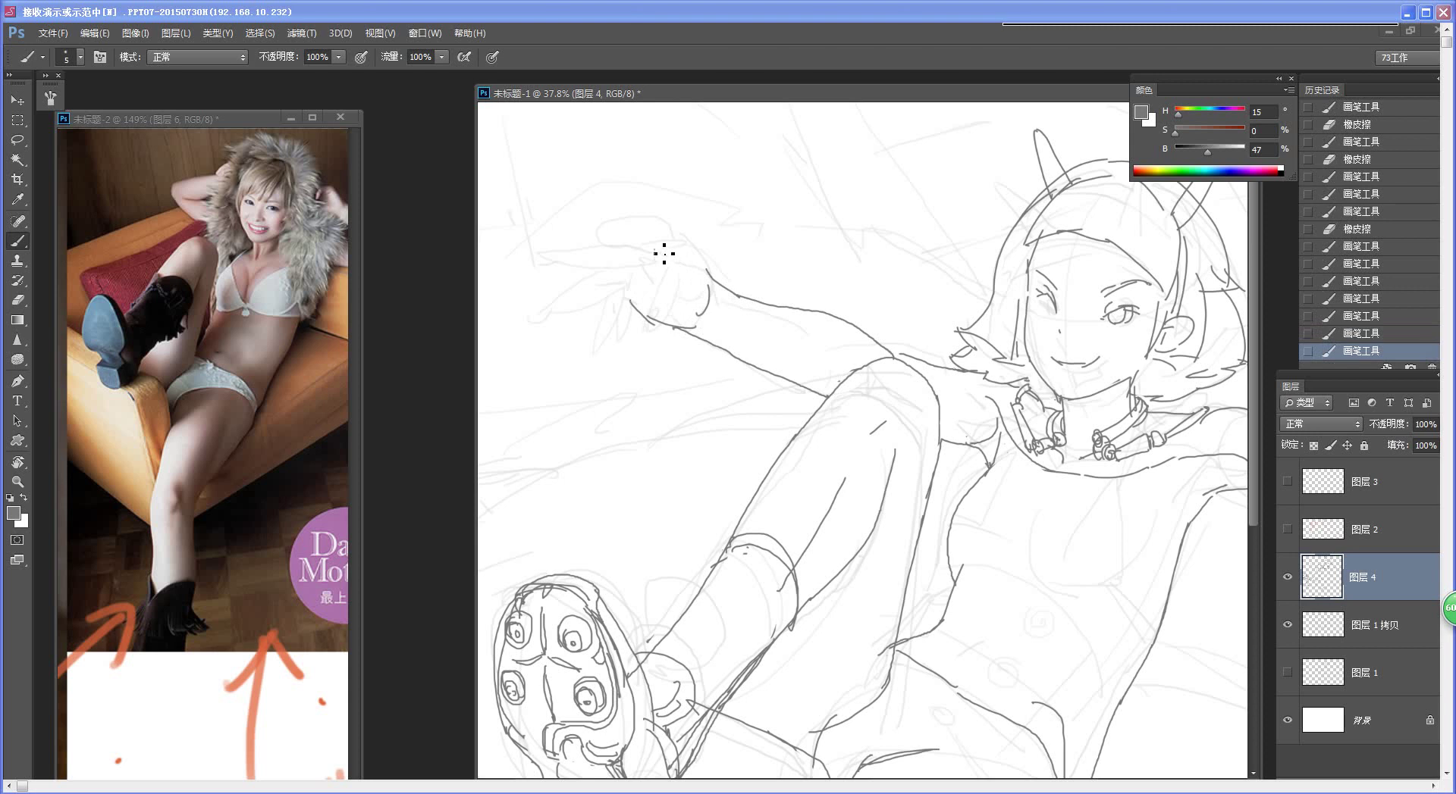
pyautogui.moveTo(661, 230); pyautogui.dragTo(686, 260)
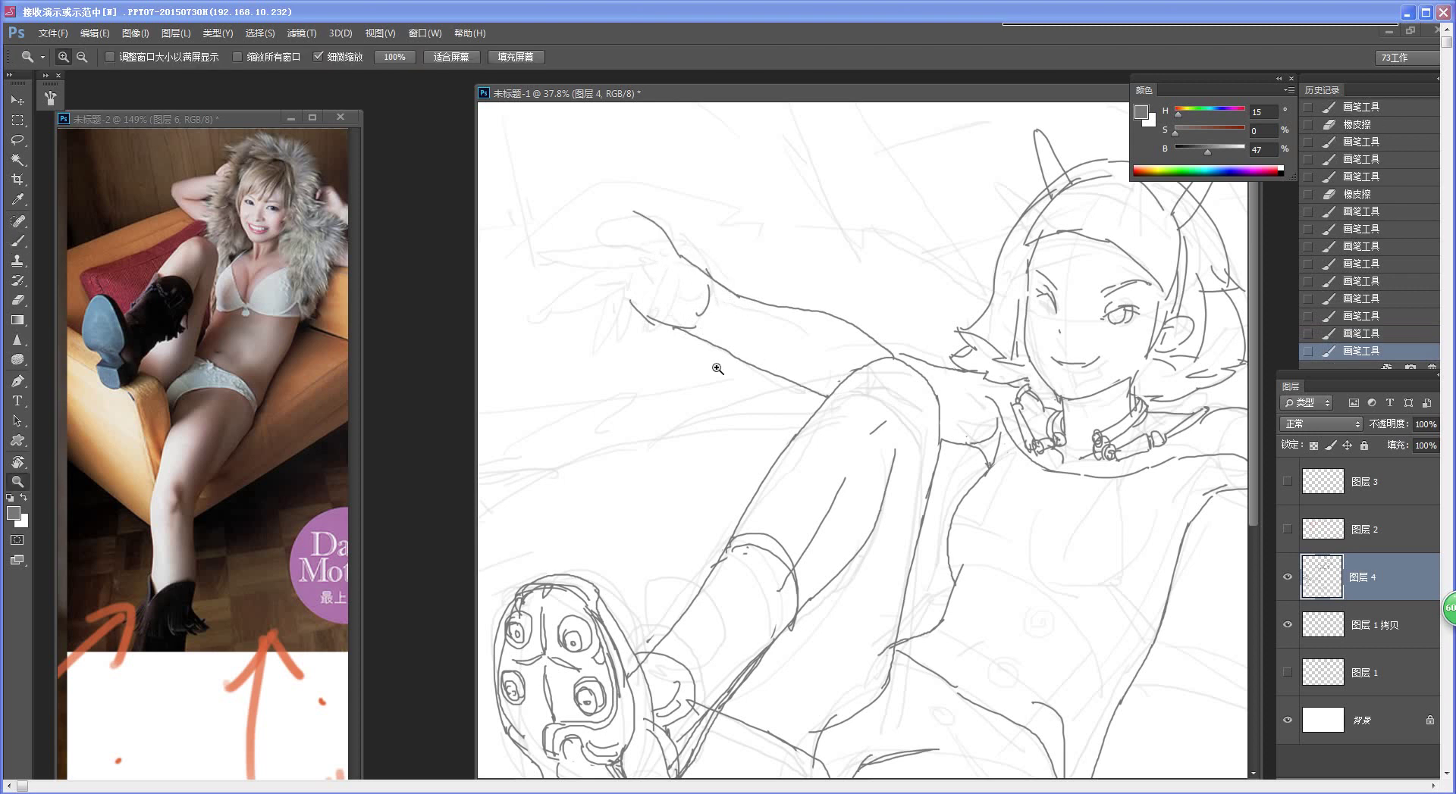
# Step: Erase the rough arc at the outstretched wrist and rework the lines joining the hand to the forearm
pyautogui.hotkey('ctrl', '0')
pyautogui.press('e')
pyautogui.moveTo(796, 302)
pyautogui.mouseDown()
pyautogui.moveTo(838, 304)
pyautogui.moveTo(737, 349)
pyautogui.moveTo(757, 327)
pyautogui.moveTo(789, 356)
pyautogui.moveTo(737, 344)
pyautogui.moveTo(817, 379)
pyautogui.moveTo(788, 376)
pyautogui.mouseUp()
pyautogui.press('b')
pyautogui.press('e')
pyautogui.press('b')
pyautogui.hotkey('ctrl', 'z')
pyautogui.press('e')
pyautogui.press('b')
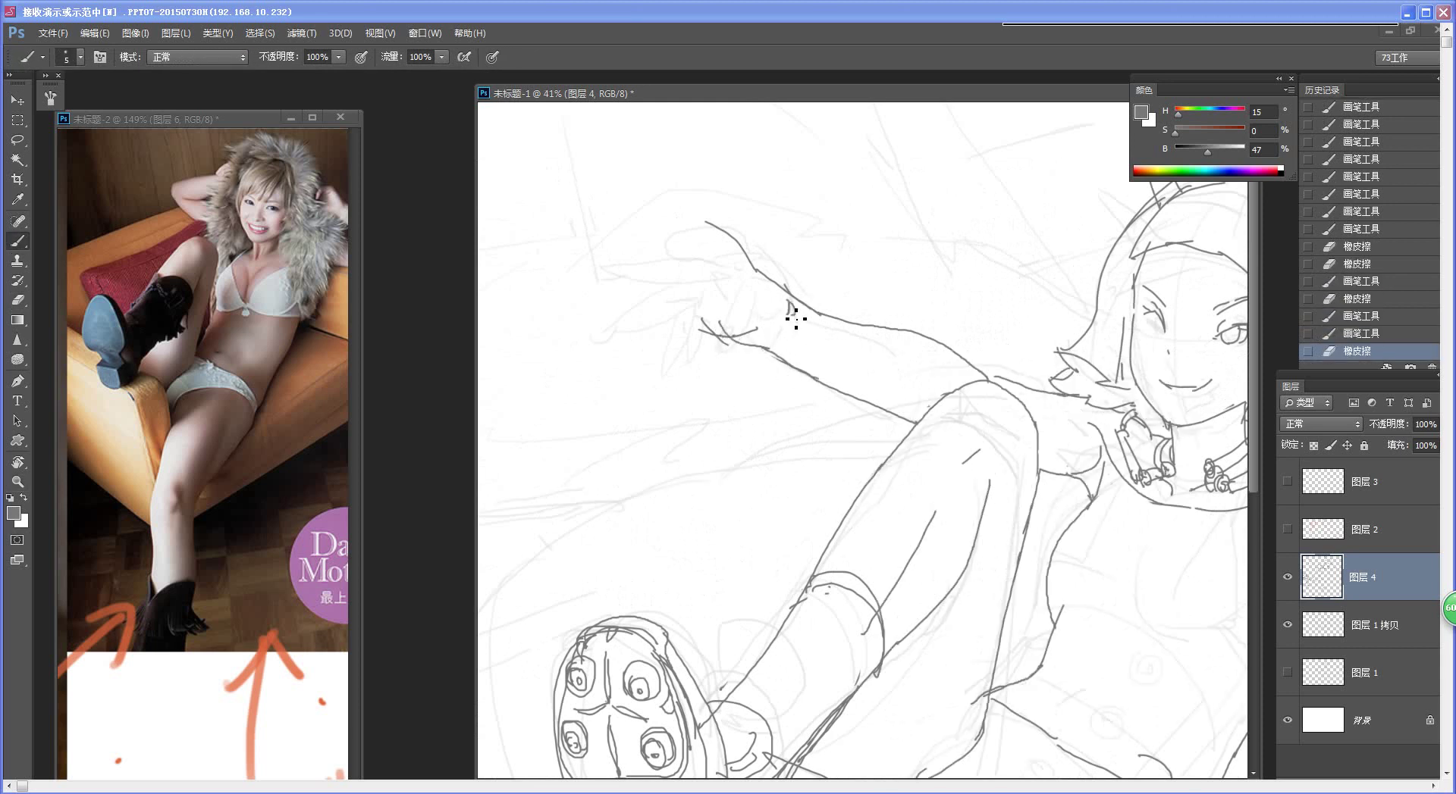
# Step: Undo the last wrist strokes, redraw the wrist folds and outline the top of the extended index finger
pyautogui.moveTo(796, 319)
pyautogui.mouseDown()
pyautogui.moveTo(717, 303)
pyautogui.moveTo(803, 300)
pyautogui.moveTo(788, 249)
pyautogui.moveTo(754, 271)
pyautogui.moveTo(772, 270)
pyautogui.moveTo(746, 263)
pyautogui.moveTo(818, 305)
pyautogui.mouseUp()
pyautogui.hotkey('ctrl', 'alt', 'z')
pyautogui.hotkey('ctrl', 'alt', 'z')
pyautogui.moveTo(812, 287); pyautogui.dragTo(809, 297)
pyautogui.moveTo(683, 224); pyautogui.dragTo(751, 221)
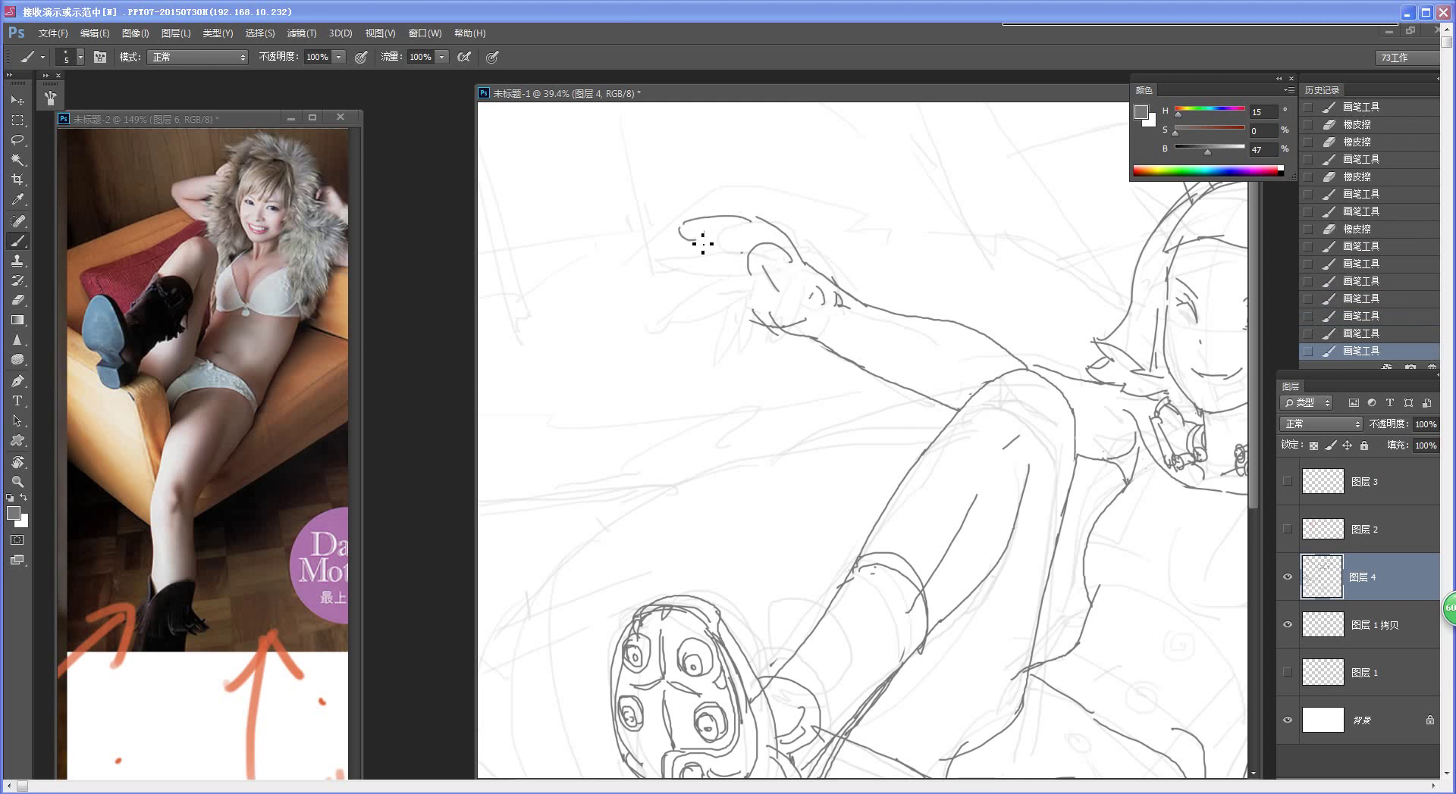
# Step: Draw the outstretched hand's thumb with its nail below the index finger, redoing the misplaced stroke
pyautogui.press('z')
pyautogui.hotkey('ctrl', '0')
pyautogui.click(672, 379)
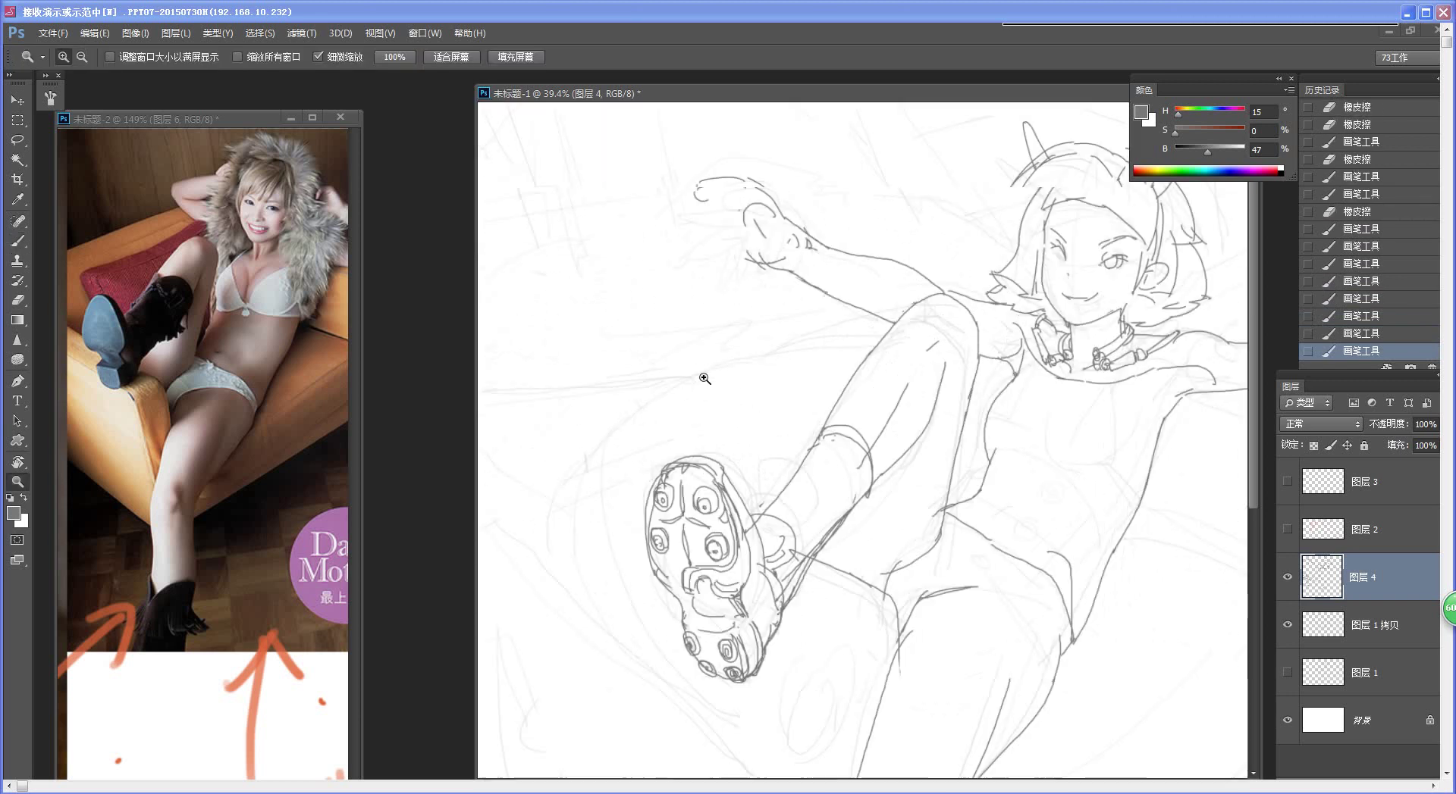
pyautogui.press('b')
pyautogui.moveTo(756, 255)
pyautogui.mouseDown()
pyautogui.moveTo(769, 278)
pyautogui.moveTo(710, 308)
pyautogui.mouseUp()
pyautogui.hotkey('ctrl', 'z')
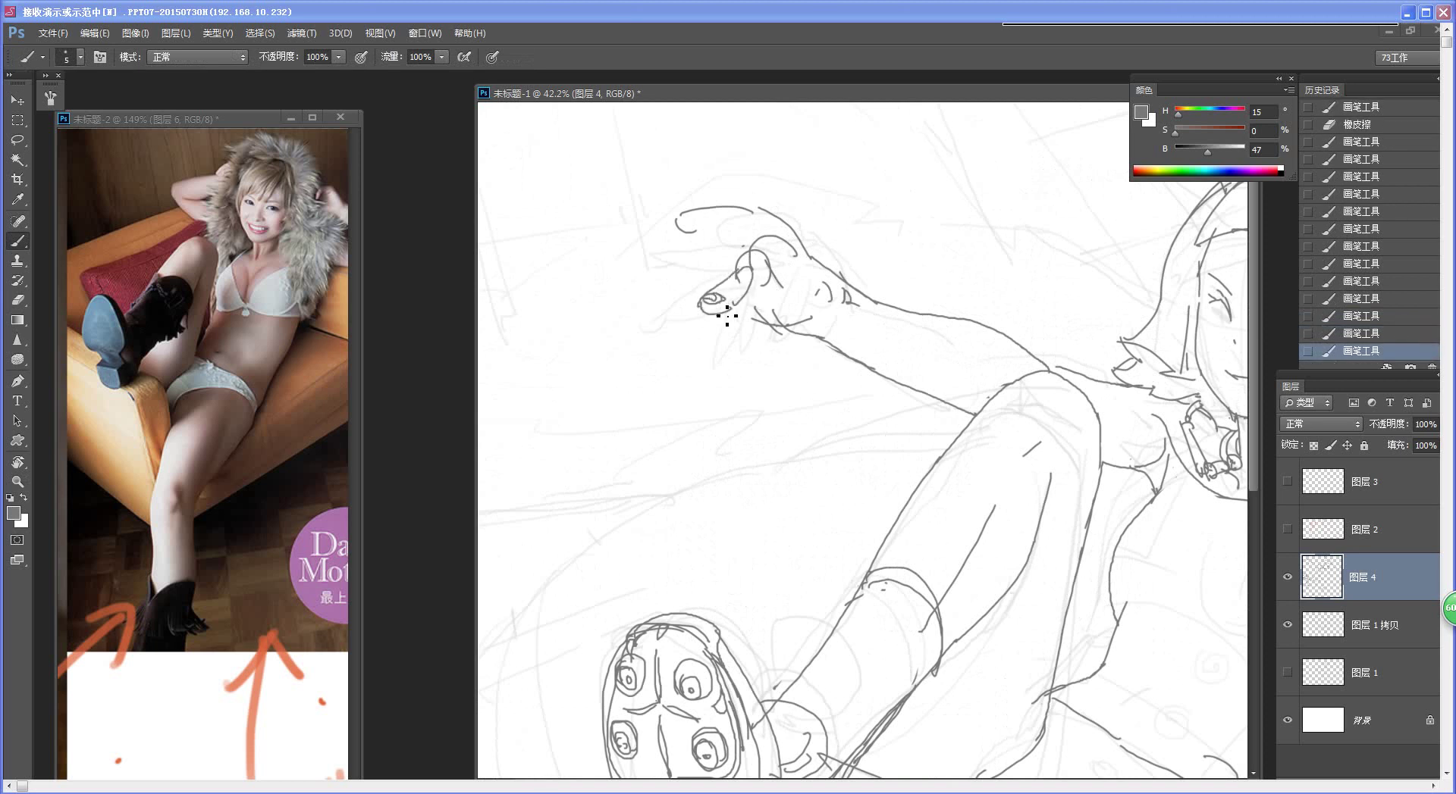
pyautogui.moveTo(787, 264); pyautogui.dragTo(755, 289)
# Step: Erase the overlap at the thumb's base and strengthen the knuckle curve of the outstretched hand
pyautogui.hotkey('ctrl', 'space')
pyautogui.moveTo(766, 345); pyautogui.dragTo(693, 352)
pyautogui.moveTo(781, 199); pyautogui.dragTo(831, 209)
pyautogui.press('e')
pyautogui.moveTo(759, 301)
pyautogui.mouseDown()
pyautogui.moveTo(781, 281)
pyautogui.moveTo(758, 267)
pyautogui.moveTo(766, 291)
pyautogui.mouseUp()
pyautogui.press('b')
pyautogui.moveTo(771, 242)
pyautogui.mouseDown()
pyautogui.moveTo(738, 246)
pyautogui.moveTo(799, 238)
pyautogui.moveTo(790, 228)
pyautogui.mouseUp()
# Step: Erase the crossing lines between the palm and lower wrist, and redraw the palm's lower edge
pyautogui.press('e')
pyautogui.press('b')
pyautogui.hotkey('ctrl', 'z')
pyautogui.press('e')
pyautogui.moveTo(757, 278)
pyautogui.mouseDown()
pyautogui.moveTo(810, 273)
pyautogui.moveTo(758, 287)
pyautogui.moveTo(734, 273)
pyautogui.mouseUp()
pyautogui.press('b')
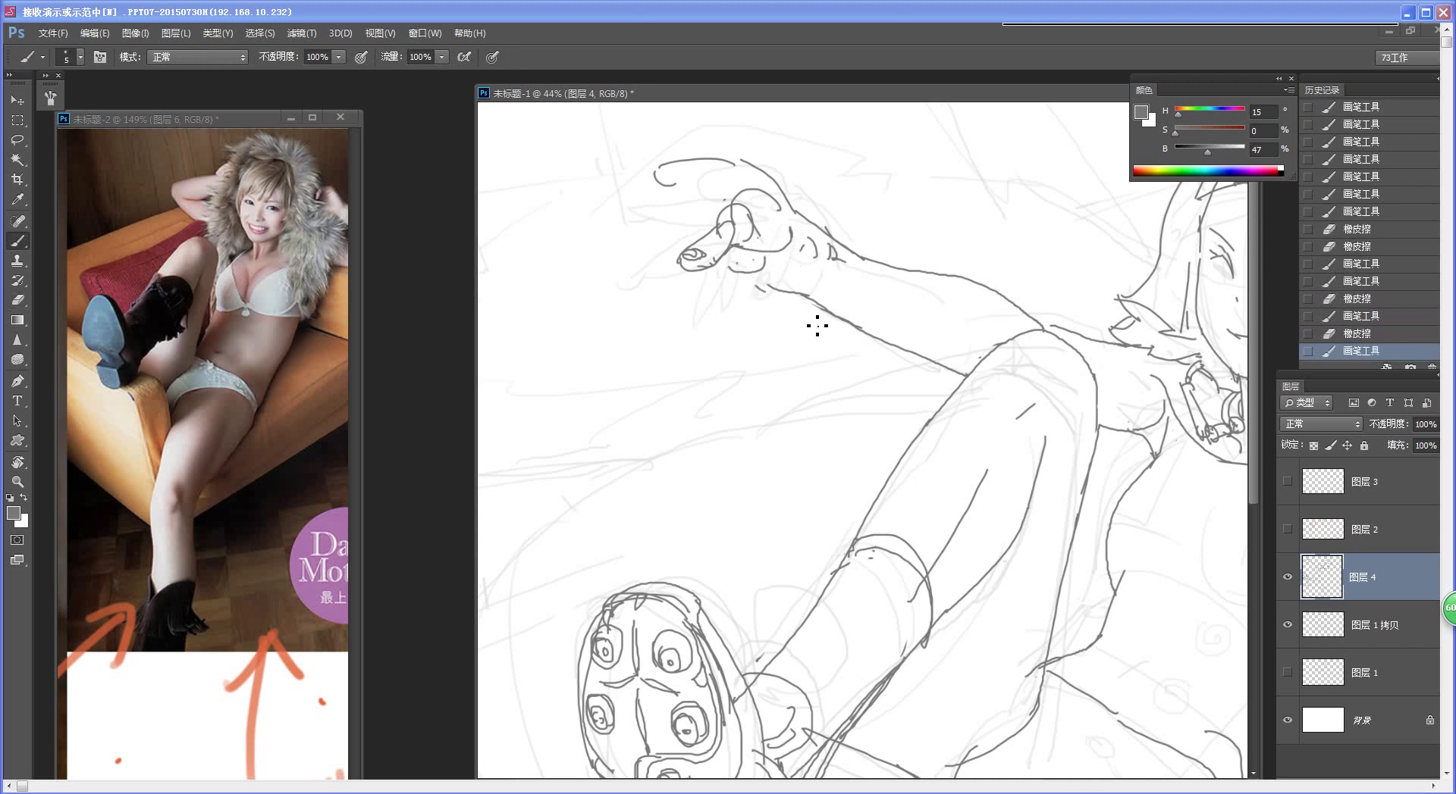
# Step: Clean up the remaining overlapping lines around the palm and thumb of the outstretched hand with the eraser
pyautogui.hotkey('ctrl', 'space')
pyautogui.moveTo(816, 326)
pyautogui.mouseDown()
pyautogui.moveTo(762, 352)
pyautogui.moveTo(819, 328)
pyautogui.mouseUp()
pyautogui.press('space')
pyautogui.moveTo(785, 281); pyautogui.dragTo(816, 353)
pyautogui.press('e')
pyautogui.moveTo(784, 370)
pyautogui.mouseDown()
pyautogui.moveTo(841, 381)
pyautogui.moveTo(783, 324)
pyautogui.moveTo(792, 254)
pyautogui.mouseUp()
pyautogui.press('b')
# Step: Ink the spread fingers of the outstretched hand, undoing misplaced strokes
pyautogui.hotkey('ctrl', 'space')
pyautogui.hotkey('ctrl', 'space')
pyautogui.press('b')
pyautogui.moveTo(703, 228)
pyautogui.mouseDown()
pyautogui.moveTo(757, 220)
pyautogui.moveTo(667, 239)
pyautogui.moveTo(806, 219)
pyautogui.moveTo(754, 232)
pyautogui.moveTo(669, 288)
pyautogui.moveTo(727, 283)
pyautogui.moveTo(717, 319)
pyautogui.mouseUp()
pyautogui.hotkey('ctrl', 'z')
pyautogui.hotkey('ctrl', 'z')
pyautogui.hotkey('ctrl', 'z')
pyautogui.moveTo(743, 259)
pyautogui.mouseDown()
pyautogui.moveTo(720, 320)
pyautogui.moveTo(740, 250)
pyautogui.mouseUp()
pyautogui.hotkey('ctrl', 'space')
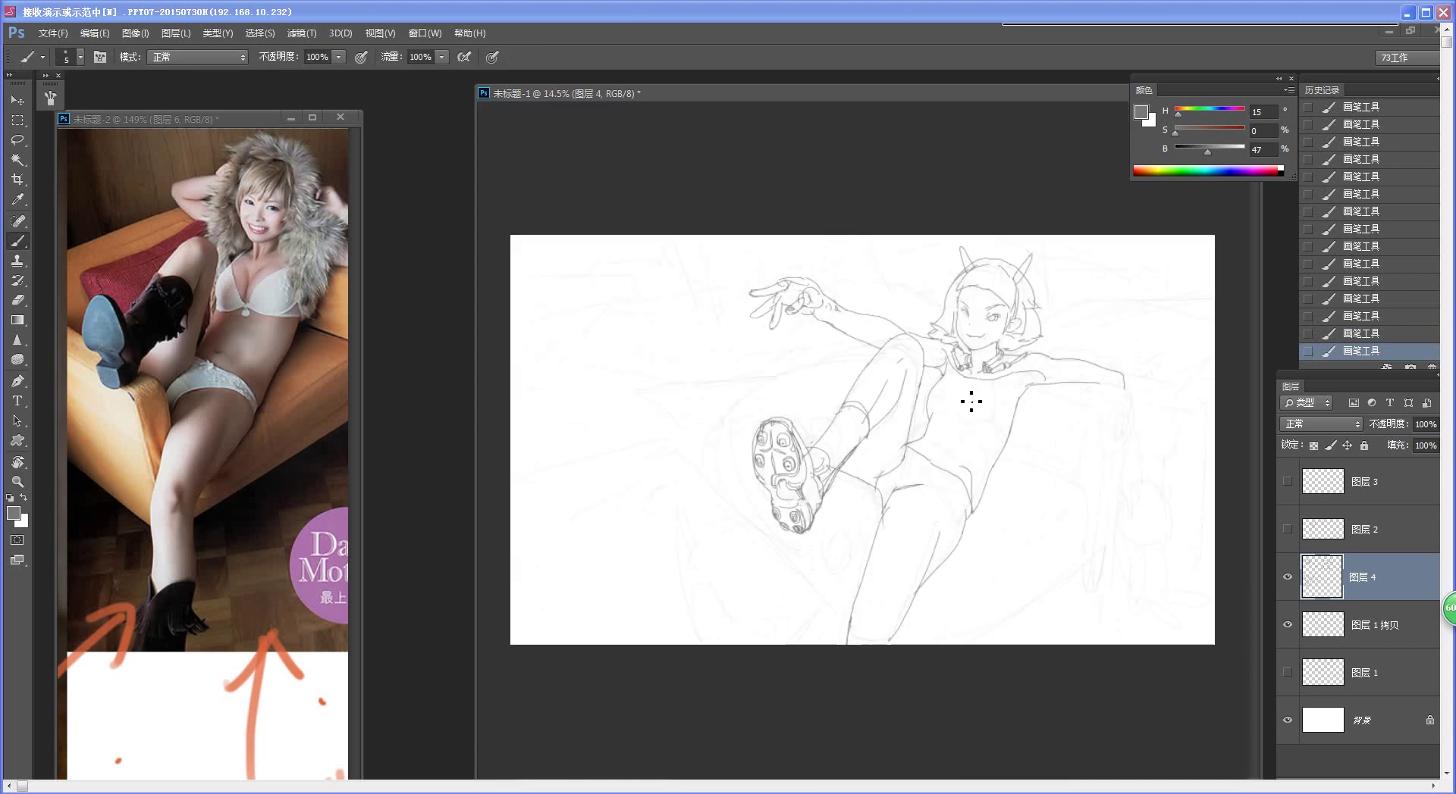
# Step: Undo the last two brush strokes near the outstretched hand
pyautogui.scroll(3, 854, 298)
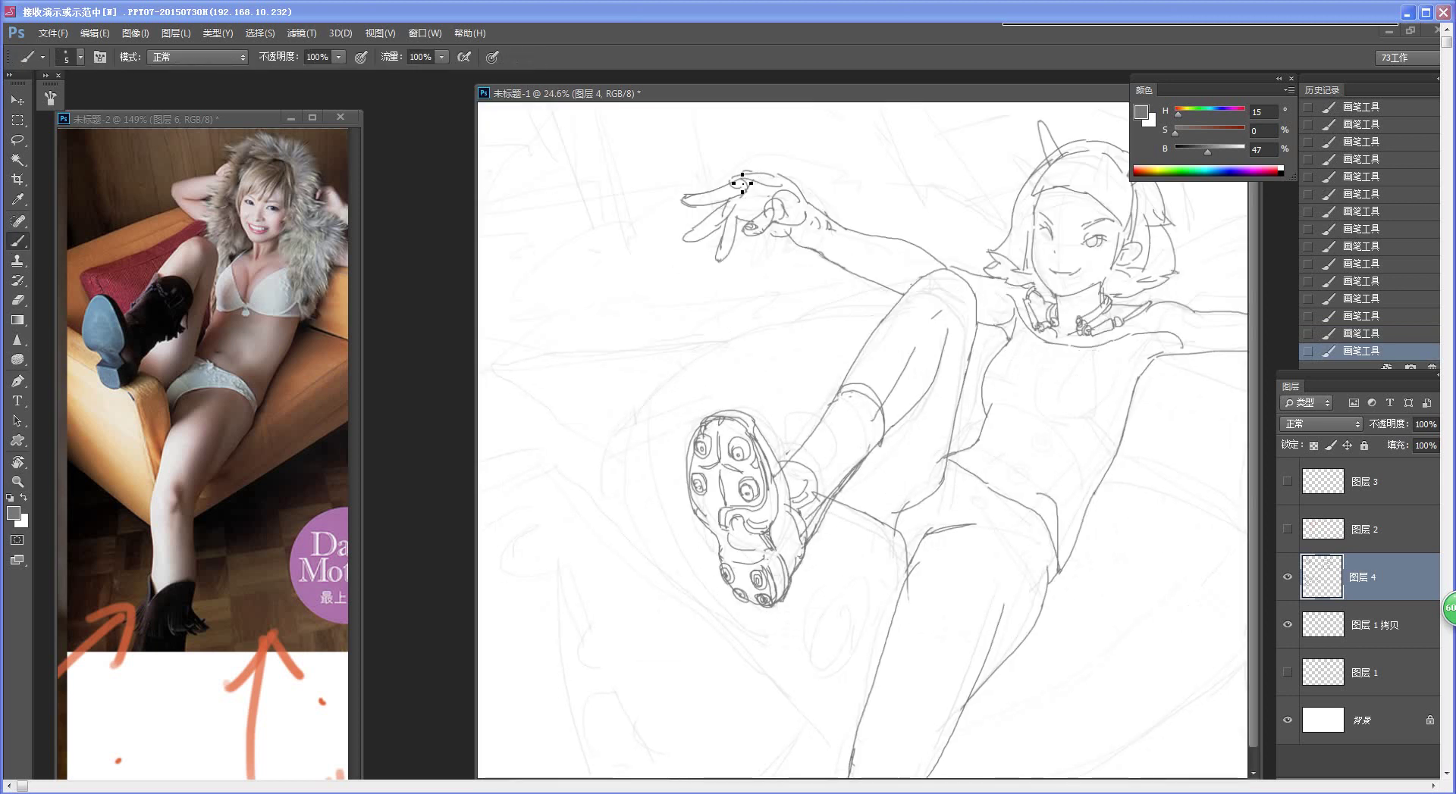
pyautogui.hotkey('ctrl', 'alt', 'z')
pyautogui.hotkey('ctrl', 'alt', 'z')
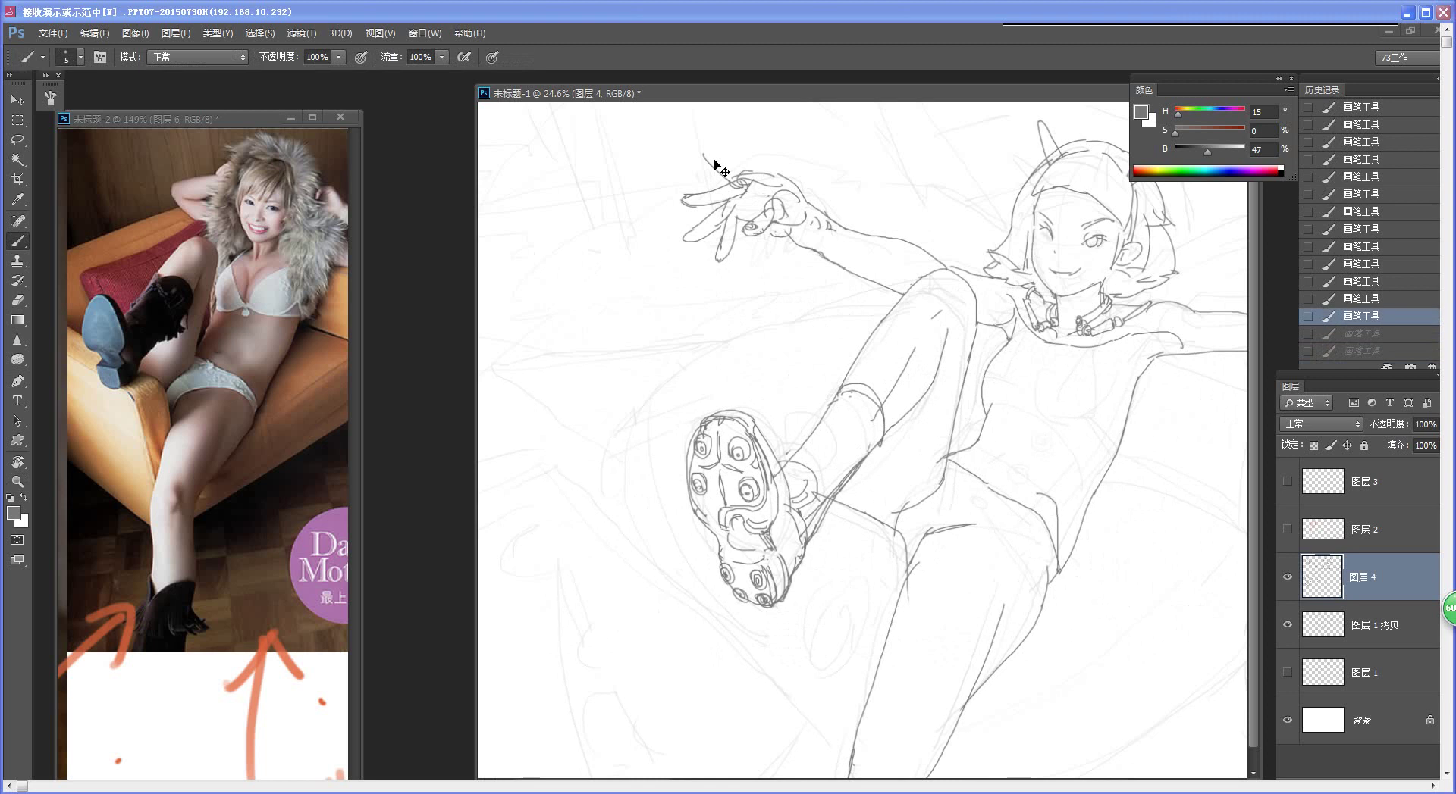
# Step: Ink the uppermost outstretched finger and its base where it joins the palm
pyautogui.moveTo(688, 155); pyautogui.dragTo(751, 173)
pyautogui.moveTo(709, 159); pyautogui.dragTo(738, 182)
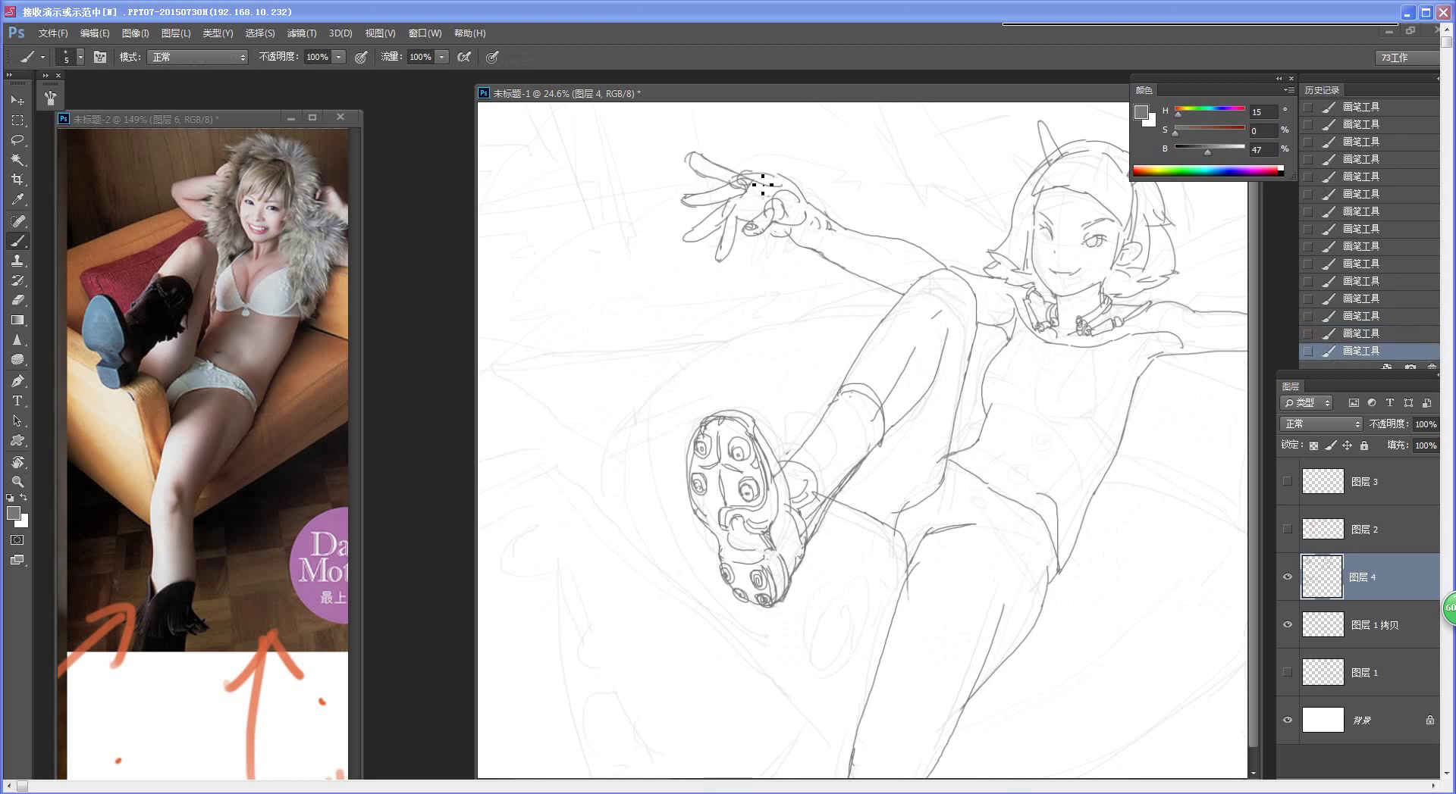
pyautogui.scroll(-5, 762, 182)
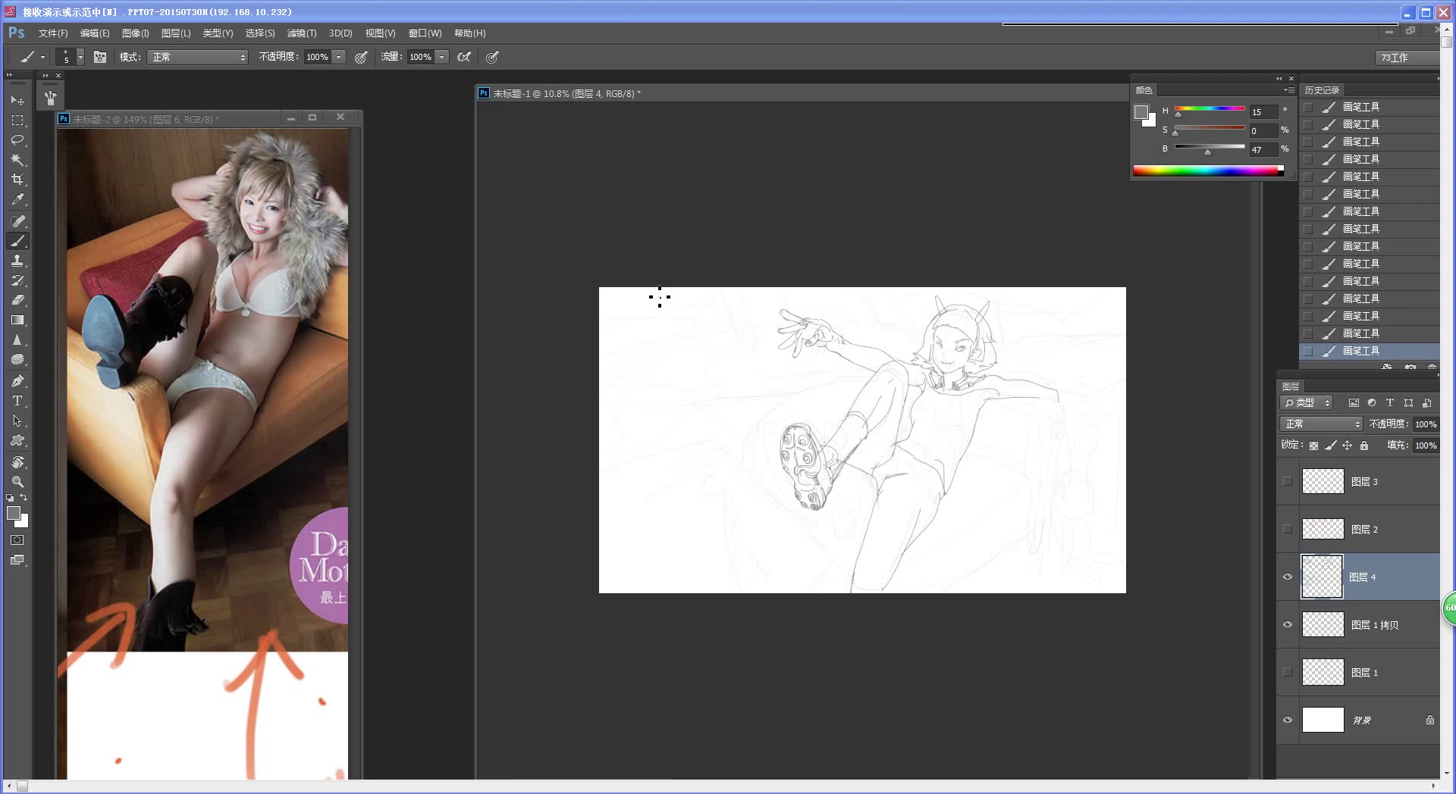
# Step: Erase the rough lines around the uppermost finger and redraw the upper palm contour and curled thumb, undoing a misplaced stroke
pyautogui.keyDown('ctrl'); pyautogui.click(910, 379); pyautogui.keyUp('ctrl')
pyautogui.moveTo(659, 216)
pyautogui.mouseDown()
pyautogui.moveTo(770, 341)
pyautogui.moveTo(769, 367)
pyautogui.mouseUp()
pyautogui.press('e')
pyautogui.moveTo(612, 187); pyautogui.dragTo(618, 207)
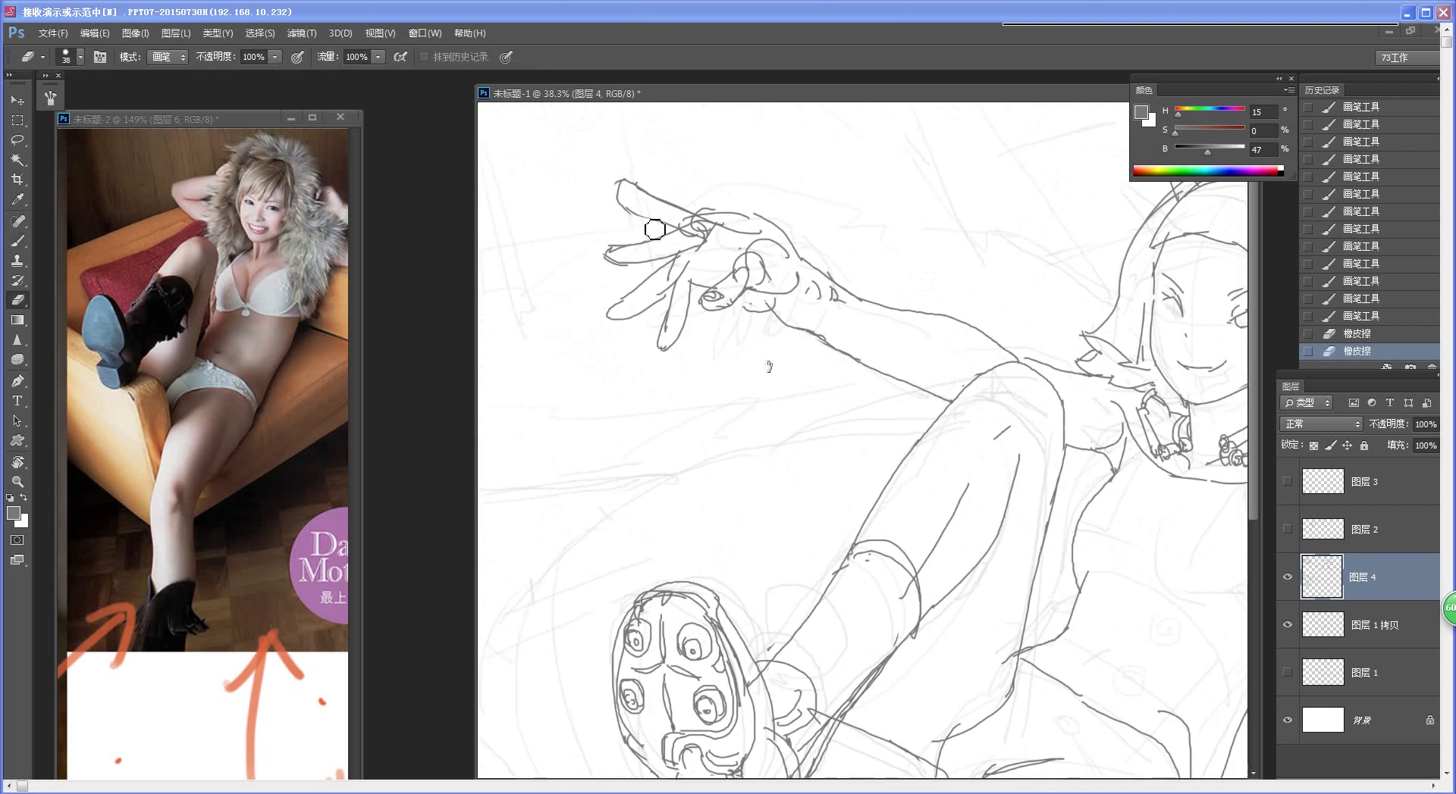
pyautogui.moveTo(692, 237); pyautogui.dragTo(761, 218)
pyautogui.press('b')
pyautogui.moveTo(702, 282)
pyautogui.mouseDown()
pyautogui.moveTo(718, 237)
pyautogui.moveTo(729, 245)
pyautogui.moveTo(709, 271)
pyautogui.moveTo(764, 245)
pyautogui.moveTo(738, 276)
pyautogui.moveTo(759, 277)
pyautogui.moveTo(721, 299)
pyautogui.moveTo(729, 313)
pyautogui.moveTo(749, 255)
pyautogui.moveTo(765, 270)
pyautogui.moveTo(754, 238)
pyautogui.mouseUp()
pyautogui.hotkey('ctrl', 'z')
pyautogui.press('e')
pyautogui.press('b')
pyautogui.press('e')
pyautogui.press('b')
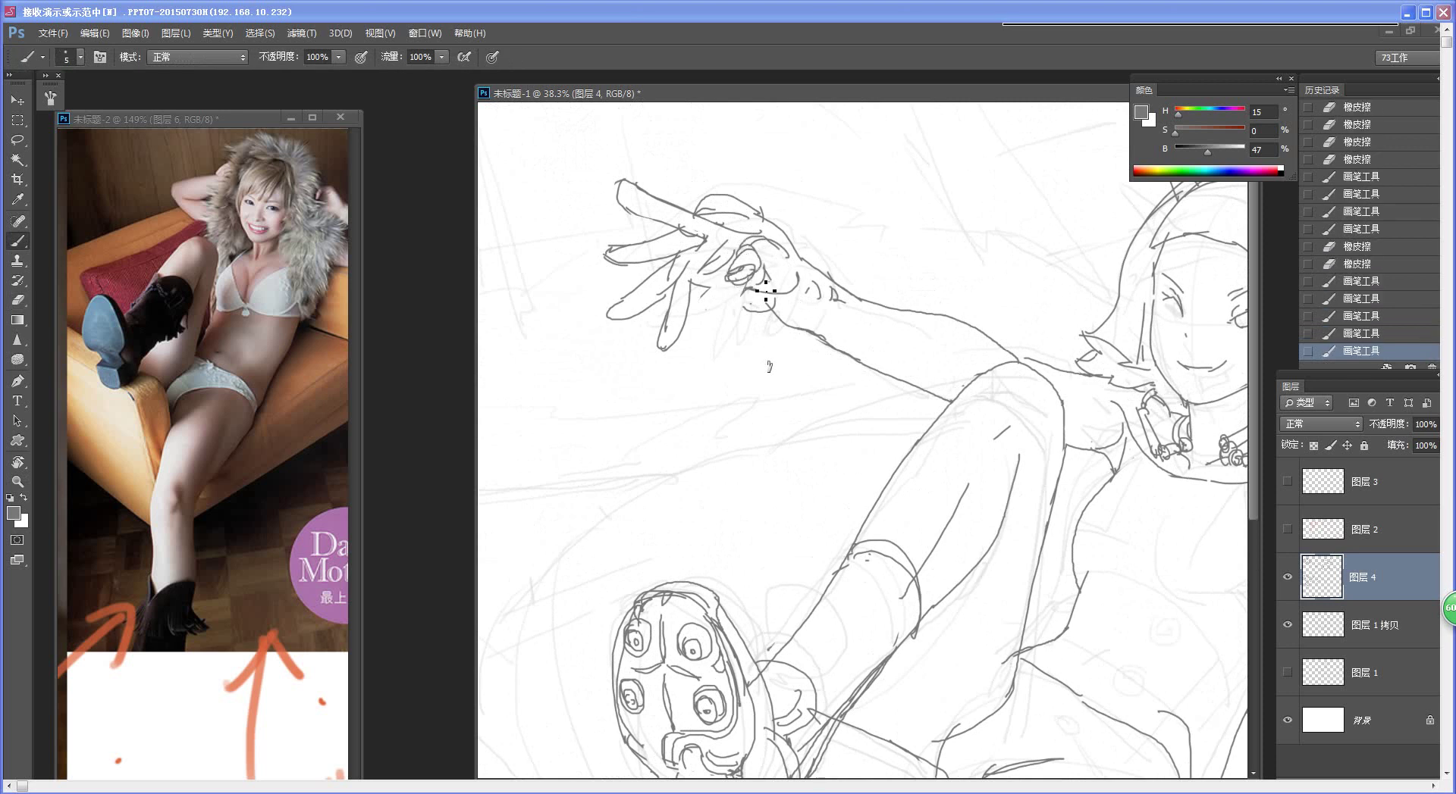
# Step: Redraw the thumb base and lower palm edge of the outstretched hand, erasing the excess lines at the wrist
pyautogui.moveTo(753, 287)
pyautogui.mouseDown()
pyautogui.moveTo(800, 267)
pyautogui.moveTo(708, 304)
pyautogui.moveTo(762, 310)
pyautogui.moveTo(747, 322)
pyautogui.moveTo(751, 298)
pyautogui.moveTo(791, 306)
pyautogui.moveTo(714, 296)
pyautogui.moveTo(752, 309)
pyautogui.moveTo(779, 297)
pyautogui.moveTo(779, 321)
pyautogui.moveTo(828, 345)
pyautogui.moveTo(837, 291)
pyautogui.mouseUp()
pyautogui.press('e')
pyautogui.press('b')
pyautogui.press('e')
pyautogui.moveTo(842, 344); pyautogui.dragTo(750, 387)
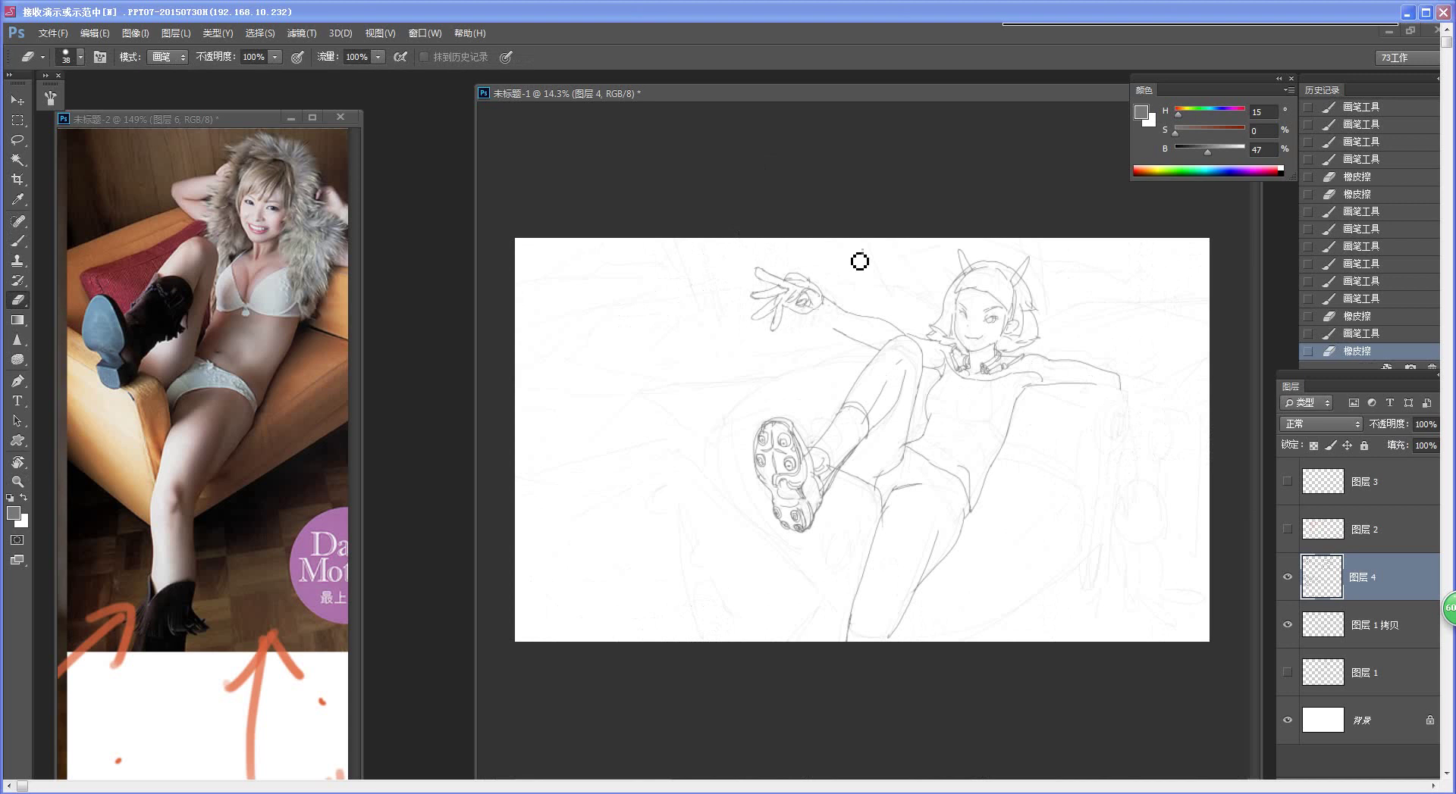
pyautogui.moveTo(817, 312); pyautogui.dragTo(955, 318)
pyautogui.press('b')
pyautogui.moveTo(805, 254)
pyautogui.mouseDown()
pyautogui.moveTo(807, 274)
pyautogui.moveTo(525, 228)
pyautogui.moveTo(808, 228)
pyautogui.mouseUp()
# Step: Lasso the outstretched hand, scale it up to about 106%, shift it slightly toward the wrist, and deselect
pyautogui.press('l')
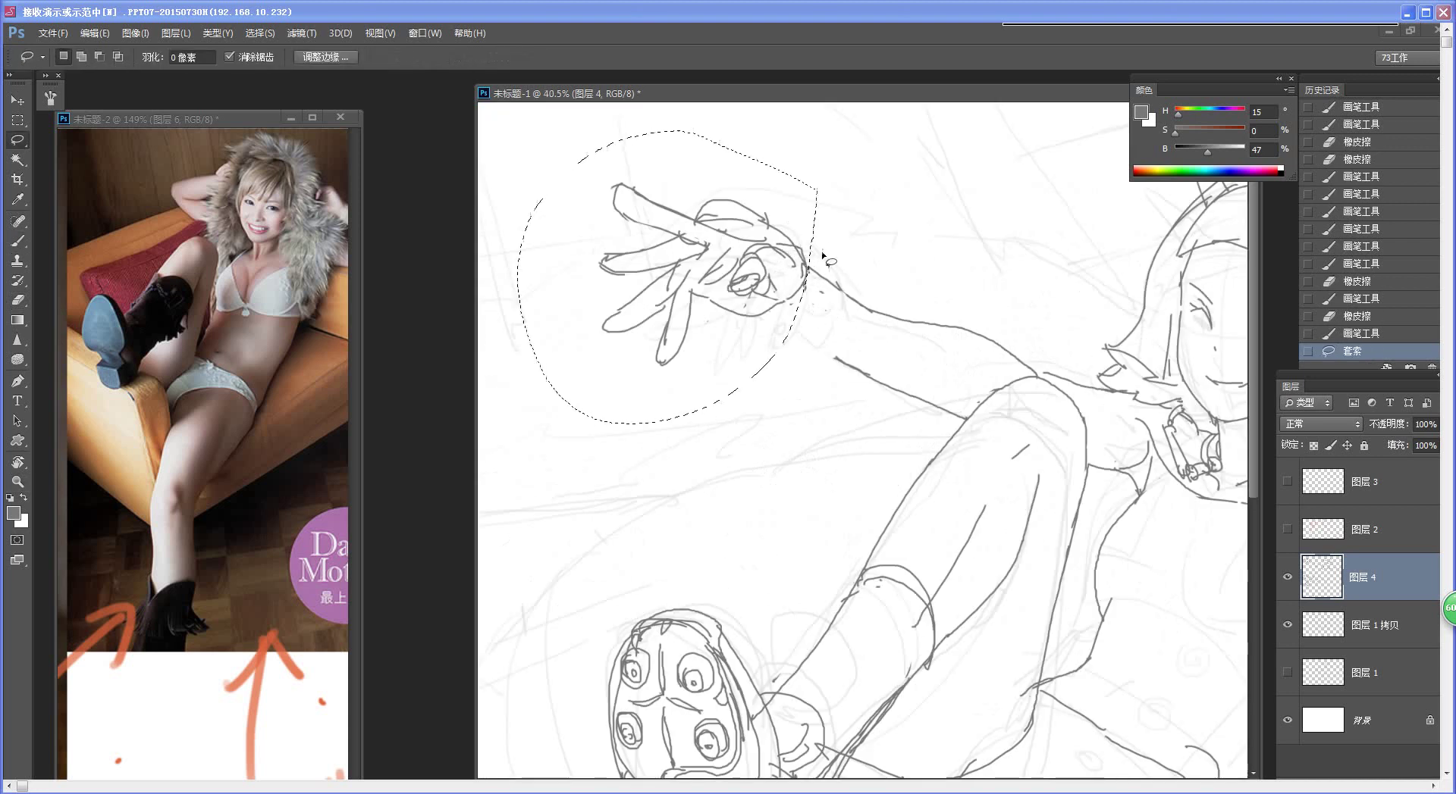
pyautogui.hotkey('ctrl', 't')
pyautogui.moveTo(813, 134); pyautogui.dragTo(835, 113)
pyautogui.moveTo(805, 268); pyautogui.dragTo(812, 287)
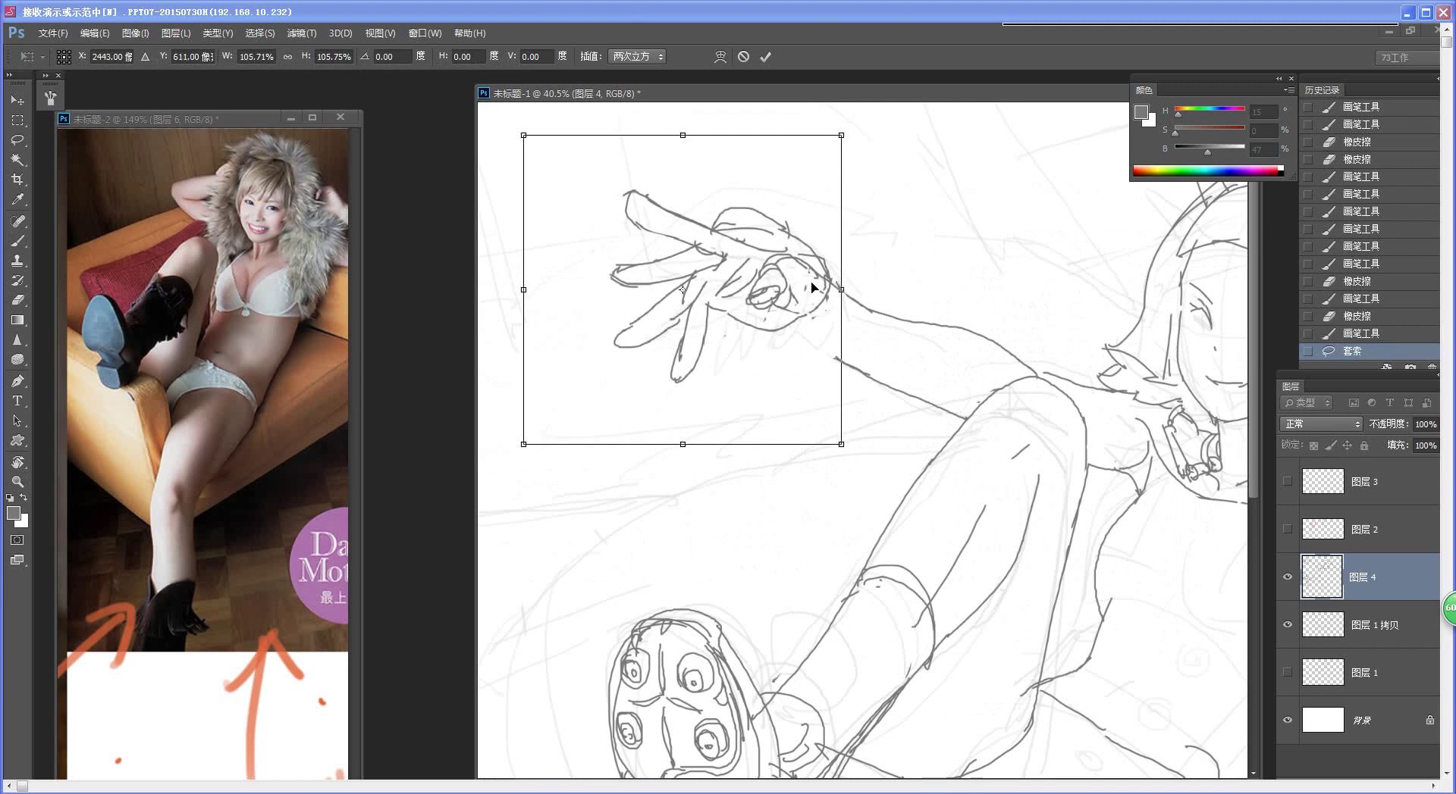
pyautogui.press('Return')
pyautogui.hotkey('ctrl', 'd')
pyautogui.press('b')
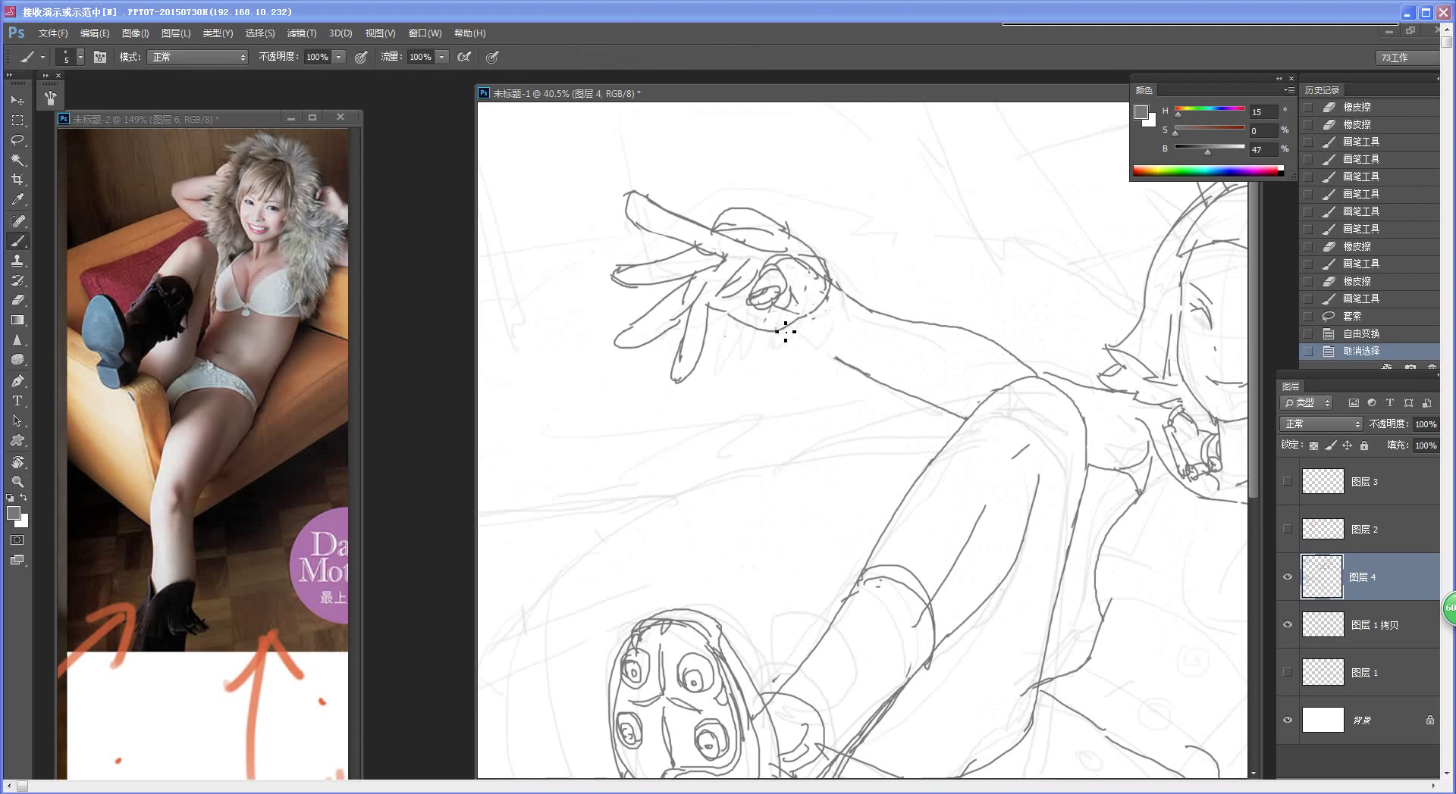
# Step: Extend the forearm's lower contour to connect it with the enlarged hand
pyautogui.moveTo(814, 349); pyautogui.dragTo(862, 376)
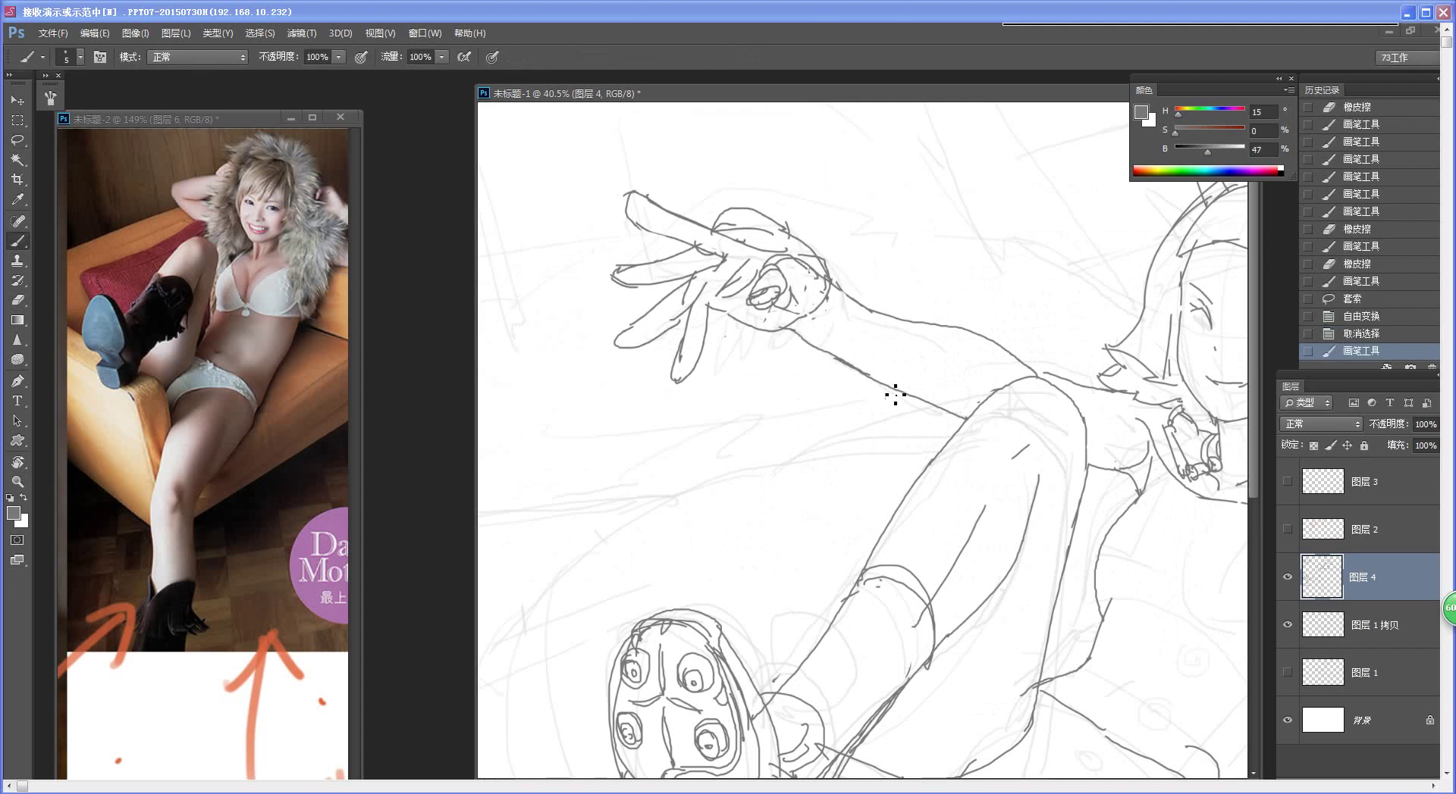
pyautogui.hotkey('ctrl', '0')
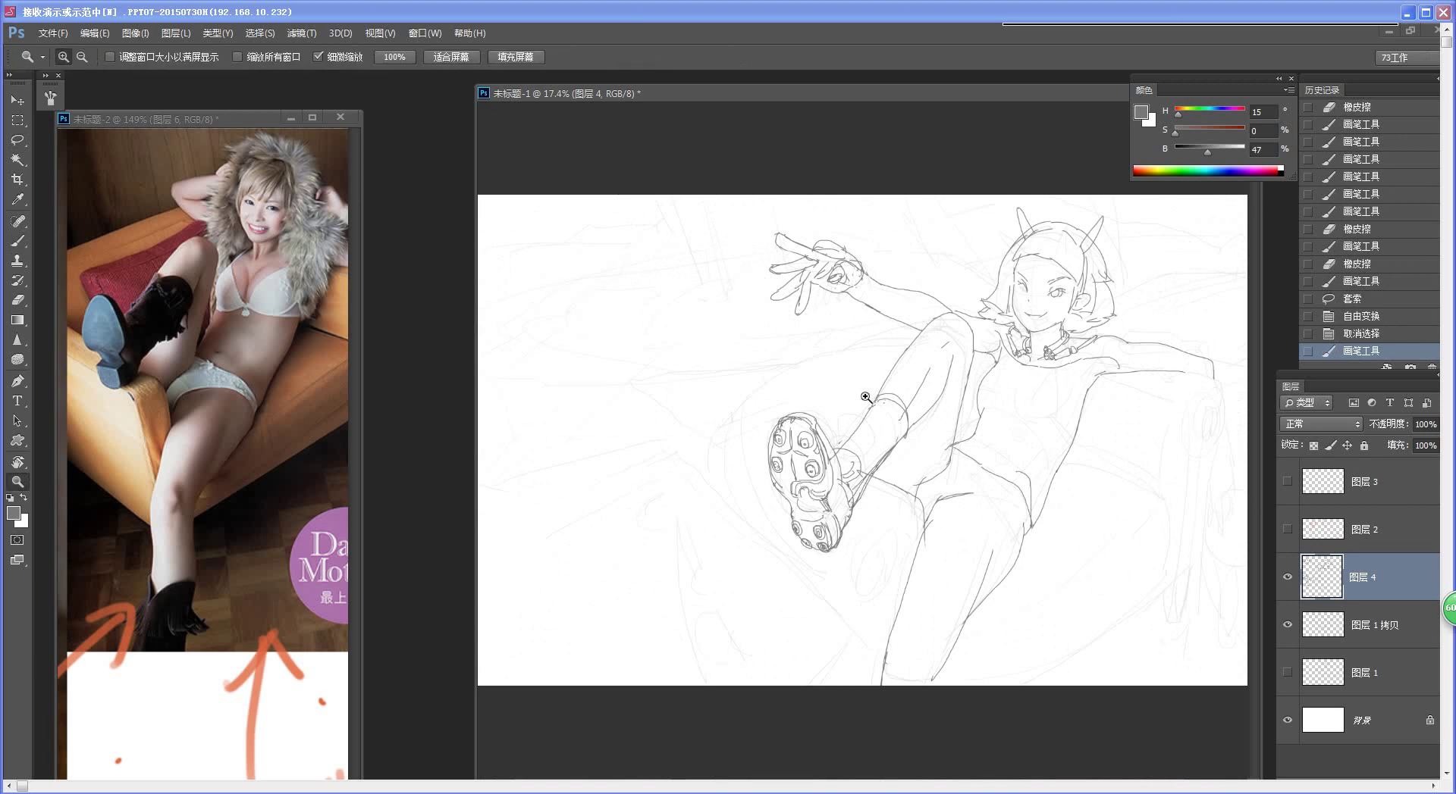
pyautogui.keyDown('alt'); pyautogui.scroll(-2, 813, 447); pyautogui.keyUp('alt')
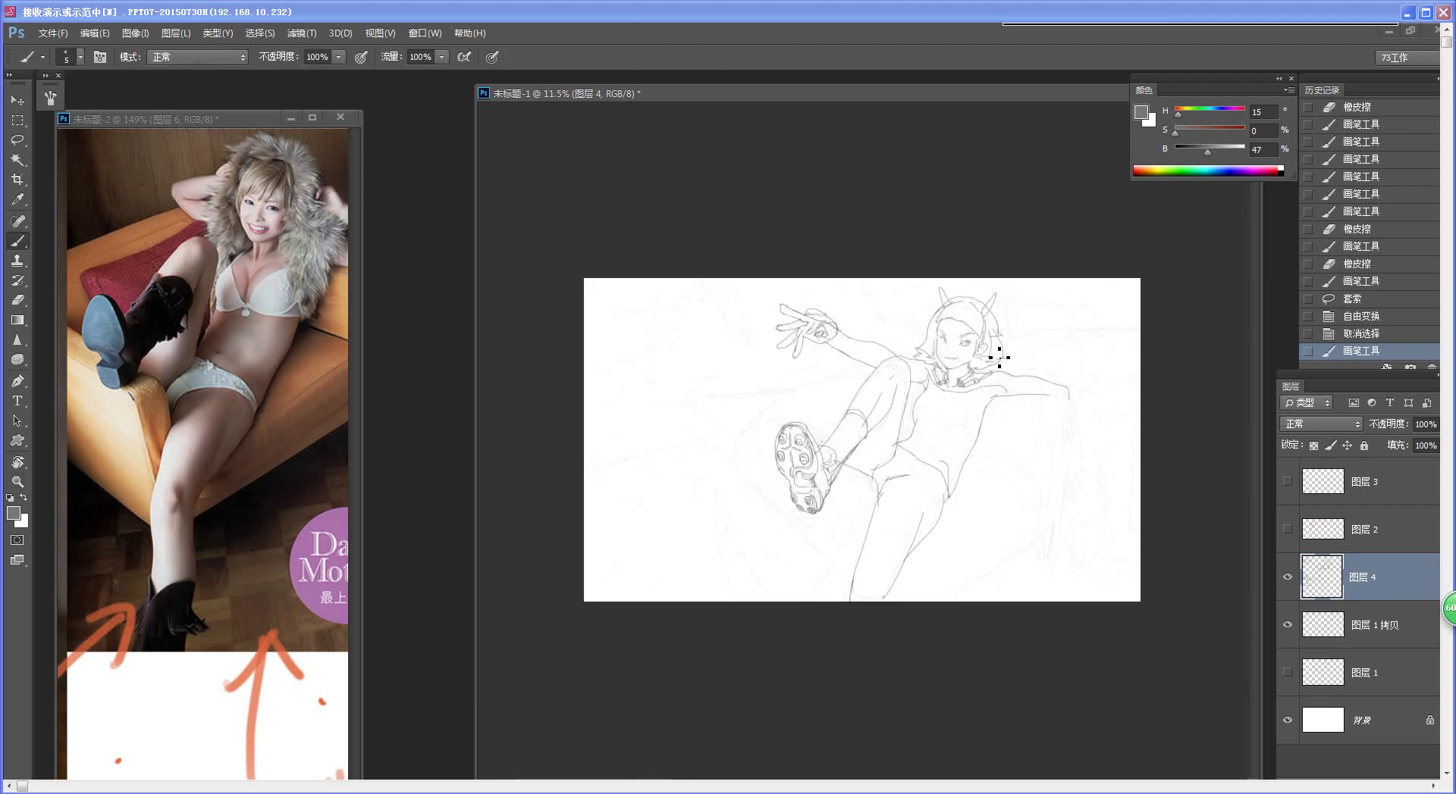
# Step: Erase the smiling mouth and redraw it as small pursed lips
pyautogui.press('z')
pyautogui.moveTo(975, 379); pyautogui.dragTo(1003, 384)
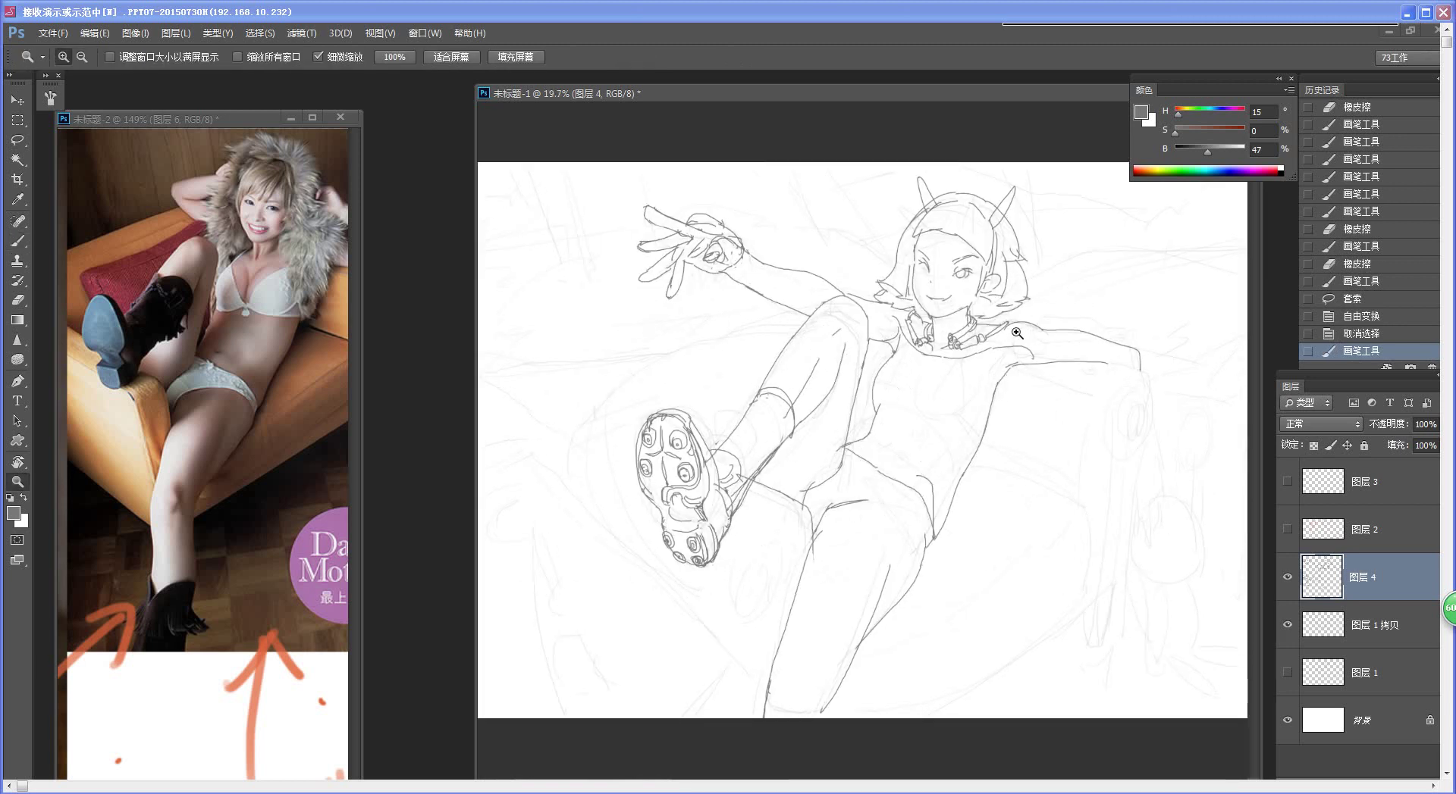
pyautogui.moveTo(1006, 303); pyautogui.dragTo(1043, 306)
pyautogui.press('b')
pyautogui.press('e')
pyautogui.moveTo(887, 319)
pyautogui.mouseDown()
pyautogui.moveTo(866, 396)
pyautogui.moveTo(834, 379)
pyautogui.moveTo(884, 373)
pyautogui.moveTo(840, 380)
pyautogui.moveTo(843, 392)
pyautogui.mouseUp()
pyautogui.press('b')
pyautogui.press('z')
pyautogui.moveTo(802, 494); pyautogui.dragTo(767, 507)
pyautogui.press('b')
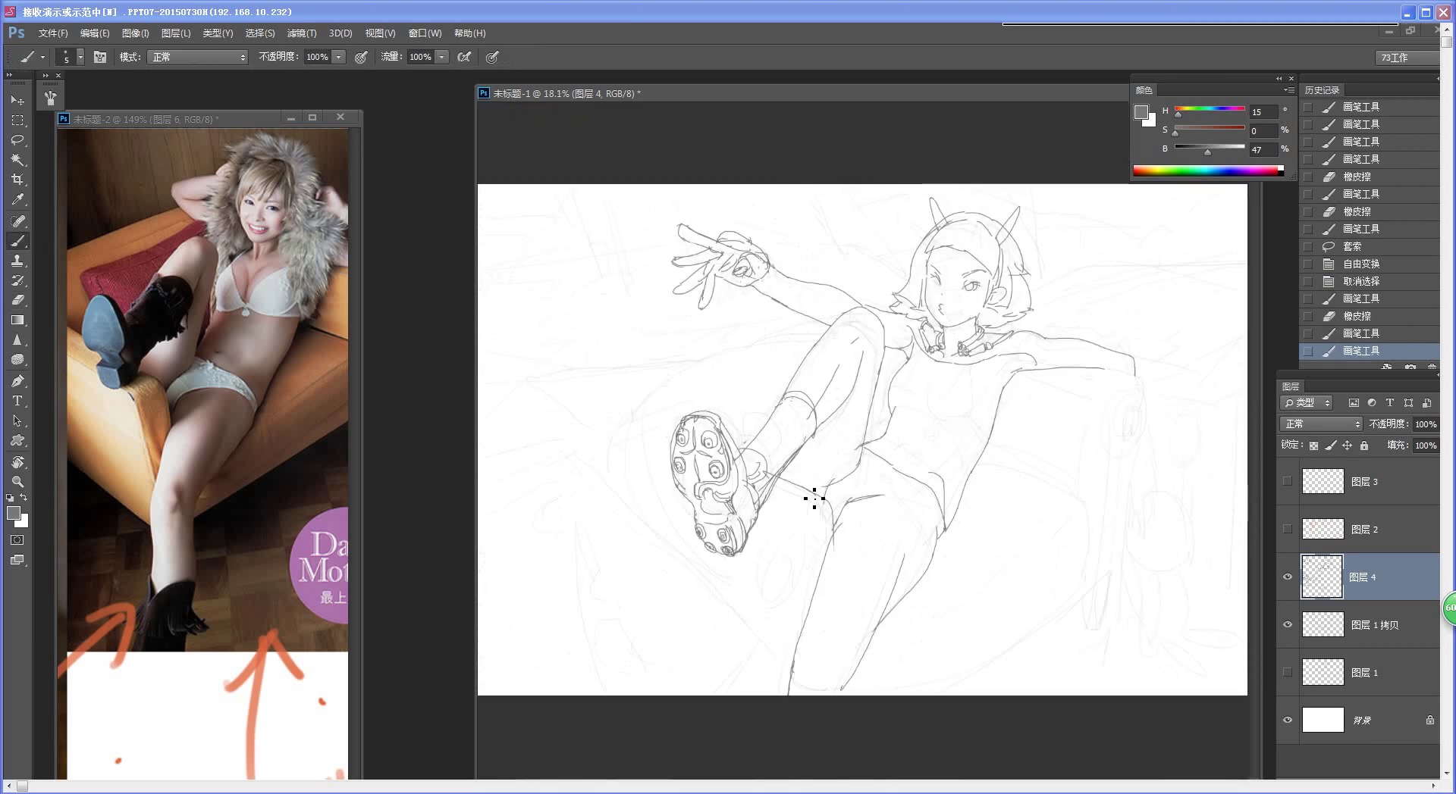
# Step: Ink the shoulder and upper-arm contours of the outstretched arm beside the raised knee, undoing misplaced strokes
pyautogui.press('z')
pyautogui.moveTo(904, 456); pyautogui.dragTo(921, 457)
pyautogui.press('b')
pyautogui.moveTo(886, 305); pyautogui.dragTo(870, 336)
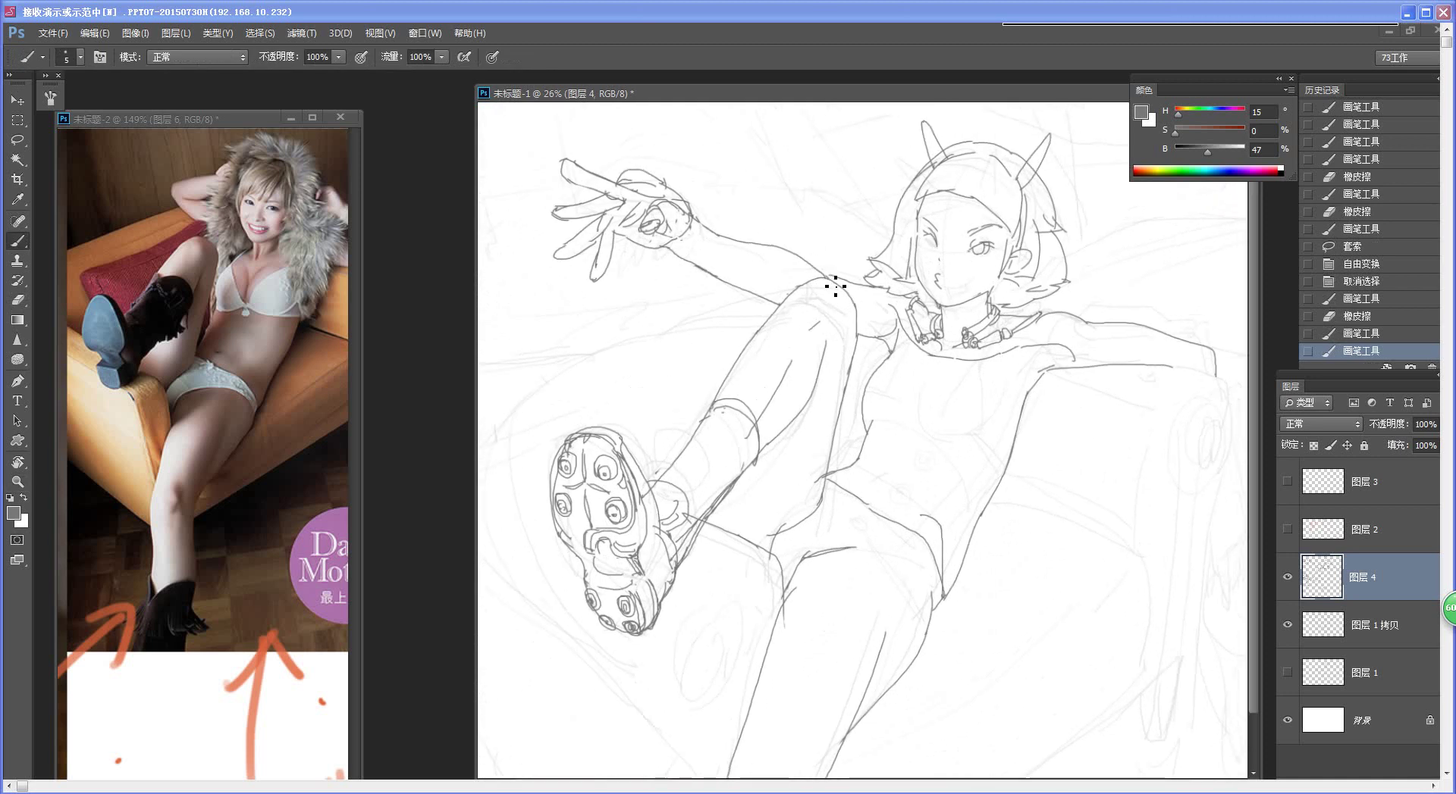
pyautogui.moveTo(835, 286); pyautogui.dragTo(795, 293)
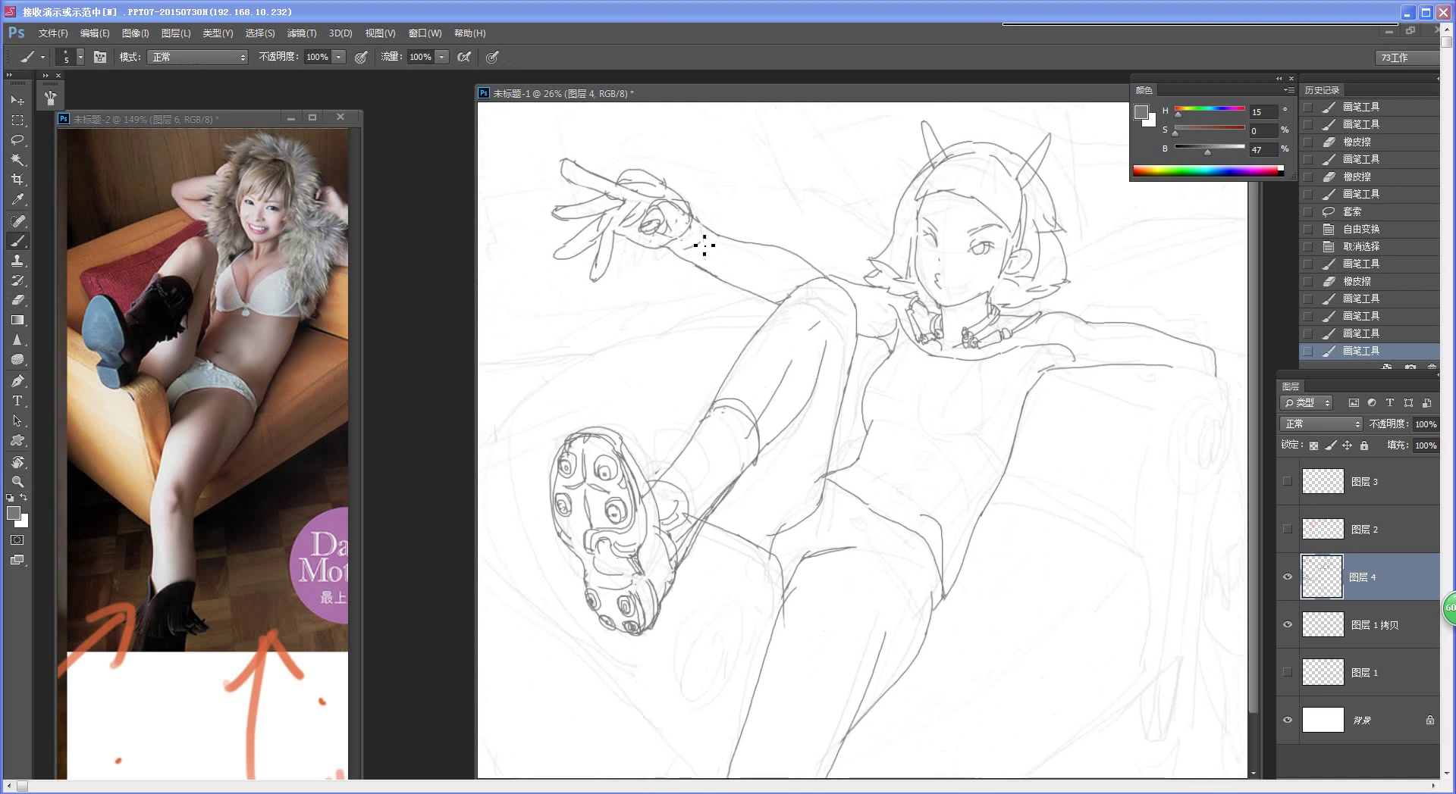
pyautogui.hotkey('ctrl', 'z')
pyautogui.moveTo(704, 246)
pyautogui.mouseDown()
pyautogui.moveTo(789, 288)
pyautogui.moveTo(801, 279)
pyautogui.moveTo(794, 298)
pyautogui.moveTo(817, 282)
pyautogui.moveTo(782, 249)
pyautogui.mouseUp()
pyautogui.hotkey('ctrl', 'z')
pyautogui.moveTo(781, 249); pyautogui.dragTo(877, 311)
pyautogui.hotkey('ctrl', 'z')
# Step: Ink the navel and the curved lower hem of the cropped top across the midriff, undoing a stray waist stroke
pyautogui.moveTo(744, 429); pyautogui.dragTo(690, 417)
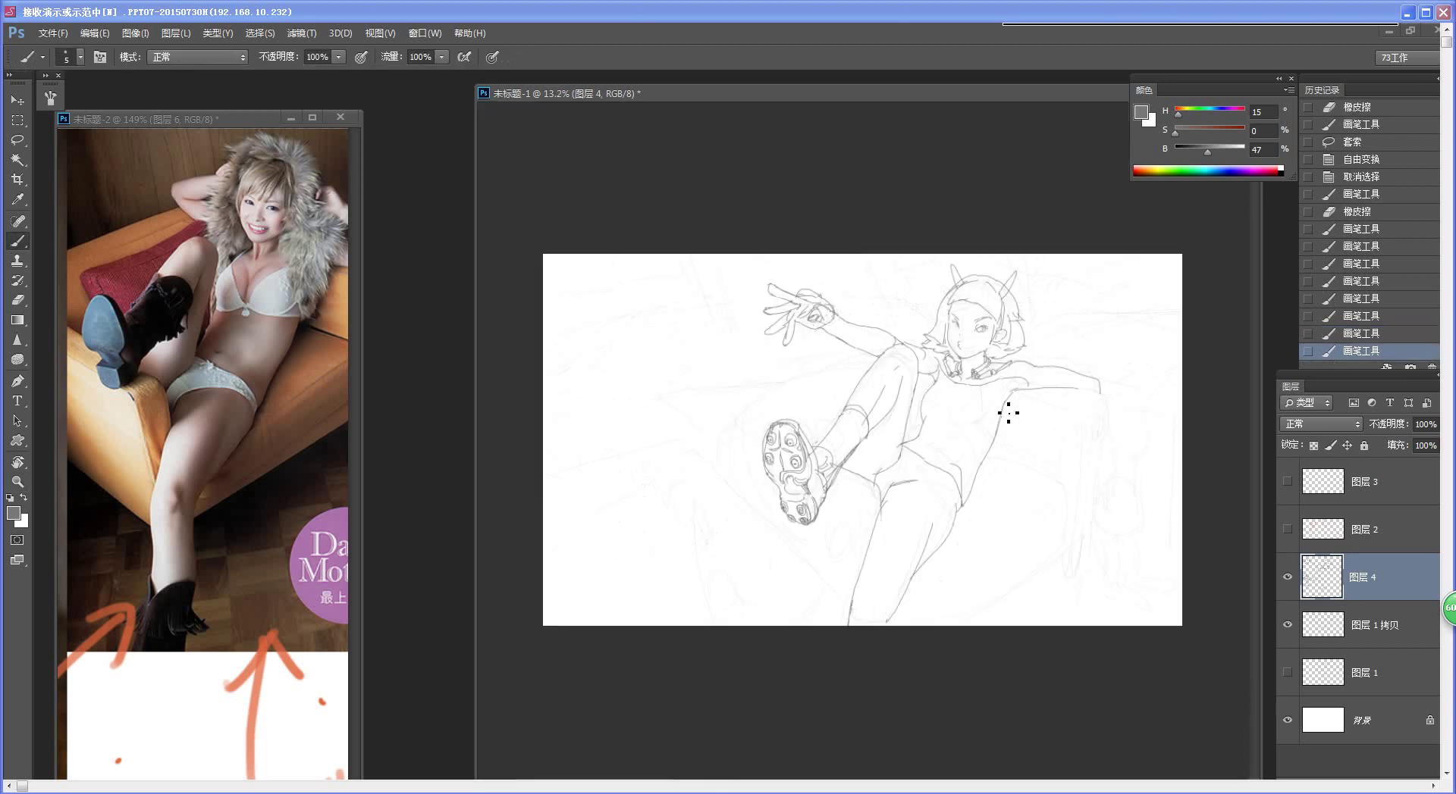
pyautogui.moveTo(1005, 477); pyautogui.dragTo(1047, 474)
pyautogui.moveTo(981, 545); pyautogui.dragTo(953, 540)
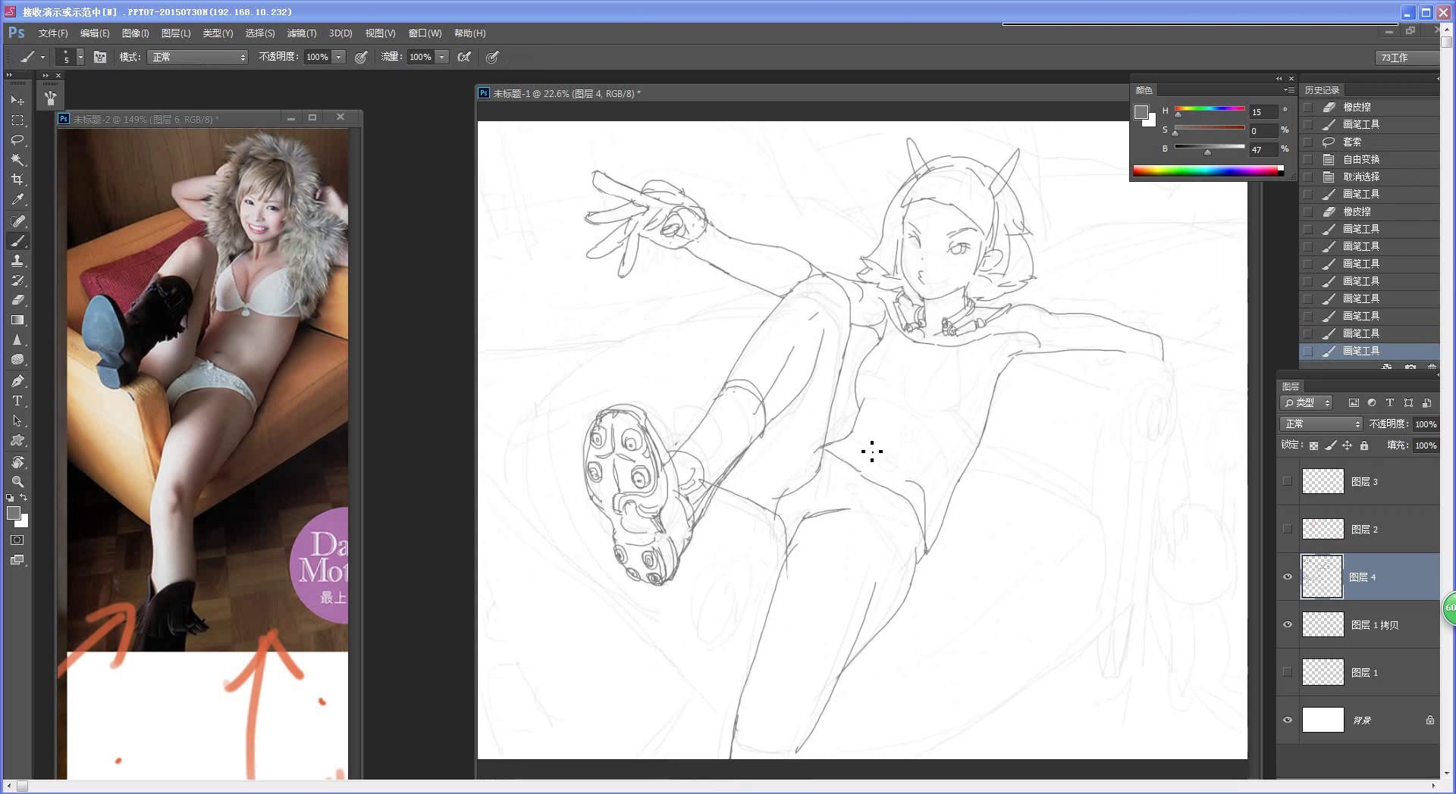
pyautogui.moveTo(867, 458)
pyautogui.mouseDown()
pyautogui.moveTo(868, 412)
pyautogui.moveTo(952, 461)
pyautogui.moveTo(953, 492)
pyautogui.mouseUp()
pyautogui.hotkey('ctrl', 'z')
pyautogui.hotkey('ctrl', 'z')
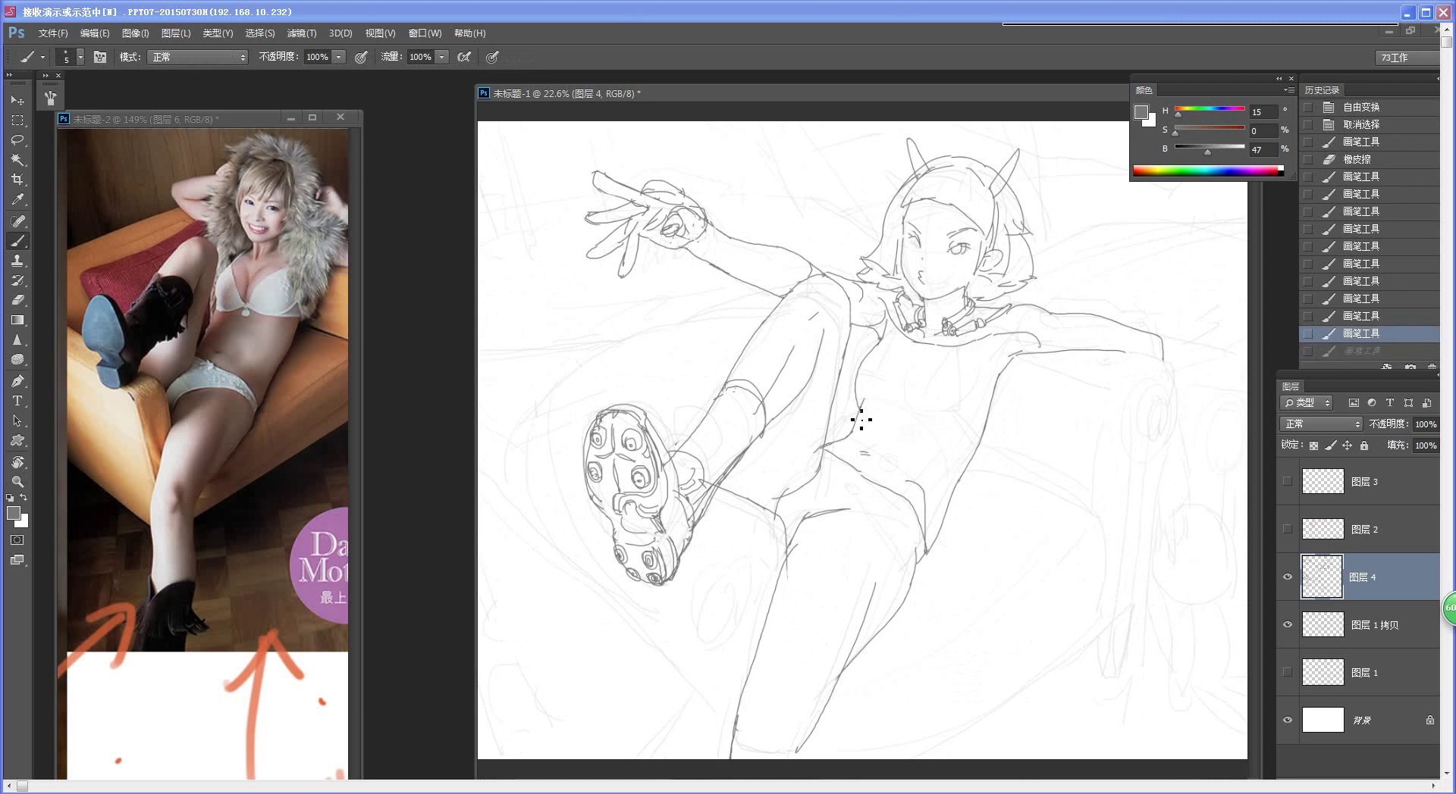
pyautogui.moveTo(863, 406)
pyautogui.mouseDown()
pyautogui.moveTo(918, 417)
pyautogui.moveTo(946, 448)
pyautogui.moveTo(959, 512)
pyautogui.mouseUp()
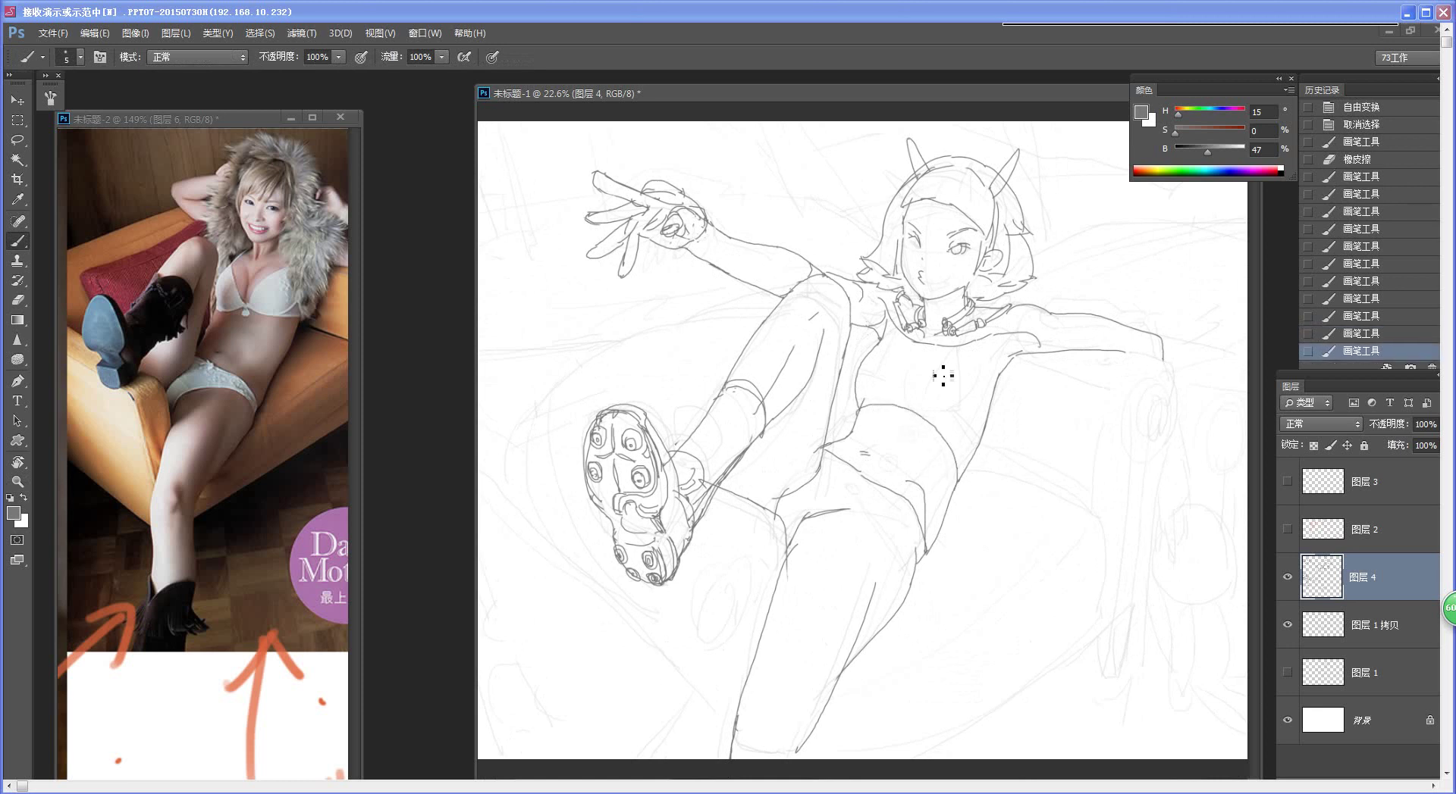
# Step: Ink the upper edge of the top's underbust band and start the bust contours, undoing misplaced strokes
pyautogui.moveTo(866, 397); pyautogui.dragTo(871, 379)
pyautogui.hotkey('ctrl', 'z')
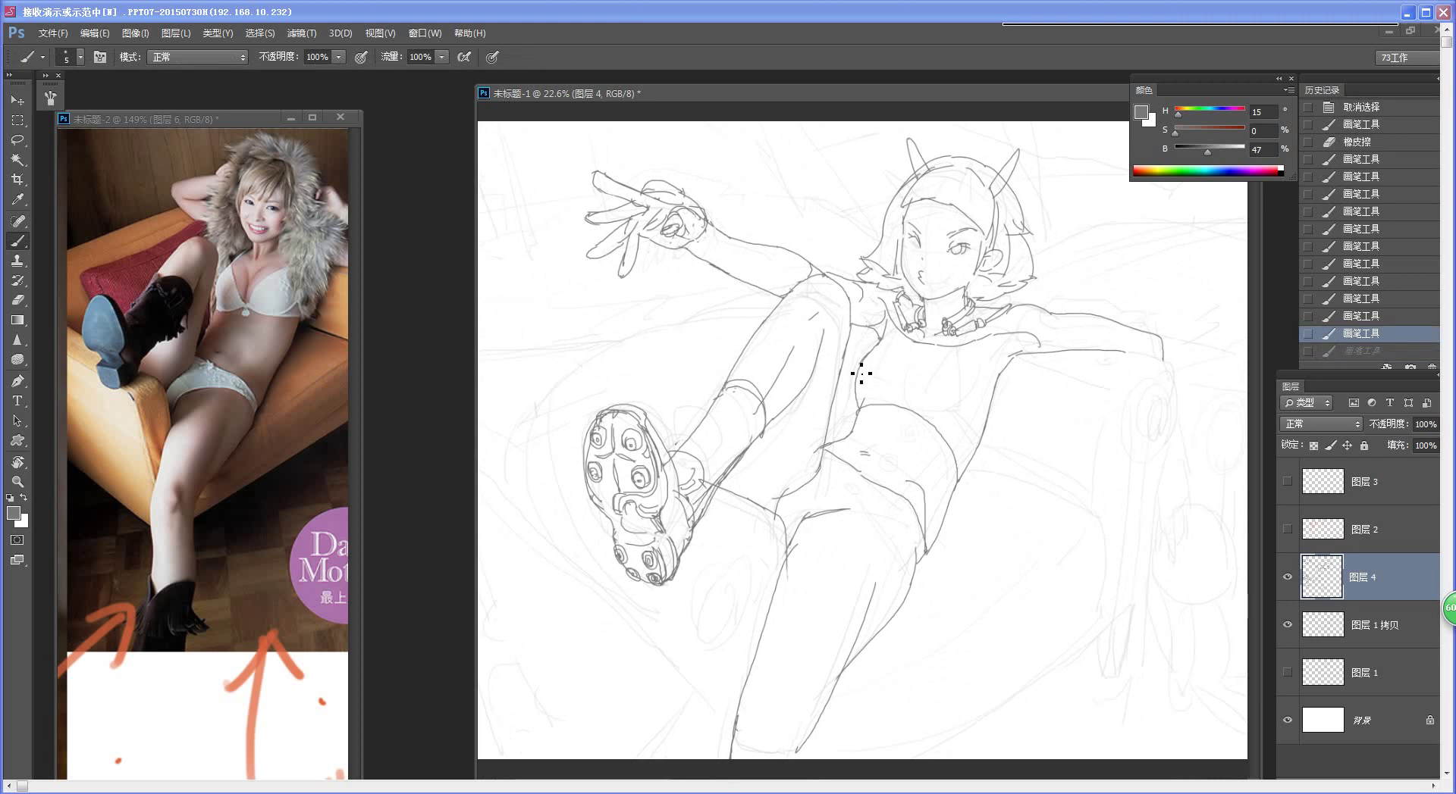
pyautogui.moveTo(863, 391)
pyautogui.mouseDown()
pyautogui.moveTo(880, 351)
pyautogui.moveTo(864, 394)
pyautogui.moveTo(908, 402)
pyautogui.mouseUp()
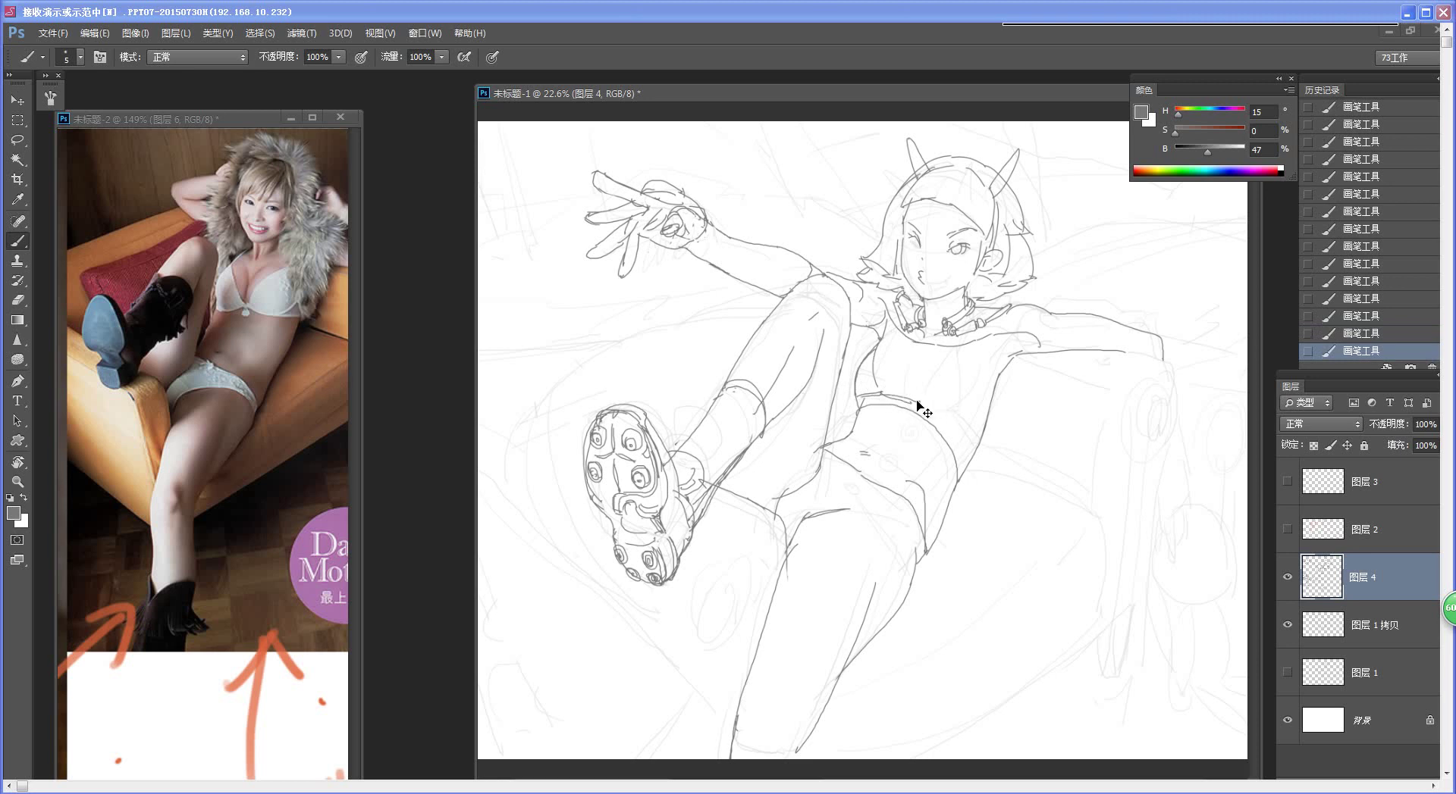
pyautogui.hotkey('ctrl', 'alt', 'z')
pyautogui.hotkey('ctrl', 'alt', 'z')
pyautogui.moveTo(860, 395); pyautogui.dragTo(924, 400)
pyautogui.hotkey('ctrl', 'z')
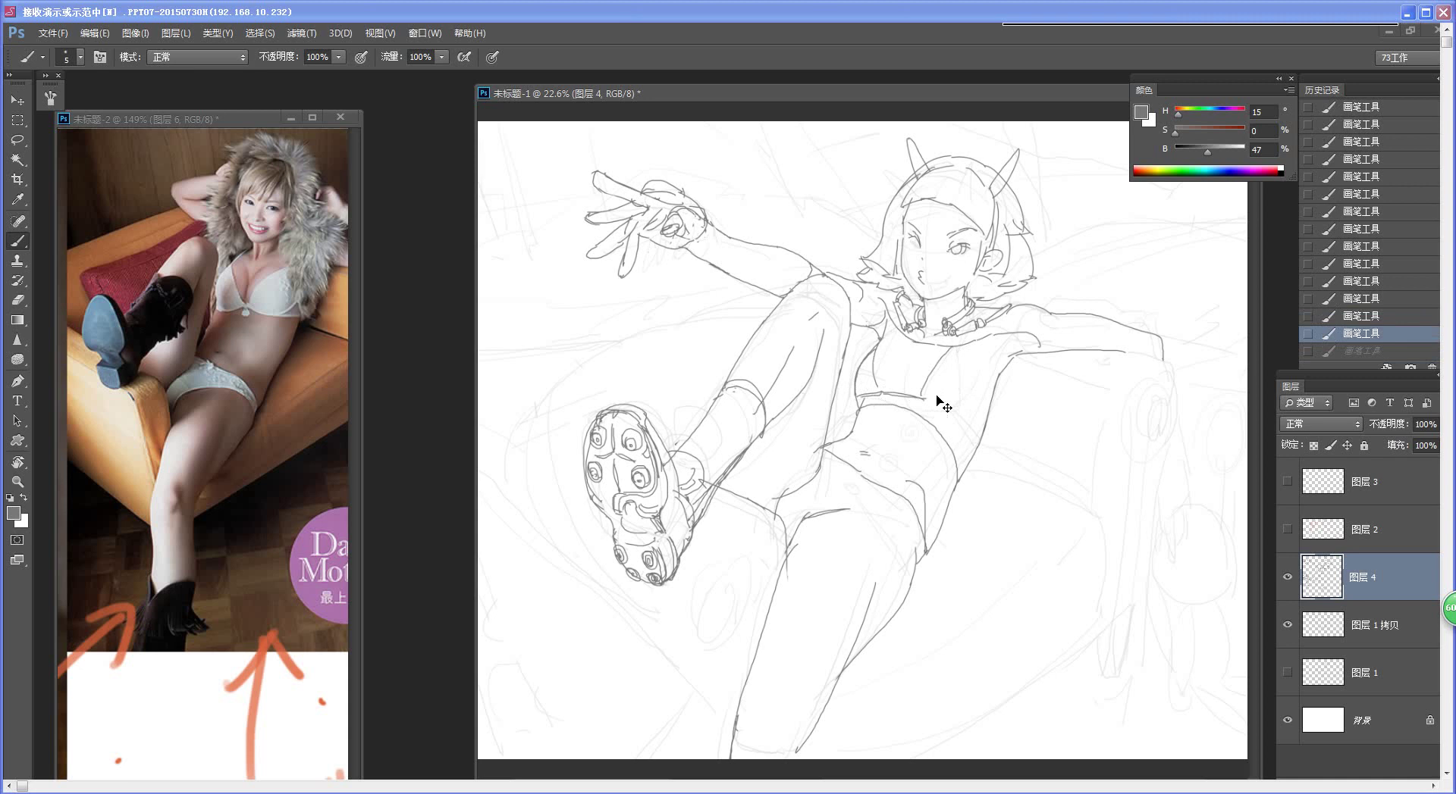
pyautogui.hotkey('ctrl', 'alt', 'z')
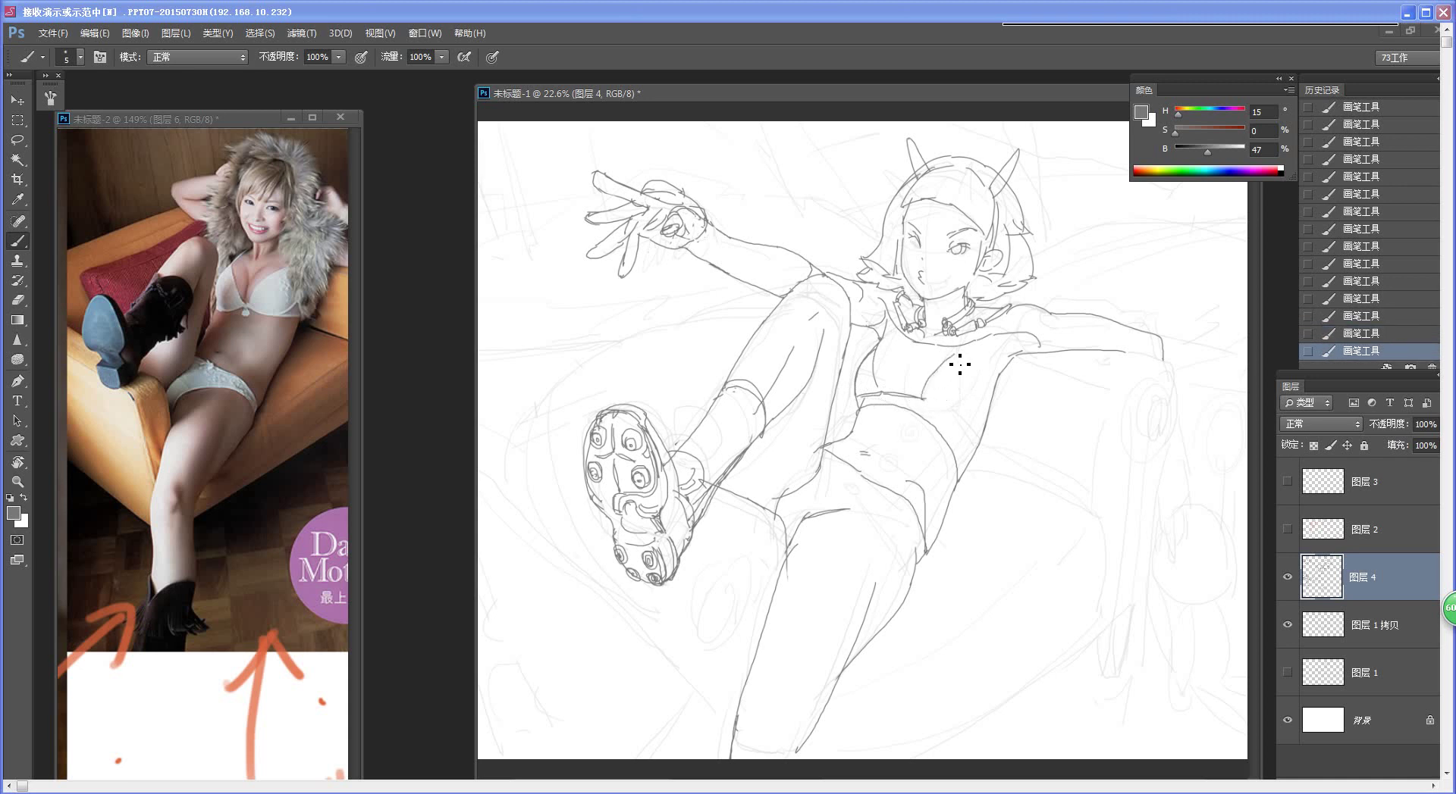
# Step: Finish the cropped top's bust contours and the band's end at the side of the torso
pyautogui.hotkey('ctrl', 'z')
pyautogui.hotkey('ctrl', 'shift', 'z')
pyautogui.hotkey('ctrl', 'alt', 'z')
pyautogui.hotkey('ctrl', 'alt', 'z')
pyautogui.hotkey('ctrl', 'shift', 'z')
pyautogui.hotkey('ctrl', 'shift', 'z')
pyautogui.moveTo(960, 419); pyautogui.dragTo(978, 449)
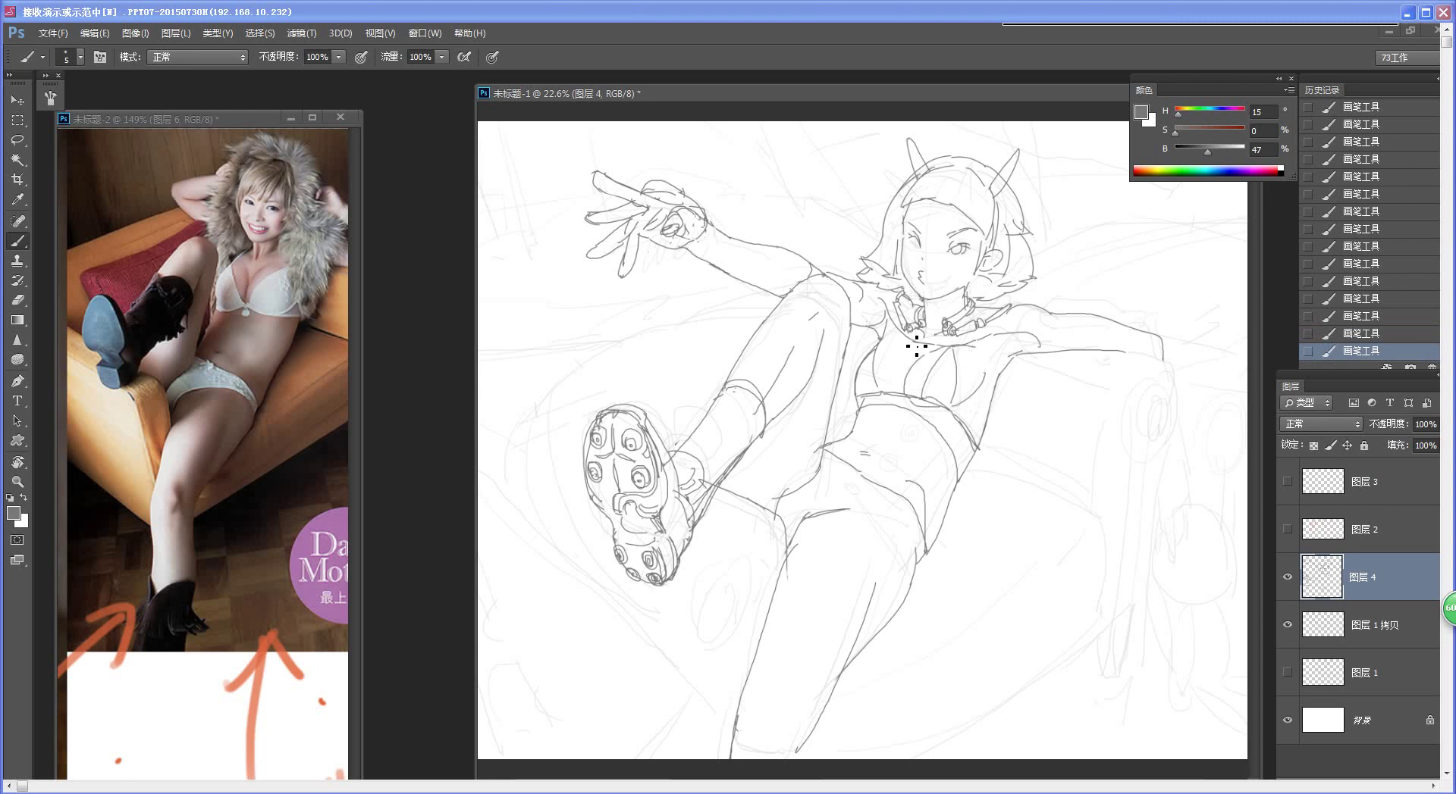
pyautogui.moveTo(919, 354); pyautogui.dragTo(912, 369)
pyautogui.hotkey('ctrl', 'z')
pyautogui.scroll(-3, 816, 426)
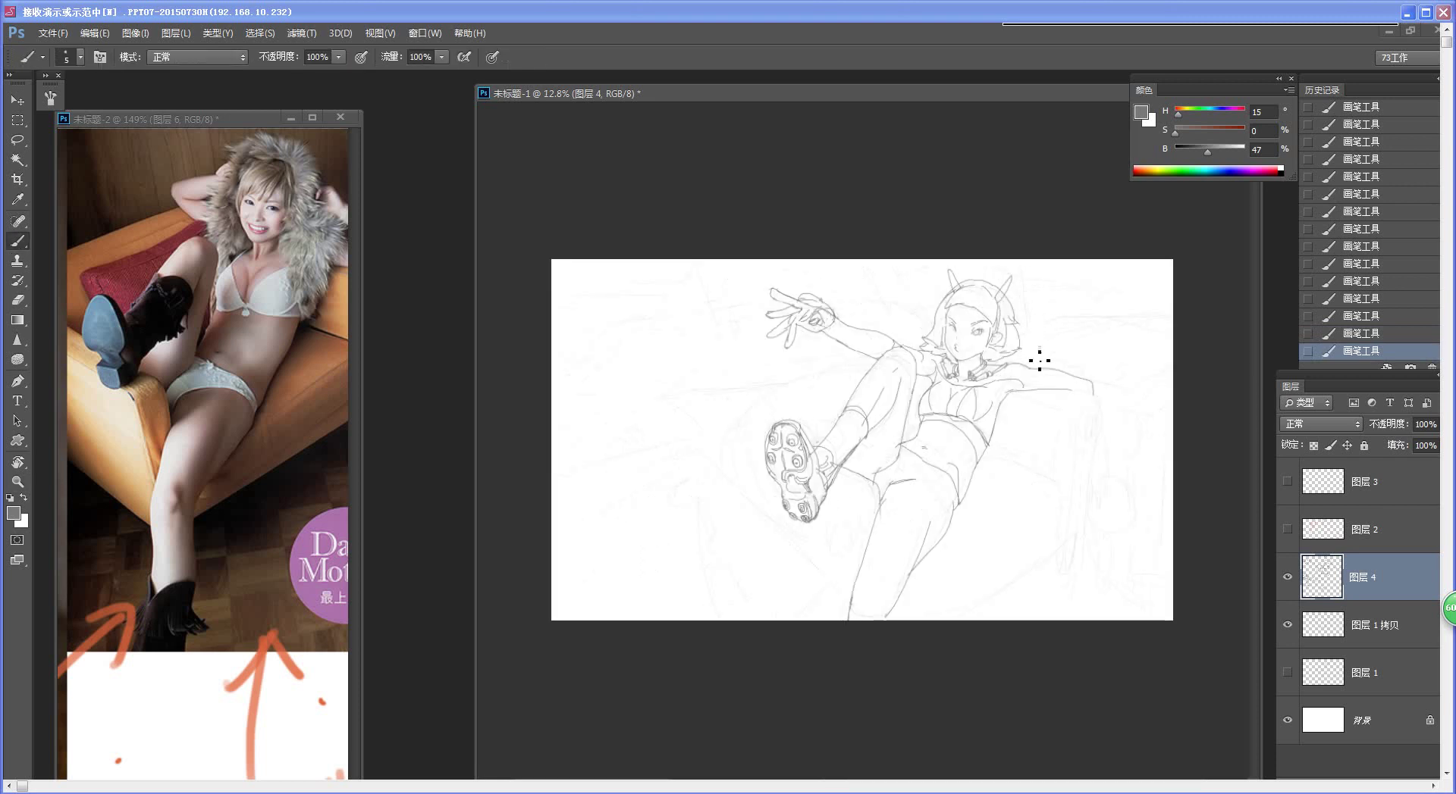
# Step: Ink the sofa back's long curved outline behind the raised leg and shoe, redoing the first attempt
pyautogui.hotkey('ctrl', 'space')
pyautogui.click(1008, 472)
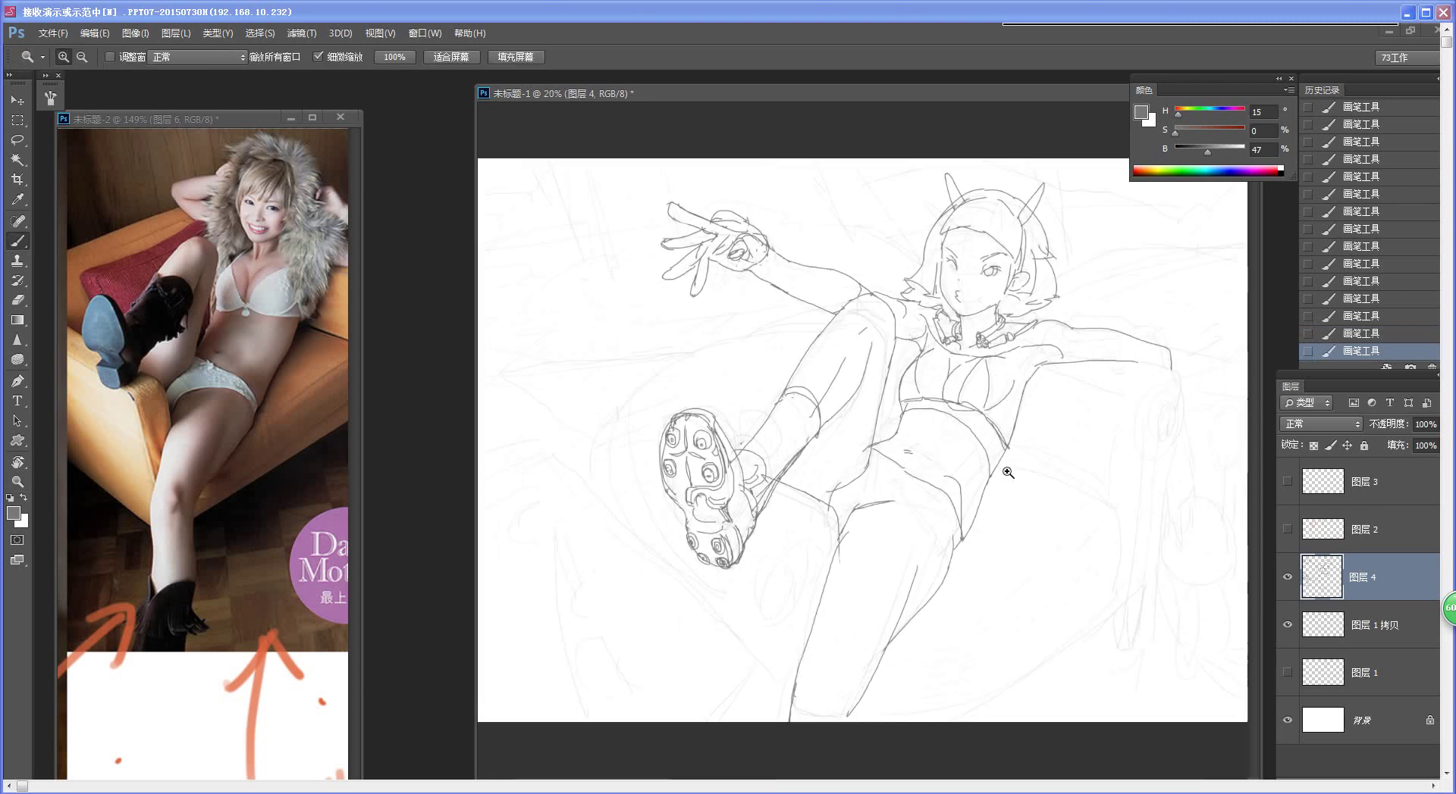
pyautogui.moveTo(944, 455); pyautogui.dragTo(962, 455)
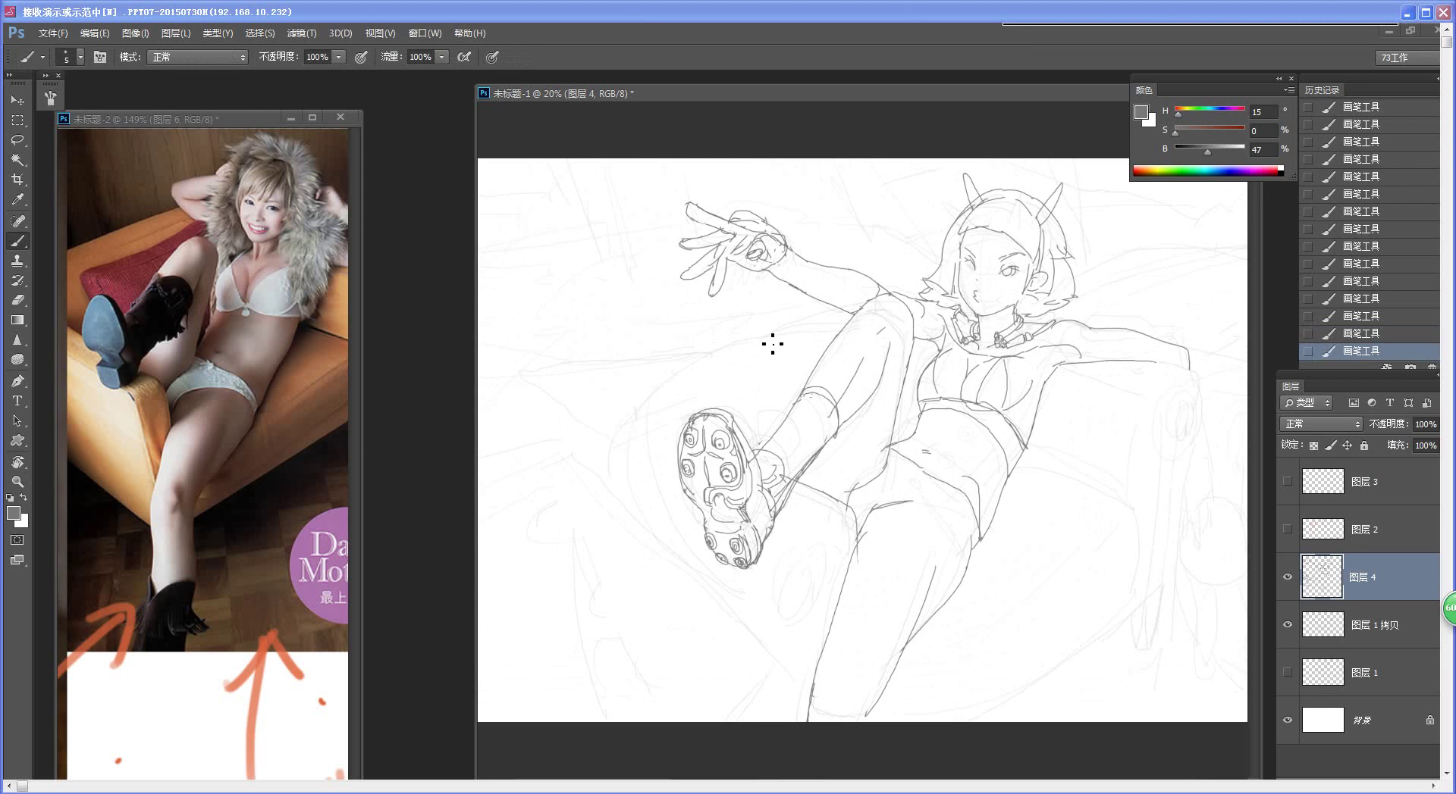
pyautogui.moveTo(653, 407)
pyautogui.mouseDown()
pyautogui.moveTo(840, 321)
pyautogui.moveTo(709, 365)
pyautogui.moveTo(649, 408)
pyautogui.mouseUp()
pyautogui.hotkey('ctrl', 'z')
pyautogui.moveTo(622, 489); pyautogui.dragTo(619, 489)
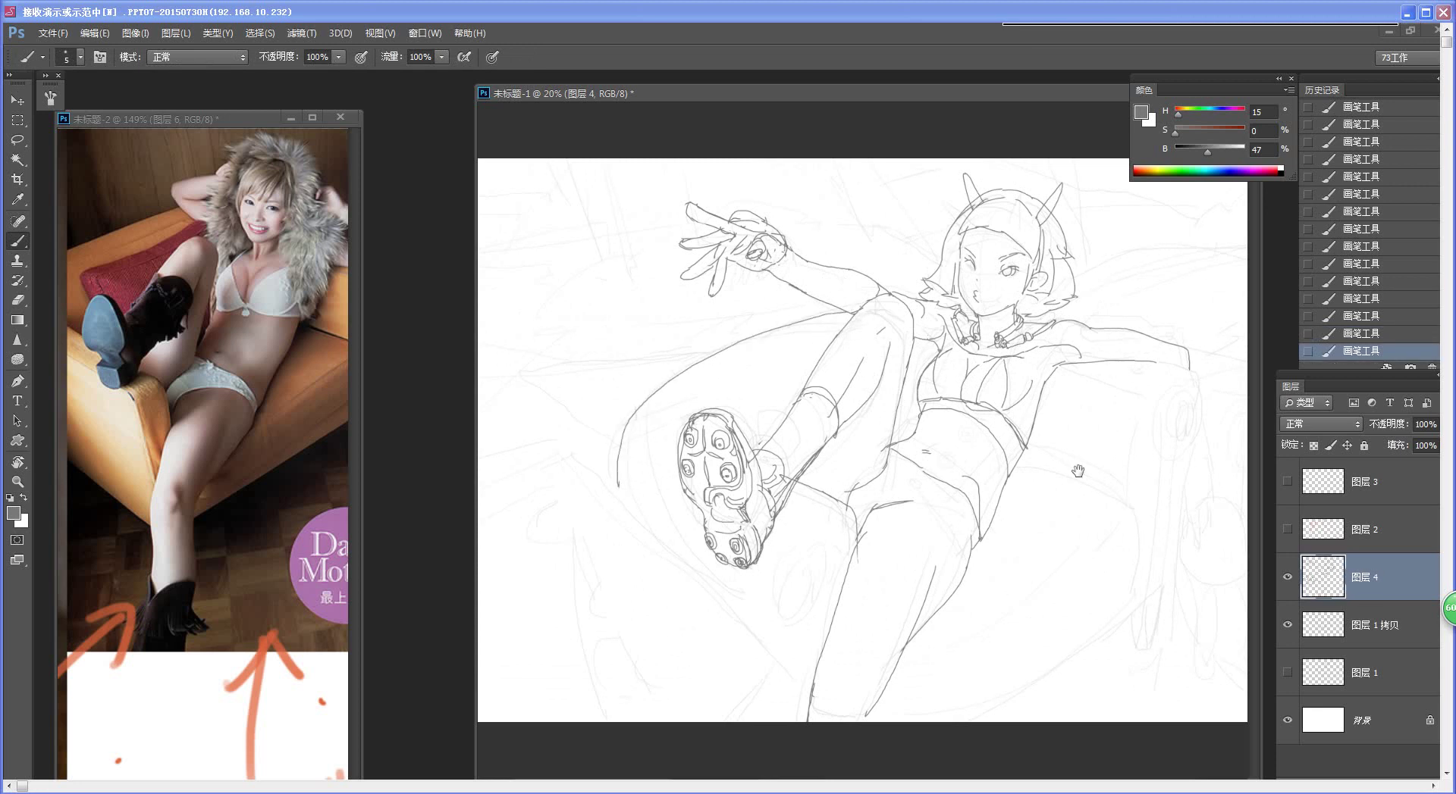
# Step: Ink the outer outline of the sofa's armrest, its short foot, and the sofa's lower front edge
pyautogui.moveTo(1079, 470); pyautogui.dragTo(1013, 468)
pyautogui.moveTo(1080, 369); pyautogui.dragTo(1128, 373)
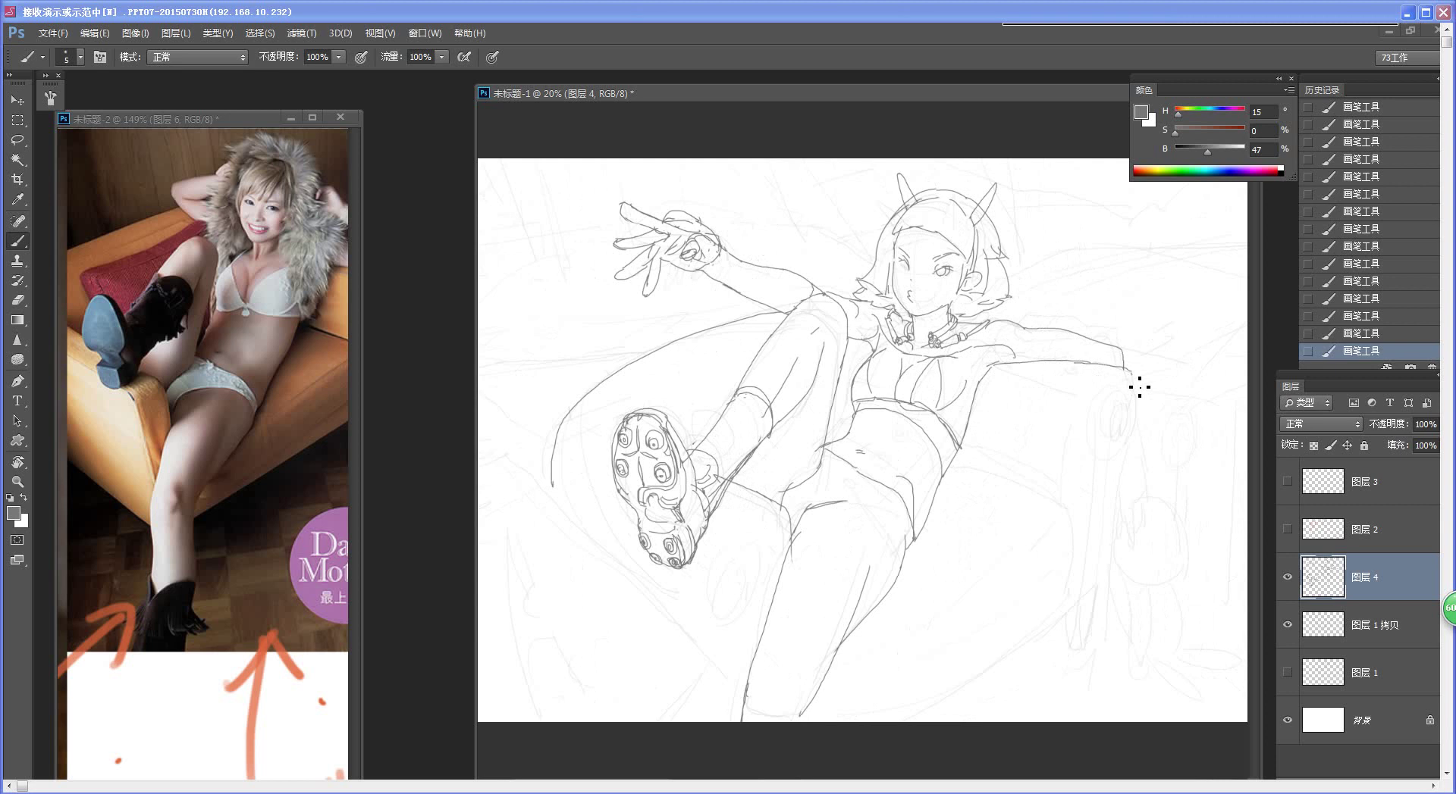
pyautogui.moveTo(1127, 464); pyautogui.dragTo(1109, 611)
pyautogui.hotkey('ctrl', 'z')
pyautogui.moveTo(1123, 458)
pyautogui.mouseDown()
pyautogui.moveTo(1105, 606)
pyautogui.moveTo(1082, 656)
pyautogui.mouseUp()
pyautogui.moveTo(1012, 494); pyautogui.dragTo(1031, 500)
pyautogui.moveTo(1051, 653); pyautogui.dragTo(948, 724)
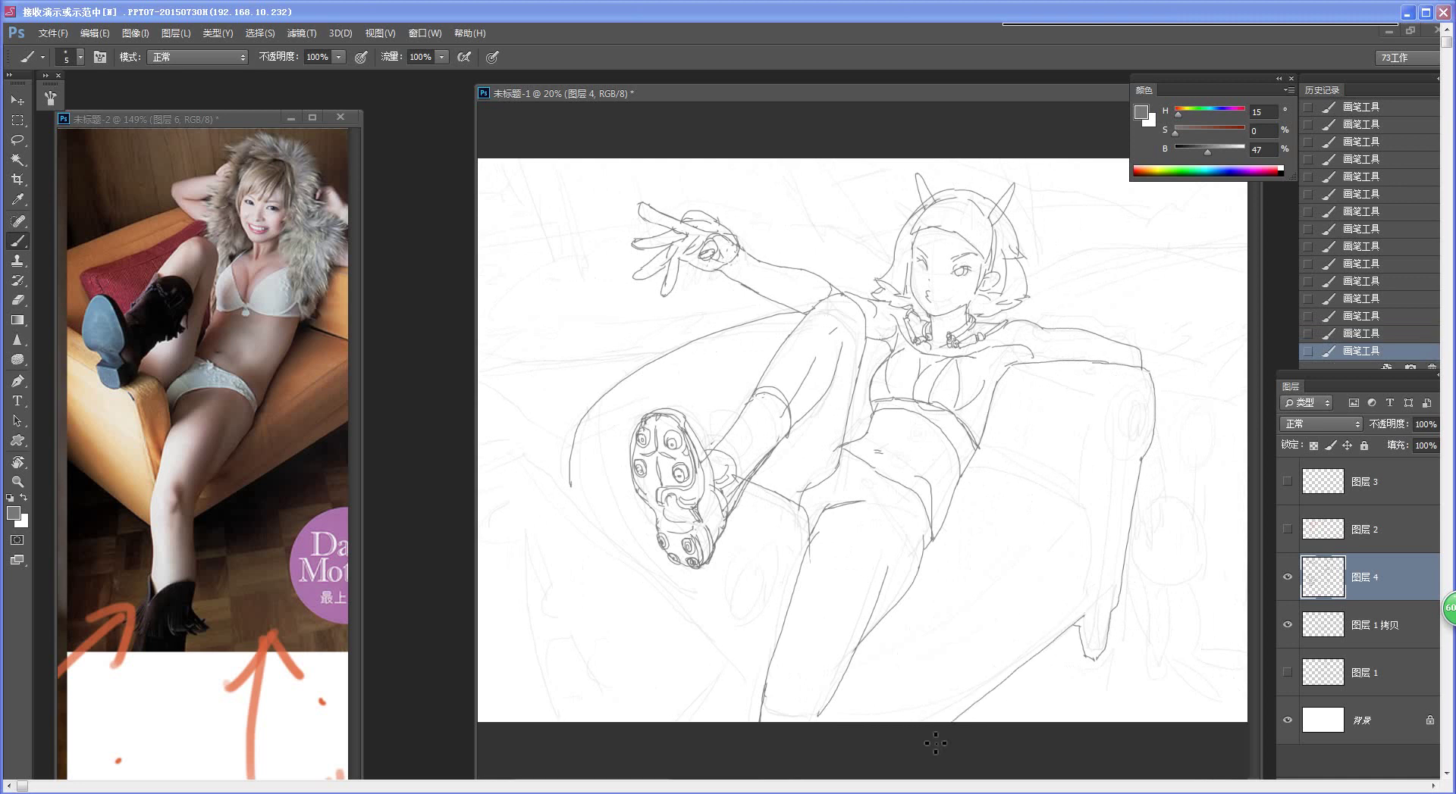
# Step: Ink the lines of the armrest's inner side running from the torso toward its front, undoing misplaced strokes
pyautogui.hotkey('ctrl', 'space')
pyautogui.moveTo(1007, 611); pyautogui.dragTo(978, 610)
pyautogui.hotkey('ctrl', 'space')
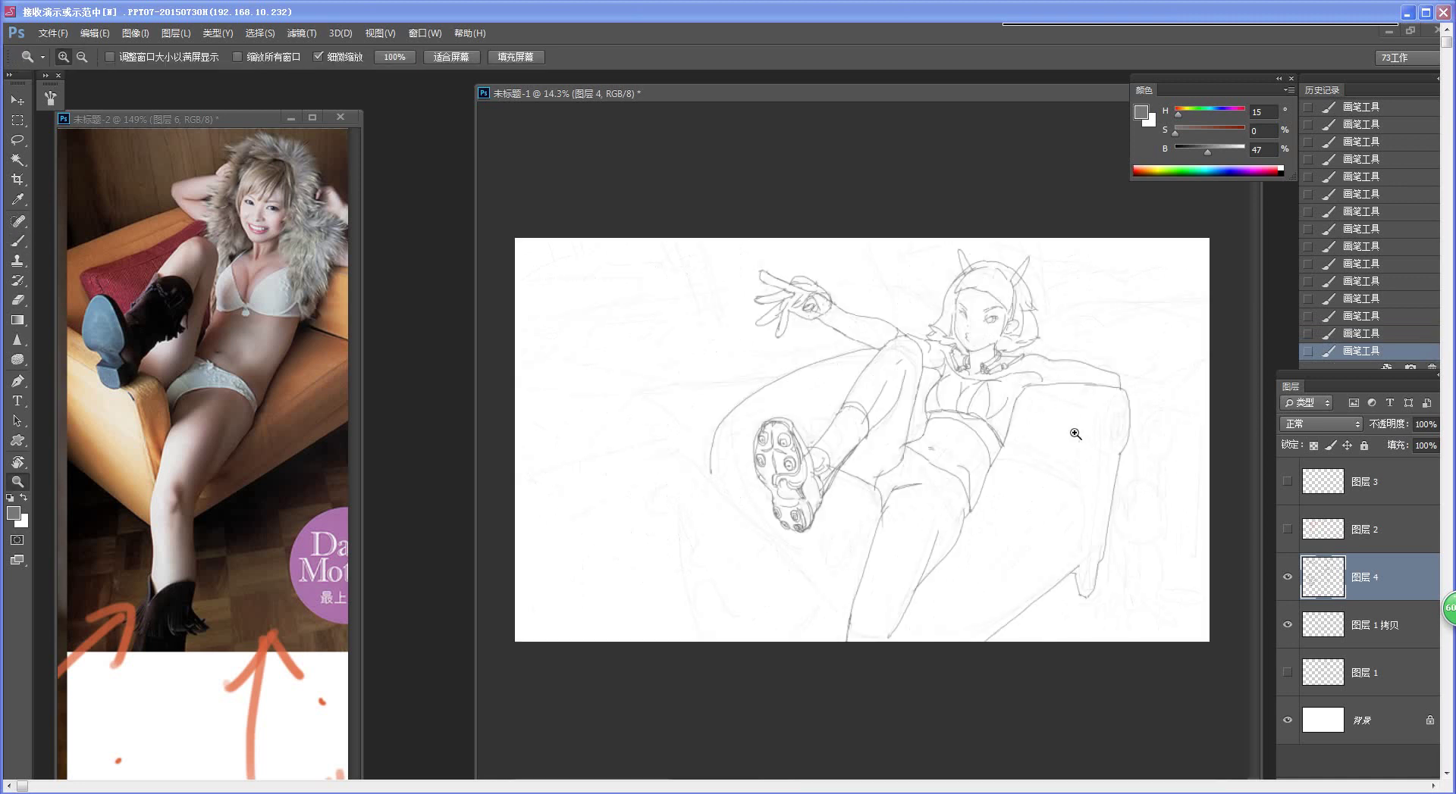
pyautogui.moveTo(1078, 426); pyautogui.dragTo(1104, 433)
pyautogui.moveTo(1041, 468); pyautogui.dragTo(1025, 469)
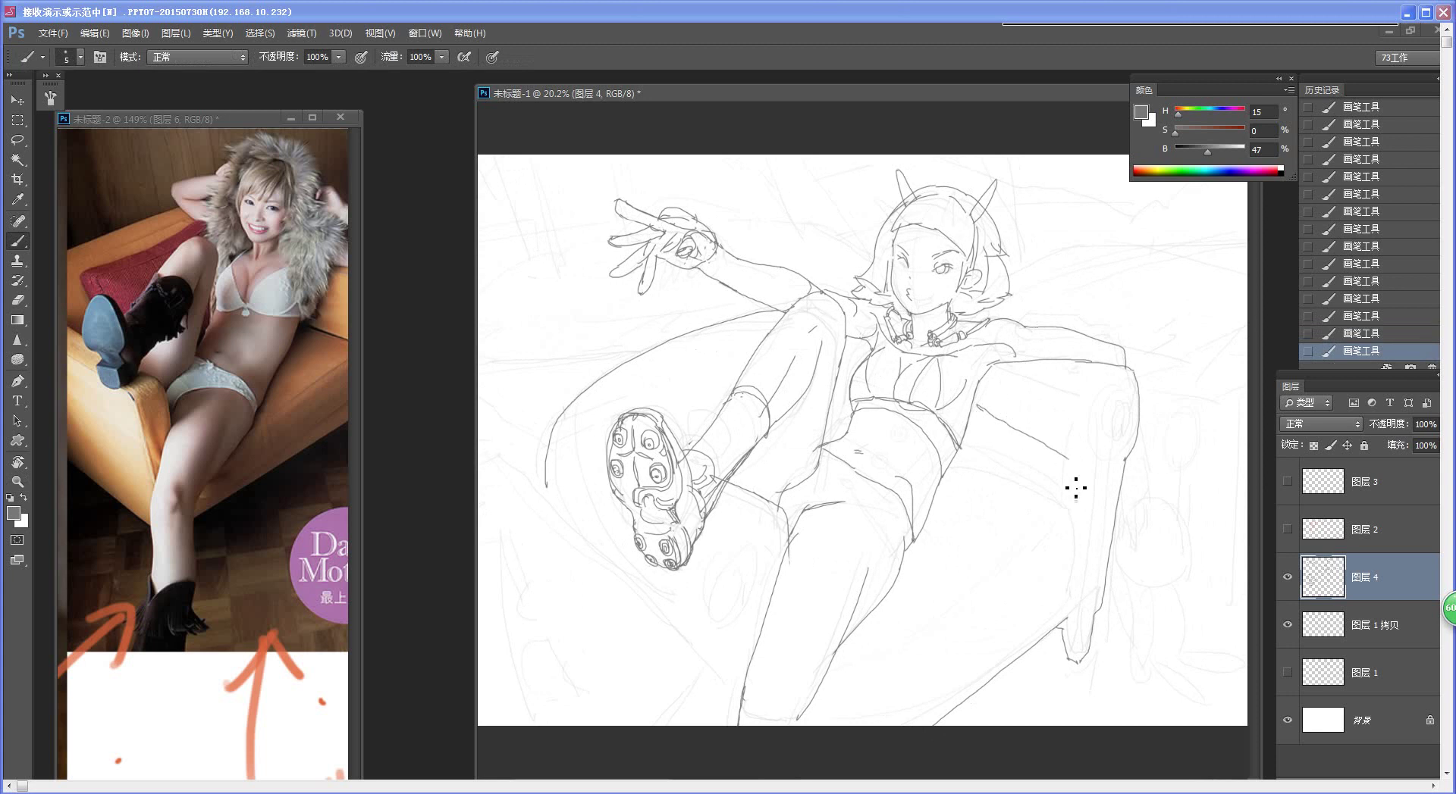
pyautogui.hotkey('ctrl', 'z')
pyautogui.moveTo(975, 410)
pyautogui.mouseDown()
pyautogui.moveTo(1084, 469)
pyautogui.moveTo(1066, 502)
pyautogui.mouseUp()
pyautogui.hotkey('ctrl', 'z')
pyautogui.moveTo(969, 445); pyautogui.dragTo(1030, 472)
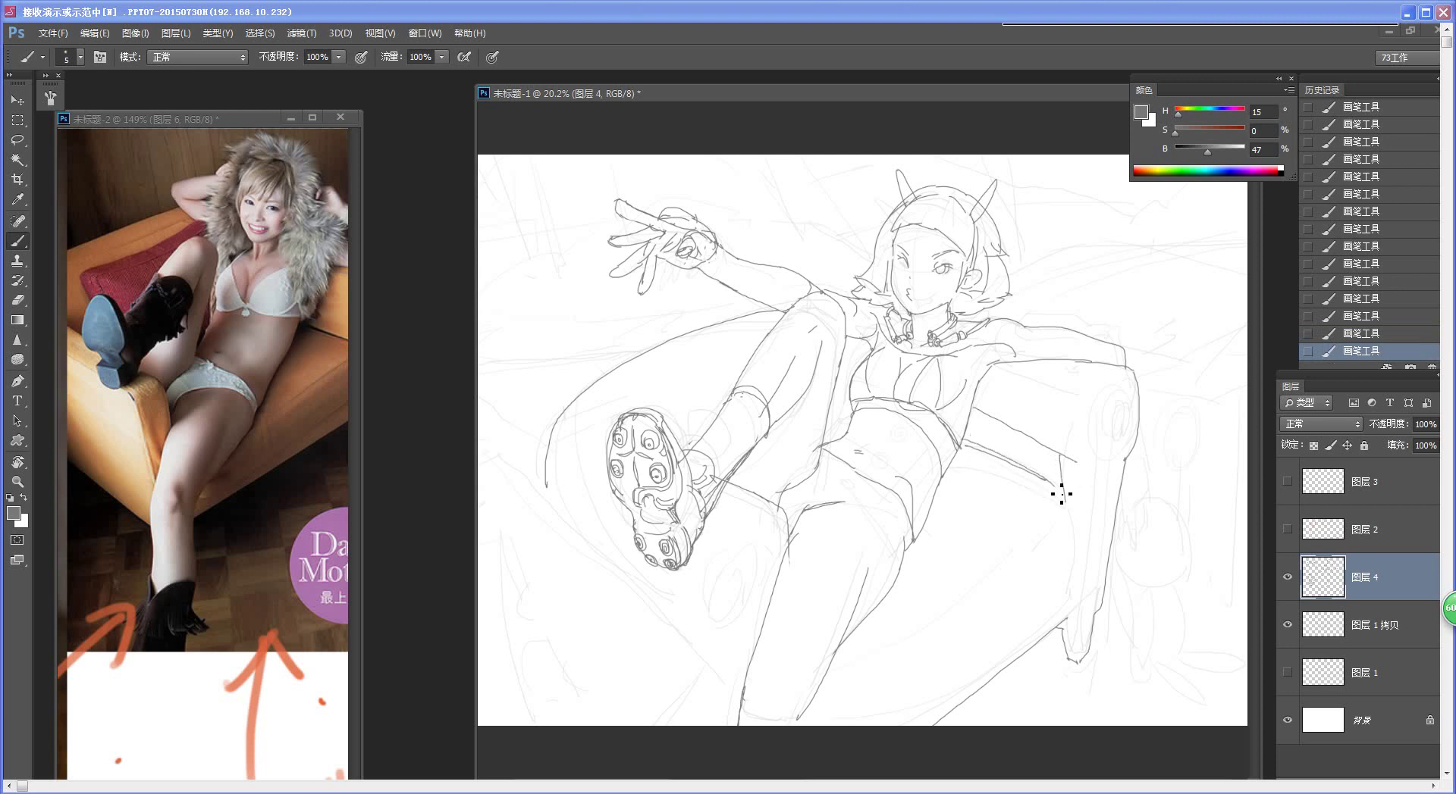
# Step: Ink the inner vertical edge of the armrest's front and the edge lines of the seat cushion beside the thigh
pyautogui.moveTo(1073, 587); pyautogui.dragTo(1083, 462)
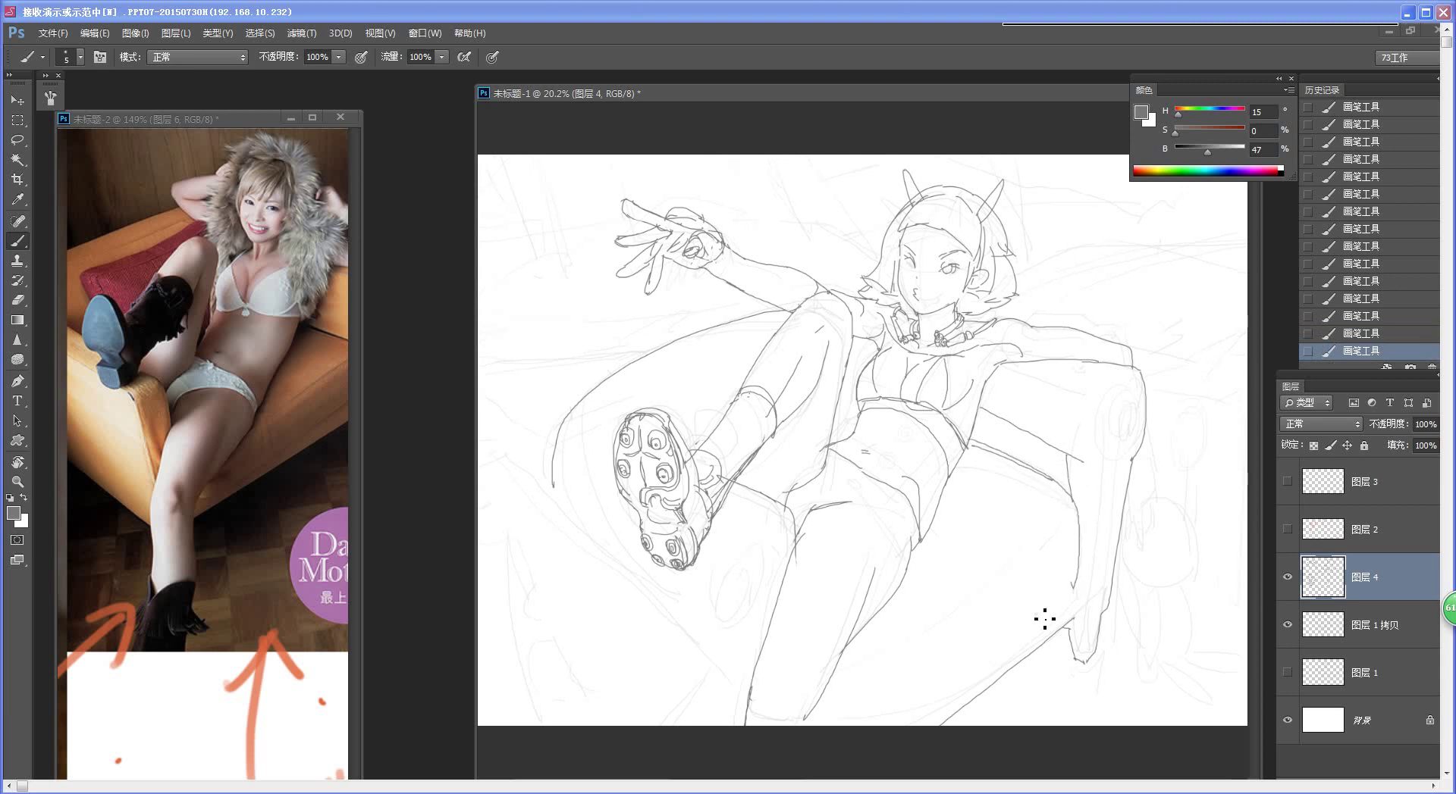
pyautogui.moveTo(1076, 587)
pyautogui.mouseDown()
pyautogui.moveTo(1015, 669)
pyautogui.moveTo(939, 718)
pyautogui.mouseUp()
pyautogui.moveTo(867, 627); pyautogui.dragTo(1039, 526)
pyautogui.scroll(-3, 908, 611)
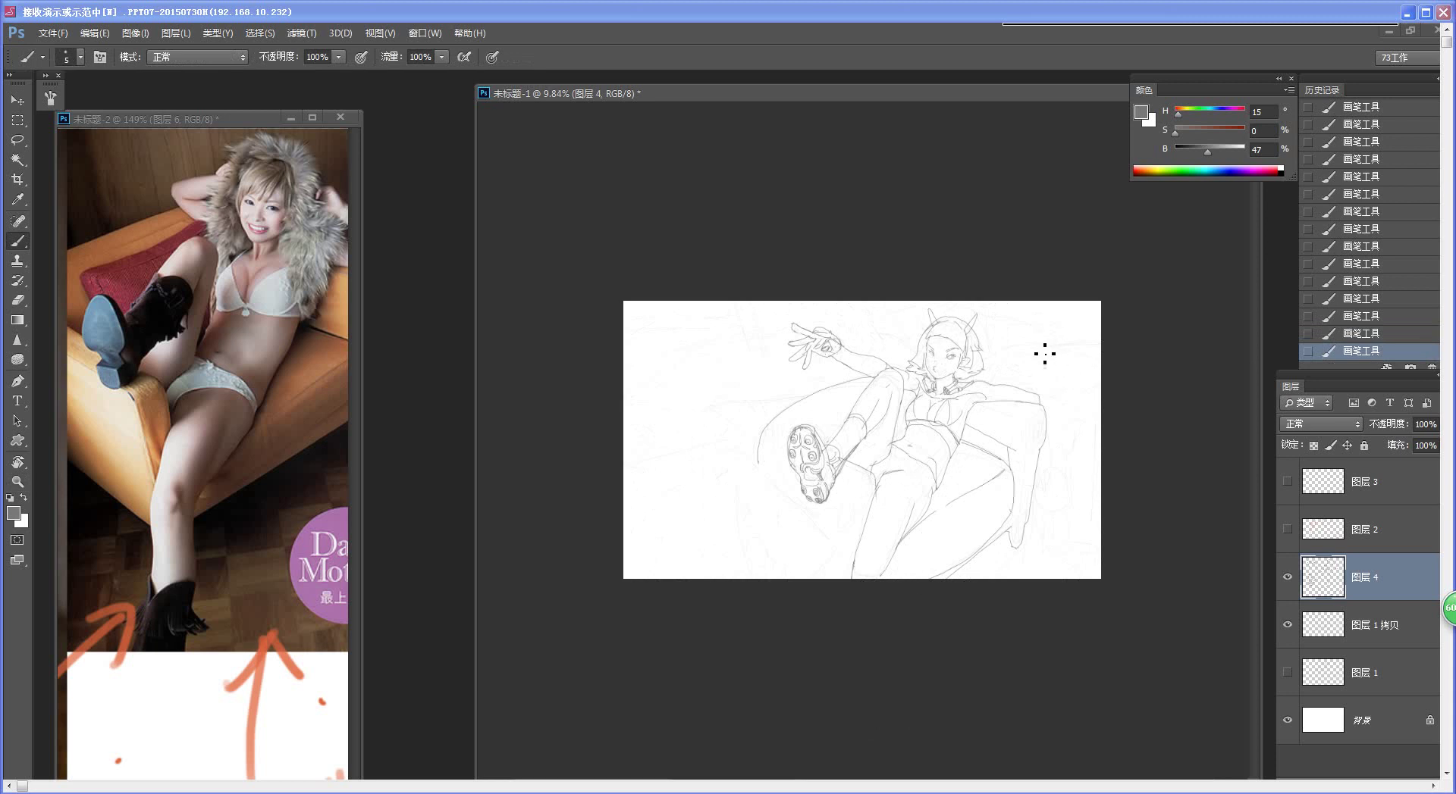
# Step: Ink the ledge outline from the canvas's left edge to a corner beside the sofa and down to the lower canvas edge, redoing misplaced strokes
pyautogui.scroll(3, 968, 530)
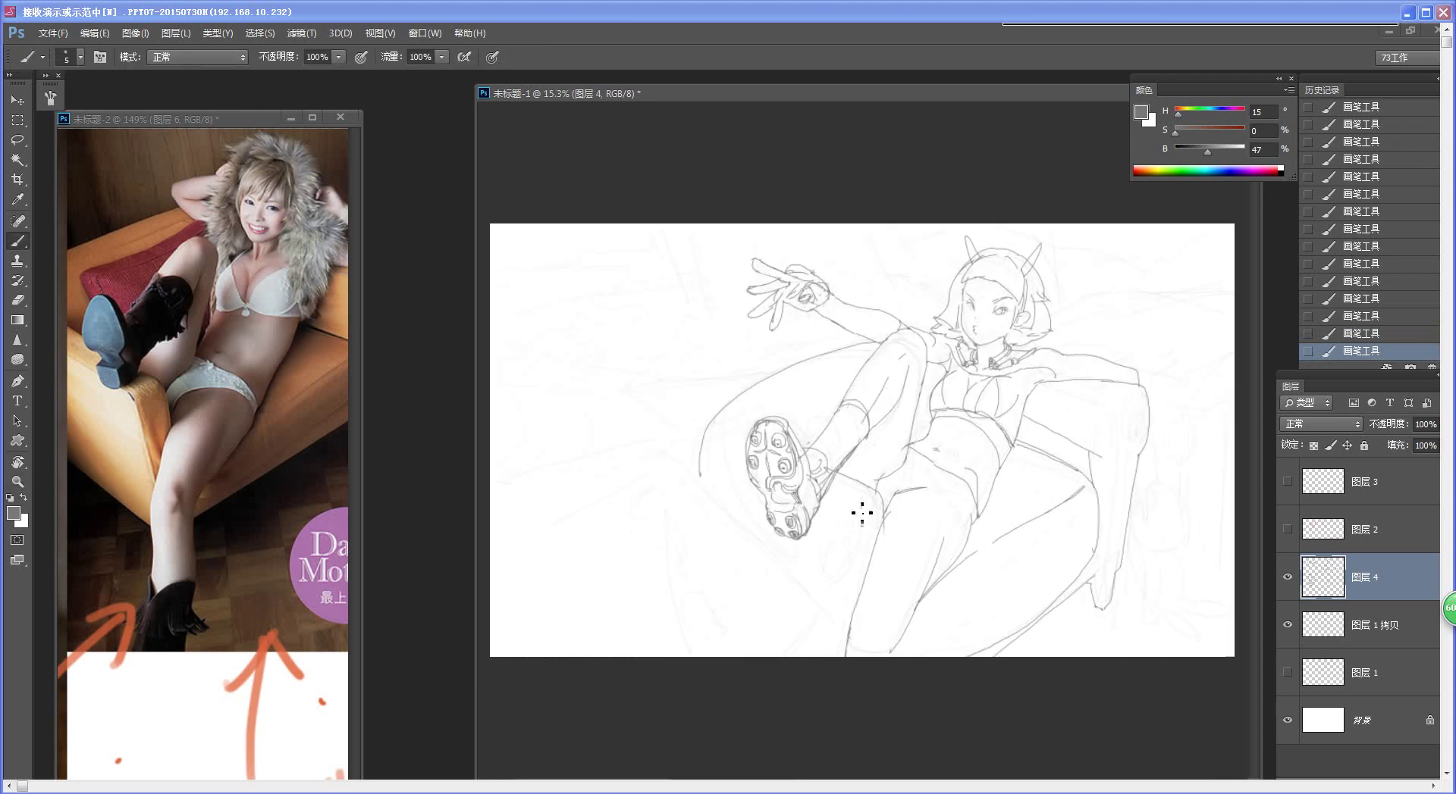
pyautogui.moveTo(862, 513)
pyautogui.mouseDown()
pyautogui.moveTo(826, 536)
pyautogui.moveTo(821, 596)
pyautogui.mouseUp()
pyautogui.hotkey('ctrl', 'z')
pyautogui.moveTo(752, 540)
pyautogui.mouseDown()
pyautogui.moveTo(797, 583)
pyautogui.moveTo(811, 571)
pyautogui.moveTo(840, 662)
pyautogui.mouseUp()
pyautogui.hotkey('ctrl', 'z')
pyautogui.moveTo(492, 500)
pyautogui.mouseDown()
pyautogui.moveTo(658, 449)
pyautogui.moveTo(776, 556)
pyautogui.mouseUp()
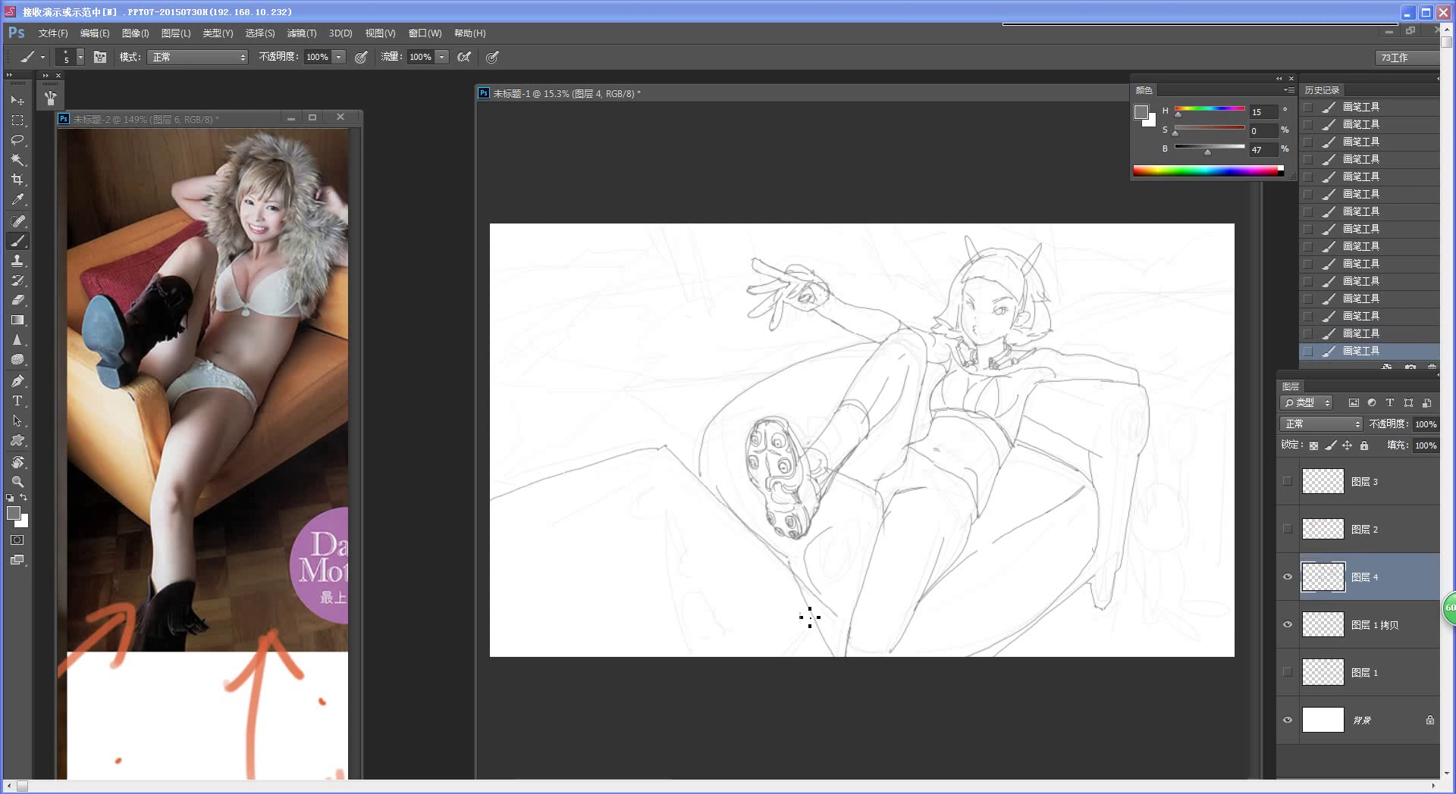
pyautogui.press('e')
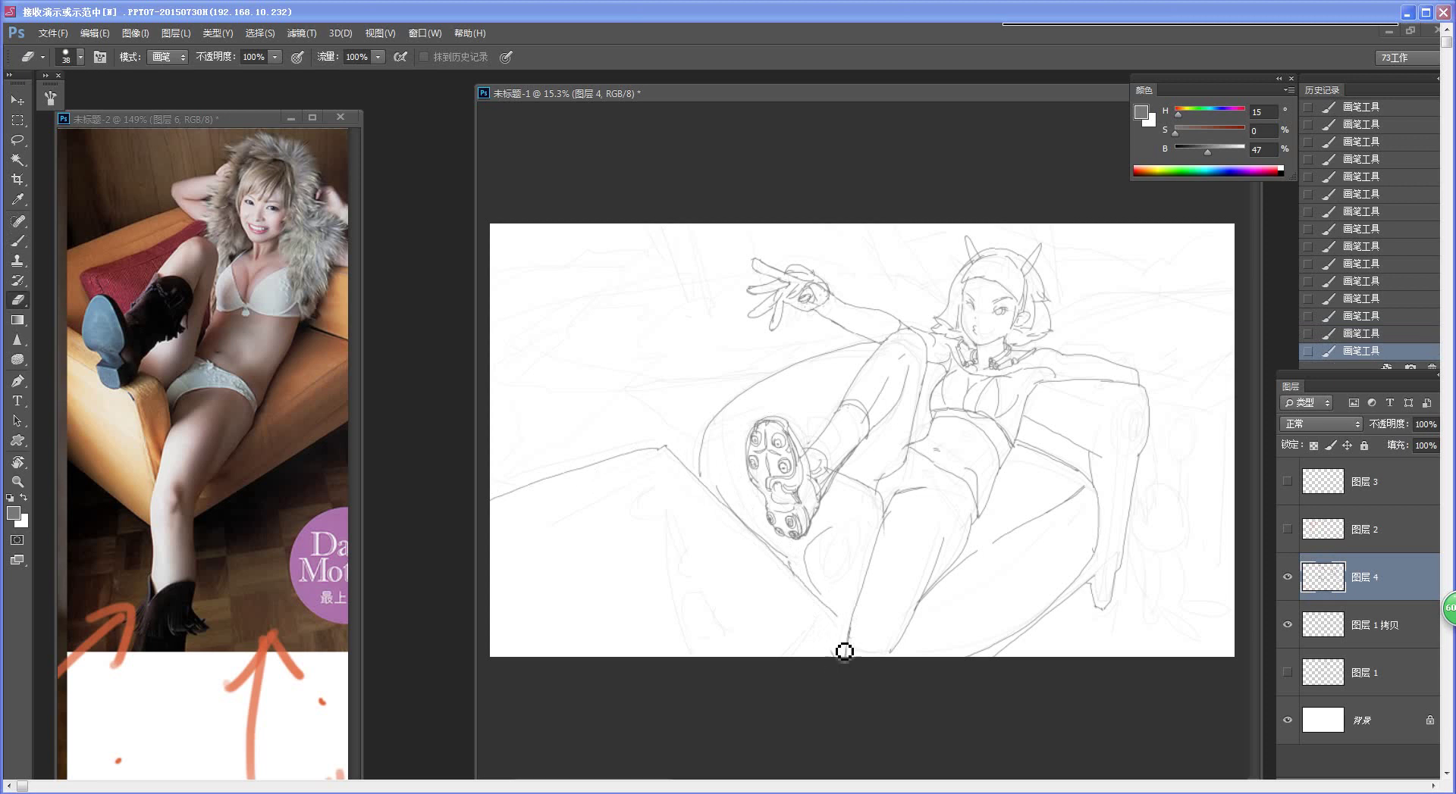
pyautogui.press('b')
pyautogui.moveTo(845, 652)
pyautogui.mouseDown()
pyautogui.moveTo(851, 638)
pyautogui.moveTo(780, 662)
pyautogui.mouseUp()
# Step: Ink the long, slightly rising background line behind the head above the armrest, redoing the first attempt
pyautogui.moveTo(1037, 455); pyautogui.dragTo(1100, 444)
pyautogui.moveTo(1060, 322); pyautogui.dragTo(1215, 266)
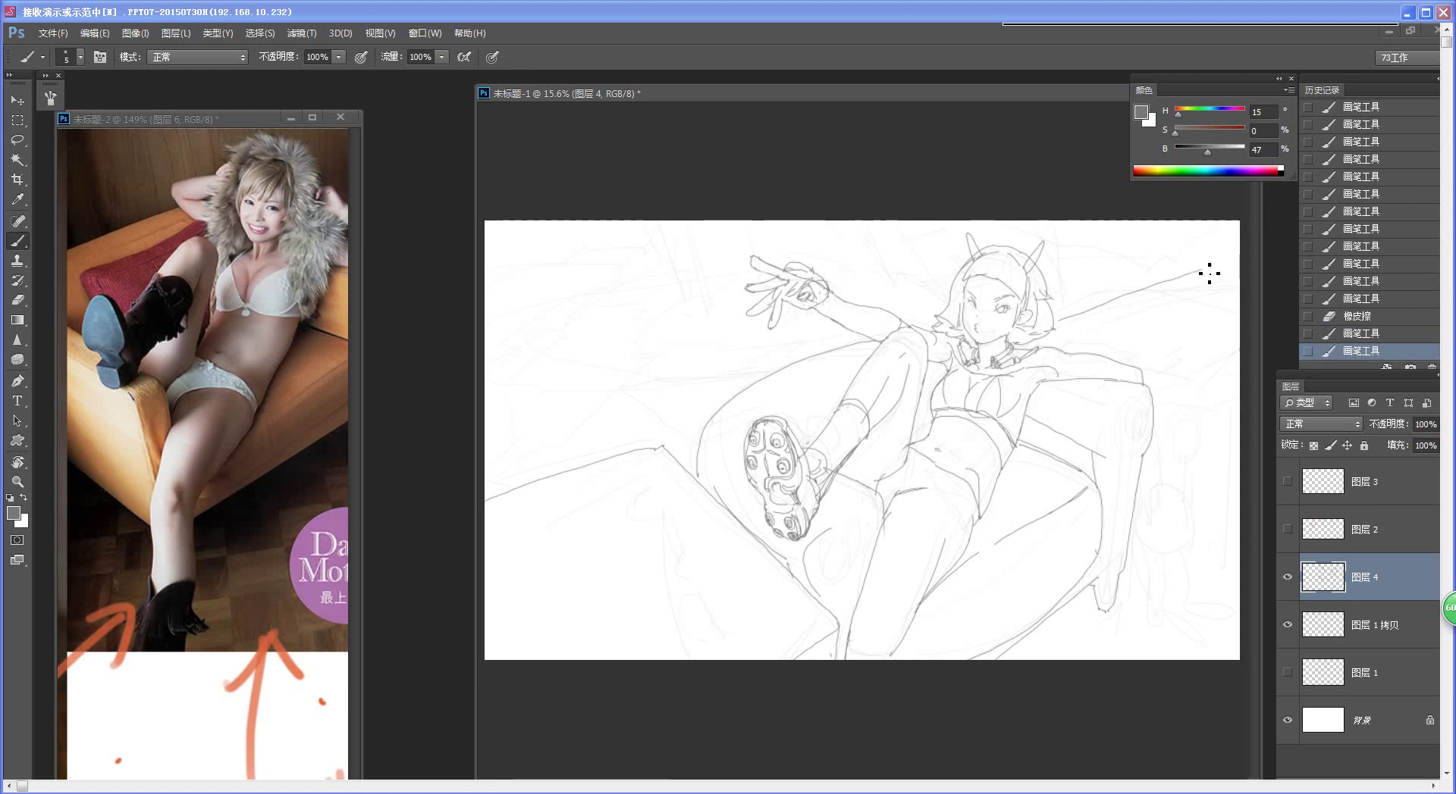
pyautogui.hotkey('ctrl', 'z')
pyautogui.moveTo(1061, 319); pyautogui.dragTo(1217, 281)
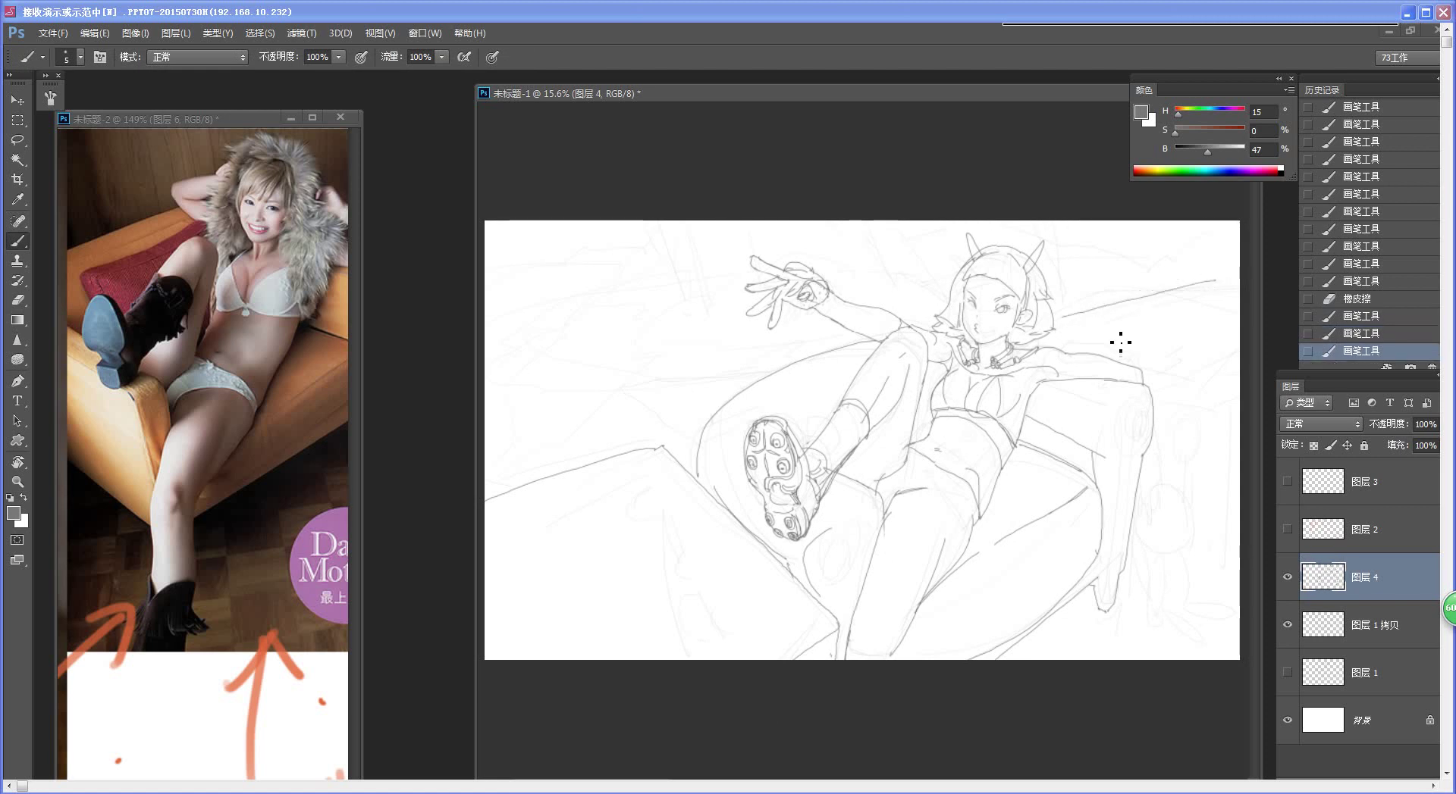
pyautogui.moveTo(1042, 443)
pyautogui.mouseDown()
pyautogui.moveTo(937, 458)
pyautogui.moveTo(955, 462)
pyautogui.mouseUp()
pyautogui.hotkey('ctrl', 'space')
pyautogui.click(909, 441)
pyautogui.click(908, 441)
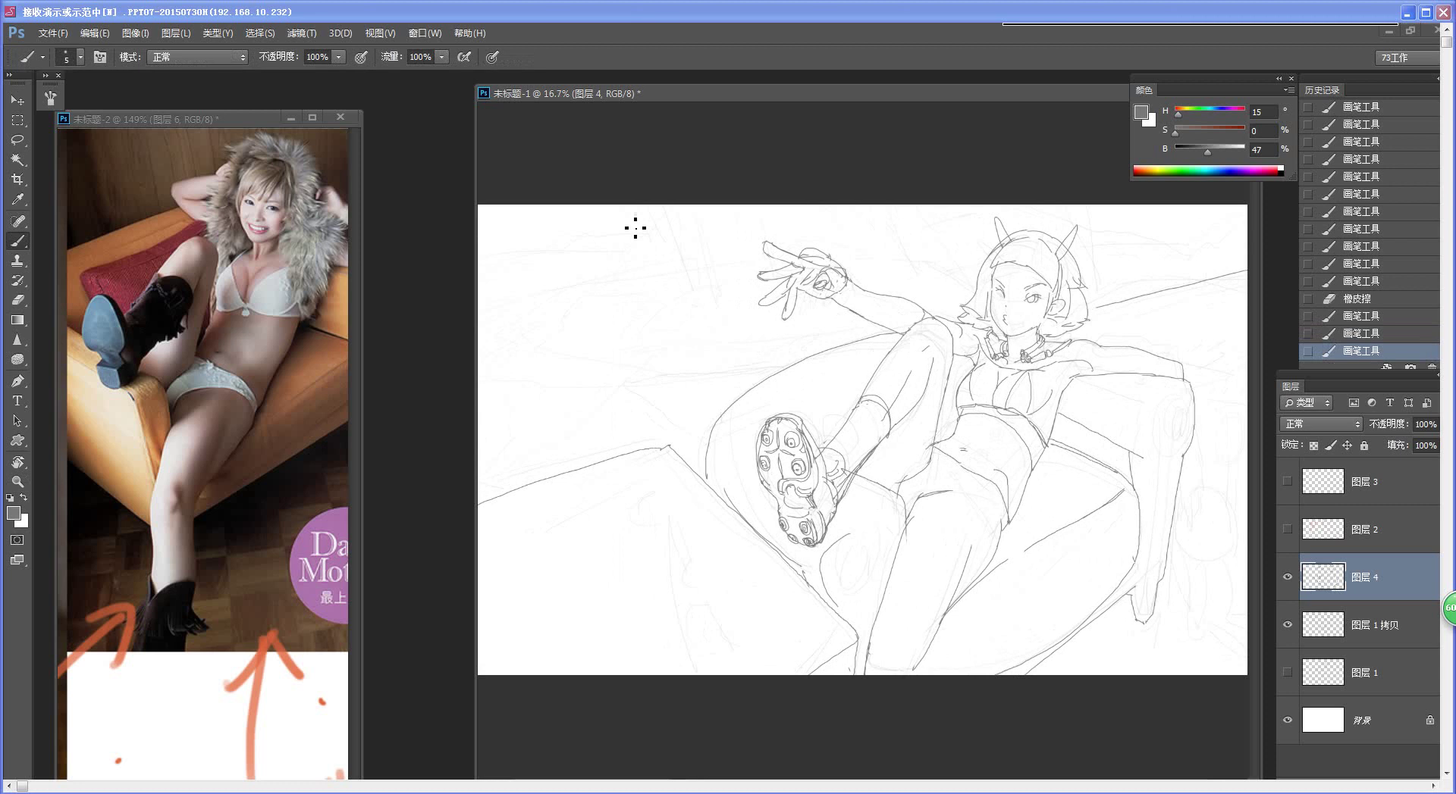
pyautogui.moveTo(627, 205); pyautogui.dragTo(673, 447)
pyautogui.hotkey('ctrl', 'z')
pyautogui.moveTo(560, 206)
pyautogui.mouseDown()
pyautogui.moveTo(639, 458)
pyautogui.moveTo(584, 465)
pyautogui.mouseUp()
pyautogui.hotkey('ctrl', 'space')
pyautogui.press('b')
pyautogui.hotkey('ctrl', 'alt', 'z')
pyautogui.hotkey('ctrl', 'alt', 'z')
pyautogui.hotkey('ctrl', 'alt', 'z')
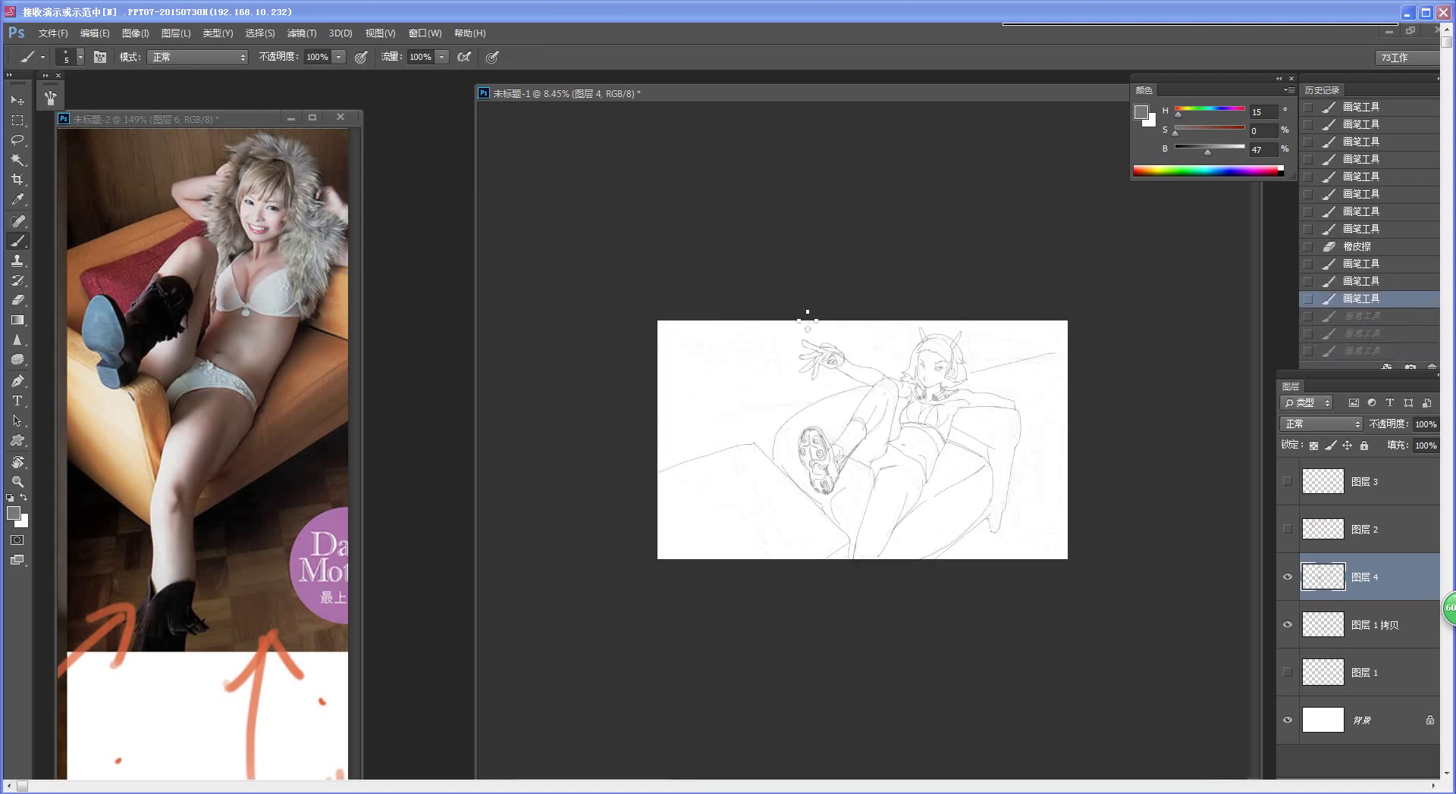
# Step: Ink the character's hand and fingers hanging behind the outer edge of the armrest, undoing misplaced strokes
pyautogui.hotkey('ctrl', 'space')
pyautogui.moveTo(1056, 547); pyautogui.dragTo(1078, 544)
pyautogui.hotkey('ctrl', 'space')
pyautogui.moveTo(1118, 500)
pyautogui.mouseDown()
pyautogui.moveTo(1133, 496)
pyautogui.moveTo(1113, 478)
pyautogui.mouseUp()
pyautogui.hotkey('ctrl', 'space')
pyautogui.press('space')
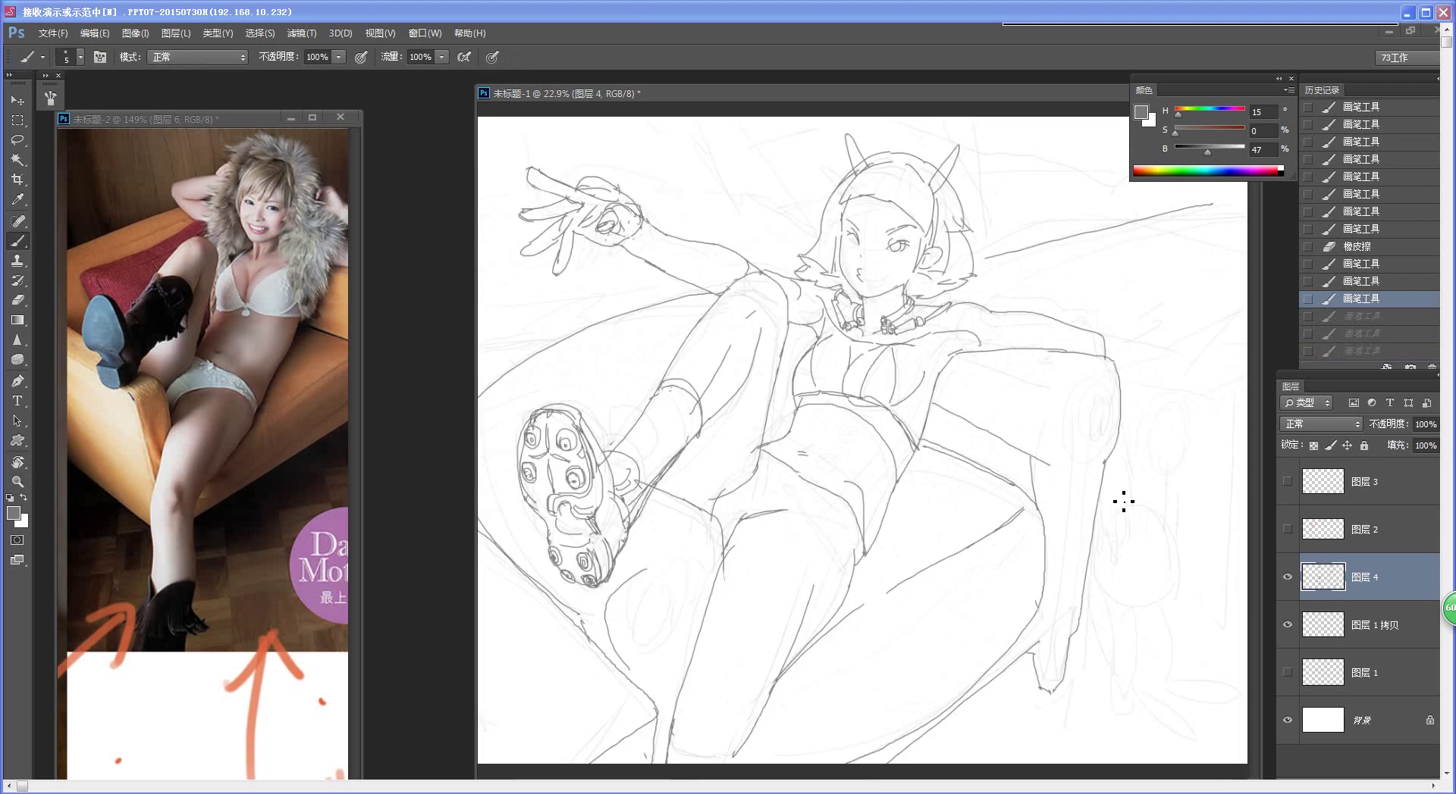
pyautogui.moveTo(1117, 461)
pyautogui.mouseDown()
pyautogui.moveTo(1107, 532)
pyautogui.moveTo(1123, 533)
pyautogui.moveTo(1116, 518)
pyautogui.moveTo(1101, 561)
pyautogui.mouseUp()
pyautogui.hotkey('ctrl', 'z')
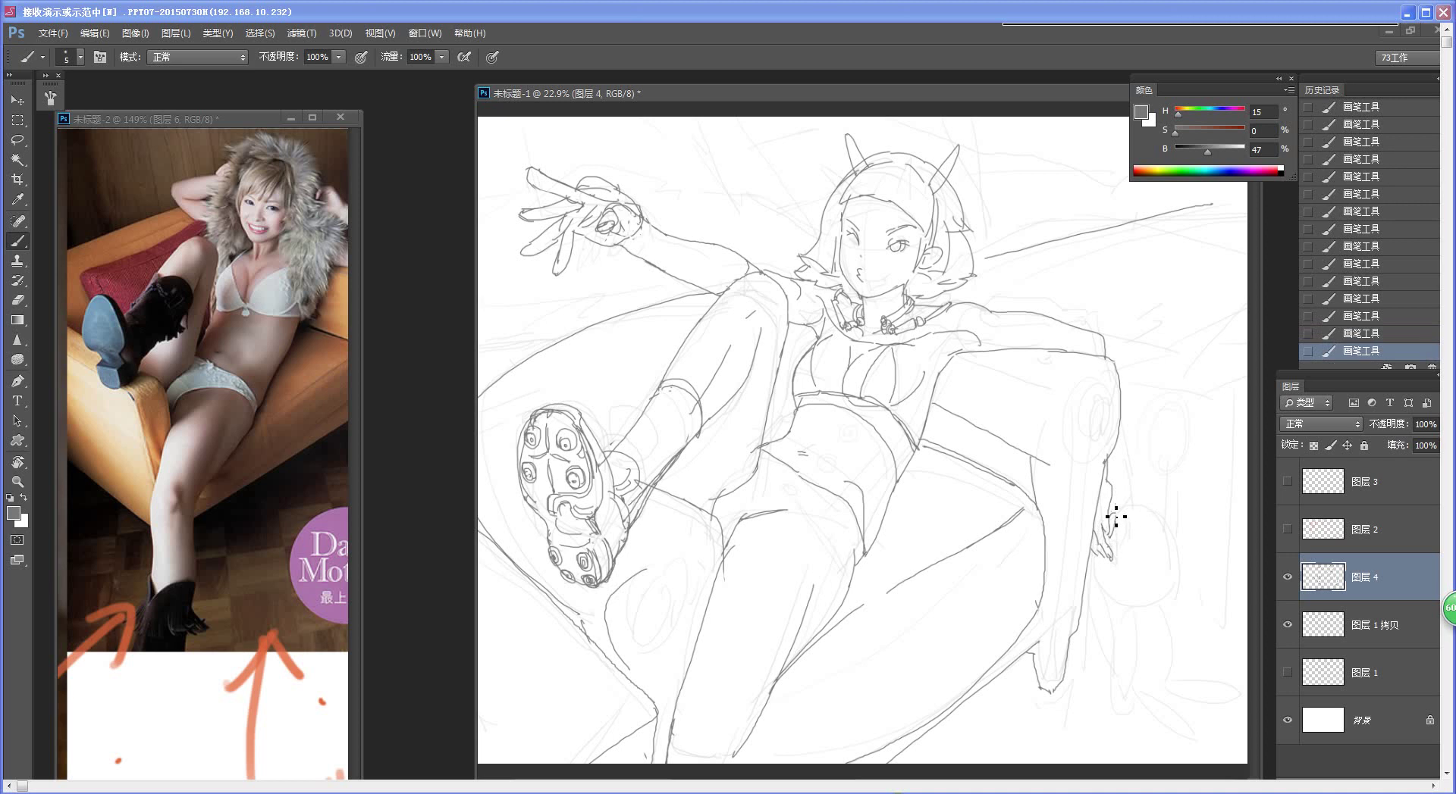
pyautogui.hotkey('ctrl', 'z')
pyautogui.hotkey('ctrl', 'z')
pyautogui.hotkey('ctrl', 'z')
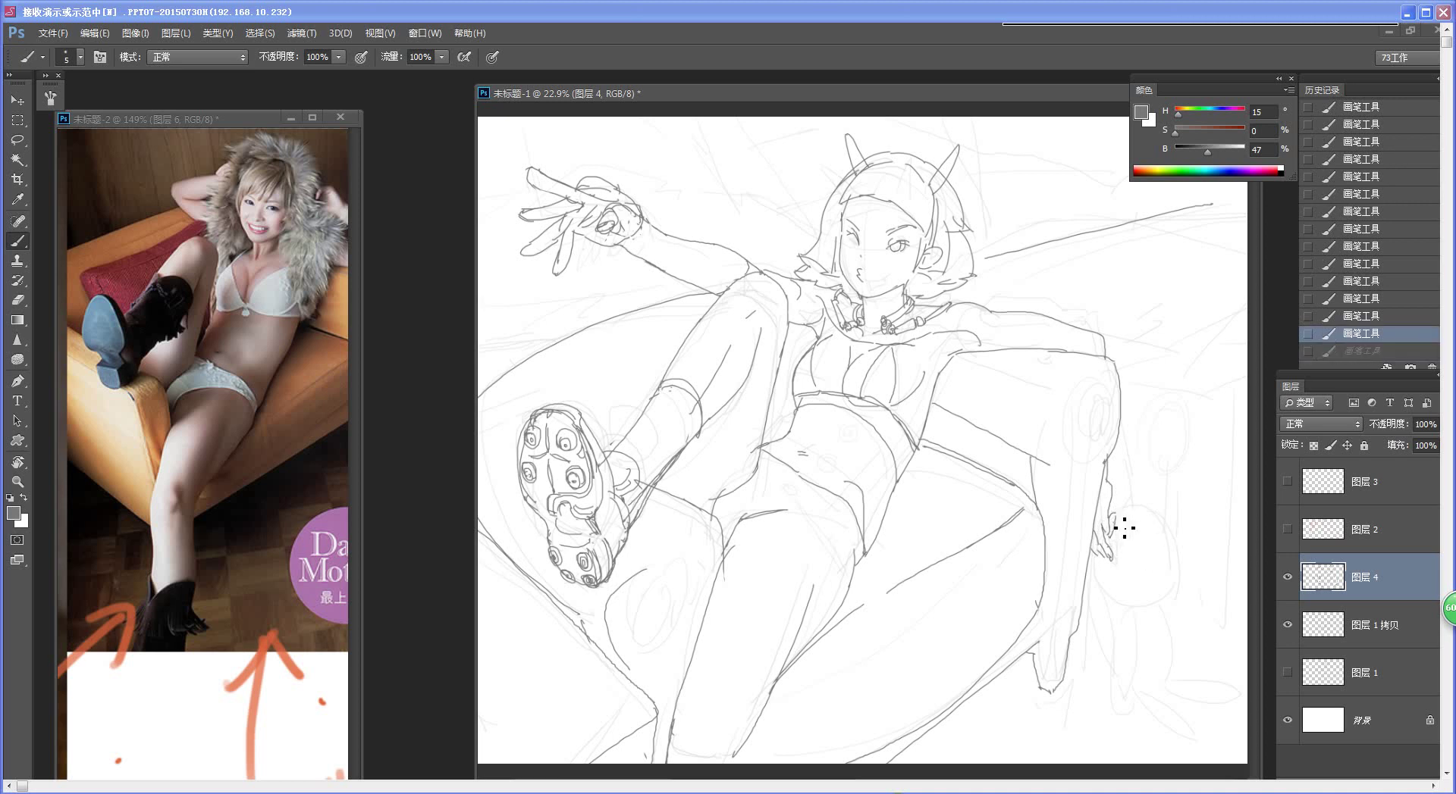
# Step: Ink the round head of the doll held below the hanging hand, with two ringed eyes and small face details
pyautogui.moveTo(1124, 528)
pyautogui.mouseDown()
pyautogui.moveTo(1157, 550)
pyautogui.moveTo(1144, 603)
pyautogui.mouseUp()
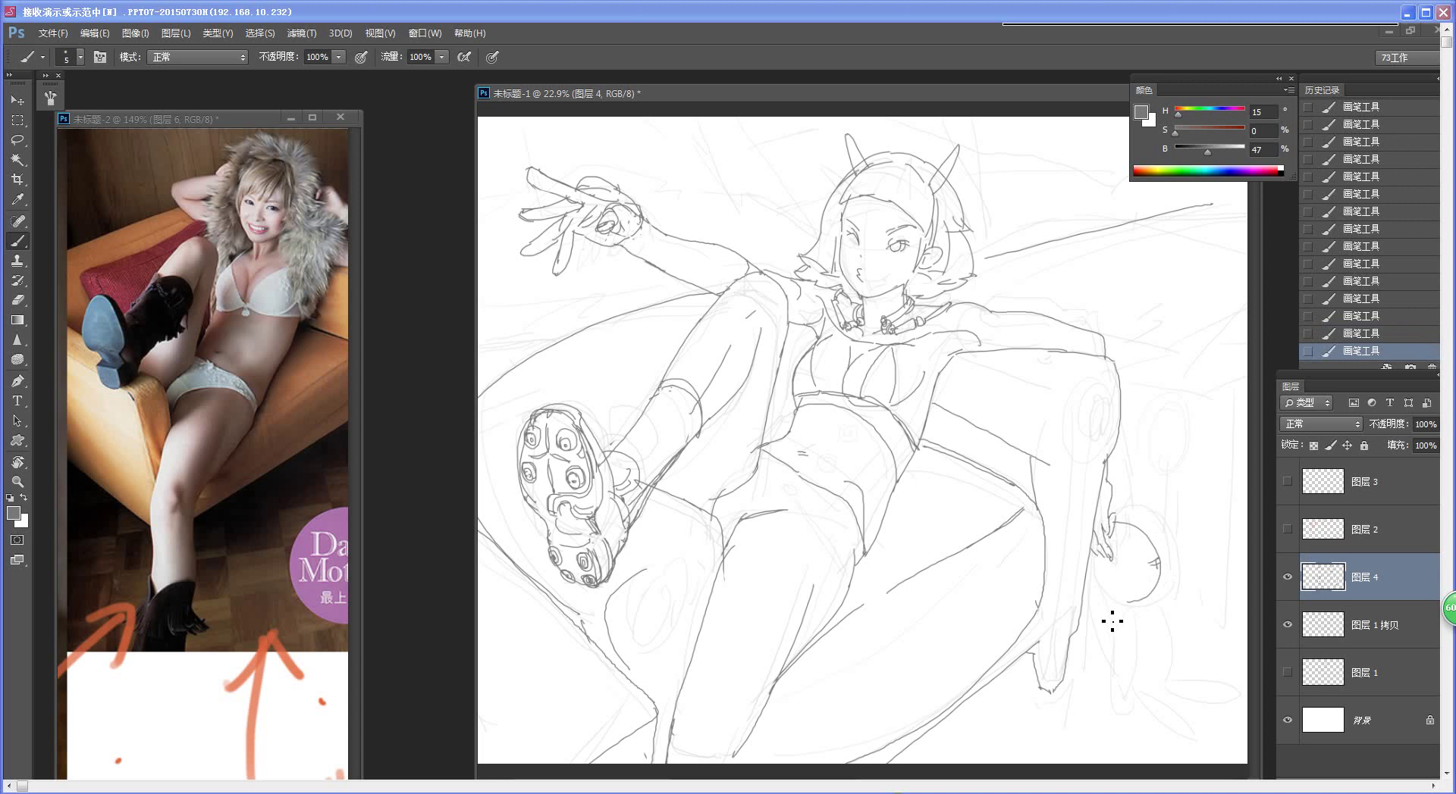
pyautogui.hotkey('ctrl', 'alt', 'z')
pyautogui.hotkey('ctrl', 'alt', 'z')
pyautogui.moveTo(1156, 556); pyautogui.dragTo(1152, 568)
pyautogui.hotkey('ctrl', 'alt', 'z')
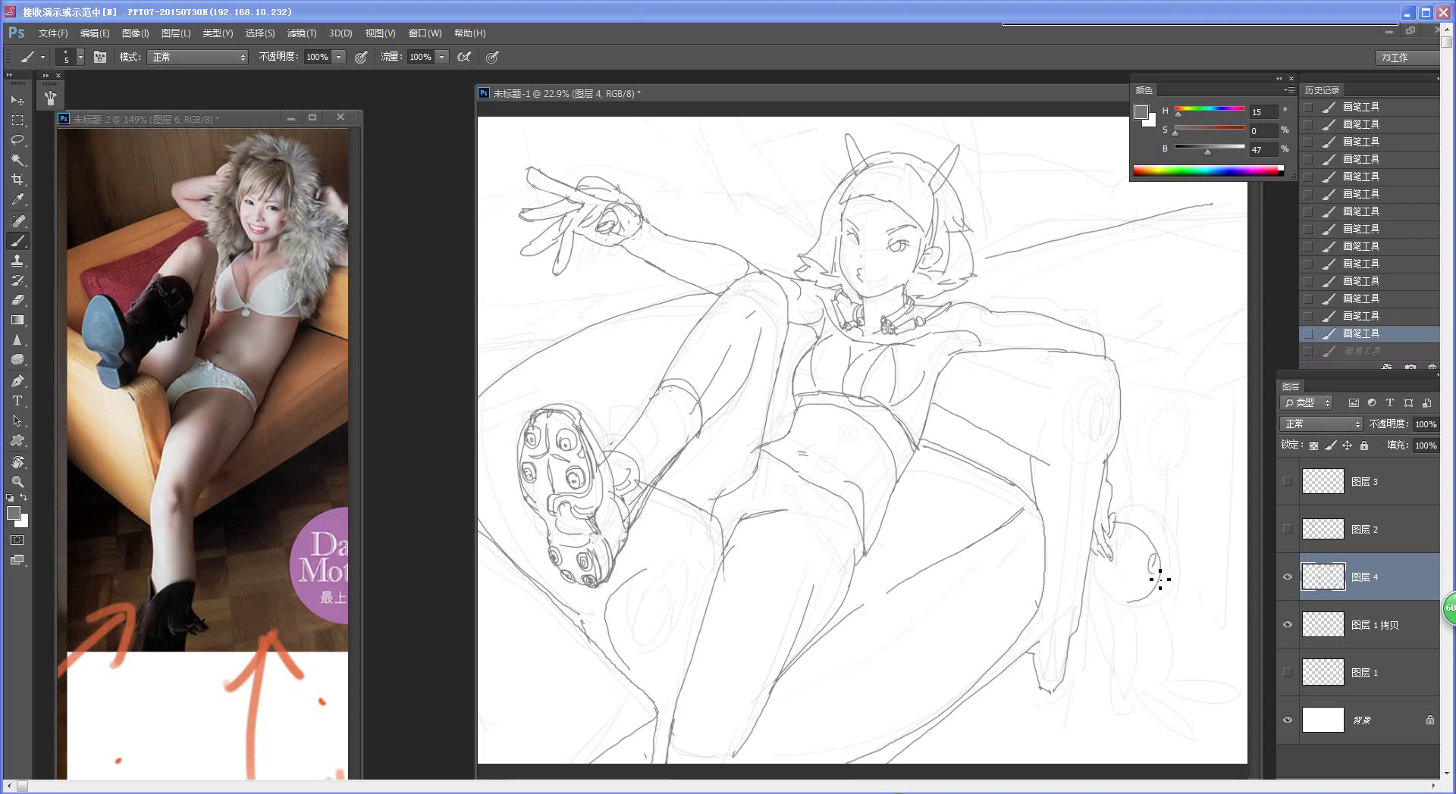
pyautogui.moveTo(1153, 574); pyautogui.dragTo(1158, 562)
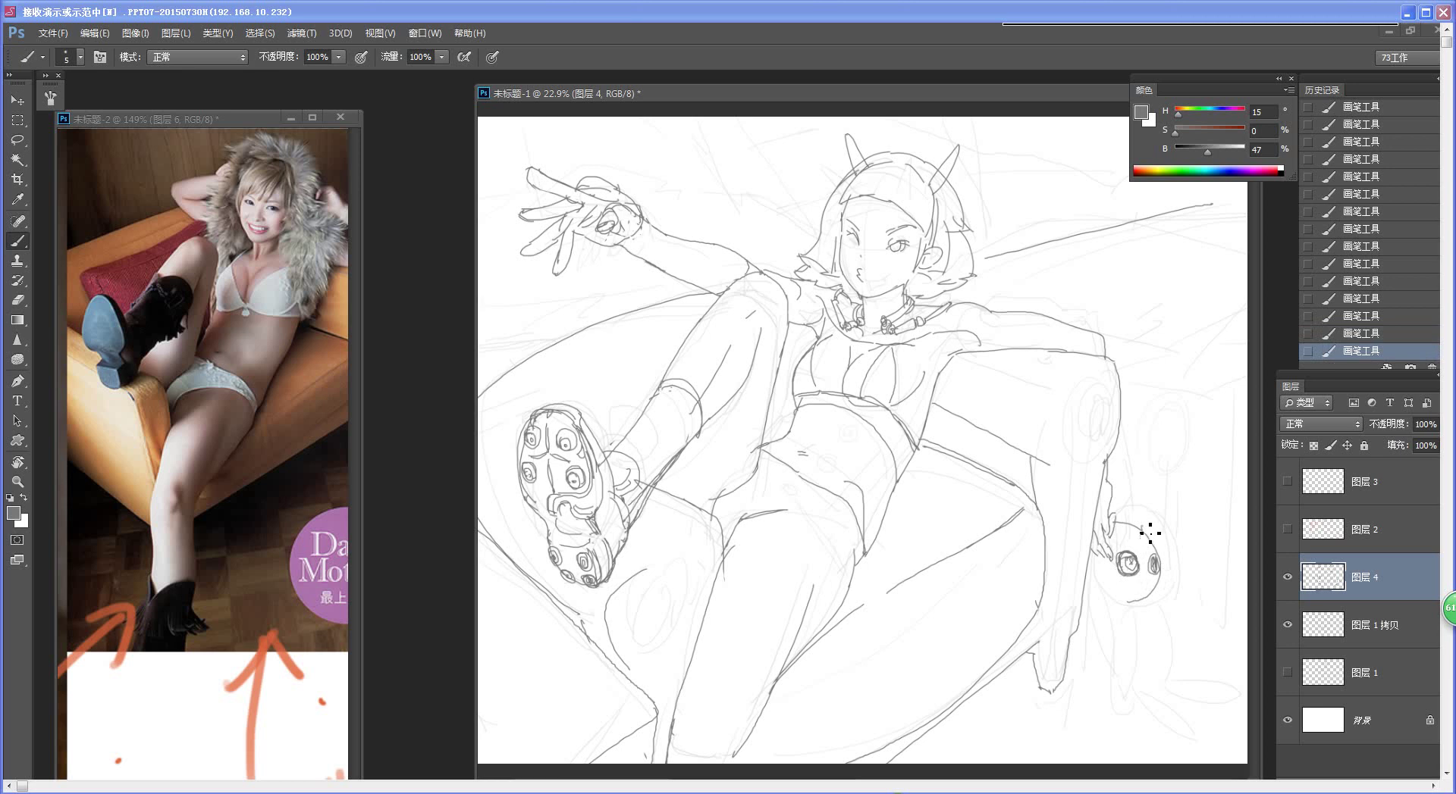
pyautogui.moveTo(1145, 527); pyautogui.dragTo(1148, 537)
pyautogui.moveTo(1113, 591); pyautogui.dragTo(1151, 591)
pyautogui.moveTo(1085, 590); pyautogui.dragTo(1122, 607)
# Step: Ink the doll's long hanging arm beside the armrest and its rounded body, redoing misplaced strokes
pyautogui.moveTo(1097, 558); pyautogui.dragTo(1103, 689)
pyautogui.moveTo(1070, 637); pyautogui.dragTo(1103, 691)
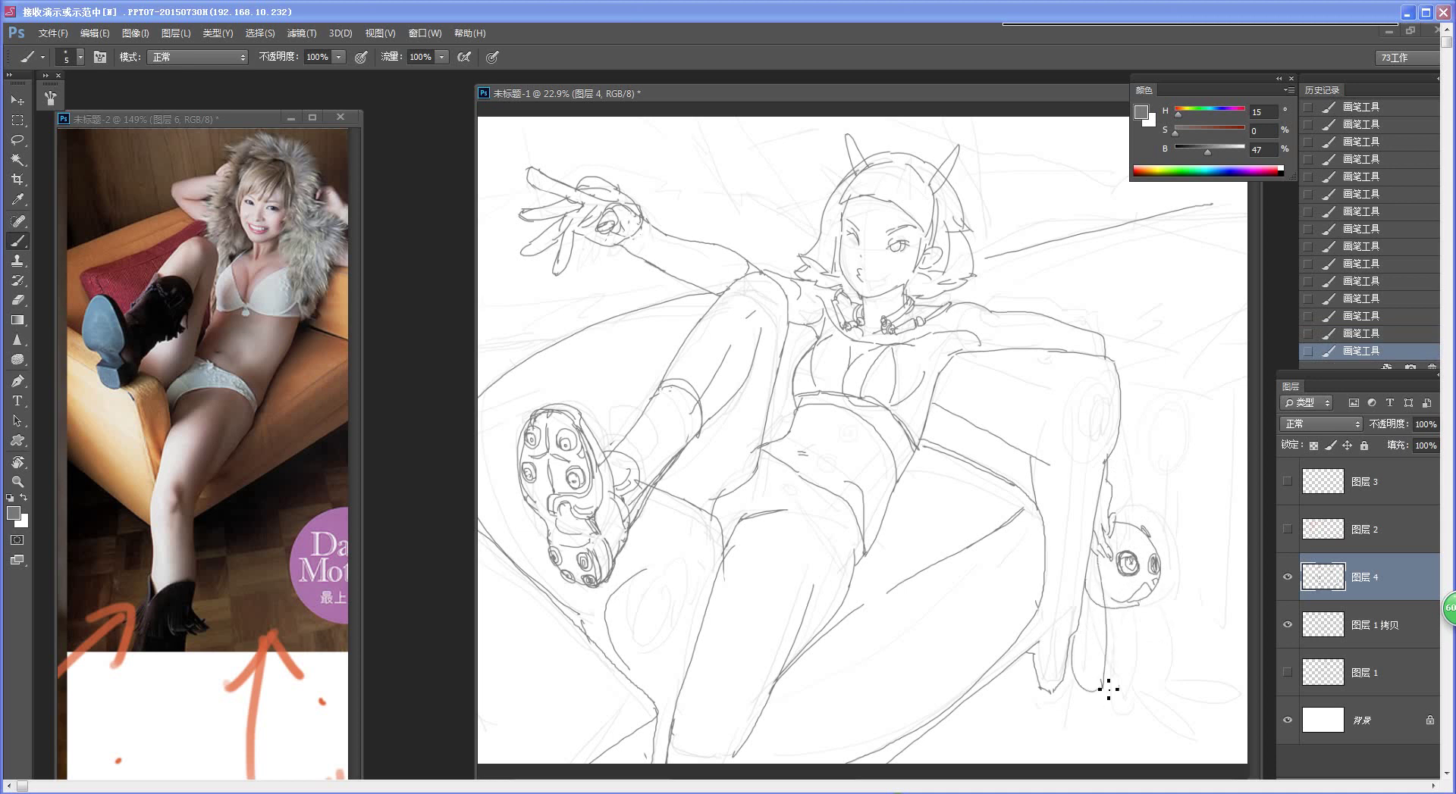
pyautogui.hotkey('ctrl', 'z')
pyautogui.hotkey('ctrl', 'alt', 'z')
pyautogui.moveTo(1100, 572)
pyautogui.mouseDown()
pyautogui.moveTo(1105, 667)
pyautogui.moveTo(1089, 688)
pyautogui.moveTo(1086, 630)
pyautogui.moveTo(1078, 649)
pyautogui.mouseUp()
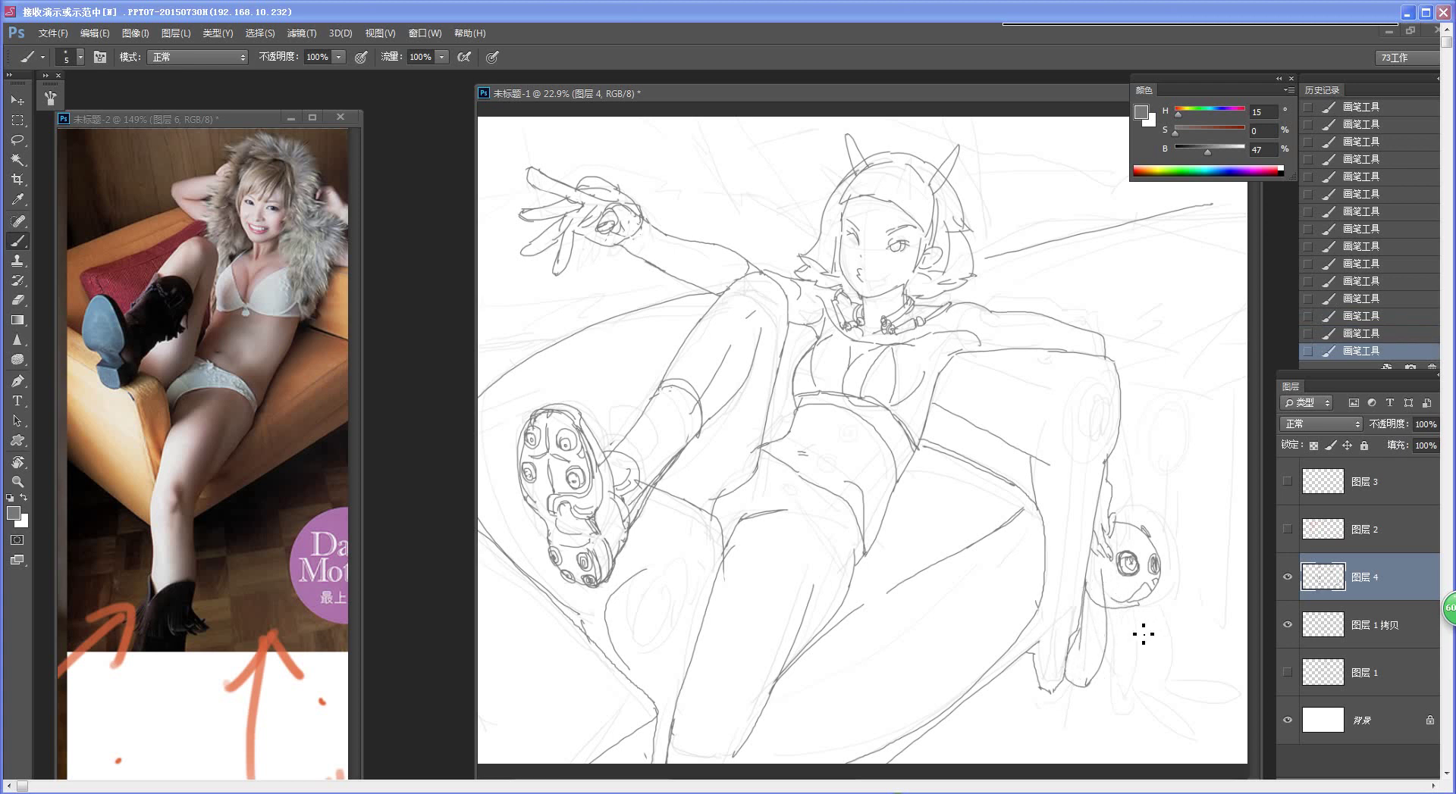
pyautogui.moveTo(1133, 611)
pyautogui.mouseDown()
pyautogui.moveTo(1160, 659)
pyautogui.moveTo(1105, 673)
pyautogui.mouseUp()
pyautogui.hotkey('ctrl', 'z')
pyautogui.hotkey('ctrl', 'alt', 'z')
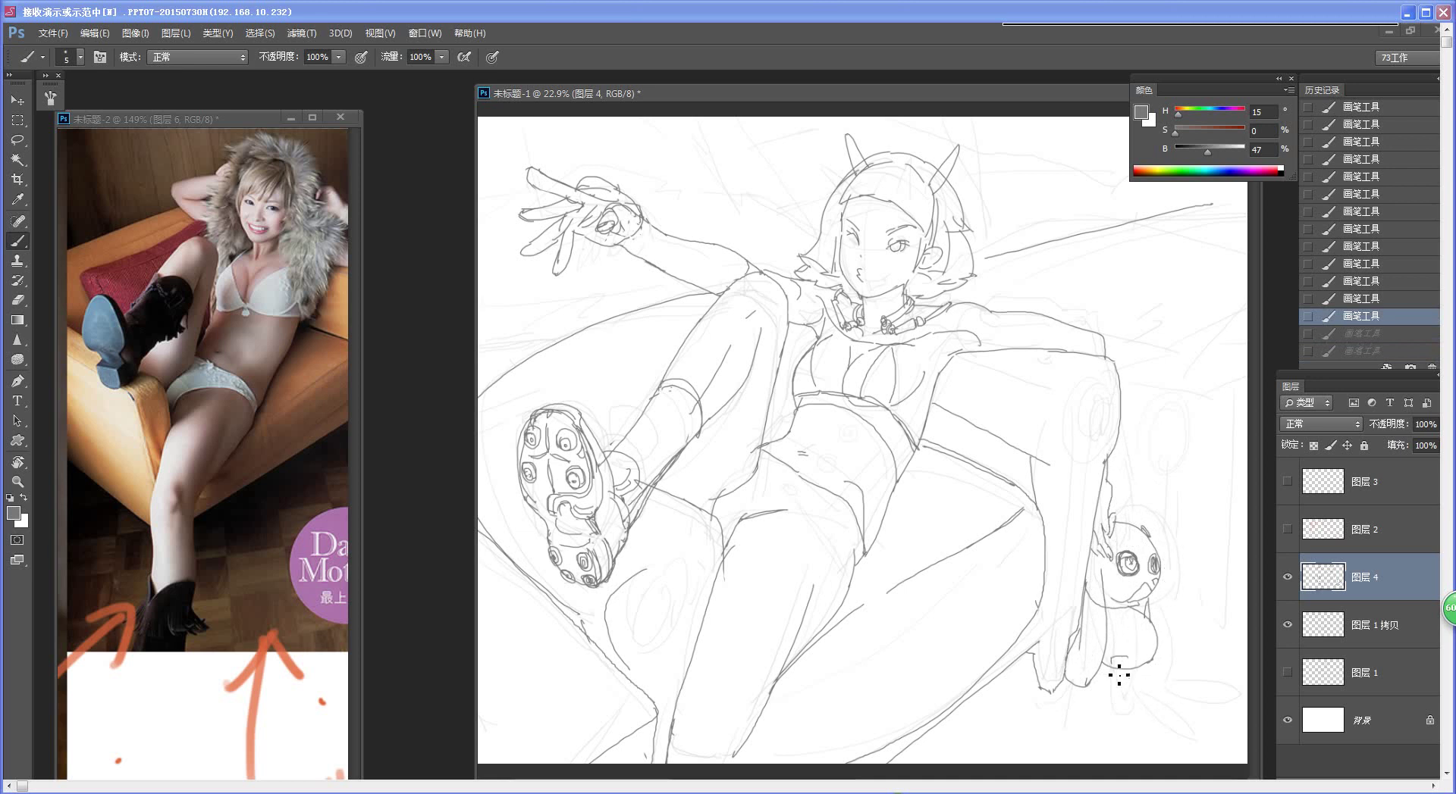
# Step: Ink the doll's lower leg stretching out along the floor with a rounded foot, reworking the first outline
pyautogui.moveTo(1118, 672)
pyautogui.mouseDown()
pyautogui.moveTo(1151, 704)
pyautogui.moveTo(1125, 663)
pyautogui.moveTo(1186, 678)
pyautogui.moveTo(1168, 701)
pyautogui.moveTo(1211, 705)
pyautogui.mouseUp()
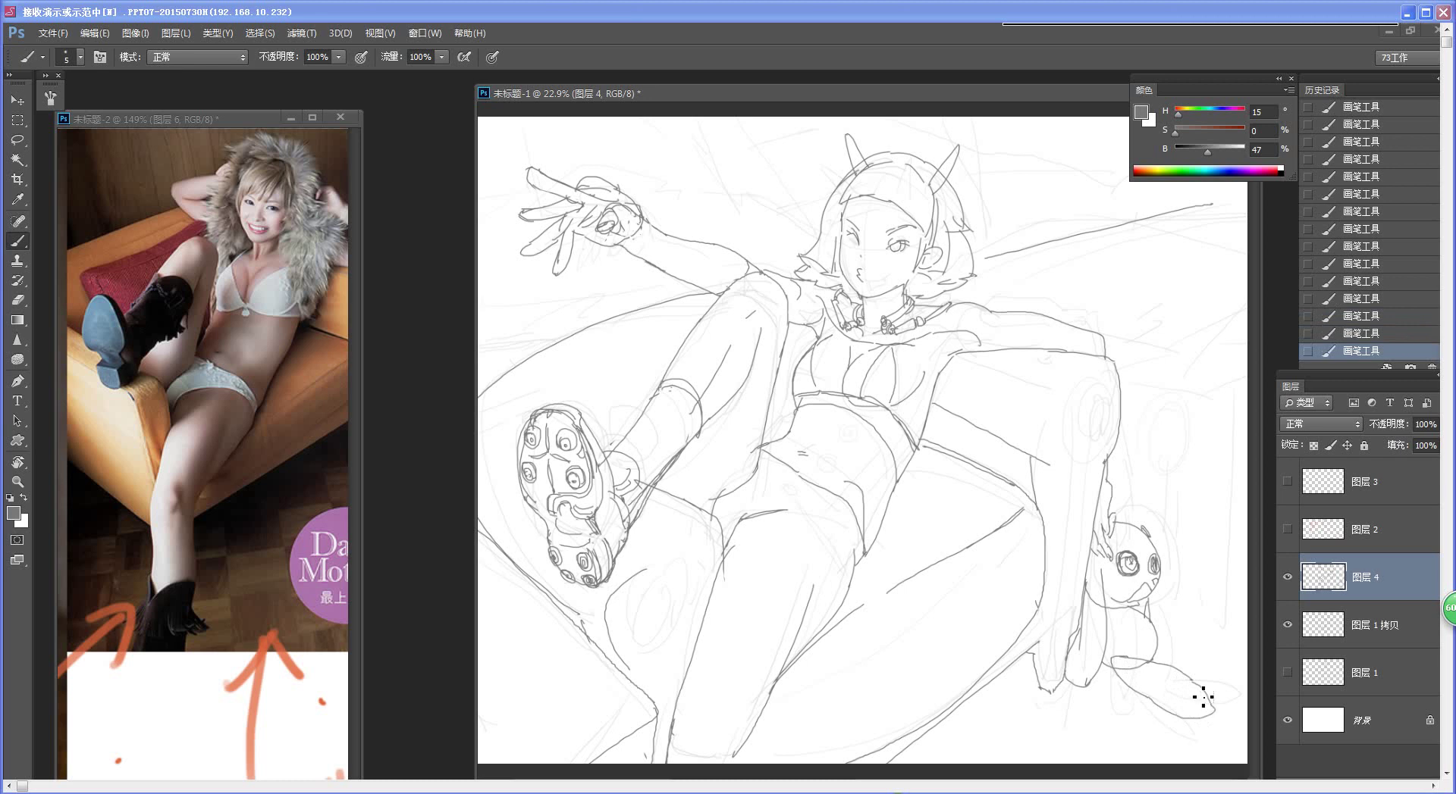
pyautogui.hotkey('ctrl', 'alt', 'z')
pyautogui.hotkey('ctrl', 'alt', 'z')
pyautogui.hotkey('ctrl', 'alt', 'z')
pyautogui.hotkey('ctrl', 'shift', 'z')
pyautogui.hotkey('ctrl', 'shift', 'z')
pyautogui.hotkey('ctrl', 'shift', 'z')
pyautogui.hotkey('ctrl', 'alt', 'z')
pyautogui.hotkey('ctrl', 'alt', 'z')
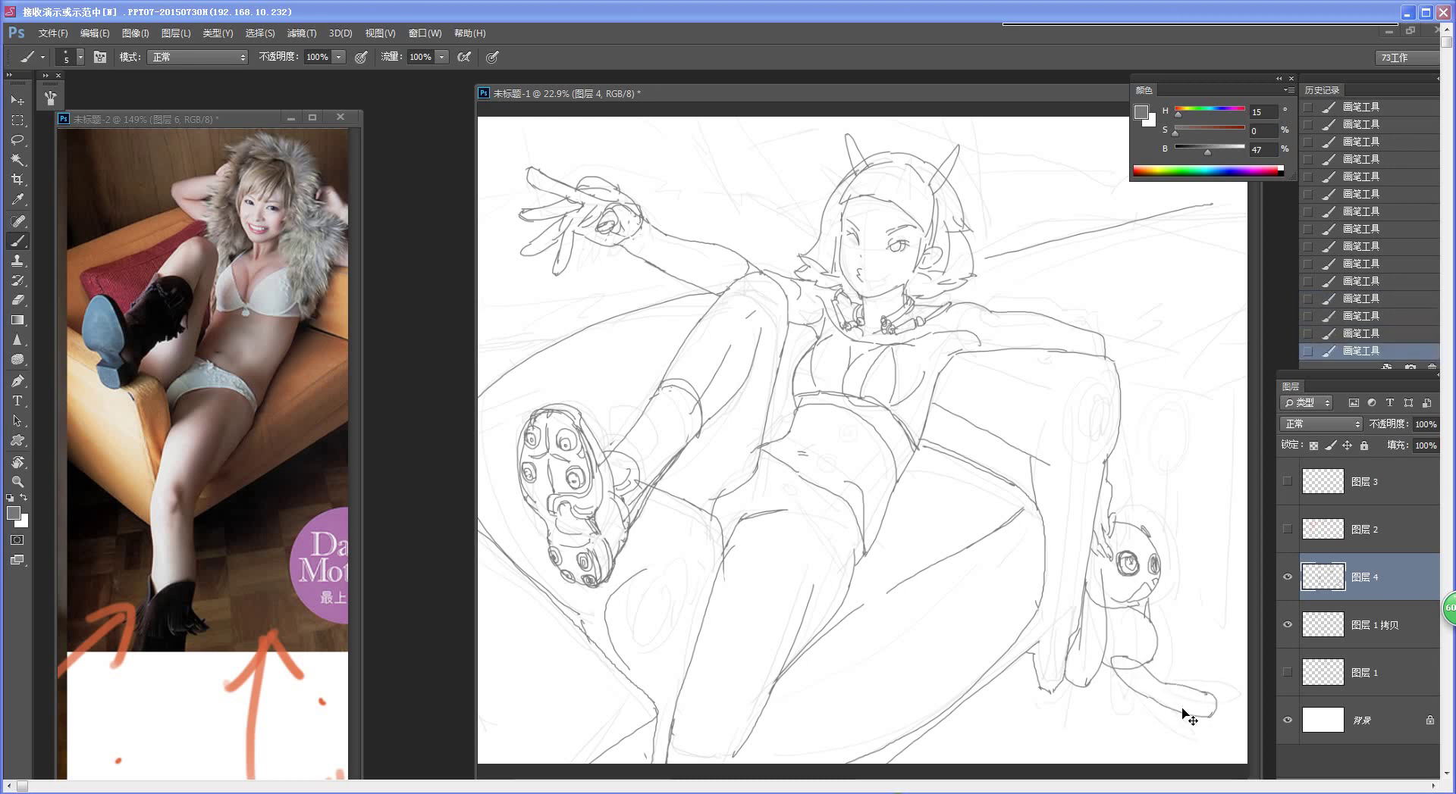
# Step: Ink the round sole on the doll's lower foot and the outline of its second leg above it
pyautogui.hotkey('ctrl', 'shift', 'z')
pyautogui.hotkey('ctrl', 'shift', 'z')
pyautogui.hotkey('ctrl', 'alt', 'z')
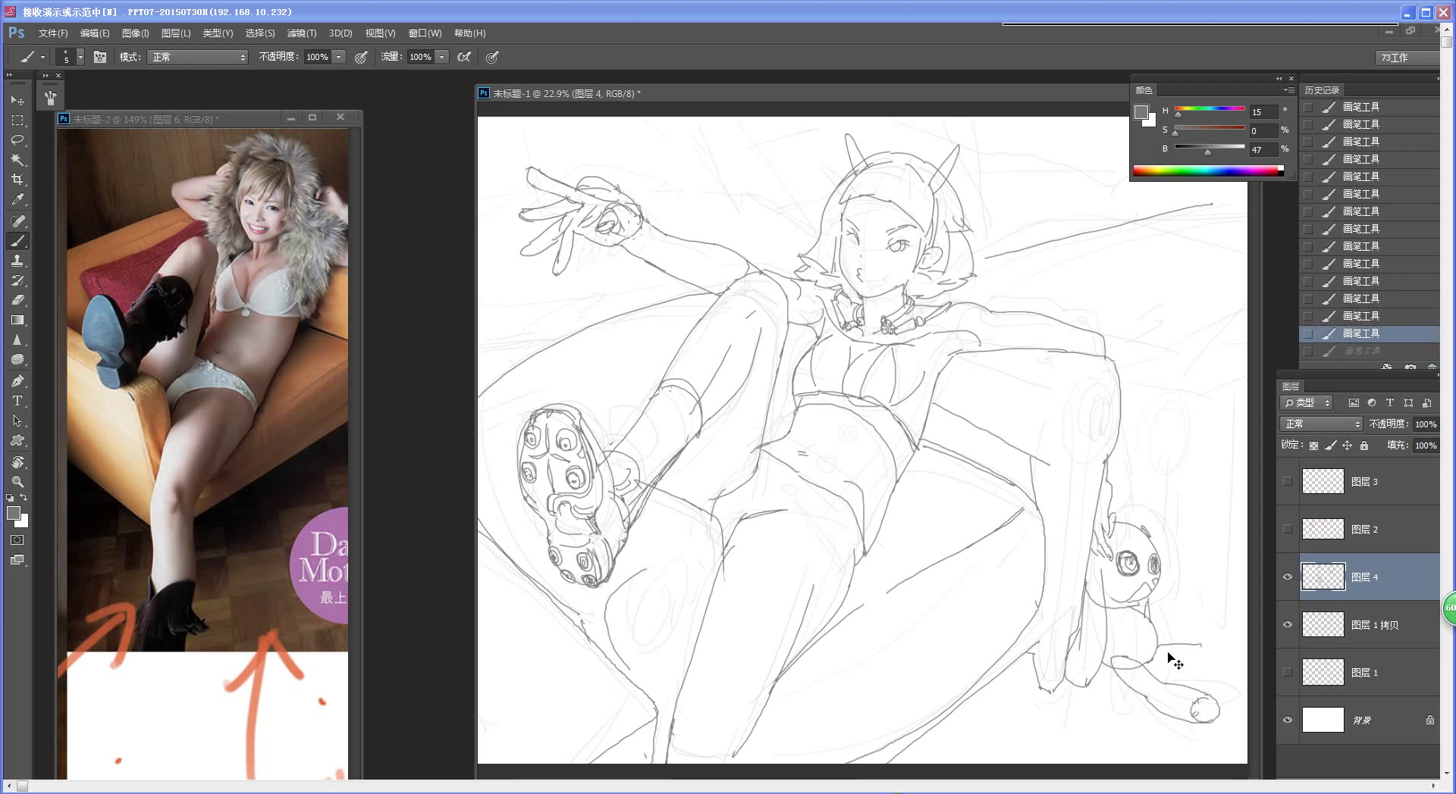
pyautogui.hotkey('ctrl', 'alt', 'z')
pyautogui.moveTo(1157, 647)
pyautogui.mouseDown()
pyautogui.moveTo(1208, 663)
pyautogui.moveTo(1205, 633)
pyautogui.moveTo(1231, 647)
pyautogui.moveTo(1214, 668)
pyautogui.moveTo(1244, 669)
pyautogui.moveTo(1227, 641)
pyautogui.mouseUp()
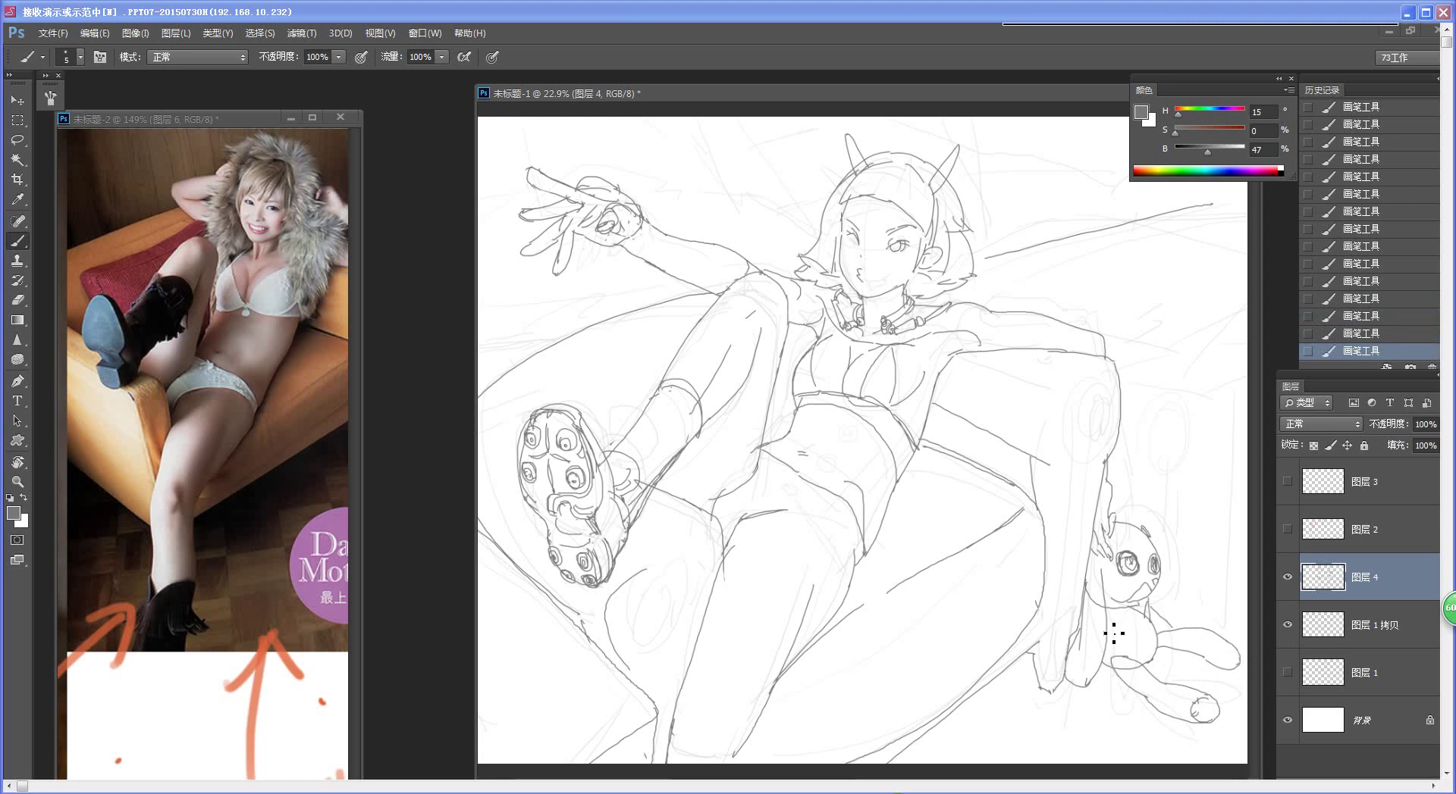
pyautogui.moveTo(1114, 633)
pyautogui.mouseDown()
pyautogui.moveTo(1110, 685)
pyautogui.moveTo(1071, 698)
pyautogui.moveTo(1087, 708)
pyautogui.moveTo(1106, 677)
pyautogui.mouseUp()
pyautogui.scroll(-3, 1170, 630)
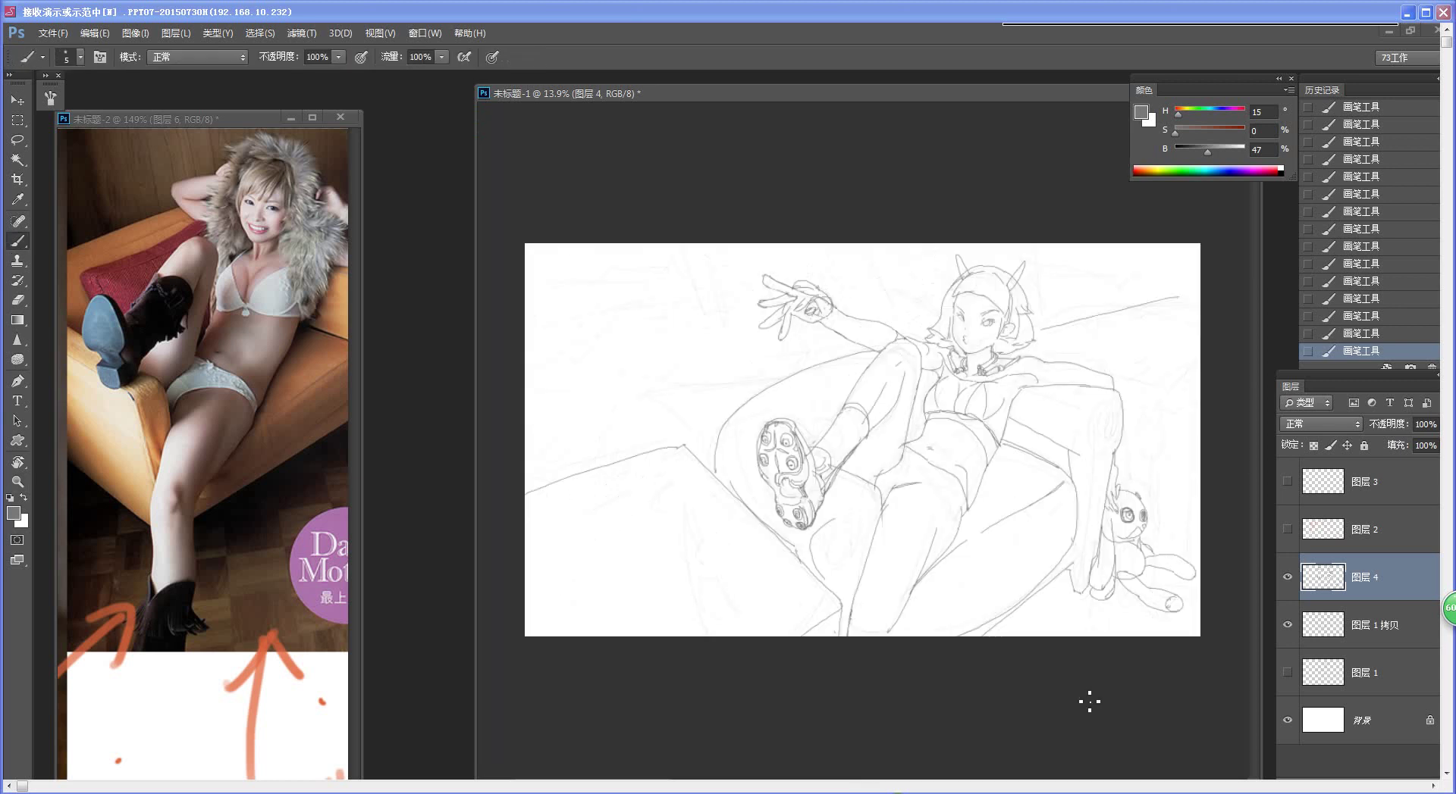
# Step: Ink the character's thin tail curving from the hip across the seat to a heart-shaped tip, redoing misplaced strokes
pyautogui.scroll(2, 971, 501)
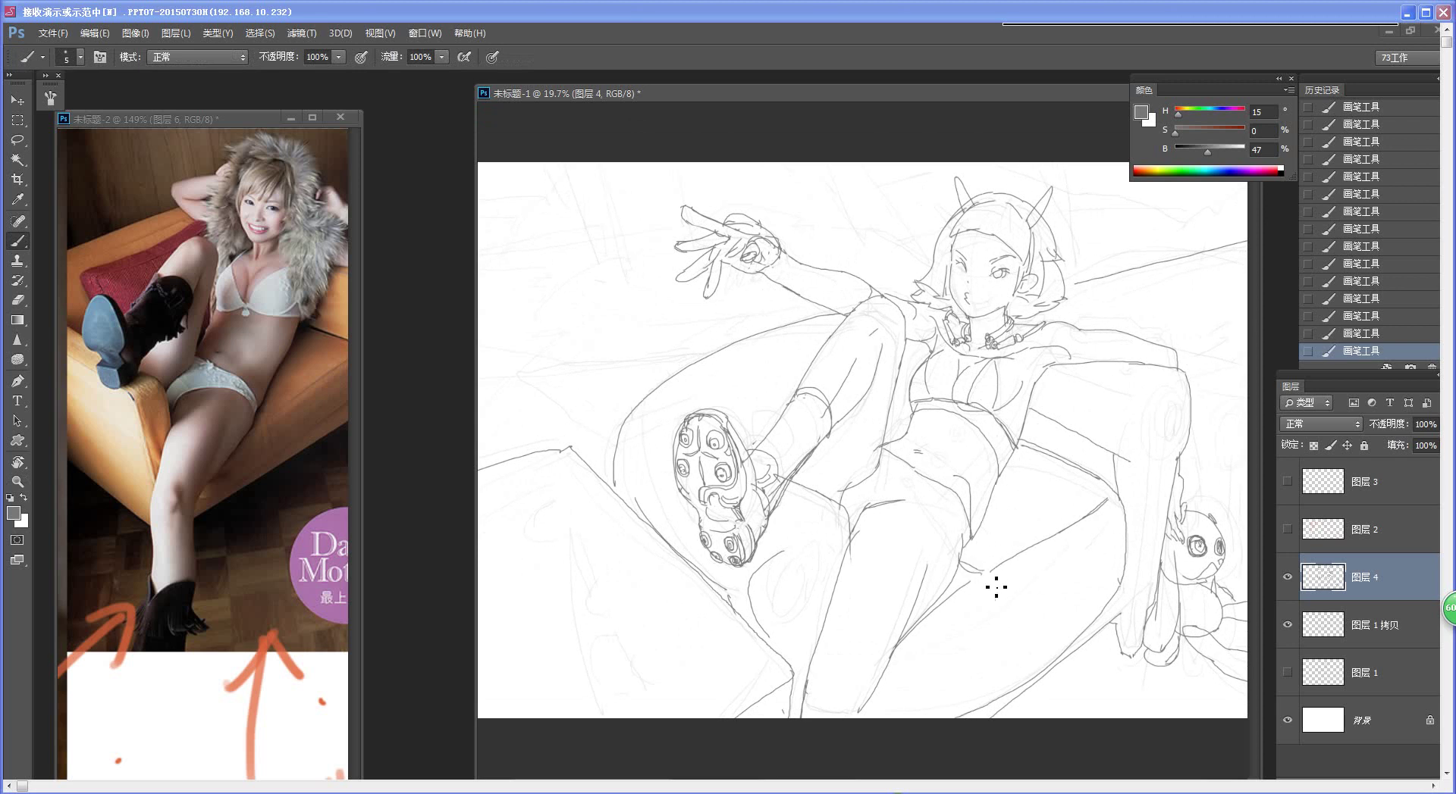
pyautogui.hotkey('ctrl', 'z')
pyautogui.moveTo(989, 581); pyautogui.dragTo(1040, 667)
pyautogui.hotkey('ctrl', 'z')
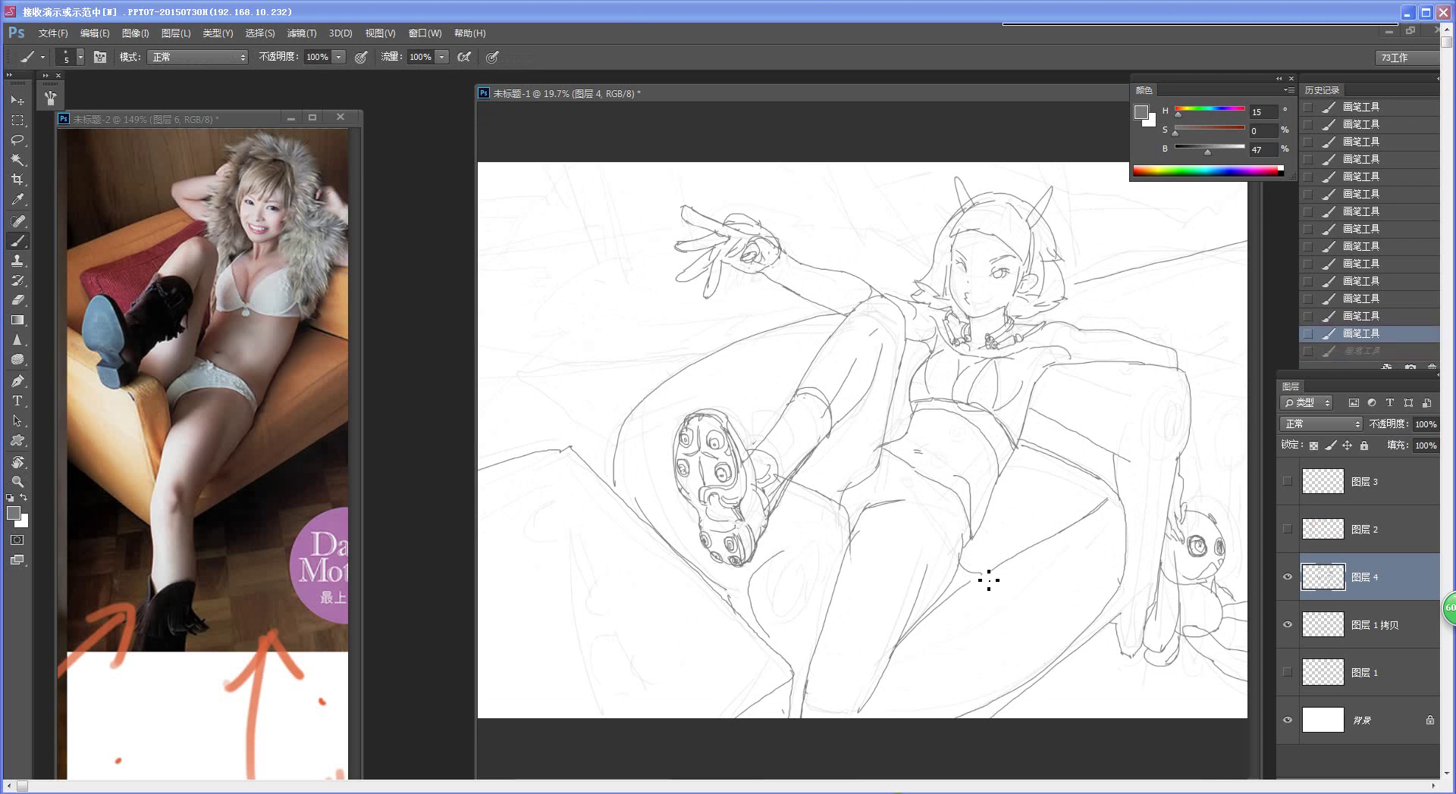
pyautogui.moveTo(985, 579)
pyautogui.mouseDown()
pyautogui.moveTo(1036, 673)
pyautogui.moveTo(1099, 689)
pyautogui.moveTo(967, 585)
pyautogui.mouseUp()
# Step: Examine the inked face, figure and overall composition at several magnifications
pyautogui.hotkey('ctrl', 'space')
pyautogui.hotkey('ctrl', 'space')
pyautogui.moveTo(944, 415); pyautogui.dragTo(957, 412)
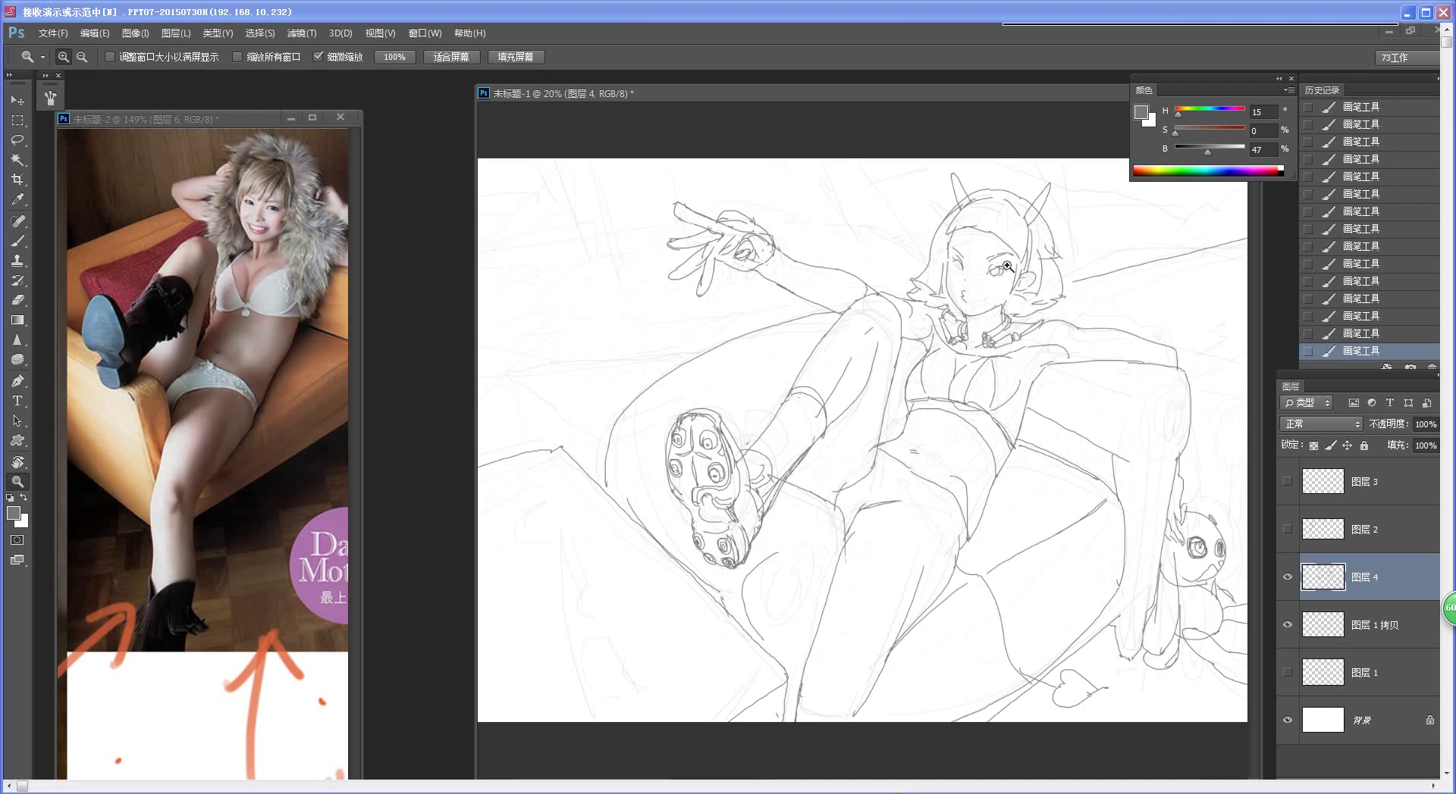
pyautogui.moveTo(1008, 263)
pyautogui.mouseDown()
pyautogui.moveTo(1021, 337)
pyautogui.moveTo(971, 321)
pyautogui.mouseUp()
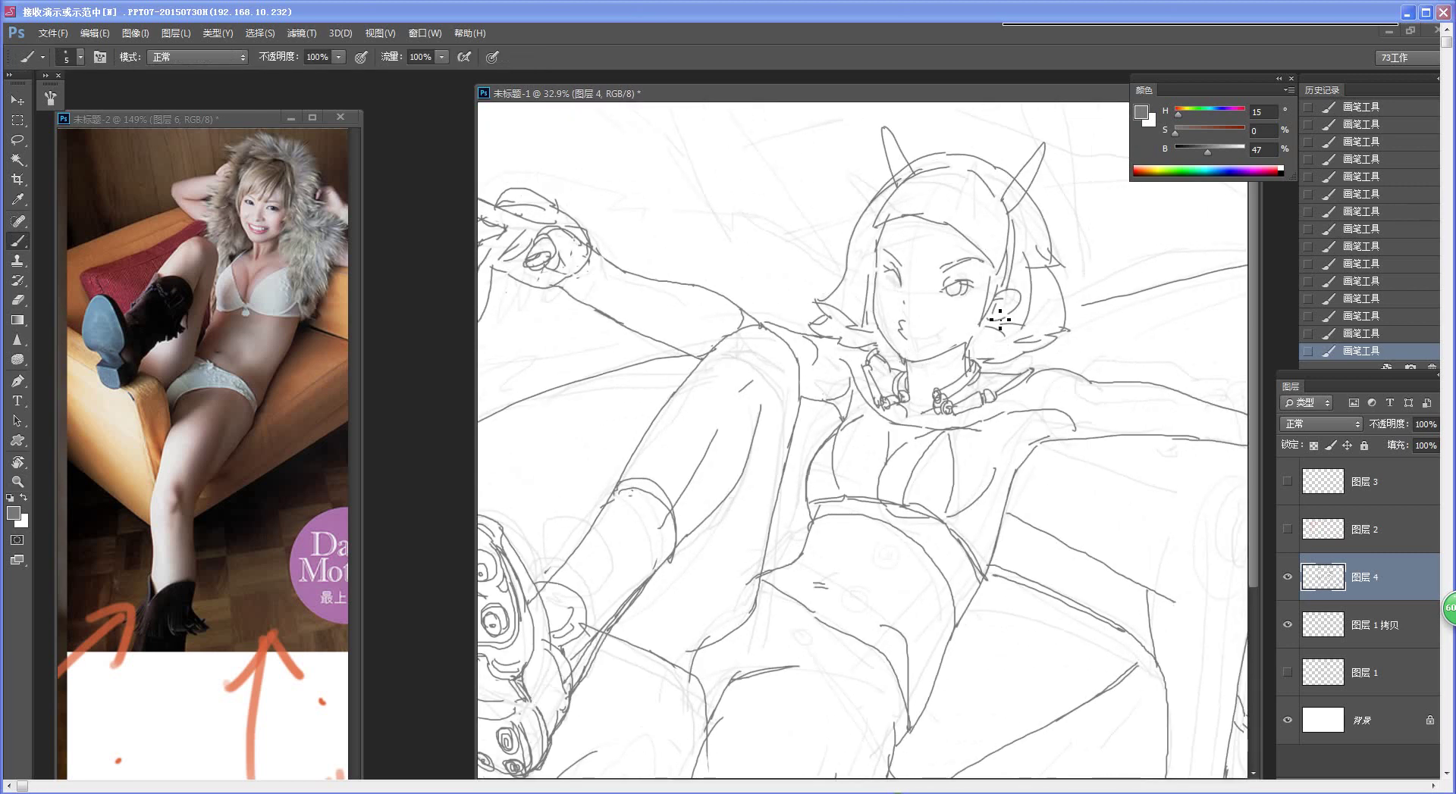
pyautogui.scroll(-5, 907, 371)
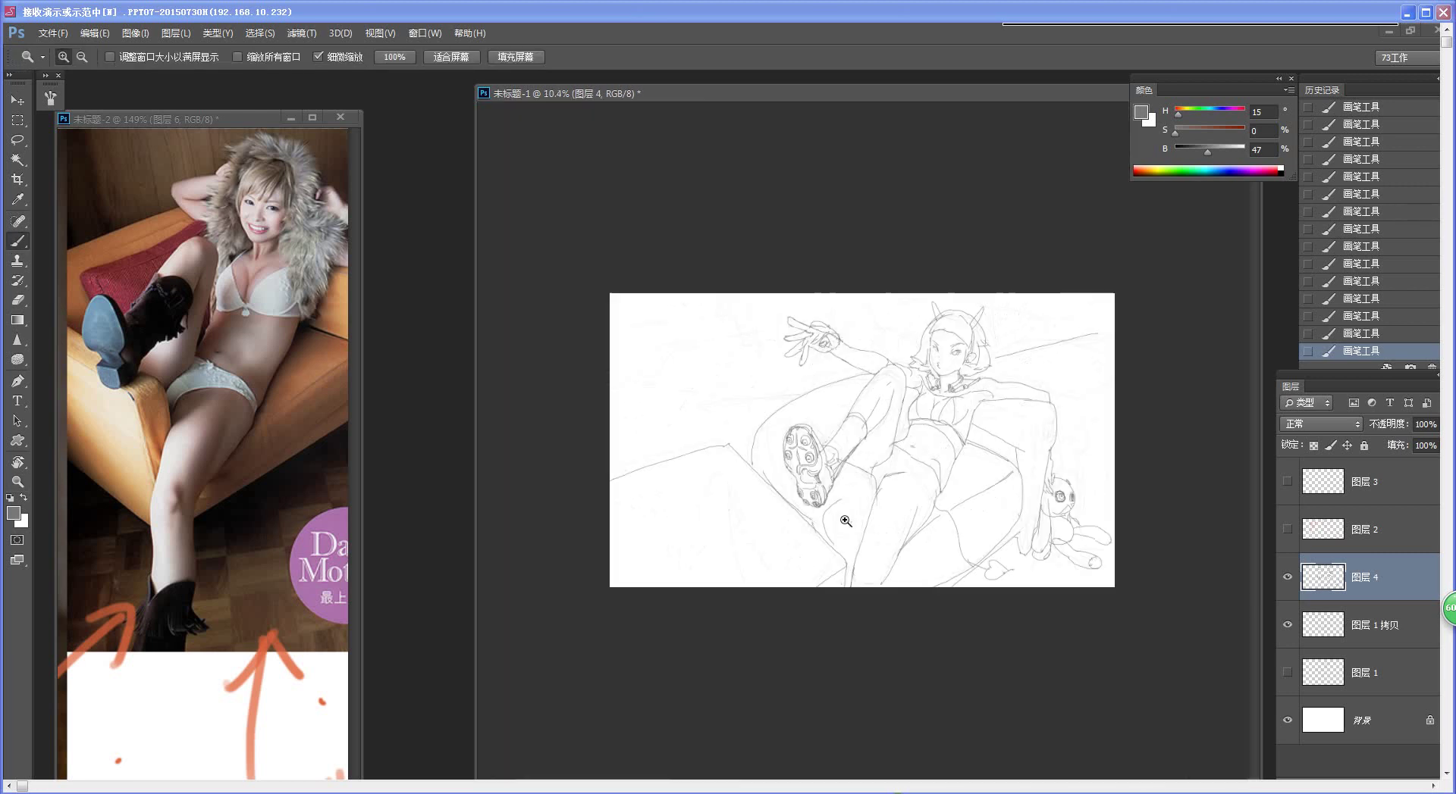
pyautogui.scroll(2, 814, 411)
pyautogui.moveTo(814, 412); pyautogui.dragTo(932, 460)
pyautogui.scroll(-3, 725, 301)
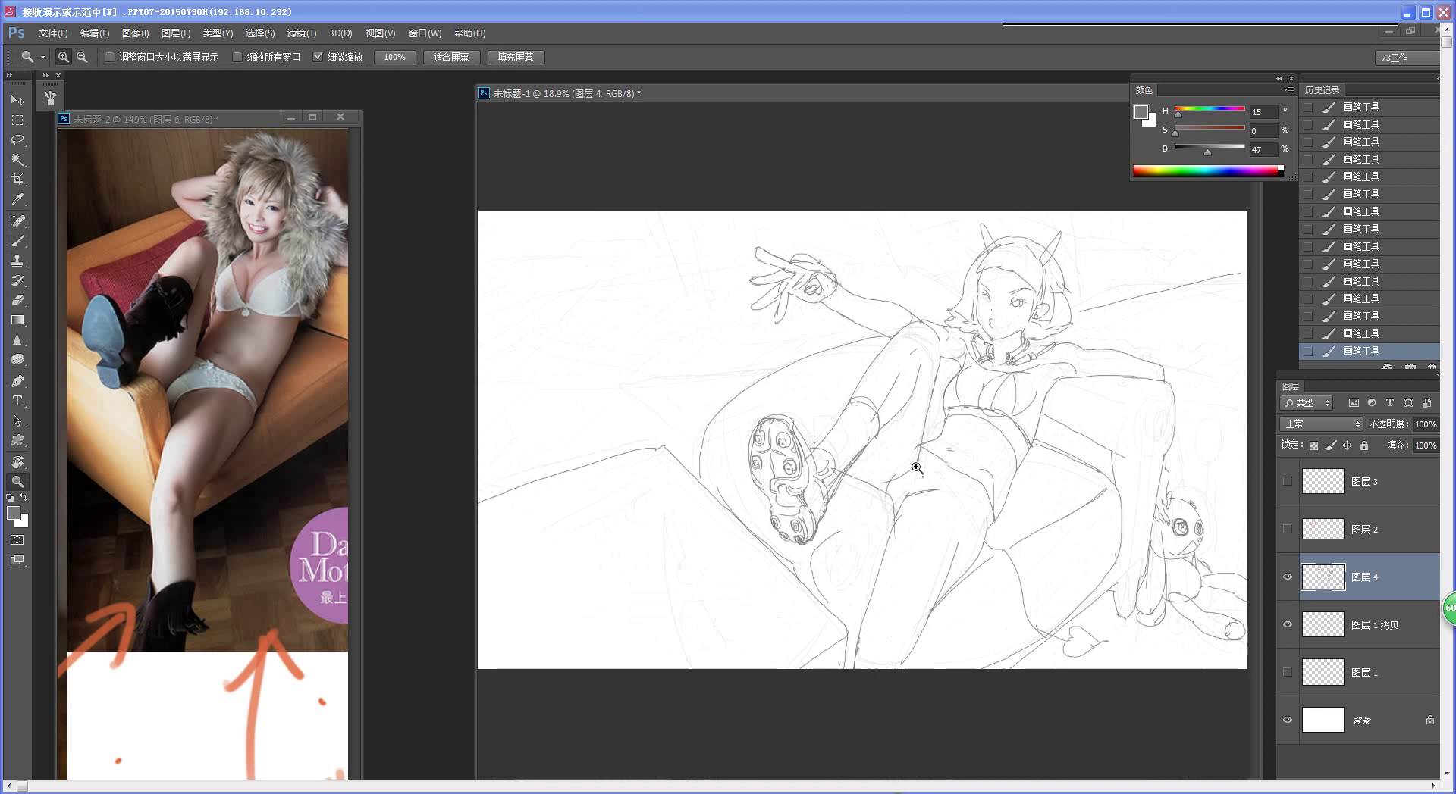
# Step: Create a new layer above the sketch copy and ink the first straight background lines around the raised hand
pyautogui.hotkey('ctrl', 'shift', 'alt', 'n')
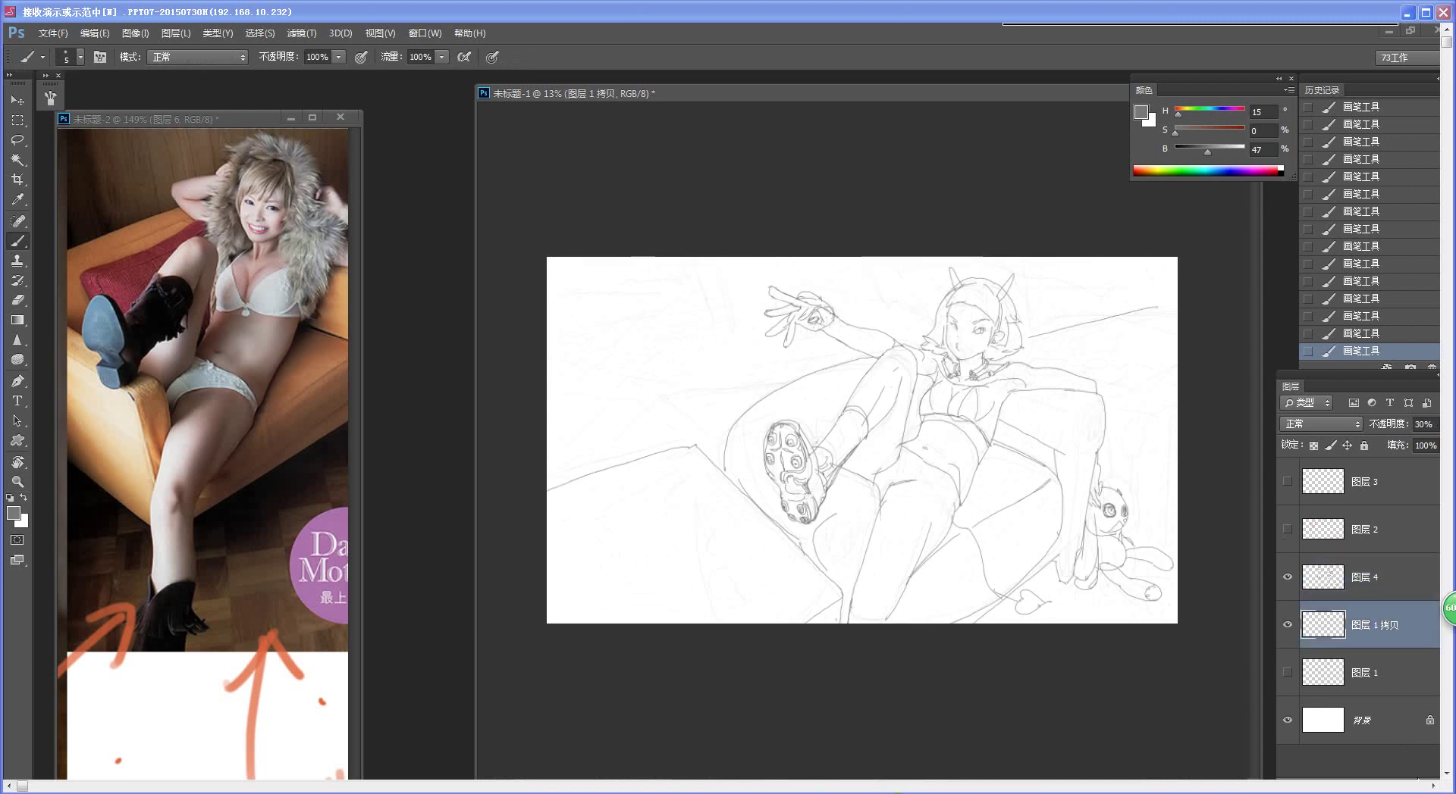
pyautogui.moveTo(678, 258); pyautogui.dragTo(718, 332)
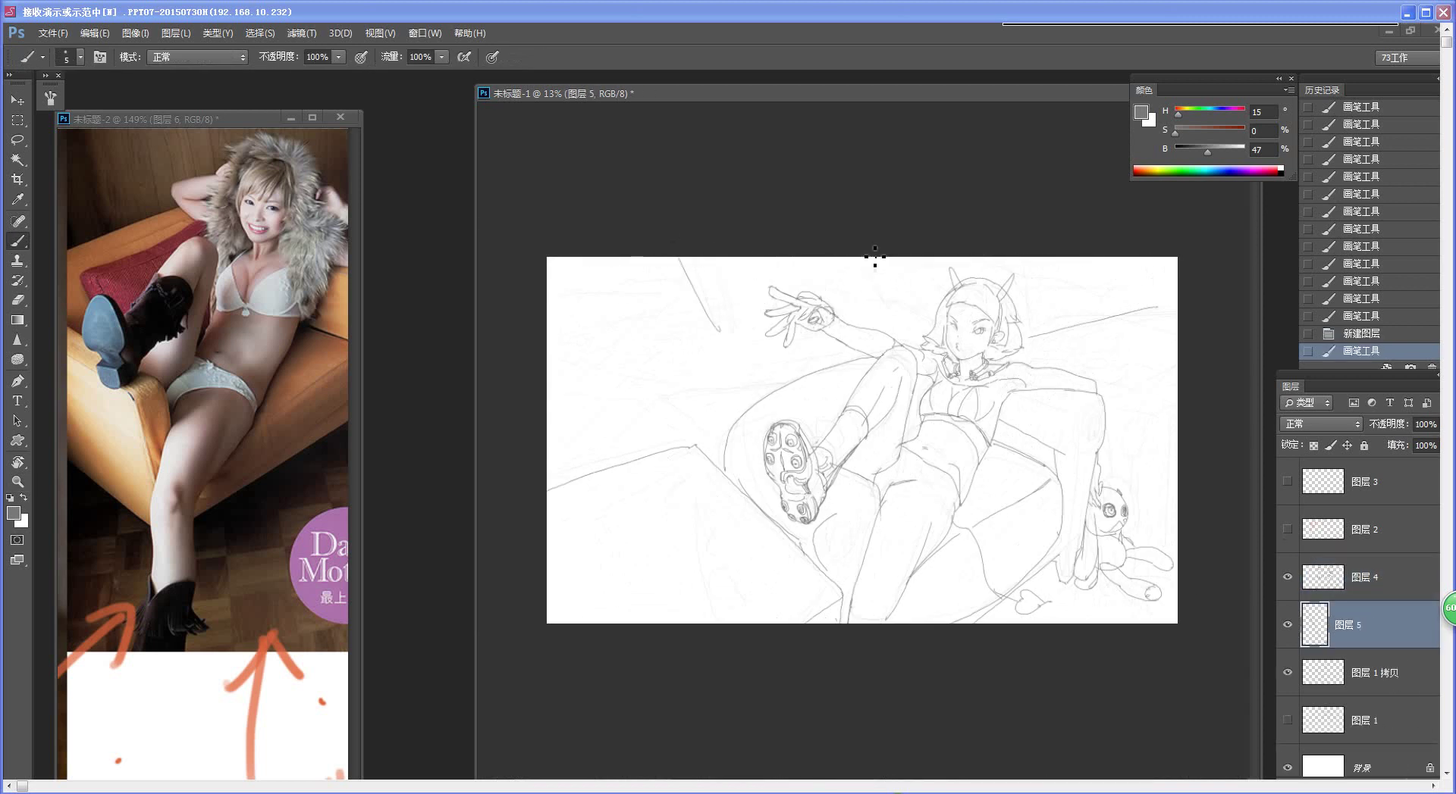
pyautogui.moveTo(872, 257); pyautogui.dragTo(900, 336)
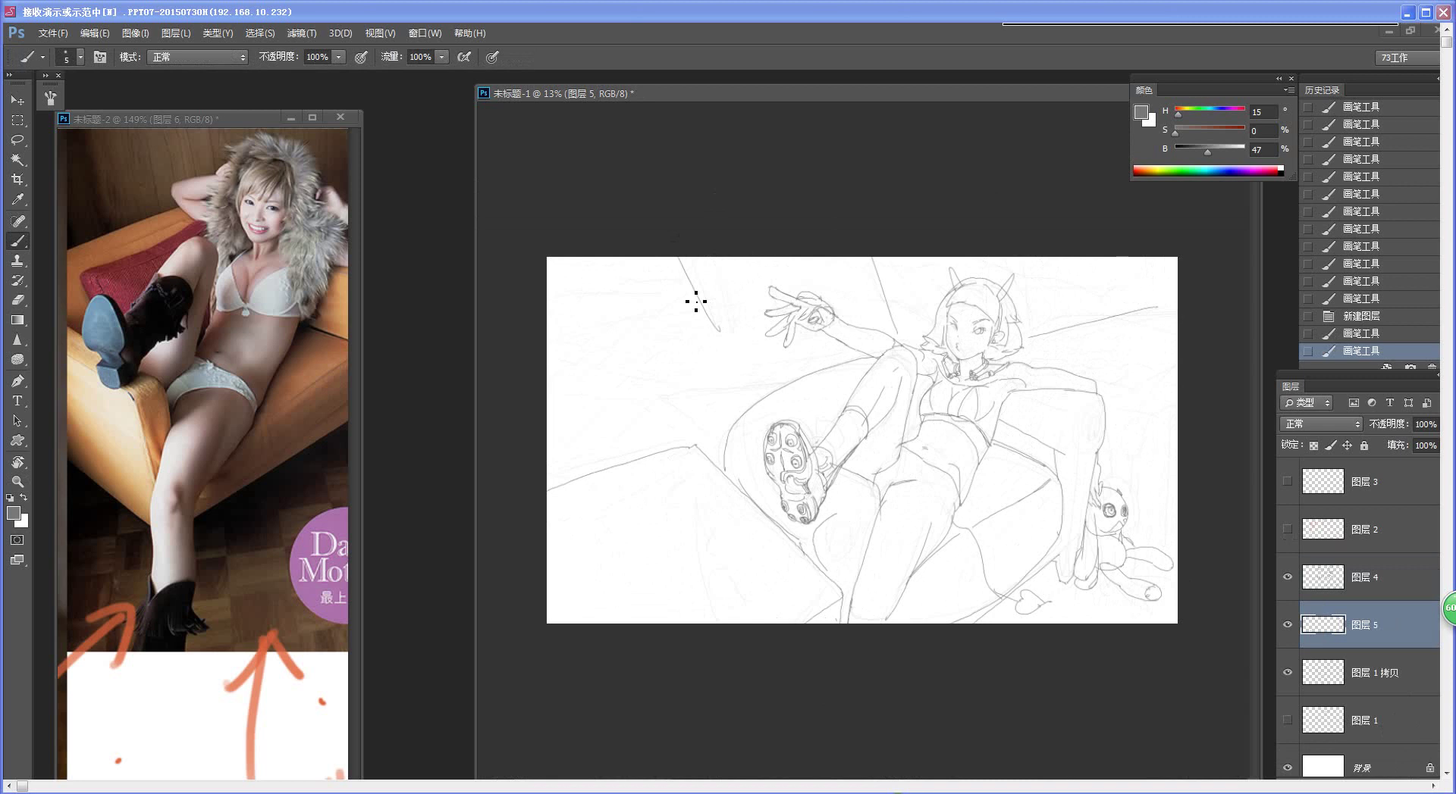
pyautogui.moveTo(699, 282); pyautogui.dragTo(663, 318)
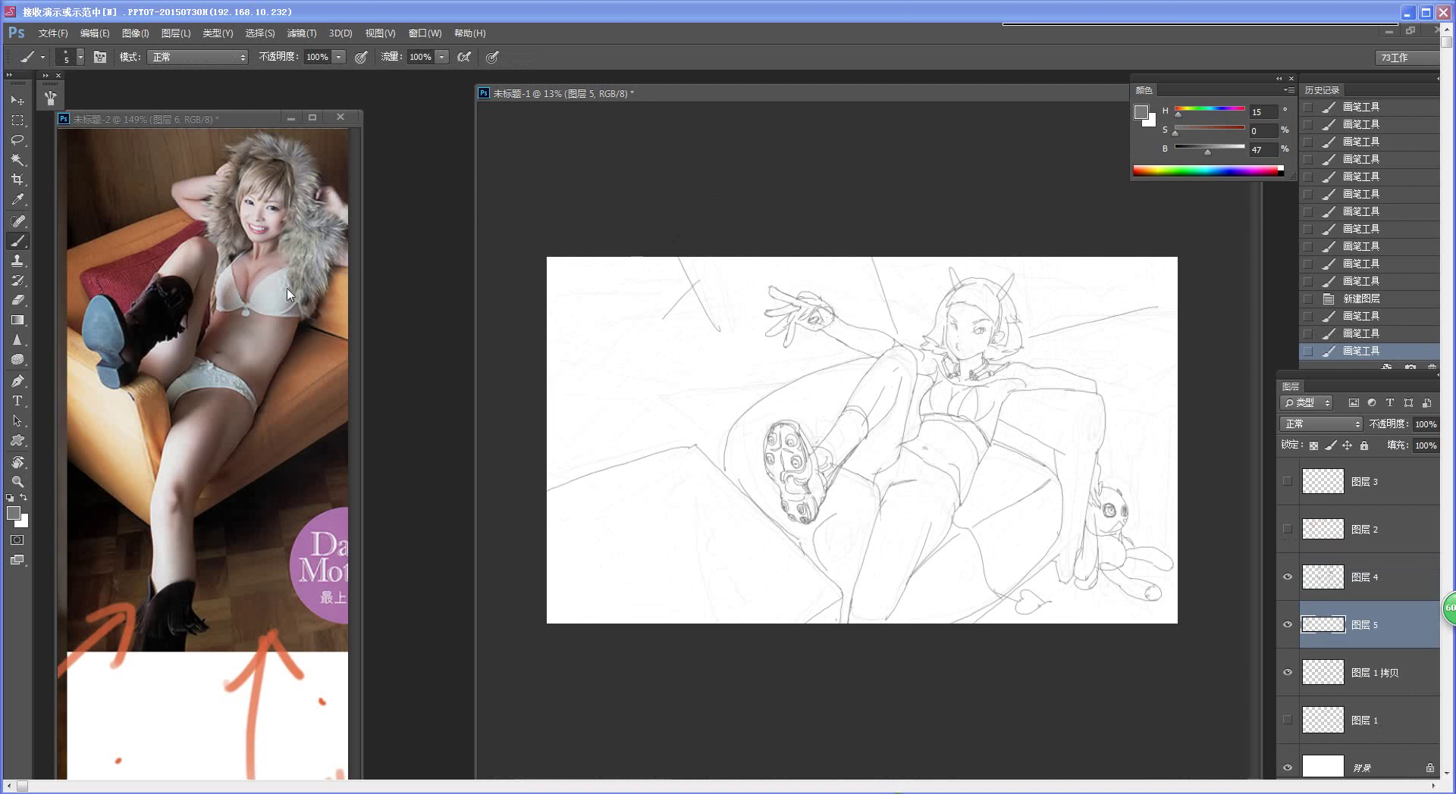
# Step: Examine the rocky mountain photo in the reference document
pyautogui.click(223, 348)
pyautogui.moveTo(182, 386); pyautogui.dragTo(485, 410)
pyautogui.moveTo(198, 420)
pyautogui.mouseDown()
pyautogui.moveTo(429, 436)
pyautogui.moveTo(124, 480)
pyautogui.moveTo(273, 489)
pyautogui.mouseUp()
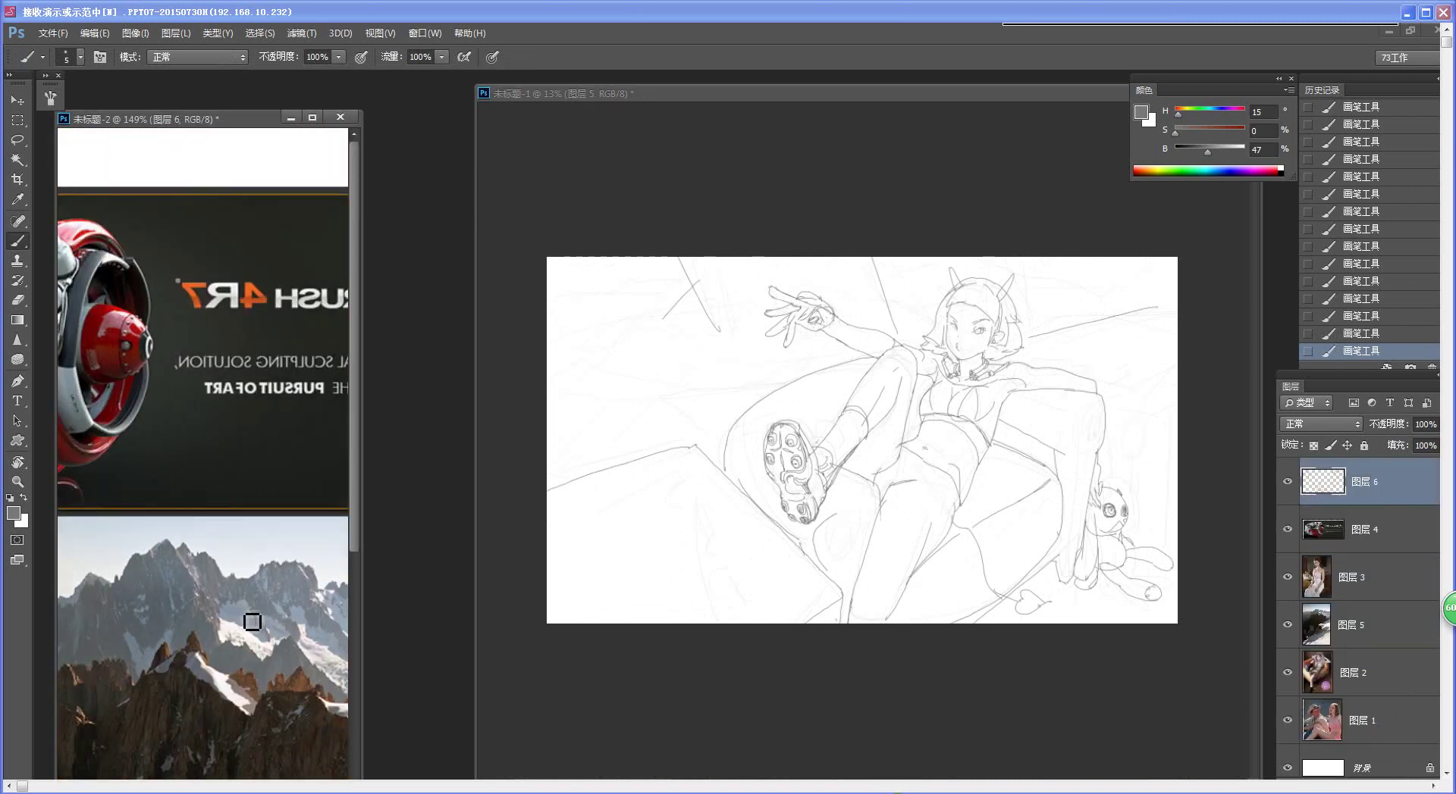
pyautogui.moveTo(173, 695)
pyautogui.mouseDown()
pyautogui.moveTo(248, 454)
pyautogui.moveTo(166, 487)
pyautogui.mouseUp()
pyautogui.press('z')
pyautogui.press('b')
# Step: Ink the jagged mountain ridge outline rising from the ledge and running behind the sofa back, redoing misplaced strokes
pyautogui.click(713, 294)
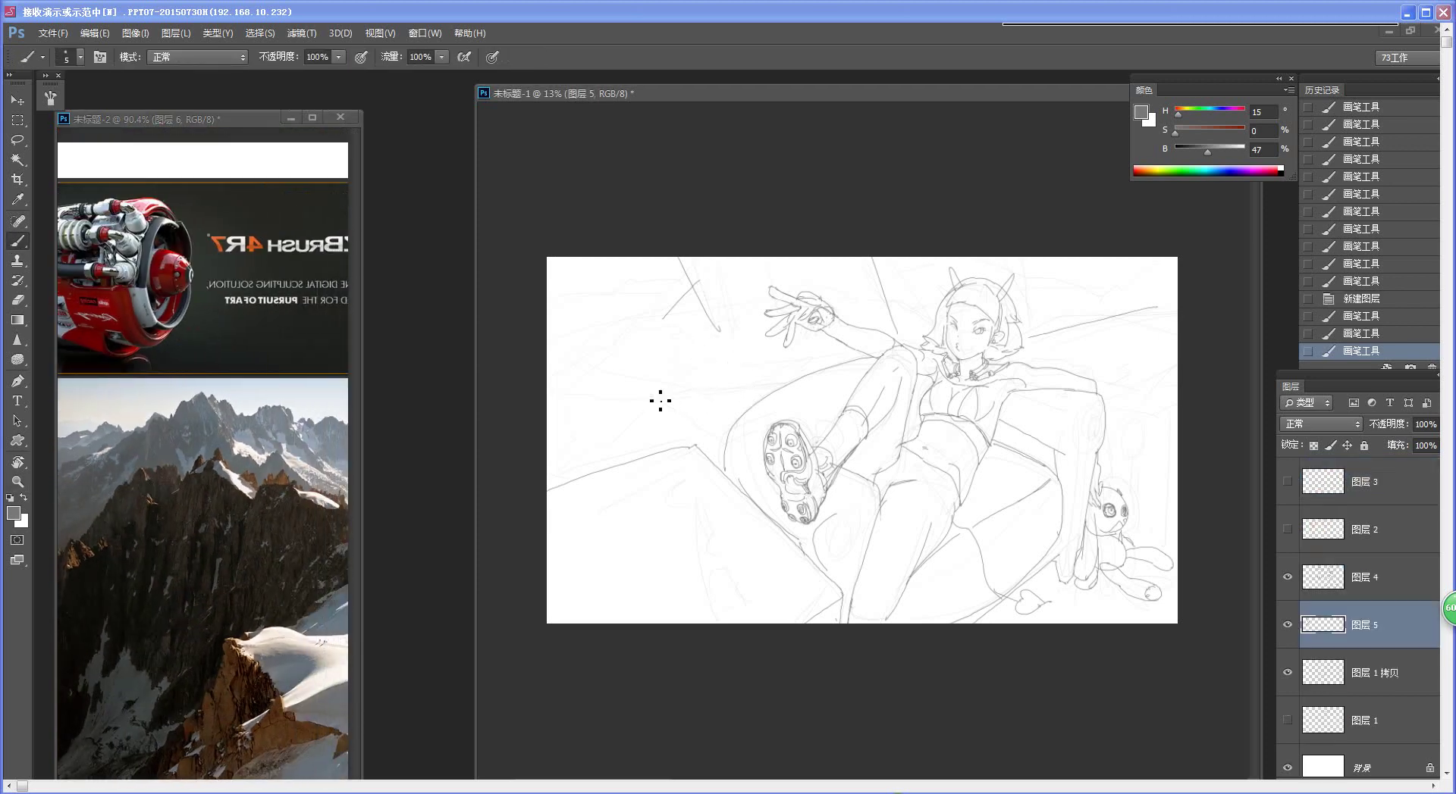
pyautogui.moveTo(660, 401); pyautogui.dragTo(666, 425)
pyautogui.hotkey('ctrl', 'z')
pyautogui.moveTo(617, 468)
pyautogui.mouseDown()
pyautogui.moveTo(648, 423)
pyautogui.moveTo(652, 382)
pyautogui.moveTo(718, 432)
pyautogui.moveTo(720, 458)
pyautogui.mouseUp()
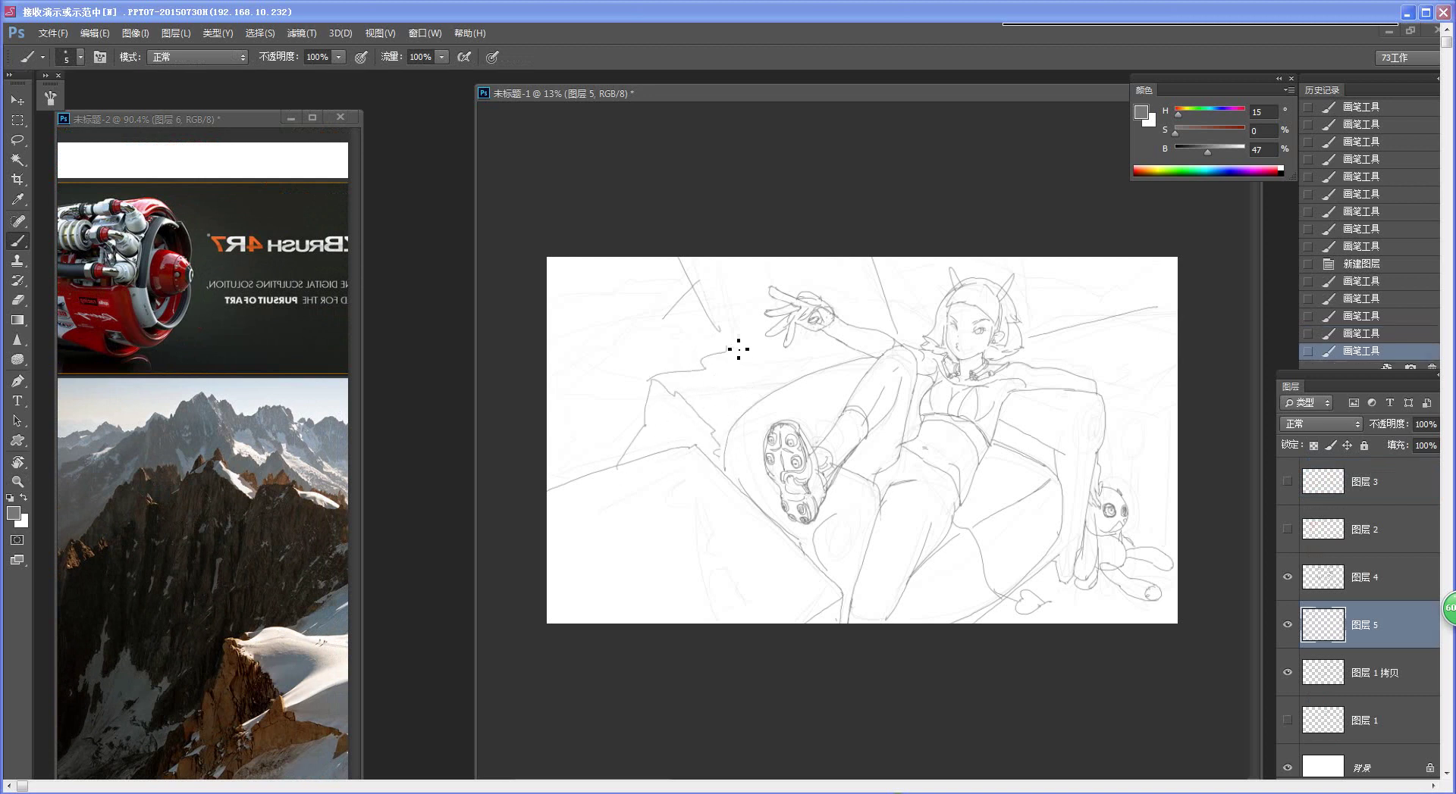
pyautogui.hotkey('ctrl', 'z')
pyautogui.moveTo(652, 379)
pyautogui.mouseDown()
pyautogui.moveTo(735, 357)
pyautogui.moveTo(864, 341)
pyautogui.mouseUp()
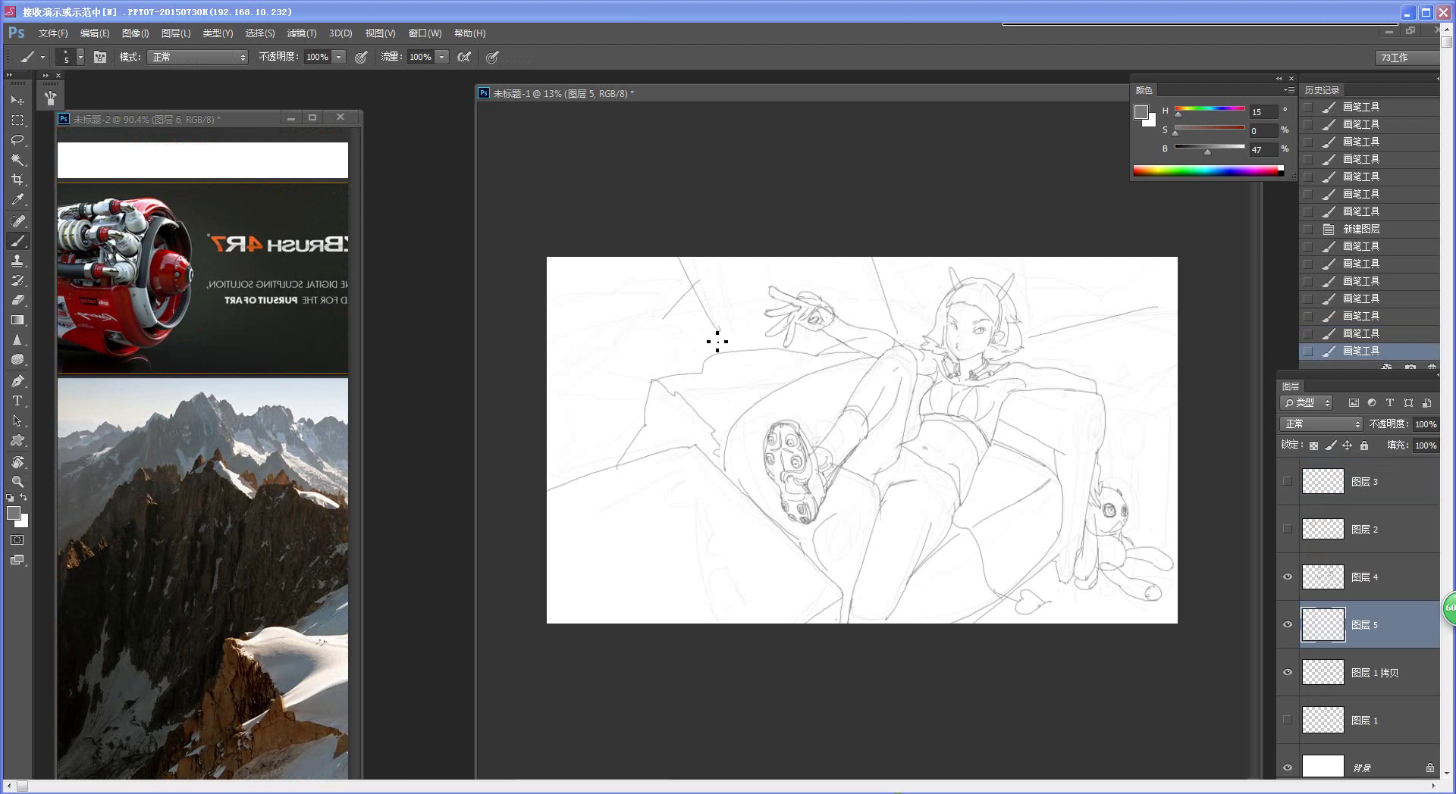
# Step: Ink short background lines above and beside the raised hand, redoing the misplaced strokes
pyautogui.moveTo(711, 335); pyautogui.dragTo(735, 341)
pyautogui.moveTo(785, 270)
pyautogui.mouseDown()
pyautogui.moveTo(838, 307)
pyautogui.moveTo(841, 344)
pyautogui.moveTo(814, 354)
pyautogui.mouseUp()
pyautogui.hotkey('ctrl', 'alt', 'z')
pyautogui.hotkey('ctrl', 'alt', 'z')
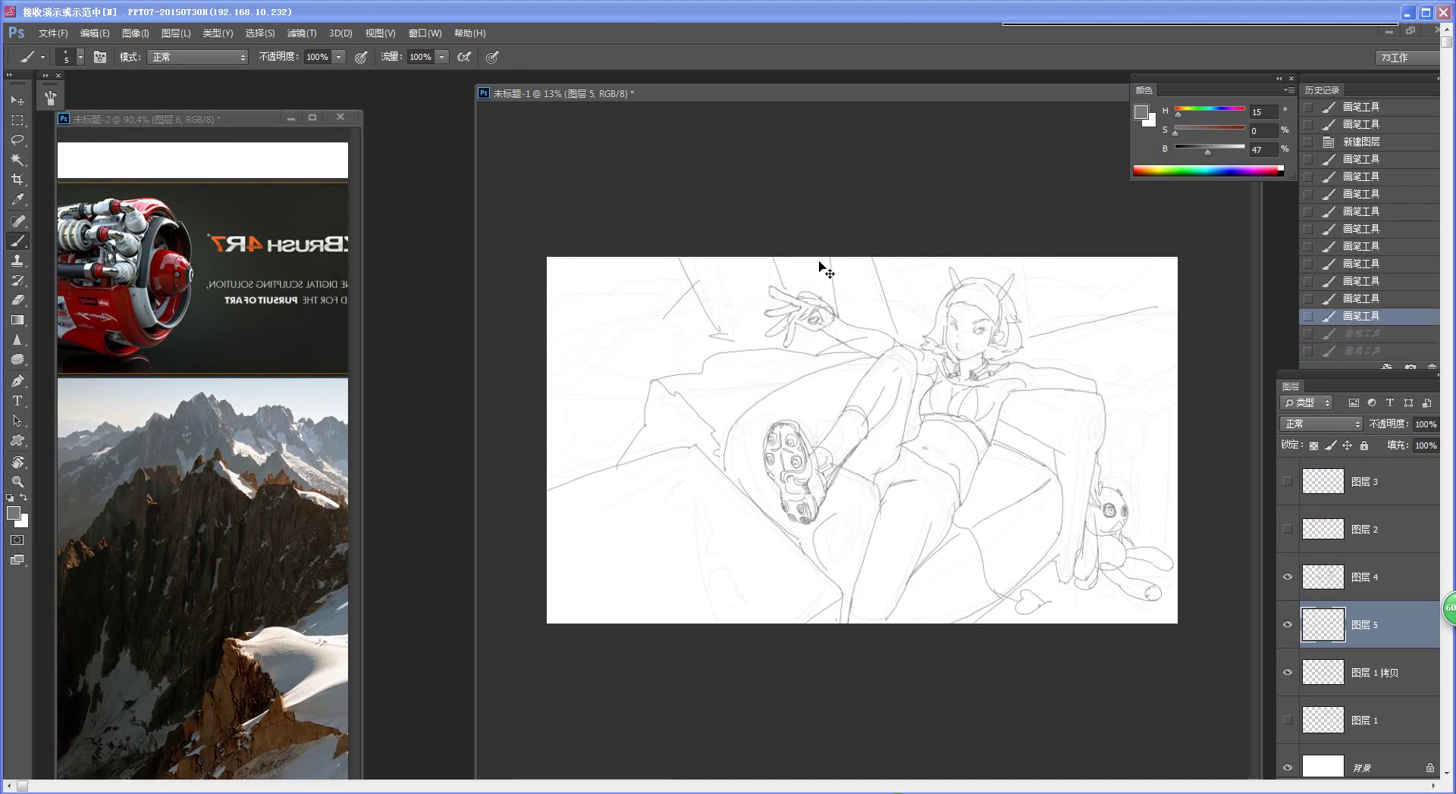
pyautogui.moveTo(816, 258); pyautogui.dragTo(835, 312)
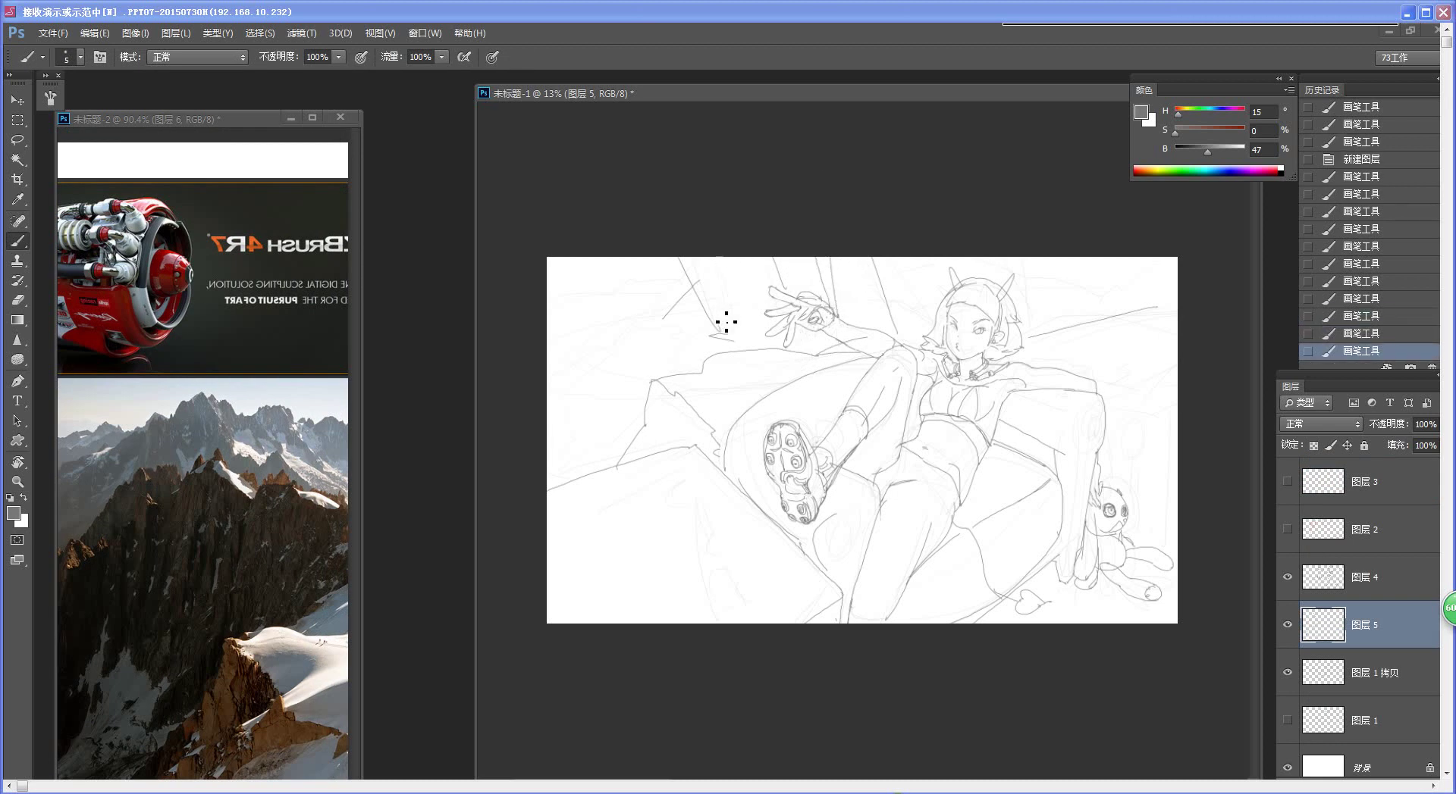
pyautogui.moveTo(726, 323)
pyautogui.mouseDown()
pyautogui.moveTo(692, 302)
pyautogui.moveTo(669, 332)
pyautogui.moveTo(709, 287)
pyautogui.moveTo(784, 291)
pyautogui.moveTo(738, 344)
pyautogui.mouseUp()
pyautogui.hotkey('ctrl', 'z')
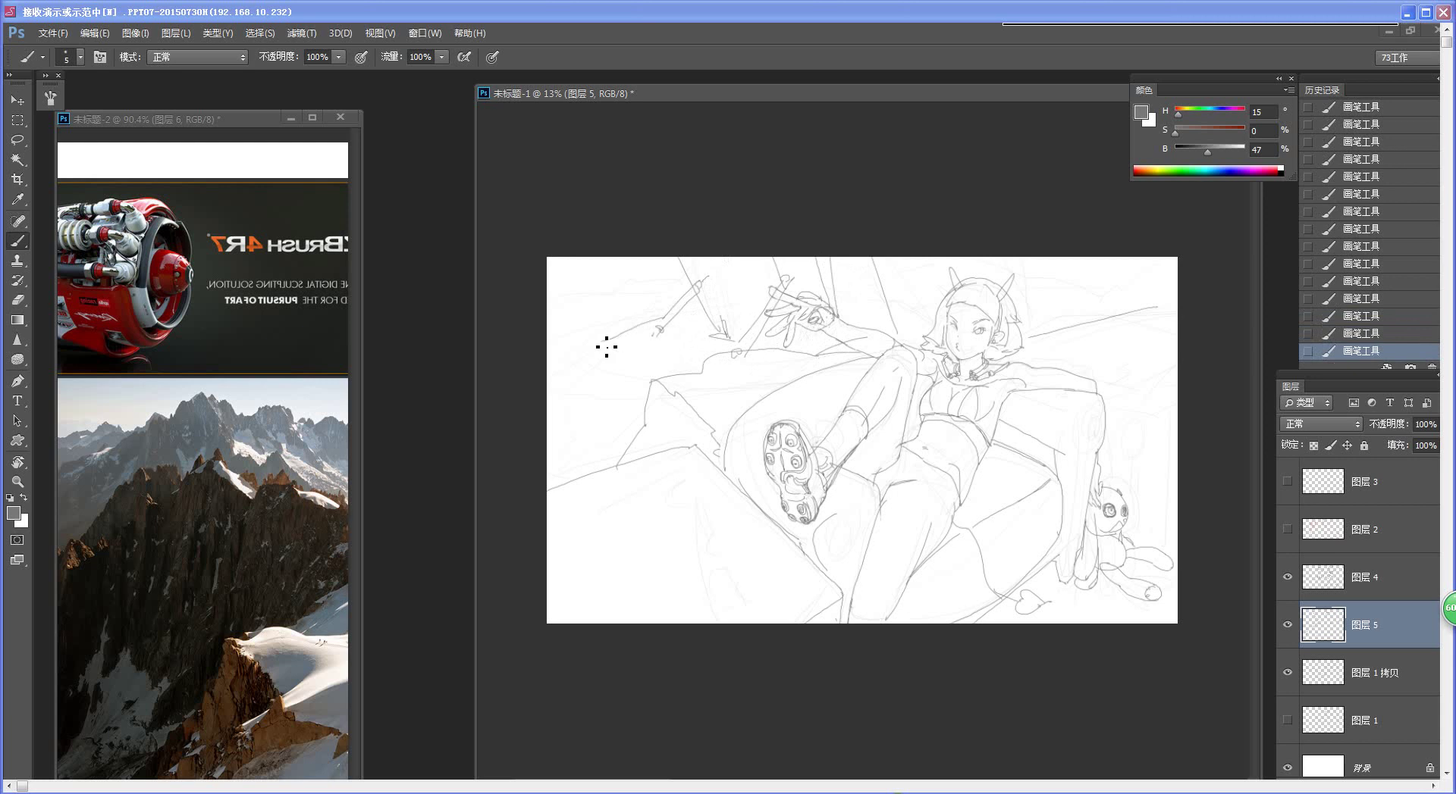
# Step: Ink the jagged rock peak and its long vertical cliff lines between the canvas edge and the raised hand, redoing misplaced ridge strokes
pyautogui.hotkey('ctrl', 'z')
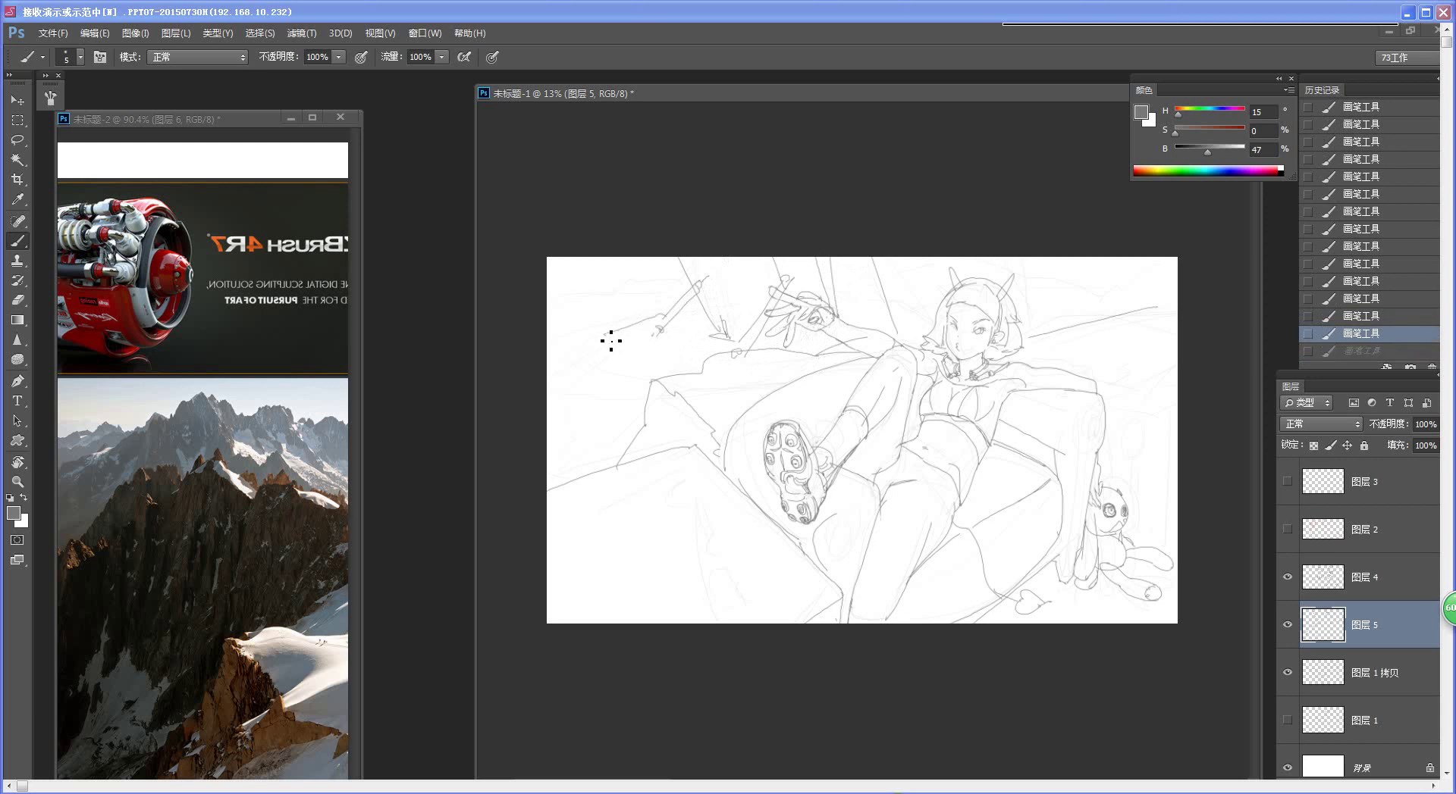
pyautogui.hotkey('ctrl', 'z')
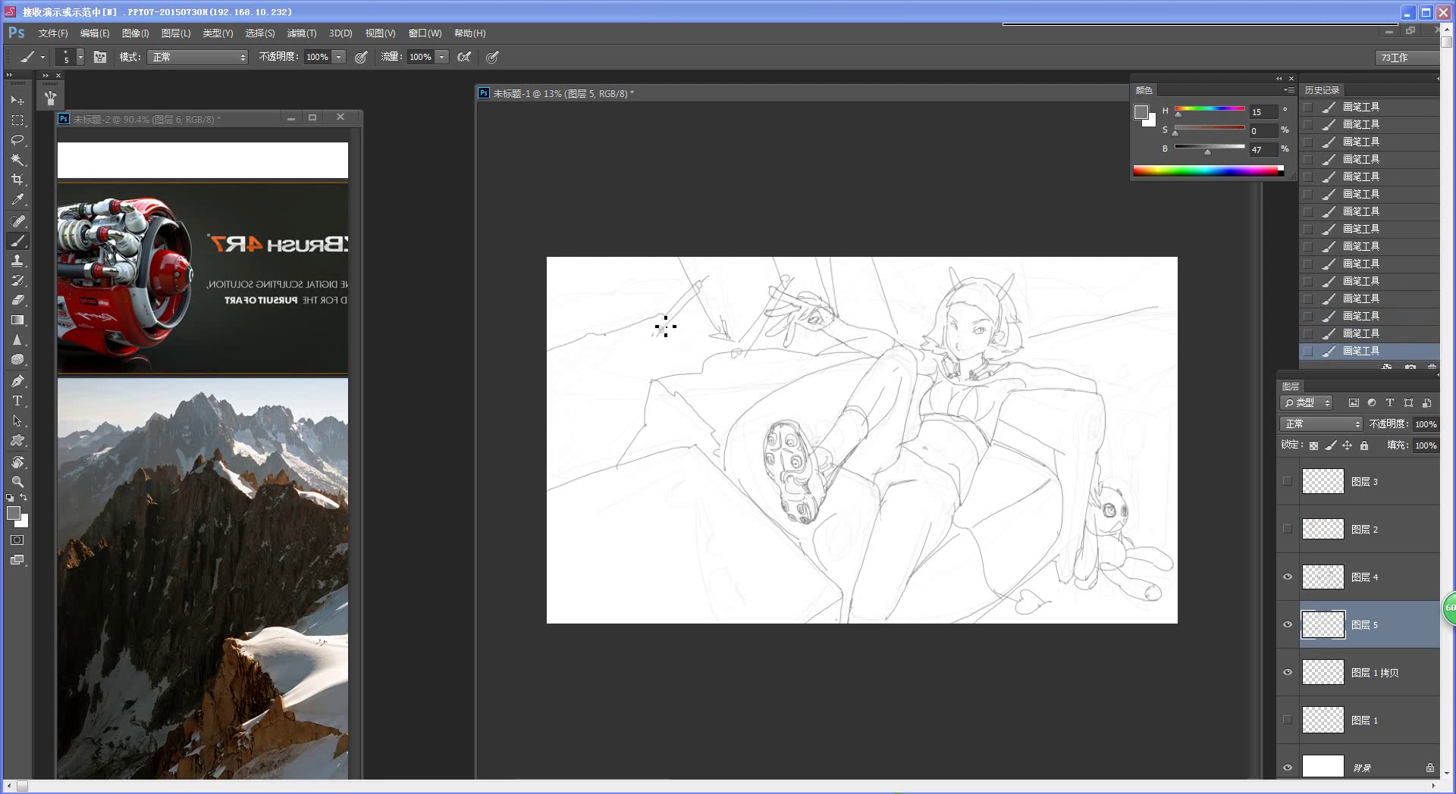
pyautogui.hotkey('ctrl', 'alt', 'z')
pyautogui.hotkey('ctrl', 'alt', 'z')
pyautogui.hotkey('ctrl', 'alt', 'z')
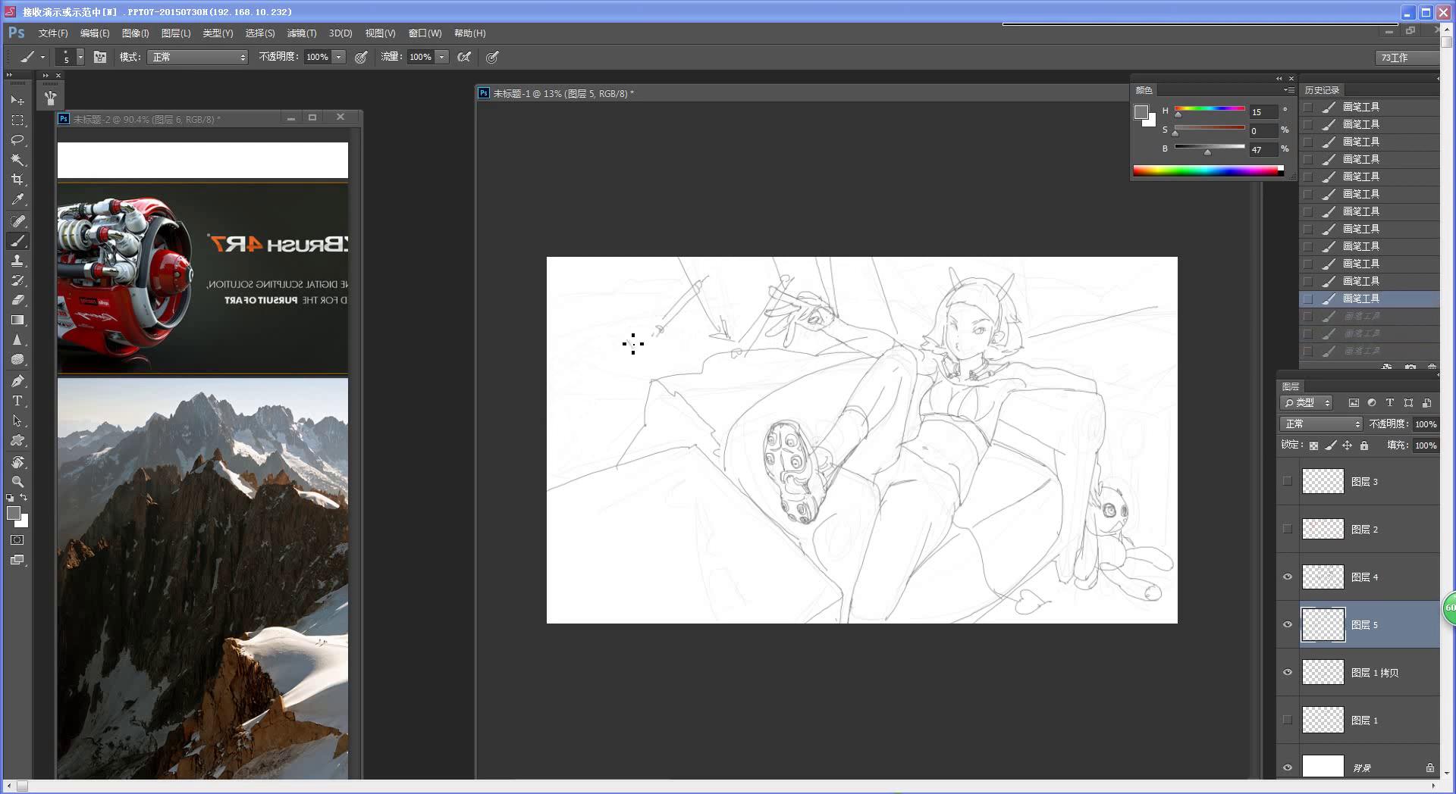
pyautogui.hotkey('ctrl', 'shift', 'z')
pyautogui.hotkey('ctrl', 'shift', 'z')
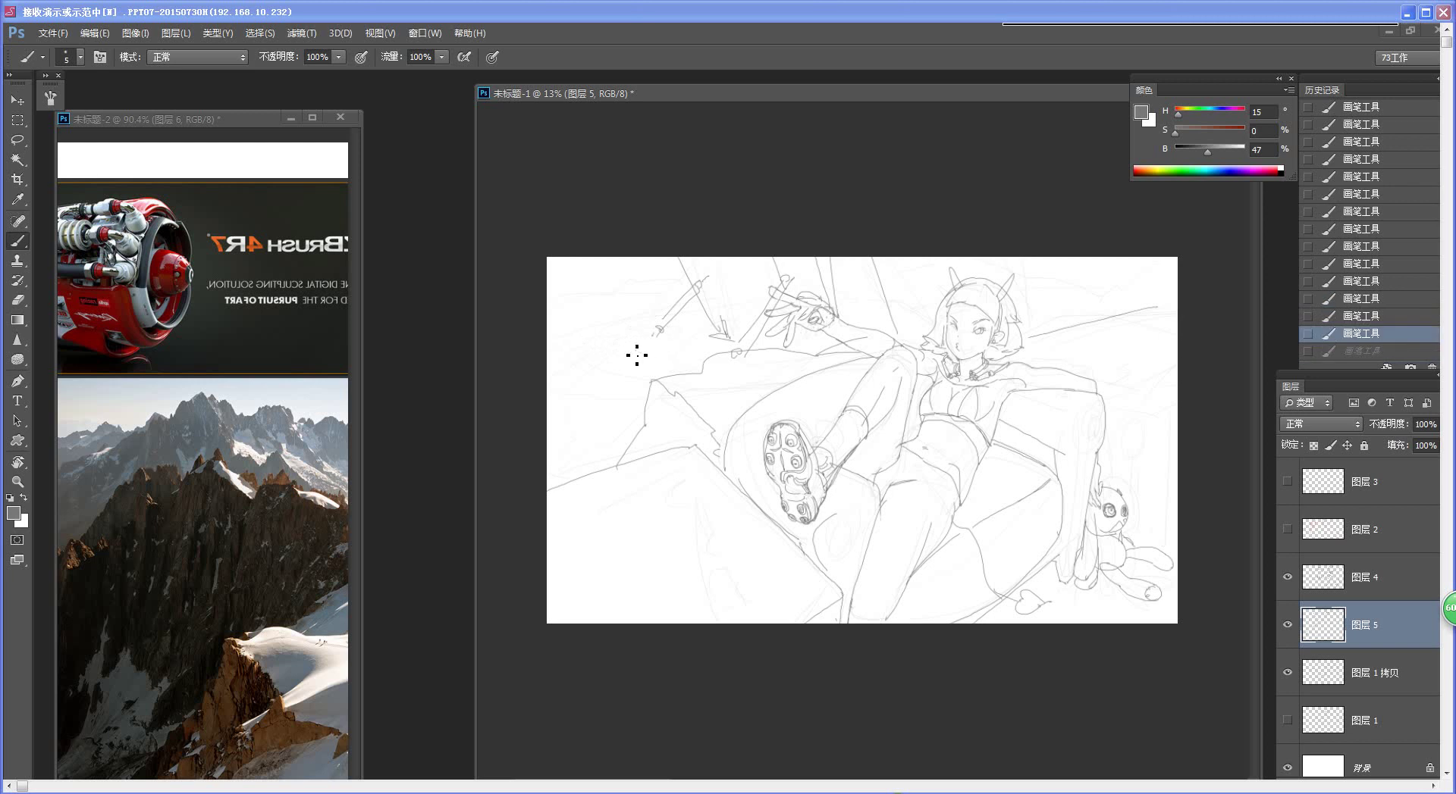
pyautogui.hotkey('ctrl', 'shift', 'z')
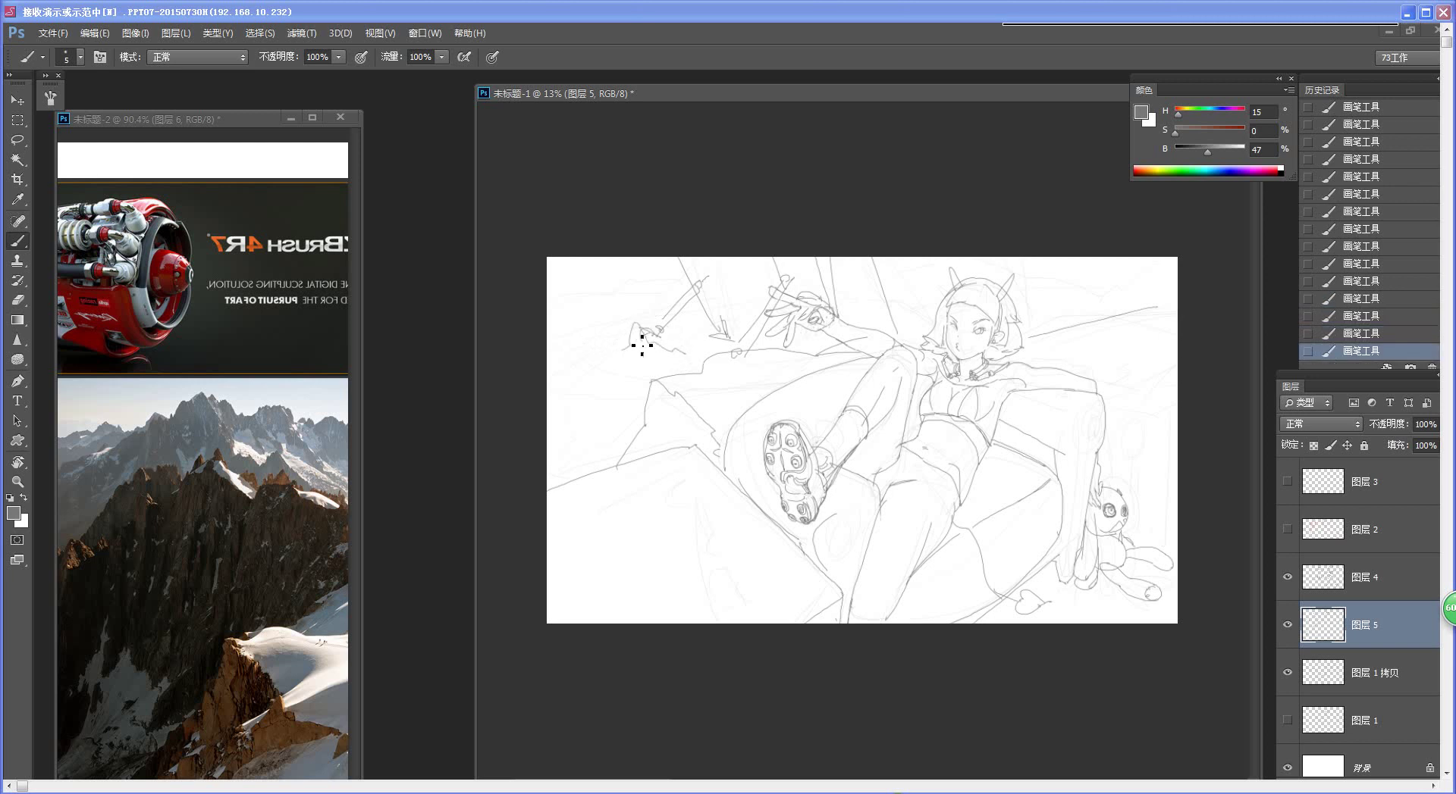
pyautogui.moveTo(629, 355)
pyautogui.mouseDown()
pyautogui.moveTo(602, 450)
pyautogui.moveTo(623, 373)
pyautogui.moveTo(617, 460)
pyautogui.moveTo(637, 394)
pyautogui.moveTo(644, 422)
pyautogui.moveTo(681, 376)
pyautogui.moveTo(587, 484)
pyautogui.moveTo(600, 448)
pyautogui.moveTo(550, 490)
pyautogui.moveTo(555, 408)
pyautogui.mouseUp()
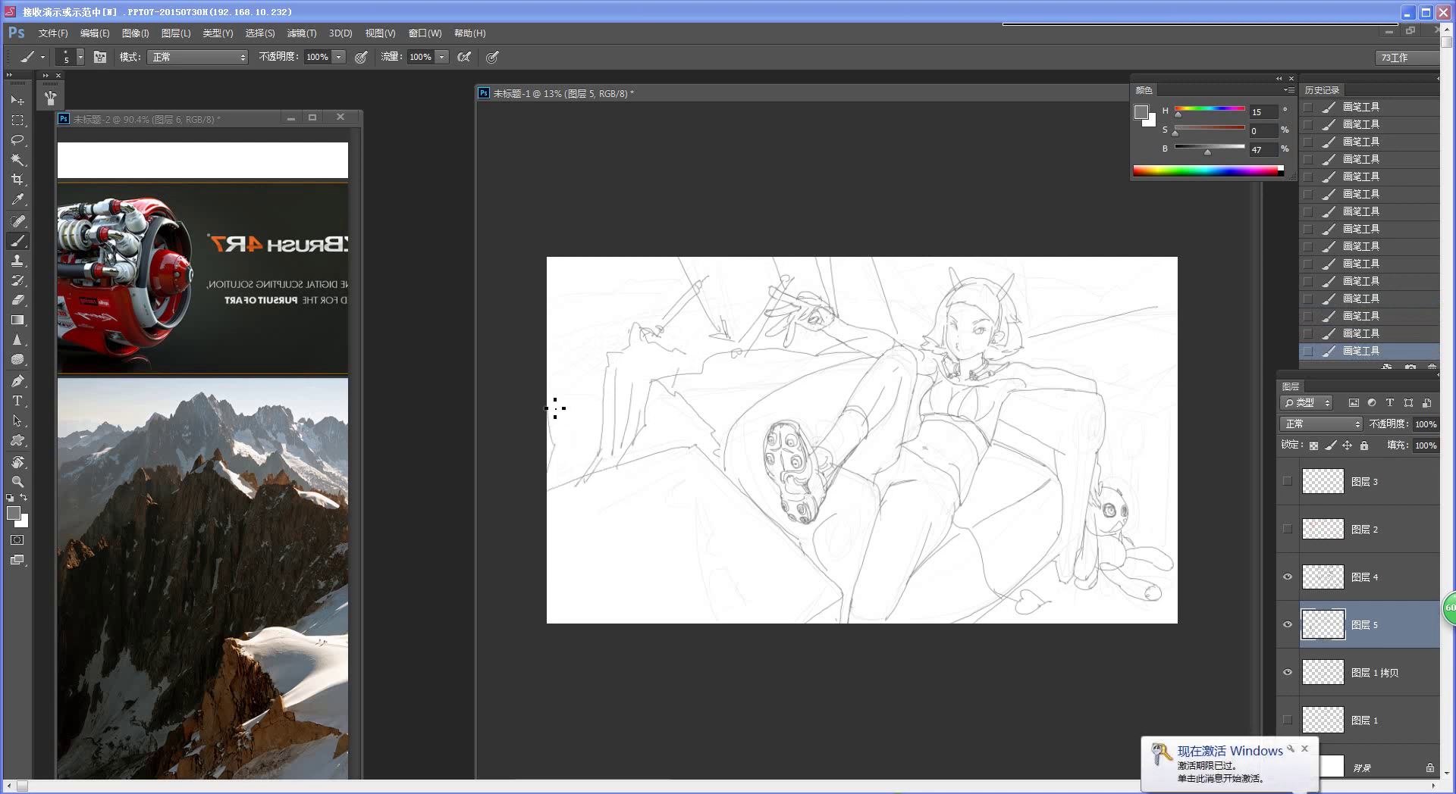
# Step: Extend the mountain outline across the upper-left background and ink rock lines behind the head towards the upper-right corner
pyautogui.moveTo(591, 350)
pyautogui.mouseDown()
pyautogui.moveTo(625, 275)
pyautogui.moveTo(693, 282)
pyautogui.moveTo(688, 270)
pyautogui.moveTo(646, 314)
pyautogui.moveTo(619, 293)
pyautogui.moveTo(552, 320)
pyautogui.mouseUp()
pyautogui.moveTo(999, 251)
pyautogui.mouseDown()
pyautogui.moveTo(1025, 329)
pyautogui.moveTo(1001, 280)
pyautogui.moveTo(1106, 288)
pyautogui.moveTo(1083, 263)
pyautogui.moveTo(1104, 329)
pyautogui.mouseUp()
pyautogui.moveTo(1114, 265)
pyautogui.mouseDown()
pyautogui.moveTo(1128, 316)
pyautogui.moveTo(1181, 303)
pyautogui.mouseUp()
pyautogui.hotkey('ctrl', 'z')
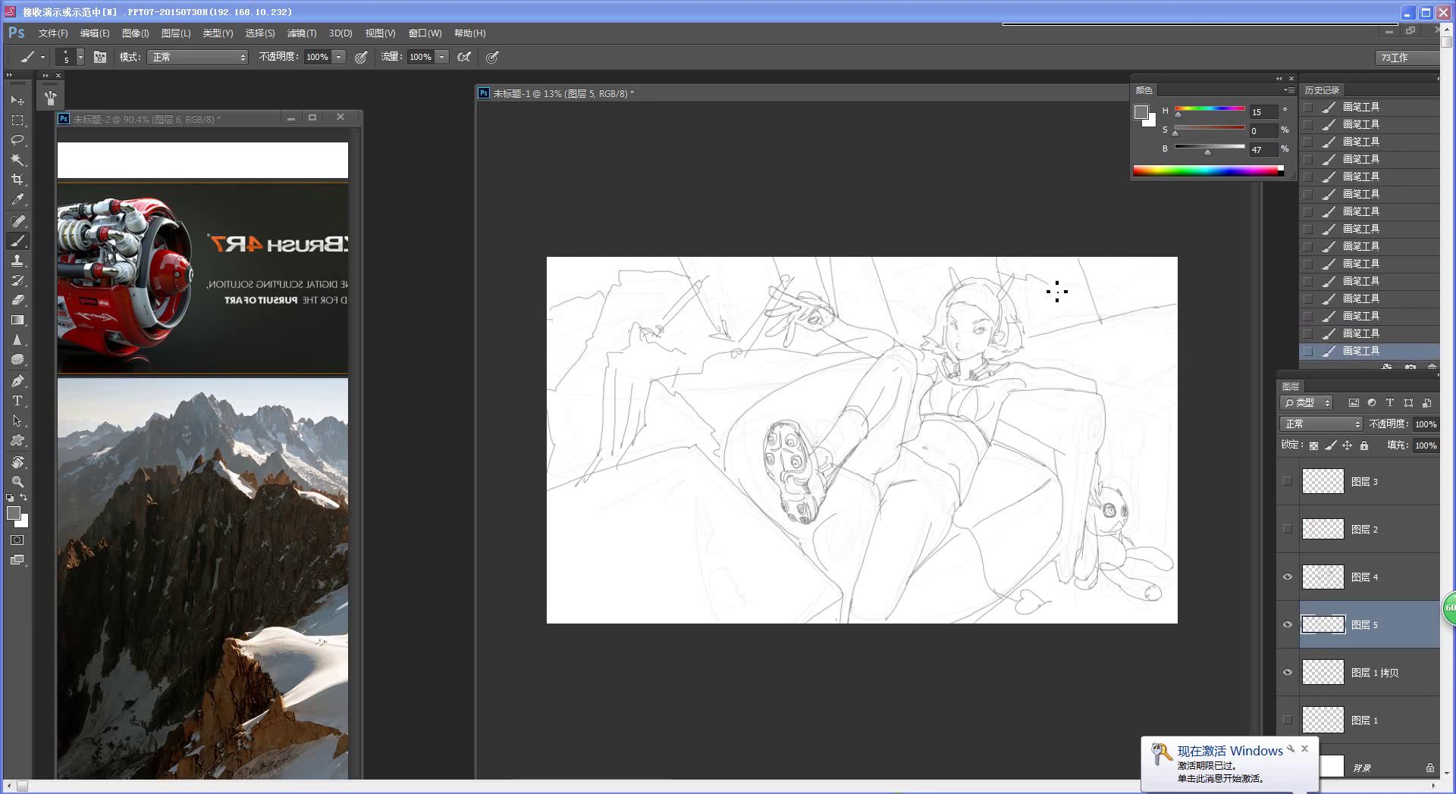
# Step: Create a new layer directly above the sketch copy and set the foreground colour to blue-grey #838d92
pyautogui.moveTo(1036, 455); pyautogui.dragTo(1006, 449)
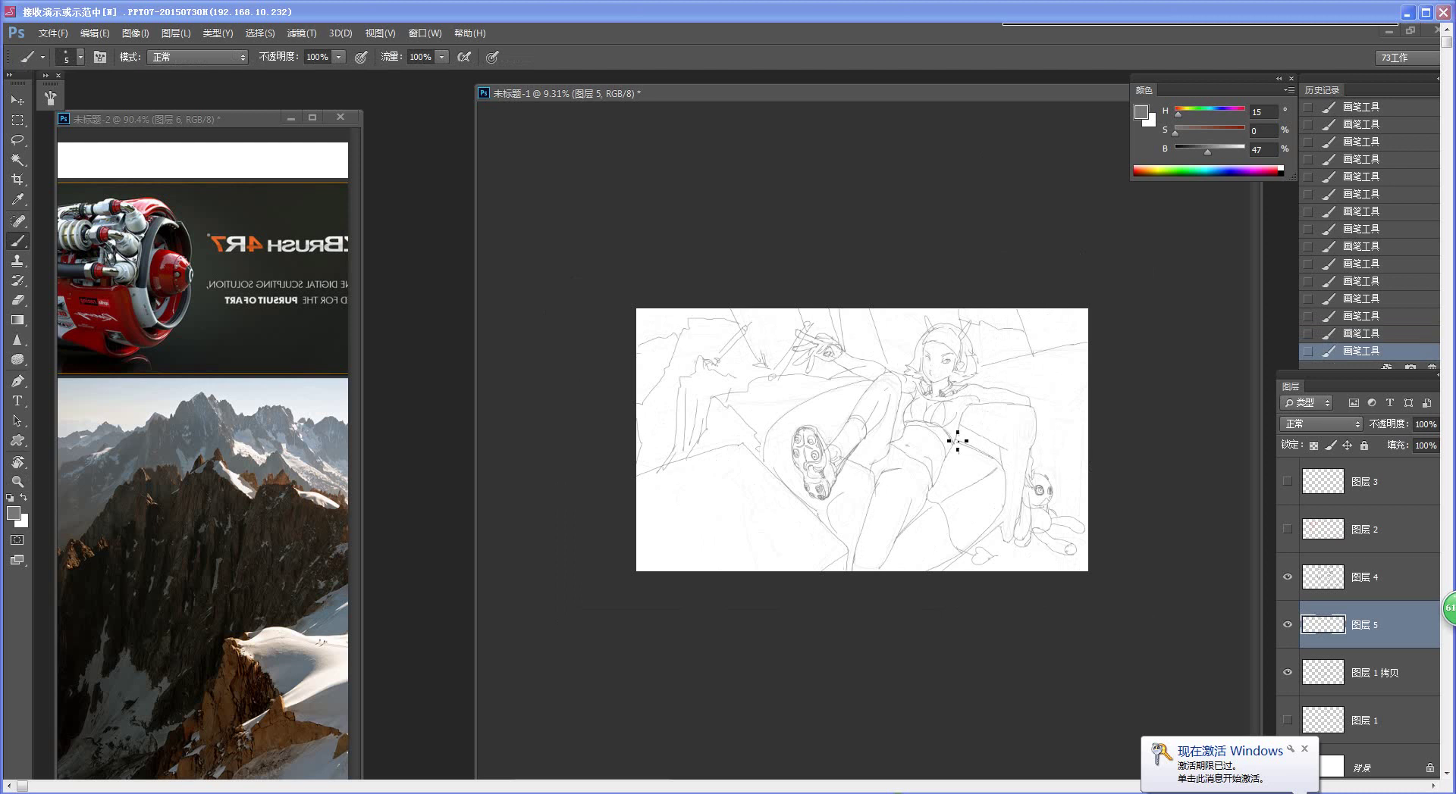
pyautogui.moveTo(908, 485); pyautogui.dragTo(943, 501)
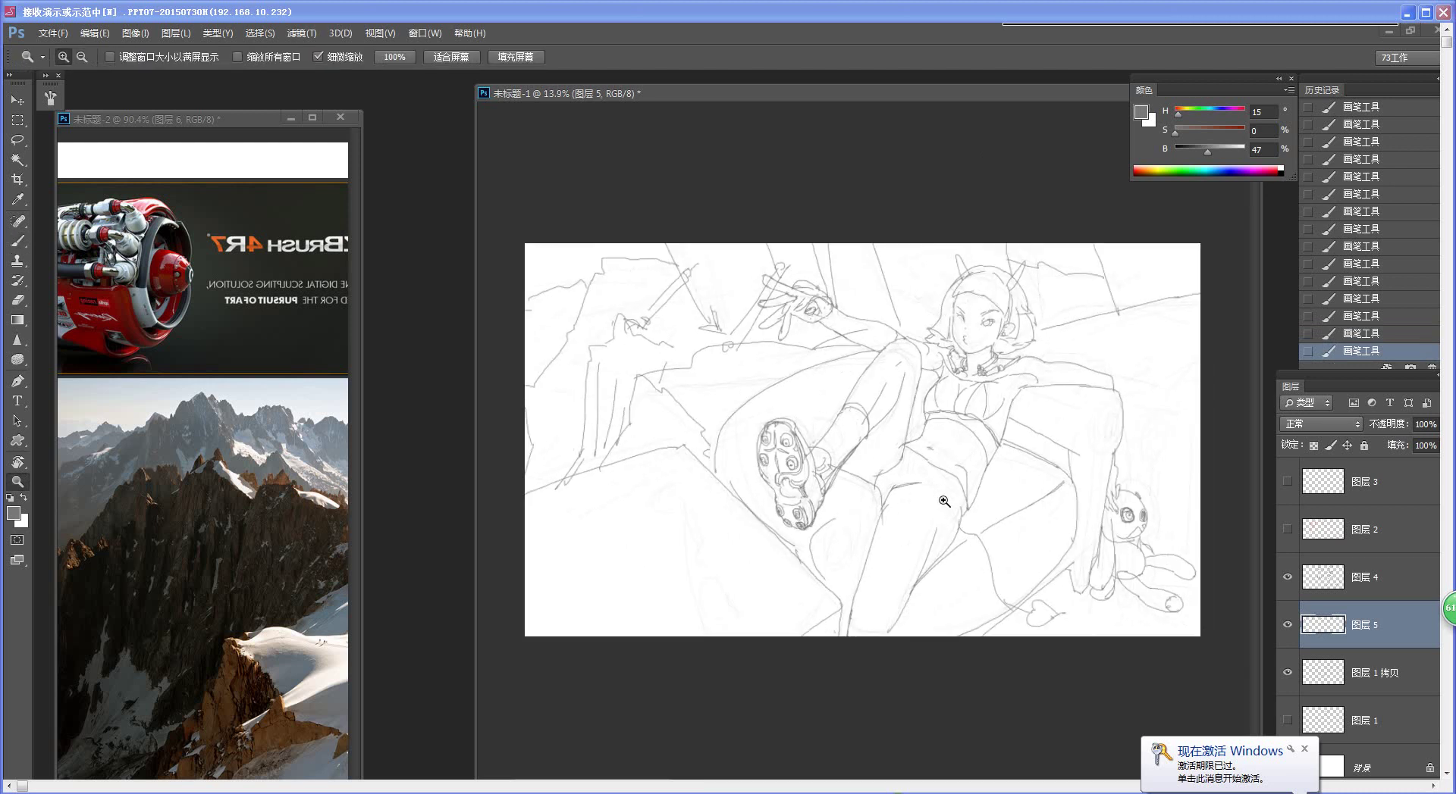
pyautogui.moveTo(974, 479); pyautogui.dragTo(980, 475)
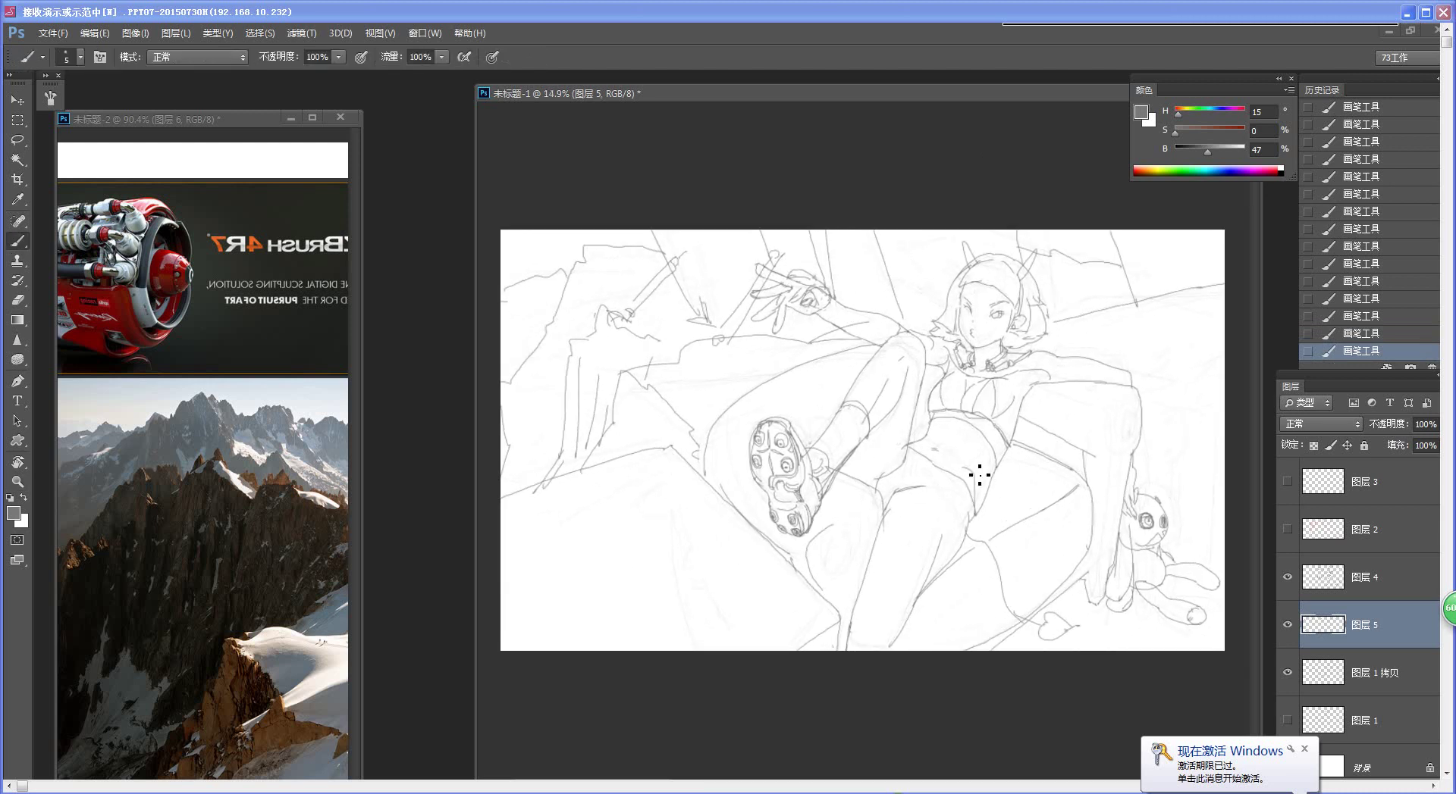
pyautogui.click(1391, 672)
pyautogui.hotkey('ctrl', 'shift', 'alt', 'n')
pyautogui.press('n')
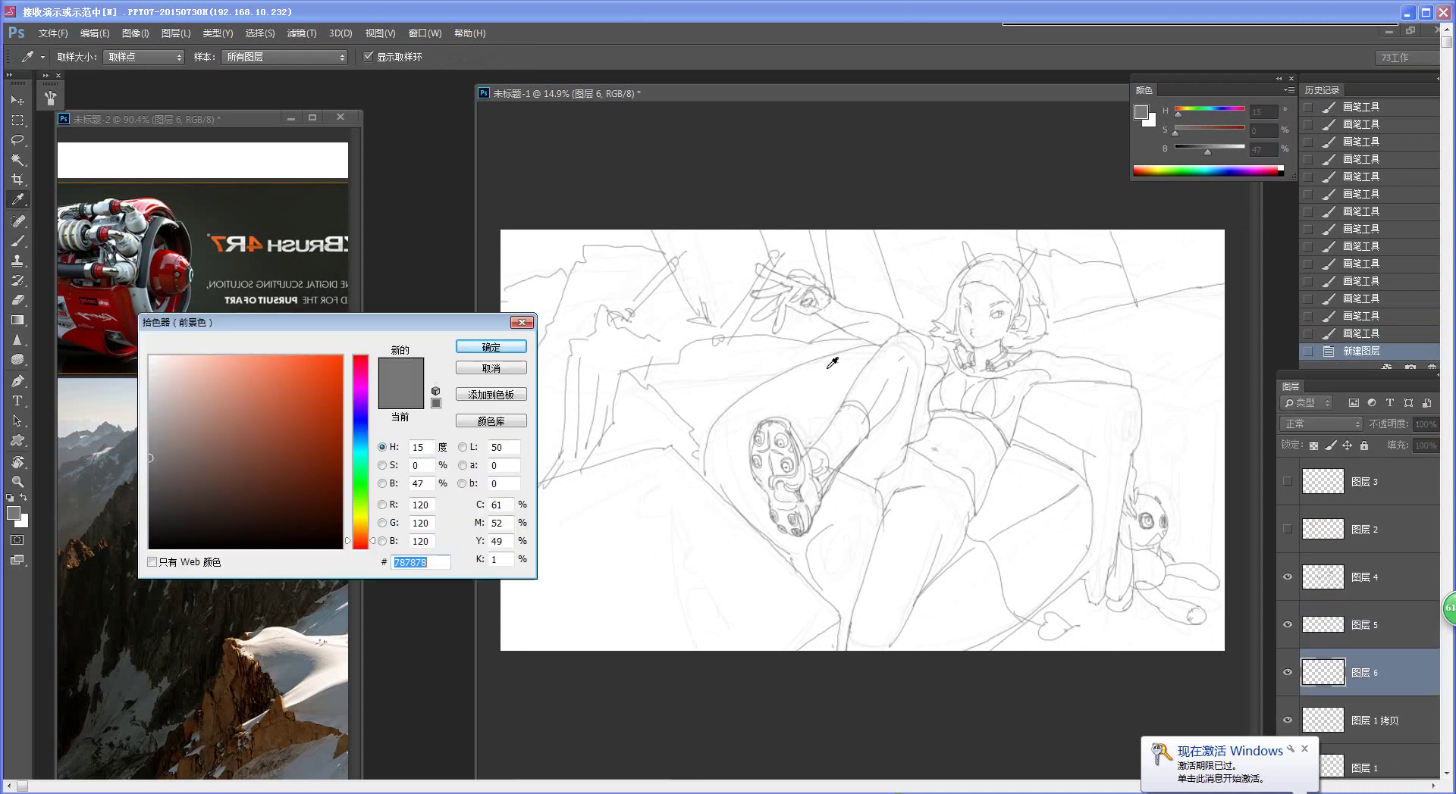
pyautogui.click(361, 443)
pyautogui.moveTo(168, 441)
pyautogui.mouseDown()
pyautogui.moveTo(165, 425)
pyautogui.moveTo(168, 436)
pyautogui.mouseUp()
pyautogui.click(491, 346)
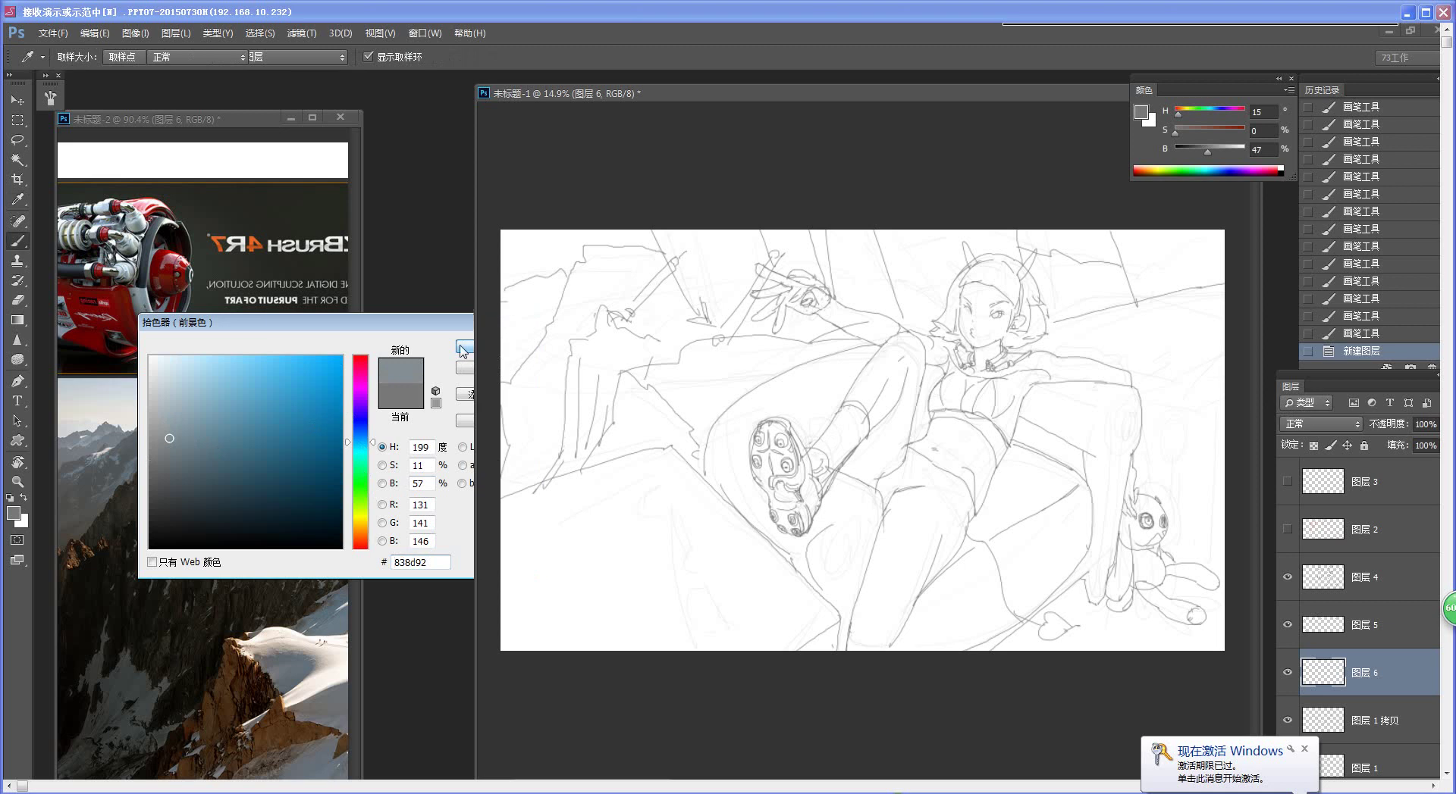
# Step: Examine the photo of the seated man and woman in the reference document, then return to the drawing
pyautogui.click(297, 538)
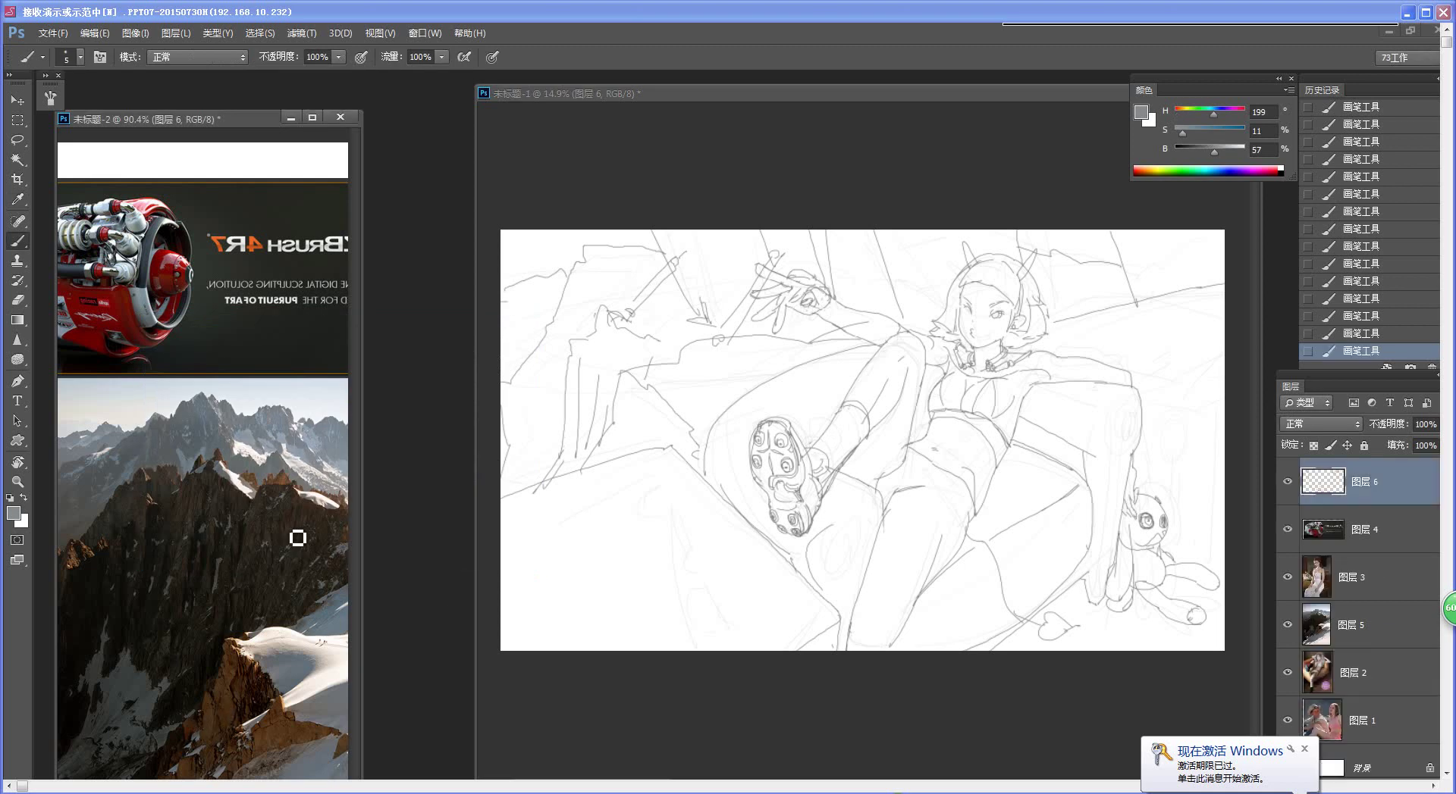
pyautogui.moveTo(264, 612); pyautogui.dragTo(221, 631)
pyautogui.moveTo(334, 635); pyautogui.dragTo(83, 645)
pyautogui.moveTo(341, 641); pyautogui.dragTo(227, 637)
pyautogui.moveTo(129, 599)
pyautogui.mouseDown()
pyautogui.moveTo(240, 586)
pyautogui.moveTo(255, 608)
pyautogui.moveTo(238, 613)
pyautogui.mouseUp()
pyautogui.press('z')
pyautogui.moveTo(260, 618)
pyautogui.mouseDown()
pyautogui.moveTo(263, 594)
pyautogui.moveTo(241, 595)
pyautogui.mouseUp()
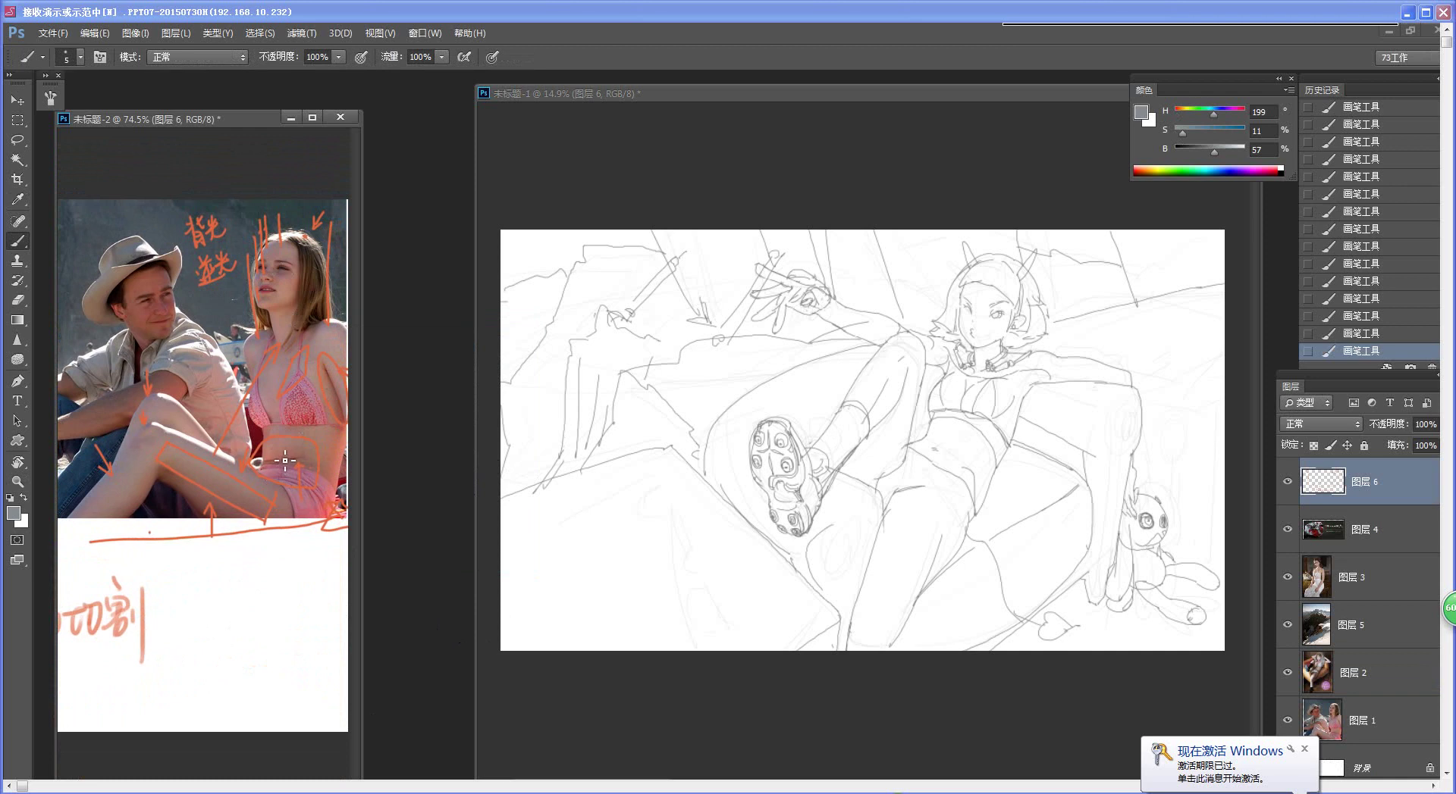
pyautogui.press('n')
pyautogui.click(486, 368)
pyautogui.click(716, 520)
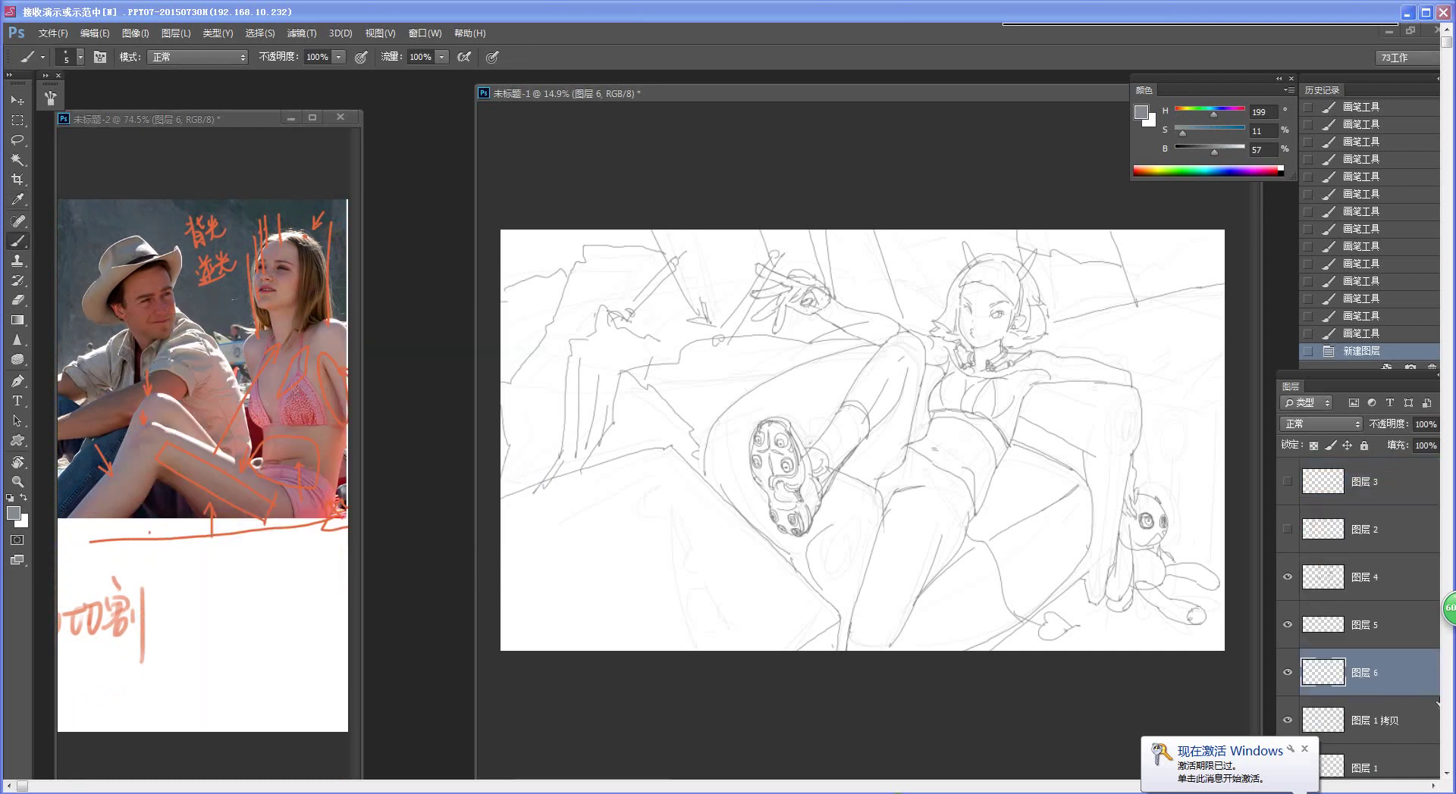
# Step: Paint the background left of the head flat blue-grey with a large brush, following the edges of the sofa back and foreground block
pyautogui.scroll(-2, 1357, 618)
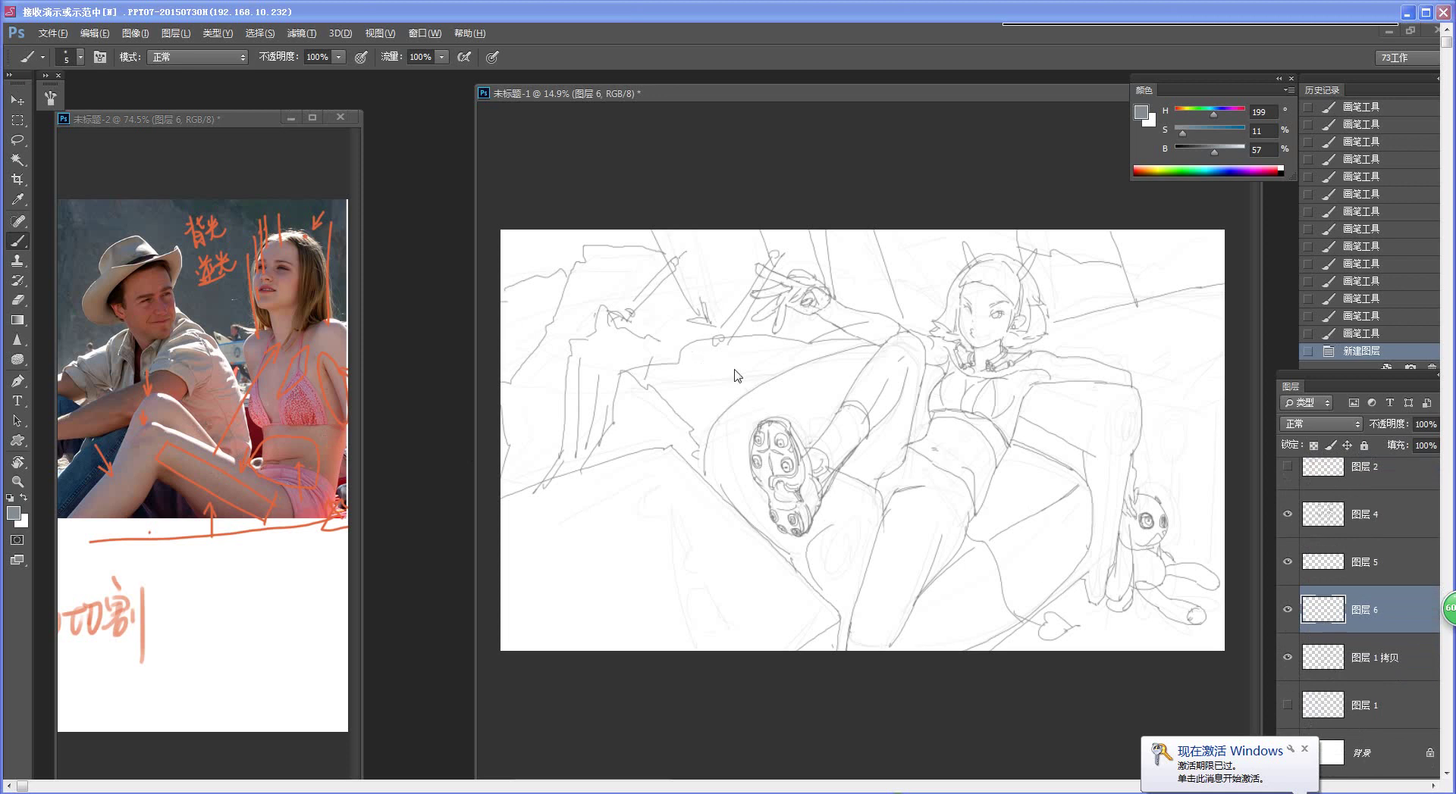
pyautogui.keyDown('alt'); pyautogui.rightClick(701, 368); pyautogui.keyUp('alt')
pyautogui.moveTo(492, 161)
pyautogui.mouseDown()
pyautogui.moveTo(504, 306)
pyautogui.moveTo(552, 192)
pyautogui.moveTo(774, 184)
pyautogui.moveTo(497, 298)
pyautogui.moveTo(657, 240)
pyautogui.moveTo(466, 389)
pyautogui.moveTo(629, 297)
pyautogui.moveTo(473, 415)
pyautogui.moveTo(624, 374)
pyautogui.moveTo(667, 308)
pyautogui.mouseUp()
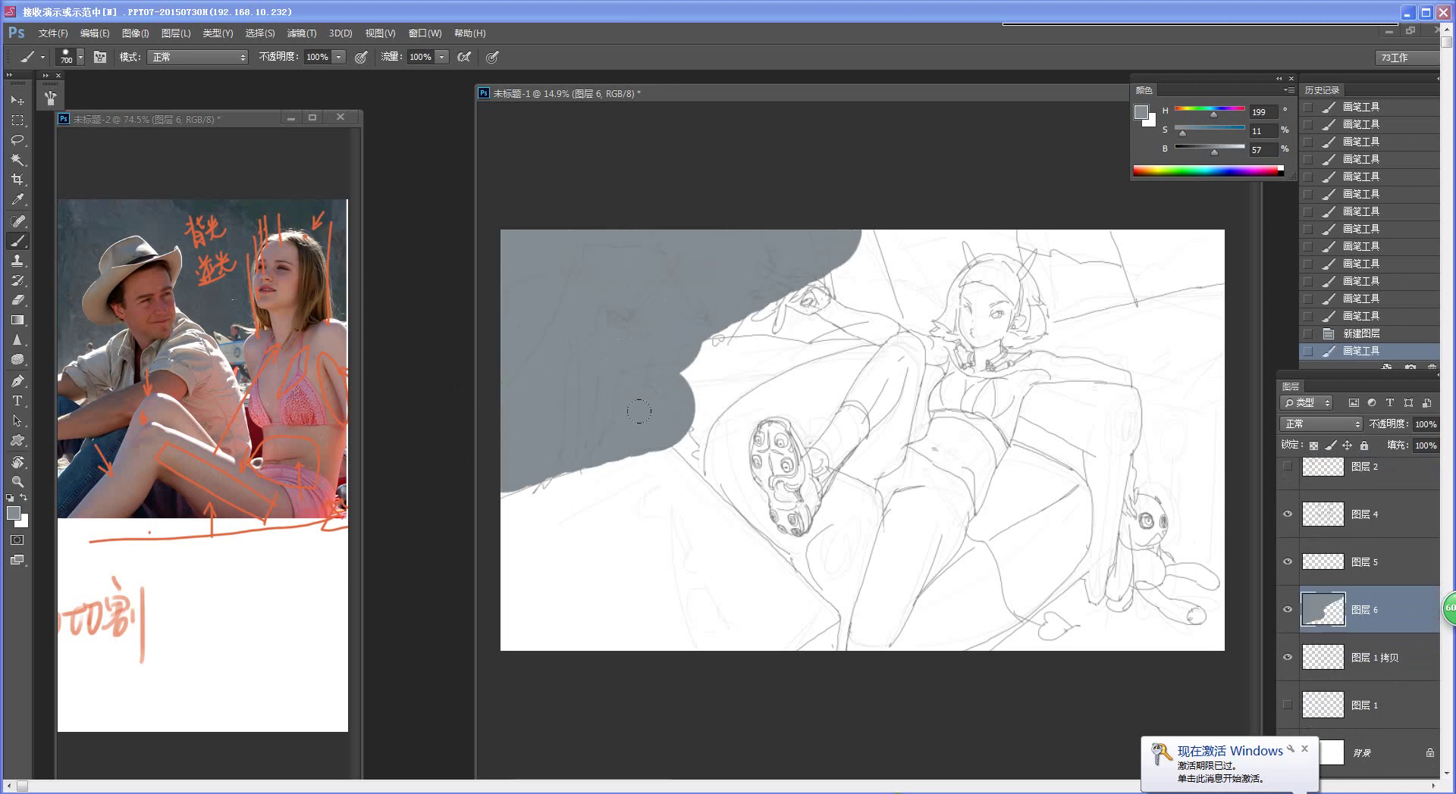
pyautogui.press('[')
pyautogui.moveTo(681, 444)
pyautogui.mouseDown()
pyautogui.moveTo(705, 466)
pyautogui.moveTo(805, 333)
pyautogui.moveTo(705, 409)
pyautogui.mouseUp()
pyautogui.moveTo(759, 365); pyautogui.dragTo(938, 327)
pyautogui.press(']')
pyautogui.moveTo(677, 377)
pyautogui.mouseDown()
pyautogui.moveTo(709, 306)
pyautogui.moveTo(801, 264)
pyautogui.moveTo(707, 357)
pyautogui.moveTo(793, 266)
pyautogui.moveTo(831, 257)
pyautogui.moveTo(890, 287)
pyautogui.moveTo(914, 268)
pyautogui.moveTo(911, 301)
pyautogui.moveTo(876, 292)
pyautogui.moveTo(908, 259)
pyautogui.mouseUp()
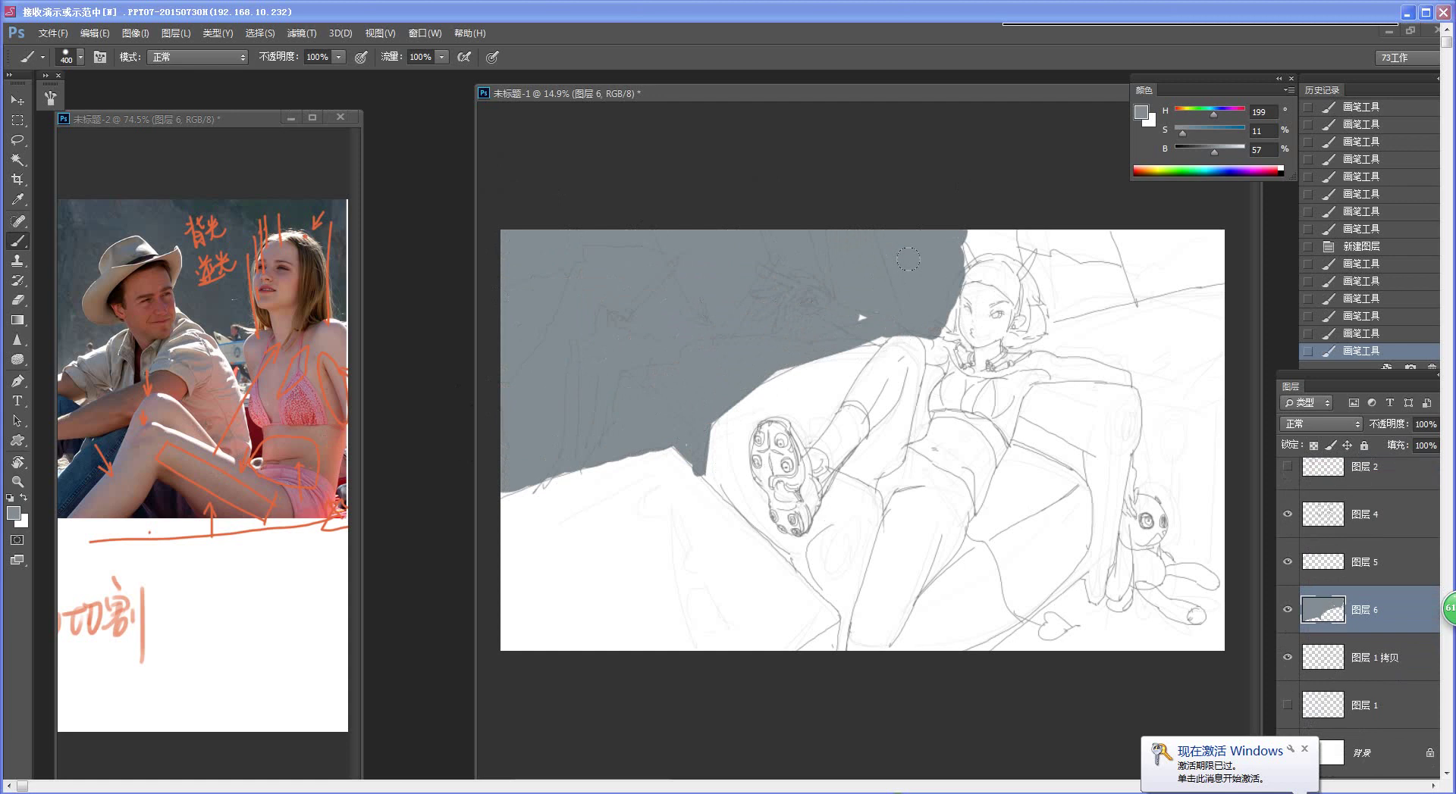
# Step: Continue the blue-grey fill behind the head to the right canvas edge and touch up gaps with a smaller brush
pyautogui.moveTo(996, 234)
pyautogui.mouseDown()
pyautogui.moveTo(931, 278)
pyautogui.moveTo(1142, 248)
pyautogui.moveTo(927, 310)
pyautogui.moveTo(1218, 258)
pyautogui.mouseUp()
pyautogui.moveTo(930, 250); pyautogui.dragTo(1202, 227)
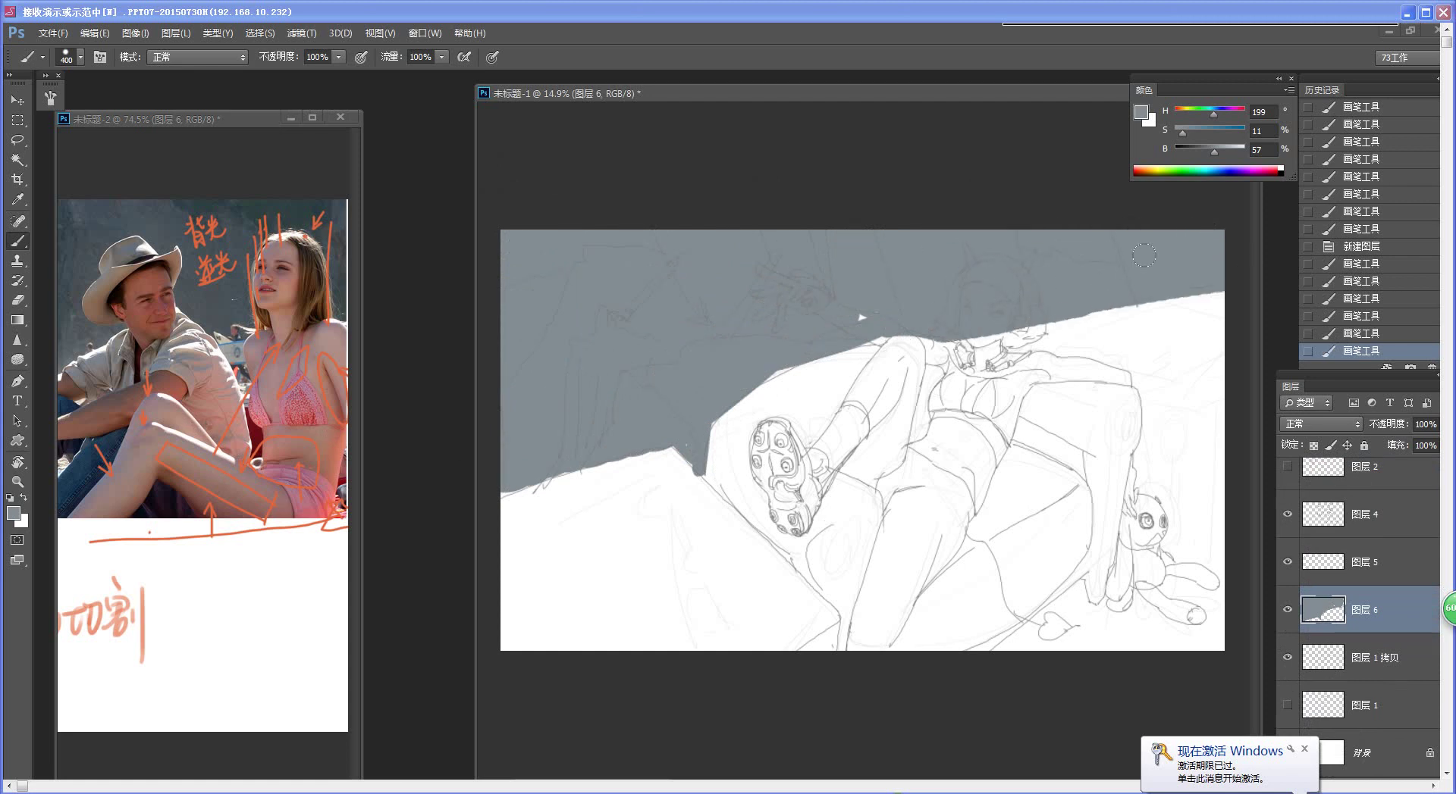
pyautogui.press('[')
pyautogui.moveTo(800, 330); pyautogui.dragTo(777, 337)
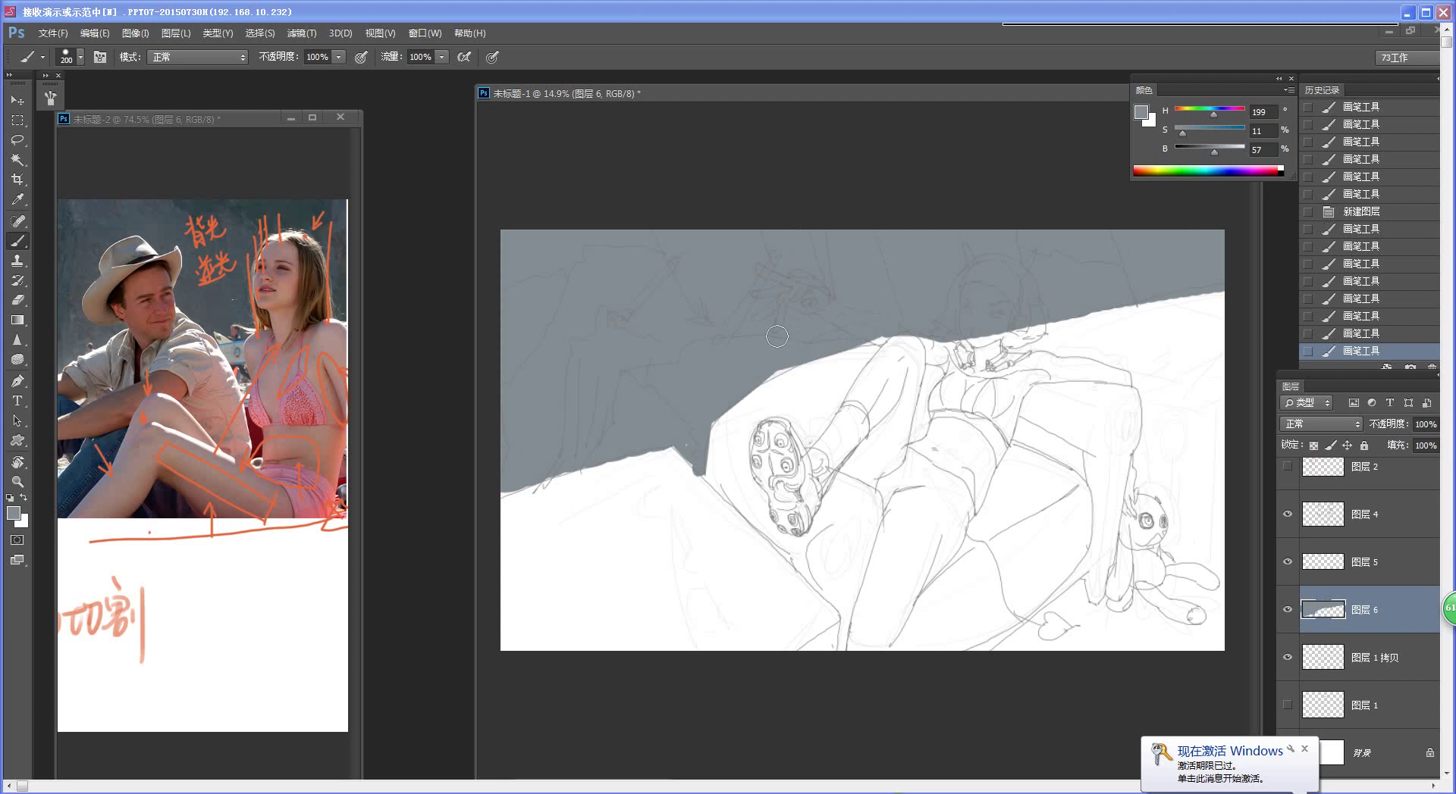
pyautogui.hotkey('ctrl', 'space')
pyautogui.moveTo(844, 397)
pyautogui.mouseDown()
pyautogui.moveTo(791, 434)
pyautogui.moveTo(835, 426)
pyautogui.mouseUp()
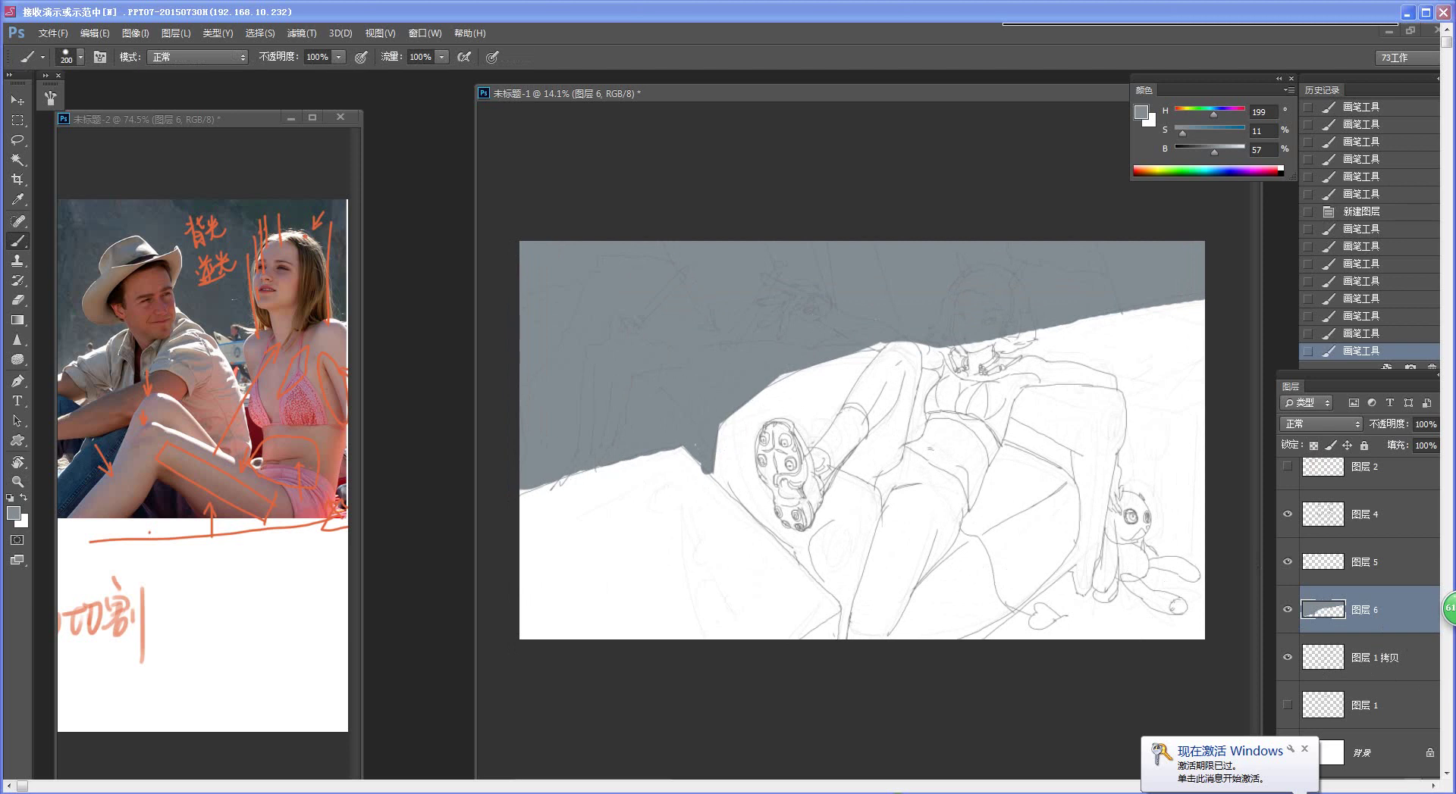
# Step: Create a new layer above the blue-grey fill and paint the lower-left foreground block in olive-grey #717068
pyautogui.hotkey('ctrl', 'shift', 'alt', 'n')
pyautogui.press('n')
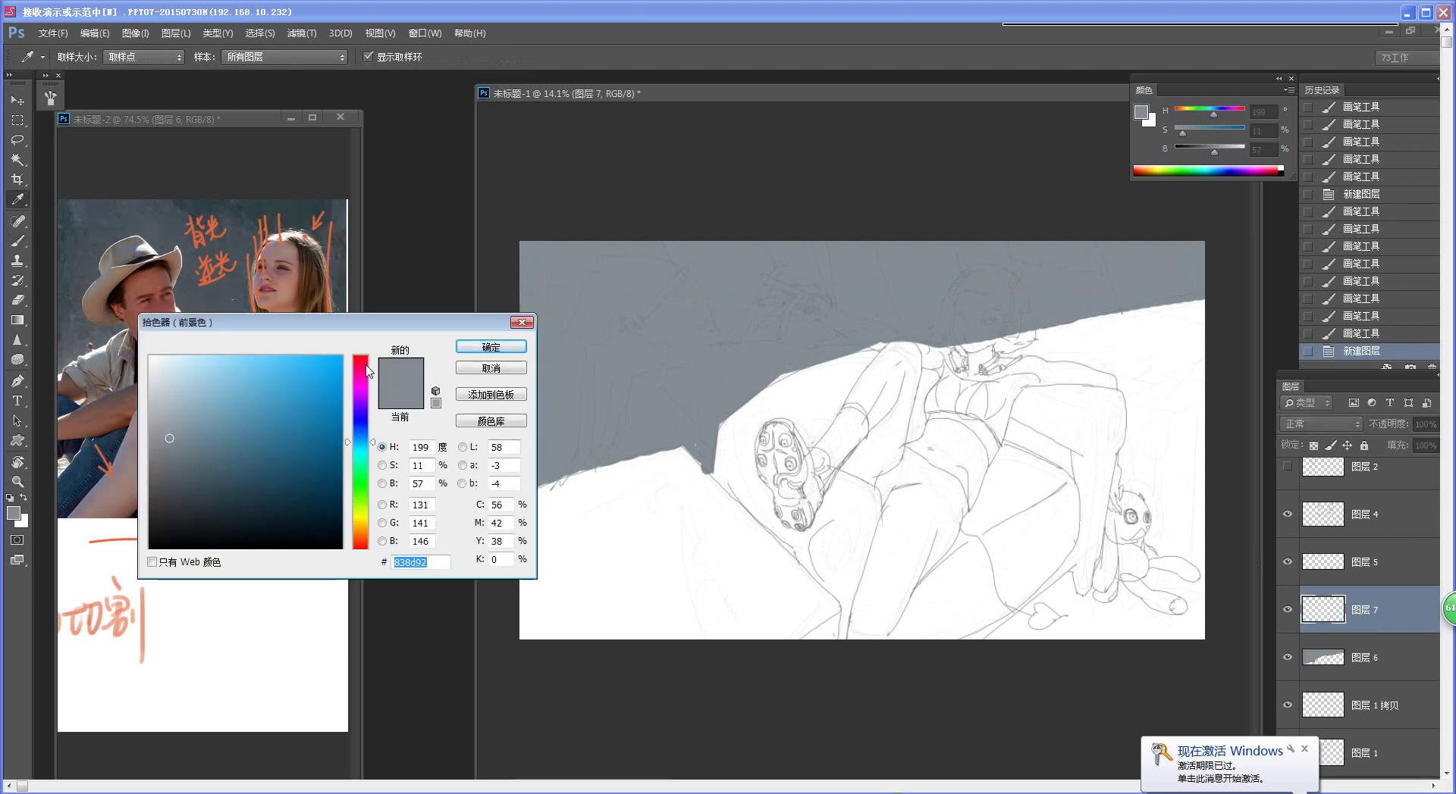
pyautogui.click(166, 463)
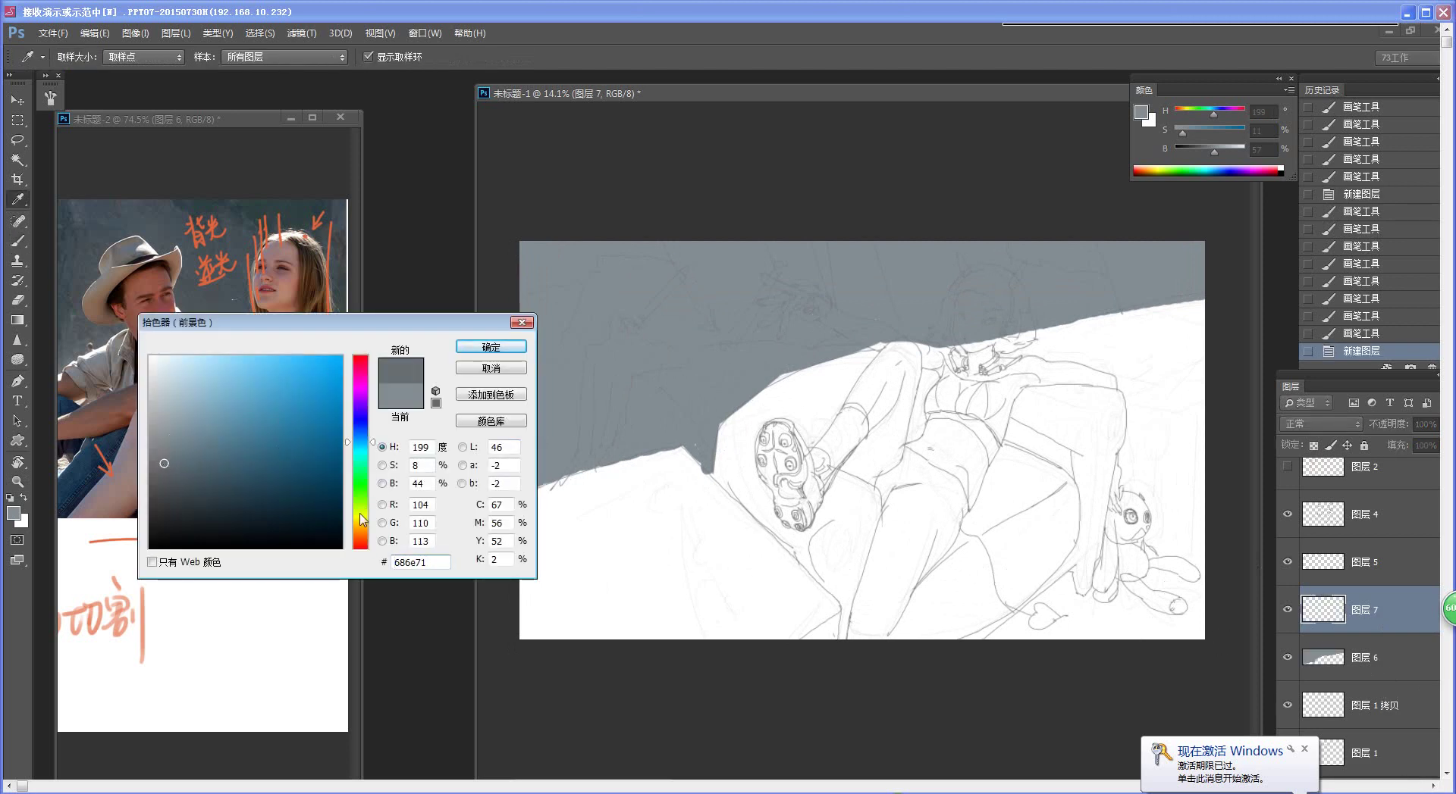
pyautogui.click(362, 521)
pyautogui.click(491, 346)
pyautogui.press('b')
pyautogui.moveTo(524, 507)
pyautogui.mouseDown()
pyautogui.moveTo(655, 452)
pyautogui.moveTo(832, 617)
pyautogui.moveTo(657, 468)
pyautogui.moveTo(743, 573)
pyautogui.moveTo(633, 476)
pyautogui.moveTo(703, 579)
pyautogui.moveTo(708, 642)
pyautogui.moveTo(628, 562)
pyautogui.moveTo(631, 662)
pyautogui.moveTo(533, 550)
pyautogui.moveTo(516, 627)
pyautogui.mouseUp()
pyautogui.moveTo(725, 487); pyautogui.dragTo(705, 499)
# Step: Set the foreground colour to salmon red (H 3, S 43, B 83) and paint the sofa's back, armrest and lower-left edge
pyautogui.press('n')
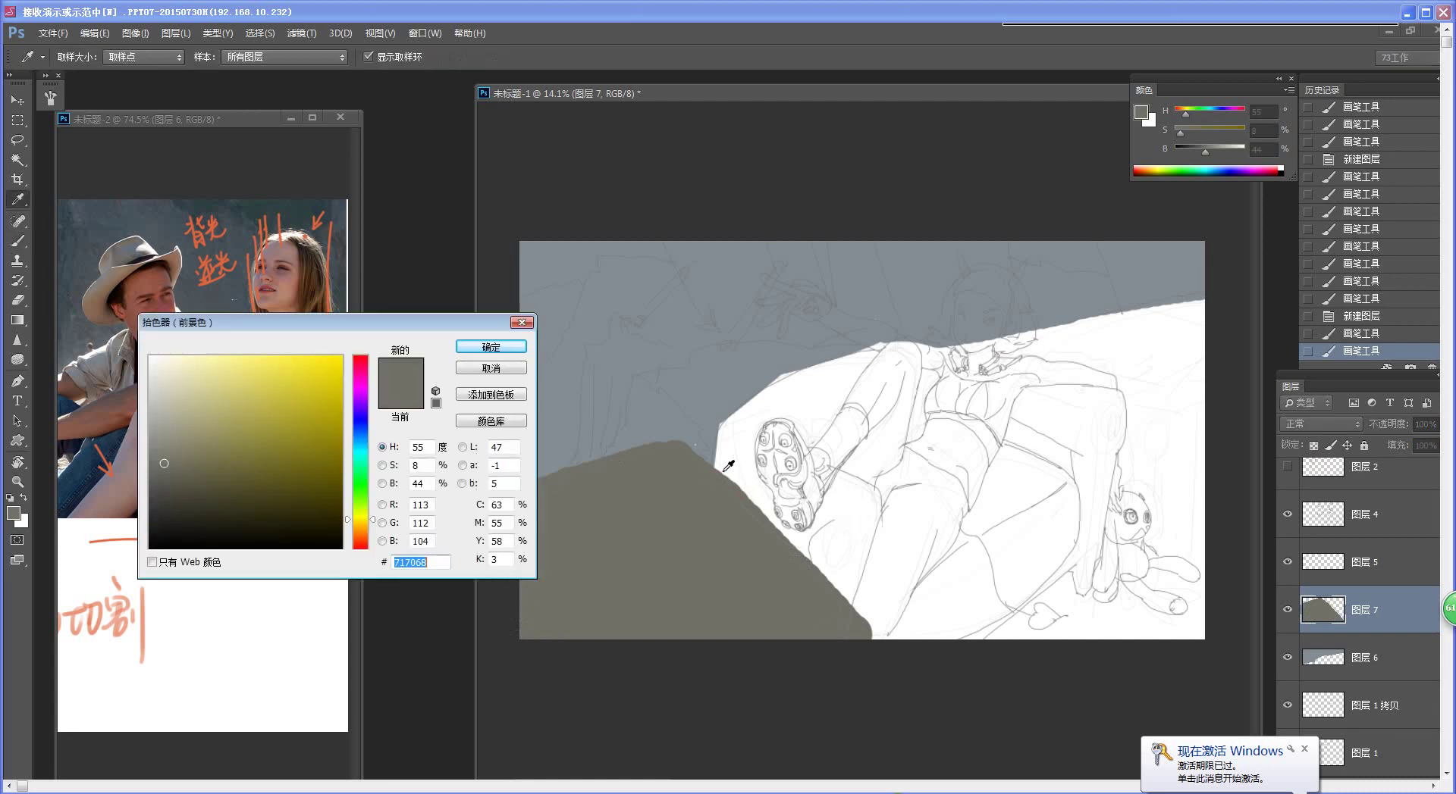
pyautogui.moveTo(377, 520); pyautogui.dragTo(364, 547)
pyautogui.moveTo(229, 393); pyautogui.dragTo(231, 388)
pyautogui.click(490, 347)
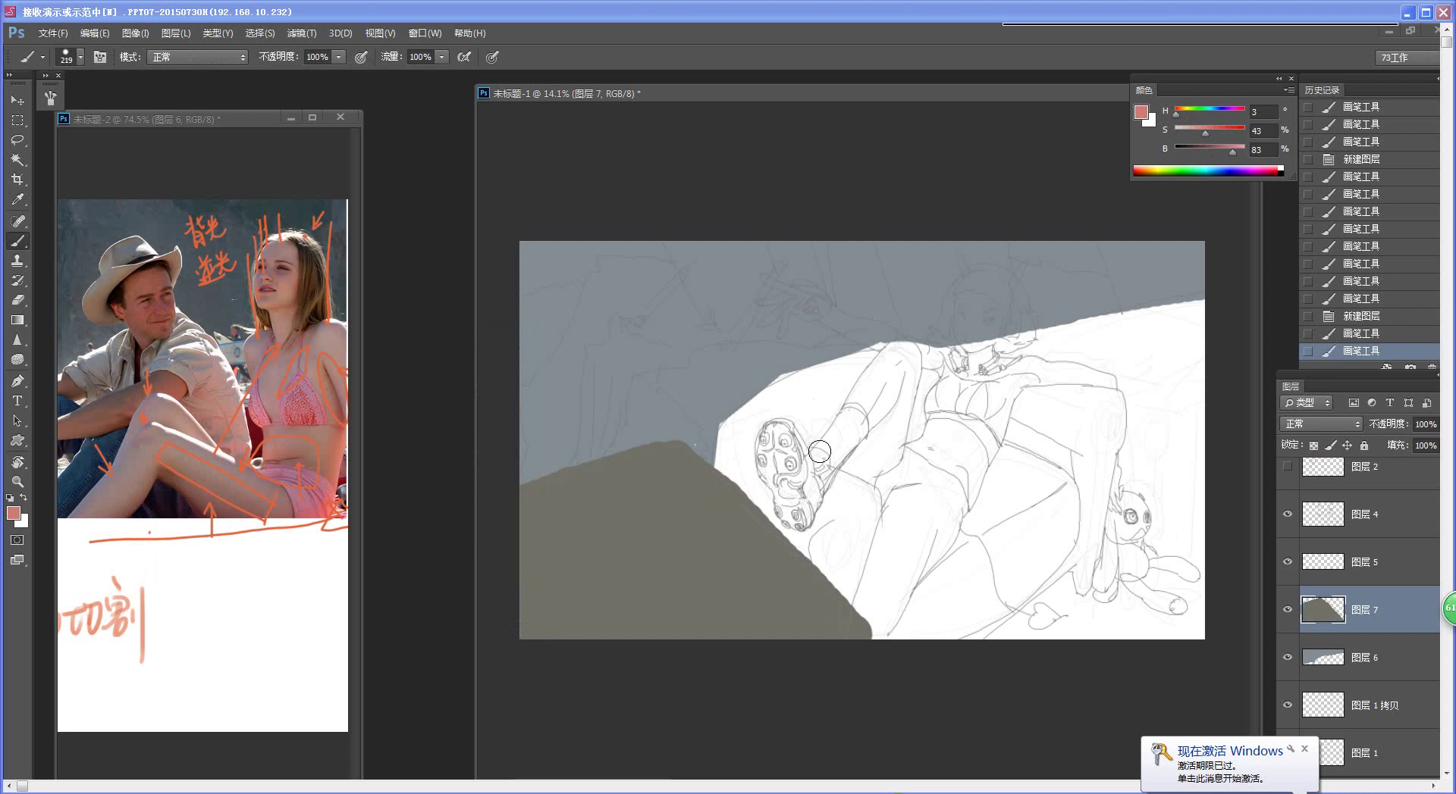
pyautogui.moveTo(729, 423)
pyautogui.mouseDown()
pyautogui.moveTo(730, 468)
pyautogui.moveTo(883, 642)
pyautogui.moveTo(749, 412)
pyautogui.moveTo(789, 383)
pyautogui.moveTo(917, 347)
pyautogui.moveTo(1111, 399)
pyautogui.moveTo(1083, 571)
pyautogui.moveTo(1083, 448)
pyautogui.mouseUp()
pyautogui.moveTo(1001, 390)
pyautogui.mouseDown()
pyautogui.moveTo(1100, 432)
pyautogui.moveTo(1092, 409)
pyautogui.mouseUp()
pyautogui.keyDown('alt'); pyautogui.rightClick(853, 436); pyautogui.keyUp('alt')
pyautogui.moveTo(772, 482)
pyautogui.mouseDown()
pyautogui.moveTo(741, 440)
pyautogui.moveTo(897, 358)
pyautogui.moveTo(769, 448)
pyautogui.moveTo(885, 383)
pyautogui.moveTo(972, 379)
pyautogui.moveTo(927, 363)
pyautogui.mouseUp()
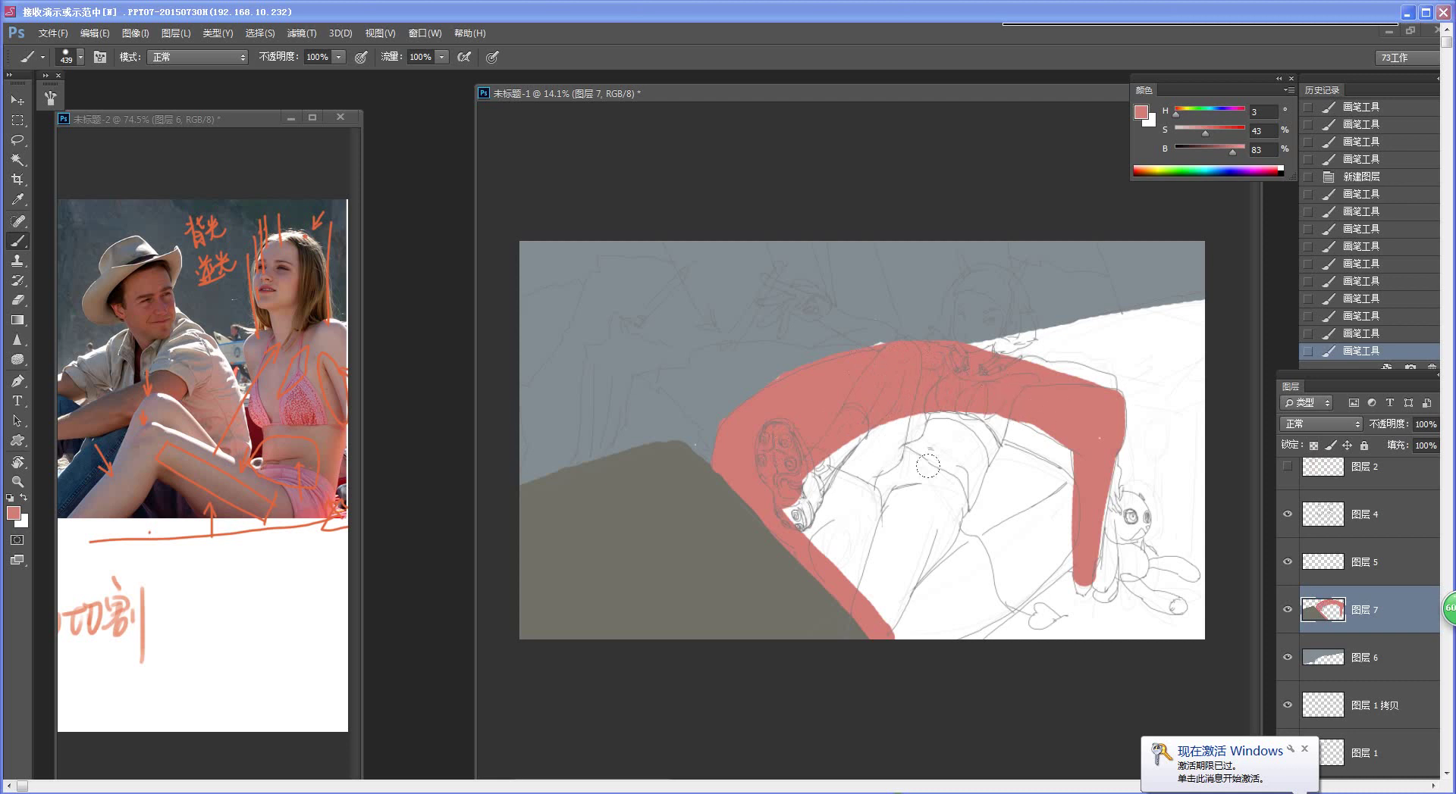
# Step: Fill the sofa seat and the area under the figure's legs with the salmon red, using a smaller brush along the edges
pyautogui.moveTo(856, 443)
pyautogui.mouseDown()
pyautogui.moveTo(803, 493)
pyautogui.moveTo(874, 587)
pyautogui.moveTo(814, 458)
pyautogui.moveTo(847, 439)
pyautogui.moveTo(972, 470)
pyautogui.moveTo(909, 423)
pyautogui.moveTo(1019, 461)
pyautogui.moveTo(1049, 504)
pyautogui.moveTo(987, 584)
pyautogui.moveTo(918, 630)
pyautogui.moveTo(990, 506)
pyautogui.moveTo(861, 491)
pyautogui.moveTo(933, 535)
pyautogui.moveTo(906, 455)
pyautogui.mouseUp()
pyautogui.moveTo(887, 369); pyautogui.dragTo(872, 345)
pyautogui.press('[')
pyautogui.press('[')
pyautogui.press('[')
pyautogui.press('[')
pyautogui.press('[')
pyautogui.press('[')
pyautogui.moveTo(931, 415); pyautogui.dragTo(1069, 489)
pyautogui.moveTo(902, 632); pyautogui.dragTo(917, 646)
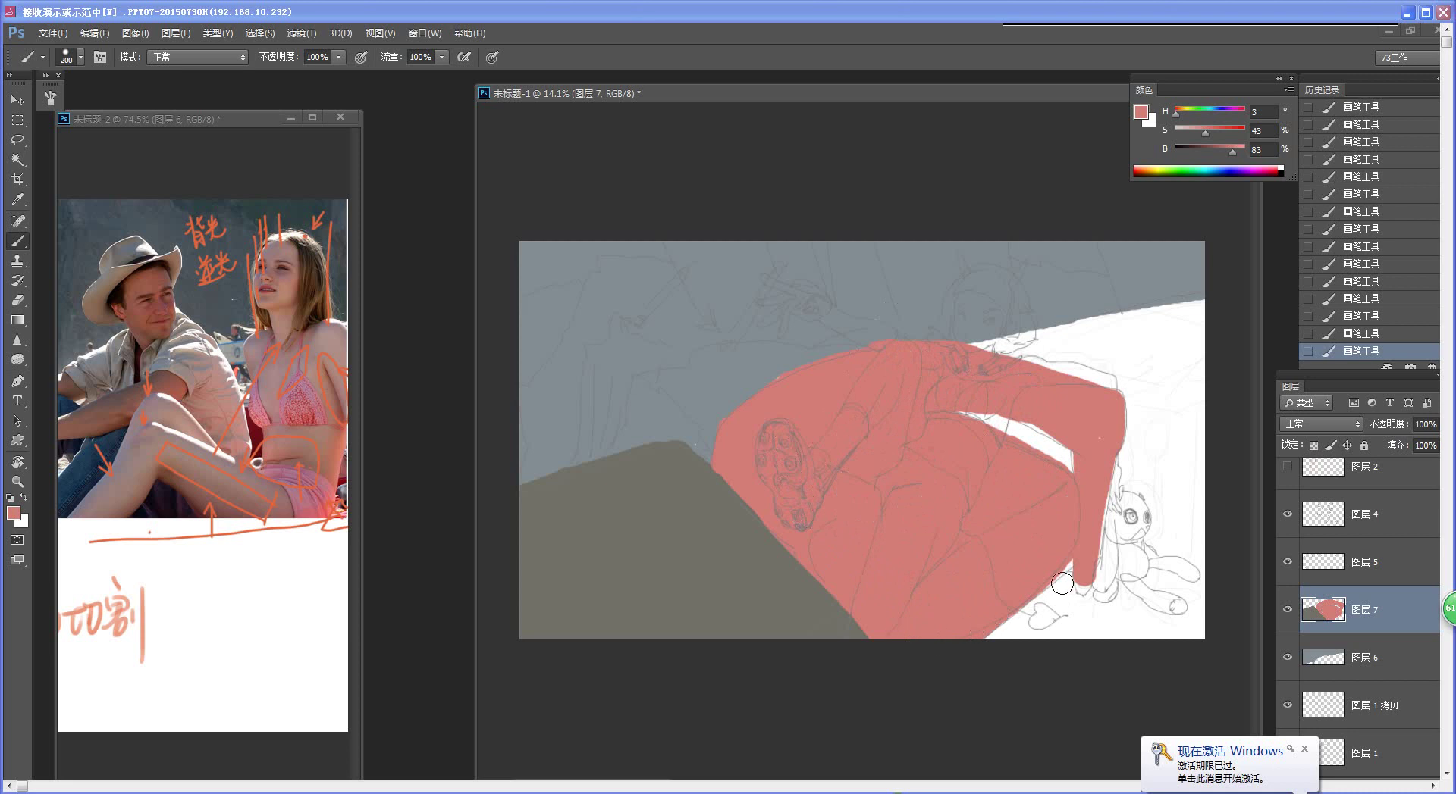
pyautogui.moveTo(1083, 582); pyautogui.dragTo(1087, 573)
# Step: Set the foreground colour to a light grey-green (H 90, S 6, B 64)
pyautogui.keyDown('alt'); pyautogui.click(1064, 314); pyautogui.keyUp('alt')
pyautogui.press('n')
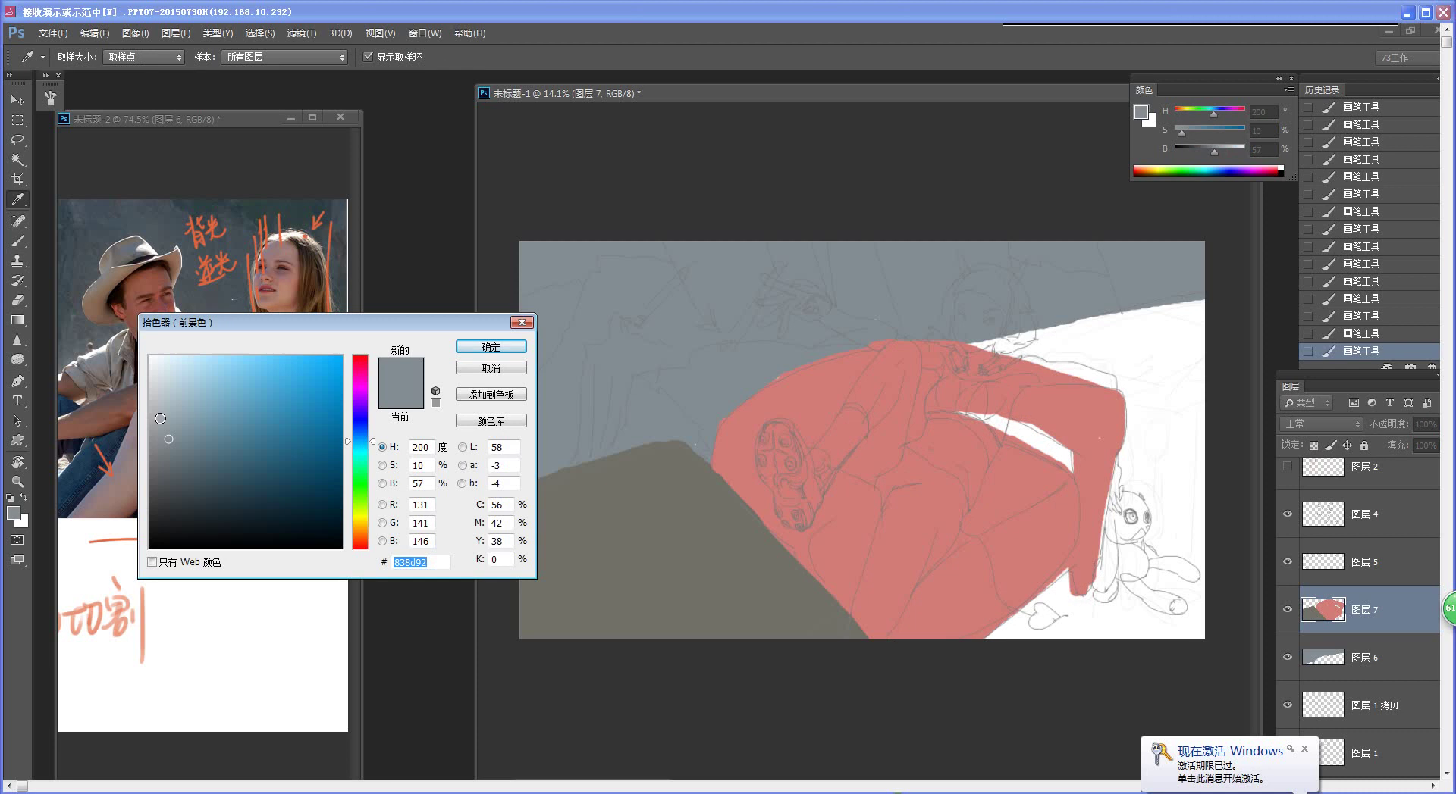
pyautogui.click(169, 415)
pyautogui.click(363, 501)
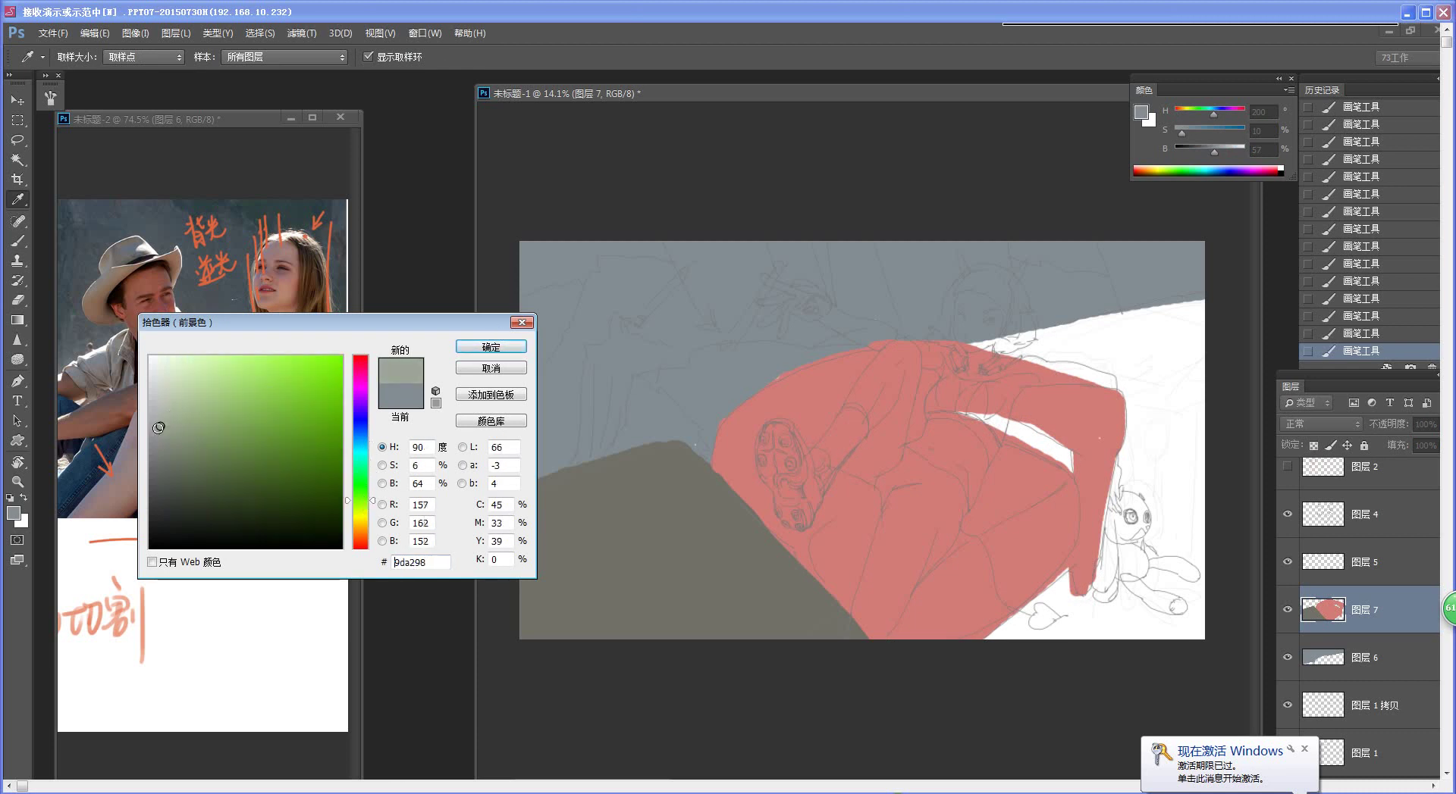
pyautogui.click(490, 346)
pyautogui.moveTo(987, 343); pyautogui.dragTo(1150, 383)
pyautogui.moveTo(1006, 339); pyautogui.dragTo(1234, 294)
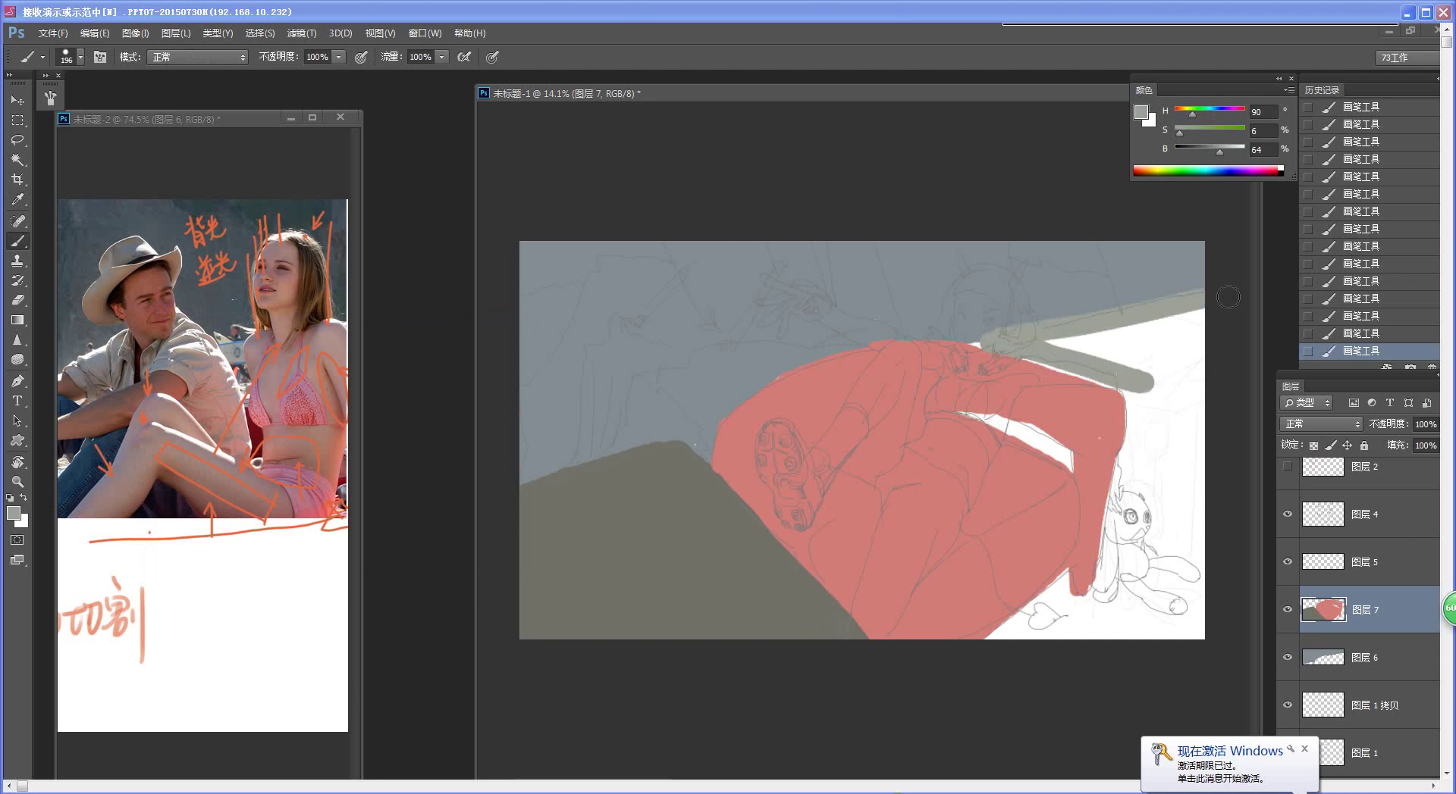
pyautogui.hotkey('ctrl', 'alt', 'z')
pyautogui.hotkey('ctrl', 'alt', 'z')
pyautogui.moveTo(1014, 342); pyautogui.dragTo(1213, 294)
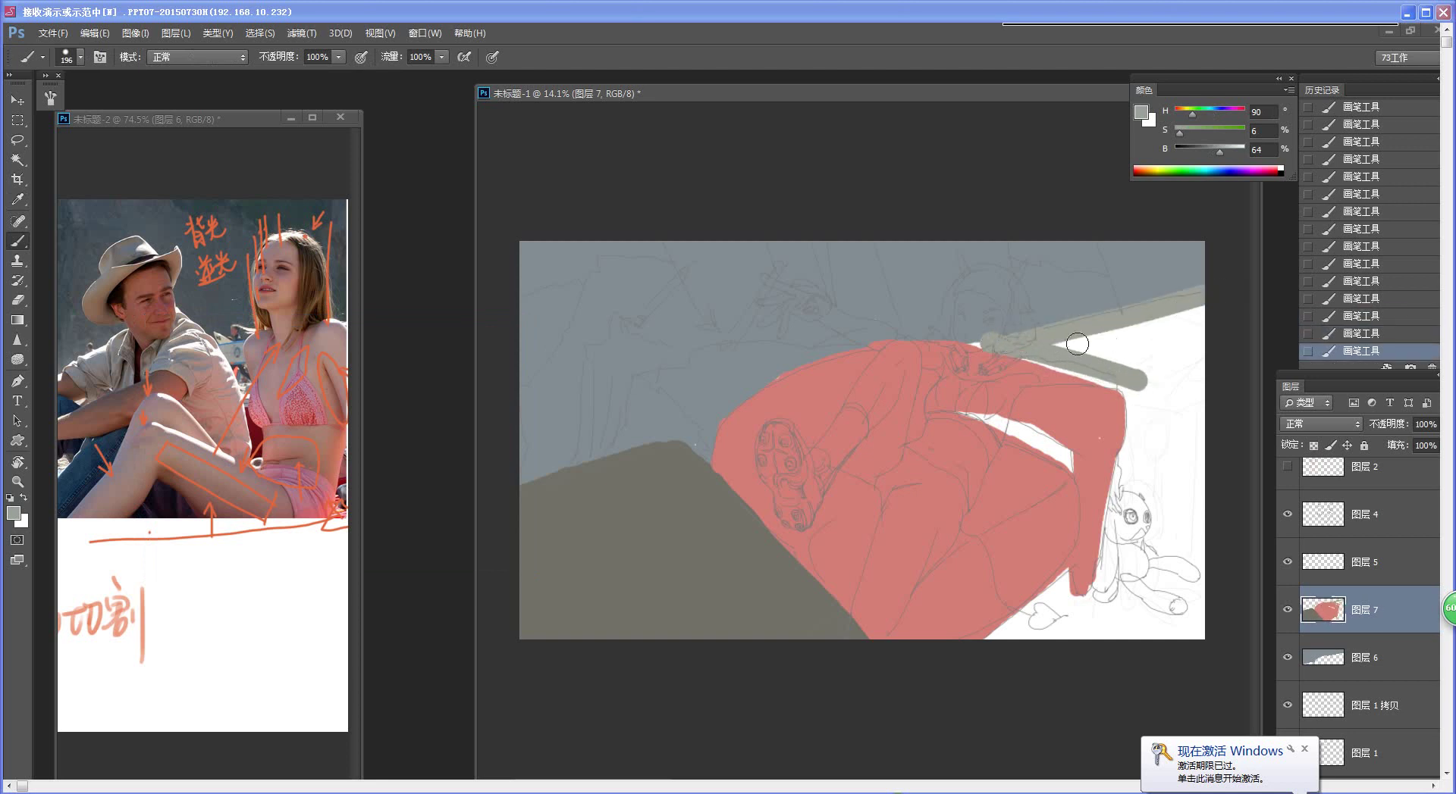
pyautogui.moveTo(1060, 342)
pyautogui.mouseDown()
pyautogui.moveTo(1199, 314)
pyautogui.moveTo(1153, 401)
pyautogui.mouseUp()
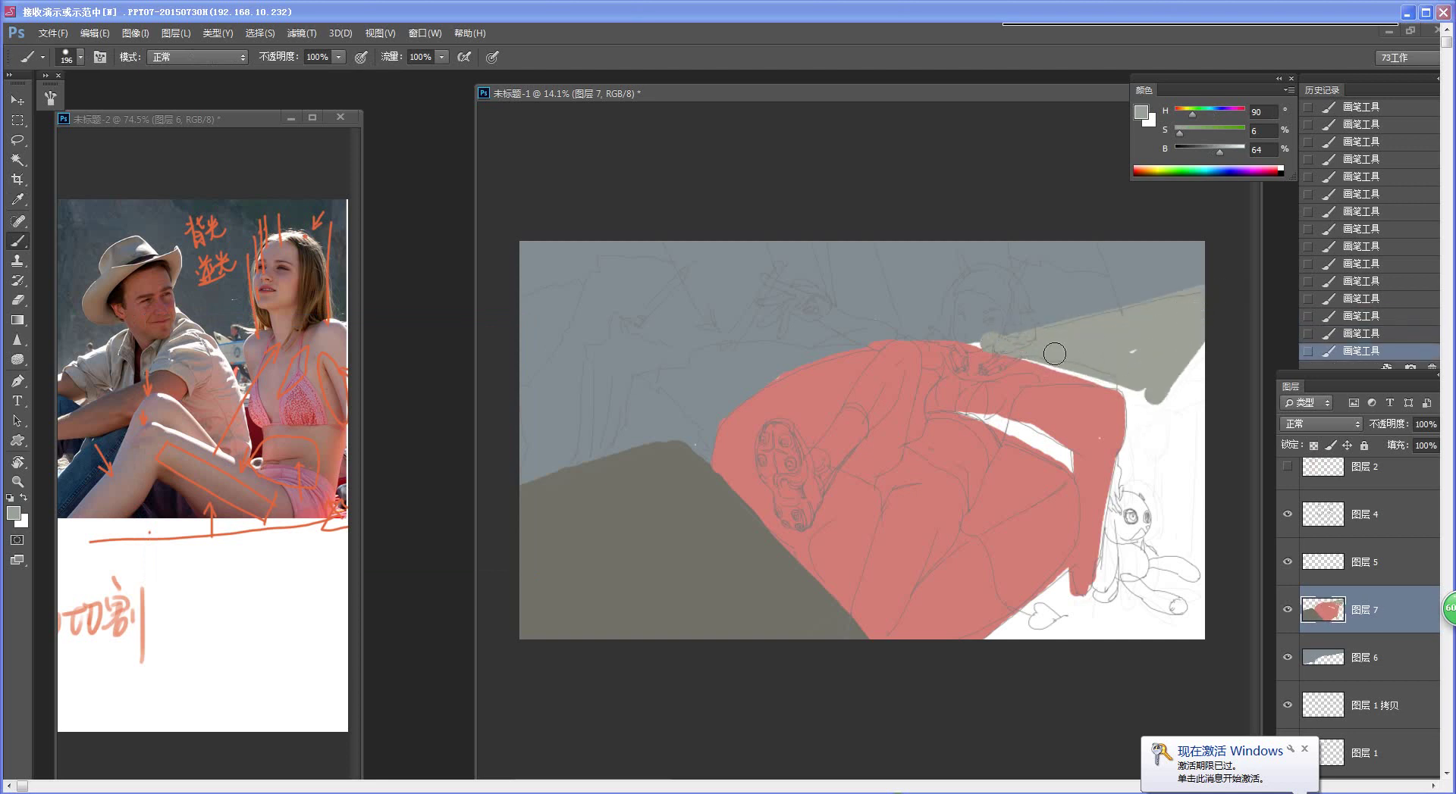
pyautogui.hotkey('ctrl', 'alt', 'z')
pyautogui.hotkey('ctrl', 'alt', 'z')
pyautogui.hotkey('ctrl', 'alt', 'z')
pyautogui.hotkey('ctrl', 'alt', 'z')
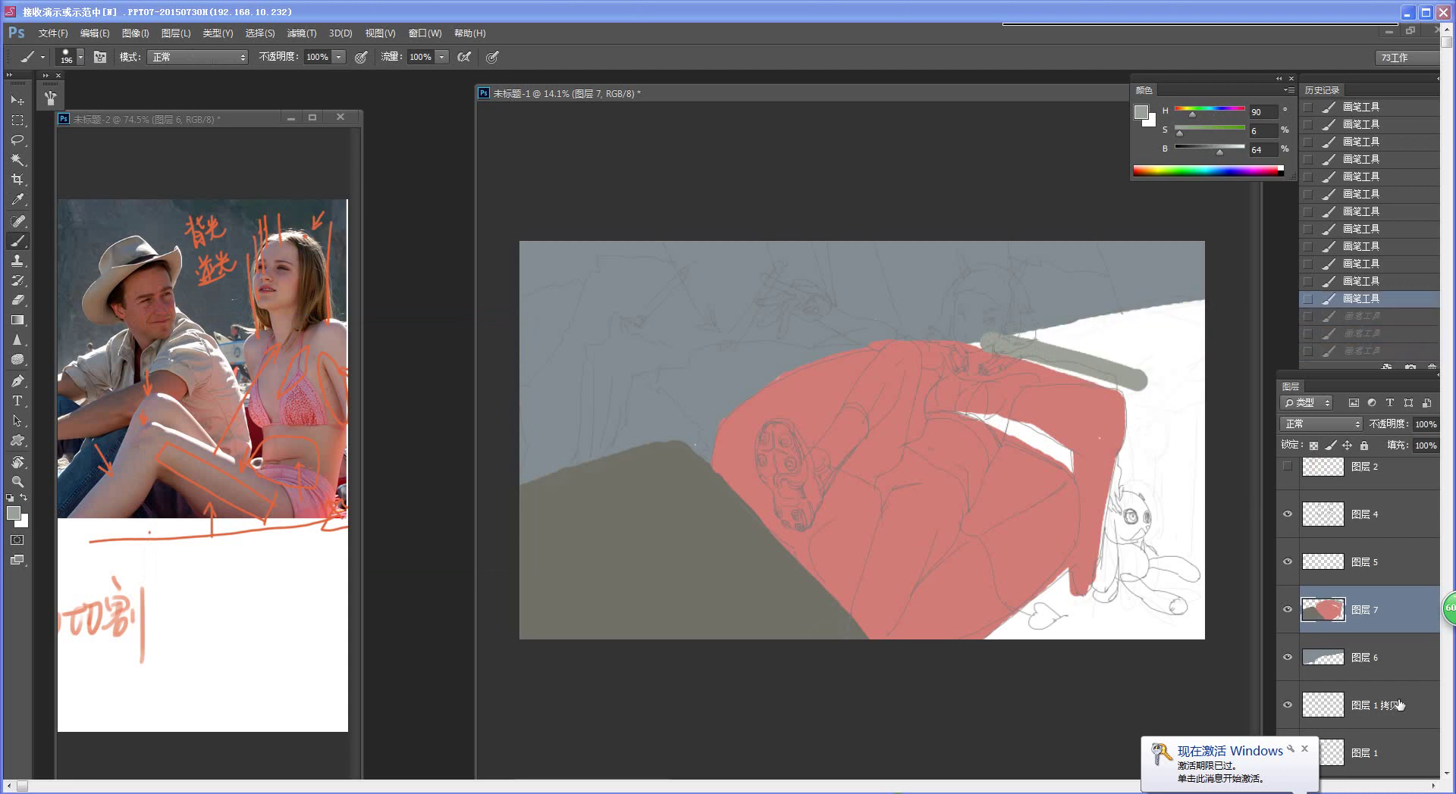
# Step: Create a new layer above the blue-grey background layer, paint the ground around the sofa's right side grey-green, and erase its upper edge to shape
pyautogui.click(1392, 672)
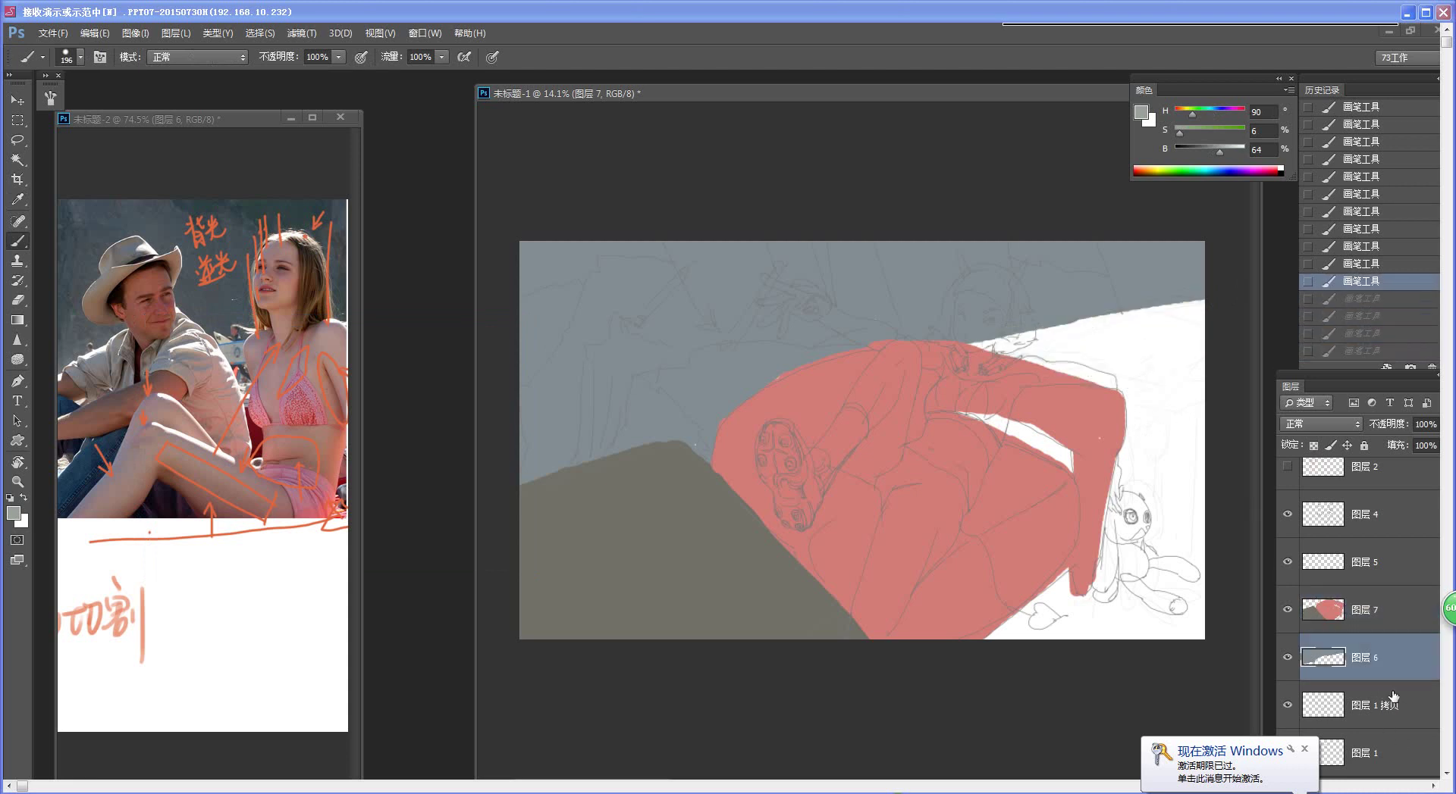
pyautogui.hotkey('ctrl', 'alt', 'shift', 'n')
pyautogui.moveTo(1030, 349)
pyautogui.mouseDown()
pyautogui.moveTo(1026, 449)
pyautogui.moveTo(1024, 345)
pyautogui.moveTo(1148, 321)
pyautogui.moveTo(1043, 340)
pyautogui.moveTo(1060, 332)
pyautogui.moveTo(1079, 474)
pyautogui.moveTo(1147, 330)
pyautogui.moveTo(1147, 496)
pyautogui.moveTo(1198, 328)
pyautogui.moveTo(1175, 489)
pyautogui.moveTo(1122, 551)
pyautogui.moveTo(963, 660)
pyautogui.moveTo(1169, 507)
pyautogui.moveTo(1094, 565)
pyautogui.moveTo(1147, 520)
pyautogui.moveTo(1167, 539)
pyautogui.moveTo(1193, 533)
pyautogui.moveTo(1114, 621)
pyautogui.moveTo(1106, 654)
pyautogui.moveTo(1200, 587)
pyautogui.moveTo(1174, 668)
pyautogui.moveTo(1175, 597)
pyautogui.mouseUp()
pyautogui.moveTo(1181, 378); pyautogui.dragTo(1203, 568)
pyautogui.press('e')
pyautogui.moveTo(1025, 338)
pyautogui.mouseDown()
pyautogui.moveTo(1208, 289)
pyautogui.moveTo(1044, 336)
pyautogui.moveTo(1216, 301)
pyautogui.mouseUp()
pyautogui.moveTo(1104, 312)
pyautogui.mouseDown()
pyautogui.moveTo(1195, 298)
pyautogui.moveTo(1180, 343)
pyautogui.mouseUp()
pyautogui.press('b')
# Step: Fill the white gaps behind the armrest and beside the grey-green area with sampled blue-grey on the blue-grey background layer
pyautogui.hotkey('ctrl', 'space')
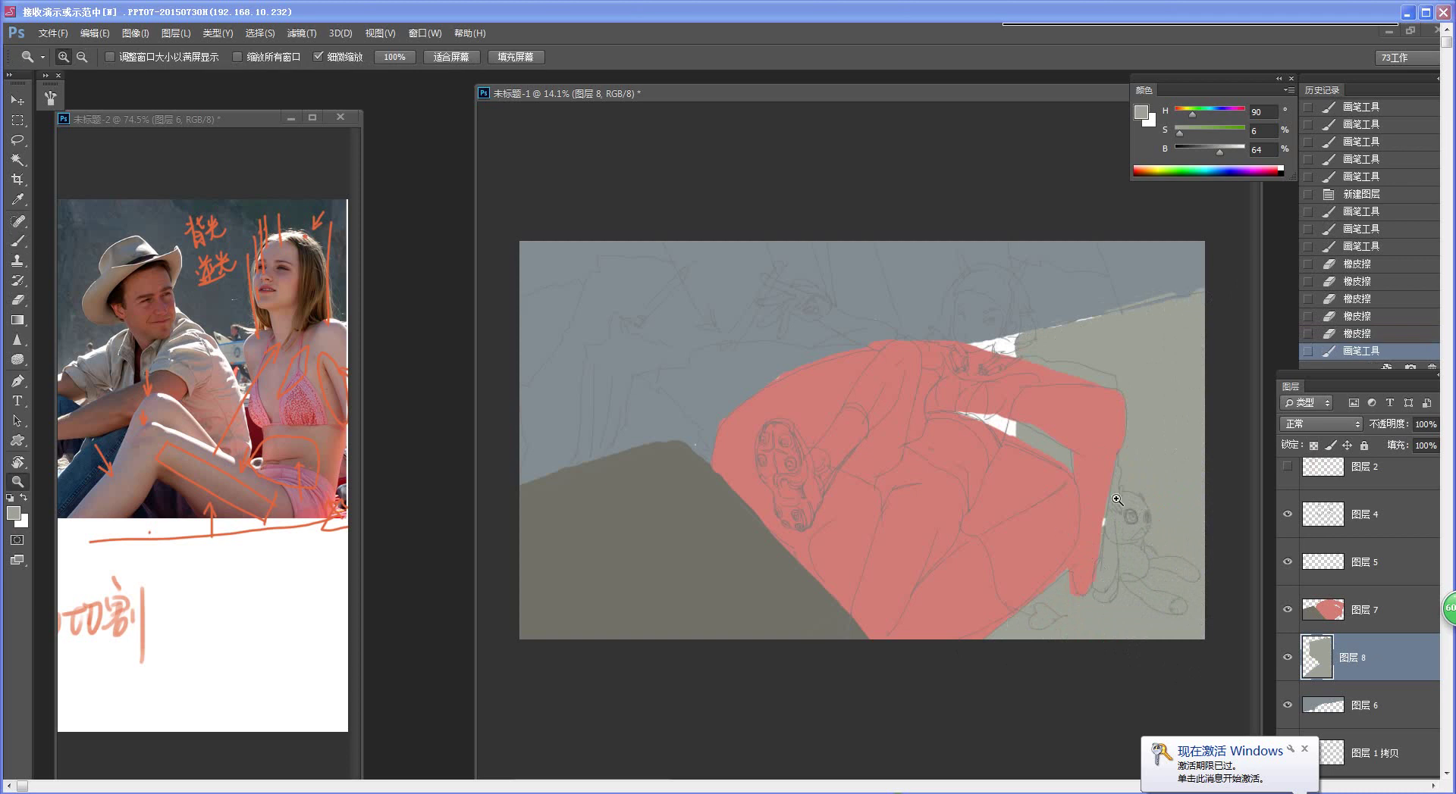
pyautogui.moveTo(1110, 380)
pyautogui.mouseDown()
pyautogui.moveTo(1085, 413)
pyautogui.moveTo(1100, 438)
pyautogui.moveTo(1138, 439)
pyautogui.mouseUp()
pyautogui.hotkey('ctrl', 'space')
pyautogui.press('b')
pyautogui.click(1368, 709)
pyautogui.keyDown('alt'); pyautogui.click(1088, 241); pyautogui.keyUp('alt')
pyautogui.moveTo(1008, 330)
pyautogui.mouseDown()
pyautogui.moveTo(978, 413)
pyautogui.moveTo(1026, 369)
pyautogui.mouseUp()
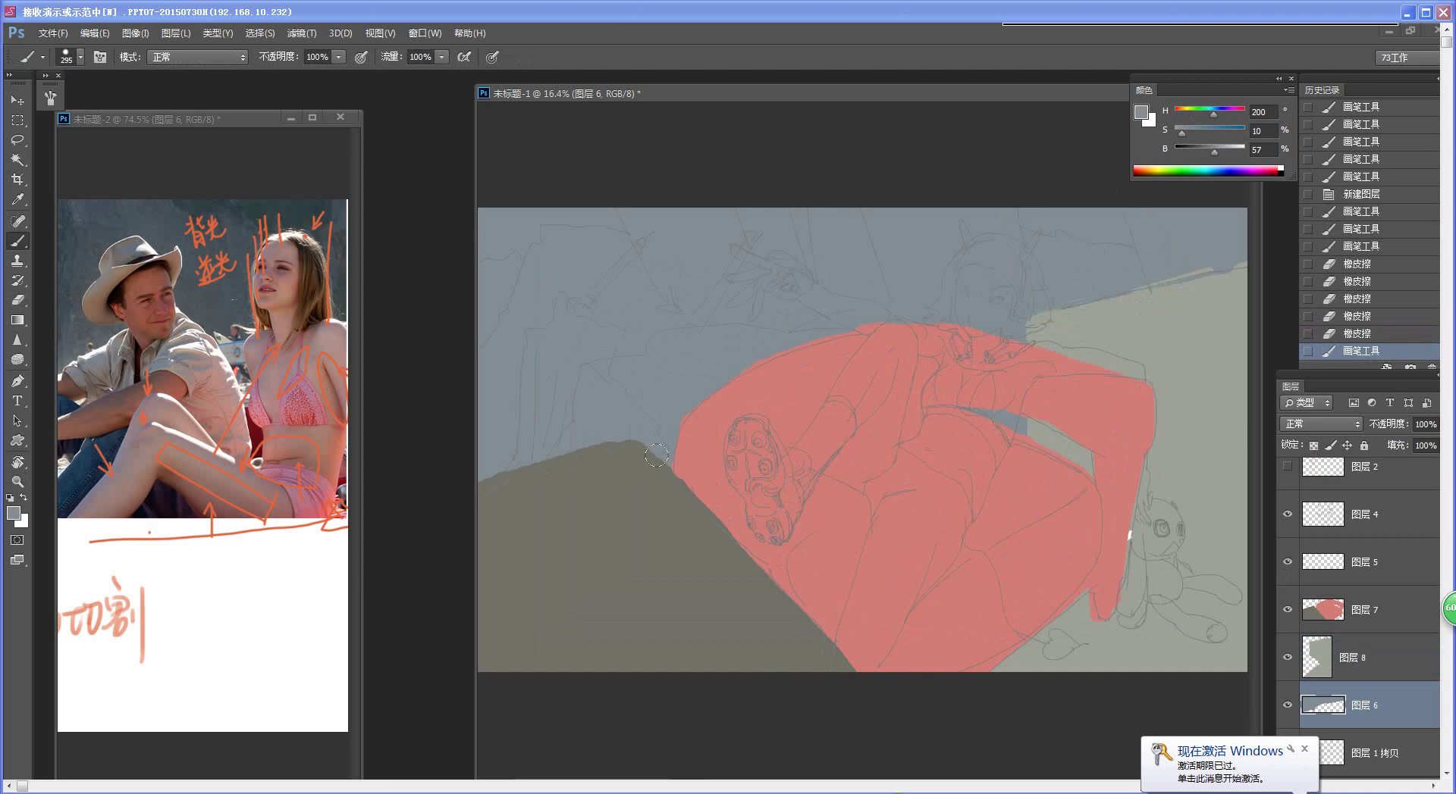
pyautogui.moveTo(1062, 462); pyautogui.dragTo(1042, 478)
pyautogui.hotkey('ctrl', 'space')
pyautogui.hotkey('ctrl', 'space')
pyautogui.moveTo(1050, 371); pyautogui.dragTo(993, 361)
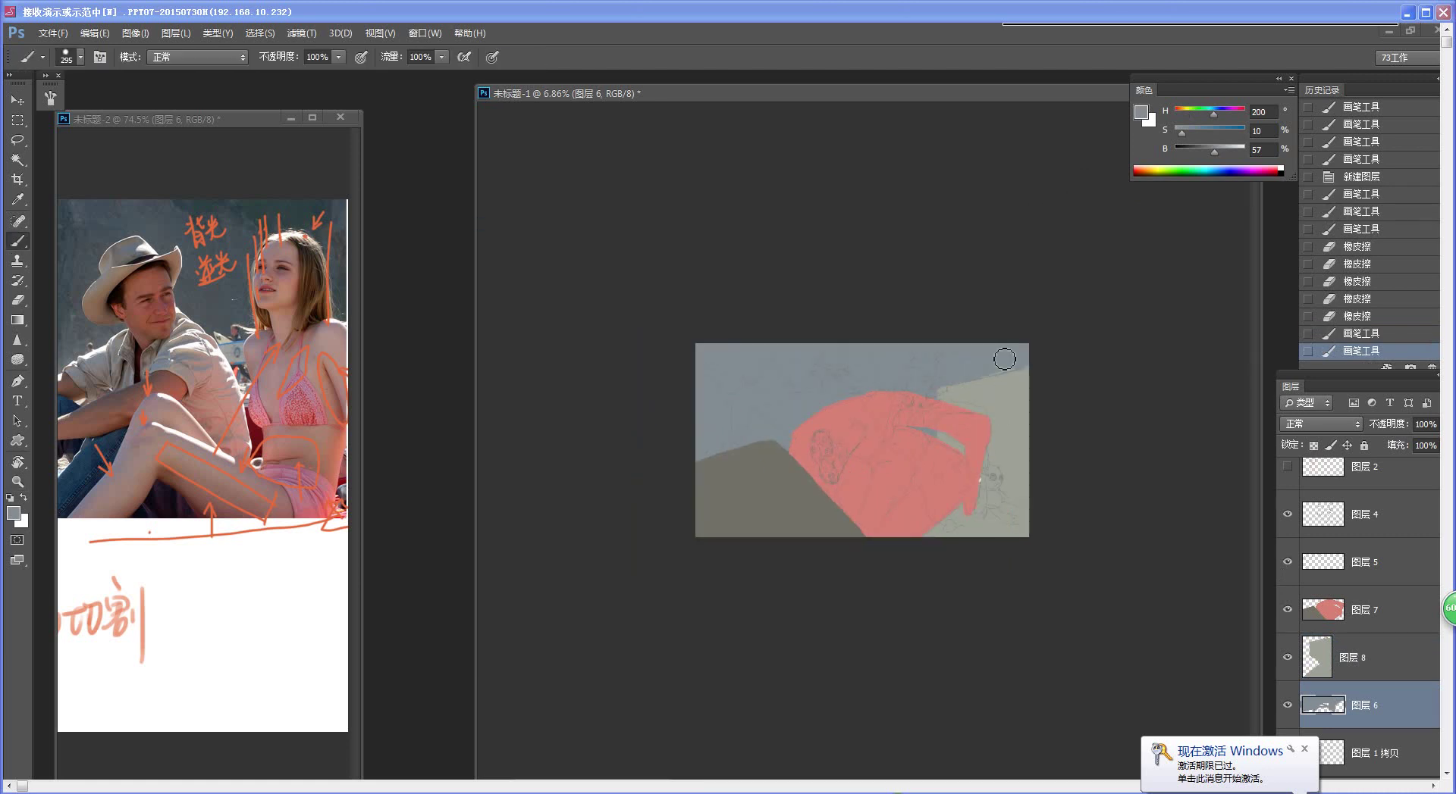
pyautogui.hotkey('ctrl', 'space')
pyautogui.click(972, 412)
pyautogui.click(972, 412)
pyautogui.click(962, 394)
pyautogui.press('b')
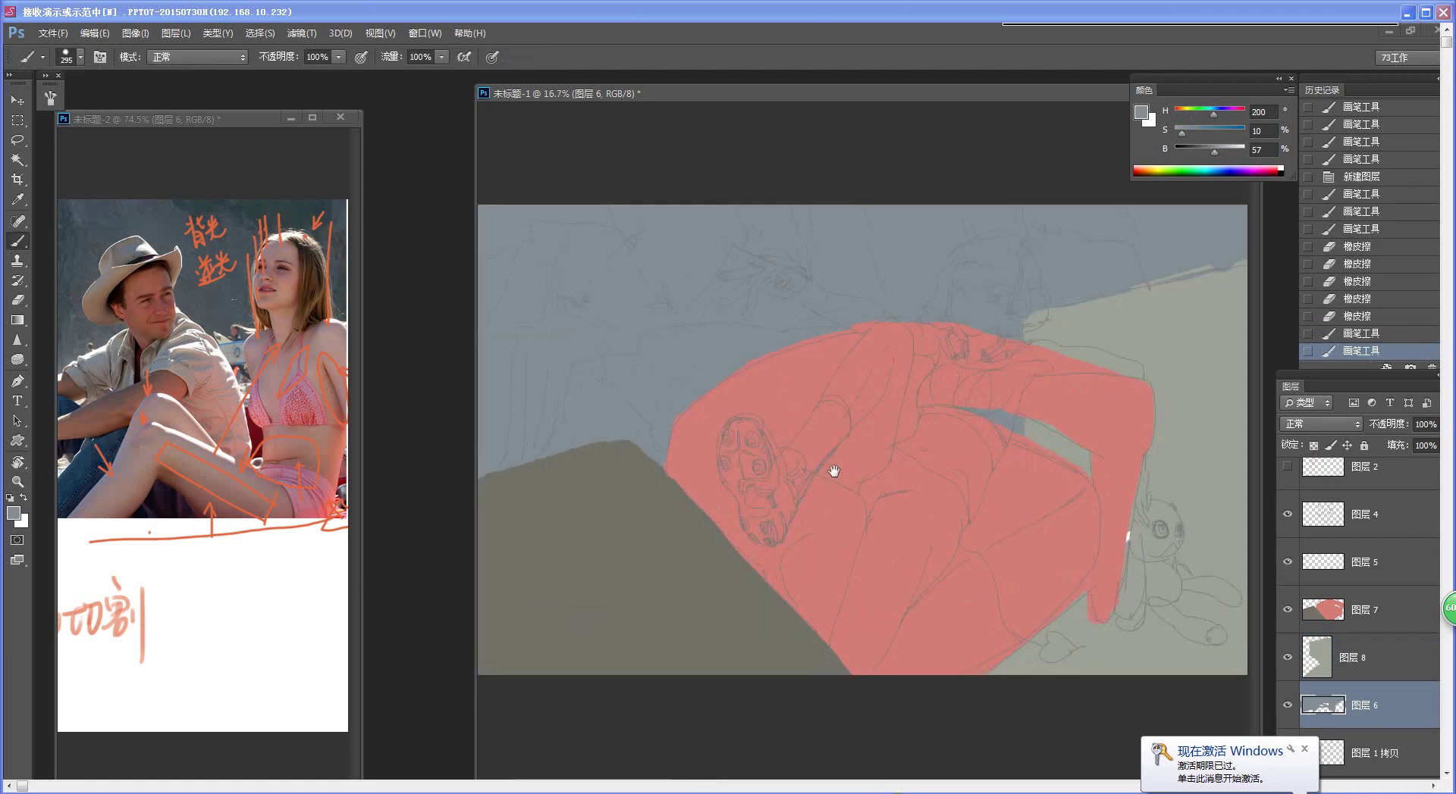
# Step: Bring the mountain photo into view in the reference document
pyautogui.hotkey('ctrl', 'space')
pyautogui.moveTo(834, 472)
pyautogui.mouseDown()
pyautogui.moveTo(933, 478)
pyautogui.moveTo(937, 497)
pyautogui.mouseUp()
pyautogui.click(199, 421)
pyautogui.moveTo(199, 421); pyautogui.dragTo(315, 405)
pyautogui.moveTo(144, 413); pyautogui.dragTo(322, 420)
pyautogui.moveTo(114, 421); pyautogui.dragTo(303, 426)
pyautogui.moveTo(137, 429); pyautogui.dragTo(259, 432)
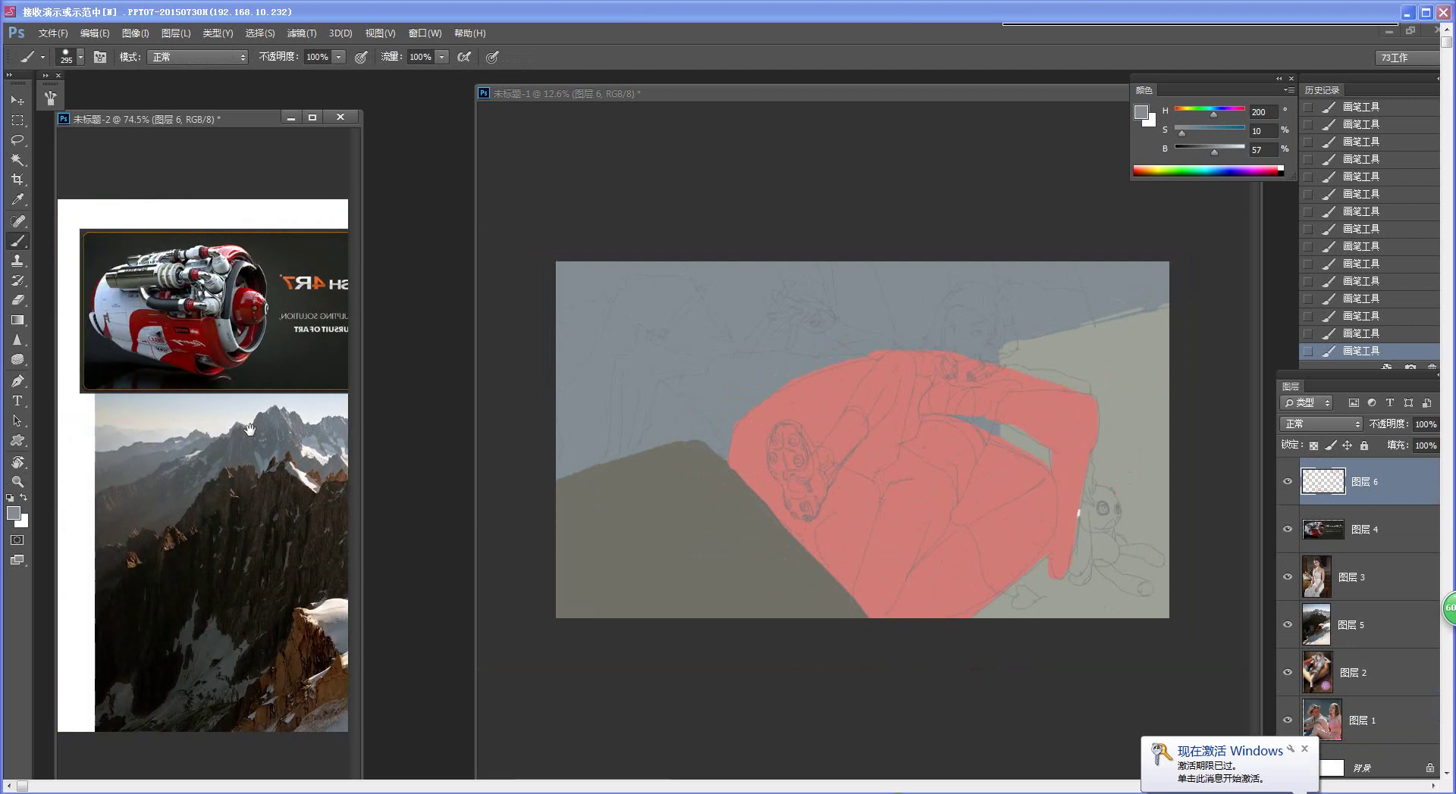
# Step: Set the foreground colour to pale grey (H 165, S 4, B 80) and paint the sky along the drawing's upper edge
pyautogui.press('n')
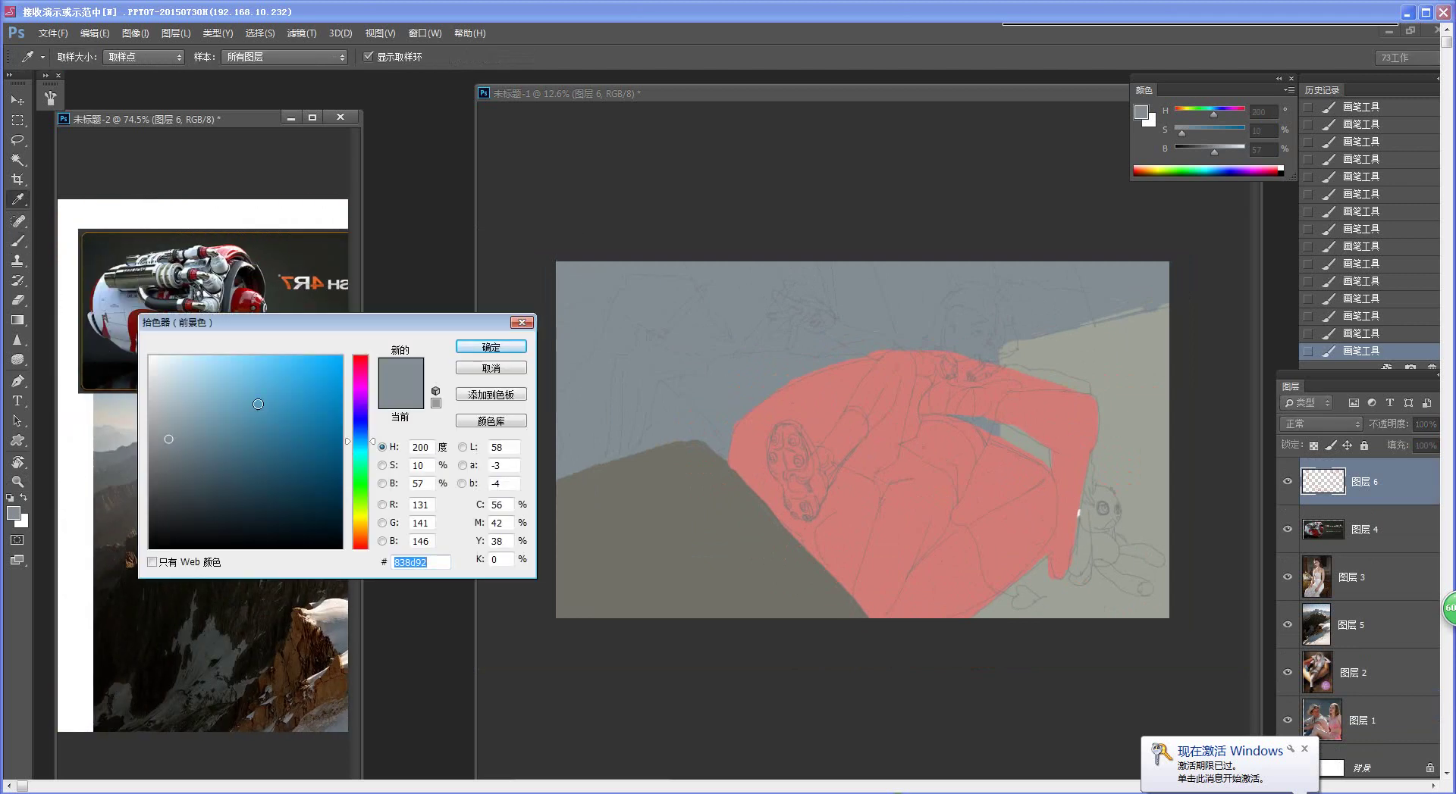
pyautogui.click(160, 394)
pyautogui.moveTo(158, 394); pyautogui.dragTo(156, 395)
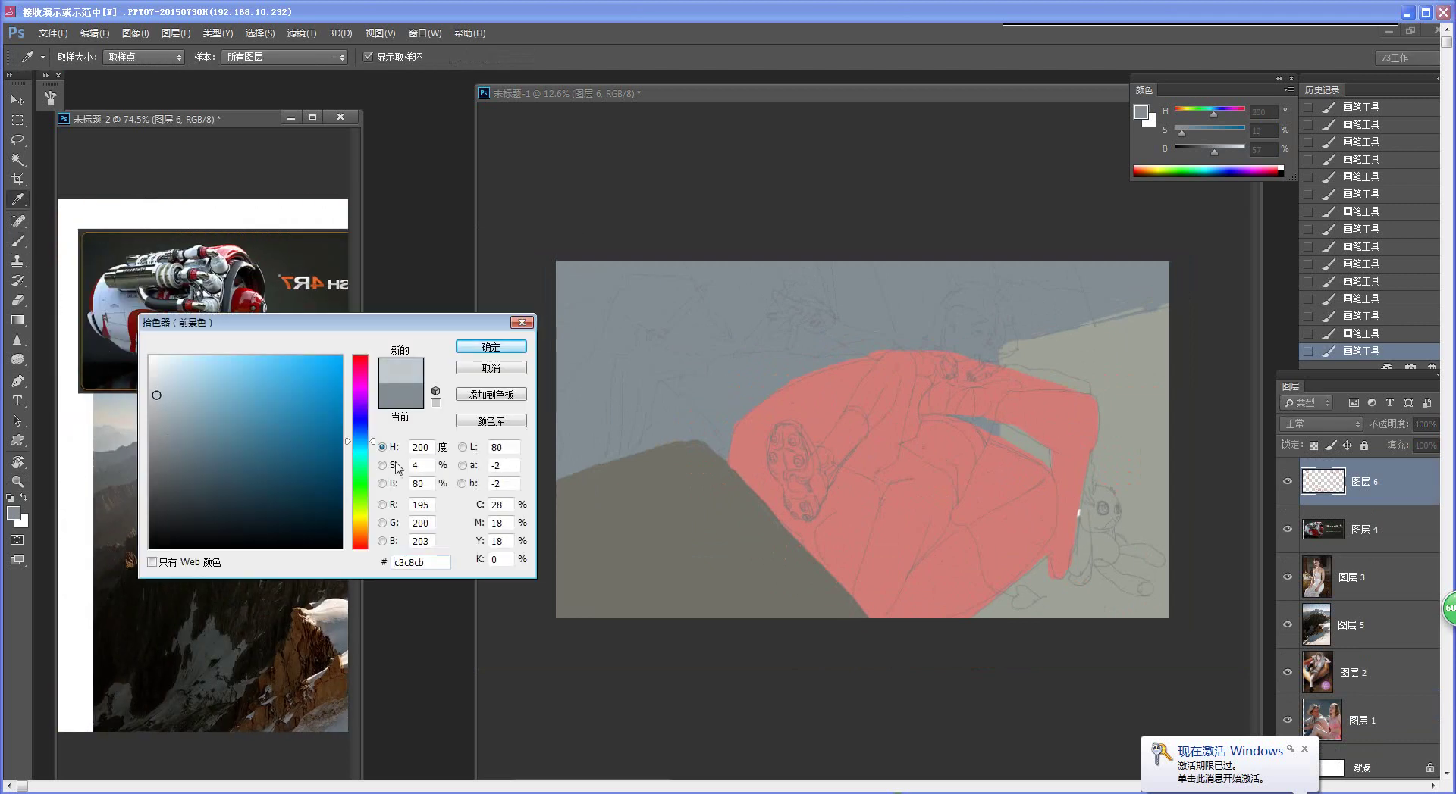
pyautogui.moveTo(376, 442); pyautogui.dragTo(373, 457)
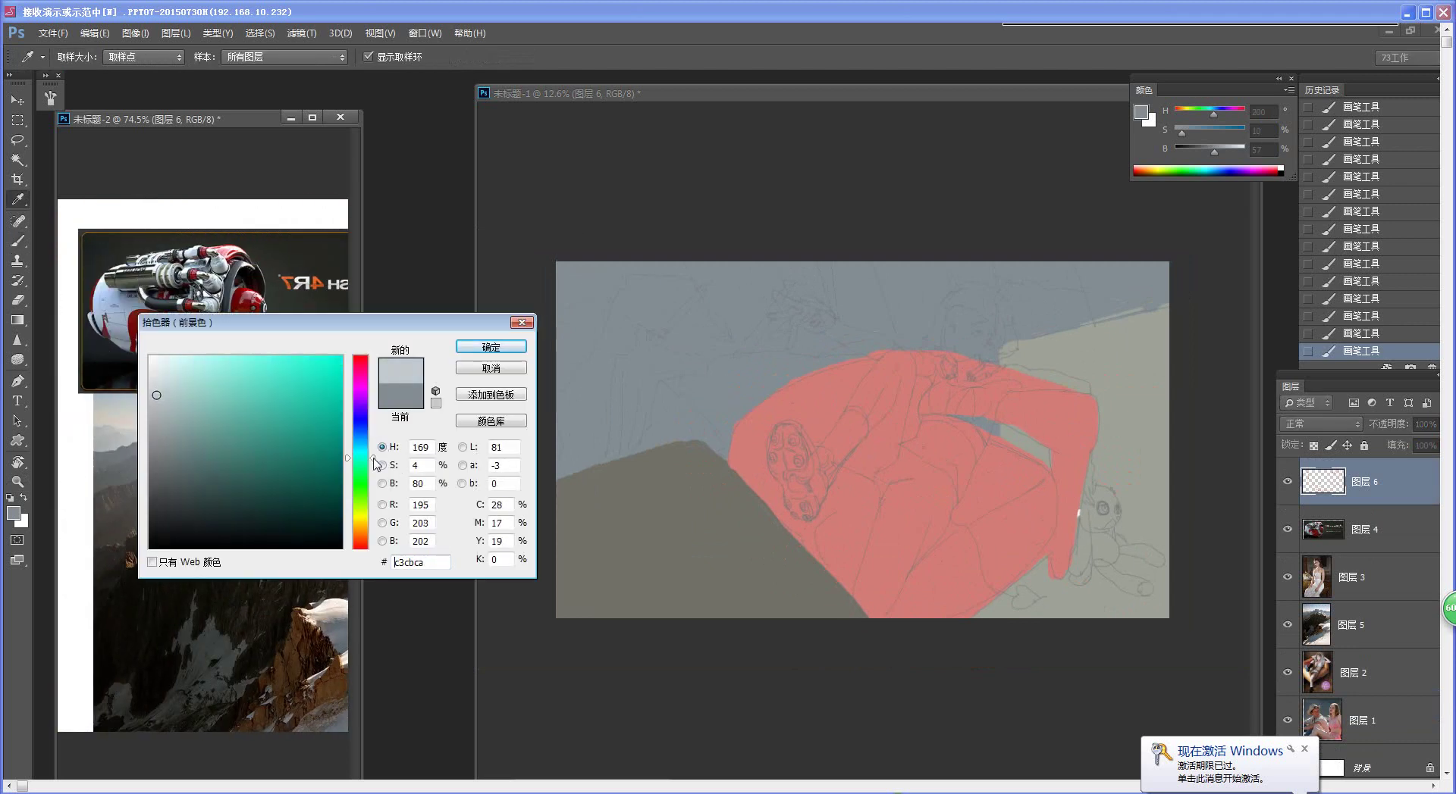
pyautogui.click(491, 346)
pyautogui.press('b')
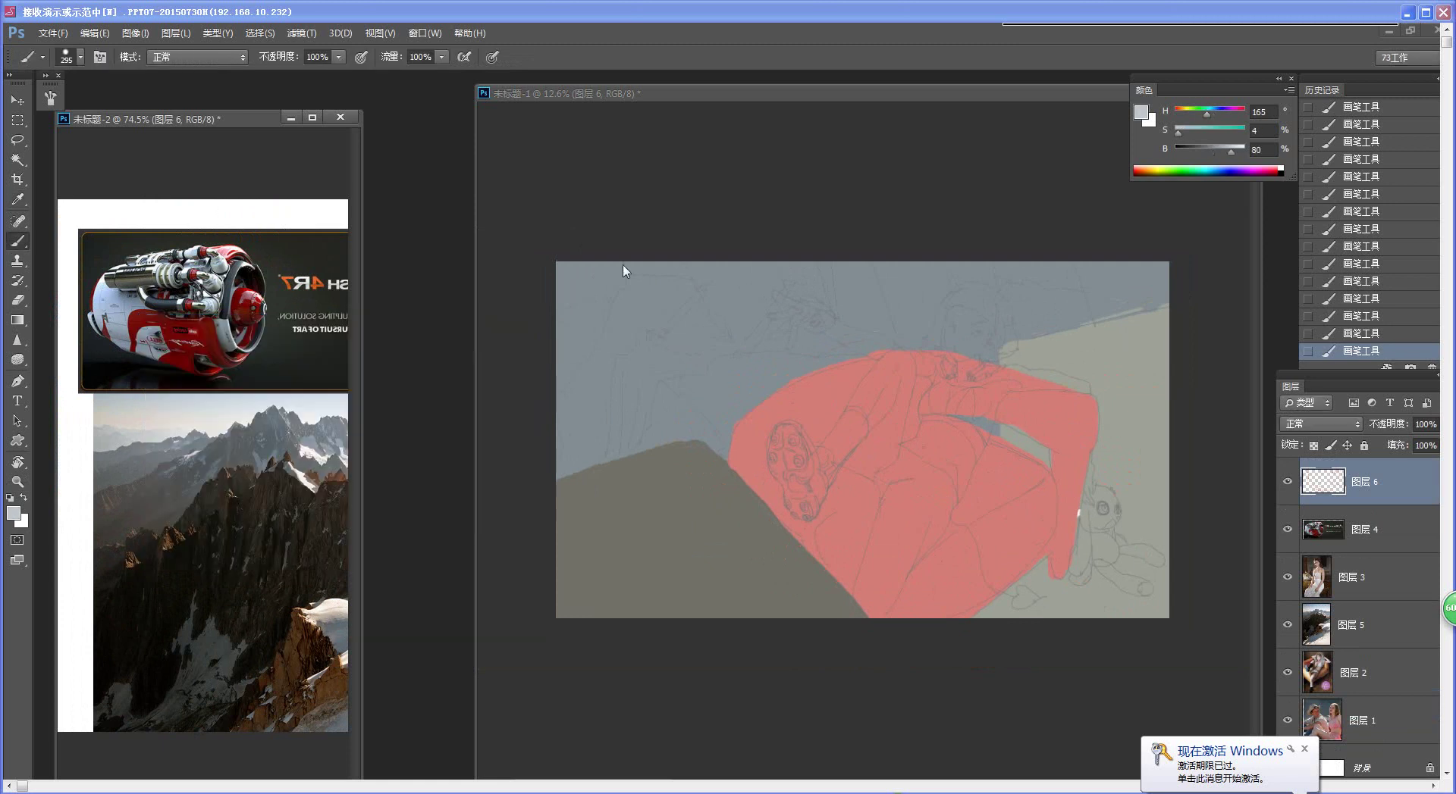
pyautogui.click(1082, 536)
pyautogui.moveTo(604, 242)
pyautogui.mouseDown()
pyautogui.moveTo(546, 294)
pyautogui.moveTo(690, 260)
pyautogui.moveTo(1110, 273)
pyautogui.mouseUp()
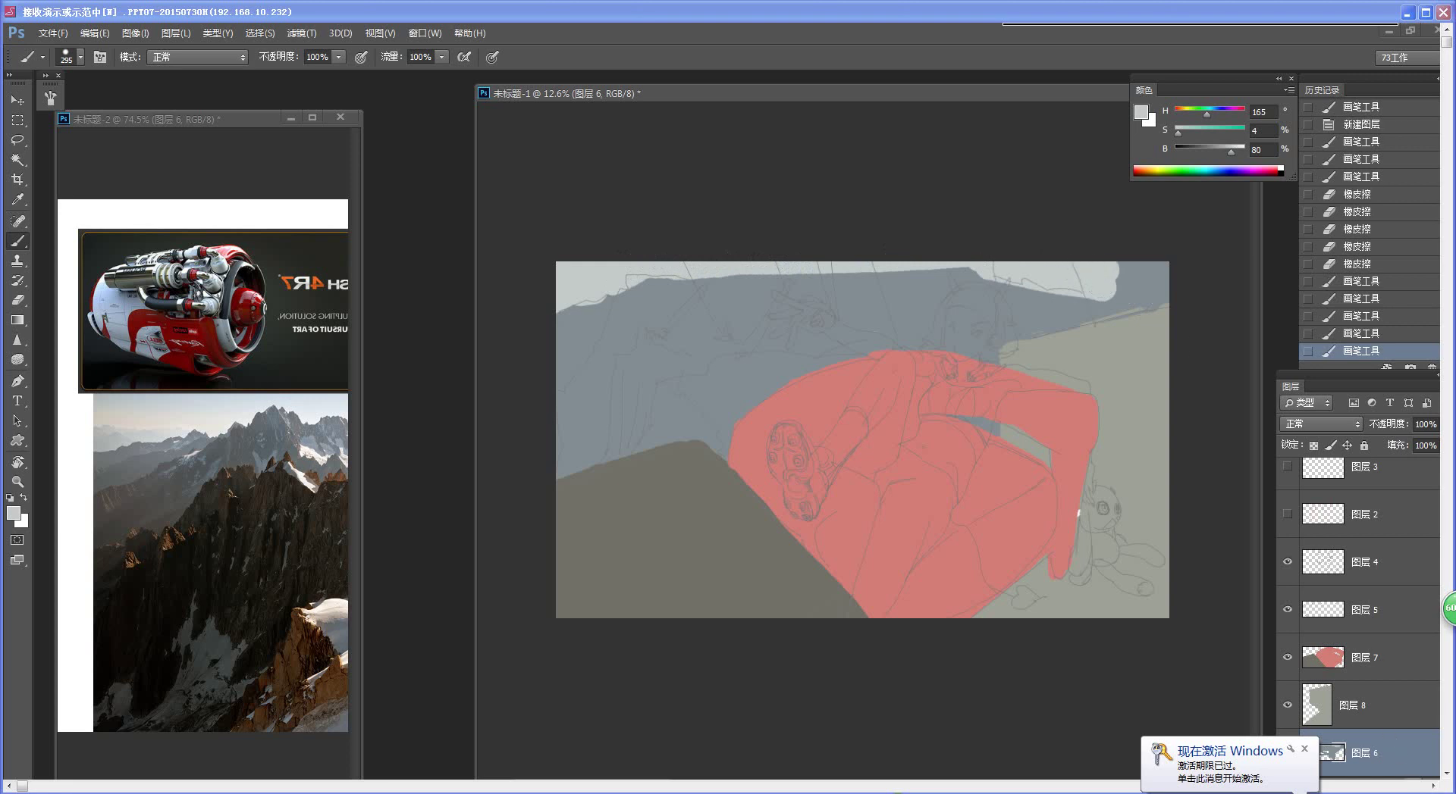
# Step: Create a new layer above the sky and paint the mountain ridges and upright background blocks in the sampled blue-grey
pyautogui.hotkey('ctrl', 'shift', 'alt', 'n')
pyautogui.keyDown('alt'); pyautogui.click(1046, 311); pyautogui.keyUp('alt')
pyautogui.moveTo(1111, 295); pyautogui.dragTo(1091, 251)
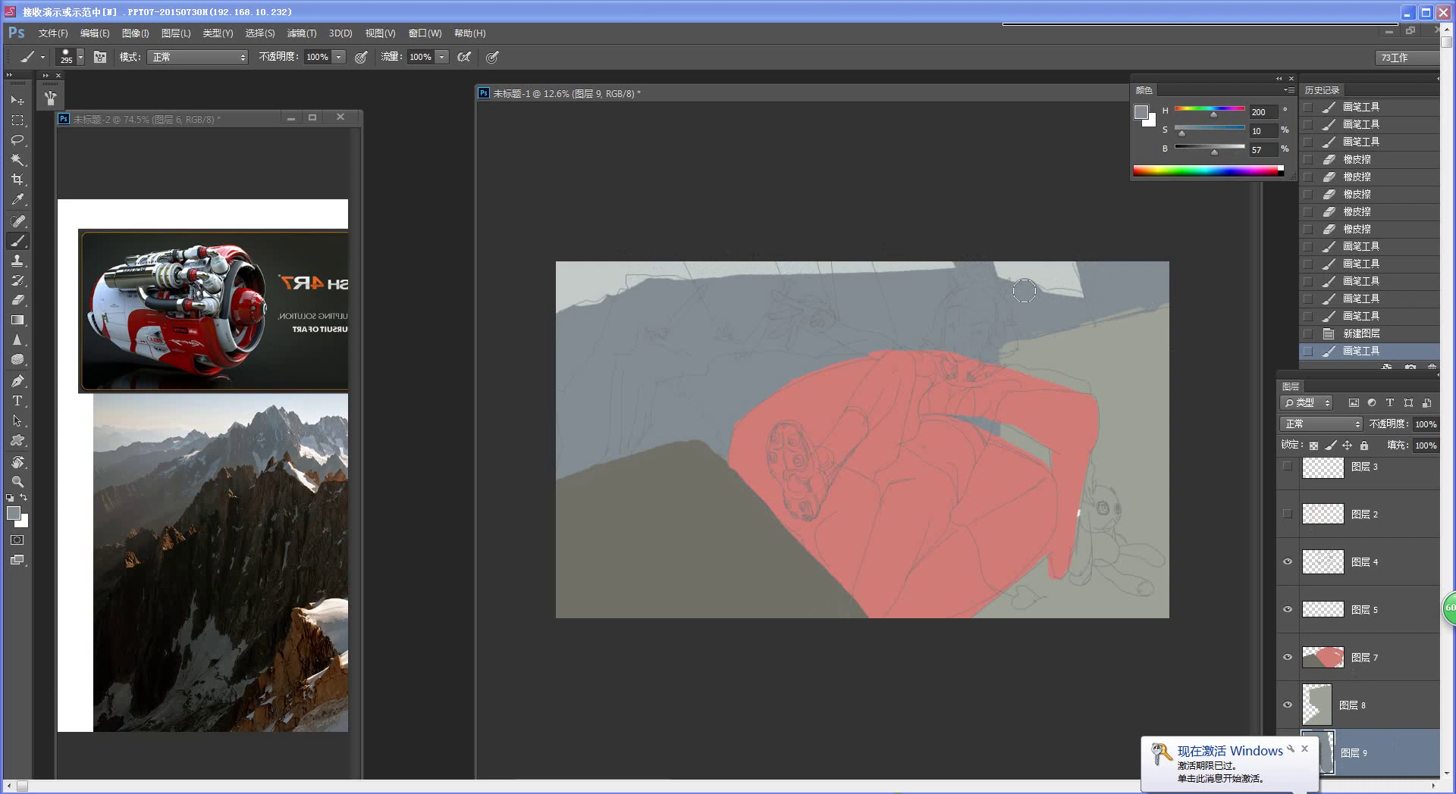
pyautogui.moveTo(967, 282)
pyautogui.mouseDown()
pyautogui.moveTo(950, 259)
pyautogui.moveTo(873, 237)
pyautogui.moveTo(754, 318)
pyautogui.mouseUp()
pyautogui.moveTo(690, 262)
pyautogui.mouseDown()
pyautogui.moveTo(637, 295)
pyautogui.moveTo(668, 291)
pyautogui.mouseUp()
pyautogui.click(662, 290)
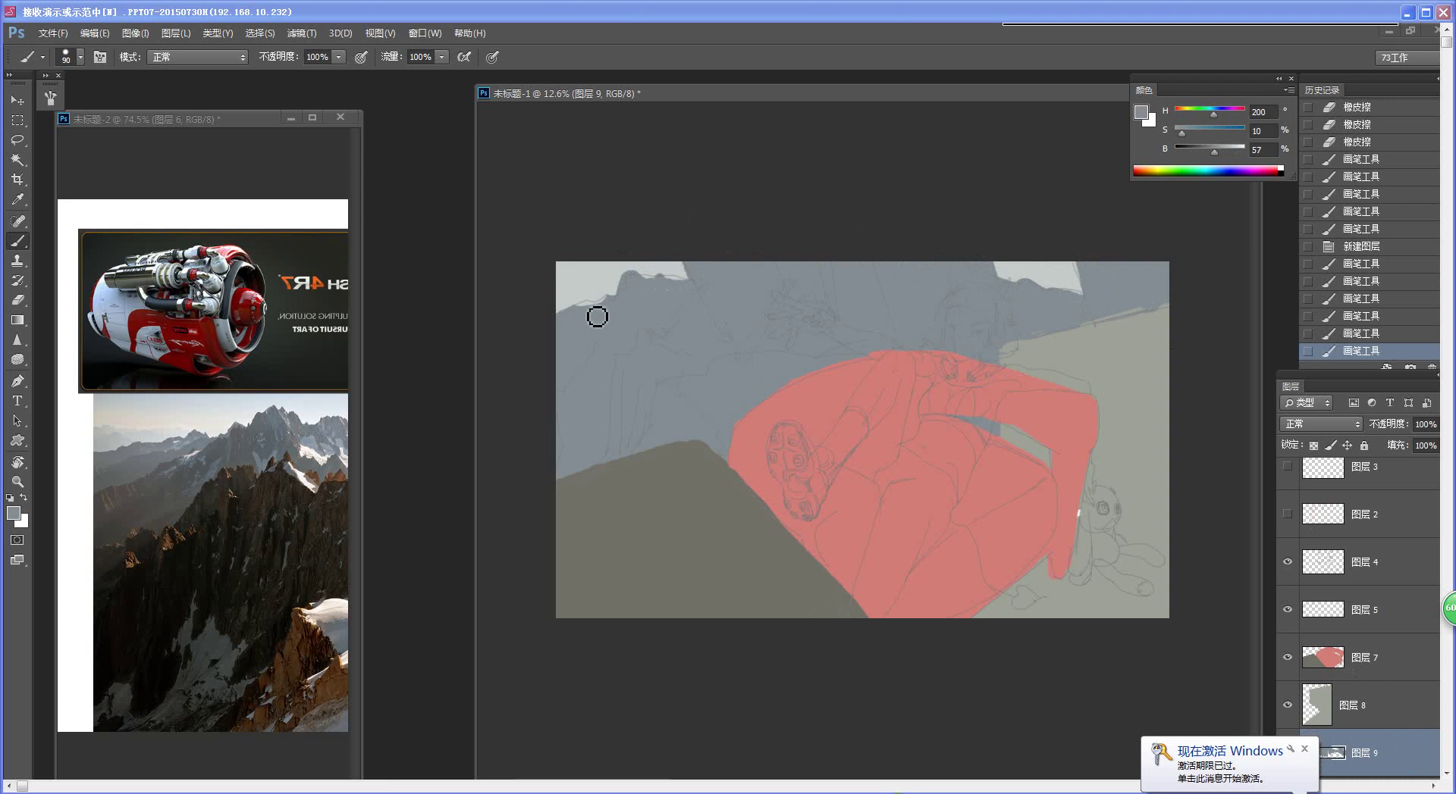
# Step: Enlarge the brush and touch up the blue-grey fill across the middle and right of the background
pyautogui.press(']')
pyautogui.press(']')
pyautogui.press(']')
pyautogui.press(']')
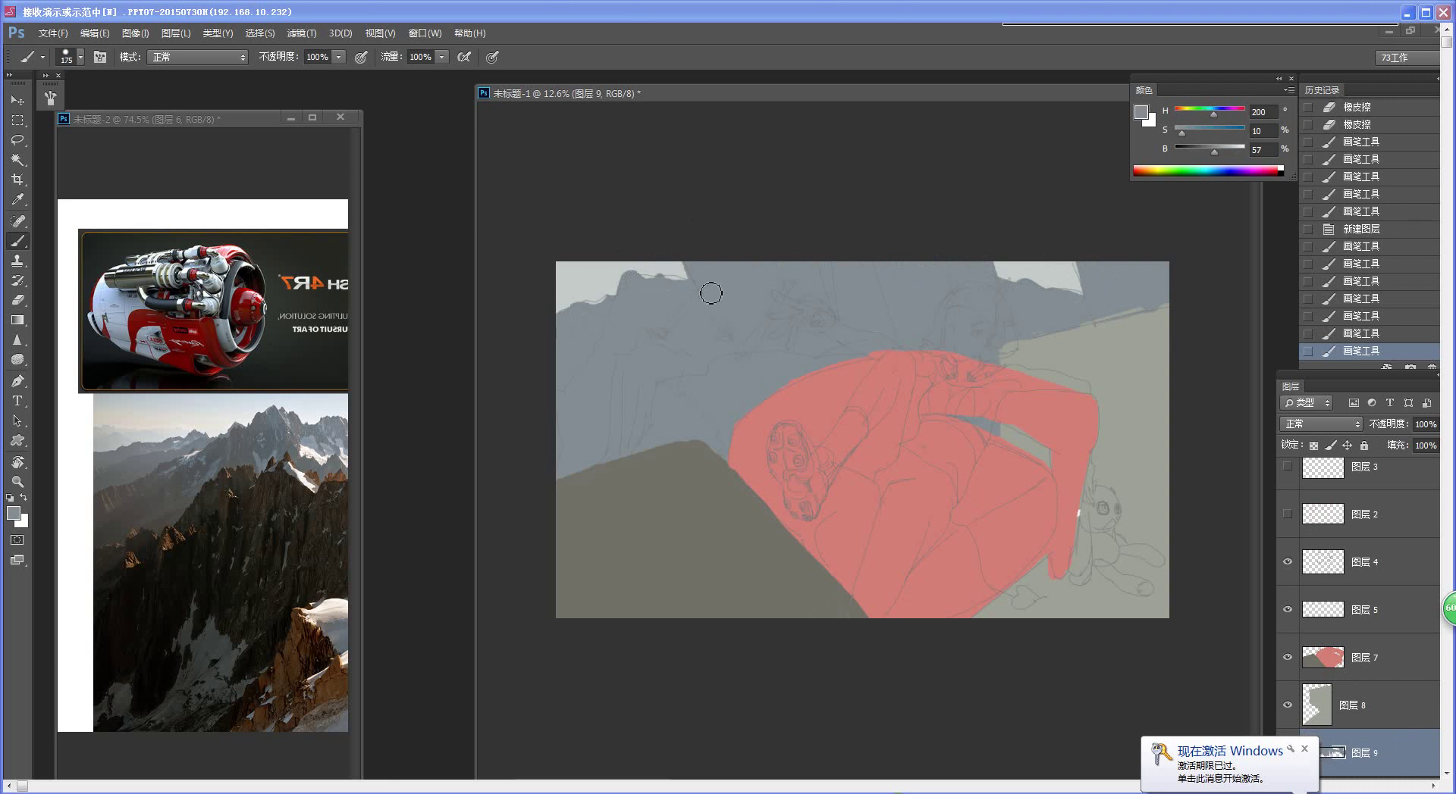
pyautogui.click(884, 358)
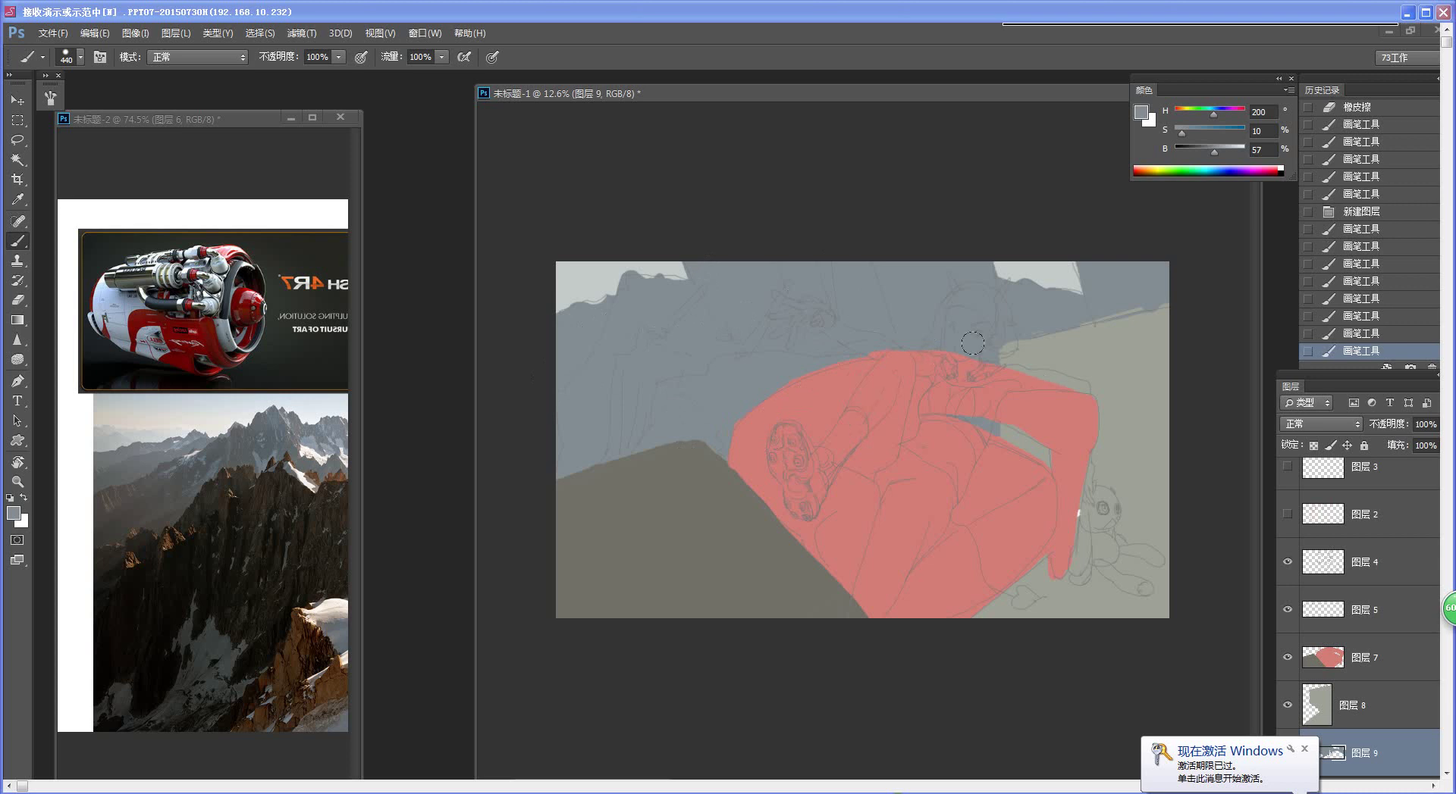
pyautogui.moveTo(1134, 312); pyautogui.dragTo(1146, 308)
pyautogui.press('z')
pyautogui.click(966, 447)
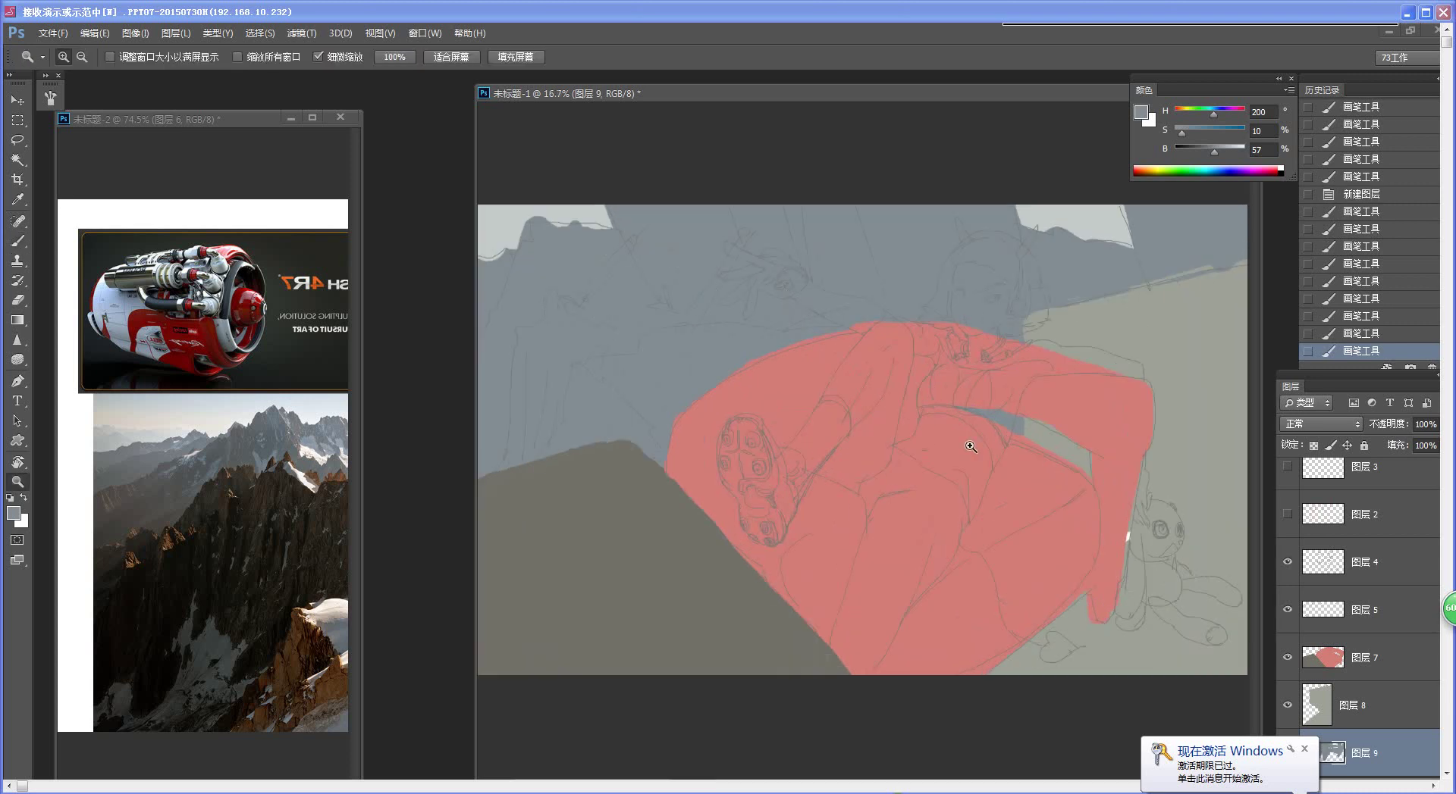
pyautogui.moveTo(967, 447); pyautogui.dragTo(910, 488)
pyautogui.press('b')
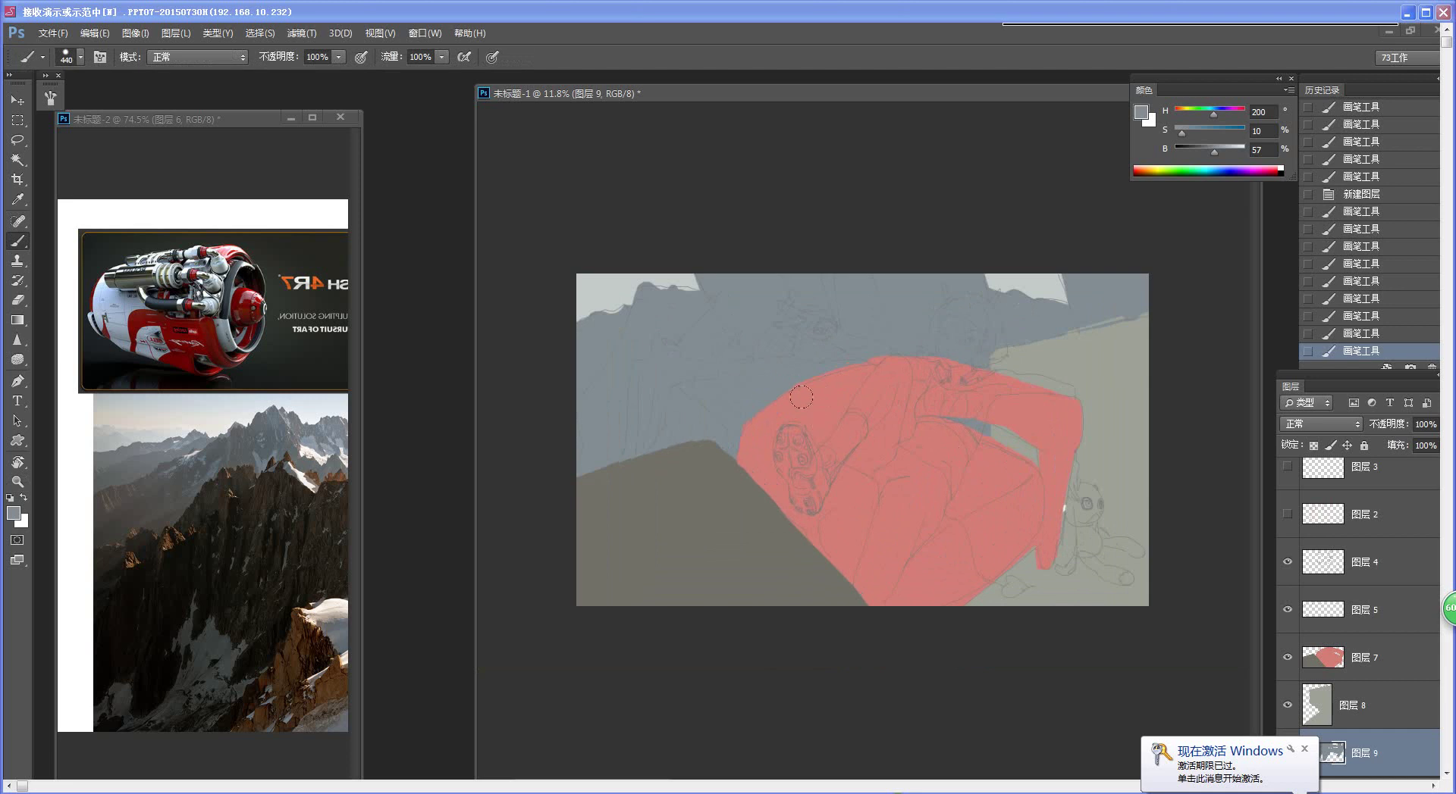
# Step: Try warm greys of hue 38 (S 5, B 54 and S 4, B 57) on the central background block
pyautogui.press('n')
pyautogui.moveTo(361, 526); pyautogui.dragTo(359, 539)
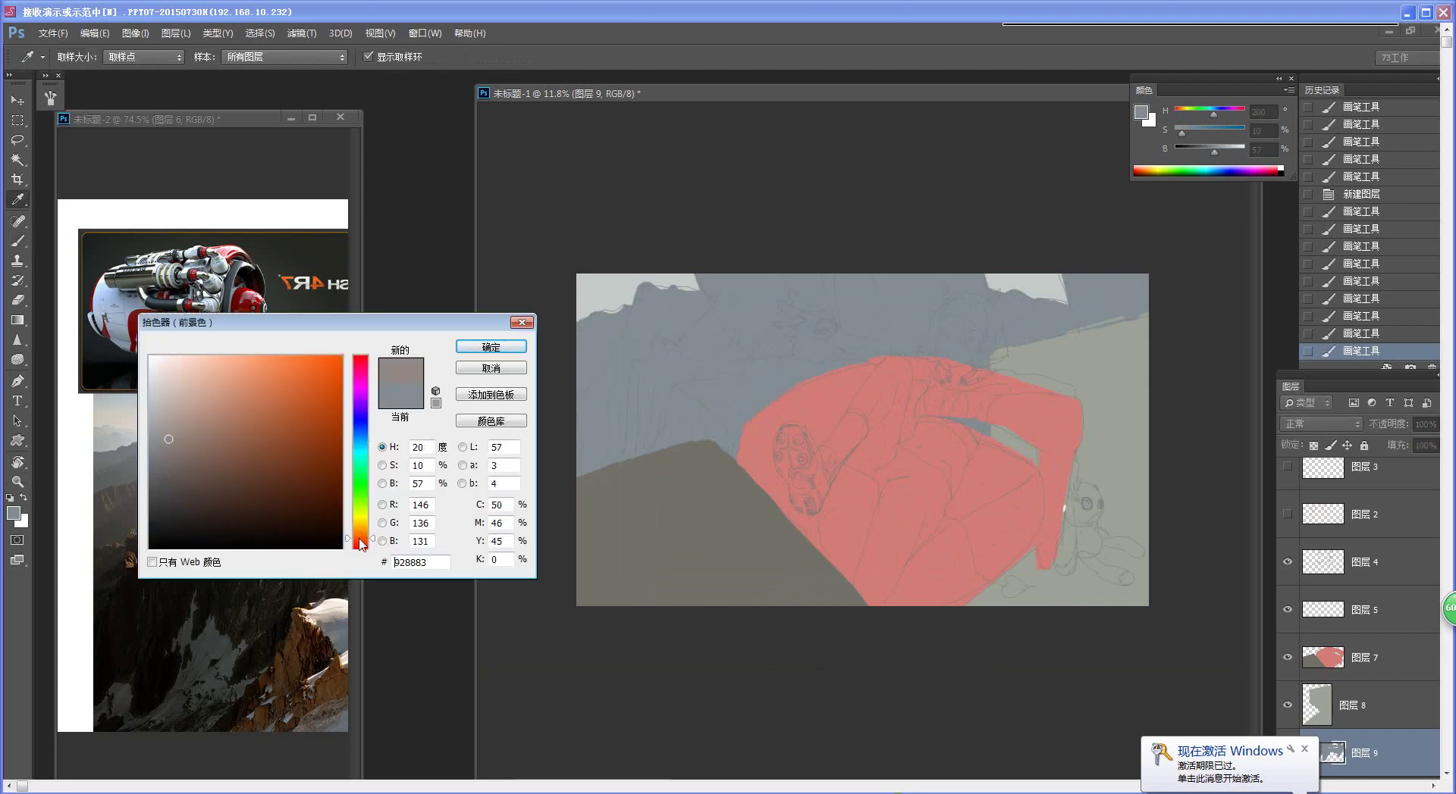
pyautogui.moveTo(165, 439); pyautogui.dragTo(161, 445)
pyautogui.click(357, 529)
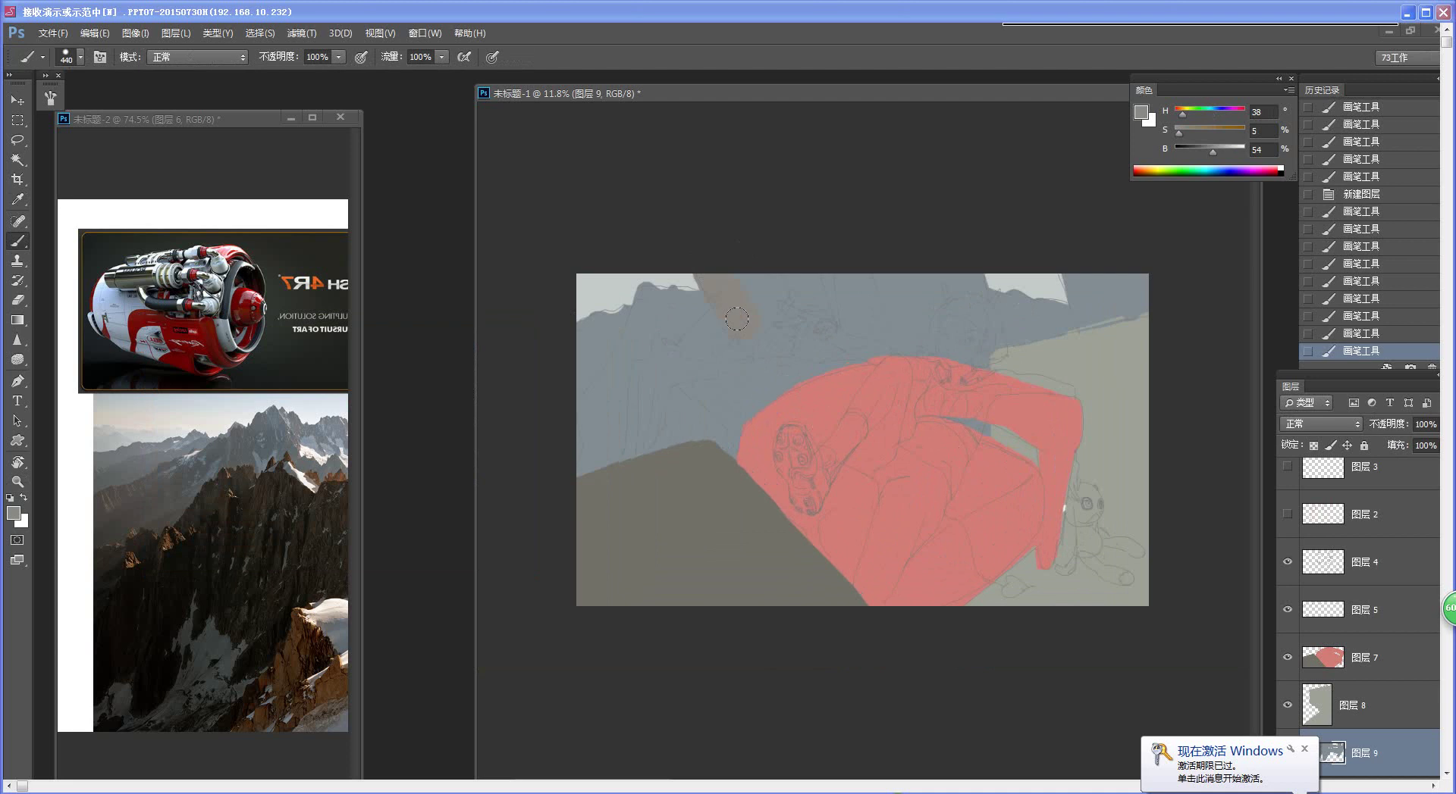
pyautogui.moveTo(737, 319); pyautogui.dragTo(737, 282)
pyautogui.click(14, 514)
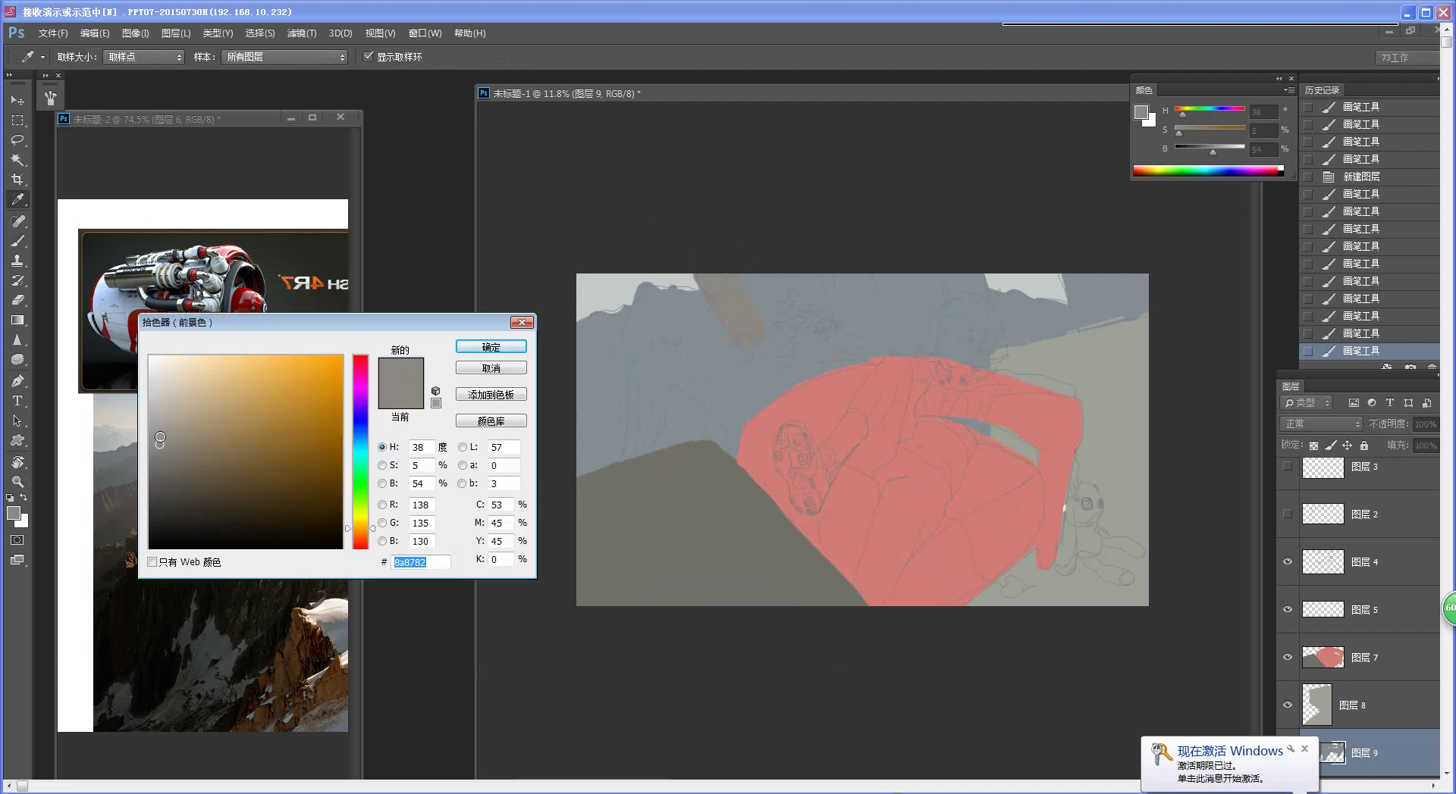
pyautogui.click(159, 433)
pyautogui.click(491, 347)
pyautogui.hotkey('ctrl', 'z')
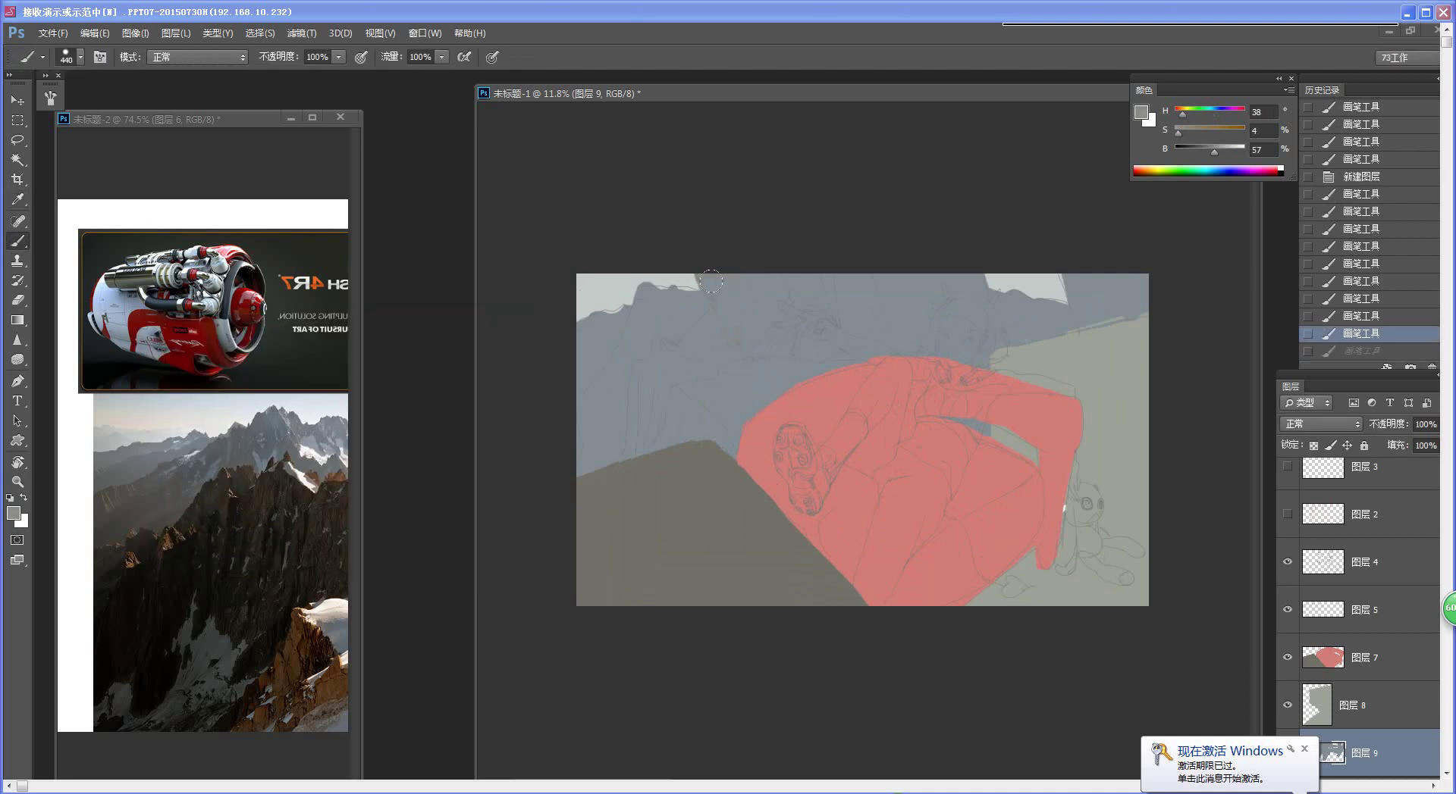
pyautogui.hotkey('ctrl', 'z')
# Step: Set the foreground colour to warm grey (H 38, S 3, B 50) and paint the central and upper-right background blocks
pyautogui.click(14, 513)
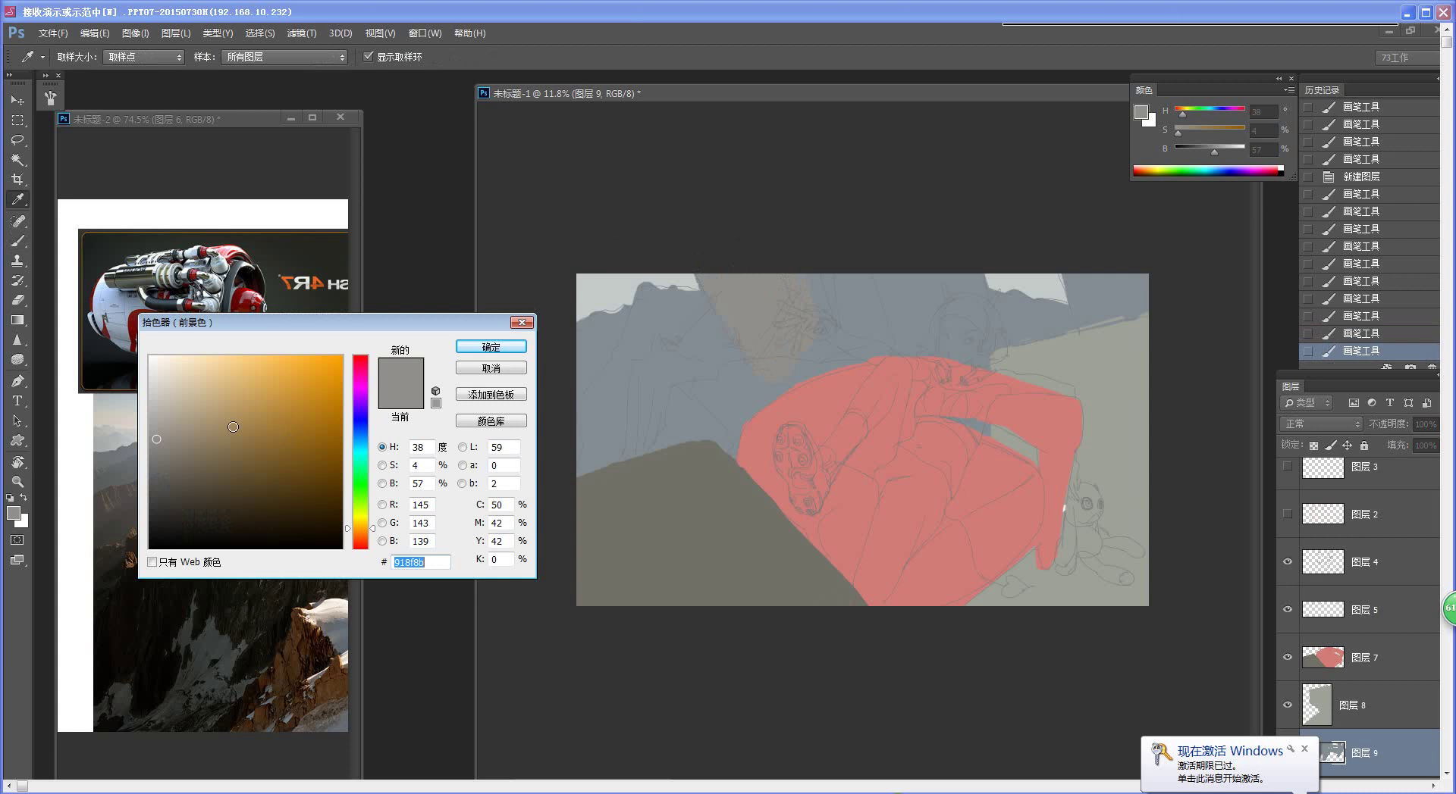
pyautogui.click(156, 454)
pyautogui.click(493, 347)
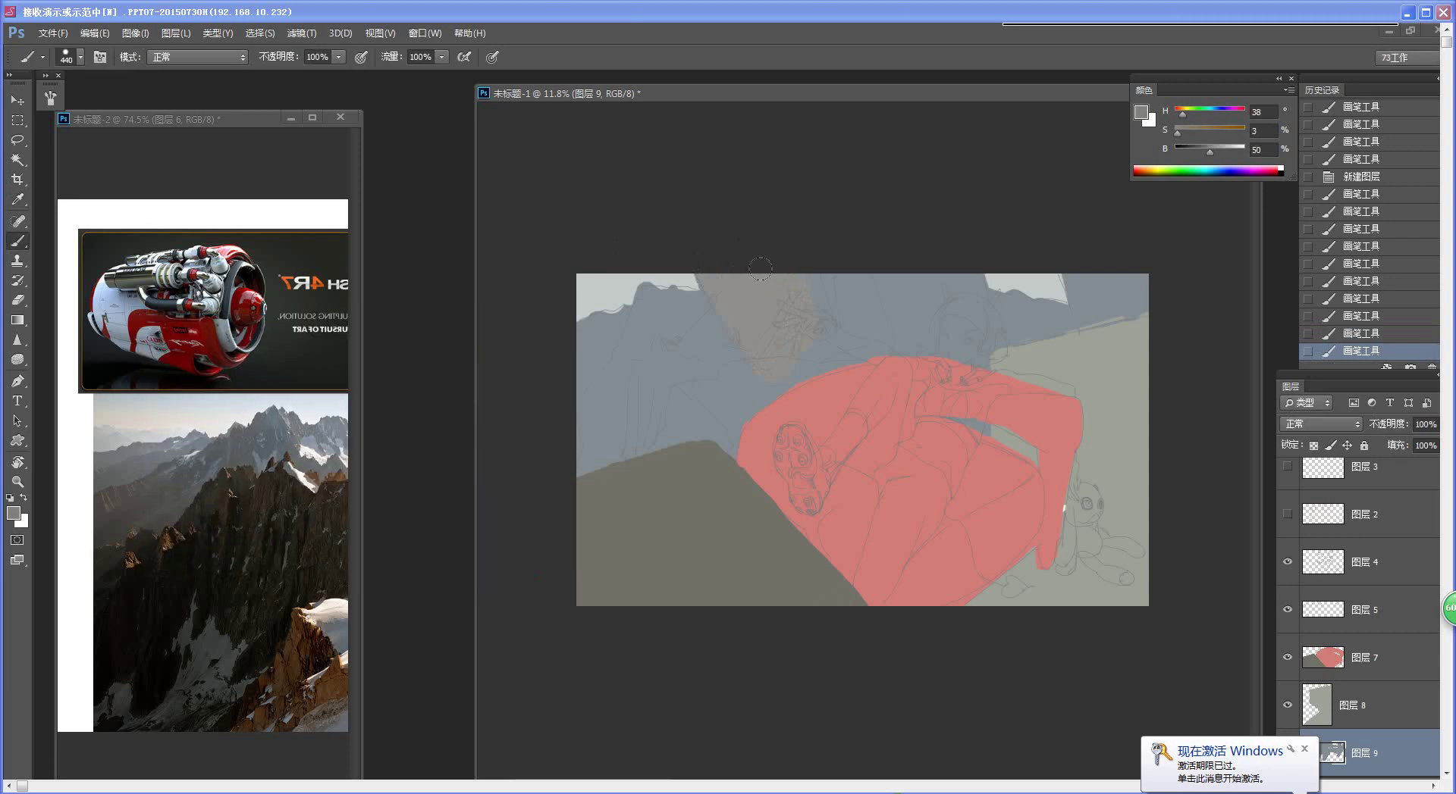
pyautogui.moveTo(721, 285)
pyautogui.mouseDown()
pyautogui.moveTo(757, 347)
pyautogui.moveTo(726, 265)
pyautogui.moveTo(751, 244)
pyautogui.moveTo(785, 247)
pyautogui.moveTo(834, 345)
pyautogui.moveTo(881, 288)
pyautogui.moveTo(912, 318)
pyautogui.moveTo(941, 238)
pyautogui.moveTo(954, 307)
pyautogui.mouseUp()
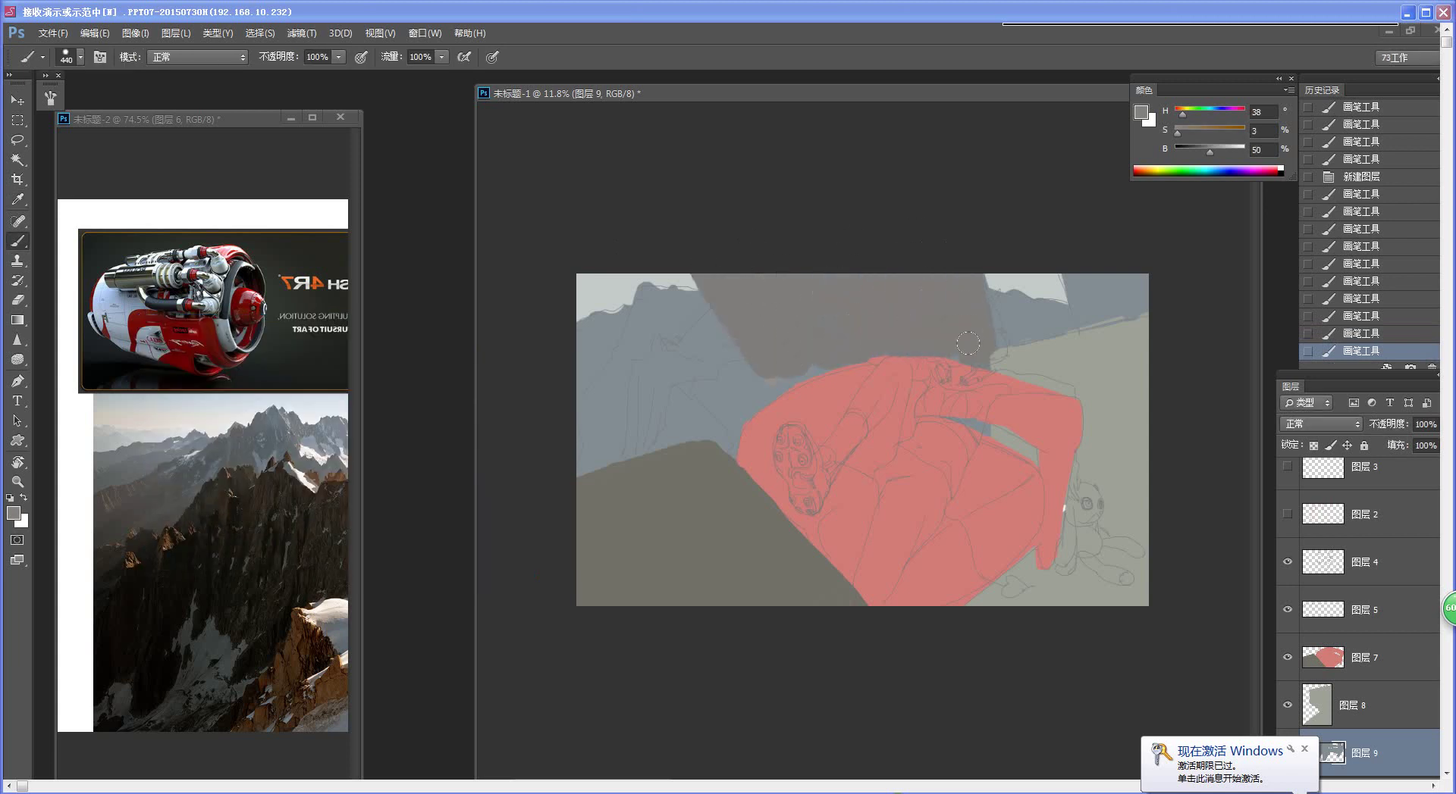
pyautogui.moveTo(1065, 280)
pyautogui.mouseDown()
pyautogui.moveTo(1072, 252)
pyautogui.moveTo(1094, 241)
pyautogui.moveTo(1141, 299)
pyautogui.mouseUp()
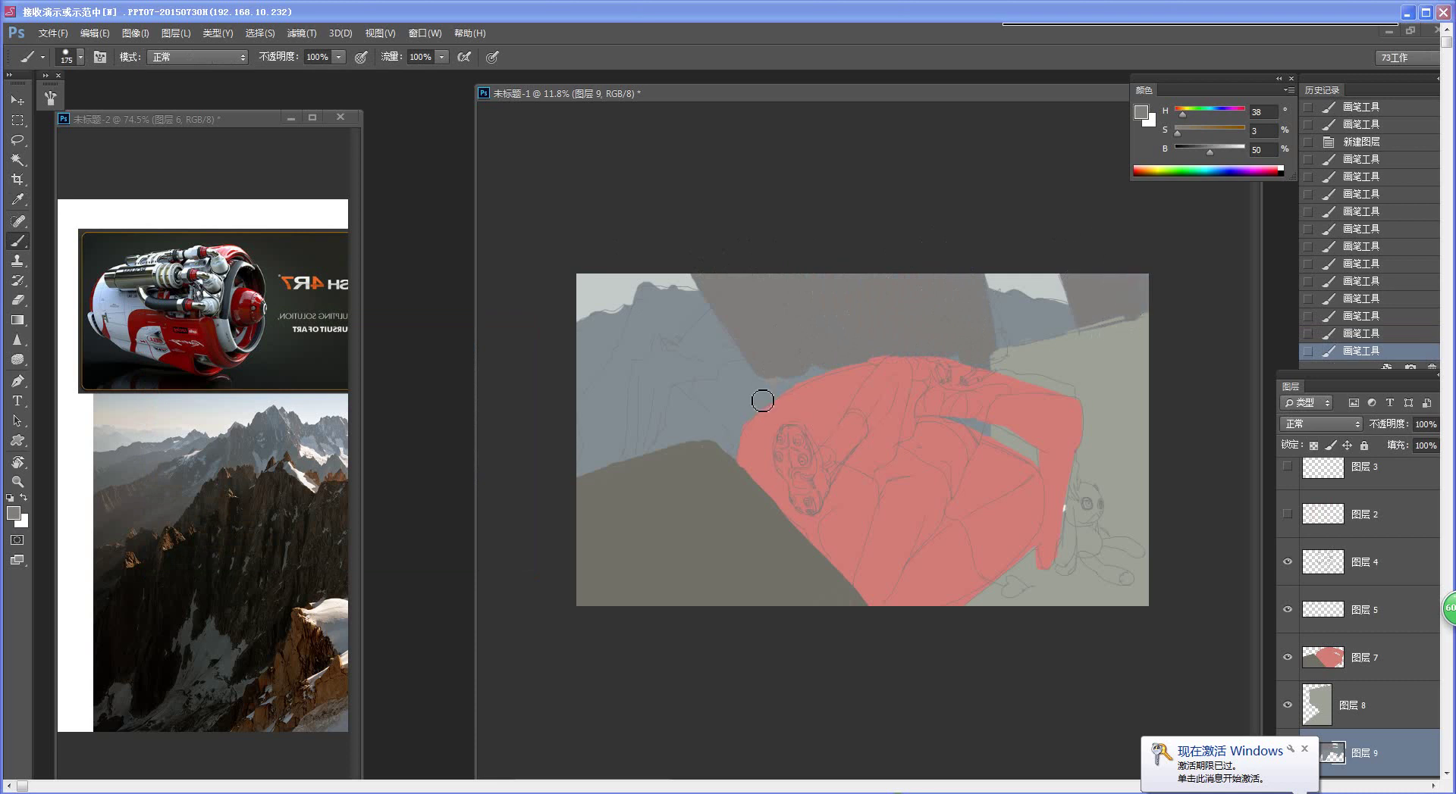
# Step: Set the foreground colour to pale mint #dbece0 and paint the shape between the central background block and the sofa back
pyautogui.press('n')
pyautogui.click(162, 370)
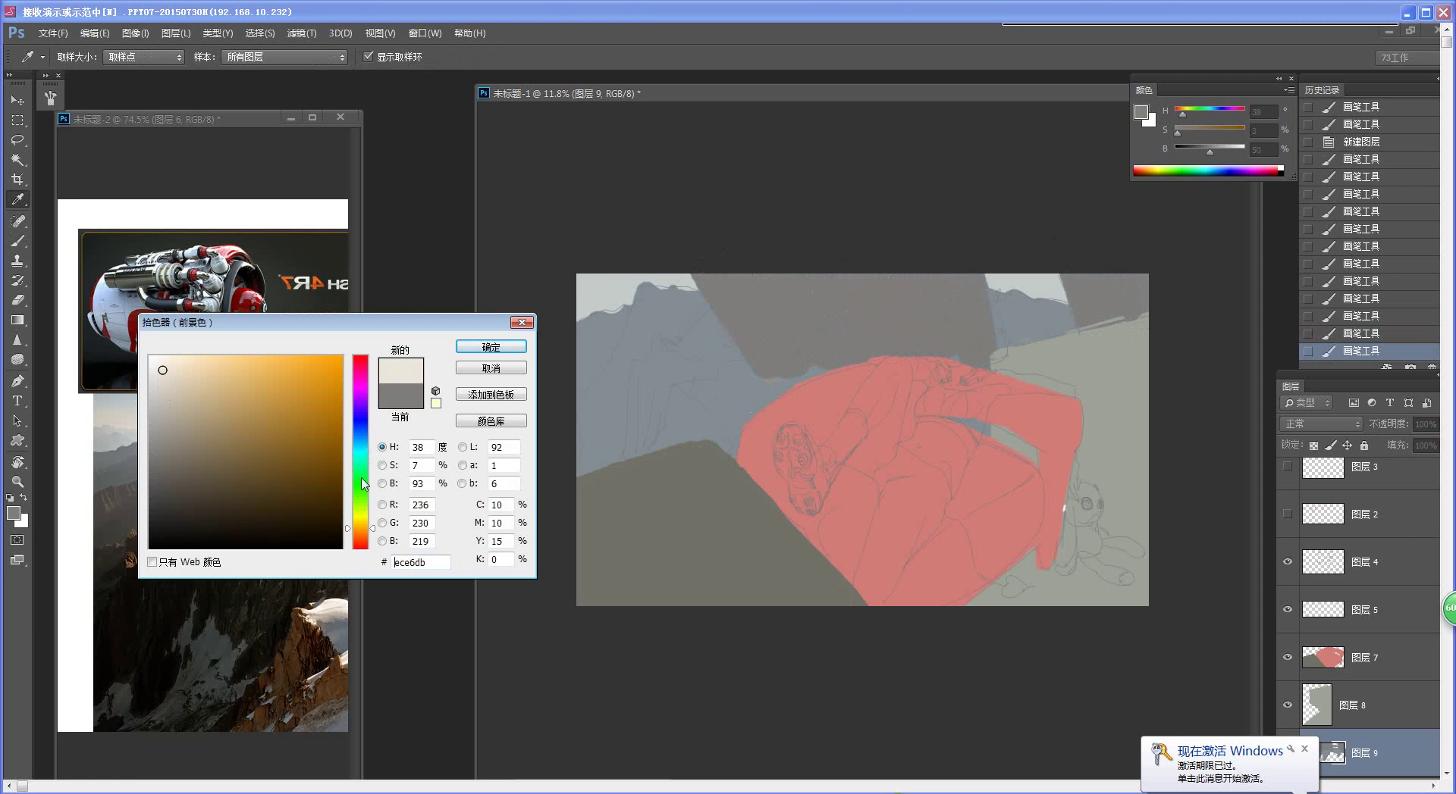
pyautogui.moveTo(364, 529); pyautogui.dragTo(362, 476)
pyautogui.click(486, 356)
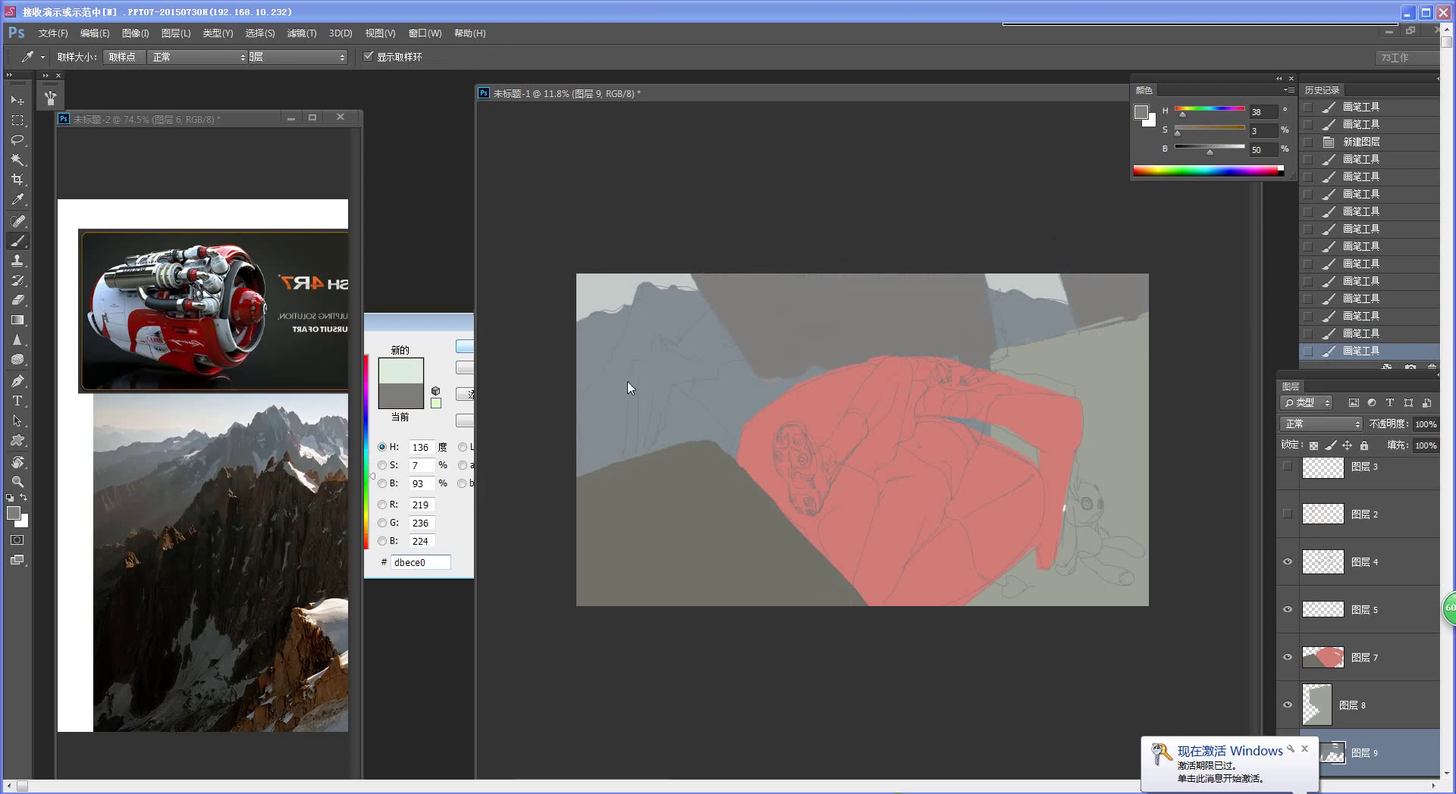
pyautogui.press('b')
pyautogui.moveTo(702, 393)
pyautogui.mouseDown()
pyautogui.moveTo(741, 398)
pyautogui.moveTo(704, 393)
pyautogui.moveTo(746, 371)
pyautogui.moveTo(863, 377)
pyautogui.moveTo(768, 403)
pyautogui.mouseUp()
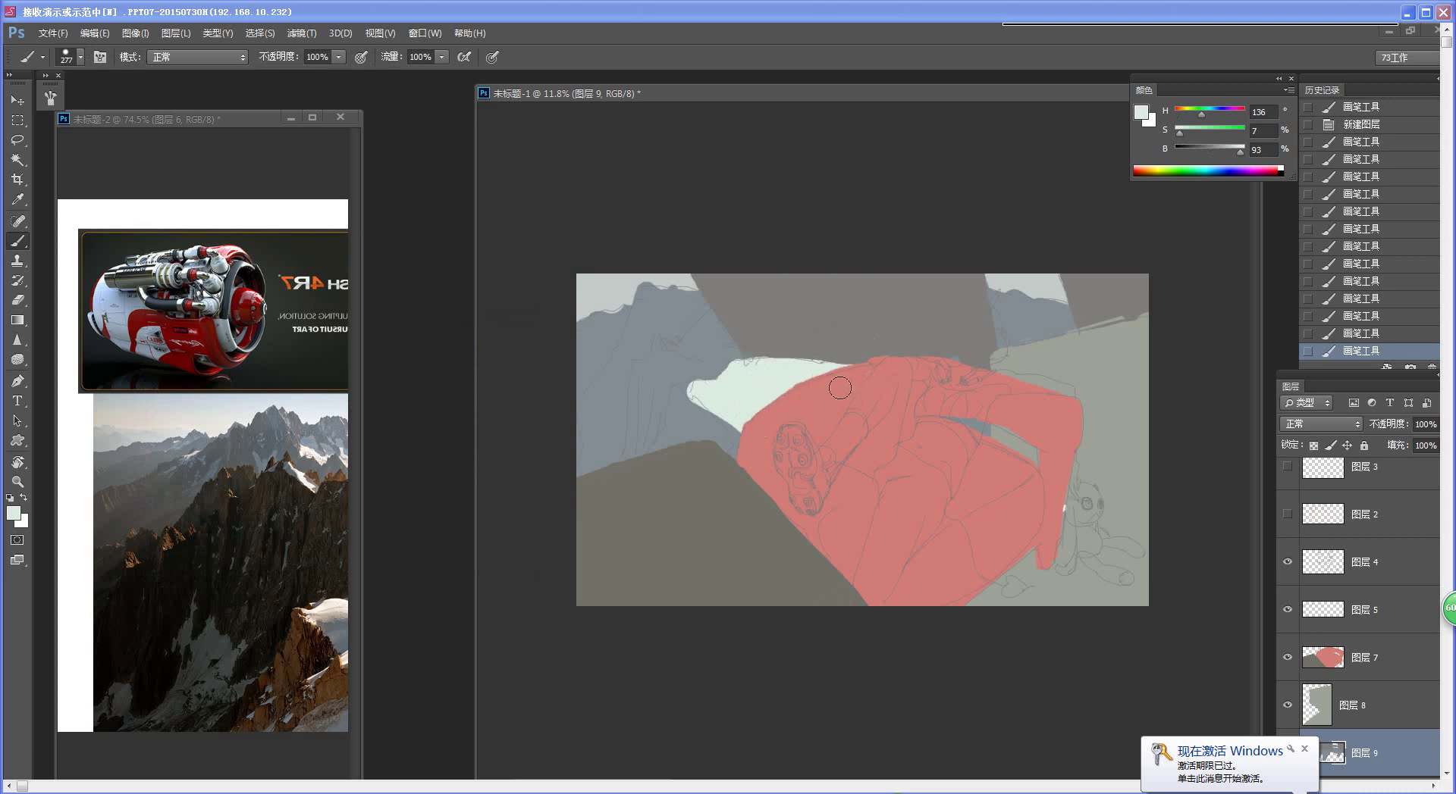
pyautogui.moveTo(901, 395); pyautogui.dragTo(849, 397)
# Step: Set the foreground colour to warm brown #827366 and paint the slope between the pale mint shape and the dark sofa seat
pyautogui.press('n')
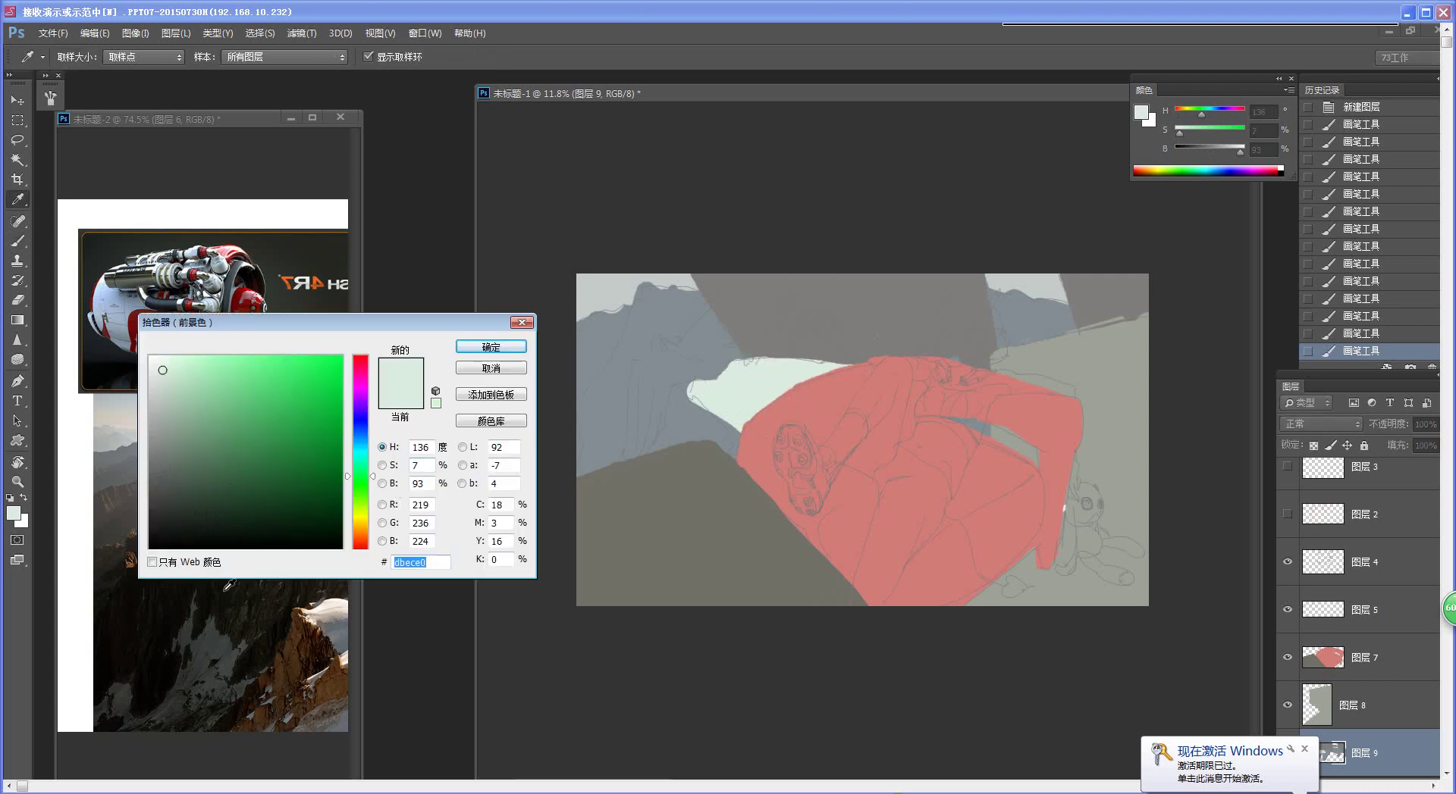
pyautogui.click(365, 540)
pyautogui.moveTo(164, 448); pyautogui.dragTo(172, 434)
pyautogui.moveTo(377, 539); pyautogui.dragTo(371, 534)
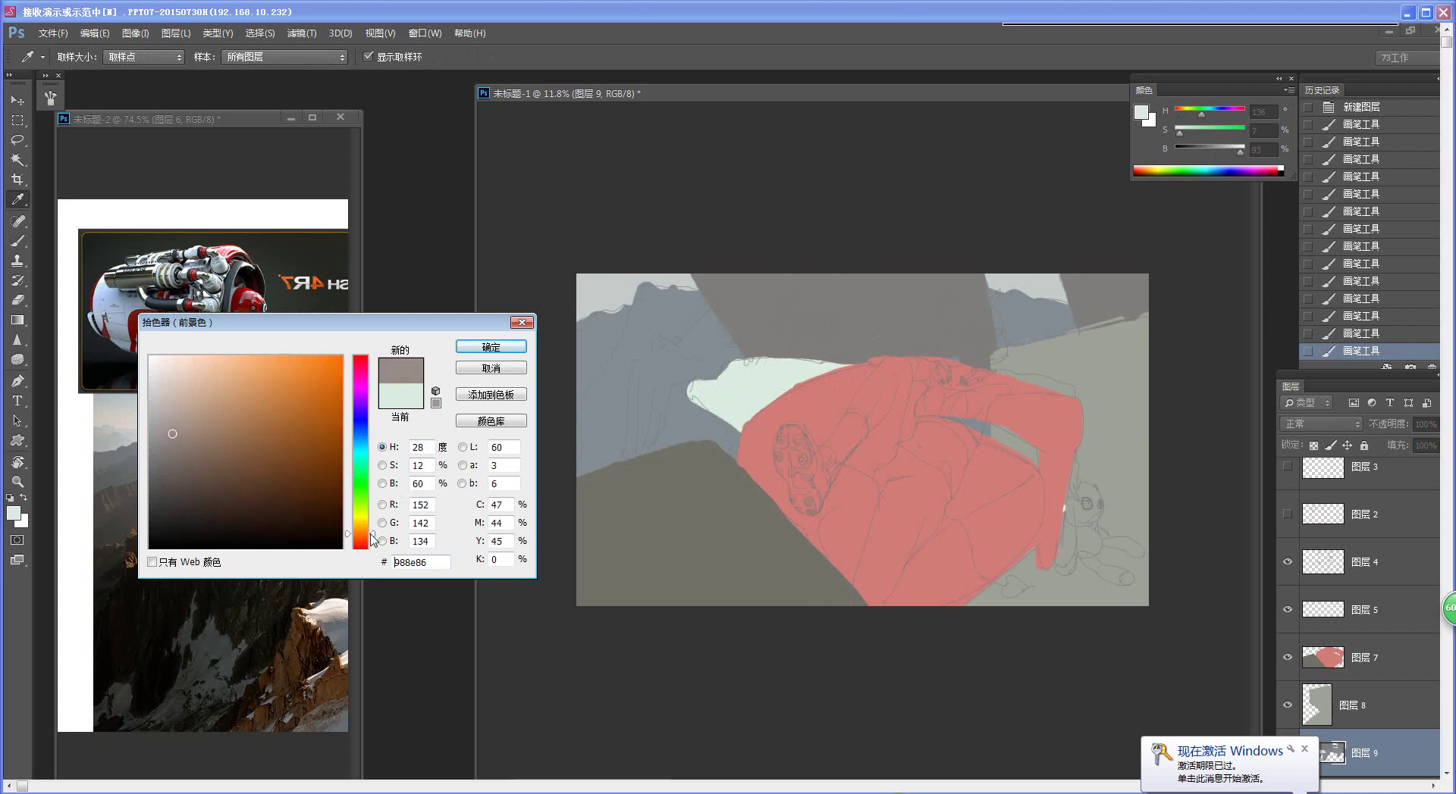
pyautogui.moveTo(189, 450)
pyautogui.mouseDown()
pyautogui.moveTo(191, 467)
pyautogui.moveTo(190, 451)
pyautogui.mouseUp()
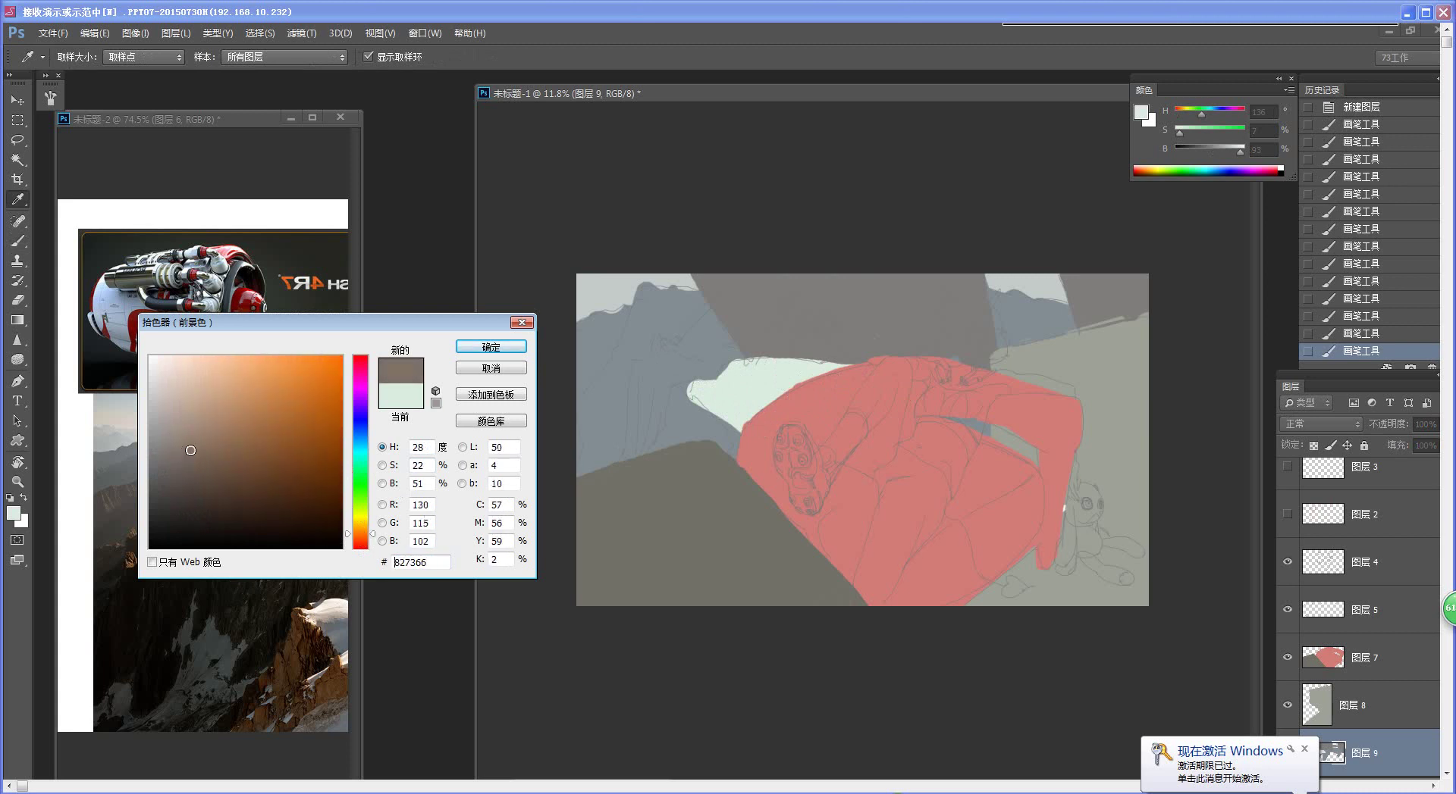
pyautogui.click(490, 347)
pyautogui.press('b')
pyautogui.moveTo(658, 446)
pyautogui.mouseDown()
pyautogui.moveTo(672, 393)
pyautogui.moveTo(735, 437)
pyautogui.mouseUp()
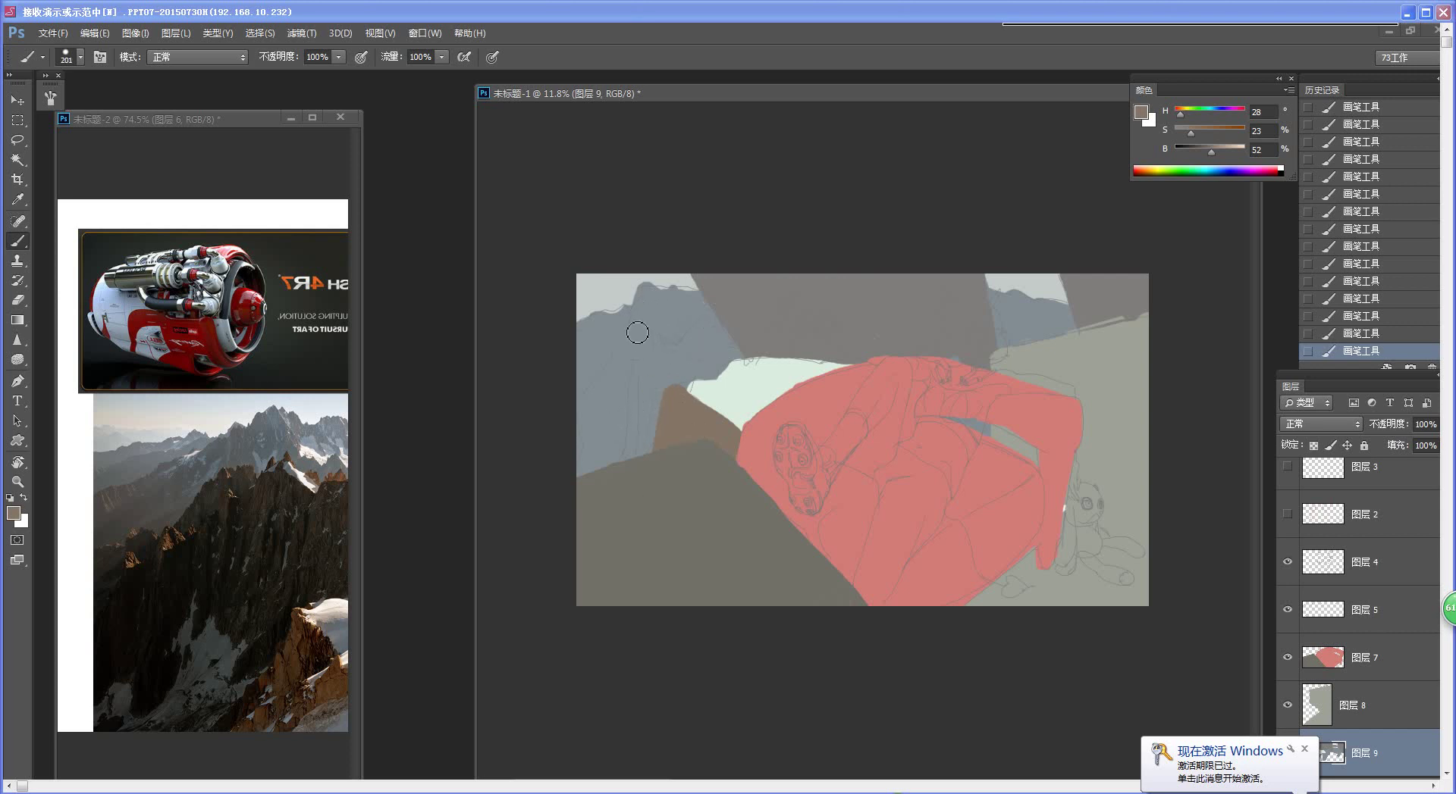
# Step: Lock the background layer's transparent pixels and paint warm brown over the blue-grey mountain on the canvas's left side with a larger brush
pyautogui.press('/')
pyautogui.moveTo(635, 299)
pyautogui.mouseDown()
pyautogui.moveTo(546, 408)
pyautogui.moveTo(577, 461)
pyautogui.moveTo(649, 355)
pyautogui.moveTo(664, 387)
pyautogui.moveTo(692, 342)
pyautogui.moveTo(677, 354)
pyautogui.moveTo(685, 334)
pyautogui.moveTo(656, 338)
pyautogui.moveTo(687, 328)
pyautogui.moveTo(653, 288)
pyautogui.moveTo(552, 393)
pyautogui.moveTo(575, 386)
pyautogui.moveTo(601, 422)
pyautogui.mouseUp()
pyautogui.hotkey('ctrl', 'z')
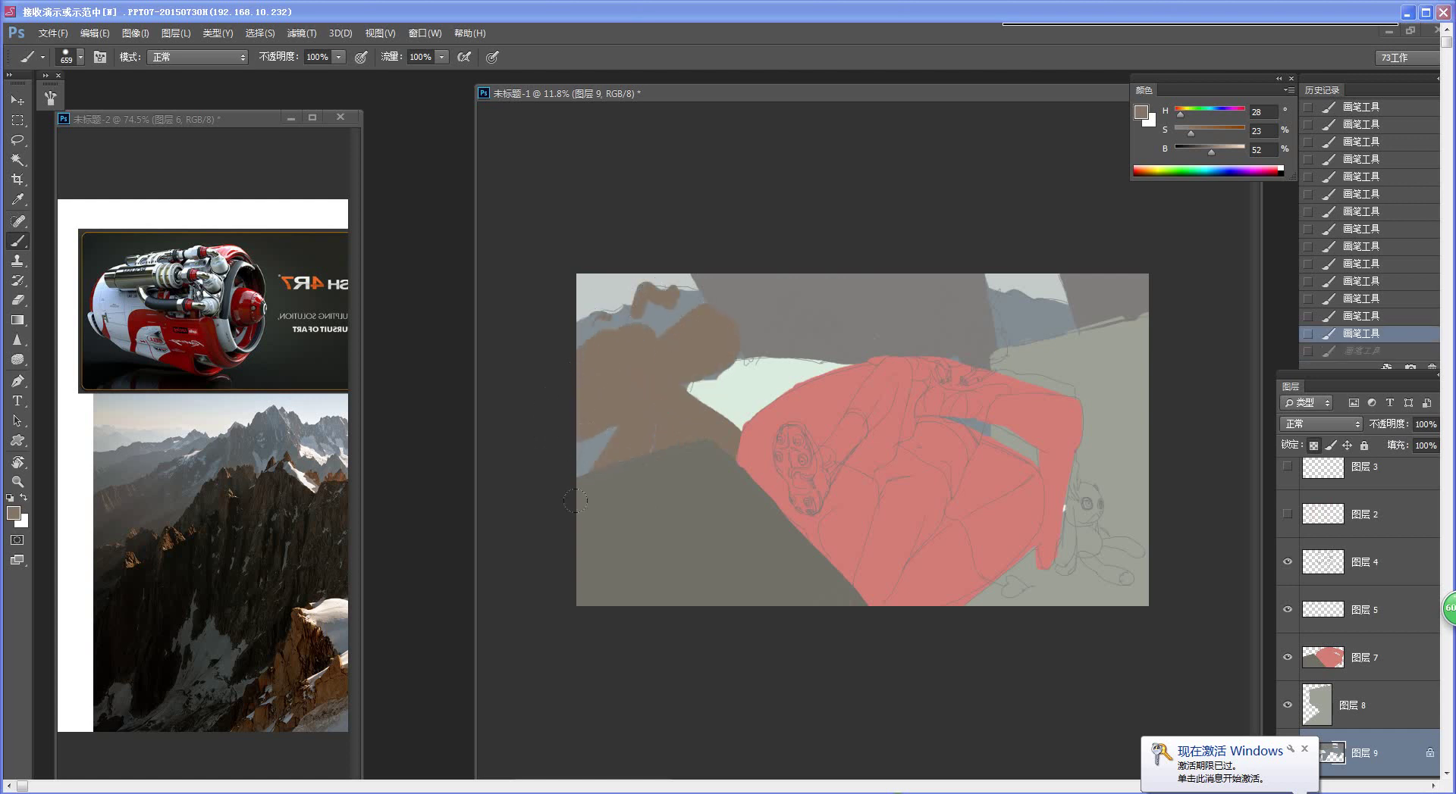
pyautogui.moveTo(574, 500); pyautogui.dragTo(576, 496)
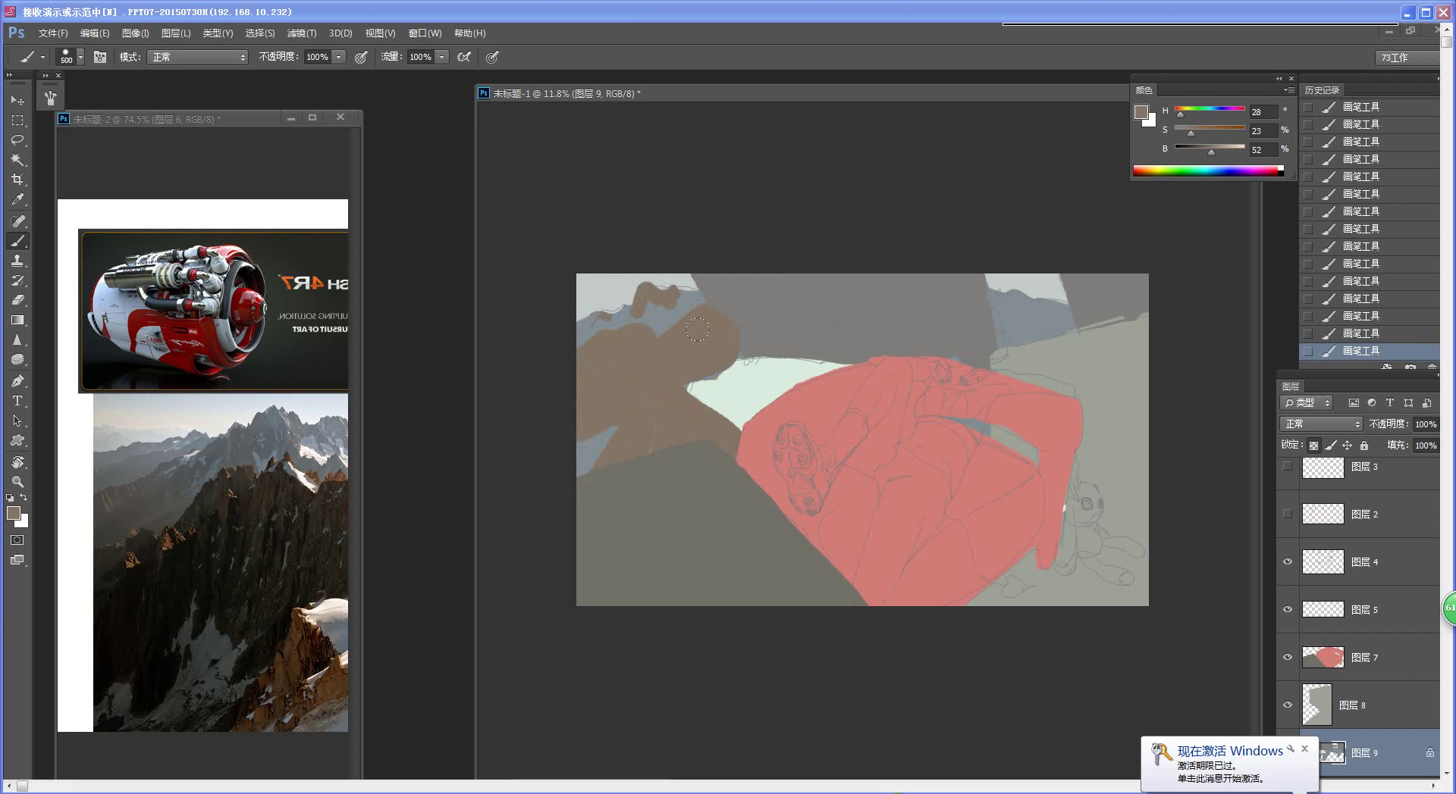
# Step: Fill the rest of the left mountain with brown and clean its edge against the central grey block using sampled colours
pyautogui.keyDown('alt'); pyautogui.click(740, 299); pyautogui.keyUp('alt')
pyautogui.moveTo(721, 302); pyautogui.dragTo(741, 338)
pyautogui.hotkey('ctrl', 'z')
pyautogui.moveTo(655, 338)
pyautogui.mouseDown()
pyautogui.moveTo(693, 346)
pyautogui.moveTo(652, 305)
pyautogui.moveTo(646, 328)
pyautogui.moveTo(655, 358)
pyautogui.moveTo(697, 300)
pyautogui.moveTo(673, 332)
pyautogui.moveTo(607, 327)
pyautogui.moveTo(625, 347)
pyautogui.moveTo(607, 337)
pyautogui.moveTo(604, 350)
pyautogui.moveTo(611, 326)
pyautogui.moveTo(598, 351)
pyautogui.mouseUp()
pyautogui.keyDown('alt'); pyautogui.click(689, 335); pyautogui.keyUp('alt')
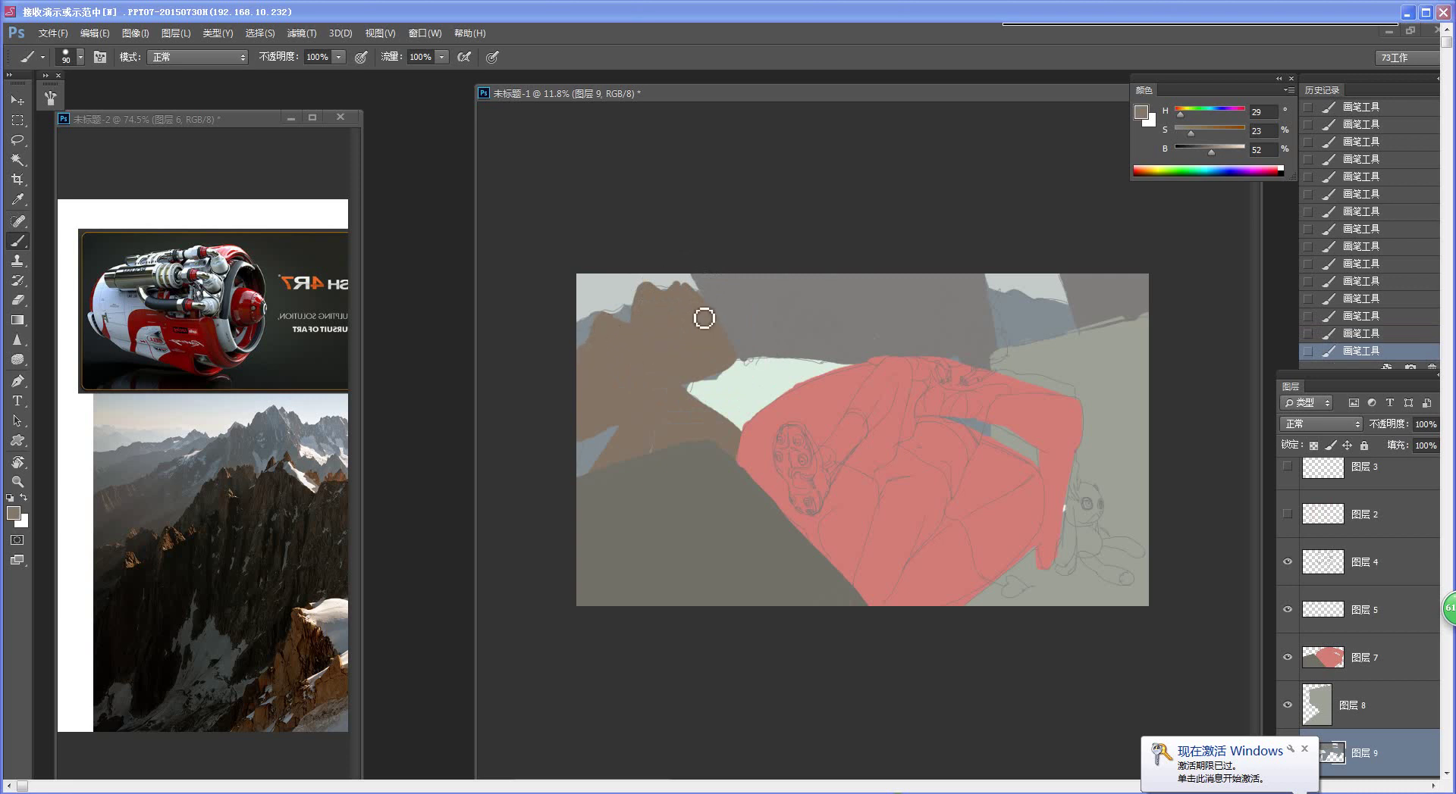
pyautogui.moveTo(611, 464); pyautogui.dragTo(586, 490)
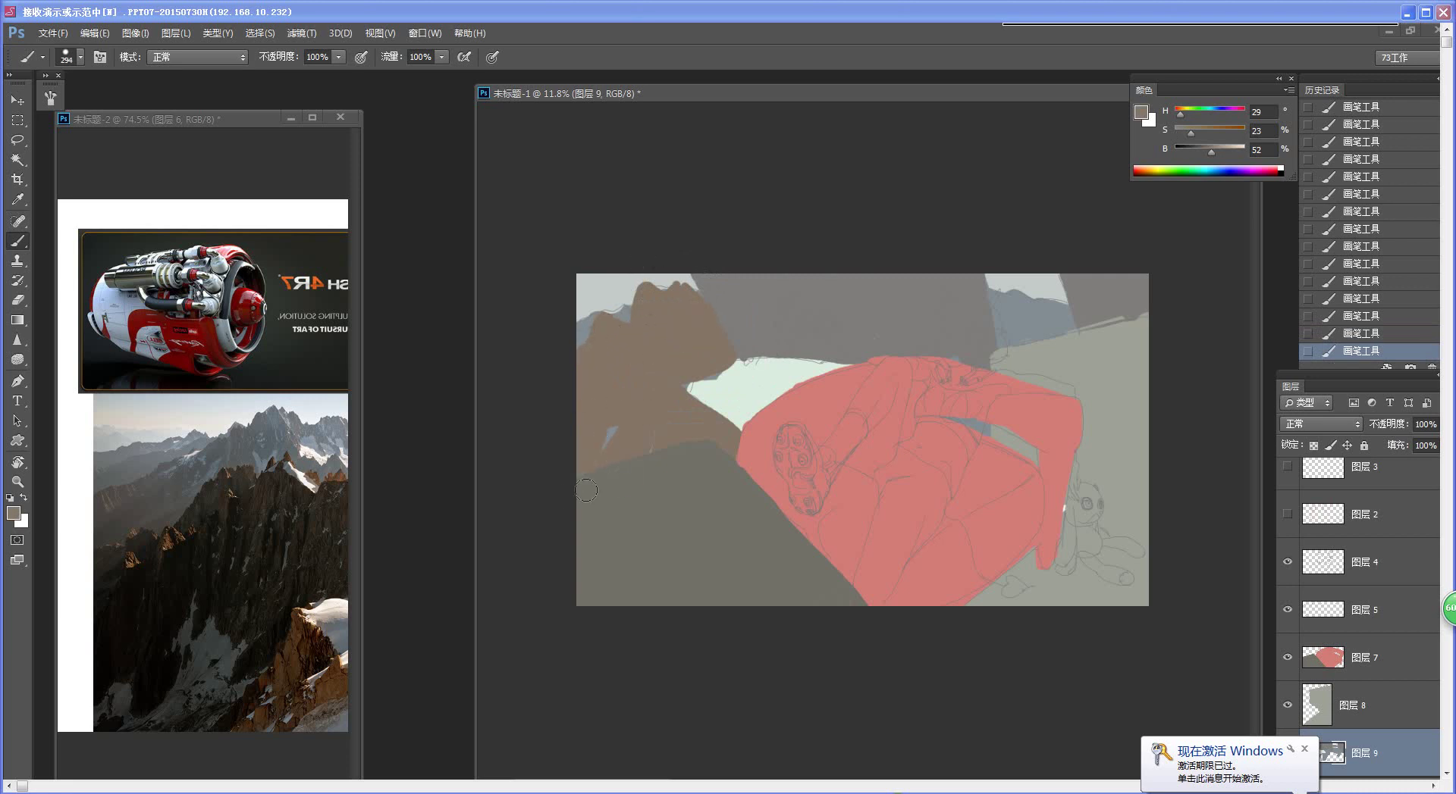
# Step: Paint a brown peak over the blue-grey mountain at the canvas's right, using the mountain photo as reference
pyautogui.hotkey('alt', 'space')
pyautogui.moveTo(731, 461); pyautogui.dragTo(715, 464)
pyautogui.hotkey('ctrl', '0')
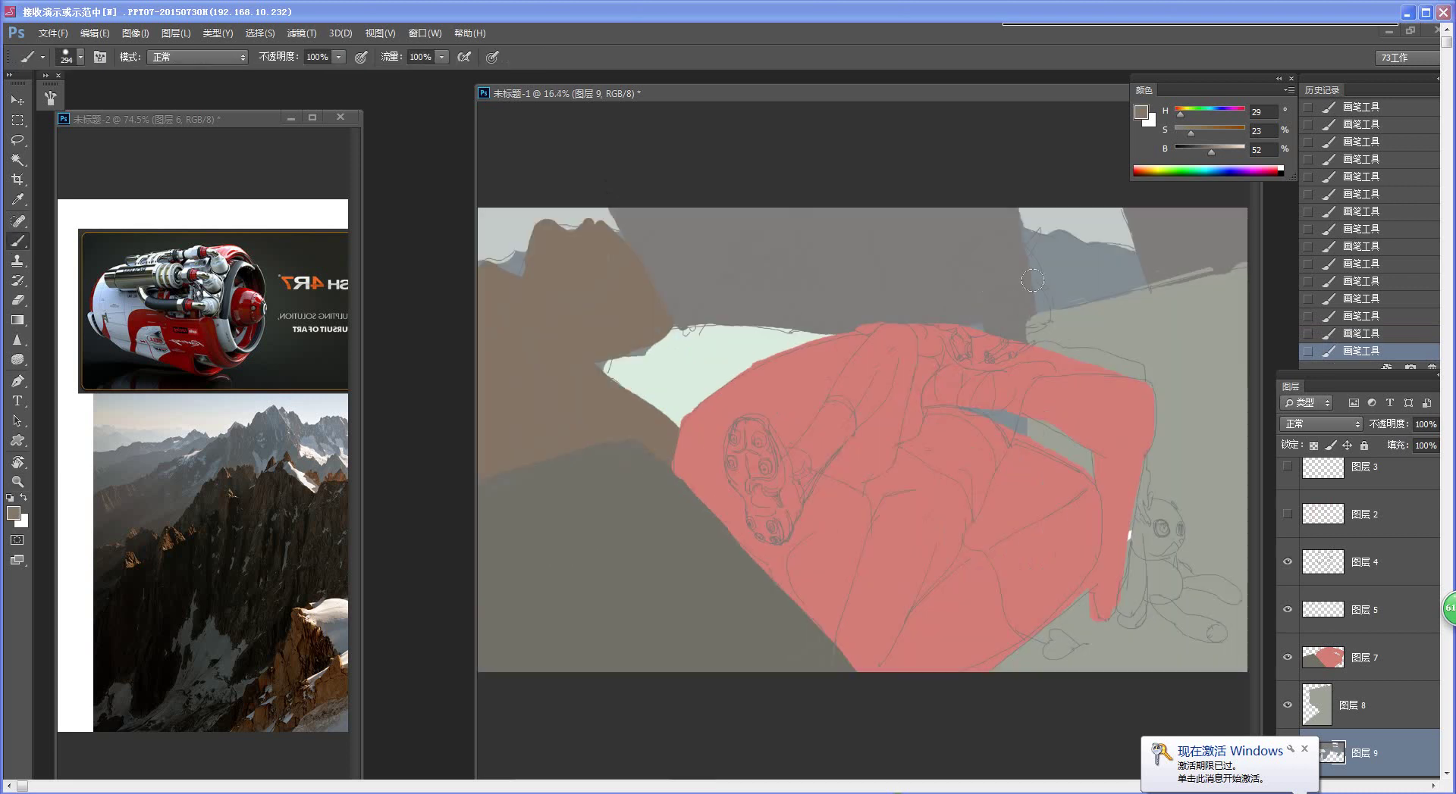
pyautogui.hotkey('alt', 'space')
pyautogui.moveTo(1053, 363); pyautogui.dragTo(1007, 341)
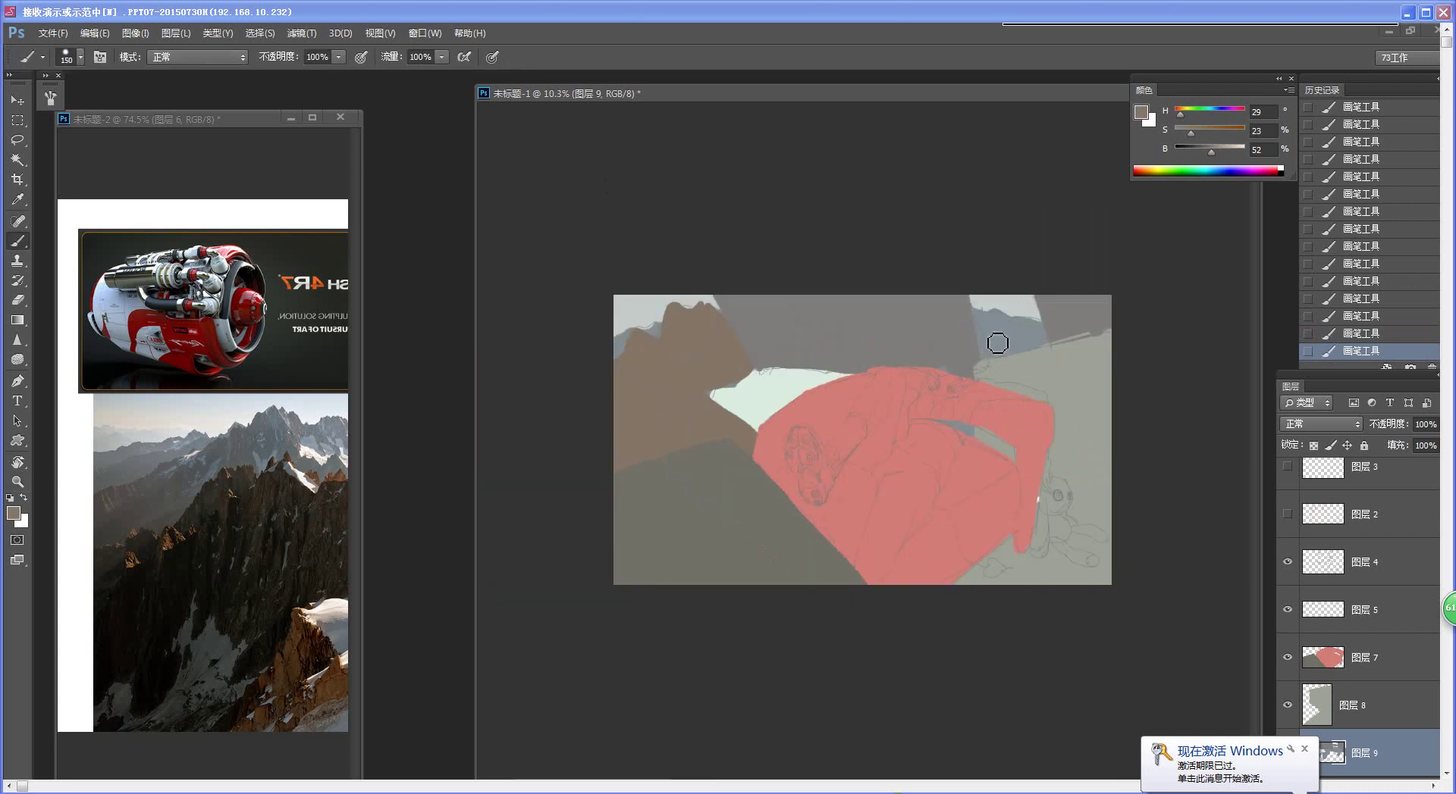
pyautogui.click(306, 544)
pyautogui.moveTo(306, 545); pyautogui.dragTo(276, 566)
pyautogui.click(988, 334)
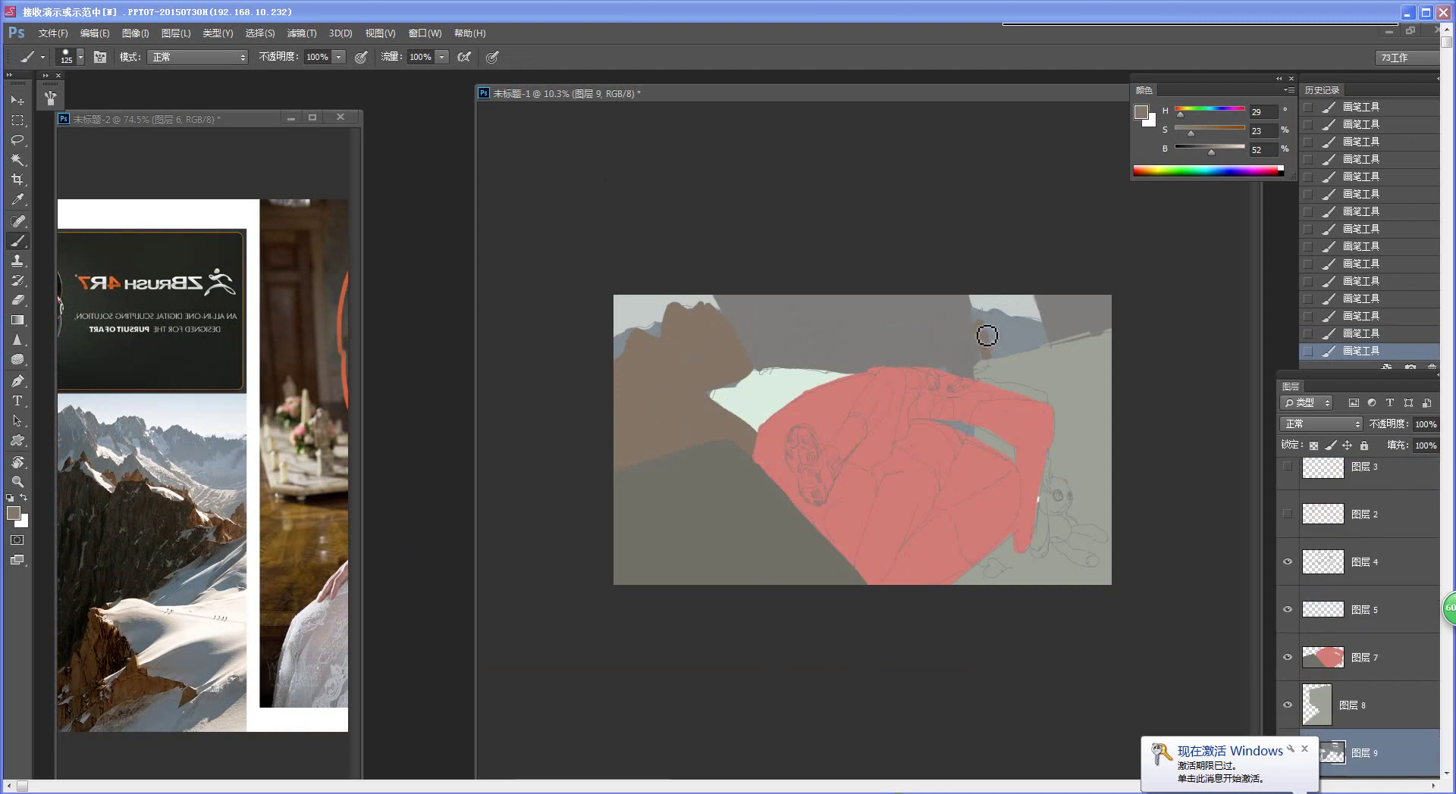
pyautogui.hotkey('ctrl', 'z')
pyautogui.moveTo(1017, 337)
pyautogui.mouseDown()
pyautogui.moveTo(1040, 359)
pyautogui.moveTo(996, 356)
pyautogui.mouseUp()
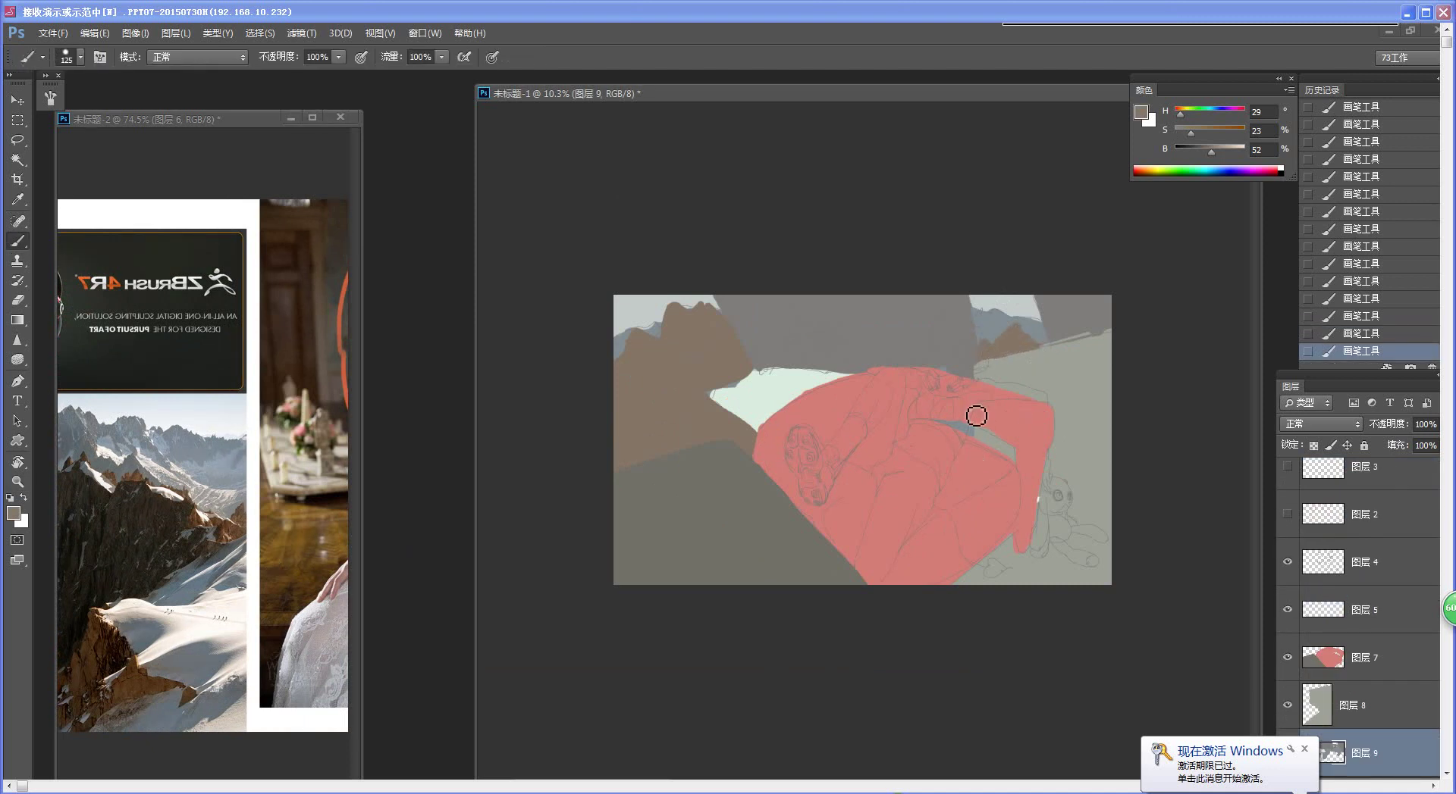
# Step: Try light grey #cccfcd on the lower edge of the pale mint snow patch
pyautogui.scroll(-2, 982, 304)
pyautogui.moveTo(846, 437); pyautogui.dragTo(888, 437)
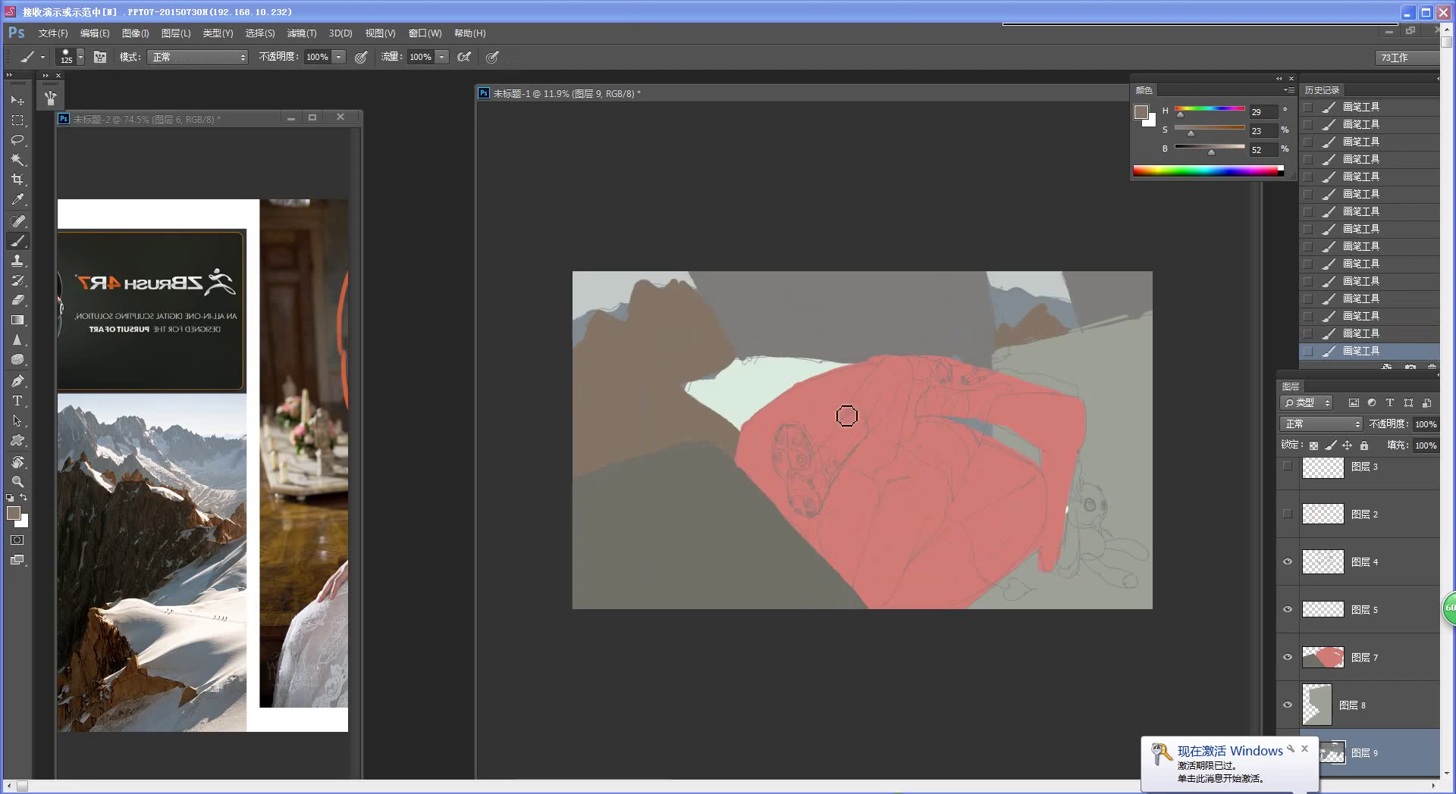
pyautogui.keyDown('alt'); pyautogui.click(757, 394); pyautogui.keyUp('alt')
pyautogui.press('n')
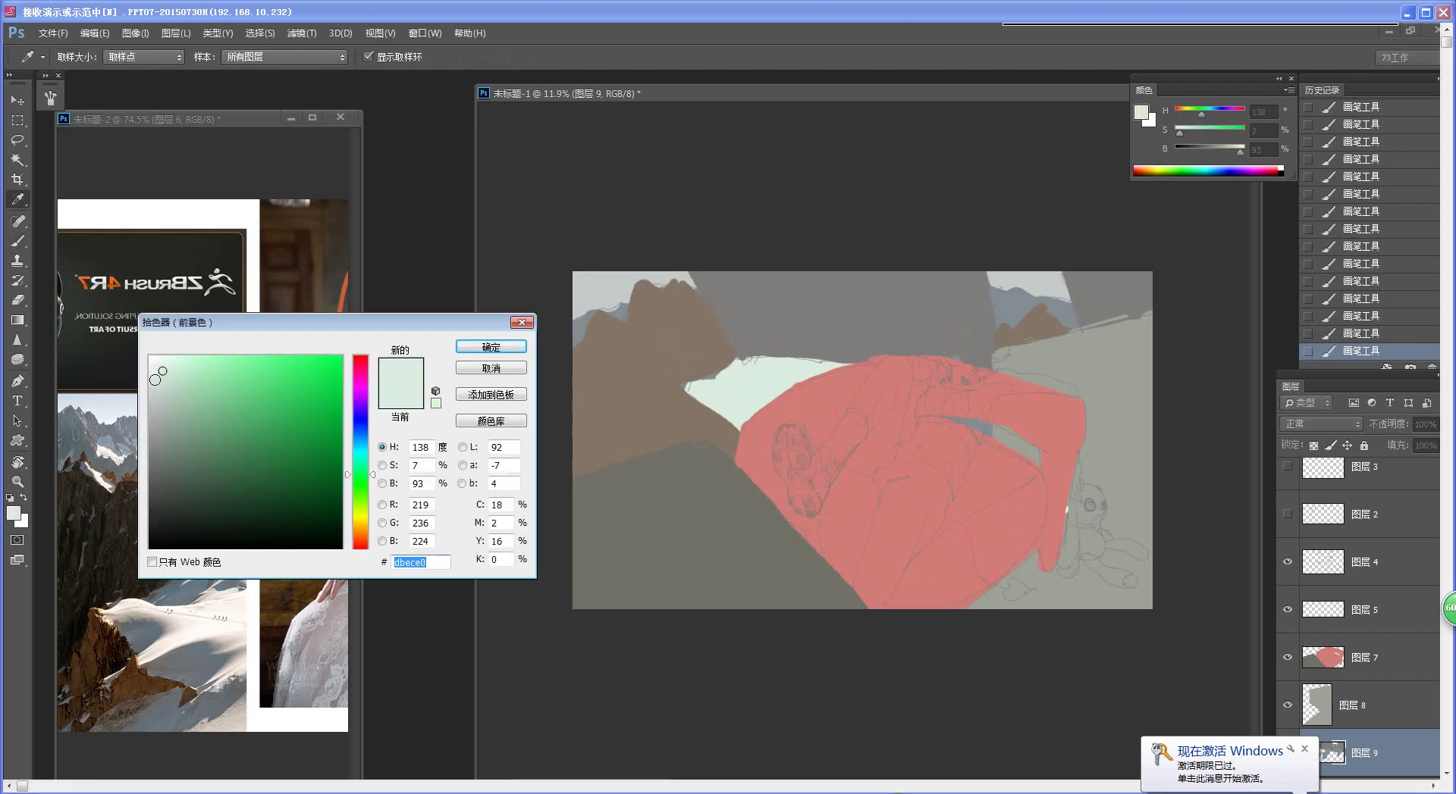
pyautogui.click(152, 383)
pyautogui.click(153, 392)
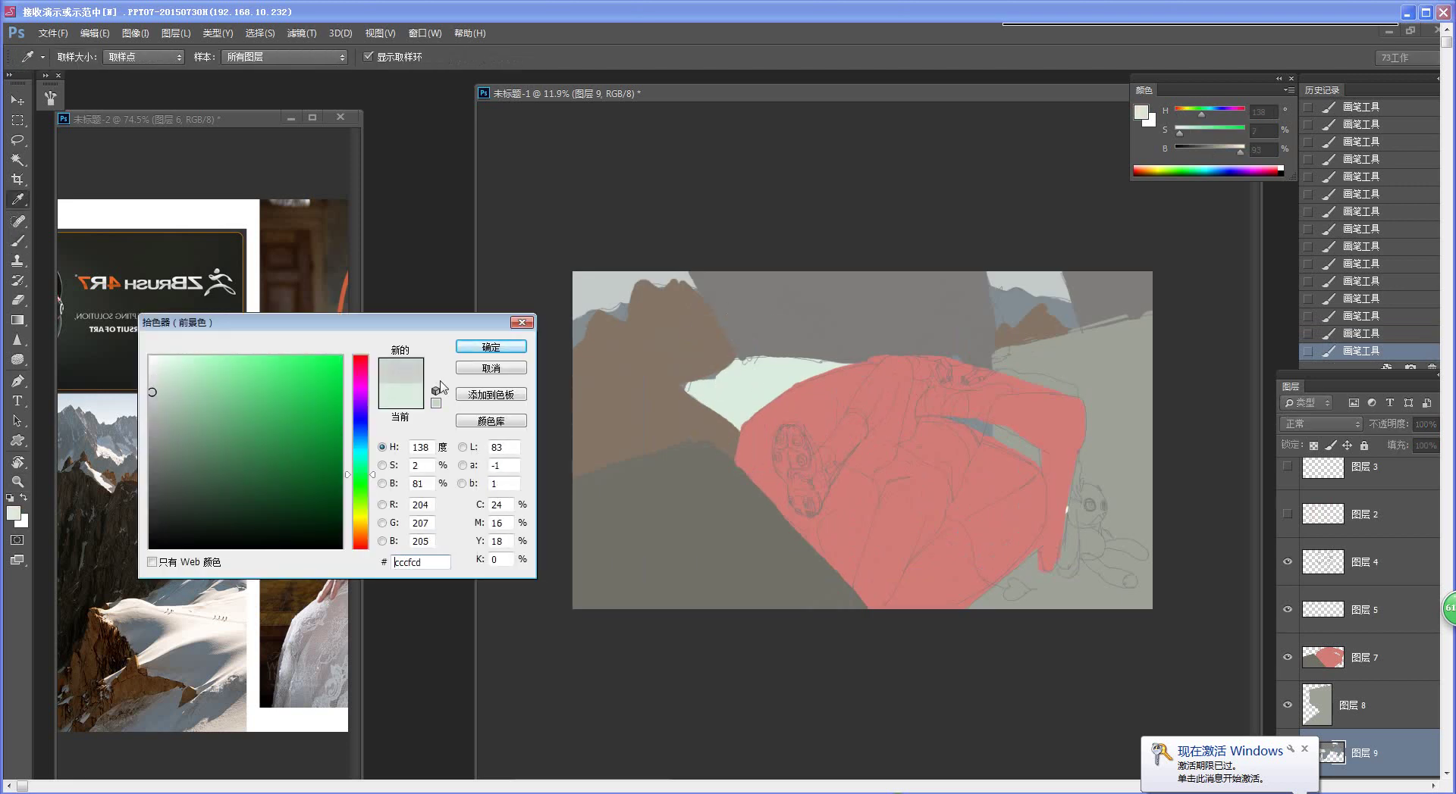
pyautogui.click(492, 346)
pyautogui.moveTo(701, 395); pyautogui.dragTo(707, 401)
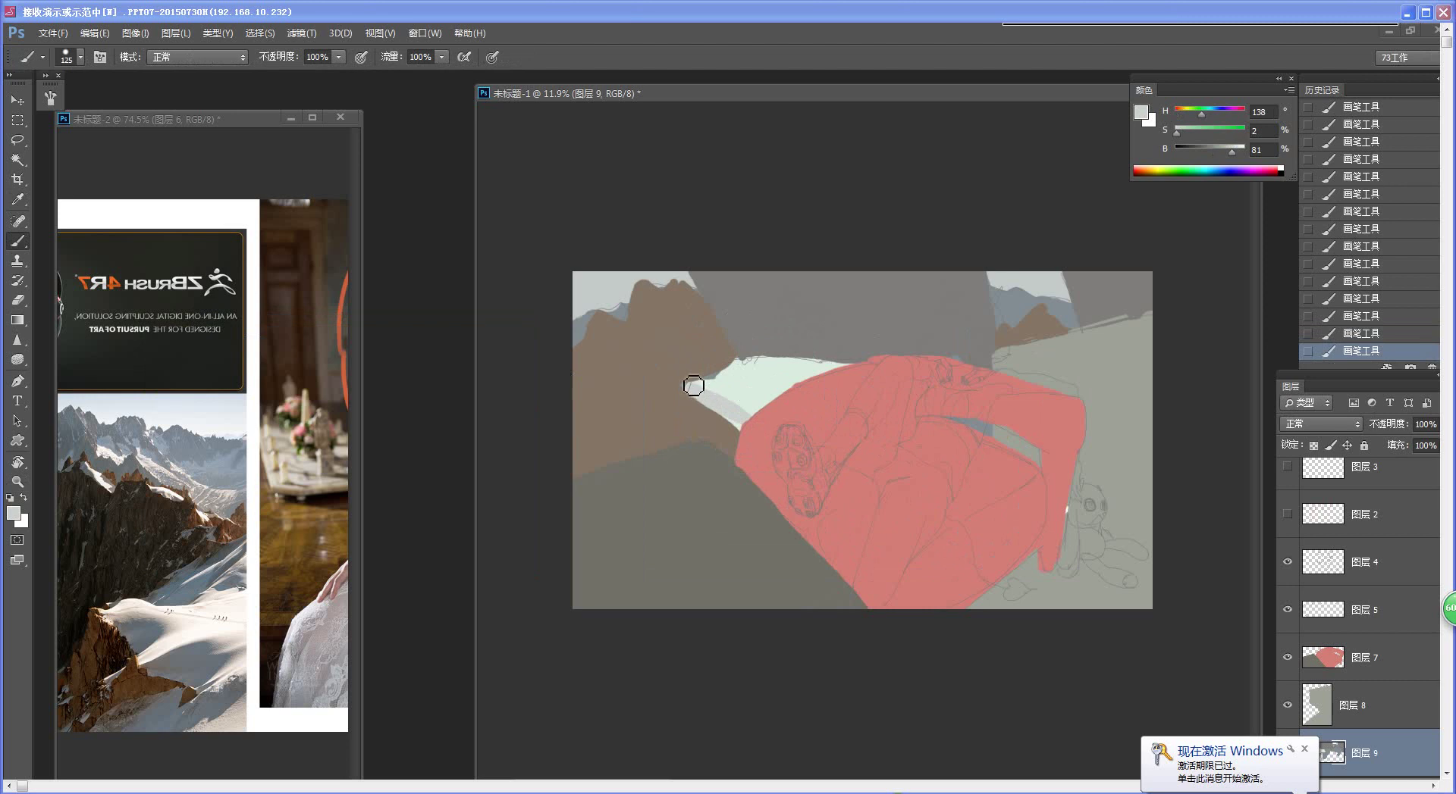
# Step: Set the foreground colour to light grey (H 85, S 3, B 84), undo the last stroke and repaint the snow patch
pyautogui.press('n')
pyautogui.click(154, 389)
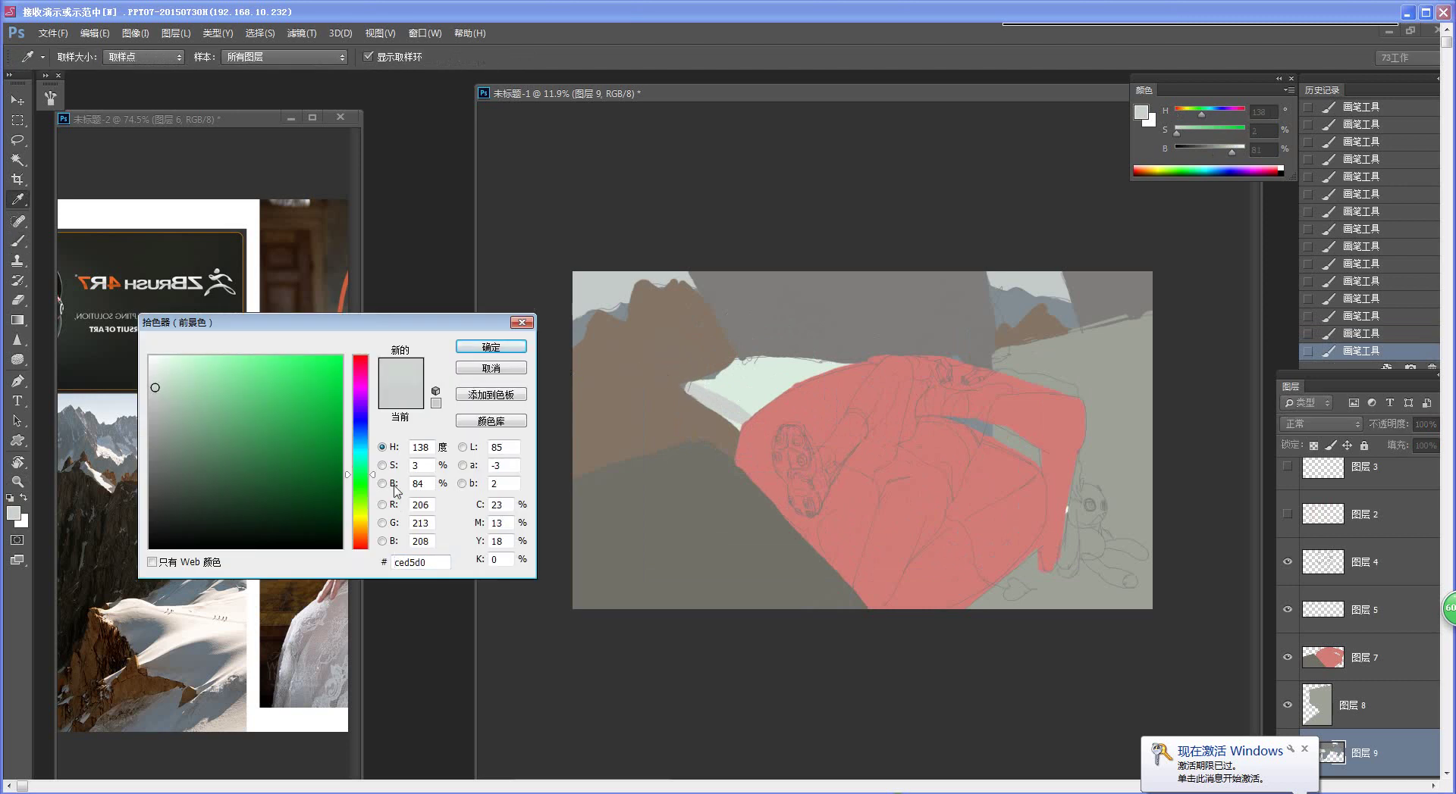
pyautogui.moveTo(375, 476); pyautogui.dragTo(375, 503)
pyautogui.click(490, 347)
pyautogui.press('b')
pyautogui.hotkey('ctrl', 'z')
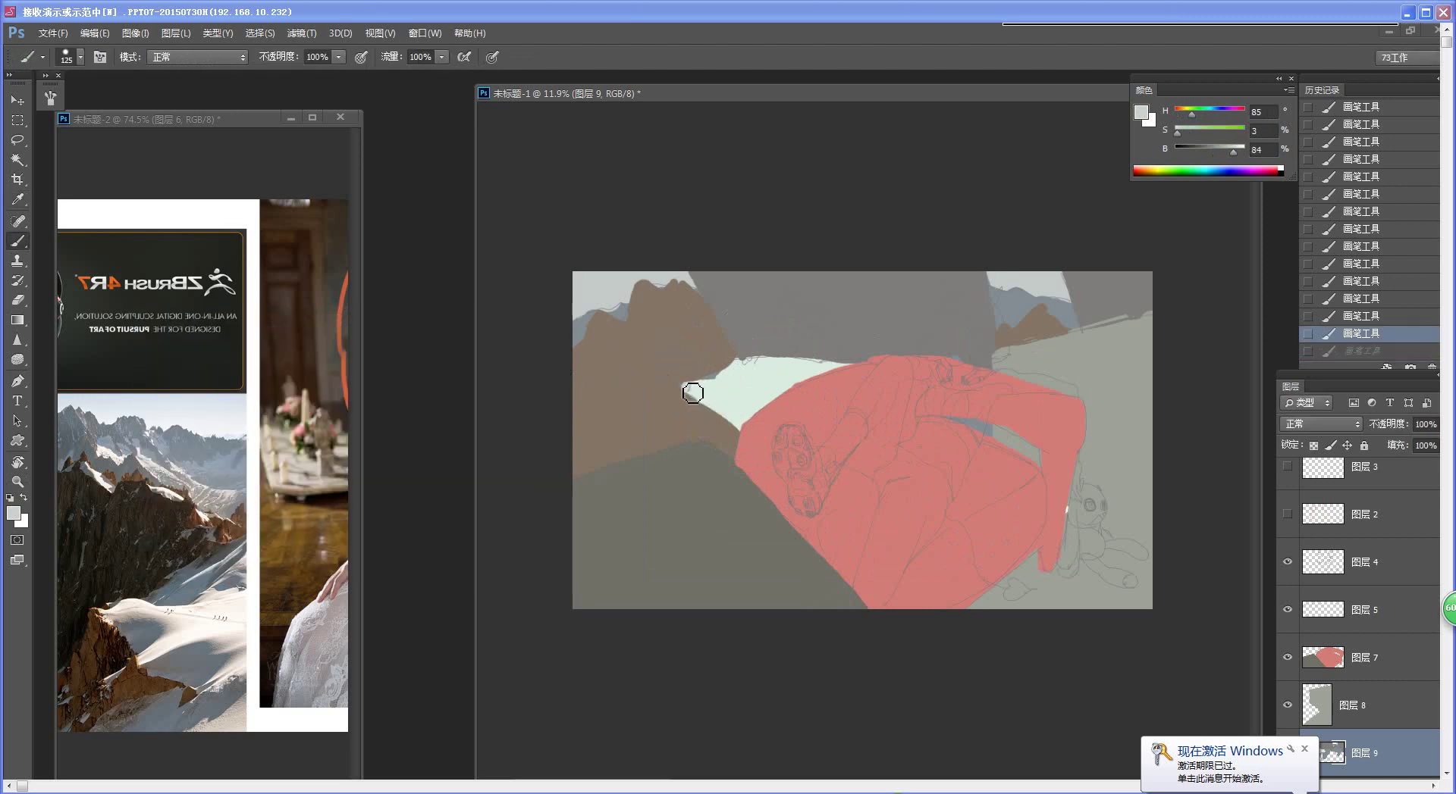
pyautogui.moveTo(692, 393)
pyautogui.mouseDown()
pyautogui.moveTo(764, 429)
pyautogui.moveTo(704, 396)
pyautogui.moveTo(756, 368)
pyautogui.moveTo(828, 374)
pyautogui.moveTo(795, 398)
pyautogui.mouseUp()
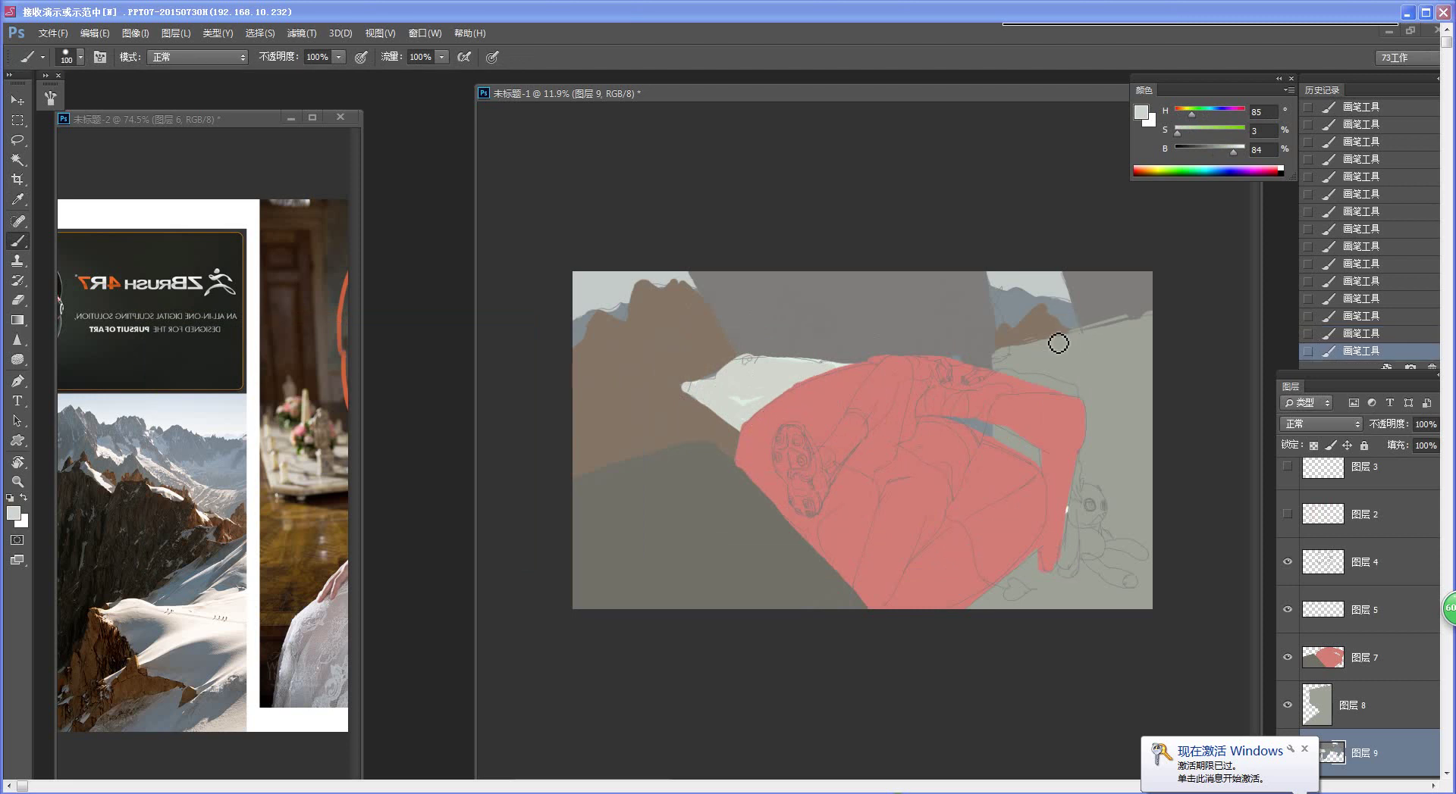
# Step: Reduce the brush size to 60 and paint light grey snow patches on the right-hand brown peak
pyautogui.press('[')
pyautogui.press('[')
pyautogui.press('[')
pyautogui.press('[')
pyautogui.moveTo(1042, 308)
pyautogui.mouseDown()
pyautogui.moveTo(1057, 338)
pyautogui.moveTo(1089, 334)
pyautogui.mouseUp()
pyautogui.click(1054, 321)
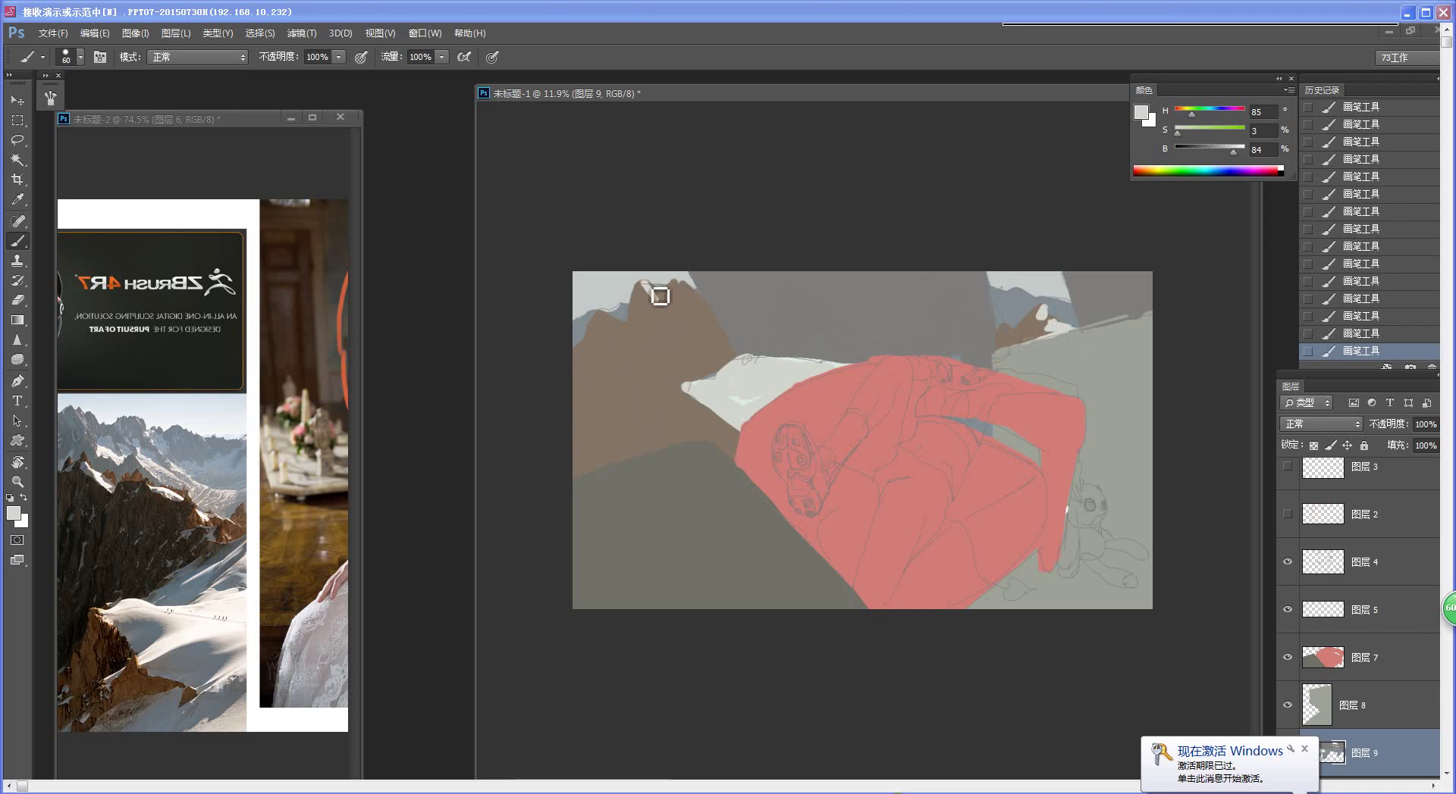
# Step: Paint light grey snow on the summit and shoulder of the left mountain, plus small spots with a finer brush near its right slope
pyautogui.moveTo(660, 296); pyautogui.dragTo(705, 303)
pyautogui.moveTo(620, 332); pyautogui.dragTo(623, 338)
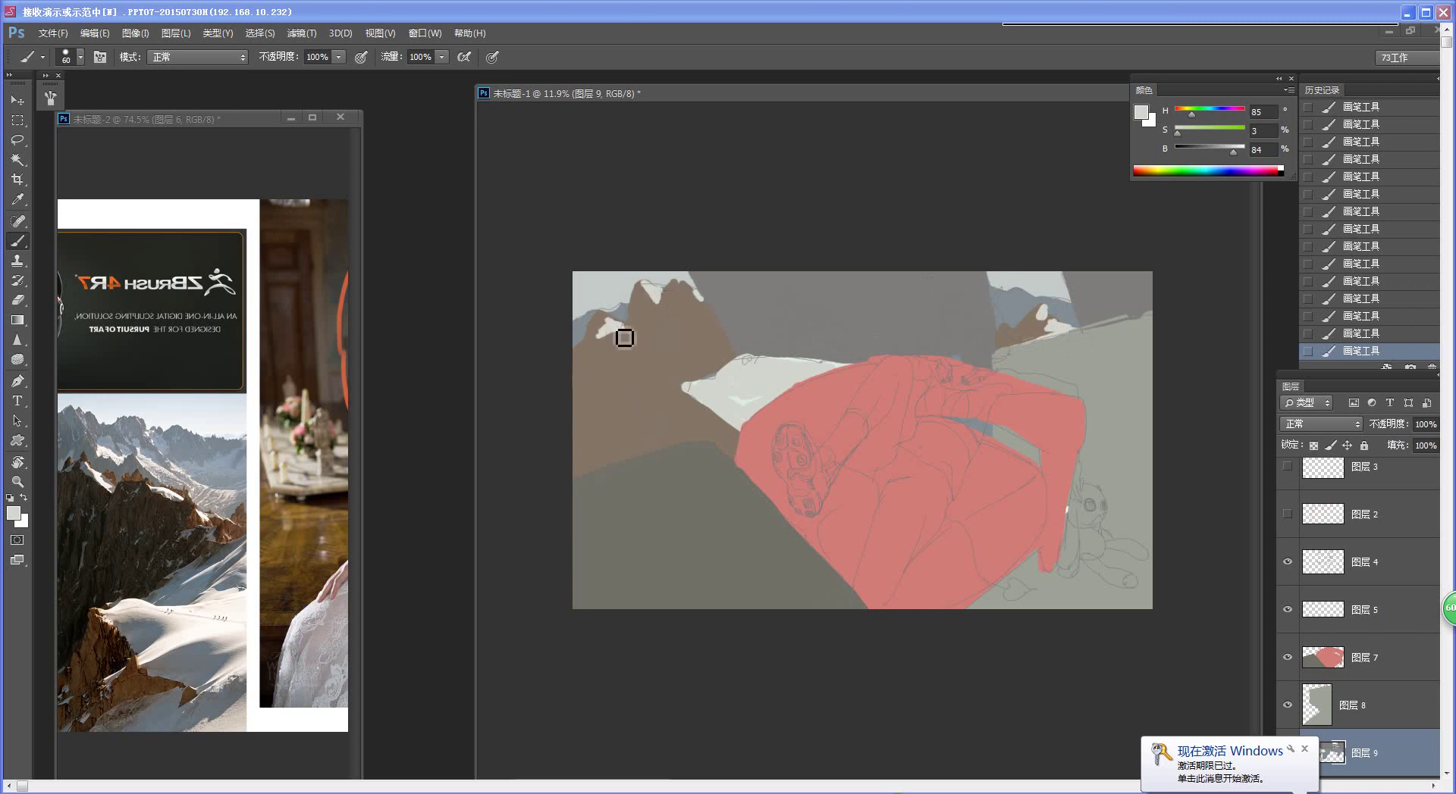
pyautogui.press('[')
pyautogui.press('[')
pyautogui.press('[')
pyautogui.moveTo(715, 340); pyautogui.dragTo(705, 344)
pyautogui.click(722, 337)
pyautogui.click(728, 340)
# Step: Paint thin snow streaks down the left mountain's lower slope and widen them into snow along its foot, following the reference photo
pyautogui.press('[')
pyautogui.press('[')
pyautogui.click(258, 579)
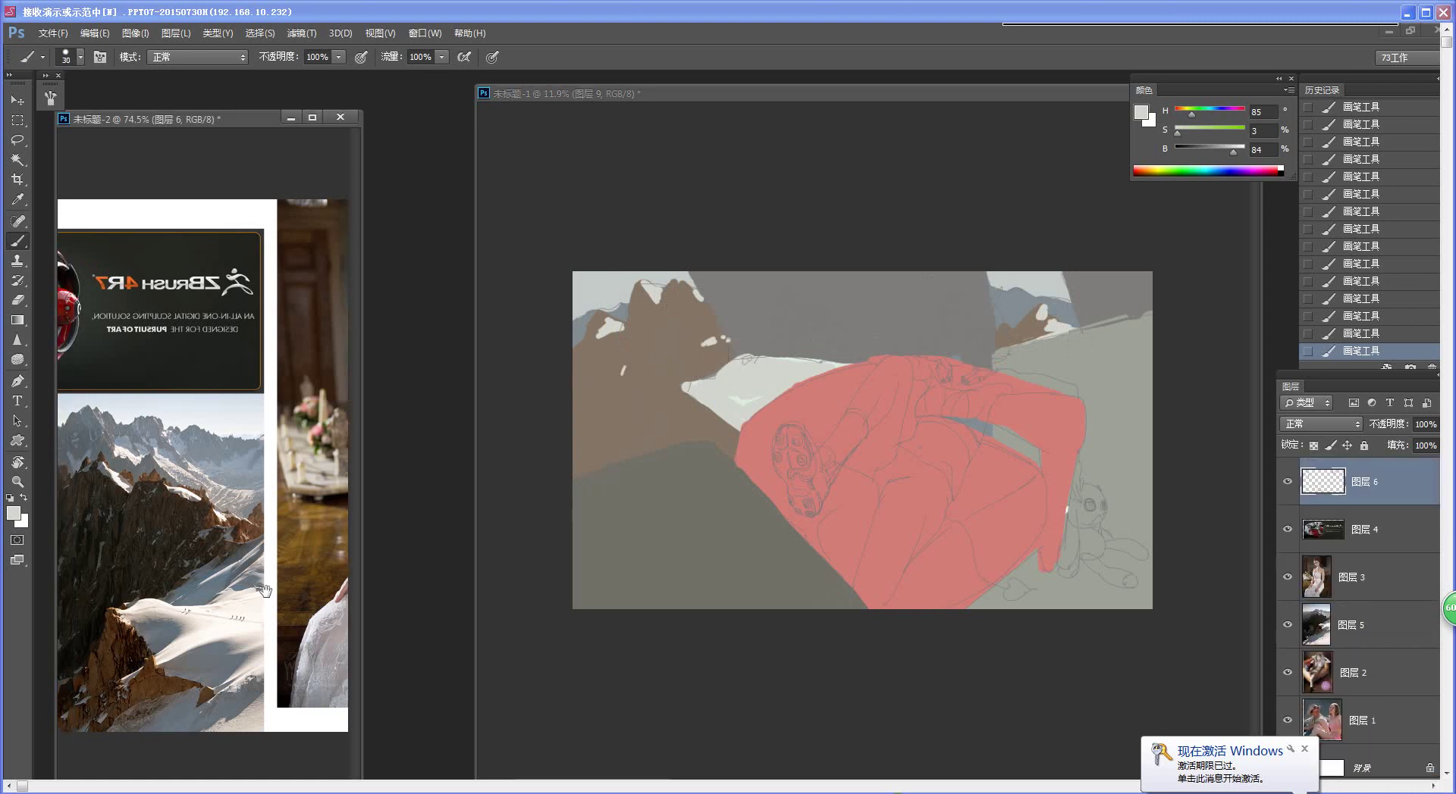
pyautogui.click(604, 482)
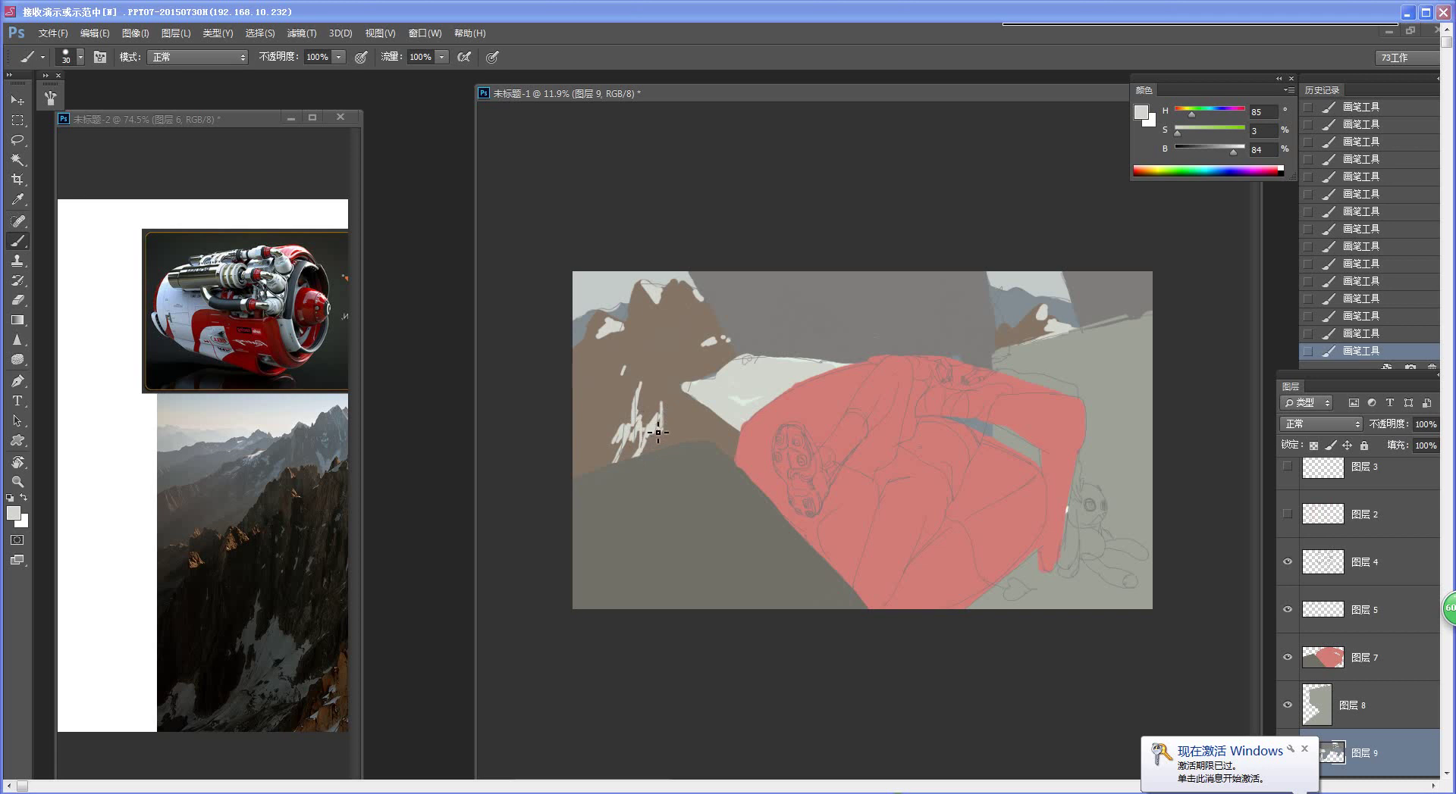
pyautogui.keyDown('alt'); pyautogui.rightClick(664, 440); pyautogui.keyUp('alt')
pyautogui.moveTo(664, 435)
pyautogui.mouseDown()
pyautogui.moveTo(645, 478)
pyautogui.moveTo(668, 429)
pyautogui.moveTo(701, 465)
pyautogui.mouseUp()
pyautogui.moveTo(573, 461); pyautogui.dragTo(585, 473)
pyautogui.moveTo(732, 453); pyautogui.dragTo(727, 453)
# Step: Consult the mountain reference and repaint the rock between the snow patch and the sofa with sampled brown
pyautogui.click(286, 604)
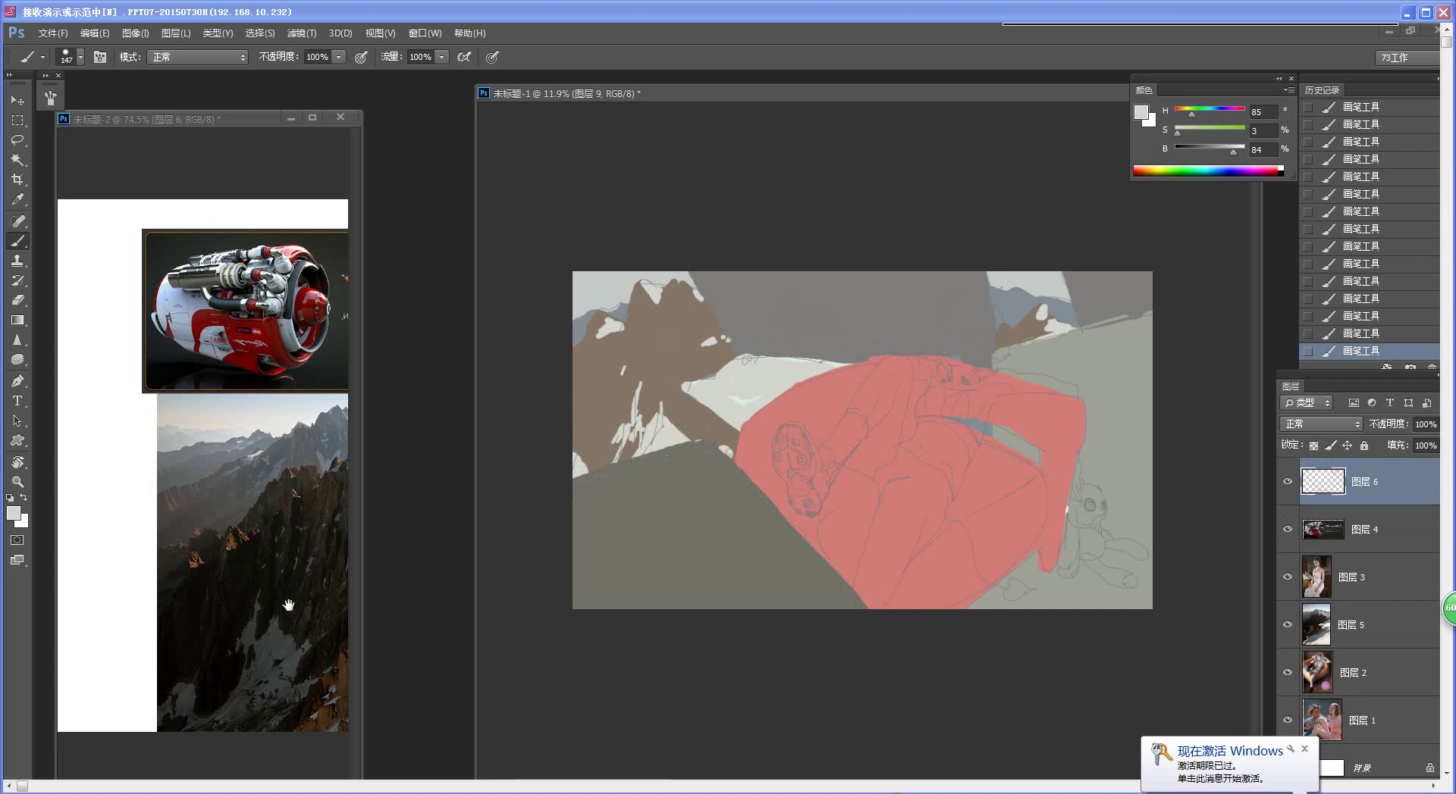
pyautogui.moveTo(286, 604); pyautogui.dragTo(142, 607)
pyautogui.keyDown('alt'); pyautogui.click(699, 414); pyautogui.keyUp('alt')
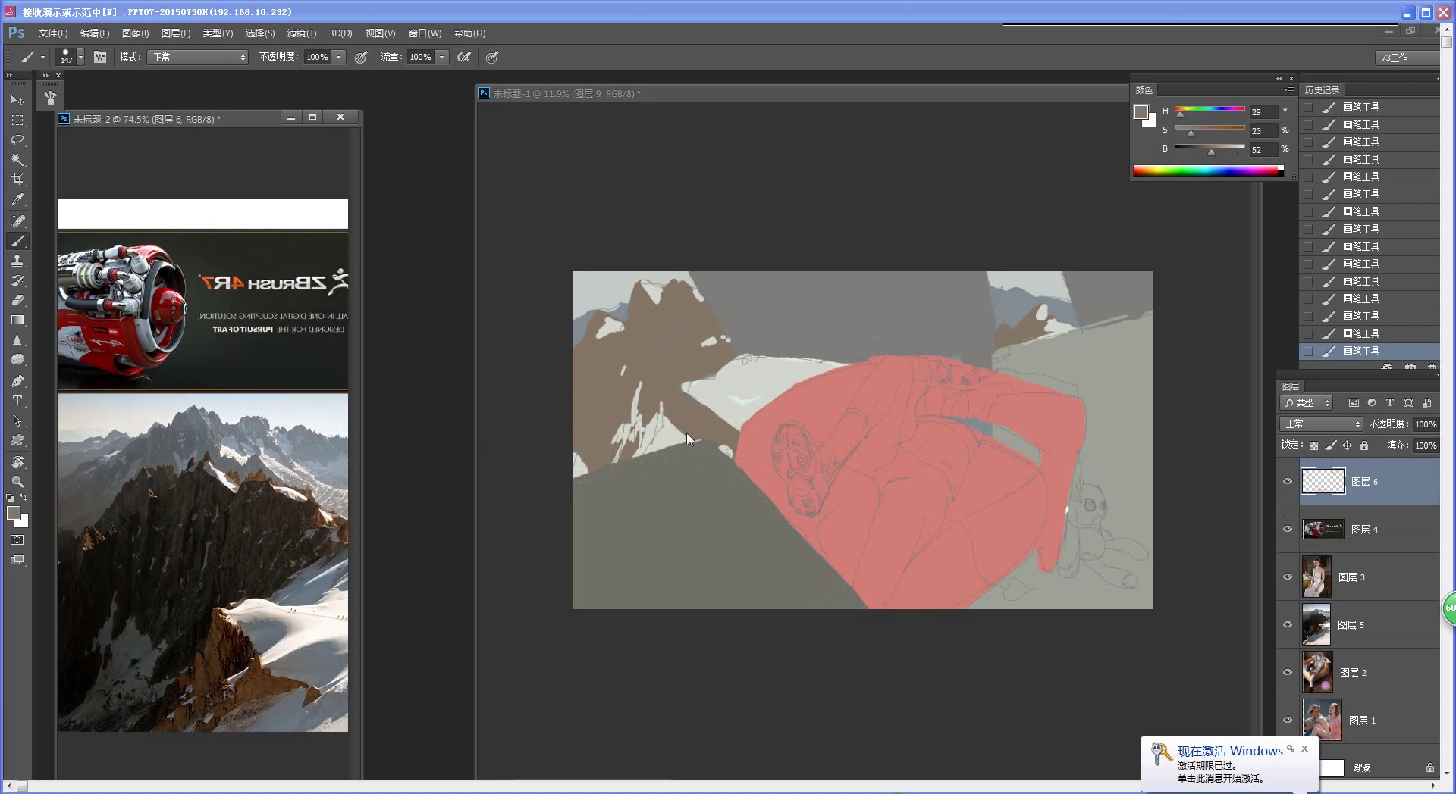
pyautogui.click(677, 432)
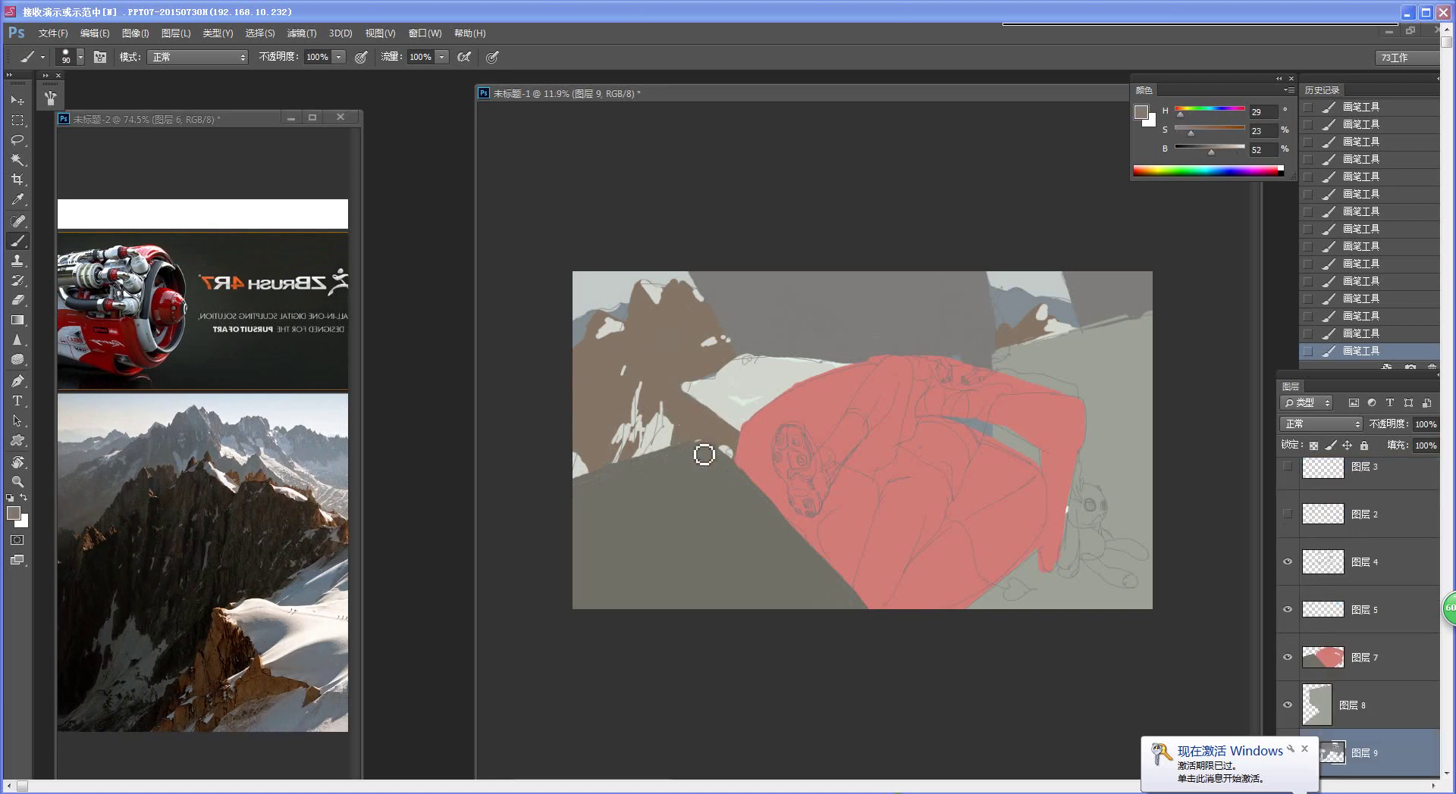
pyautogui.moveTo(733, 467)
pyautogui.mouseDown()
pyautogui.moveTo(721, 422)
pyautogui.moveTo(747, 428)
pyautogui.moveTo(718, 432)
pyautogui.moveTo(719, 419)
pyautogui.mouseUp()
pyautogui.keyDown('alt'); pyautogui.click(727, 407); pyautogui.keyUp('alt')
pyautogui.keyDown('alt'); pyautogui.click(708, 417); pyautogui.keyUp('alt')
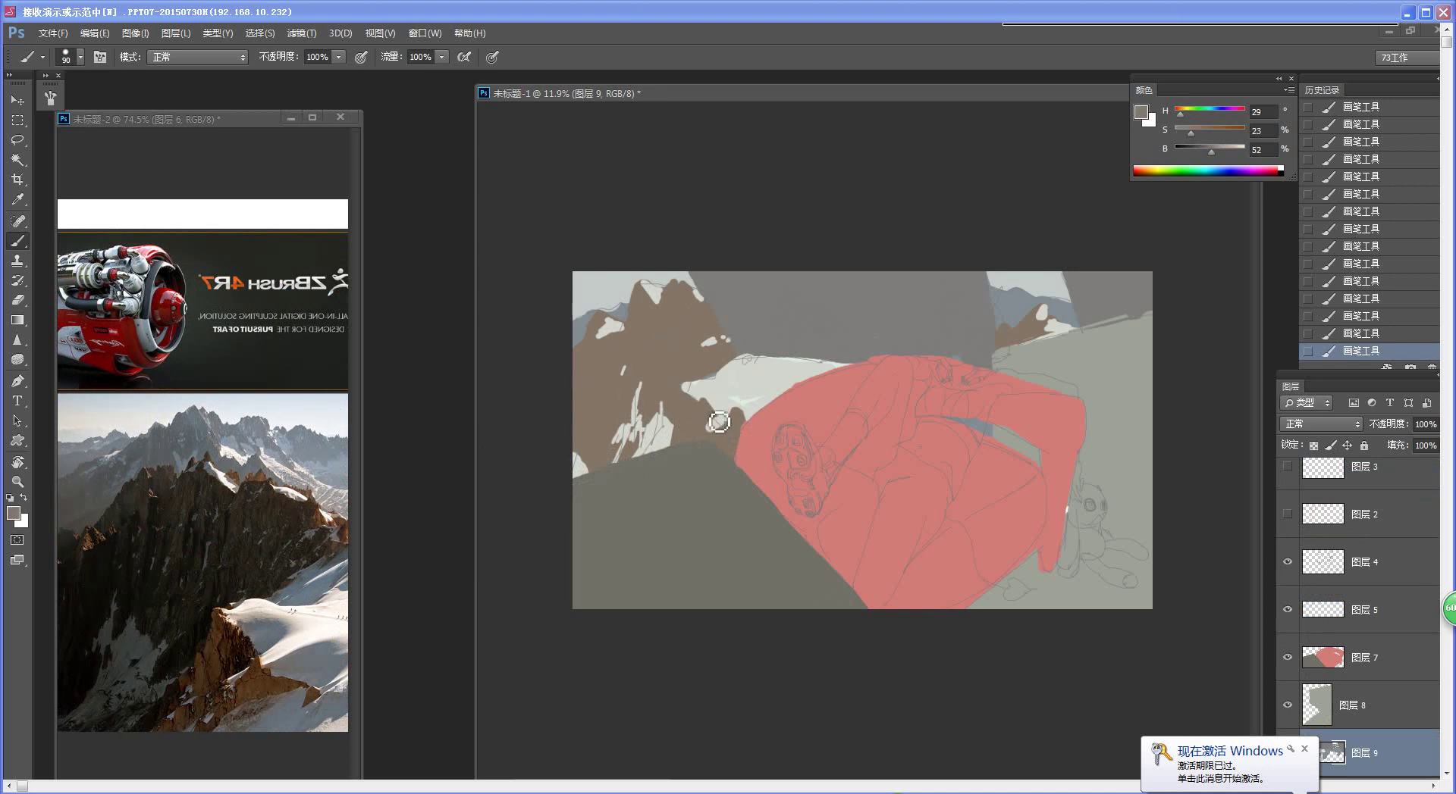
# Step: Examine the balance of the blocked-in mountains, snow and sofa across the whole composition
pyautogui.press('z')
pyautogui.moveTo(728, 485); pyautogui.dragTo(682, 482)
pyautogui.hotkey('ctrl', 'space')
pyautogui.moveTo(864, 450); pyautogui.dragTo(906, 446)
pyautogui.hotkey('ctrl', 'space')
pyautogui.moveTo(884, 535); pyautogui.dragTo(840, 531)
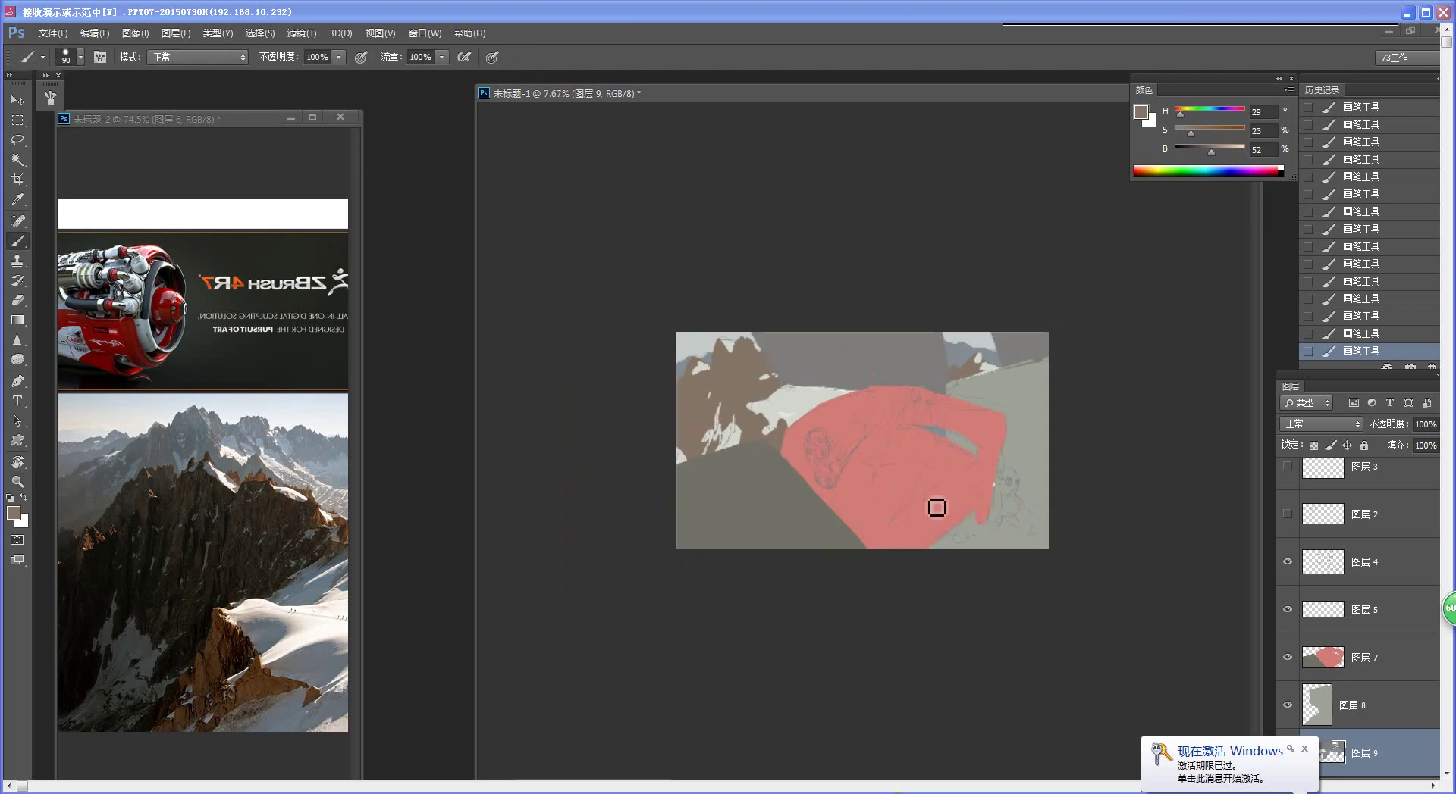
pyautogui.hotkey('ctrl', 'space')
pyautogui.moveTo(912, 447); pyautogui.dragTo(937, 440)
pyautogui.press('b')
# Step: Set the blend mode of line art layers 图层 4 and 图层 5 to Multiply (正片叠底)
pyautogui.click(1373, 565)
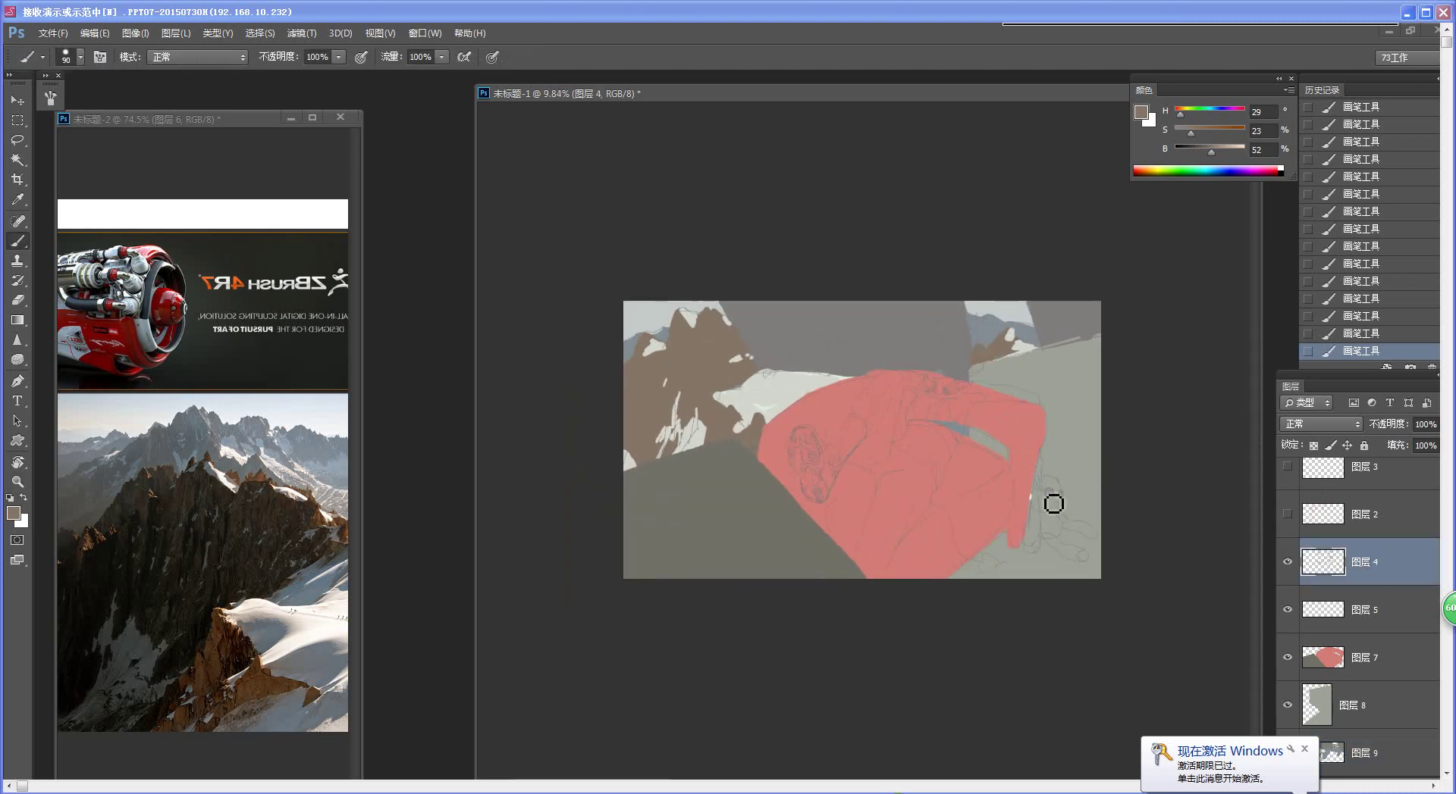
pyautogui.click(1319, 424)
pyautogui.click(1310, 495)
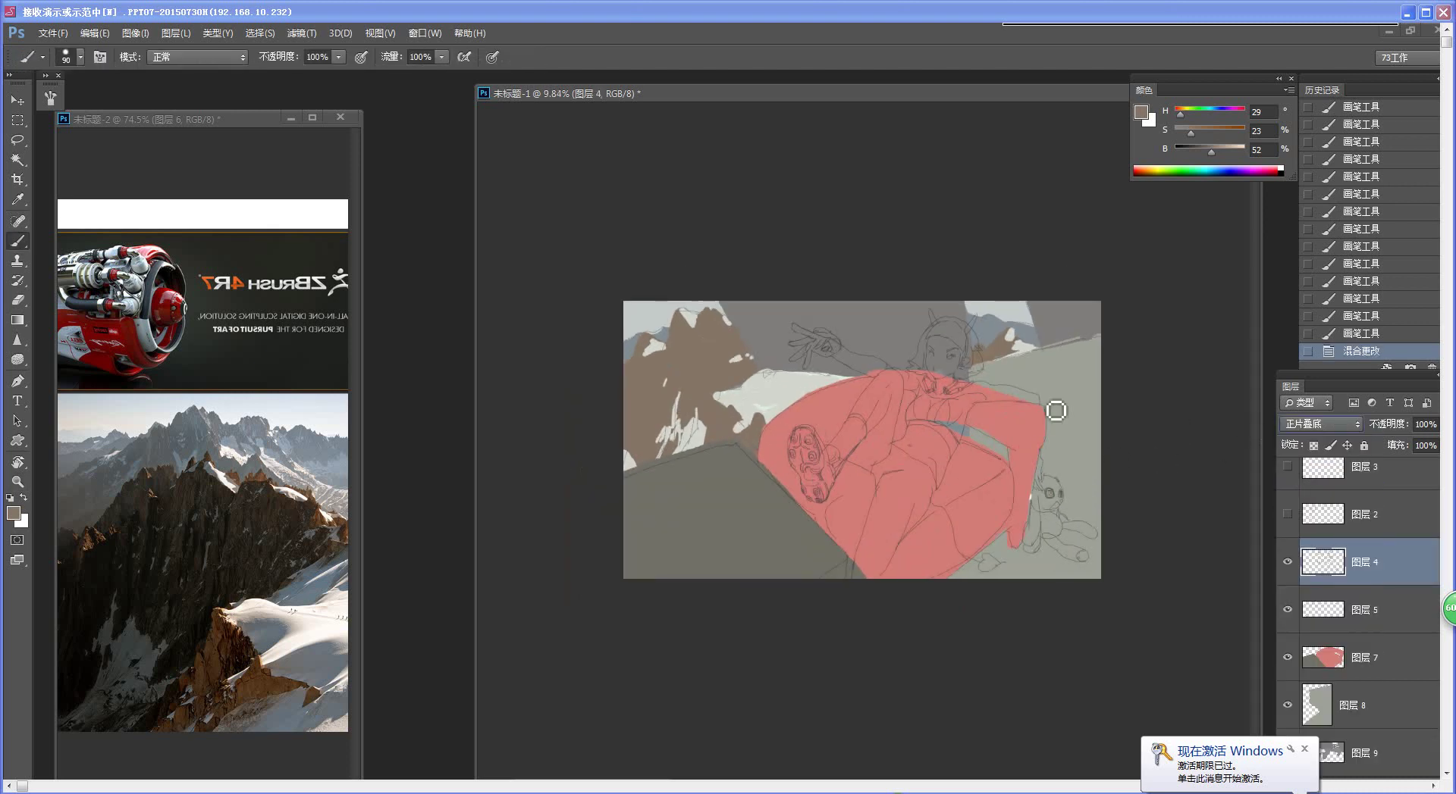
pyautogui.click(1371, 610)
pyautogui.click(1319, 424)
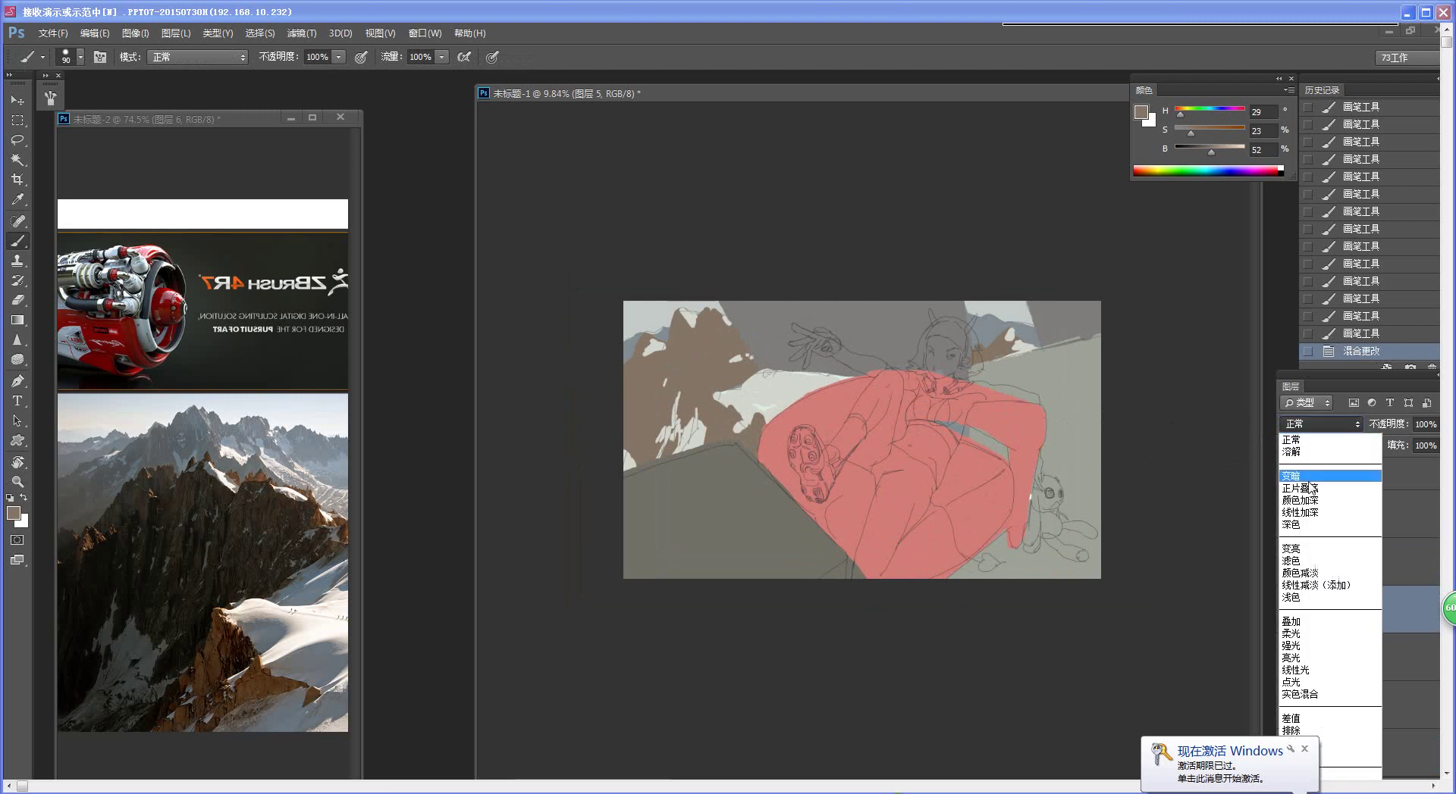
pyautogui.click(1310, 494)
pyautogui.click(1370, 565)
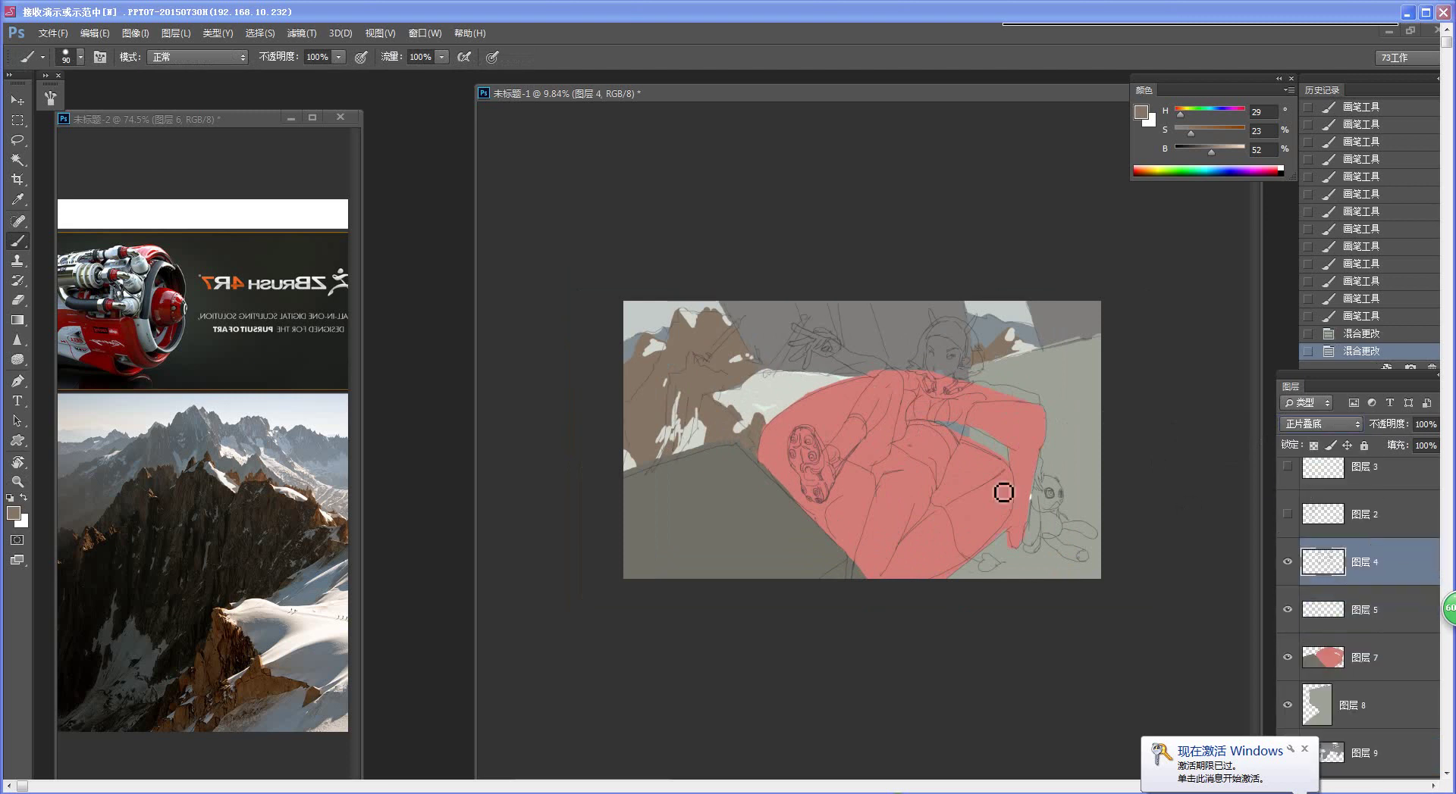
pyautogui.moveTo(962, 406); pyautogui.dragTo(997, 433)
pyautogui.press('z')
pyautogui.hotkey('ctrl', 'z')
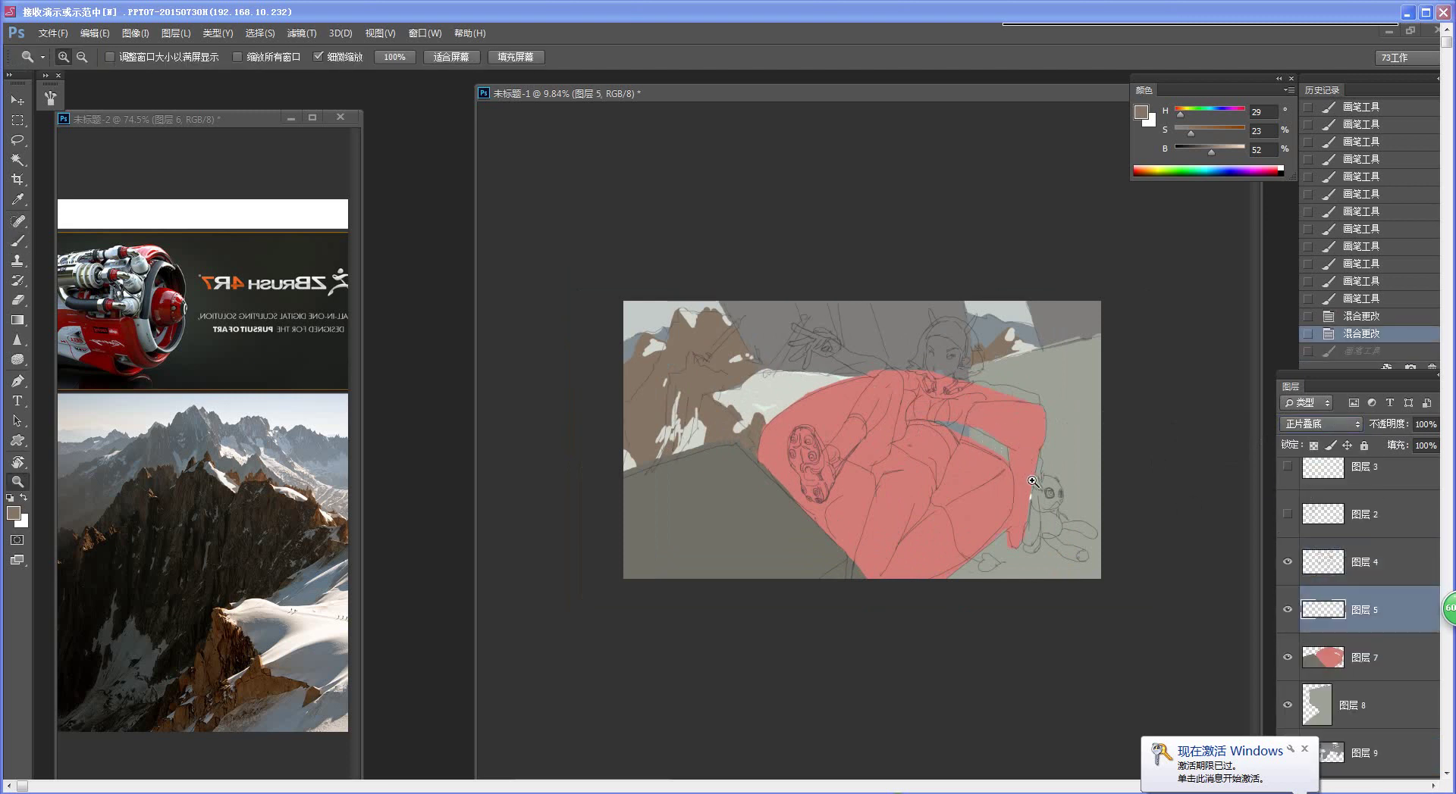
# Step: Colorize the line art on layer 图层 4 with Hue/Saturation at hue 29 and lightness +57
pyautogui.moveTo(1035, 481); pyautogui.dragTo(1155, 491)
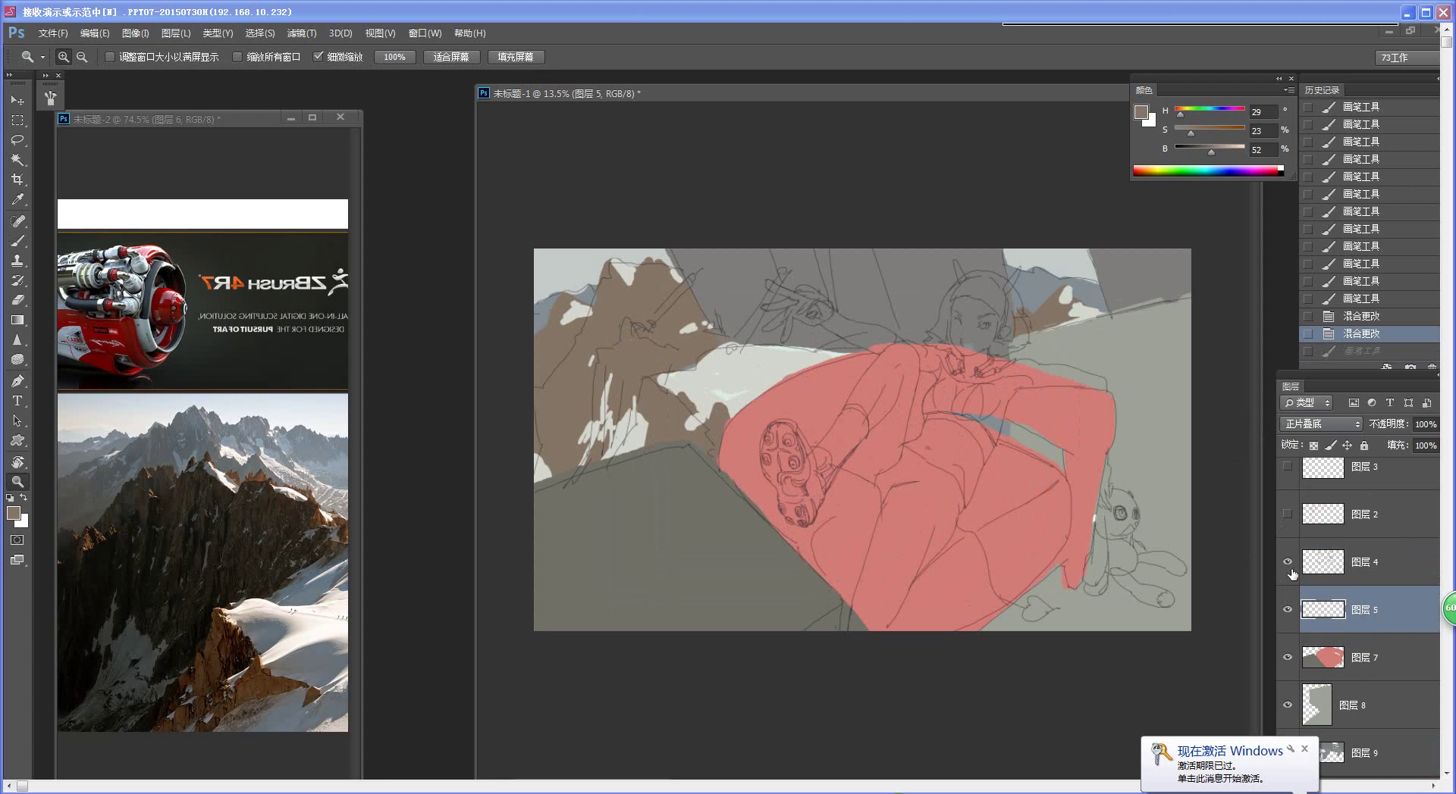
pyautogui.click(1378, 567)
pyautogui.hotkey('ctrl', 'u')
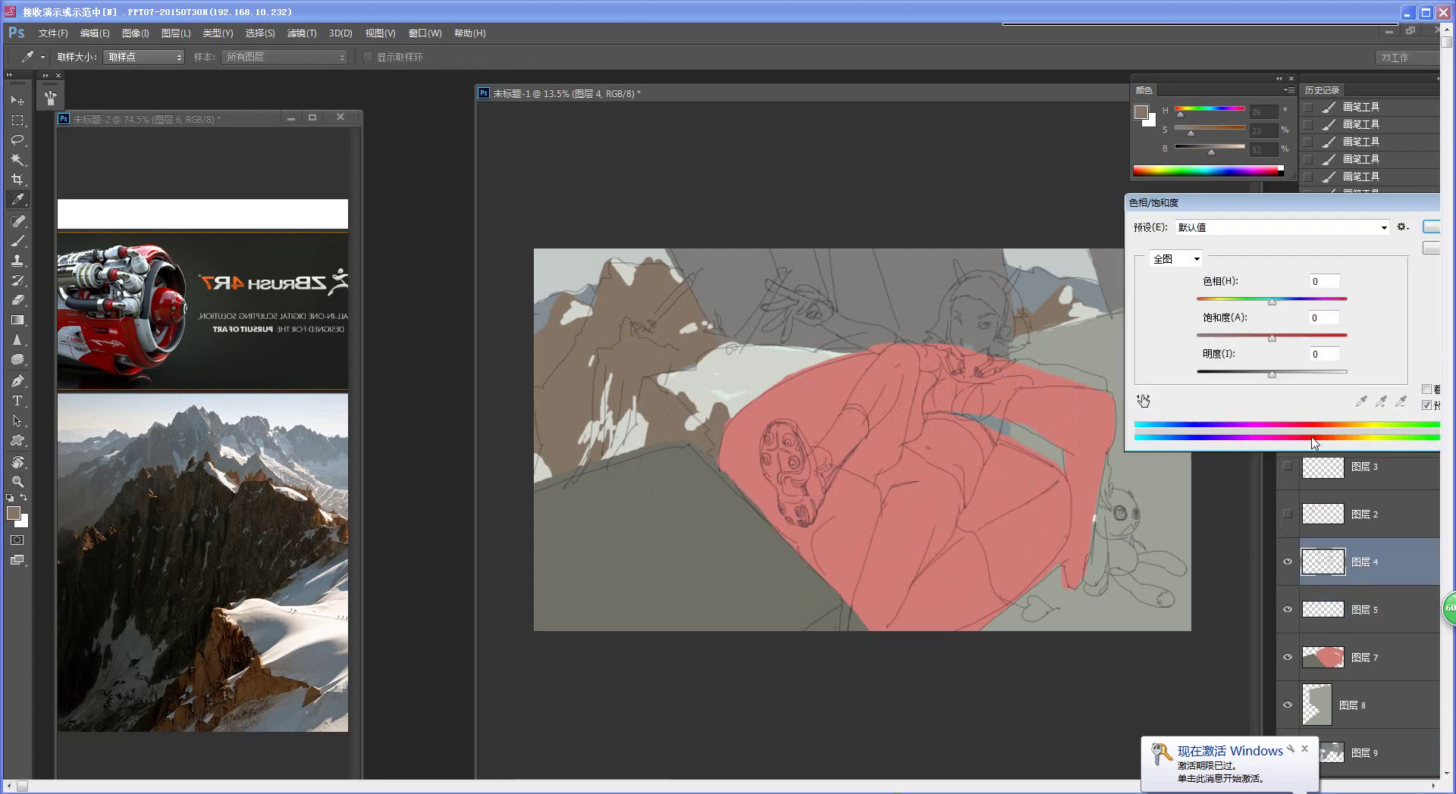
pyautogui.click(1426, 391)
pyautogui.moveTo(1279, 379); pyautogui.dragTo(1317, 381)
pyautogui.moveTo(1234, 343); pyautogui.dragTo(1257, 339)
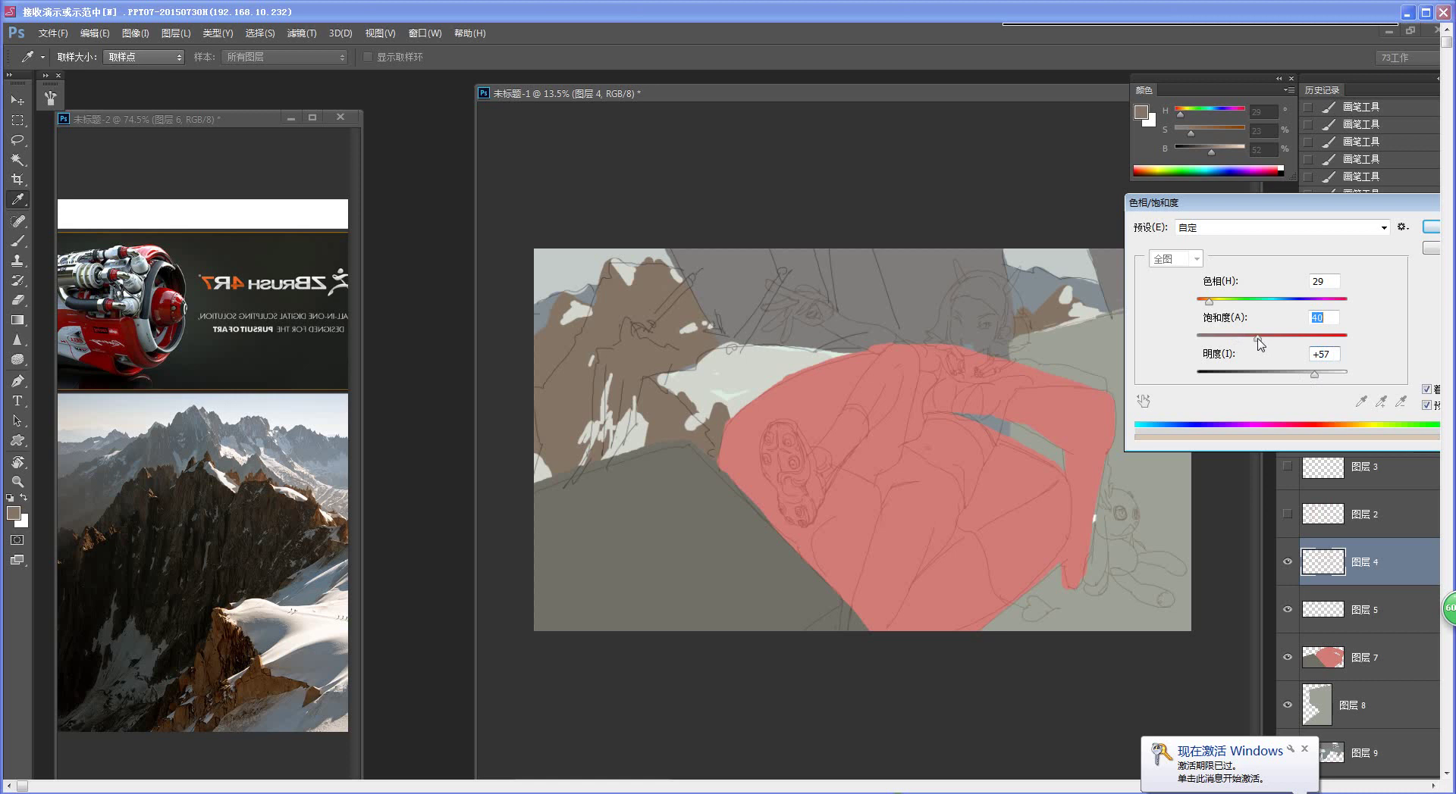
pyautogui.click(1430, 227)
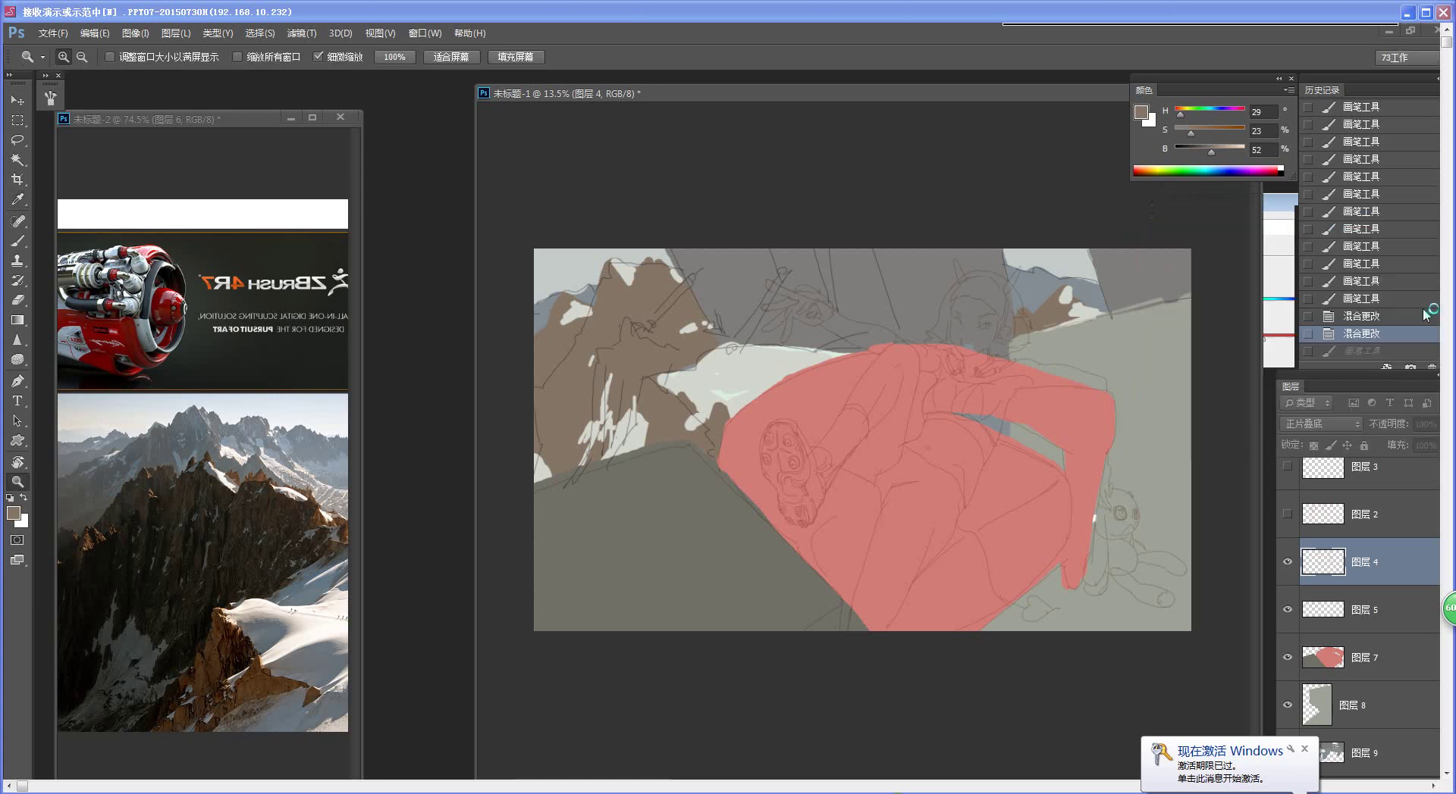
# Step: Colorize the line art on layer 图层 5 with Hue/Saturation at hue 29, saturation 25 and lightness +81
pyautogui.click(1372, 616)
pyautogui.hotkey('ctrl', 'u')
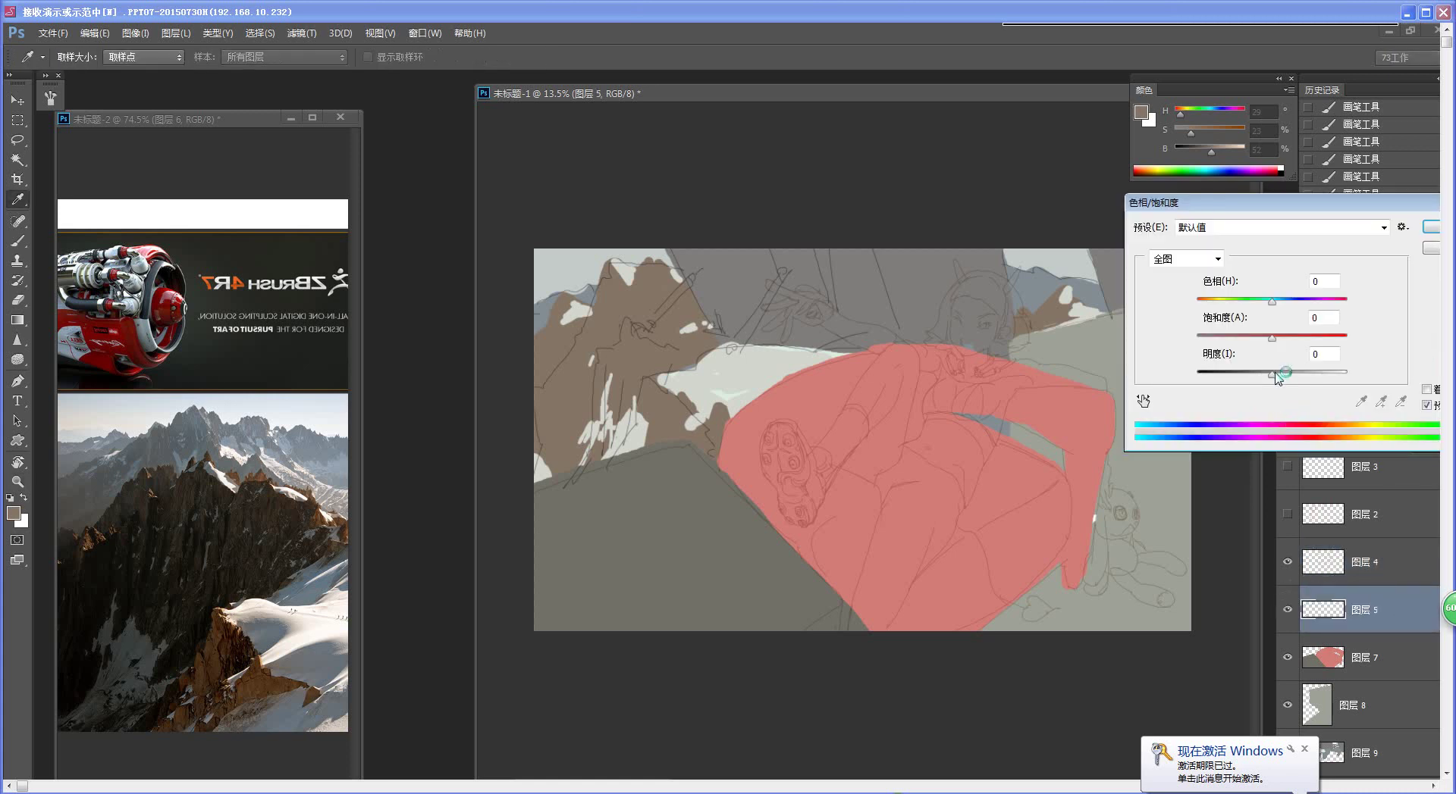
pyautogui.click(1426, 389)
pyautogui.moveTo(1282, 373); pyautogui.dragTo(1333, 380)
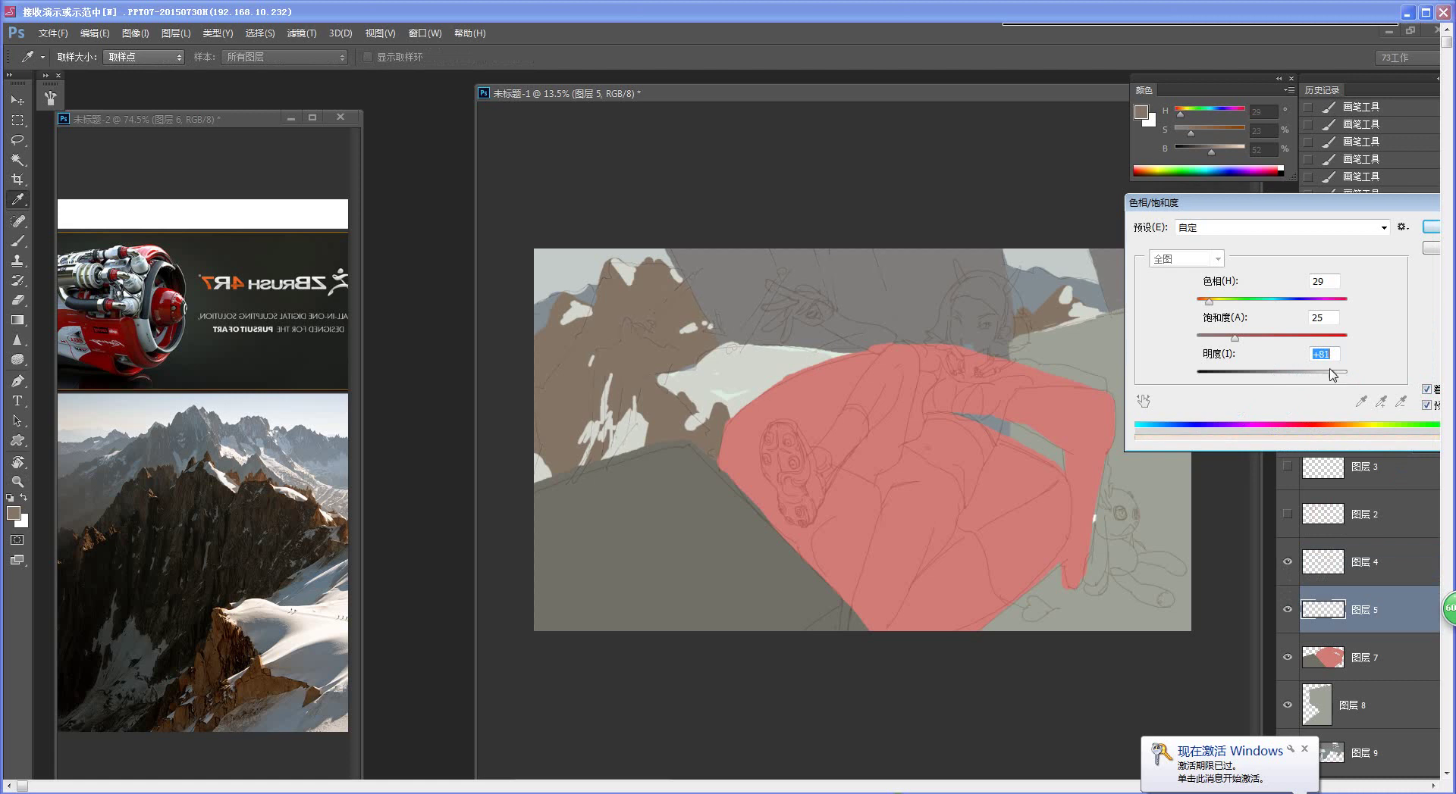
pyautogui.click(1430, 227)
# Step: Add a new layer above 图层 7 and choose the 19 px hard round brush for the character's flat colours
pyautogui.press('z')
pyautogui.moveTo(872, 493); pyautogui.dragTo(818, 492)
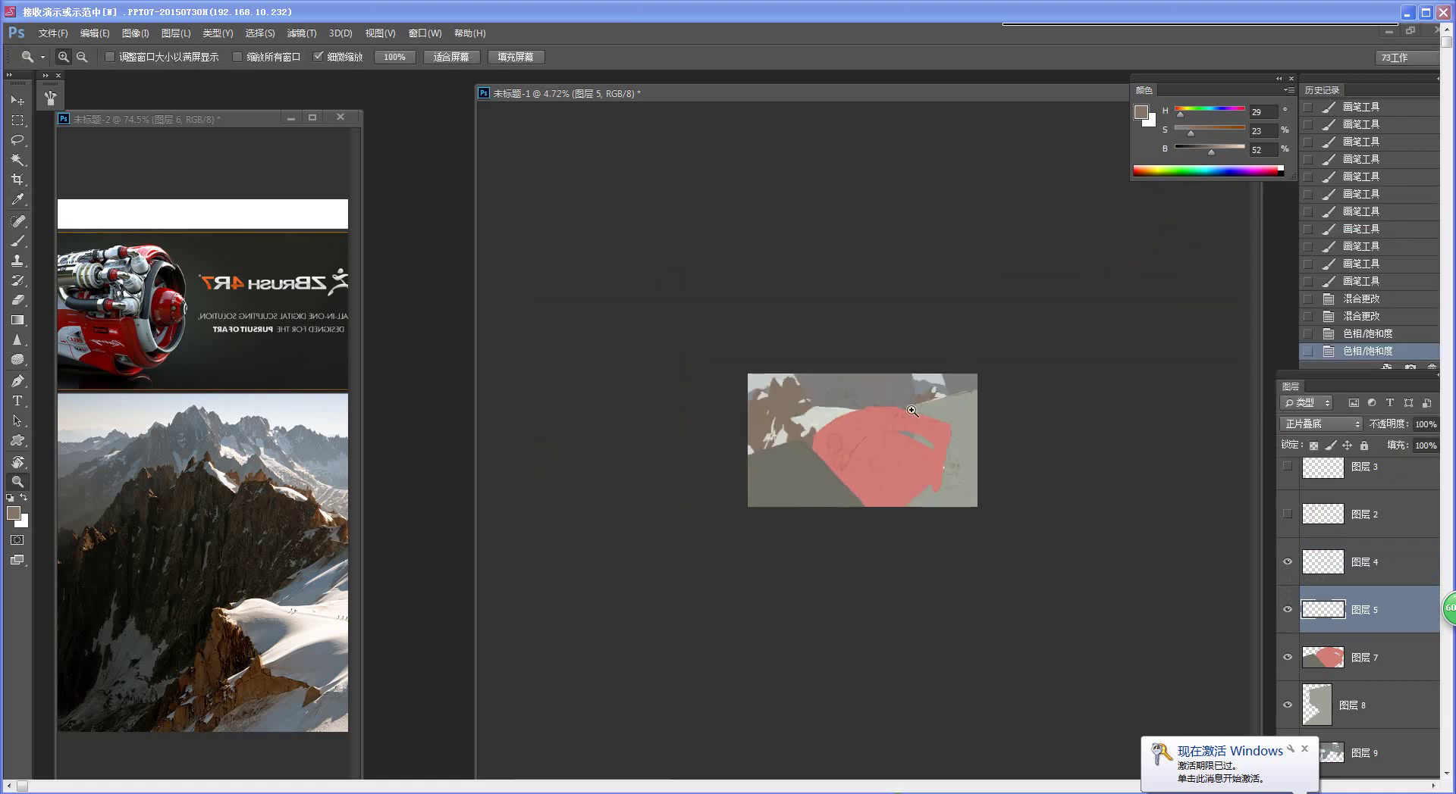
pyautogui.moveTo(912, 410); pyautogui.dragTo(975, 437)
pyautogui.moveTo(974, 442); pyautogui.dragTo(905, 476)
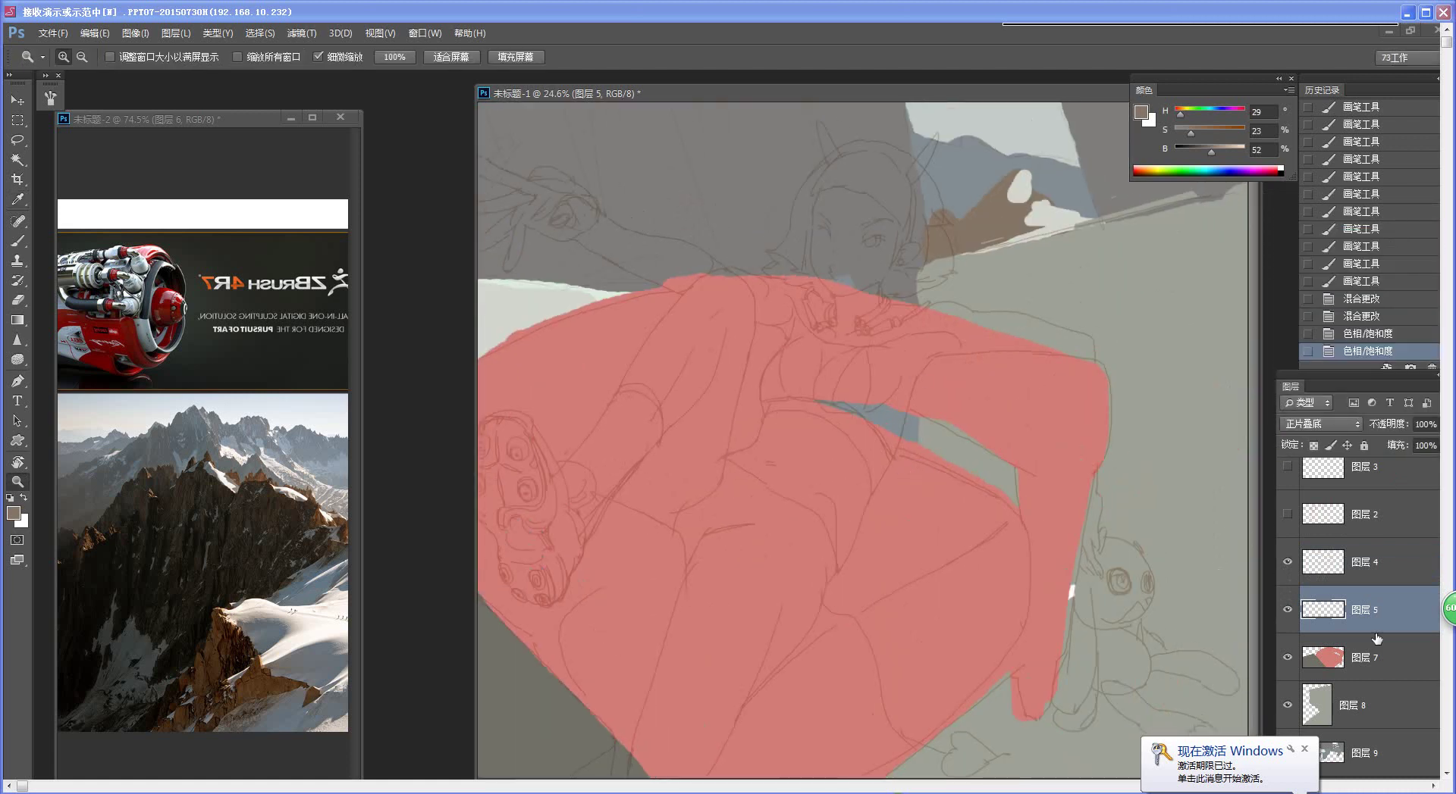
pyautogui.click(1399, 656)
pyautogui.hotkey('ctrl', 'shift', 'alt', 'n')
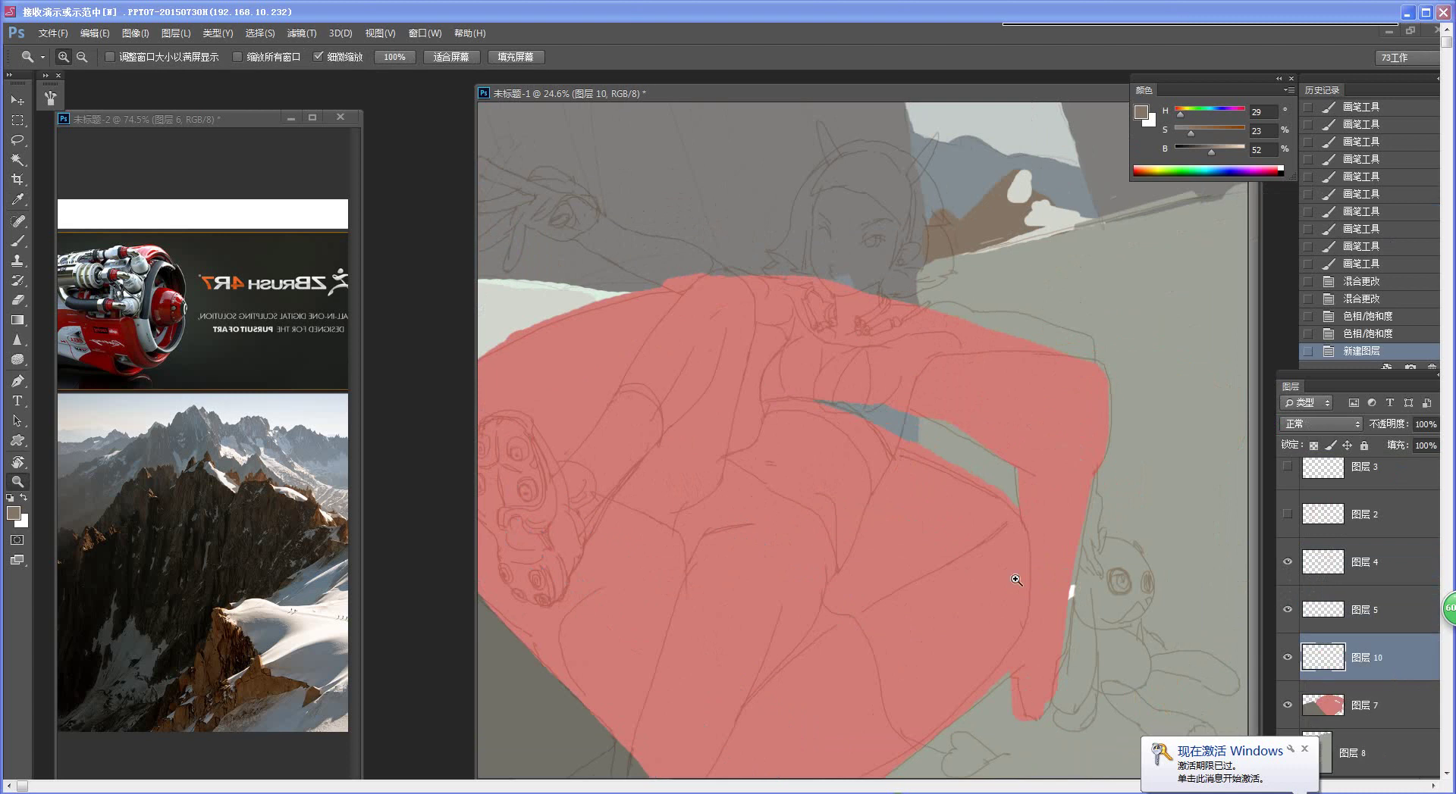
pyautogui.press('b')
pyautogui.rightClick(913, 603)
pyautogui.doubleClick(995, 636)
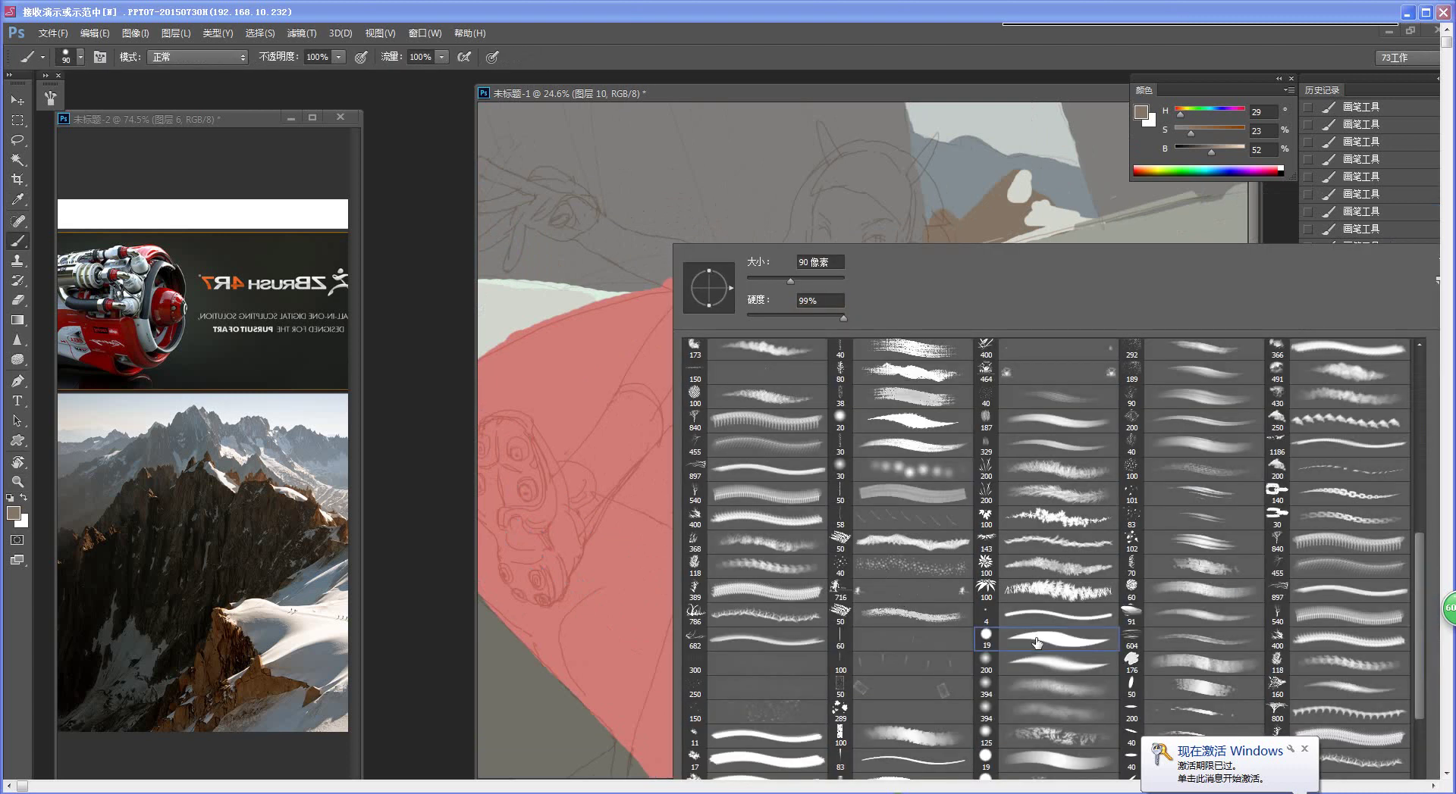
pyautogui.moveTo(833, 418); pyautogui.dragTo(819, 472)
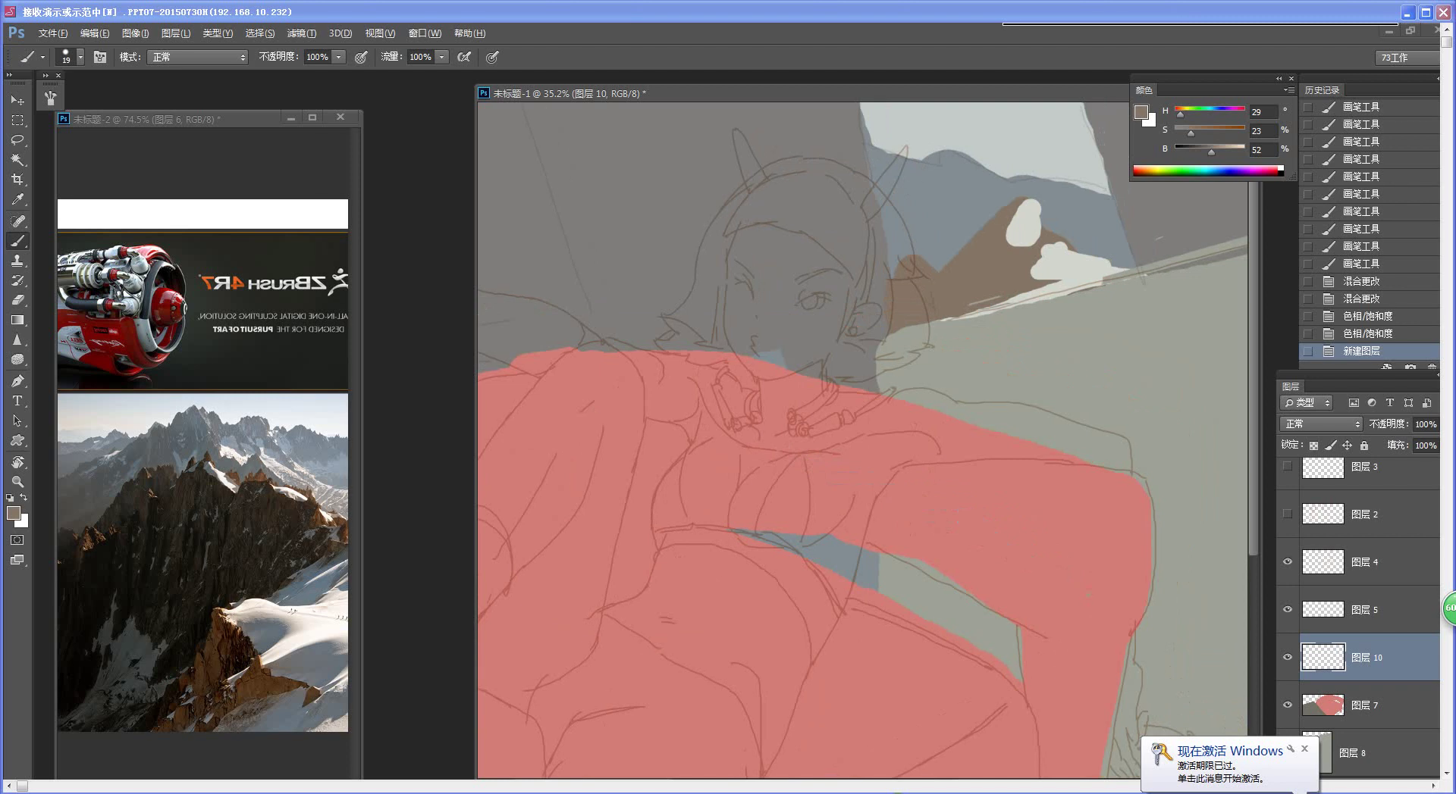
# Step: Block in the crown of the hair and its side over the ear in beige (H 45, S 24, B 80)
pyautogui.keyDown('alt'); pyautogui.click(807, 290); pyautogui.keyUp('alt')
pyautogui.moveTo(778, 230); pyautogui.dragTo(792, 231)
pyautogui.moveTo(700, 257)
pyautogui.mouseDown()
pyautogui.moveTo(769, 173)
pyautogui.moveTo(801, 164)
pyautogui.moveTo(872, 208)
pyautogui.moveTo(898, 258)
pyautogui.mouseUp()
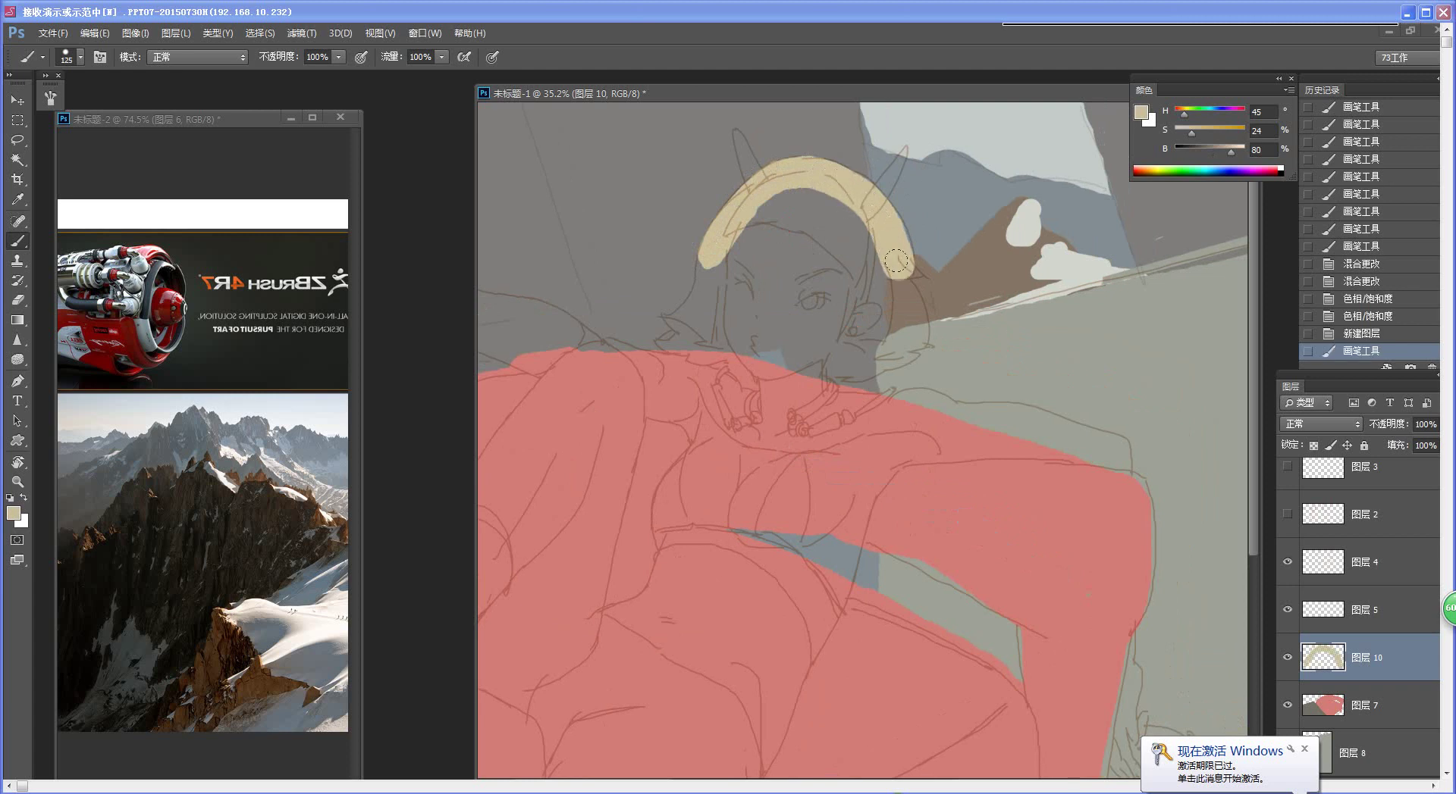
pyautogui.moveTo(824, 177)
pyautogui.mouseDown()
pyautogui.moveTo(892, 218)
pyautogui.moveTo(906, 252)
pyautogui.moveTo(888, 294)
pyautogui.mouseUp()
pyautogui.click(921, 277)
pyautogui.moveTo(906, 285)
pyautogui.mouseDown()
pyautogui.moveTo(923, 341)
pyautogui.moveTo(894, 351)
pyautogui.moveTo(886, 308)
pyautogui.moveTo(861, 357)
pyautogui.moveTo(854, 323)
pyautogui.moveTo(825, 370)
pyautogui.moveTo(862, 364)
pyautogui.moveTo(829, 366)
pyautogui.moveTo(855, 375)
pyautogui.moveTo(913, 336)
pyautogui.mouseUp()
pyautogui.press(']')
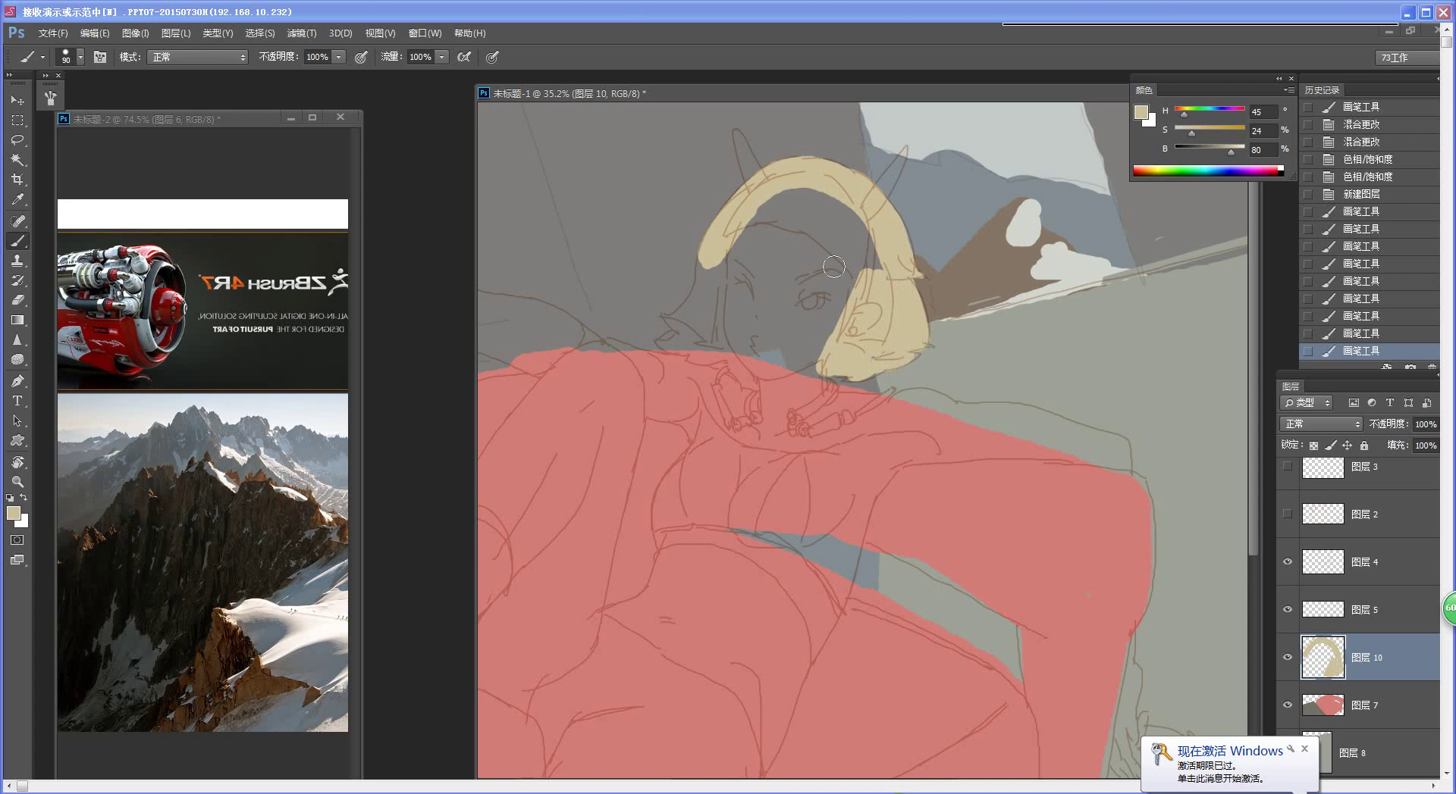
# Step: Paint the other side of the bob down to its tips and fill the fringe across the forehead in beige
pyautogui.moveTo(705, 254)
pyautogui.mouseDown()
pyautogui.moveTo(664, 341)
pyautogui.moveTo(693, 360)
pyautogui.moveTo(714, 294)
pyautogui.moveTo(719, 337)
pyautogui.moveTo(702, 237)
pyautogui.moveTo(742, 367)
pyautogui.moveTo(732, 322)
pyautogui.mouseUp()
pyautogui.press('[')
pyautogui.press('[')
pyautogui.press('[')
pyautogui.press(']')
pyautogui.press(']')
pyautogui.press(']')
pyautogui.press(']')
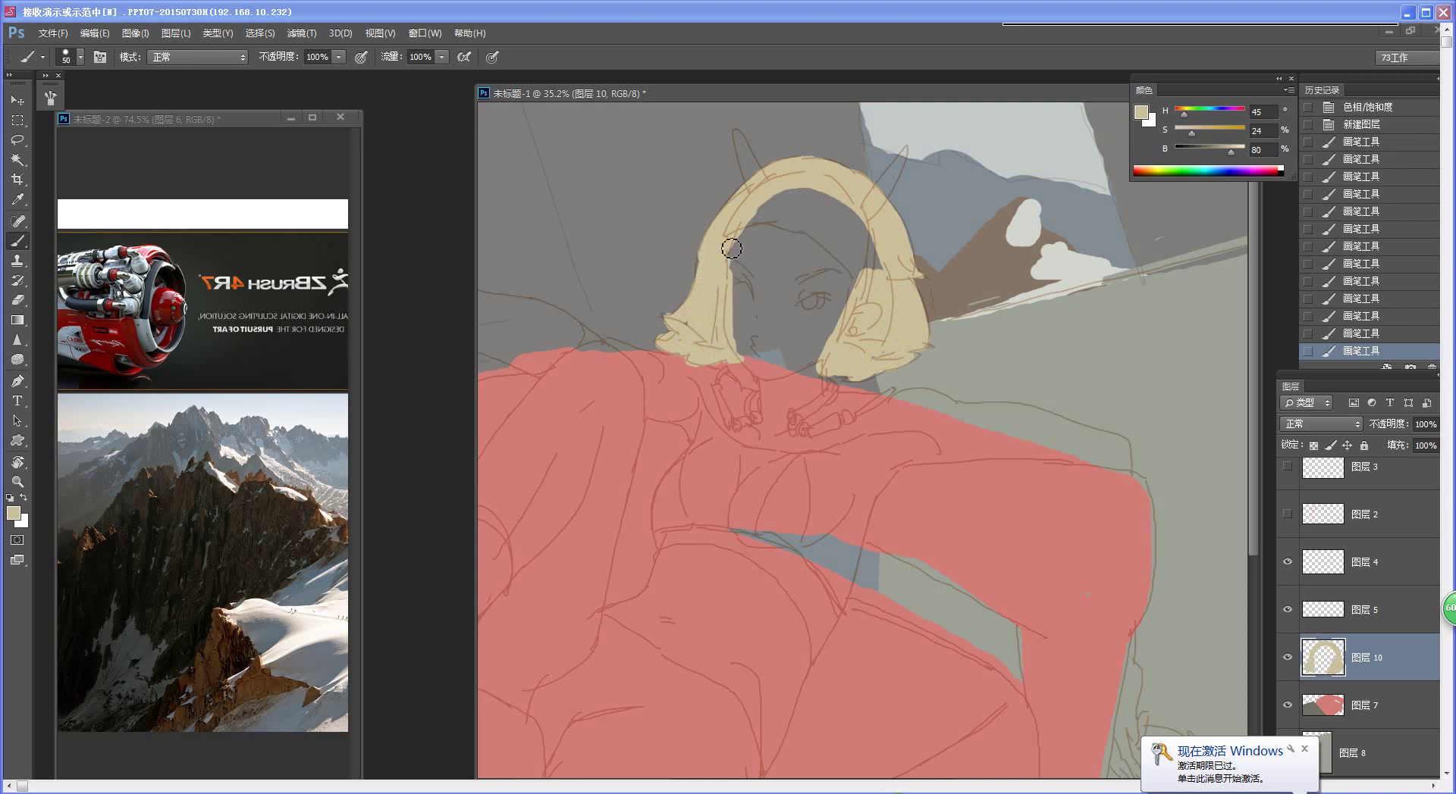
pyautogui.moveTo(747, 232)
pyautogui.mouseDown()
pyautogui.moveTo(855, 267)
pyautogui.moveTo(810, 185)
pyautogui.moveTo(857, 224)
pyautogui.moveTo(862, 255)
pyautogui.mouseUp()
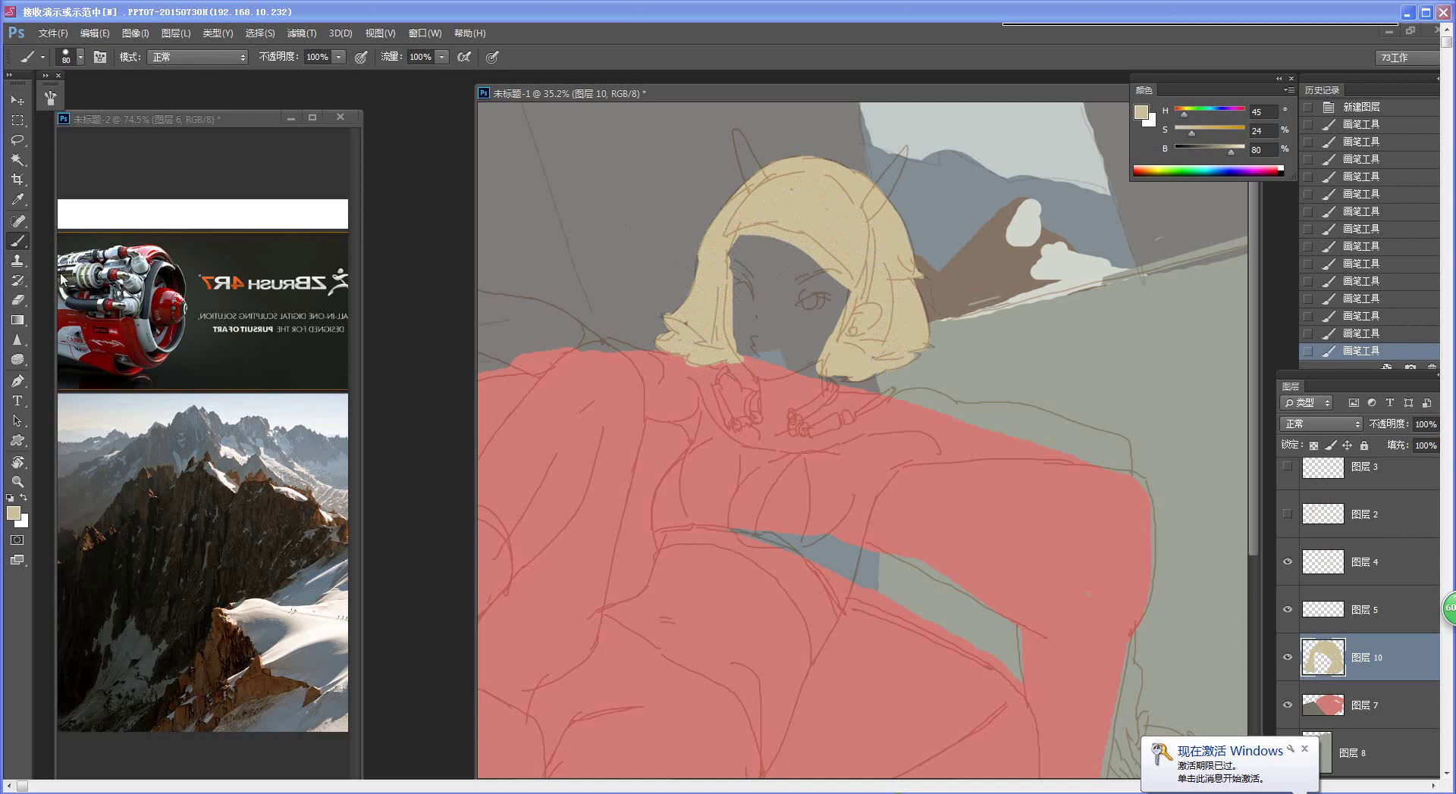
# Step: Bring up the 火女.psd character reference and paint both horns and a mark by the ear in its sampled red
pyautogui.hotkey('ctrl', 'Tab')
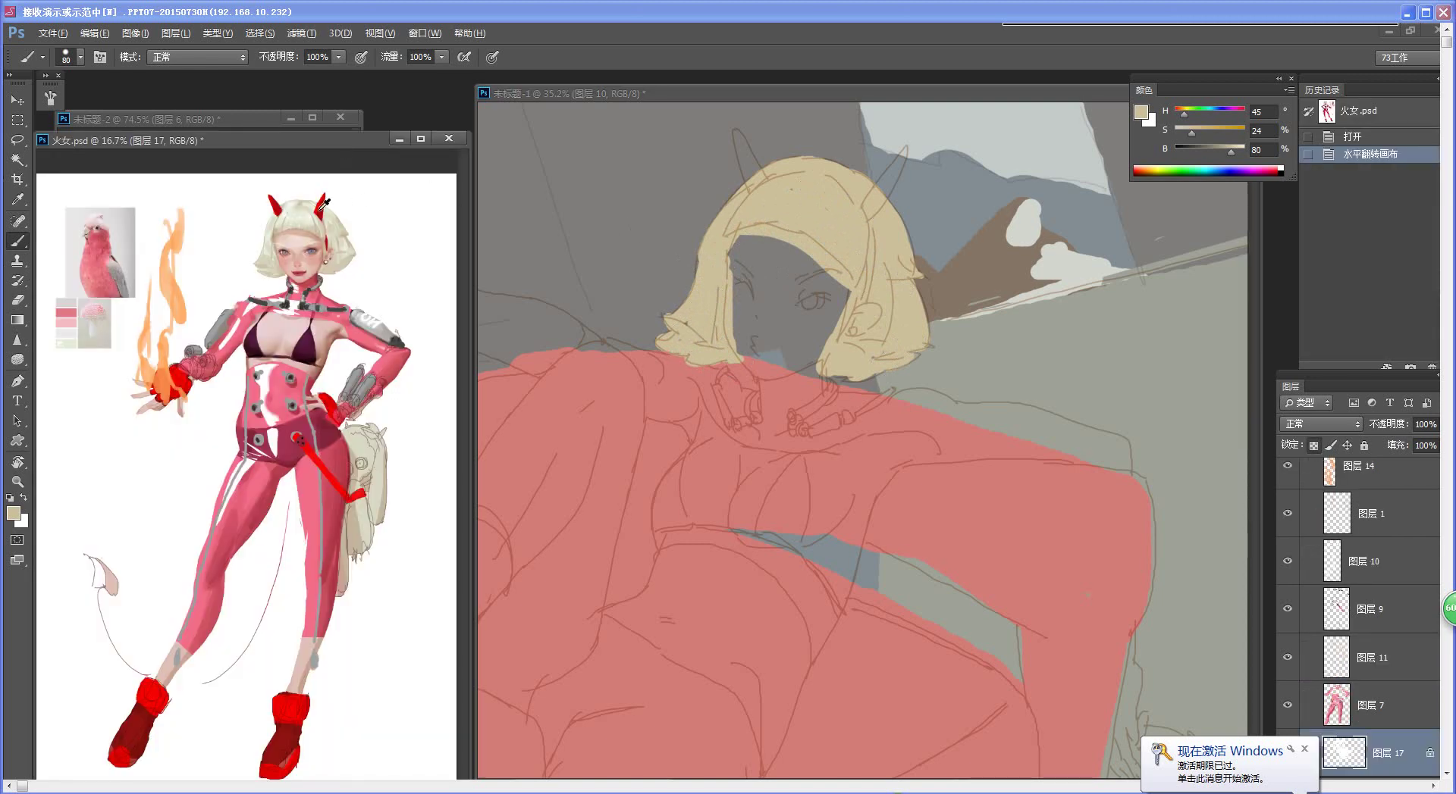
pyautogui.keyDown('alt'); pyautogui.click(317, 209); pyautogui.keyUp('alt')
pyautogui.click(746, 171)
pyautogui.moveTo(736, 135); pyautogui.dragTo(760, 181)
pyautogui.moveTo(865, 204)
pyautogui.mouseDown()
pyautogui.moveTo(872, 216)
pyautogui.moveTo(902, 156)
pyautogui.moveTo(876, 208)
pyautogui.mouseUp()
pyautogui.moveTo(868, 275); pyautogui.dragTo(862, 300)
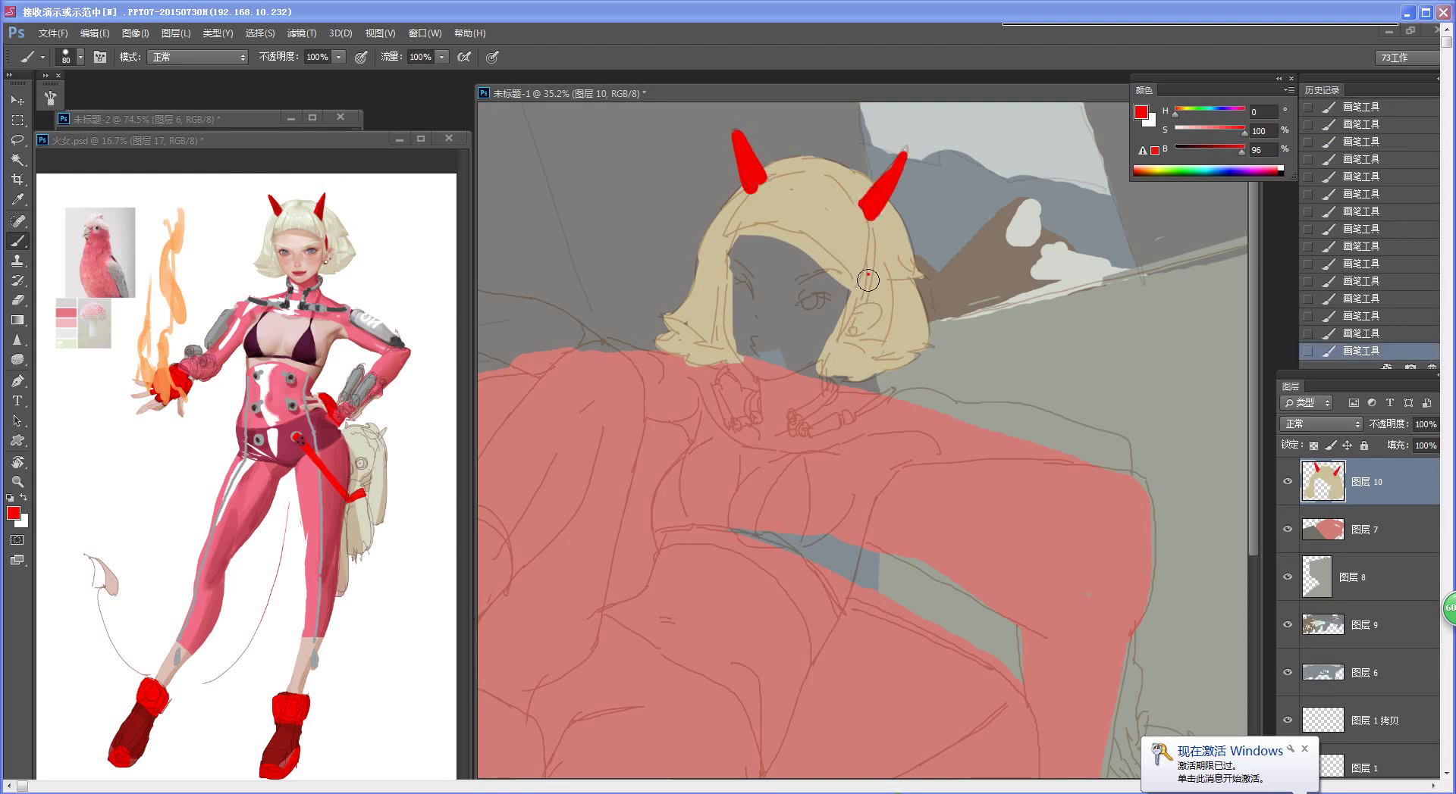
# Step: Sample the reference's skin tone (H 20, S 19, B 91) and block in the character's face, chest and midriff
pyautogui.keyDown('alt'); pyautogui.click(293, 241); pyautogui.keyUp('alt')
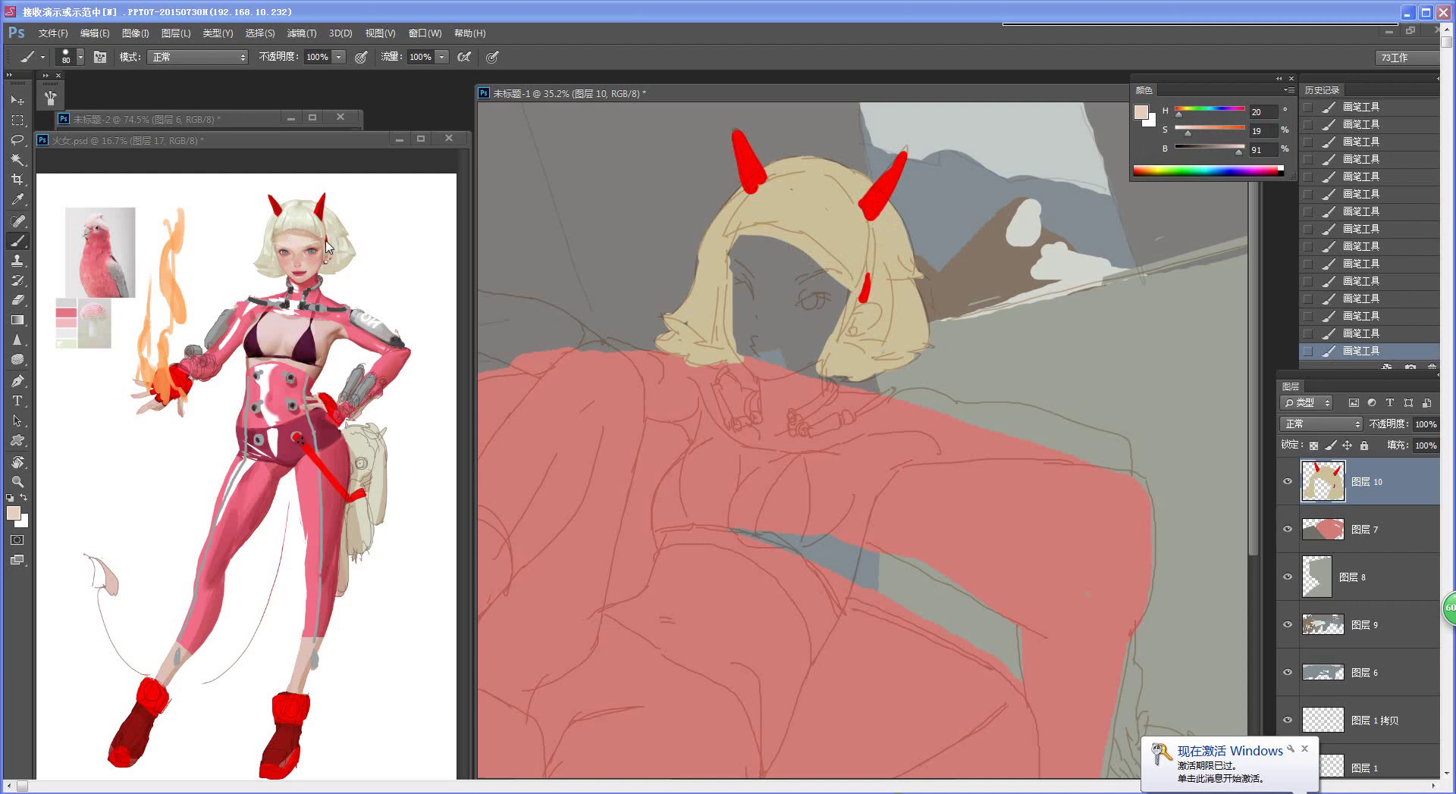
pyautogui.moveTo(738, 247)
pyautogui.mouseDown()
pyautogui.moveTo(737, 339)
pyautogui.moveTo(762, 369)
pyautogui.moveTo(816, 355)
pyautogui.moveTo(841, 284)
pyautogui.moveTo(799, 244)
pyautogui.moveTo(744, 242)
pyautogui.moveTo(750, 336)
pyautogui.moveTo(772, 333)
pyautogui.moveTo(803, 268)
pyautogui.moveTo(803, 314)
pyautogui.moveTo(822, 284)
pyautogui.moveTo(815, 332)
pyautogui.mouseUp()
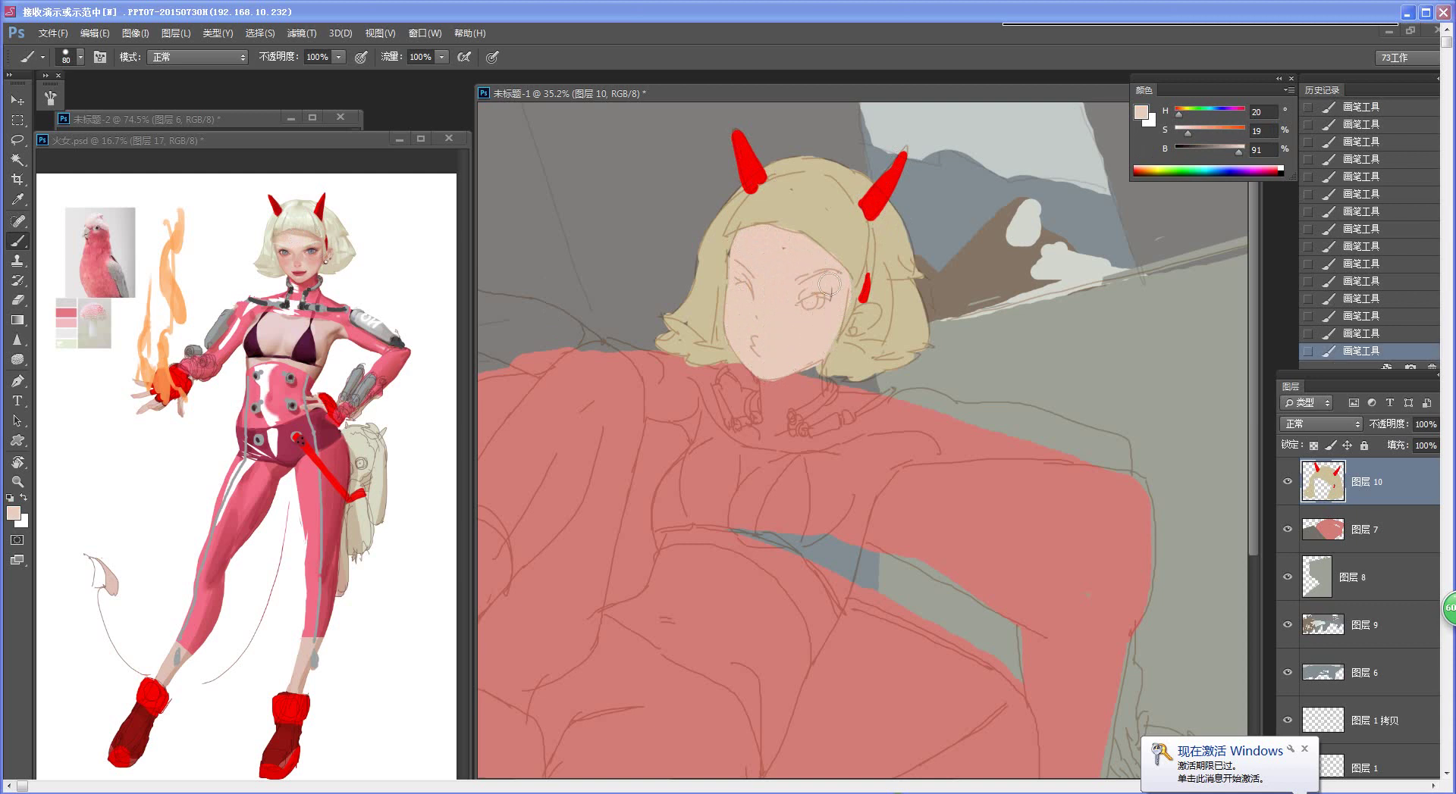
pyautogui.moveTo(872, 292); pyautogui.dragTo(823, 228)
pyautogui.moveTo(1001, 360)
pyautogui.mouseDown()
pyautogui.moveTo(1031, 380)
pyautogui.moveTo(963, 388)
pyautogui.moveTo(895, 428)
pyautogui.moveTo(921, 379)
pyautogui.moveTo(875, 425)
pyautogui.mouseUp()
pyautogui.click(1030, 381)
pyautogui.press('b')
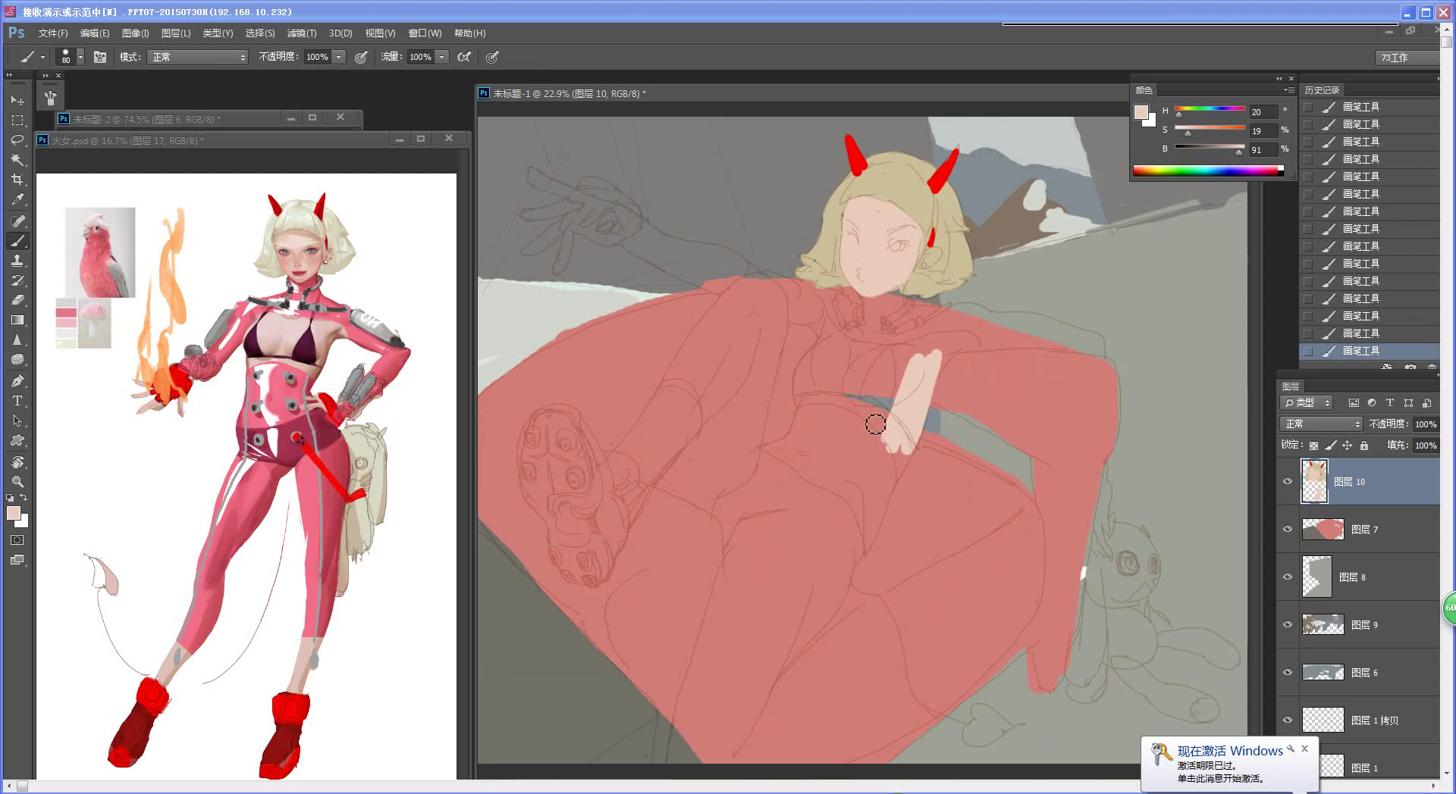
pyautogui.moveTo(828, 344)
pyautogui.mouseDown()
pyautogui.moveTo(801, 385)
pyautogui.moveTo(838, 363)
pyautogui.moveTo(856, 398)
pyautogui.moveTo(901, 374)
pyautogui.moveTo(857, 417)
pyautogui.mouseUp()
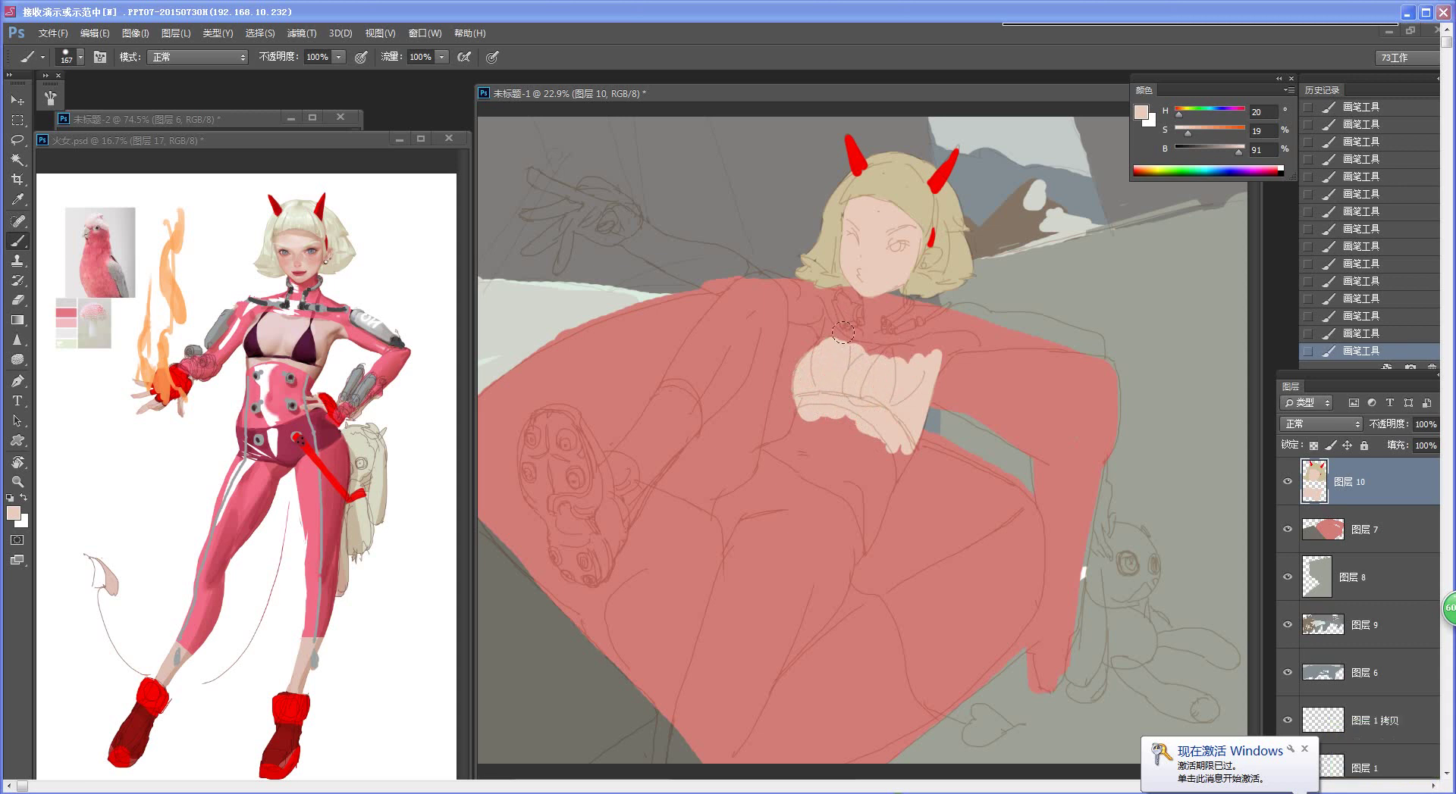
# Step: Trim the chest's skin area with the eraser and extend the skin tone up to both shoulders
pyautogui.press('e')
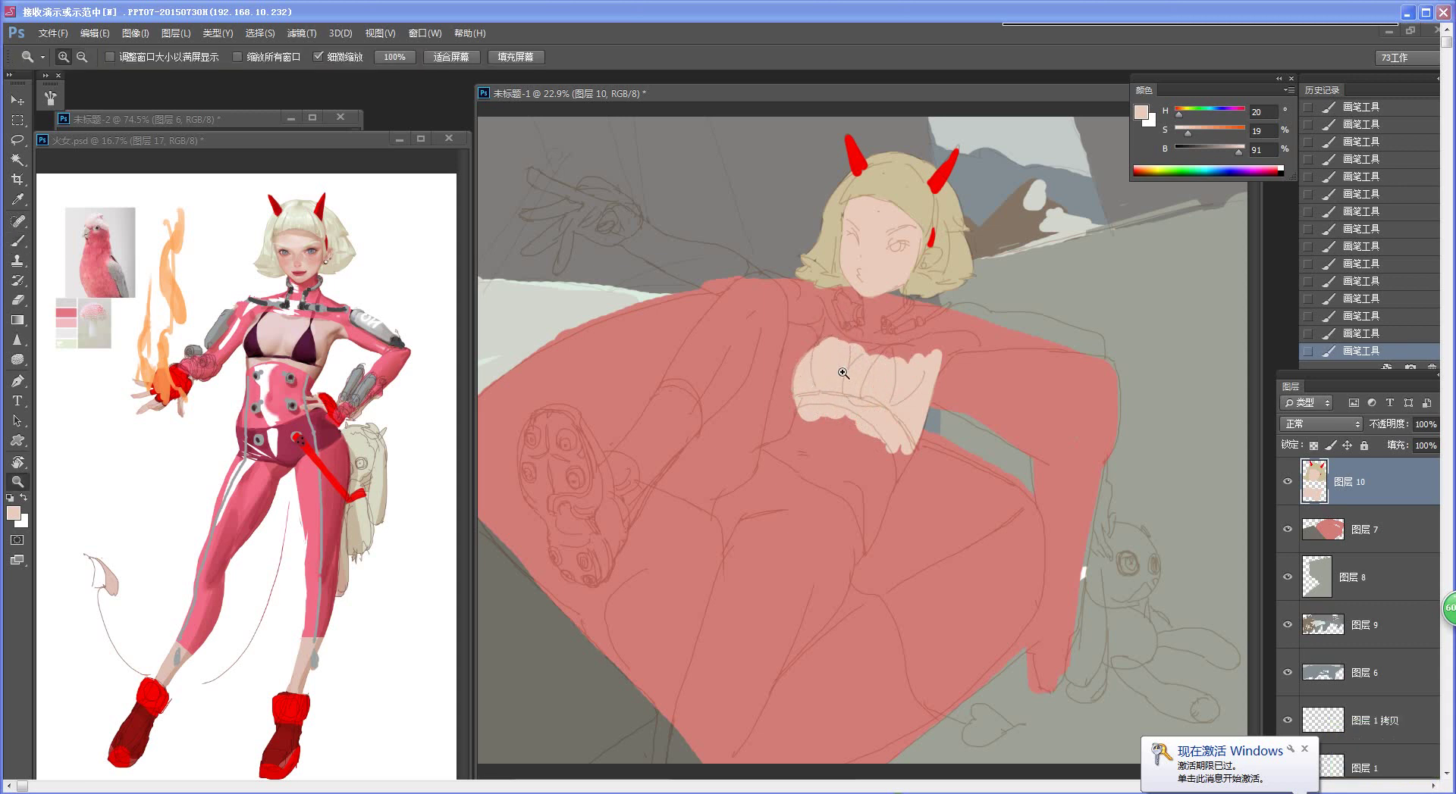
pyautogui.scroll(2, 804, 360)
pyautogui.moveTo(799, 345)
pyautogui.mouseDown()
pyautogui.moveTo(770, 422)
pyautogui.moveTo(871, 471)
pyautogui.moveTo(830, 409)
pyautogui.mouseUp()
pyautogui.press('b')
pyautogui.moveTo(832, 394)
pyautogui.mouseDown()
pyautogui.moveTo(898, 460)
pyautogui.moveTo(976, 460)
pyautogui.moveTo(921, 449)
pyautogui.moveTo(1072, 417)
pyautogui.moveTo(1080, 436)
pyautogui.moveTo(1008, 471)
pyautogui.moveTo(989, 459)
pyautogui.moveTo(1050, 429)
pyautogui.mouseUp()
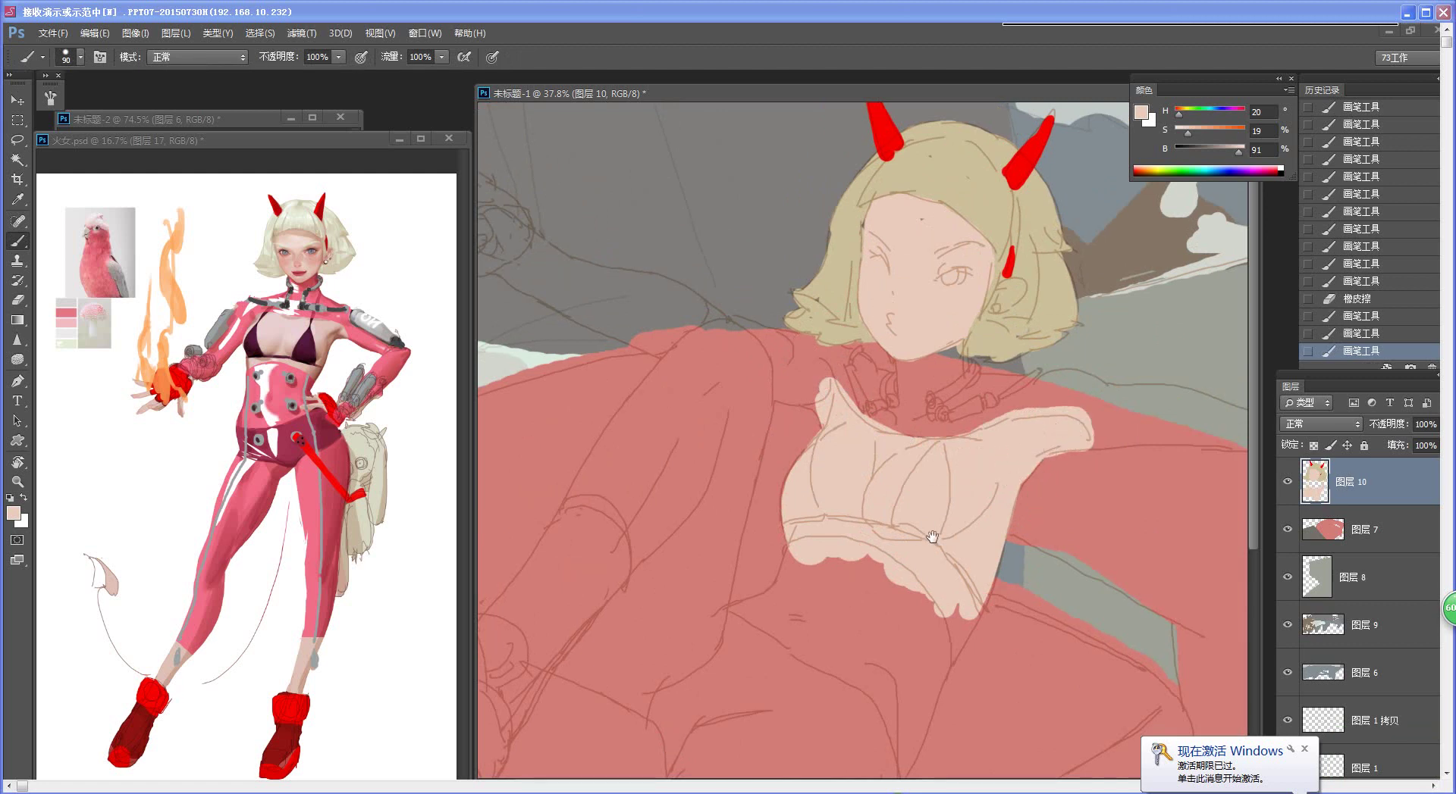
# Step: Sample the reference suit's pink (H 348, S 54, B 94) and block in the outstretched arm up to its shoulder
pyautogui.moveTo(932, 537); pyautogui.dragTo(985, 384)
pyautogui.moveTo(975, 455); pyautogui.dragTo(928, 452)
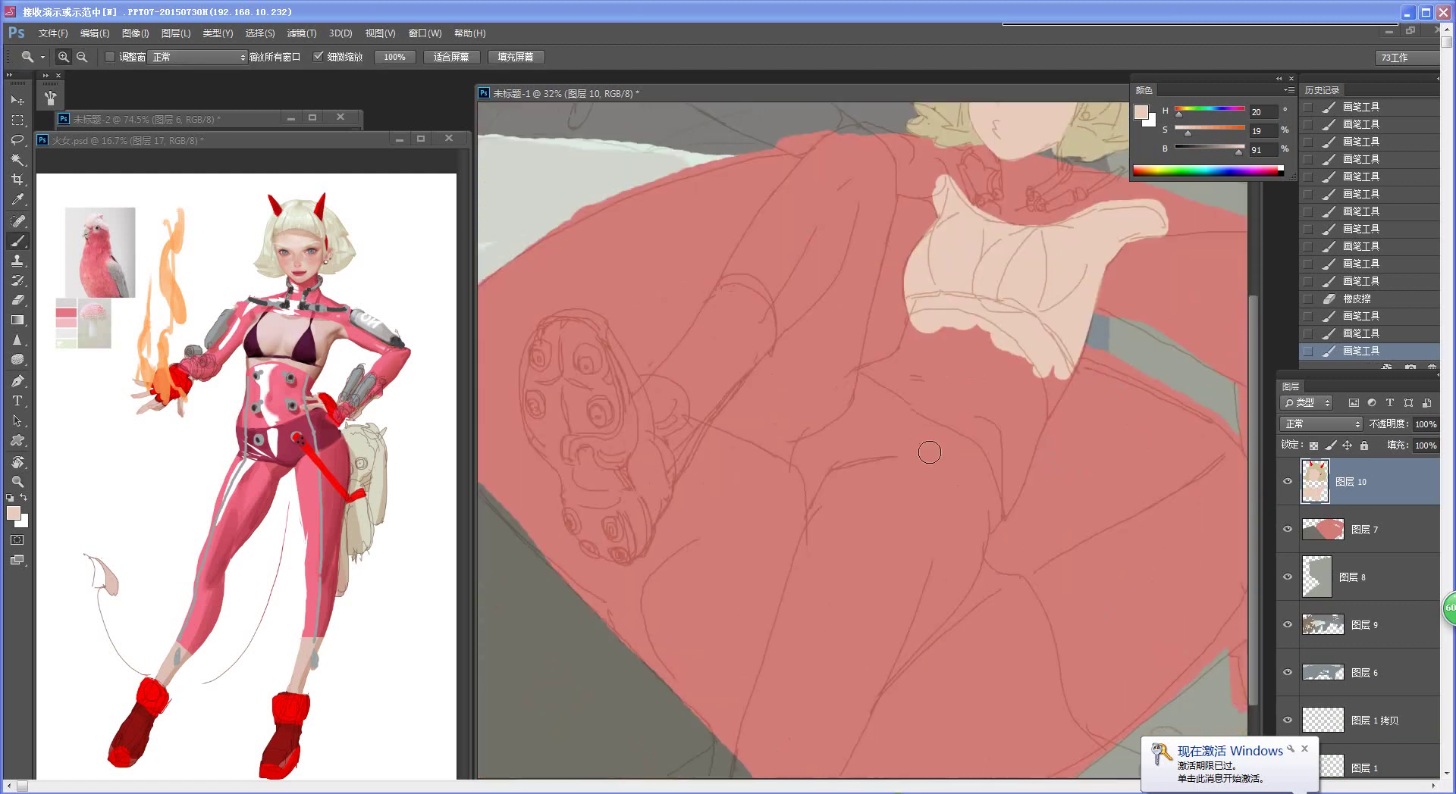
pyautogui.keyDown('alt'); pyautogui.click(367, 337); pyautogui.keyUp('alt')
pyautogui.moveTo(967, 303); pyautogui.dragTo(905, 477)
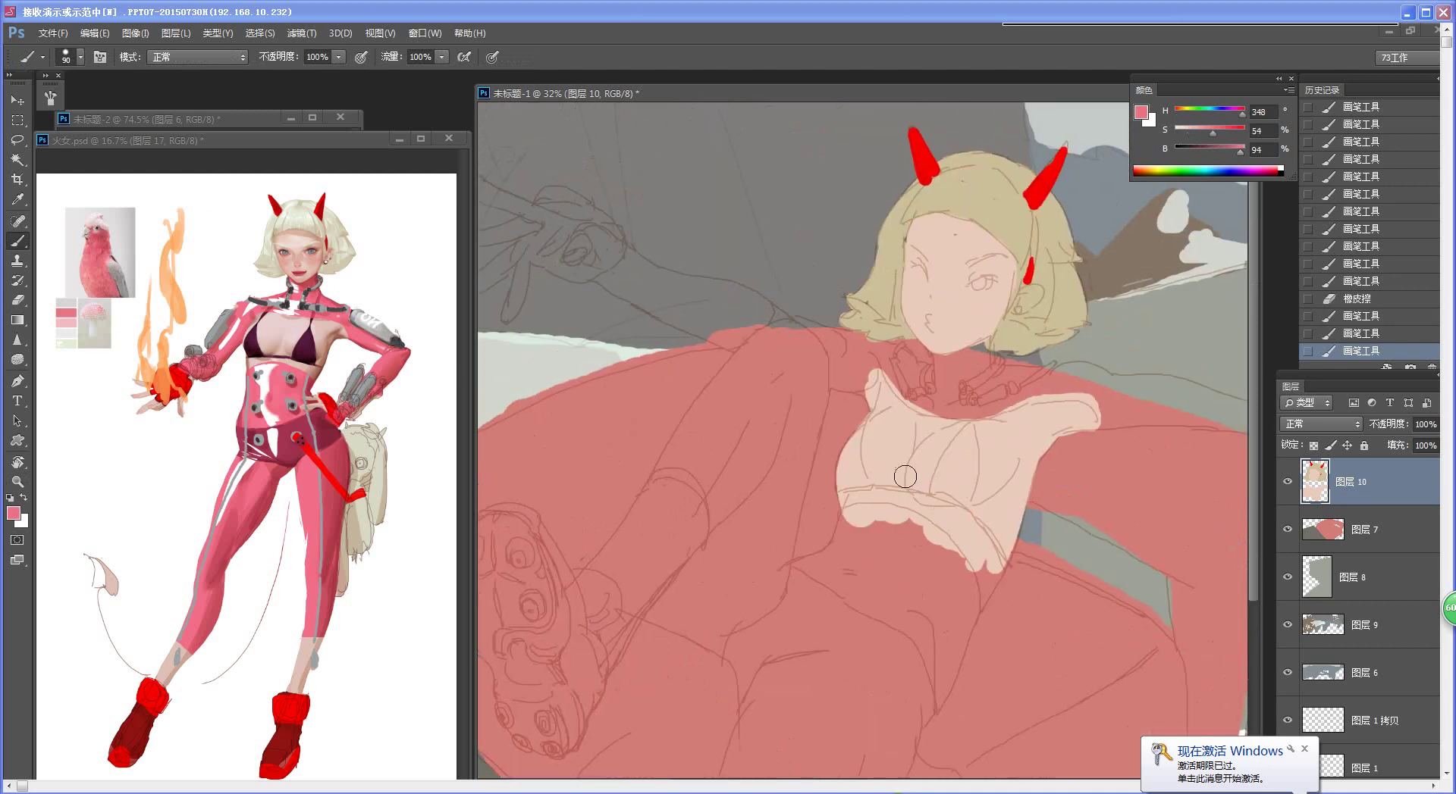
pyautogui.moveTo(720, 309); pyautogui.dragTo(751, 328)
pyautogui.moveTo(629, 260)
pyautogui.mouseDown()
pyautogui.moveTo(680, 292)
pyautogui.moveTo(655, 290)
pyautogui.moveTo(742, 327)
pyautogui.moveTo(645, 242)
pyautogui.moveTo(760, 284)
pyautogui.moveTo(724, 284)
pyautogui.mouseUp()
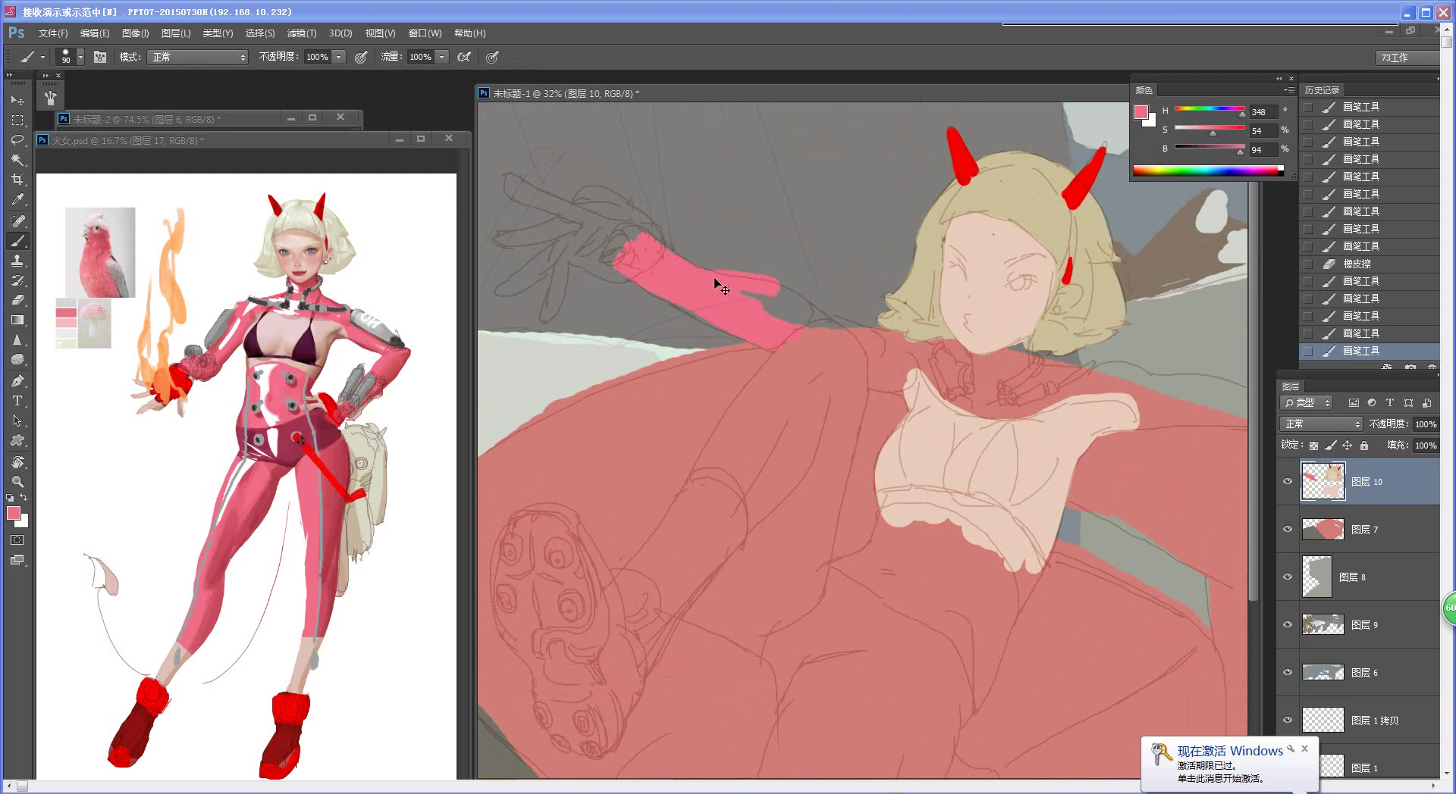
pyautogui.hotkey('ctrl', 'z')
pyautogui.moveTo(820, 328)
pyautogui.mouseDown()
pyautogui.moveTo(671, 295)
pyautogui.moveTo(764, 337)
pyautogui.moveTo(822, 342)
pyautogui.moveTo(799, 312)
pyautogui.moveTo(851, 343)
pyautogui.moveTo(873, 347)
pyautogui.moveTo(820, 318)
pyautogui.moveTo(914, 352)
pyautogui.mouseUp()
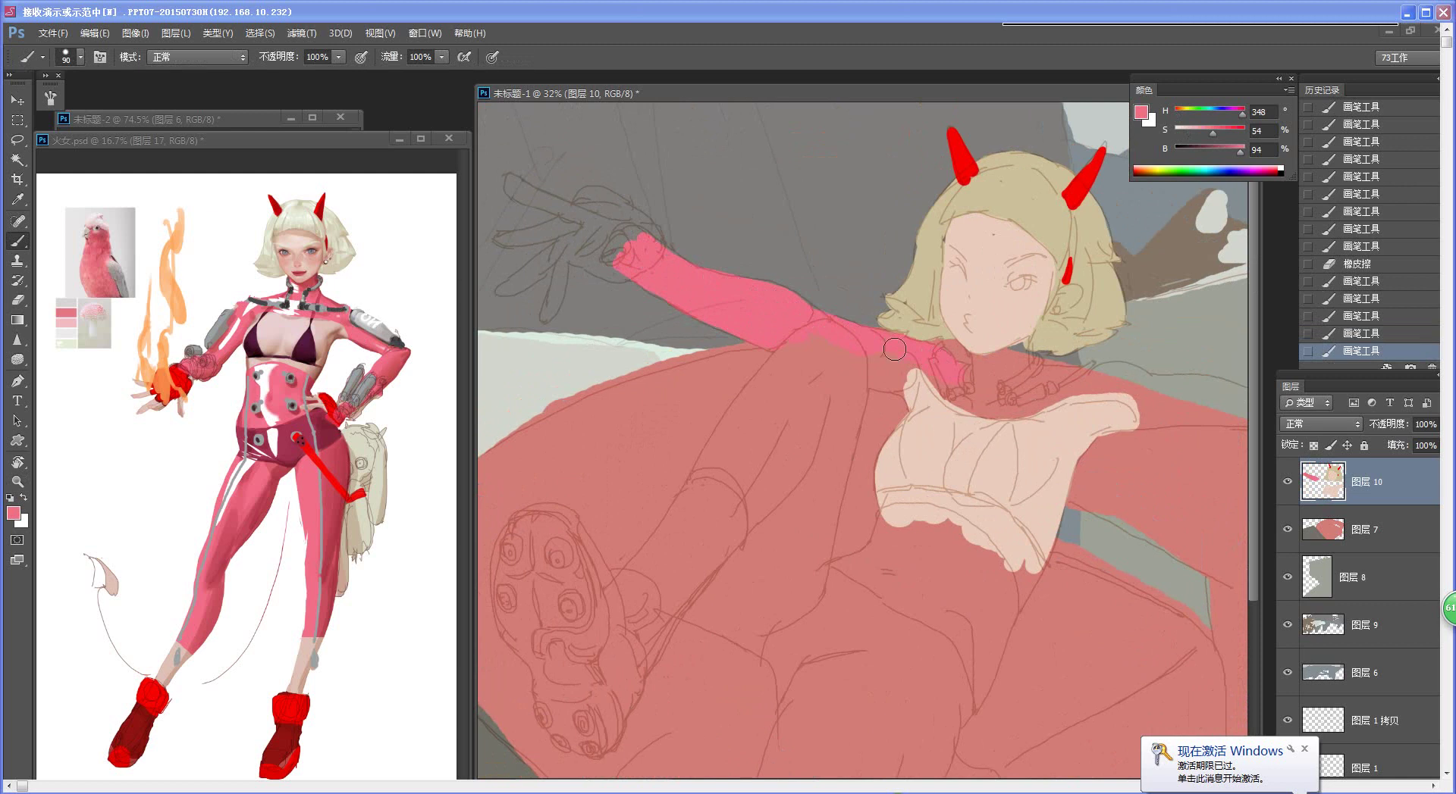
# Step: Fill the collar, the neckline above the chest and the arm resting on the sofa in suit pink
pyautogui.moveTo(835, 357)
pyautogui.mouseDown()
pyautogui.moveTo(935, 387)
pyautogui.moveTo(900, 385)
pyautogui.moveTo(913, 399)
pyautogui.moveTo(912, 382)
pyautogui.moveTo(961, 392)
pyautogui.mouseUp()
pyautogui.keyDown('alt'); pyautogui.click(919, 398); pyautogui.keyUp('alt')
pyautogui.keyDown('alt'); pyautogui.click(920, 368); pyautogui.keyUp('alt')
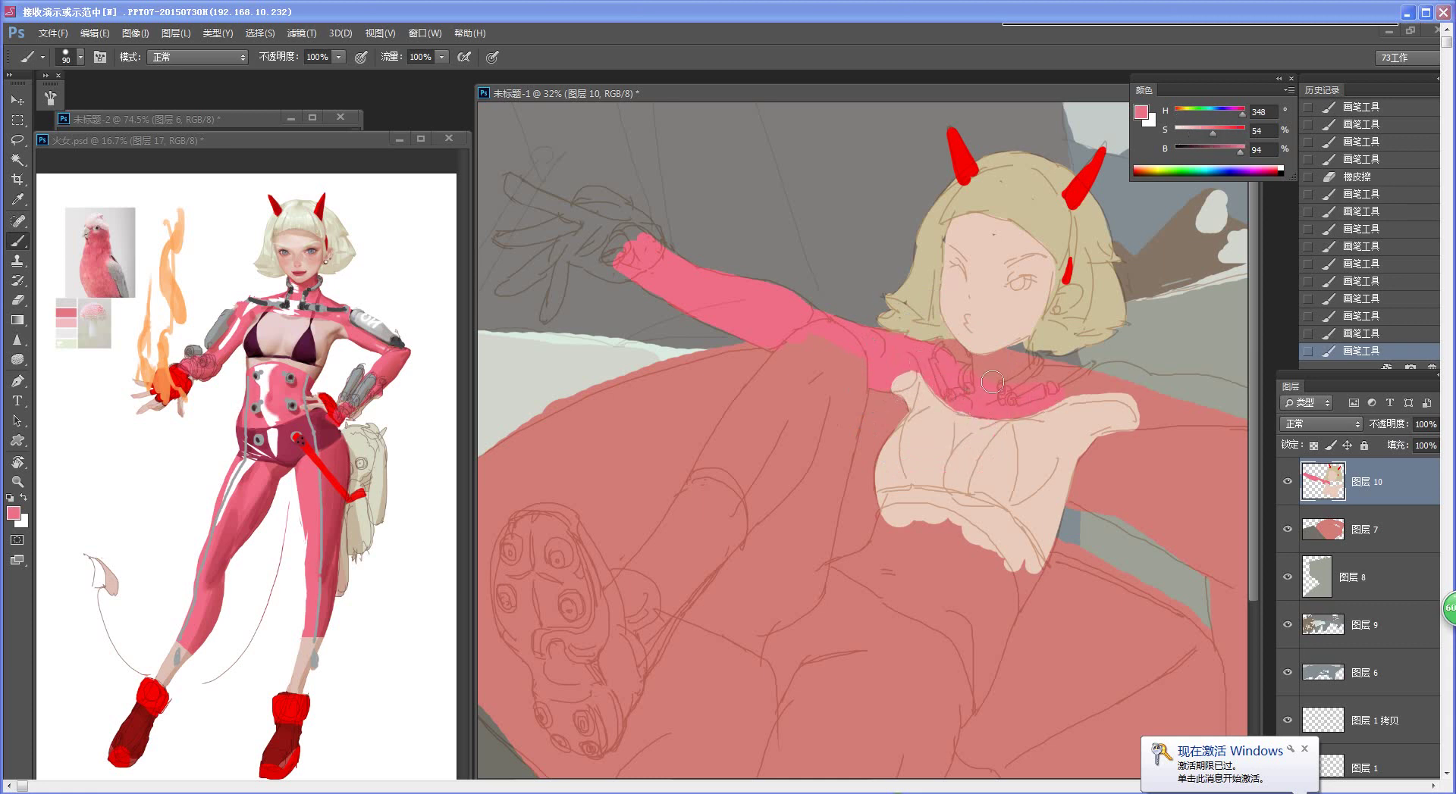
pyautogui.moveTo(966, 370)
pyautogui.mouseDown()
pyautogui.moveTo(1022, 351)
pyautogui.moveTo(1008, 372)
pyautogui.moveTo(1072, 389)
pyautogui.moveTo(1032, 375)
pyautogui.moveTo(1094, 375)
pyautogui.moveTo(1062, 391)
pyautogui.moveTo(1123, 387)
pyautogui.moveTo(1147, 421)
pyautogui.mouseUp()
pyautogui.moveTo(1051, 399)
pyautogui.mouseDown()
pyautogui.moveTo(1124, 395)
pyautogui.moveTo(1145, 418)
pyautogui.moveTo(1042, 398)
pyautogui.moveTo(814, 428)
pyautogui.mouseUp()
pyautogui.moveTo(848, 371)
pyautogui.mouseDown()
pyautogui.moveTo(981, 404)
pyautogui.moveTo(900, 406)
pyautogui.moveTo(940, 399)
pyautogui.moveTo(899, 418)
pyautogui.moveTo(964, 418)
pyautogui.moveTo(990, 396)
pyautogui.moveTo(961, 390)
pyautogui.moveTo(1039, 428)
pyautogui.moveTo(975, 419)
pyautogui.moveTo(861, 359)
pyautogui.moveTo(952, 460)
pyautogui.moveTo(909, 463)
pyautogui.moveTo(963, 365)
pyautogui.mouseUp()
pyautogui.moveTo(1043, 426); pyautogui.dragTo(1103, 412)
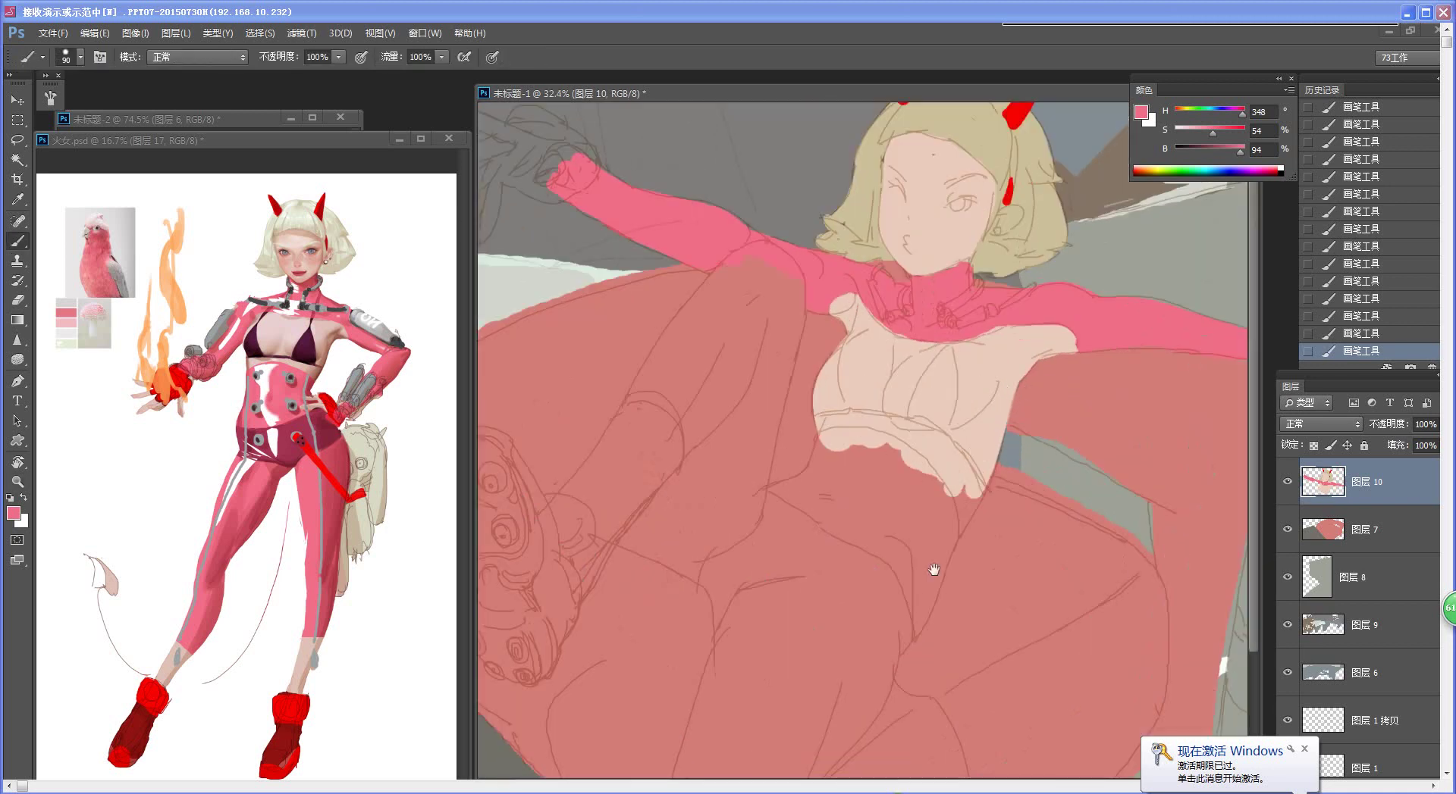
# Step: Paint the suit's waist edge below the midriff and the bent leg's thigh in pink
pyautogui.moveTo(914, 527); pyautogui.dragTo(953, 438)
pyautogui.moveTo(860, 351)
pyautogui.mouseDown()
pyautogui.moveTo(948, 375)
pyautogui.moveTo(983, 442)
pyautogui.mouseUp()
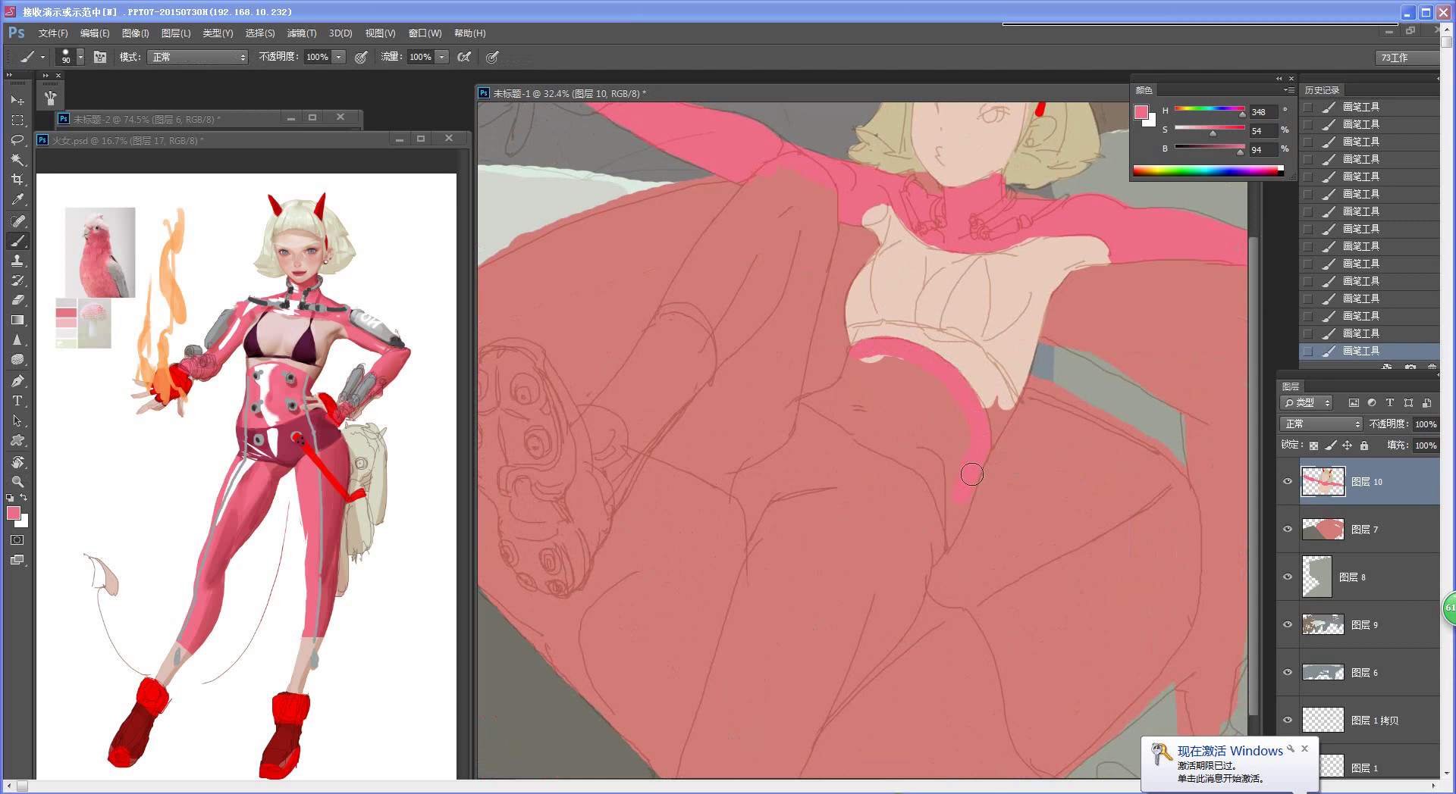
pyautogui.moveTo(932, 559); pyautogui.dragTo(929, 563)
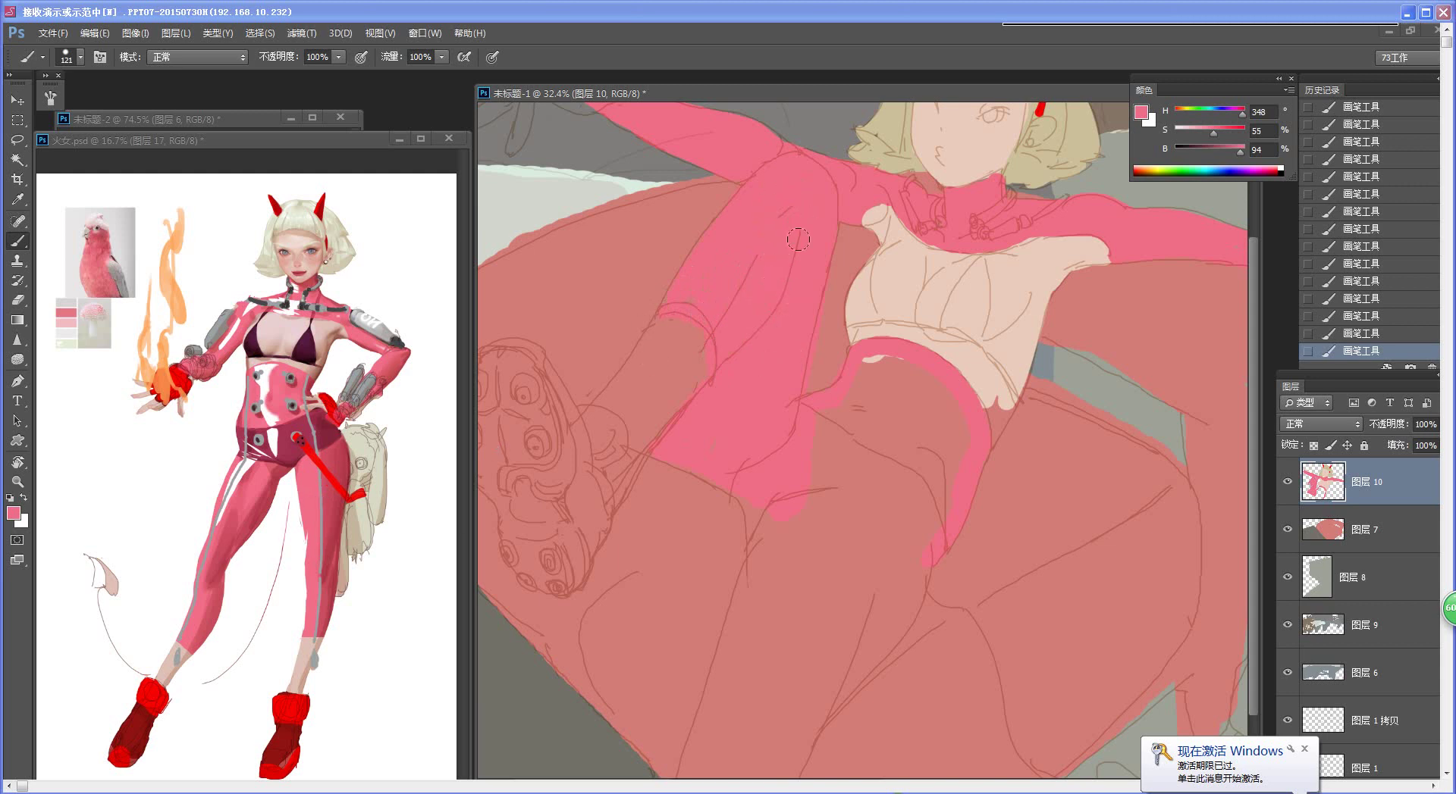
# Step: Sample the skin tone from the face and block in the raised leg's bare shin down to the ankle
pyautogui.keyDown('alt'); pyautogui.click(1003, 150); pyautogui.keyUp('alt')
pyautogui.moveTo(591, 412)
pyautogui.mouseDown()
pyautogui.moveTo(664, 319)
pyautogui.moveTo(698, 344)
pyautogui.moveTo(699, 366)
pyautogui.moveTo(611, 484)
pyautogui.moveTo(606, 428)
pyautogui.moveTo(653, 383)
pyautogui.moveTo(618, 438)
pyautogui.moveTo(675, 337)
pyautogui.mouseUp()
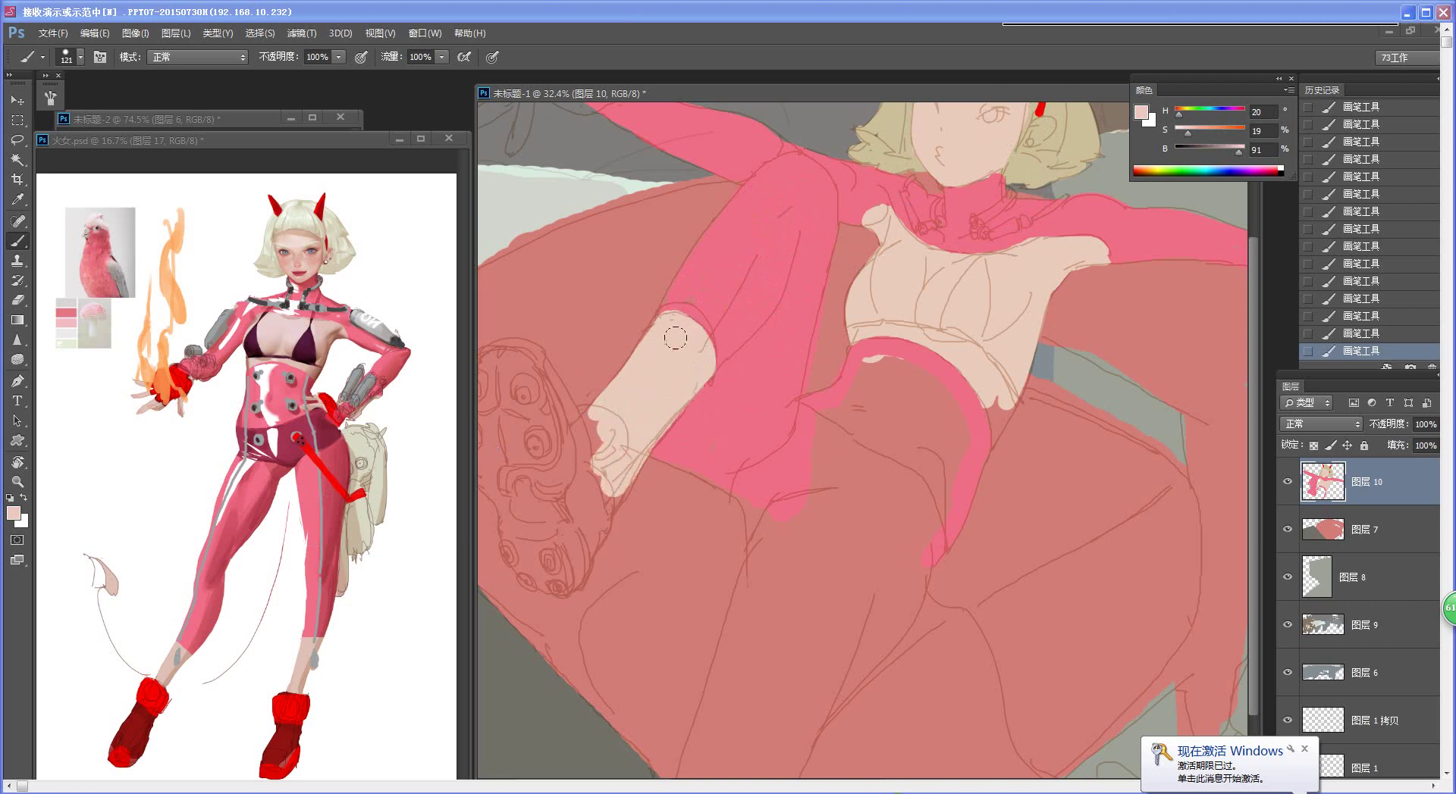
pyautogui.scroll(-3, 942, 403)
pyautogui.scroll(2, 978, 406)
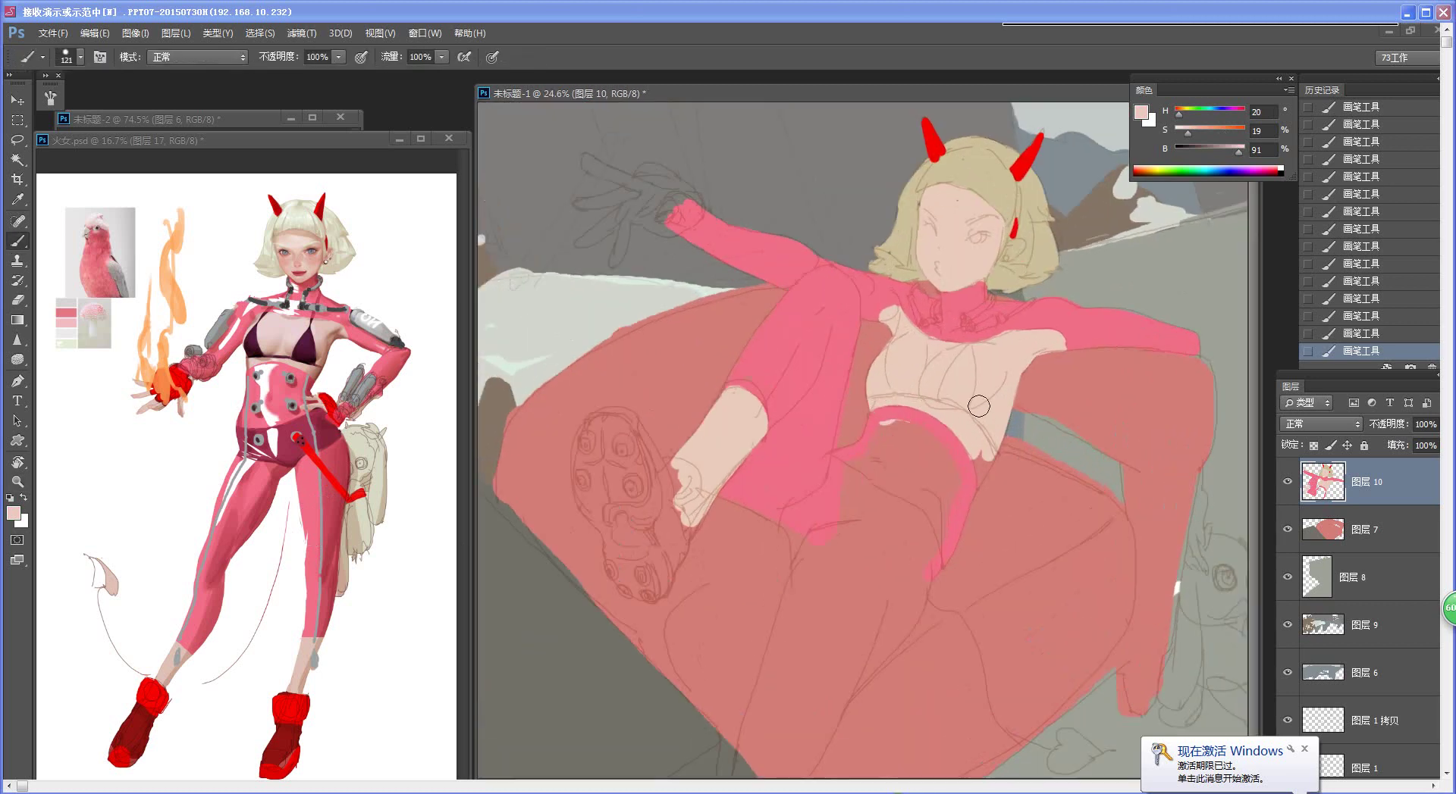
# Step: Sample the reference boot's dark red (H 0, S 87, B 56) and paint the side of the raised boot
pyautogui.keyDown('alt'); pyautogui.click(832, 373); pyautogui.keyUp('alt')
pyautogui.moveTo(726, 578); pyautogui.dragTo(741, 562)
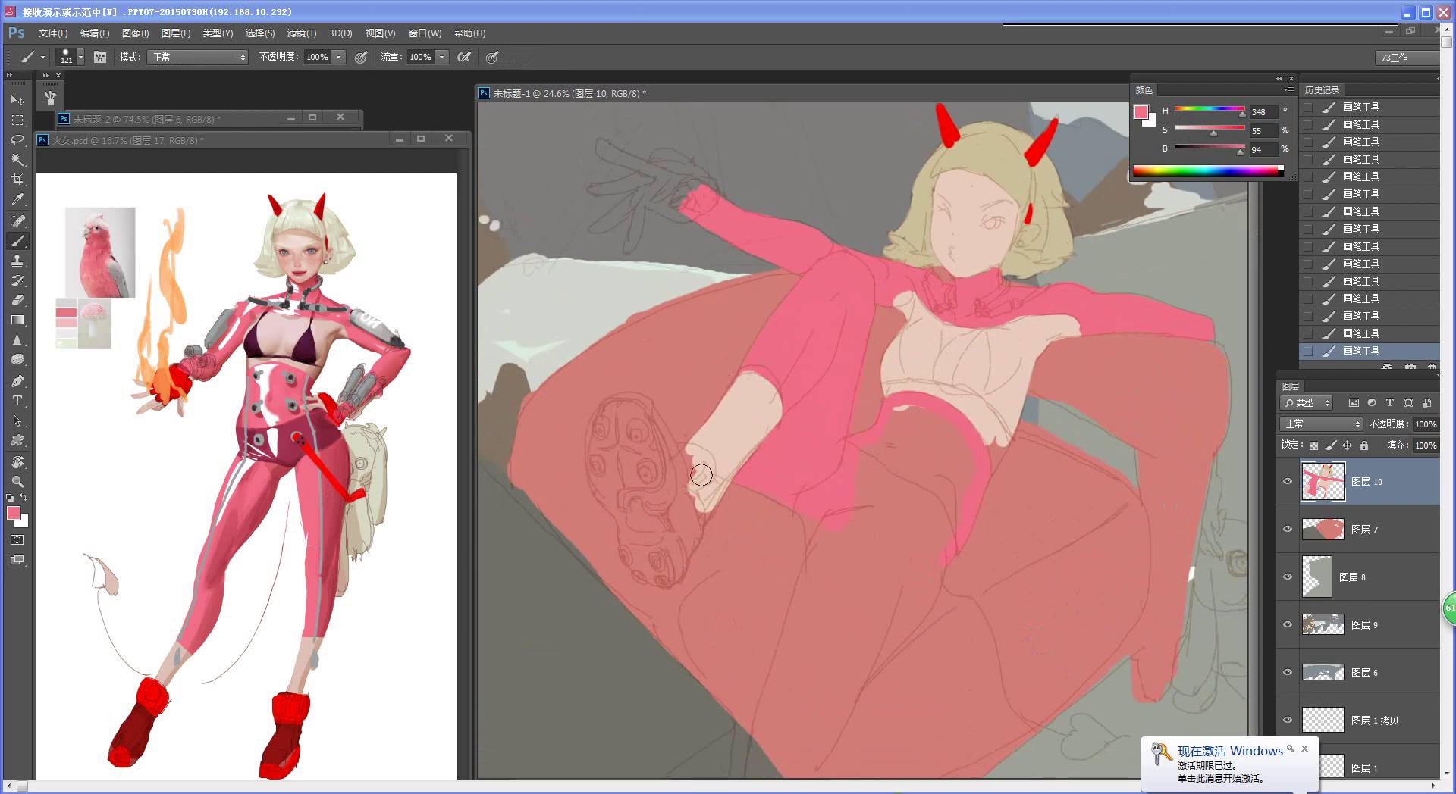
pyautogui.keyDown('alt'); pyautogui.click(138, 723); pyautogui.keyUp('alt')
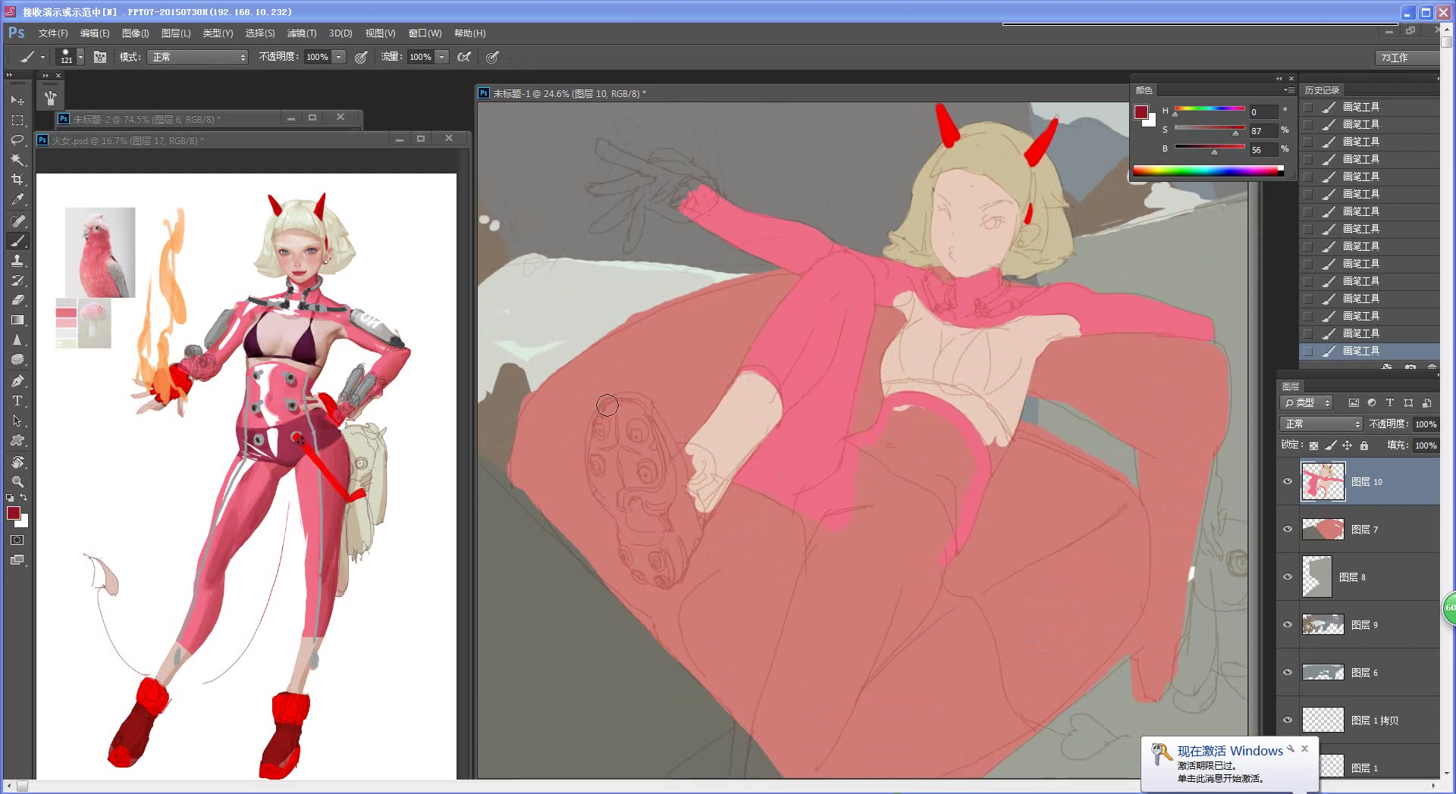
pyautogui.moveTo(607, 404)
pyautogui.mouseDown()
pyautogui.moveTo(661, 432)
pyautogui.moveTo(677, 505)
pyautogui.moveTo(679, 486)
pyautogui.moveTo(690, 503)
pyautogui.moveTo(686, 545)
pyautogui.moveTo(674, 507)
pyautogui.moveTo(677, 567)
pyautogui.mouseUp()
# Step: Sample the reference boot's bright red (H 0, S 100, B 96) and fill the raised boot's ankle cuff and sole
pyautogui.keyDown('alt'); pyautogui.click(163, 690); pyautogui.keyUp('alt')
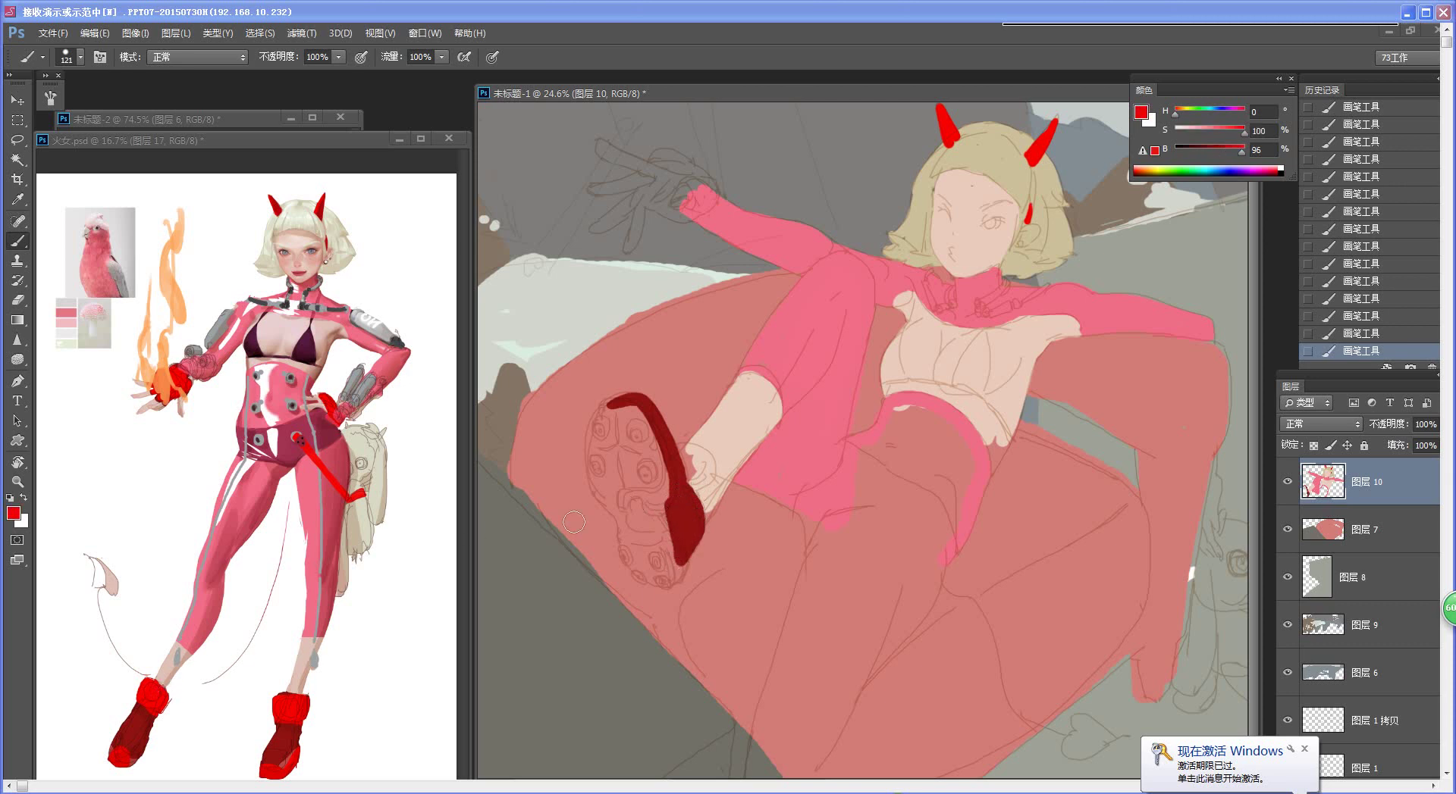
pyautogui.moveTo(676, 452)
pyautogui.mouseDown()
pyautogui.moveTo(707, 466)
pyautogui.moveTo(696, 485)
pyautogui.moveTo(686, 457)
pyautogui.mouseUp()
pyautogui.keyDown('alt'); pyautogui.click(696, 501); pyautogui.keyUp('alt')
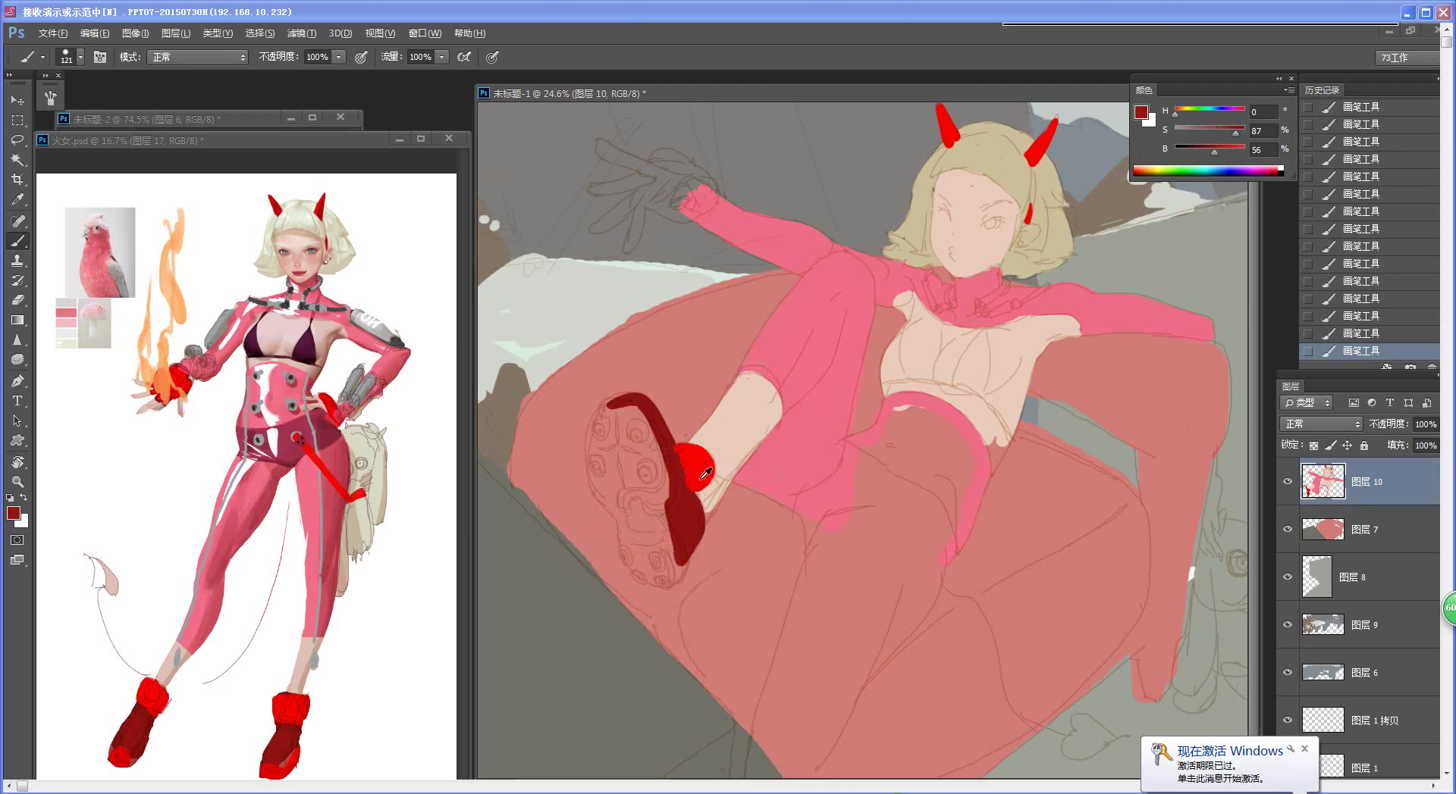
pyautogui.keyDown('alt'); pyautogui.click(705, 477); pyautogui.keyUp('alt')
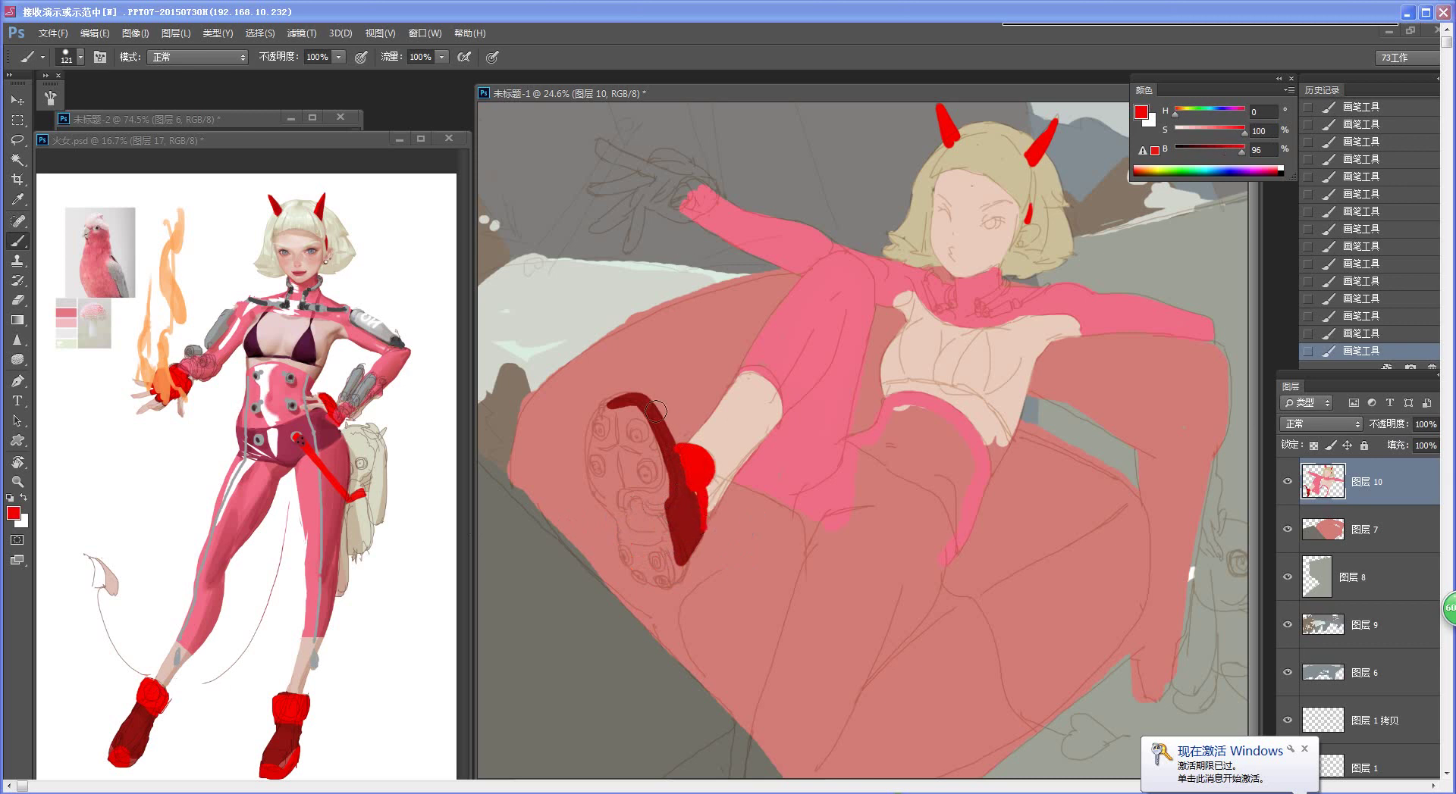
pyautogui.moveTo(605, 418)
pyautogui.mouseDown()
pyautogui.moveTo(656, 460)
pyautogui.moveTo(666, 575)
pyautogui.moveTo(642, 572)
pyautogui.moveTo(624, 521)
pyautogui.moveTo(650, 561)
pyautogui.moveTo(641, 517)
pyautogui.moveTo(607, 498)
pyautogui.moveTo(593, 434)
pyautogui.moveTo(611, 417)
pyautogui.moveTo(644, 498)
pyautogui.moveTo(621, 454)
pyautogui.mouseUp()
# Step: Sample the suit pink (H 348, S 54, B 94) and fill the abdomen, hips and extended leg
pyautogui.press('z')
pyautogui.moveTo(766, 462); pyautogui.dragTo(686, 457)
pyautogui.hotkey('ctrl', 'space')
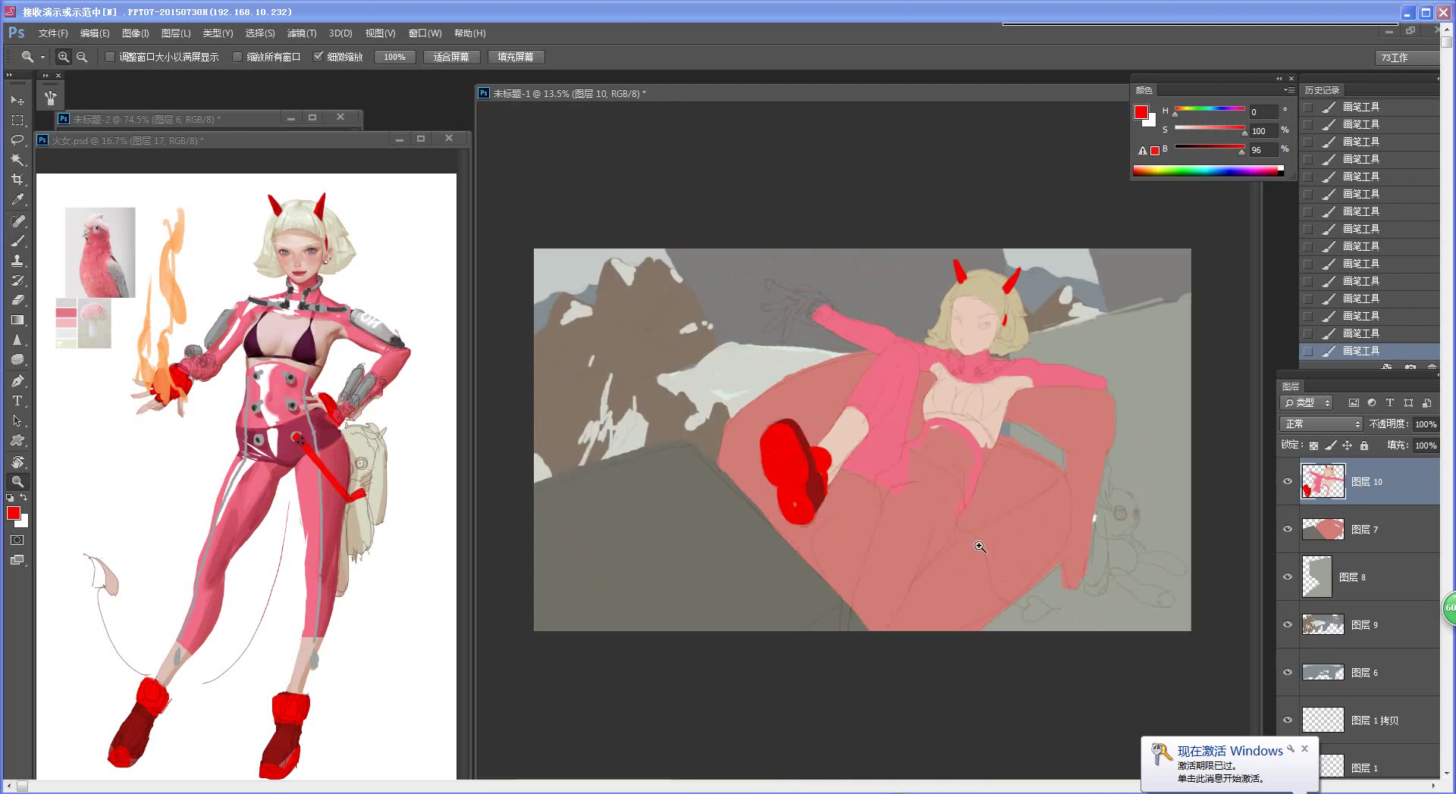
pyautogui.moveTo(975, 538); pyautogui.dragTo(1035, 541)
pyautogui.keyDown('alt'); pyautogui.click(868, 499); pyautogui.keyUp('alt')
pyautogui.moveTo(853, 506)
pyautogui.mouseDown()
pyautogui.moveTo(838, 504)
pyautogui.moveTo(864, 575)
pyautogui.moveTo(910, 554)
pyautogui.mouseUp()
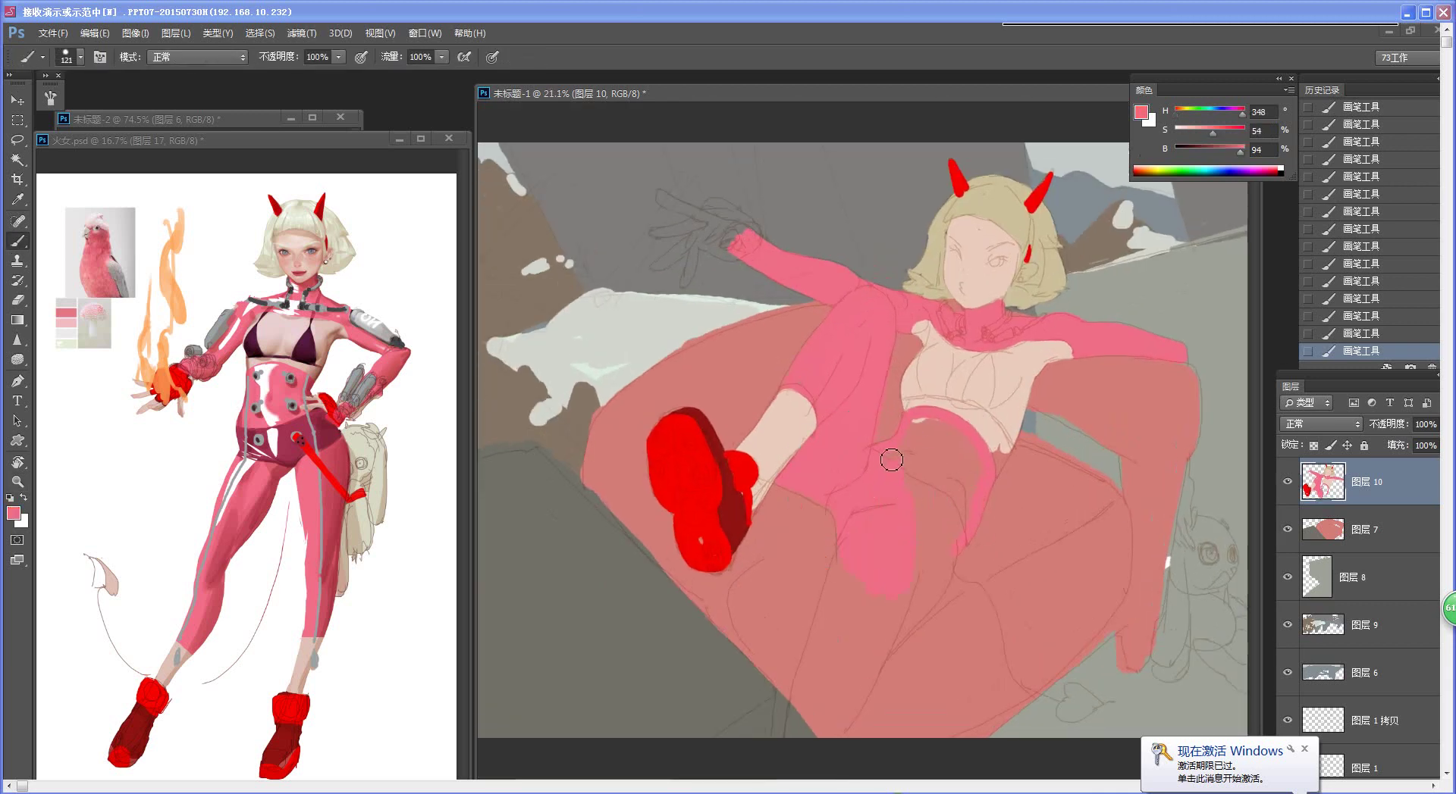
pyautogui.moveTo(985, 468)
pyautogui.mouseDown()
pyautogui.moveTo(958, 503)
pyautogui.moveTo(905, 472)
pyautogui.moveTo(942, 521)
pyautogui.moveTo(935, 590)
pyautogui.moveTo(900, 630)
pyautogui.moveTo(877, 607)
pyautogui.moveTo(852, 633)
pyautogui.moveTo(834, 616)
pyautogui.moveTo(838, 578)
pyautogui.moveTo(799, 711)
pyautogui.moveTo(813, 703)
pyautogui.moveTo(827, 744)
pyautogui.moveTo(865, 680)
pyautogui.moveTo(845, 653)
pyautogui.mouseUp()
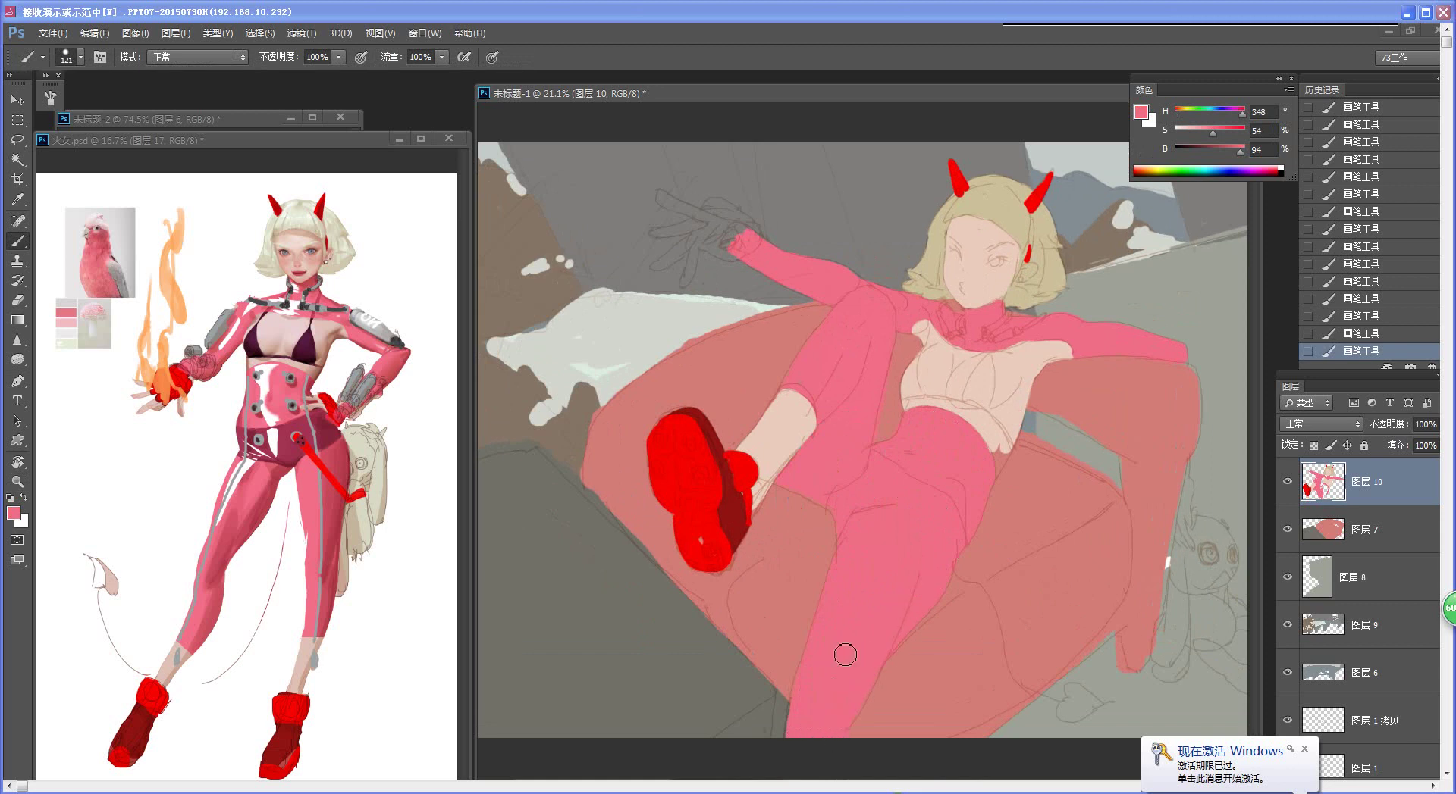
pyautogui.moveTo(921, 599); pyautogui.dragTo(861, 574)
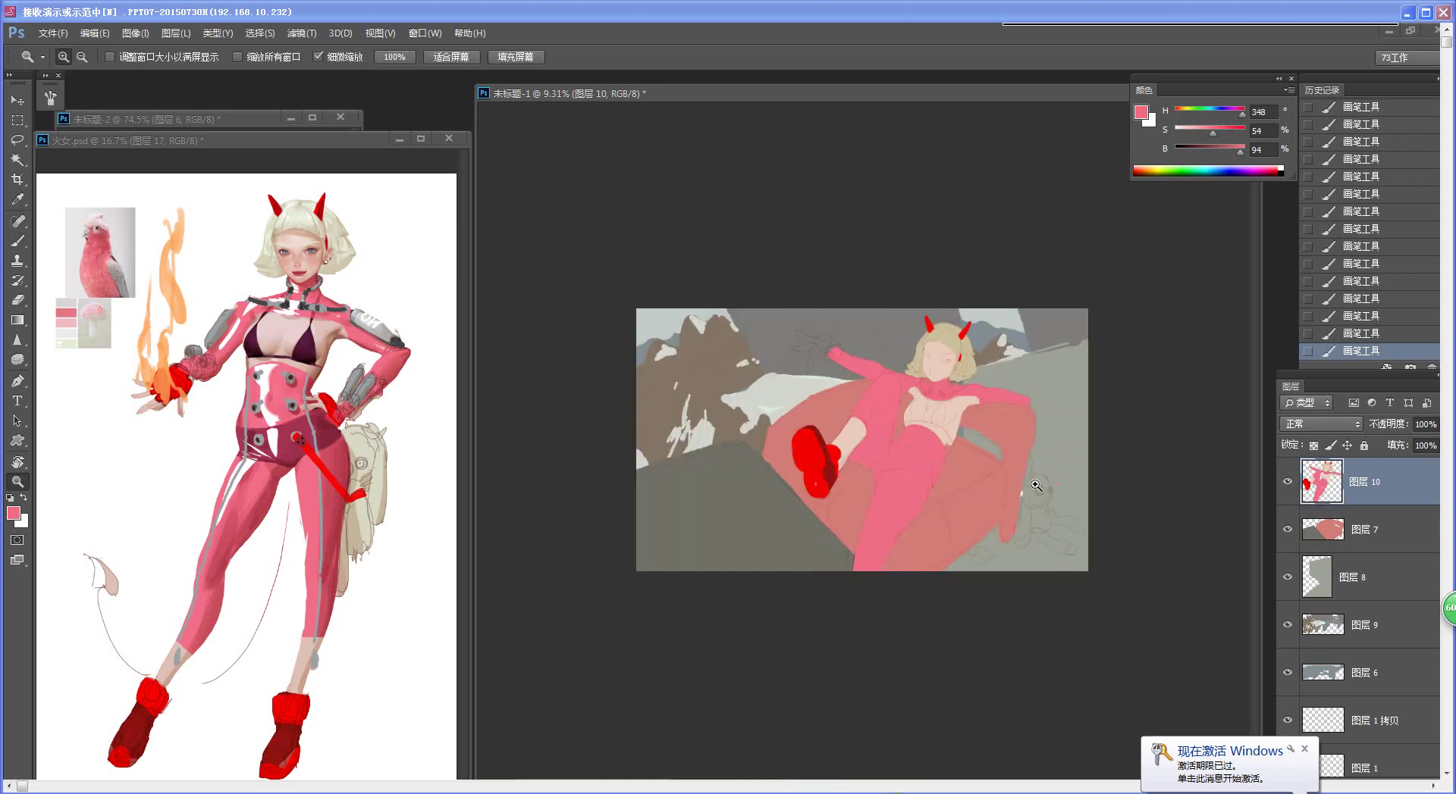
pyautogui.scroll(5, 1009, 432)
pyautogui.keyDown('alt'); pyautogui.click(1048, 403); pyautogui.keyUp('alt')
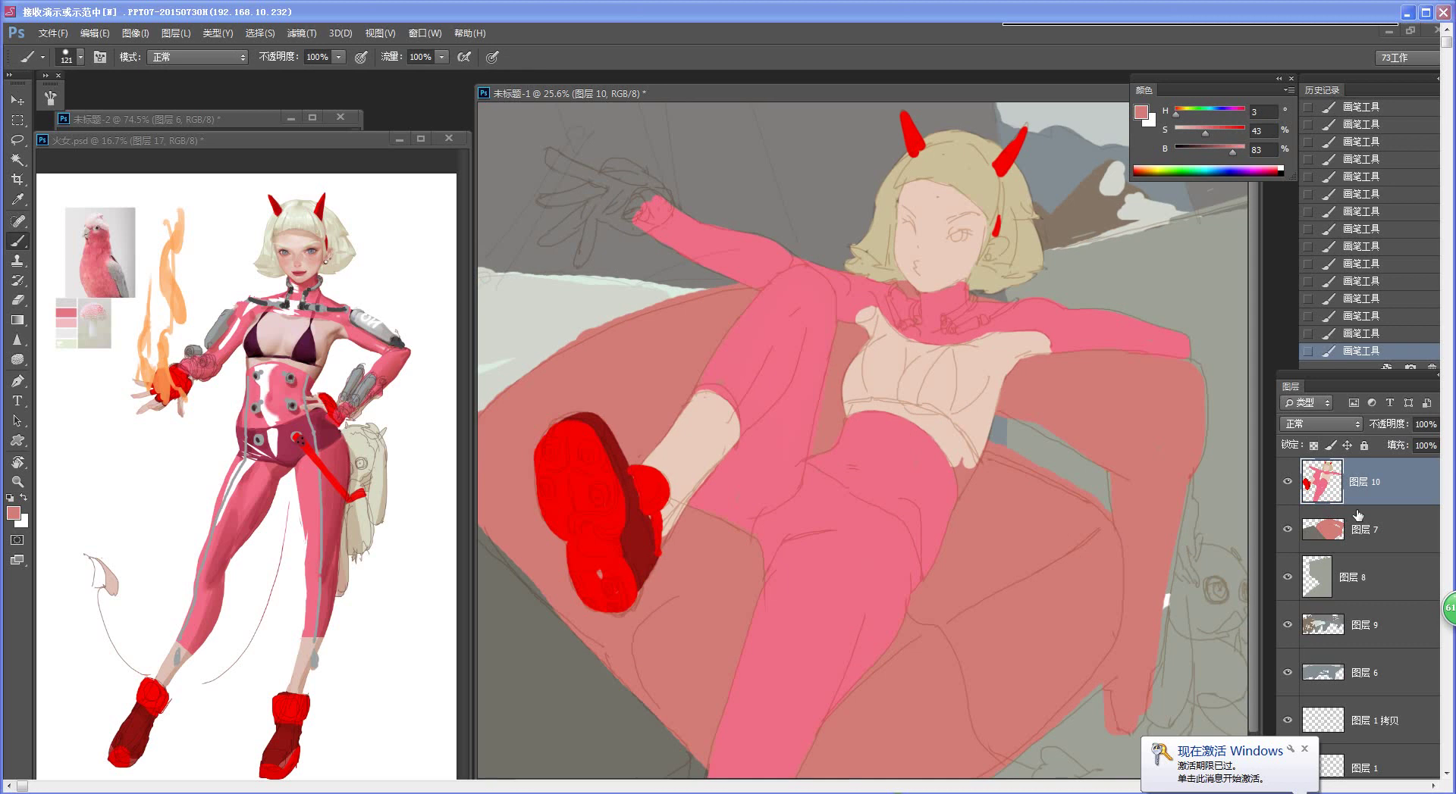
pyautogui.keyDown('ctrl'); pyautogui.click(1085, 453); pyautogui.keyUp('ctrl')
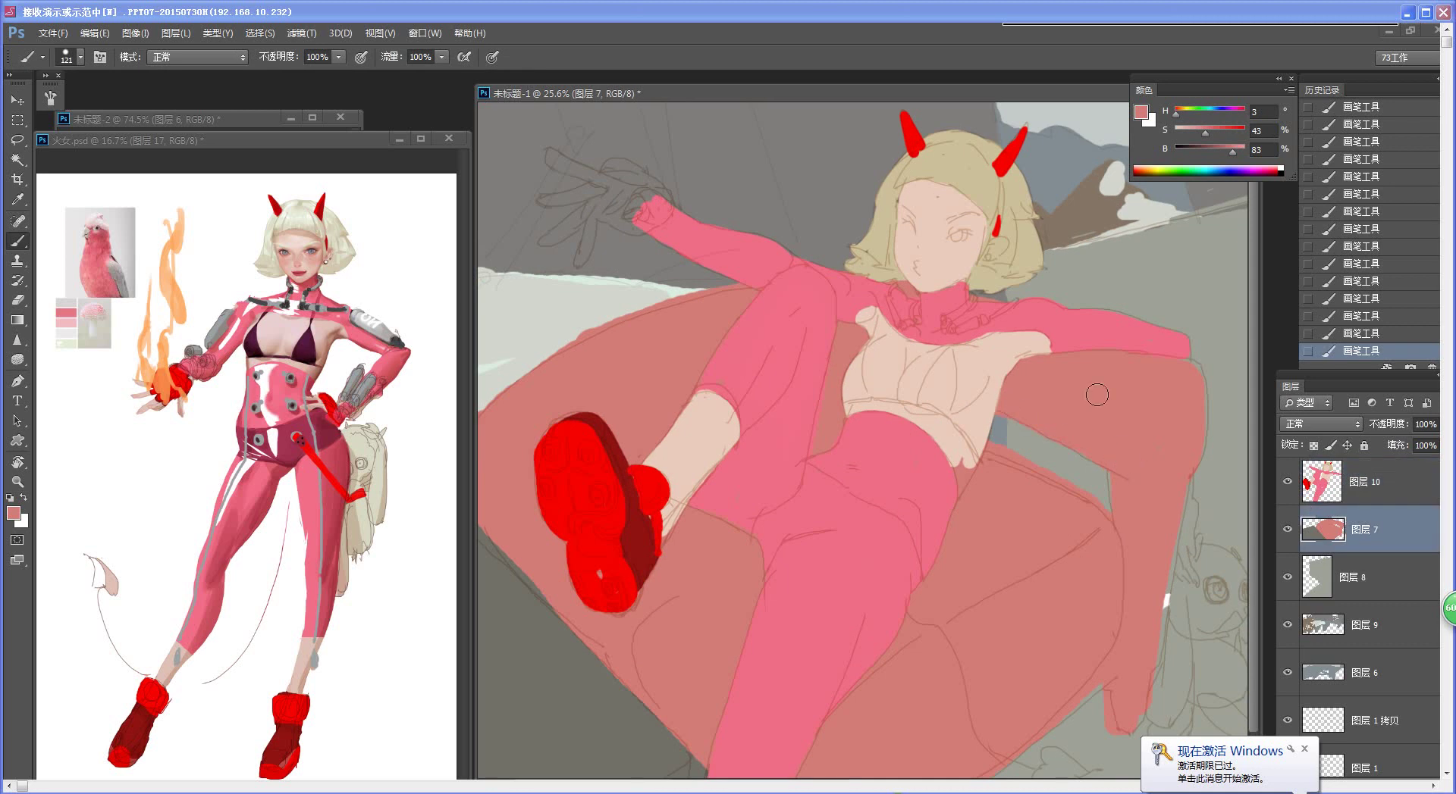
pyautogui.keyDown('alt'); pyautogui.click(1071, 332); pyautogui.keyUp('alt')
pyautogui.moveTo(981, 490); pyautogui.dragTo(937, 501)
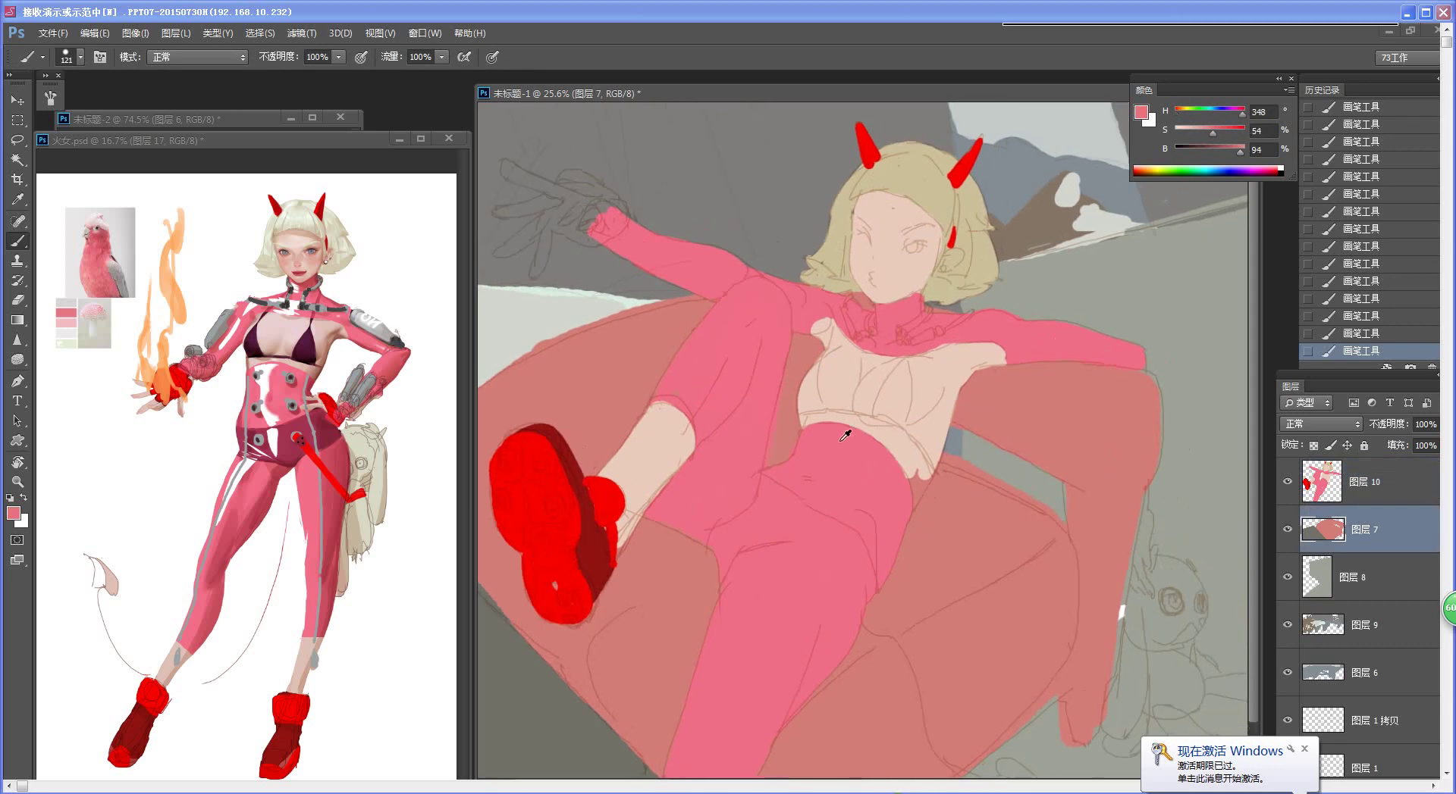
# Step: Sample the reference bikini's dark purple (H 324, S 70, B 33) and paint the bikini cup nearer the sofa arm on layer 图层 10
pyautogui.keyDown('alt'); pyautogui.click(316, 345); pyautogui.keyUp('alt')
pyautogui.hotkey('ctrl', 'z')
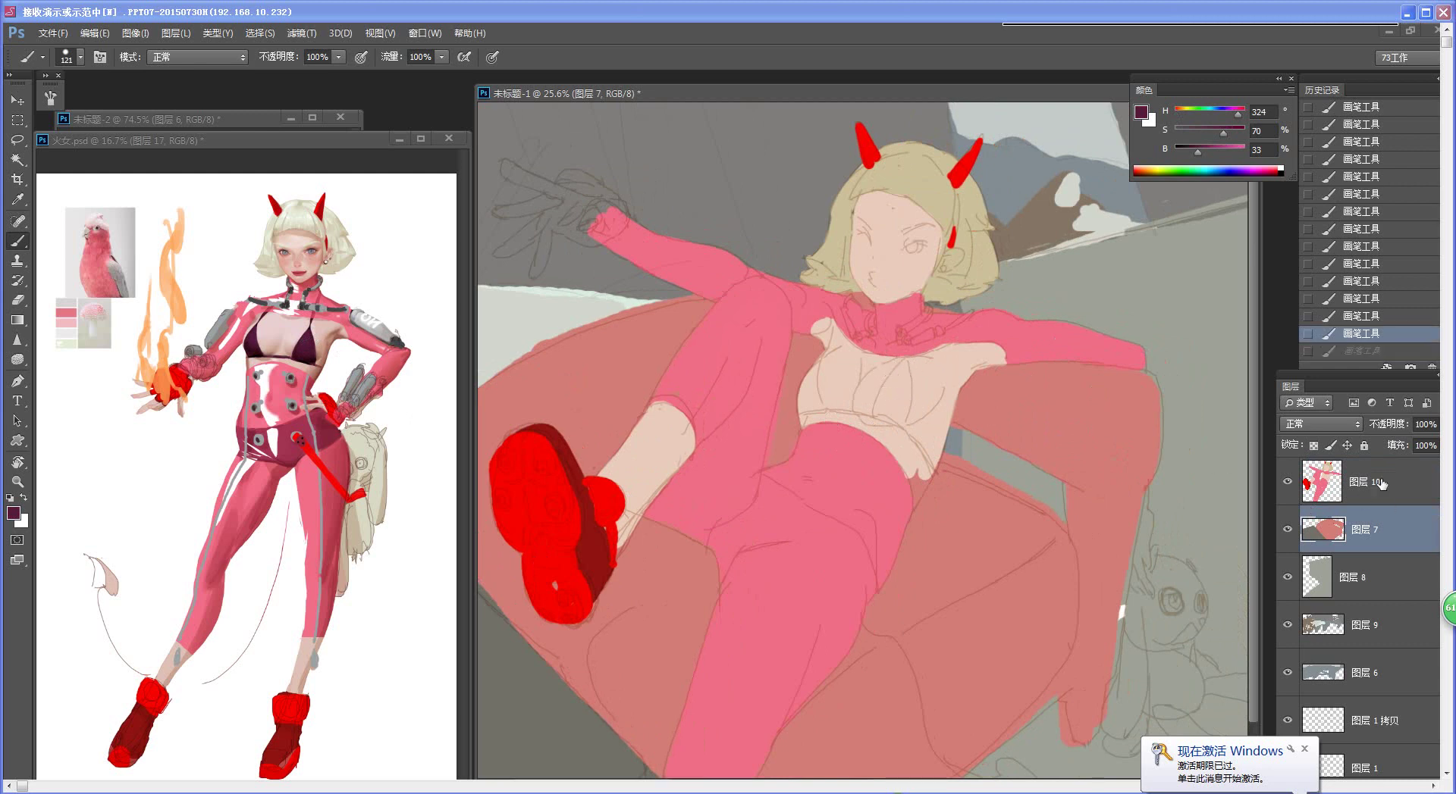
pyautogui.hotkey('alt', ']')
pyautogui.moveTo(902, 367)
pyautogui.mouseDown()
pyautogui.moveTo(882, 414)
pyautogui.moveTo(907, 419)
pyautogui.moveTo(906, 363)
pyautogui.mouseUp()
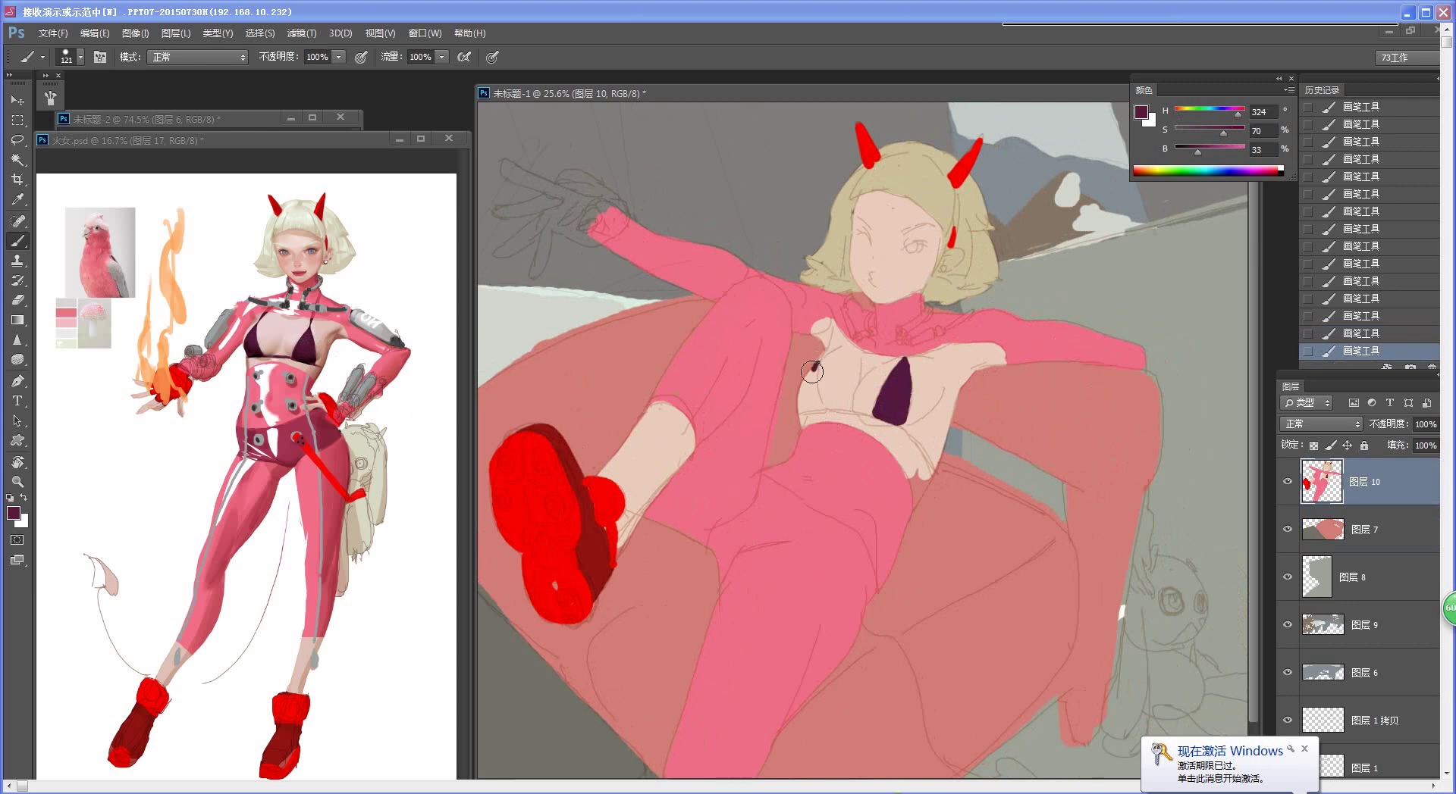
# Step: Paint the other bikini cup and the thin band with a 45 px brush, and touch up the skin edge beside the waist
pyautogui.moveTo(812, 372)
pyautogui.mouseDown()
pyautogui.moveTo(800, 413)
pyautogui.moveTo(814, 407)
pyautogui.moveTo(813, 372)
pyautogui.moveTo(816, 407)
pyautogui.moveTo(871, 411)
pyautogui.moveTo(931, 472)
pyautogui.mouseUp()
pyautogui.press('[')
pyautogui.press('[')
pyautogui.press('[')
pyautogui.press('[')
pyautogui.press('[')
pyautogui.press('[')
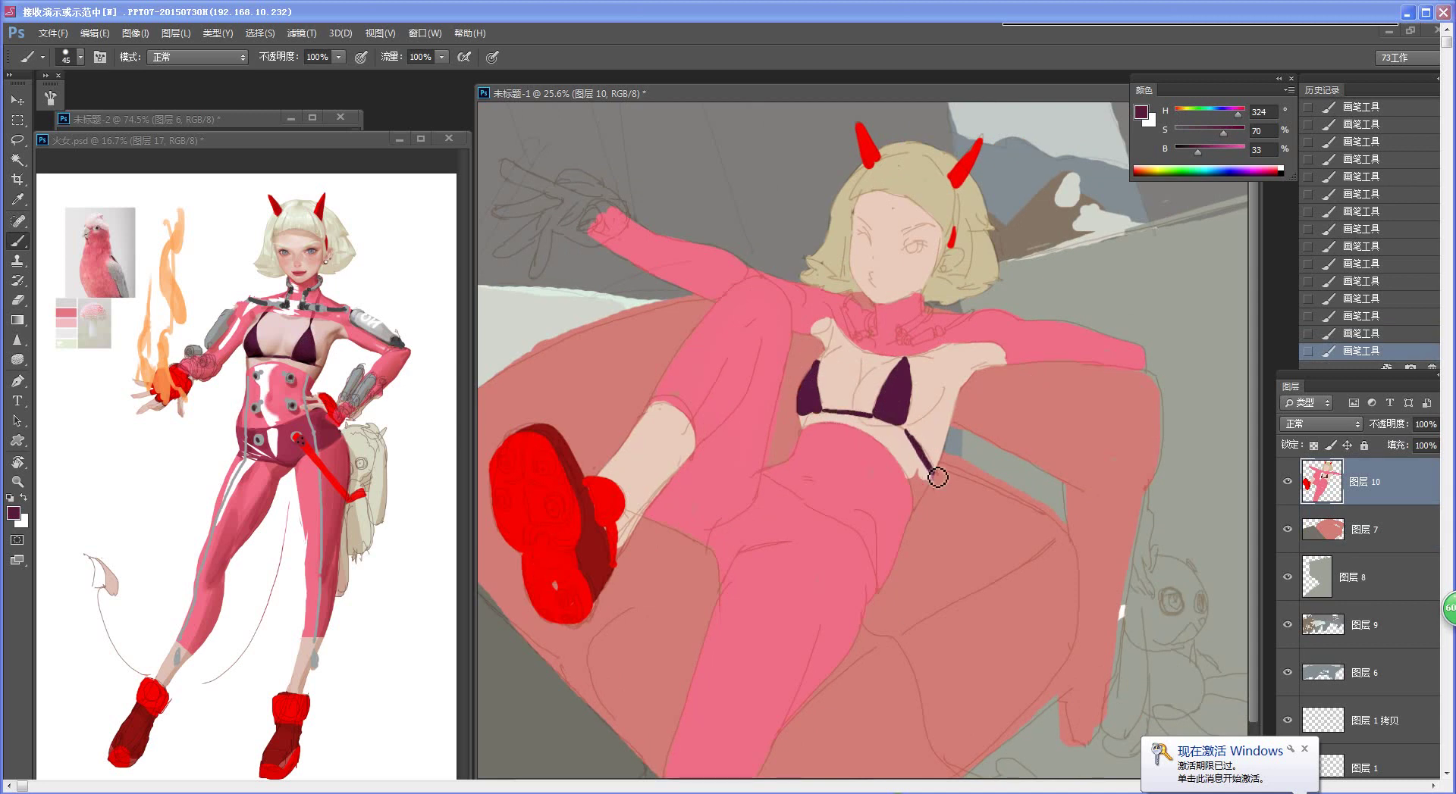
pyautogui.keyDown('alt'); pyautogui.click(941, 438); pyautogui.keyUp('alt')
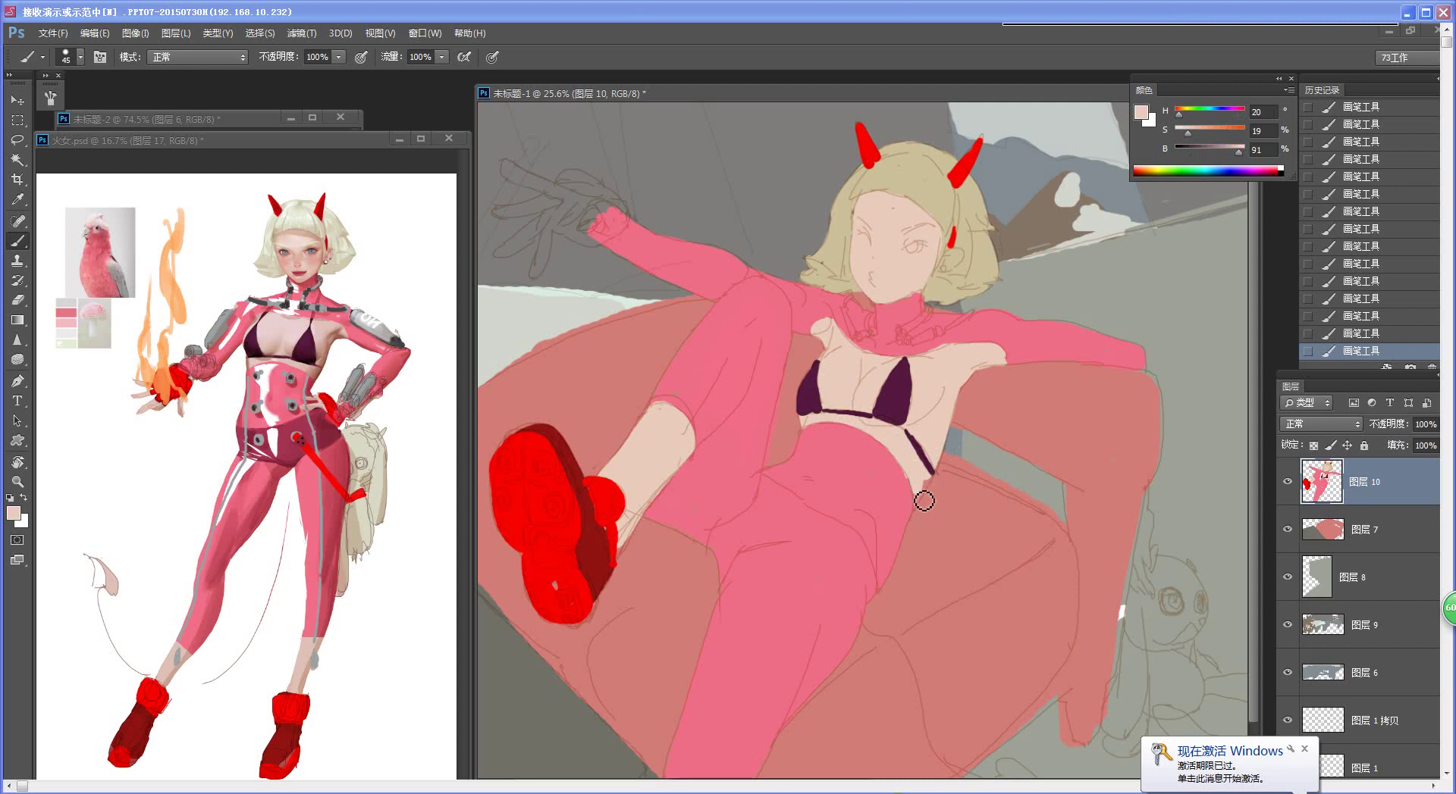
pyautogui.moveTo(937, 484); pyautogui.dragTo(915, 520)
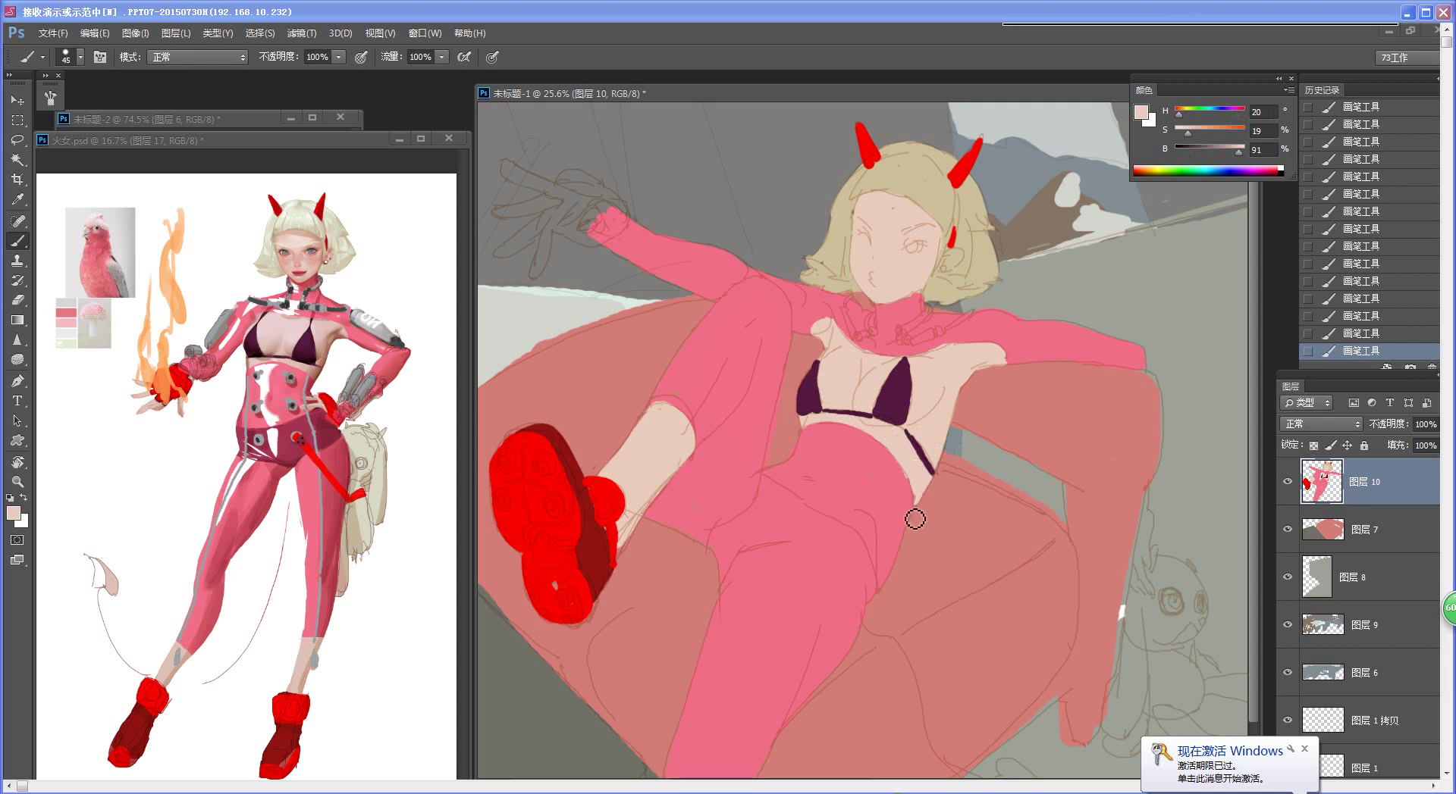
# Step: Sample the reference suit's crimson (H 343, S 71, B 64) and block in the brief-shaped panel across the hips
pyautogui.keyDown('alt'); pyautogui.click(305, 450); pyautogui.keyUp('alt')
pyautogui.press(']')
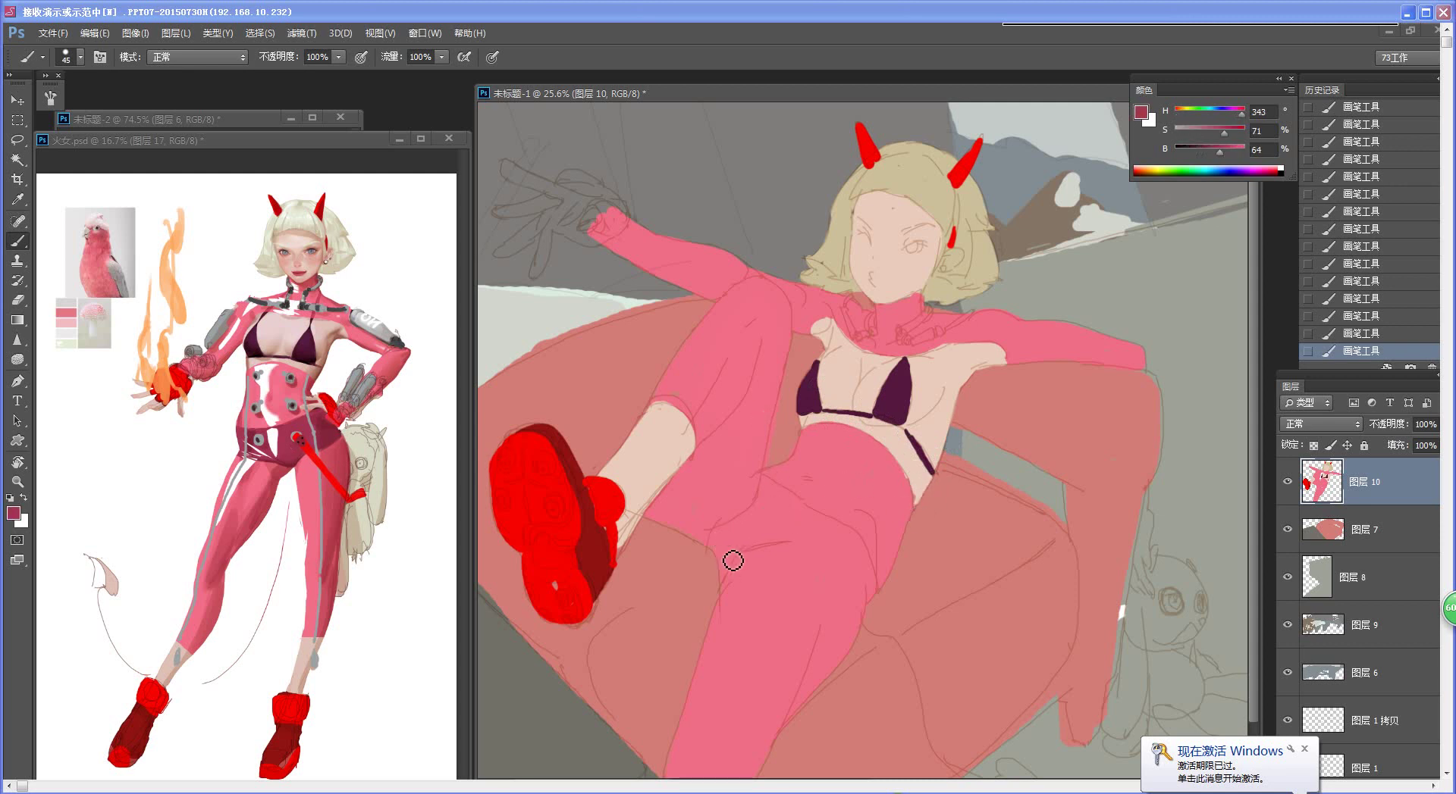
pyautogui.press(']')
pyautogui.moveTo(761, 476)
pyautogui.mouseDown()
pyautogui.moveTo(865, 543)
pyautogui.moveTo(875, 604)
pyautogui.moveTo(830, 549)
pyautogui.moveTo(865, 554)
pyautogui.moveTo(833, 541)
pyautogui.moveTo(845, 562)
pyautogui.moveTo(818, 533)
pyautogui.moveTo(865, 561)
pyautogui.moveTo(788, 536)
pyautogui.moveTo(771, 488)
pyautogui.moveTo(722, 534)
pyautogui.moveTo(724, 580)
pyautogui.moveTo(735, 555)
pyautogui.moveTo(797, 535)
pyautogui.moveTo(780, 499)
pyautogui.moveTo(728, 544)
pyautogui.moveTo(789, 524)
pyautogui.mouseUp()
pyautogui.press('Return')
pyautogui.press('Return')
pyautogui.press(']')
pyautogui.press(']')
pyautogui.press(']')
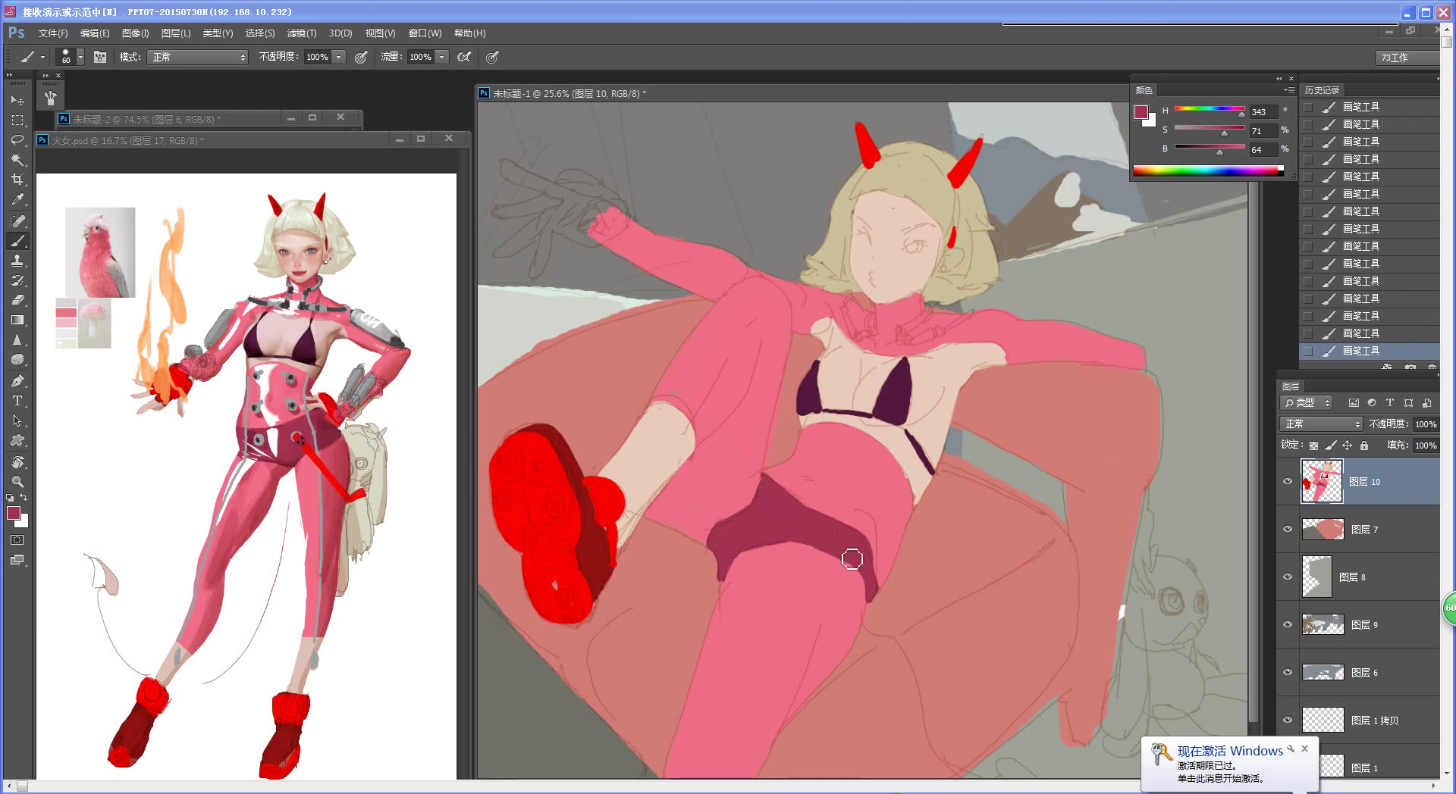
pyautogui.press('[')
pyautogui.press('[')
pyautogui.press('[')
# Step: Sample the reference collar's dark grey (H 200, S 4, B 27) and paint the collar's round fasteners and one shoulder strap
pyautogui.scroll(-6, 968, 474)
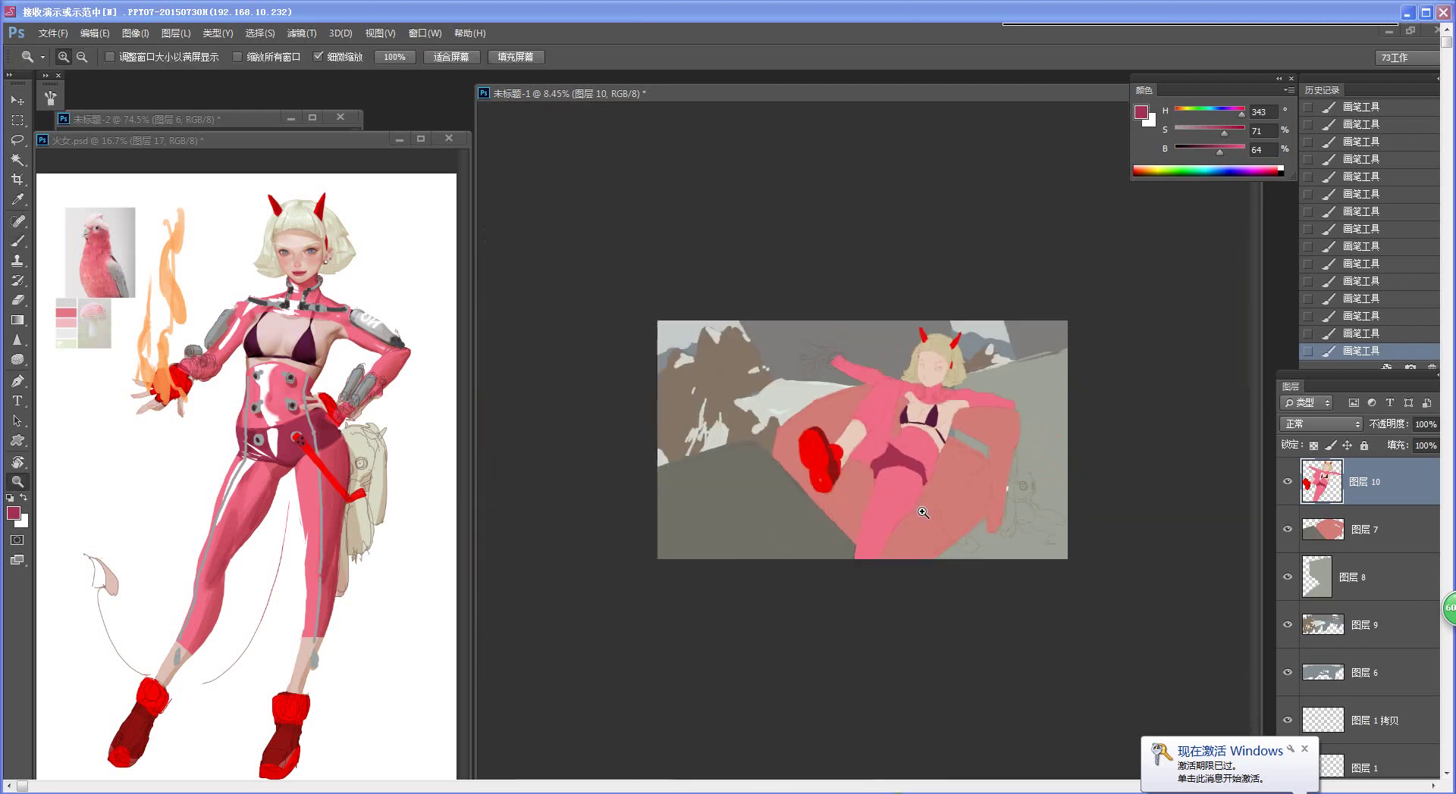
pyautogui.scroll(5, 1036, 393)
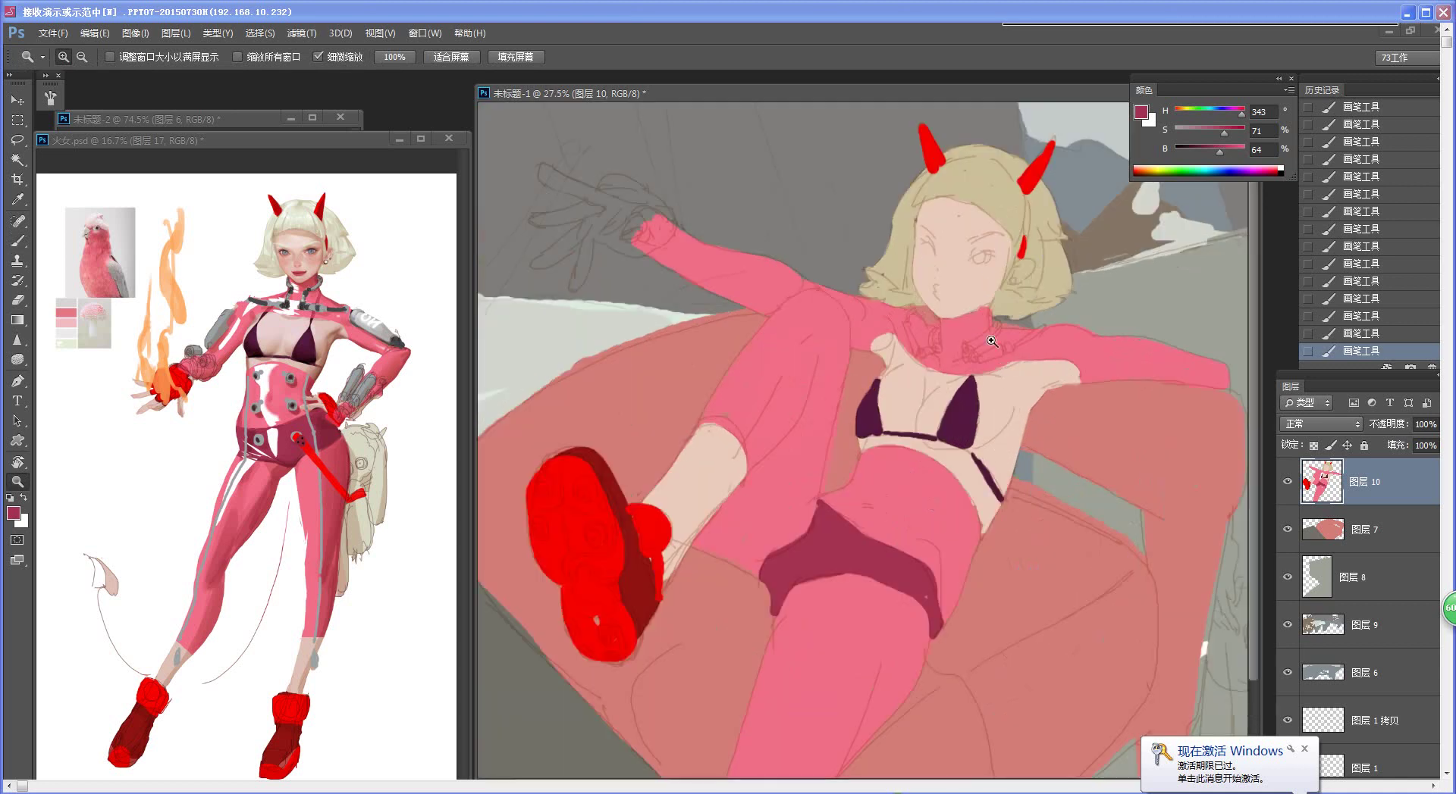
pyautogui.keyDown('alt'); pyautogui.click(334, 306); pyautogui.keyUp('alt')
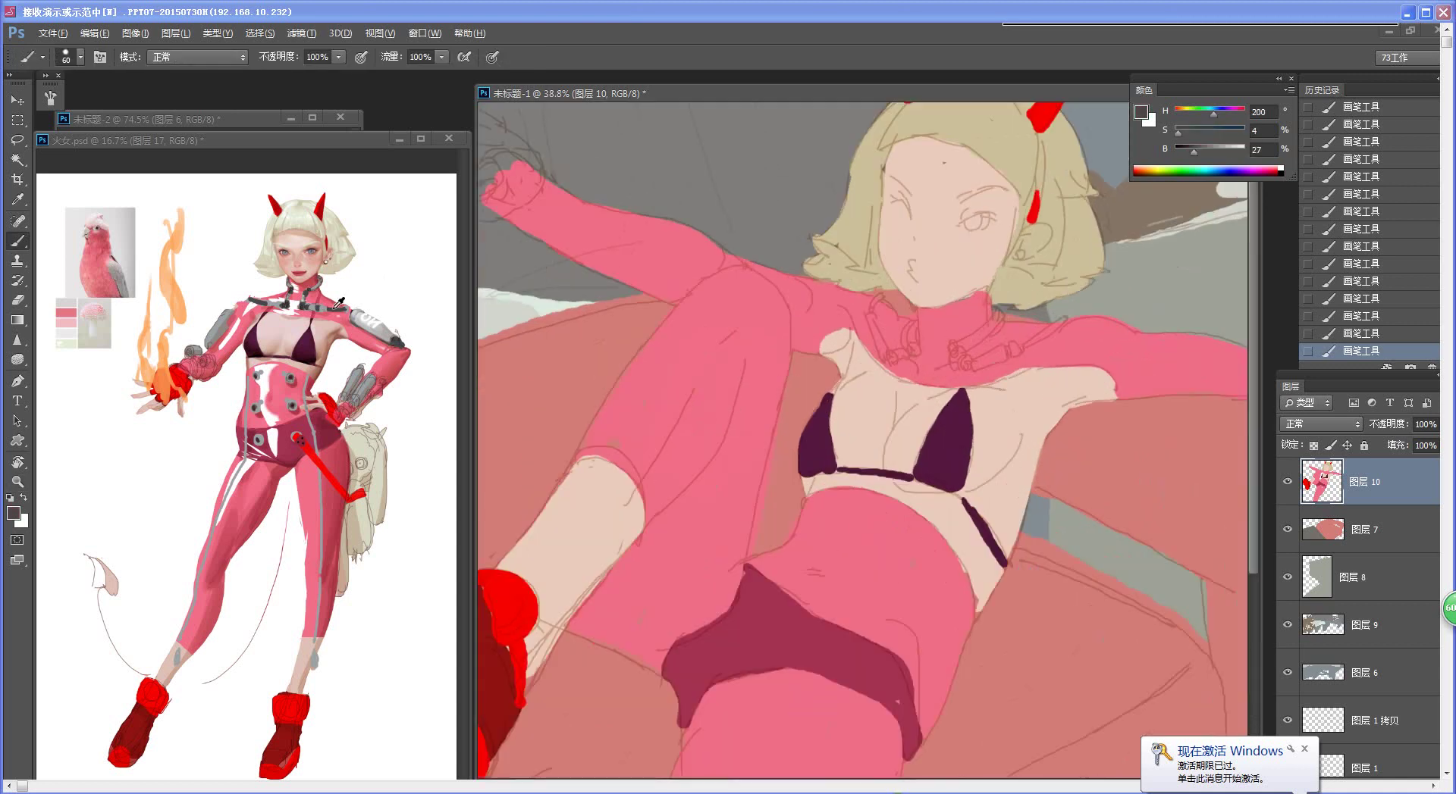
pyautogui.click(962, 344)
pyautogui.click(911, 343)
pyautogui.click(963, 369)
pyautogui.moveTo(1016, 349); pyautogui.dragTo(1047, 337)
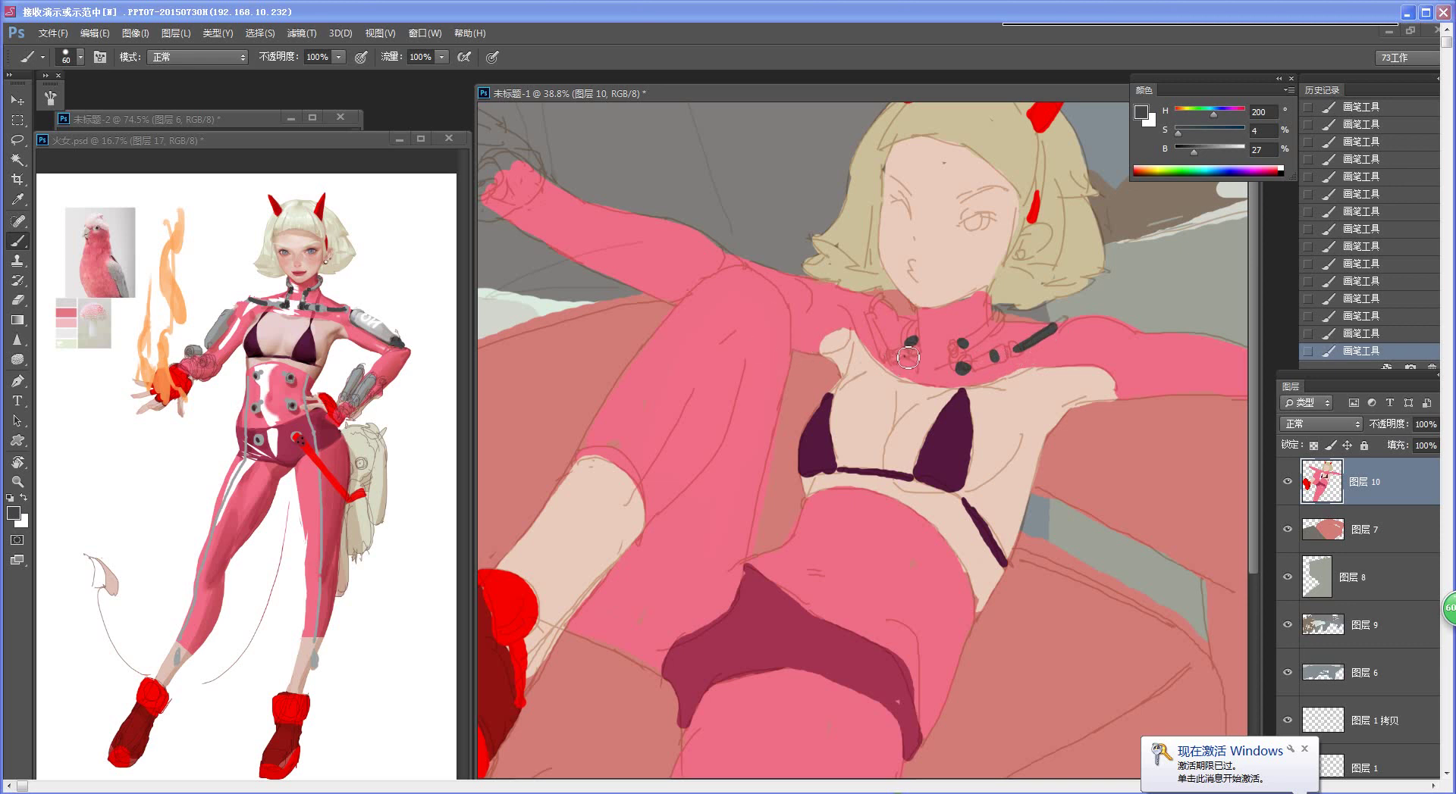
# Step: Add the dark strap on the collar's other side and paint the collar straps' lighter grey segments (H 195, S 5, B 64)
pyautogui.moveTo(908, 357); pyautogui.dragTo(911, 361)
pyautogui.hotkey('ctrl', 'z')
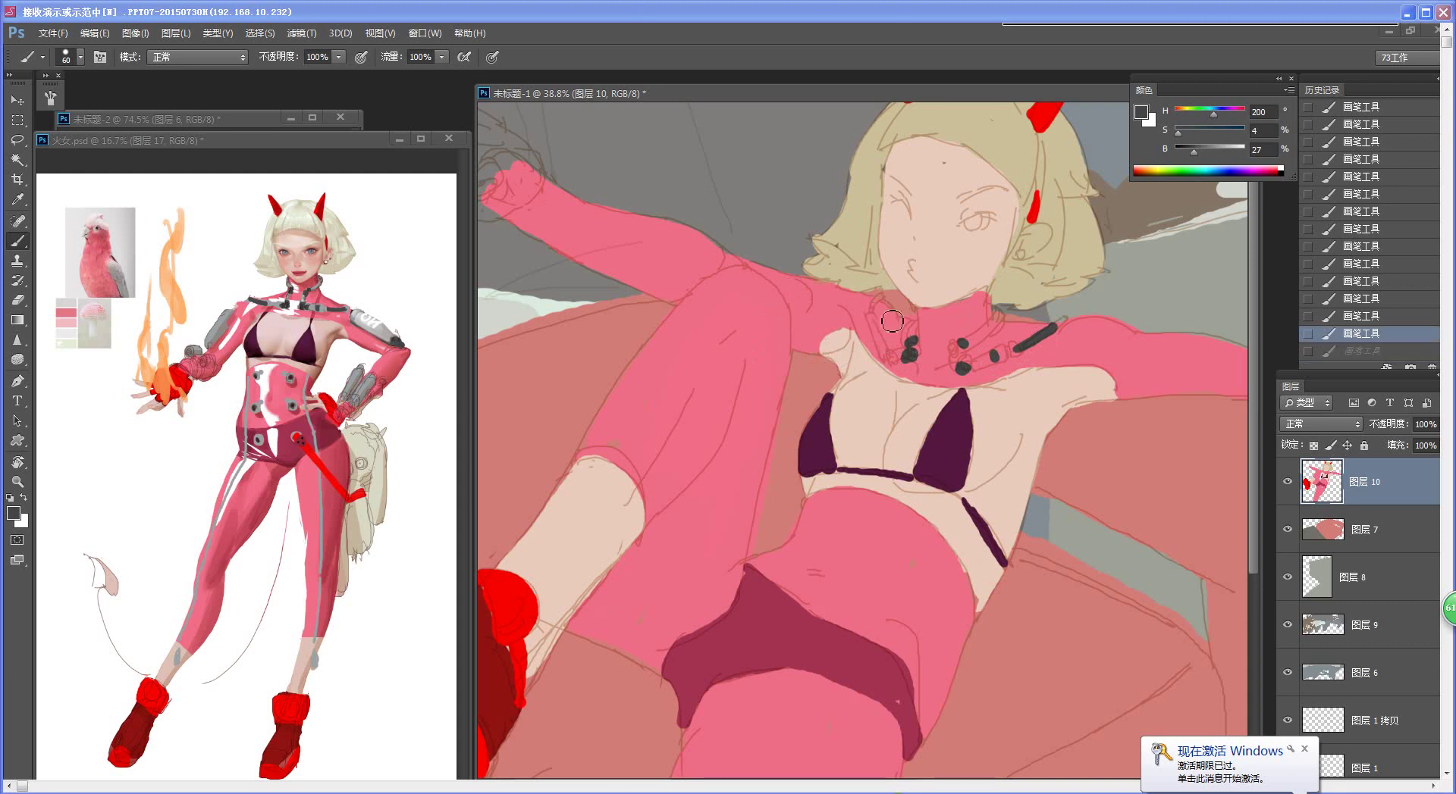
pyautogui.moveTo(887, 306); pyautogui.dragTo(880, 335)
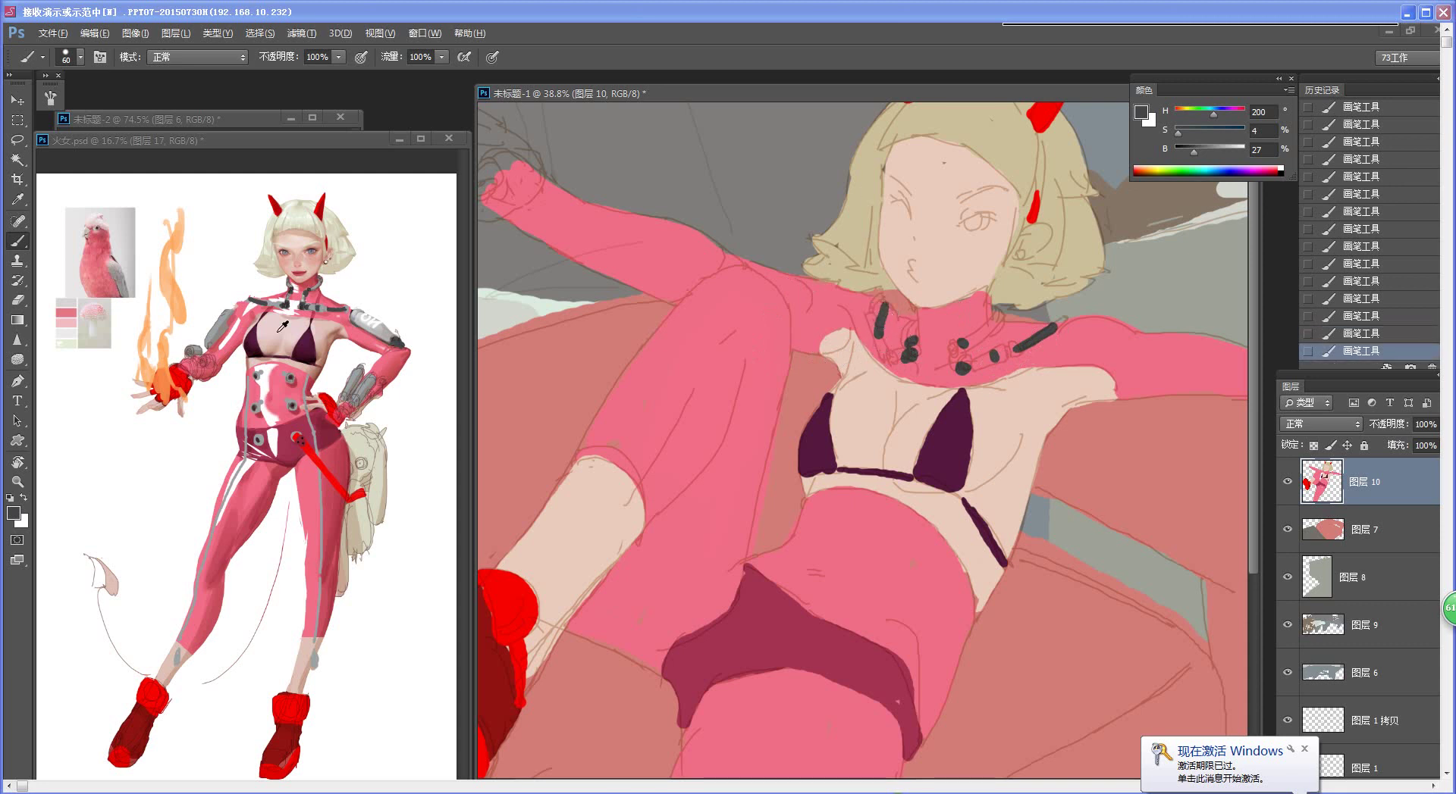
pyautogui.keyDown('alt'); pyautogui.click(278, 306); pyautogui.keyUp('alt')
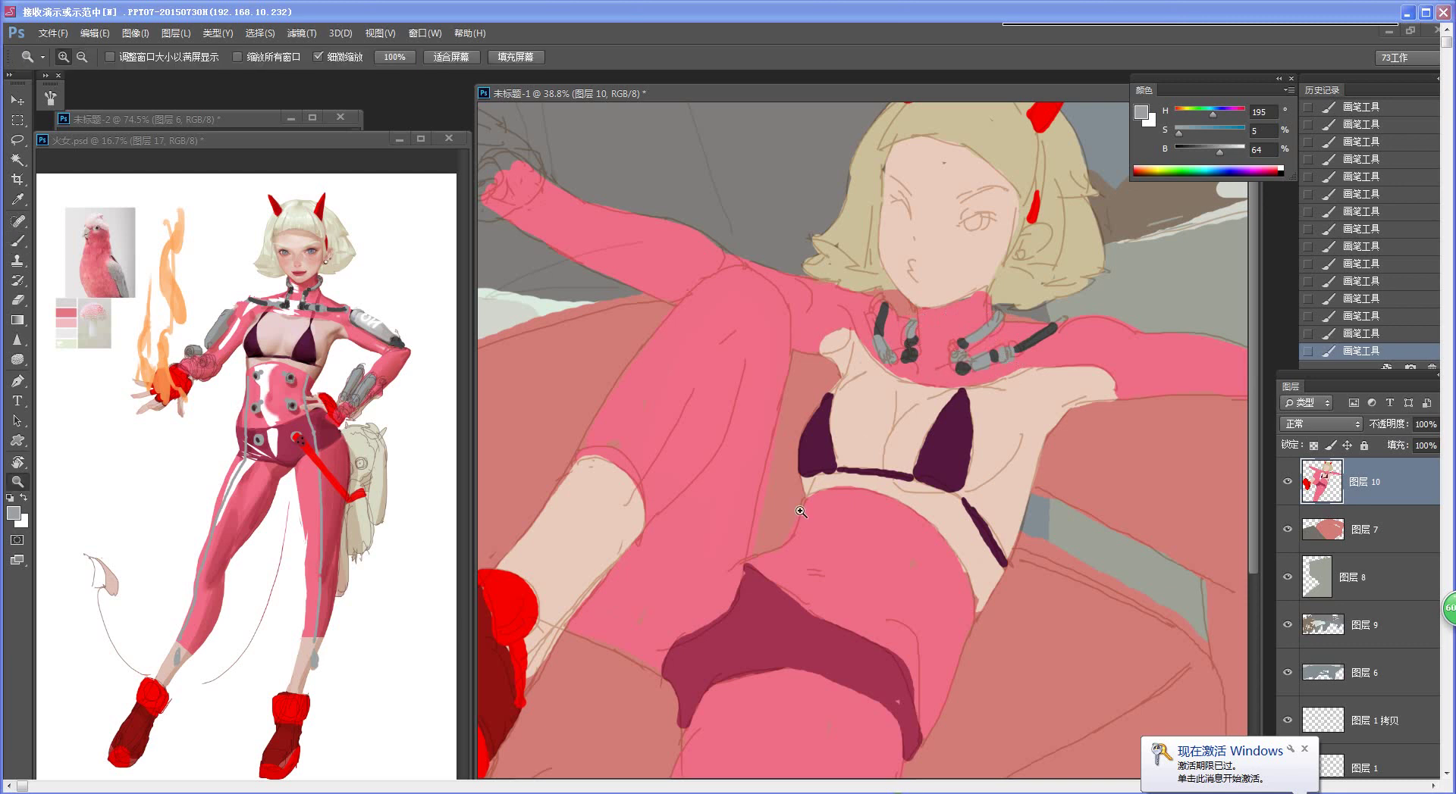
# Step: Place two grey studs on the suit's upper waist just below the midriff, redoing the second one
pyautogui.moveTo(910, 452); pyautogui.dragTo(801, 512)
pyautogui.click(986, 411)
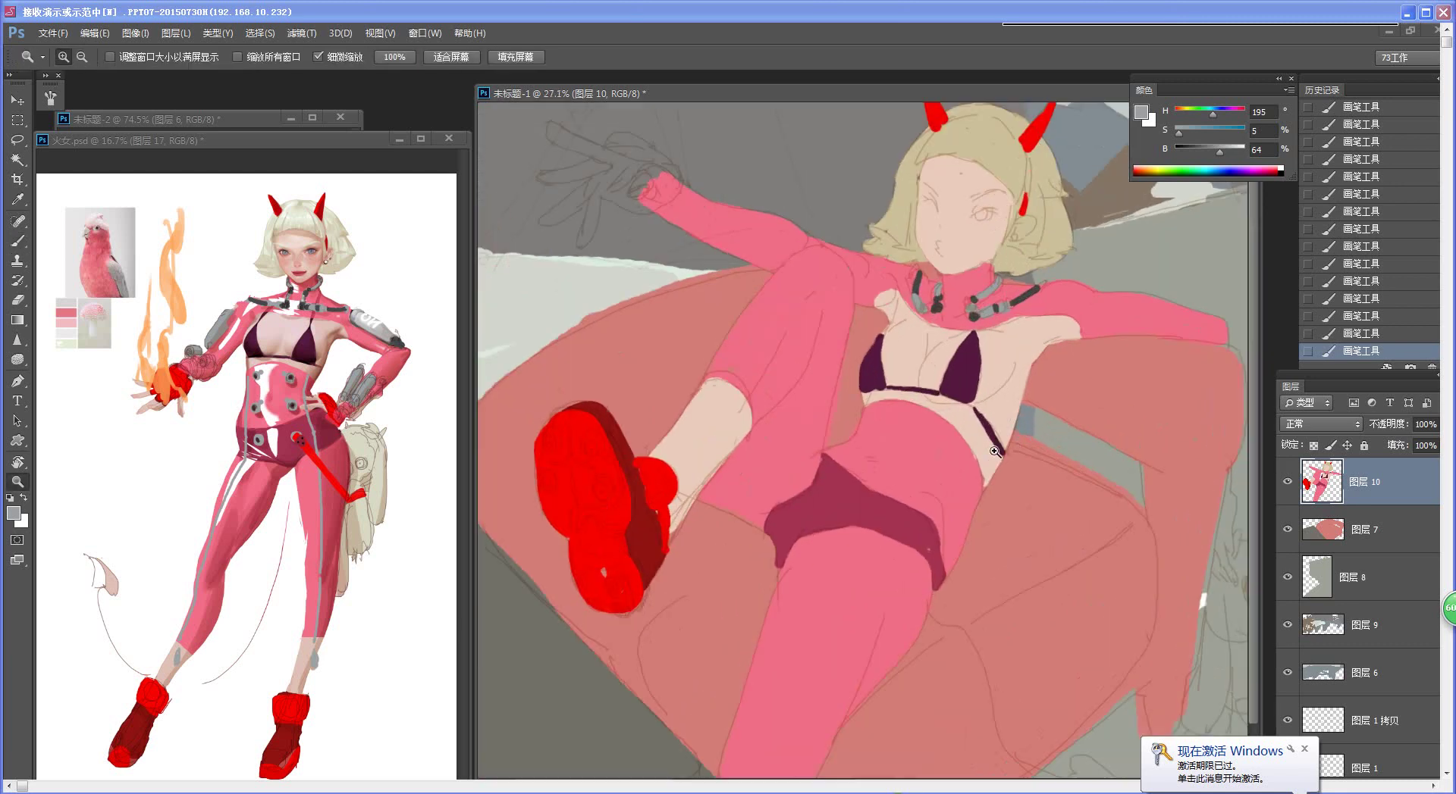
pyautogui.press('b')
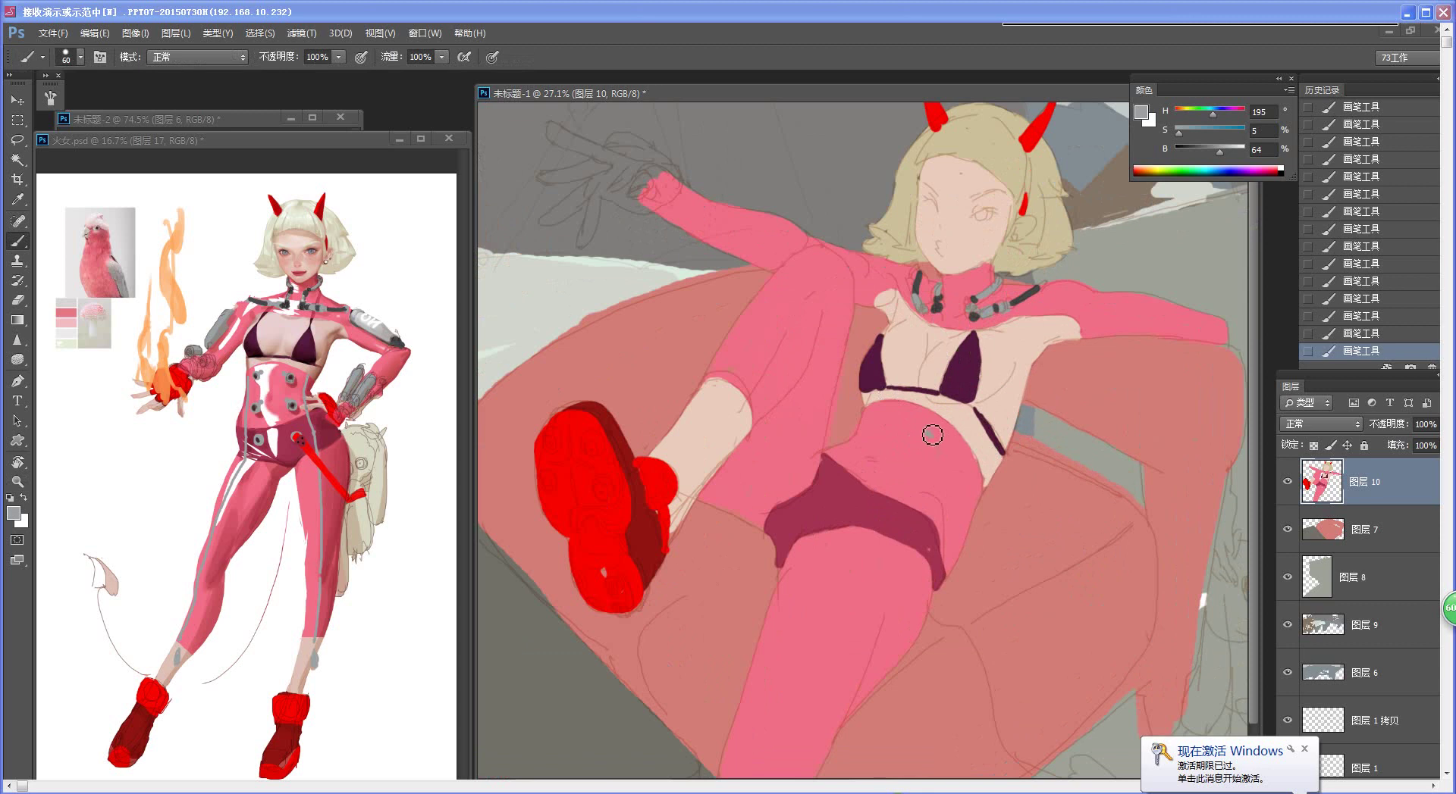
pyautogui.click(932, 437)
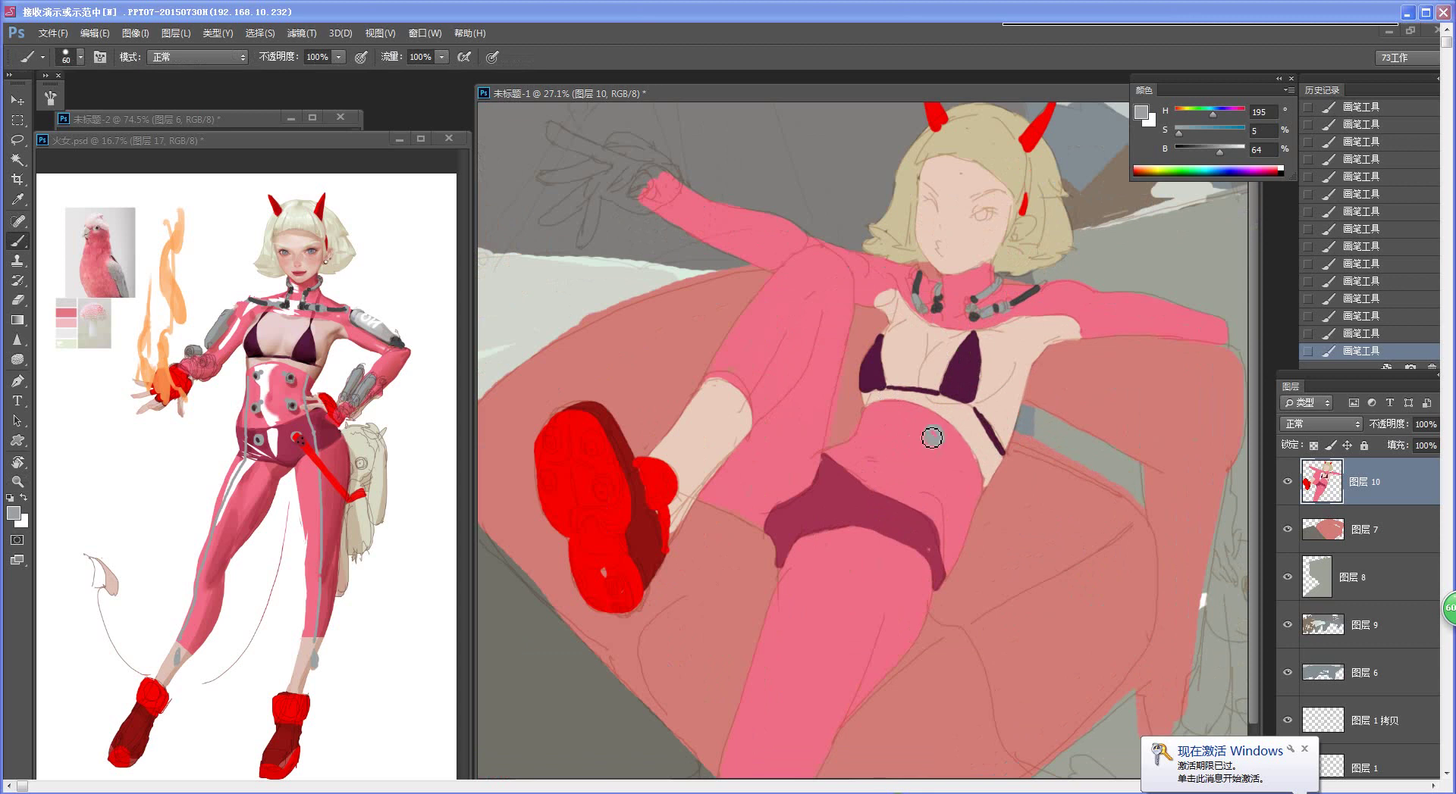
pyautogui.click(866, 419)
pyautogui.hotkey('ctrl', 'alt', 'z')
pyautogui.hotkey('ctrl', 'alt', 'z')
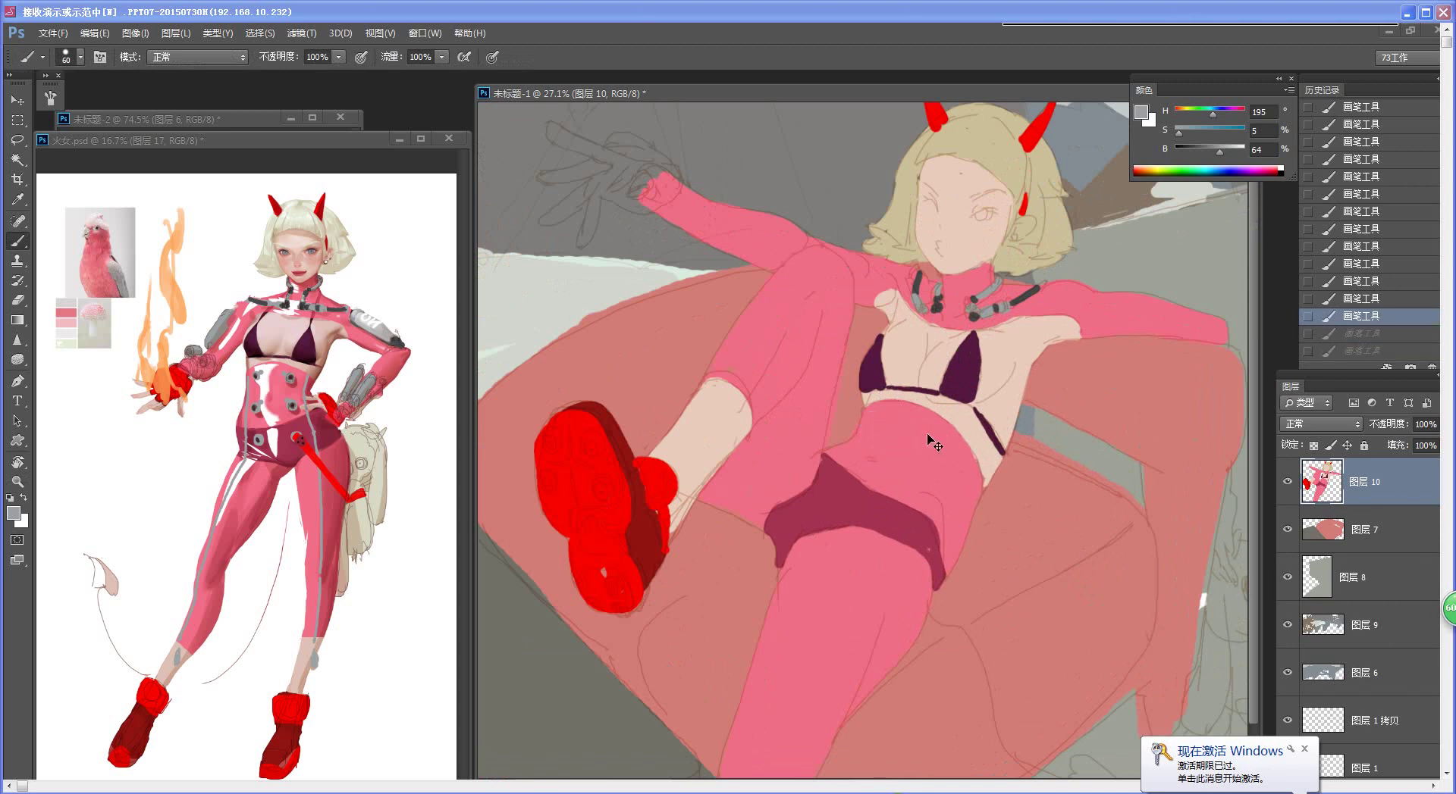
pyautogui.hotkey('ctrl', 'shift', 'z')
pyautogui.hotkey('ctrl', 'shift', 'z')
pyautogui.hotkey('ctrl', 'alt', 'z')
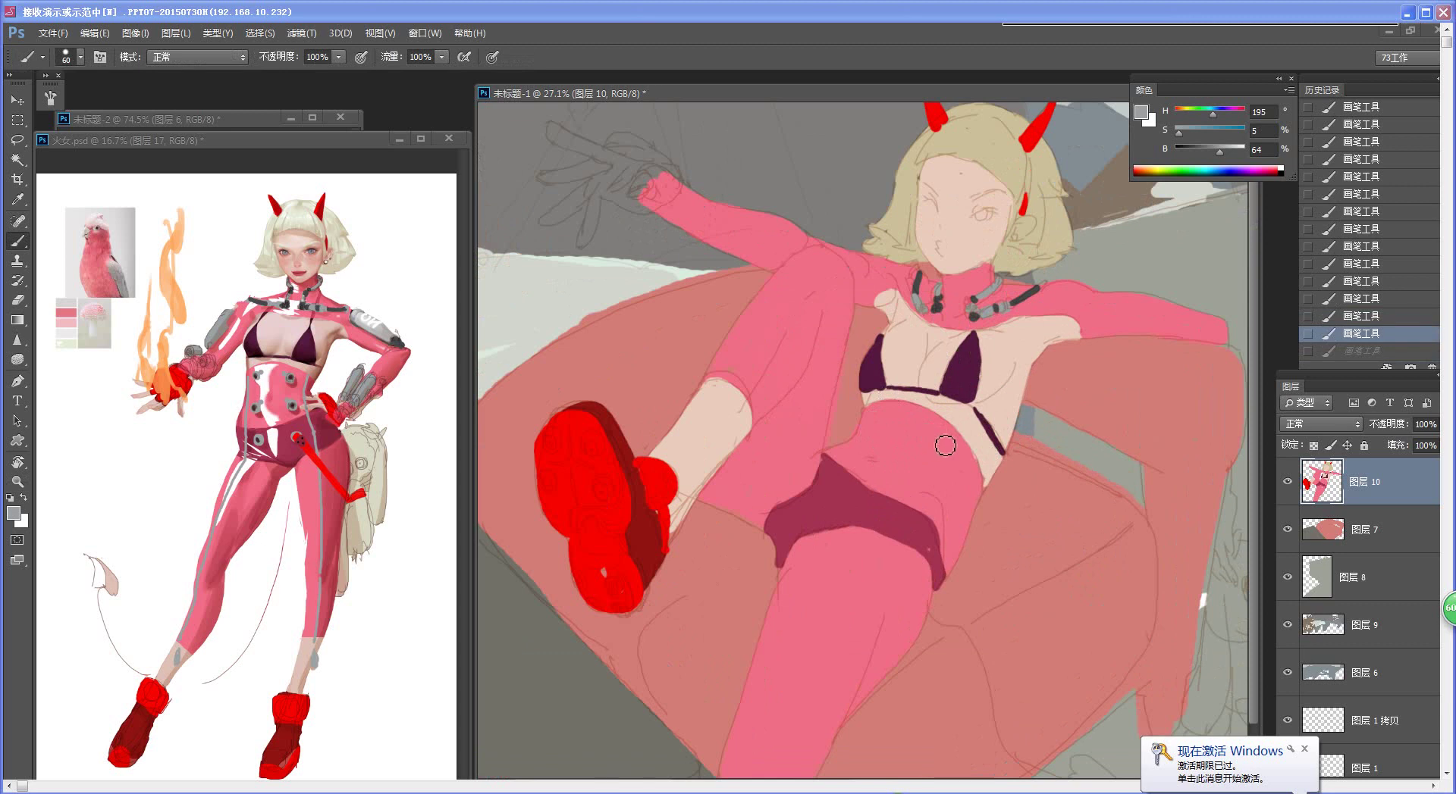
pyautogui.hotkey('ctrl', 'alt', 'z')
pyautogui.hotkey('ctrl', 'shift', 'z')
pyautogui.click(872, 420)
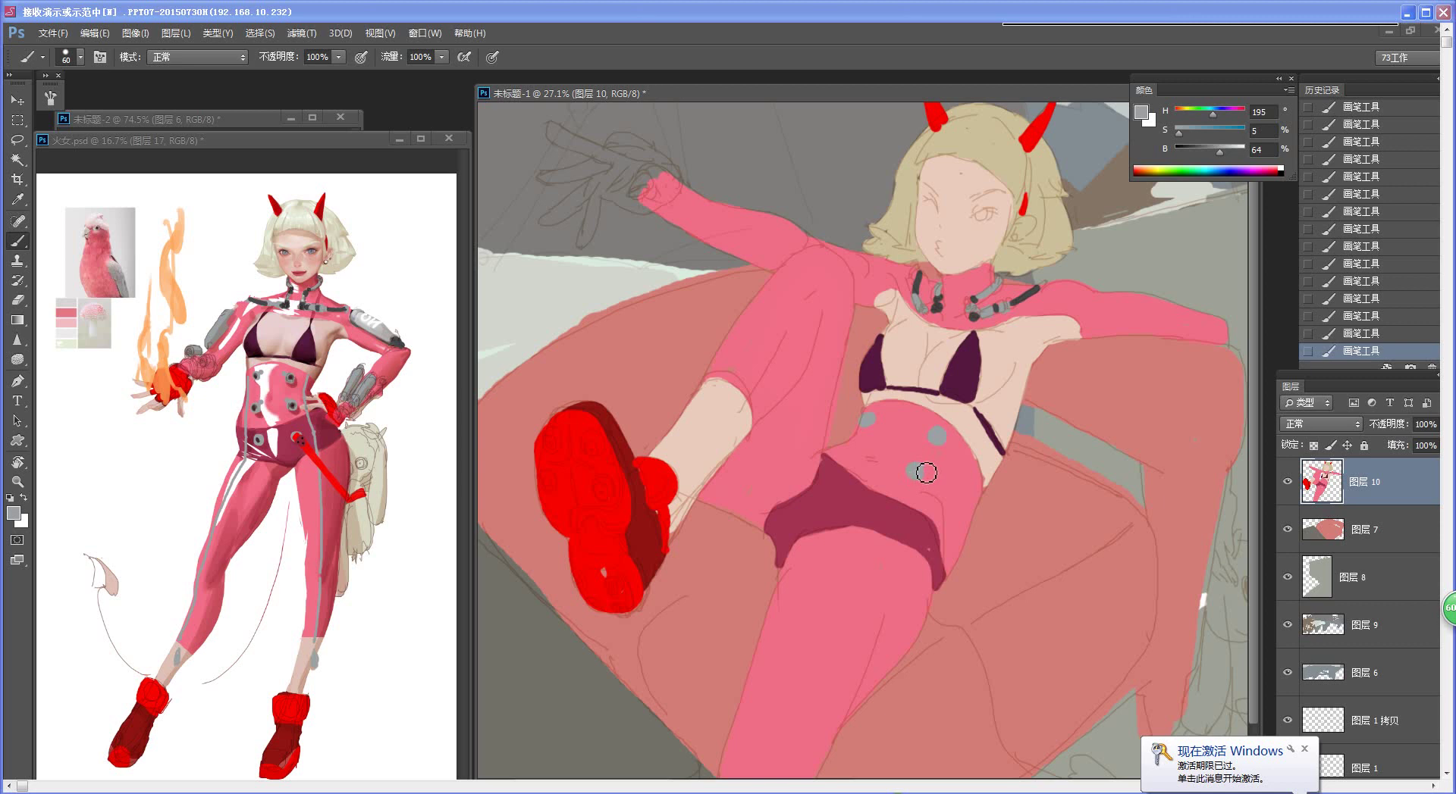
# Step: Undo the misplaced third stud and dab the remaining grey studs lower on the waist and on the crimson hip panel
pyautogui.hotkey('ctrl', 'z')
pyautogui.click(921, 462)
pyautogui.click(893, 511)
# Step: Sample the boot's bright red (H 0, S 100, B 96) and paint the glove on the raised hand
pyautogui.moveTo(1040, 465)
pyautogui.mouseDown()
pyautogui.moveTo(944, 513)
pyautogui.moveTo(1072, 506)
pyautogui.mouseUp()
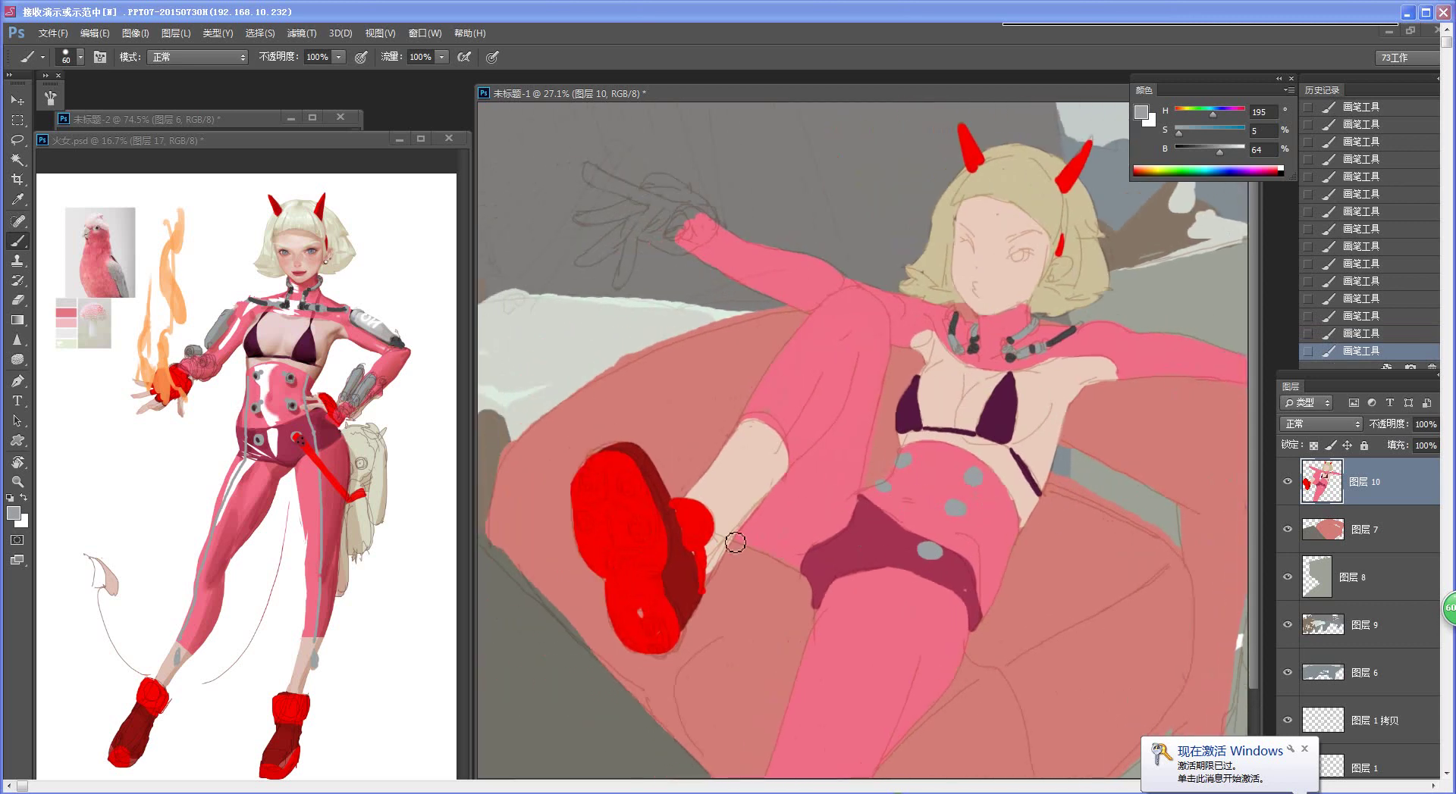
pyautogui.keyDown('alt'); pyautogui.click(632, 517); pyautogui.keyUp('alt')
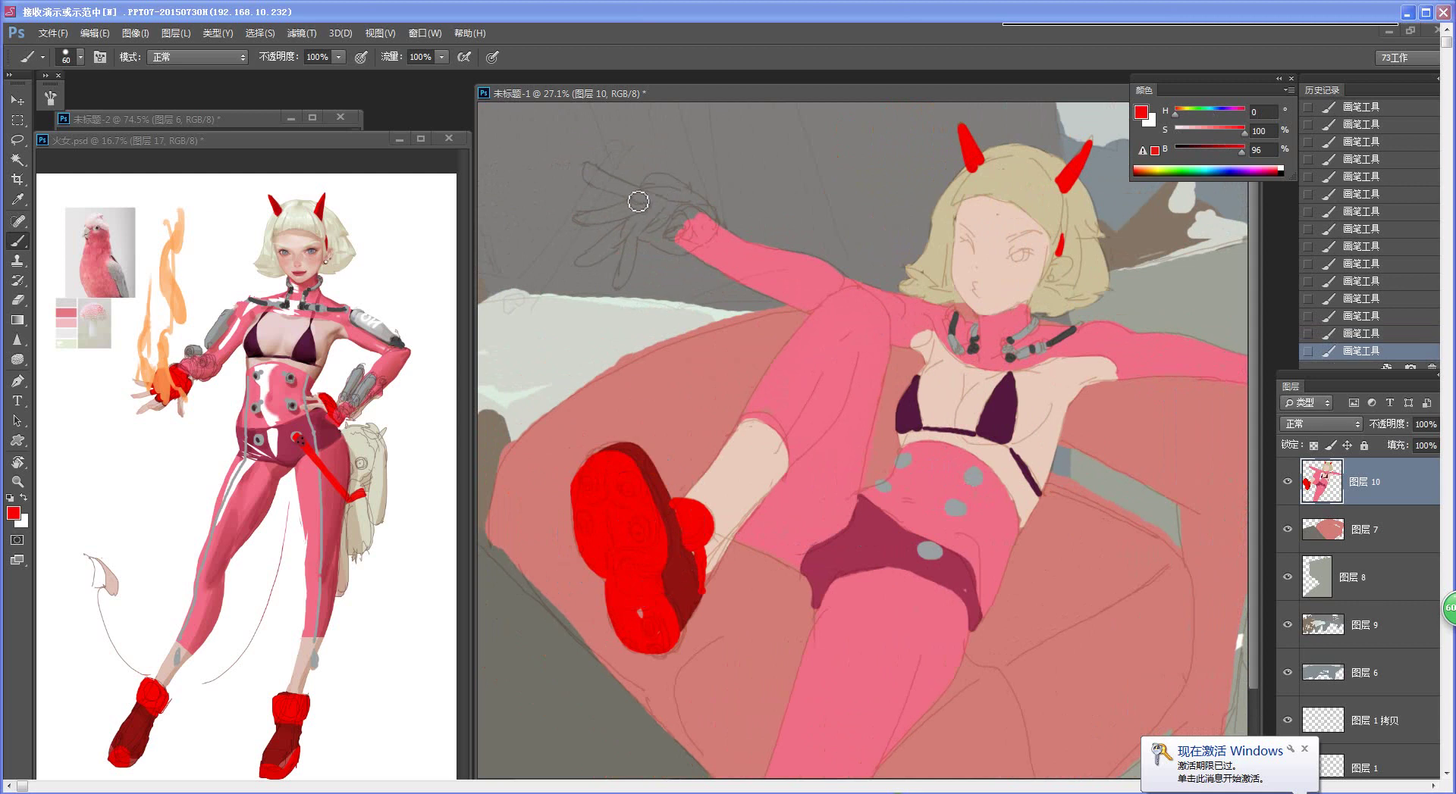
pyautogui.moveTo(651, 201)
pyautogui.mouseDown()
pyautogui.moveTo(639, 244)
pyautogui.moveTo(674, 255)
pyautogui.moveTo(707, 240)
pyautogui.moveTo(712, 216)
pyautogui.moveTo(650, 189)
pyautogui.moveTo(660, 182)
pyautogui.moveTo(716, 223)
pyautogui.moveTo(680, 253)
pyautogui.moveTo(693, 216)
pyautogui.moveTo(709, 231)
pyautogui.moveTo(689, 210)
pyautogui.moveTo(671, 222)
pyautogui.moveTo(682, 252)
pyautogui.moveTo(663, 208)
pyautogui.moveTo(647, 222)
pyautogui.moveTo(676, 198)
pyautogui.mouseUp()
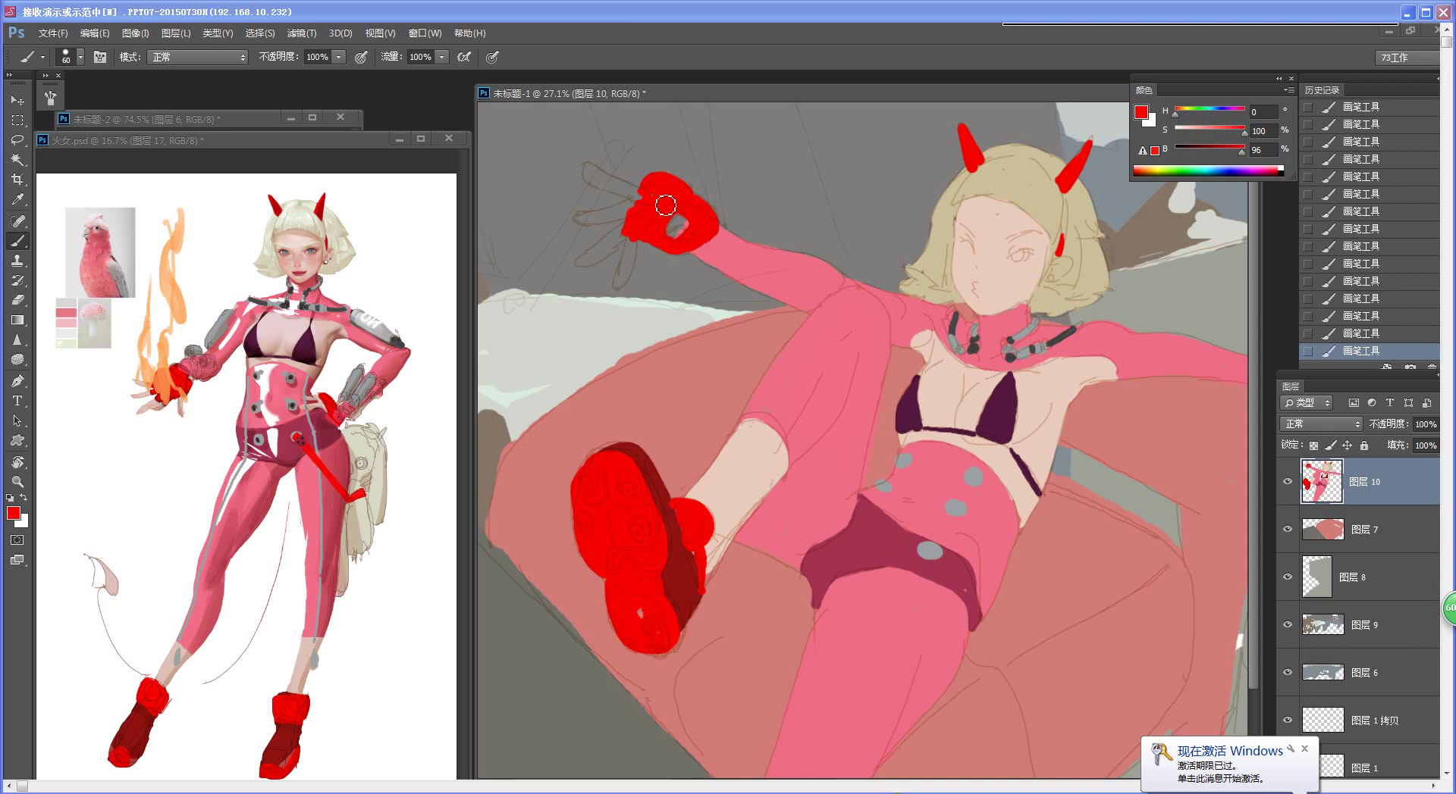
# Step: Sample the face's skin tone (H 20, S 19, B 91) and fill the glove's opening and the raised hand's fingers
pyautogui.keyDown('alt'); pyautogui.click(992, 216); pyautogui.keyUp('alt')
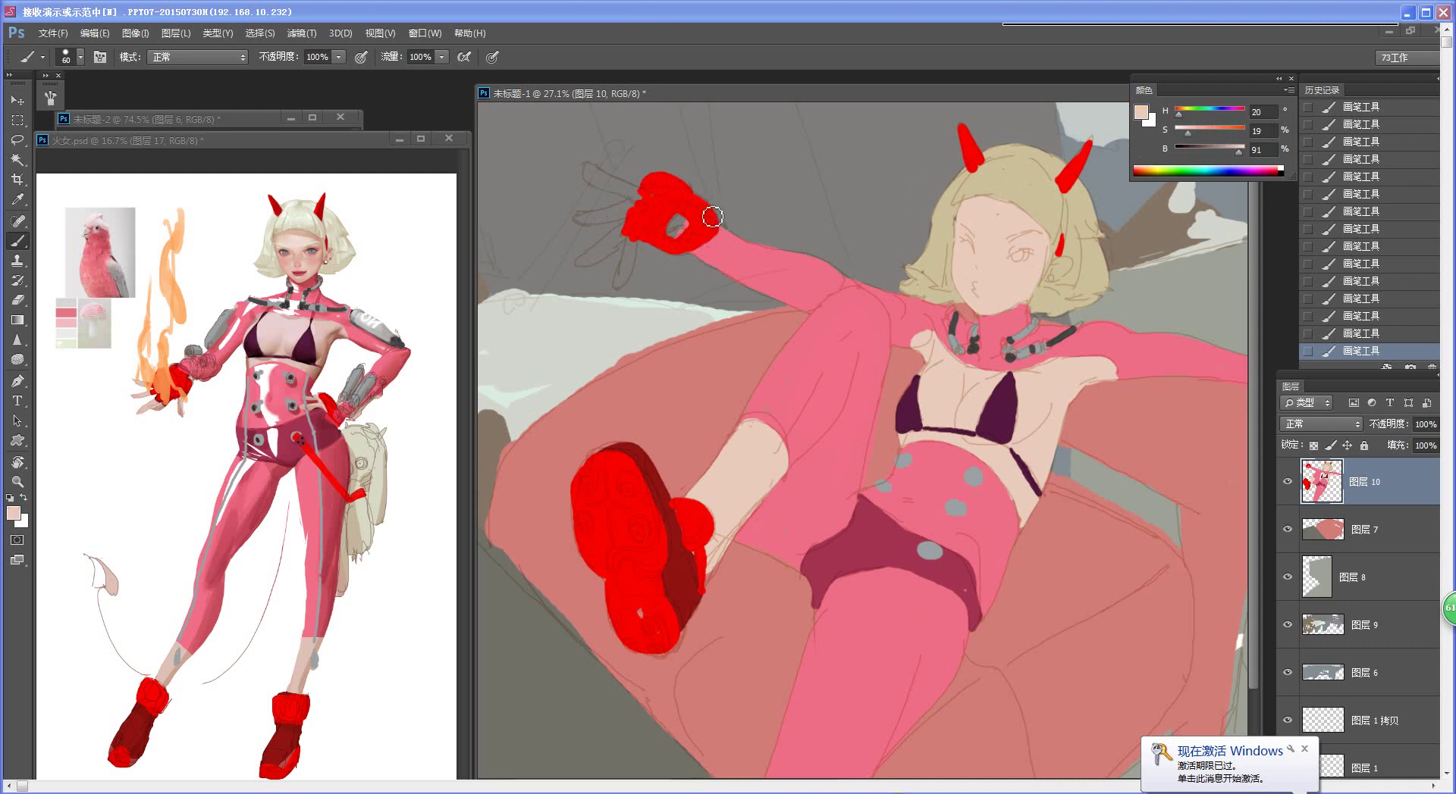
pyautogui.moveTo(679, 225); pyautogui.dragTo(686, 226)
pyautogui.moveTo(596, 173)
pyautogui.mouseDown()
pyautogui.moveTo(639, 202)
pyautogui.moveTo(598, 174)
pyautogui.moveTo(612, 218)
pyautogui.moveTo(576, 223)
pyautogui.moveTo(633, 217)
pyautogui.moveTo(582, 263)
pyautogui.moveTo(633, 237)
pyautogui.moveTo(611, 291)
pyautogui.moveTo(635, 258)
pyautogui.mouseUp()
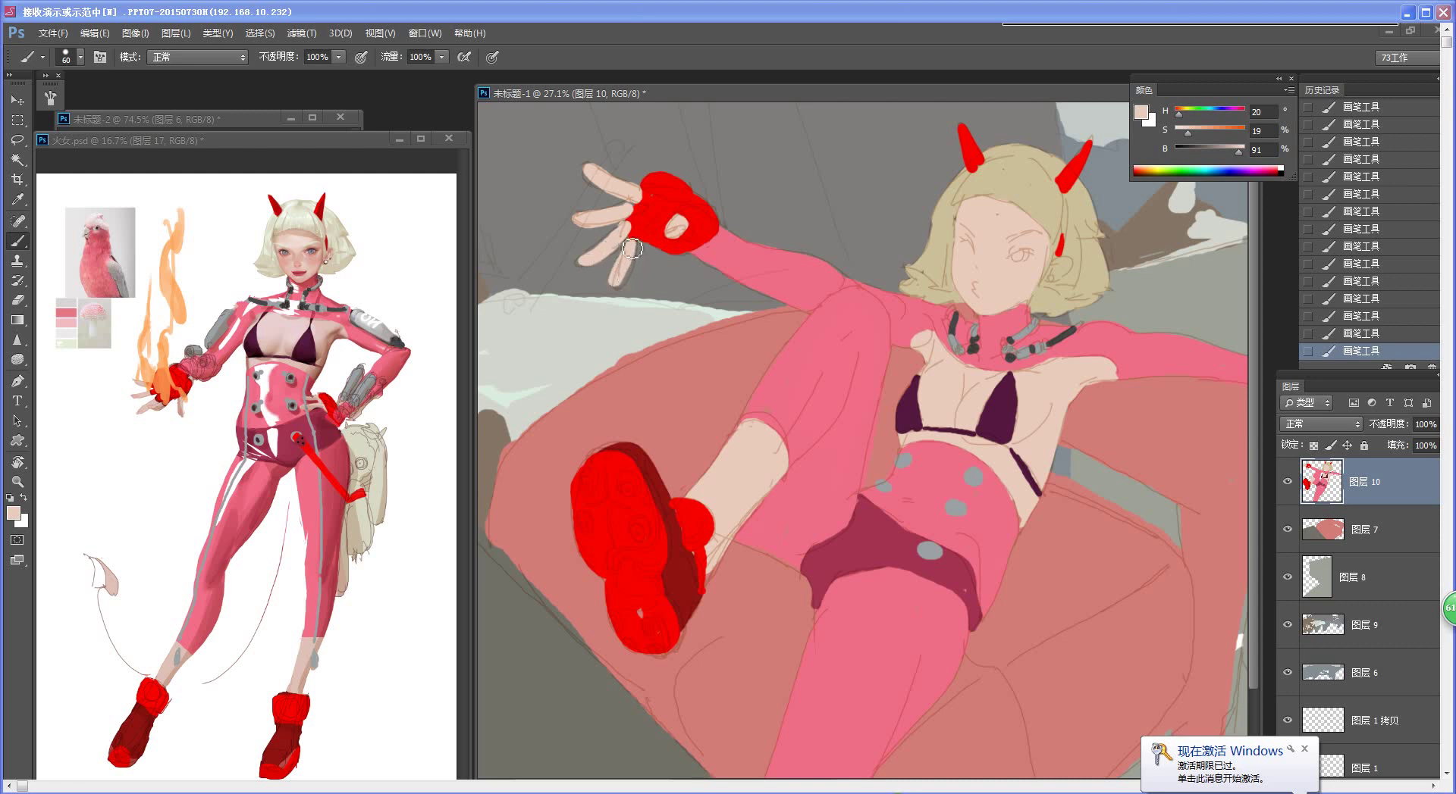
# Step: Group the three foreground layers 图层 10, 图层 7 and 图层 8
pyautogui.press('z')
pyautogui.hotkey('ctrl', '0')
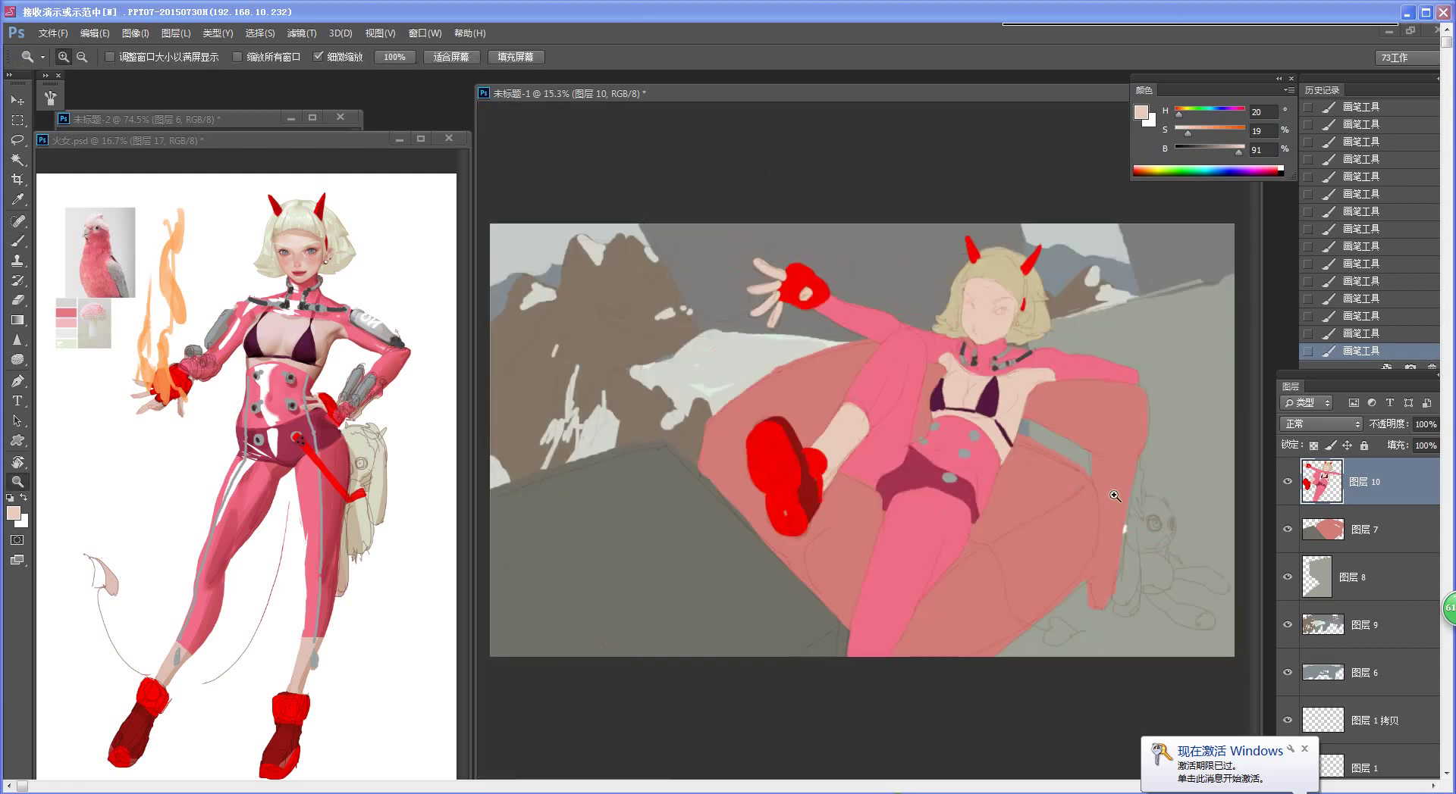
pyautogui.moveTo(1056, 352)
pyautogui.mouseDown()
pyautogui.moveTo(1054, 512)
pyautogui.moveTo(1033, 470)
pyautogui.moveTo(1127, 448)
pyautogui.mouseUp()
pyautogui.press('z')
pyautogui.moveTo(996, 422); pyautogui.dragTo(961, 478)
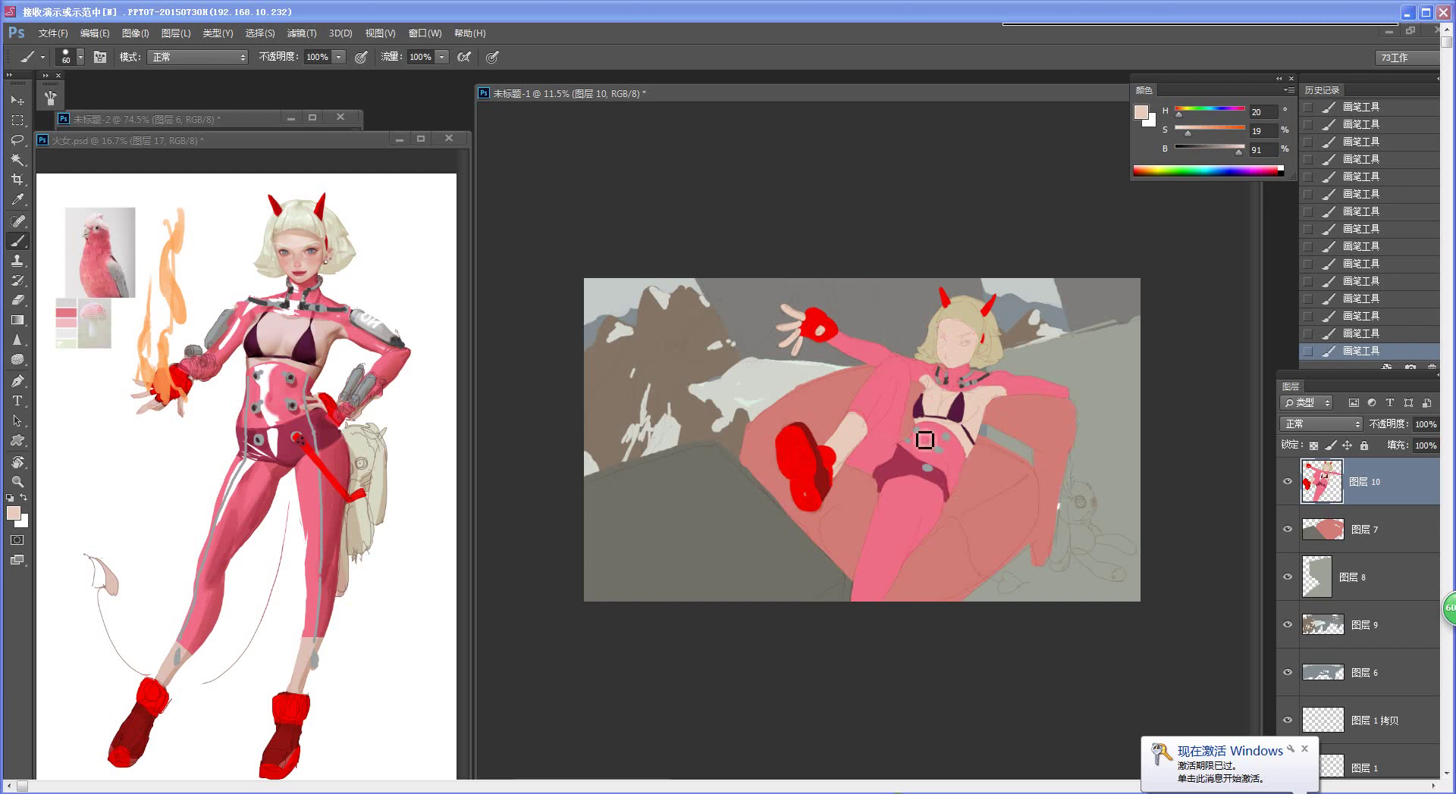
pyautogui.scroll(3, 1366, 638)
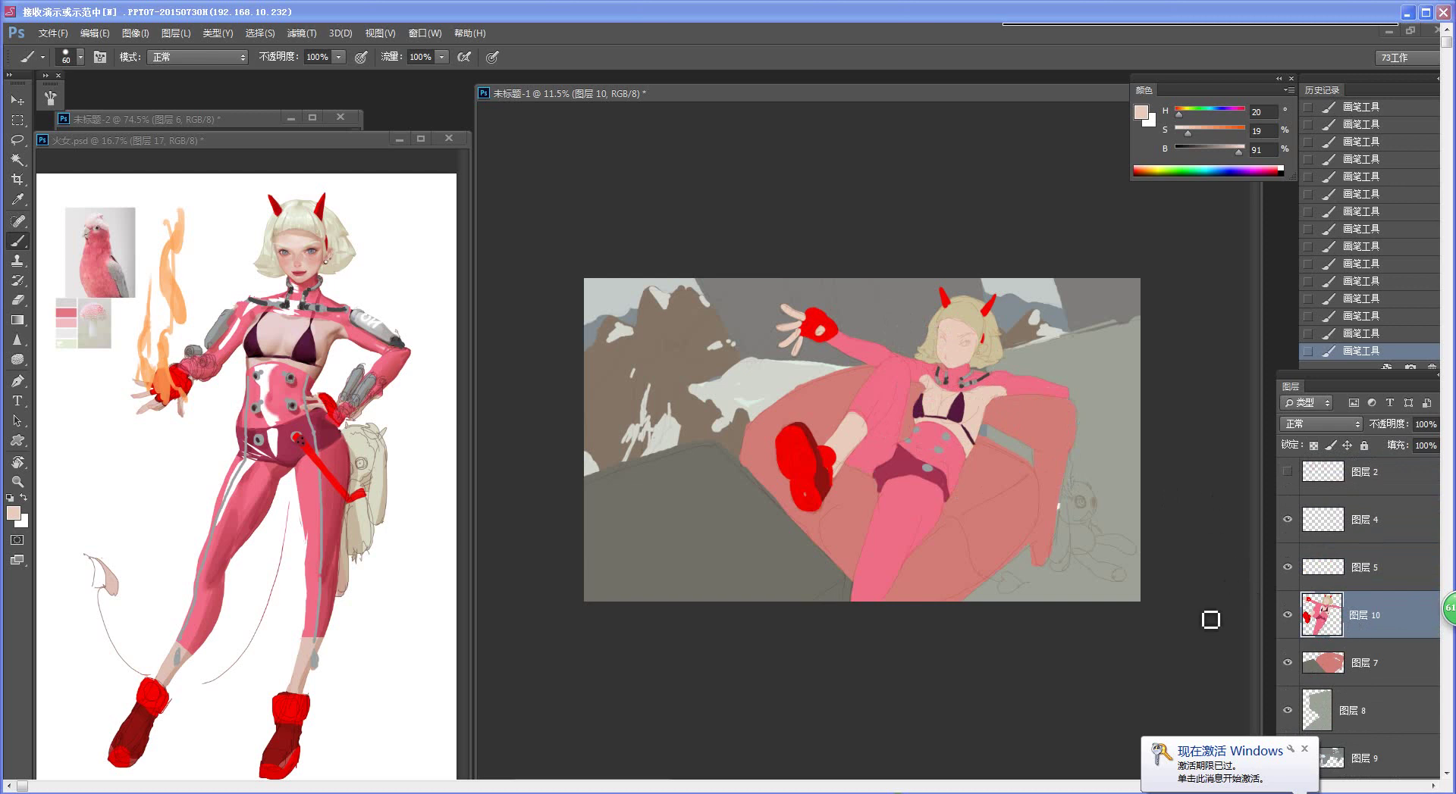
pyautogui.keyDown('shift'); pyautogui.click(1399, 673); pyautogui.keyUp('shift')
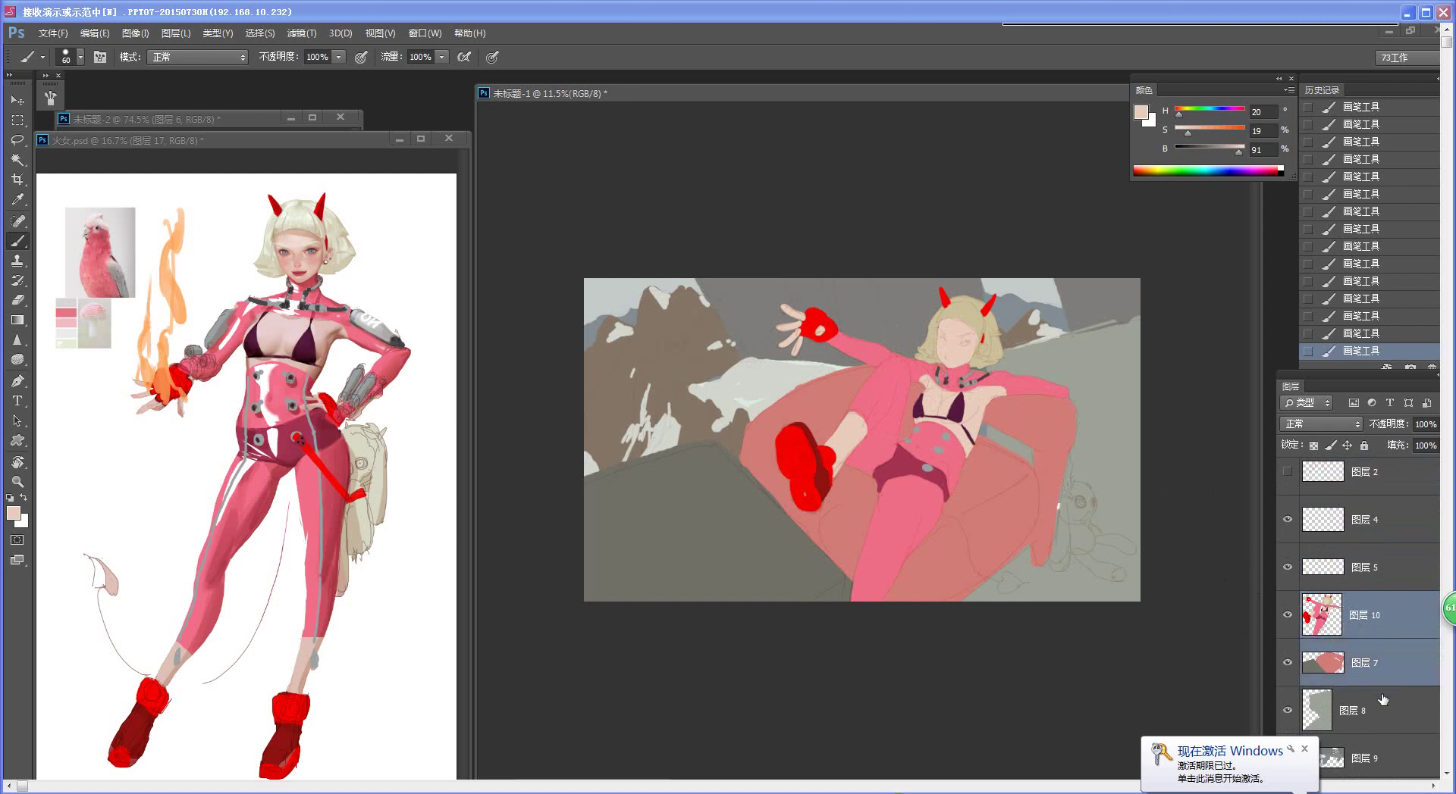
pyautogui.keyDown('shift'); pyautogui.click(1374, 713); pyautogui.keyUp('shift')
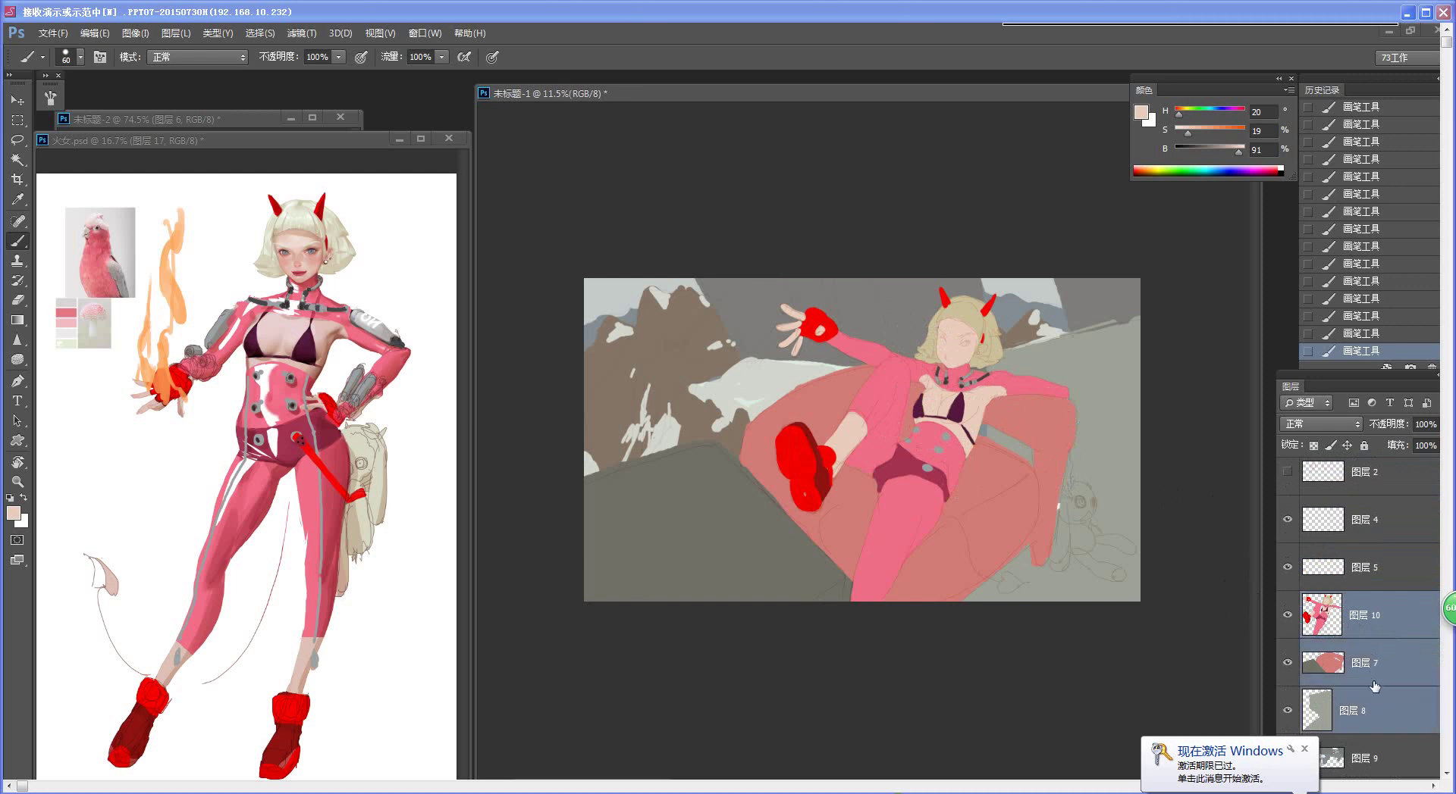
pyautogui.hotkey('ctrl', 'g')
# Step: Group the background layers 图层 9 and 图层 6, dismiss the chat window and expand the foreground group
pyautogui.click(1373, 626)
pyautogui.keyDown('shift'); pyautogui.click(1374, 680); pyautogui.keyUp('shift')
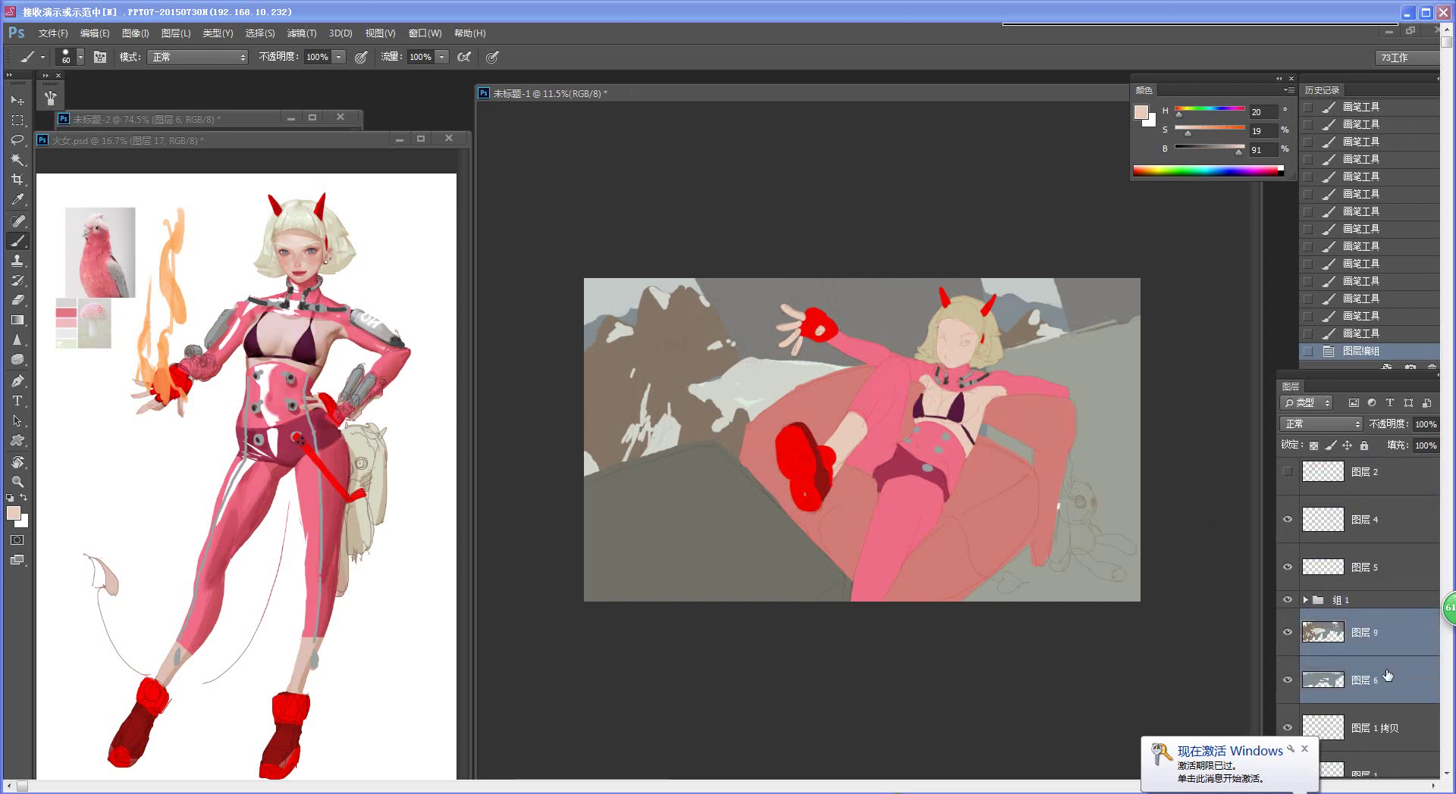
pyautogui.hotkey('ctrl', 'g')
pyautogui.click(1337, 611)
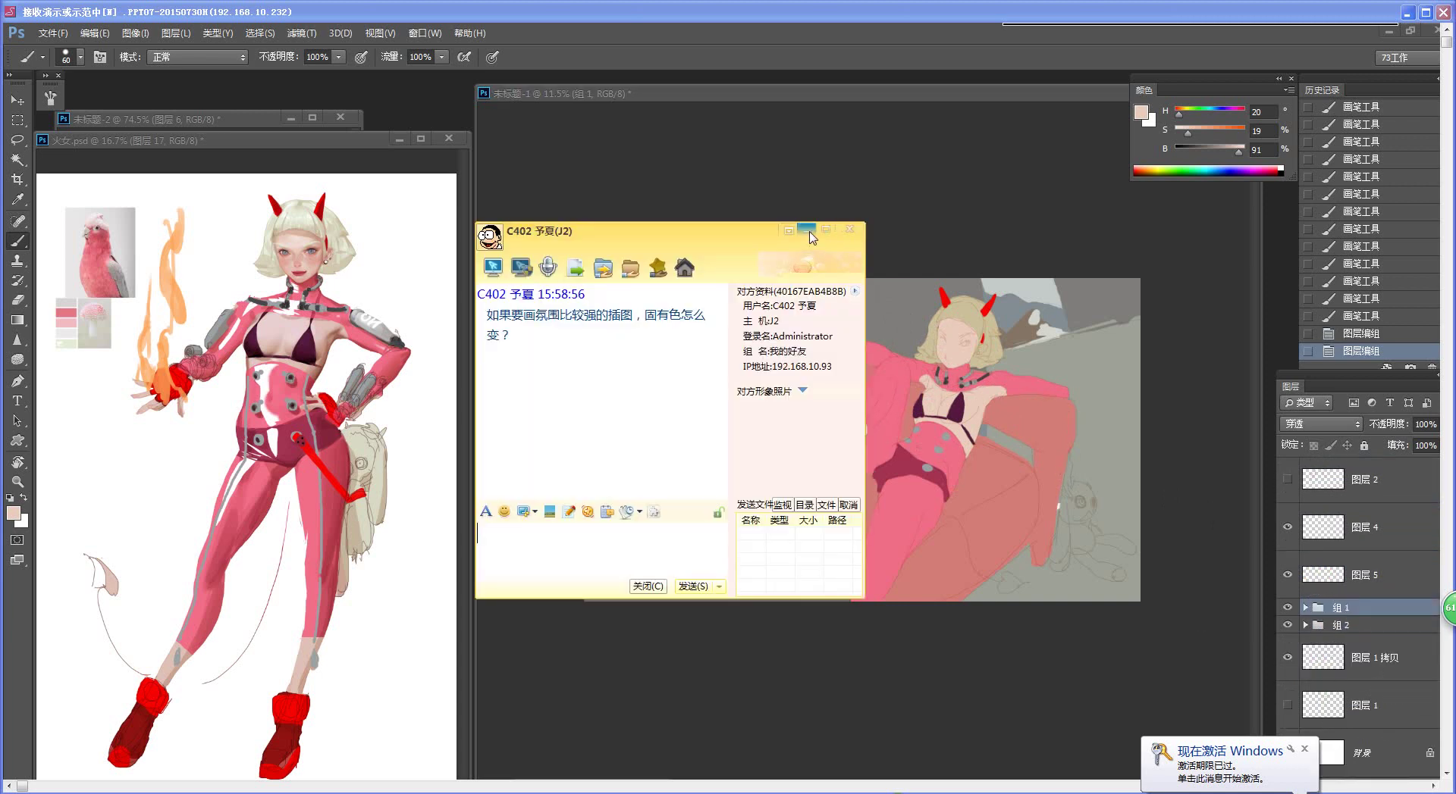
pyautogui.click(806, 229)
pyautogui.click(1305, 609)
# Step: Try to nest layers 图层 10, 图层 7 and 图层 8 in another group inside the foreground group, and undo it
pyautogui.click(1407, 652)
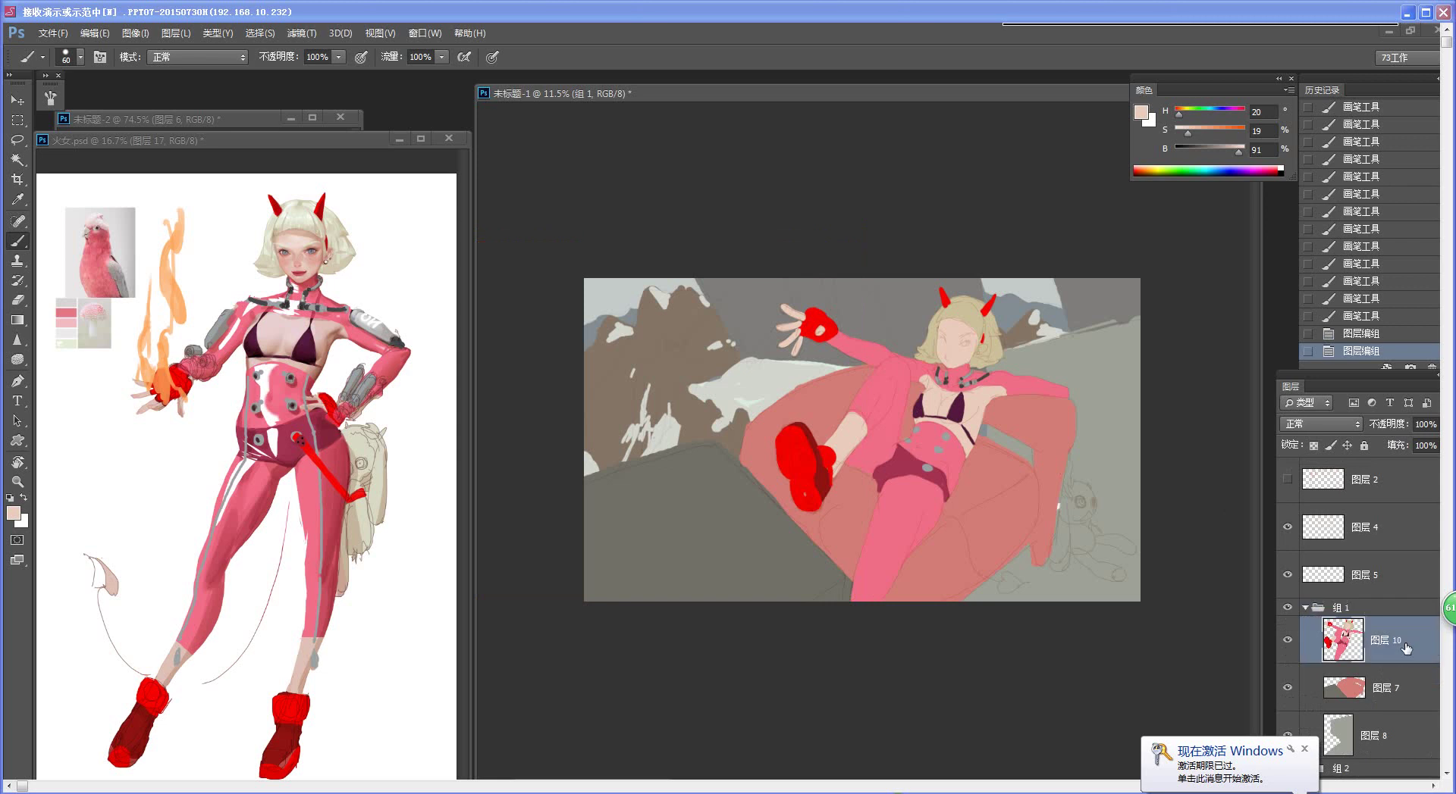
pyautogui.scroll(-2, 1407, 652)
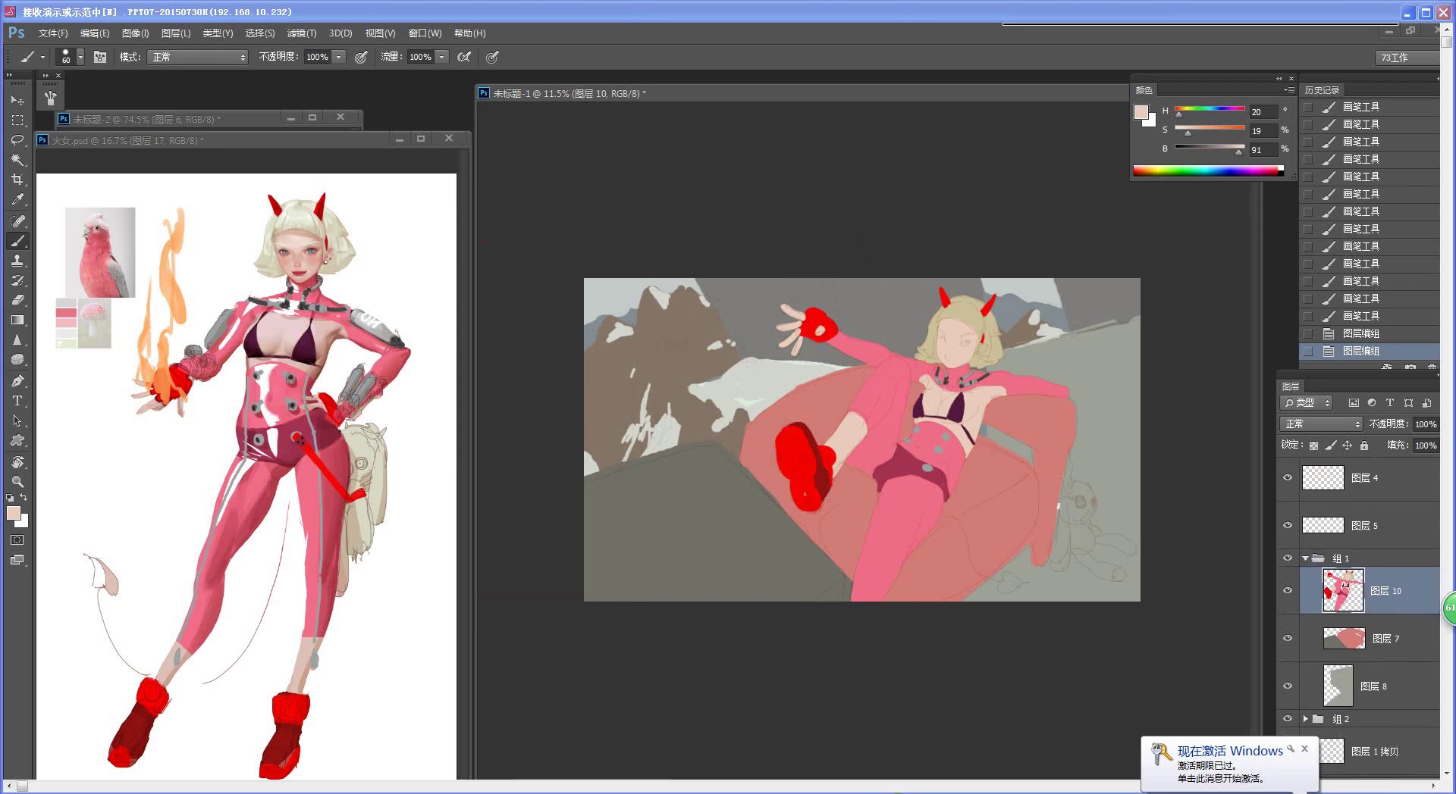
pyautogui.keyDown('shift'); pyautogui.click(1402, 698); pyautogui.keyUp('shift')
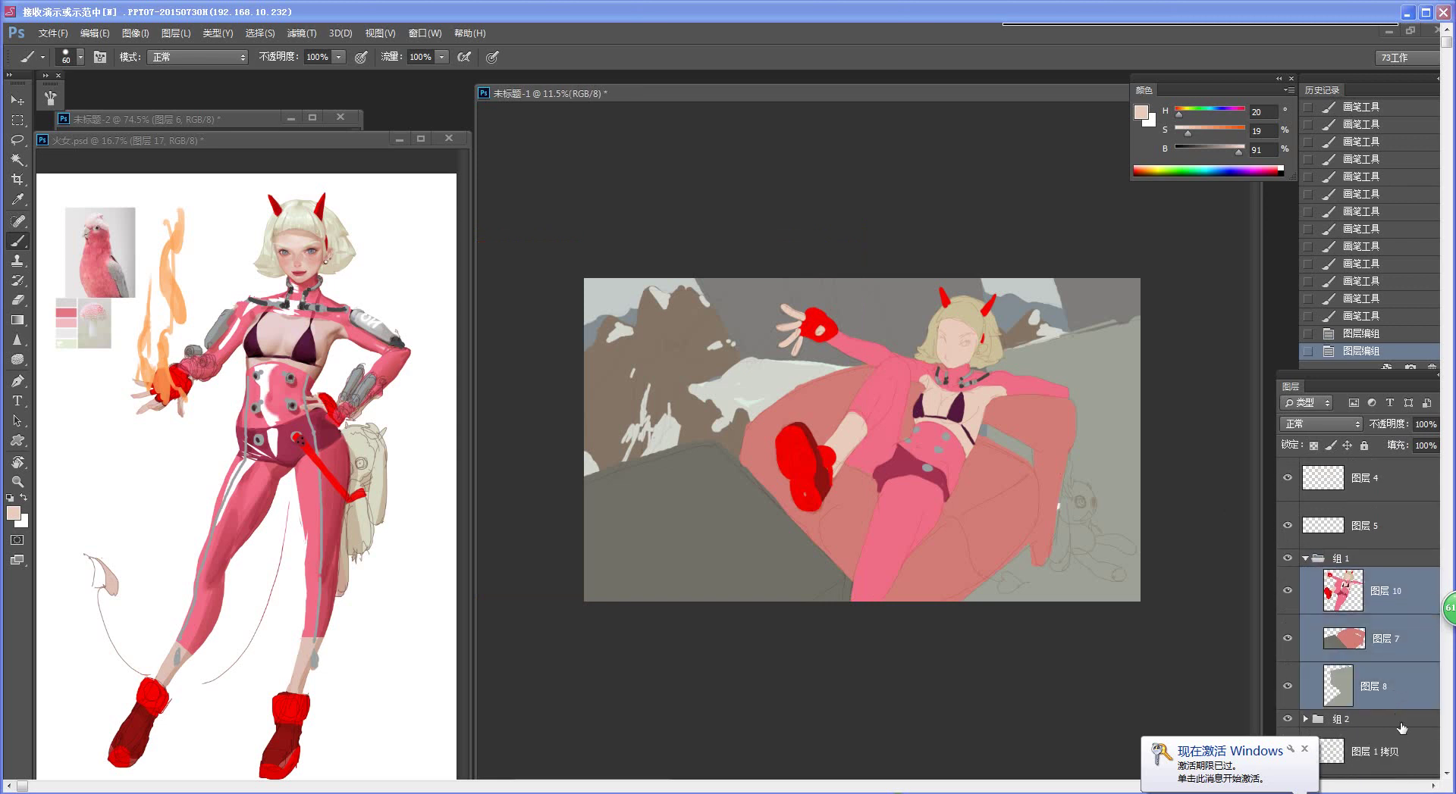
pyautogui.hotkey('ctrl', 'g')
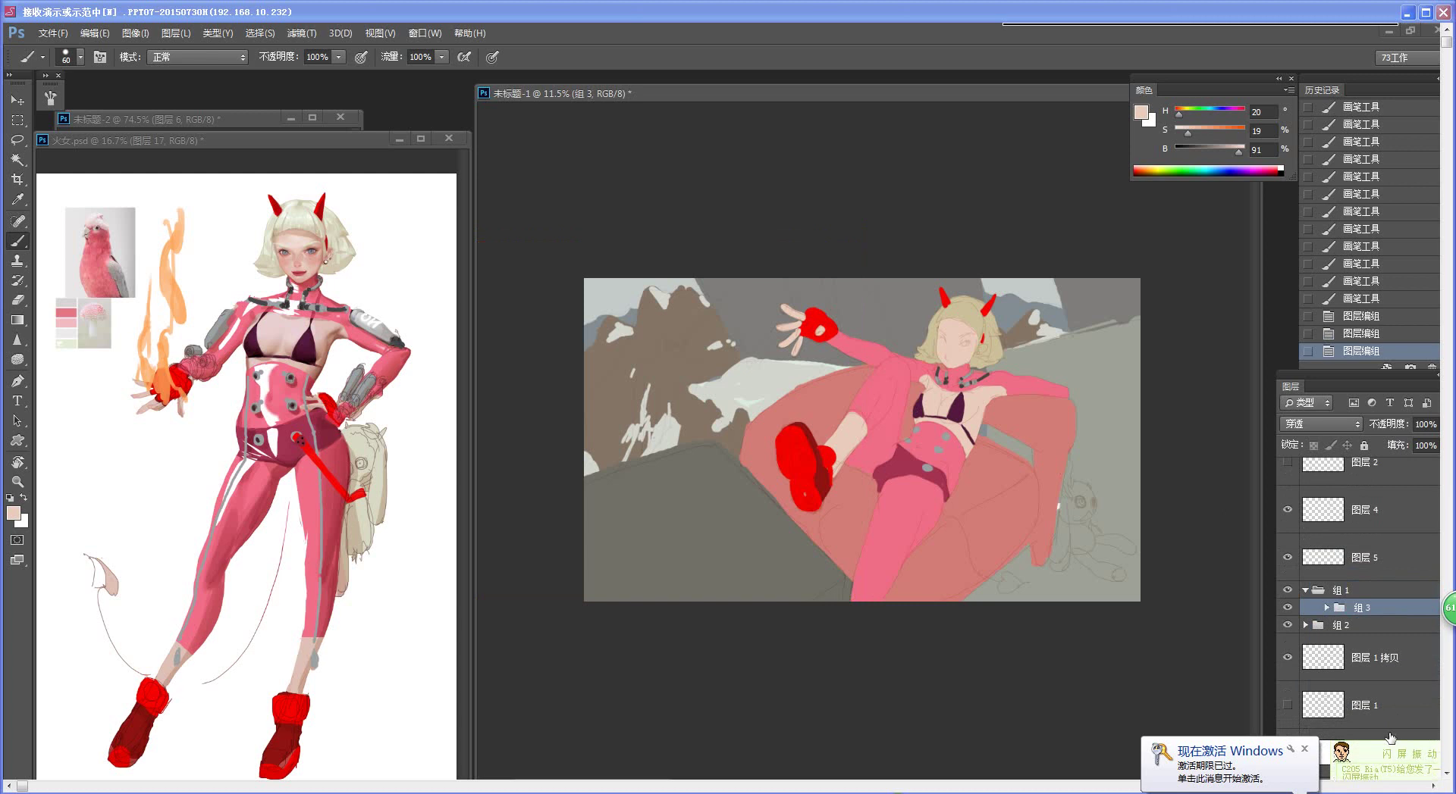
pyautogui.hotkey('ctrl', 'z')
# Step: Read the incoming chat message and return to the painting
pyautogui.click(1379, 775)
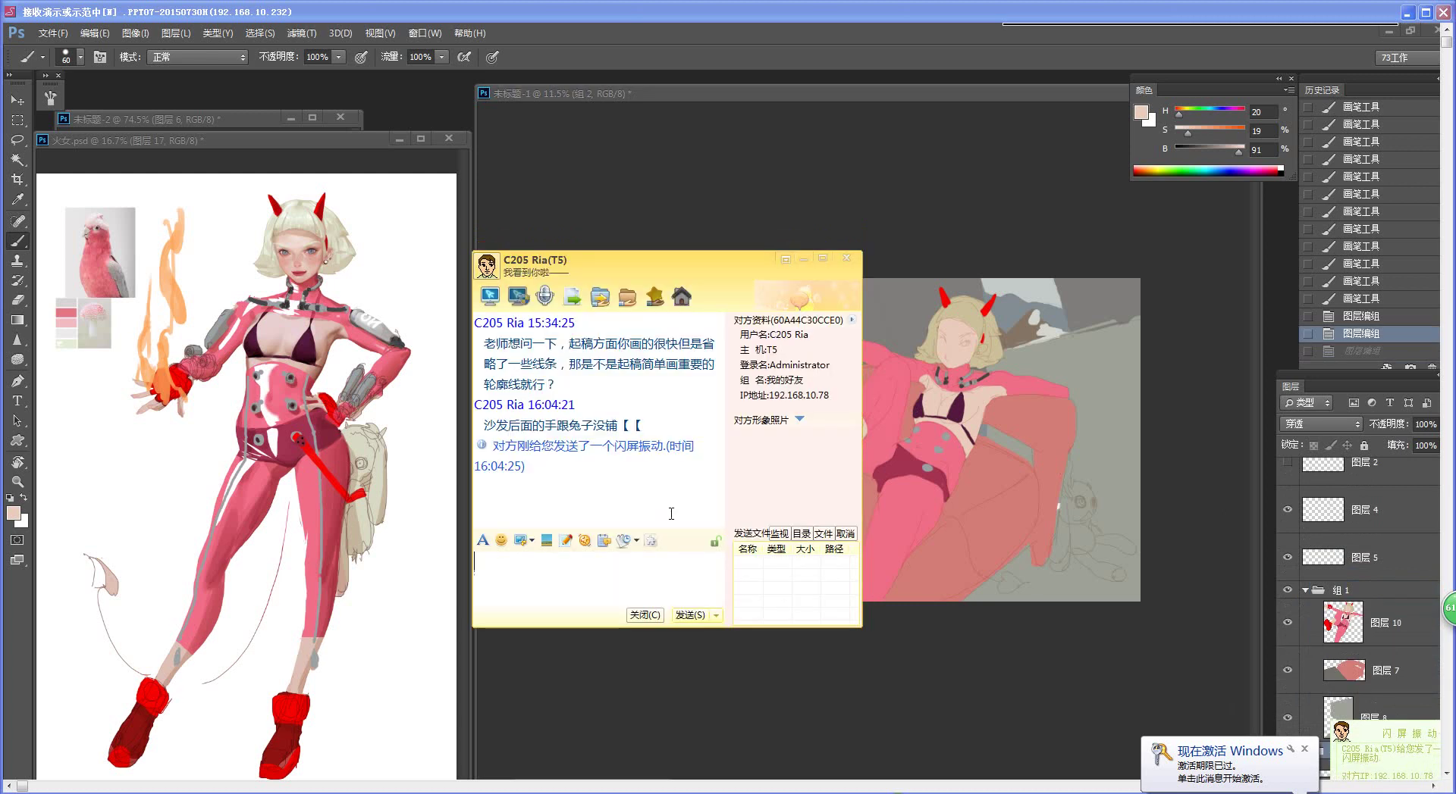
pyautogui.click(1148, 462)
# Step: Sample the reference plush toy's cream (H 63, S 9, B 85) and fill the plush rabbit beside the sofa on 图层 10 with a larger brush
pyautogui.moveTo(1104, 574); pyautogui.dragTo(1125, 553)
pyautogui.moveTo(1076, 511); pyautogui.dragTo(1091, 523)
pyautogui.moveTo(1090, 525)
pyautogui.mouseDown()
pyautogui.moveTo(1087, 582)
pyautogui.moveTo(1020, 530)
pyautogui.mouseUp()
pyautogui.keyDown('alt'); pyautogui.click(367, 441); pyautogui.keyUp('alt')
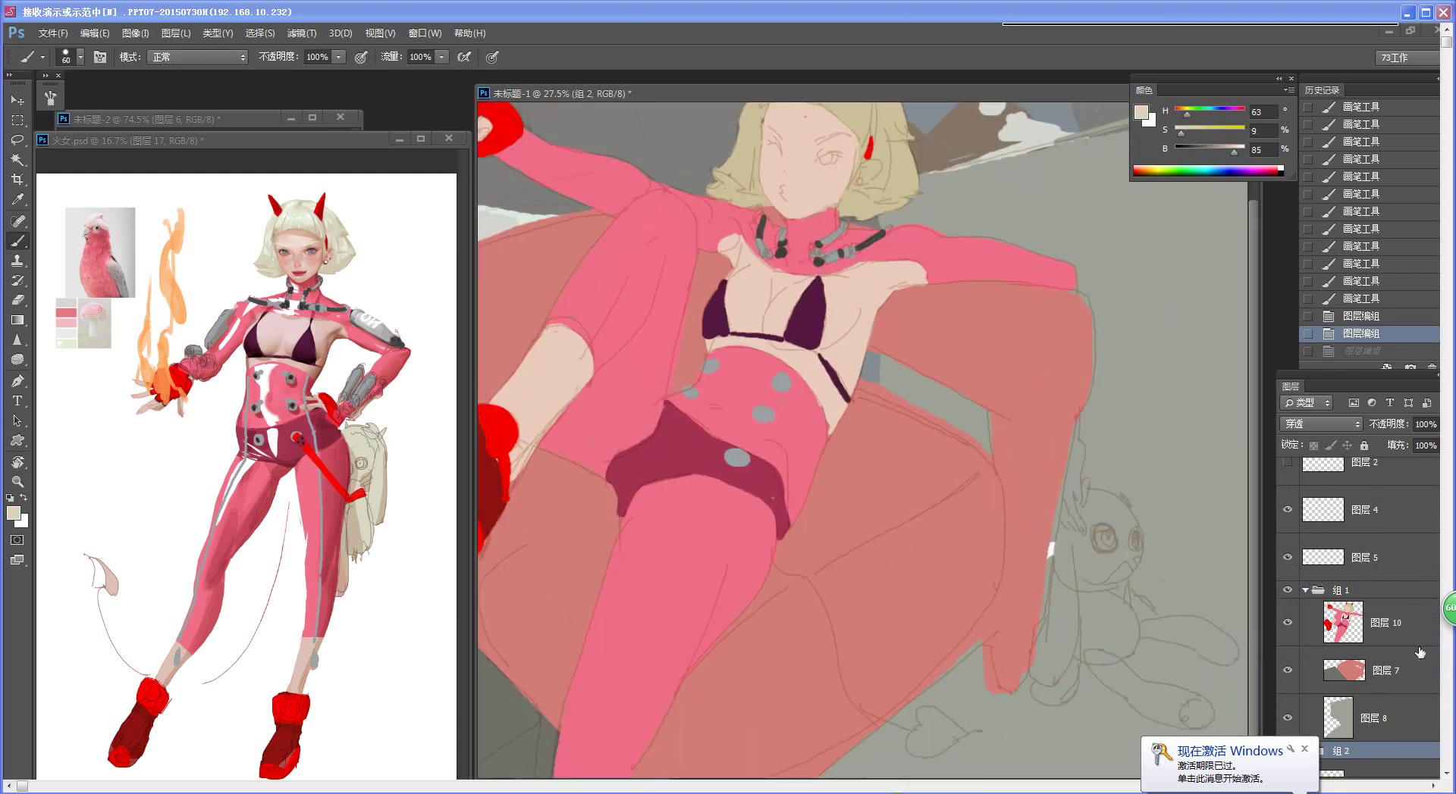
pyautogui.click(1410, 636)
pyautogui.press(']')
pyautogui.press(']')
pyautogui.press(']')
pyautogui.press(']')
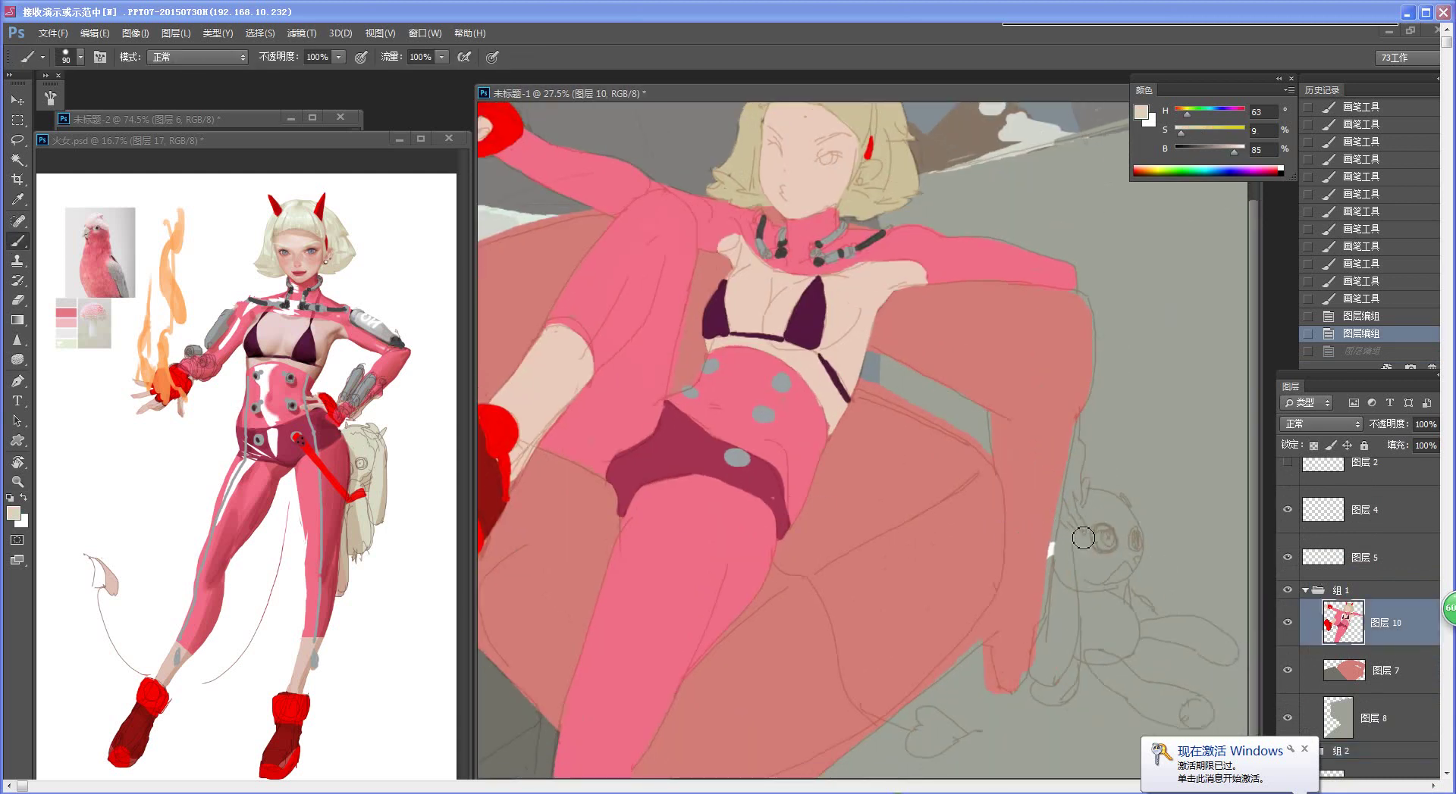
pyautogui.moveTo(1084, 523)
pyautogui.mouseDown()
pyautogui.moveTo(1110, 574)
pyautogui.moveTo(1083, 506)
pyautogui.moveTo(1131, 564)
pyautogui.moveTo(1085, 533)
pyautogui.moveTo(1099, 569)
pyautogui.moveTo(1054, 660)
pyautogui.moveTo(1055, 627)
pyautogui.moveTo(1042, 695)
pyautogui.moveTo(1074, 651)
pyautogui.moveTo(1072, 570)
pyautogui.moveTo(1049, 694)
pyautogui.moveTo(1092, 593)
pyautogui.moveTo(1105, 592)
pyautogui.moveTo(1092, 661)
pyautogui.moveTo(1097, 603)
pyautogui.moveTo(1090, 620)
pyautogui.moveTo(1229, 659)
pyautogui.mouseUp()
pyautogui.moveTo(1181, 640); pyautogui.dragTo(1213, 649)
pyautogui.moveTo(1096, 662)
pyautogui.mouseDown()
pyautogui.moveTo(1144, 711)
pyautogui.moveTo(1224, 728)
pyautogui.moveTo(1217, 711)
pyautogui.moveTo(1117, 676)
pyautogui.moveTo(1168, 712)
pyautogui.moveTo(1135, 637)
pyautogui.moveTo(1040, 621)
pyautogui.moveTo(1102, 563)
pyautogui.moveTo(1049, 559)
pyautogui.mouseUp()
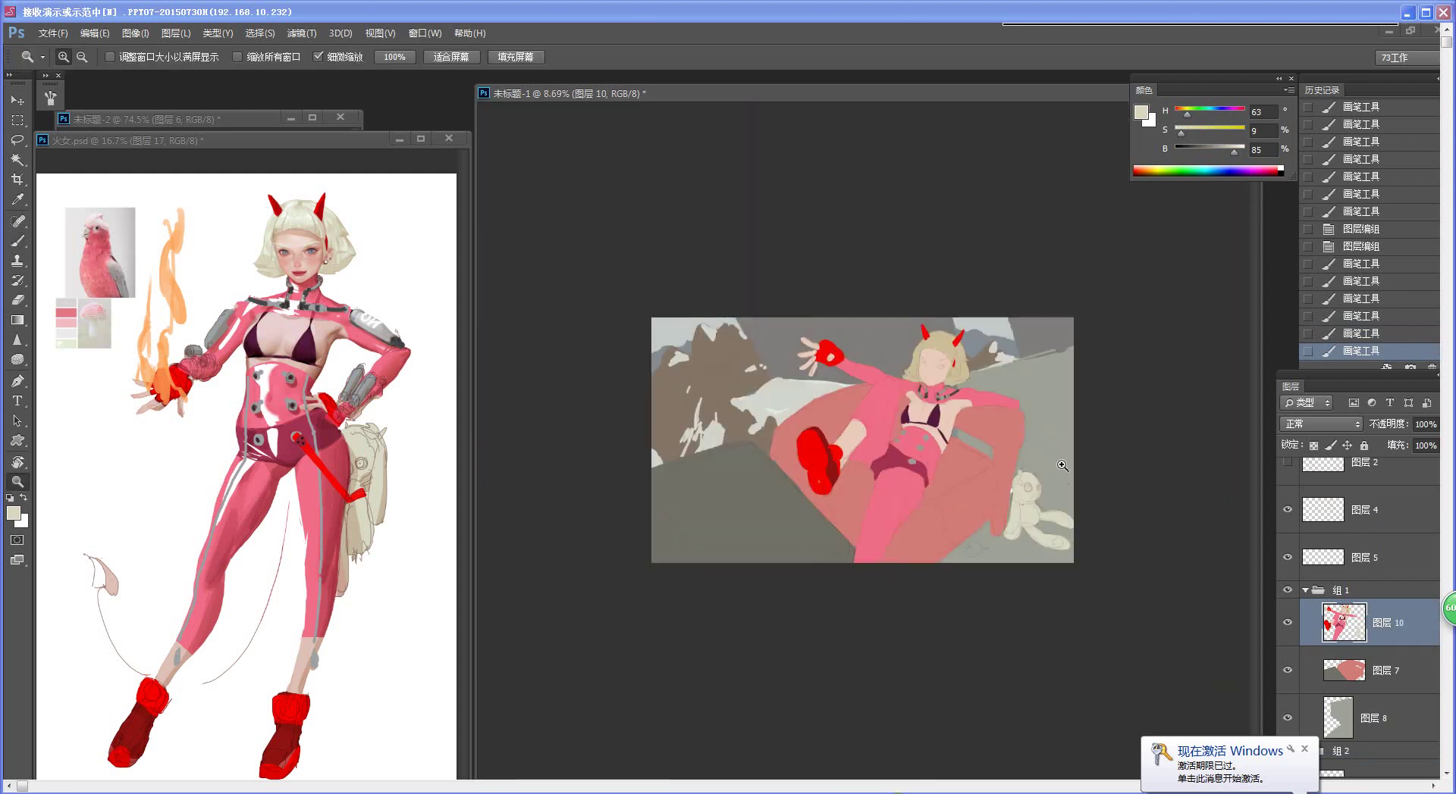
# Step: Sample the sofa's salmon colour (H 3, S 43, B 83) and fill the outer edge of its armrest on 图层 7
pyautogui.scroll(4, 1061, 470)
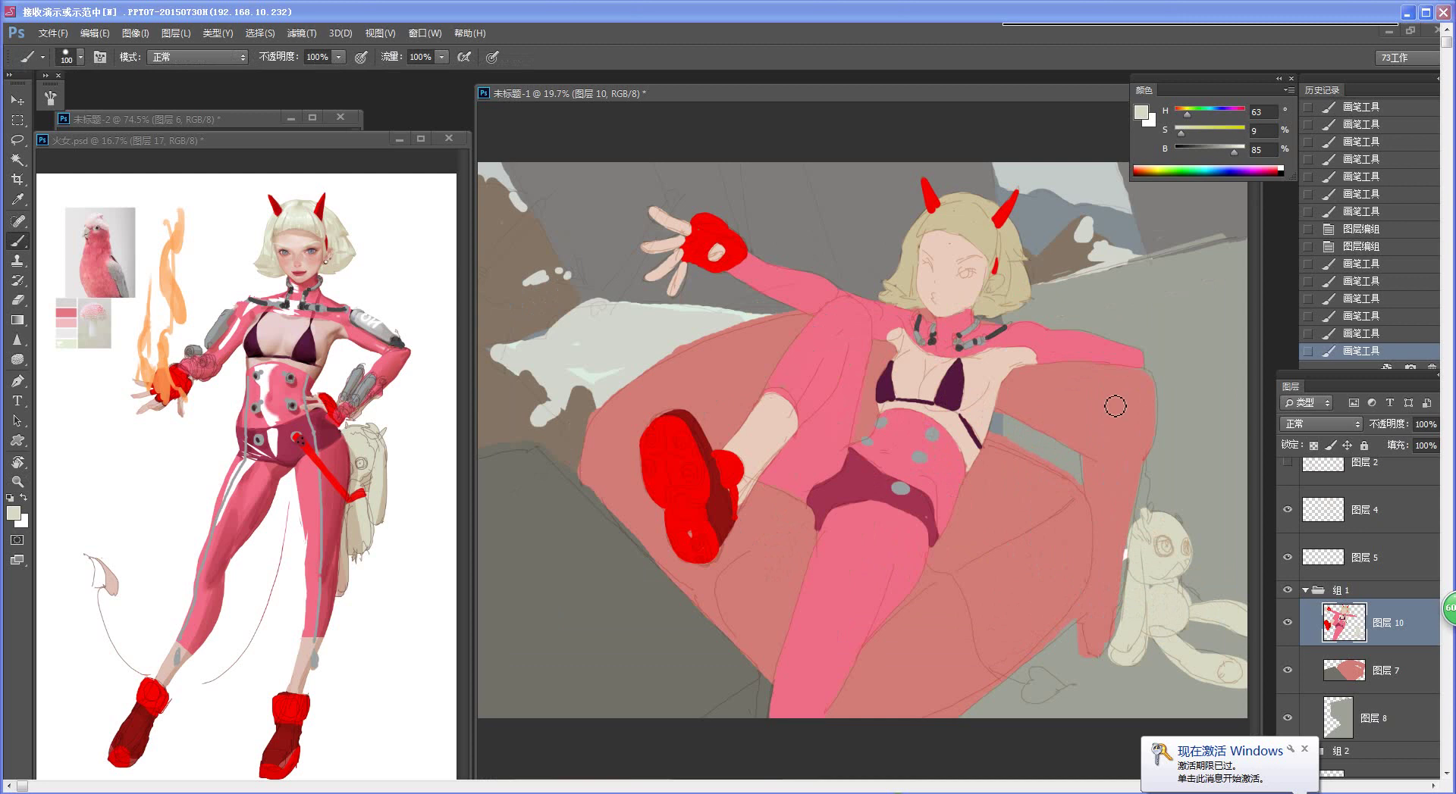
pyautogui.scroll(2, 1149, 508)
pyautogui.keyDown('alt'); pyautogui.click(1120, 478); pyautogui.keyUp('alt')
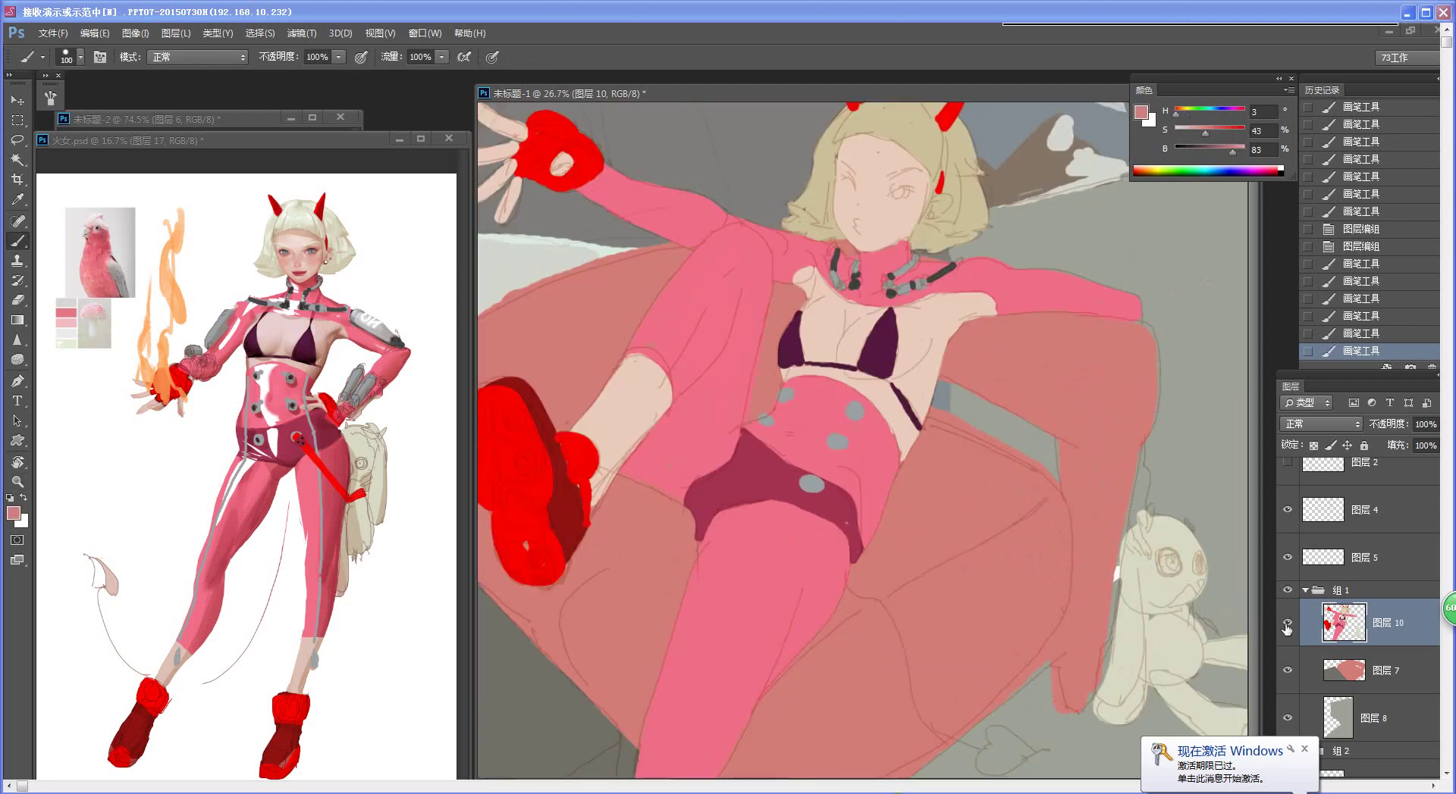
pyautogui.click(1381, 673)
pyautogui.moveTo(1140, 426); pyautogui.dragTo(1098, 637)
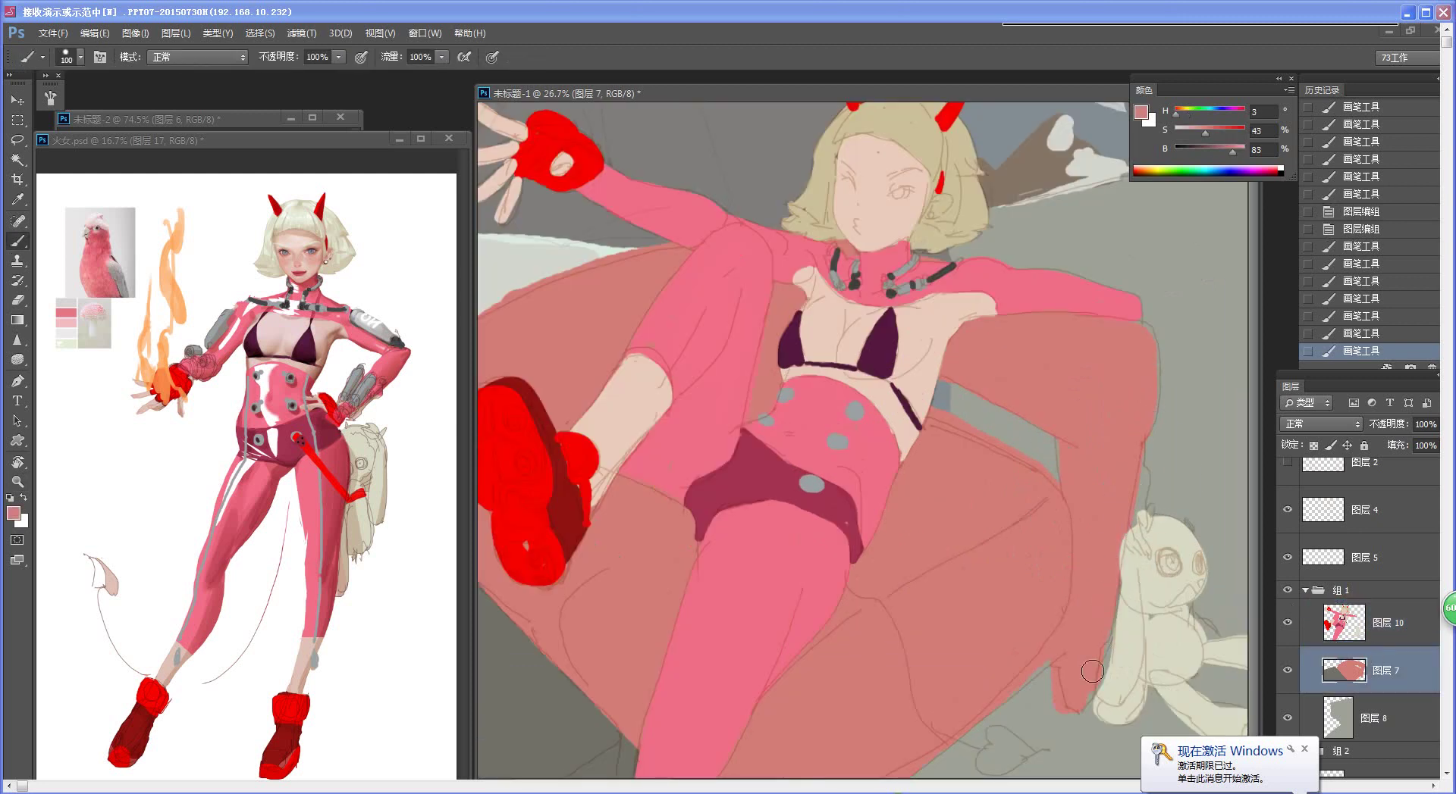
# Step: Paint the far hand's glove behind the armrest red (H 0, S 100, B 96) on 图层 10 and sample the skin tone (H 20, S 19, B 91)
pyautogui.scroll(-3, 1132, 482)
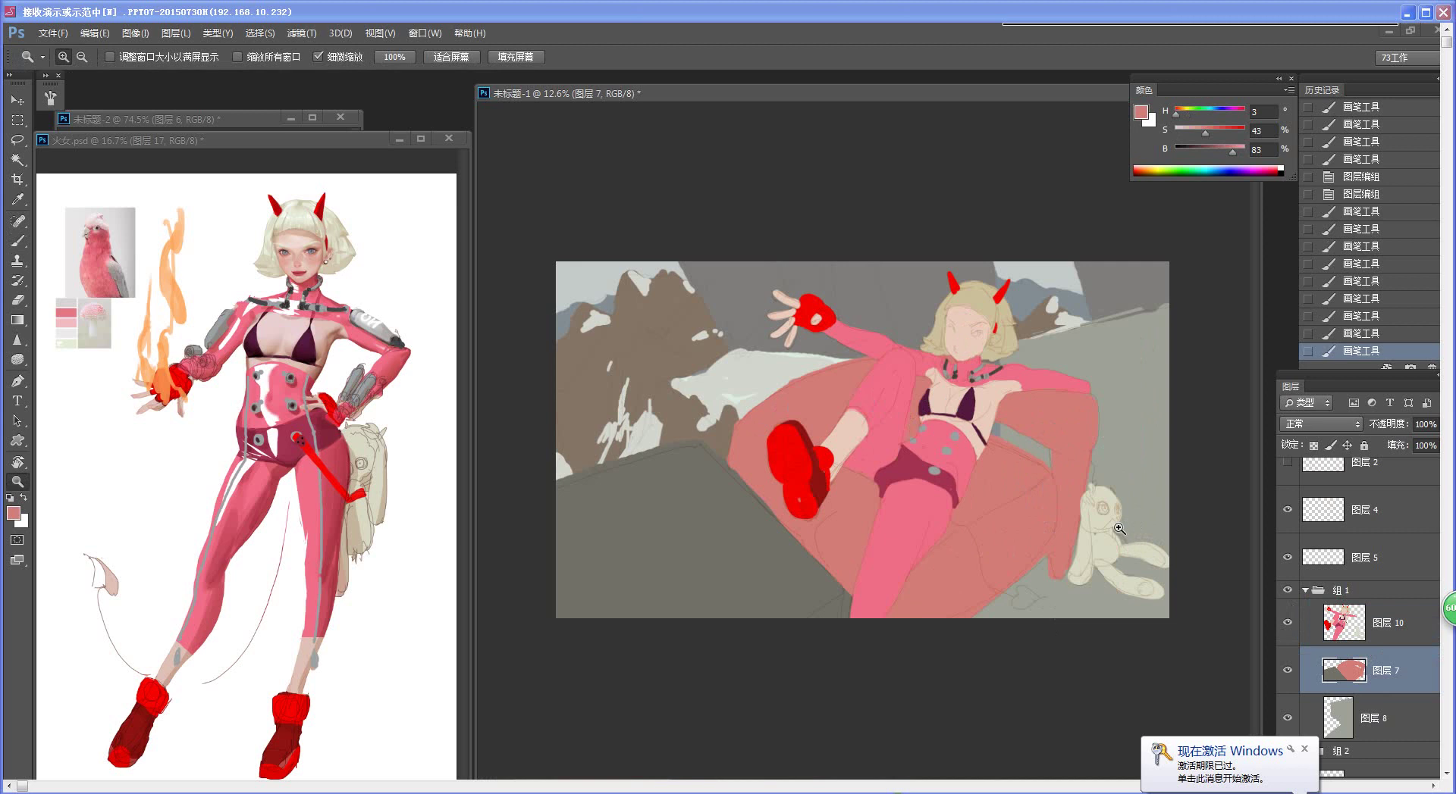
pyautogui.scroll(3, 1107, 501)
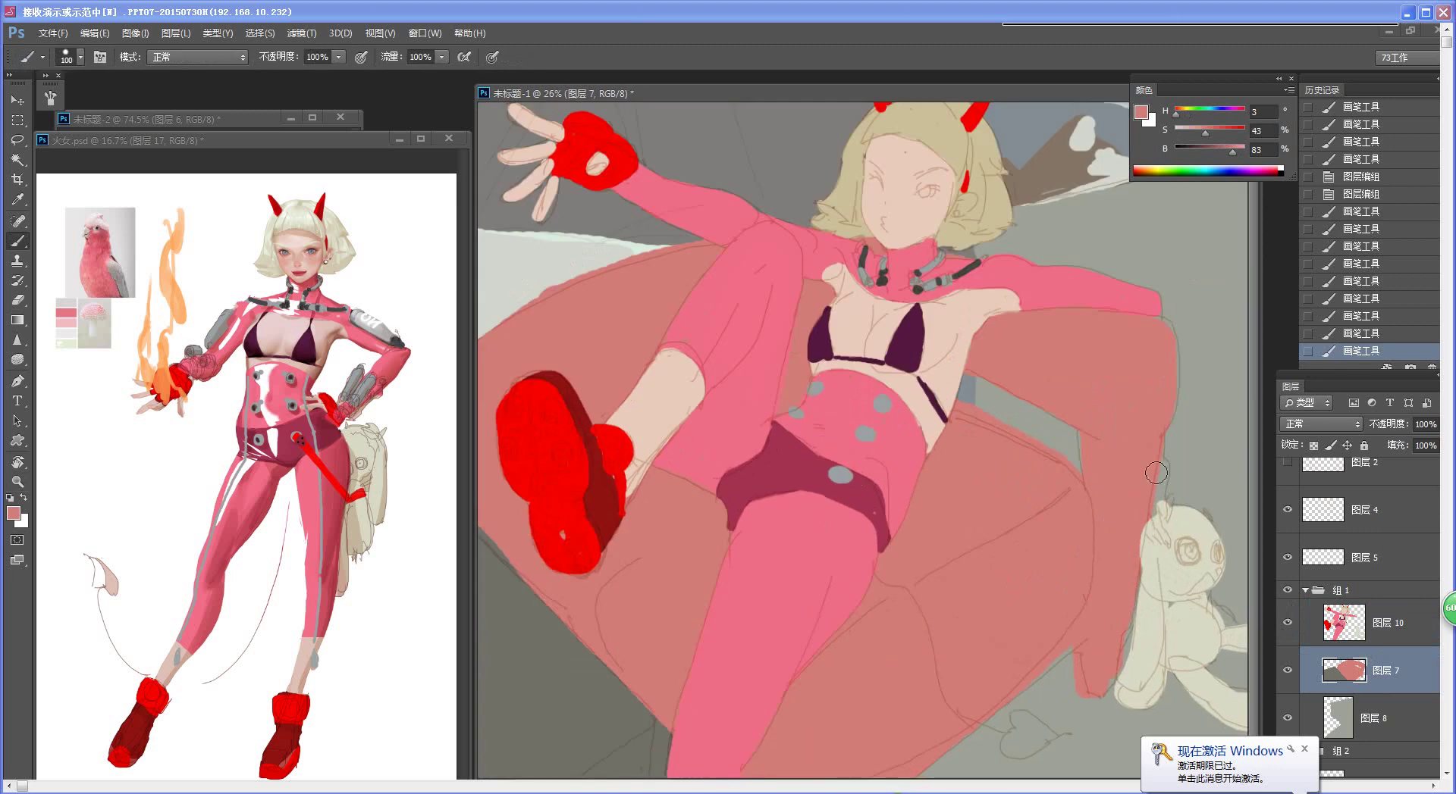
pyautogui.keyDown('alt'); pyautogui.click(627, 159); pyautogui.keyUp('alt')
pyautogui.press('[')
pyautogui.press('[')
pyautogui.press('[')
pyautogui.press('[')
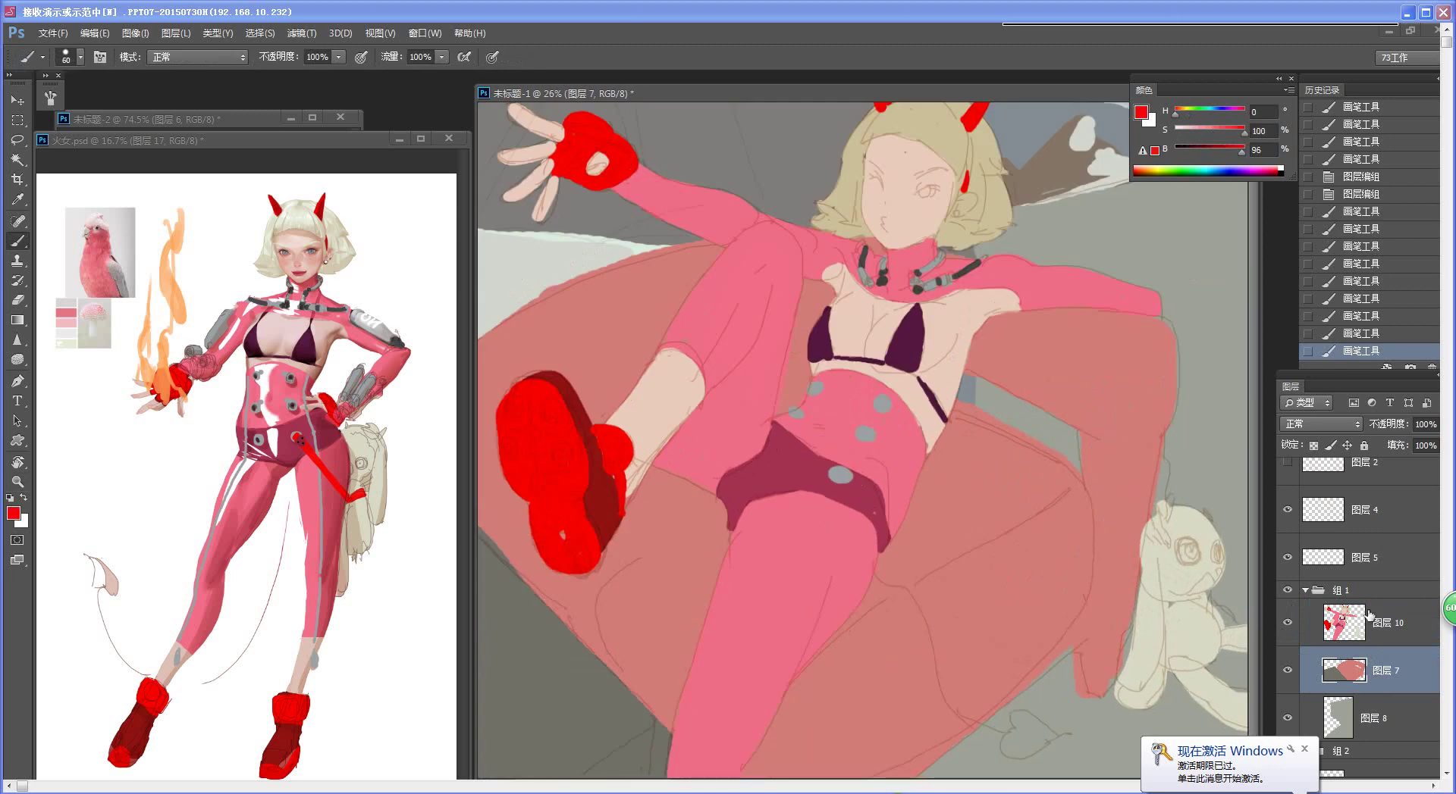
pyautogui.click(1369, 616)
pyautogui.press('[')
pyautogui.moveTo(1164, 455)
pyautogui.mouseDown()
pyautogui.moveTo(1163, 547)
pyautogui.moveTo(1177, 518)
pyautogui.moveTo(1173, 533)
pyautogui.moveTo(1176, 510)
pyautogui.moveTo(1157, 545)
pyautogui.mouseUp()
pyautogui.keyDown('alt'); pyautogui.click(953, 320); pyautogui.keyUp('alt')
pyautogui.moveTo(1093, 577); pyautogui.dragTo(1019, 596)
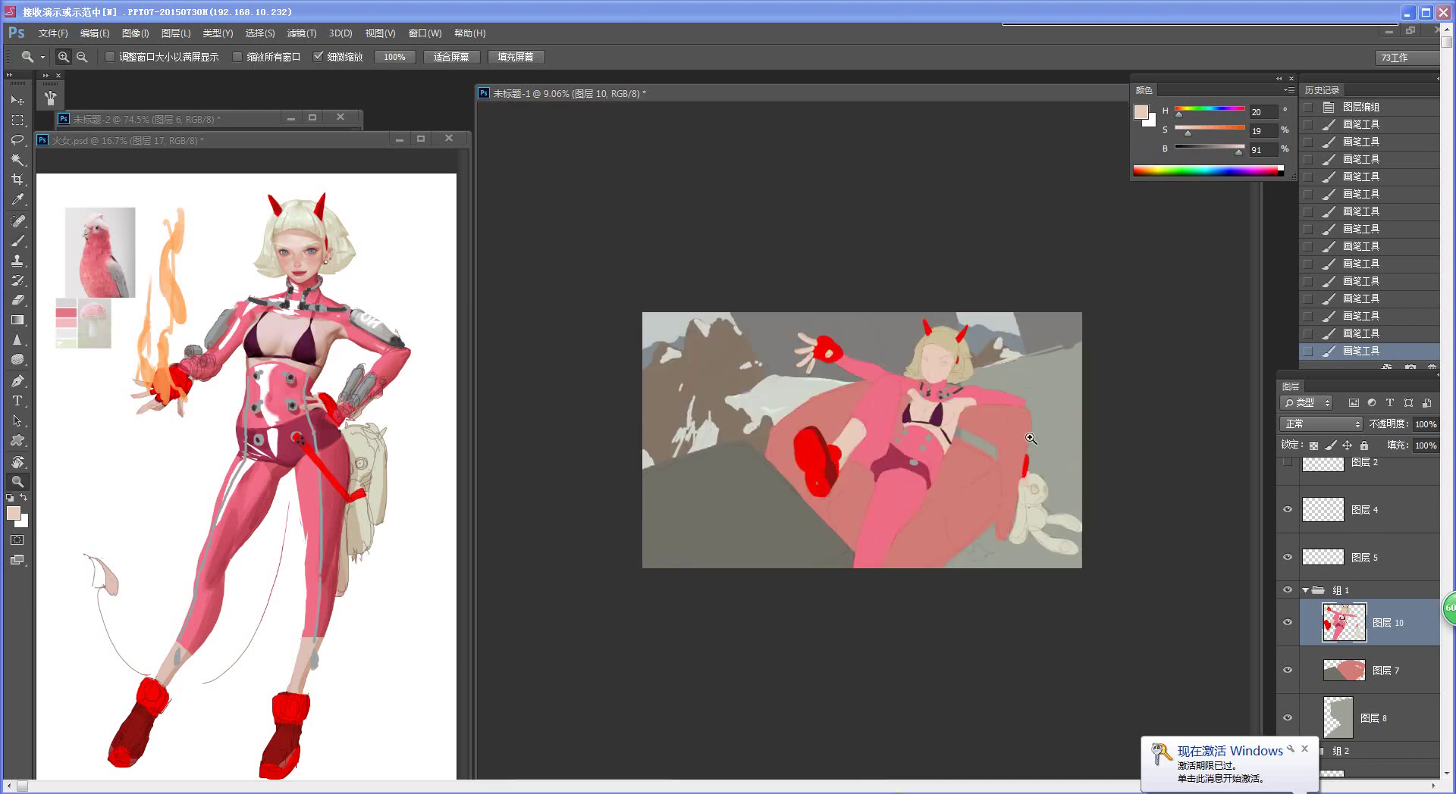
# Step: Duplicate the foreground layers 图层 10, 图层 7 and 图层 8 and merge the copies into one layer
pyautogui.moveTo(1031, 438); pyautogui.dragTo(1130, 455)
pyautogui.press('b')
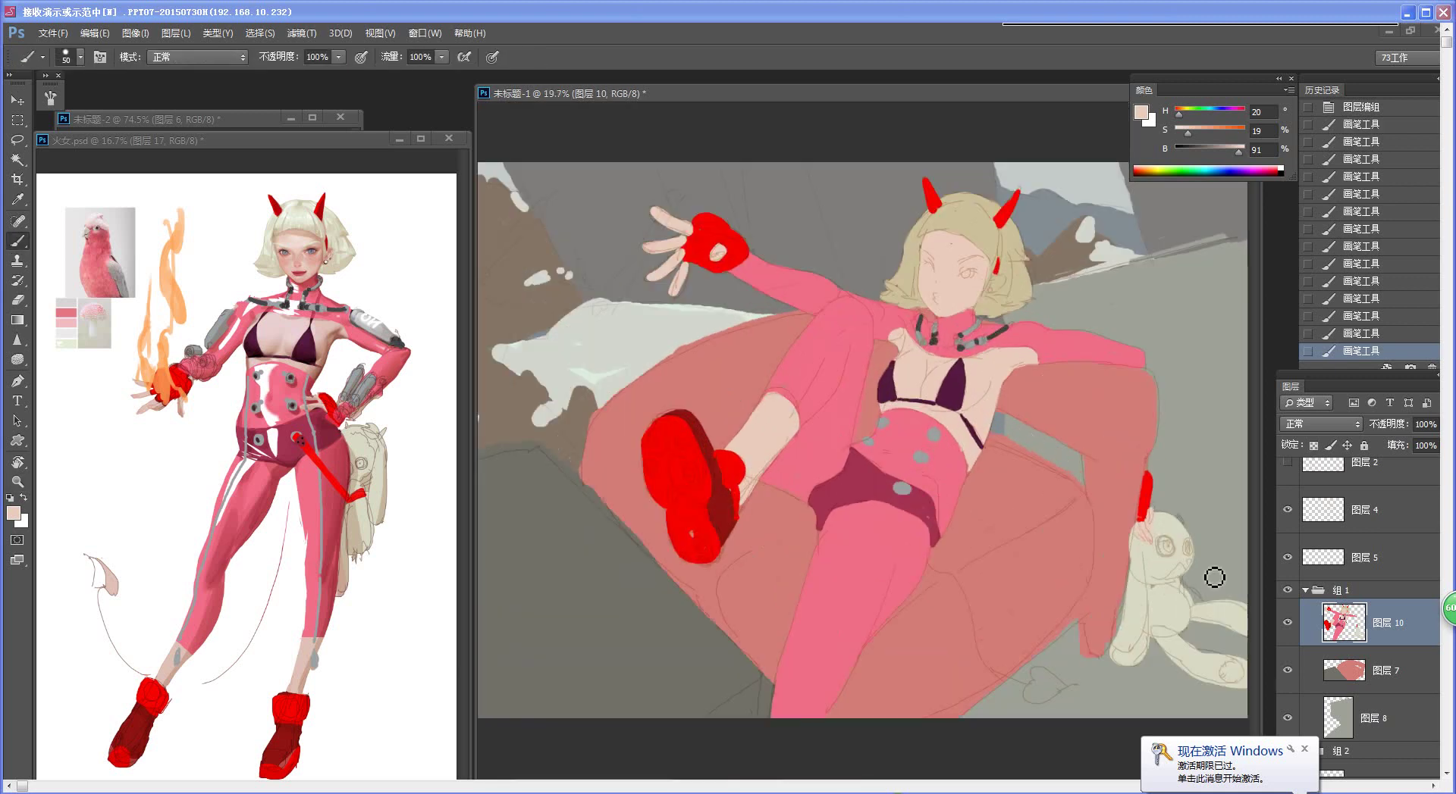
pyautogui.click(1306, 592)
pyautogui.click(1305, 608)
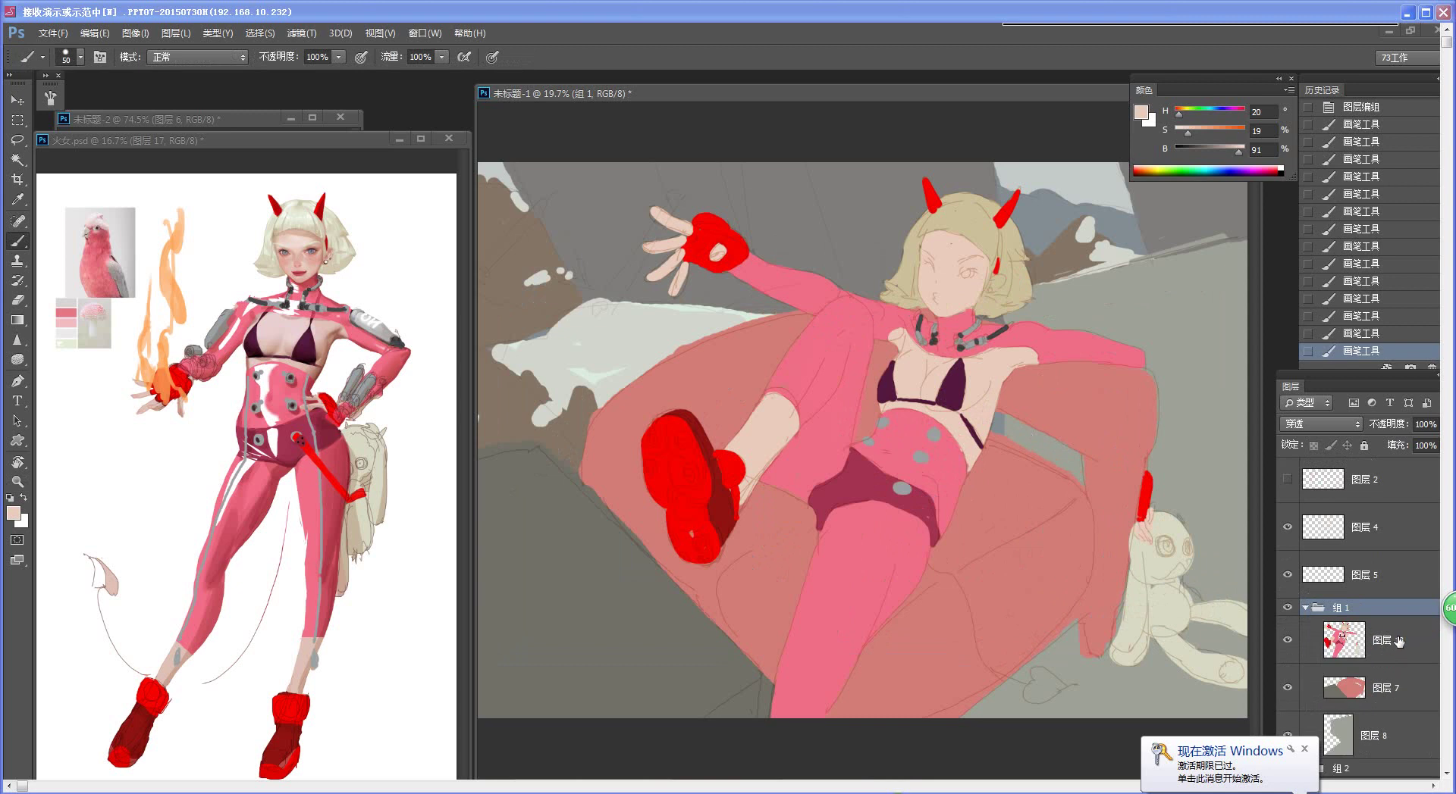
pyautogui.click(1393, 650)
pyautogui.keyDown('shift'); pyautogui.click(1404, 739); pyautogui.keyUp('shift')
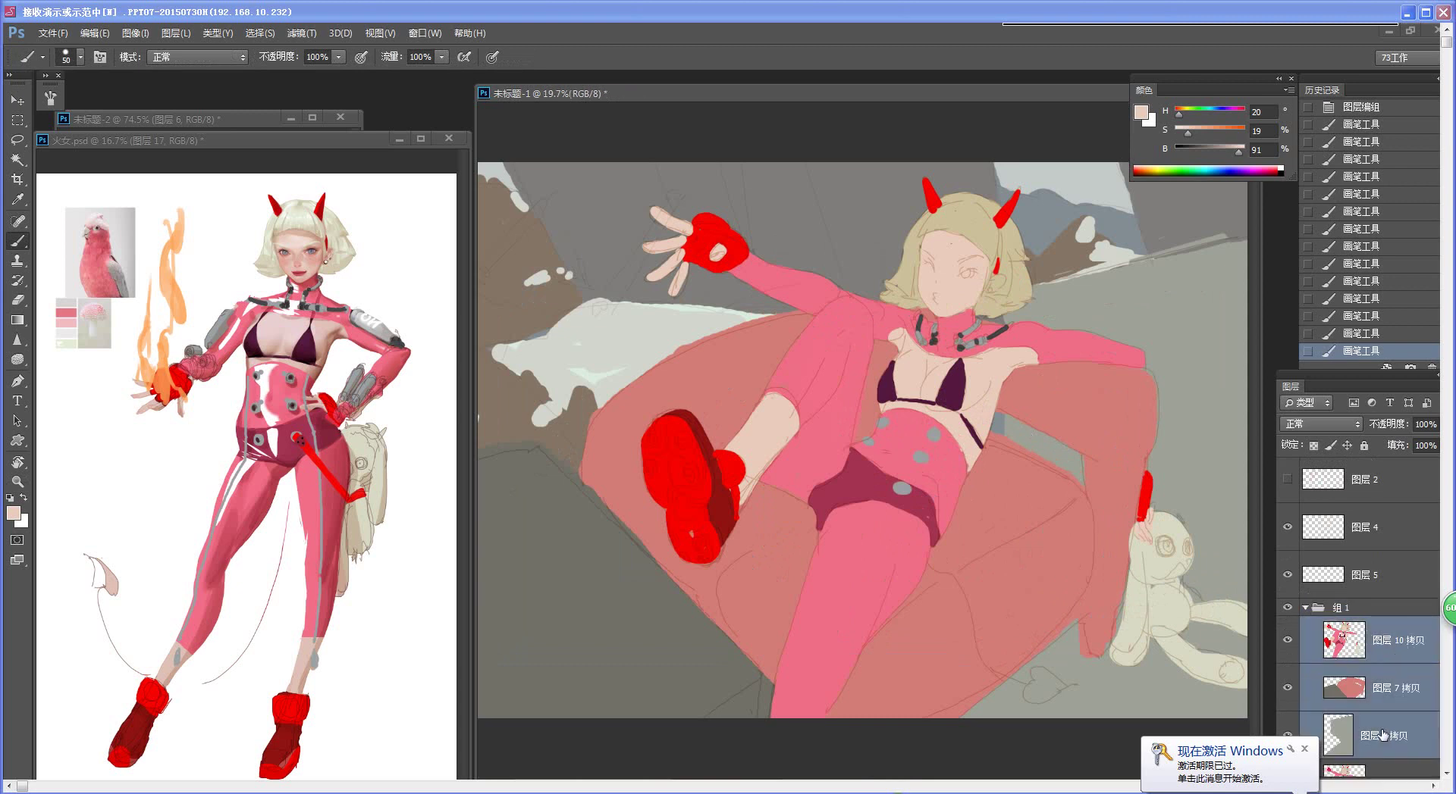
pyautogui.hotkey('ctrl', 'j')
pyautogui.hotkey('ctrl', 'e')
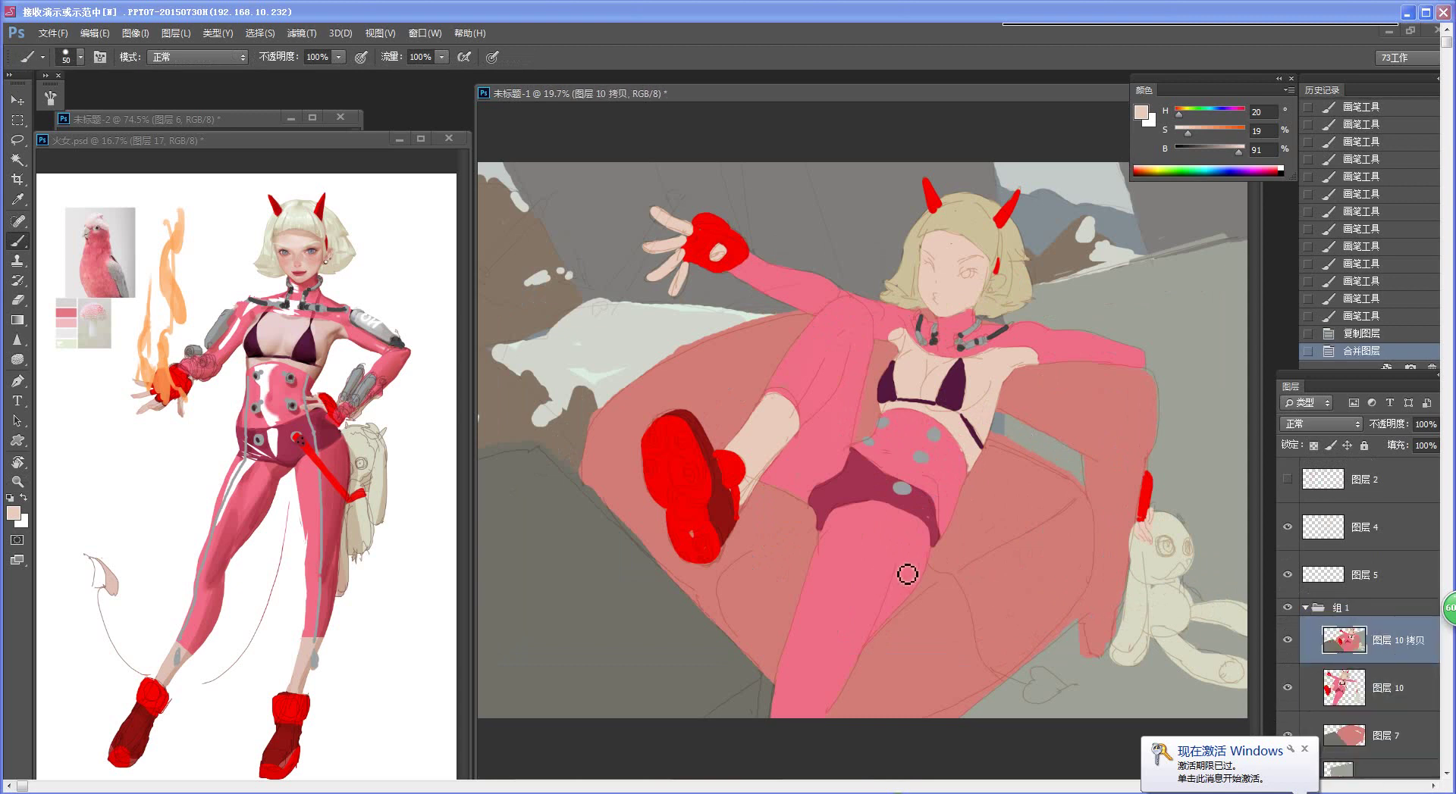
# Step: Turn the merged foreground copy into a black silhouette by setting its Hue/Saturation lightness to -100
pyautogui.hotkey('ctrl', 'u')
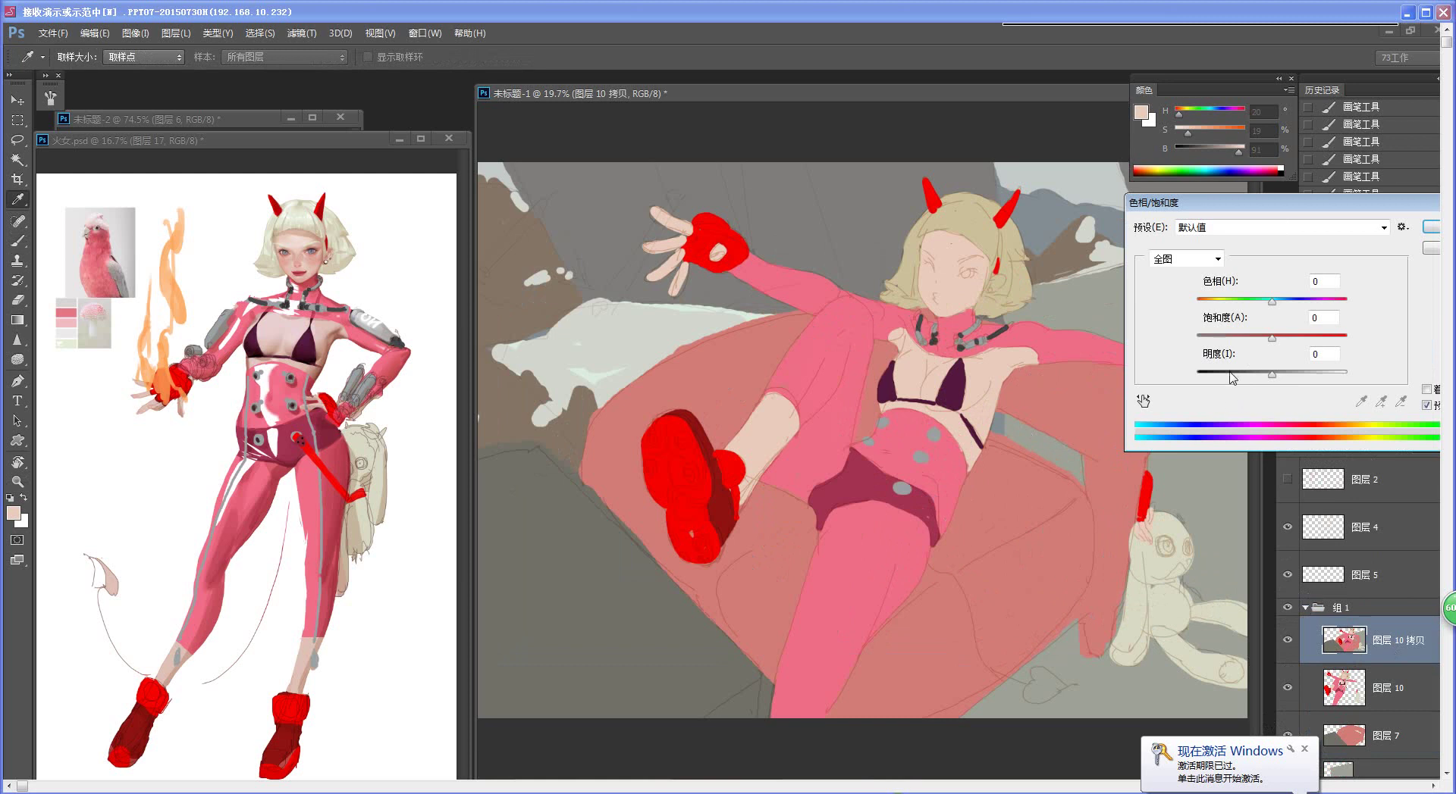
pyautogui.moveTo(1271, 373); pyautogui.dragTo(1196, 373)
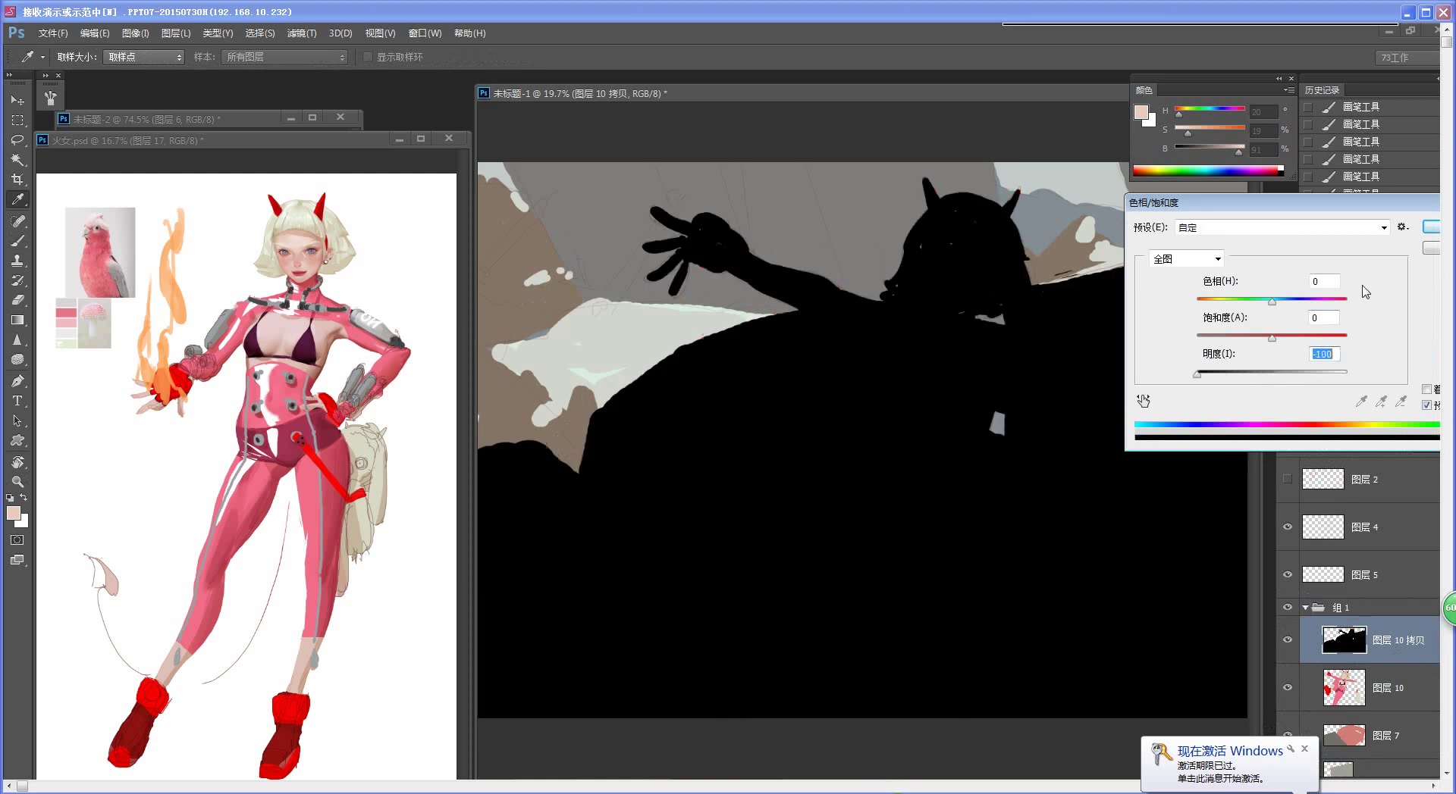
pyautogui.click(1430, 227)
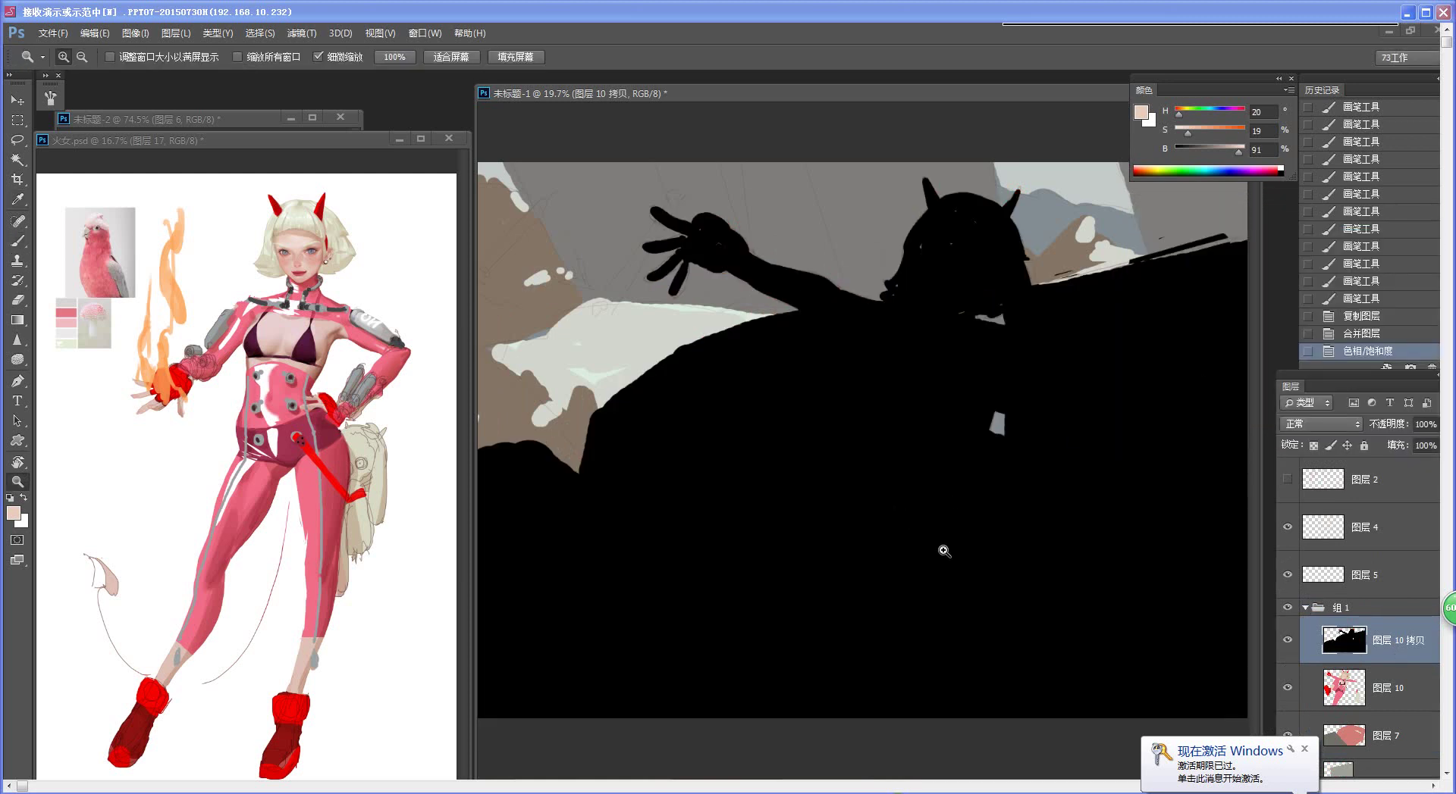
pyautogui.moveTo(945, 552); pyautogui.dragTo(910, 548)
pyautogui.moveTo(1058, 535); pyautogui.dragTo(1014, 539)
pyautogui.press('b')
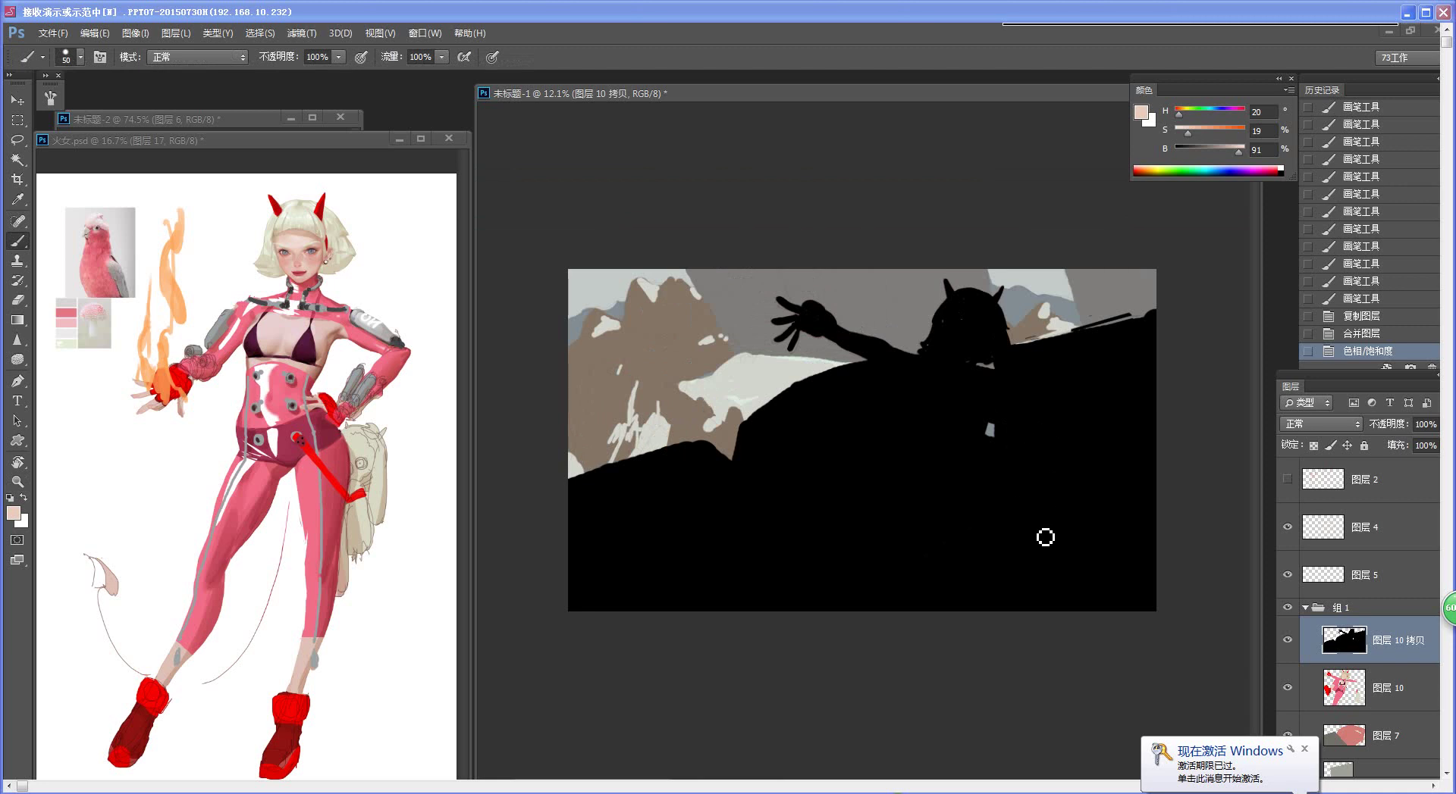
# Step: Colorize the black foreground silhouette on 图层 10 拷贝 olive green with Hue/Saturation at hue 82, saturation 19 and lightness about +38
pyautogui.moveTo(1016, 525); pyautogui.dragTo(1029, 540)
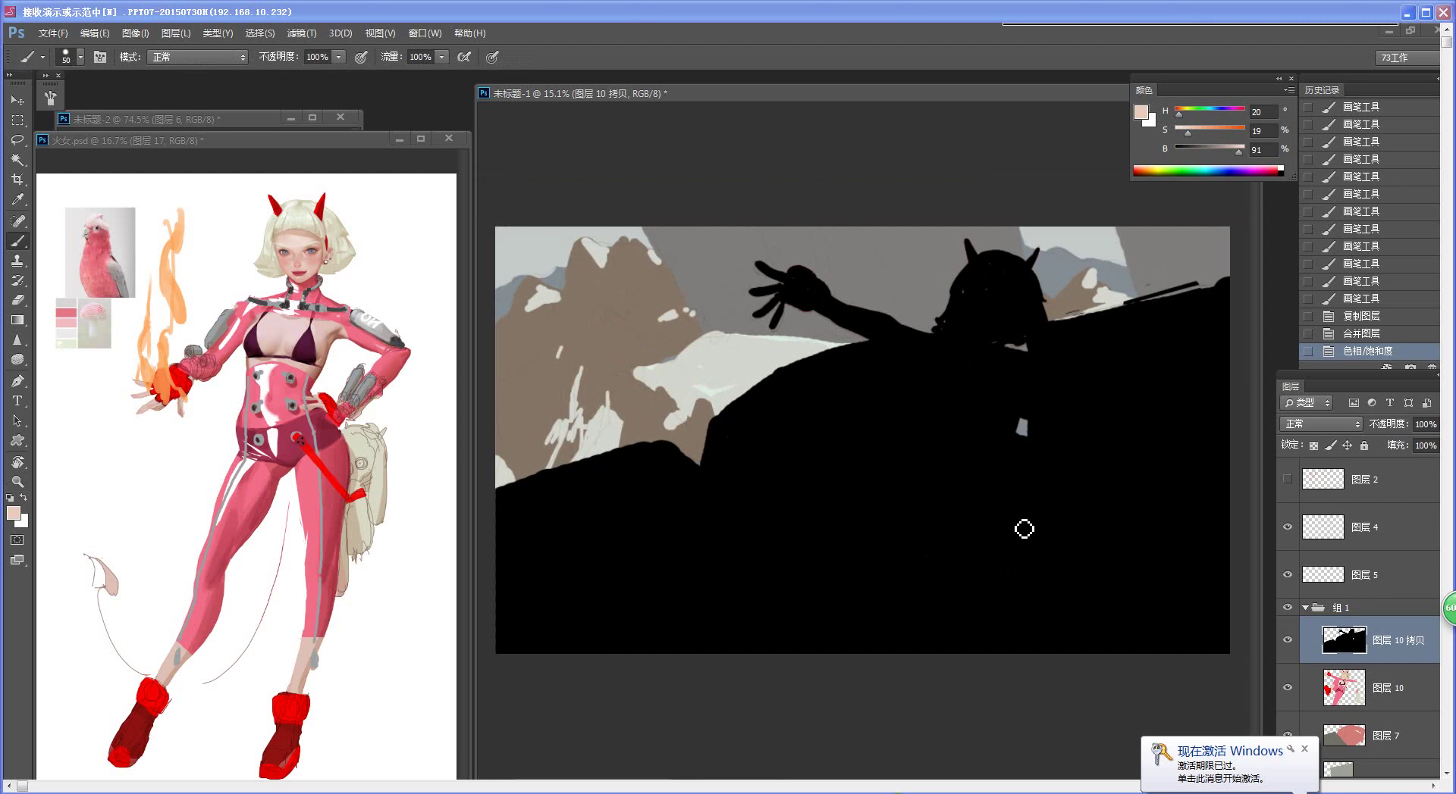
pyautogui.hotkey('ctrl', 'u')
pyautogui.click(1426, 390)
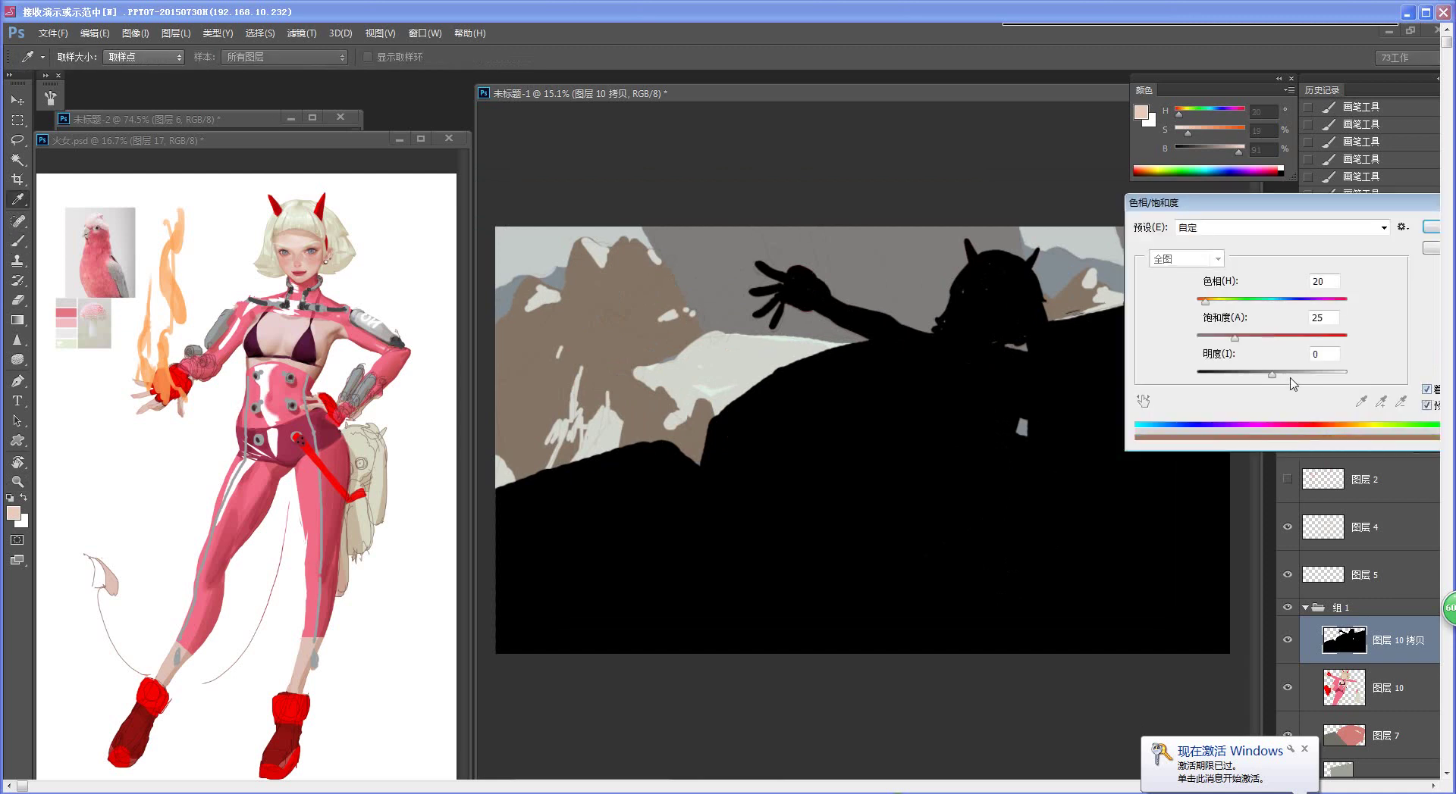
pyautogui.moveTo(1371, 203); pyautogui.dragTo(1250, 234)
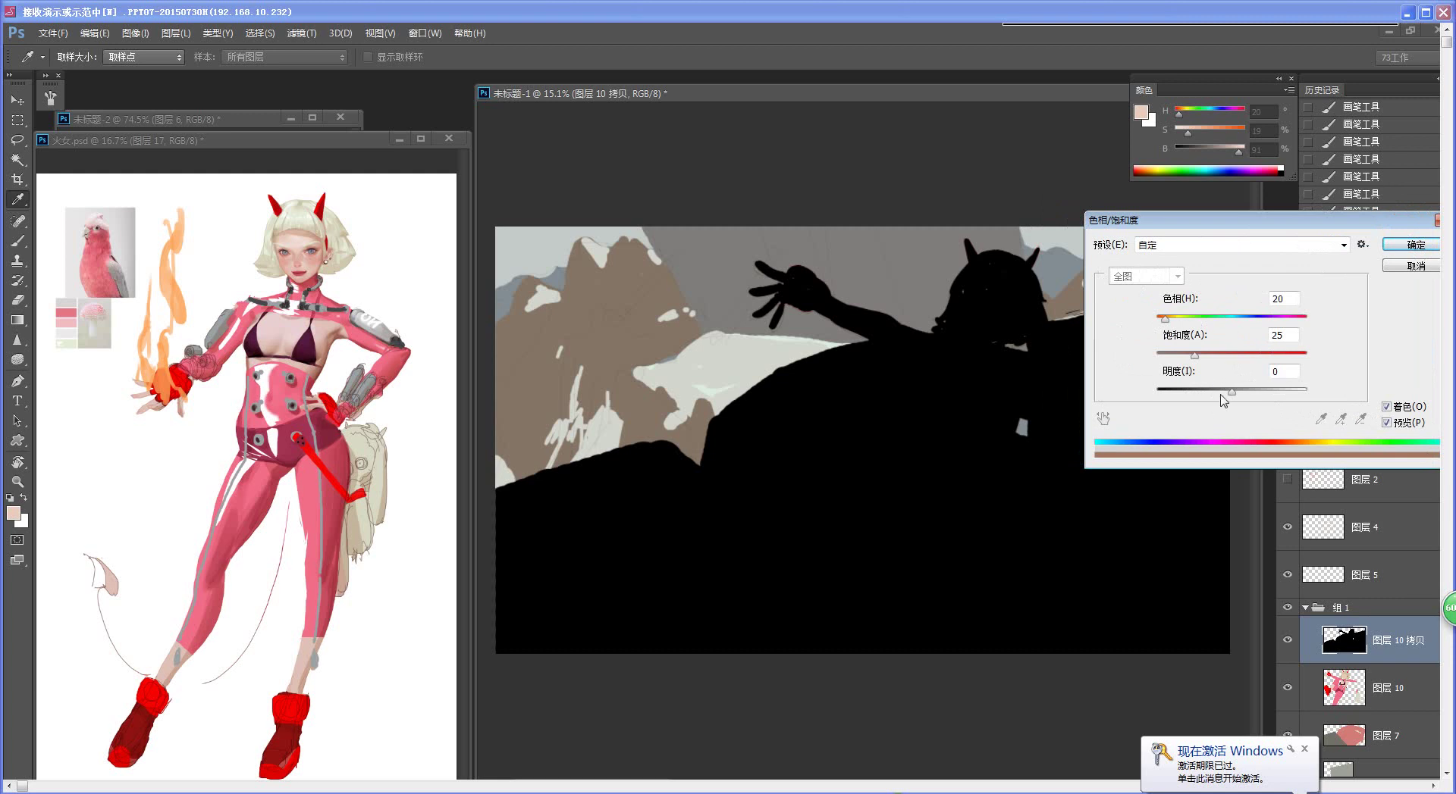
pyautogui.moveTo(1231, 393); pyautogui.dragTo(1257, 392)
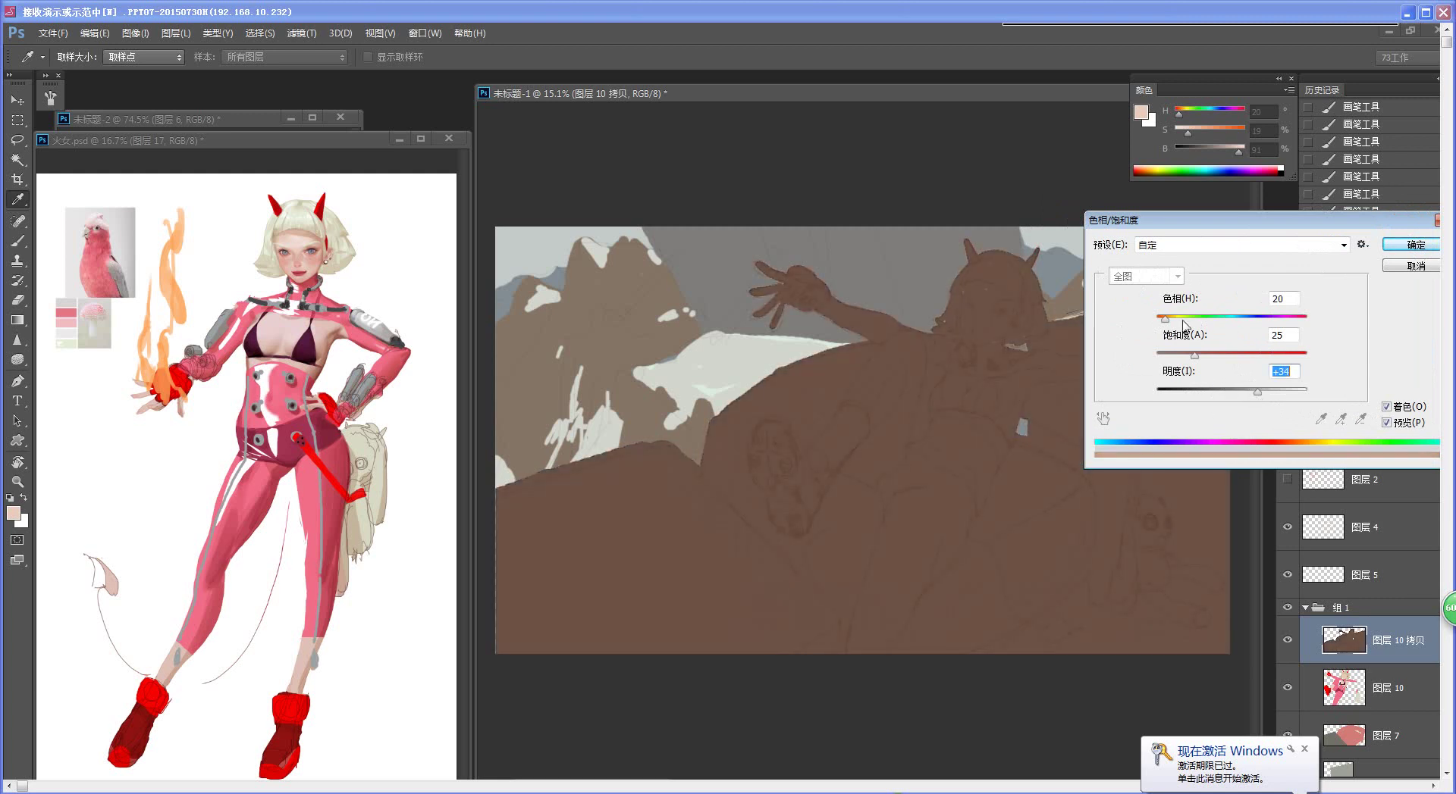
pyautogui.moveTo(1184, 323); pyautogui.dragTo(1185, 355)
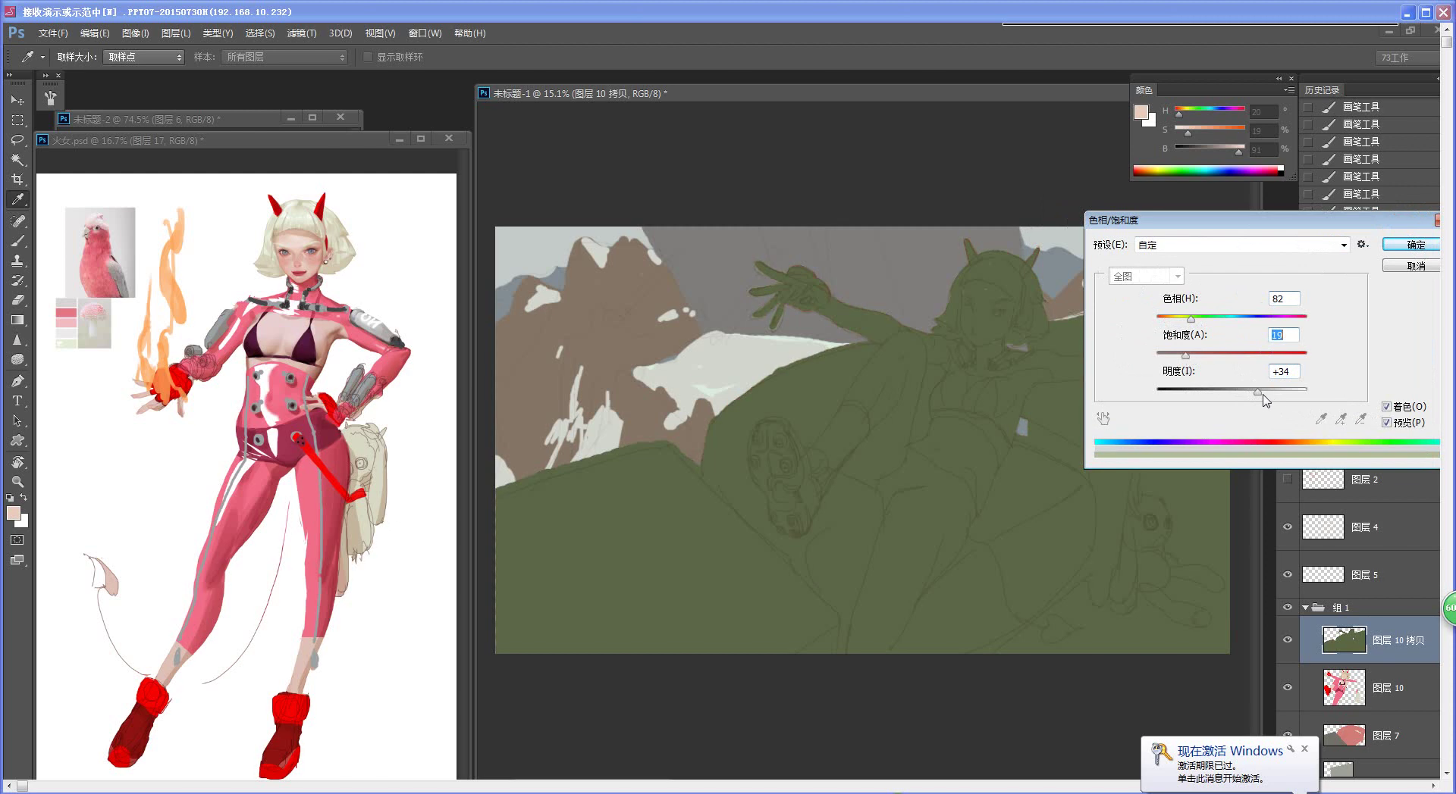
pyautogui.moveTo(1258, 395); pyautogui.dragTo(1260, 397)
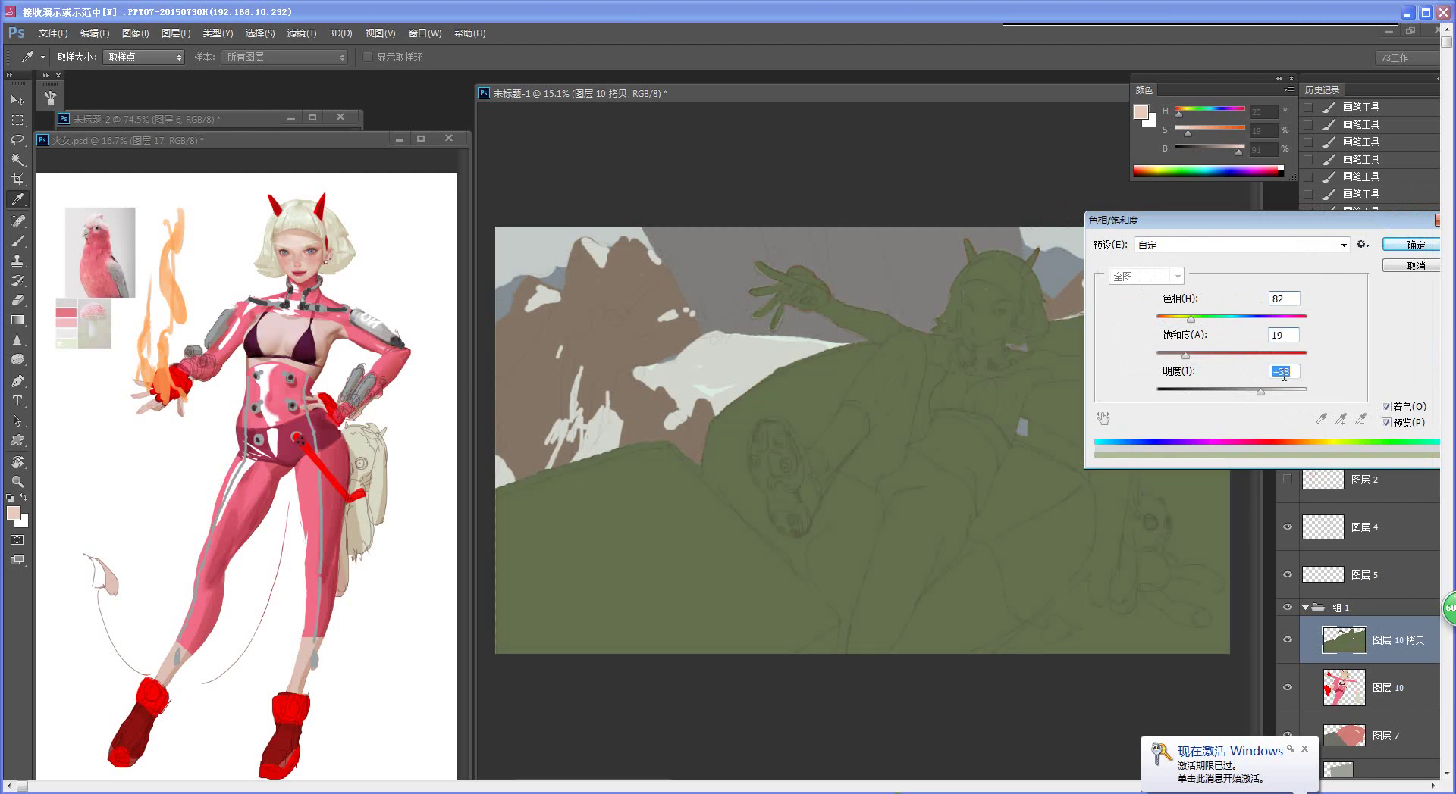
pyautogui.click(1415, 244)
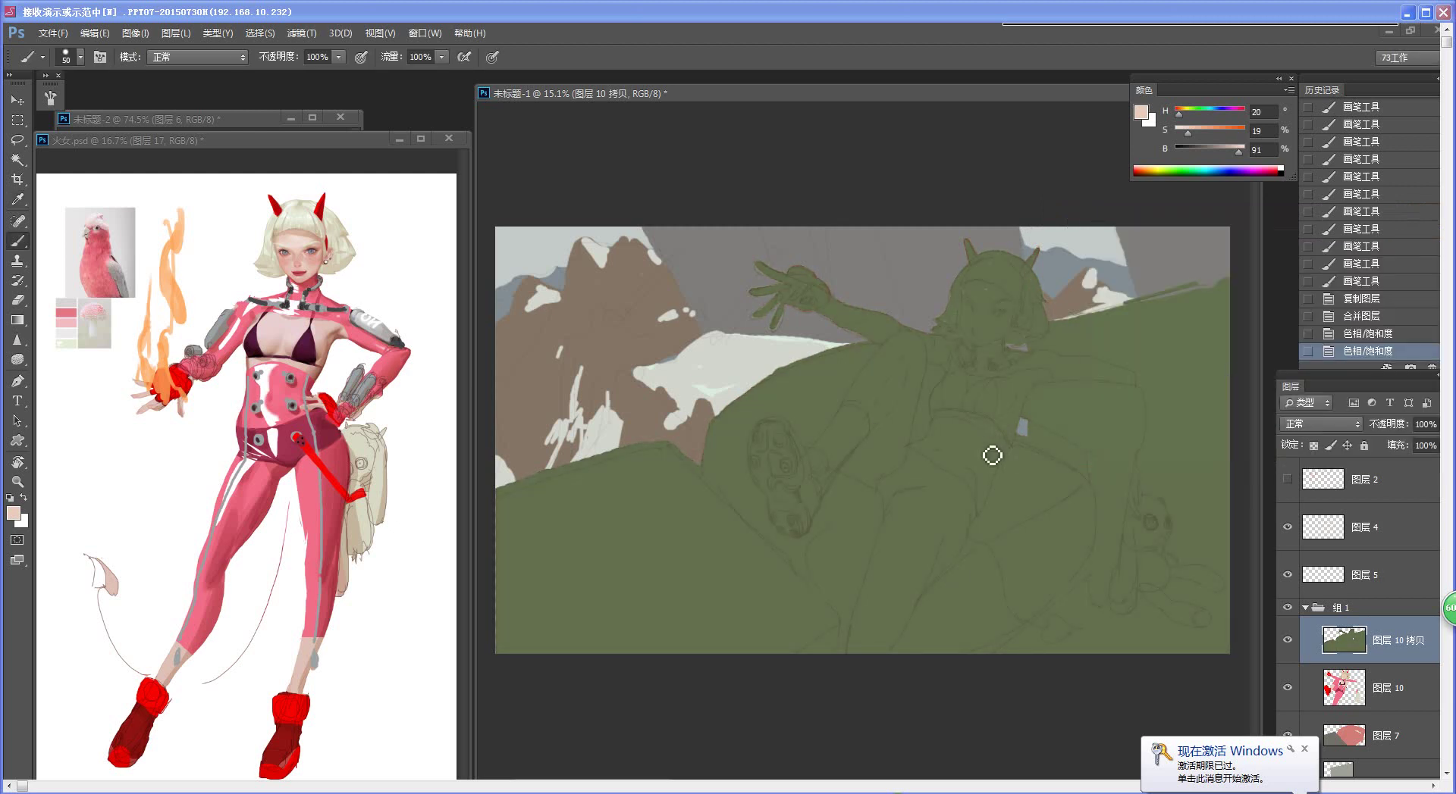
# Step: Lower the opacity of the green silhouette layer 图层 10 拷贝 to 50% so it tints the foreground colours
pyautogui.press('v')
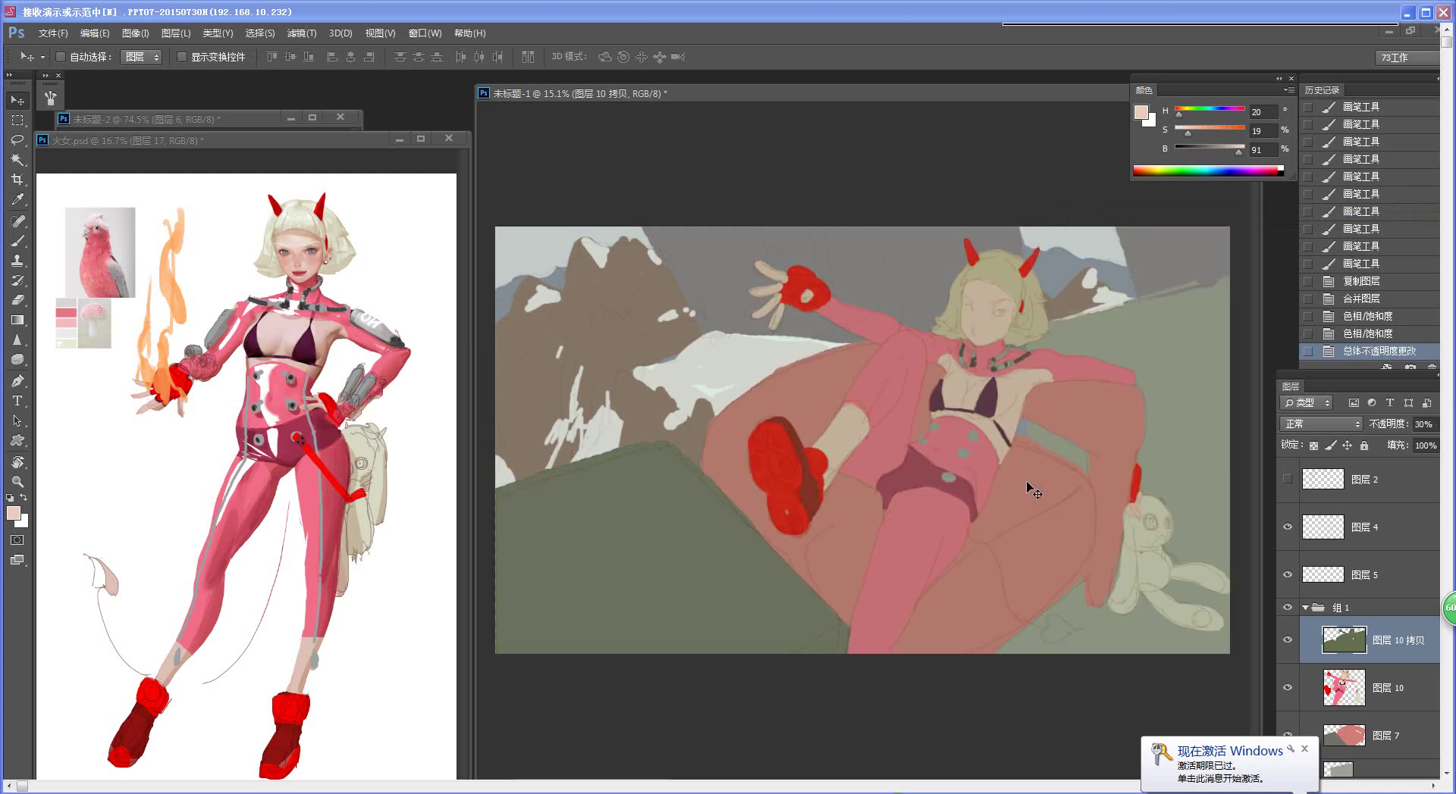
pyautogui.press('5')
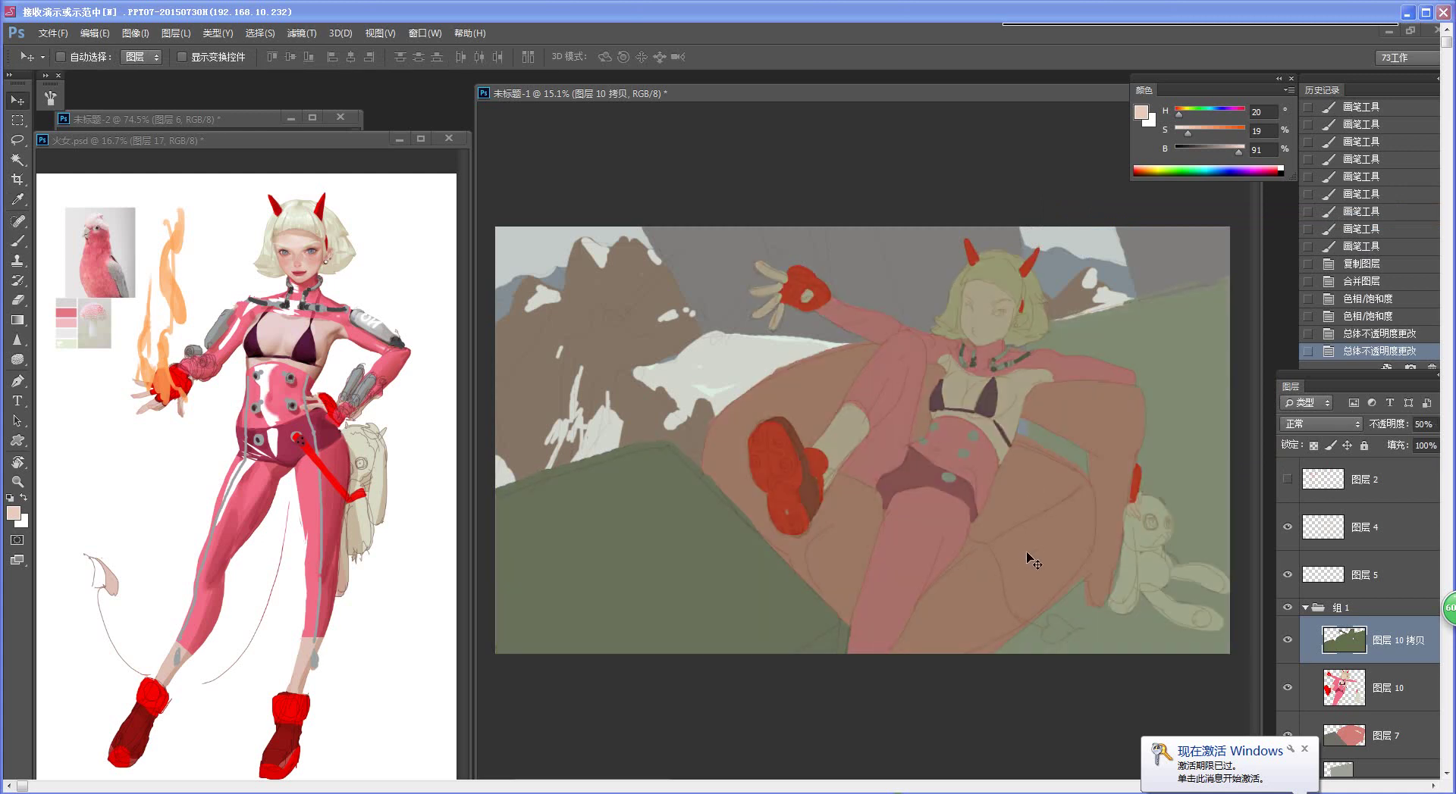
pyautogui.scroll(4, 1009, 309)
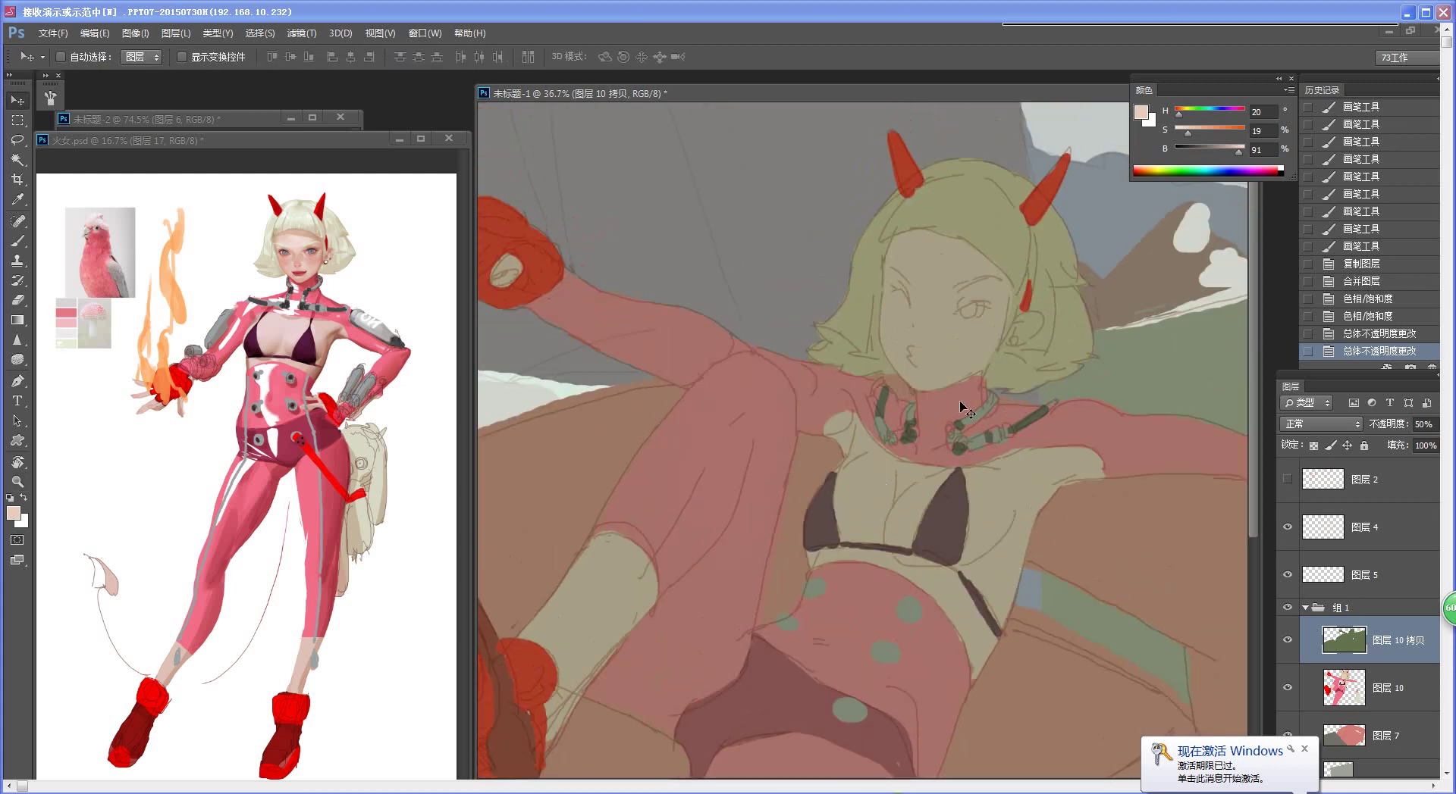
pyautogui.press('z')
pyautogui.scroll(-5, 983, 620)
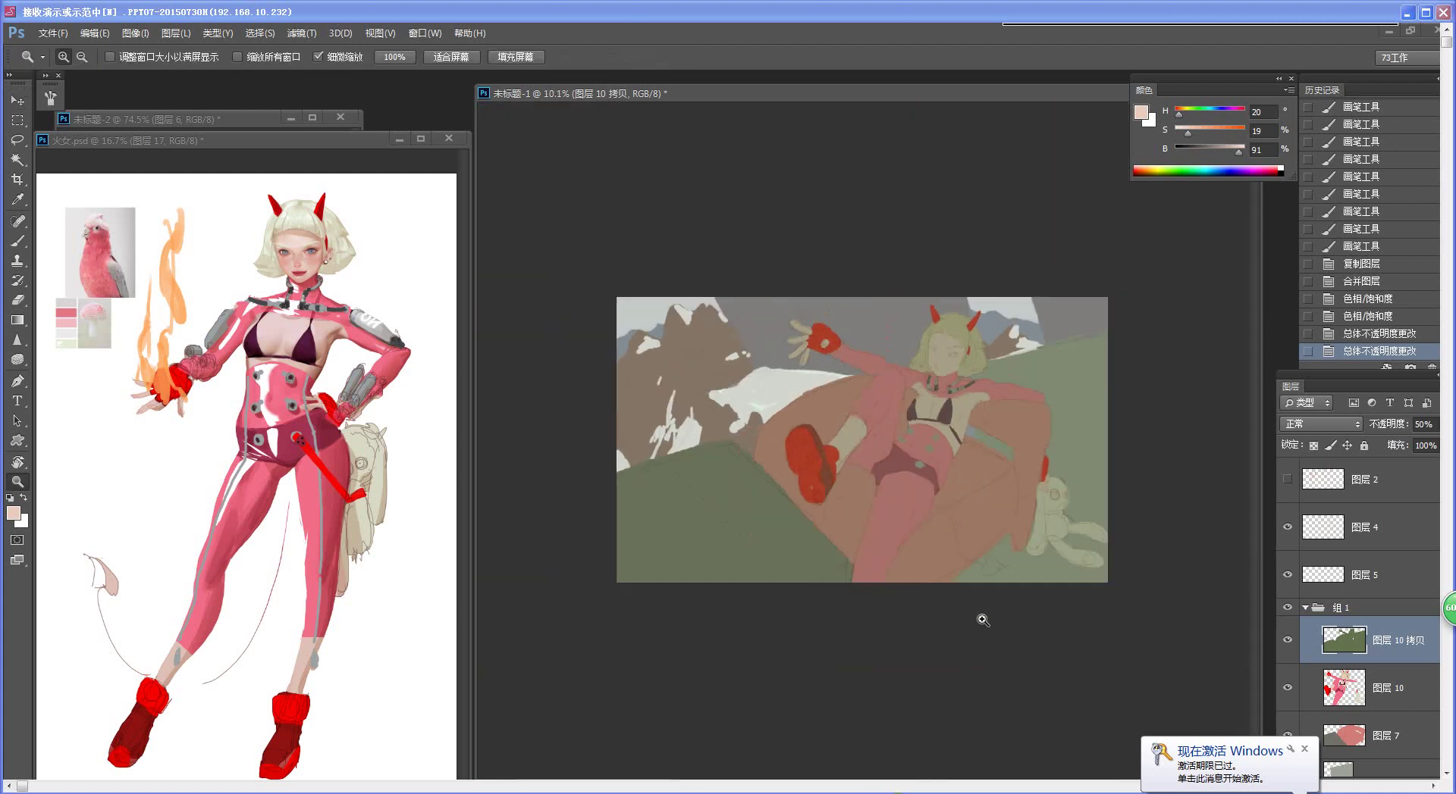
pyautogui.press('v')
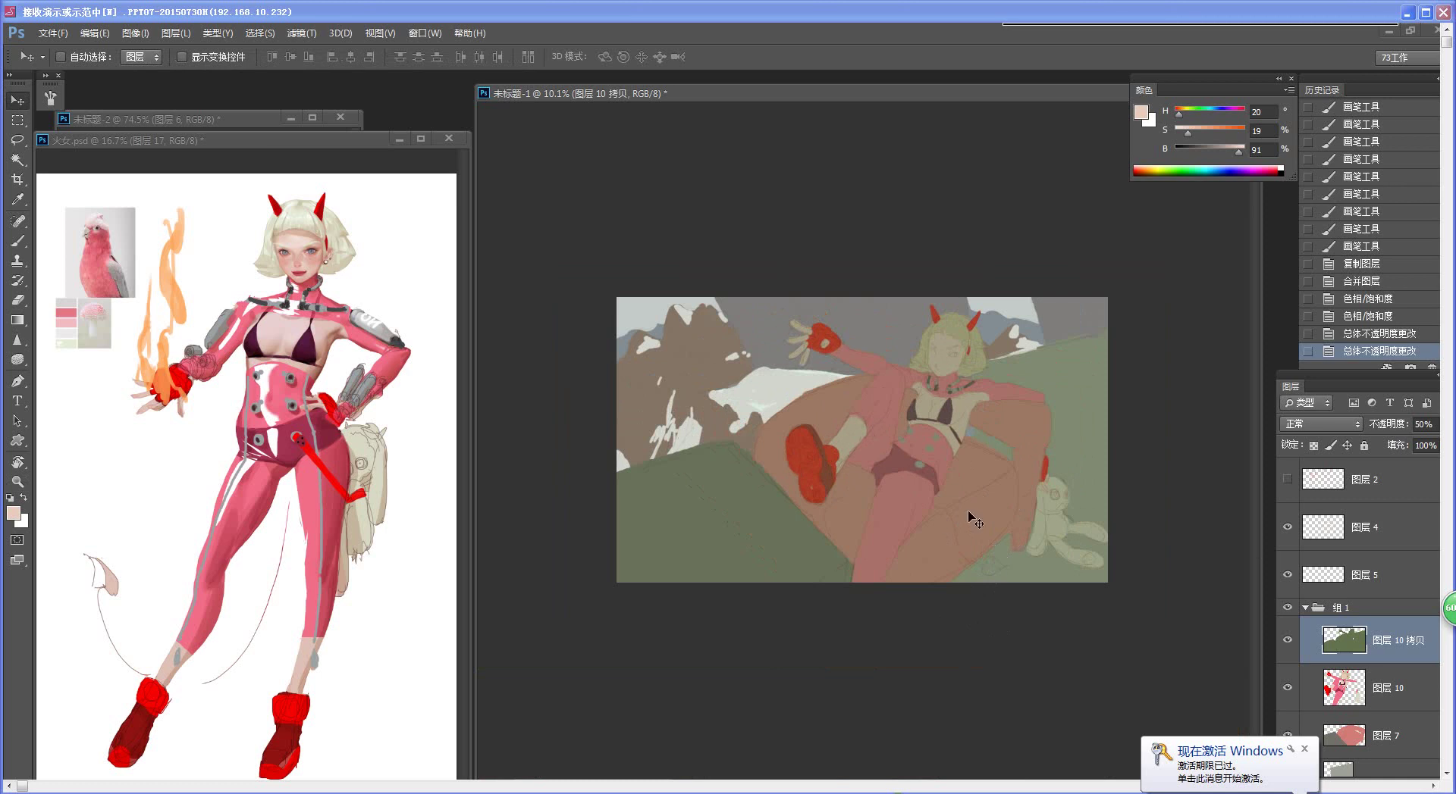
pyautogui.hotkey('ctrl', 'u')
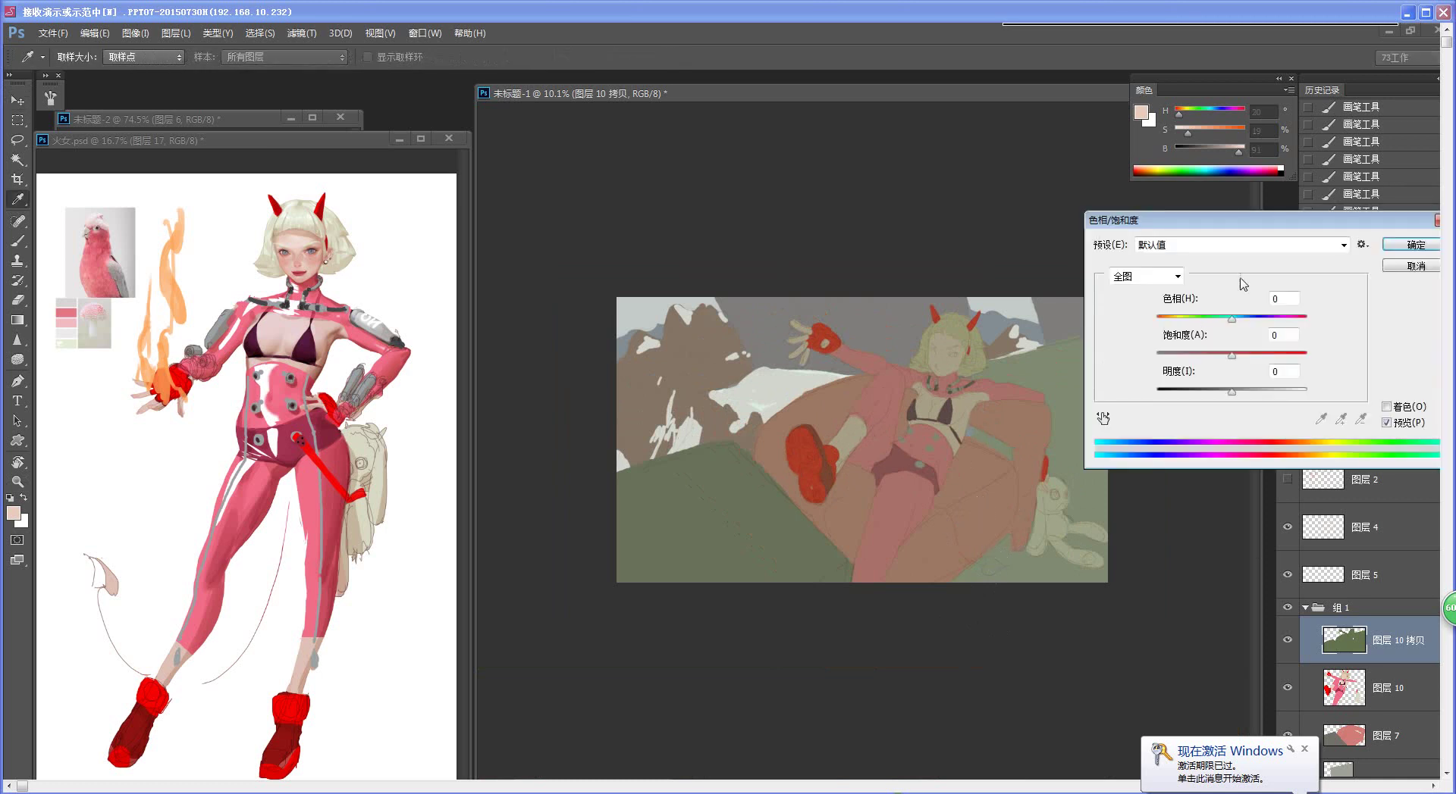
pyautogui.moveTo(1250, 226); pyautogui.dragTo(1277, 215)
pyautogui.moveTo(1258, 386); pyautogui.dragTo(1217, 387)
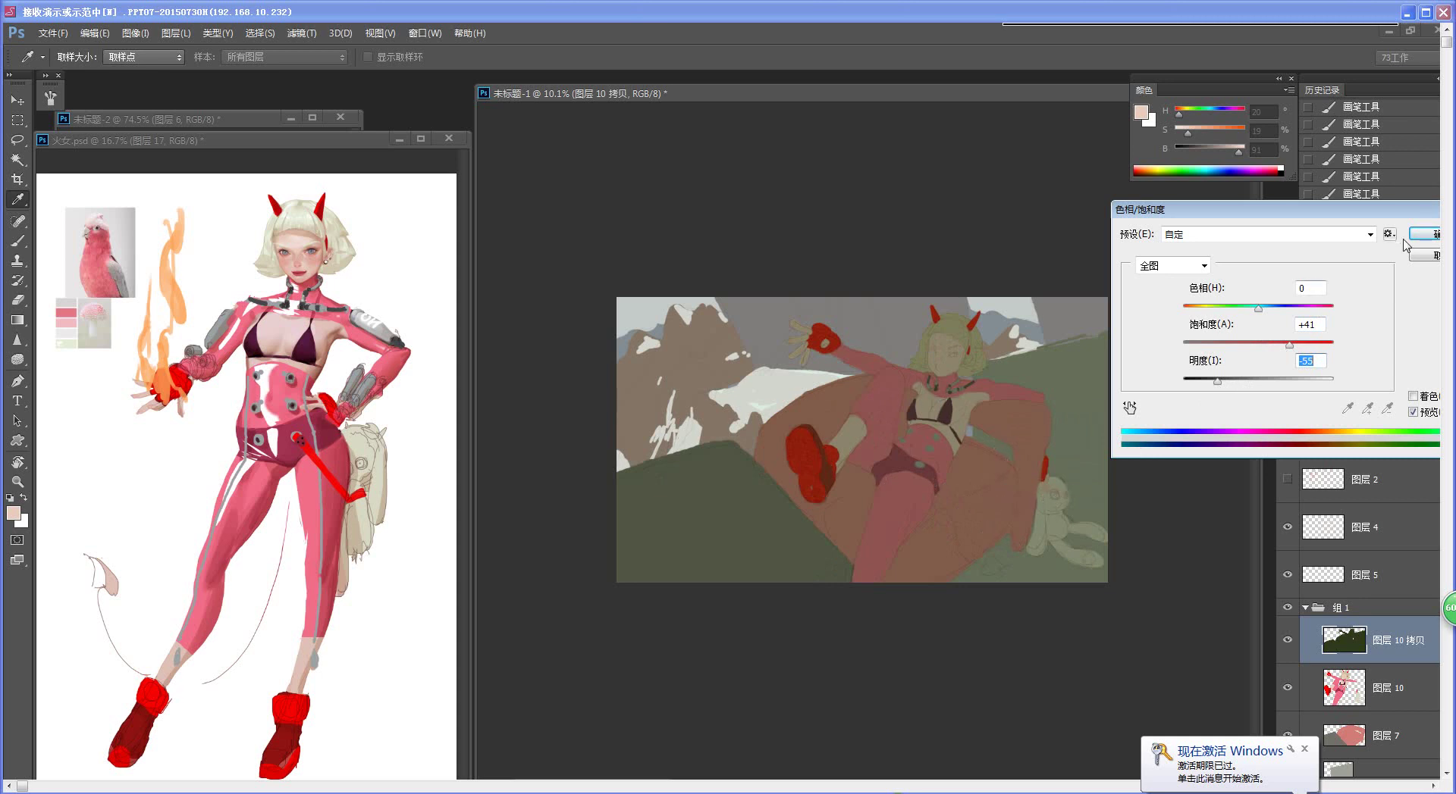
pyautogui.click(1424, 255)
pyautogui.press('v')
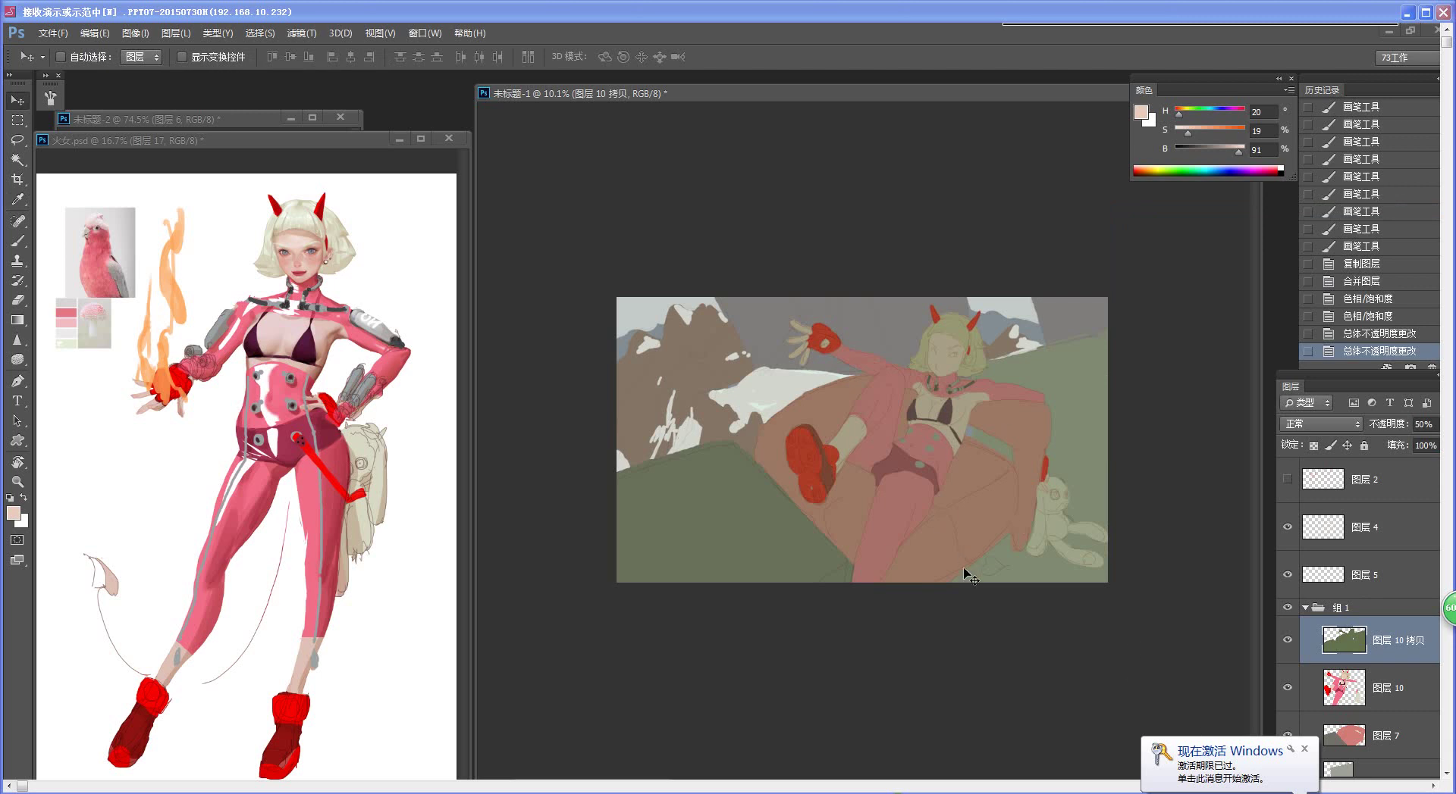
# Step: Turn the overlay on 图层 10 拷贝 neutral grey by setting its Hue/Saturation saturation to -100
pyautogui.hotkey('ctrl', 'u')
pyautogui.moveTo(1258, 343); pyautogui.dragTo(1213, 351)
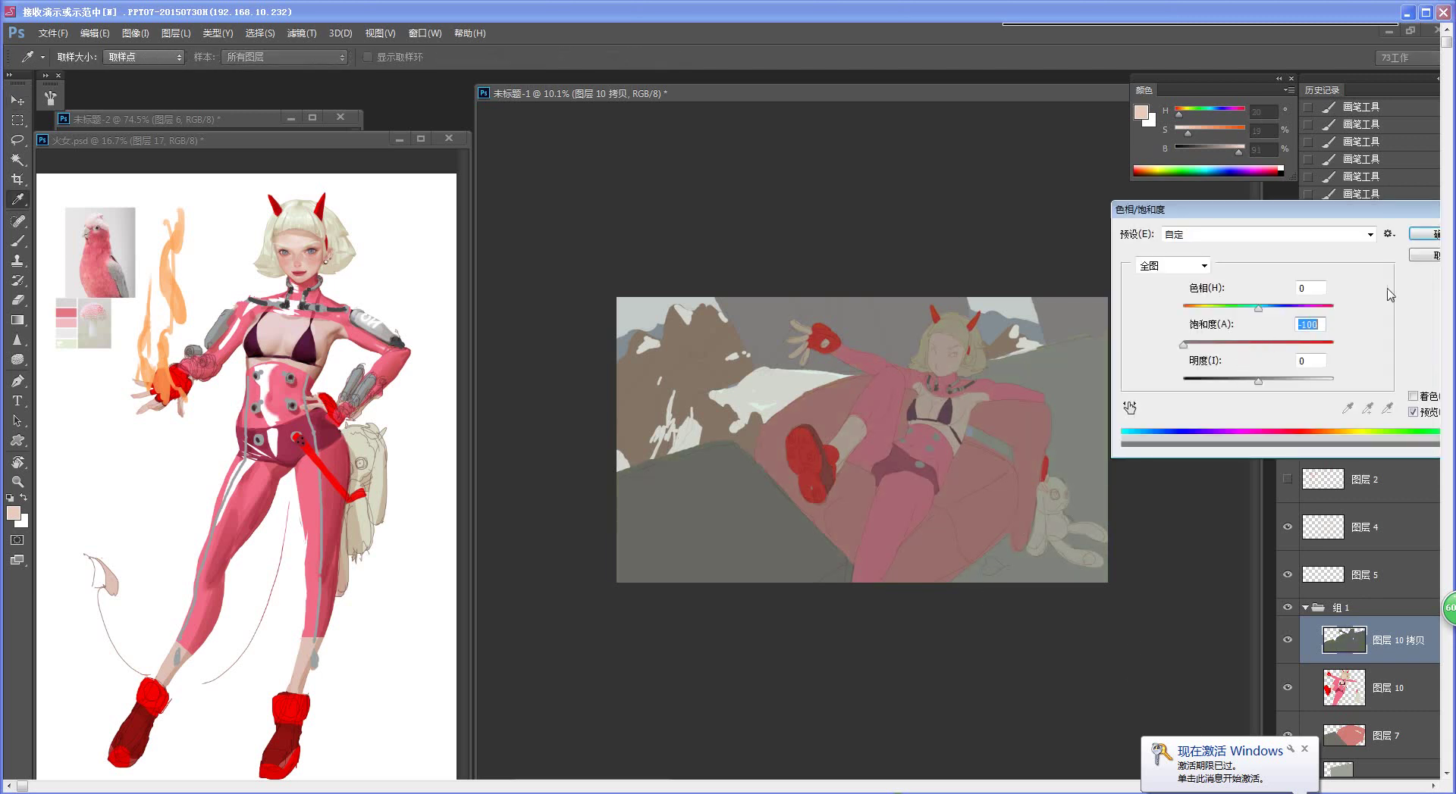
pyautogui.click(1425, 236)
pyautogui.hotkey('ctrl', 'space')
pyautogui.moveTo(920, 423); pyautogui.dragTo(902, 492)
pyautogui.press('space')
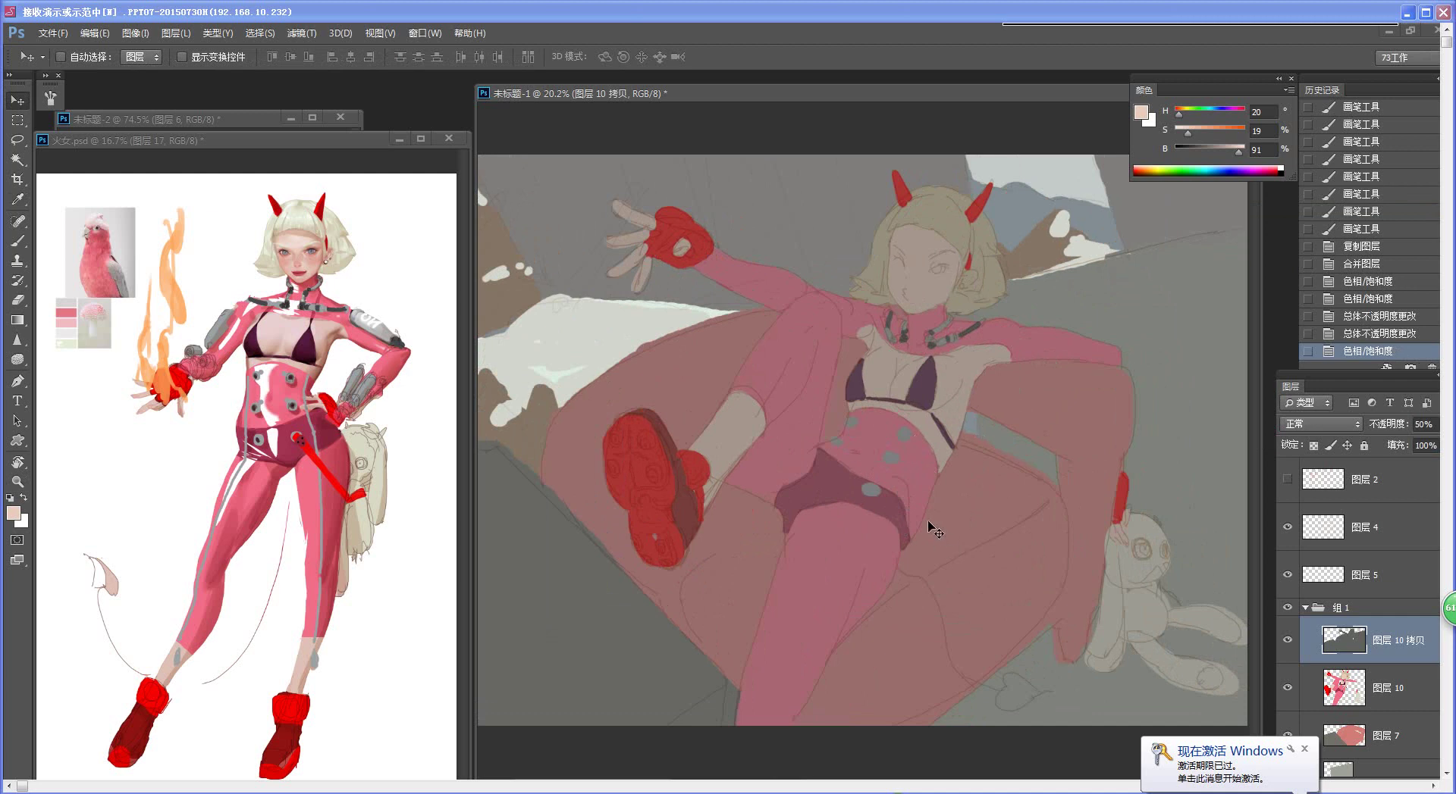
# Step: Bring up the reference board 未标题-2 and examine its photos across to the backlit couple with lighting notes
pyautogui.click(203, 143)
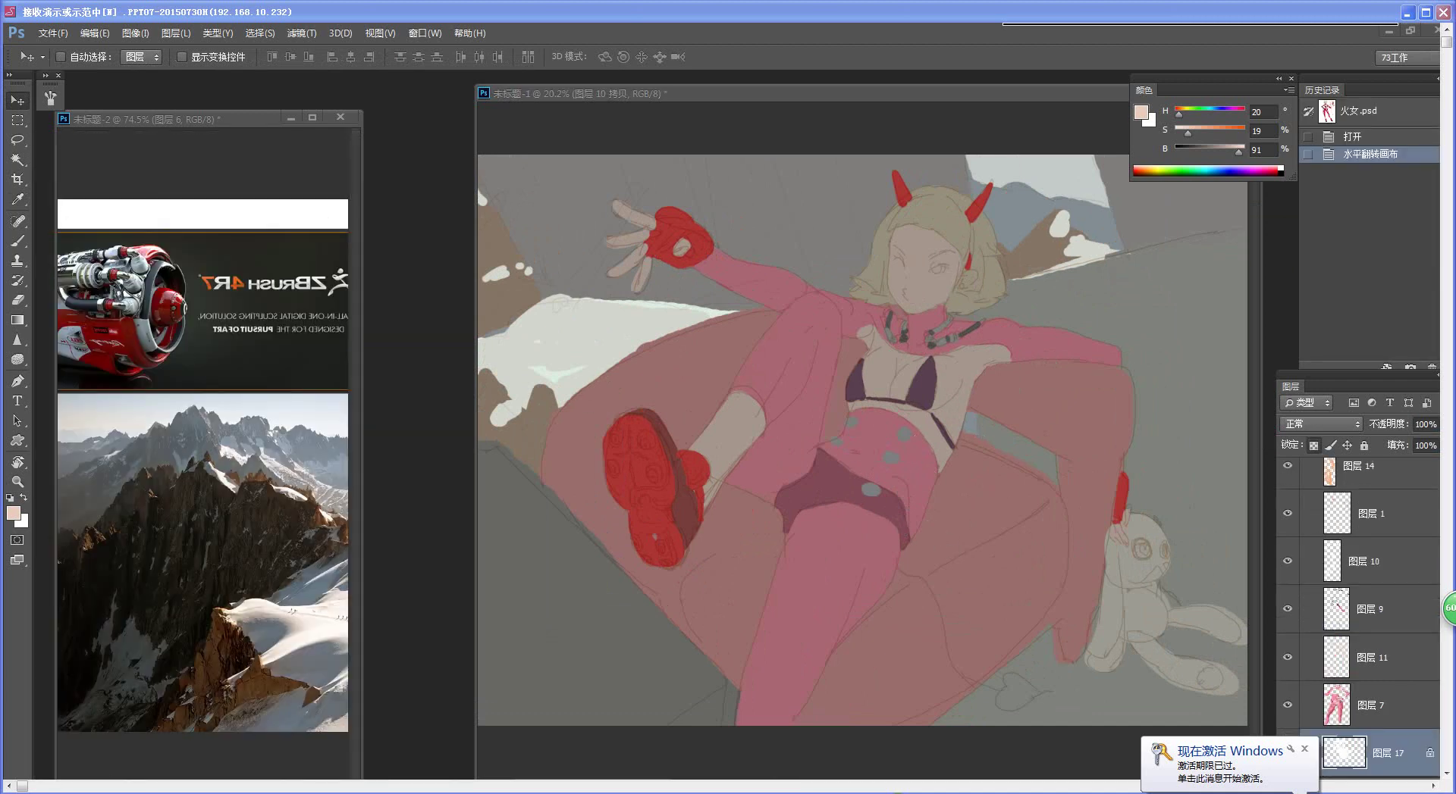
pyautogui.click(155, 125)
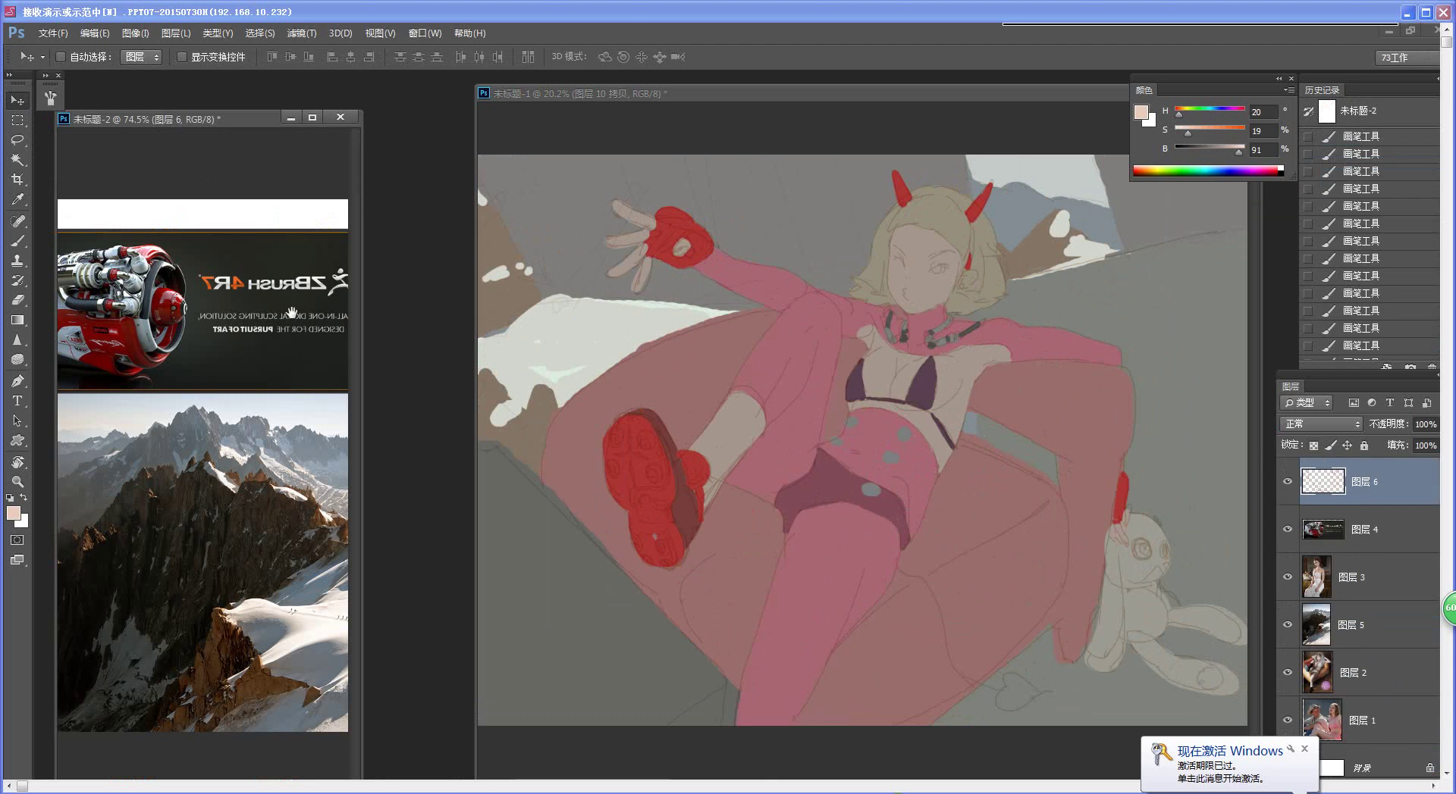
pyautogui.moveTo(290, 315); pyautogui.dragTo(83, 326)
pyautogui.moveTo(326, 424); pyautogui.dragTo(237, 430)
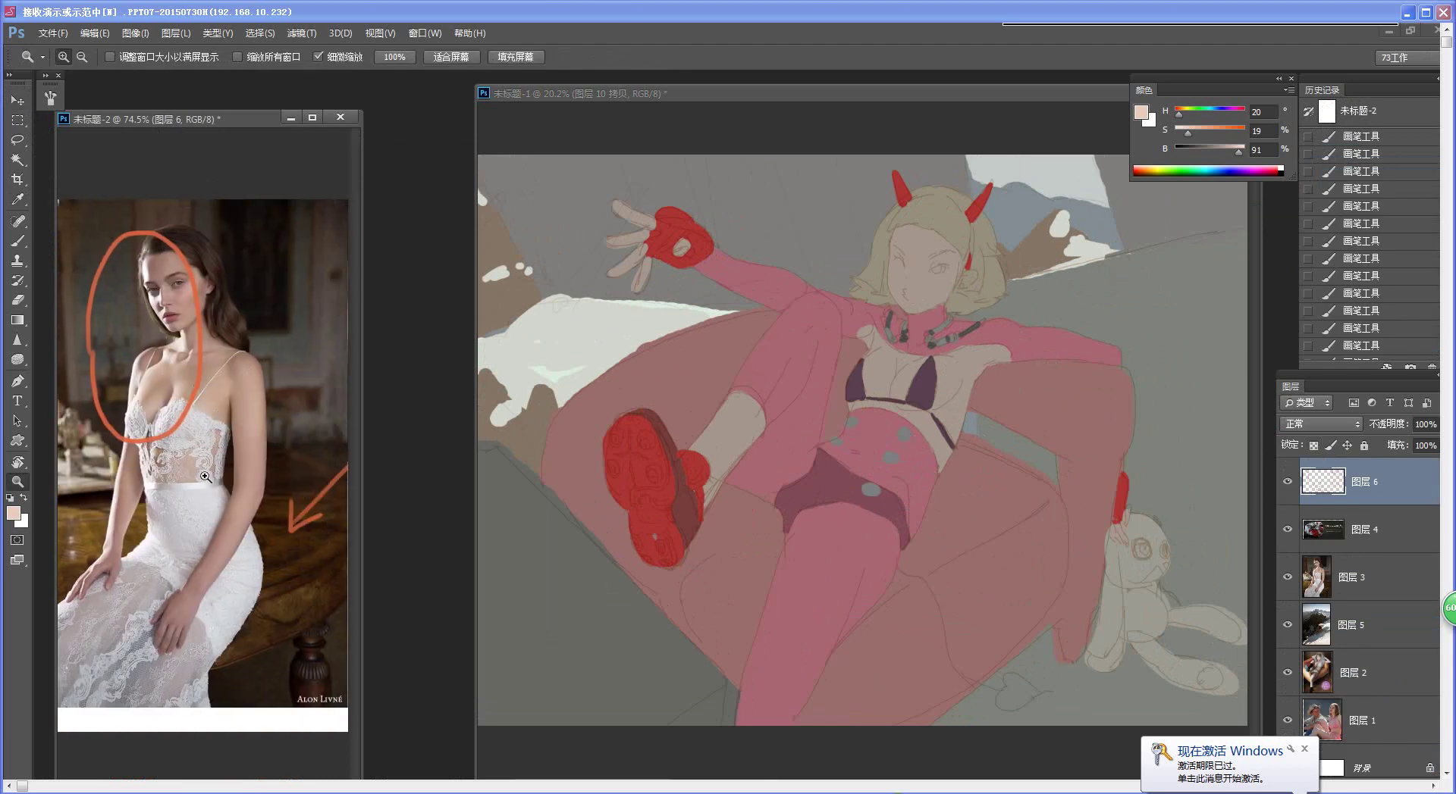
pyautogui.moveTo(206, 477); pyautogui.dragTo(170, 480)
pyautogui.moveTo(266, 483); pyautogui.dragTo(110, 515)
pyautogui.moveTo(322, 504); pyautogui.dragTo(176, 510)
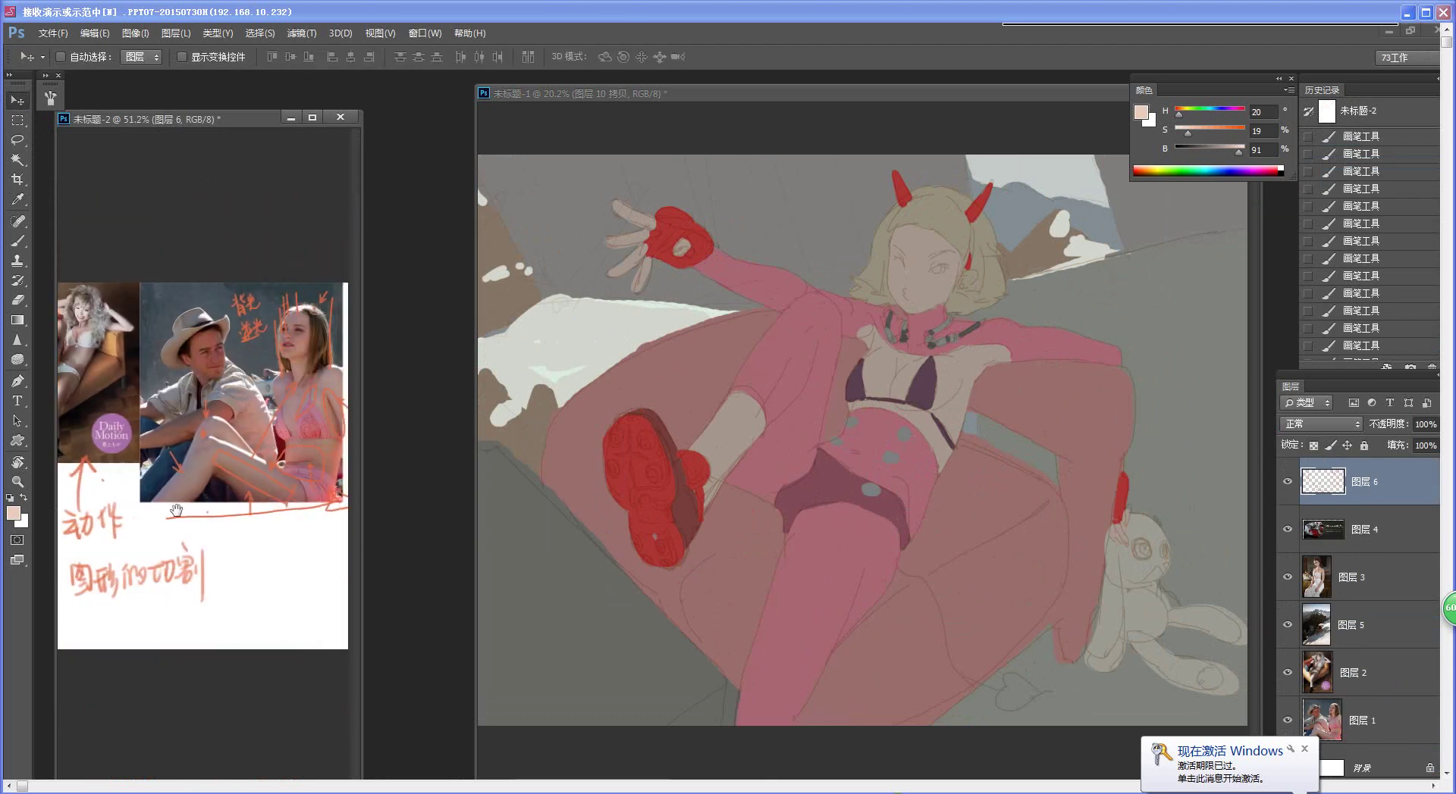
pyautogui.hscroll(3, 176, 510)
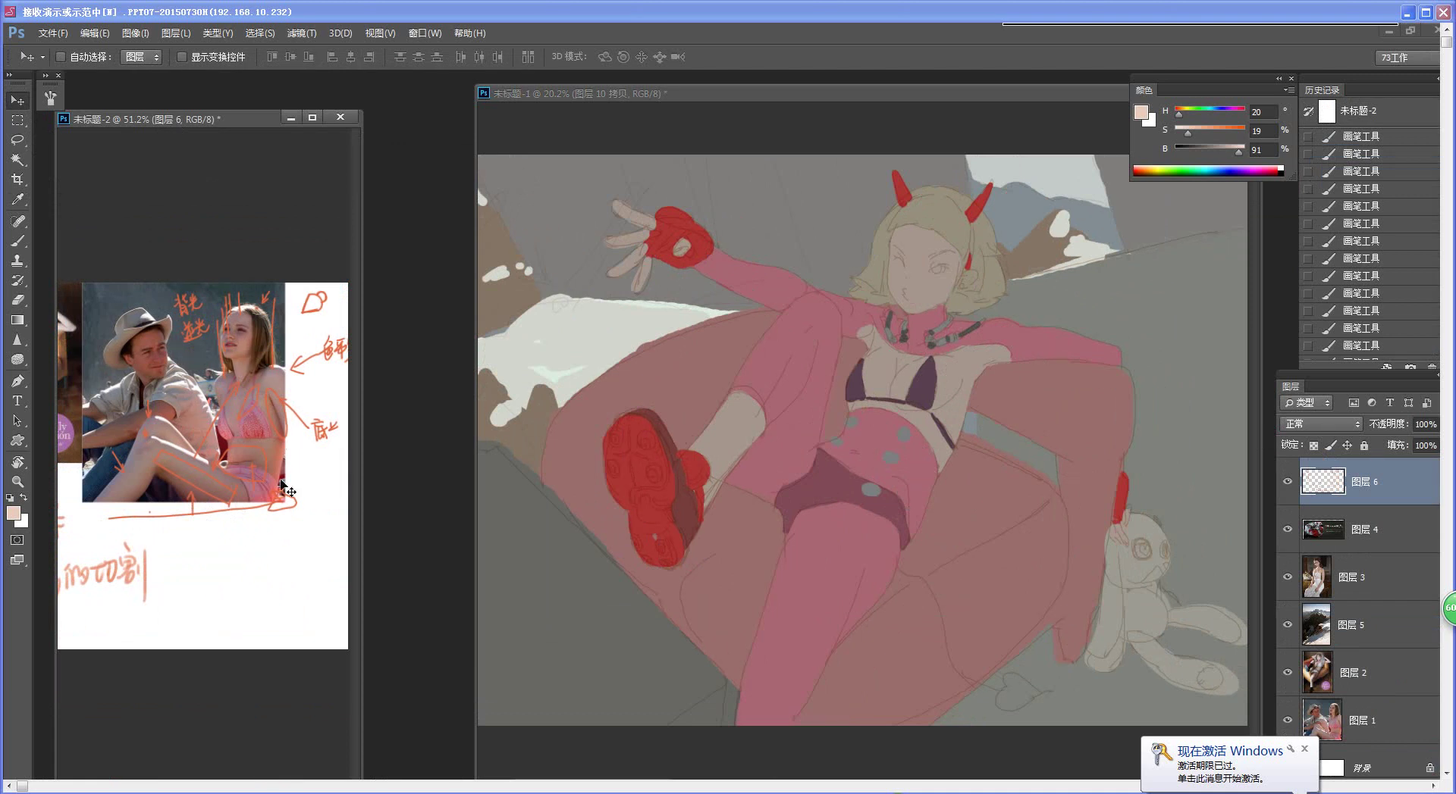
# Step: Return to the 未标题-1 painting and compare the full composition with the grey overlay 图层 10 拷贝 hidden and shown
pyautogui.click(913, 425)
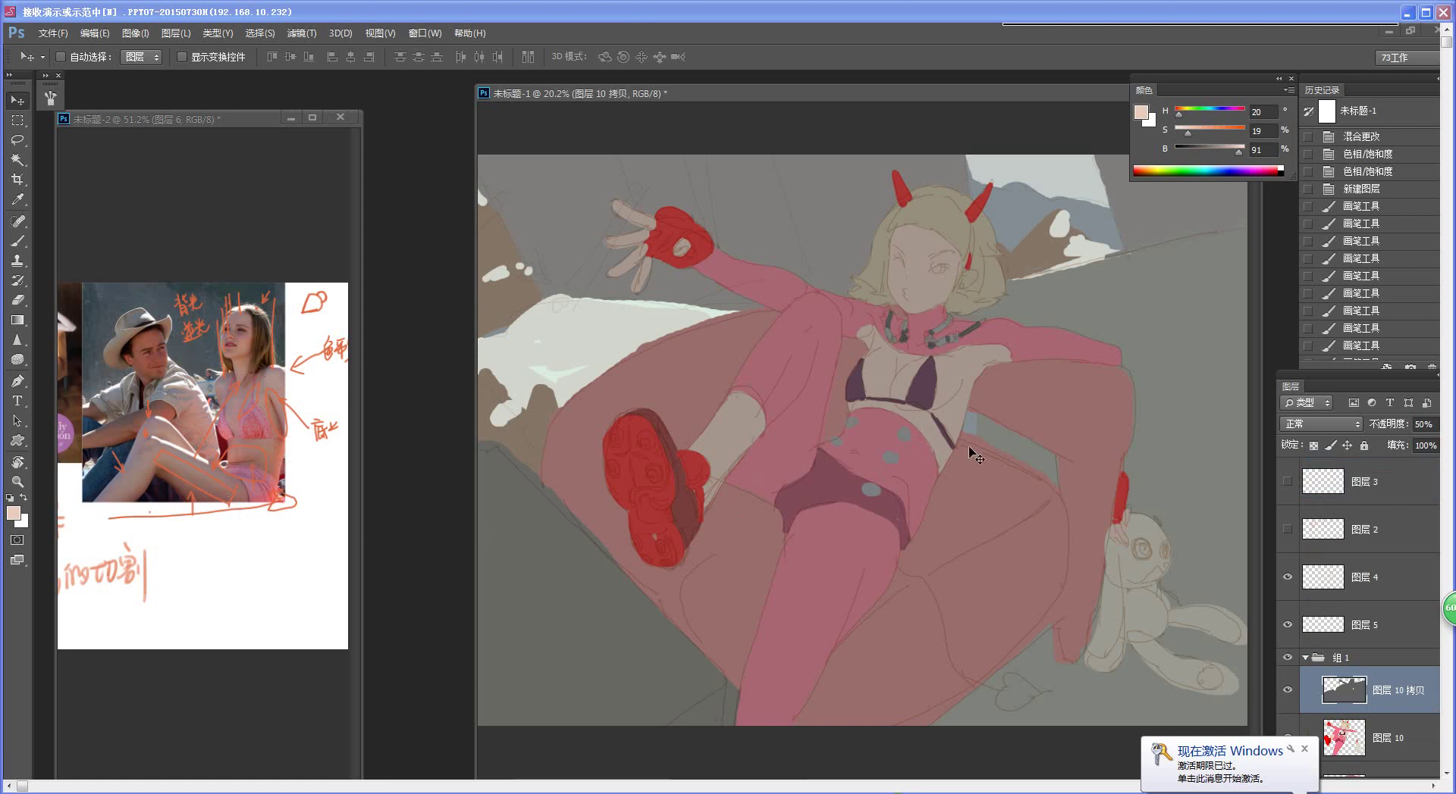
pyautogui.press('z')
pyautogui.moveTo(1006, 486); pyautogui.dragTo(985, 517)
pyautogui.press('z')
pyautogui.press('z')
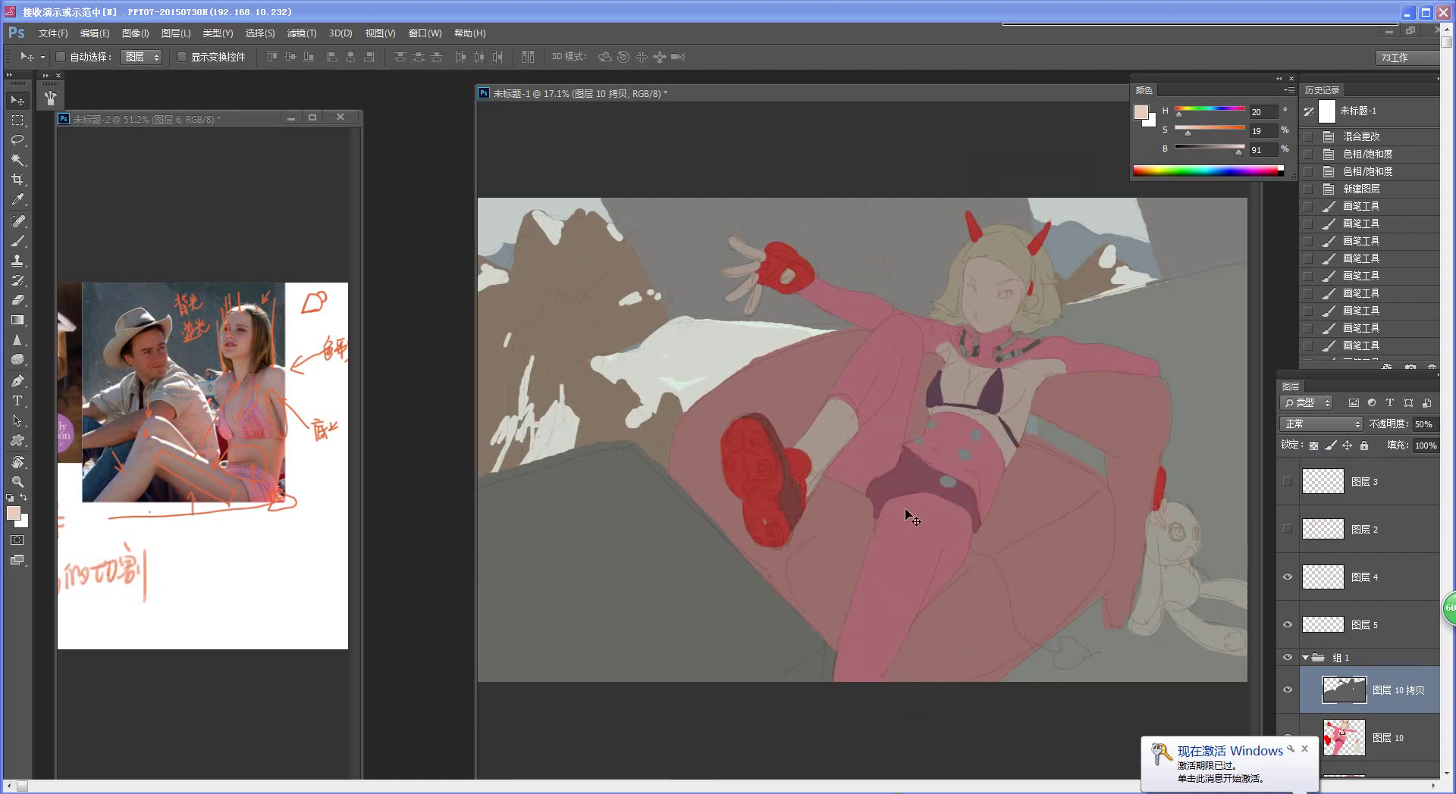
pyautogui.scroll(-2, 917, 562)
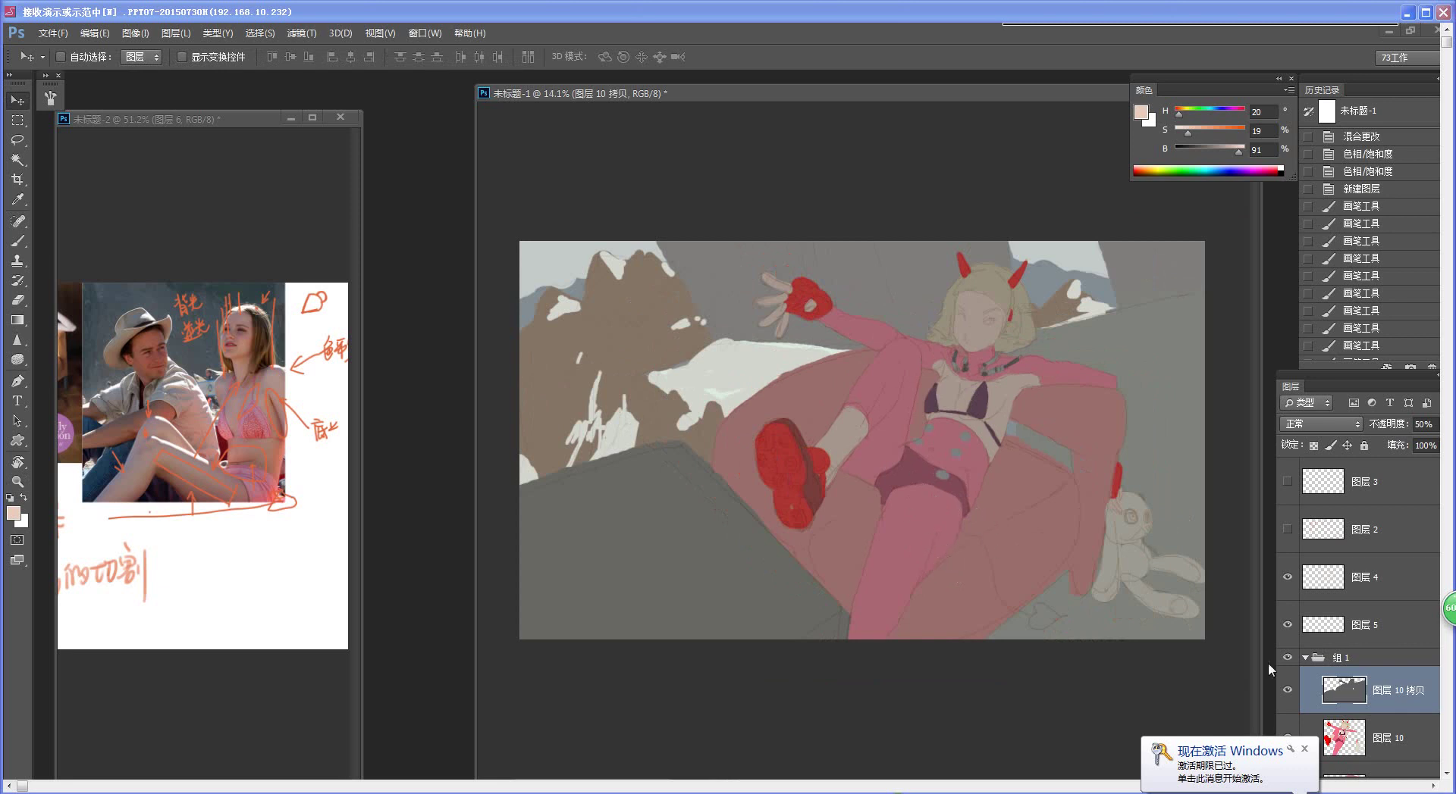
pyautogui.click(1287, 690)
pyautogui.click(1288, 690)
pyautogui.click(1287, 689)
pyautogui.click(1287, 690)
# Step: Exit the shared-screen demonstration viewer and return to the local desktop
pyautogui.moveTo(1277, 24)
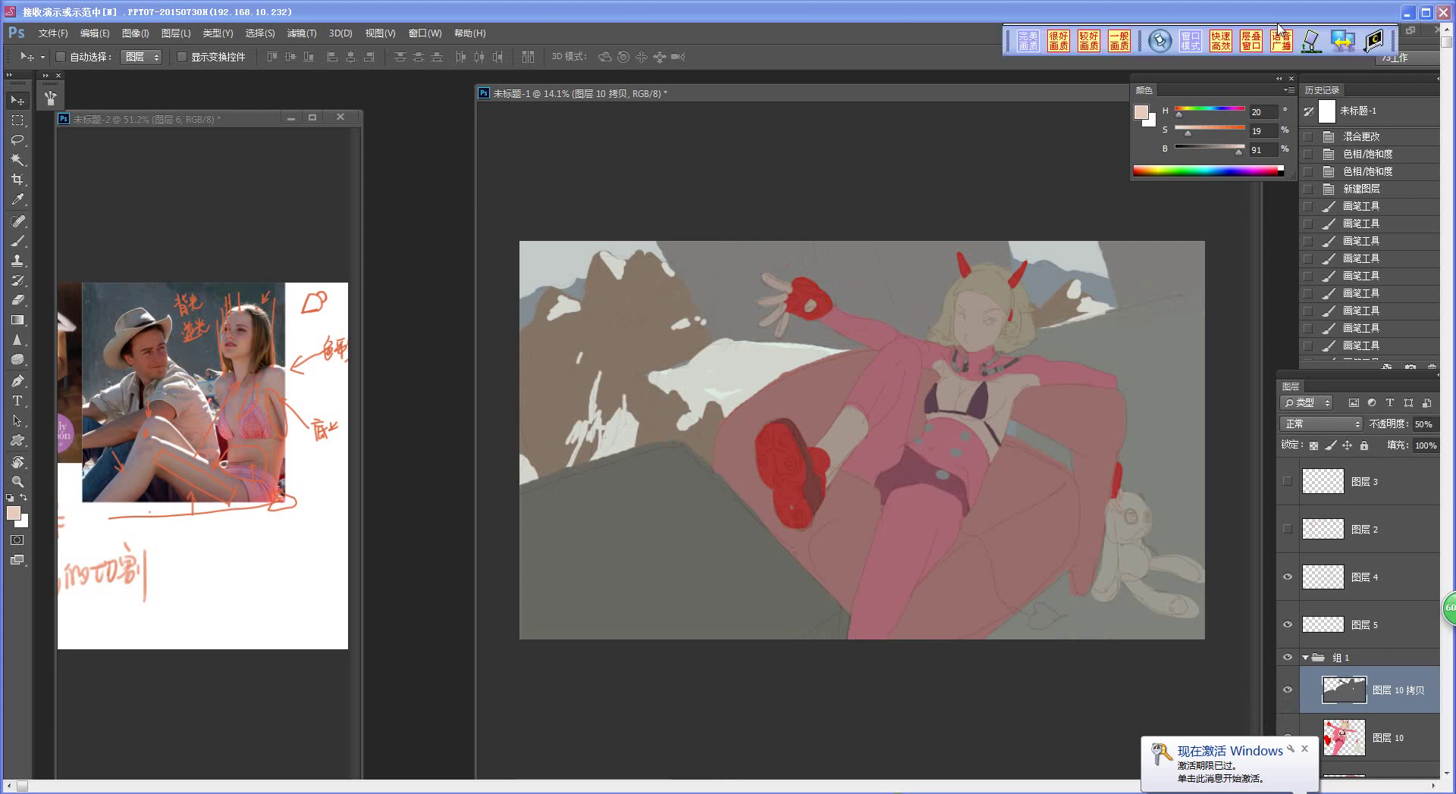
pyautogui.click(1373, 42)
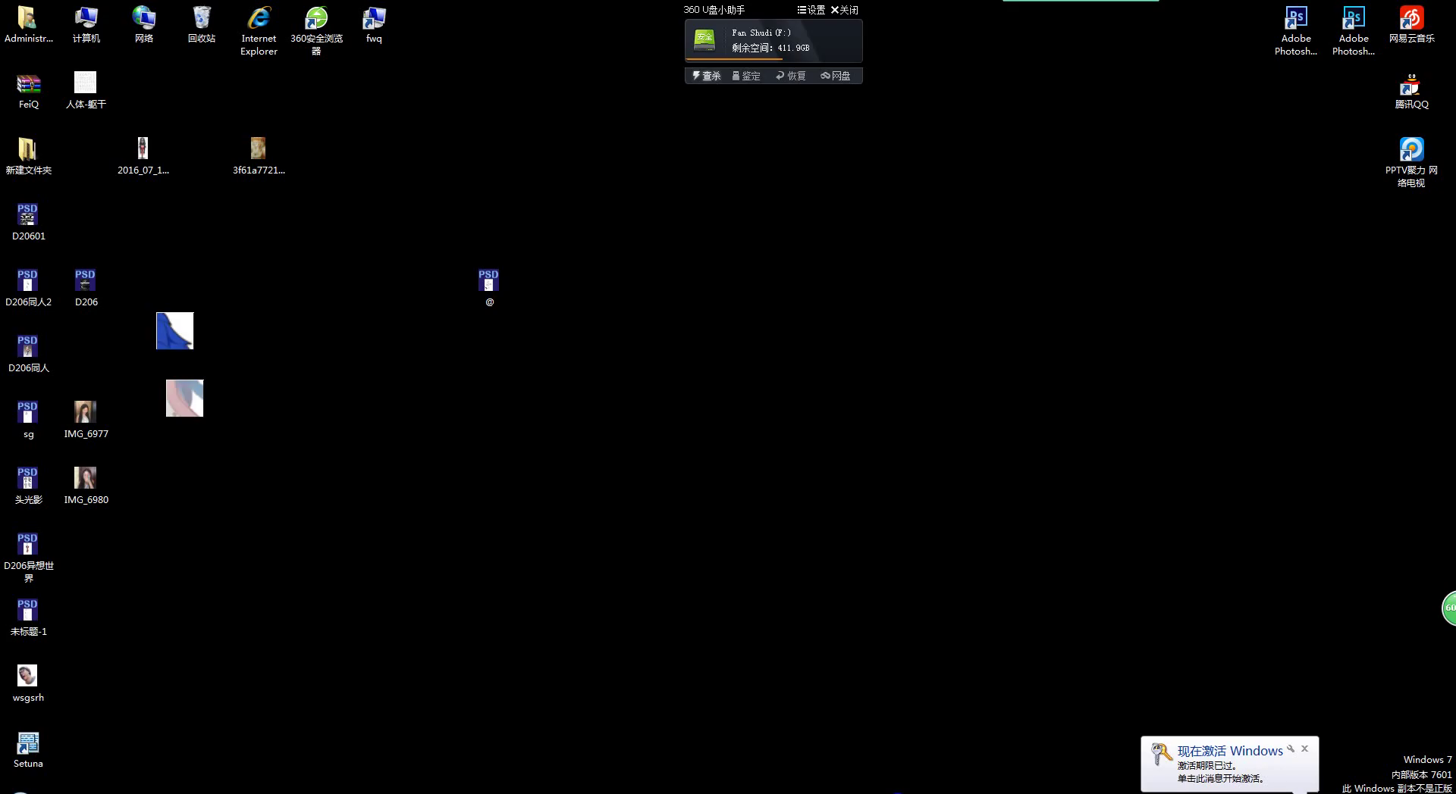